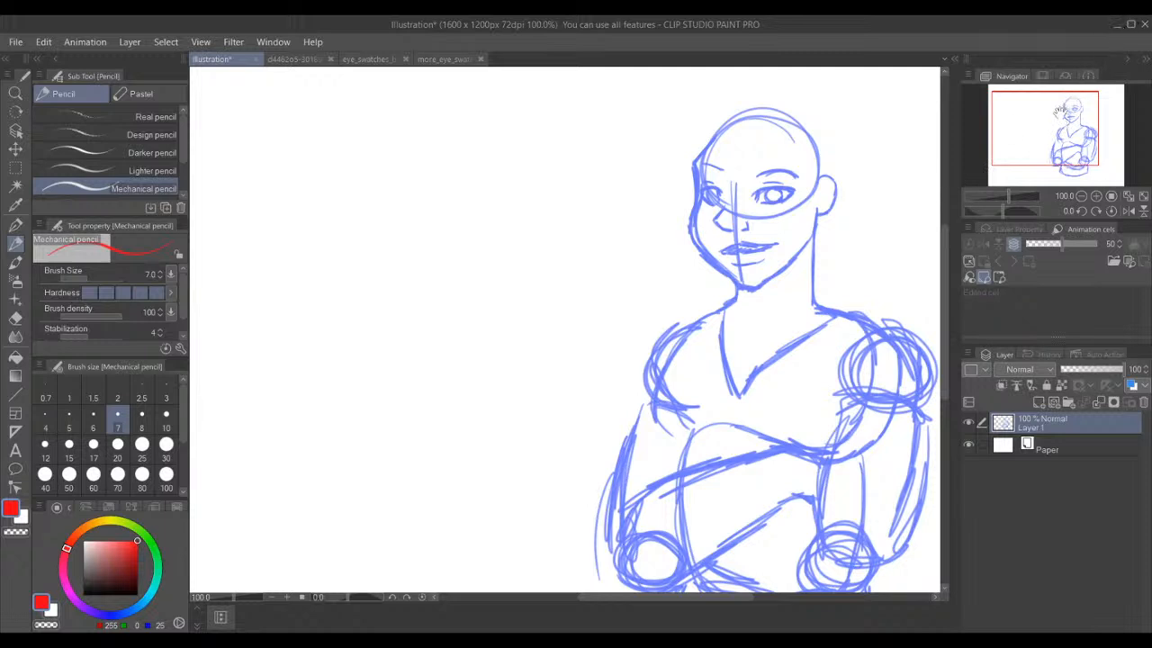
left_click_drag(1061, 110, 1093, 107)
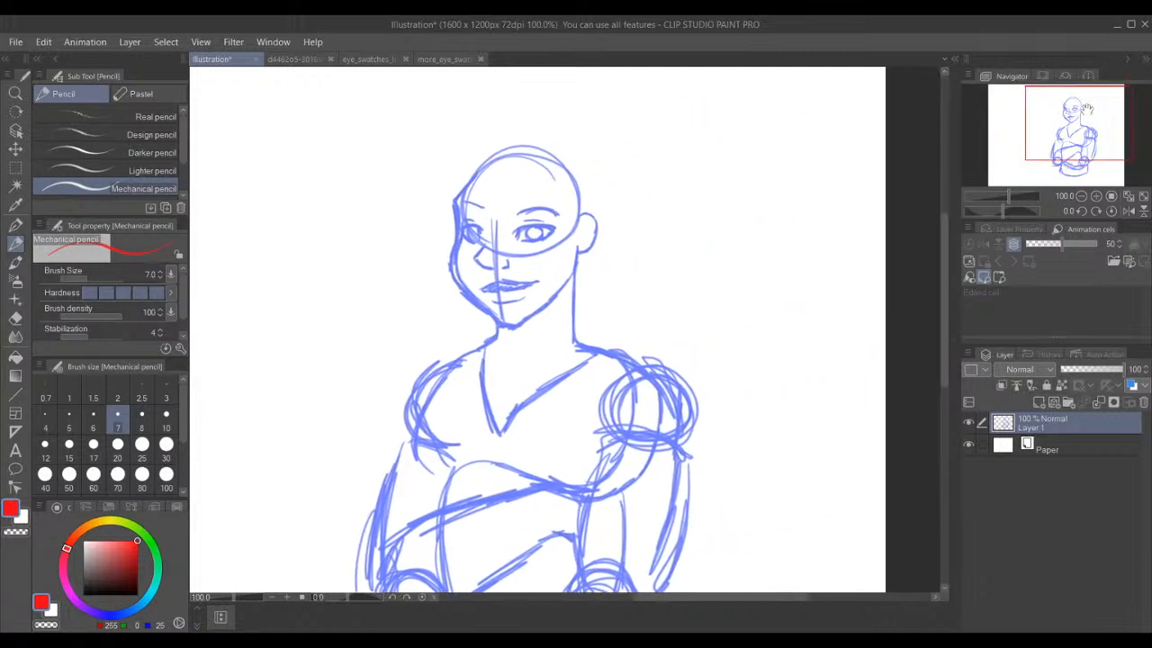
scroll(752, 188, "up", 2)
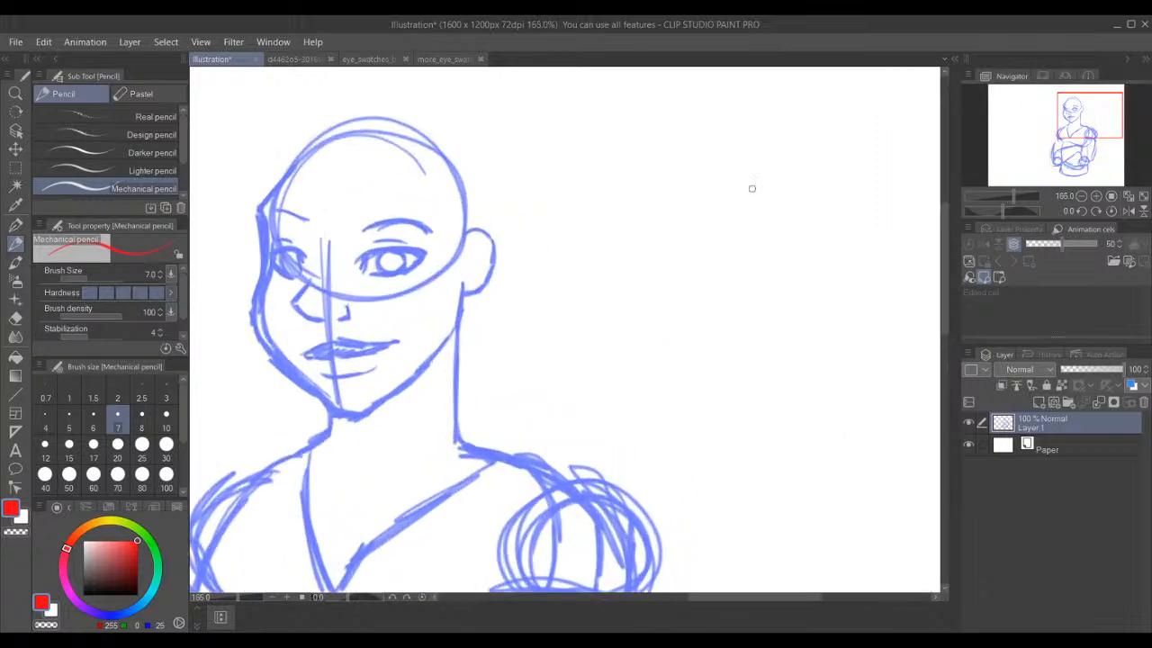
scroll(751, 188, "up", 2)
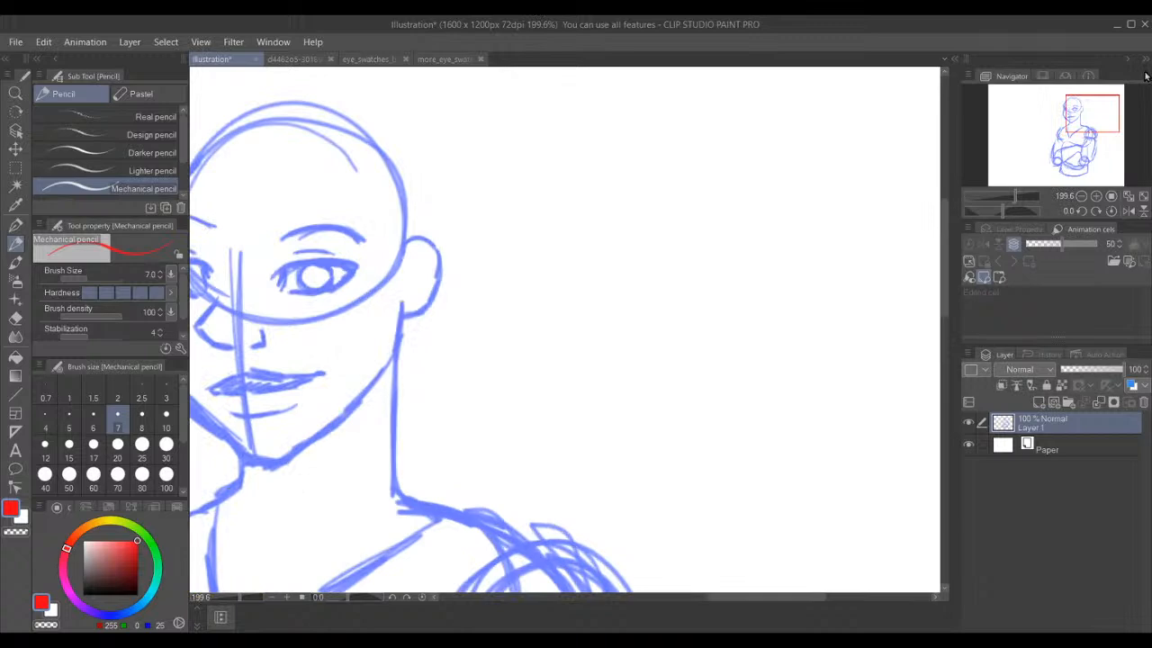
left_click_drag(1103, 104, 1083, 100)
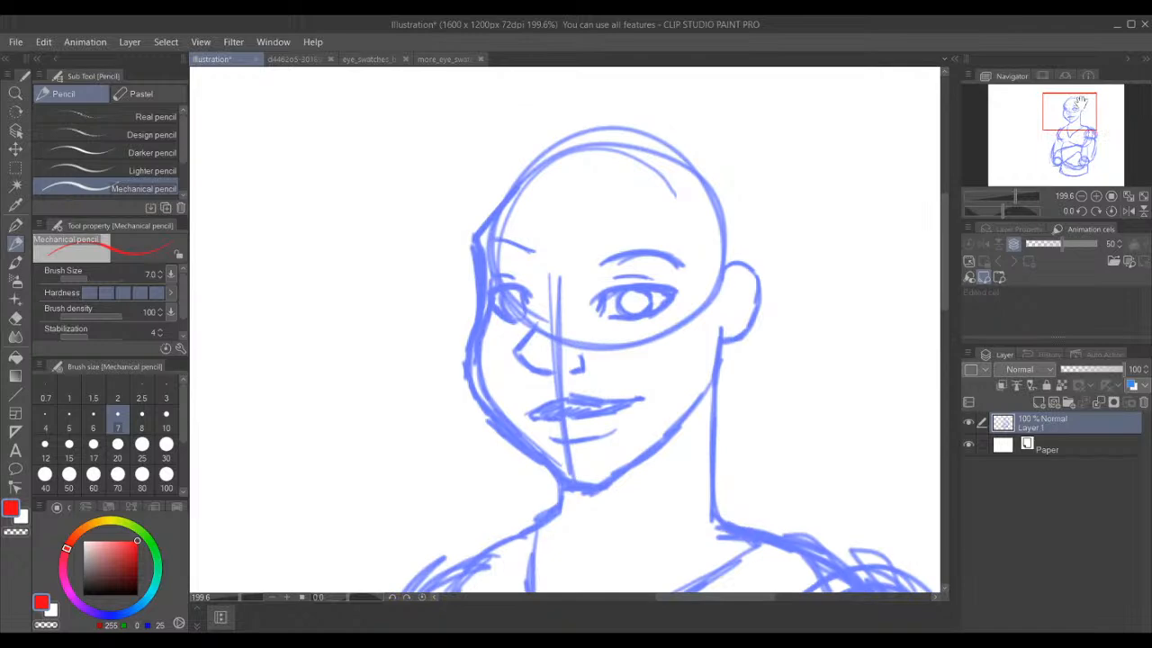
mouse_move(1083, 100)
left_mouse_down()
mouse_move(1086, 157)
mouse_move(1086, 108)
left_mouse_up()
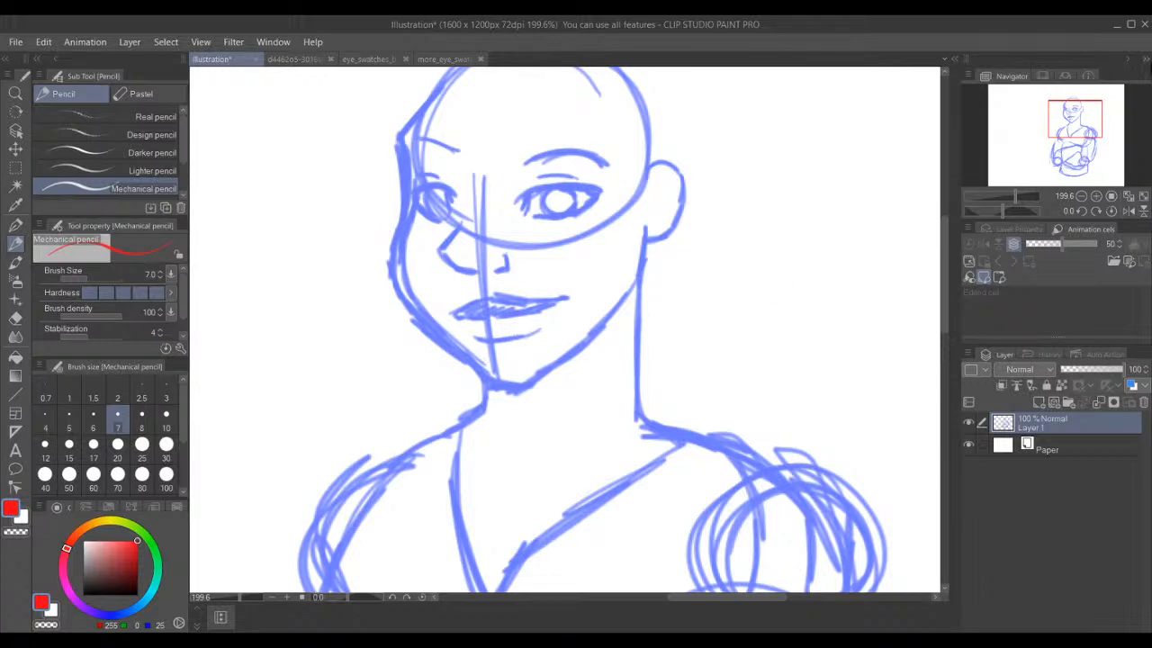
mouse_move(1099, 108)
left_mouse_down()
mouse_move(1093, 157)
mouse_move(1090, 103)
left_mouse_up()
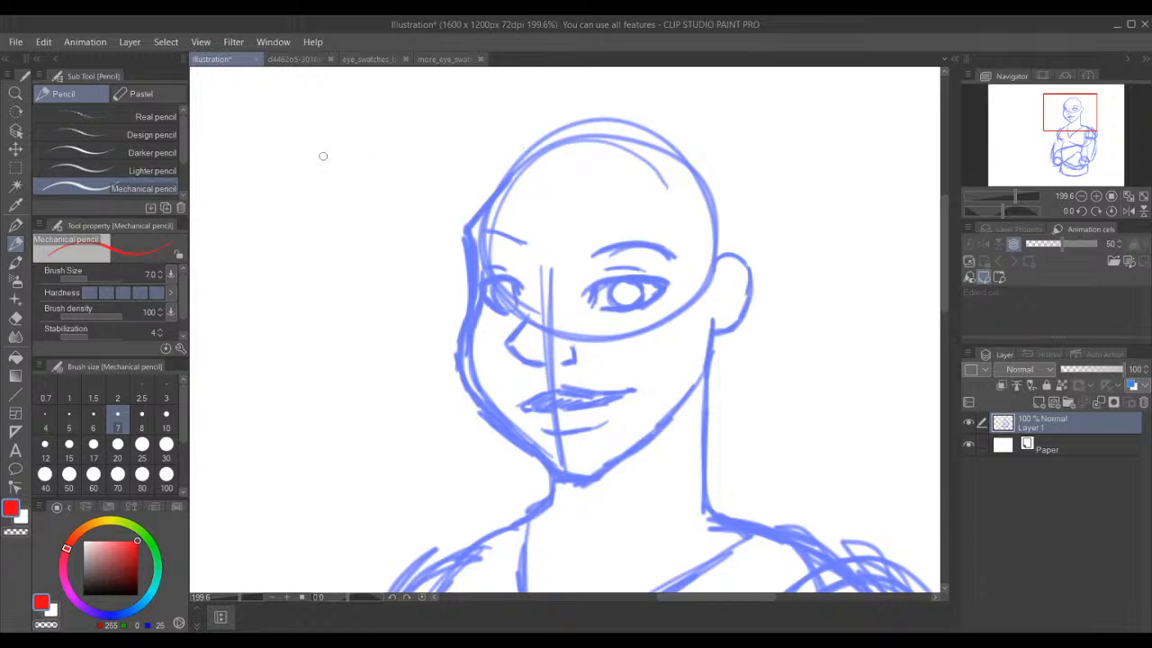
scroll(539, 193, "up", 5)
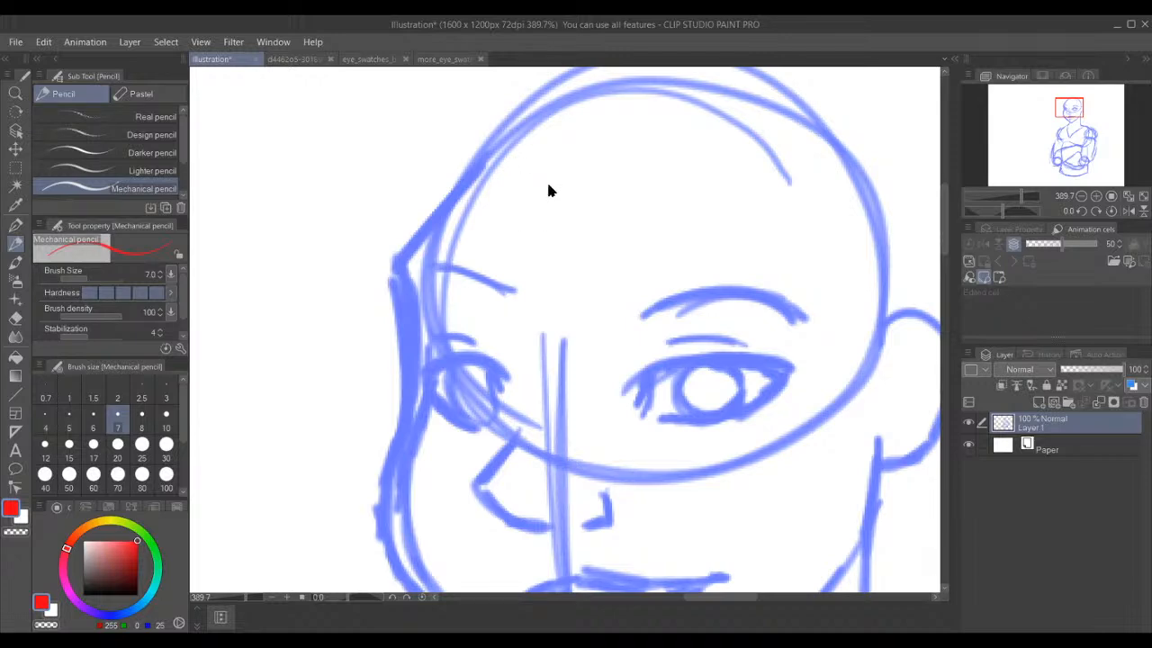
mouse_move(543, 196)
left_mouse_down()
mouse_move(526, 162)
mouse_move(533, 178)
left_mouse_up()
left_click_drag(499, 156, 397, 349)
mouse_move(476, 191)
left_mouse_down()
mouse_move(442, 254)
mouse_move(406, 457)
left_mouse_up()
mouse_move(435, 273)
left_mouse_down()
mouse_move(407, 458)
mouse_move(413, 554)
left_mouse_up()
left_click_drag(410, 405, 414, 590)
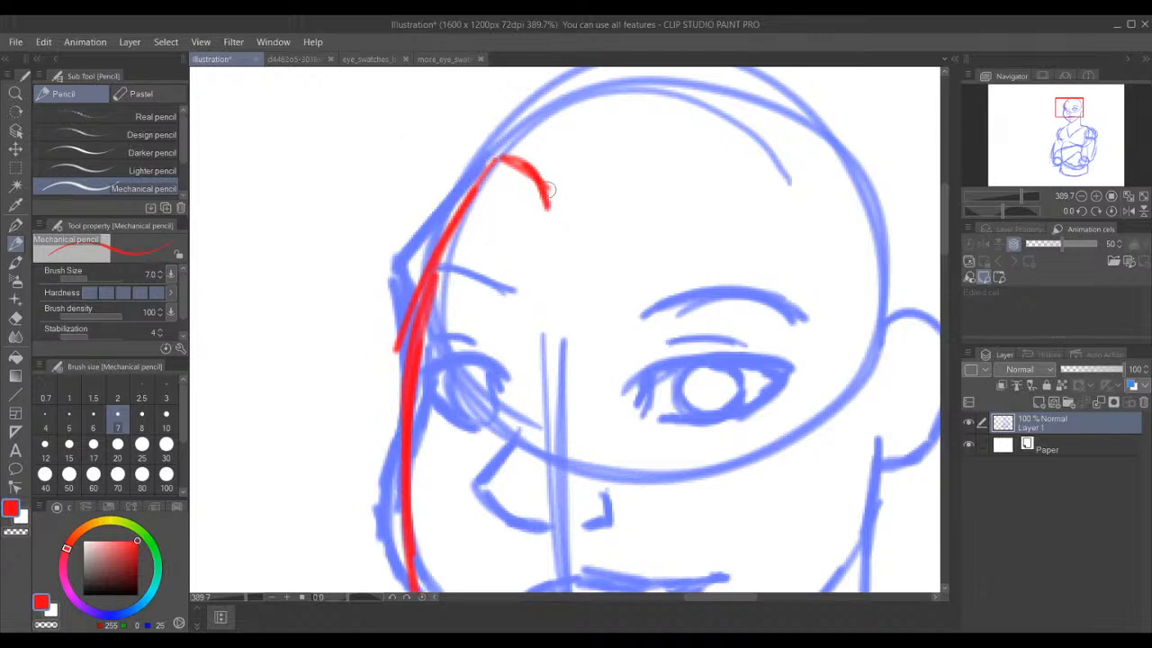
left_click_drag(547, 191, 543, 235)
mouse_move(543, 239)
left_mouse_down()
mouse_move(504, 200)
mouse_move(518, 226)
mouse_move(477, 200)
mouse_move(469, 213)
left_mouse_up()
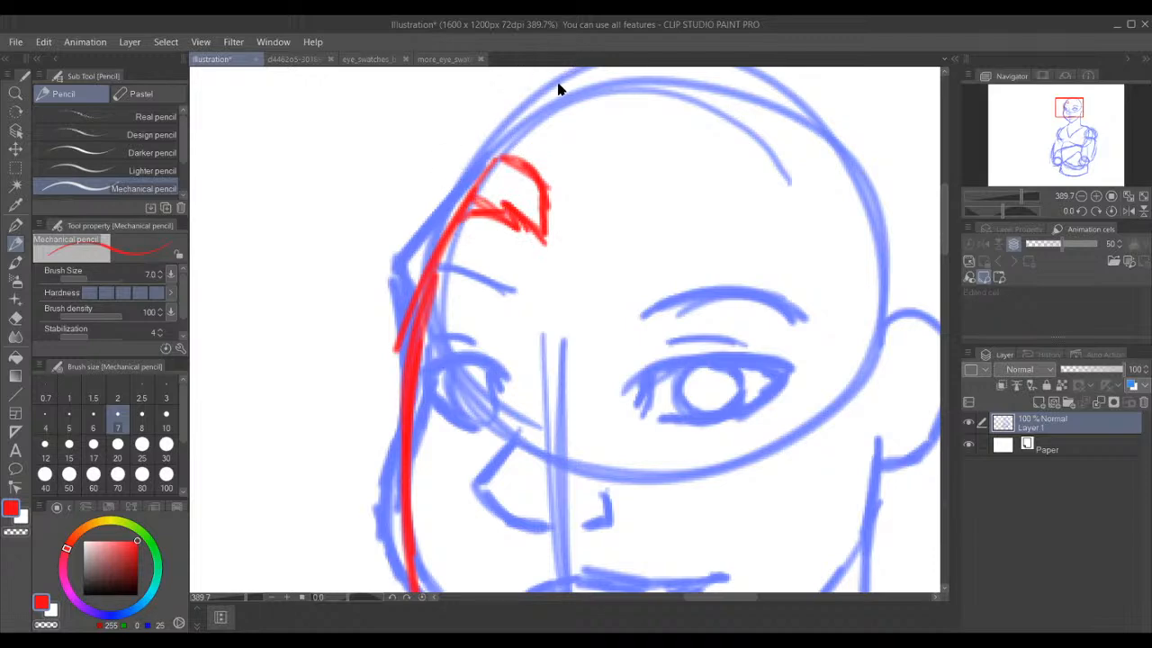
key("ctrl+z")
key("ctrl+z")
key("ctrl+z")
key("ctrl+z")
key("ctrl+z")
key("ctrl+z")
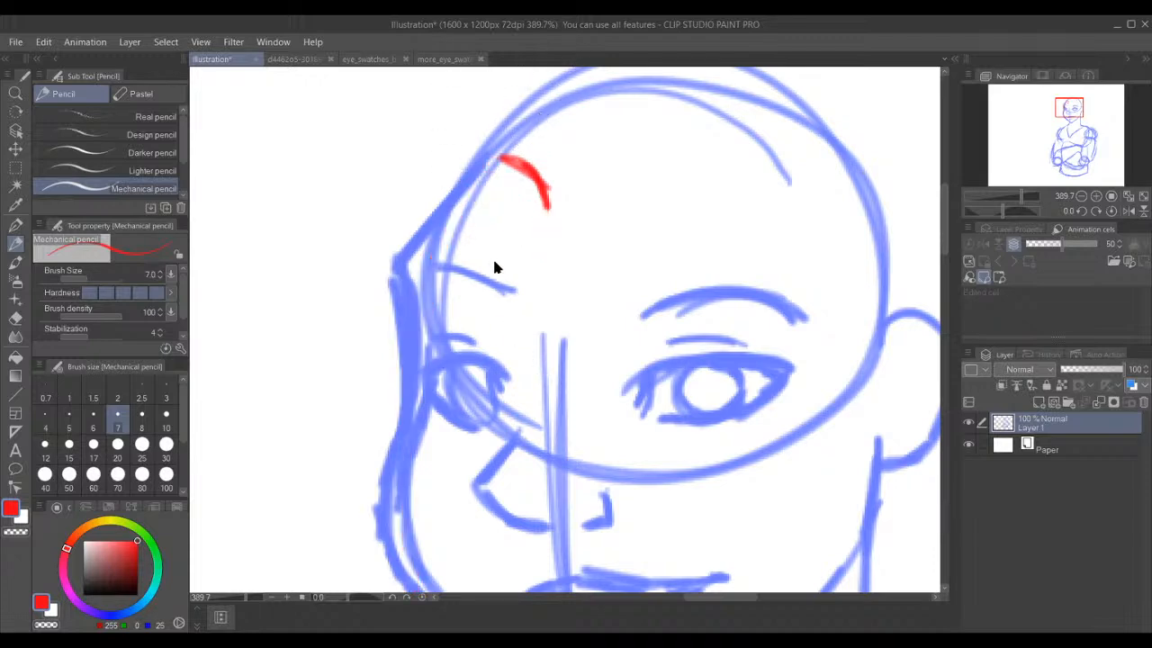
key("ctrl+z")
- Sketch the inner hair edge in red down the left side of the face, with a jagged lock at the forehead
mouse_move(471, 141)
left_mouse_down()
mouse_move(528, 194)
mouse_move(449, 146)
mouse_move(381, 329)
mouse_move(378, 594)
left_mouse_up()
left_click_drag(374, 418, 370, 594)
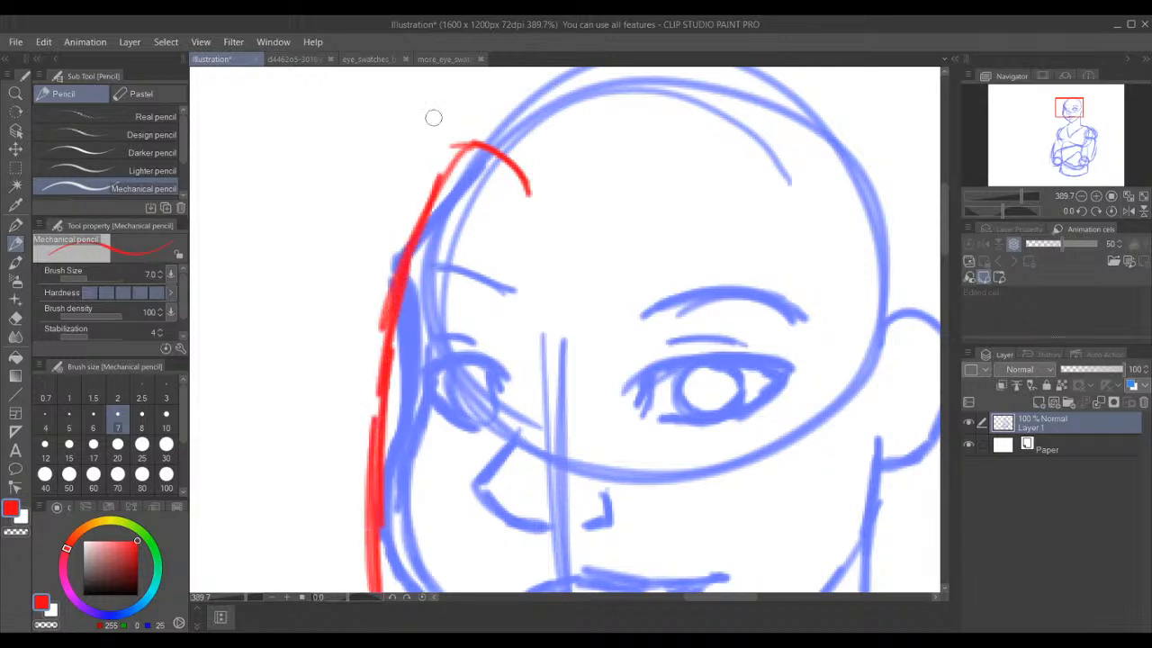
scroll(433, 117, "down", 3)
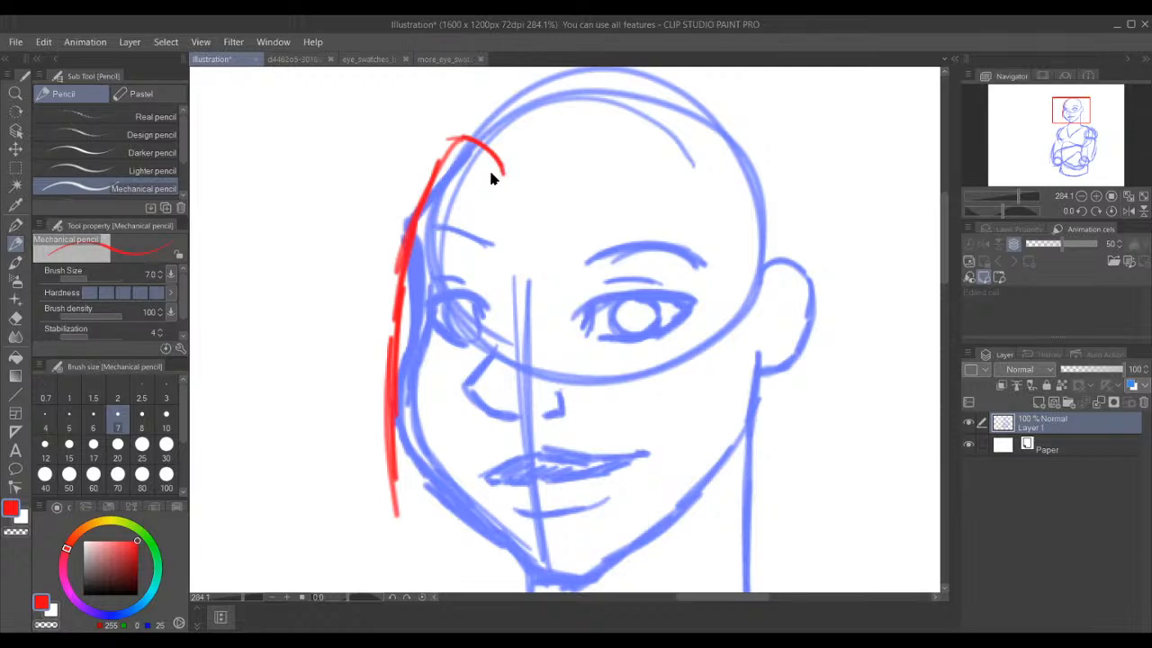
mouse_move(502, 171)
left_mouse_down()
mouse_move(476, 158)
mouse_move(498, 170)
mouse_move(477, 157)
mouse_move(485, 170)
mouse_move(439, 161)
left_mouse_up()
- Sketch the outer contour of the left-side hair in red, from the top of the head down to jaw level
mouse_move(531, 90)
left_mouse_down()
mouse_move(426, 136)
mouse_move(374, 217)
left_mouse_up()
mouse_move(421, 144)
left_mouse_down()
mouse_move(364, 243)
mouse_move(351, 302)
mouse_move(363, 355)
left_mouse_up()
left_click_drag(390, 231, 360, 350)
left_click_drag(394, 218, 360, 369)
left_click_drag(388, 225, 358, 365)
left_click_drag(372, 270, 362, 405)
left_click_drag(387, 248, 364, 465)
left_click_drag(360, 353, 364, 477)
mouse_move(363, 378)
left_mouse_down()
mouse_move(378, 511)
mouse_move(369, 459)
mouse_move(394, 545)
left_mouse_up()
left_click_drag(376, 493, 403, 547)
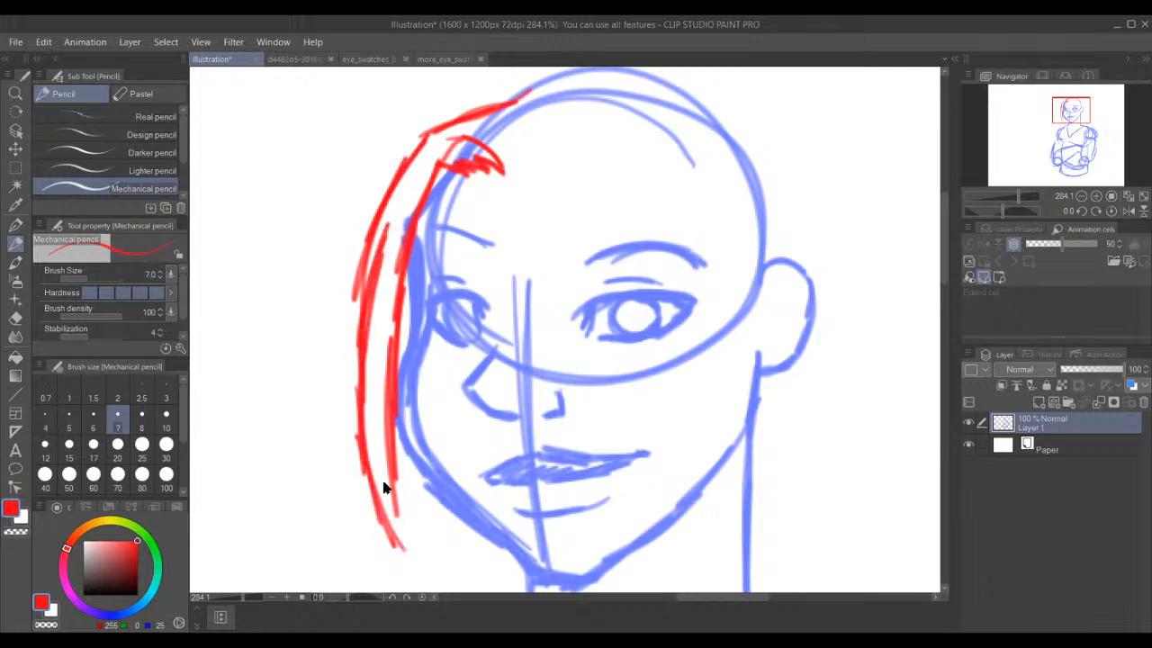
- Fill the lower end of the left-side hair with long red strands tapering beside the jaw
mouse_move(373, 389)
left_mouse_down()
mouse_move(380, 488)
mouse_move(374, 393)
mouse_move(405, 560)
left_mouse_up()
left_click_drag(386, 450, 403, 532)
left_click_drag(387, 486, 413, 570)
left_click_drag(393, 476, 428, 536)
left_click_drag(393, 436, 409, 506)
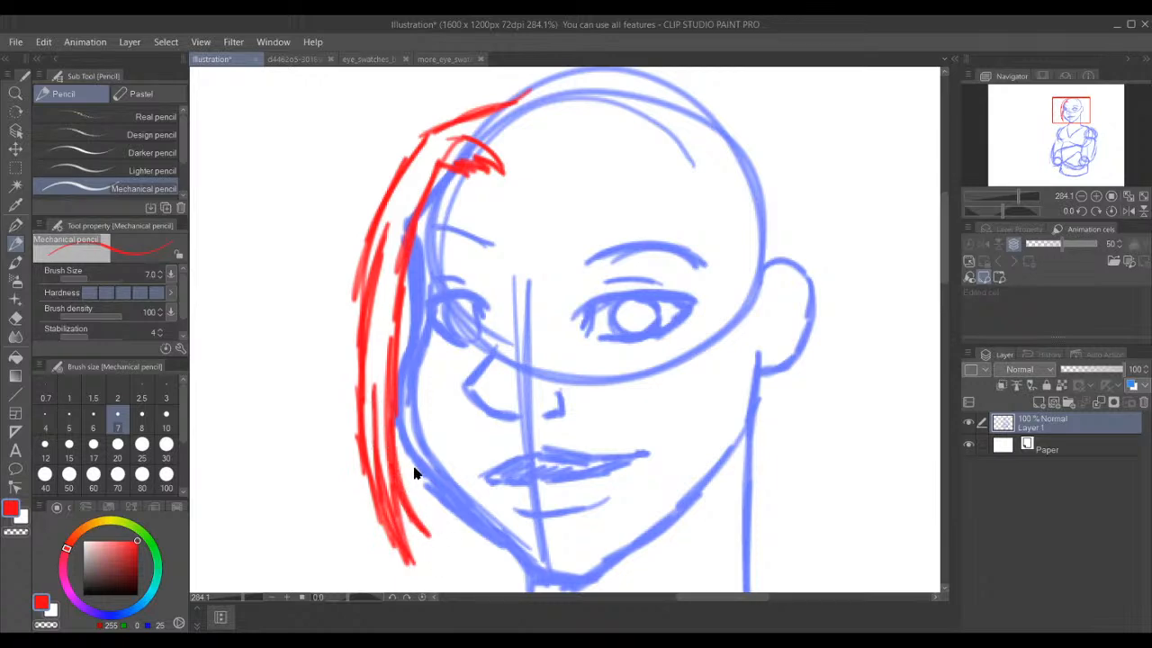
left_click_drag(423, 479, 433, 545)
left_click_drag(409, 466, 423, 545)
- Add a short curved lock above the left forehead and thicken the hair outline toward the crown in red
left_click_drag(486, 112, 531, 132)
mouse_move(542, 81)
left_mouse_down()
mouse_move(460, 107)
mouse_move(534, 79)
left_mouse_up()
mouse_move(436, 135)
left_mouse_down()
mouse_move(522, 71)
mouse_move(551, 70)
left_mouse_up()
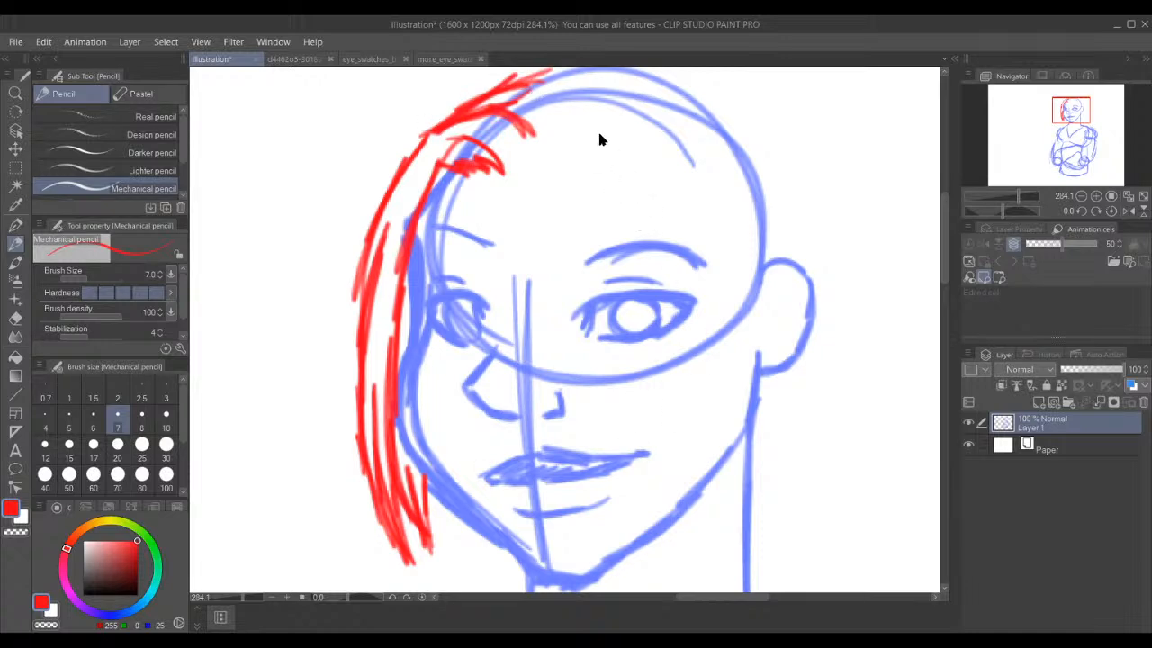
- Sketch swept bangs in red from the parting at the upper forehead, across the right eyebrow, to the top of the ear
left_click_drag(576, 141, 570, 144)
mouse_move(587, 92)
left_mouse_down()
mouse_move(583, 121)
mouse_move(621, 236)
left_mouse_up()
mouse_move(586, 114)
left_mouse_down()
mouse_move(598, 182)
mouse_move(674, 270)
left_mouse_up()
left_click_drag(598, 180, 699, 283)
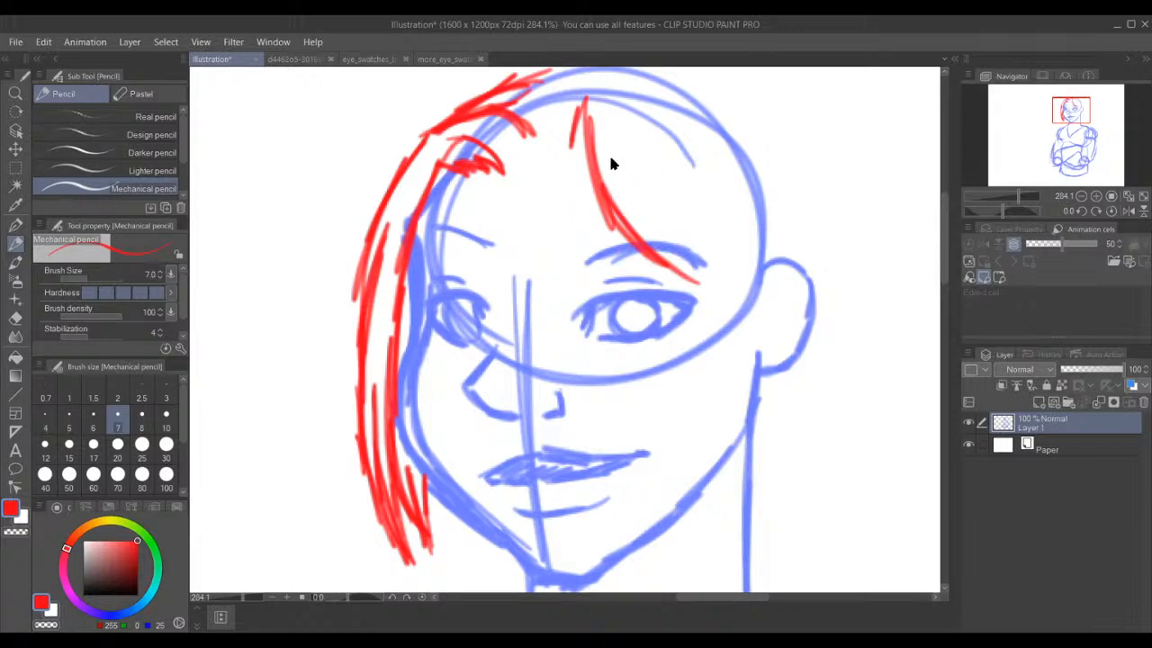
mouse_move(612, 137)
left_mouse_down()
mouse_move(616, 186)
mouse_move(613, 146)
mouse_move(666, 243)
left_mouse_up()
mouse_move(612, 162)
left_mouse_down()
mouse_move(698, 273)
mouse_move(770, 267)
mouse_move(736, 290)
mouse_move(765, 272)
left_mouse_up()
left_click_drag(695, 272, 772, 269)
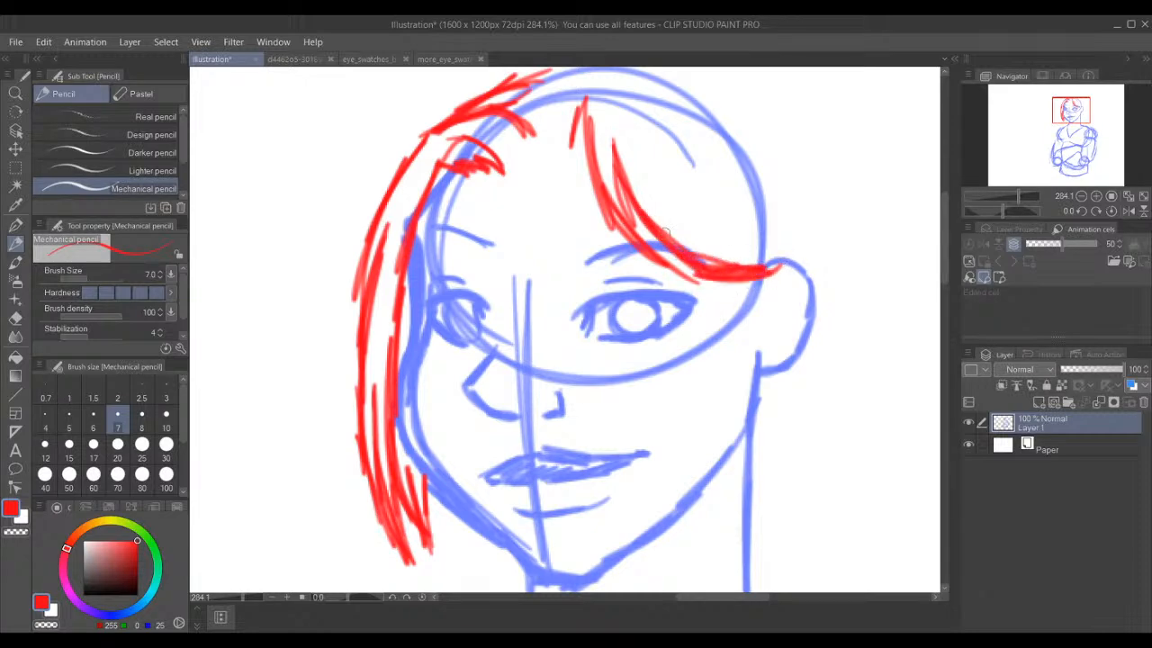
- Sketch overlapping red hair strands down the right side of the skull to behind the ear
left_click_drag(711, 90, 790, 236)
left_click_drag(731, 117, 781, 226)
left_click_drag(743, 158, 792, 241)
left_click_drag(711, 128, 805, 261)
left_click_drag(718, 149, 818, 272)
left_click_drag(770, 210, 819, 315)
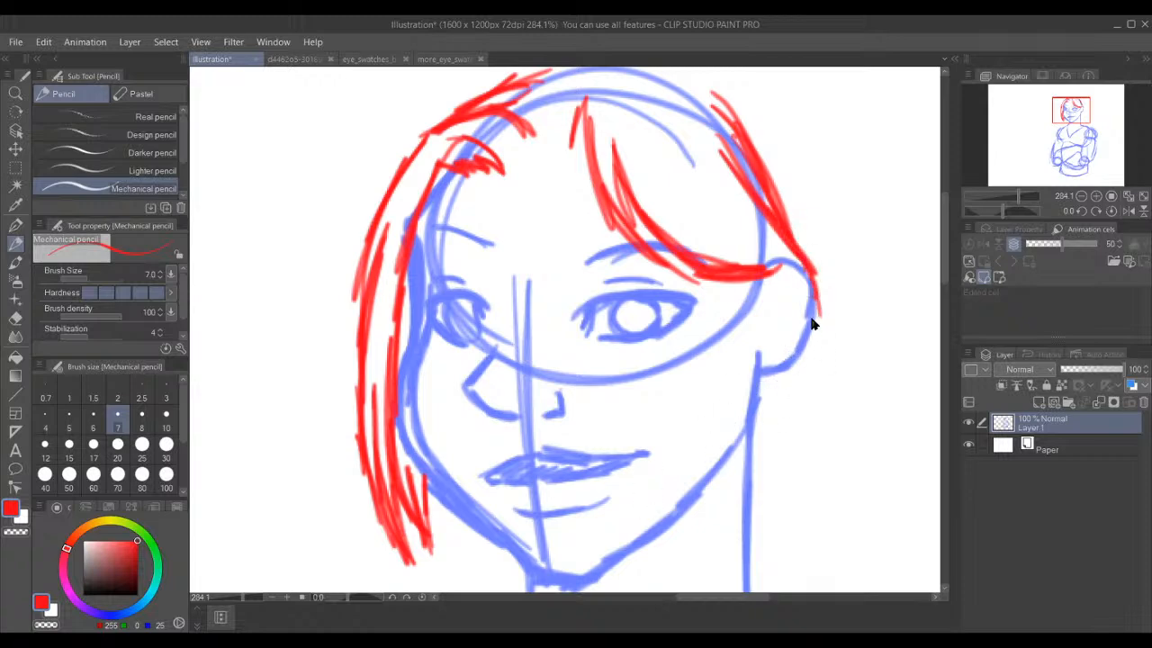
- Sketch long red hair strands hanging from behind and below the ear alongside the neck
left_click_drag(817, 286, 803, 490)
left_click_drag(814, 360, 804, 544)
left_click_drag(810, 396, 797, 525)
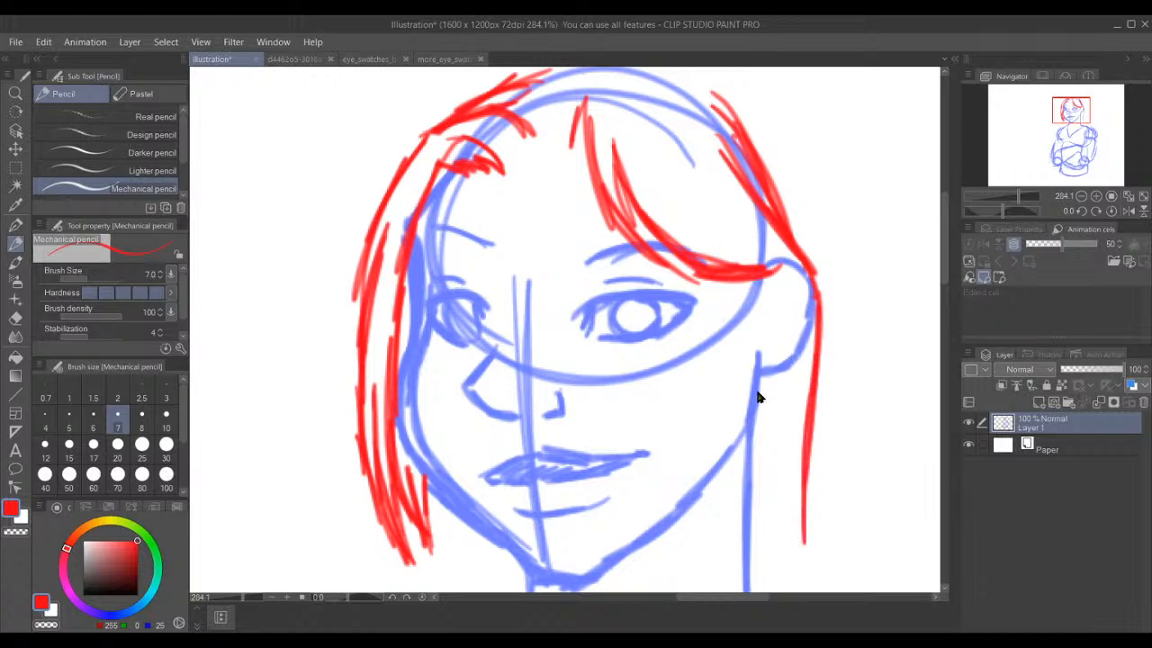
left_click_drag(766, 373, 767, 479)
left_click_drag(769, 414, 787, 560)
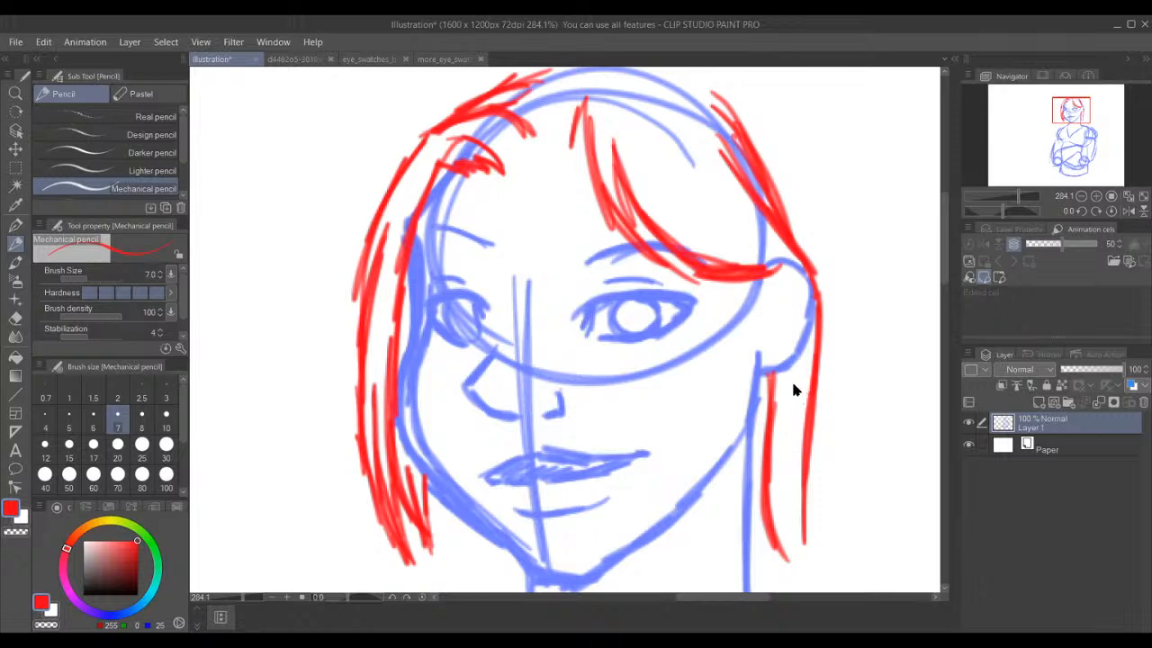
mouse_move(791, 377)
left_mouse_down()
mouse_move(781, 496)
mouse_move(789, 420)
mouse_move(796, 561)
left_mouse_up()
left_click_drag(787, 434, 813, 573)
left_click_drag(789, 494, 815, 576)
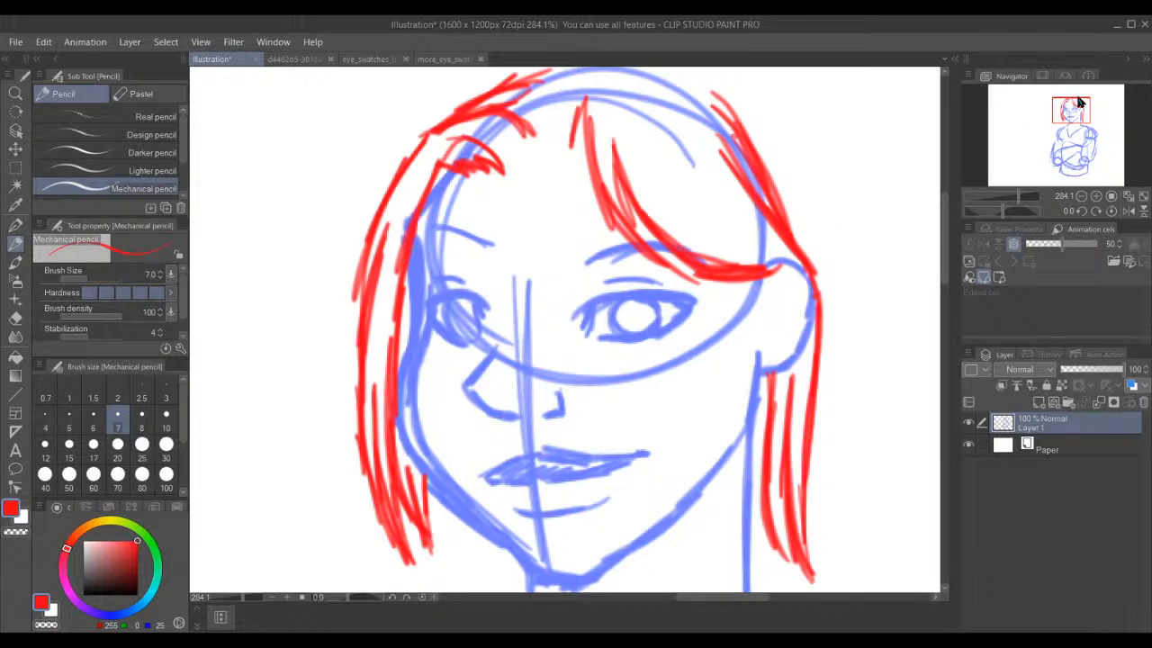
- Close the hair outline over the top of the head in red, joining the left and right sides
left_click_drag(1068, 107, 1068, 103)
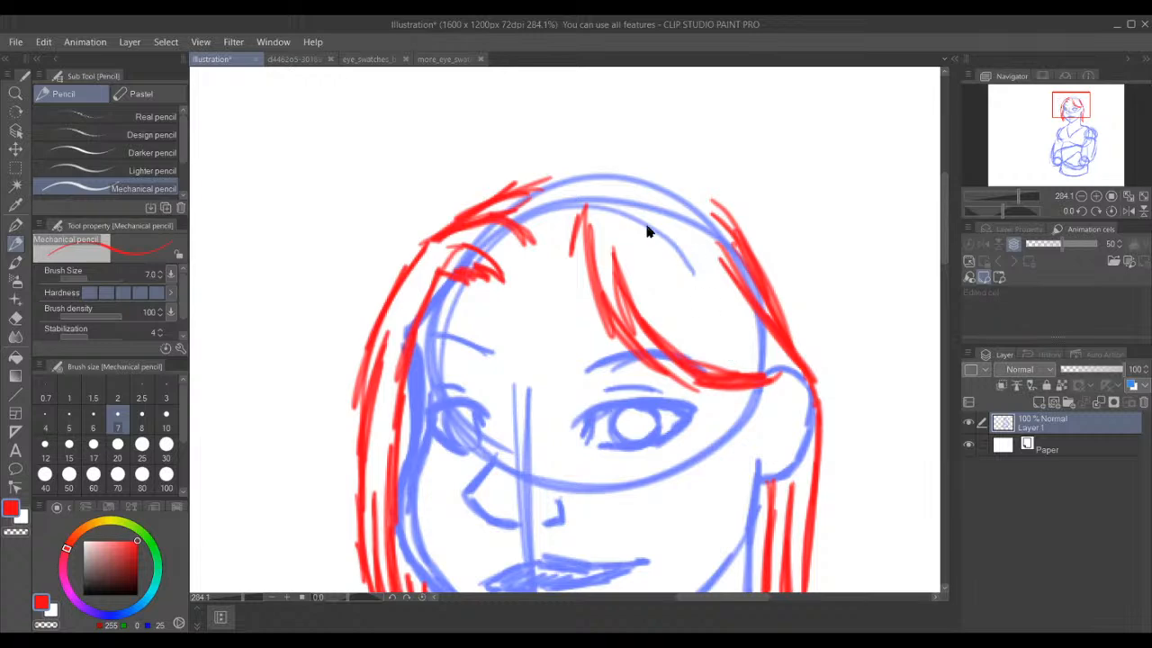
mouse_move(605, 162)
left_mouse_down()
mouse_move(685, 180)
mouse_move(663, 177)
mouse_move(747, 214)
mouse_move(785, 274)
mouse_move(805, 358)
left_mouse_up()
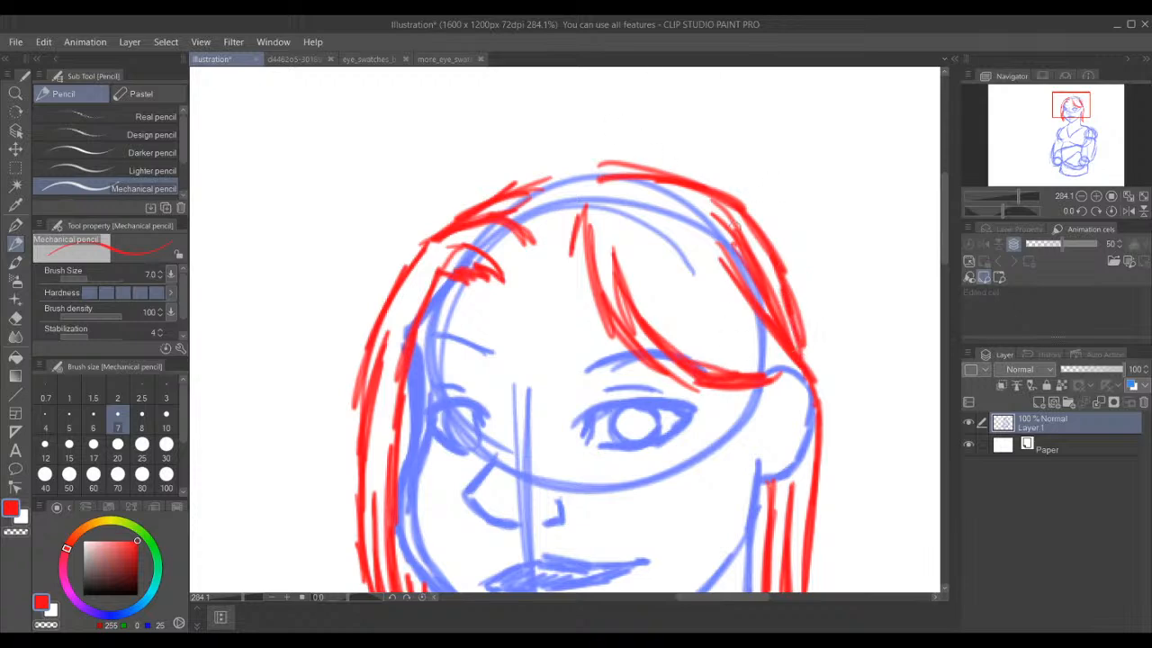
mouse_move(640, 168)
left_mouse_down()
mouse_move(568, 185)
mouse_move(545, 213)
left_mouse_up()
mouse_move(621, 164)
left_mouse_down()
mouse_move(546, 165)
mouse_move(607, 162)
mouse_move(524, 174)
mouse_move(551, 169)
mouse_move(479, 192)
left_mouse_up()
left_click_drag(547, 163, 433, 236)
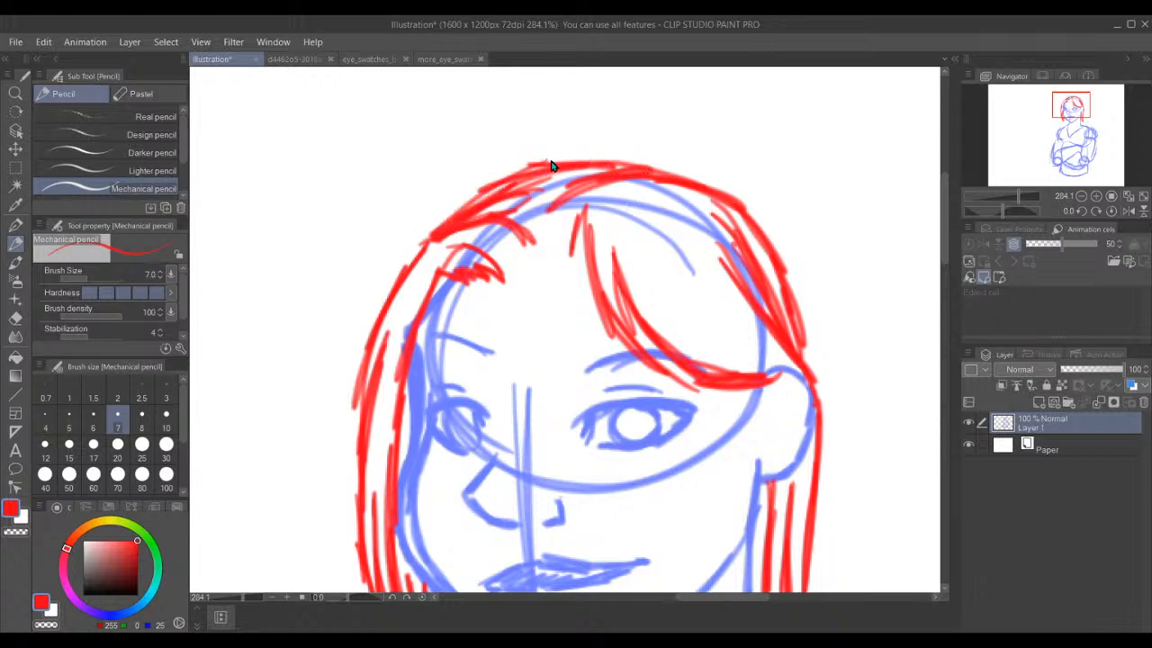
- Sketch the raised base of a high ponytail in red above the crown
mouse_move(546, 144)
left_mouse_down()
mouse_move(625, 79)
mouse_move(525, 164)
left_mouse_up()
left_click_drag(547, 123, 526, 159)
mouse_move(626, 81)
left_mouse_down()
mouse_move(535, 167)
mouse_move(663, 101)
mouse_move(661, 91)
mouse_move(707, 87)
left_mouse_up()
mouse_move(625, 75)
left_mouse_down()
mouse_move(718, 86)
mouse_move(610, 154)
left_mouse_up()
left_click_drag(724, 94, 621, 149)
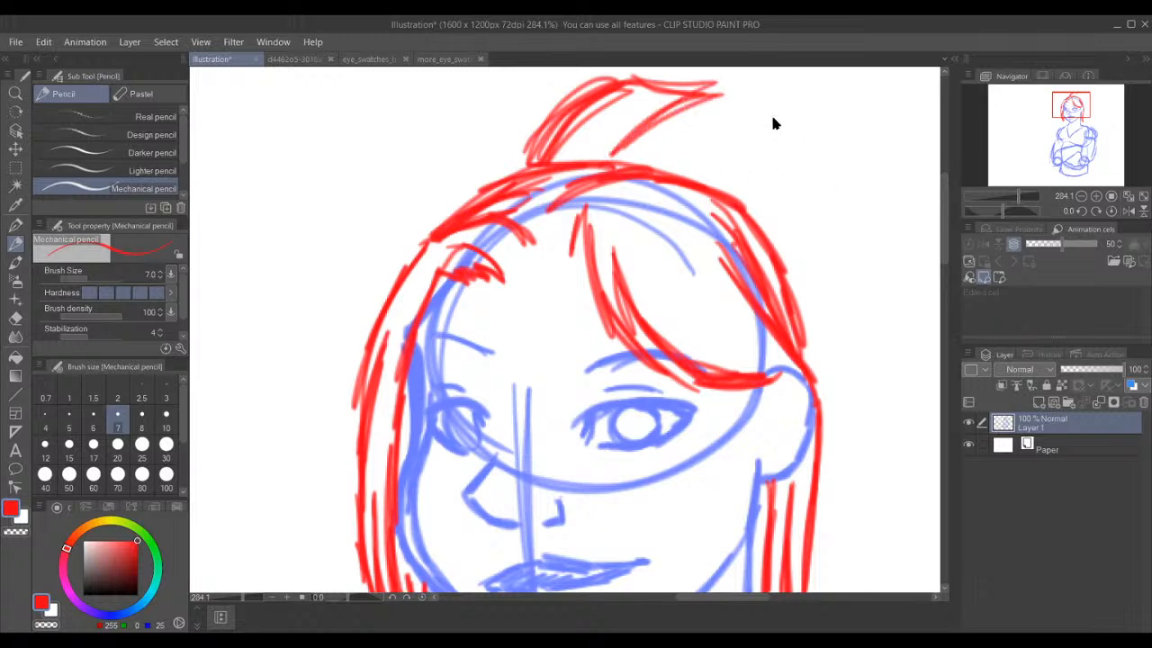
- Sketch the ponytail in red, curving from its raised base down behind the right side of the head, with a small flicked strand
mouse_move(711, 90)
left_mouse_down()
mouse_move(808, 200)
mouse_move(828, 244)
left_mouse_up()
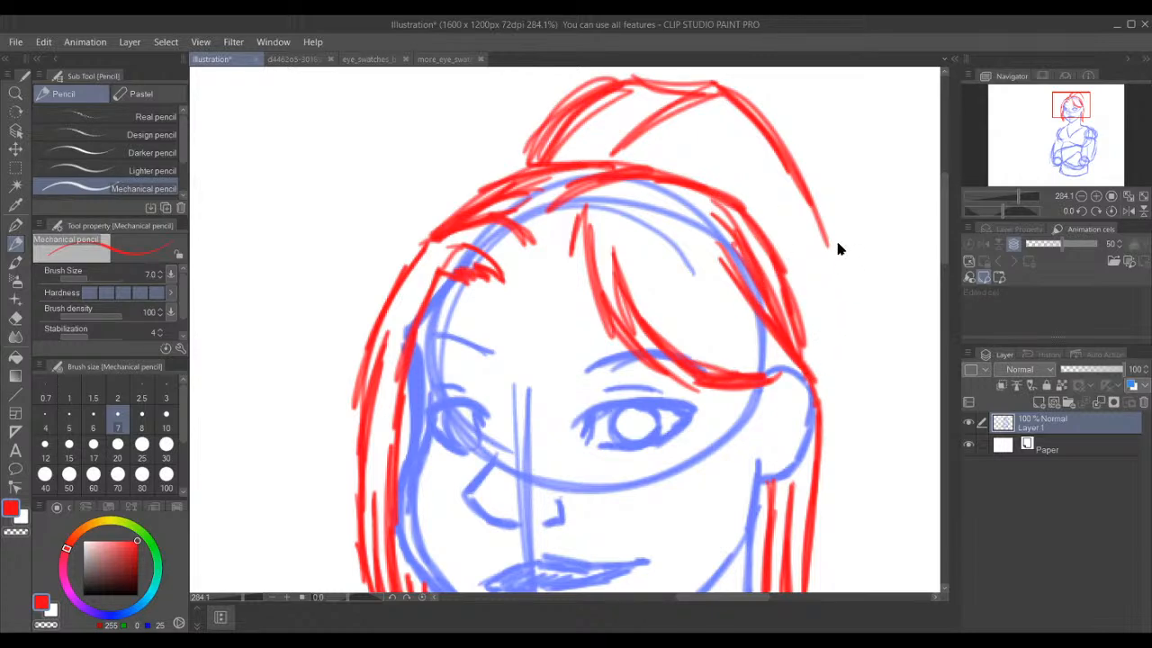
left_click_drag(828, 250, 816, 405)
left_click_drag(826, 315, 821, 454)
left_click_drag(830, 232, 823, 308)
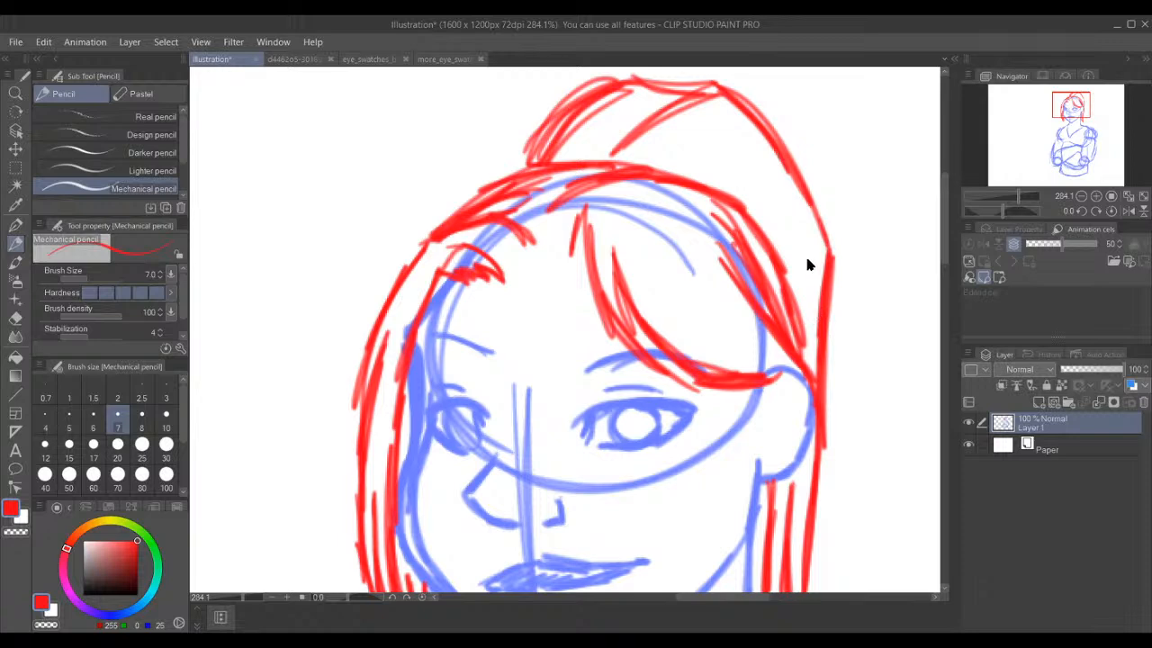
left_click_drag(806, 230, 857, 295)
left_click_drag(819, 203, 830, 241)
left_click_drag(822, 336, 852, 528)
left_click_drag(821, 385, 861, 592)
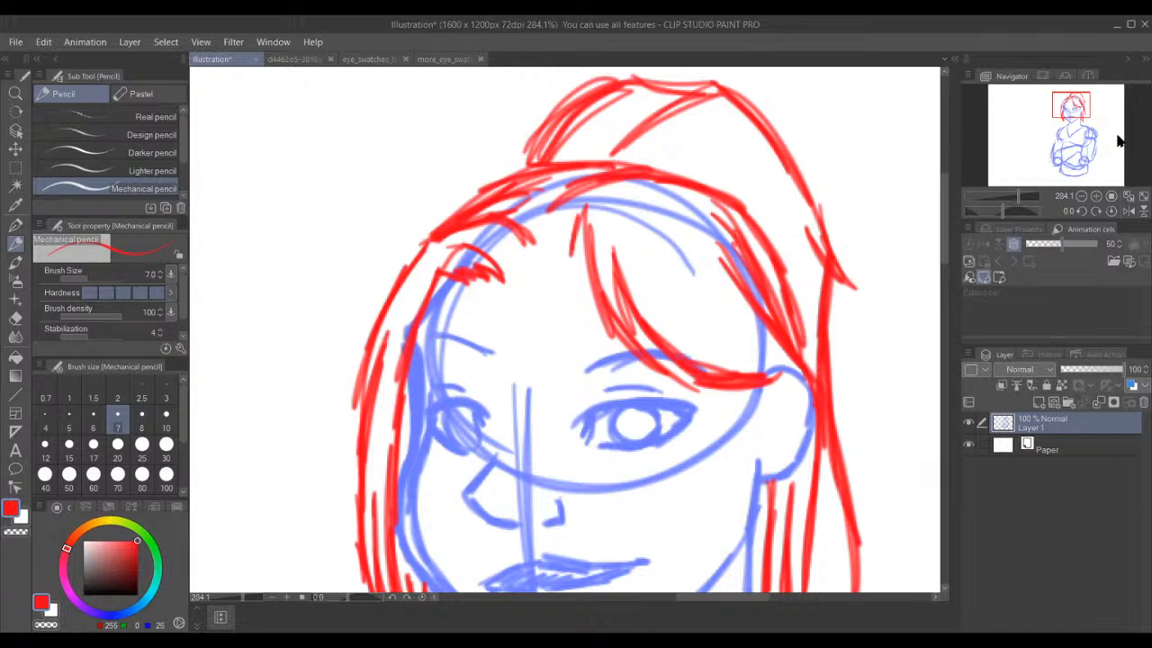
- Sketch the ponytail's lower end in red, with a curve reaching the shoulder and tapering strands beside the neck
left_click_drag(1084, 110, 1085, 121)
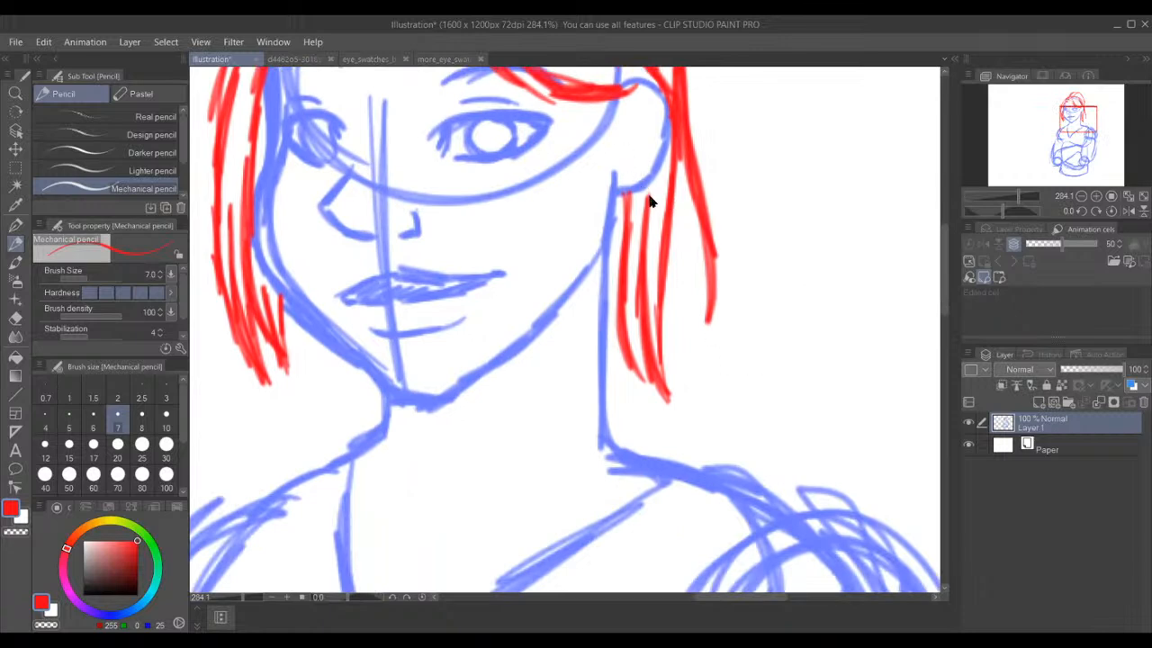
mouse_move(679, 247)
left_mouse_down()
mouse_move(681, 396)
mouse_move(664, 444)
mouse_move(637, 455)
left_mouse_up()
left_click_drag(683, 249, 702, 359)
key("ctrl+z")
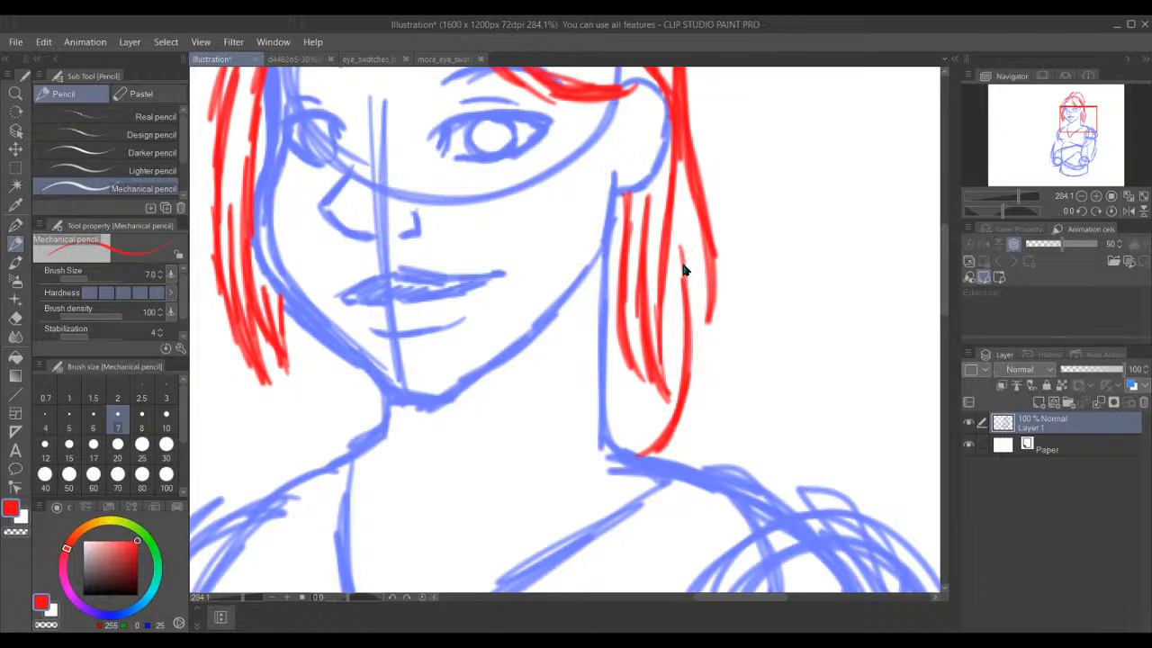
left_click_drag(682, 236, 699, 344)
left_click_drag(689, 271, 713, 378)
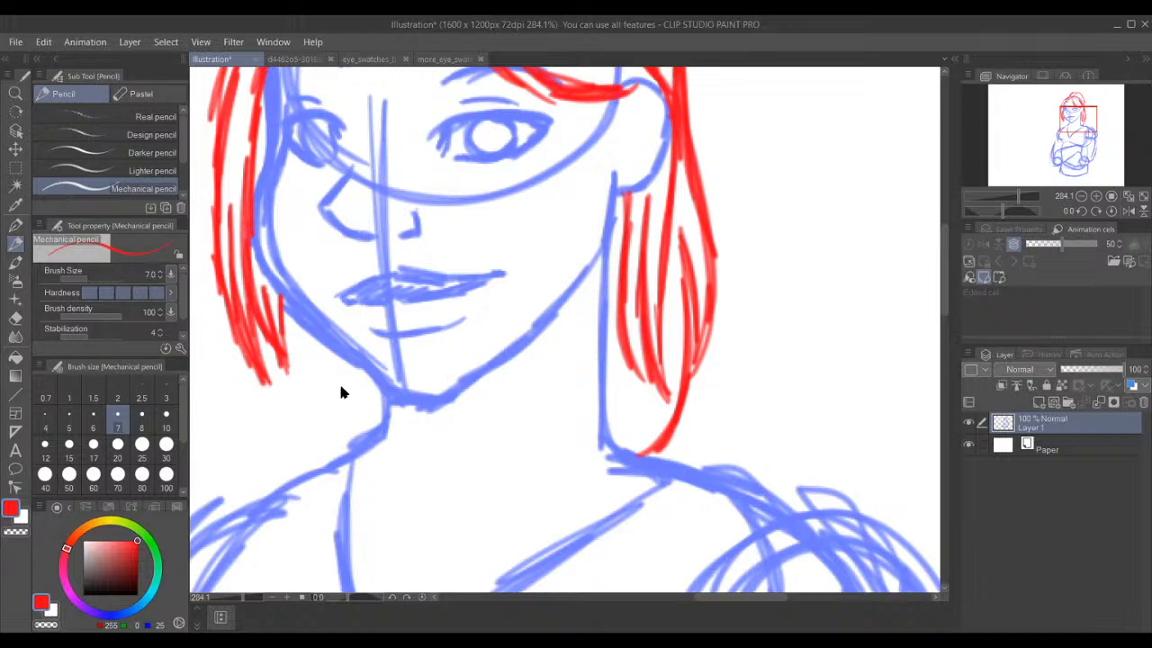
- Add three short red hair strands between the left jawline and the shoulder
mouse_move(336, 355)
left_mouse_down()
mouse_move(329, 421)
mouse_move(340, 437)
left_mouse_up()
left_click_drag(347, 360, 342, 448)
left_click_drag(356, 365, 351, 445)
- Change the drawing colour to black and choose the Turnip pen with a brush size of 6
left_click_drag(1091, 110, 1085, 106)
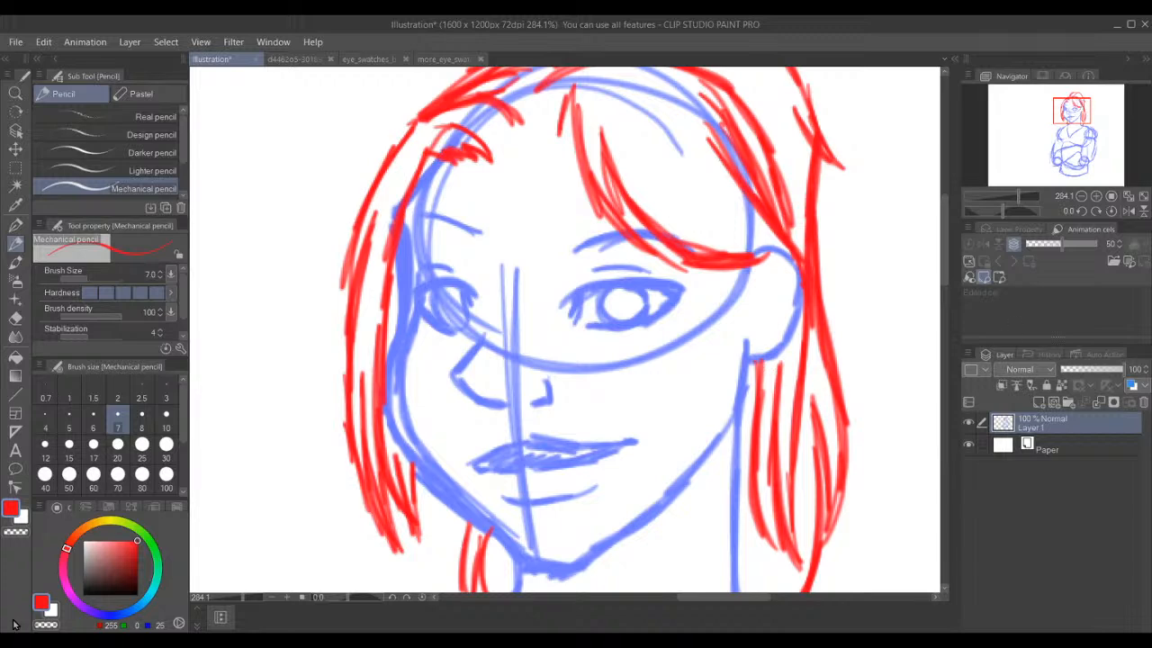
left_click_drag(106, 581, 83, 595)
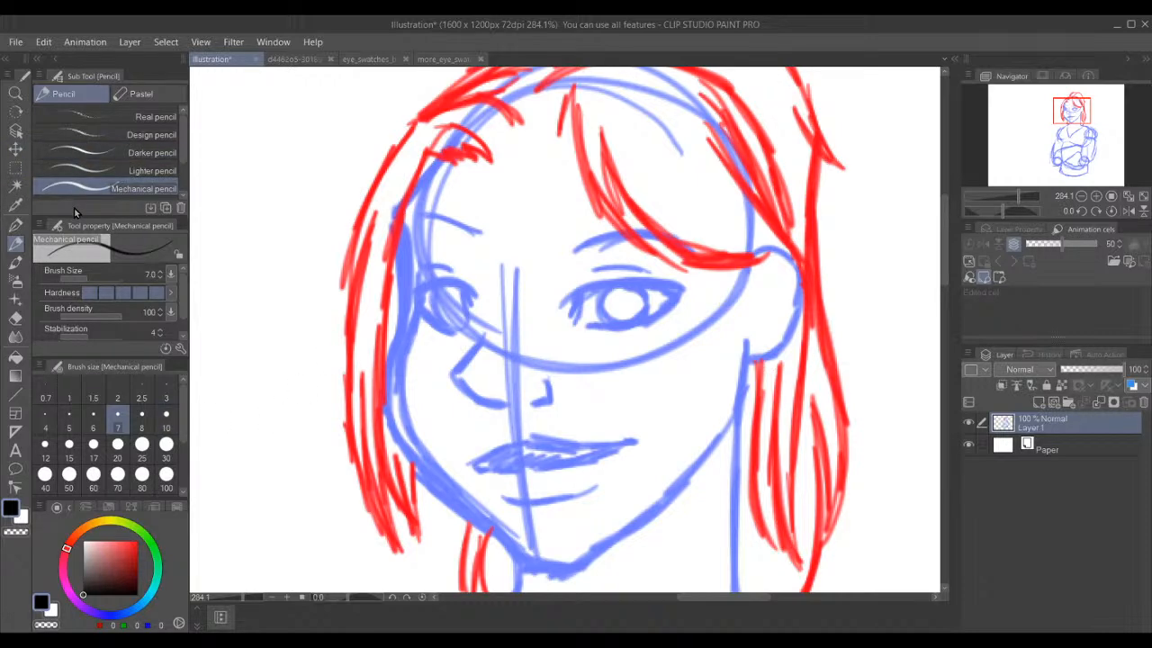
left_click(16, 225)
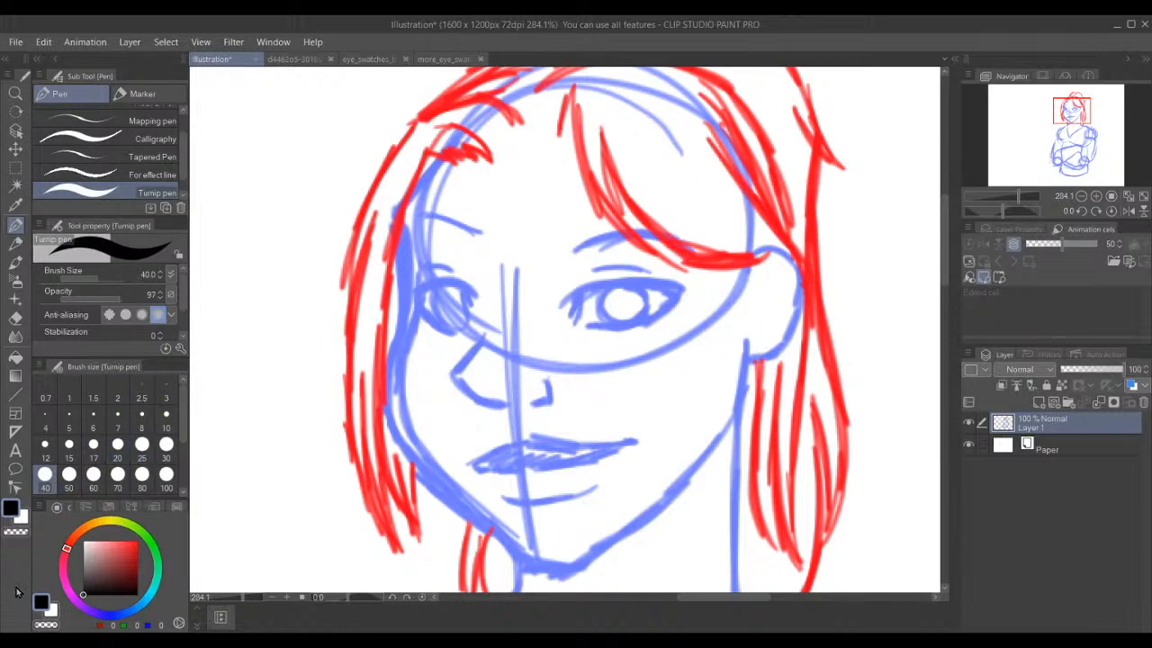
left_click(95, 420)
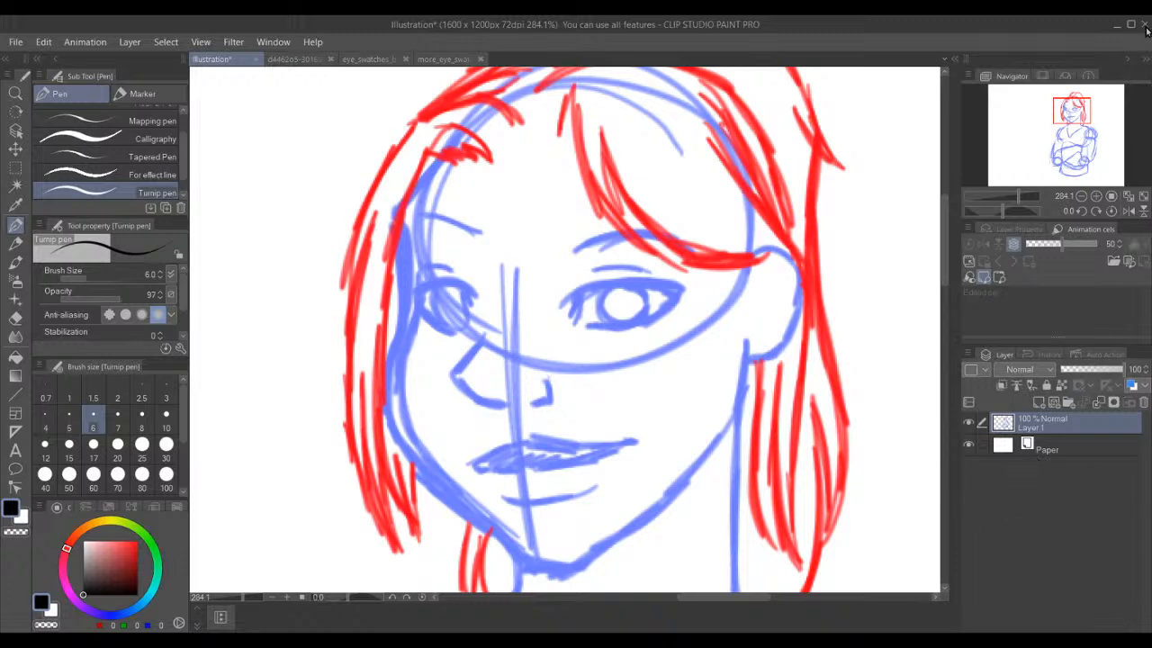
- Add two new layers above the sketch and ink the short jagged hair tuft beside the left temple in black
left_click(1039, 403)
left_click(1039, 403)
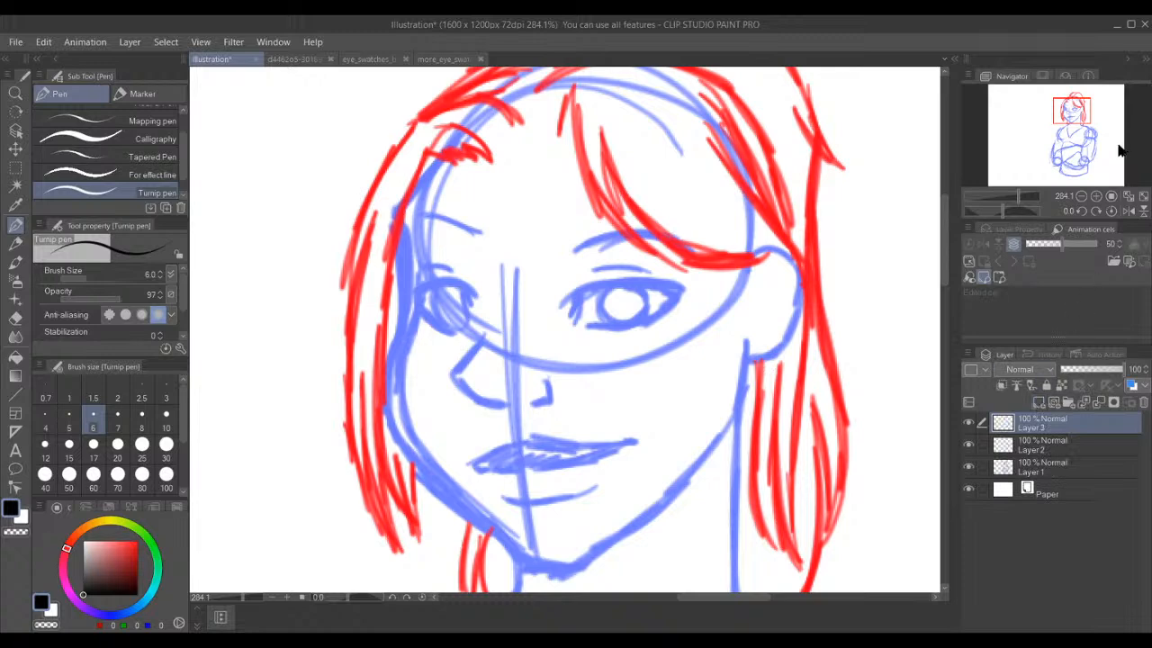
left_click(1088, 99)
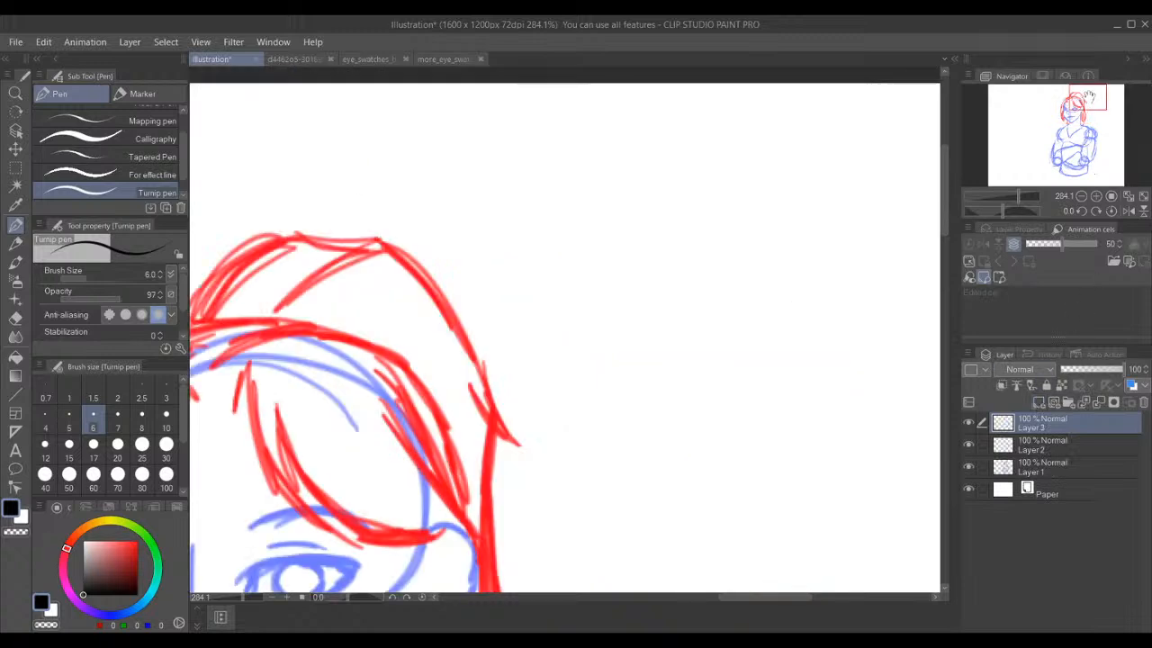
left_click_drag(1088, 99, 1065, 112)
scroll(882, 183, "up", 5)
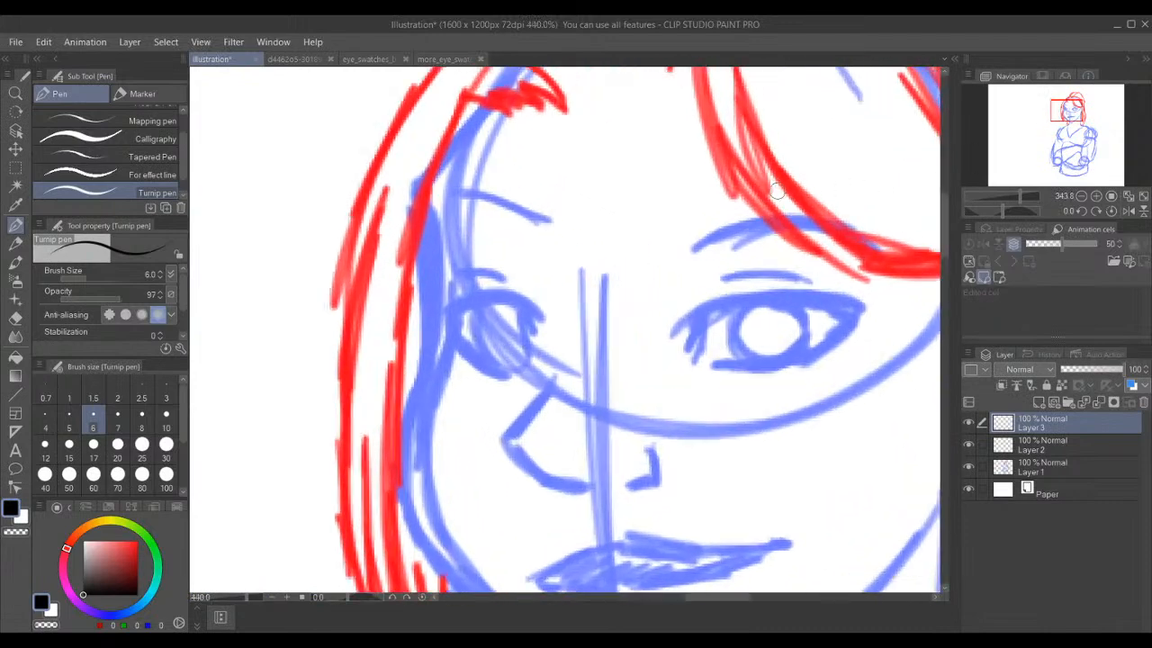
scroll(776, 192, "down", 6)
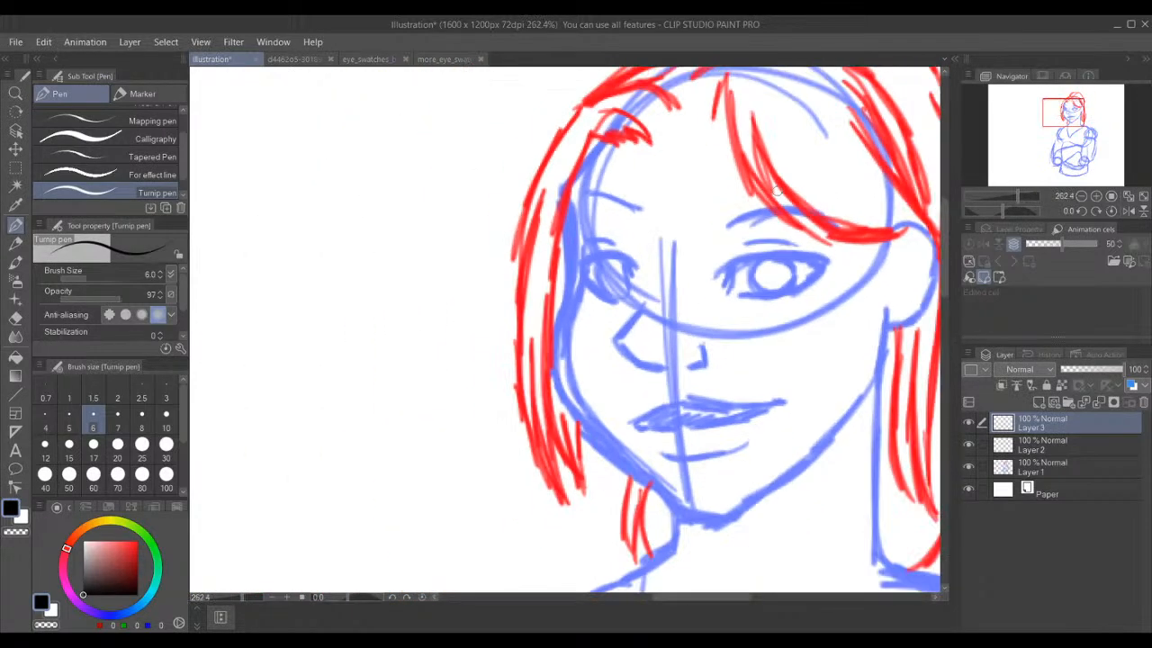
scroll(788, 159, "up", 4)
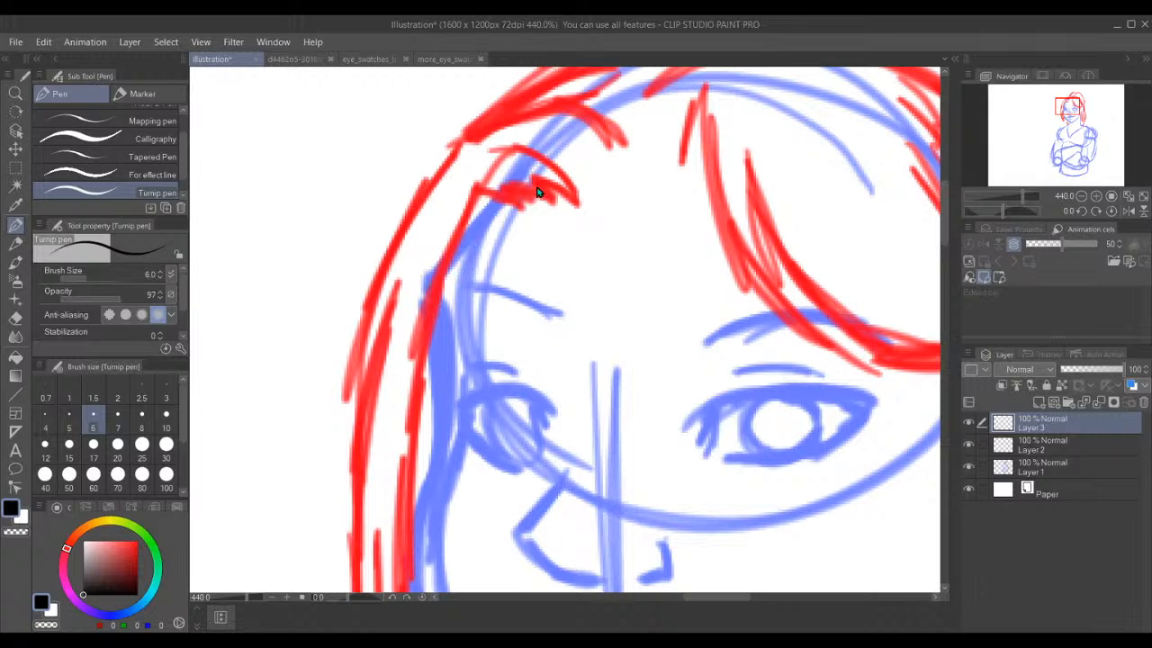
mouse_move(583, 196)
left_mouse_down()
mouse_move(508, 141)
mouse_move(414, 249)
left_mouse_up()
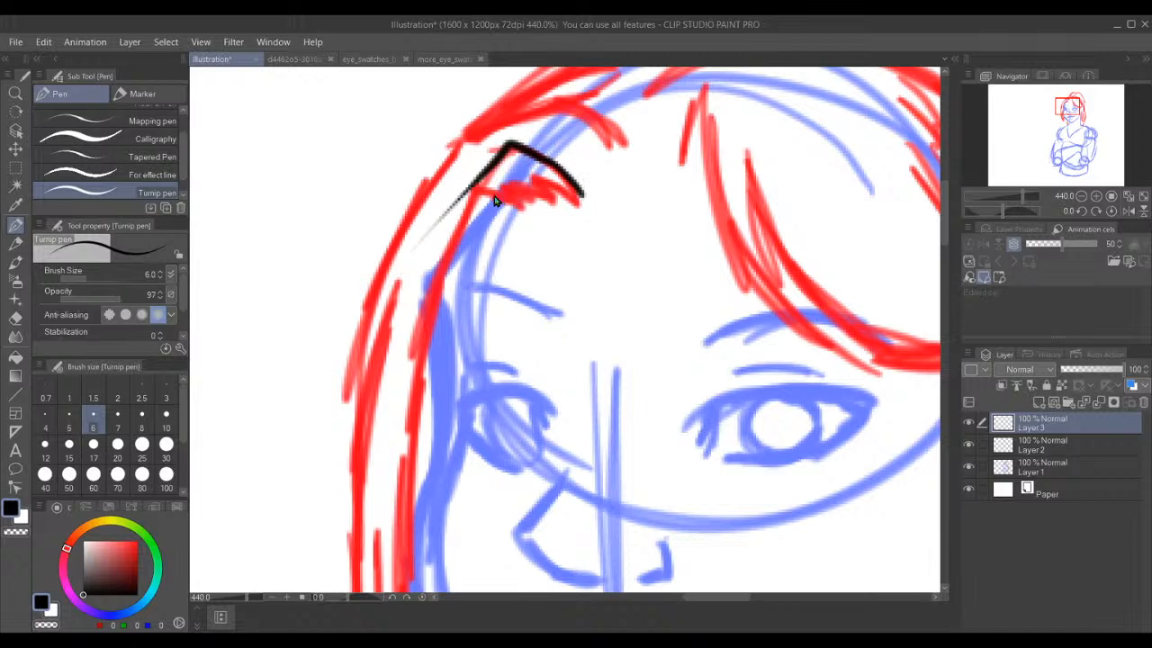
mouse_move(477, 190)
left_mouse_down()
mouse_move(499, 216)
mouse_move(494, 195)
mouse_move(526, 212)
mouse_move(538, 200)
mouse_move(592, 210)
left_mouse_up()
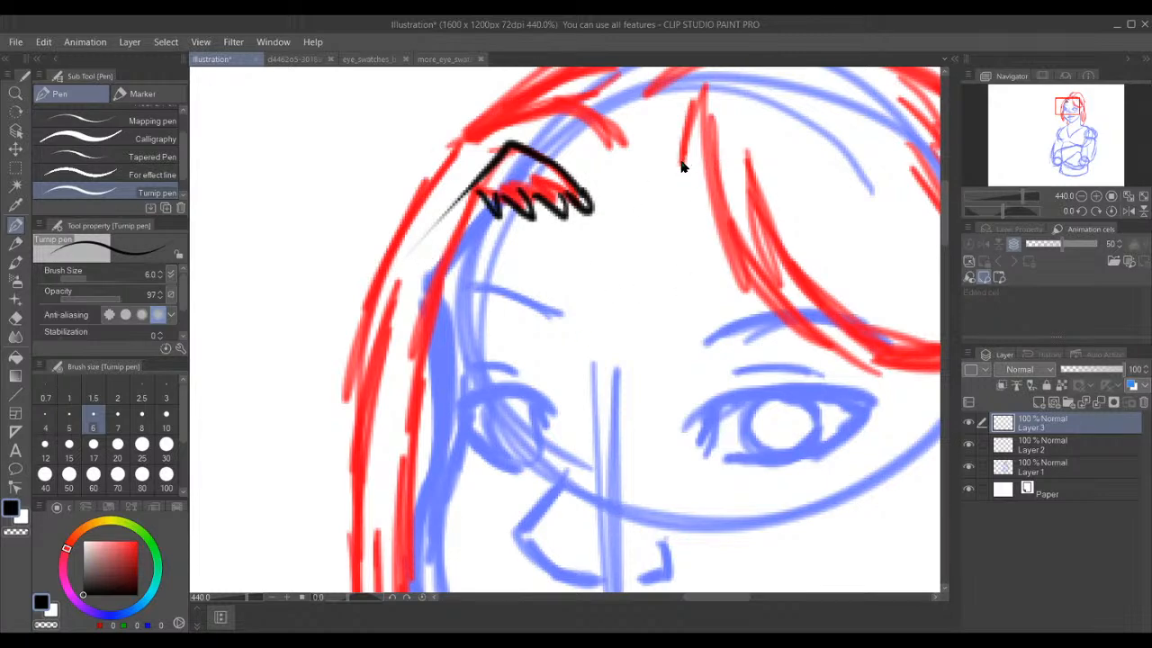
- Ink the swept bangs in black with a short flick at the parting and two long curves descending over the right eyebrow
mouse_move(681, 175)
left_mouse_down()
mouse_move(710, 85)
mouse_move(700, 180)
mouse_move(714, 235)
mouse_move(758, 306)
mouse_move(828, 358)
left_mouse_up()
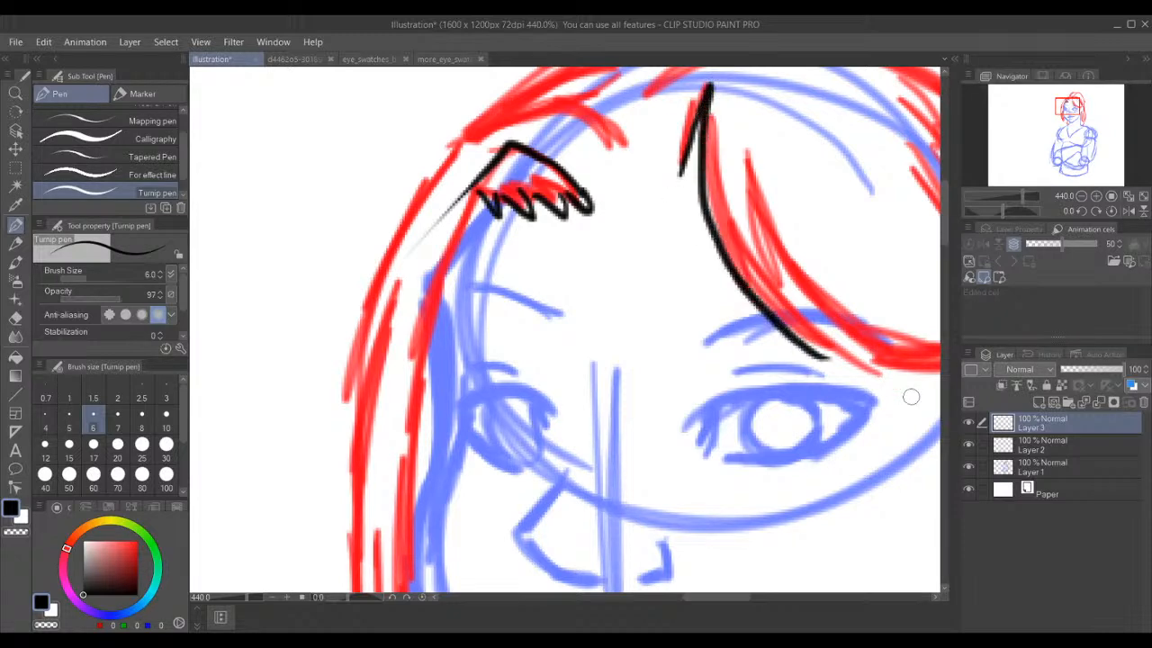
key("ctrl+z")
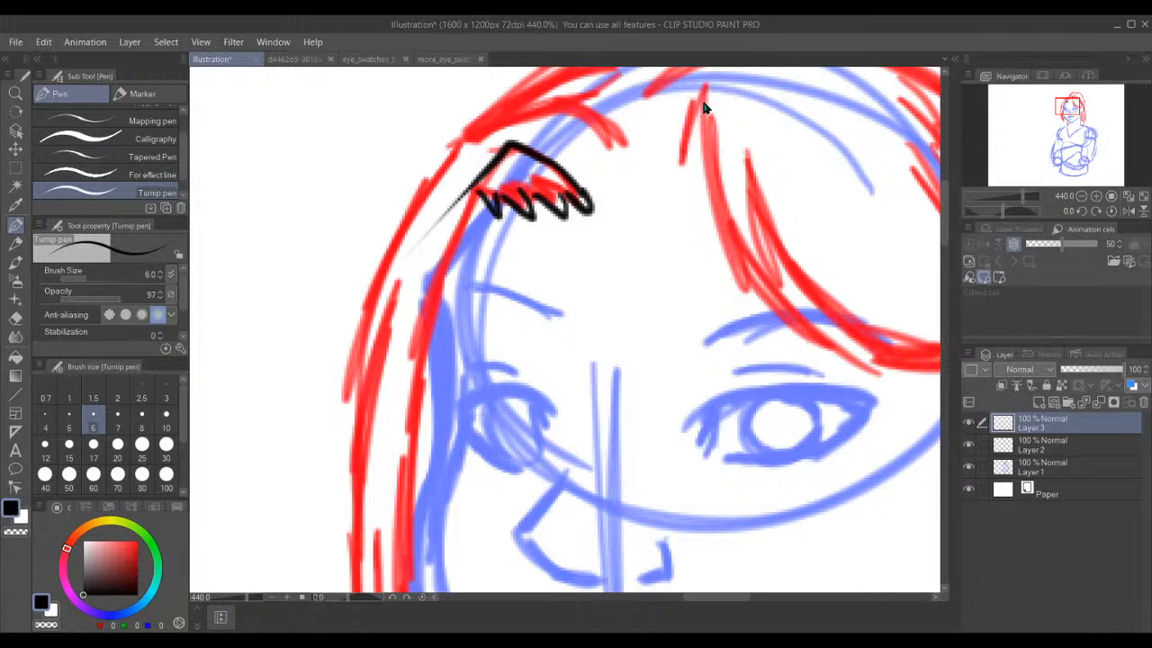
left_click_drag(705, 87, 682, 175)
mouse_move(705, 87)
left_mouse_down()
mouse_move(706, 180)
mouse_move(731, 241)
mouse_move(770, 297)
mouse_move(870, 363)
left_mouse_up()
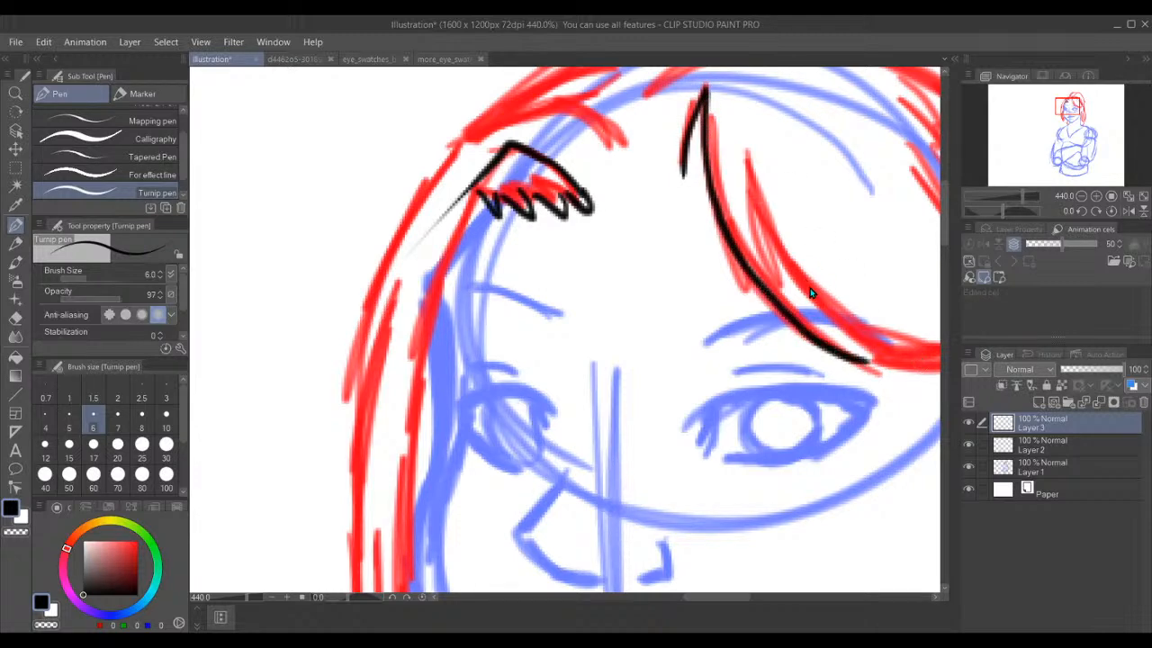
mouse_move(748, 149)
left_mouse_down()
mouse_move(777, 251)
mouse_move(821, 323)
left_mouse_up()
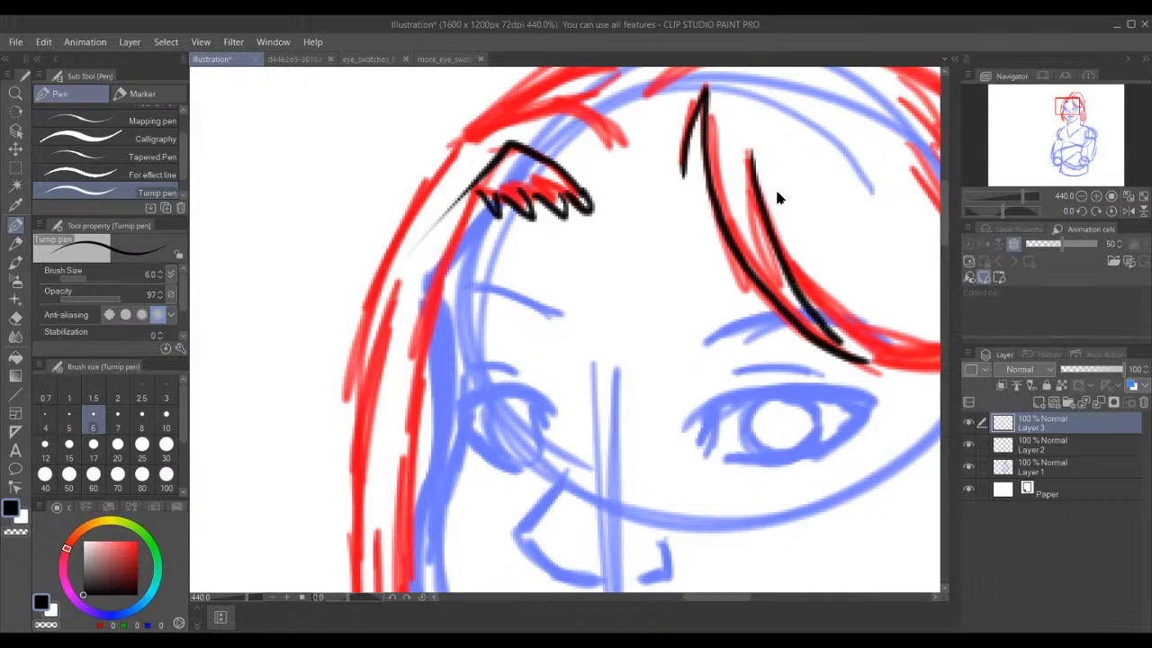
key("ctrl+z")
mouse_move(749, 158)
left_mouse_down()
mouse_move(812, 289)
mouse_move(896, 377)
left_mouse_up()
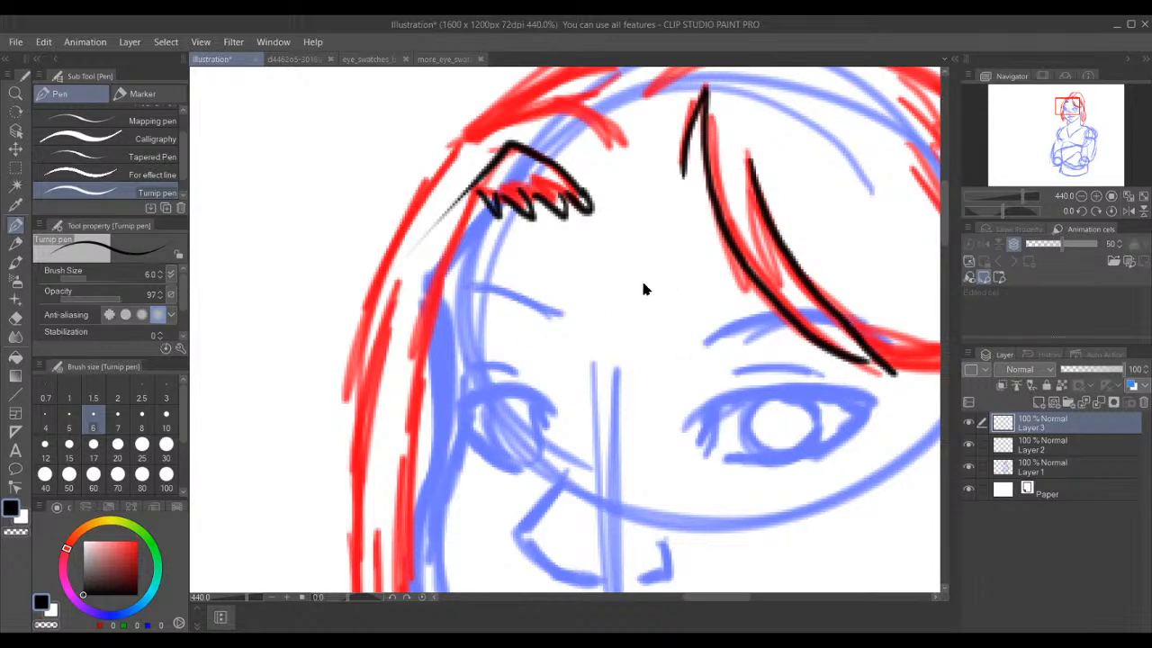
mouse_move(573, 268)
left_mouse_down()
mouse_move(667, 304)
mouse_move(657, 292)
mouse_move(644, 322)
mouse_move(658, 329)
mouse_move(664, 295)
mouse_move(655, 311)
left_mouse_up()
key("ctrl+z")
key("ctrl+z")
mouse_move(583, 256)
left_mouse_down()
mouse_move(581, 279)
mouse_move(644, 266)
mouse_move(666, 297)
left_mouse_up()
key("ctrl+z")
mouse_move(577, 275)
left_mouse_down()
mouse_move(631, 255)
mouse_move(666, 298)
left_mouse_up()
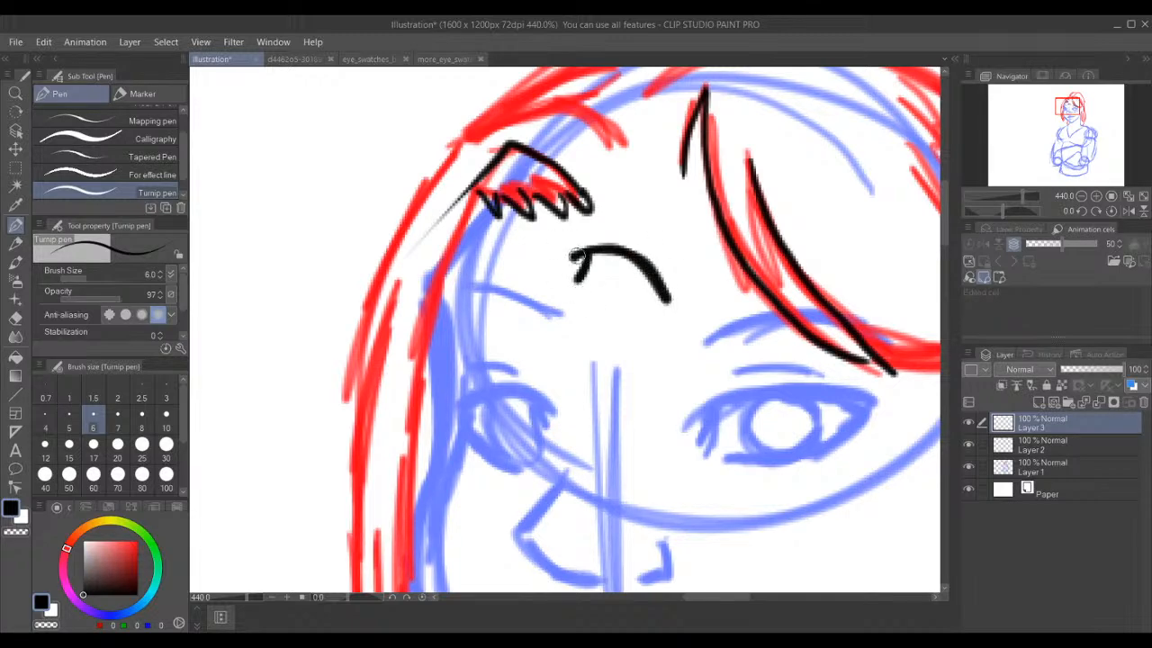
mouse_move(664, 299)
left_mouse_down()
mouse_move(636, 347)
mouse_move(627, 320)
mouse_move(612, 351)
left_mouse_up()
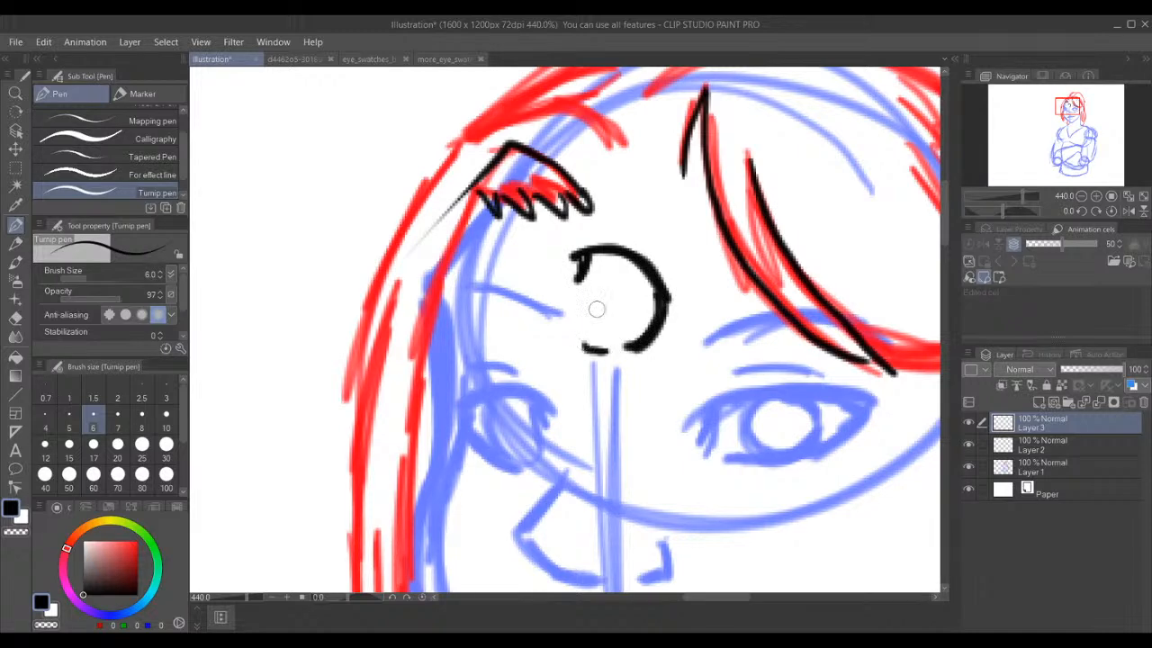
mouse_move(610, 270)
left_mouse_down()
mouse_move(594, 293)
mouse_move(642, 289)
mouse_move(612, 316)
left_mouse_up()
key("ctrl+z")
key("ctrl+z")
key("ctrl+z")
key("ctrl+z")
key("ctrl+z")
key("ctrl+z")
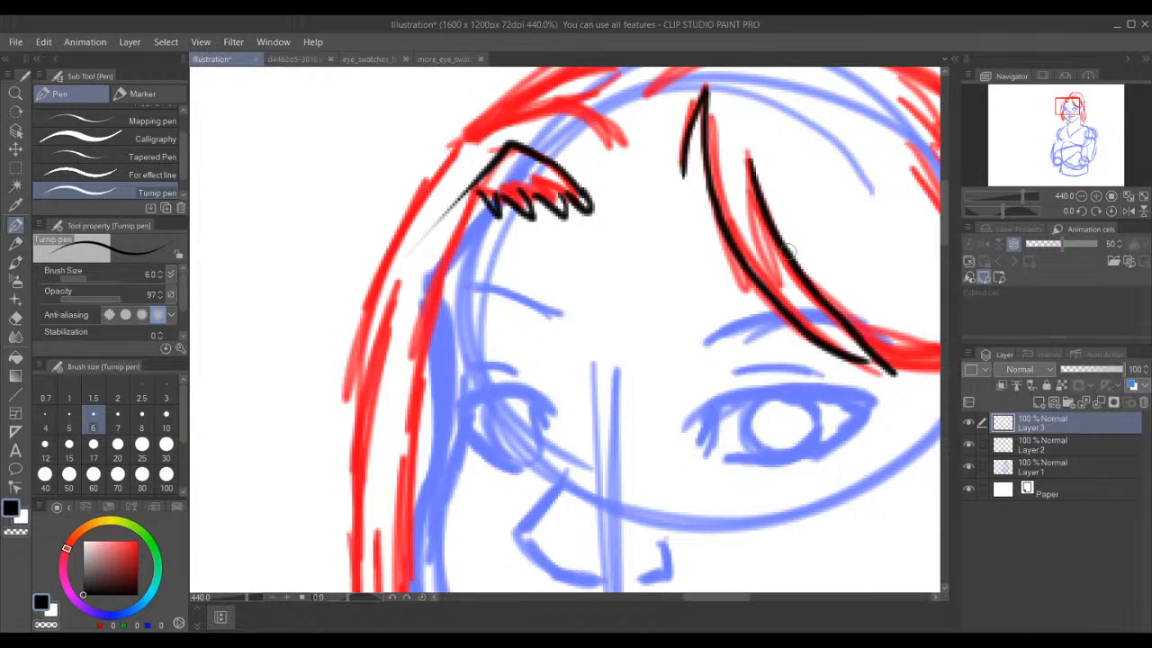
- Extend the black bangs line across to the ear and ink the ear's outer rim down to the lobe
left_click_drag(1074, 121, 1076, 106)
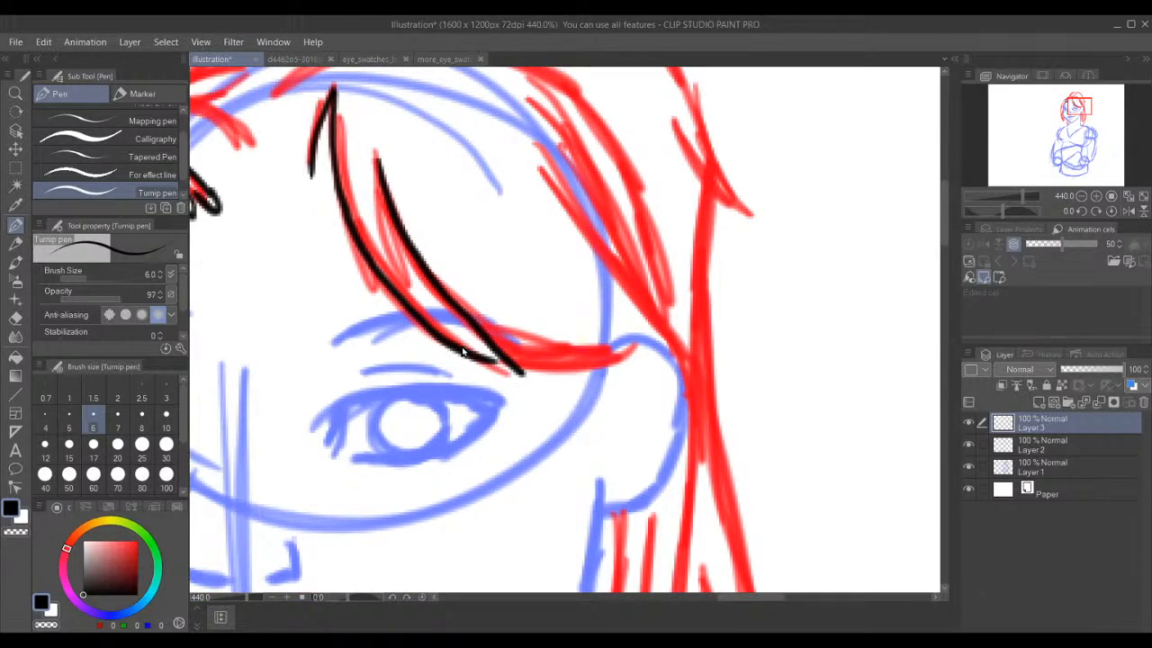
mouse_move(461, 333)
left_mouse_down()
mouse_move(530, 380)
mouse_move(538, 361)
mouse_move(610, 366)
left_mouse_up()
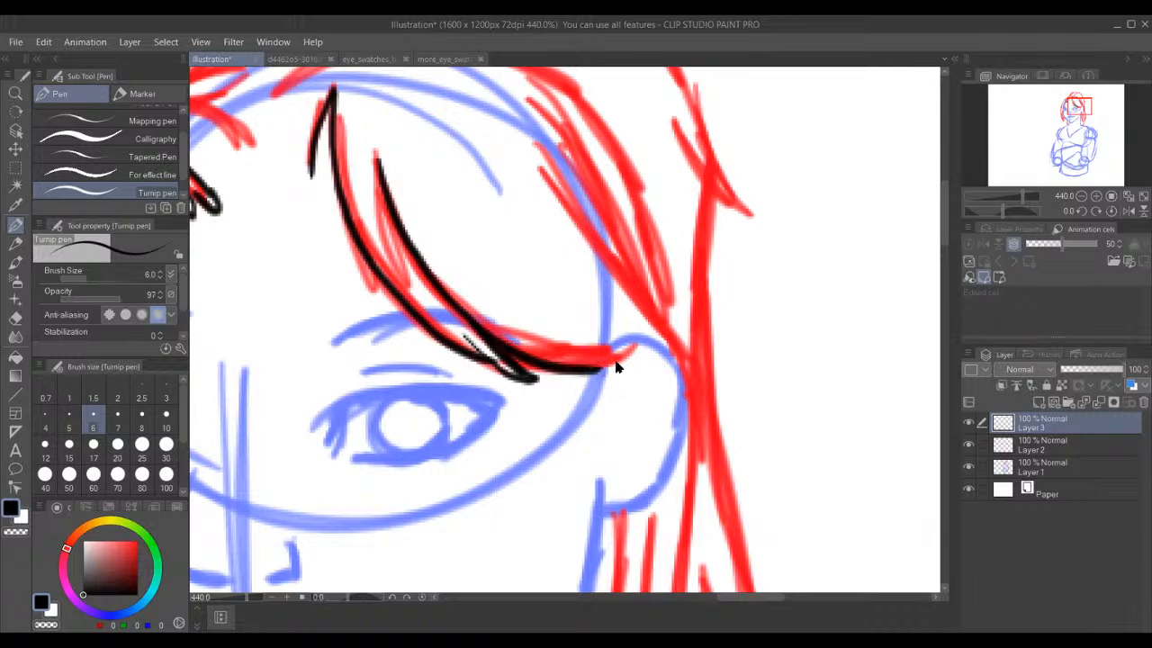
mouse_move(601, 367)
left_mouse_down()
mouse_move(636, 339)
mouse_move(652, 344)
mouse_move(672, 379)
mouse_move(667, 420)
mouse_move(605, 450)
left_mouse_up()
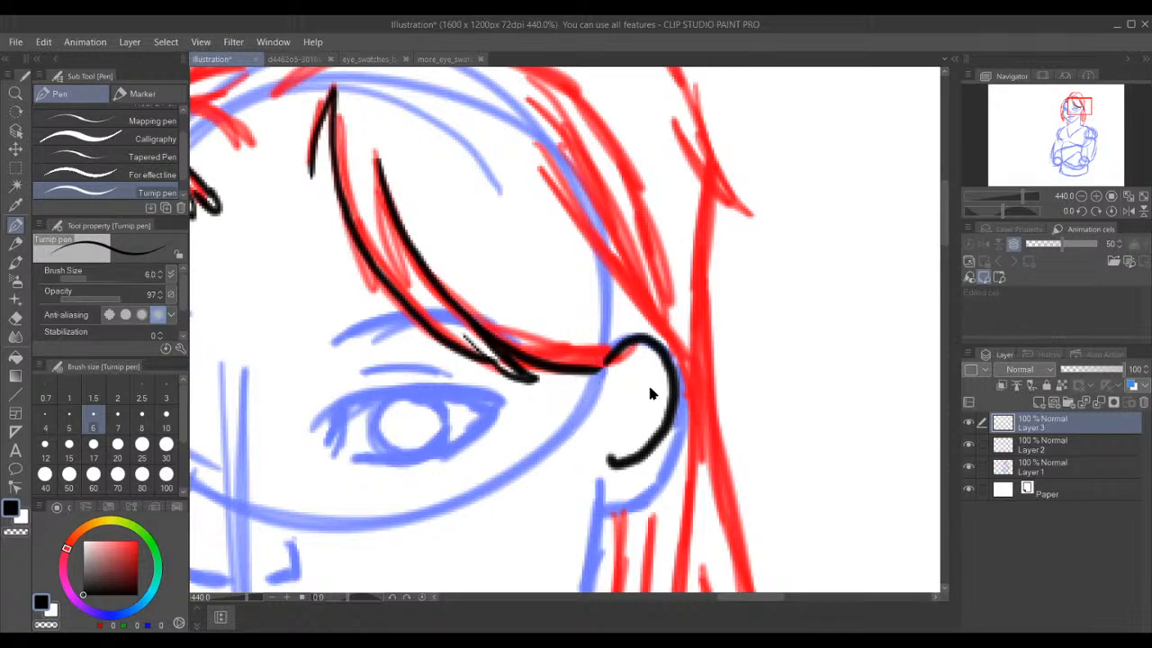
mouse_move(657, 355)
left_mouse_down()
mouse_move(641, 369)
mouse_move(654, 361)
mouse_move(663, 379)
mouse_move(648, 367)
mouse_move(661, 369)
mouse_move(666, 396)
left_mouse_up()
key("ctrl+z")
mouse_move(630, 437)
left_mouse_down()
mouse_move(610, 450)
mouse_move(628, 461)
mouse_move(601, 526)
mouse_move(639, 509)
mouse_move(626, 458)
left_mouse_up()
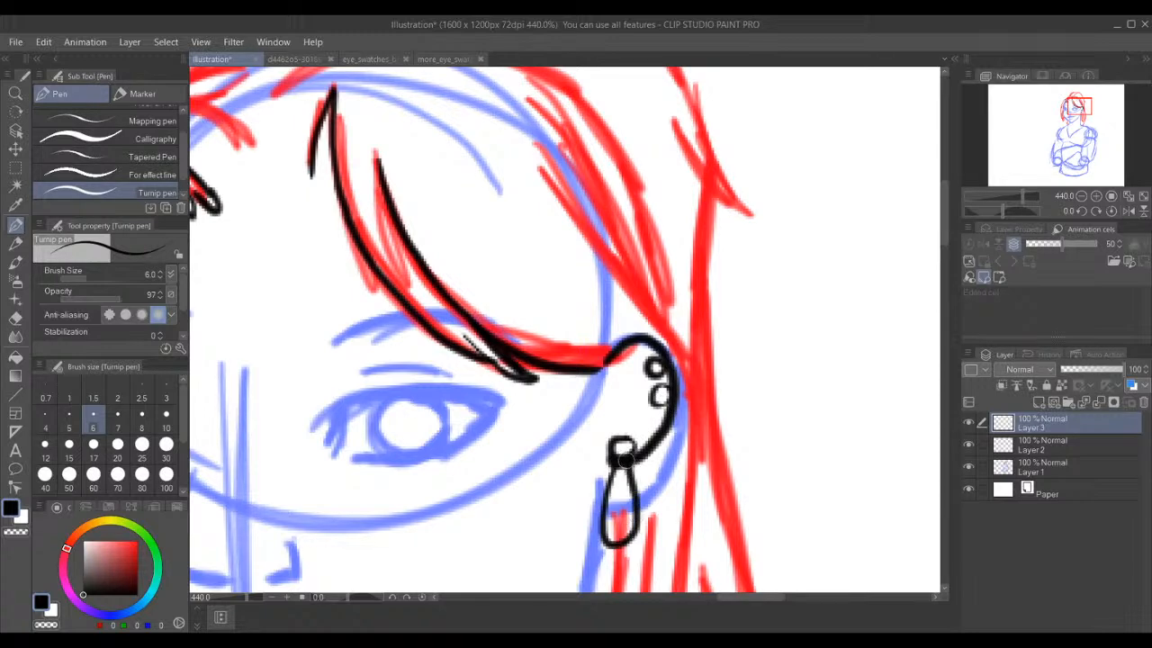
key("ctrl+z")
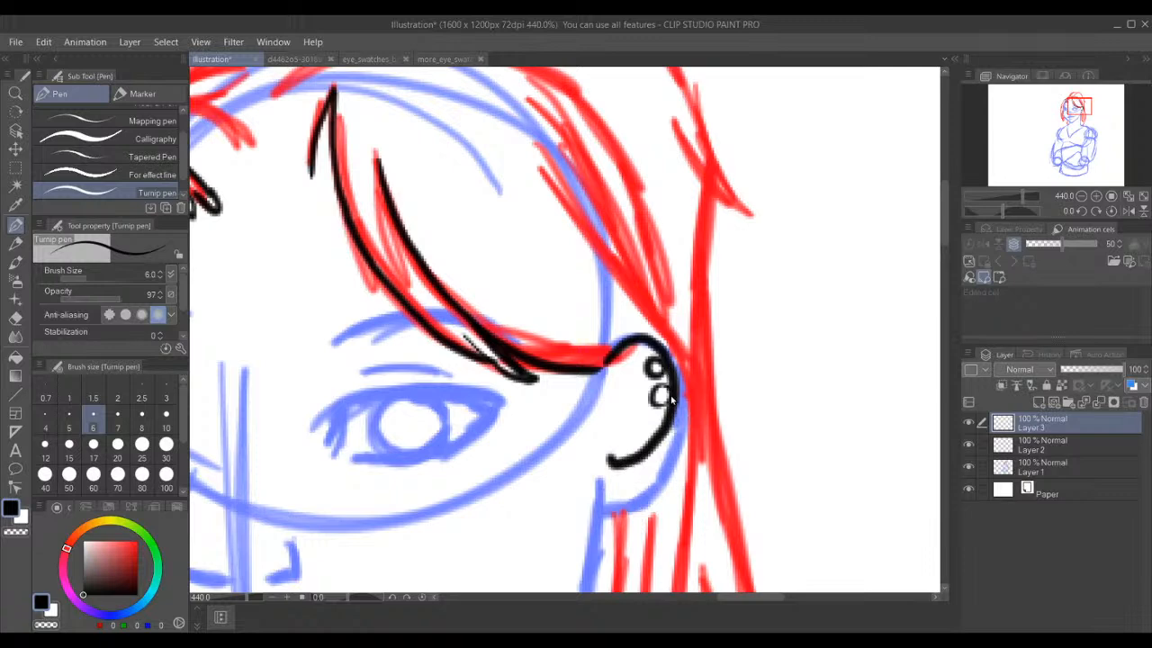
key("ctrl+z")
key("ctrl+z")
- Ink the ear's inner folds and small cuff earrings along its outer rim
mouse_move(665, 357)
left_mouse_down()
mouse_move(648, 358)
mouse_move(665, 364)
mouse_move(650, 407)
mouse_move(673, 396)
mouse_move(636, 359)
mouse_move(615, 372)
mouse_move(602, 403)
mouse_move(615, 430)
mouse_move(641, 428)
mouse_move(619, 444)
mouse_move(609, 435)
left_mouse_up()
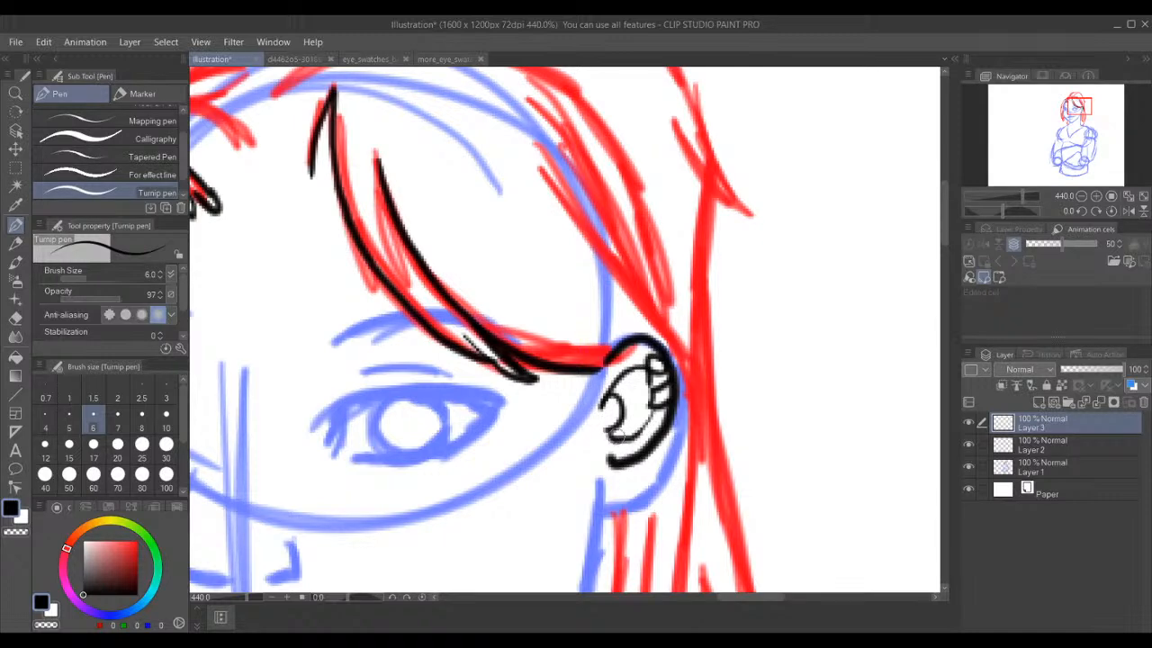
mouse_move(641, 381)
left_mouse_down()
mouse_move(614, 397)
mouse_move(639, 419)
mouse_move(616, 425)
left_mouse_up()
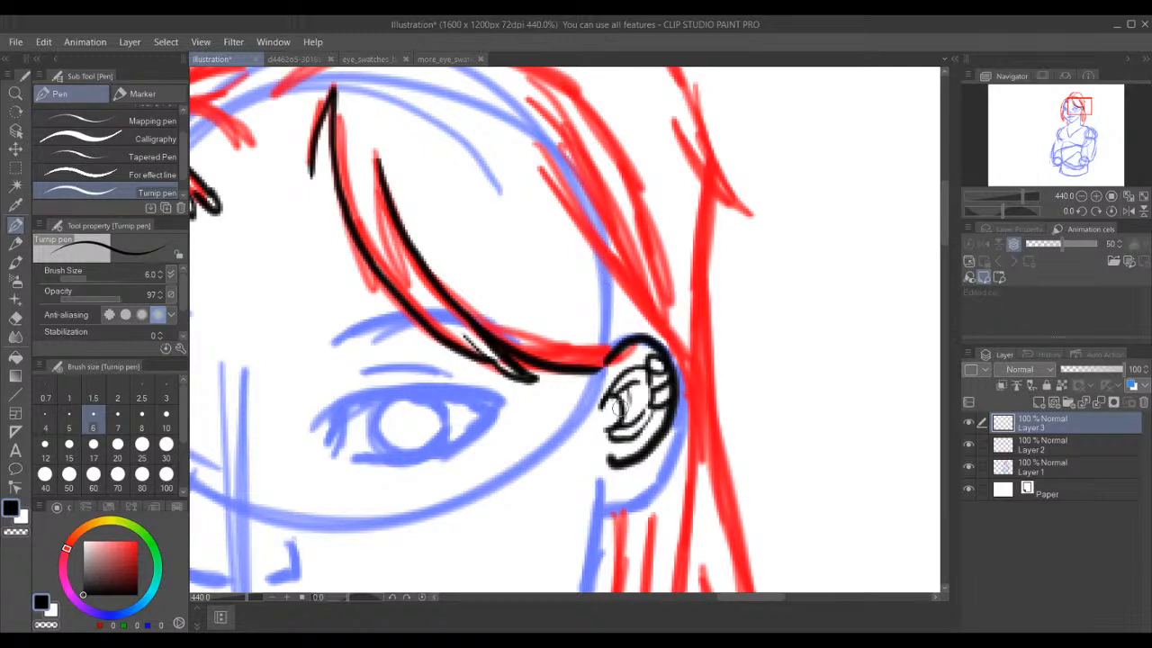
mouse_move(627, 451)
left_mouse_down()
mouse_move(617, 446)
mouse_move(629, 452)
mouse_move(618, 461)
left_mouse_up()
key("ctrl+z")
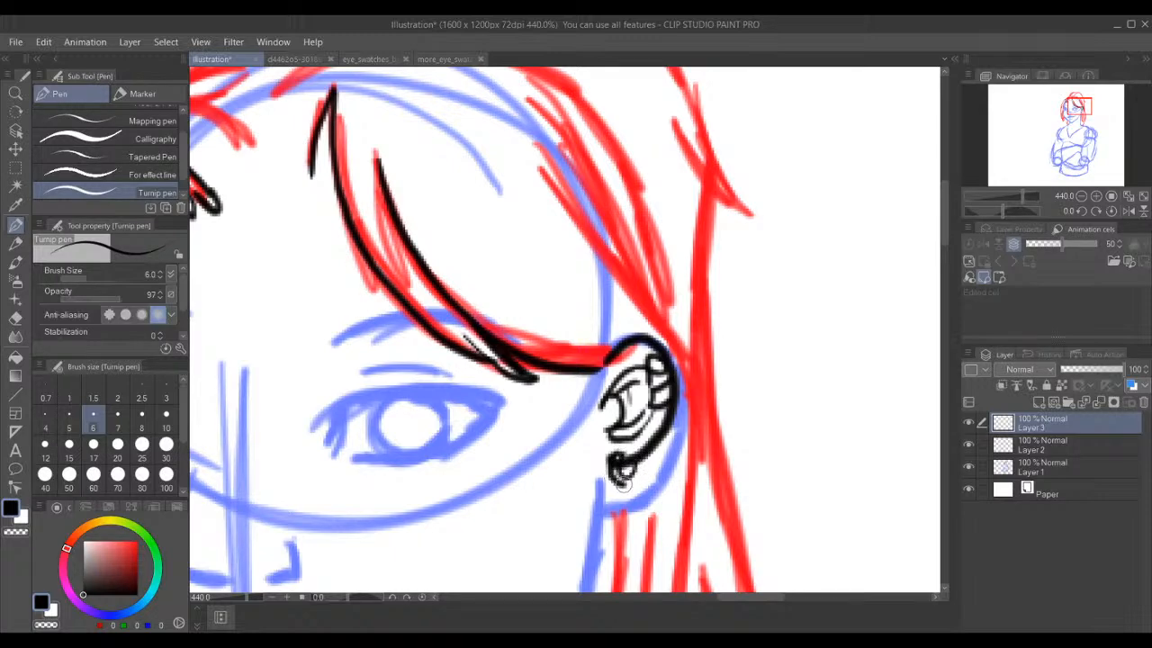
key("ctrl+z")
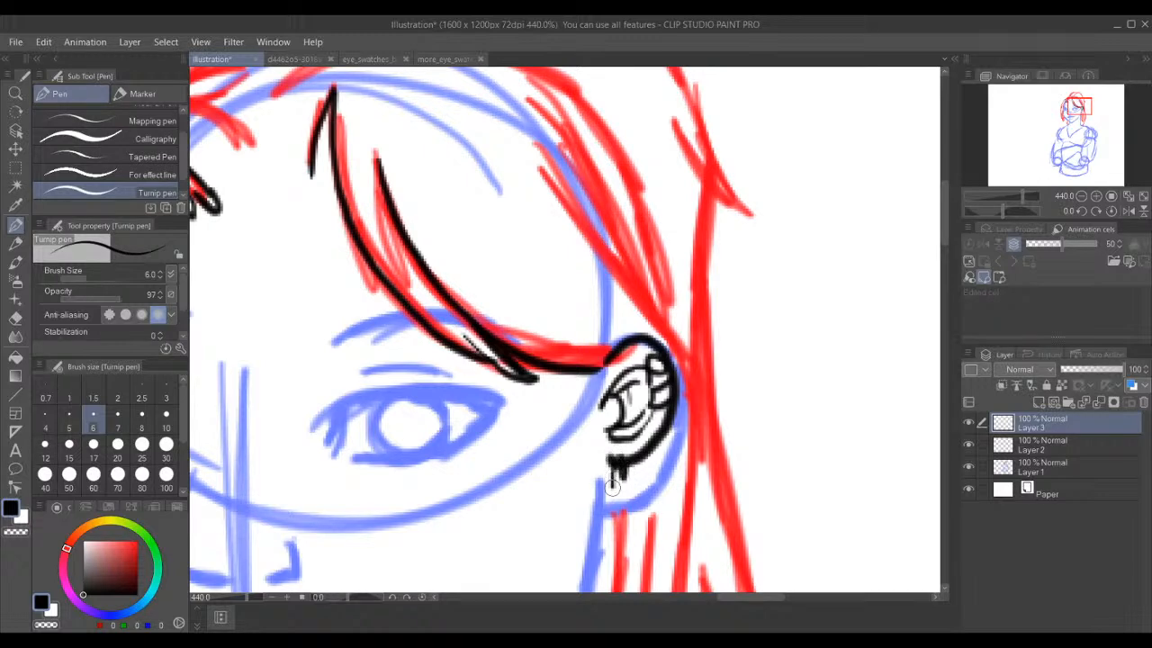
key("ctrl+z")
left_click_drag(610, 459, 623, 490)
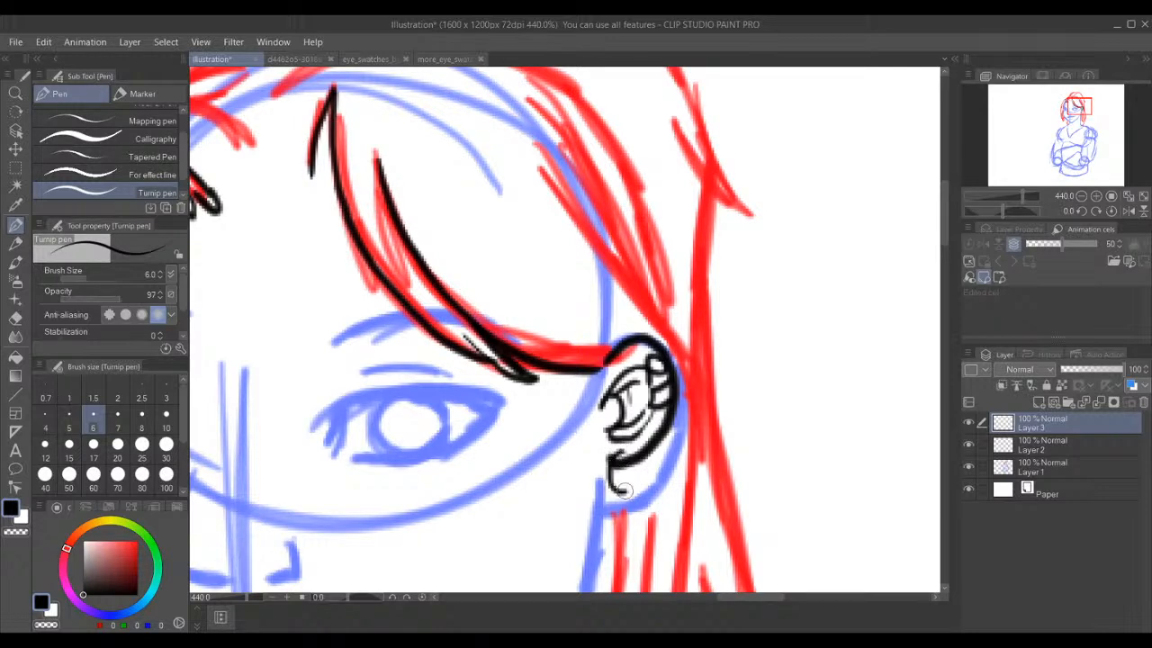
key("ctrl+z")
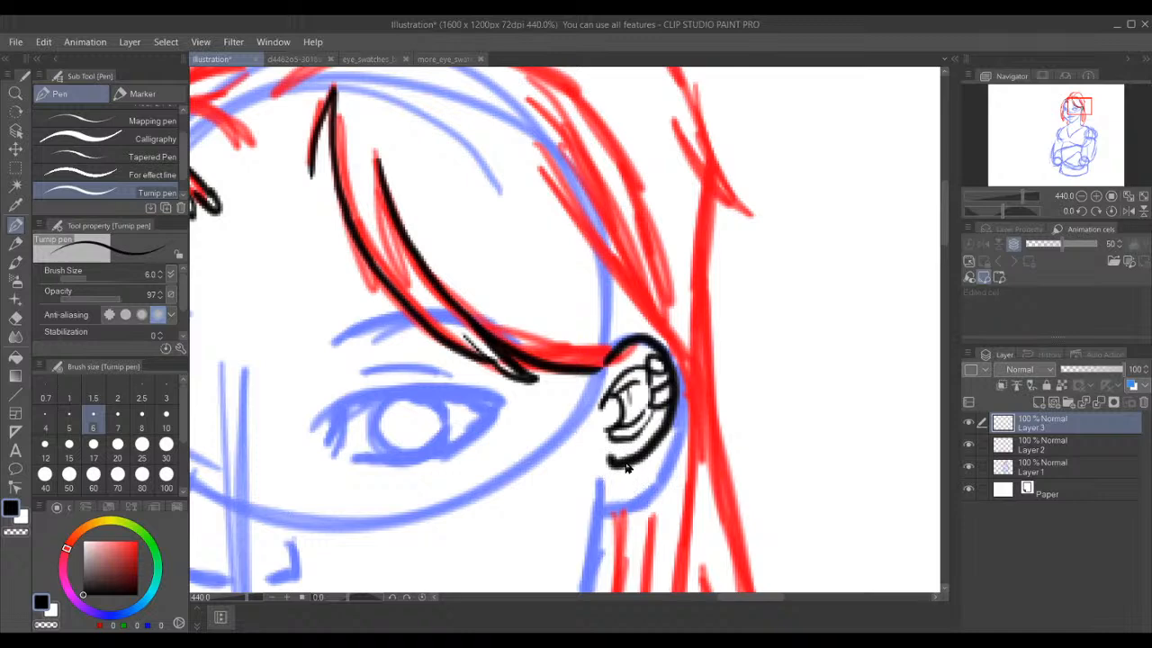
- Ink a small round earring on the earlobe with a tiny loop where it attaches
mouse_move(612, 457)
left_mouse_down()
mouse_move(609, 477)
mouse_move(629, 491)
mouse_move(635, 468)
left_mouse_up()
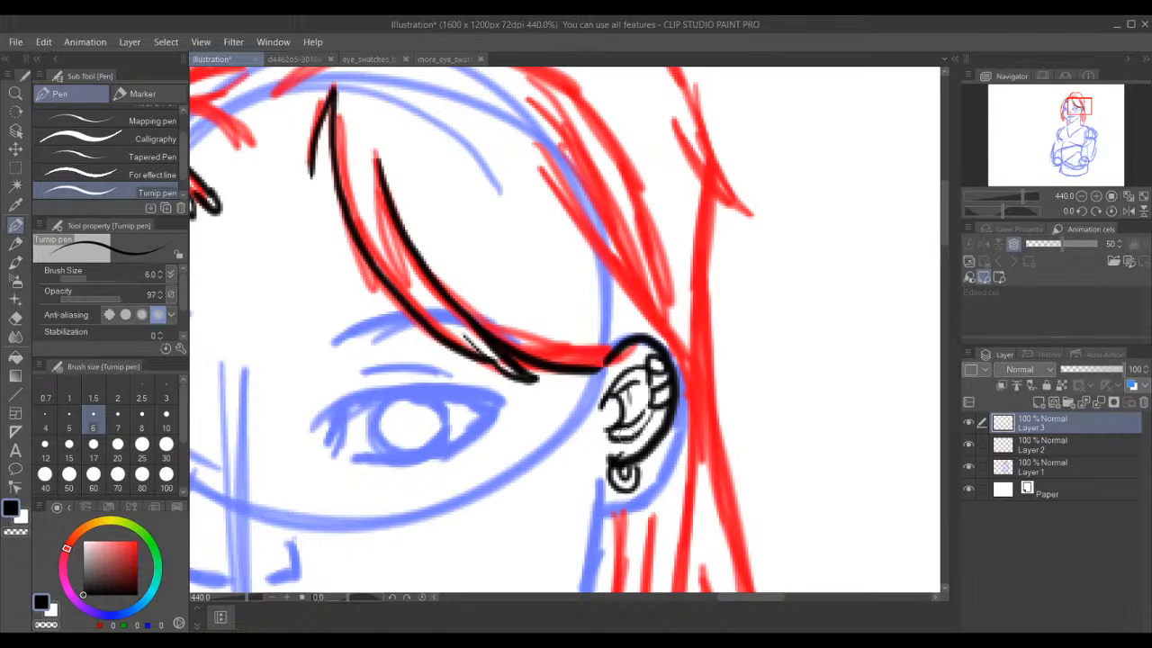
scroll(700, 540, "up", 3)
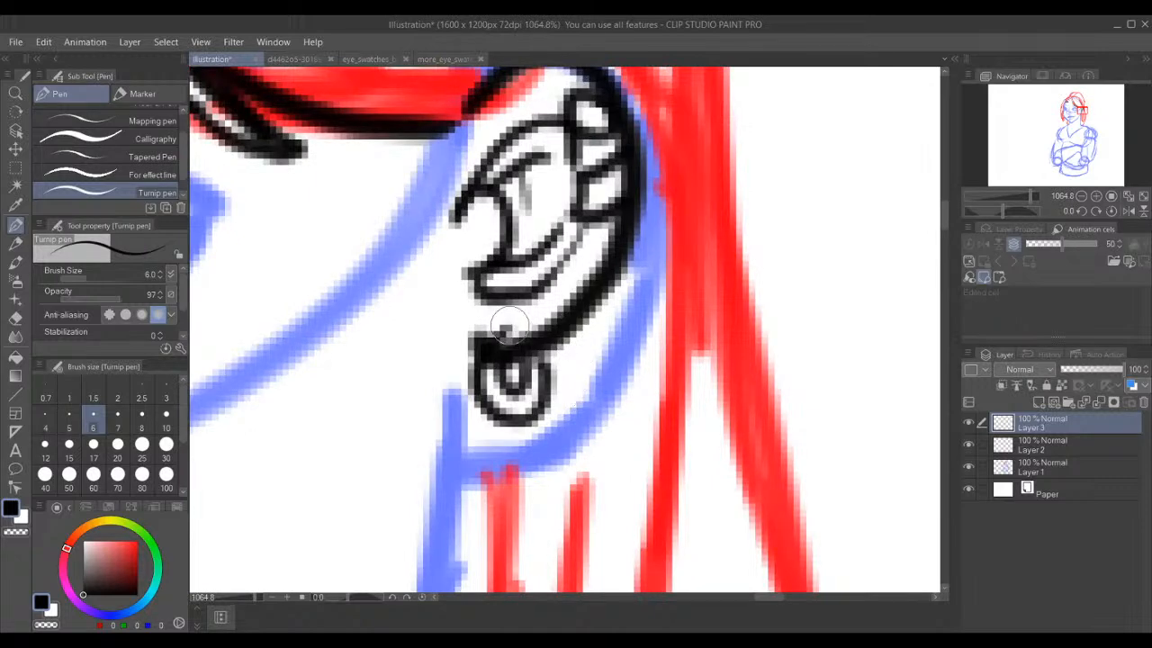
left_click_drag(513, 326, 525, 344)
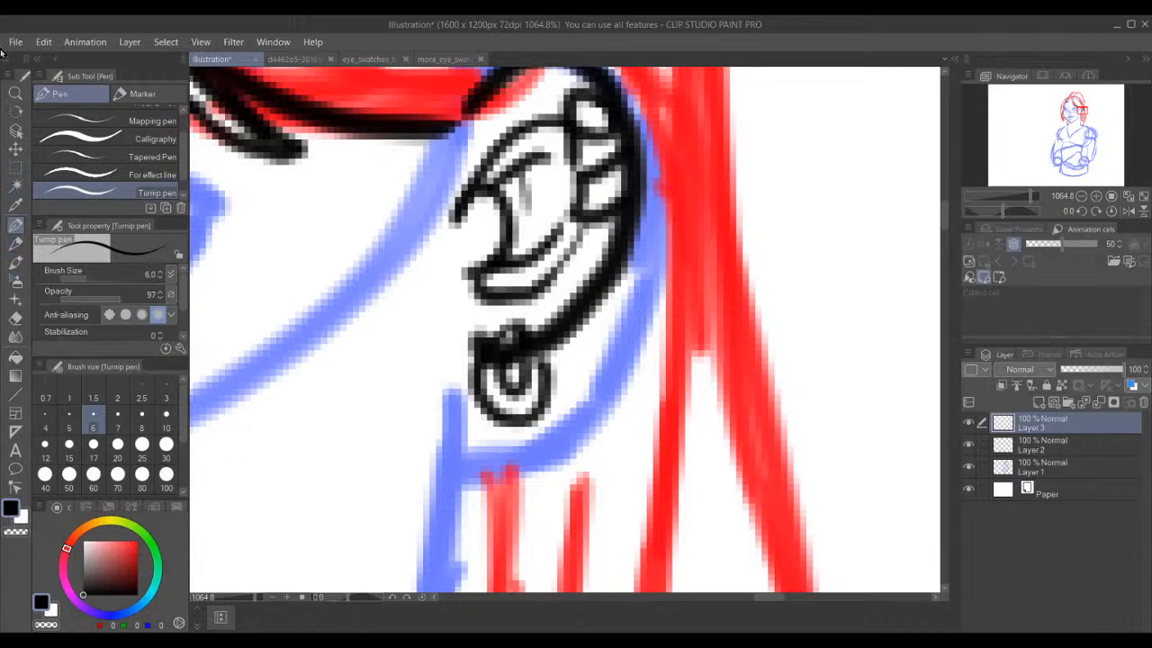
- Erase the excess black where the earring meets the lobe using the Hard eraser at brush size 4
left_click(15, 319)
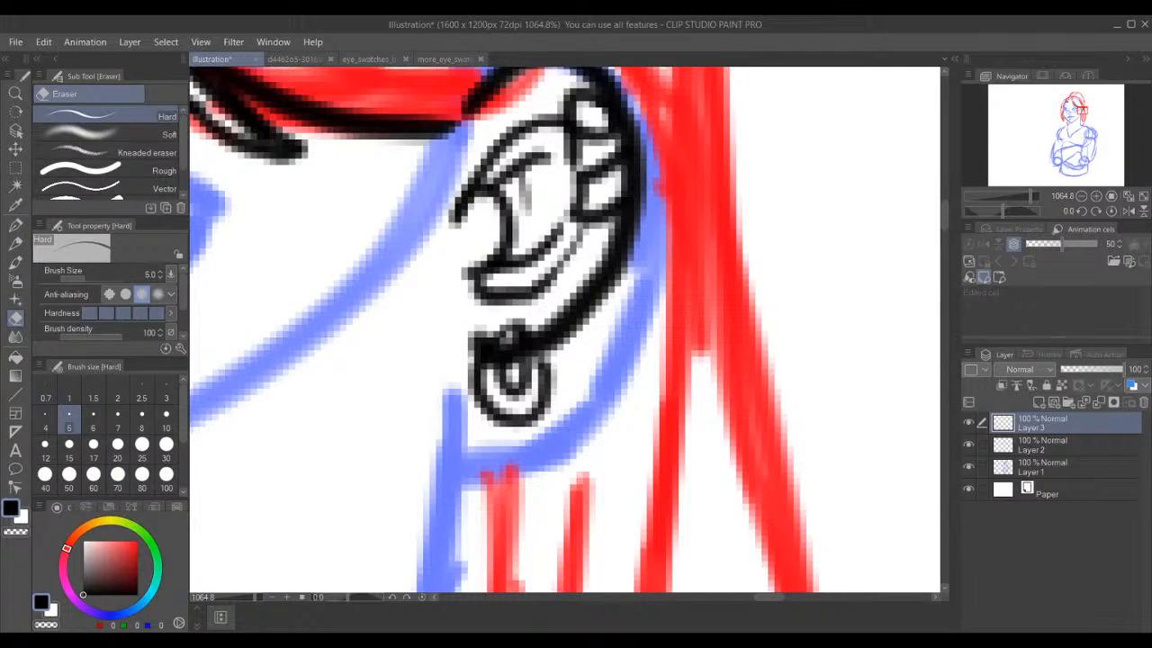
left_click(50, 420)
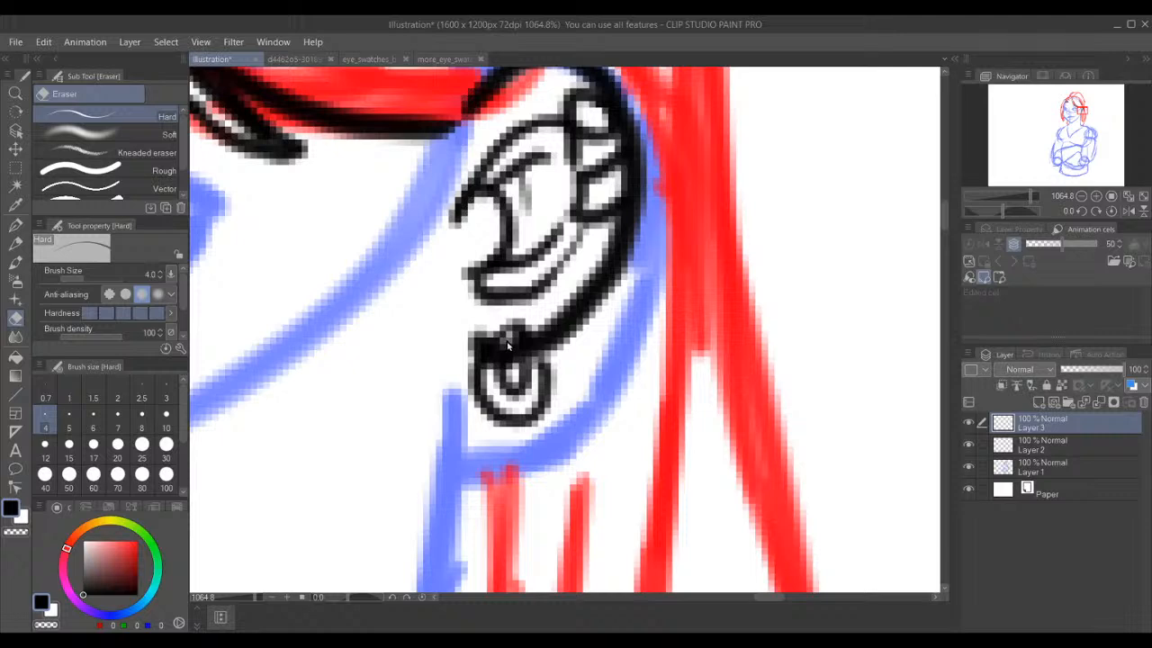
mouse_move(508, 343)
left_mouse_down()
mouse_move(493, 386)
mouse_move(515, 340)
left_mouse_up()
- Ink the upper lid line of the eye nearest the ear in black with the Turnip pen at brush size 6
left_click(15, 223)
scroll(333, 302, "down", 1)
scroll(333, 303, "down", 3)
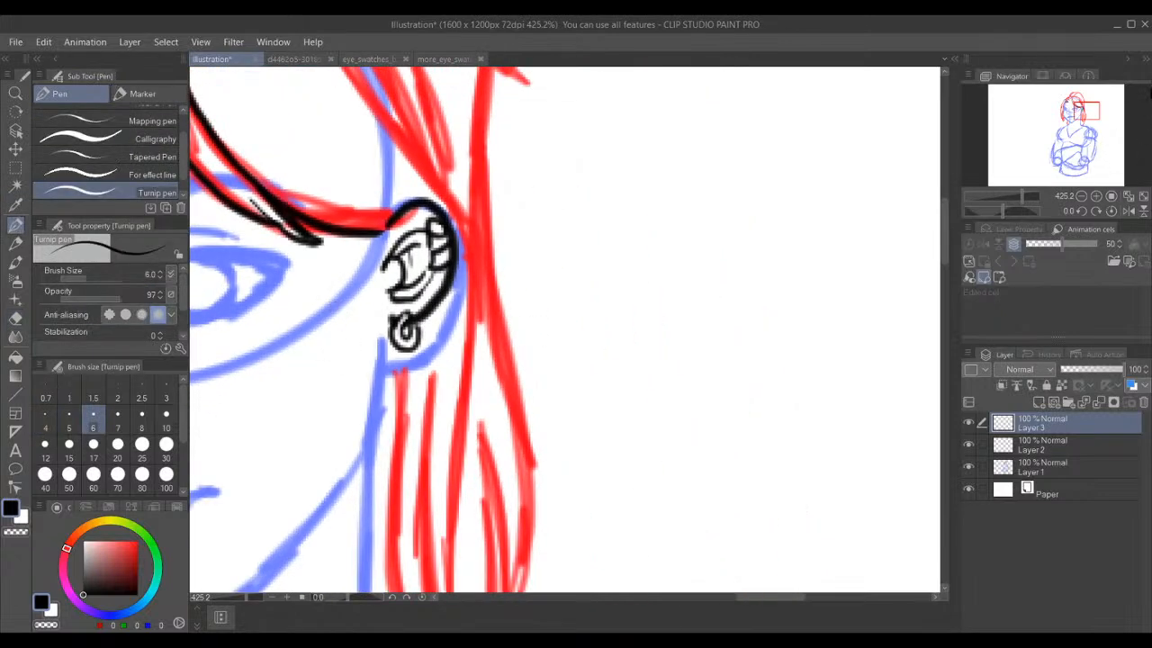
left_click_drag(1077, 108, 1066, 108)
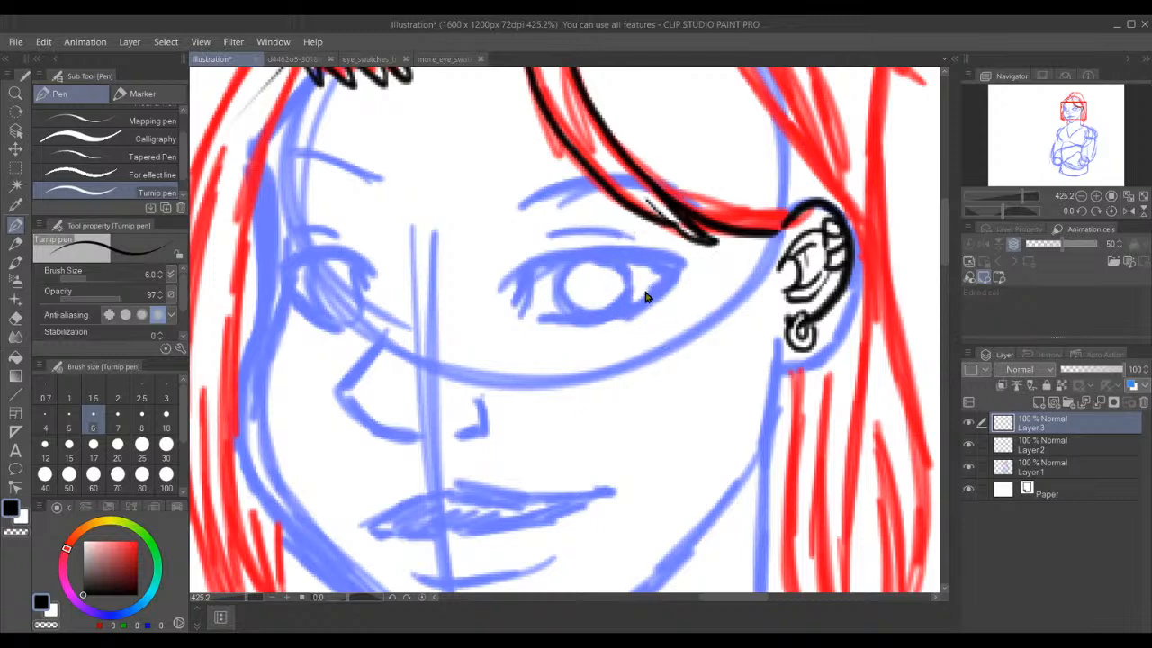
mouse_move(646, 295)
left_mouse_down()
mouse_move(640, 257)
mouse_move(585, 257)
mouse_move(556, 266)
mouse_move(521, 304)
left_mouse_up()
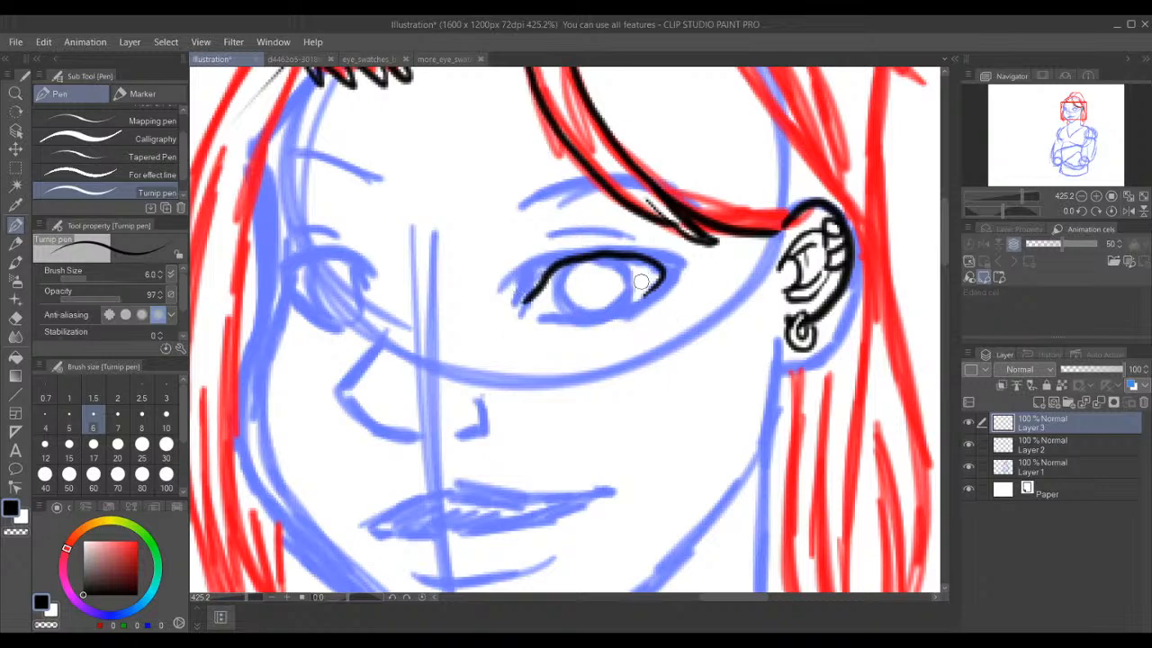
scroll(640, 282, "up", 3)
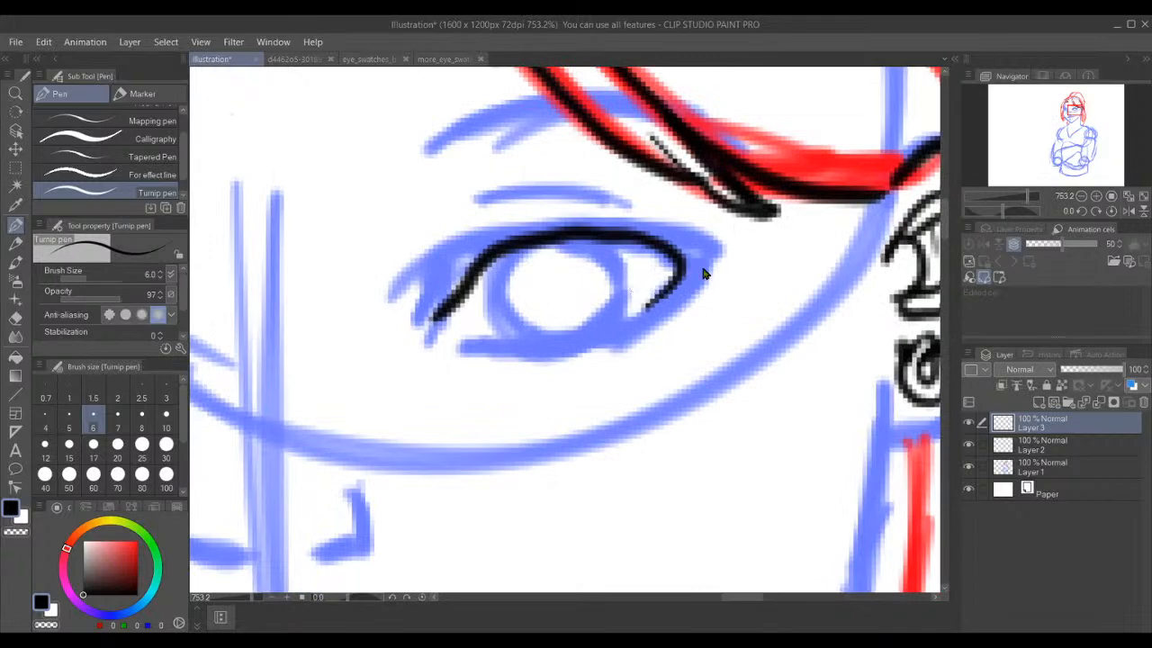
- Outline a thick upper lash line tapering to both eye corners and fill it solid black
left_click_drag(711, 260, 646, 306)
mouse_move(709, 263)
left_mouse_down()
mouse_move(650, 216)
mouse_move(571, 214)
left_mouse_up()
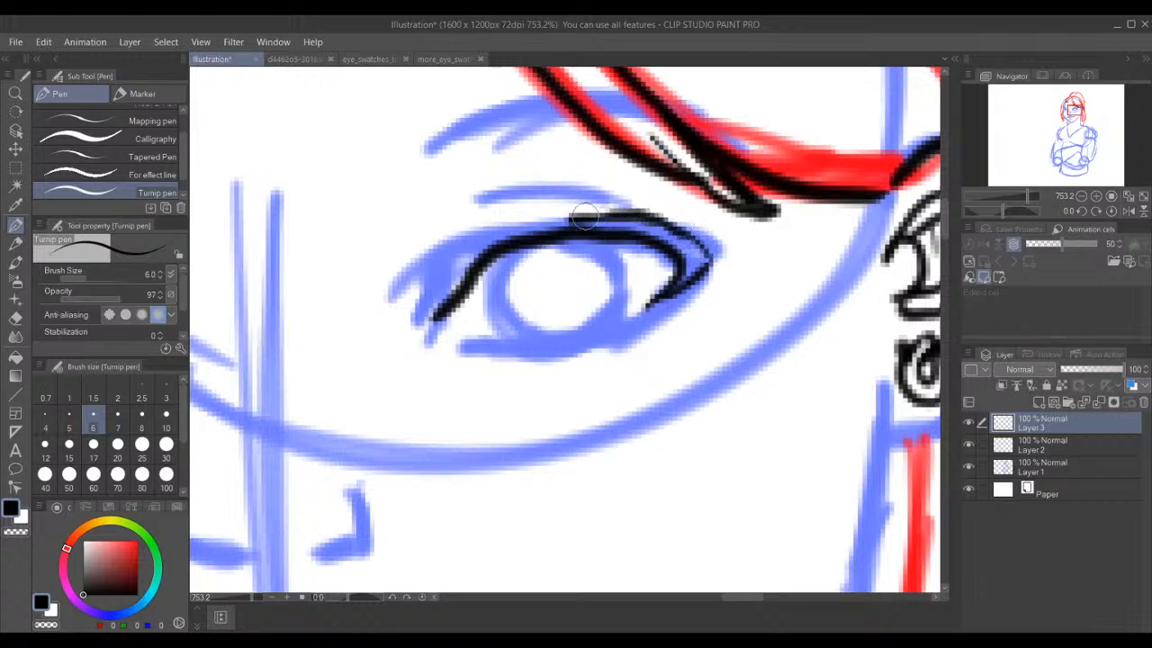
key("ctrl+z")
mouse_move(707, 273)
left_mouse_down()
mouse_move(709, 256)
mouse_move(642, 216)
mouse_move(569, 211)
mouse_move(441, 250)
mouse_move(474, 235)
left_mouse_up()
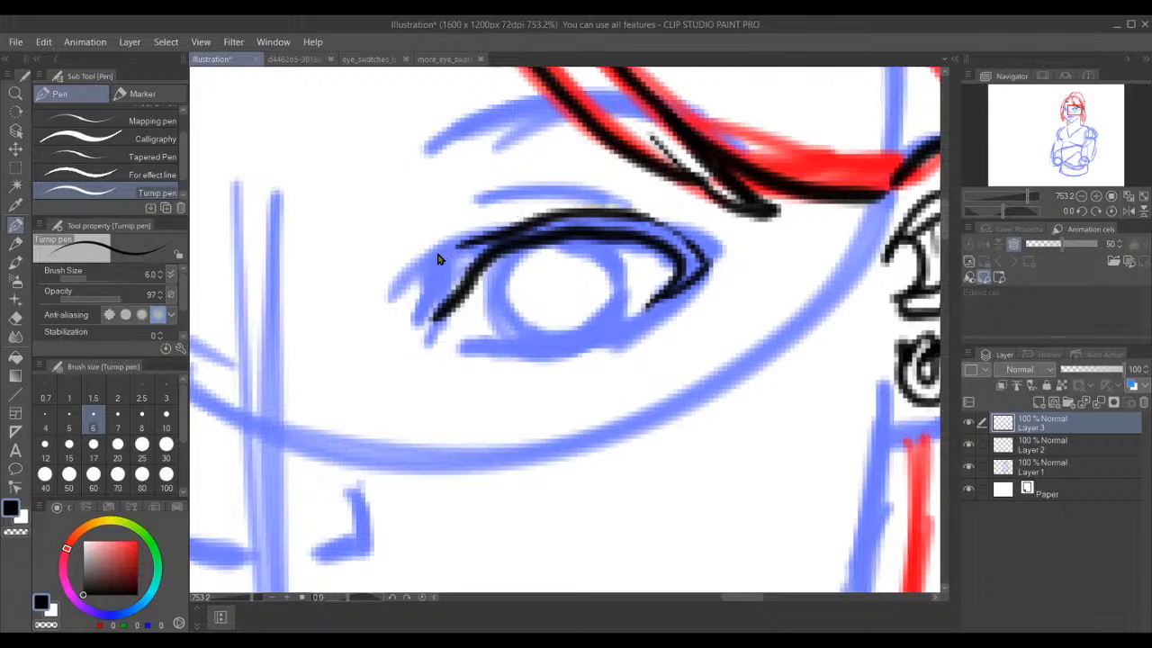
mouse_move(436, 258)
left_mouse_down()
mouse_move(512, 232)
mouse_move(421, 254)
mouse_move(439, 295)
mouse_move(427, 326)
left_mouse_up()
key("ctrl+z")
key("ctrl+z")
mouse_move(441, 251)
left_mouse_down()
mouse_move(460, 277)
mouse_move(479, 244)
left_mouse_up()
mouse_move(681, 286)
left_mouse_down()
mouse_move(697, 265)
mouse_move(673, 237)
mouse_move(608, 220)
mouse_move(506, 223)
left_mouse_up()
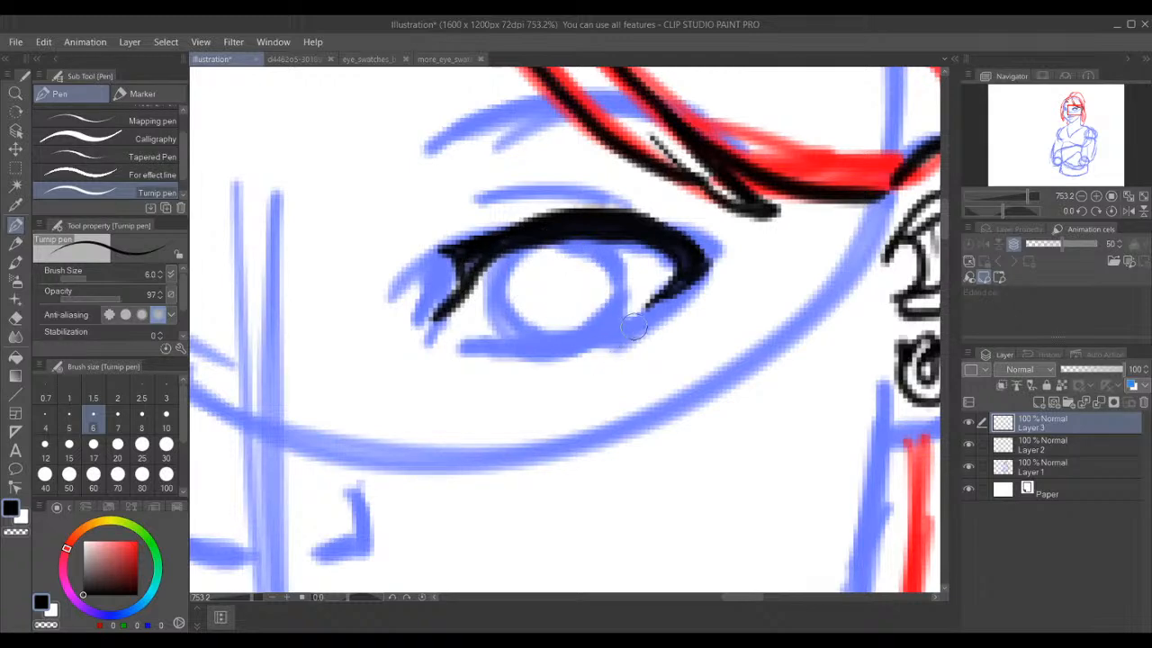
- Add a short lash stroke at the eye's inner corner and ink a thin lower lid line
mouse_move(632, 326)
left_mouse_down()
mouse_move(570, 347)
mouse_move(524, 342)
left_mouse_up()
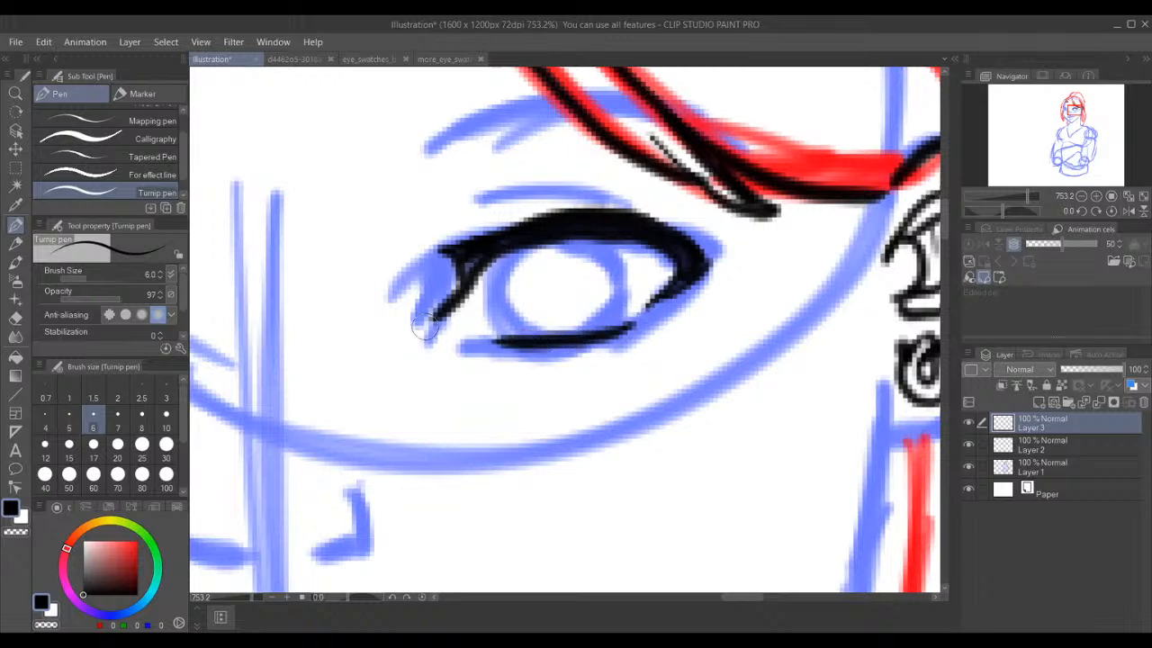
key("ctrl+z")
left_click_drag(475, 275, 463, 318)
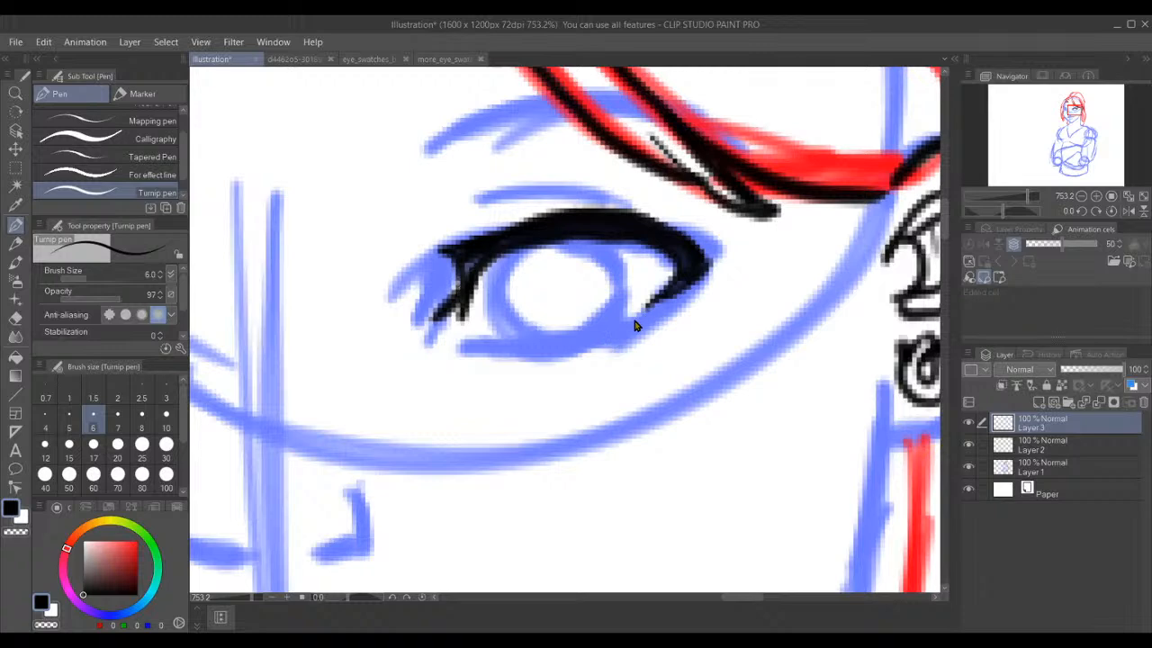
mouse_move(635, 310)
left_mouse_down()
mouse_move(535, 341)
mouse_move(460, 342)
left_mouse_up()
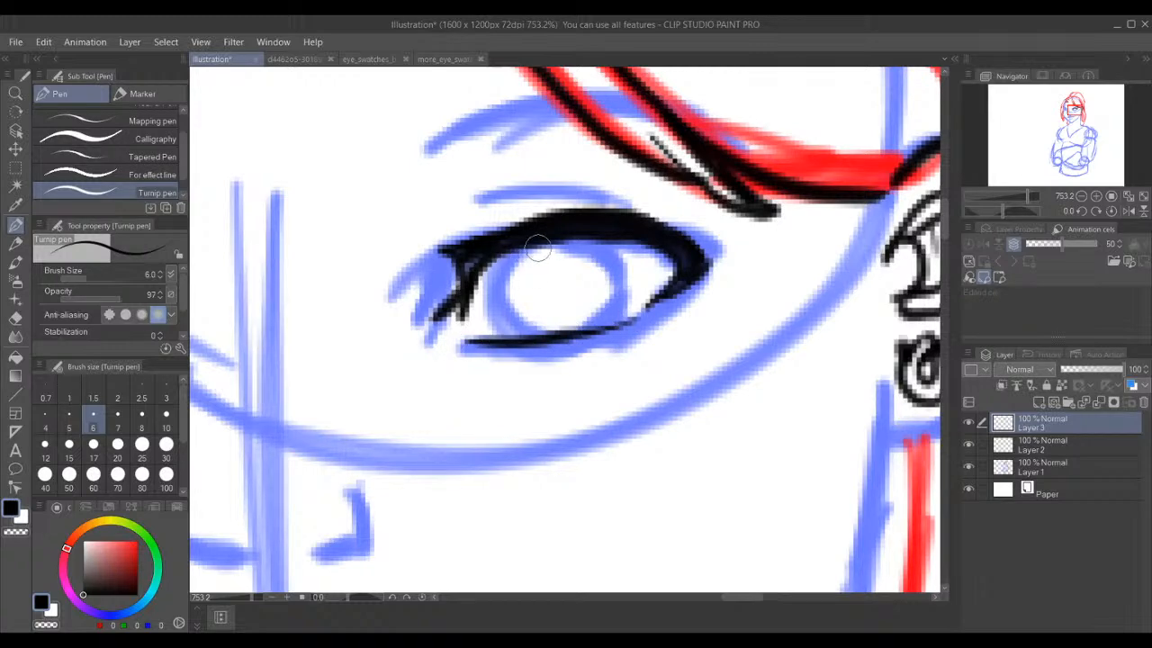
- Ink both curved sides of the iris between the upper lash line and the lower lid
left_click_drag(501, 250, 483, 316)
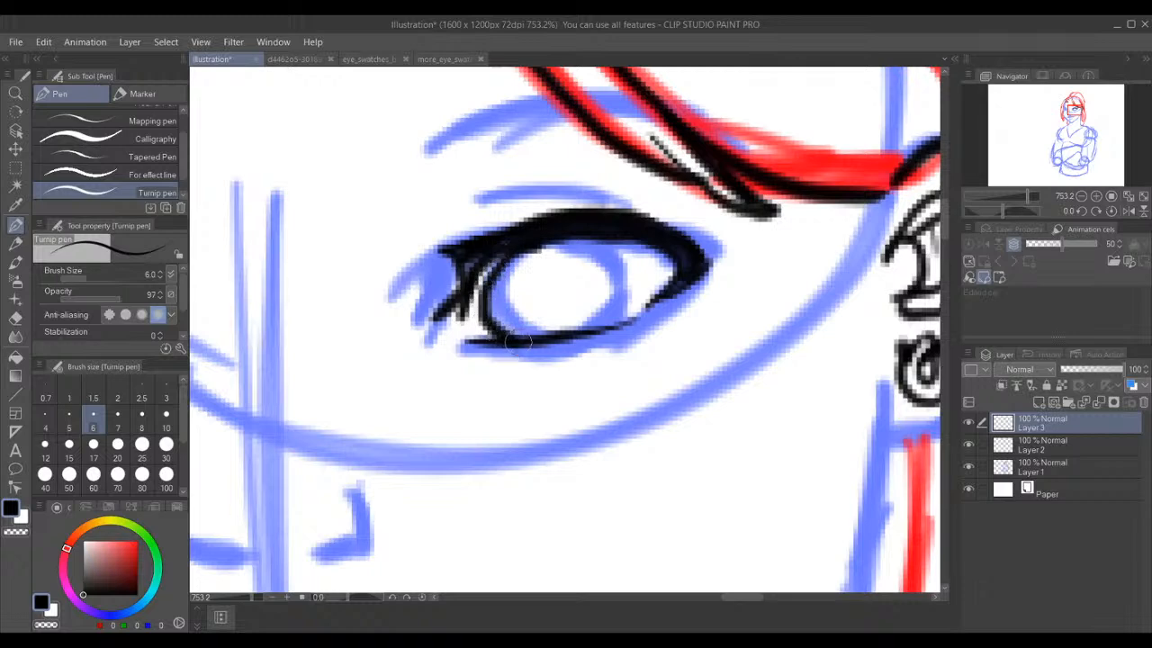
key("ctrl+z")
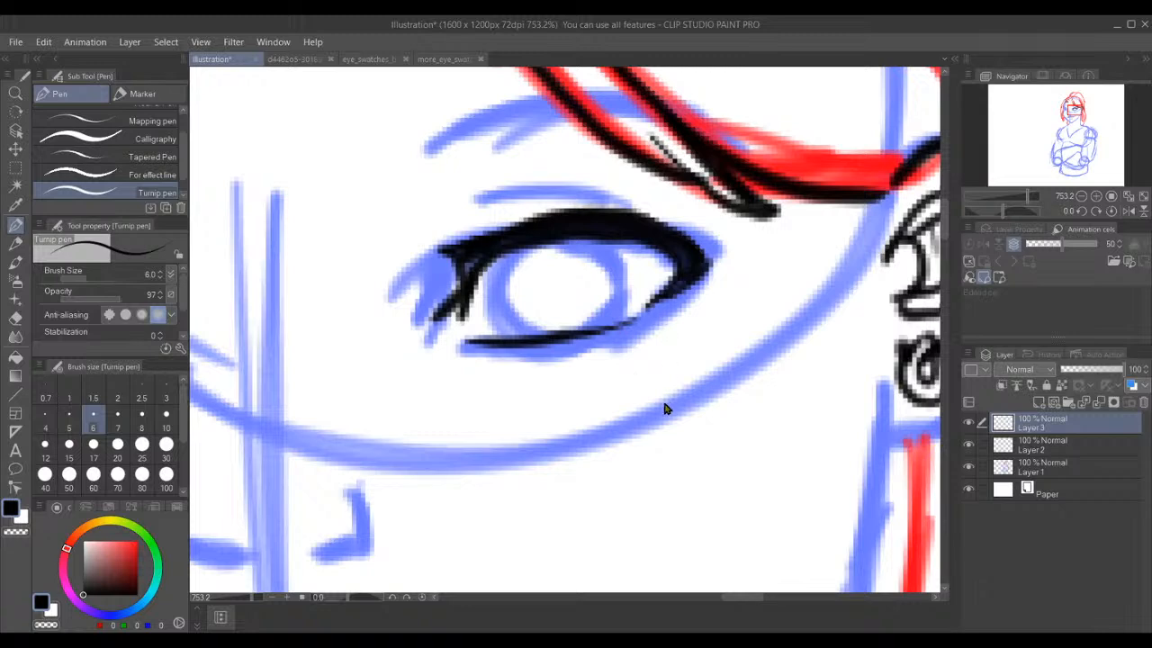
mouse_move(528, 253)
left_mouse_down()
mouse_move(505, 310)
mouse_move(547, 339)
left_mouse_up()
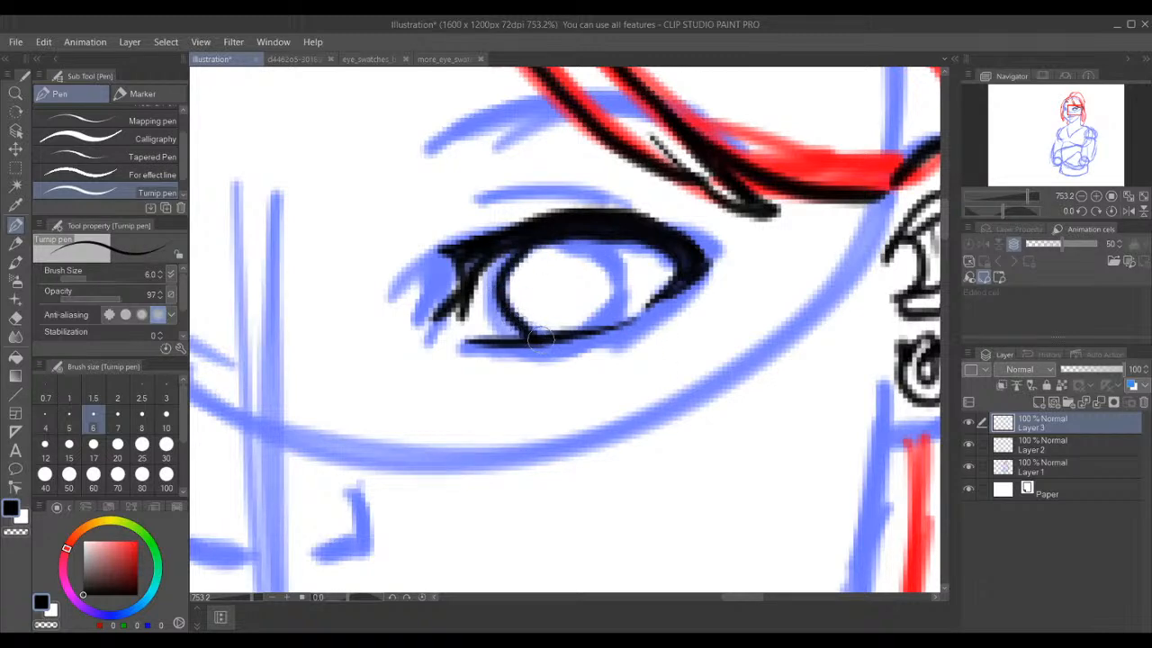
mouse_move(590, 241)
left_mouse_down()
mouse_move(625, 298)
mouse_move(614, 315)
mouse_move(585, 329)
left_mouse_up()
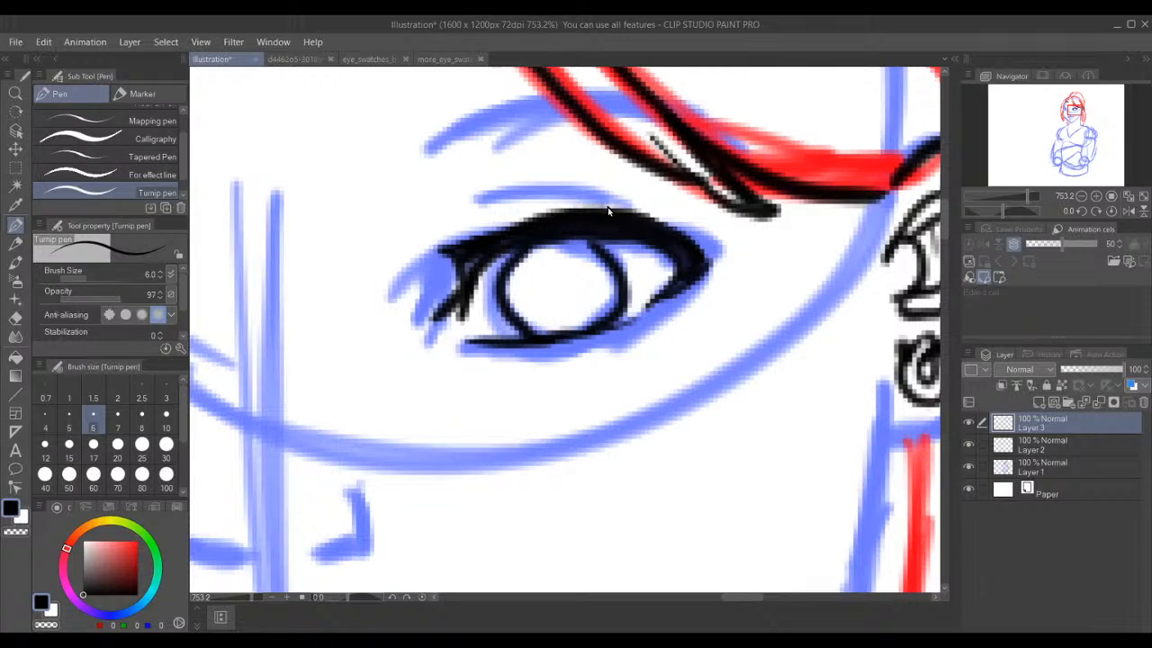
- Ink the eyelid crease above the eye and outline the eyebrow from the bangs to its inner tip
mouse_move(628, 198)
left_mouse_down()
mouse_move(525, 188)
mouse_move(490, 199)
left_mouse_up()
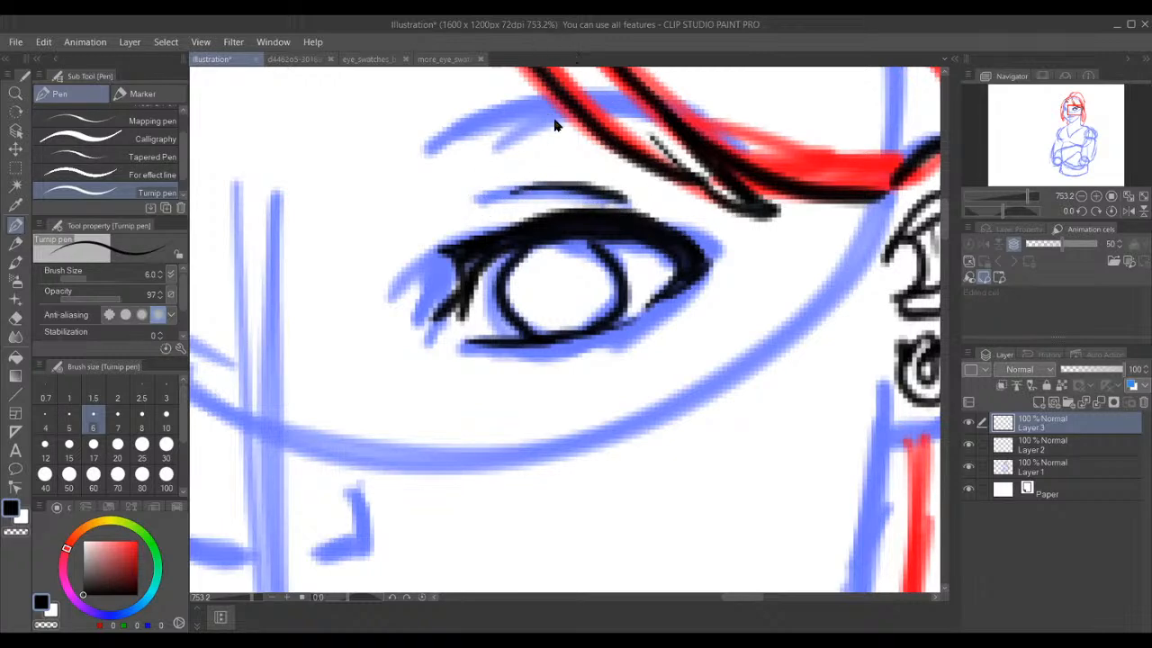
mouse_move(561, 100)
left_mouse_down()
mouse_move(486, 112)
mouse_move(429, 146)
left_mouse_up()
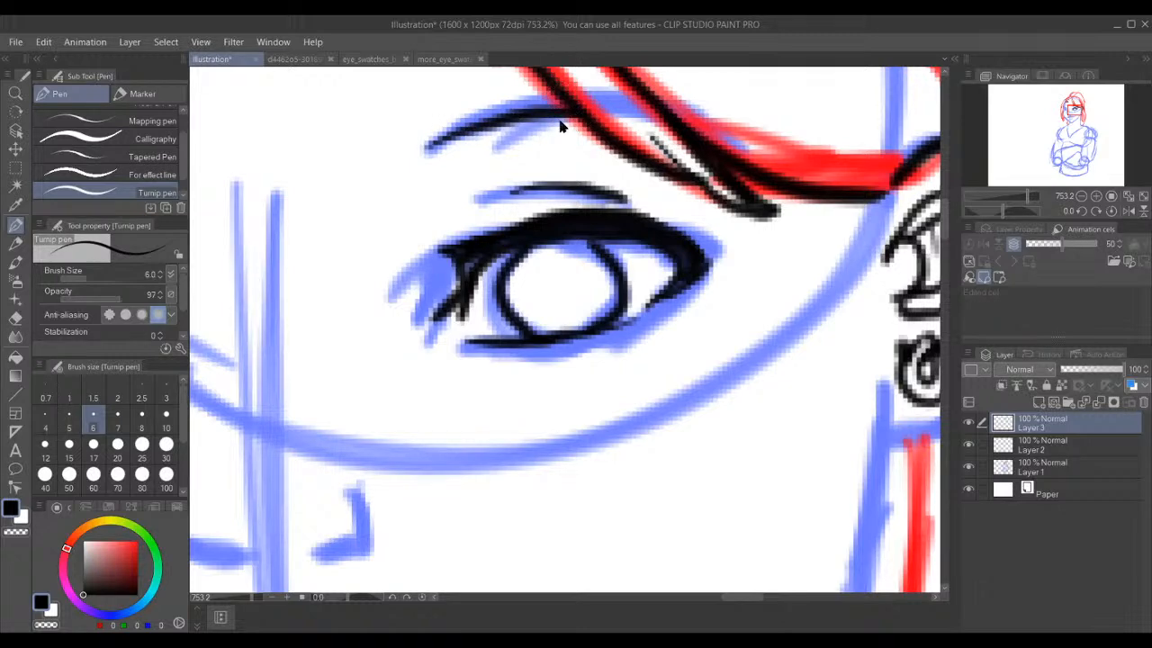
key("ctrl+z")
left_click_drag(561, 101, 424, 159)
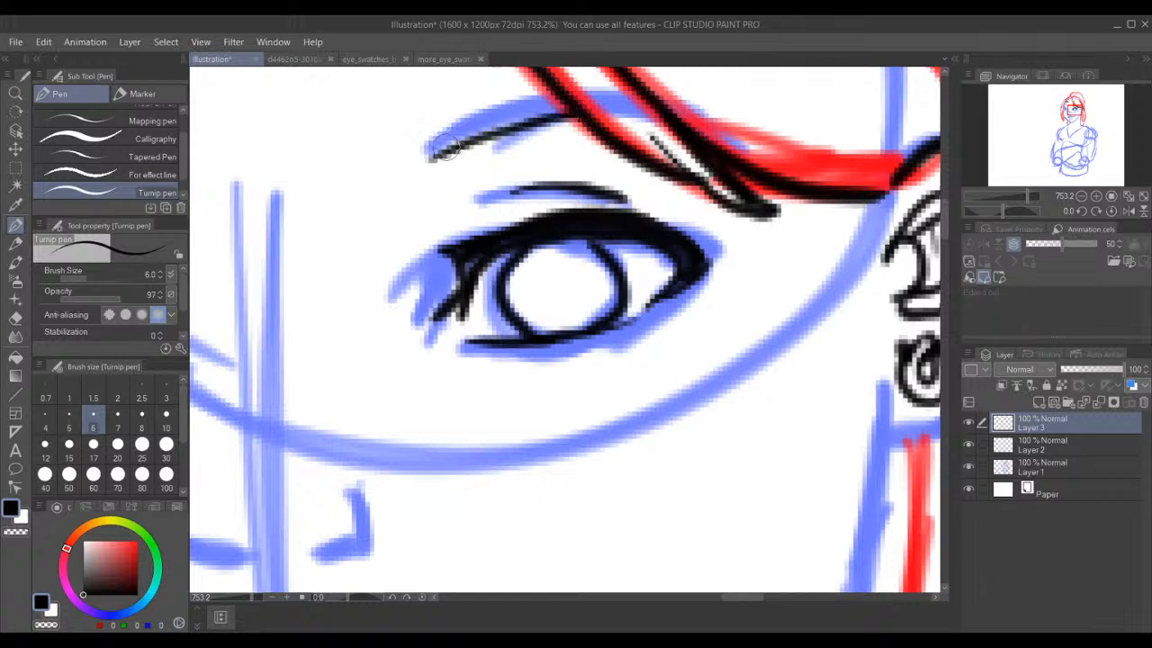
mouse_move(563, 99)
left_mouse_down()
mouse_move(465, 115)
mouse_move(434, 157)
left_mouse_up()
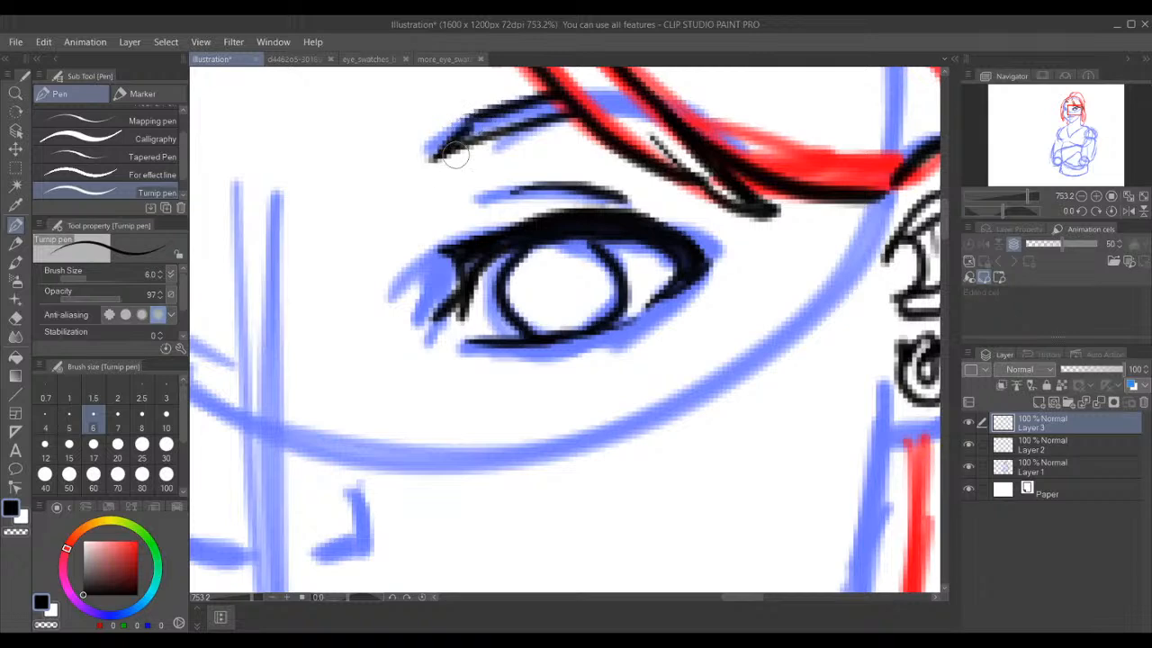
- Try to ink the far eye's thick upper lash line and curved lower lid over the blue sketch
scroll(456, 155, "down", 4)
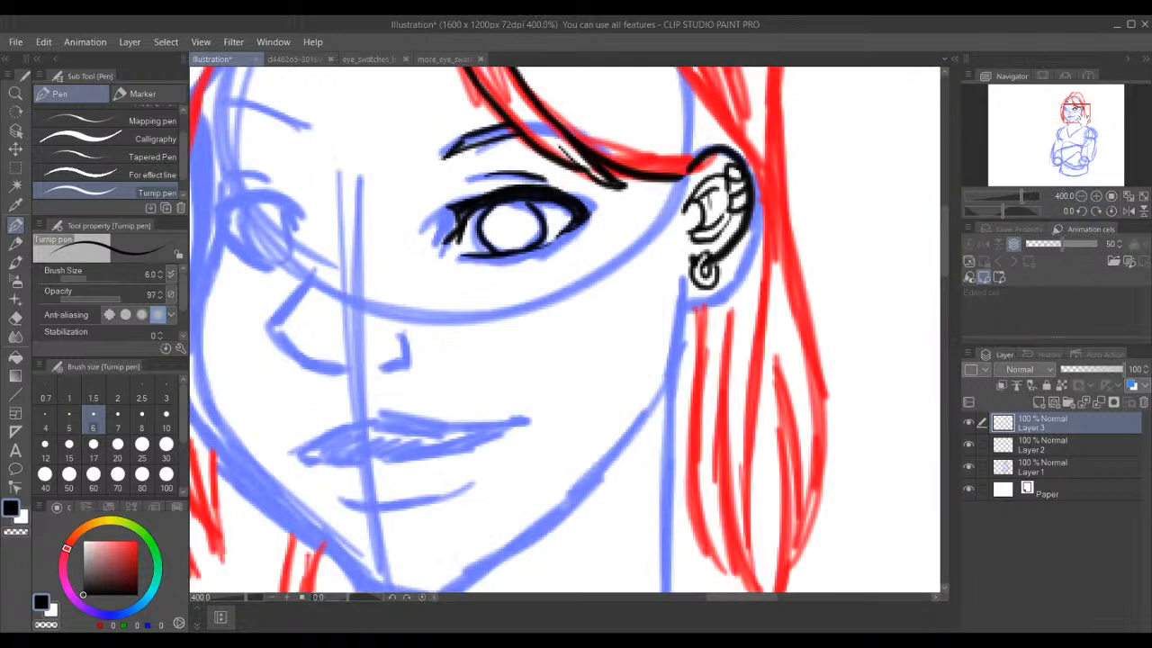
left_click_drag(1080, 109, 1075, 107)
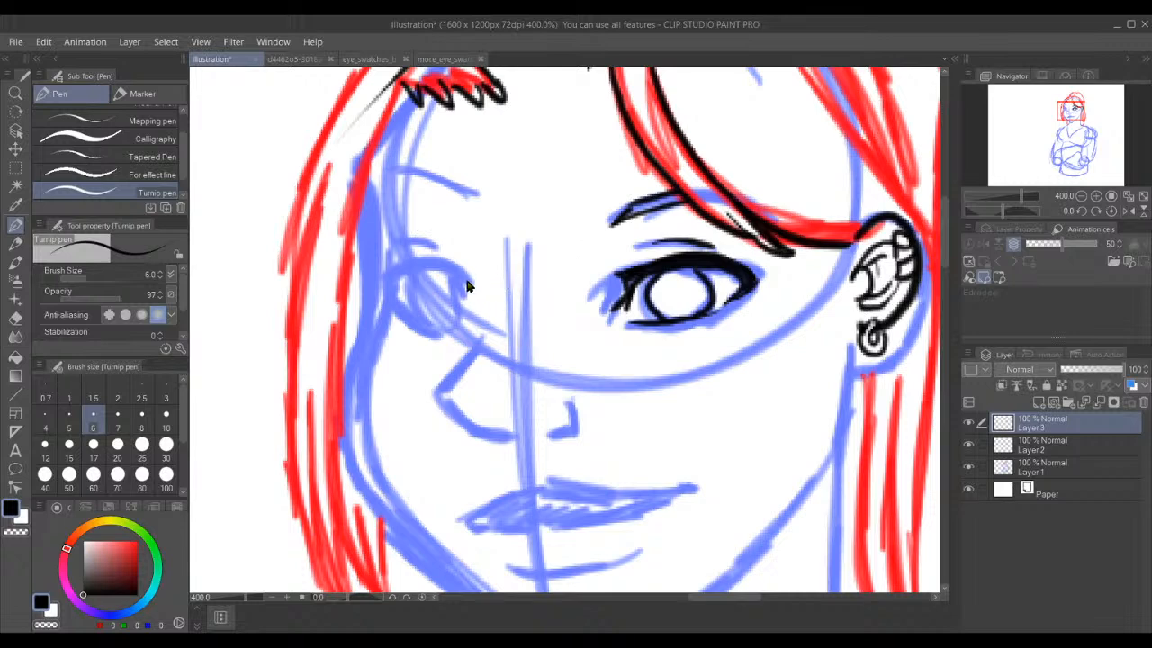
left_click_drag(472, 279, 459, 298)
scroll(417, 302, "up", 5)
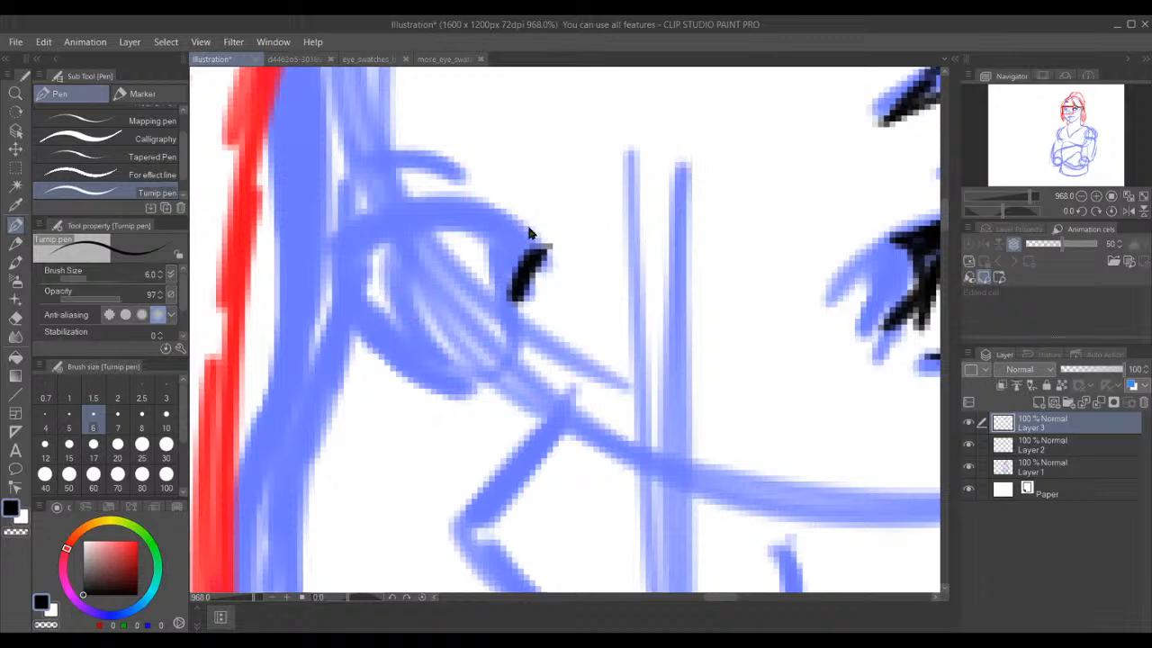
mouse_move(545, 264)
left_mouse_down()
mouse_move(500, 215)
mouse_move(461, 199)
mouse_move(367, 214)
mouse_move(328, 252)
left_mouse_up()
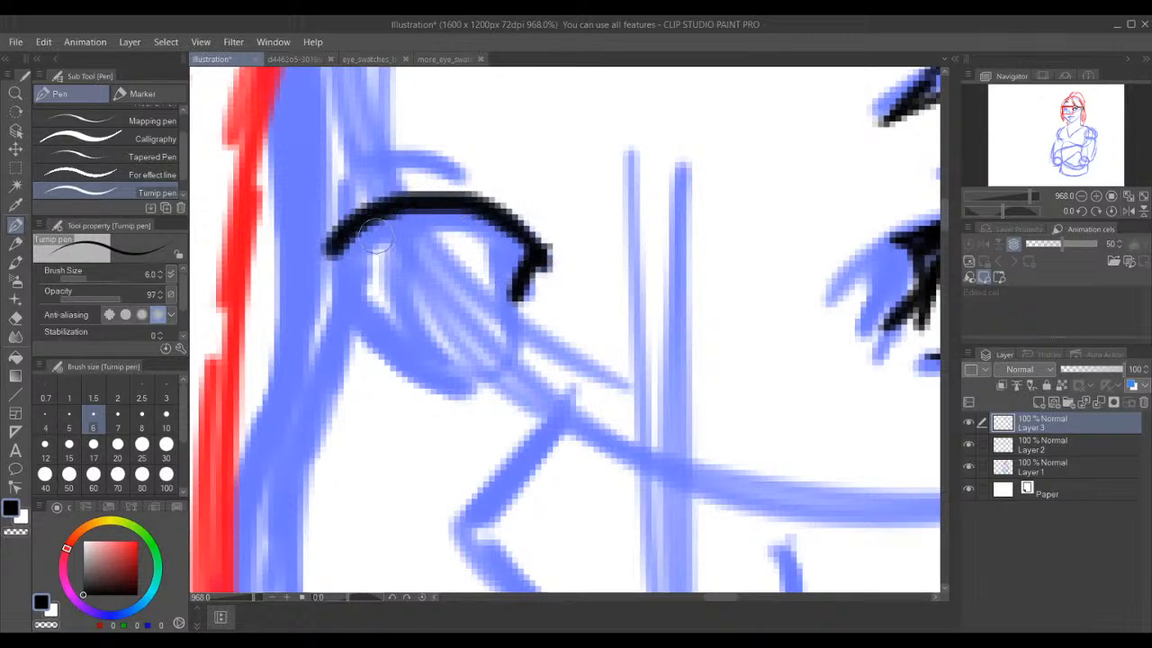
mouse_move(520, 284)
left_mouse_down()
mouse_move(529, 259)
mouse_move(423, 210)
left_mouse_up()
mouse_move(532, 272)
left_mouse_down()
mouse_move(497, 234)
mouse_move(447, 215)
mouse_move(385, 214)
mouse_move(326, 241)
mouse_move(322, 270)
mouse_move(342, 320)
mouse_move(387, 369)
mouse_move(467, 393)
left_mouse_up()
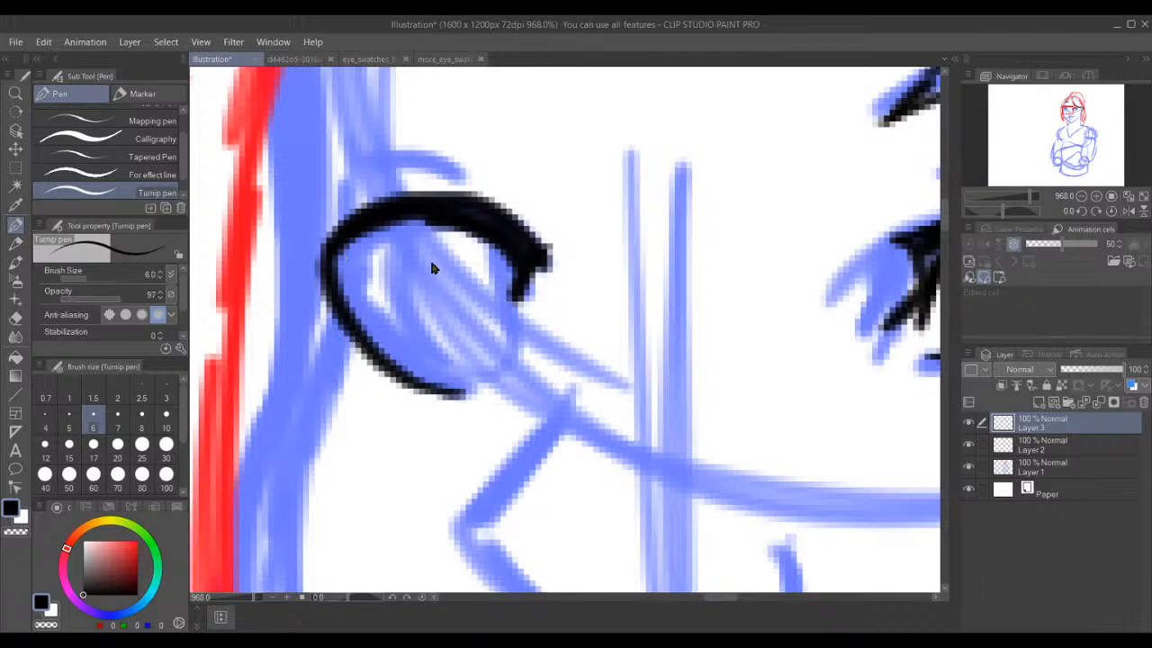
- Try to ink the far eye's iris and a vertical line at its inner corner
mouse_move(428, 215)
left_mouse_down()
mouse_move(394, 240)
mouse_move(374, 290)
mouse_move(378, 317)
mouse_move(410, 350)
mouse_move(454, 347)
mouse_move(502, 297)
mouse_move(517, 241)
left_mouse_up()
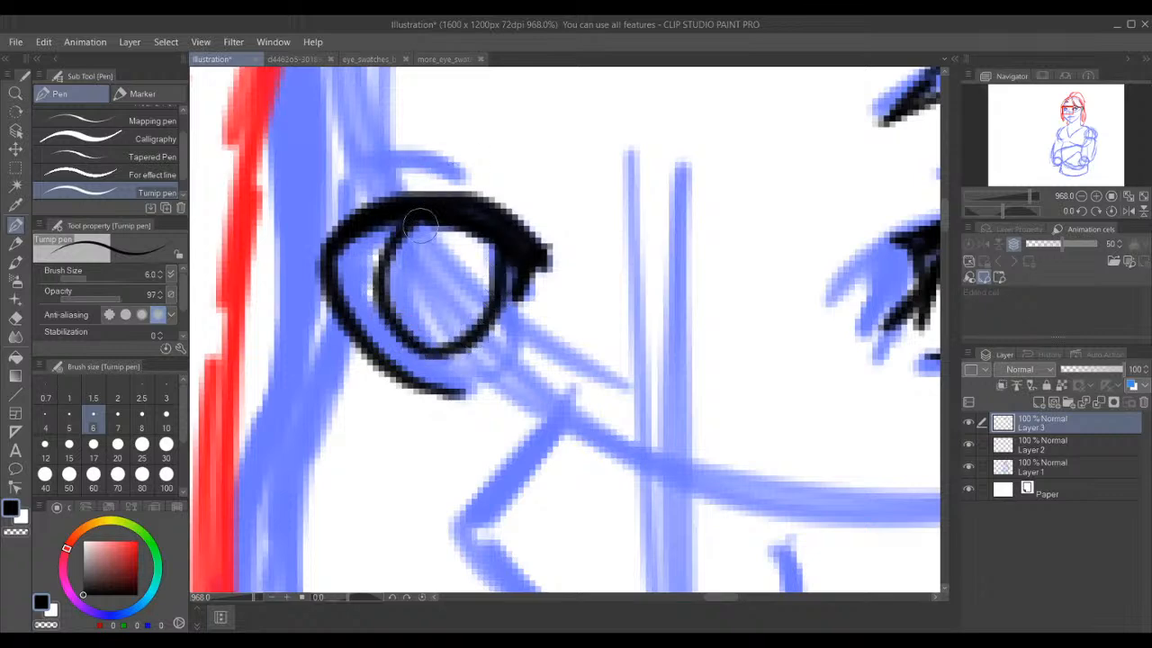
key("ctrl+z")
left_click_drag(409, 224, 400, 316)
key("ctrl+z")
left_click_drag(502, 236, 510, 364)
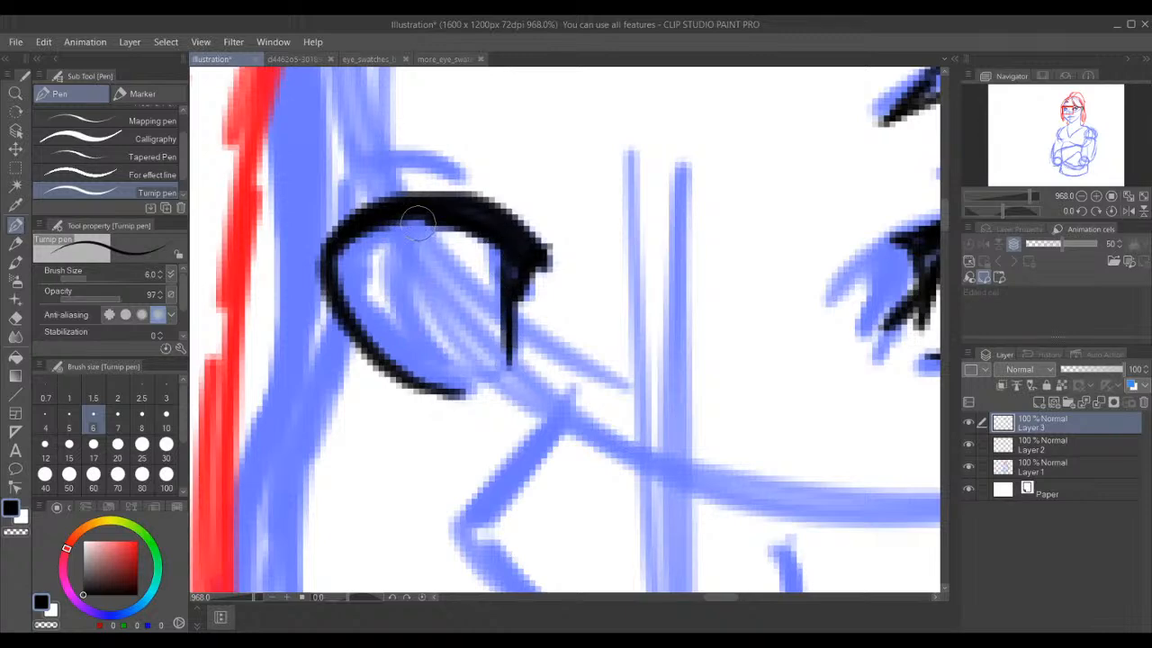
left_click_drag(404, 227, 405, 321)
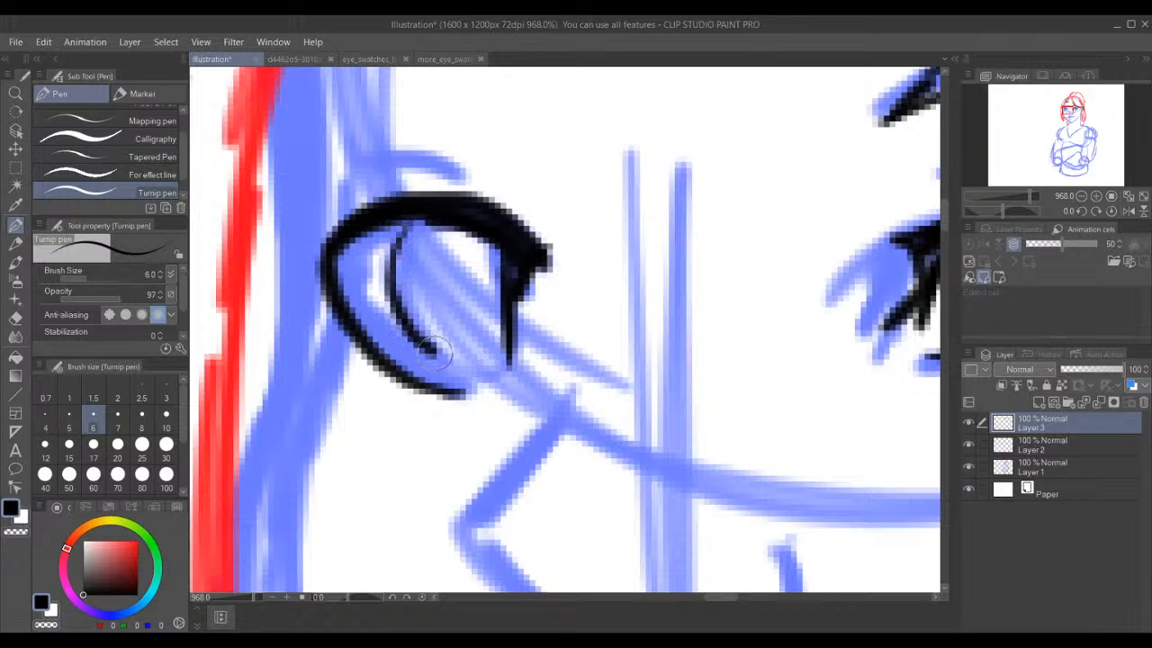
key("ctrl+z")
mouse_move(418, 225)
left_mouse_down()
mouse_move(391, 301)
mouse_move(418, 352)
mouse_move(442, 366)
mouse_move(466, 359)
mouse_move(509, 288)
left_mouse_up()
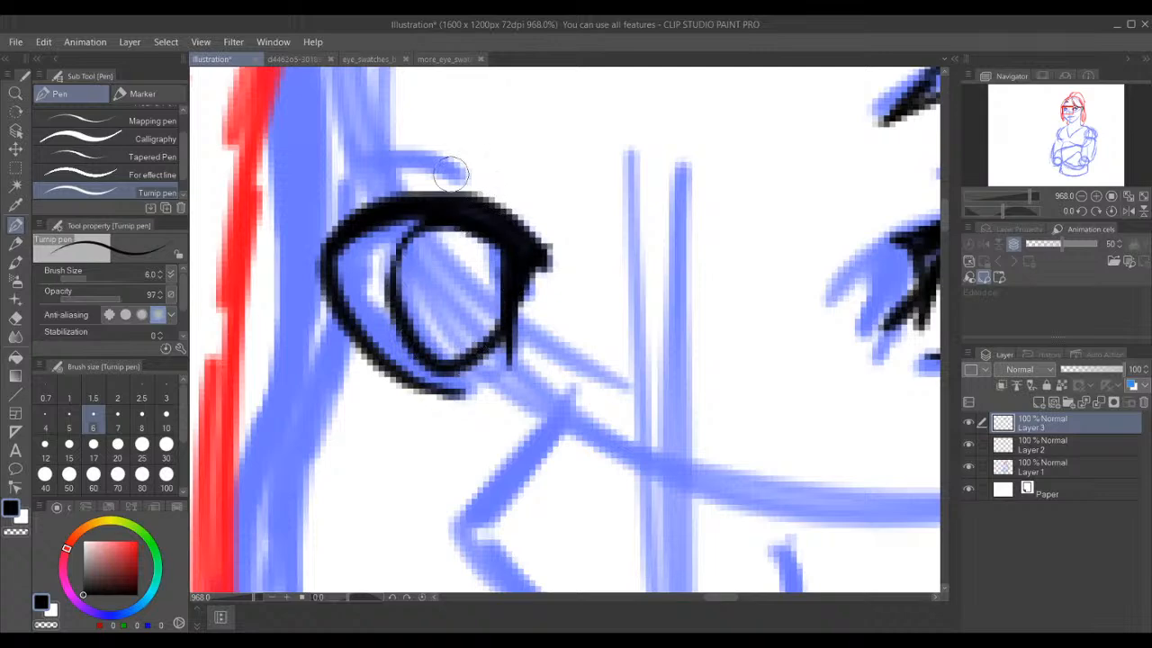
scroll(447, 135, "down", 5)
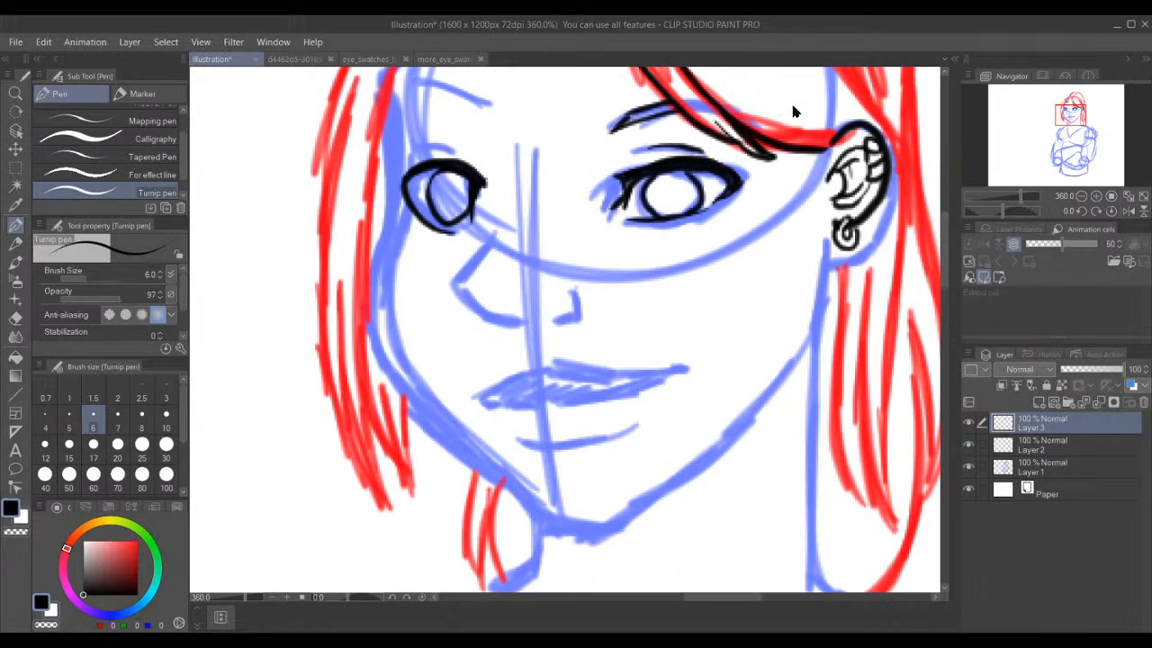
- Undo all the inked strokes of the far eye
key("ctrl+z")
key("ctrl+z")
key("ctrl+z")
key("ctrl+z")
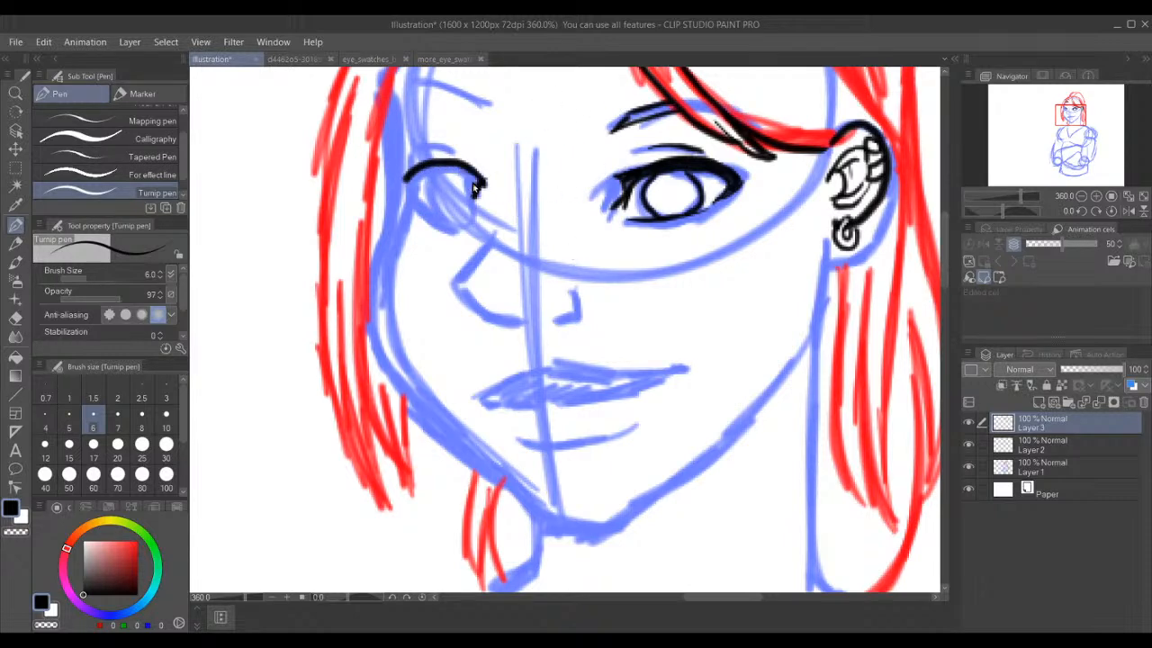
key("ctrl+z")
- Ink the far eye's upper lash line with a small outer flick and the curved outer edge down to the lower lid
mouse_move(405, 177)
left_mouse_down()
mouse_move(483, 174)
mouse_move(394, 191)
mouse_move(429, 222)
mouse_move(458, 218)
left_mouse_up()
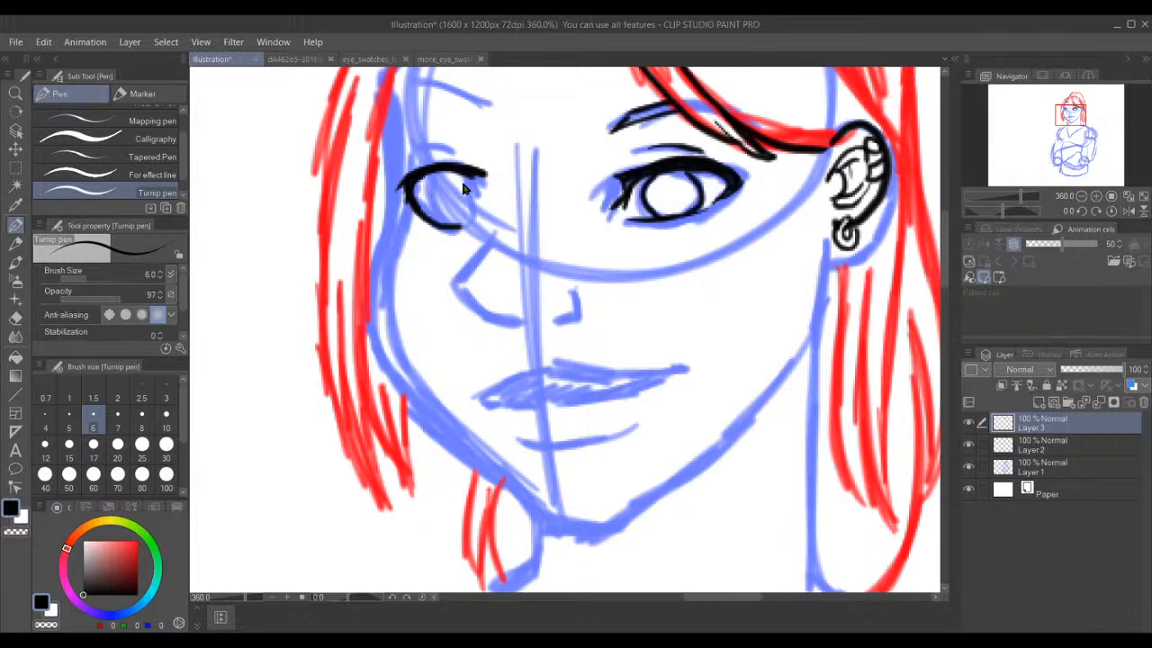
mouse_move(412, 180)
left_mouse_down()
mouse_move(470, 173)
mouse_move(428, 178)
left_mouse_up()
key("ctrl+z")
- Thicken the far eye's upper lash line and ink its iris and inner-corner line
scroll(458, 178, "up", 2)
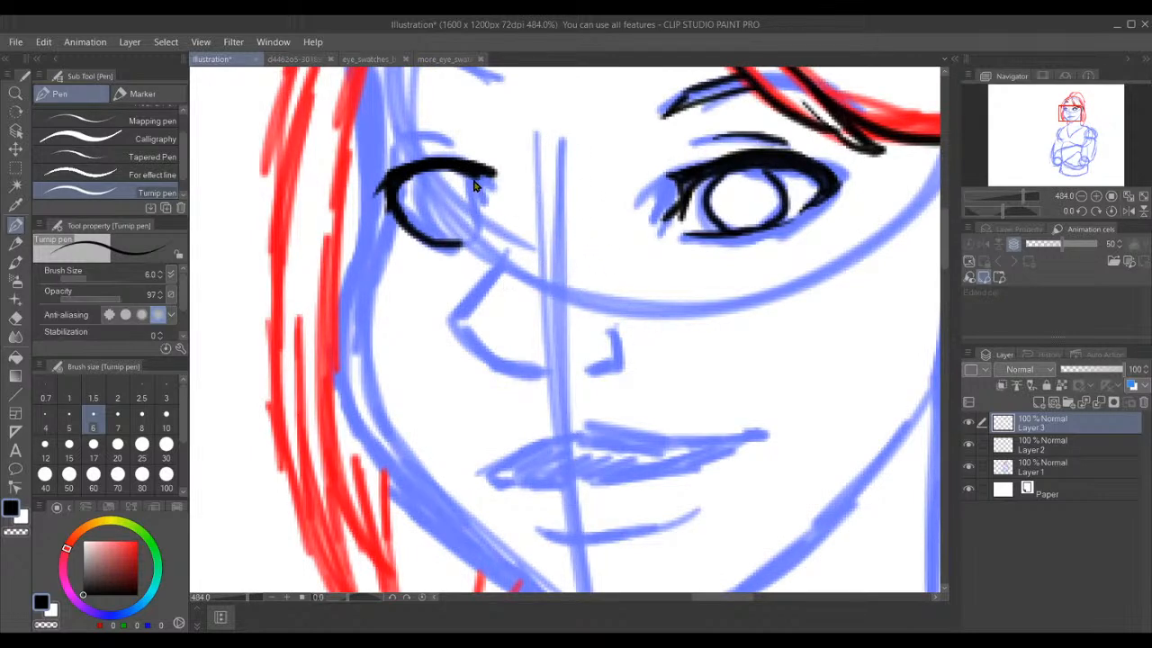
left_click_drag(487, 175, 482, 200)
mouse_move(476, 187)
left_mouse_down()
mouse_move(447, 166)
mouse_move(405, 173)
left_mouse_up()
mouse_move(470, 178)
left_mouse_down()
mouse_move(471, 236)
mouse_move(485, 197)
mouse_move(472, 194)
mouse_move(479, 240)
mouse_move(435, 235)
mouse_move(434, 199)
mouse_move(448, 181)
mouse_move(463, 186)
mouse_move(447, 173)
mouse_move(426, 199)
mouse_move(424, 229)
mouse_move(451, 255)
mouse_move(478, 241)
left_mouse_up()
key("ctrl+z")
key("ctrl+z")
key("ctrl+z")
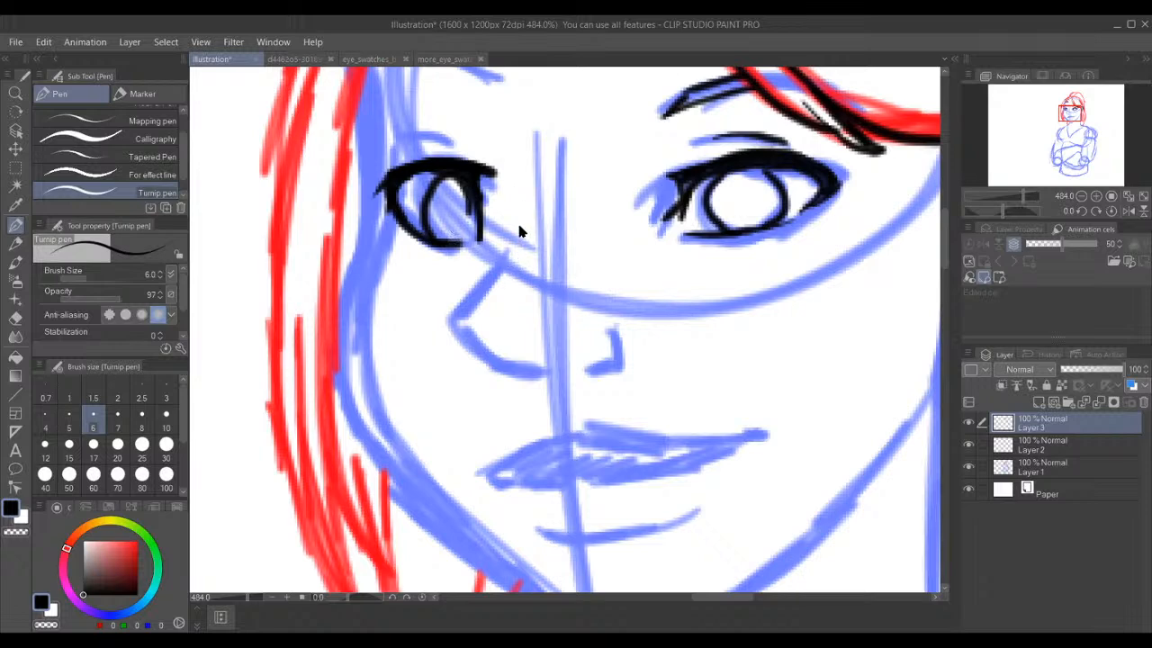
- Ink the nose's contour and far nostril, and the line between the lips from corner to corner
mouse_move(520, 228)
left_mouse_down()
mouse_move(441, 322)
mouse_move(493, 358)
mouse_move(551, 364)
left_mouse_up()
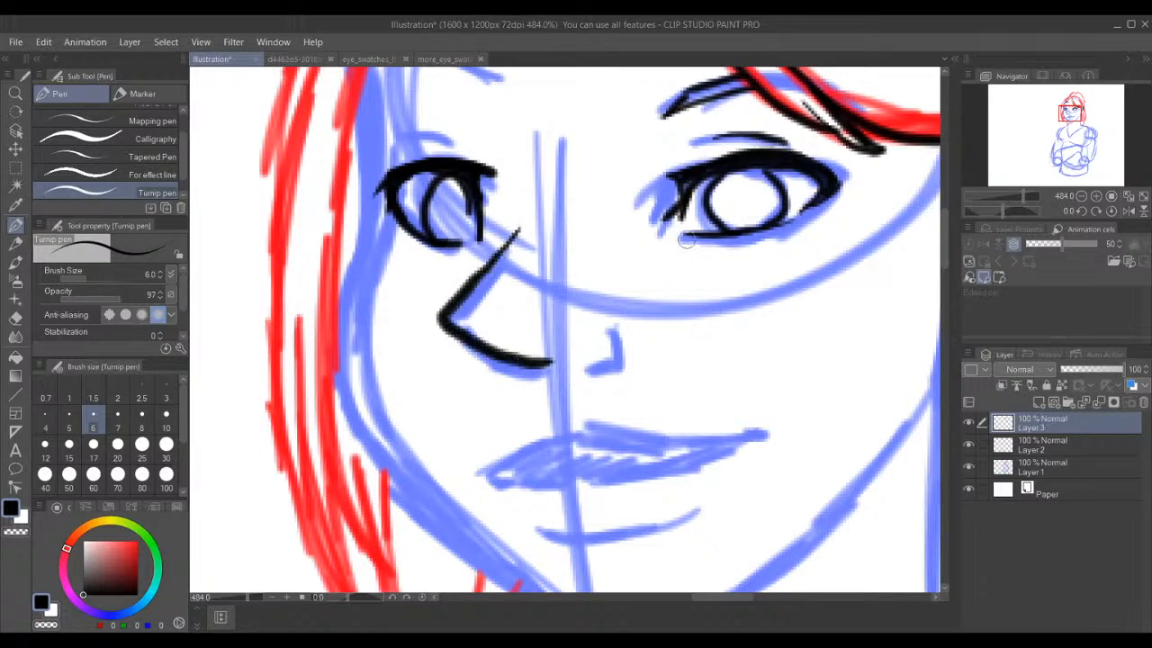
mouse_move(612, 325)
left_mouse_down()
mouse_move(623, 338)
mouse_move(604, 364)
left_mouse_up()
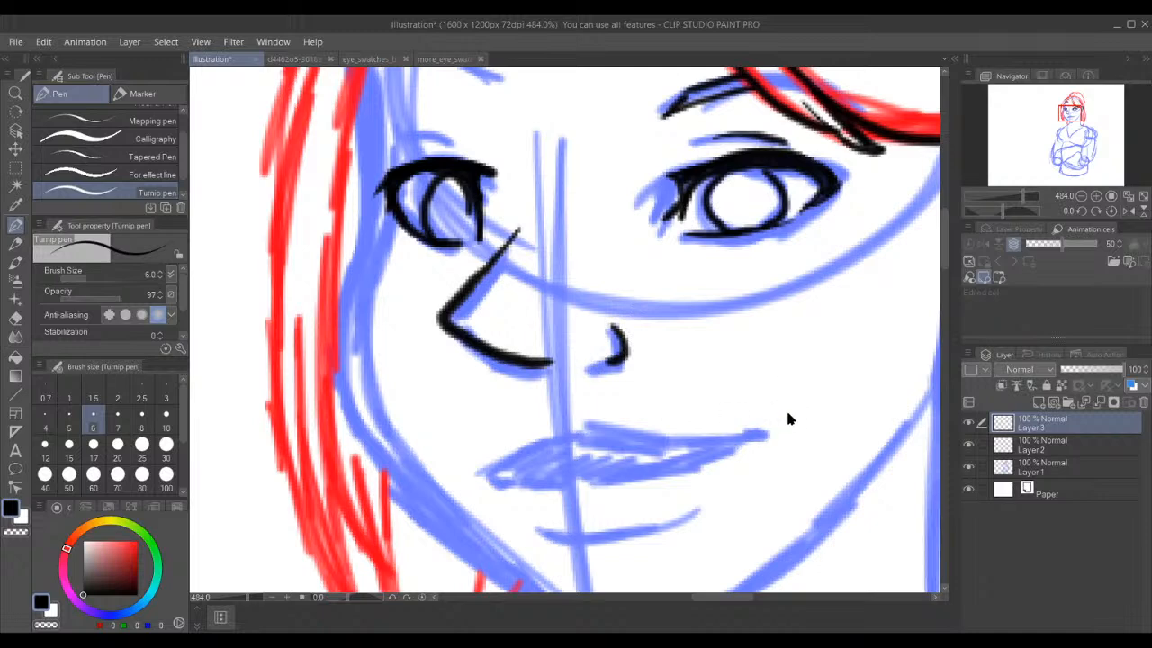
mouse_move(745, 421)
left_mouse_down()
mouse_move(765, 438)
mouse_move(750, 426)
mouse_move(675, 463)
mouse_move(470, 482)
left_mouse_up()
key("ctrl+z")
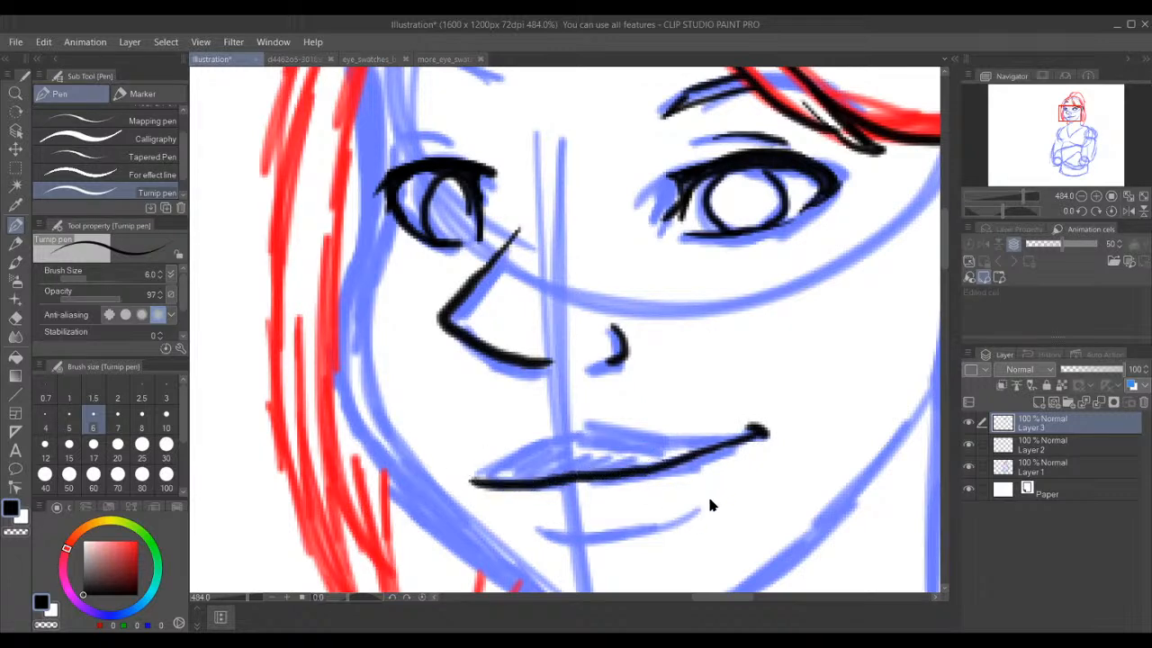
- Undo the line between the lips and redraw it as a broken line, adding a curved lower-lip edge from corner to corner
key("ctrl+z")
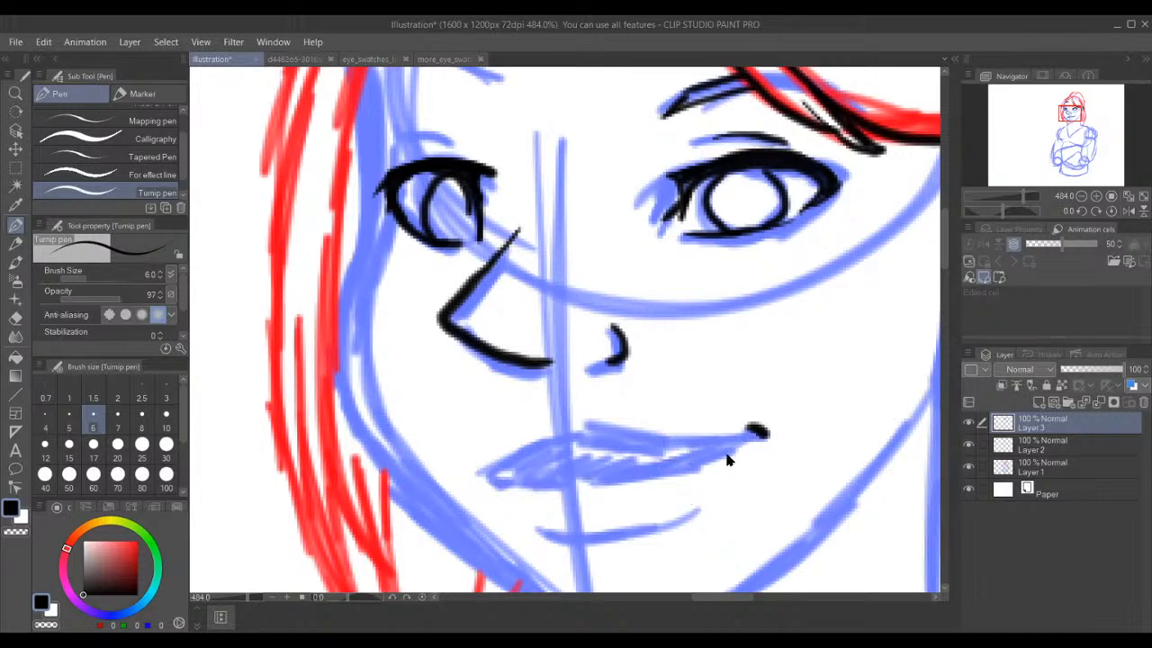
mouse_move(759, 433)
left_mouse_down()
mouse_move(671, 459)
mouse_move(589, 459)
left_mouse_up()
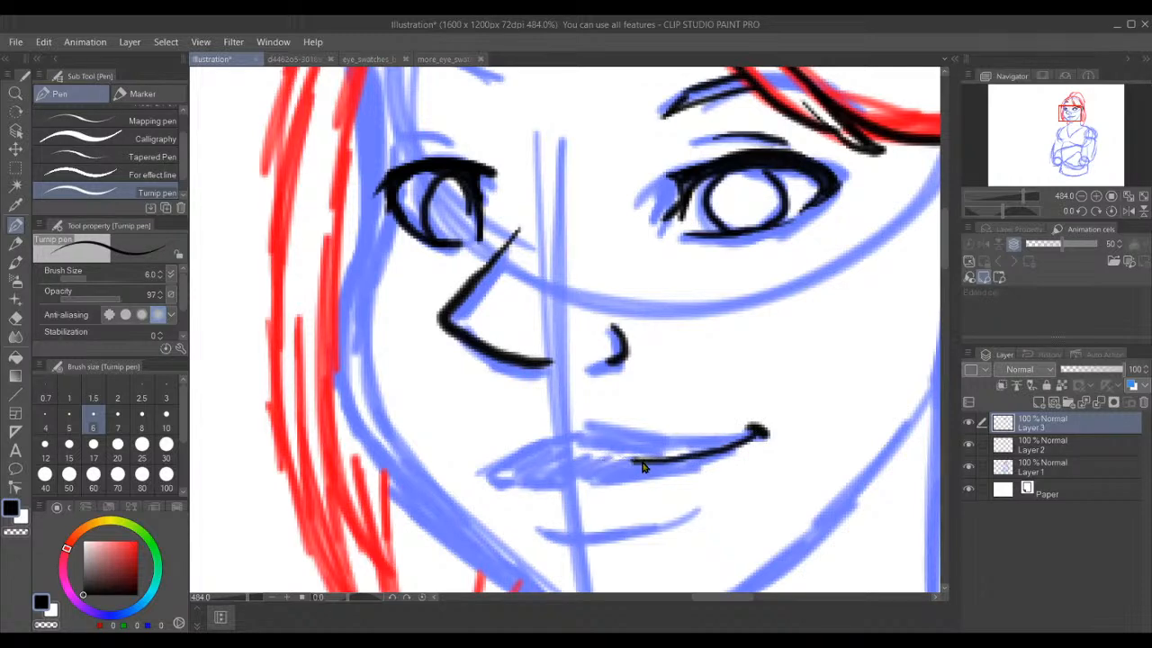
left_click_drag(636, 460, 473, 462)
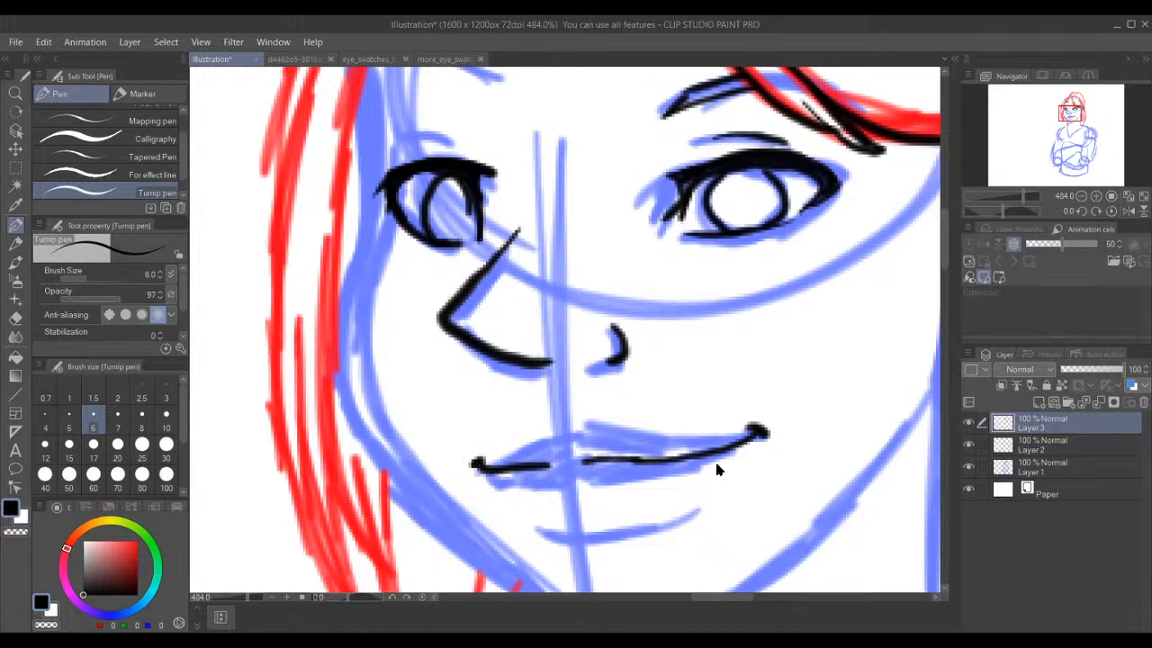
mouse_move(736, 450)
left_mouse_down()
mouse_move(619, 484)
mouse_move(538, 484)
mouse_move(486, 467)
left_mouse_up()
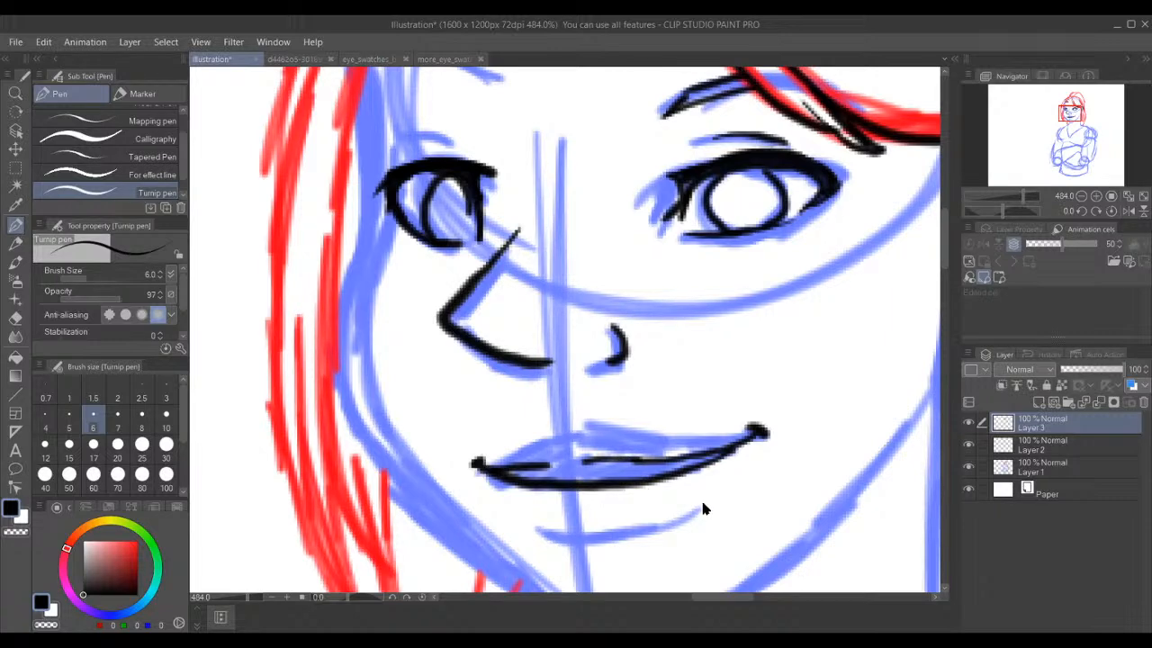
- Ink a shallow curved shadow line below the lower lip along the blue sketch, replacing the first attempt
mouse_move(706, 506)
left_mouse_down()
mouse_move(652, 530)
mouse_move(586, 535)
mouse_move(567, 550)
mouse_move(675, 522)
mouse_move(691, 498)
left_mouse_up()
key("ctrl+z")
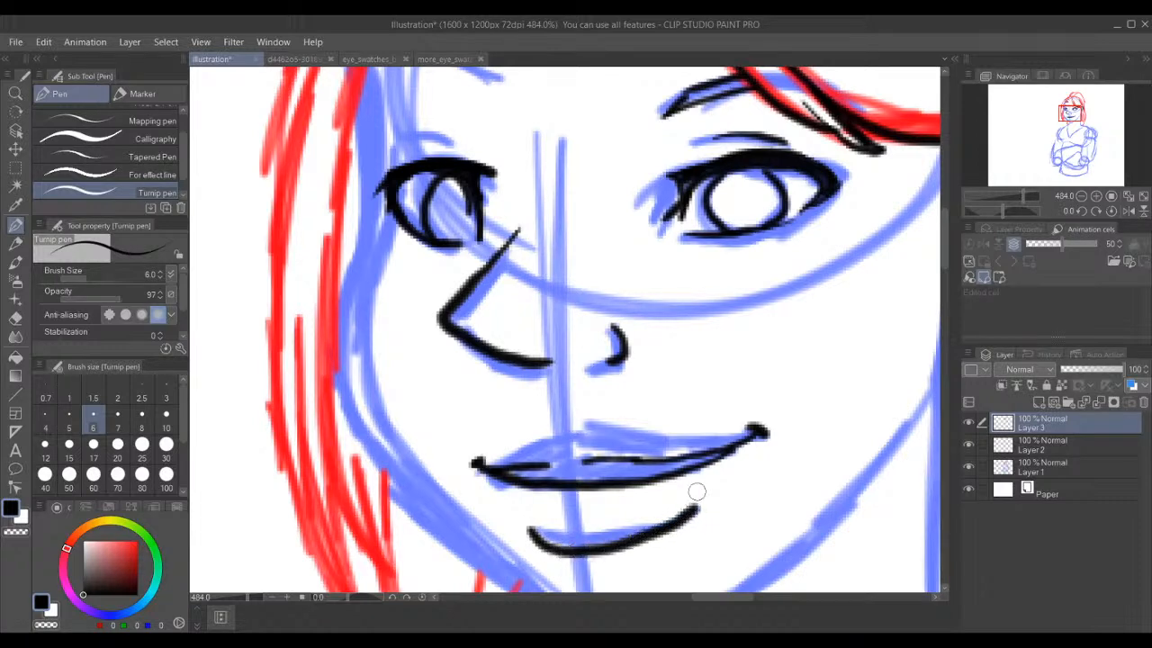
key("ctrl+z")
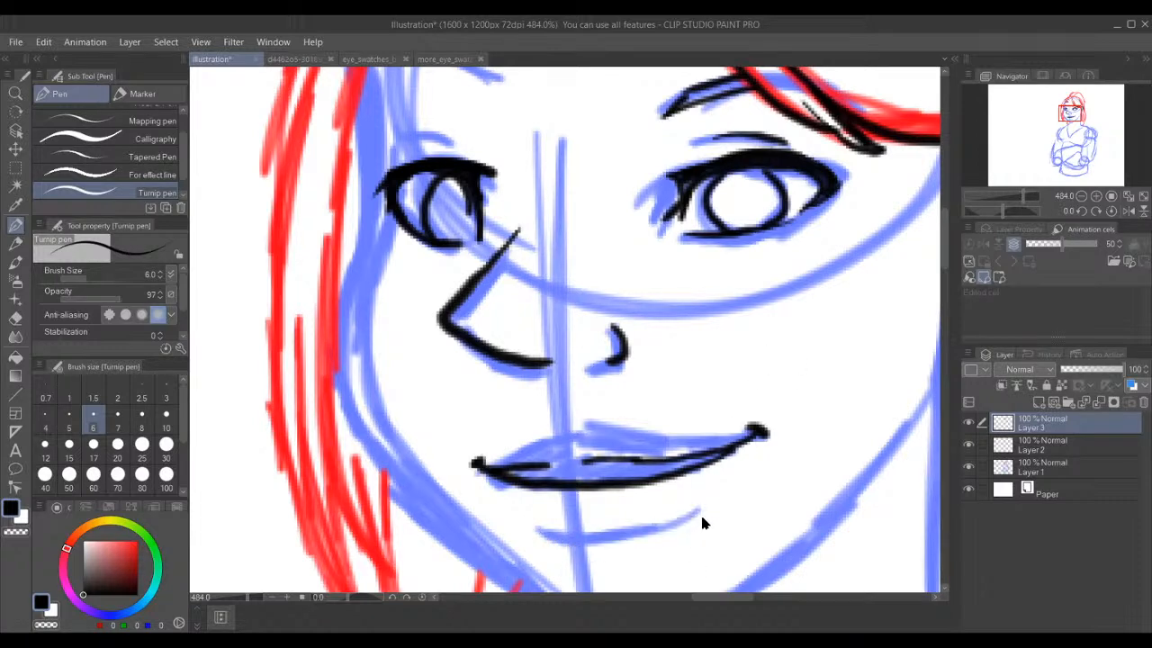
mouse_move(708, 511)
left_mouse_down()
mouse_move(655, 531)
mouse_move(528, 526)
left_mouse_up()
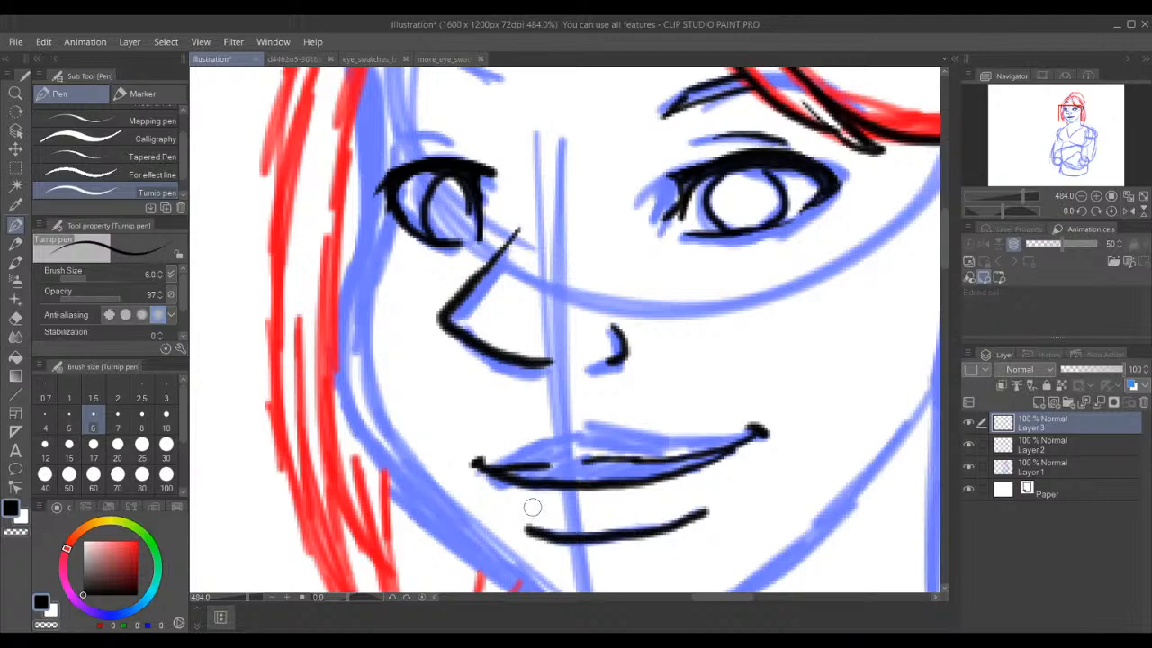
- Ink the inner edge of the far-side hair from the jagged bangs down alongside the far eye and nose
scroll(532, 508, "down", 4)
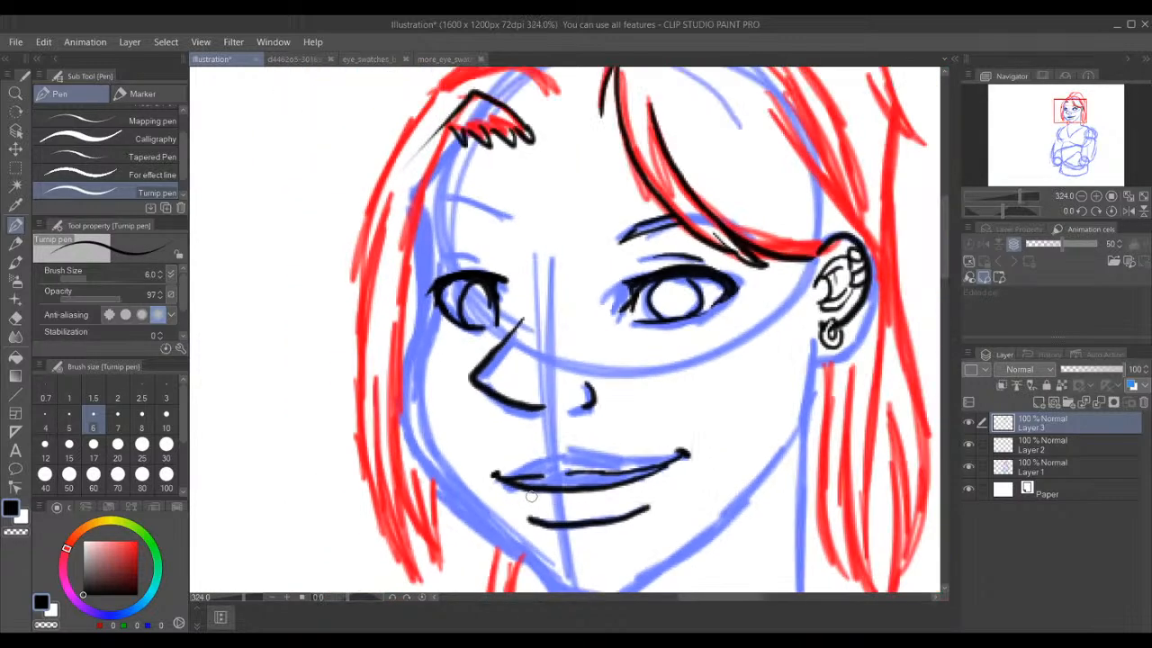
scroll(445, 460, "up", 2)
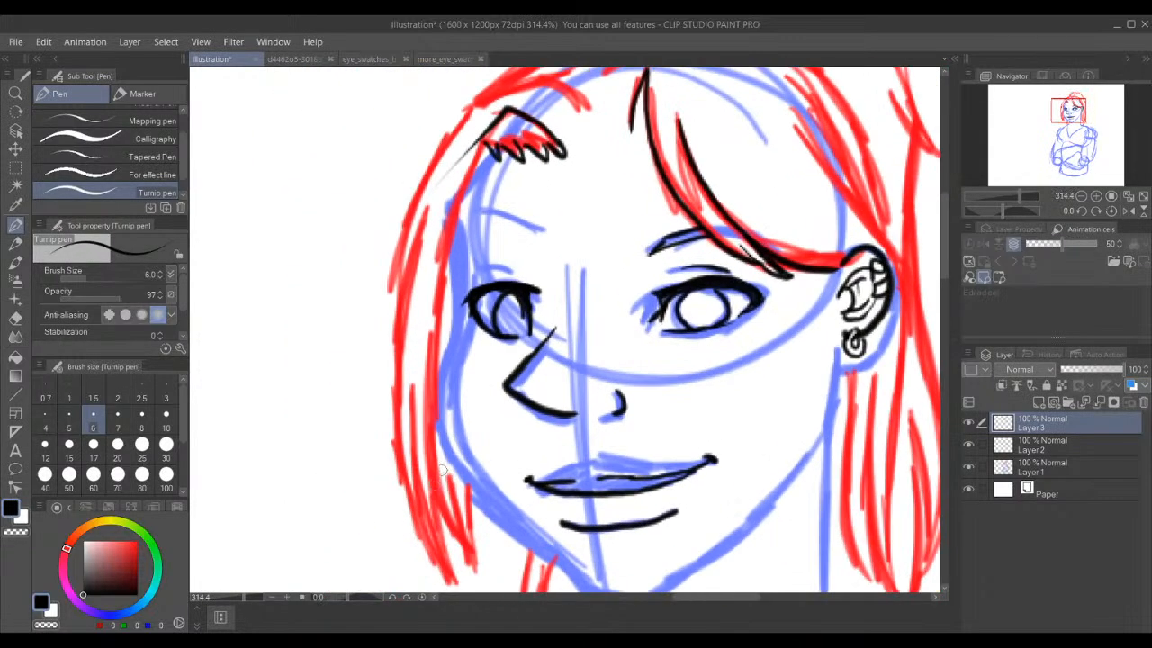
scroll(444, 460, "down", 2)
scroll(457, 365, "up", 3)
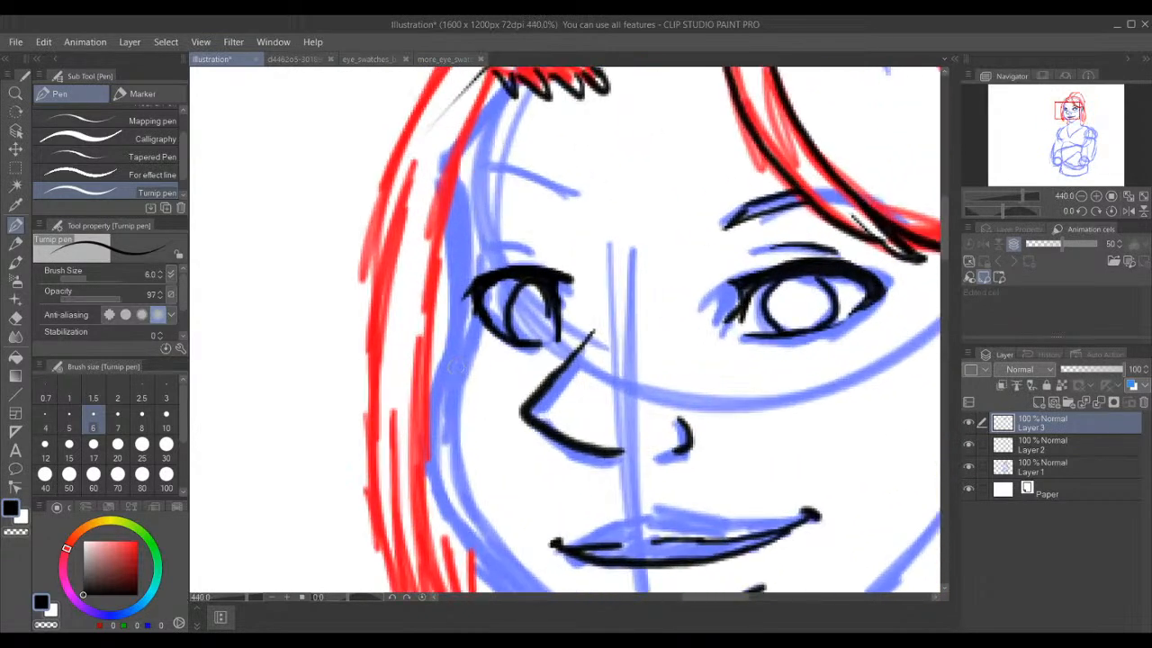
left_click_drag(1065, 97, 1063, 94)
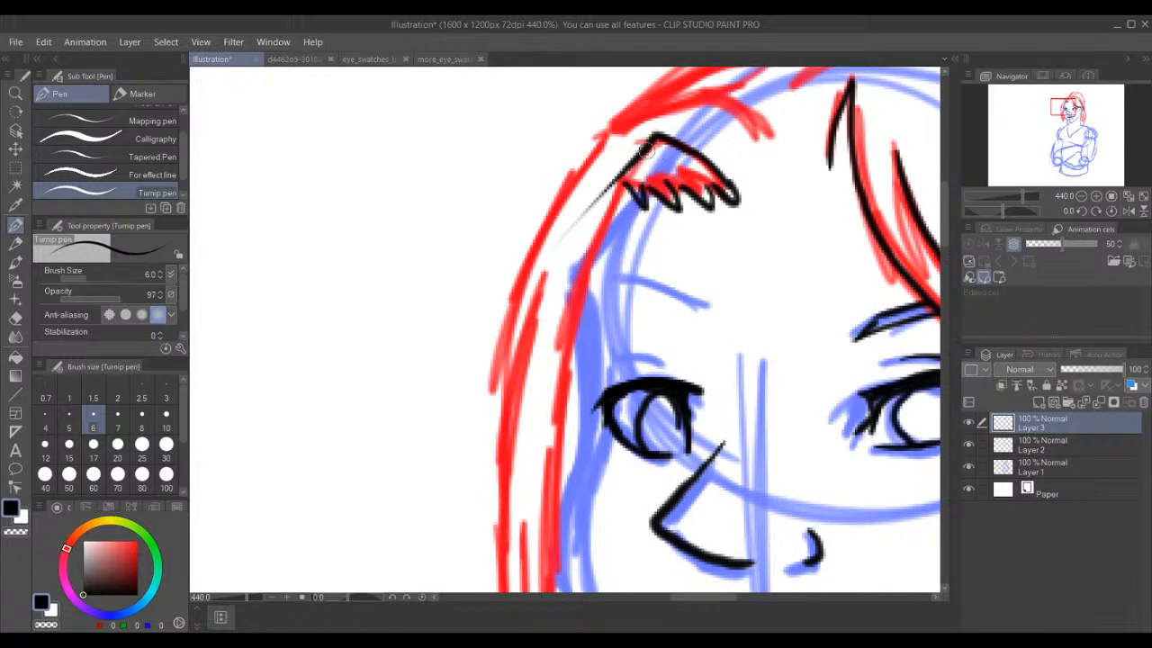
mouse_move(637, 166)
left_mouse_down()
mouse_move(589, 245)
mouse_move(542, 441)
left_mouse_up()
key("ctrl+z")
mouse_move(635, 165)
left_mouse_down()
mouse_move(594, 237)
mouse_move(569, 333)
mouse_move(554, 592)
left_mouse_up()
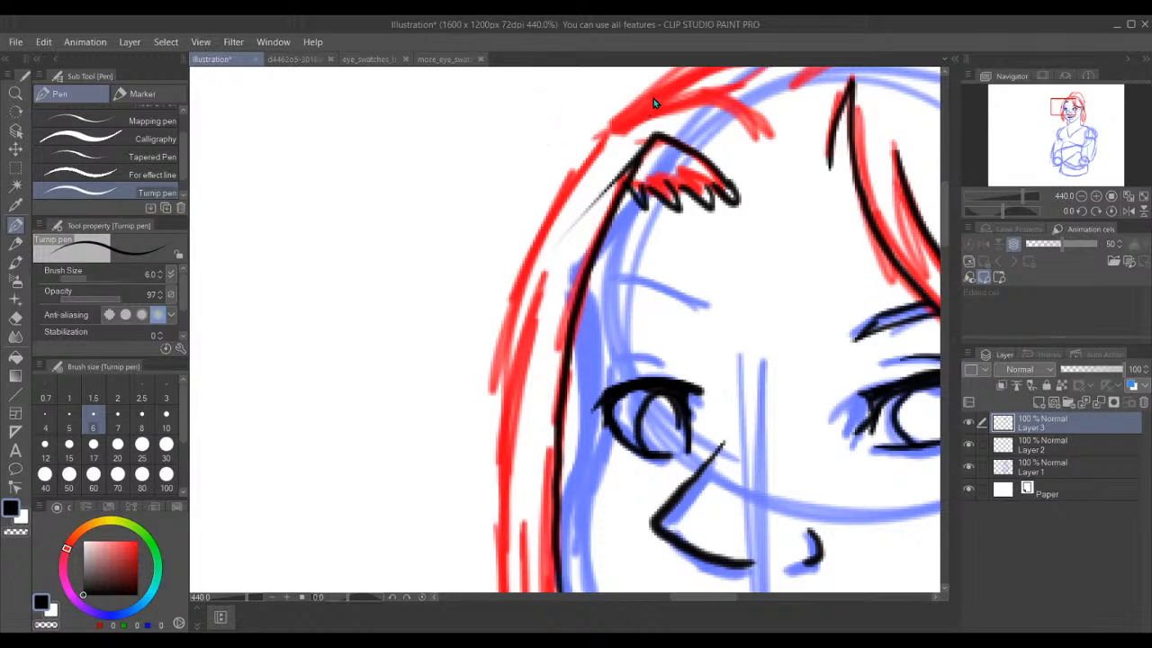
- Ink the far-side hair's outer edge from near the crown to eye level, with an overlapping strand continuing down to nose level
mouse_move(668, 77)
left_mouse_down()
mouse_move(545, 214)
mouse_move(515, 267)
mouse_move(452, 464)
left_mouse_up()
key("ctrl+z")
mouse_move(686, 72)
left_mouse_down()
mouse_move(572, 178)
mouse_move(534, 239)
mouse_move(507, 317)
mouse_move(512, 397)
left_mouse_up()
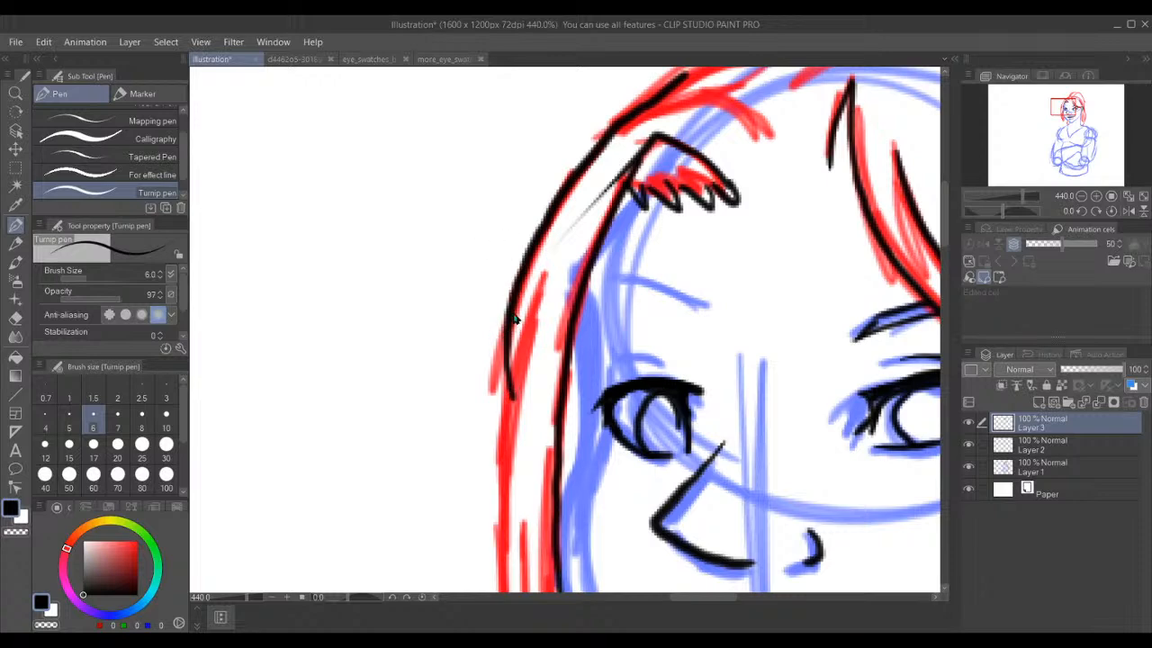
mouse_move(552, 268)
left_mouse_down()
mouse_move(501, 441)
mouse_move(493, 594)
left_mouse_up()
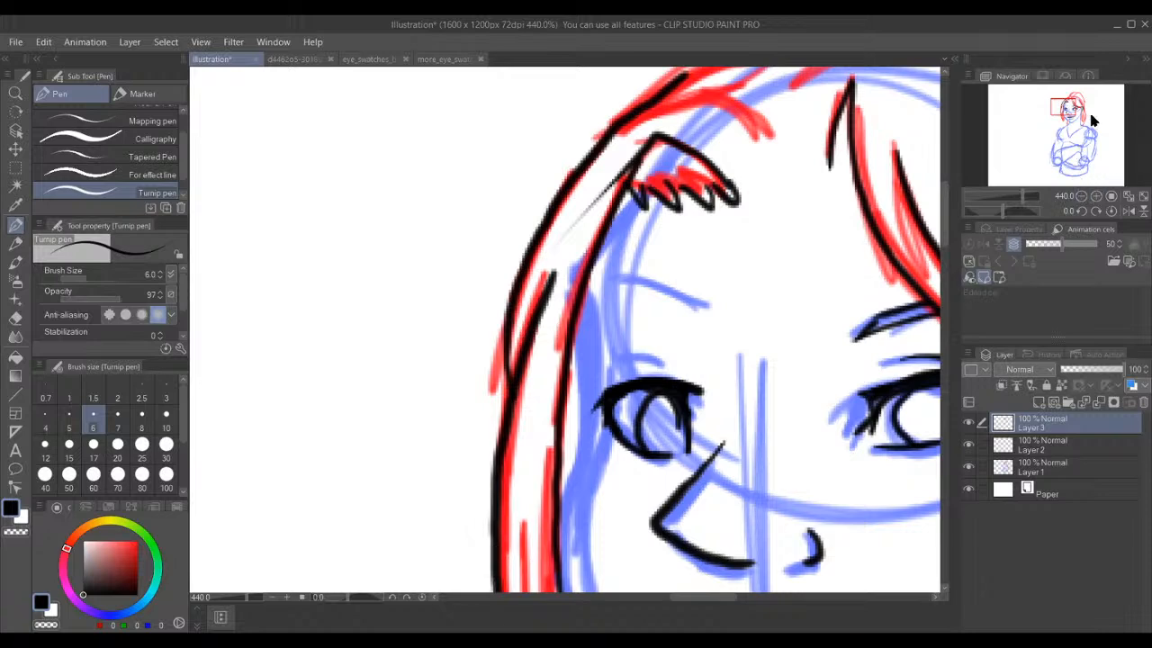
- Extend the far-side hair's outer edge in a curve inward toward the tip of the lock beside the jaw
left_click_drag(1067, 109, 1070, 120)
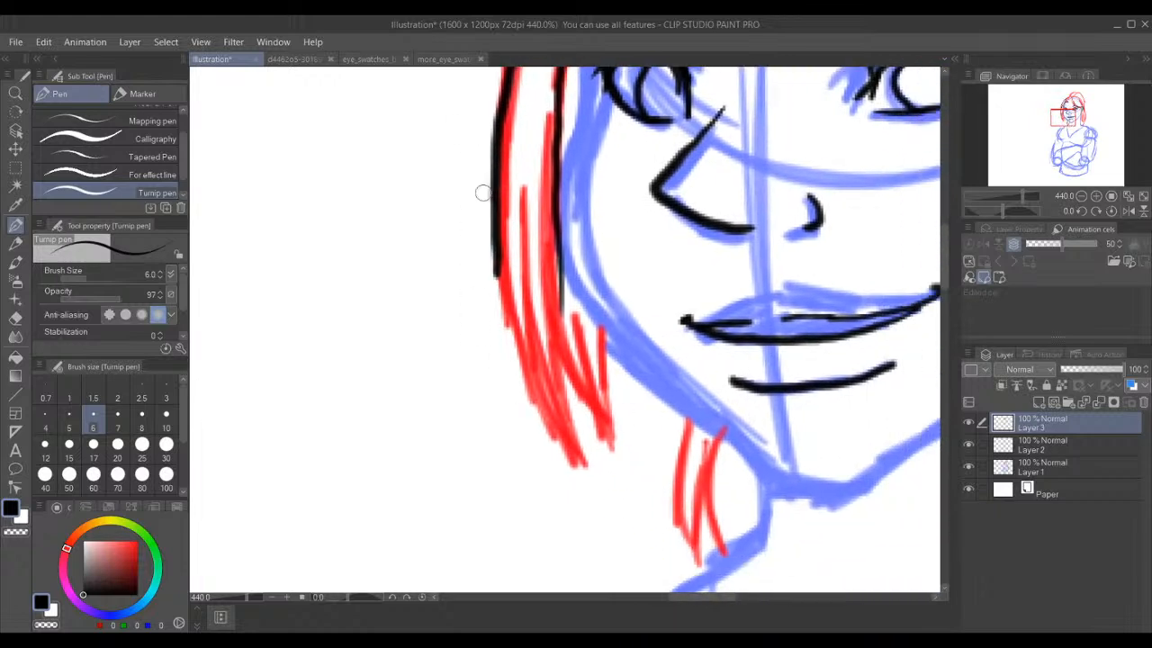
scroll(484, 191, "up", 3)
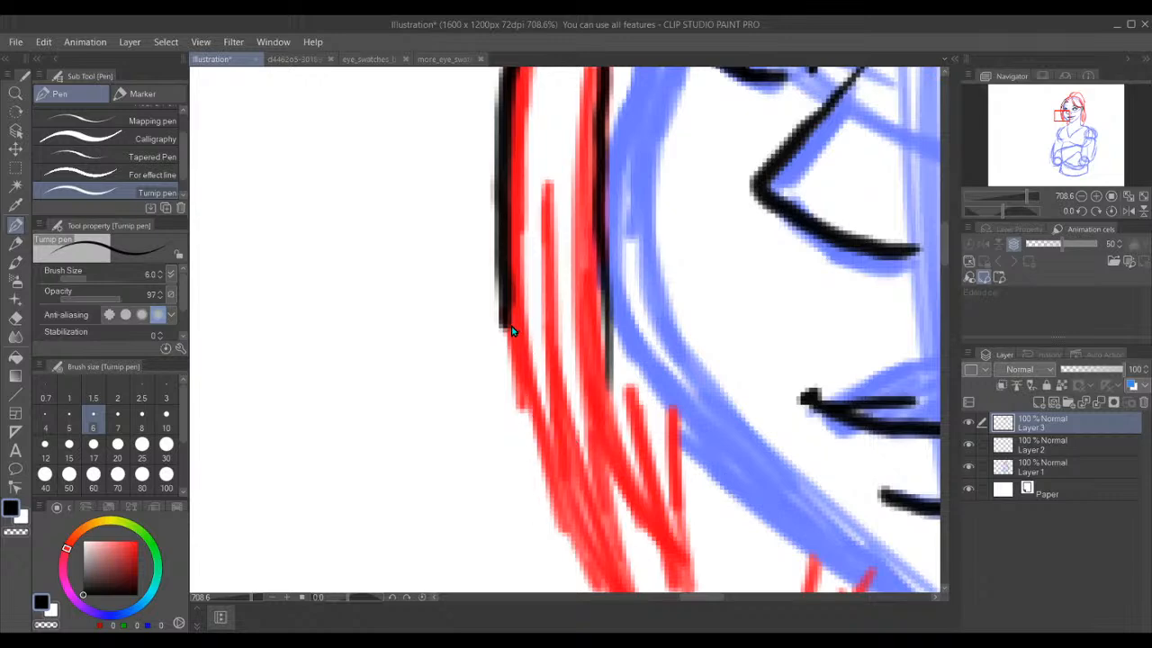
mouse_move(507, 311)
left_mouse_down()
mouse_move(529, 466)
mouse_move(576, 589)
left_mouse_up()
key("ctrl+z")
left_click_drag(501, 301, 601, 591)
- Ink a middle strand inside the far-side lock and continue the lock's inner edge down to its tip
left_click_drag(556, 216, 579, 416)
key("ctrl+z")
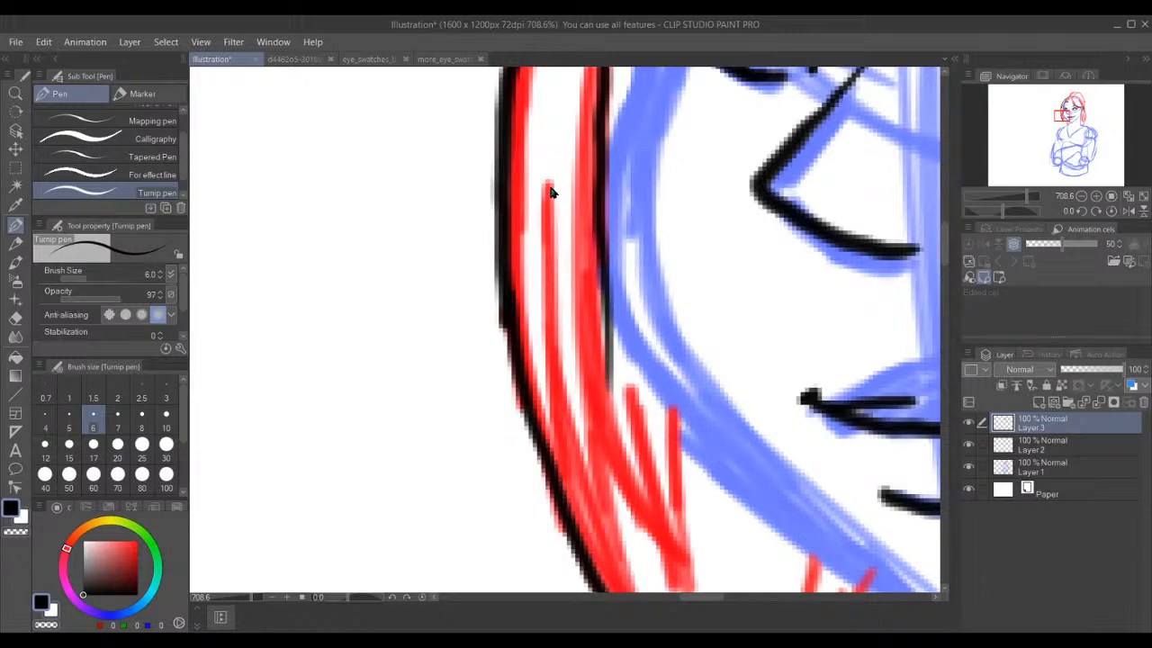
mouse_move(550, 184)
left_mouse_down()
mouse_move(546, 357)
mouse_move(574, 533)
left_mouse_up()
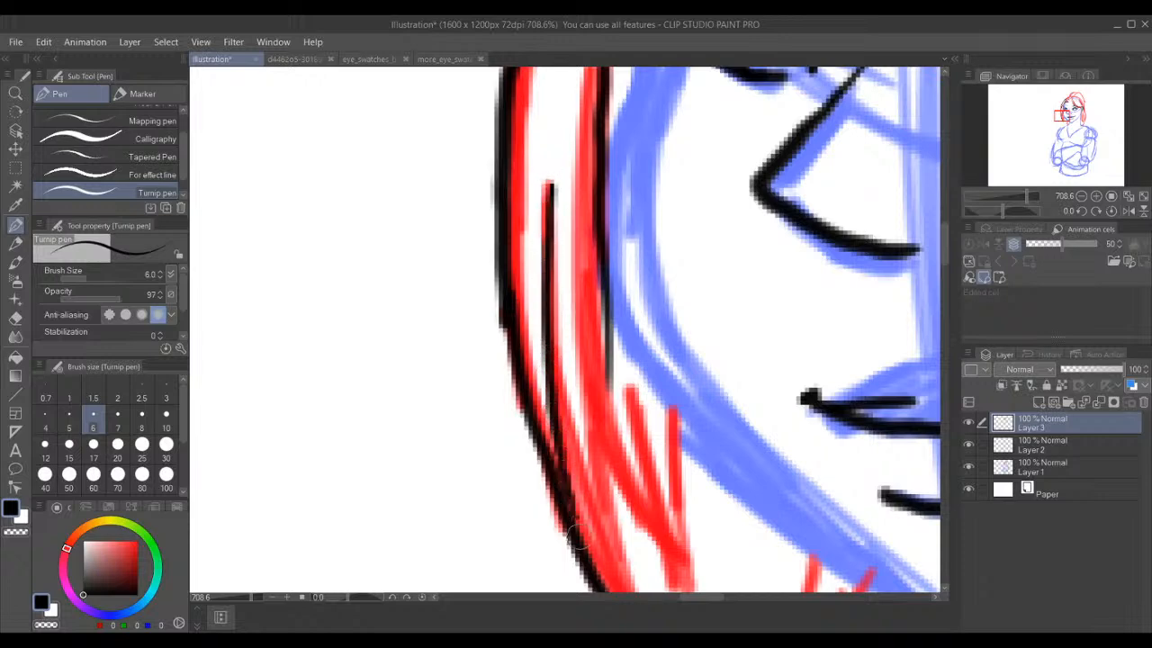
key("ctrl+z")
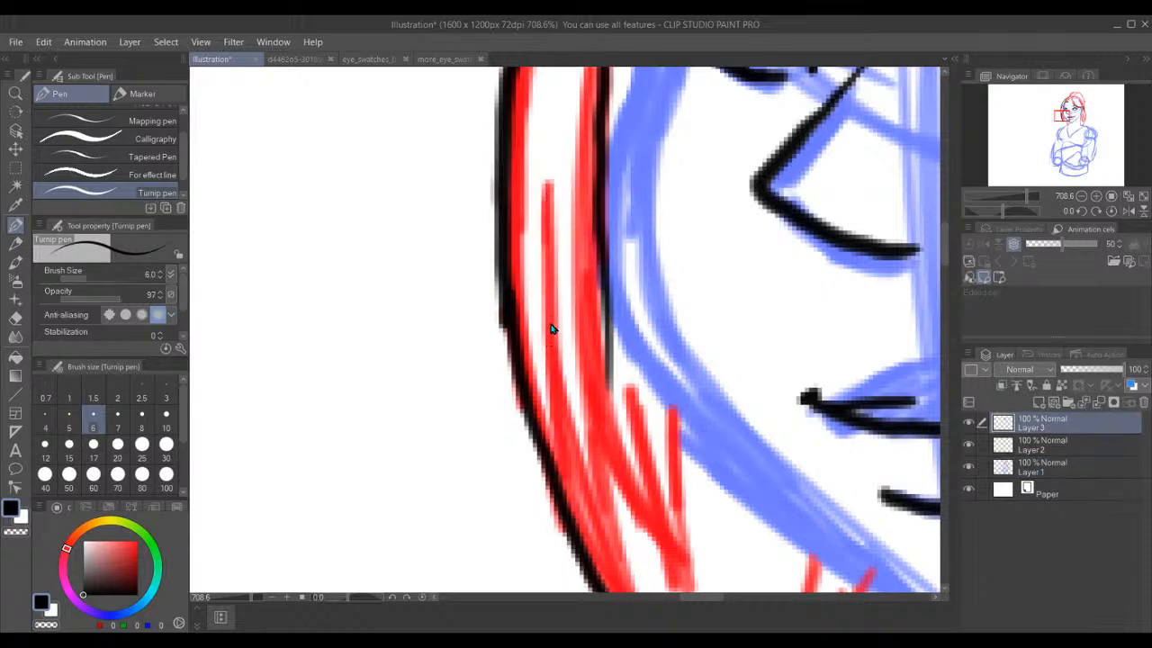
mouse_move(548, 186)
left_mouse_down()
mouse_move(551, 319)
mouse_move(612, 590)
left_mouse_up()
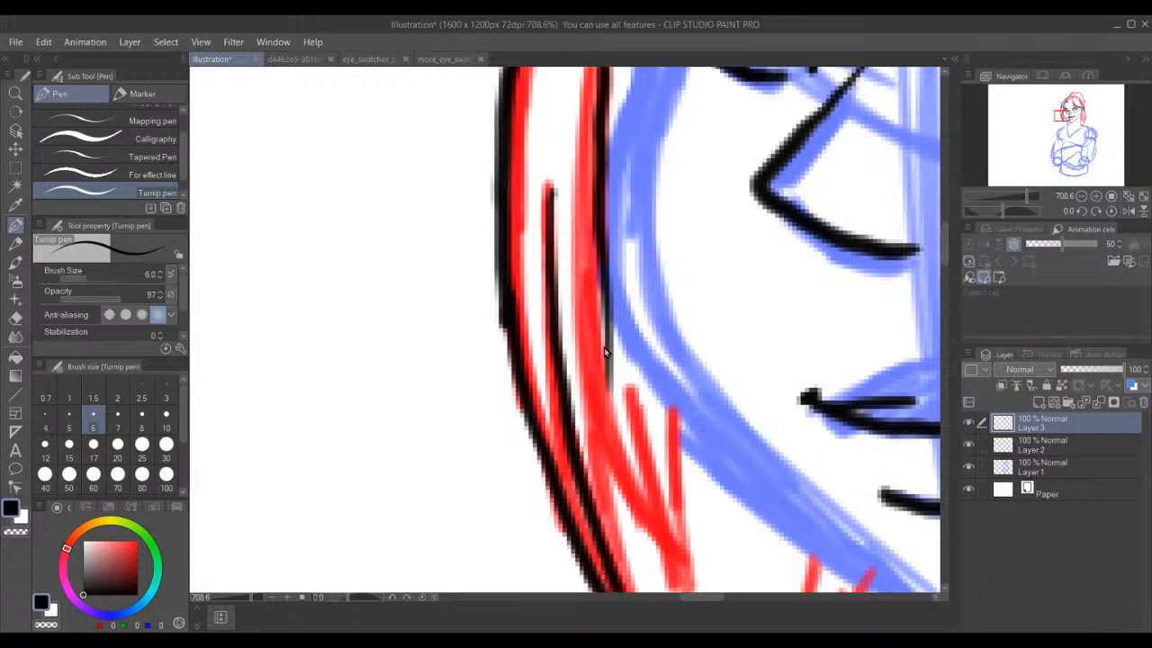
left_click_drag(607, 371, 632, 590)
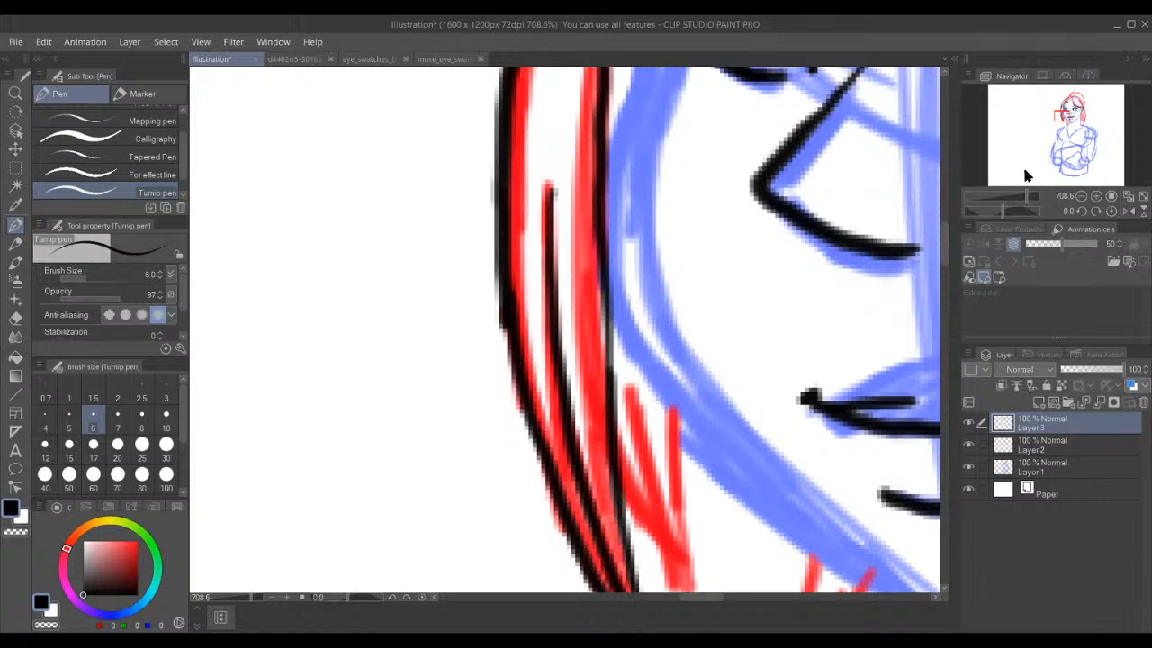
- Ink the small pointed tuft between the far-side lock and the jaw, with an inner strand and both edges meeting at its tip
left_click_drag(1073, 124, 1072, 126)
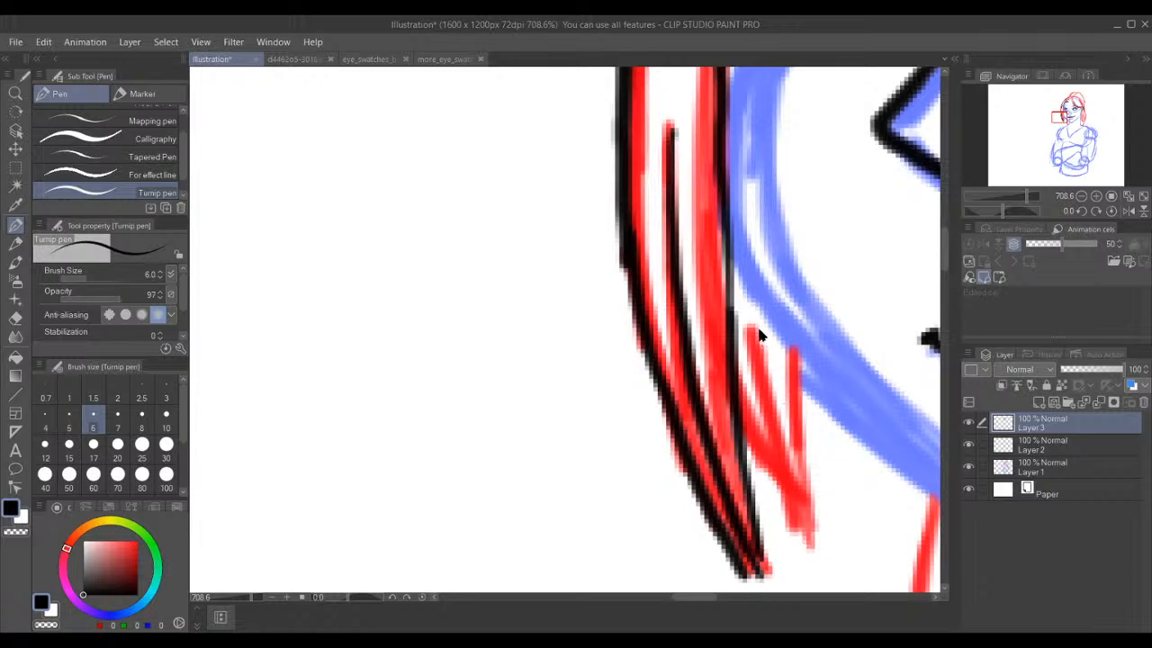
left_click_drag(758, 331, 758, 438)
key("ctrl+z")
left_click_drag(758, 330, 775, 484)
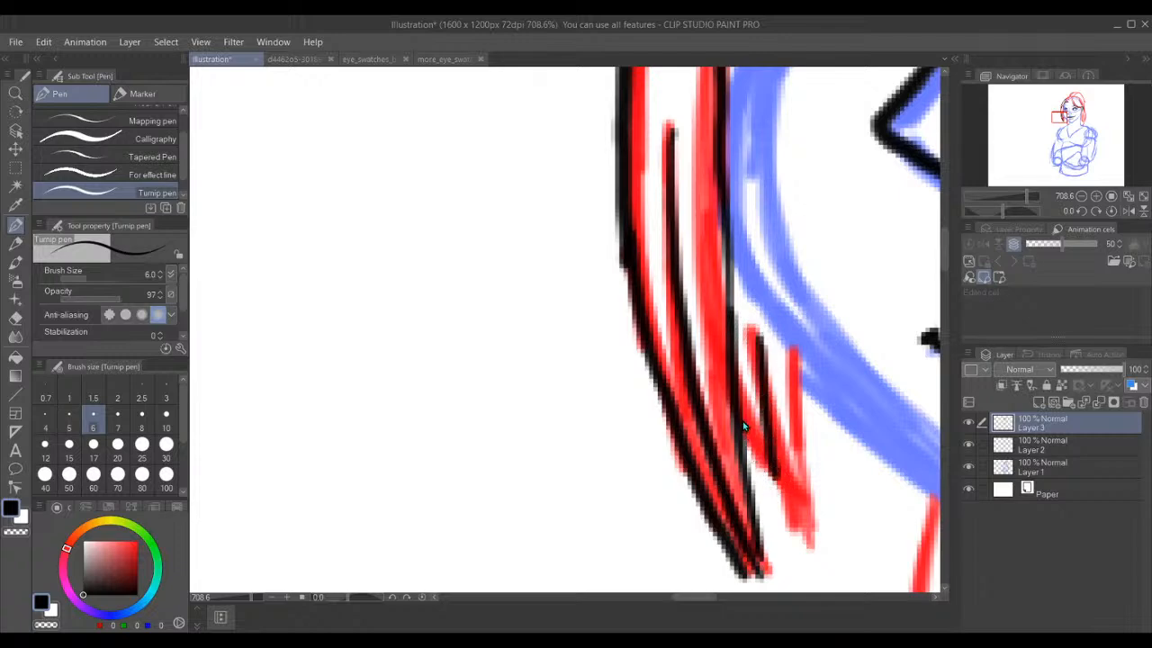
left_click_drag(737, 411, 776, 472)
left_click_drag(768, 423, 795, 568)
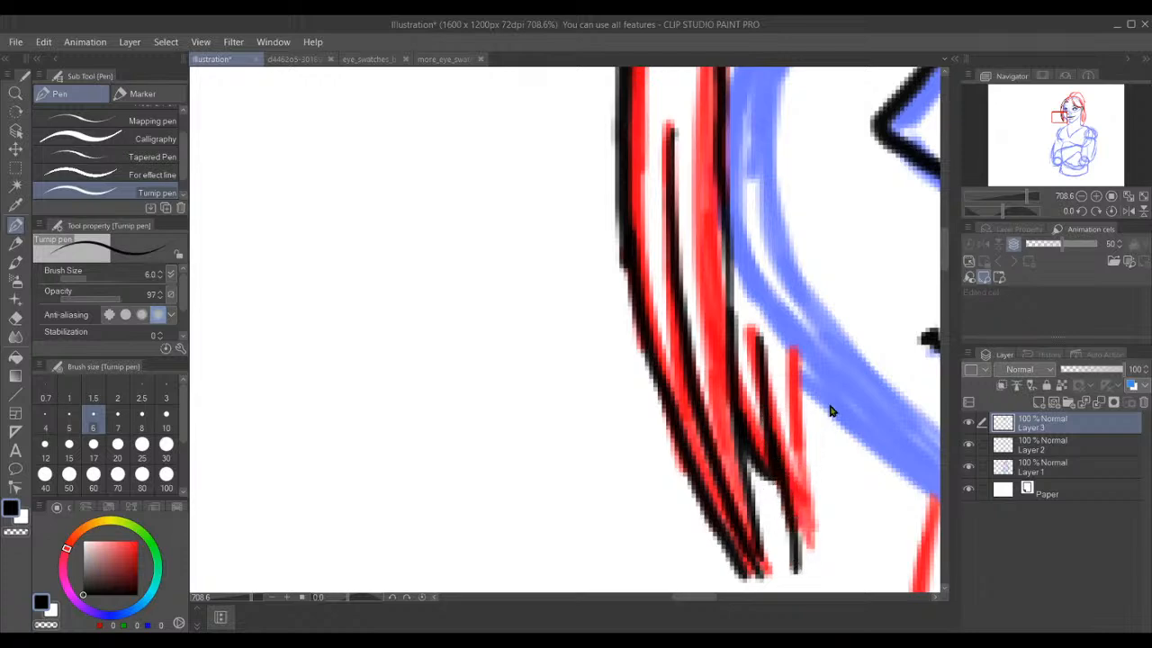
mouse_move(790, 347)
left_mouse_down()
mouse_move(818, 486)
mouse_move(804, 583)
left_mouse_up()
key("ctrl+z")
mouse_move(807, 361)
left_mouse_down()
mouse_move(815, 459)
mouse_move(797, 573)
left_mouse_up()
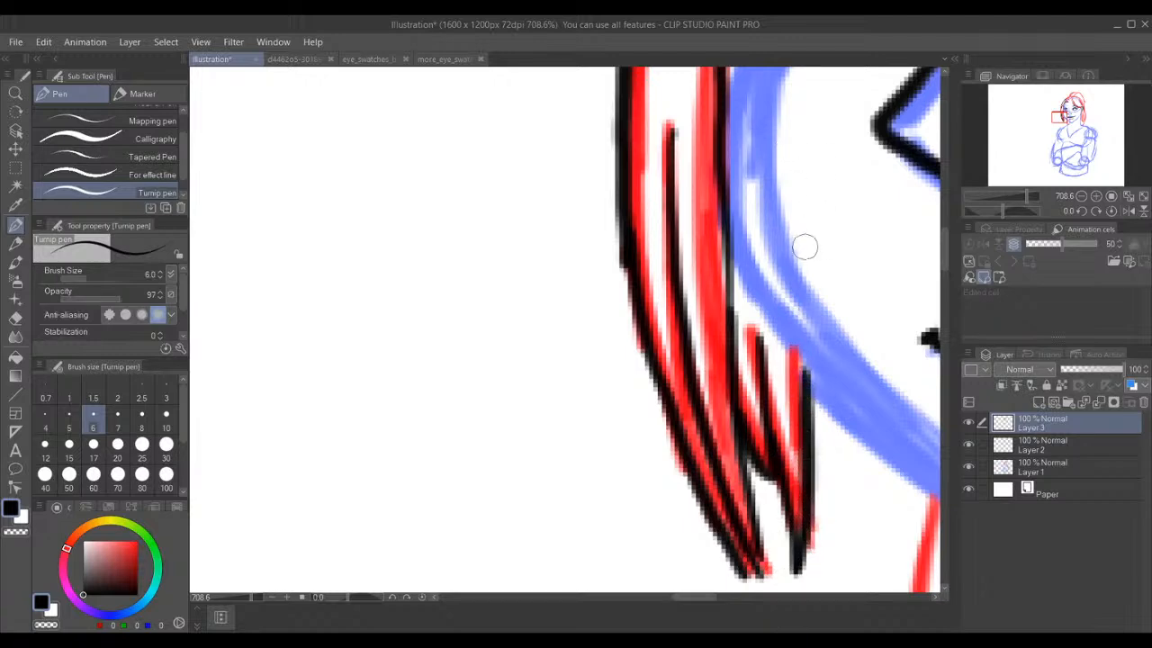
- Close the open lower end of the short forehead strand at the parting with a small zigzag
left_click_drag(1071, 106, 1070, 100)
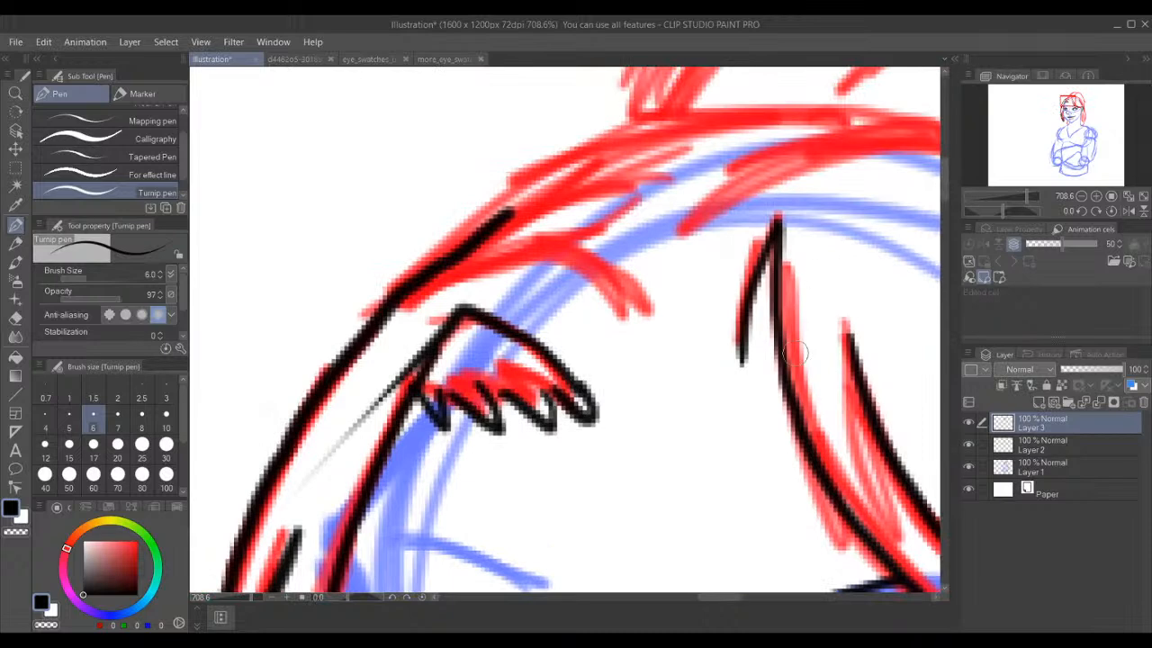
mouse_move(746, 362)
left_mouse_down()
mouse_move(758, 373)
mouse_move(775, 342)
left_mouse_up()
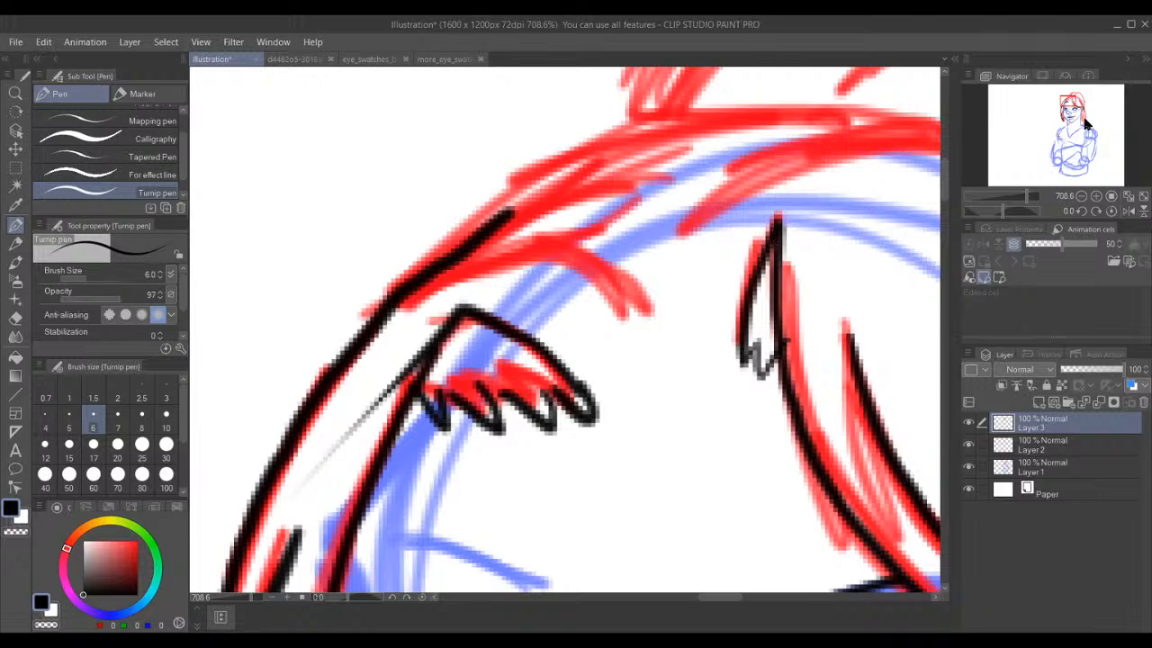
left_click_drag(1076, 100, 1087, 105)
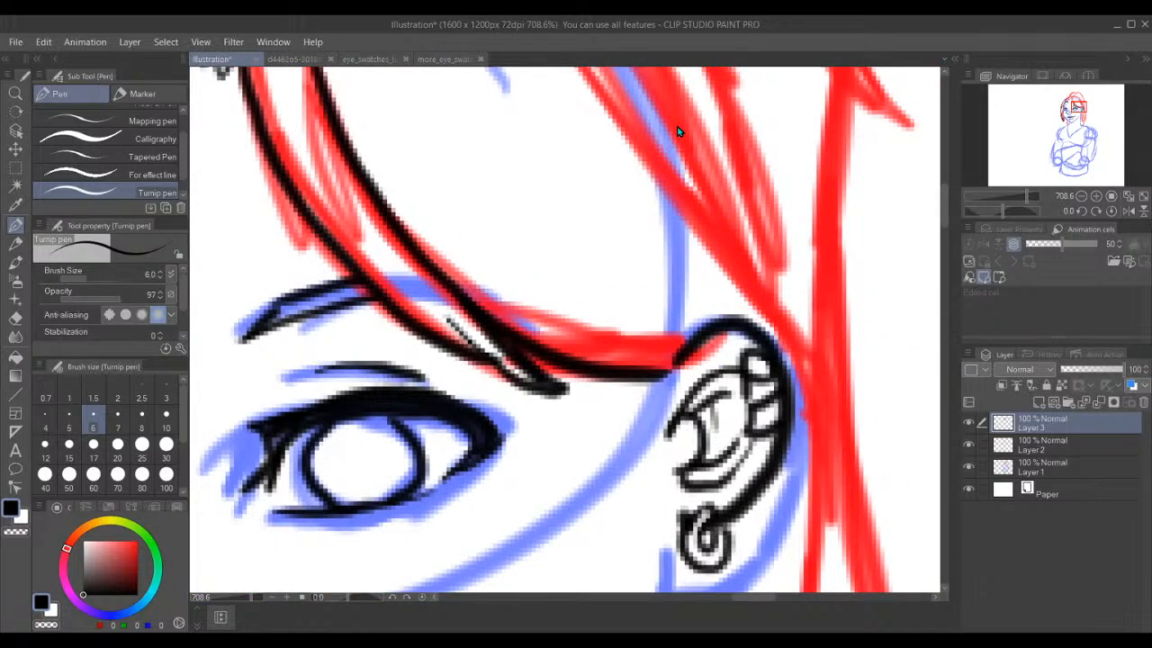
mouse_move(603, 84)
left_mouse_down()
mouse_move(796, 362)
mouse_move(832, 491)
left_mouse_up()
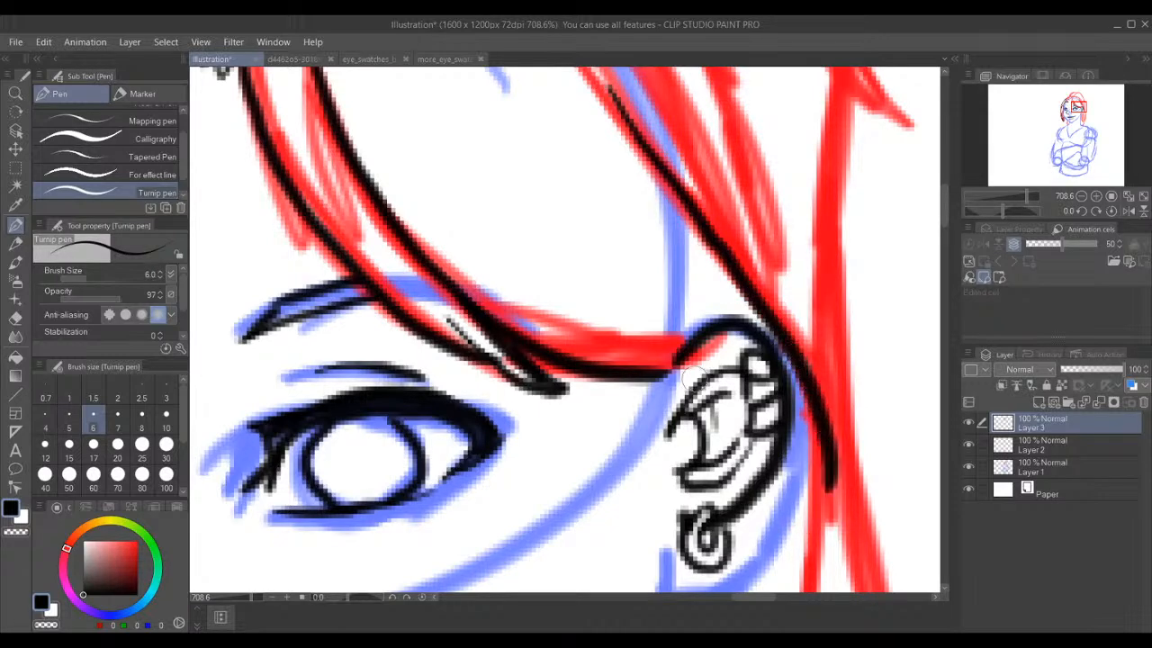
left_click(648, 98, "ctrl+shift")
left_click(645, 90, "ctrl+shift")
left_click_drag(644, 90, 747, 291)
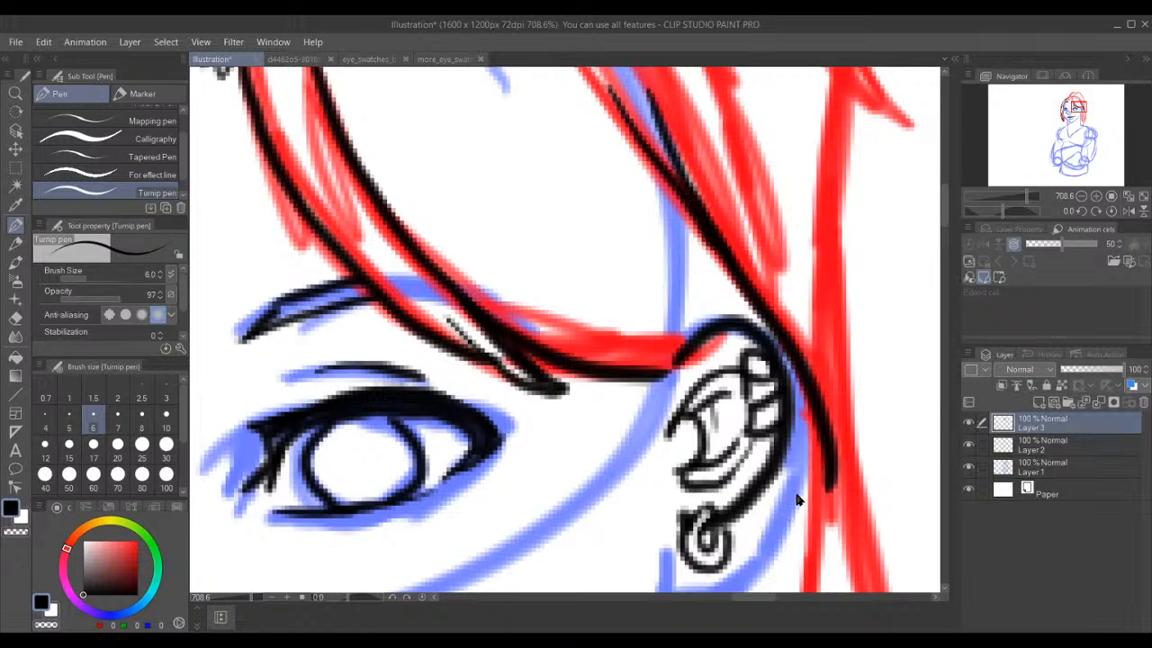
left_click_drag(807, 451, 817, 500)
left_click_drag(808, 457, 819, 506)
left_click_drag(806, 461, 738, 571)
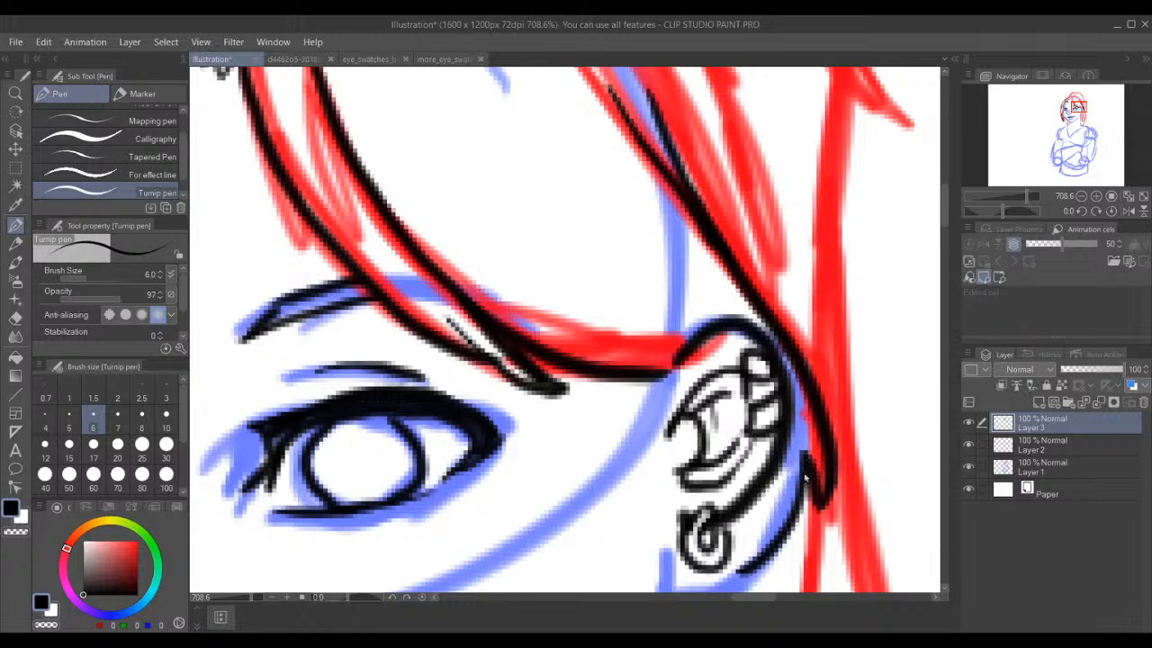
key("ctrl+z")
key("ctrl+z")
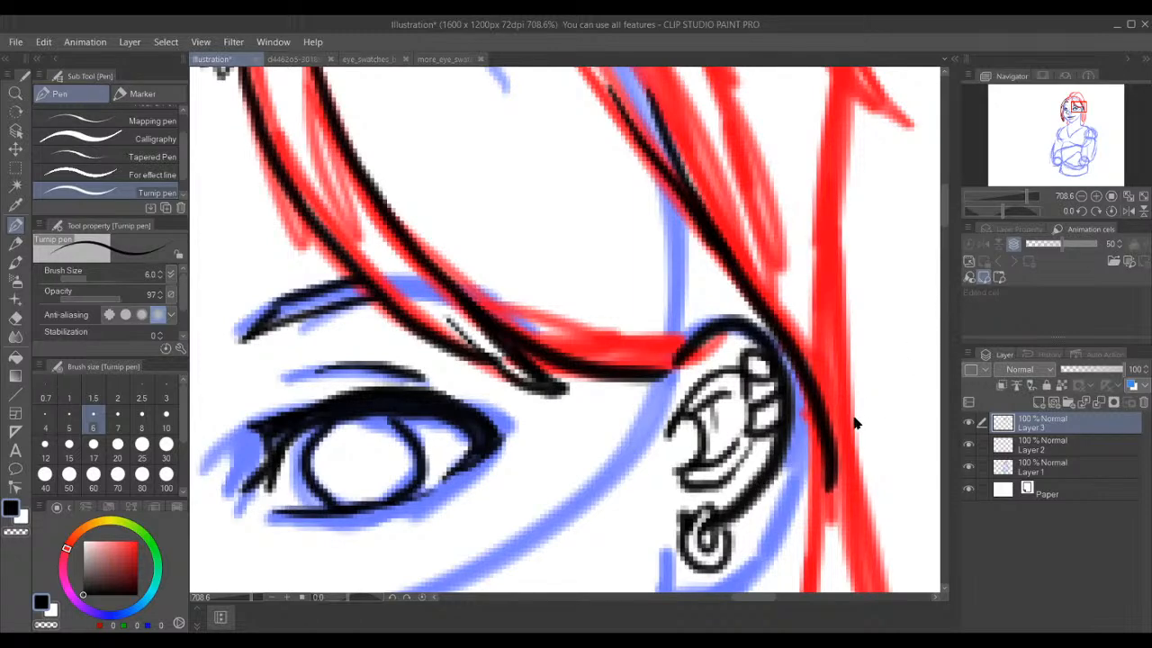
key("ctrl+z")
key("ctrl+z")
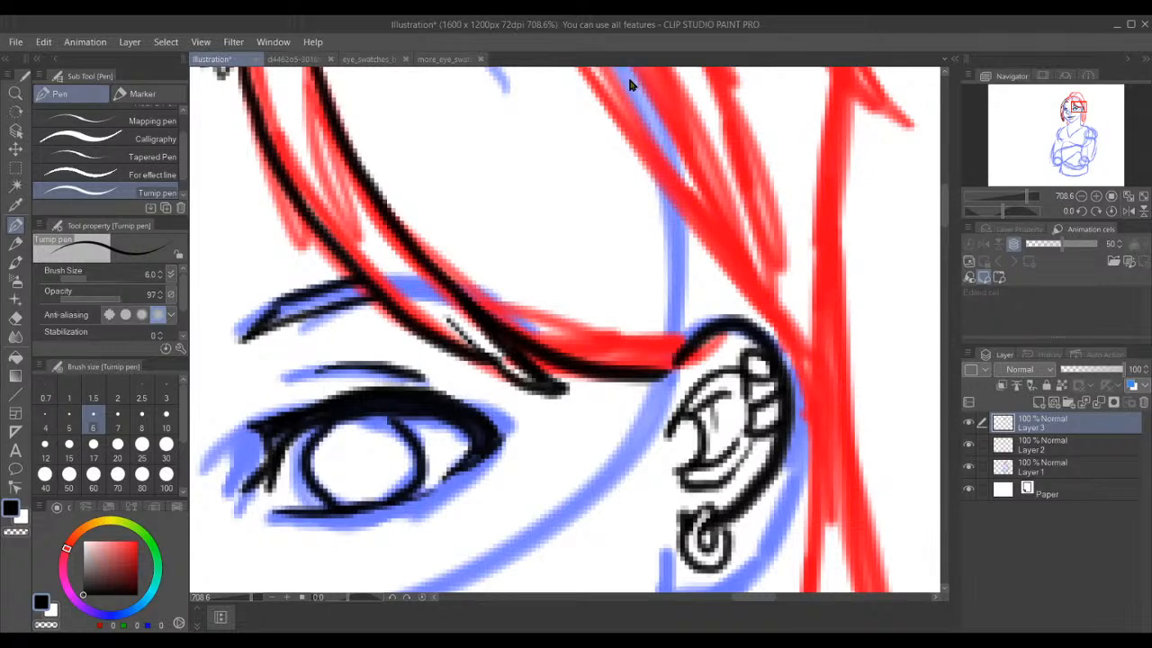
mouse_move(601, 76)
left_mouse_down()
mouse_move(665, 202)
mouse_move(794, 346)
mouse_move(835, 435)
mouse_move(866, 596)
left_mouse_up()
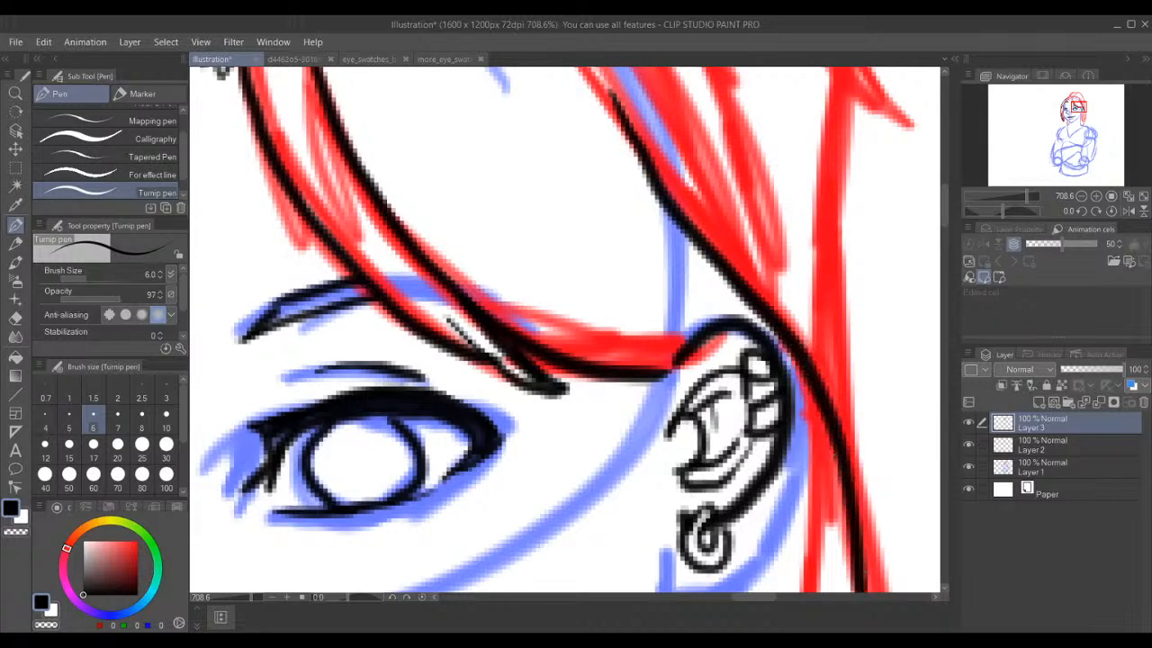
left_click_drag(1079, 107, 1081, 115)
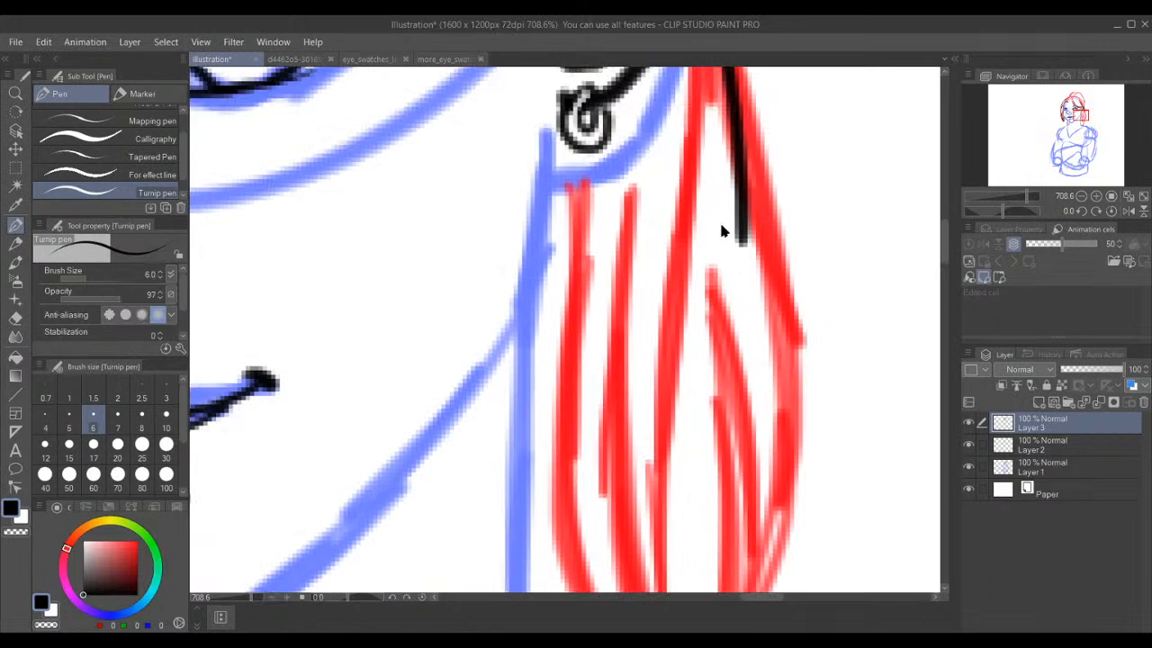
key("ctrl+z")
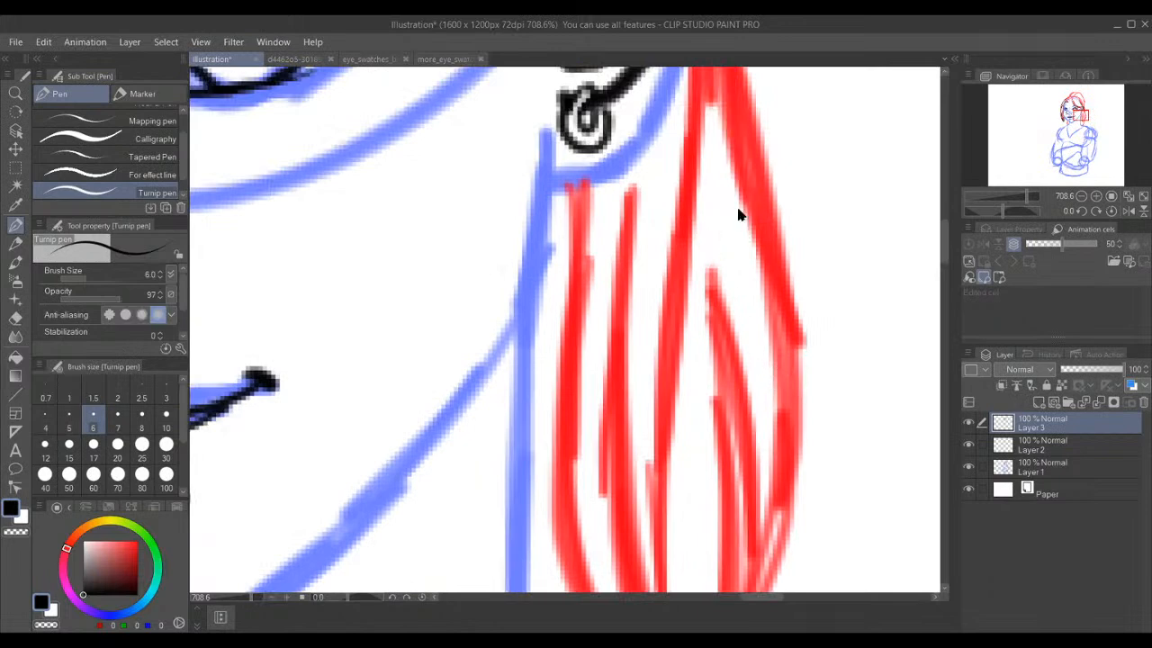
mouse_move(1082, 139)
left_mouse_down()
mouse_move(1093, 135)
mouse_move(1078, 106)
left_mouse_up()
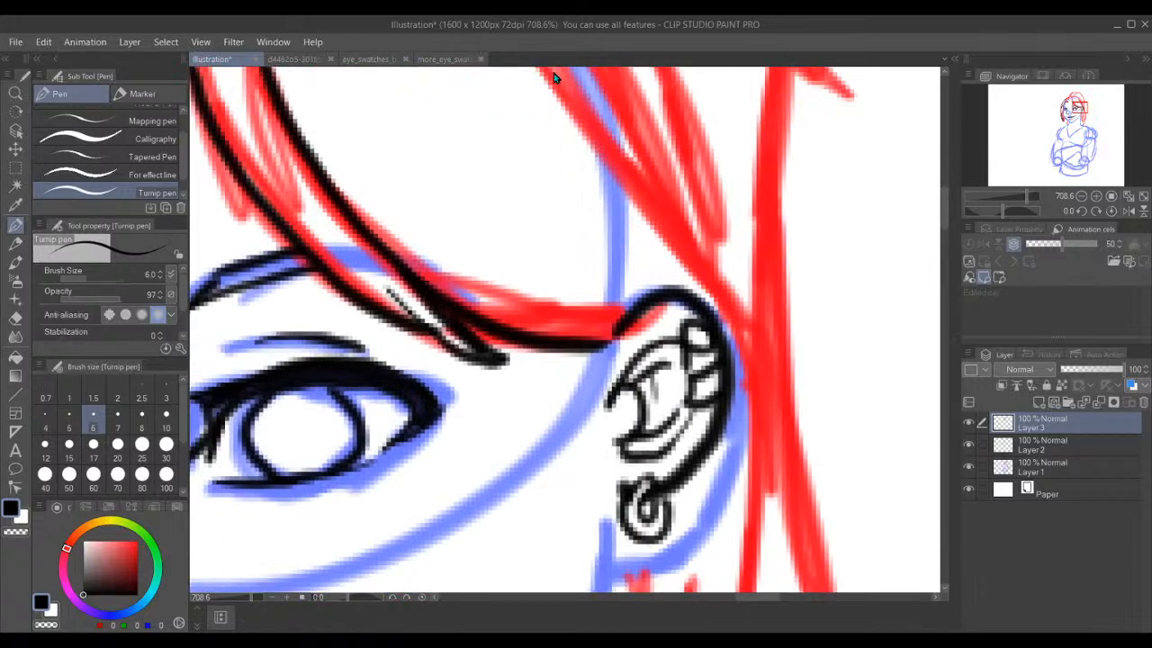
- Ink the hair edge sweeping down from the temple behind the ear and close it in a short pointed tip
mouse_move(543, 72)
left_mouse_down()
mouse_move(608, 173)
mouse_move(731, 315)
mouse_move(773, 396)
mouse_move(780, 482)
left_mouse_up()
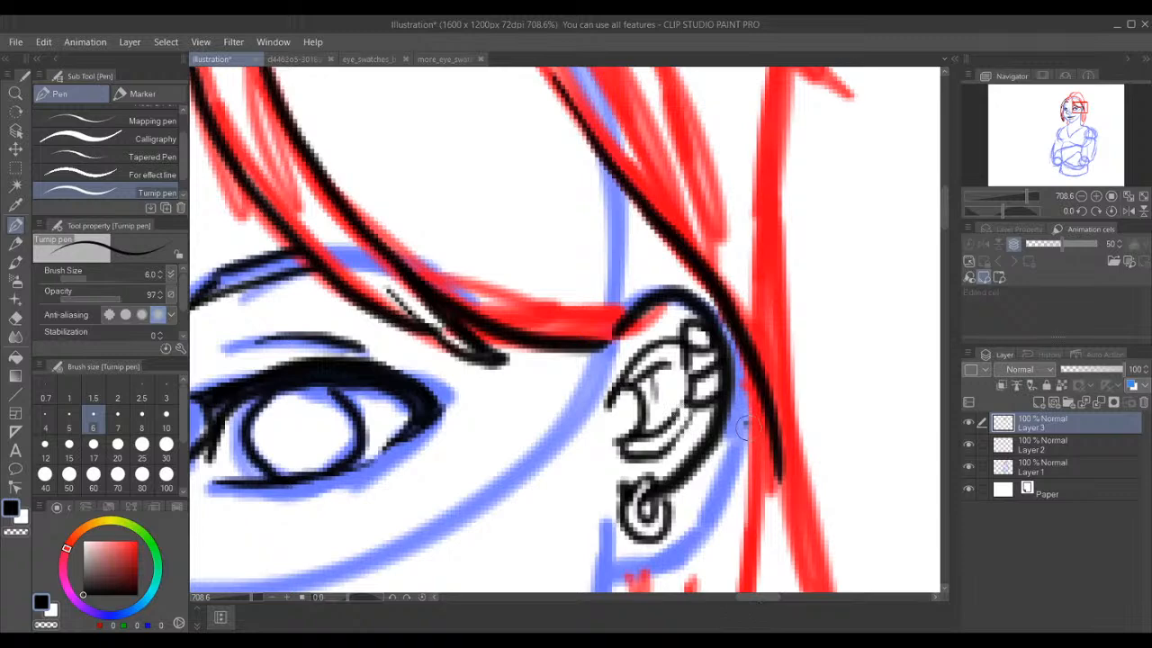
left_click_drag(744, 427, 763, 514)
key("ctrl+z")
left_click_drag(745, 423, 774, 518)
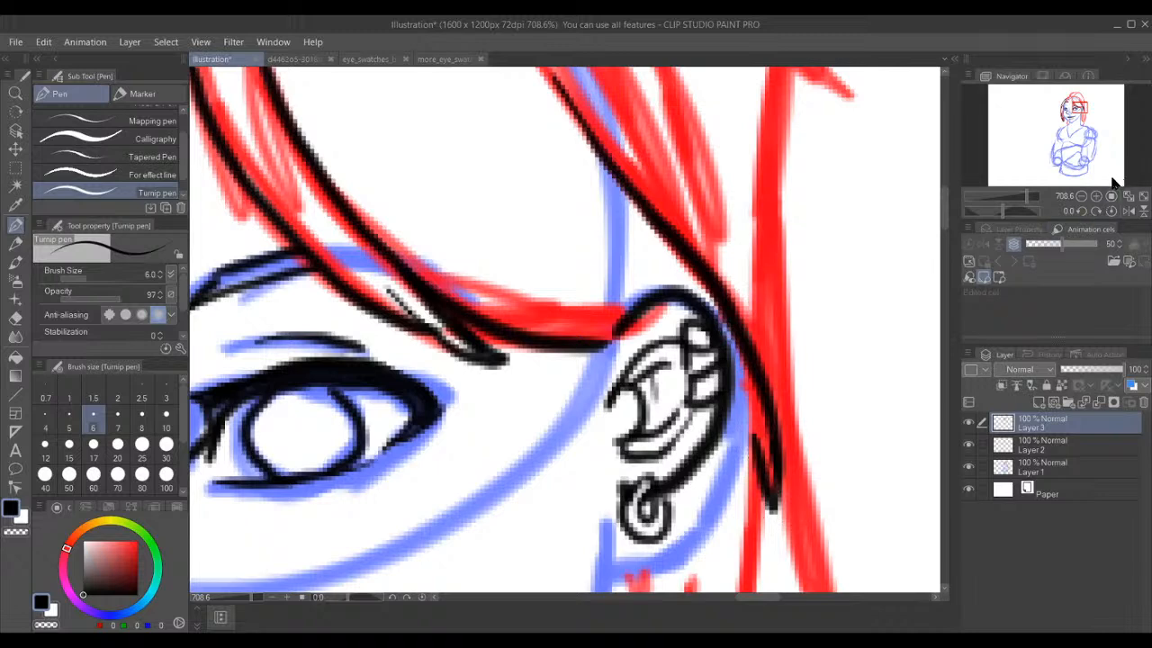
- Ink the long lock hanging below the near ear, with its outer edges, middle strand and two pointed ends
left_click_drag(1085, 107, 1065, 134)
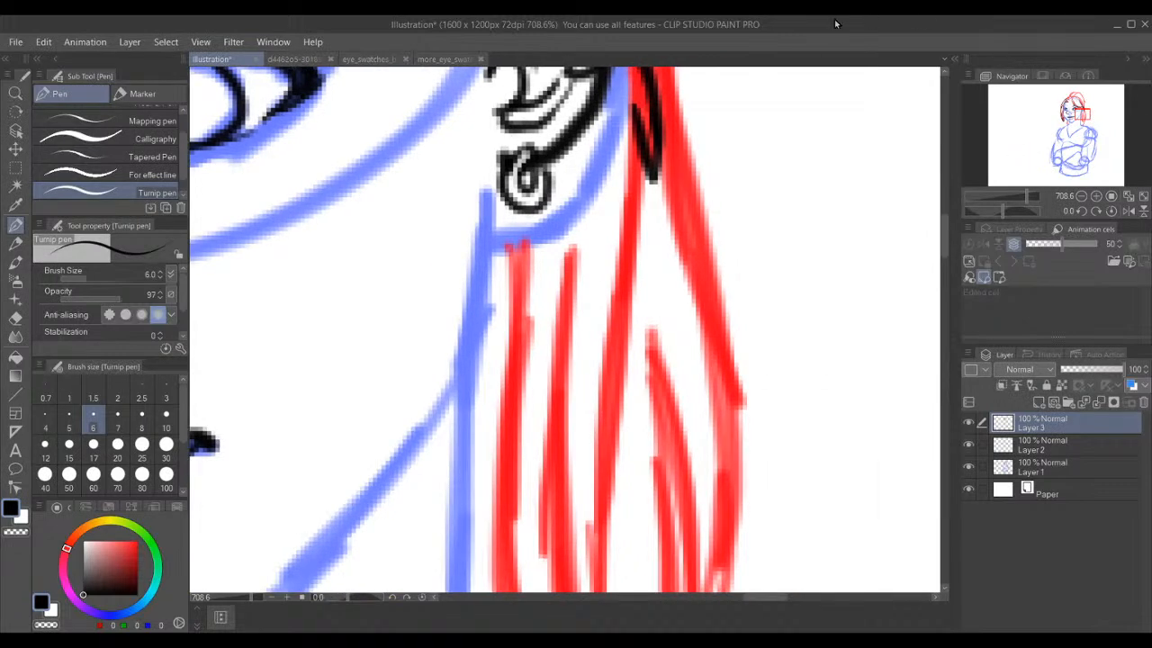
scroll(729, 283, "down", 2)
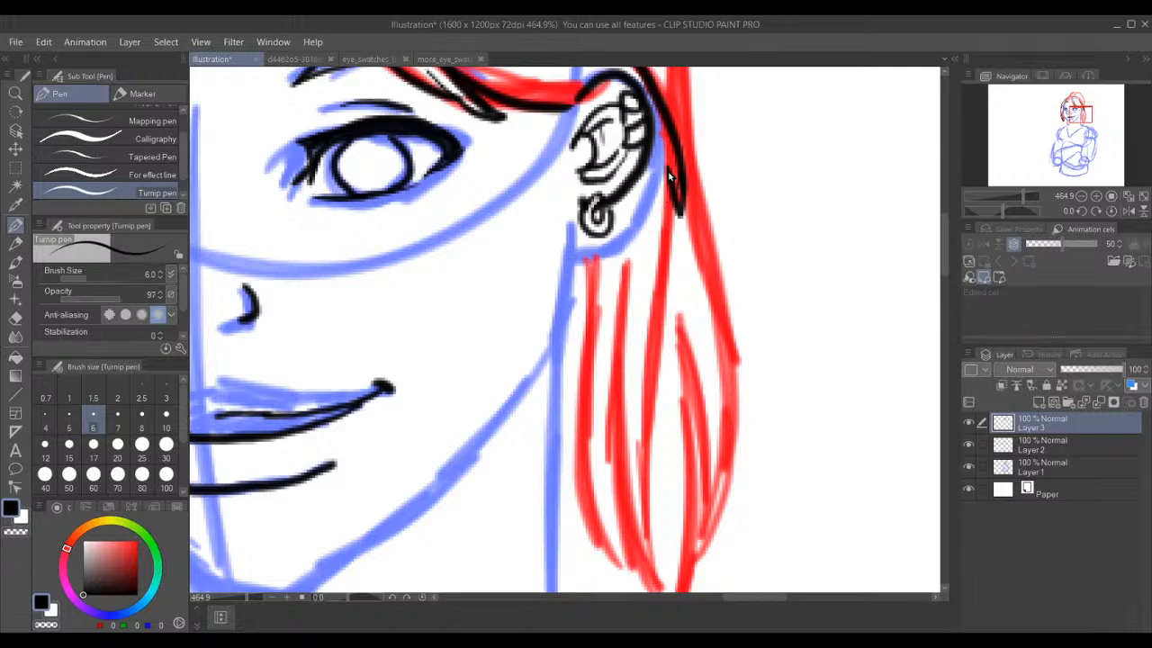
mouse_move(664, 169)
left_mouse_down()
mouse_move(643, 418)
mouse_move(664, 591)
left_mouse_up()
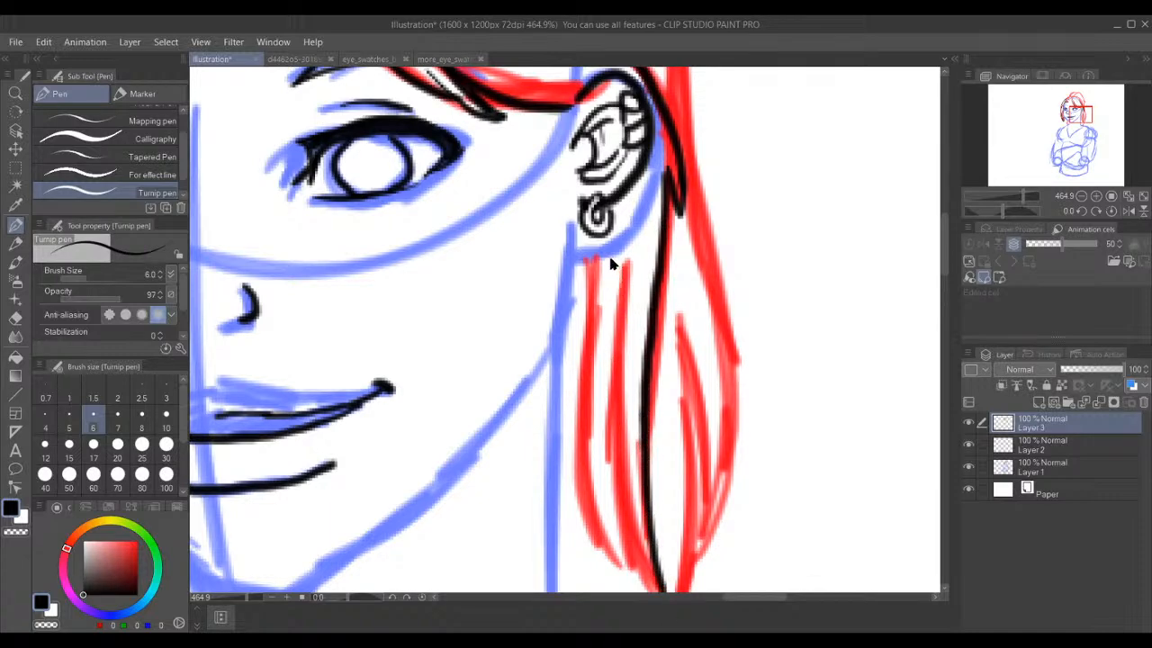
mouse_move(628, 260)
left_mouse_down()
mouse_move(610, 360)
mouse_move(613, 464)
mouse_move(666, 591)
left_mouse_up()
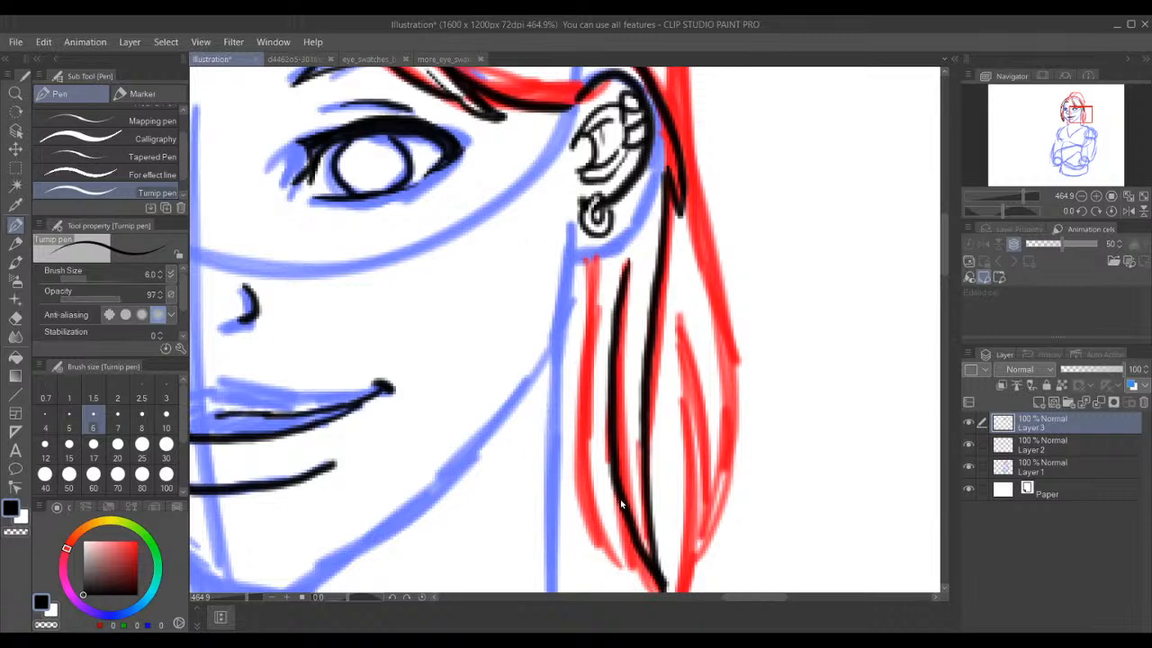
left_click_drag(611, 446, 615, 563)
mouse_move(595, 239)
left_mouse_down()
mouse_move(572, 431)
mouse_move(574, 508)
mouse_move(616, 565)
left_mouse_up()
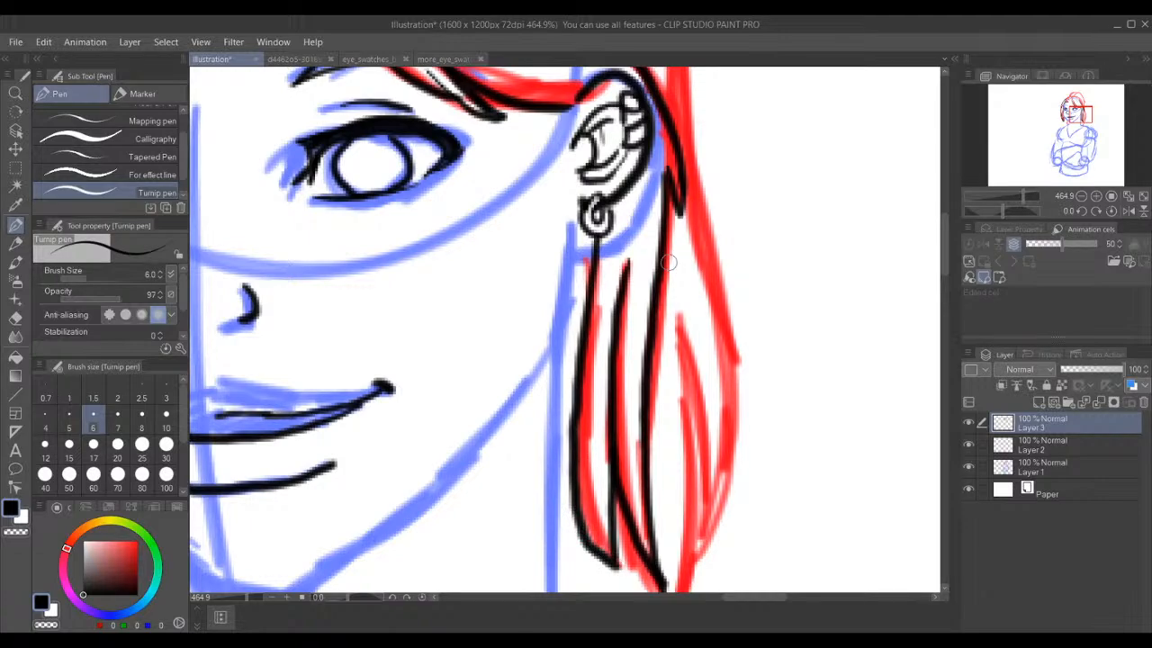
- Ink two tapered strands above the near ear, converging on the swept-back hair edge at the top of the ear
scroll(668, 262, "down", 5)
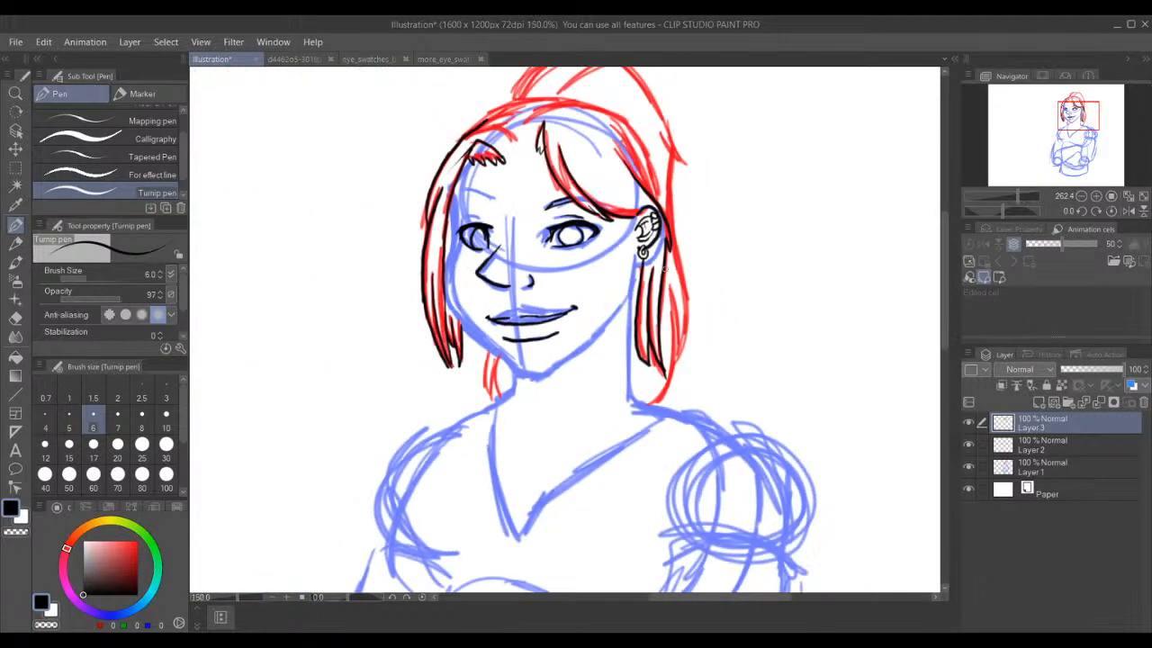
scroll(641, 160, "up", 4)
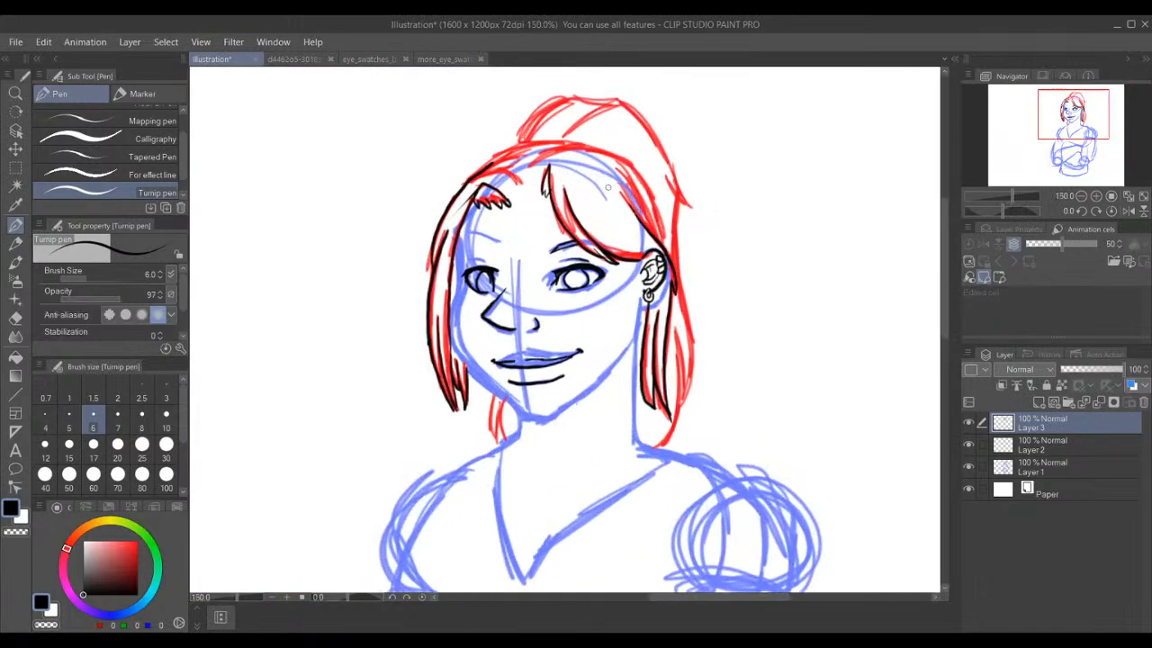
scroll(641, 160, "up", 2)
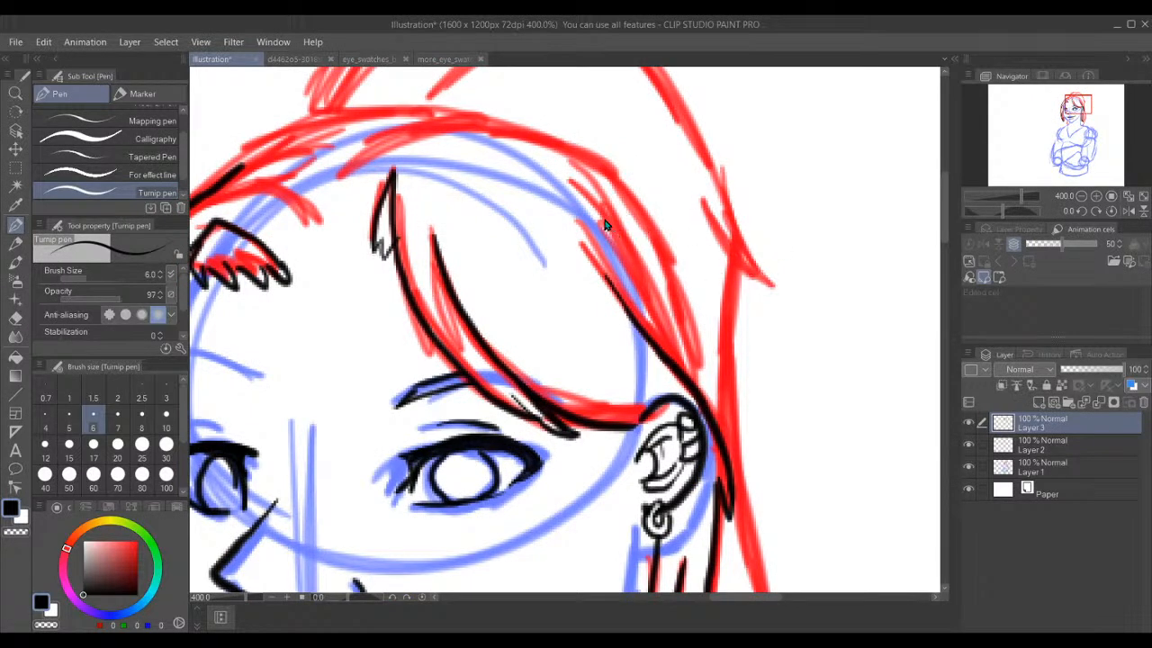
left_click_drag(578, 209, 630, 290)
key("ctrl+z")
left_click_drag(566, 200, 676, 371)
mouse_move(610, 212)
left_mouse_down()
mouse_move(670, 315)
mouse_move(693, 387)
left_mouse_up()
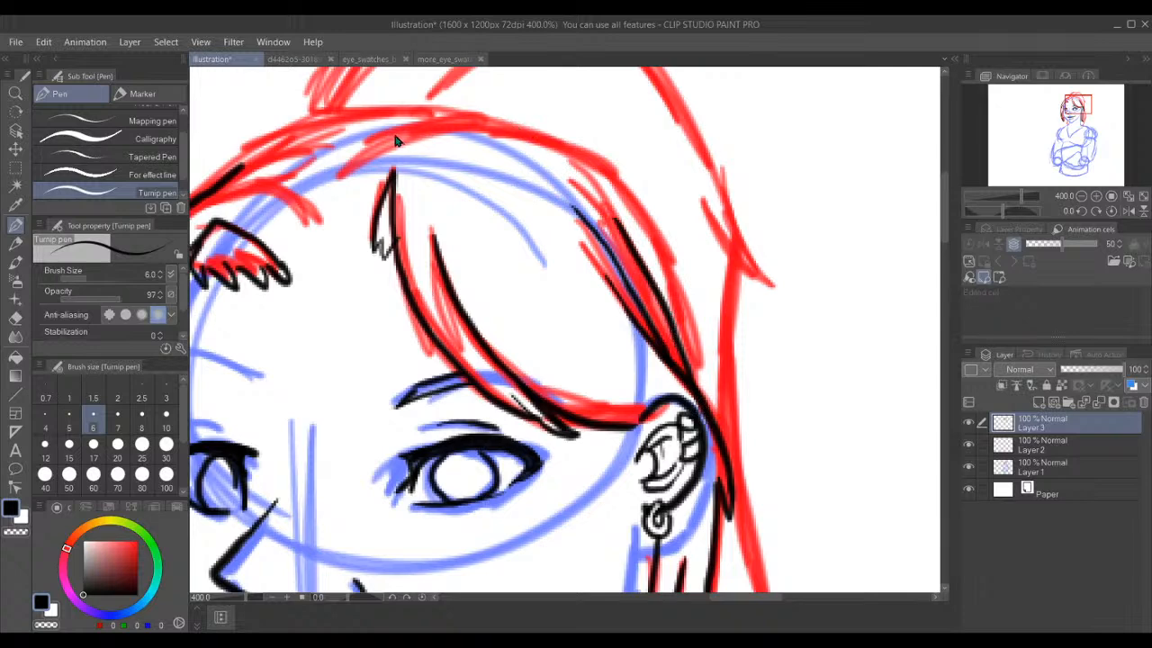
- Ink the long curve across the top of the near-side hair and continue it down to the top of the ear
mouse_move(373, 134)
left_mouse_down()
mouse_move(470, 140)
mouse_move(566, 166)
mouse_move(560, 138)
mouse_move(500, 120)
left_mouse_up()
key("ctrl+z")
key("ctrl+z")
mouse_move(352, 158)
left_mouse_down()
mouse_move(405, 142)
mouse_move(505, 142)
mouse_move(633, 199)
left_mouse_up()
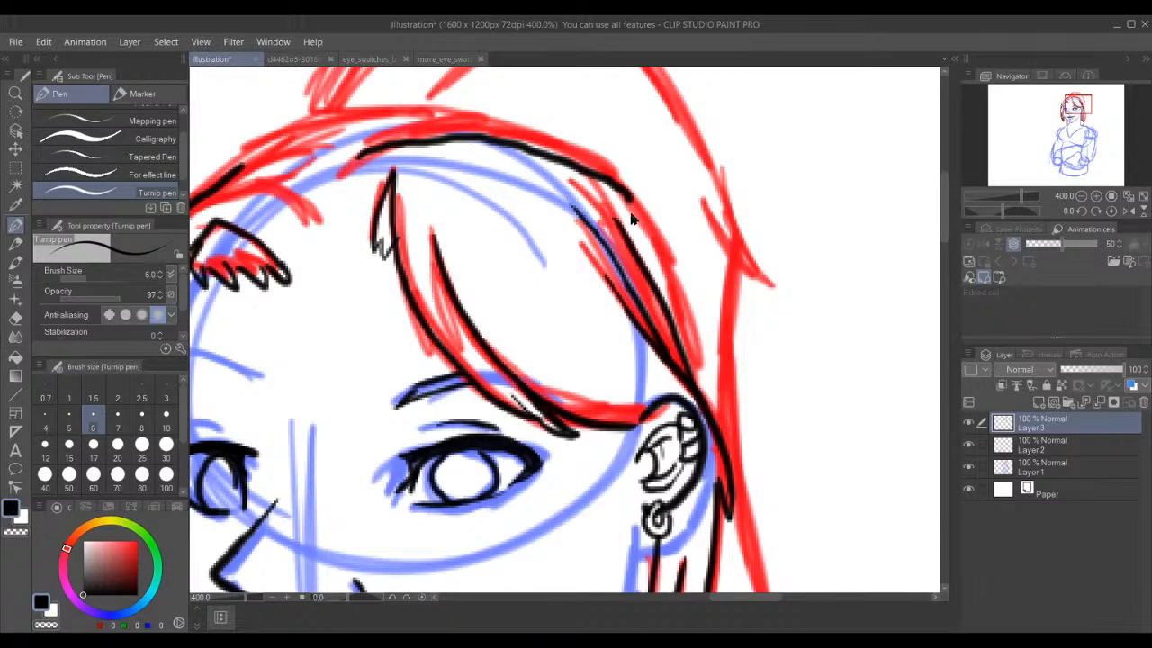
left_click_drag(619, 191, 674, 285)
left_click_drag(684, 319, 693, 385)
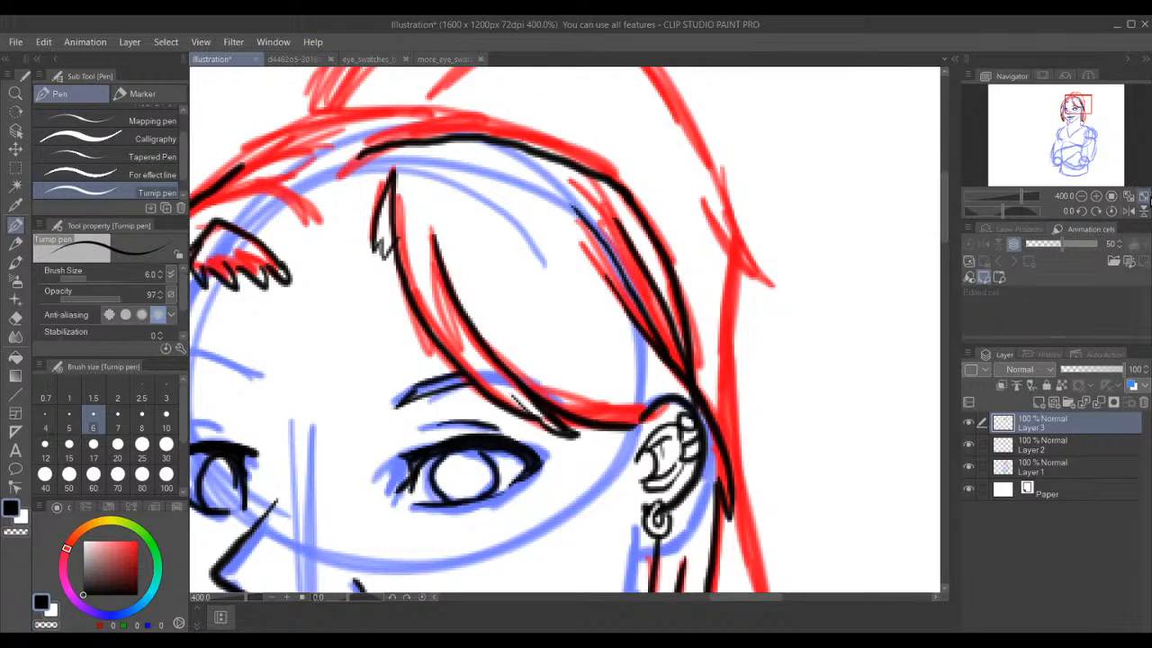
- Ink the outer contour of the crown over to the far-side hair and add a small arc at the ponytail's base
left_click_drag(1078, 103, 1073, 102)
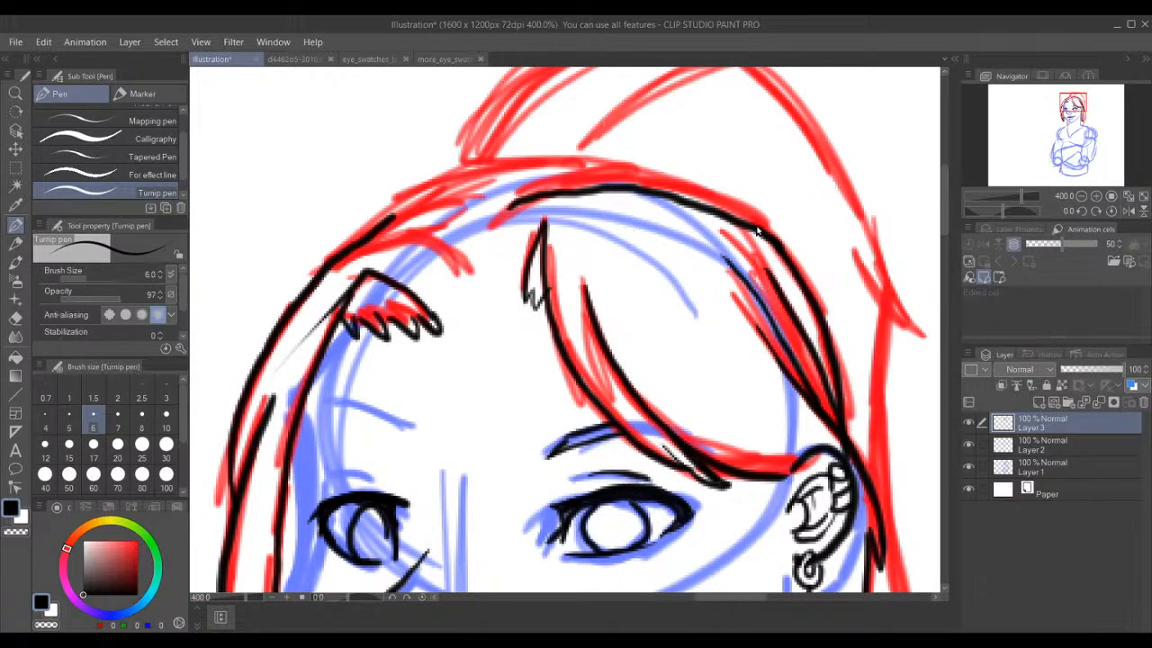
mouse_move(765, 236)
left_mouse_down()
mouse_move(654, 172)
mouse_move(558, 163)
mouse_move(435, 191)
mouse_move(338, 259)
left_mouse_up()
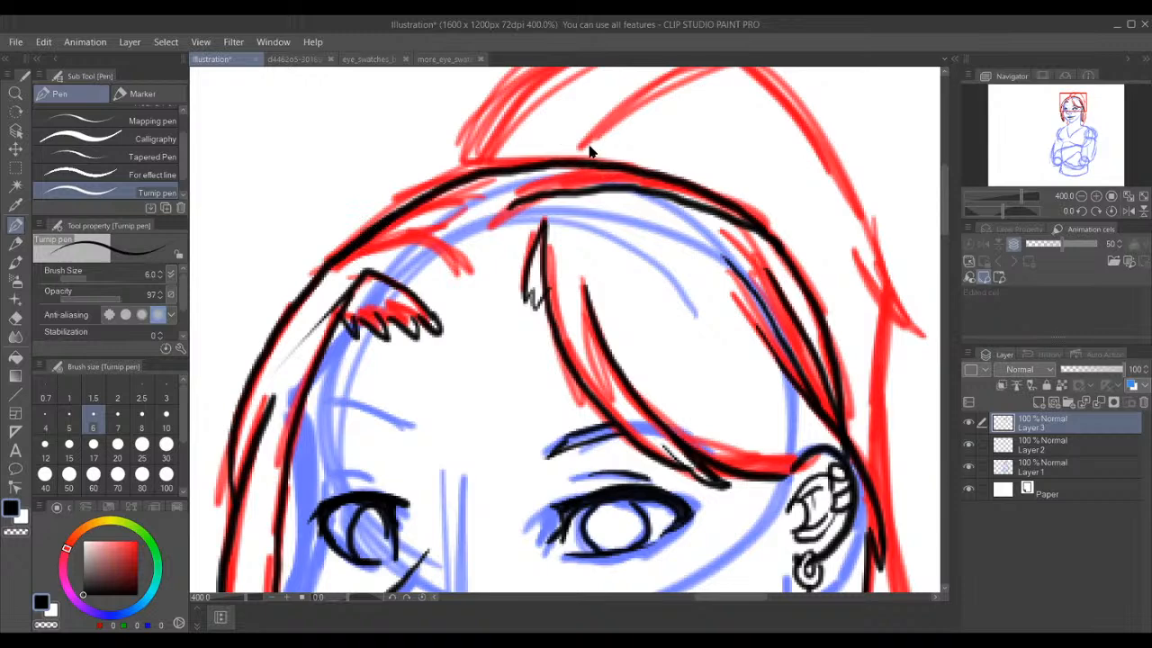
mouse_move(594, 158)
left_mouse_down()
mouse_move(547, 141)
mouse_move(475, 162)
left_mouse_up()
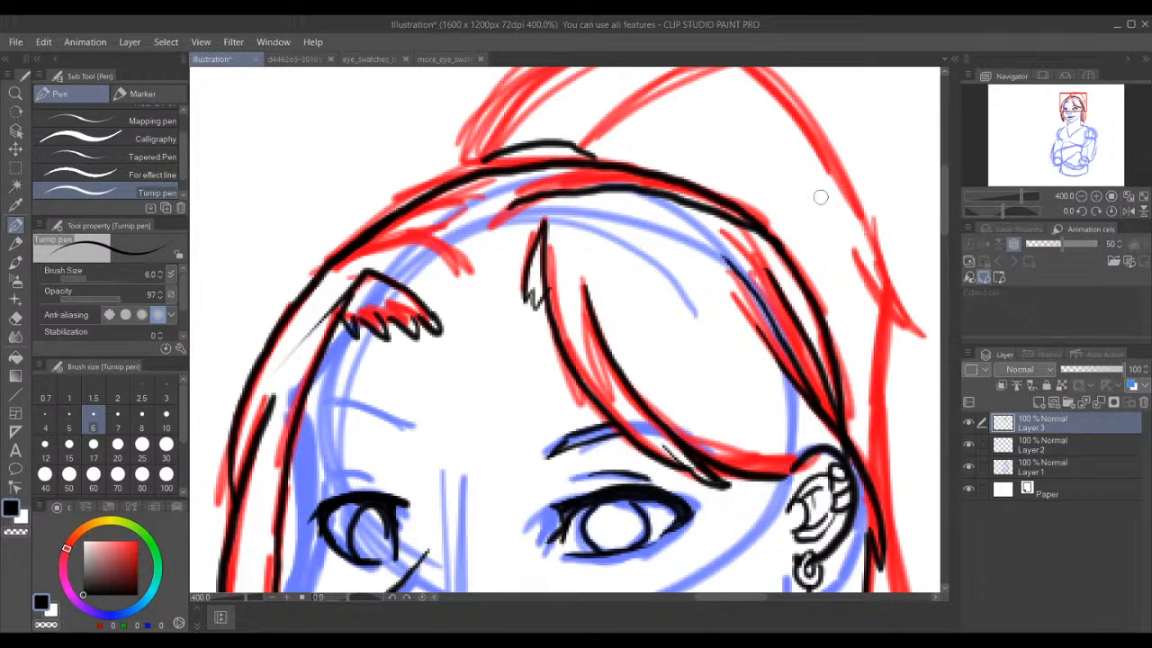
- Ink the ponytail's back edge from its peak down to an outward flick, with a second line closing the pointed tip
scroll(844, 249, "down", 2)
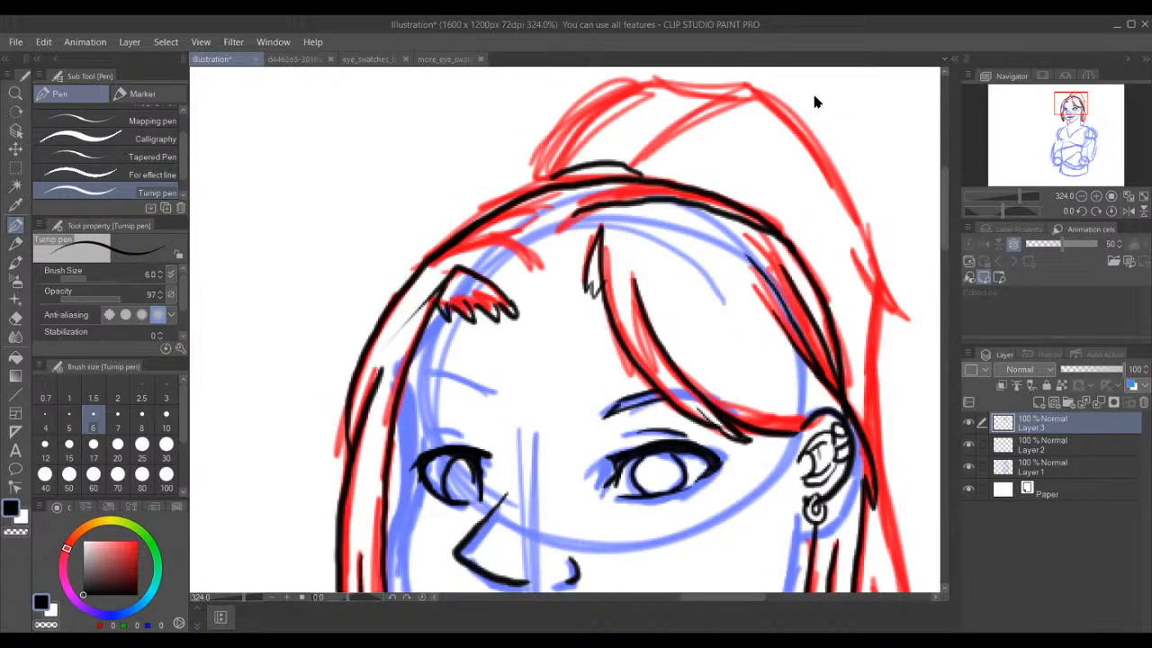
mouse_move(756, 96)
left_mouse_down()
mouse_move(820, 179)
mouse_move(849, 247)
left_mouse_up()
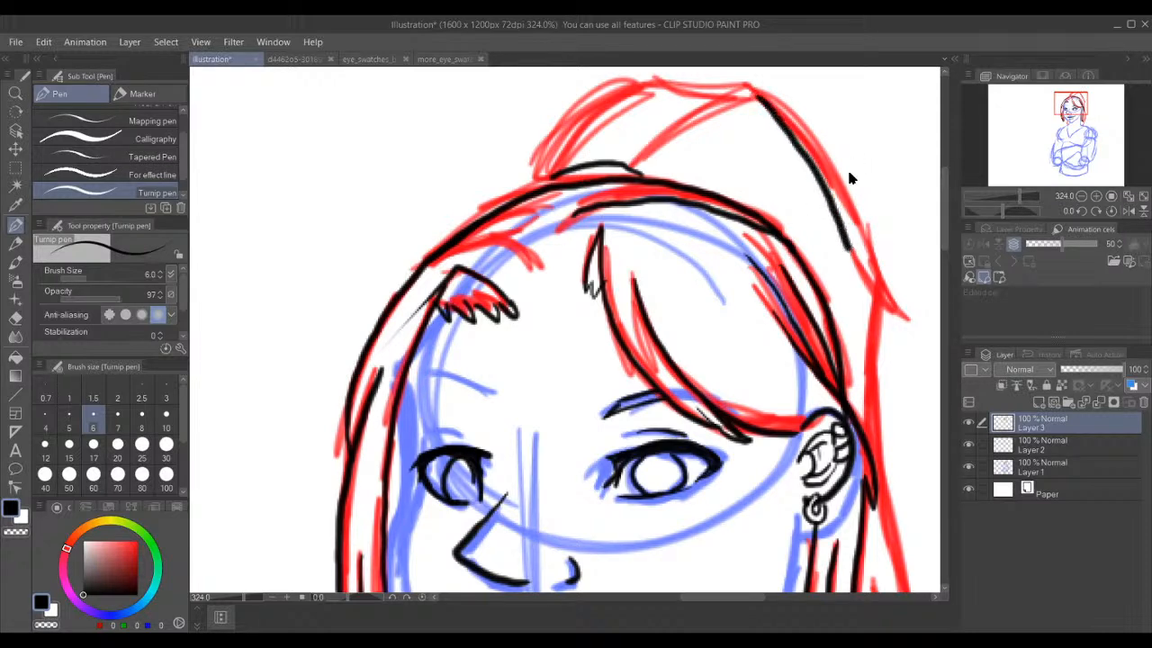
key("ctrl+z")
mouse_move(754, 101)
left_mouse_down()
mouse_move(822, 158)
mouse_move(909, 306)
left_mouse_up()
key("ctrl+z")
mouse_move(750, 92)
left_mouse_down()
mouse_move(780, 115)
mouse_move(875, 270)
mouse_move(929, 329)
left_mouse_up()
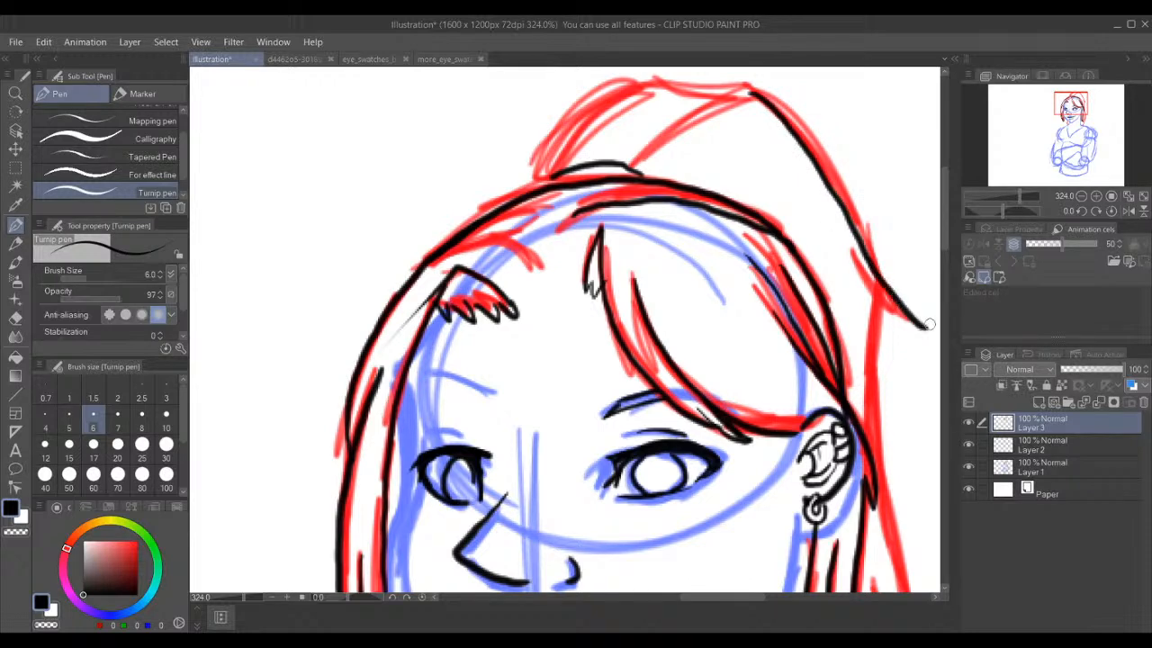
mouse_move(846, 261)
left_mouse_down()
mouse_move(866, 294)
mouse_move(921, 330)
left_mouse_up()
key("ctrl+z")
mouse_move(848, 250)
left_mouse_down()
mouse_move(882, 306)
mouse_move(932, 330)
left_mouse_up()
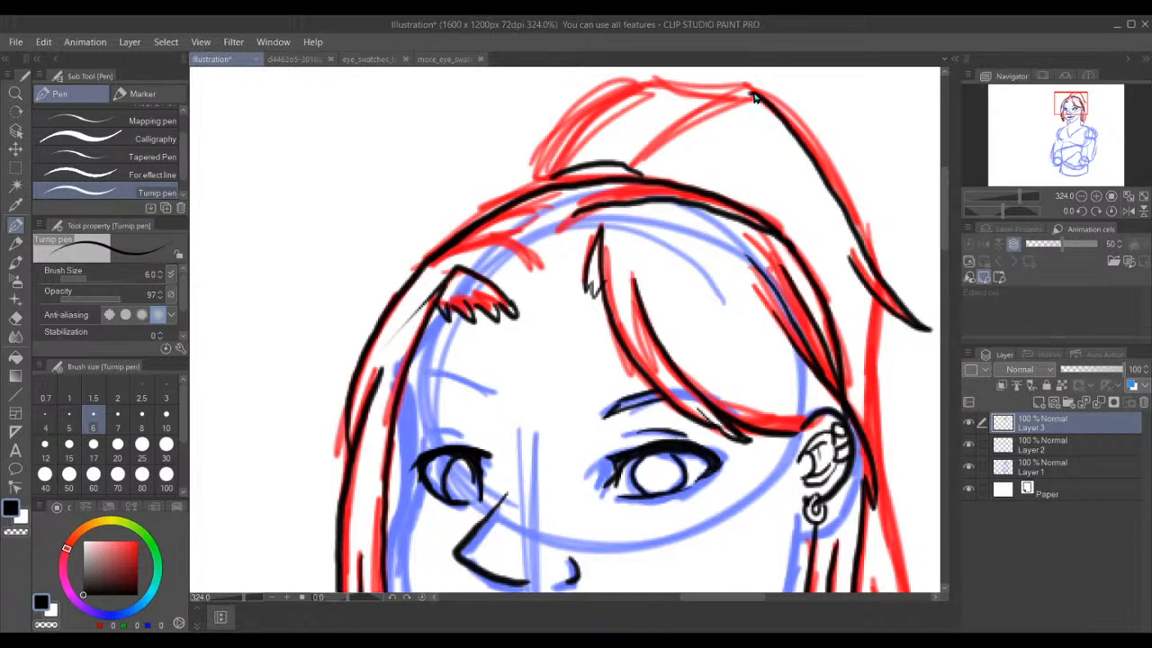
- Ink a strand inside the raised ponytail from its peak, then its top and front edge down to the crown
left_click_drag(750, 91, 640, 140)
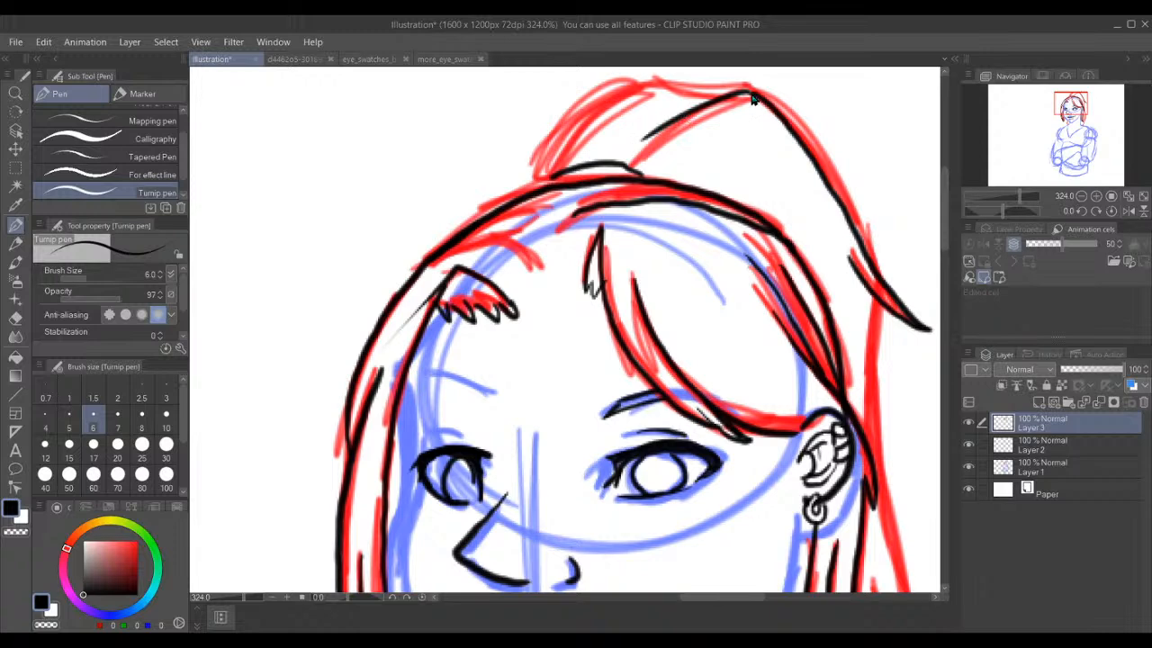
mouse_move(748, 91)
left_mouse_down()
mouse_move(689, 88)
mouse_move(617, 104)
mouse_move(644, 91)
mouse_move(618, 91)
mouse_move(581, 104)
mouse_move(545, 133)
mouse_move(528, 184)
left_mouse_up()
key("ctrl+z")
mouse_move(654, 90)
left_mouse_down()
mouse_move(583, 112)
mouse_move(544, 155)
mouse_move(537, 183)
left_mouse_up()
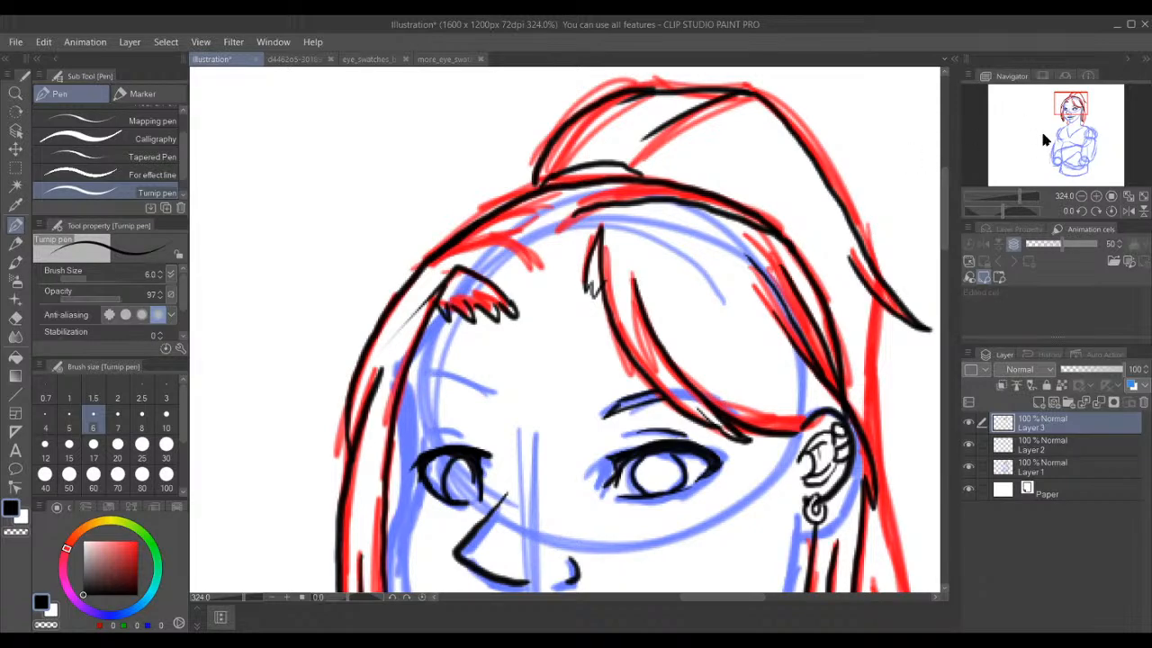
- Ink the outer edge of the hanging ponytail from below the flick, past the ear and inward near its lower end
left_click_drag(1077, 104, 1085, 112)
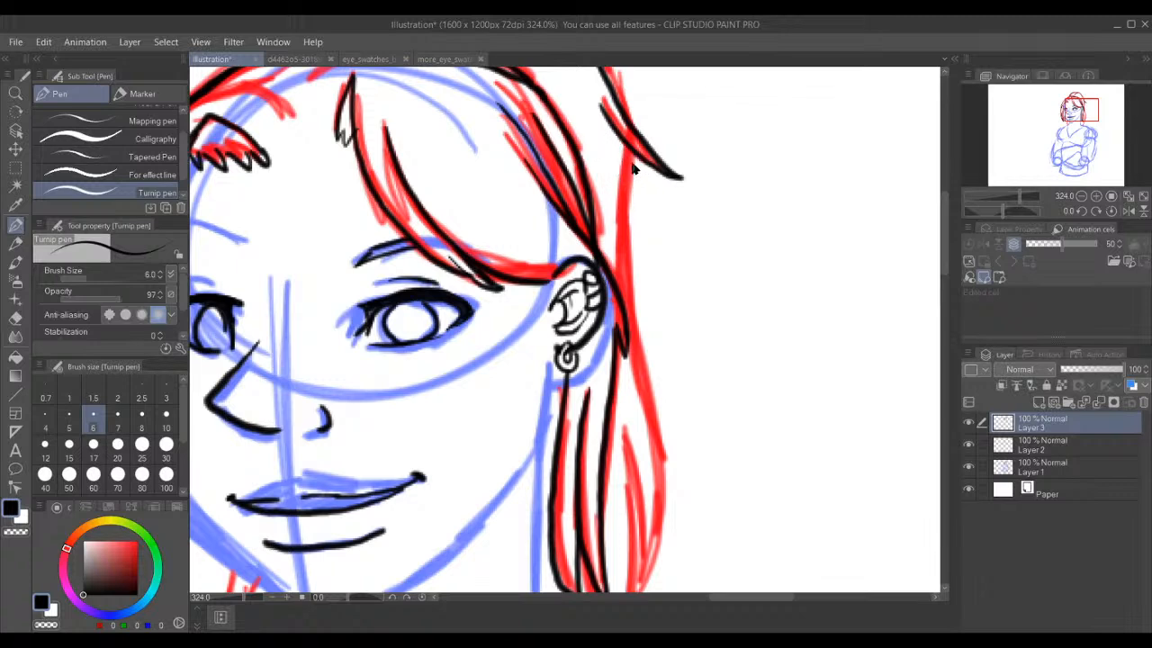
mouse_move(631, 160)
left_mouse_down()
mouse_move(632, 247)
mouse_move(669, 420)
left_mouse_up()
key("ctrl+z")
mouse_move(620, 136)
left_mouse_down()
mouse_move(666, 483)
mouse_move(666, 580)
left_mouse_up()
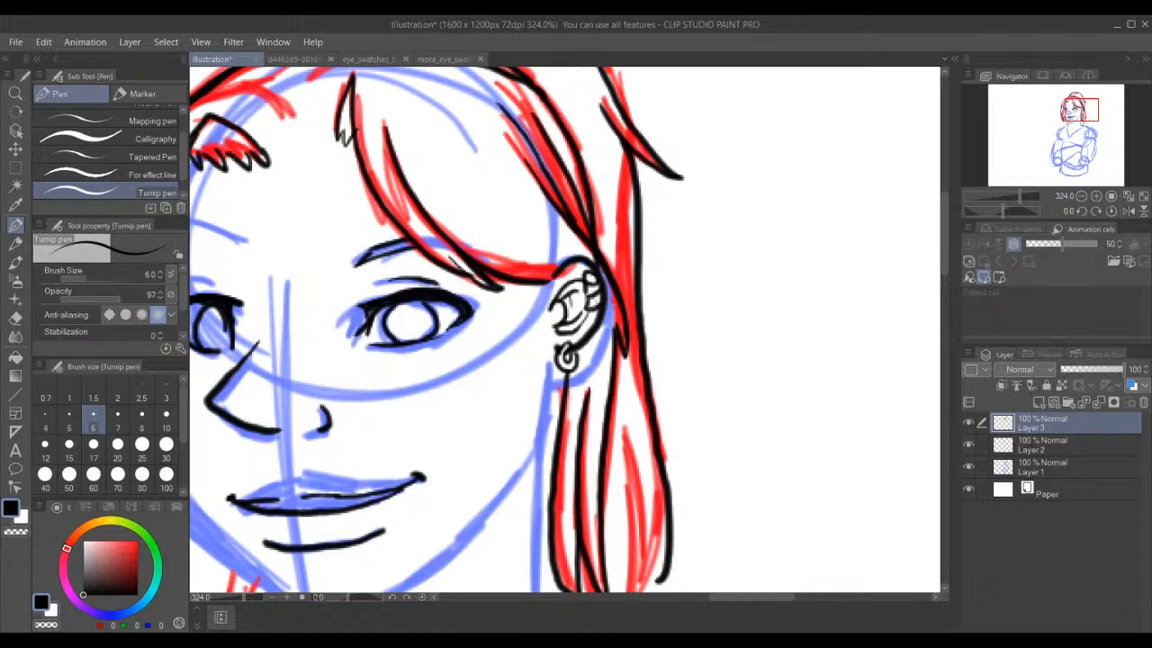
key("ctrl+z")
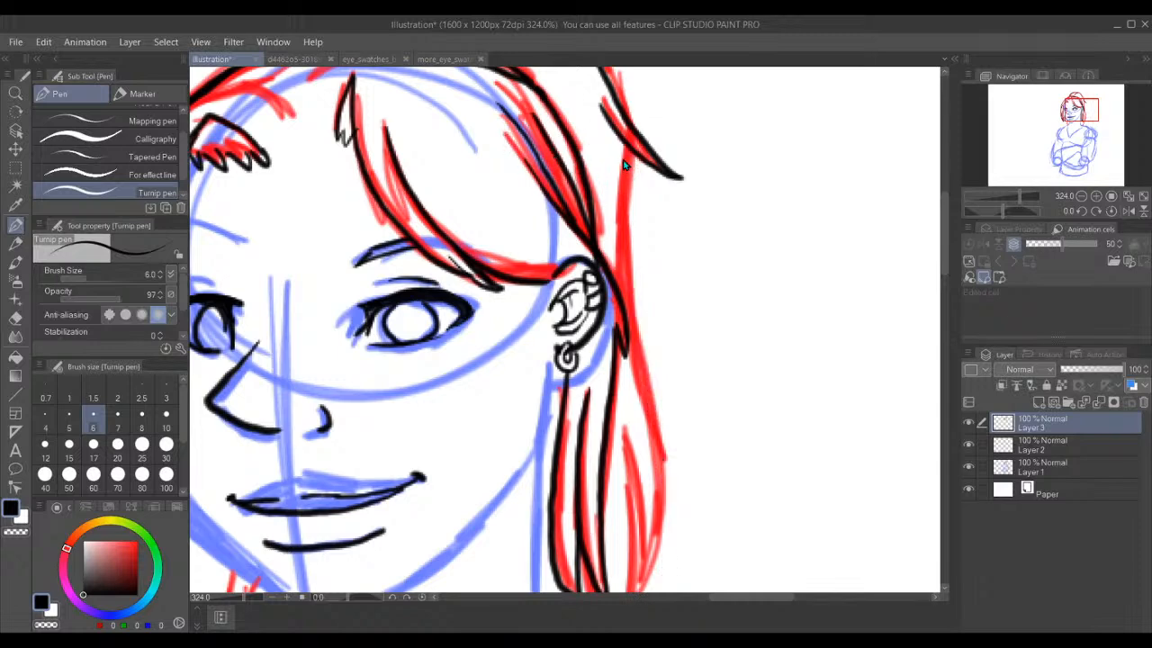
mouse_move(621, 142)
left_mouse_down()
mouse_move(661, 492)
mouse_move(655, 550)
mouse_move(606, 584)
left_mouse_up()
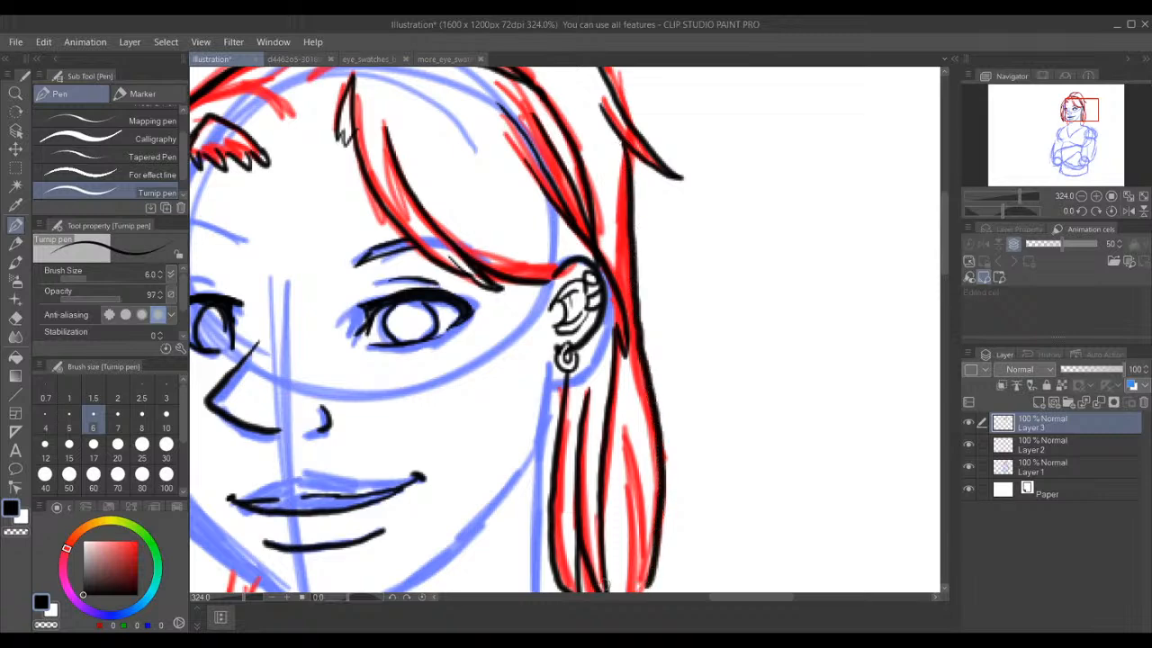
- Ink an inner strand to close the ponytail's outer tip, then the long curved edge down to the shoulder
left_click_drag(1085, 106, 1083, 113)
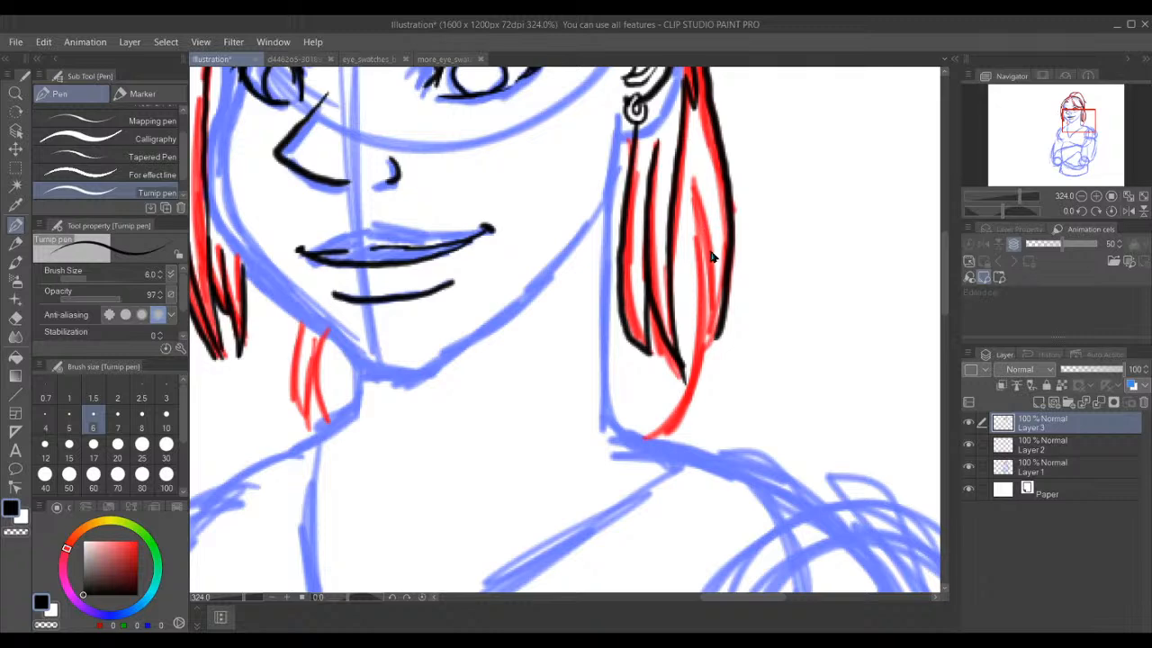
left_click_drag(701, 209, 720, 314)
key("ctrl+z")
left_click_drag(700, 227, 719, 335)
left_click_drag(701, 233, 691, 387)
key("ctrl+z")
mouse_move(703, 223)
left_mouse_down()
mouse_move(703, 365)
mouse_move(666, 441)
left_mouse_up()
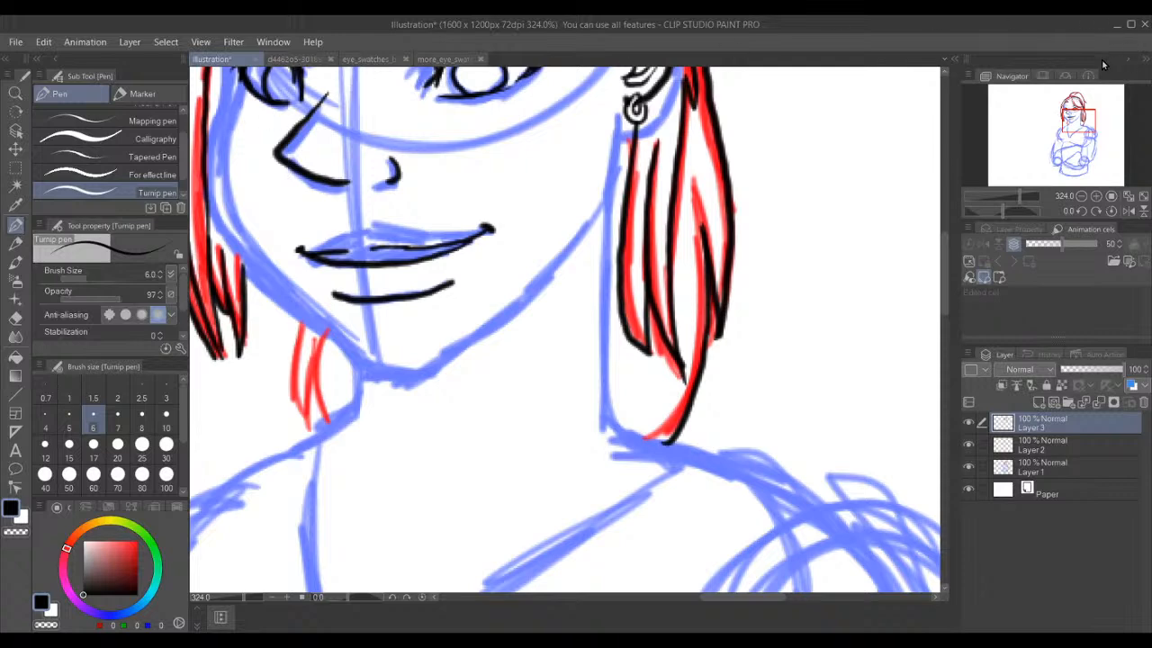
- Ink the near-side jawline from below the ear down to and around the chin
left_click_drag(1079, 117, 1064, 118)
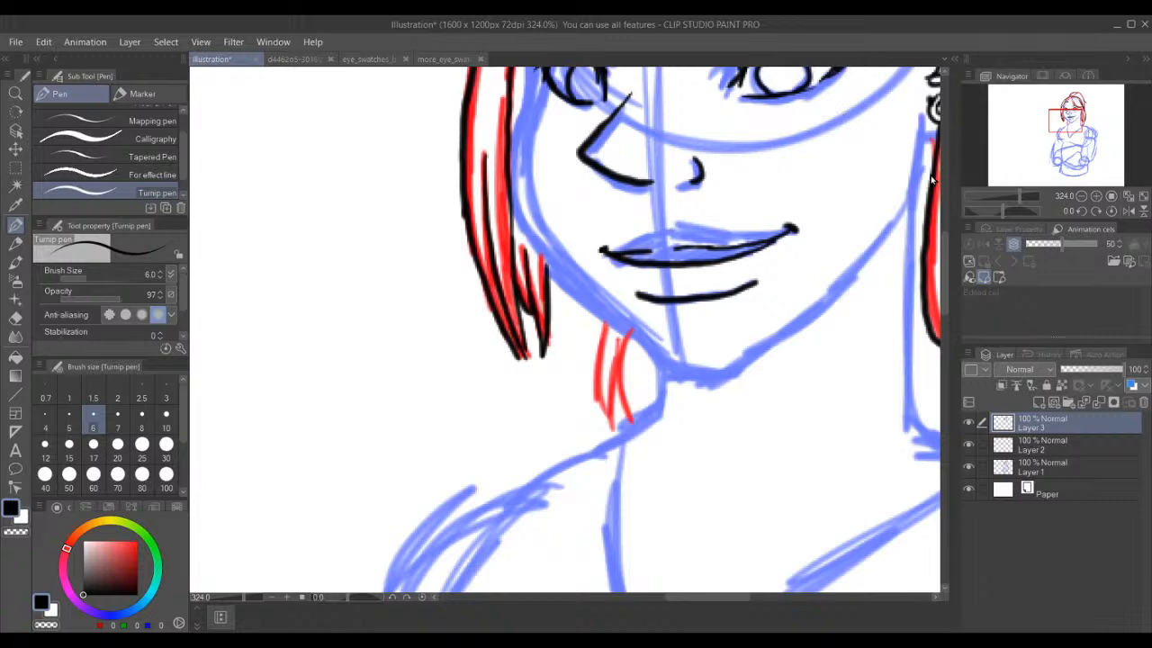
mouse_move(932, 164)
left_mouse_down()
mouse_move(810, 331)
mouse_move(760, 364)
left_mouse_up()
key("ctrl+z")
mouse_move(920, 106)
left_mouse_down()
mouse_move(903, 214)
mouse_move(796, 335)
left_mouse_up()
key("ctrl+z")
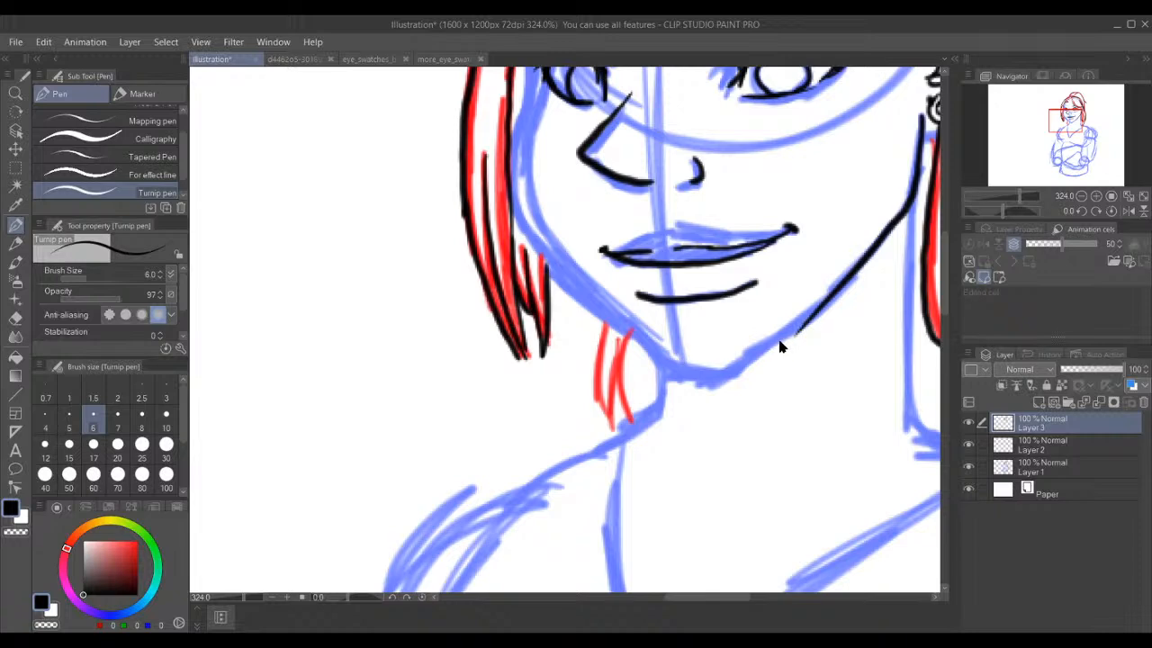
mouse_move(781, 338)
left_mouse_down()
mouse_move(717, 383)
mouse_move(662, 371)
left_mouse_up()
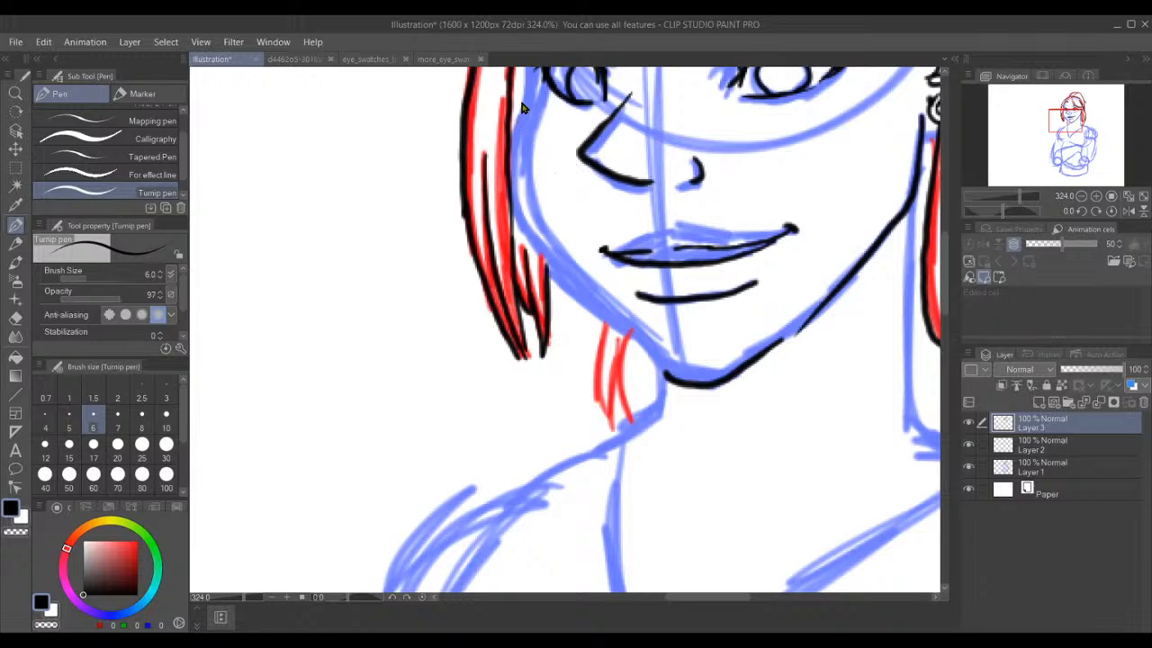
- Ink the far side of the face from the hairline at the temple down the cheek to the chin
left_click_drag(522, 96, 515, 191)
key("ctrl+z")
mouse_move(518, 97)
left_mouse_down()
mouse_move(511, 165)
mouse_move(545, 236)
left_mouse_up()
key("ctrl+z")
mouse_move(513, 126)
left_mouse_down()
mouse_move(531, 230)
mouse_move(645, 351)
left_mouse_up()
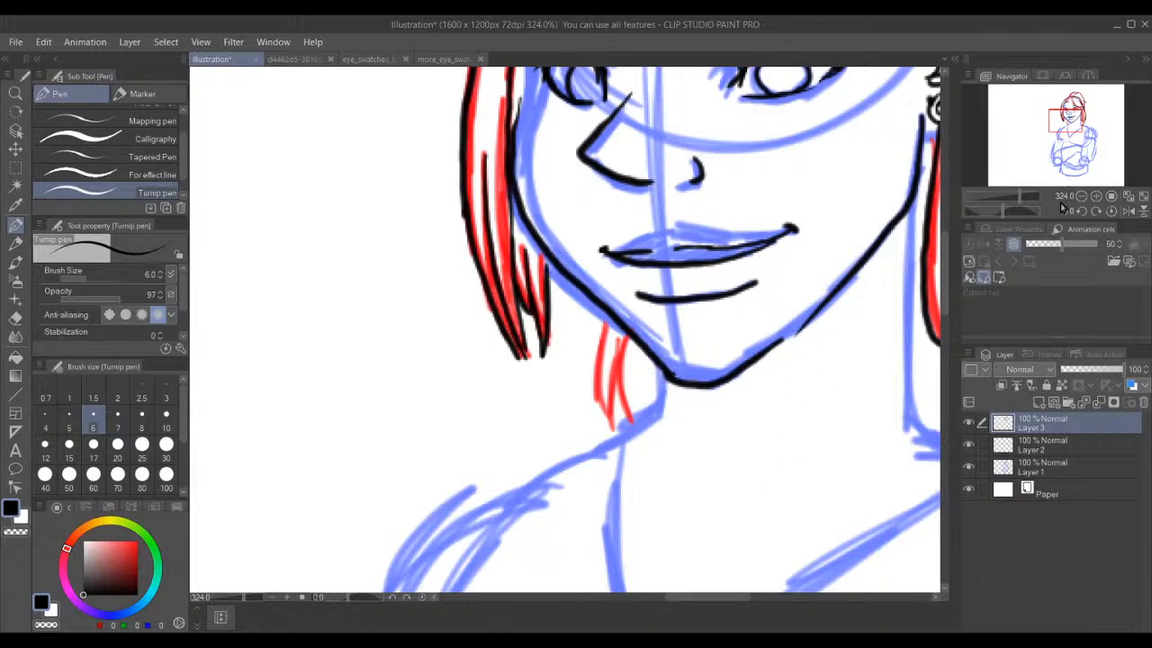
left_click_drag(1070, 113, 1068, 108)
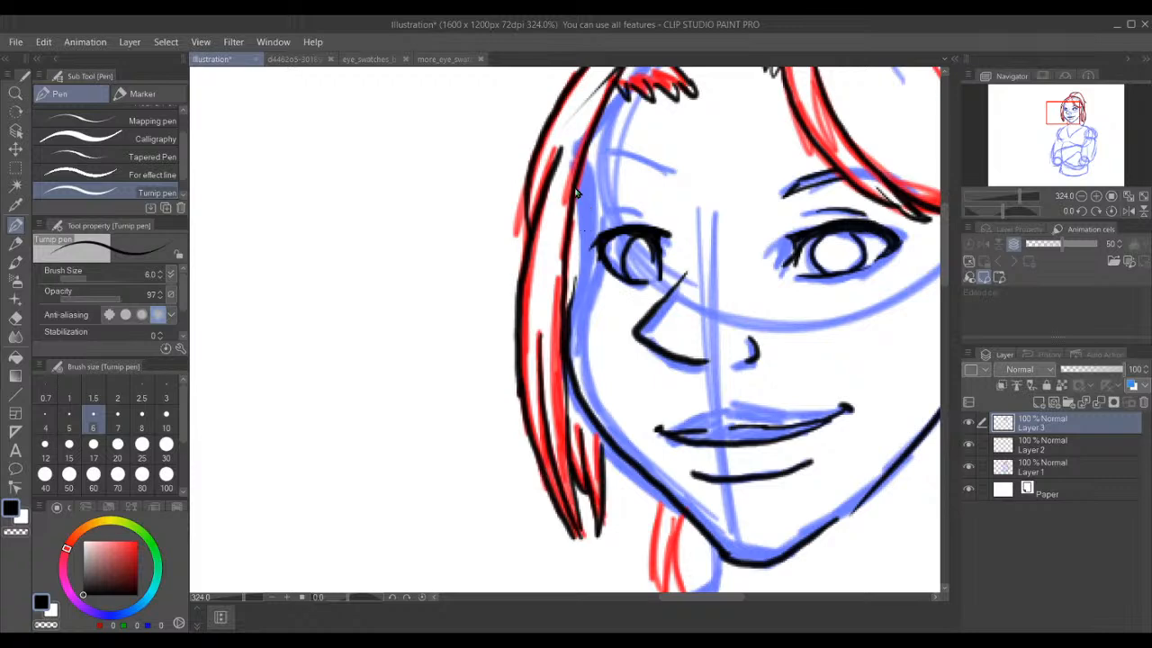
mouse_move(576, 187)
left_mouse_down()
mouse_move(575, 299)
mouse_move(576, 338)
left_mouse_up()
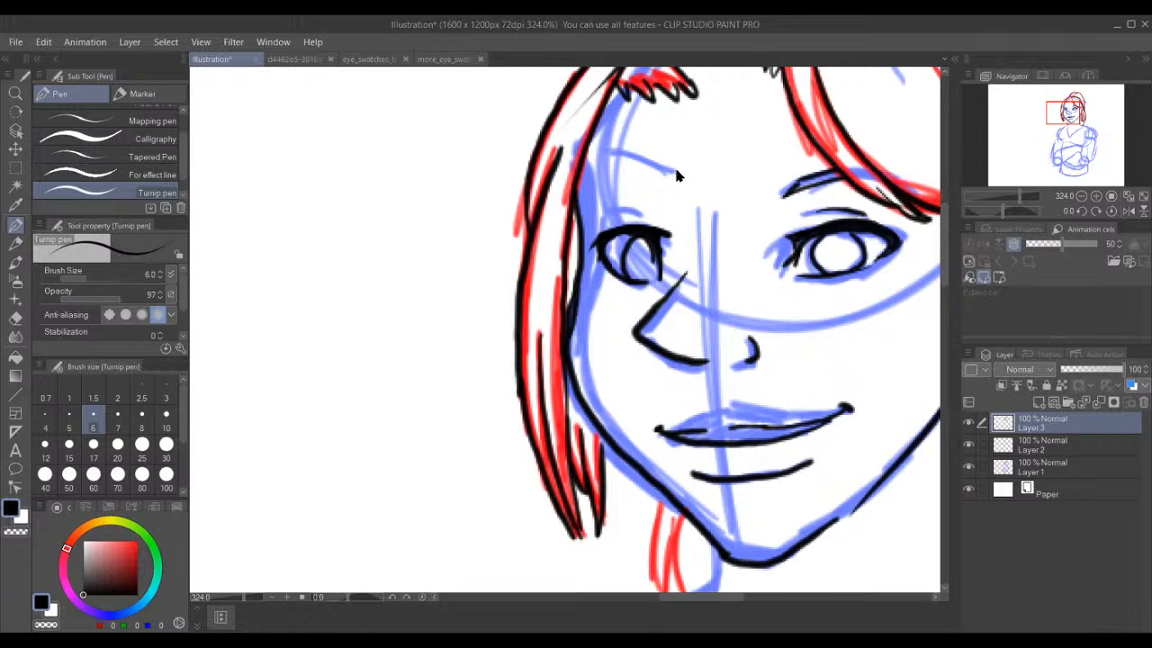
- Ink the arched far eyebrow with two curved strokes and add the eyelid crease above the far eye
mouse_move(676, 174)
left_mouse_down()
mouse_move(636, 154)
mouse_move(579, 173)
left_mouse_up()
mouse_move(671, 169)
left_mouse_down()
mouse_move(618, 141)
mouse_move(563, 177)
left_mouse_up()
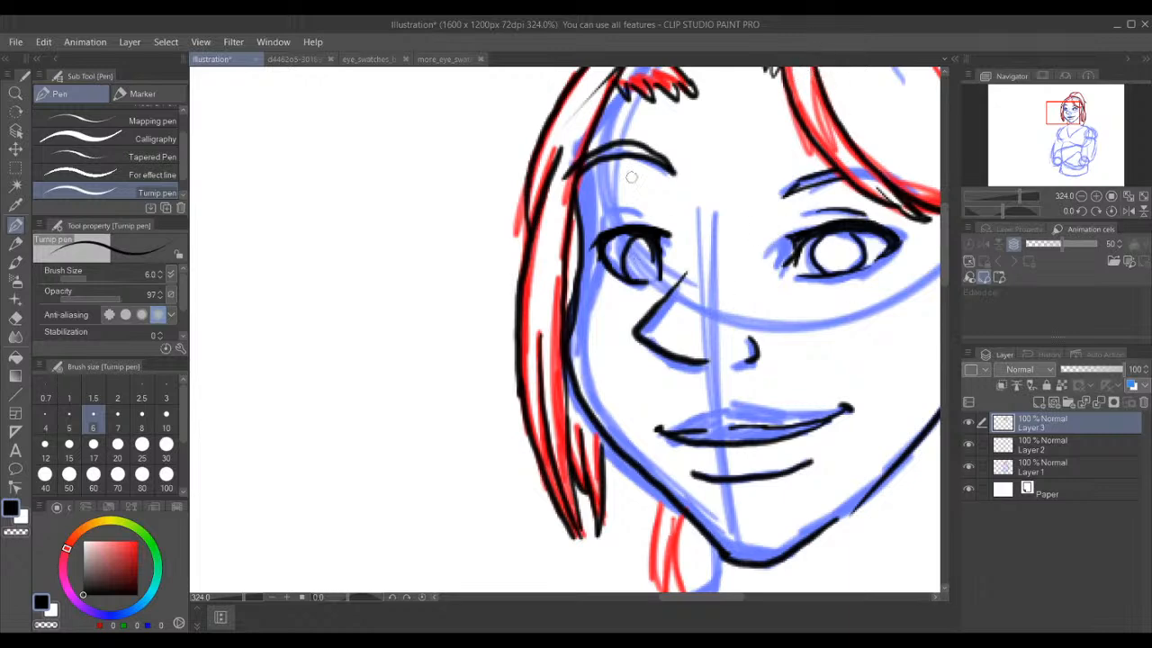
left_click_drag(643, 212, 608, 214)
- Ink the small forked lock of hair hanging below the far side of the jaw
left_click(992, 139)
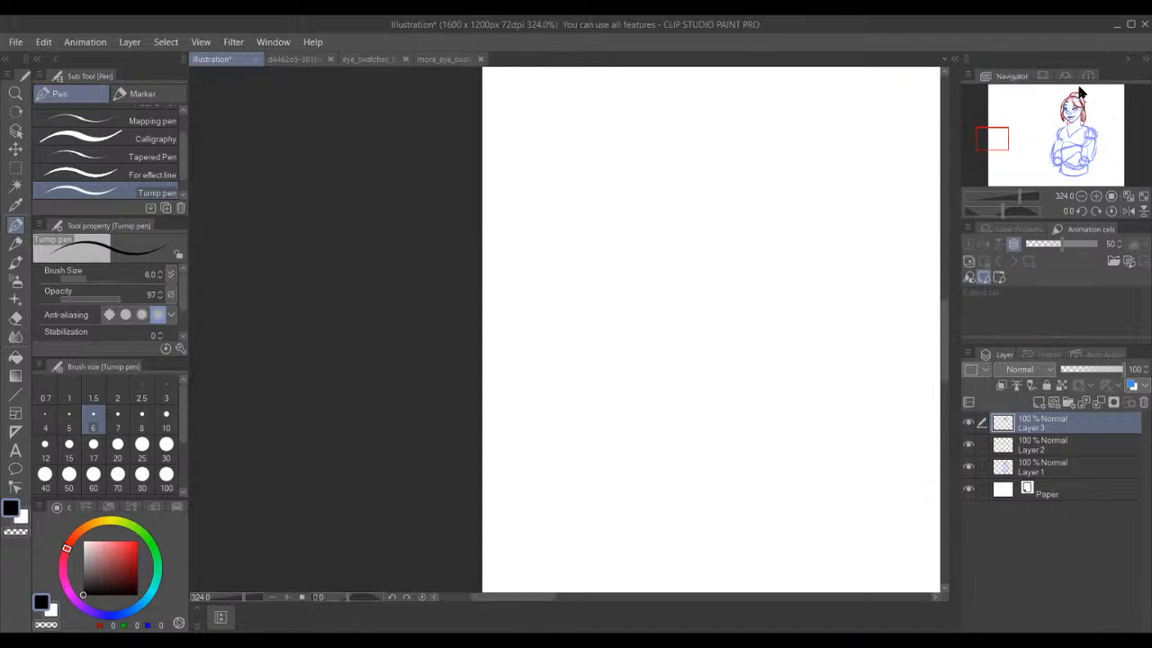
left_click(1072, 128)
left_click_drag(1073, 126, 1071, 126)
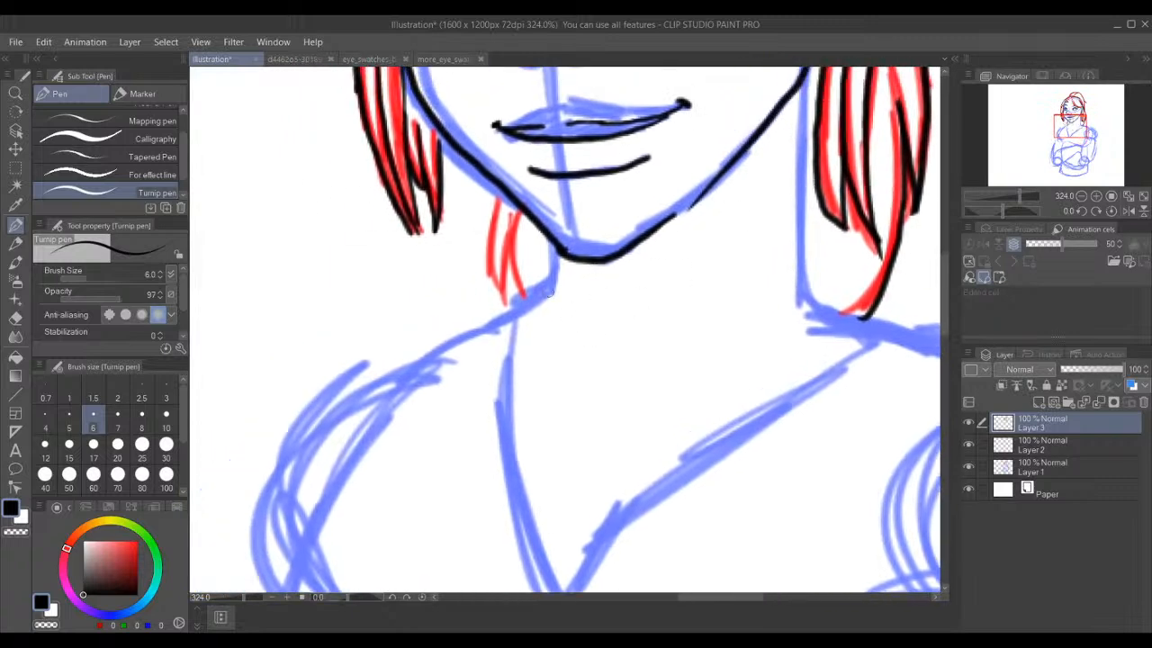
scroll(547, 289, "up", 4)
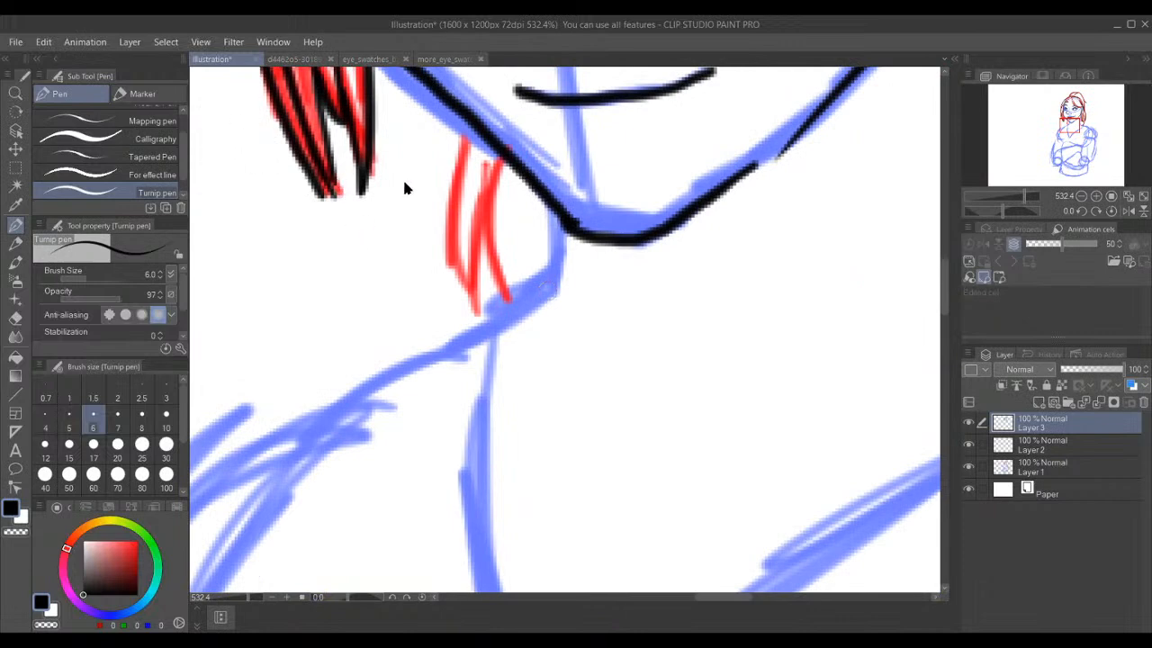
mouse_move(472, 118)
left_mouse_down()
mouse_move(444, 211)
mouse_move(455, 281)
mouse_move(477, 311)
left_mouse_up()
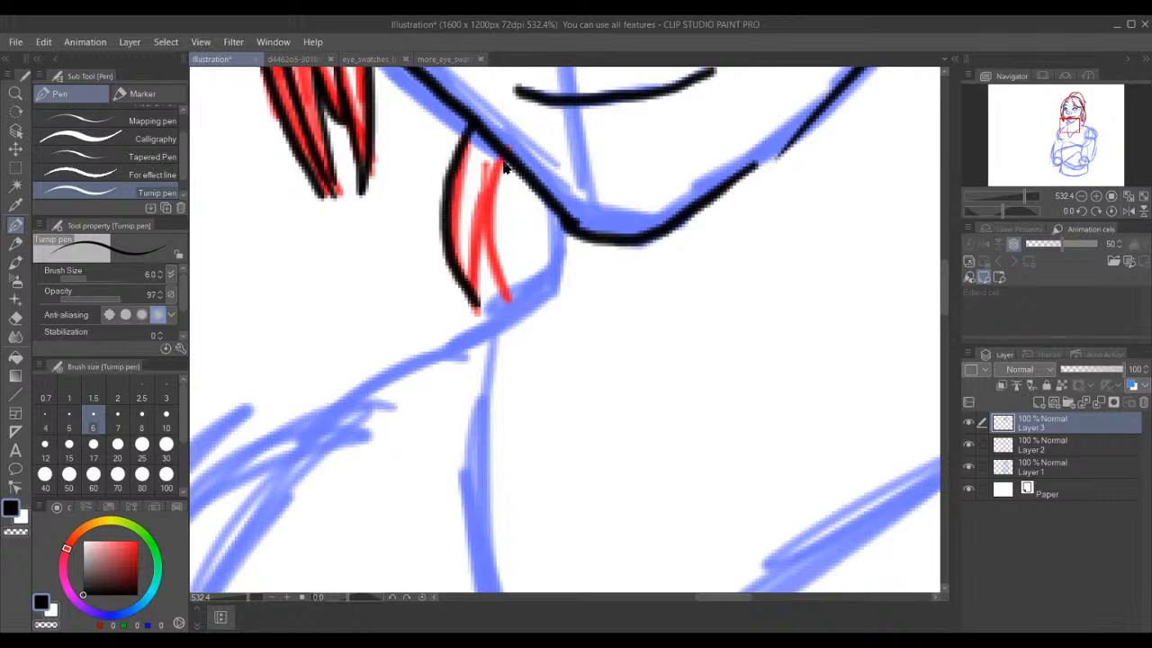
mouse_move(504, 158)
left_mouse_down()
mouse_move(470, 268)
mouse_move(476, 298)
left_mouse_up()
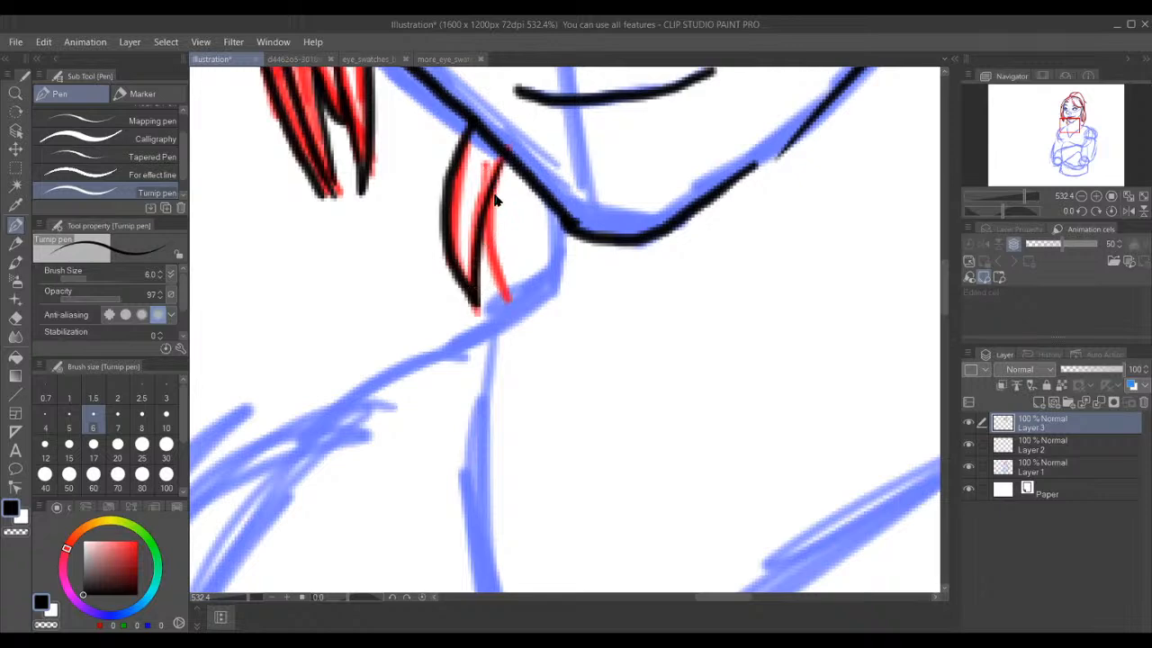
mouse_move(494, 171)
left_mouse_down()
mouse_move(484, 238)
mouse_move(500, 301)
left_mouse_up()
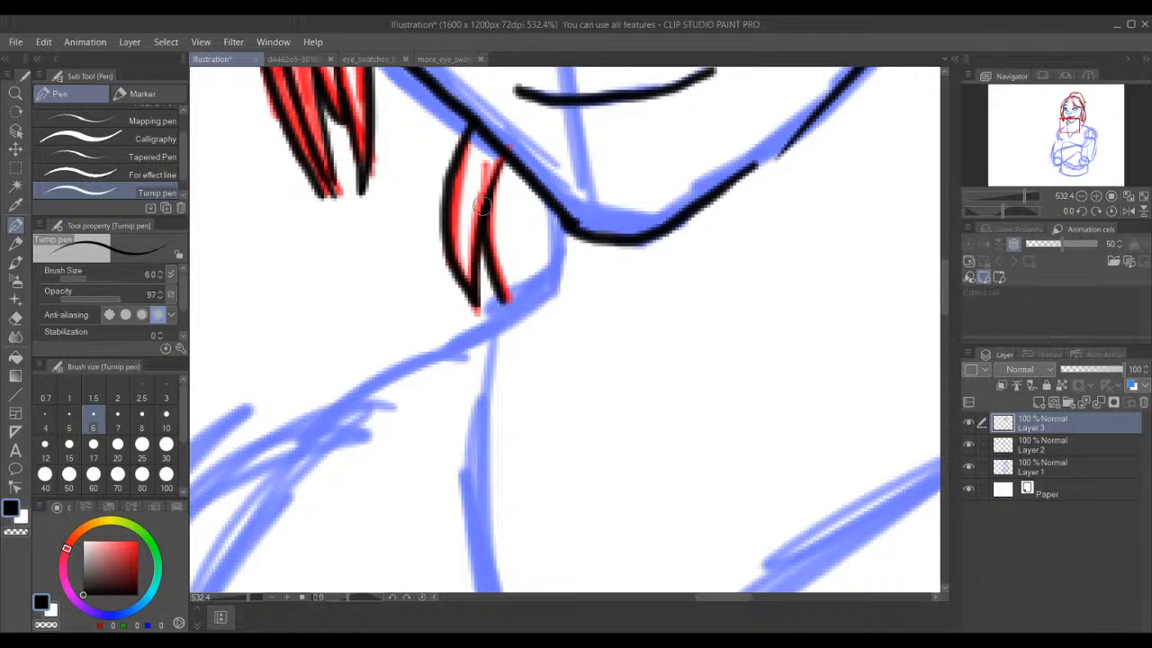
- Ink the shadow line under the jaw and both sides of the neck down to the shoulders
scroll(493, 284, "down", 2)
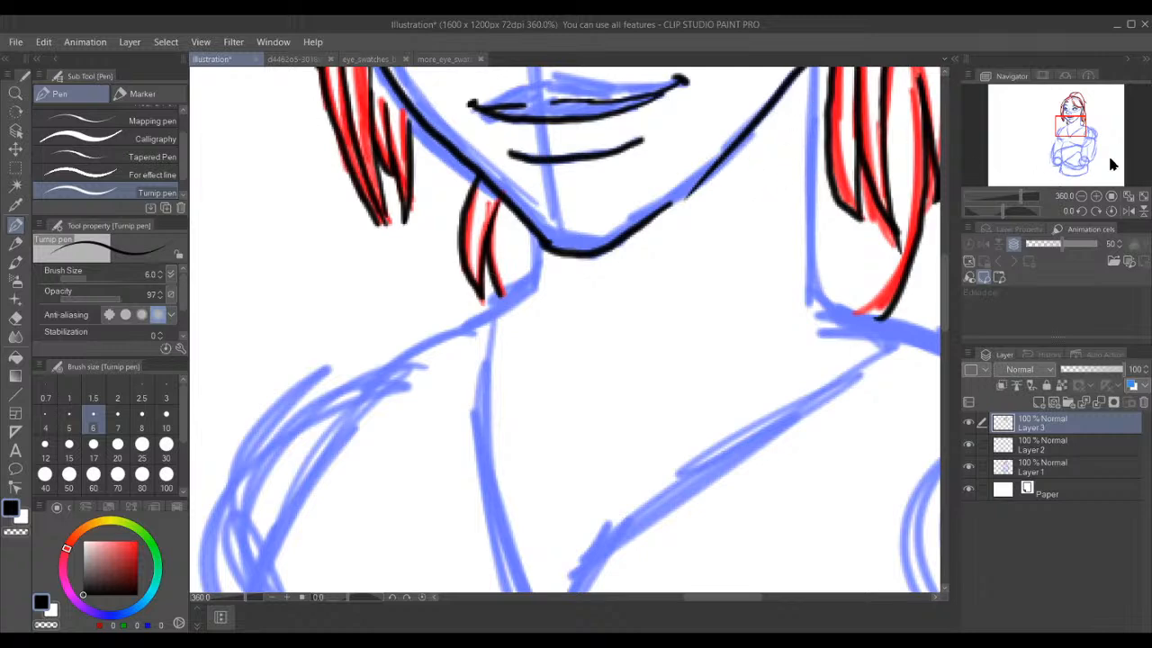
left_click_drag(1077, 119, 1080, 116)
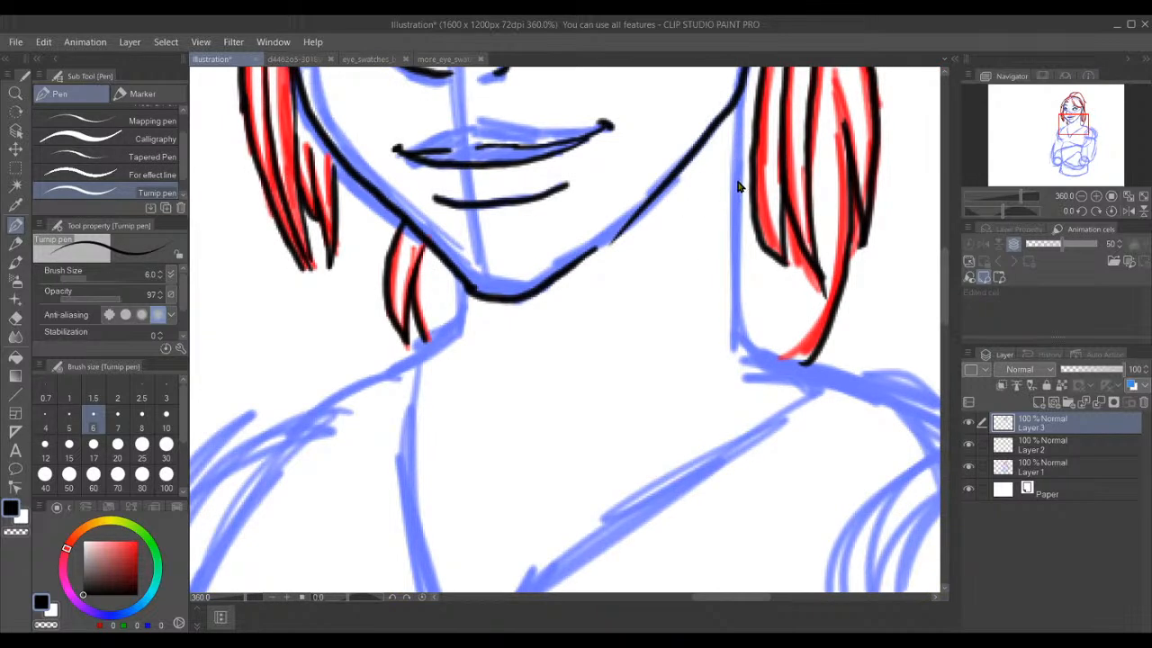
left_click_drag(740, 181, 637, 218)
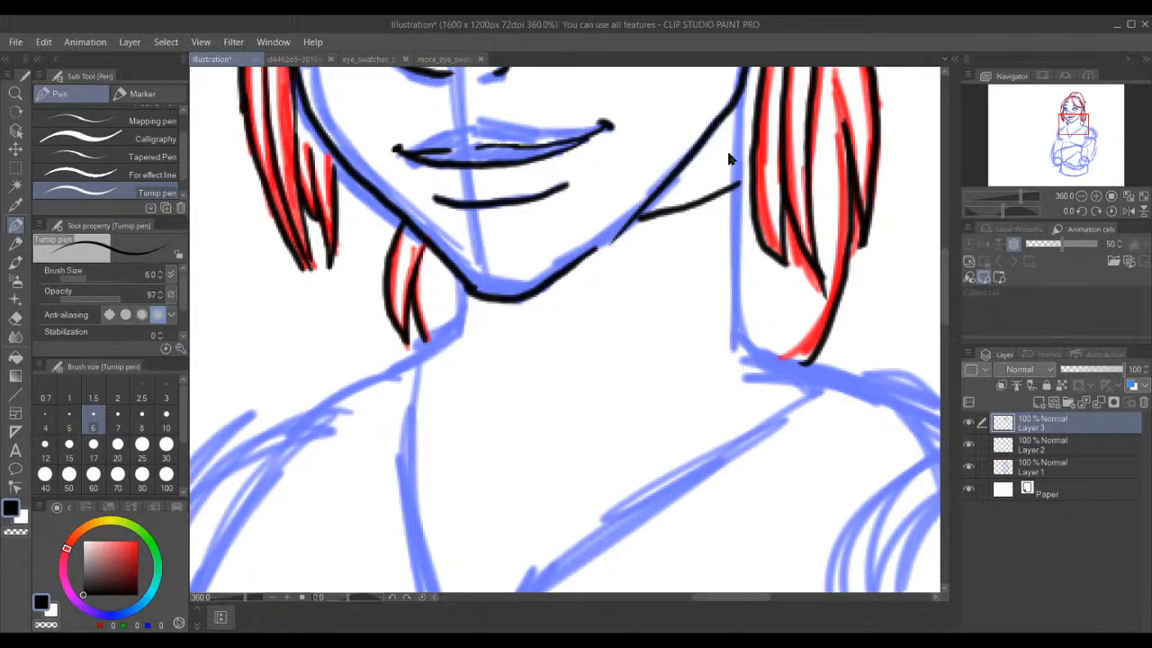
left_click_drag(734, 97, 732, 167)
left_click_drag(736, 104, 733, 189)
mouse_move(736, 181)
left_mouse_down()
mouse_move(732, 301)
mouse_move(747, 351)
mouse_move(759, 353)
left_mouse_up()
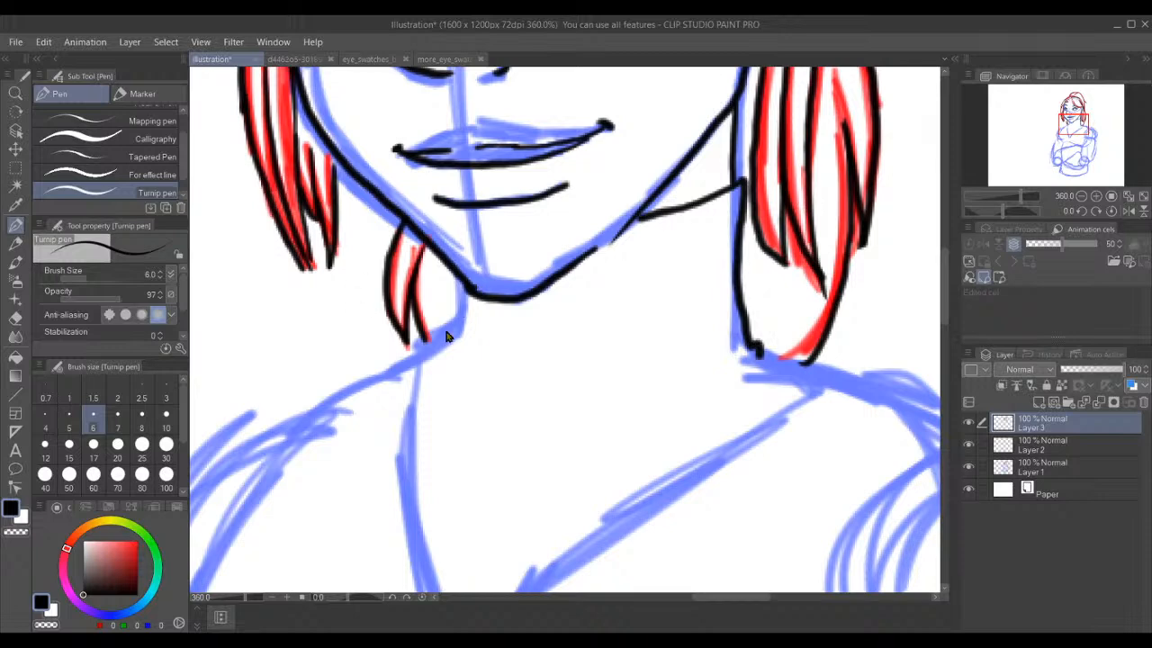
left_click_drag(462, 288, 443, 326)
mouse_move(1074, 121)
left_mouse_down()
mouse_move(1079, 146)
mouse_move(1078, 130)
left_mouse_up()
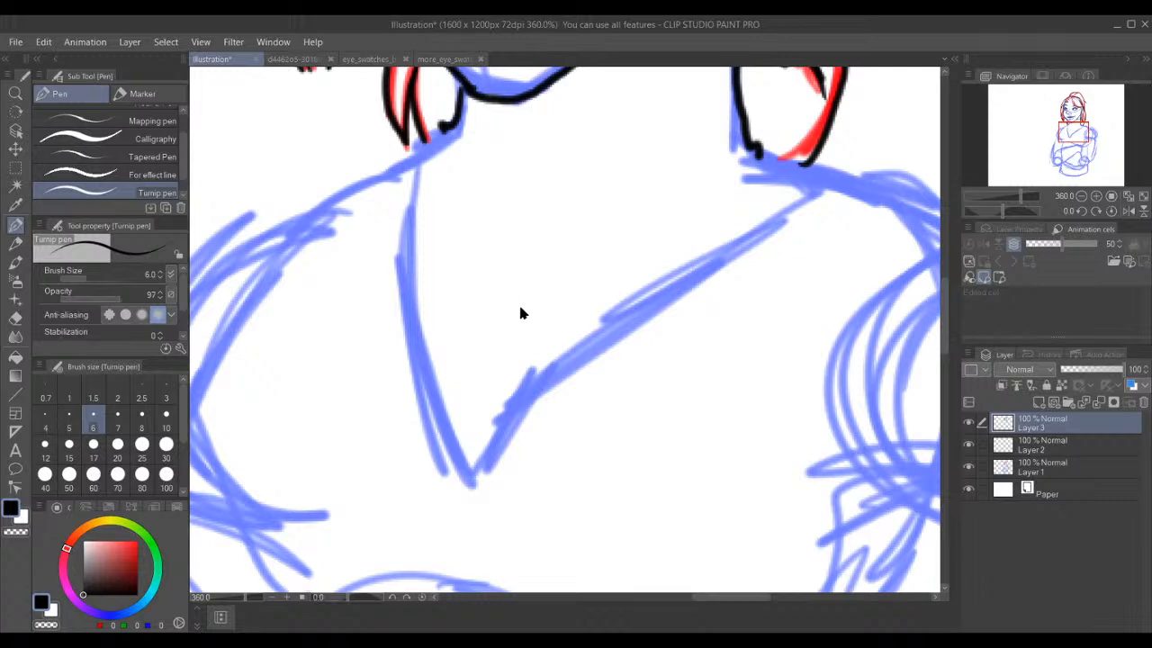
mouse_move(531, 290)
left_mouse_down()
mouse_move(509, 351)
mouse_move(529, 294)
left_mouse_up()
mouse_move(508, 351)
left_mouse_down()
mouse_move(560, 360)
mouse_move(553, 406)
mouse_move(556, 352)
mouse_move(508, 348)
left_mouse_up()
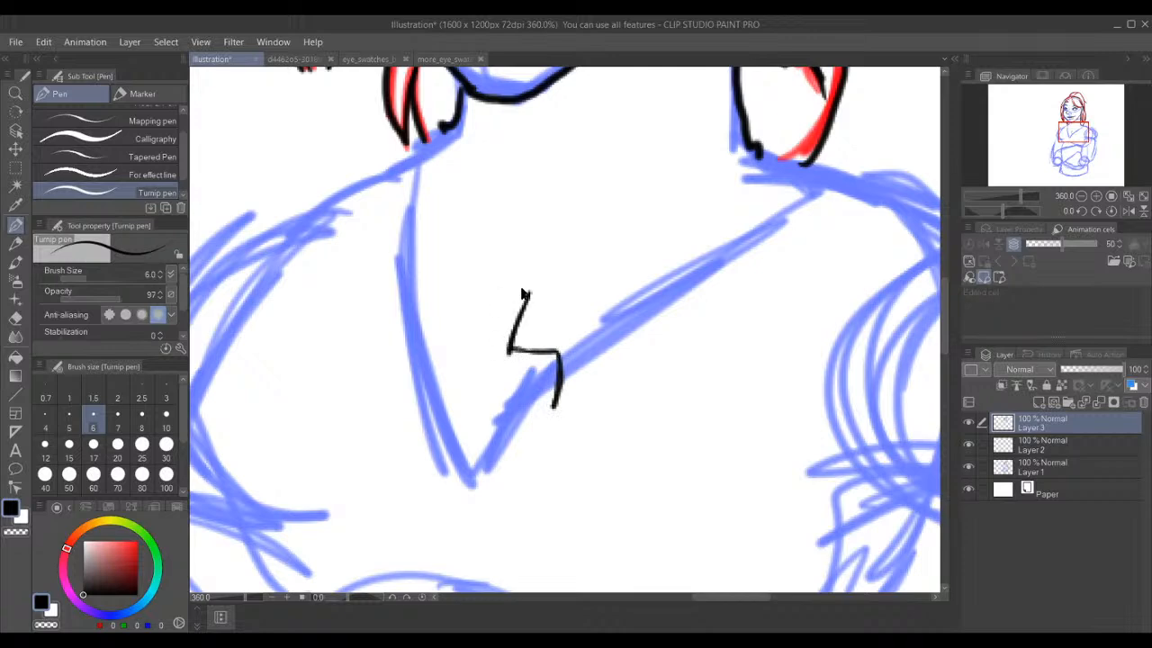
mouse_move(526, 289)
left_mouse_down()
mouse_move(496, 287)
mouse_move(480, 352)
mouse_move(450, 351)
mouse_move(434, 394)
left_mouse_up()
key("ctrl+z")
mouse_move(449, 353)
left_mouse_down()
mouse_move(432, 403)
mouse_move(445, 406)
left_mouse_up()
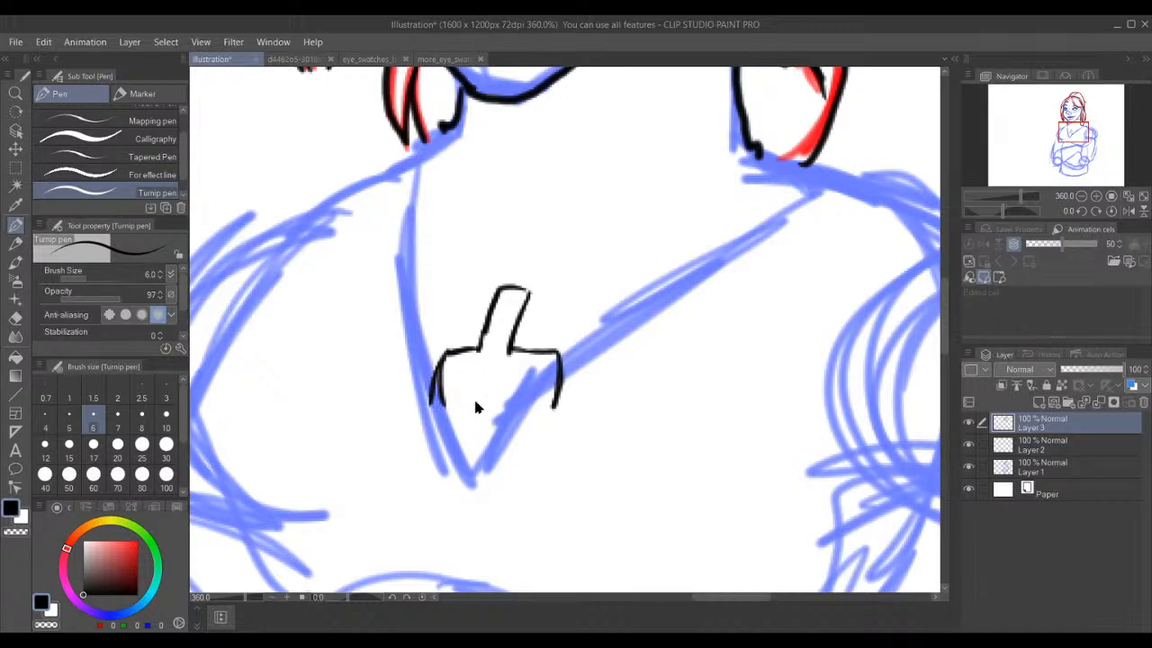
left_click_drag(446, 354, 428, 410)
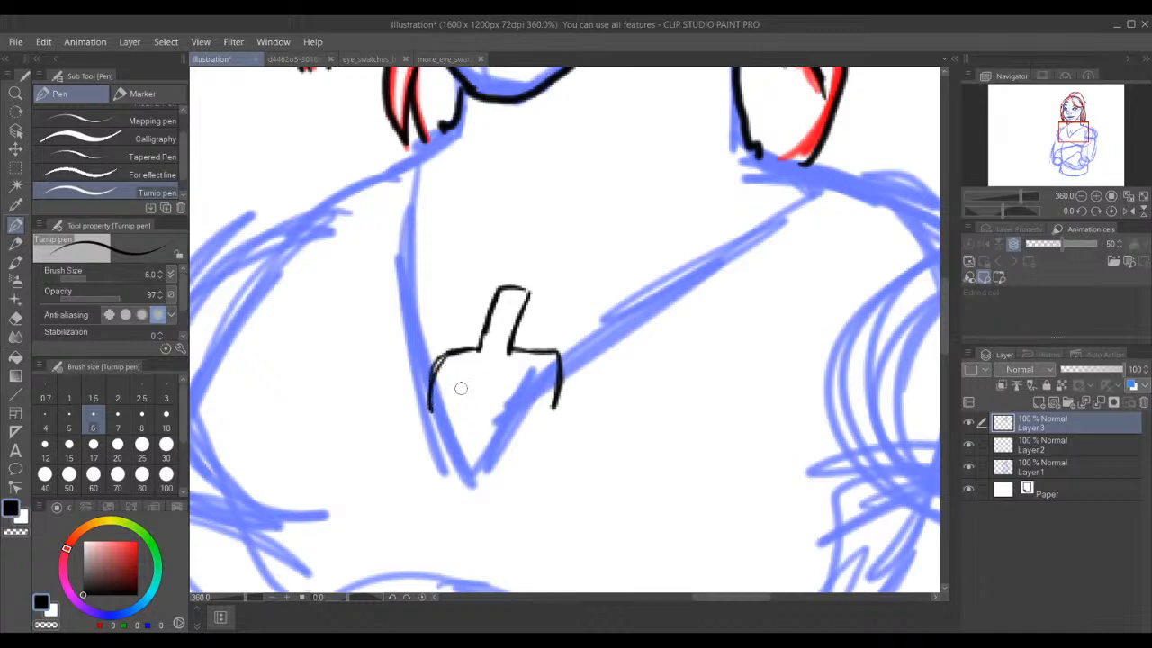
left_click_drag(551, 409, 424, 409)
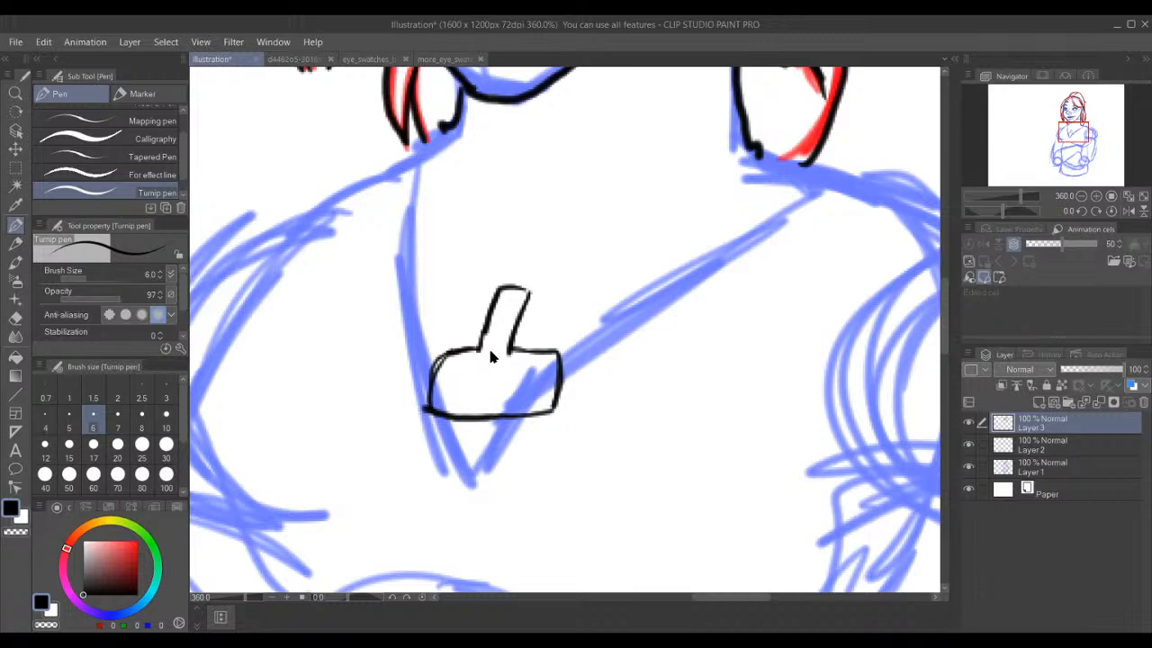
mouse_move(475, 352)
left_mouse_down()
mouse_move(494, 361)
mouse_move(514, 346)
mouse_move(544, 363)
mouse_move(537, 400)
left_mouse_up()
key("ctrl+z")
key("ctrl+z")
key("ctrl+z")
key("ctrl+z")
key("ctrl+z")
key("ctrl+z")
key("ctrl+z")
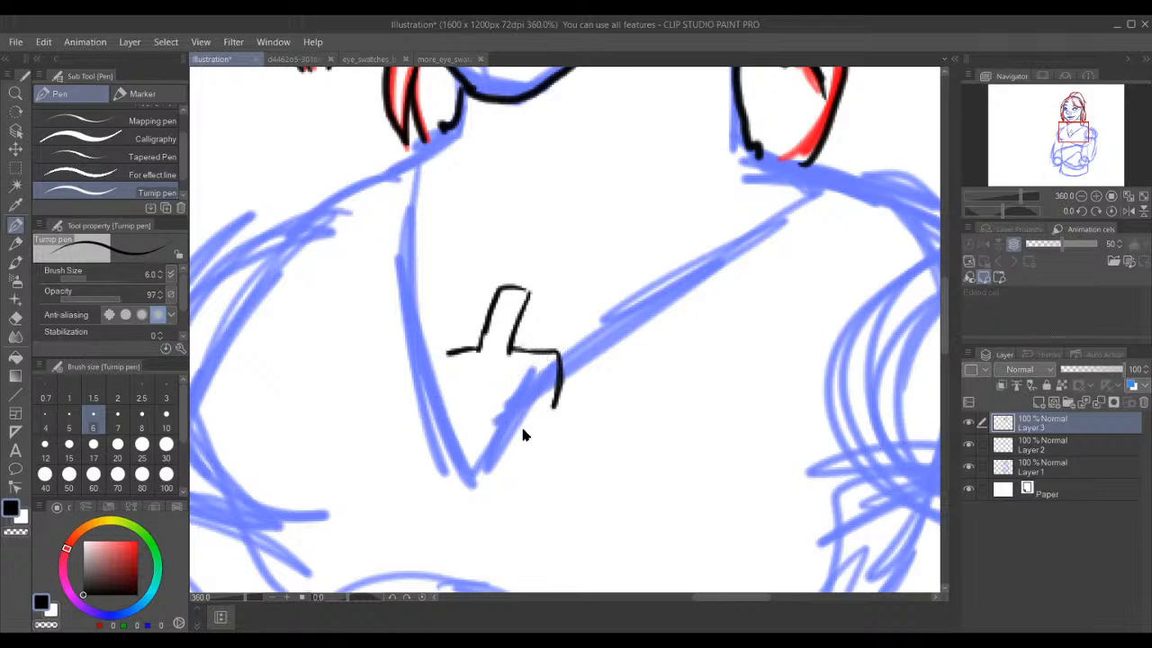
key("ctrl+z")
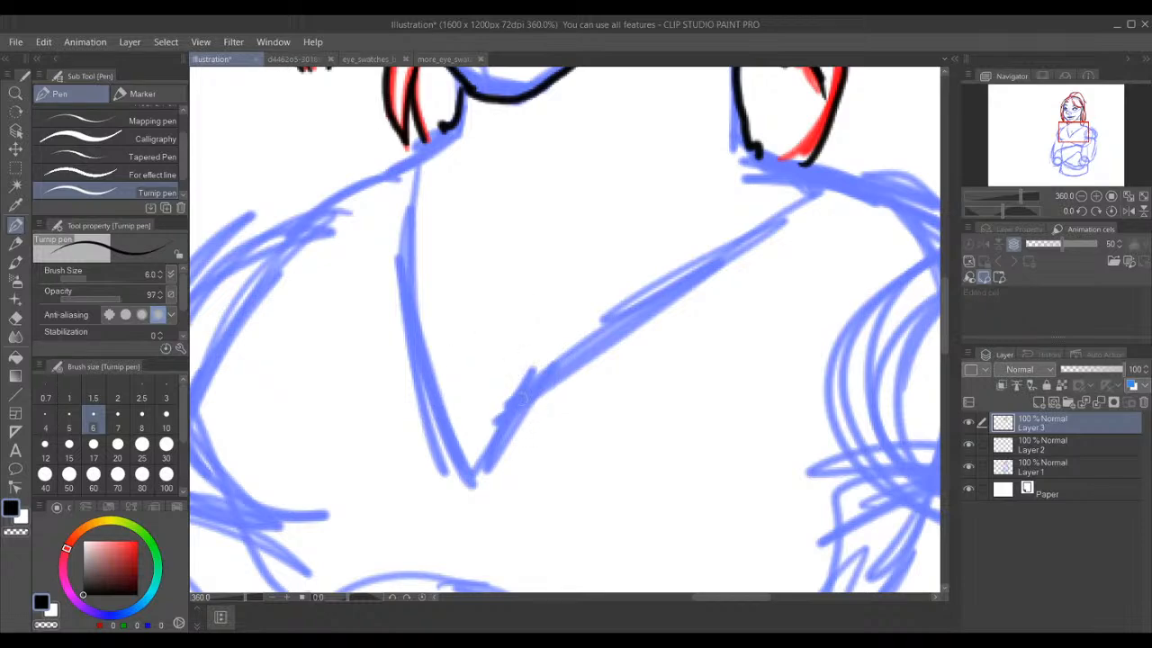
- Ink the narrow upright top of a pendant inside the V-neckline, with short highlight marks near its upper end
scroll(522, 399, "up", 4)
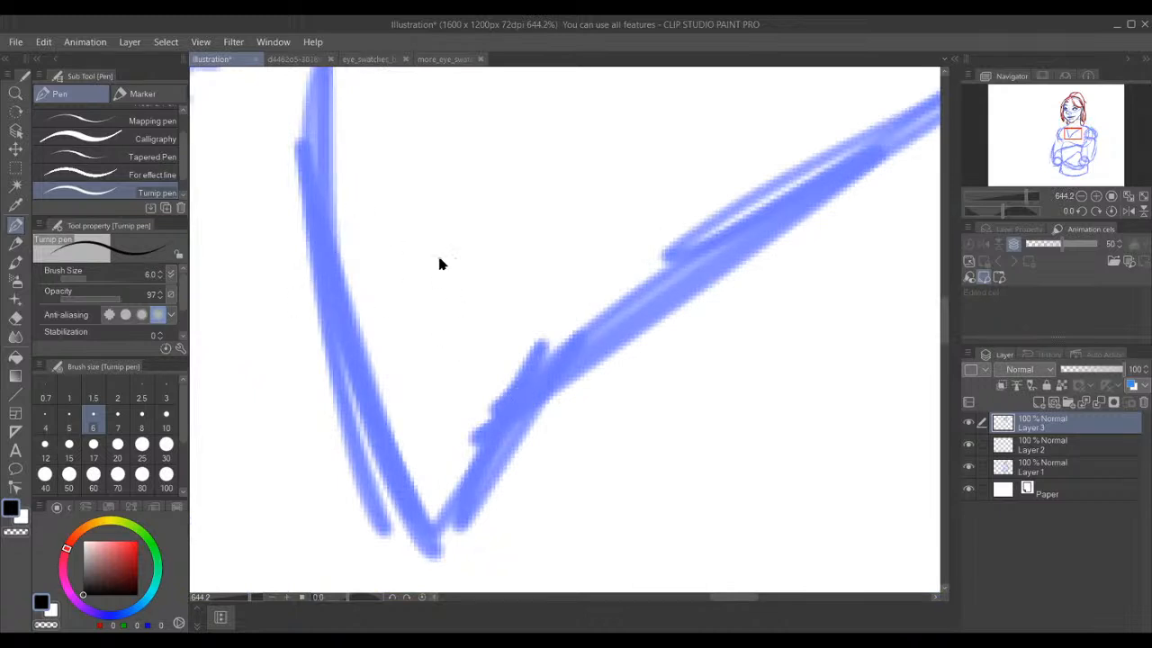
mouse_move(495, 236)
left_mouse_down()
mouse_move(501, 244)
mouse_move(447, 232)
mouse_move(430, 311)
left_mouse_up()
mouse_move(506, 256)
left_mouse_down()
mouse_move(492, 322)
mouse_move(500, 264)
mouse_move(482, 276)
mouse_move(475, 312)
mouse_move(484, 243)
mouse_move(482, 280)
mouse_move(471, 251)
left_mouse_up()
key("ctrl+z")
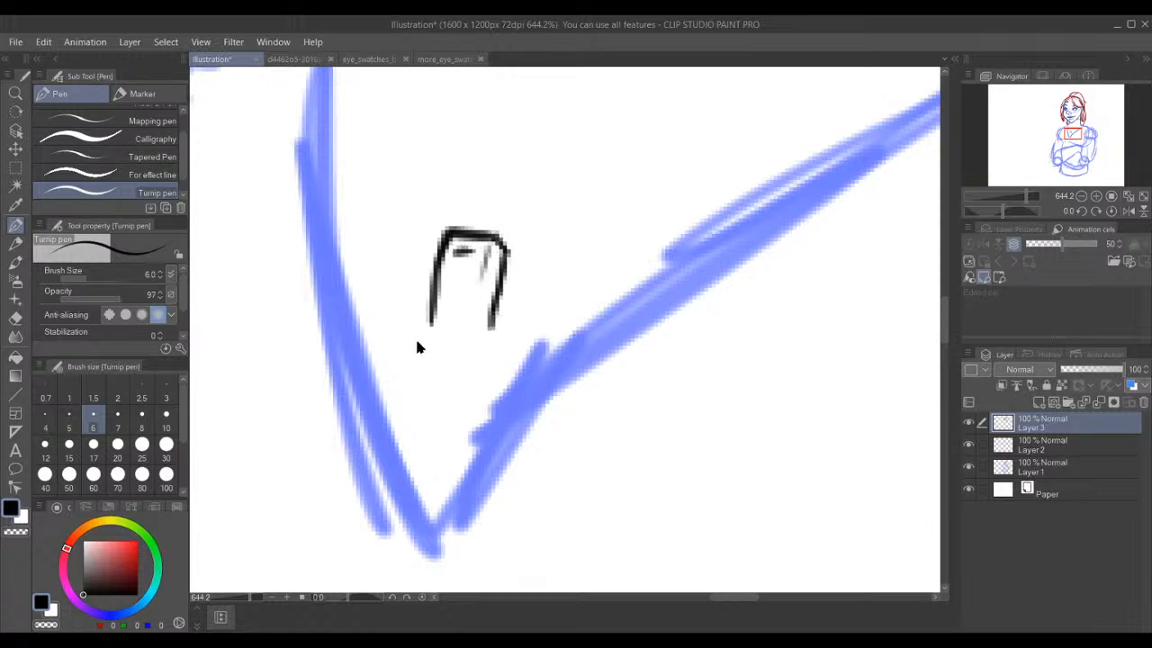
- Ink the pendant's wide rounded base, close the lower end of the upright, and add a rim line beside it
mouse_move(429, 327)
left_mouse_down()
mouse_move(383, 349)
mouse_move(371, 367)
mouse_move(375, 396)
mouse_move(432, 418)
mouse_move(537, 405)
left_mouse_up()
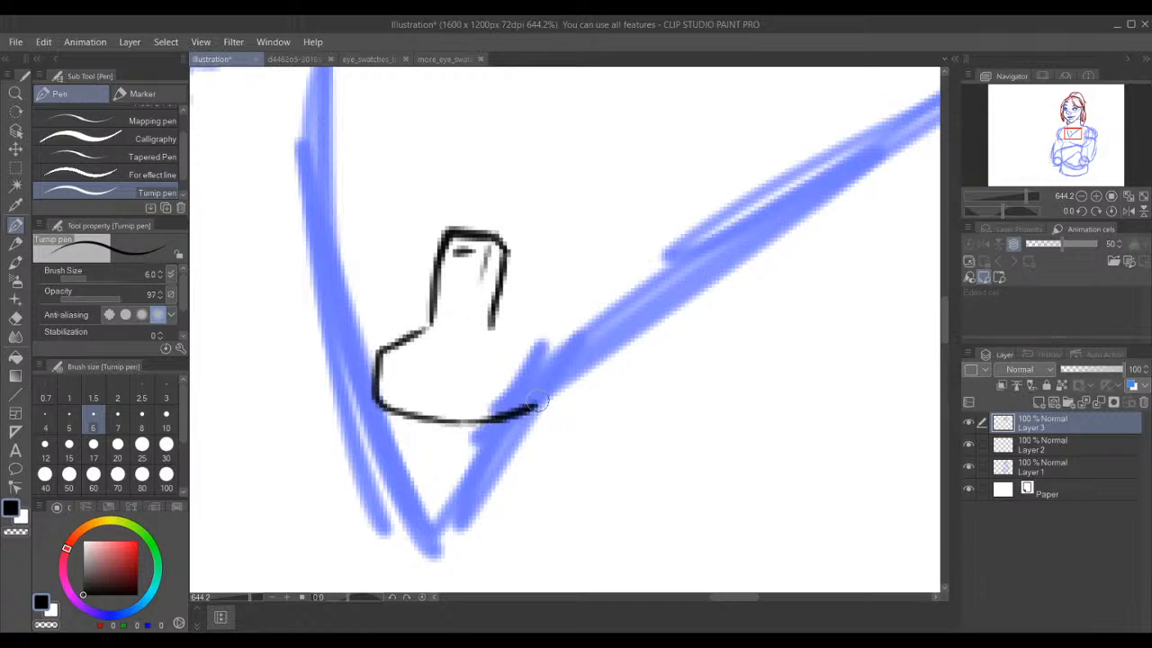
mouse_move(498, 324)
left_mouse_down()
mouse_move(548, 351)
mouse_move(539, 412)
left_mouse_up()
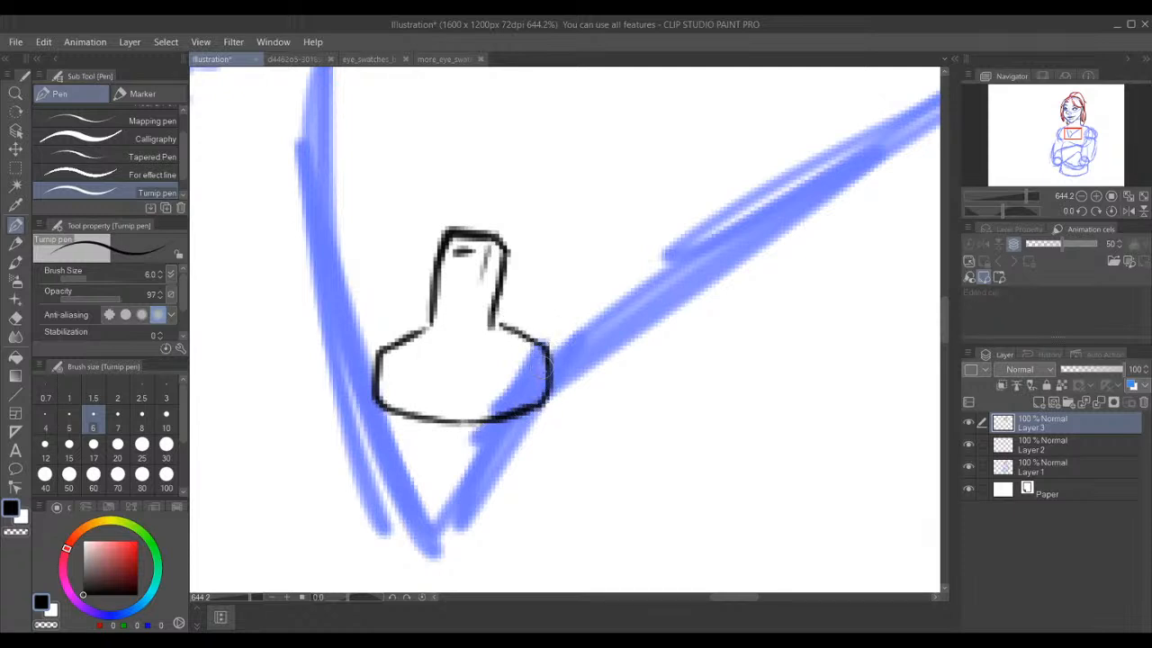
left_click_drag(529, 344, 525, 410)
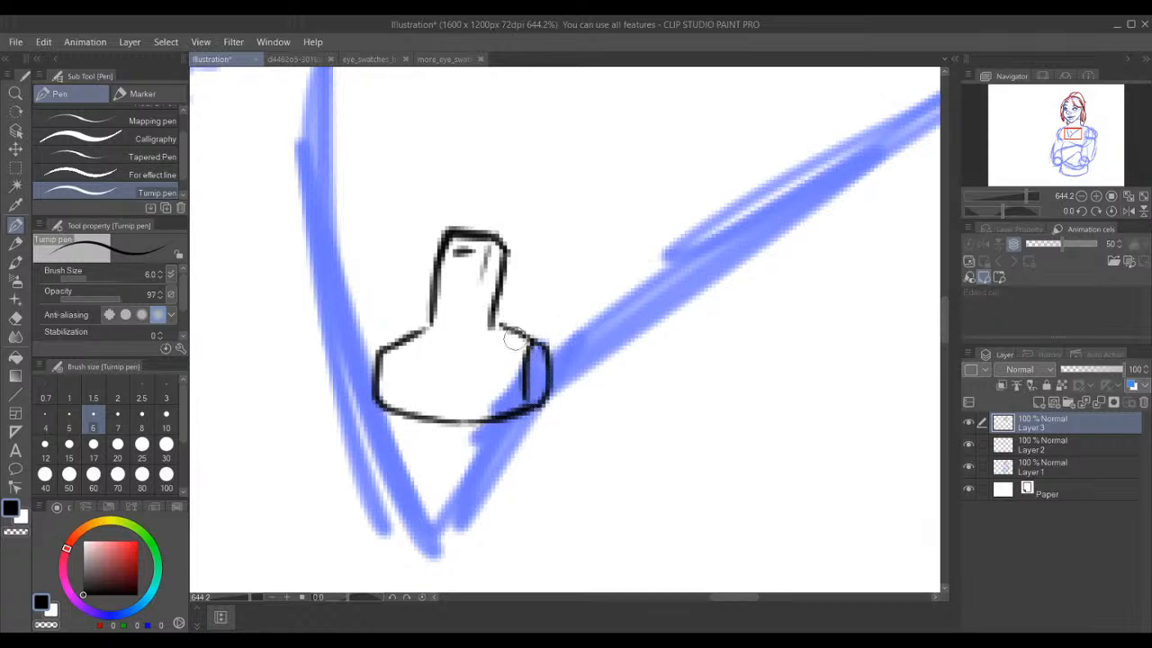
key("ctrl+z")
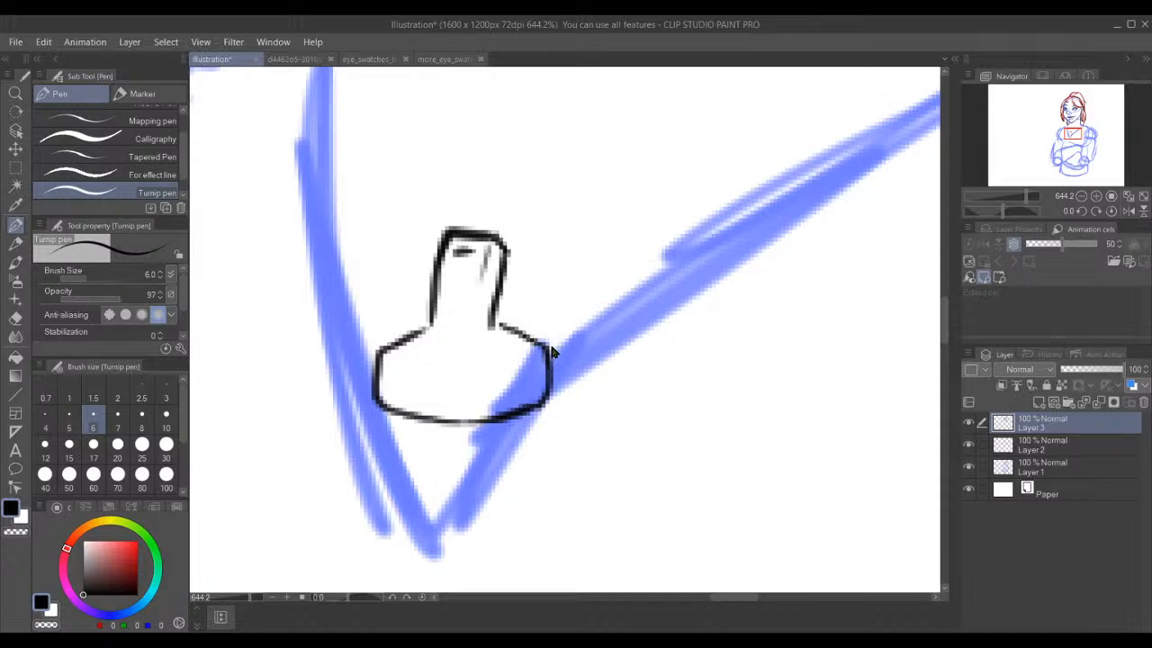
mouse_move(533, 349)
left_mouse_down()
mouse_move(482, 336)
mouse_move(533, 348)
mouse_move(490, 328)
mouse_move(430, 323)
left_mouse_up()
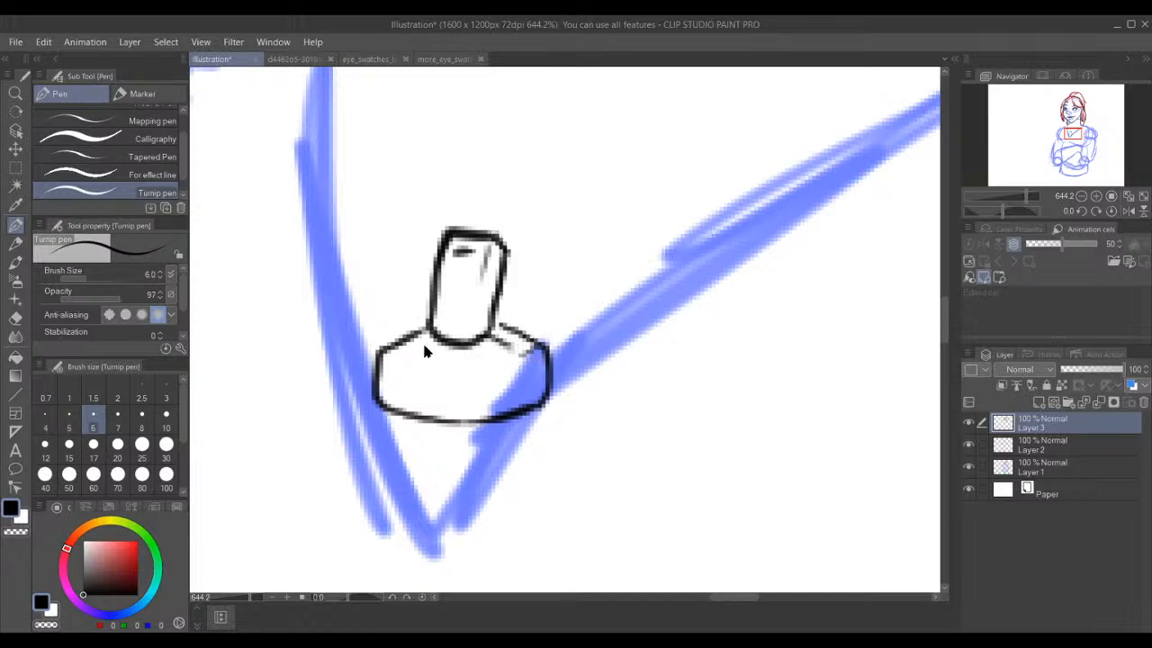
- Ink the side facet, a swirl on each side of the pendant's base, and inner lines along its sloping rim
left_click_drag(519, 358, 521, 403)
mouse_move(512, 379)
left_mouse_down()
mouse_move(492, 363)
mouse_move(478, 374)
mouse_move(485, 396)
mouse_move(495, 379)
mouse_move(517, 387)
left_mouse_up()
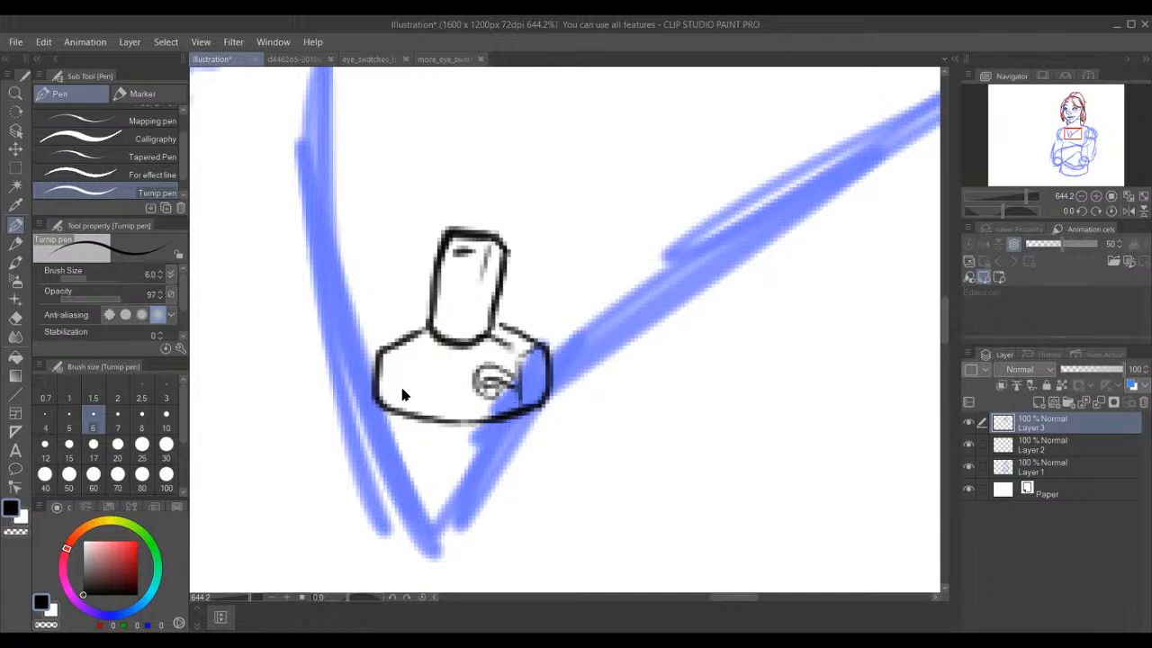
mouse_move(382, 378)
left_mouse_down()
mouse_move(411, 365)
mouse_move(415, 389)
mouse_move(402, 382)
mouse_move(399, 401)
mouse_move(416, 403)
mouse_move(428, 382)
mouse_move(405, 360)
mouse_move(378, 372)
left_mouse_up()
mouse_move(503, 364)
left_mouse_down()
mouse_move(481, 342)
mouse_move(513, 356)
mouse_move(510, 371)
left_mouse_up()
mouse_move(418, 345)
left_mouse_down()
mouse_move(436, 338)
mouse_move(407, 355)
left_mouse_up()
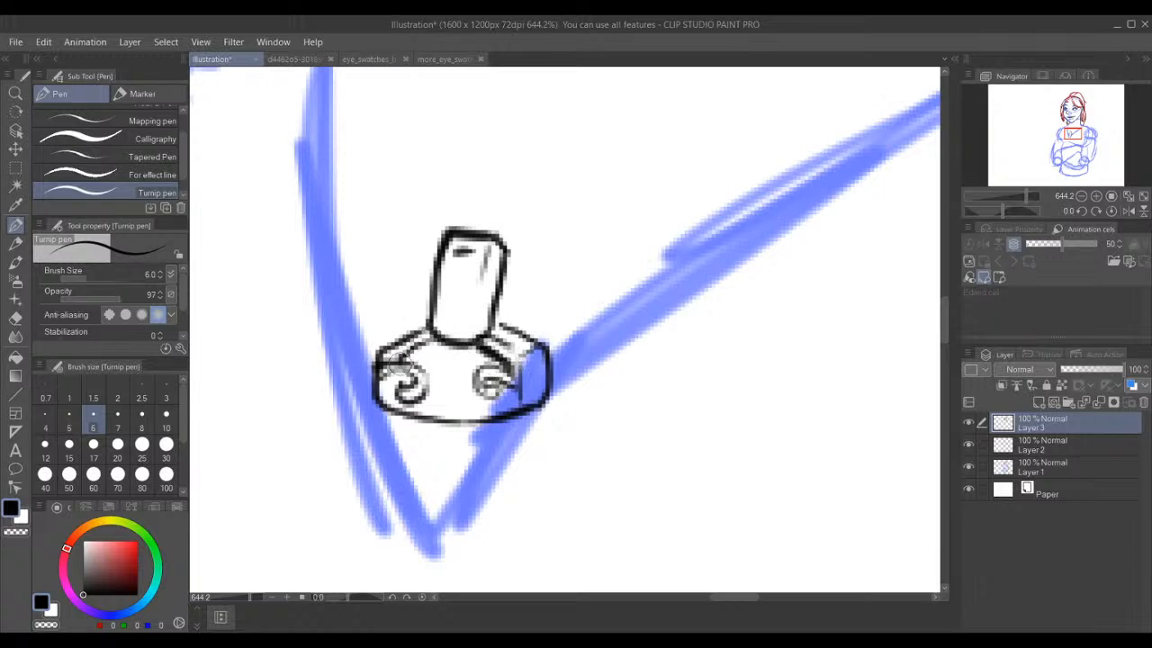
- Refine the swirls on the pendant's base and frame each one with border lines beside the centre panel
left_click_drag(388, 374, 403, 397)
mouse_move(510, 379)
left_mouse_down()
mouse_move(476, 406)
mouse_move(464, 395)
mouse_move(473, 346)
mouse_move(469, 404)
left_mouse_up()
key("ctrl+z")
key("ctrl+z")
mouse_move(474, 351)
left_mouse_down()
mouse_move(473, 404)
mouse_move(492, 353)
left_mouse_up()
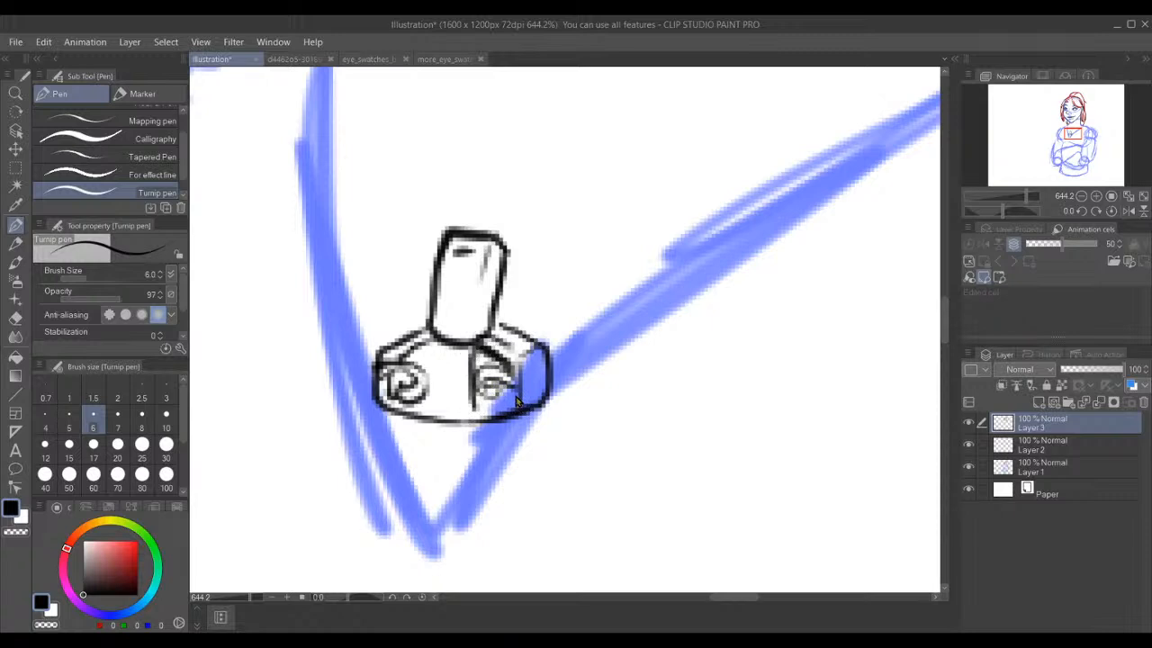
left_click_drag(514, 392, 473, 407)
mouse_move(428, 341)
left_mouse_down()
mouse_move(427, 375)
mouse_move(433, 341)
mouse_move(431, 414)
mouse_move(429, 390)
mouse_move(395, 393)
left_mouse_up()
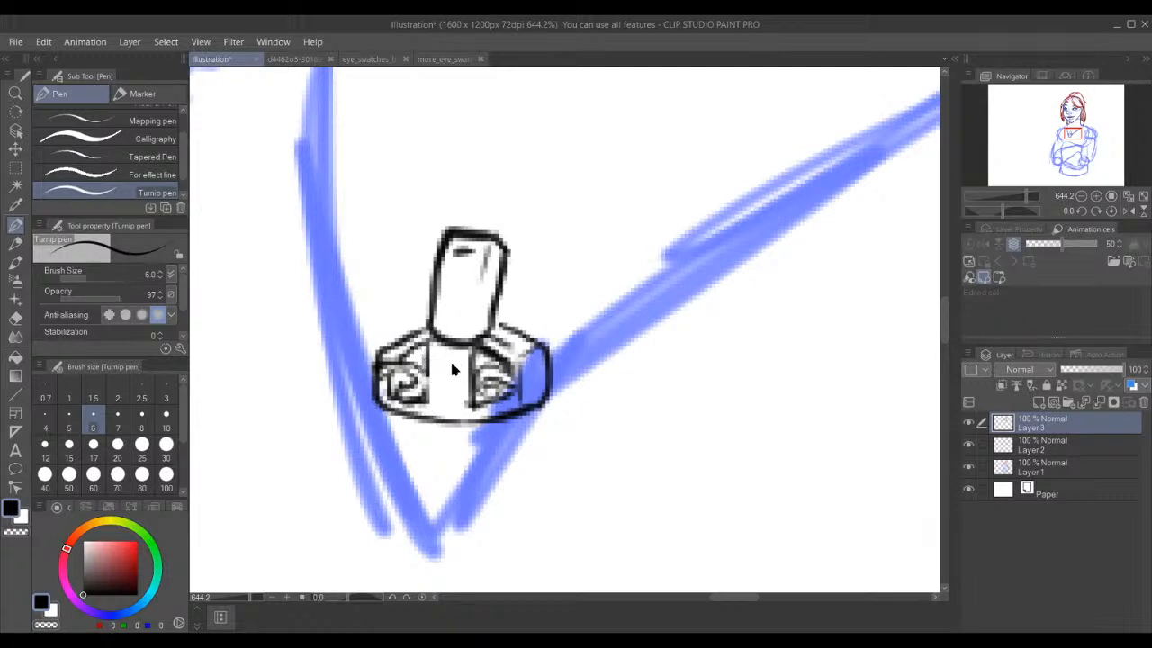
- Ink a narrow inset outline and a side edge line inside the pendant's upright top
left_click_drag(477, 290, 468, 353)
left_click_drag(469, 255, 460, 316)
key("ctrl+z")
key("ctrl+z")
mouse_move(465, 253)
left_mouse_down()
mouse_move(441, 343)
mouse_move(442, 324)
left_mouse_up()
mouse_move(453, 241)
left_mouse_down()
mouse_move(441, 337)
mouse_move(452, 243)
mouse_move(488, 267)
left_mouse_up()
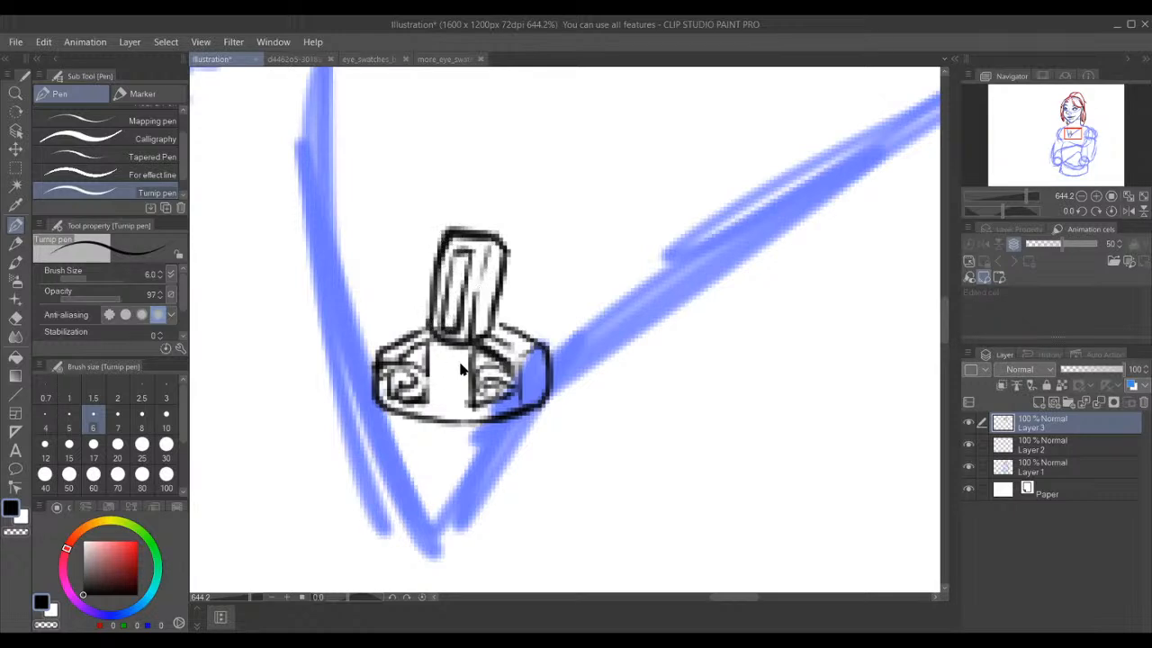
- Ink a vertical divider and small stacked bars in the centre panel of the pendant's base
mouse_move(454, 358)
left_mouse_down()
mouse_move(438, 362)
mouse_move(452, 348)
left_mouse_up()
key("ctrl+z")
mouse_move(462, 348)
left_mouse_down()
mouse_move(455, 410)
mouse_move(432, 401)
mouse_move(456, 393)
mouse_move(433, 378)
mouse_move(434, 412)
mouse_move(436, 347)
mouse_move(445, 387)
left_mouse_up()
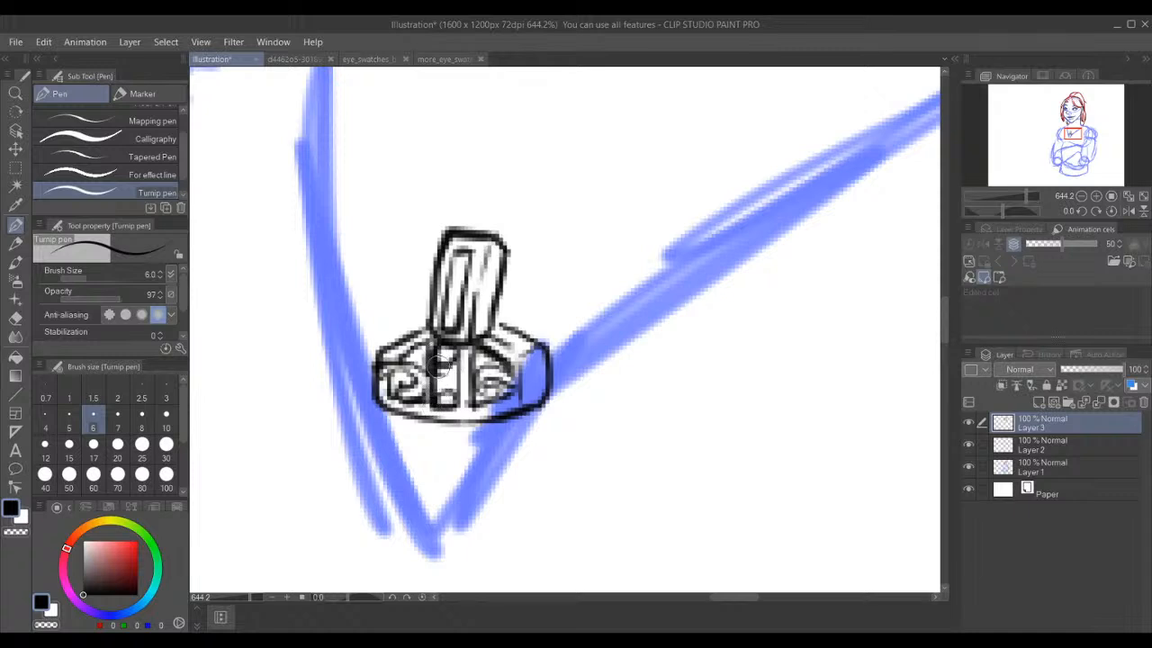
left_click_drag(452, 379, 435, 385)
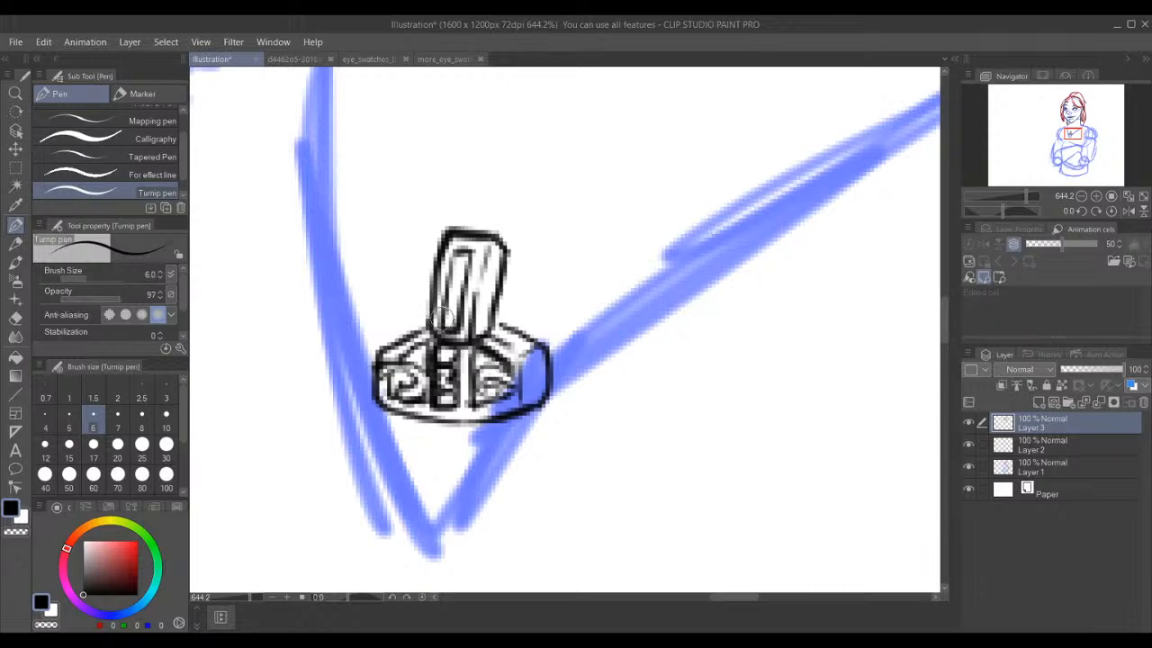
- Ink a column of small stacked boxes inside the inset outline of the pendant's upright top
scroll(443, 316, "up", 4)
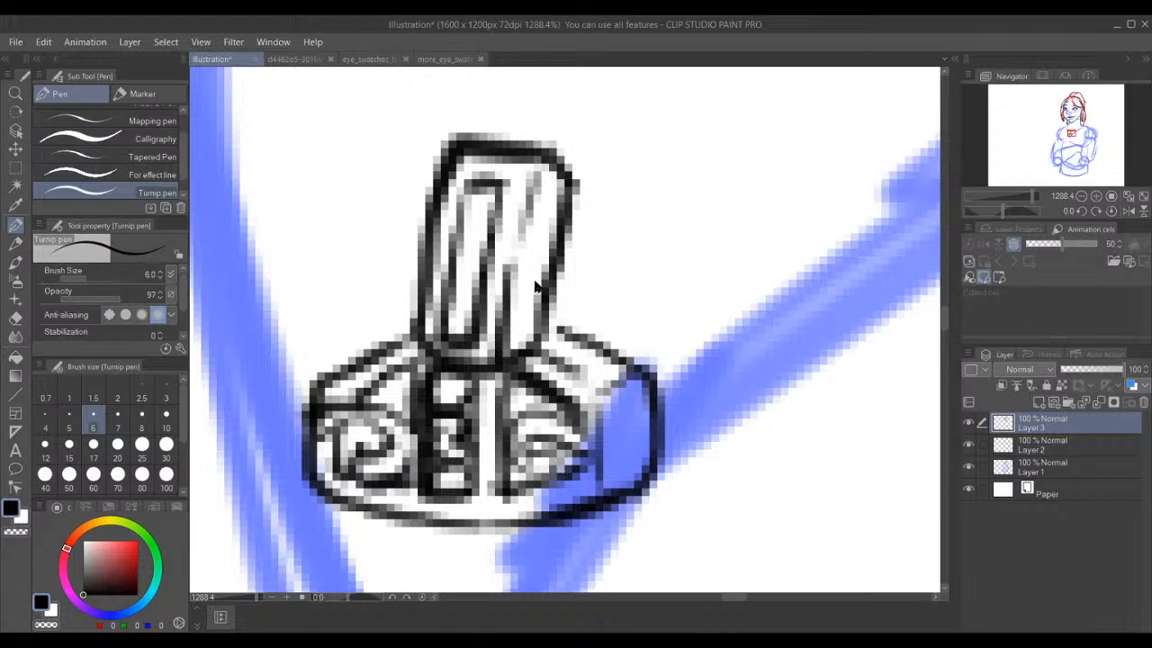
left_click(668, 260)
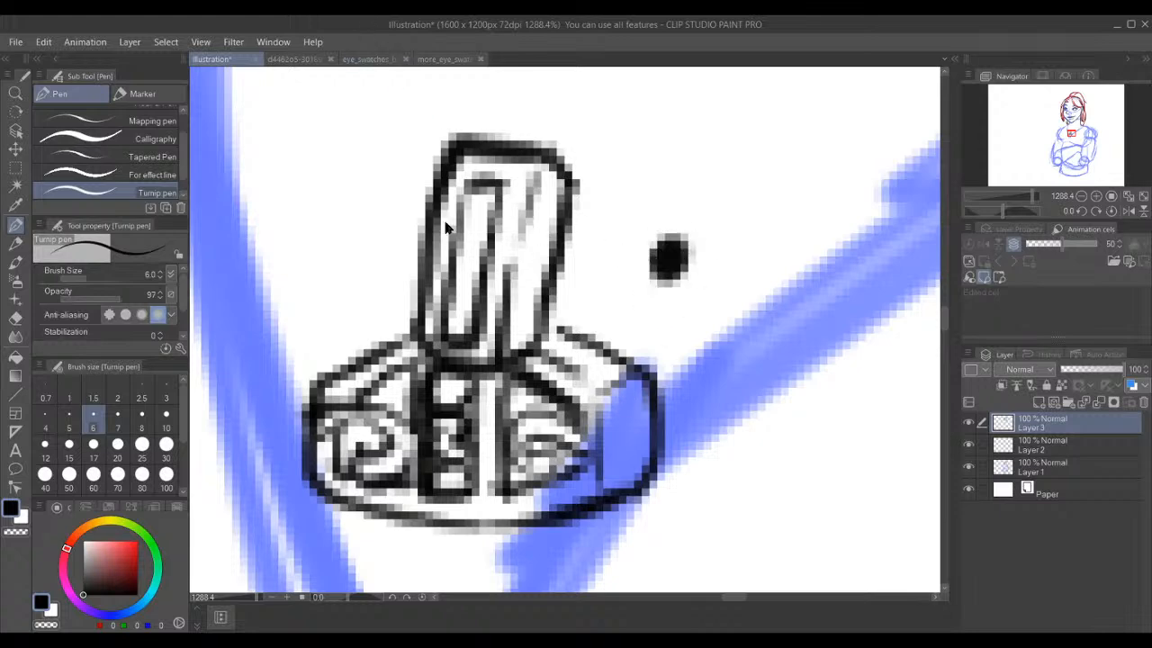
key("ctrl+z")
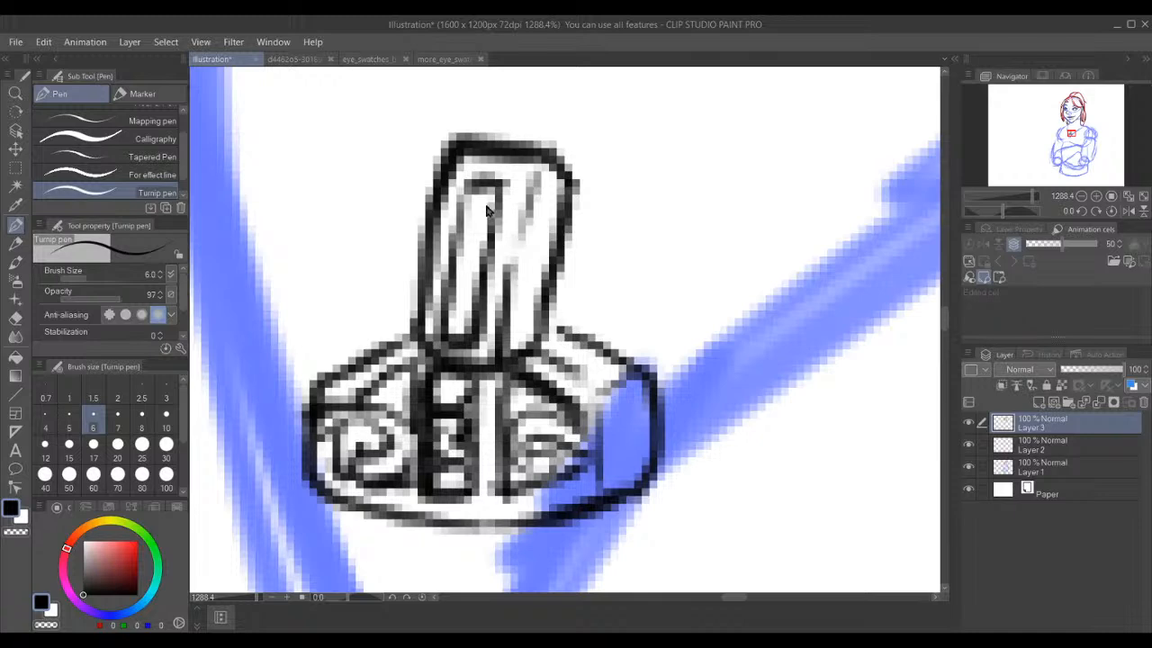
mouse_move(495, 199)
left_mouse_down()
mouse_move(467, 200)
mouse_move(470, 216)
mouse_move(490, 213)
mouse_move(484, 187)
mouse_move(488, 229)
mouse_move(480, 220)
mouse_move(458, 230)
mouse_move(467, 249)
mouse_move(490, 231)
mouse_move(472, 229)
mouse_move(480, 263)
mouse_move(451, 267)
mouse_move(471, 288)
mouse_move(474, 254)
mouse_move(473, 305)
mouse_move(447, 299)
mouse_move(461, 324)
mouse_move(470, 293)
mouse_move(444, 253)
left_mouse_up()
key("ctrl+z")
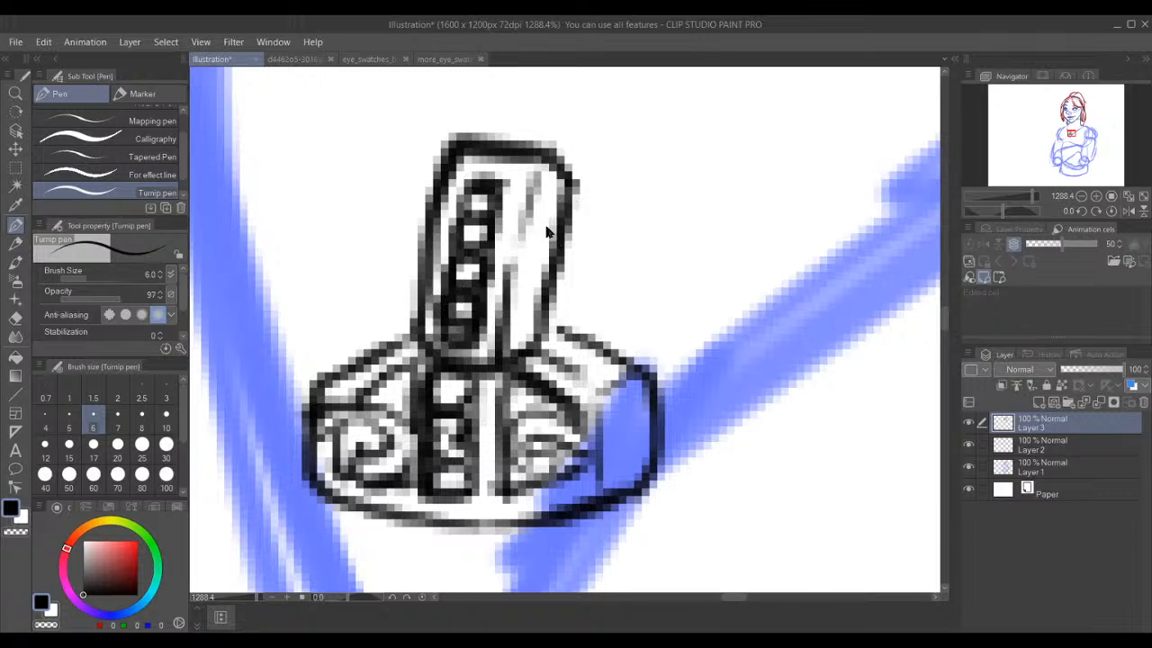
- Ink a chain of small round links rising from the pendant's upper right corner toward the base of the neck
mouse_move(575, 186)
left_mouse_down()
mouse_move(549, 202)
mouse_move(565, 211)
mouse_move(579, 194)
mouse_move(566, 186)
mouse_move(590, 174)
mouse_move(587, 197)
mouse_move(576, 201)
mouse_move(601, 171)
mouse_move(584, 176)
mouse_move(595, 200)
mouse_move(613, 191)
mouse_move(596, 172)
mouse_move(628, 166)
mouse_move(634, 153)
mouse_move(615, 152)
mouse_move(621, 179)
mouse_move(642, 158)
mouse_move(630, 128)
left_mouse_up()
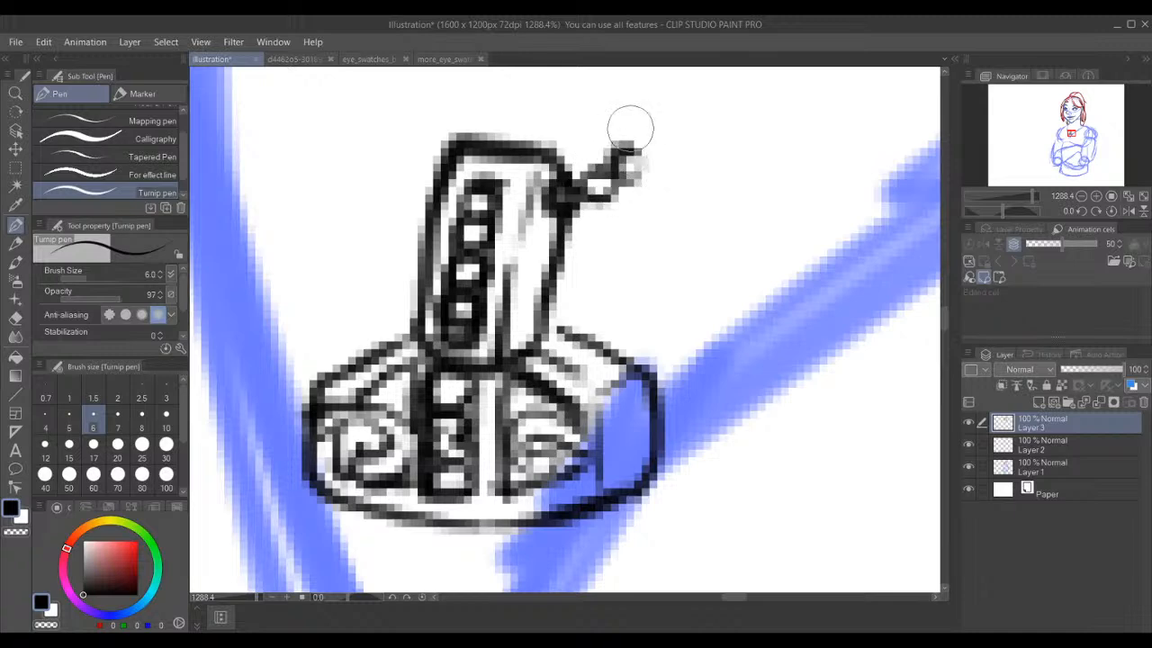
scroll(674, 135, "down", 10)
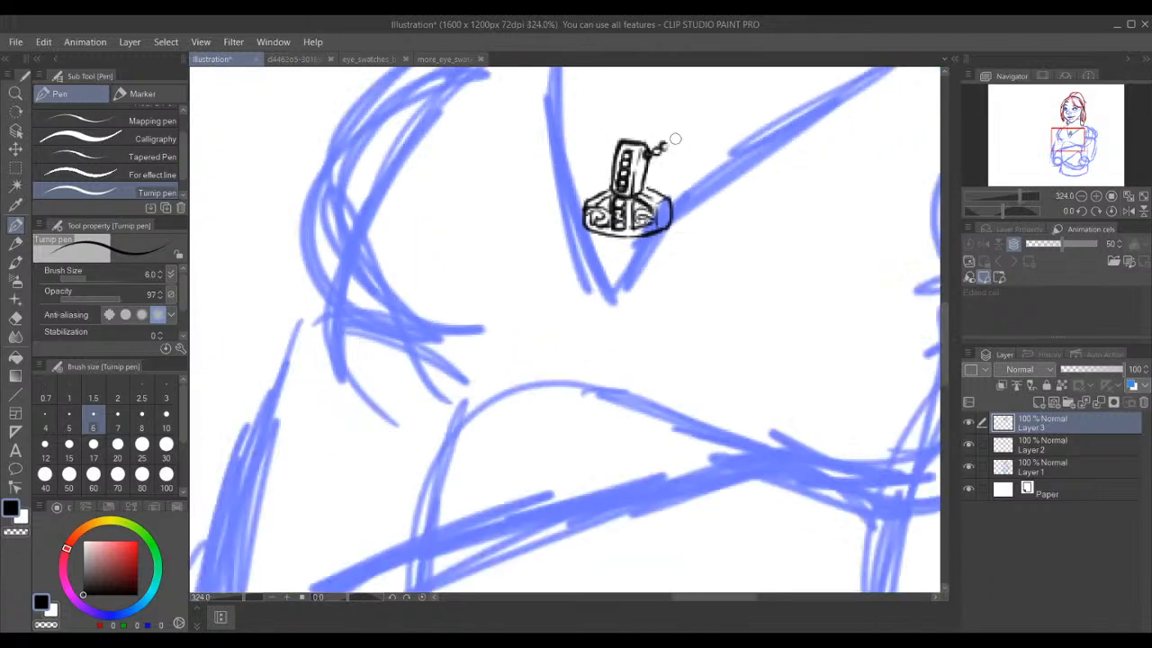
scroll(675, 140, "down", 5)
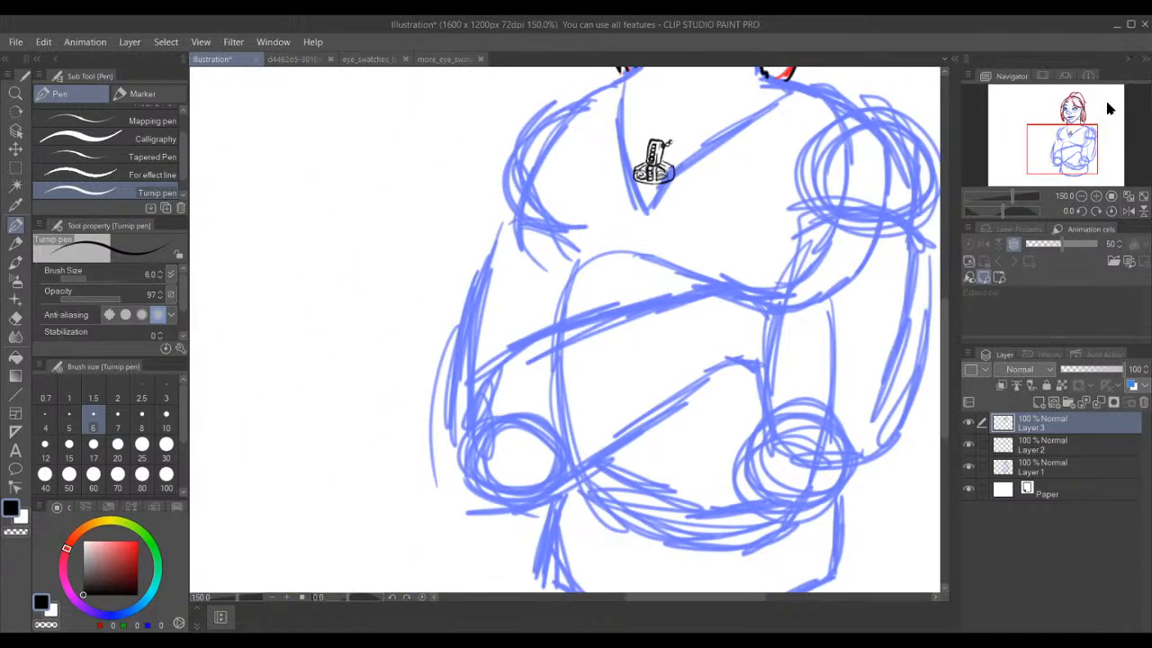
left_click_drag(1084, 120, 1067, 130)
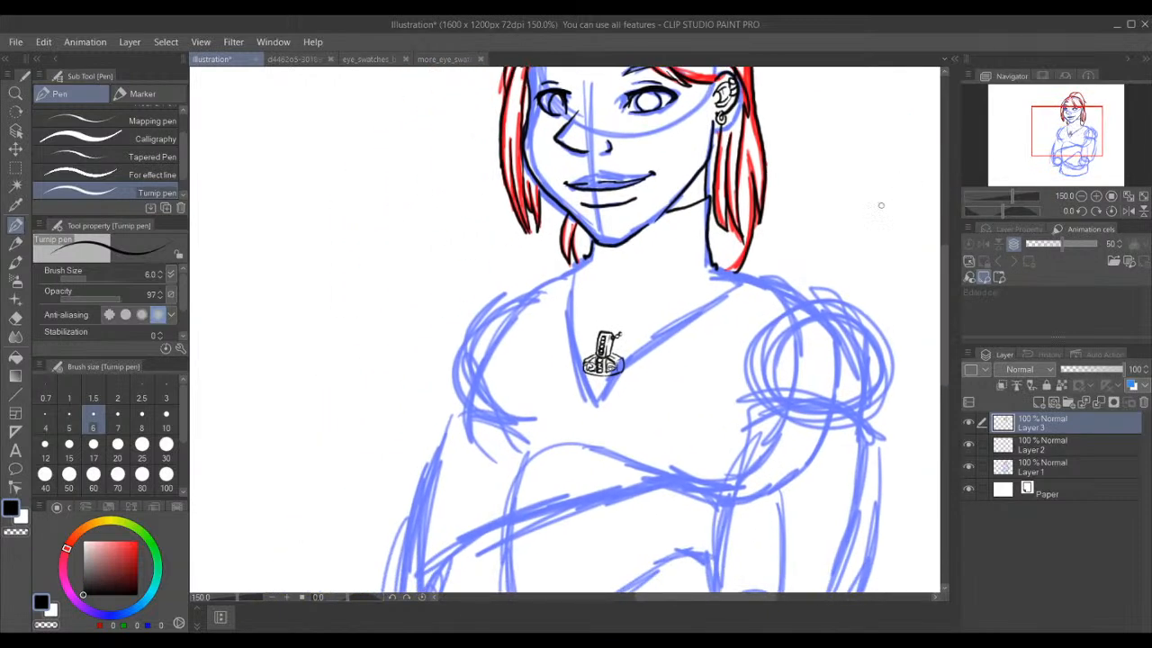
scroll(891, 199, "up", 5)
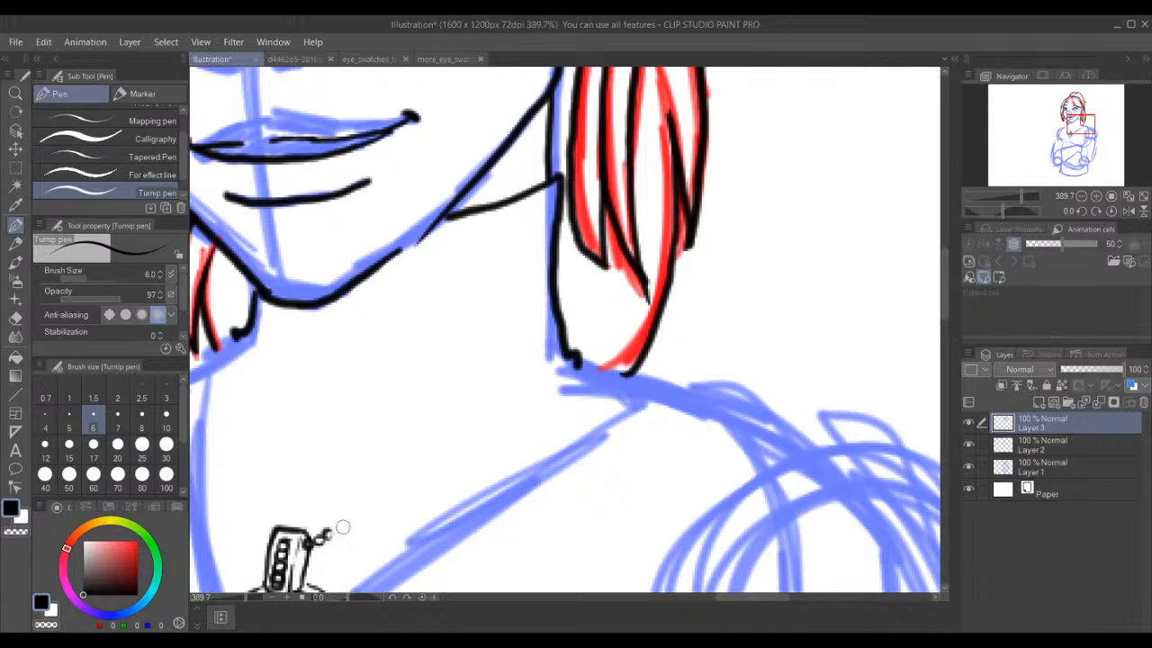
left_click_drag(329, 535, 415, 466)
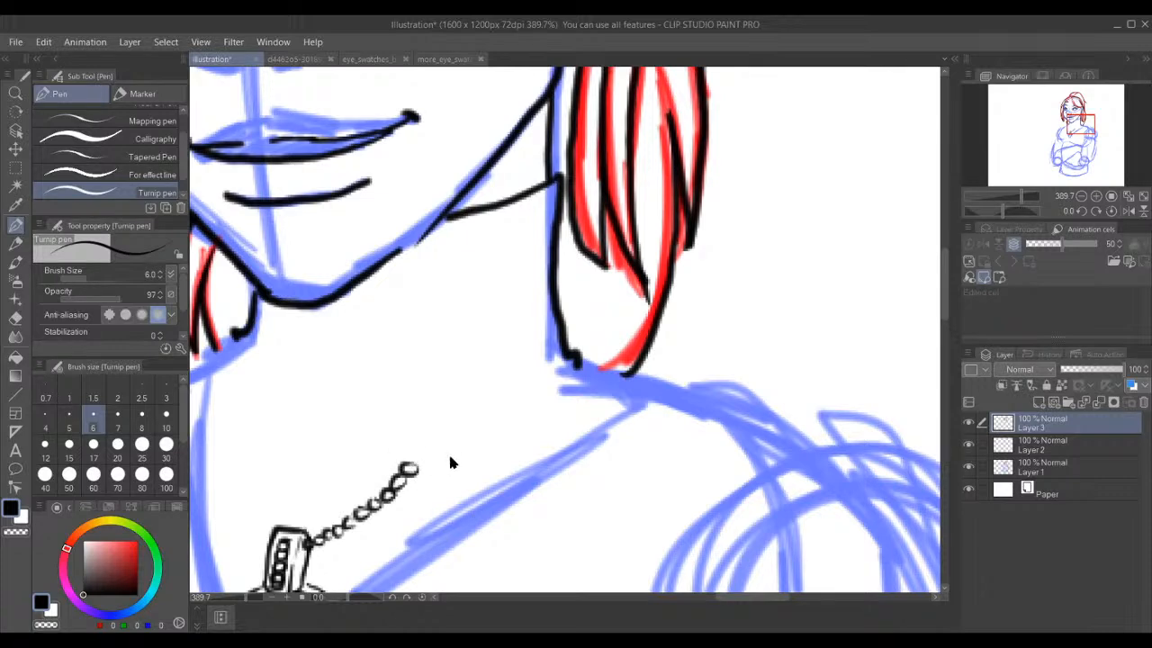
- Undo the outermost chain links, keeping only the few nearest the pendant
key("ctrl+z")
key("ctrl+z")
key("ctrl+z")
key("ctrl+z")
key("ctrl+z")
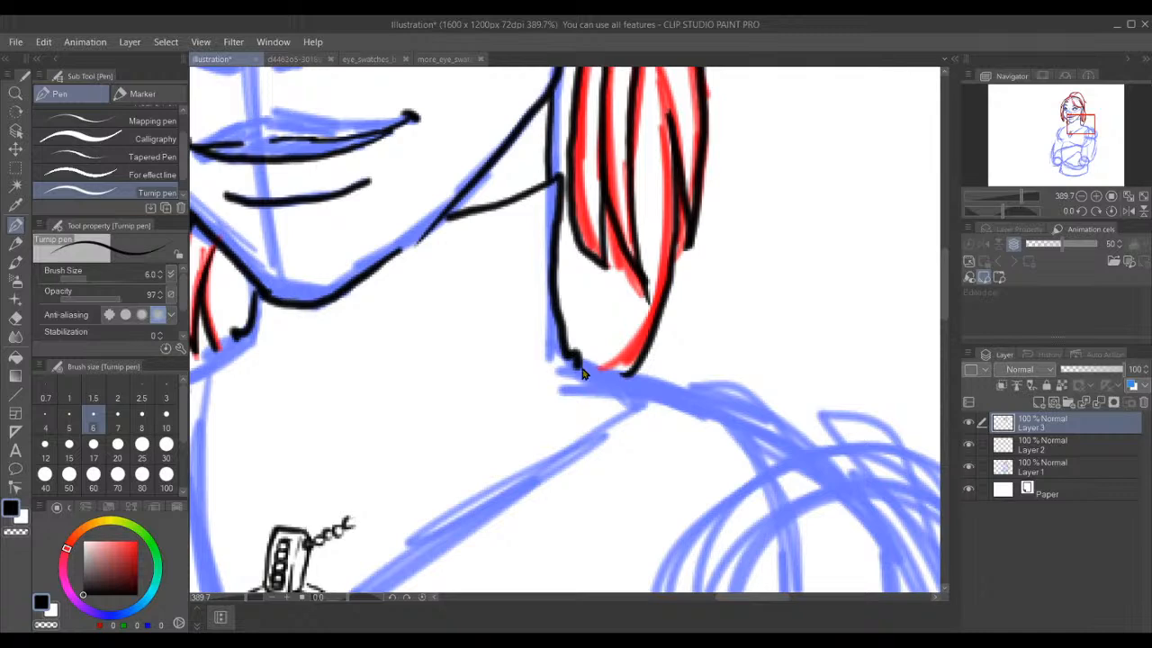
left_click_drag(585, 358, 481, 445)
key("ctrl+z")
key("ctrl+z")
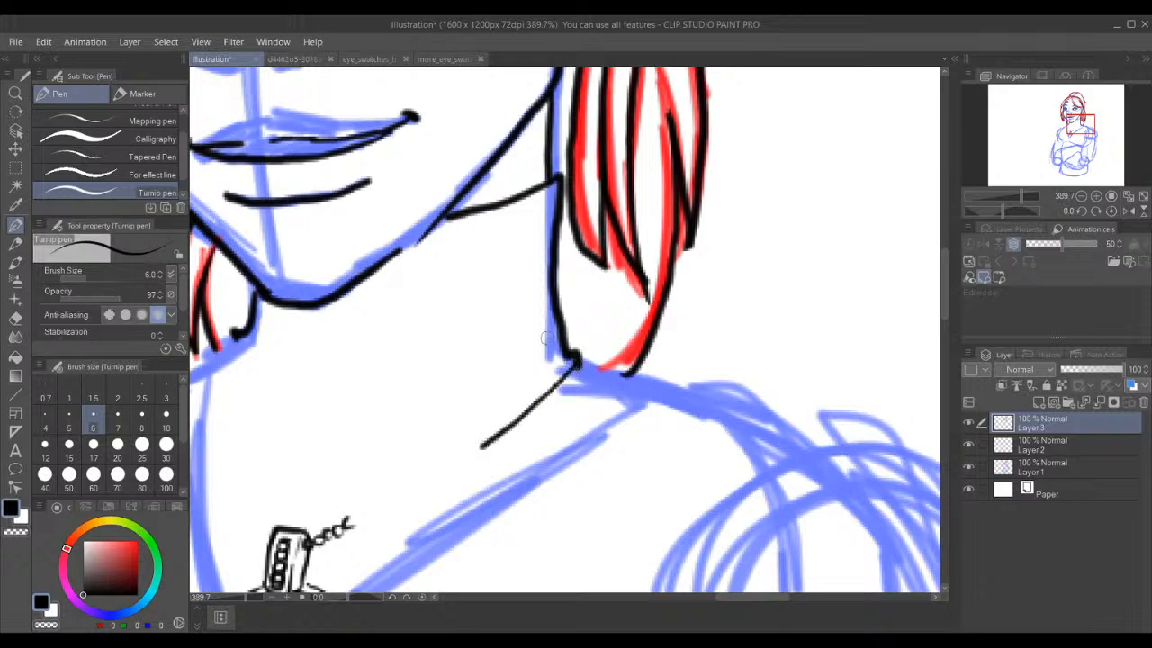
key("ctrl+z")
left_click_drag(579, 361, 369, 520)
key("ctrl+z")
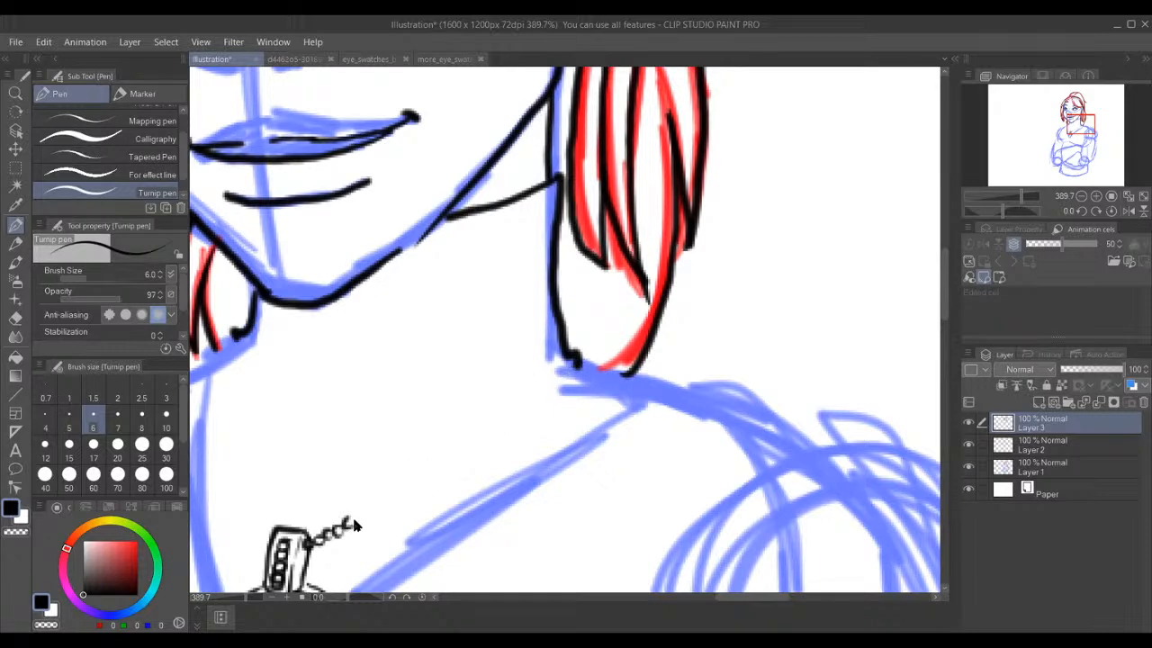
- Ink thick necklace cords from both sides of the neck to the pendant, with small links joining the left cord to it
mouse_move(355, 521)
left_mouse_down()
mouse_move(474, 439)
mouse_move(558, 362)
mouse_move(428, 478)
mouse_move(350, 520)
left_mouse_up()
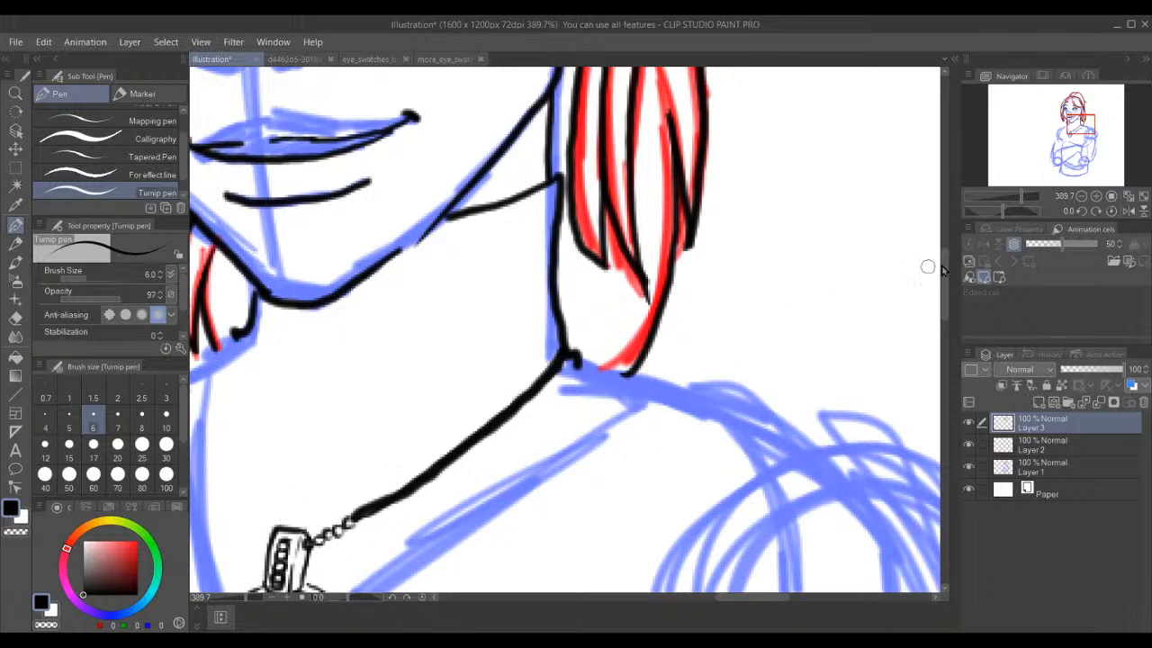
left_click_drag(1078, 128, 1067, 137)
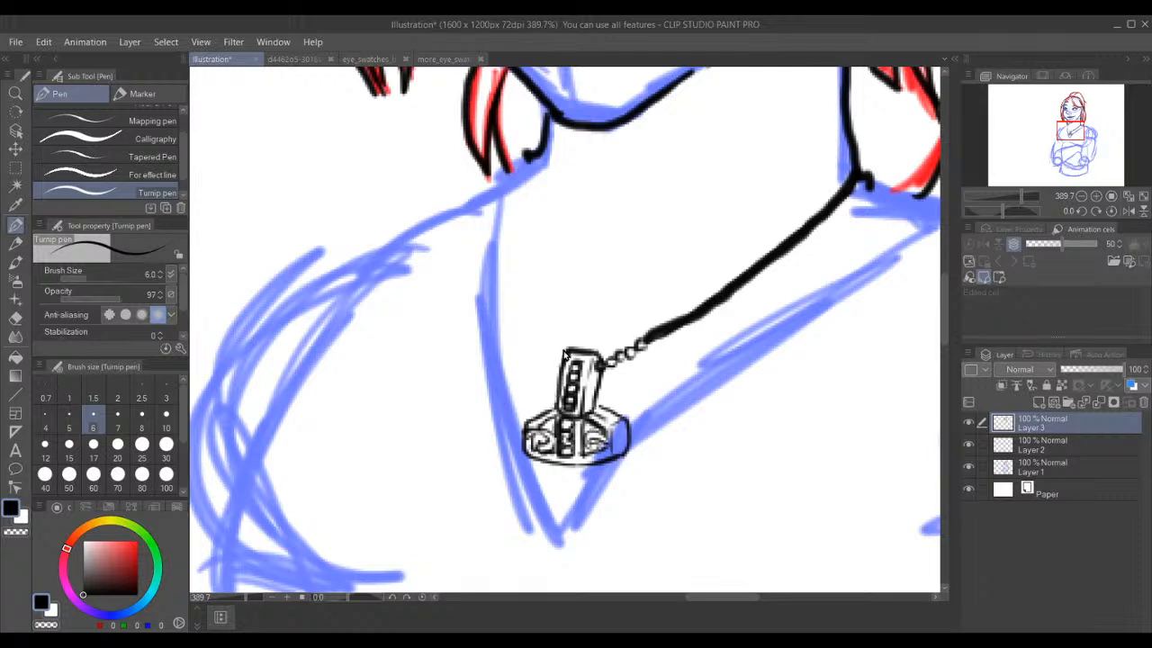
mouse_move(566, 348)
left_mouse_down()
mouse_move(551, 330)
mouse_move(554, 338)
left_mouse_up()
key("ctrl+z")
key("ctrl+z")
left_click_drag(536, 151, 552, 320)
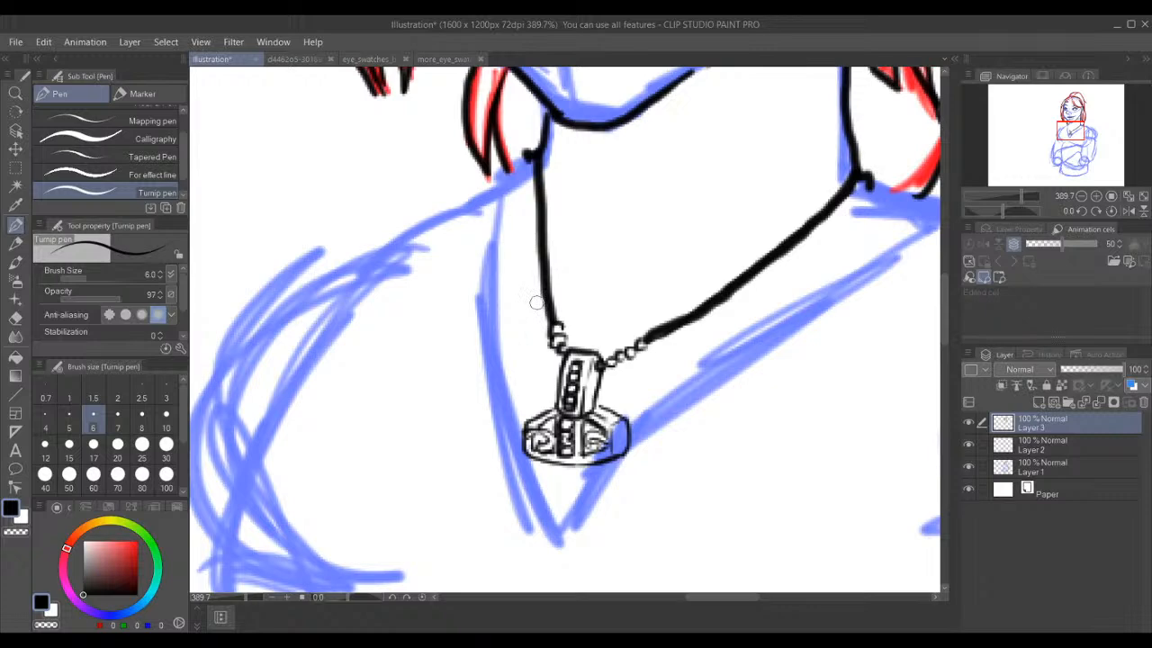
- Ink a long, gently curved garment edge between the pendant and the top of the right-hand shoulder
scroll(536, 302, "down", 3)
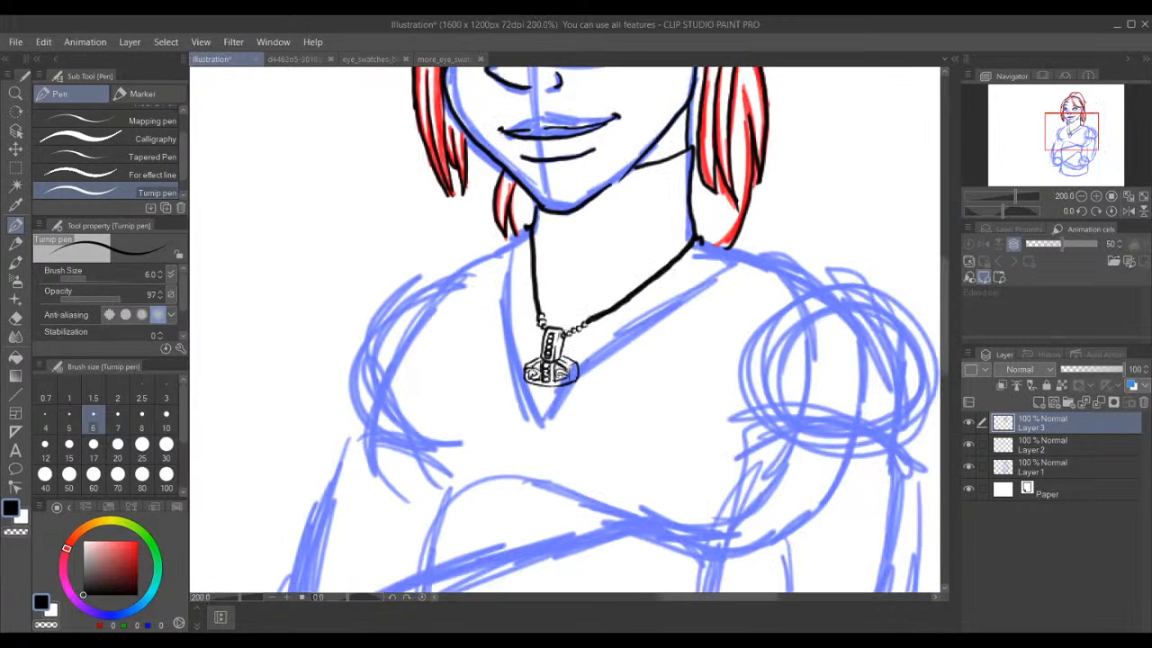
scroll(570, 280, "up", 2)
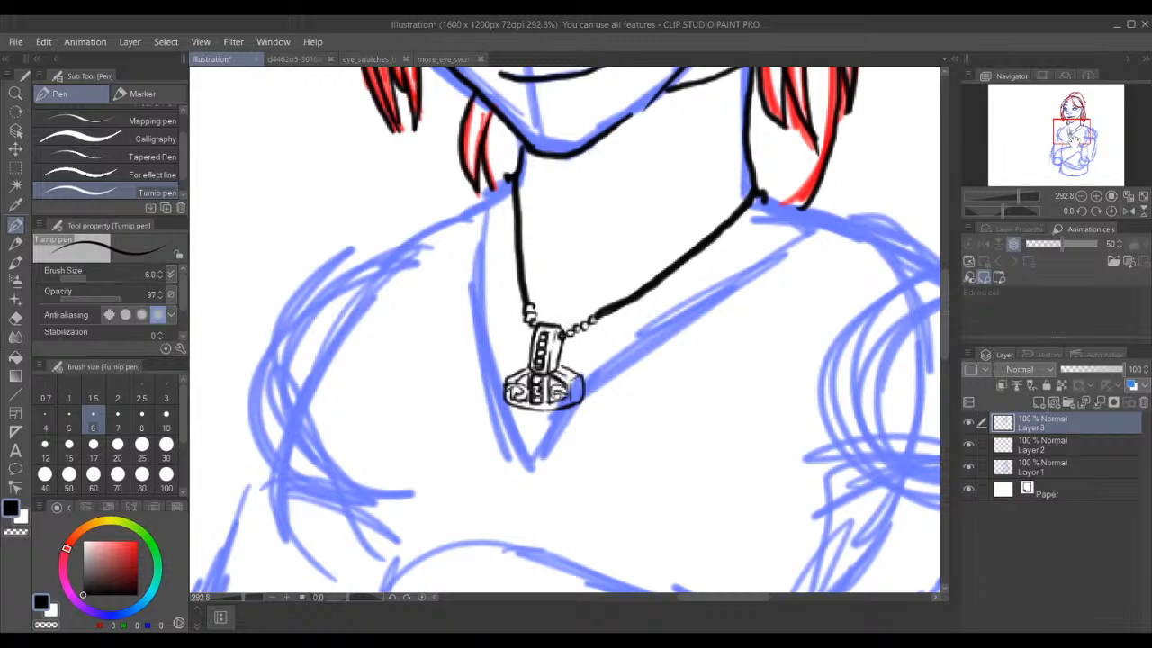
left_click(1077, 117)
mouse_move(1075, 117)
left_mouse_down()
mouse_move(1077, 133)
mouse_move(1080, 119)
left_mouse_up()
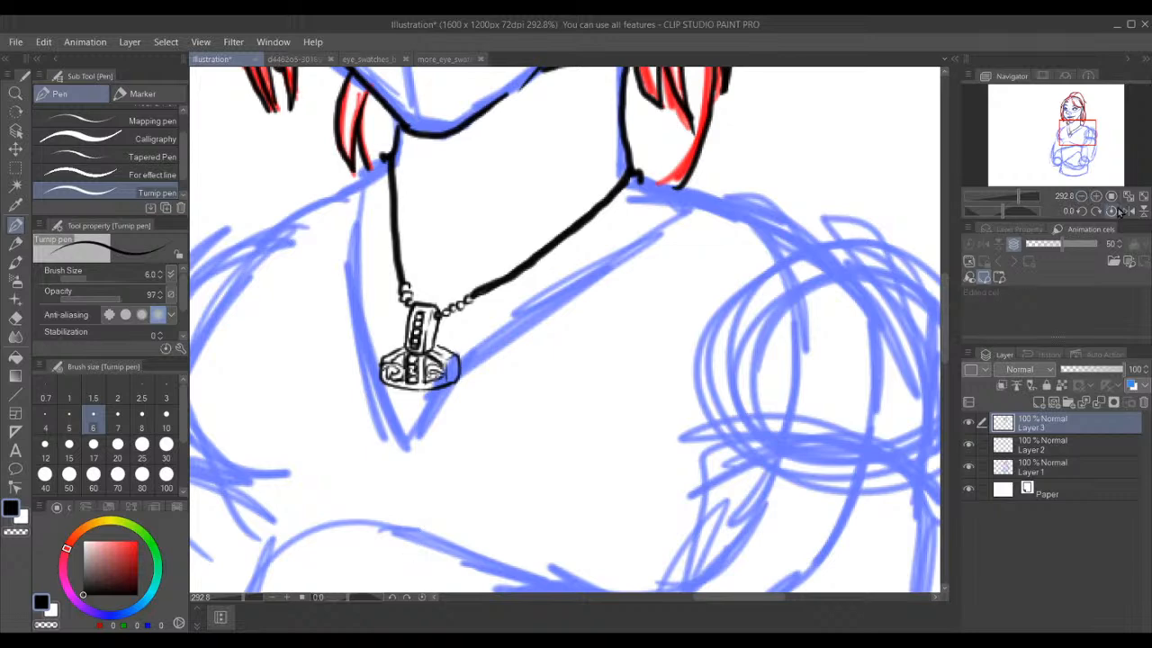
left_click_drag(1087, 128, 1093, 129)
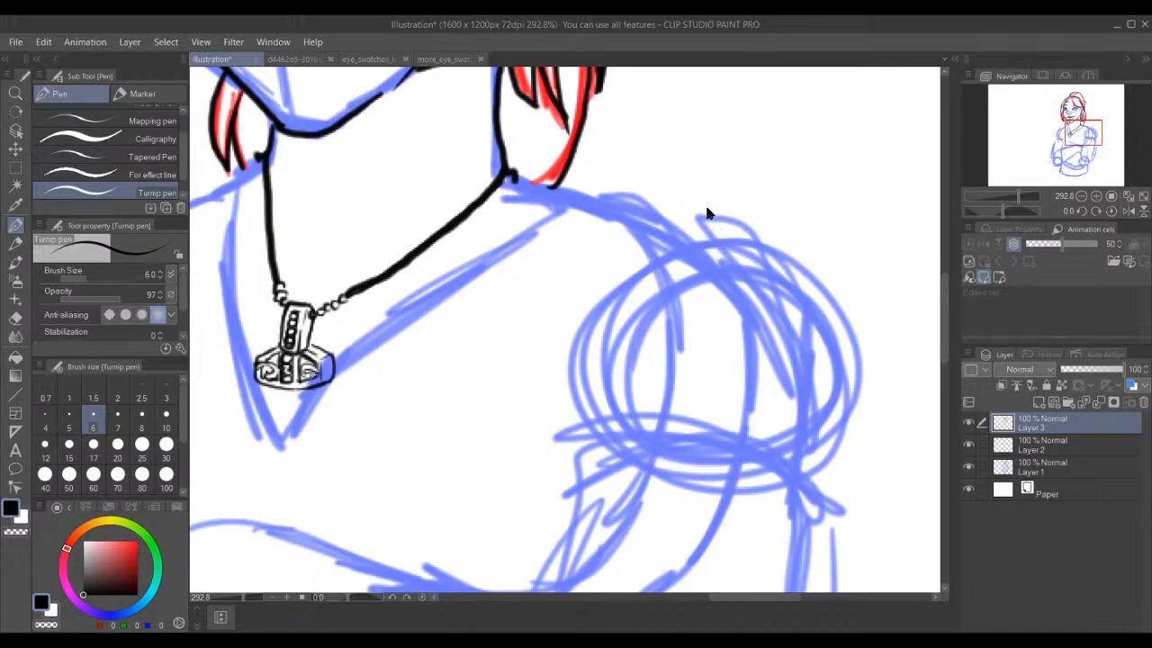
mouse_move(731, 236)
left_mouse_down()
mouse_move(459, 311)
mouse_move(328, 326)
left_mouse_up()
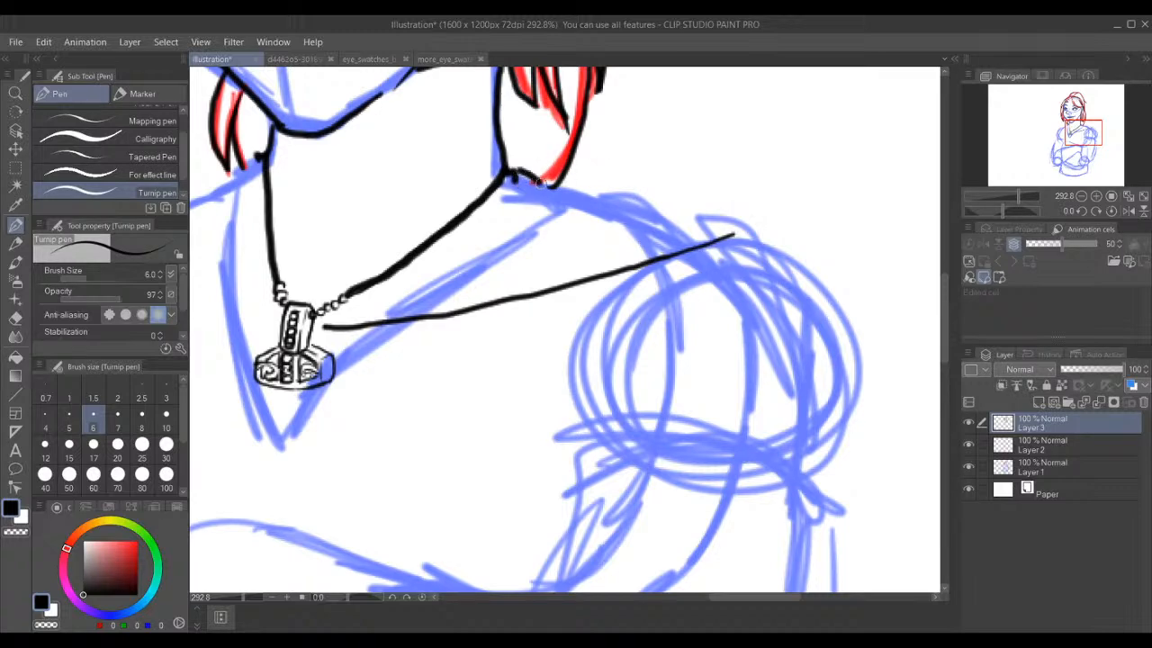
- Ink the right-hand shoulder slope from the base of the neck to the outer end of the garment edge
mouse_move(516, 176)
left_mouse_down()
mouse_move(554, 198)
mouse_move(523, 177)
mouse_move(683, 233)
left_mouse_up()
key("ctrl+z")
key("ctrl+z")
mouse_move(727, 234)
left_mouse_down()
mouse_move(597, 190)
mouse_move(540, 184)
left_mouse_up()
key("ctrl+z")
mouse_move(514, 177)
left_mouse_down()
mouse_move(668, 213)
mouse_move(723, 242)
left_mouse_up()
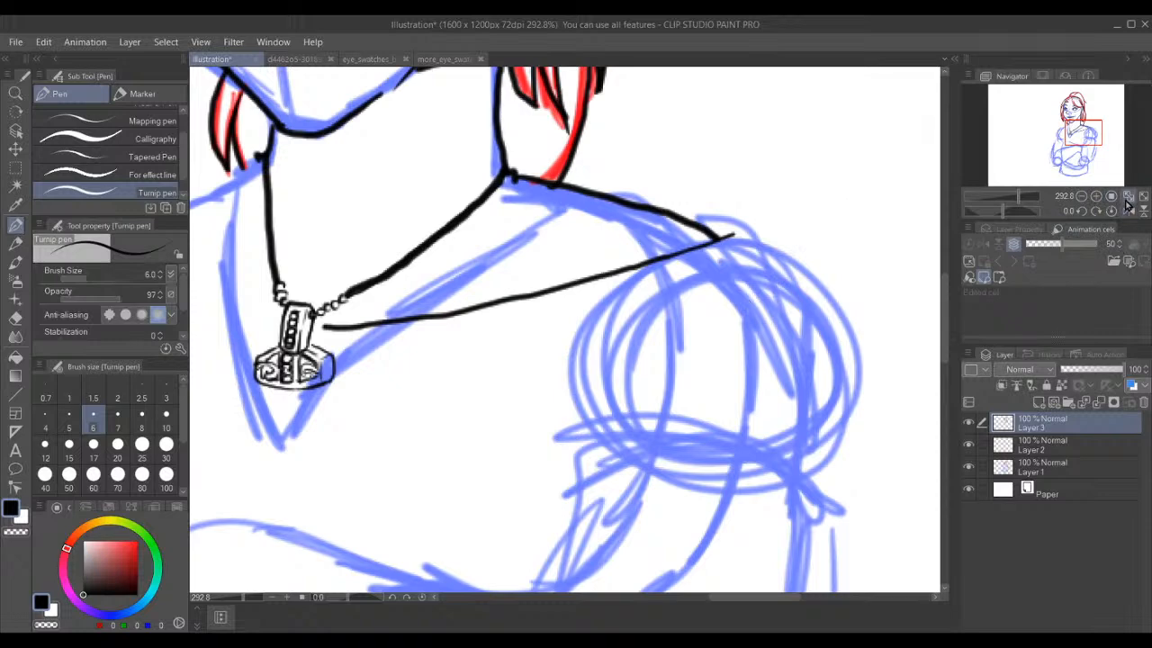
- Ink the matching garment edge from the pendant across to the left-hand shoulder, ending in a small upward hook
left_click_drag(1089, 128, 1073, 124)
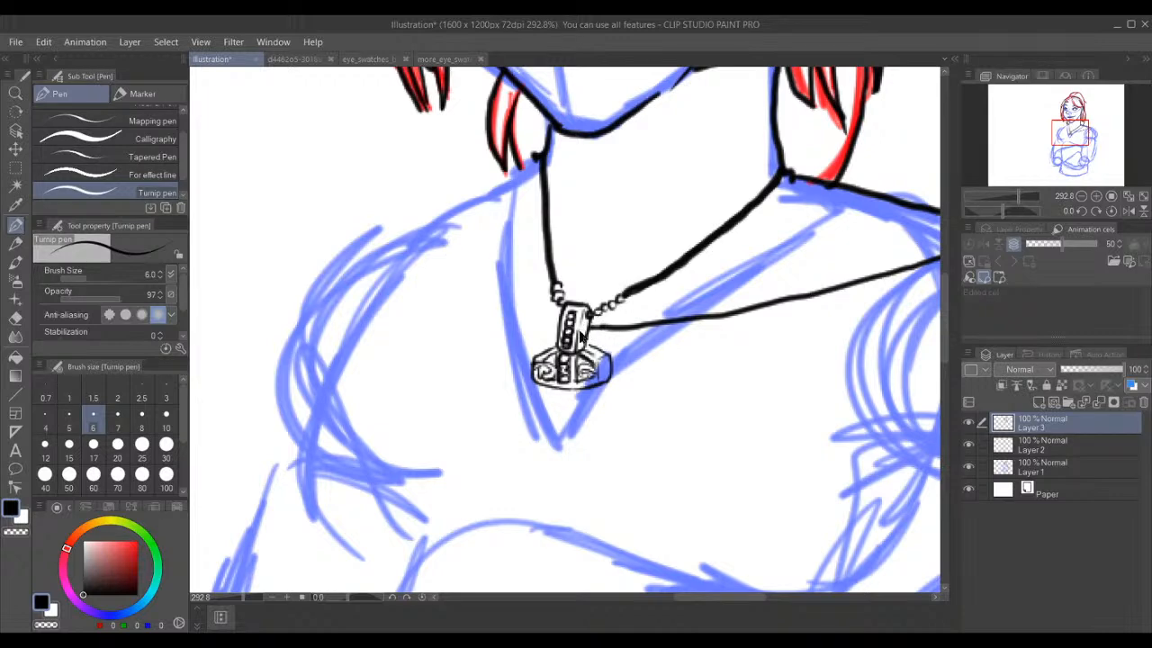
left_click_drag(553, 321, 503, 322)
key("ctrl+z")
mouse_move(558, 331)
left_mouse_down()
mouse_move(310, 340)
mouse_move(299, 321)
left_mouse_up()
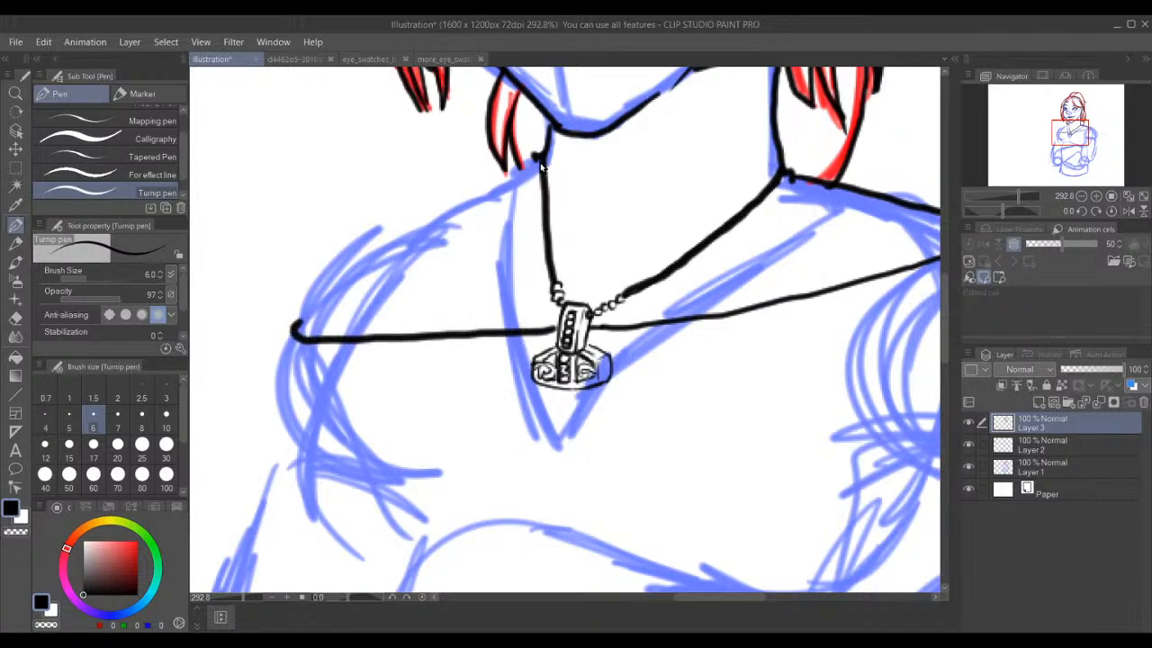
- Ink the left-hand shoulder slope from the base of the neck to the garment edge's outer end, redrawing it until it fits
mouse_move(543, 162)
left_mouse_down()
mouse_move(358, 236)
mouse_move(313, 272)
mouse_move(297, 322)
left_mouse_up()
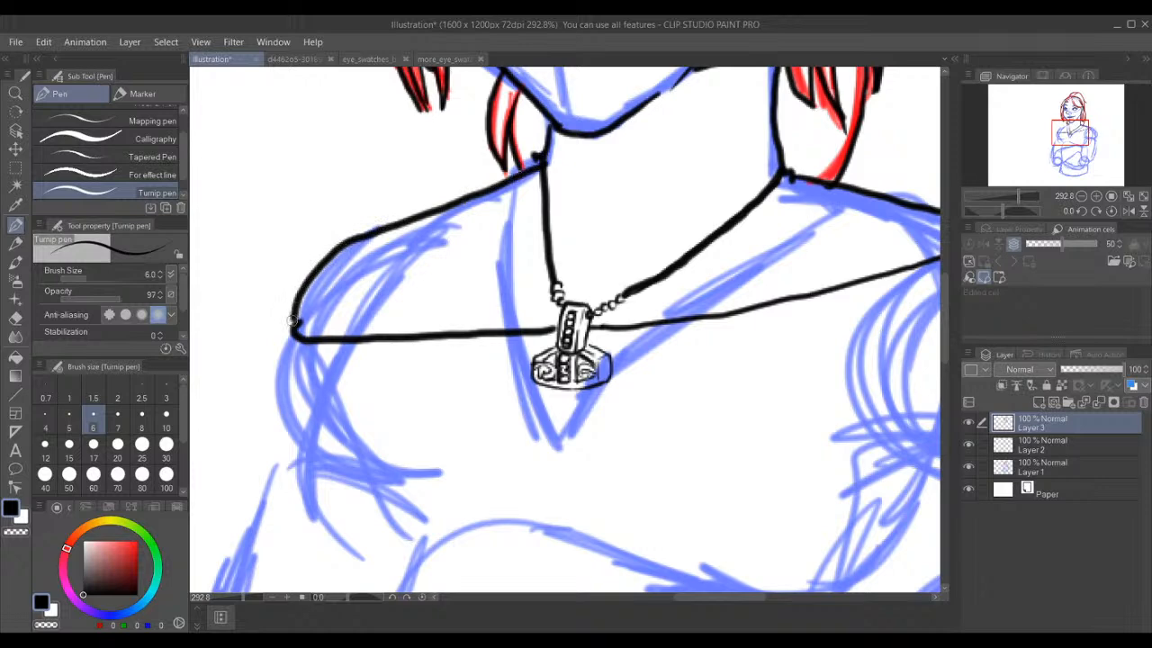
key("ctrl+z")
left_click_drag(543, 169, 469, 206)
key("ctrl+z")
left_click_drag(535, 156, 438, 211)
mouse_move(397, 233)
left_mouse_down()
mouse_move(344, 266)
mouse_move(299, 331)
left_mouse_up()
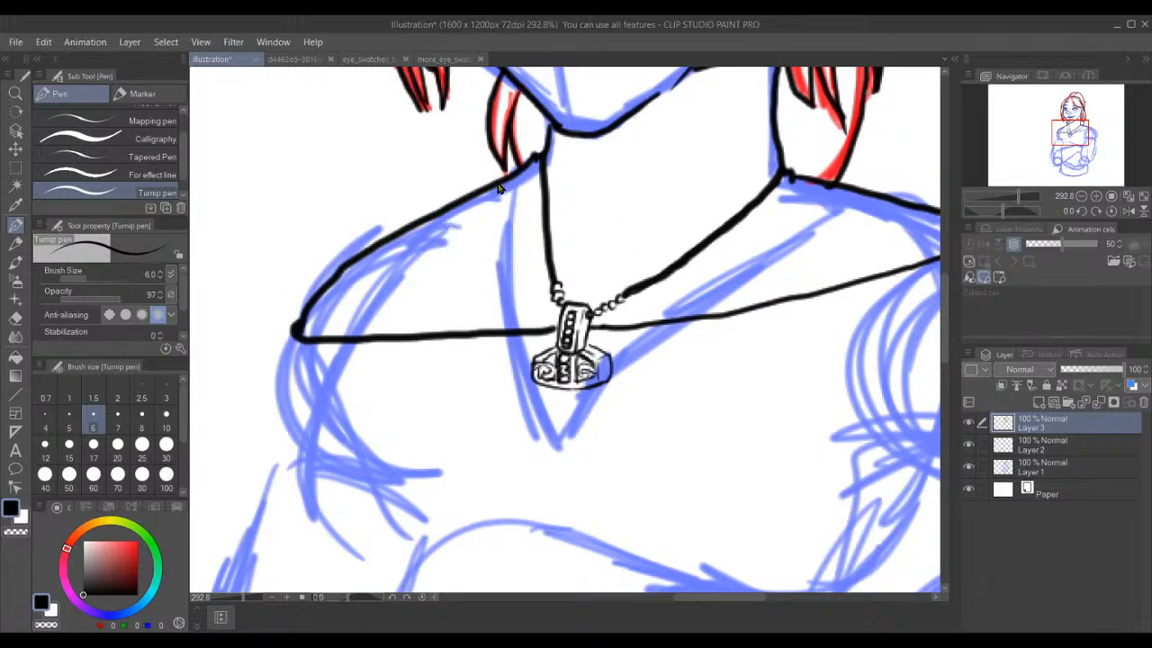
left_click_drag(498, 180, 411, 329)
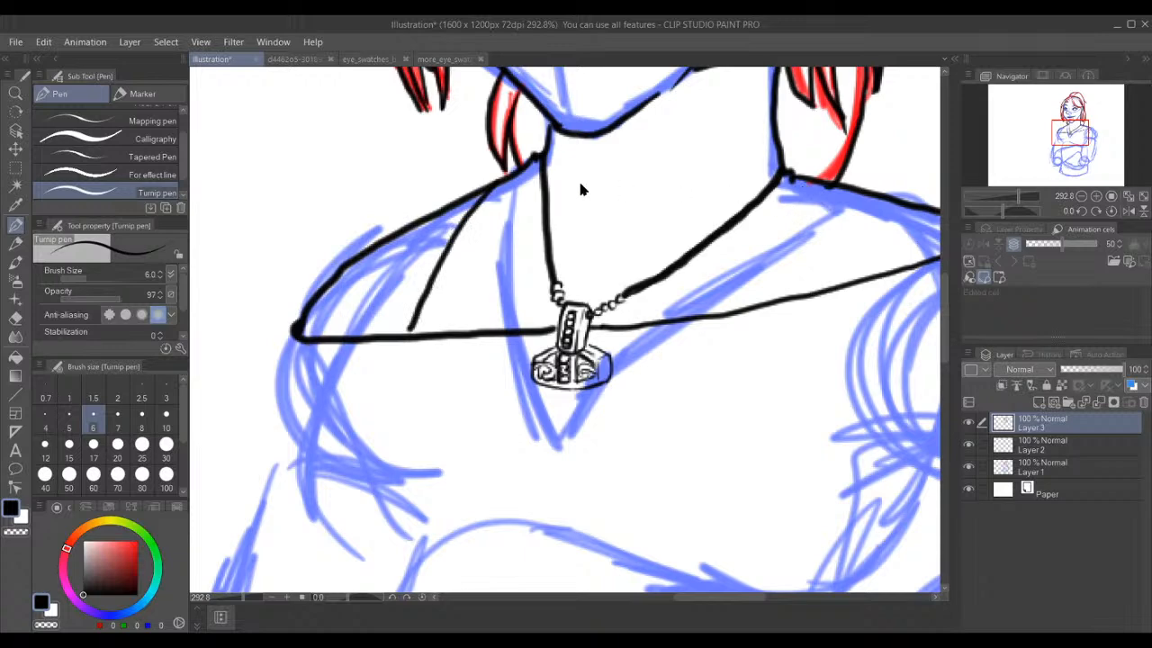
key("ctrl+z")
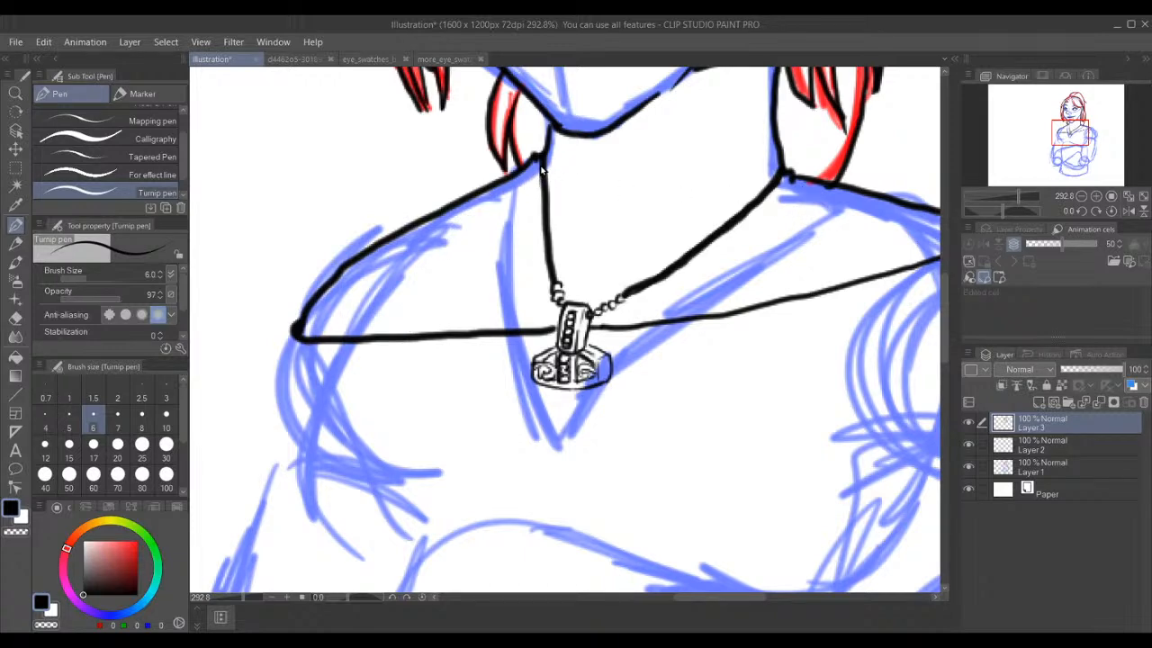
left_click_drag(537, 163, 449, 267)
key("ctrl+z")
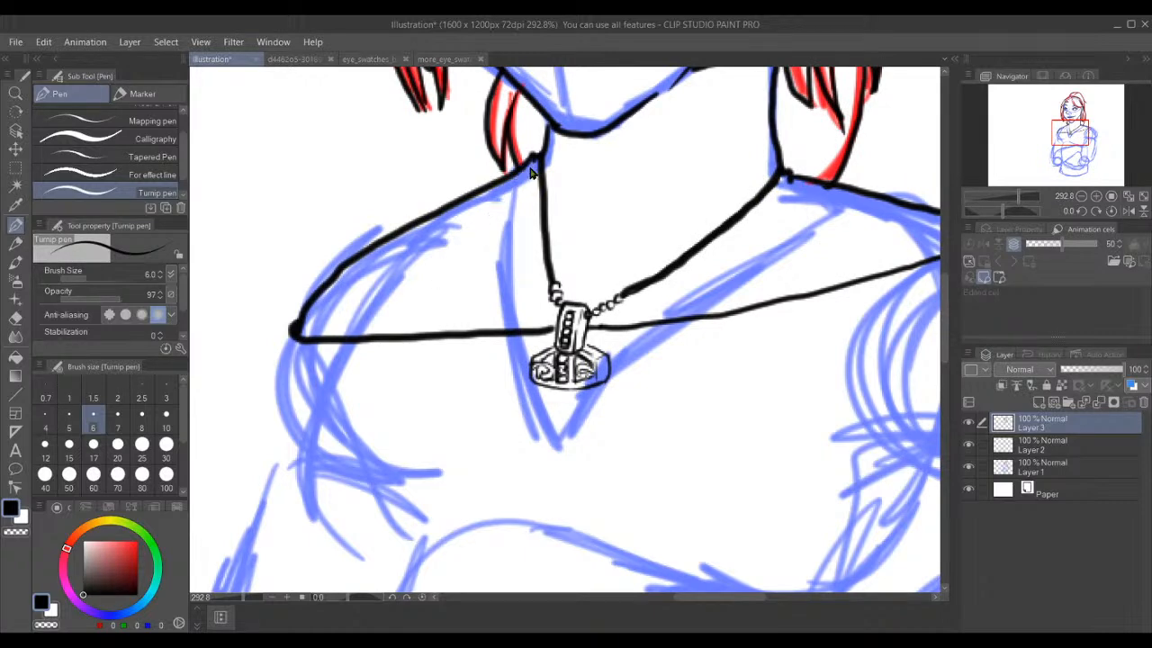
left_click_drag(528, 164, 369, 319)
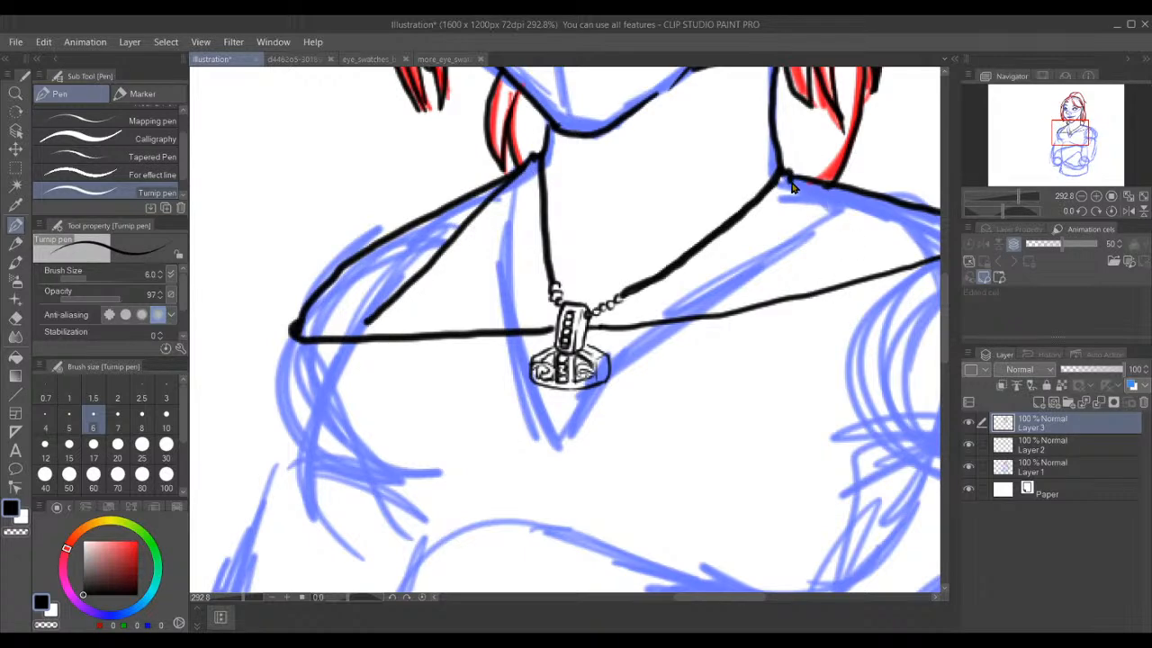
left_click_drag(792, 177, 831, 288)
key("ctrl+z")
key("ctrl+z")
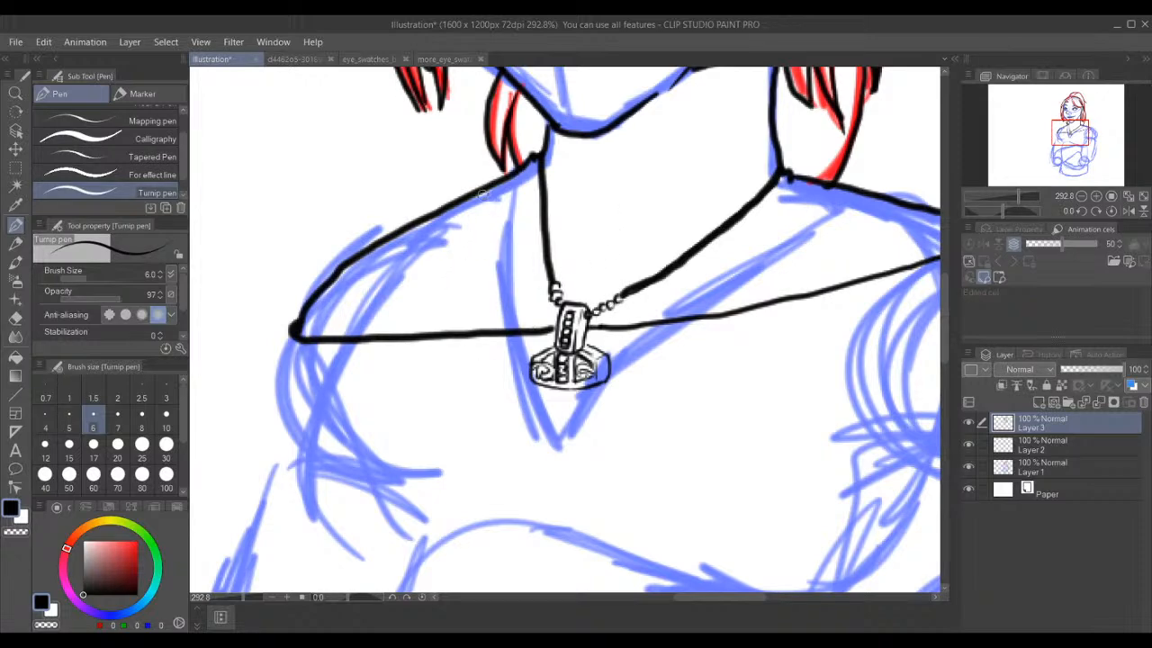
- Ink a curved seam on each side of the chest, running from the shoulder slope to the garment edge
mouse_move(490, 185)
left_mouse_down()
mouse_move(429, 261)
mouse_move(396, 328)
left_mouse_up()
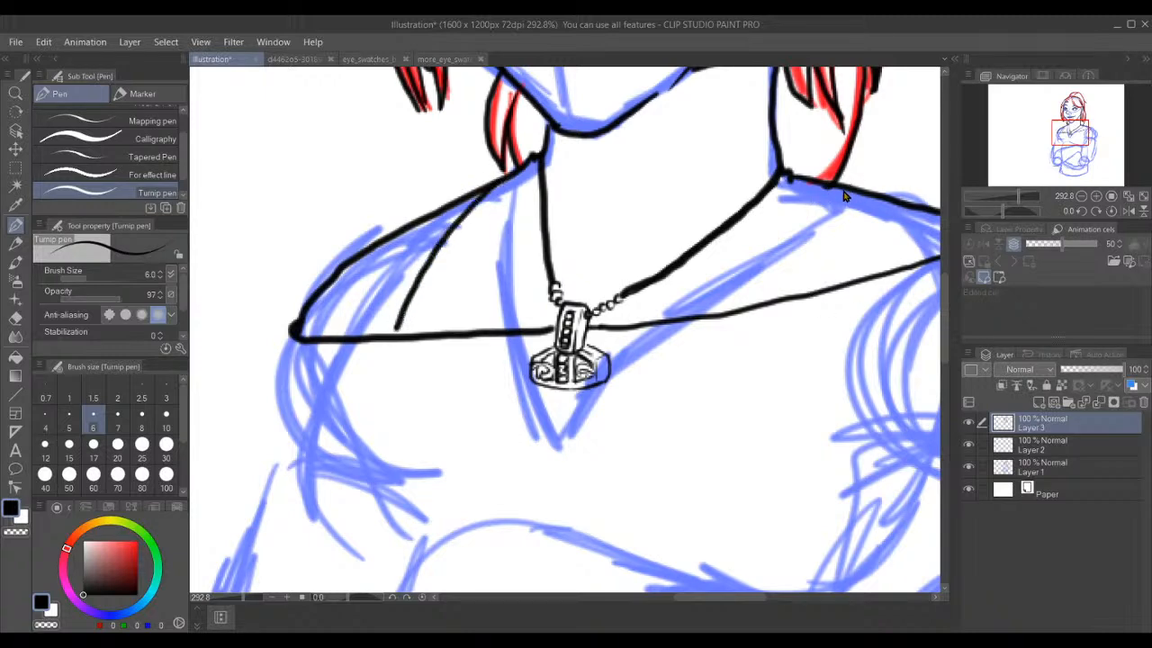
left_click_drag(835, 187, 821, 295)
left_click_drag(398, 326, 393, 337)
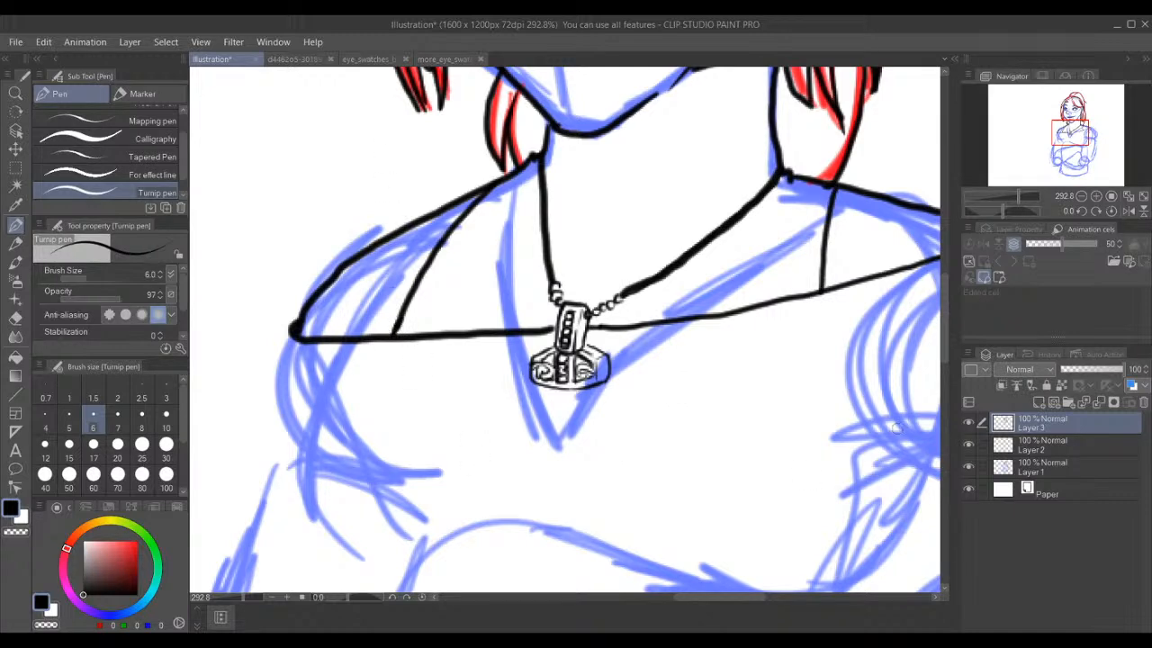
mouse_move(1077, 131)
left_mouse_down()
mouse_move(1076, 119)
mouse_move(1063, 131)
left_mouse_up()
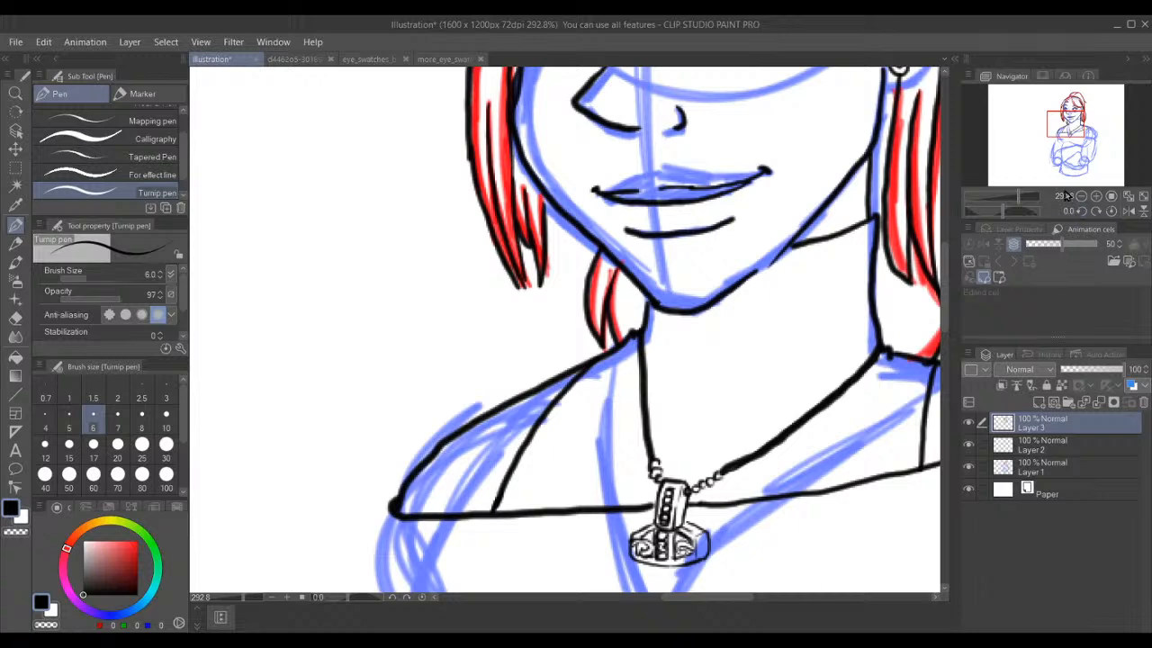
mouse_move(1075, 116)
left_mouse_down()
mouse_move(1093, 134)
mouse_move(1070, 139)
left_mouse_up()
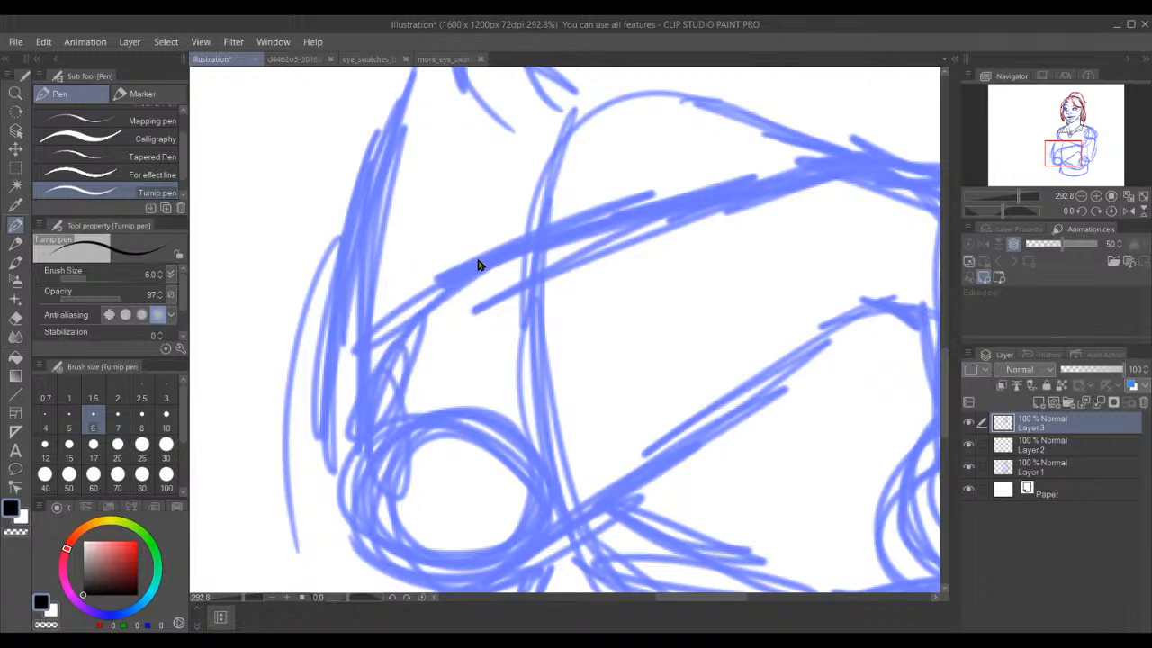
- Ink the folded sleeve cuff above the left-hand elbow, with a slanted lower edge, curved upper edge, outer side and short inner fold line
left_click_drag(477, 258, 326, 401)
key("ctrl+z")
mouse_move(551, 223)
left_mouse_down()
mouse_move(403, 310)
mouse_move(304, 406)
mouse_move(347, 353)
left_mouse_up()
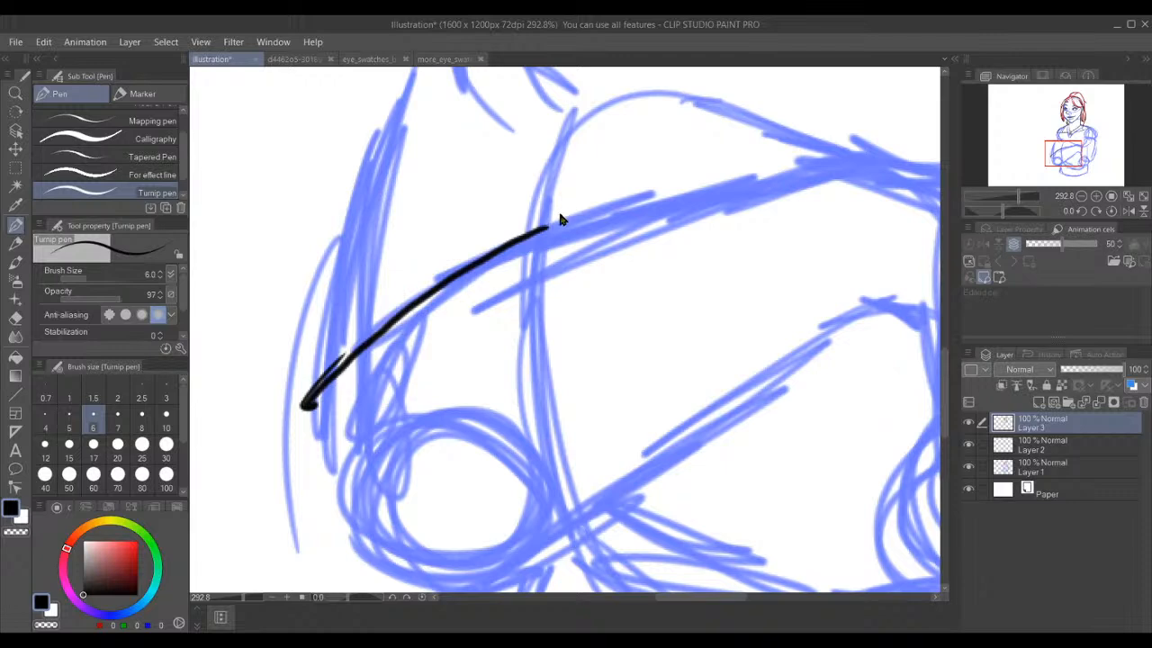
left_click_drag(544, 220, 476, 212)
mouse_move(544, 219)
left_mouse_down()
mouse_move(540, 186)
mouse_move(501, 185)
mouse_move(437, 191)
mouse_move(355, 223)
left_mouse_up()
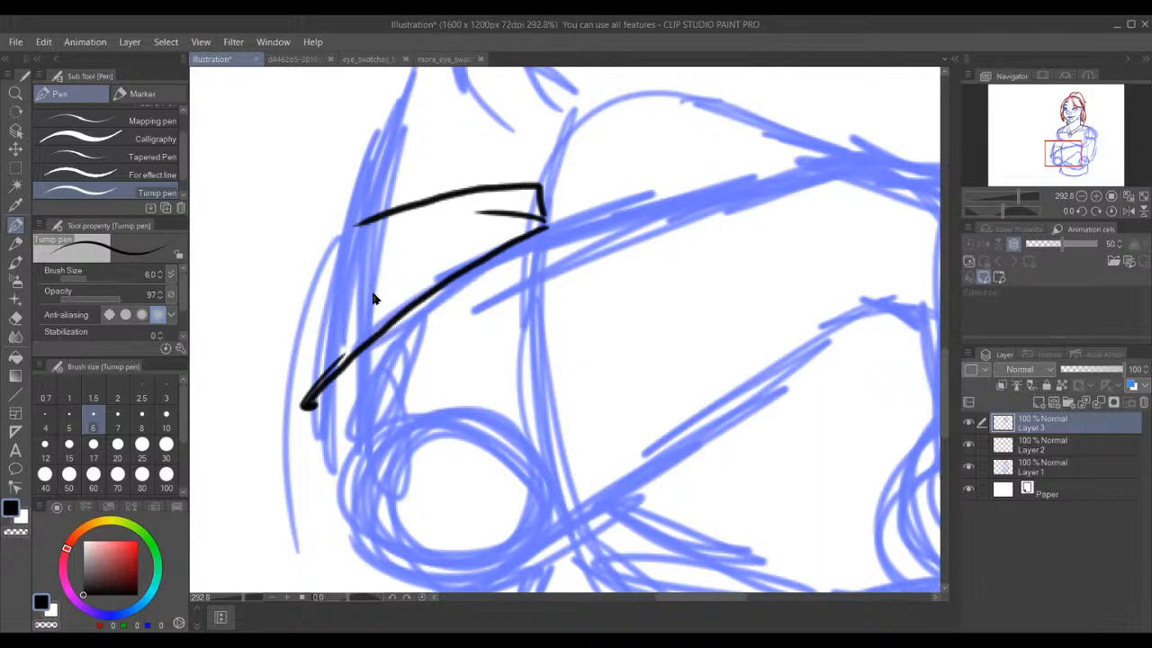
mouse_move(366, 219)
left_mouse_down()
mouse_move(321, 261)
mouse_move(322, 333)
mouse_move(290, 401)
mouse_move(302, 417)
mouse_move(328, 420)
left_mouse_up()
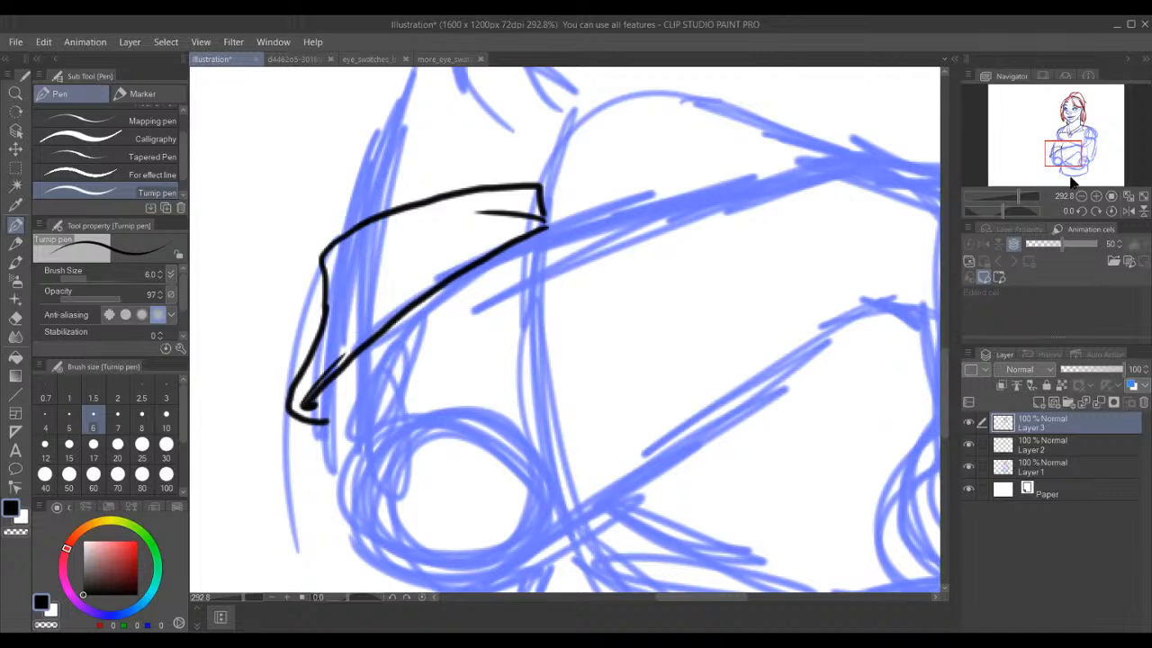
- Ink the outer contour of the left-hand upper sleeve from the shoulder hook down to the cuff, with a small wrinkle notch midway
left_click_drag(1062, 147, 1053, 141)
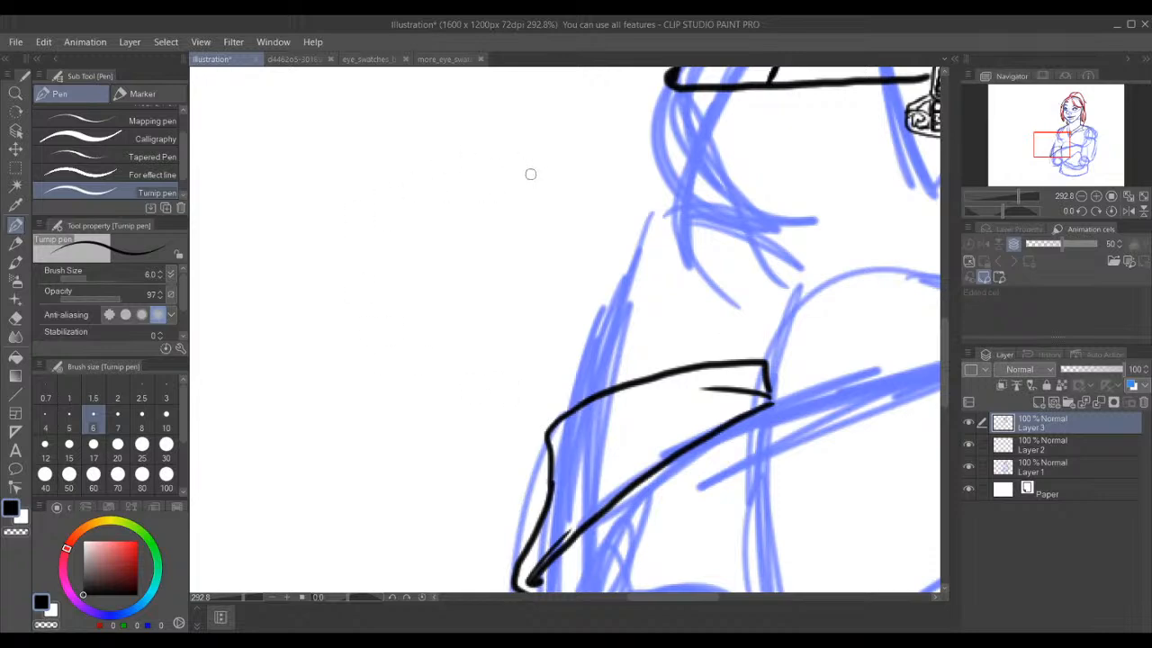
left_click_drag(668, 69, 656, 95)
mouse_move(666, 74)
left_mouse_down()
mouse_move(628, 245)
mouse_move(592, 323)
left_mouse_up()
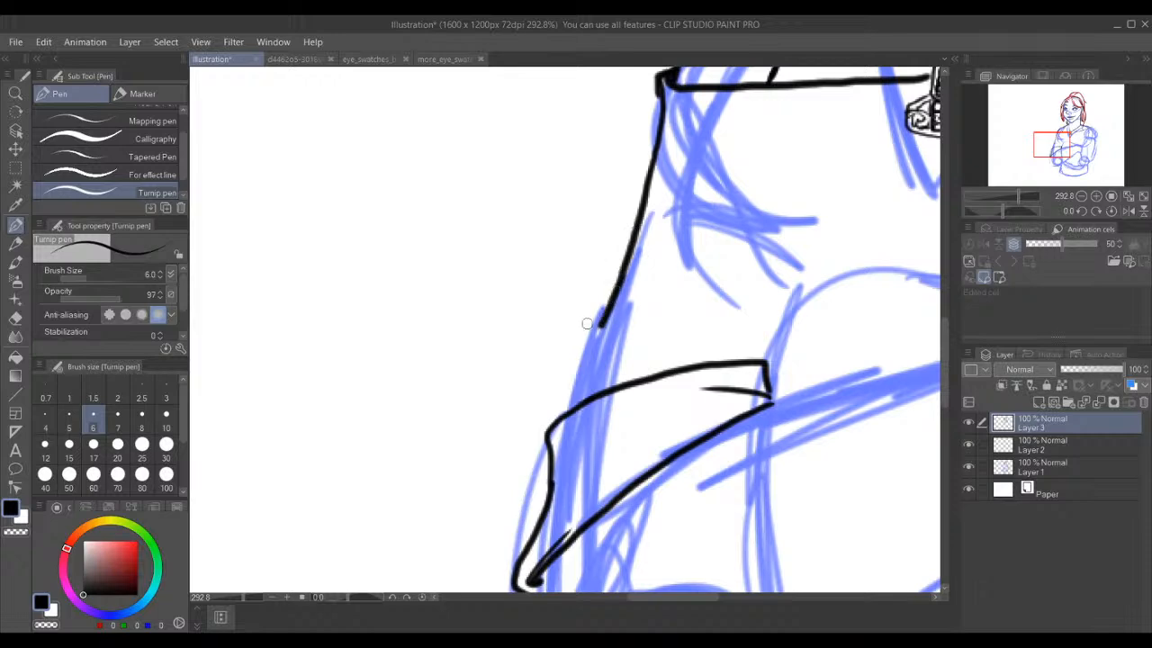
key("ctrl+z")
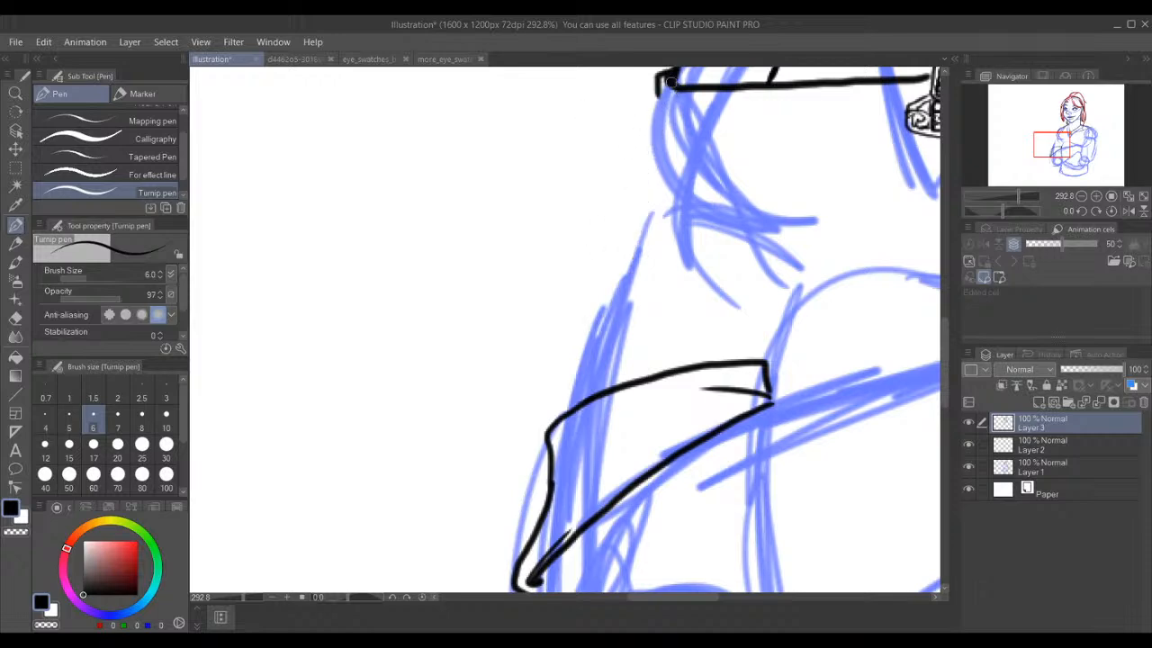
left_click_drag(660, 77, 618, 233)
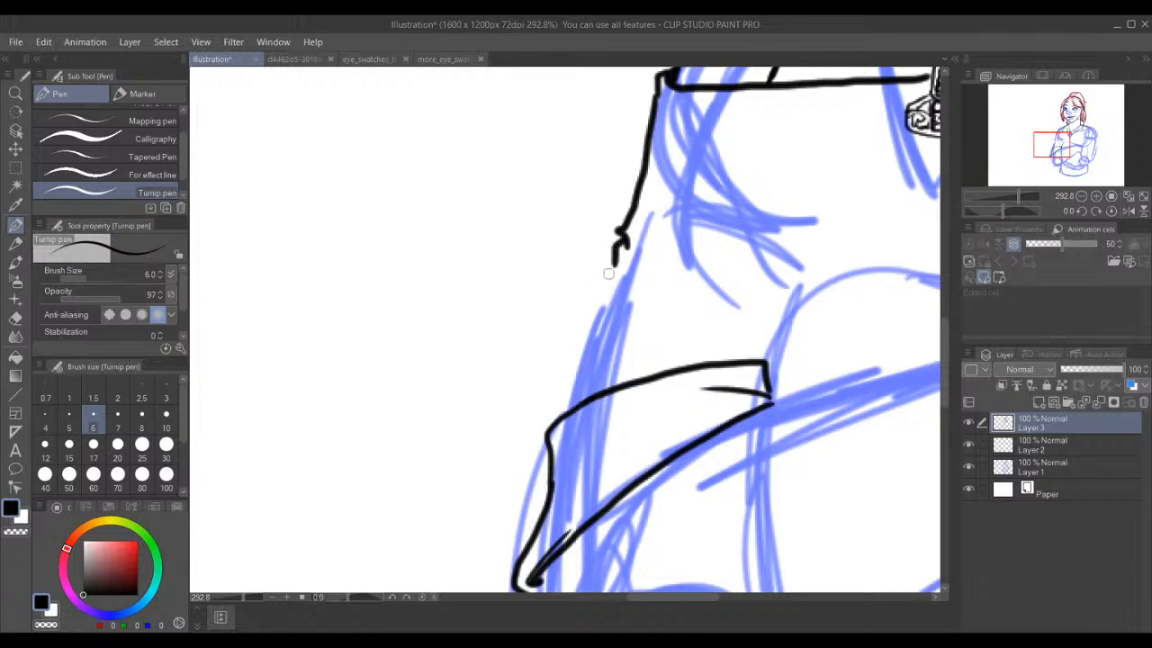
left_click_drag(621, 232, 553, 431)
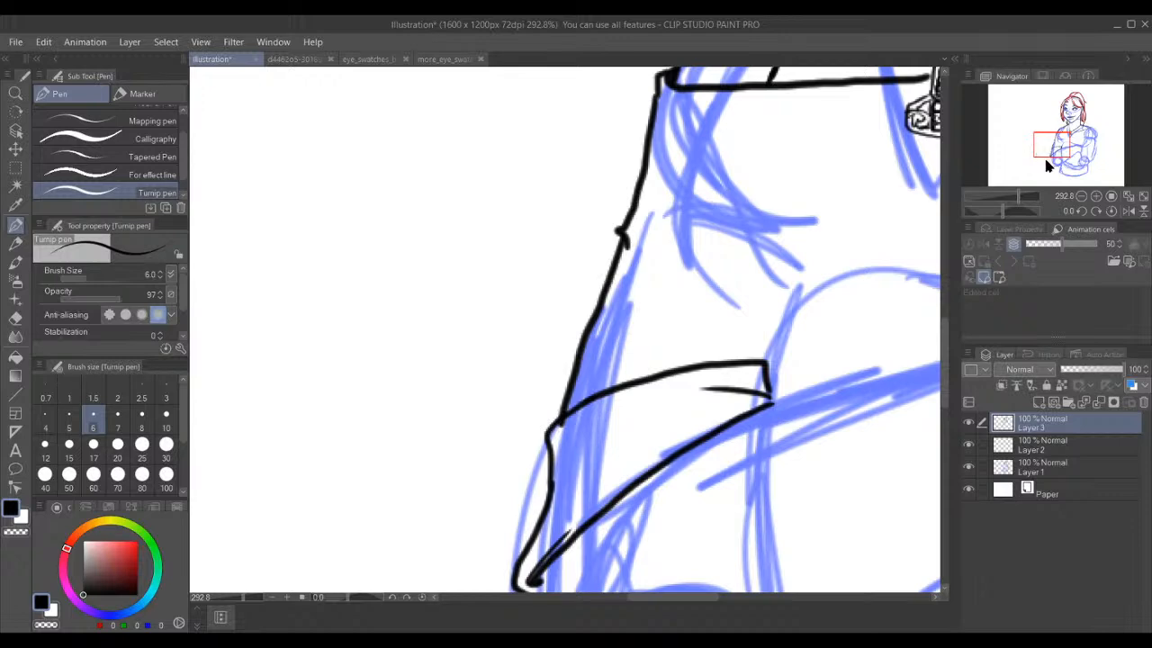
- Ink the upper edge of the folded forearm from the left-hand cuff across the torso to the opposite arm
left_click(1071, 126)
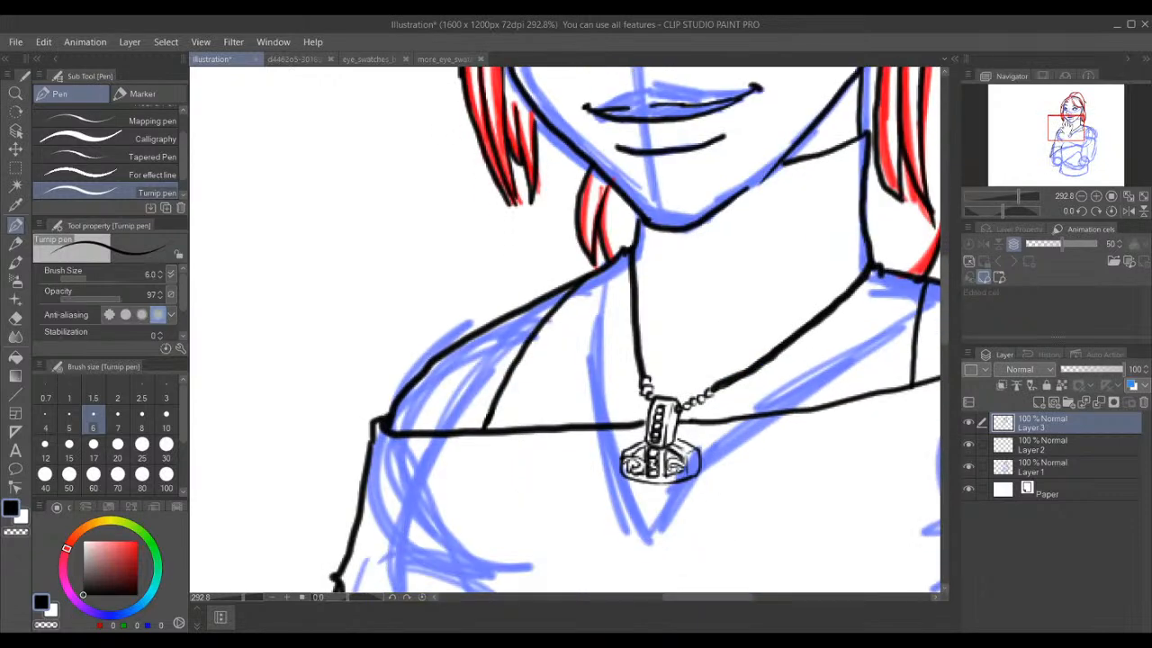
mouse_move(1071, 126)
left_mouse_down()
mouse_move(1079, 143)
mouse_move(1069, 136)
mouse_move(1047, 166)
left_mouse_up()
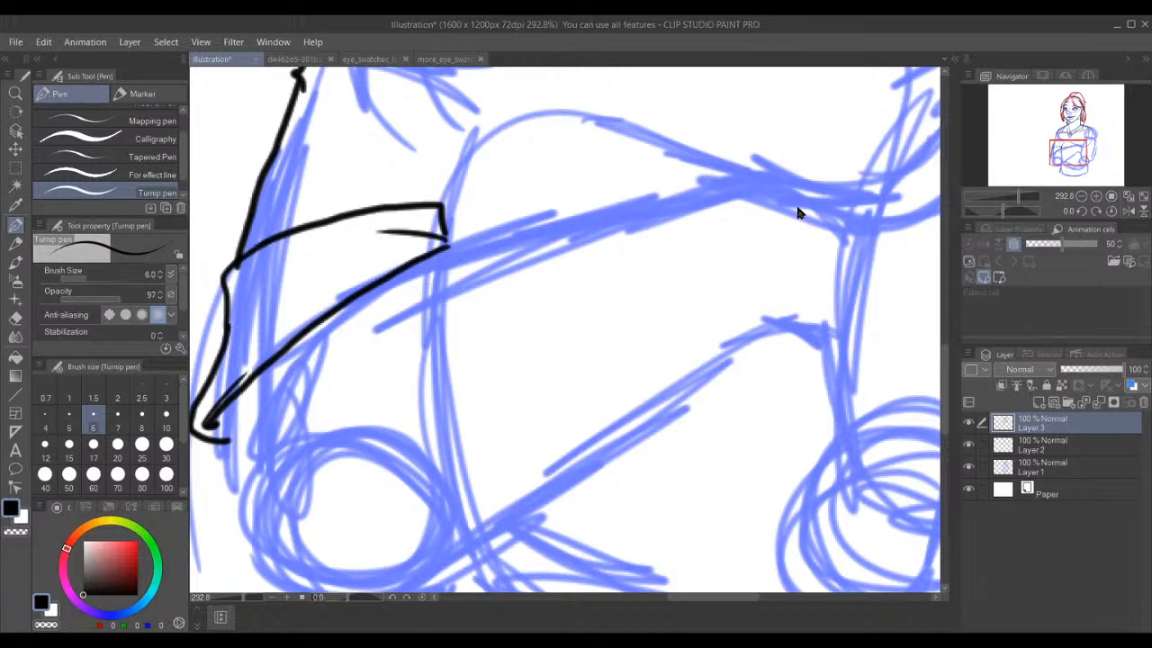
mouse_move(809, 182)
left_mouse_down()
mouse_move(731, 173)
mouse_move(555, 233)
left_mouse_up()
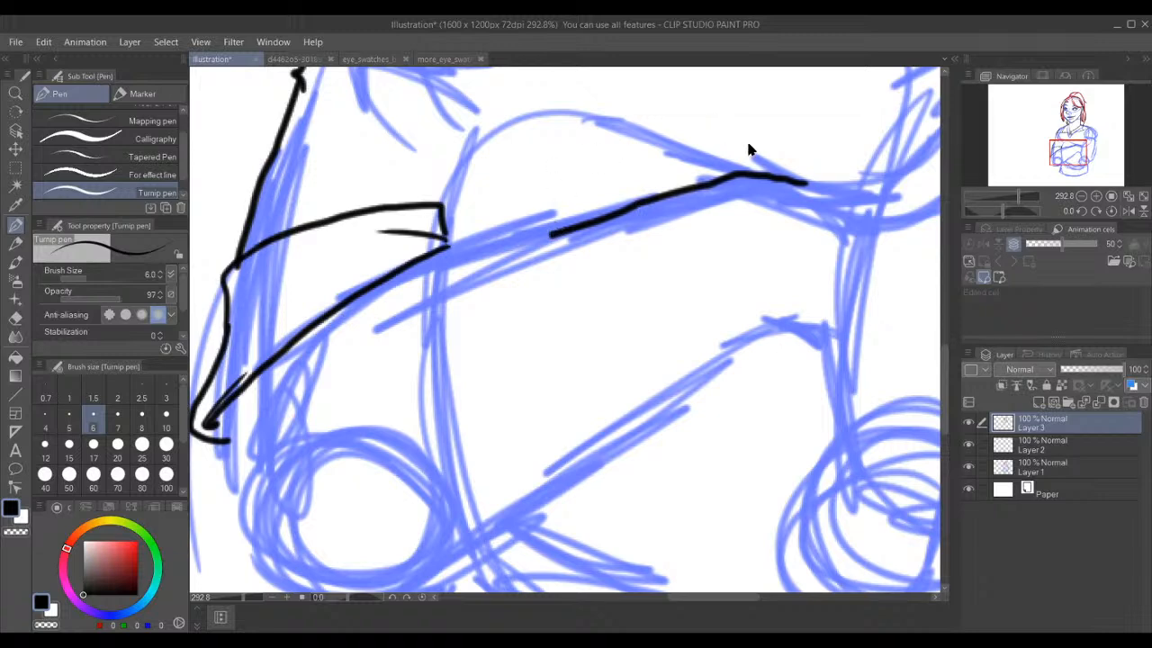
key("ctrl+z")
mouse_move(827, 180)
left_mouse_down()
mouse_move(761, 169)
mouse_move(683, 180)
mouse_move(371, 276)
left_mouse_up()
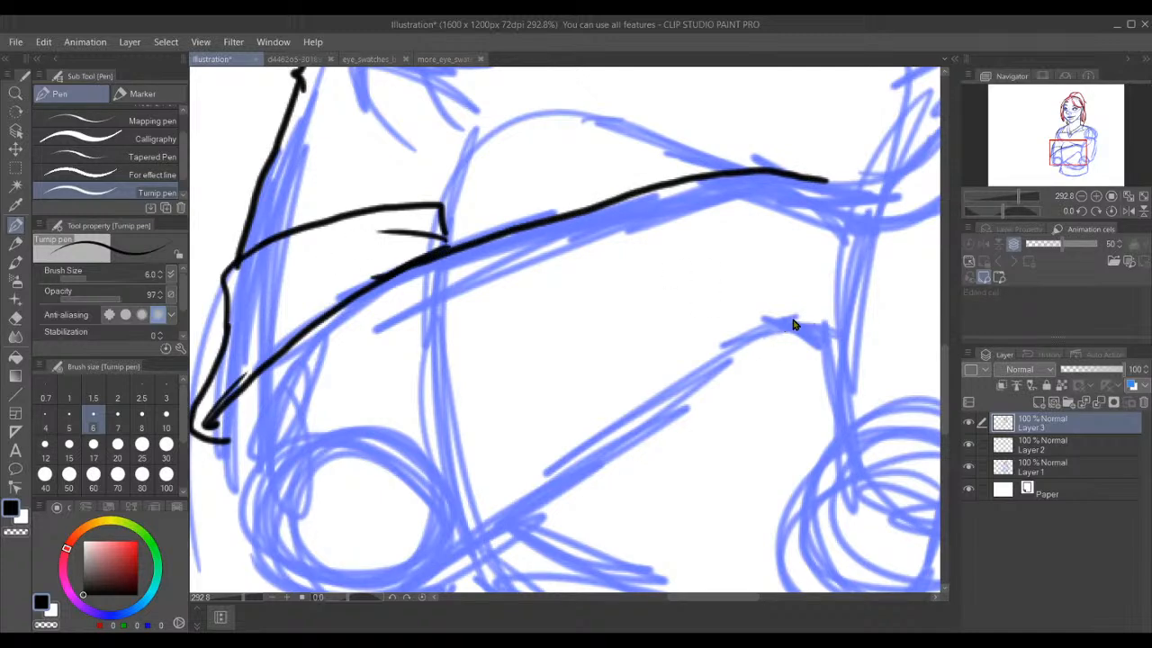
- Ink the forearm's lower edge and rounded elbow up to the left-hand cuff, plus a short crease below the cuff
mouse_move(770, 324)
left_mouse_down()
mouse_move(412, 561)
mouse_move(367, 574)
mouse_move(250, 558)
left_mouse_up()
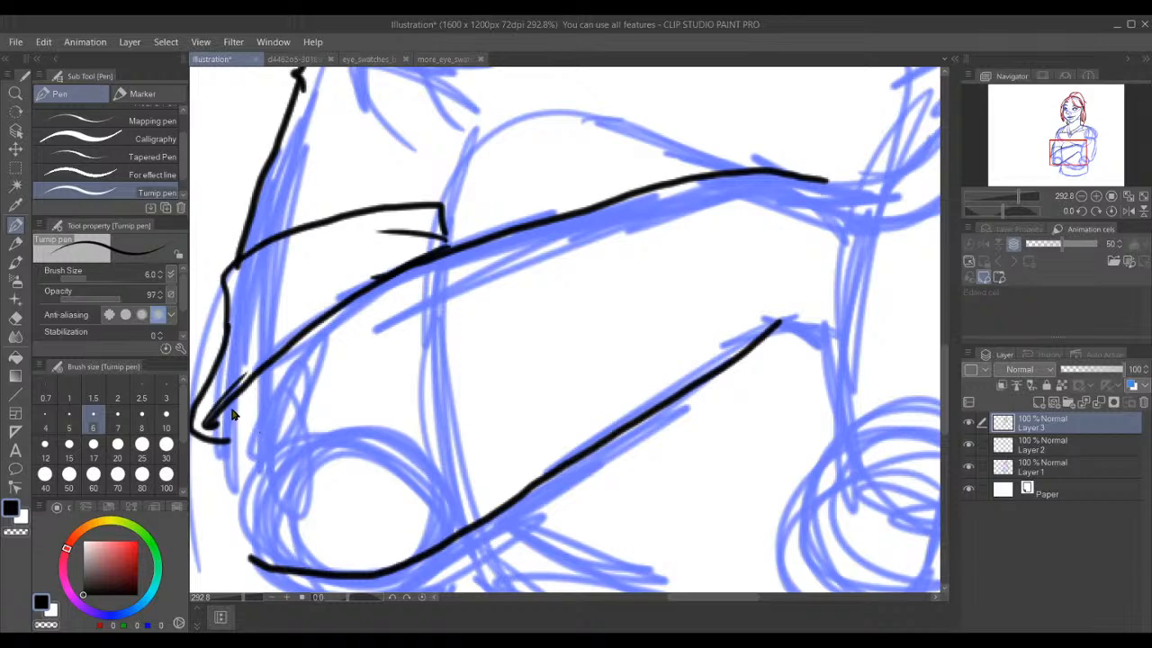
mouse_move(229, 402)
left_mouse_down()
mouse_move(232, 493)
mouse_move(275, 572)
left_mouse_up()
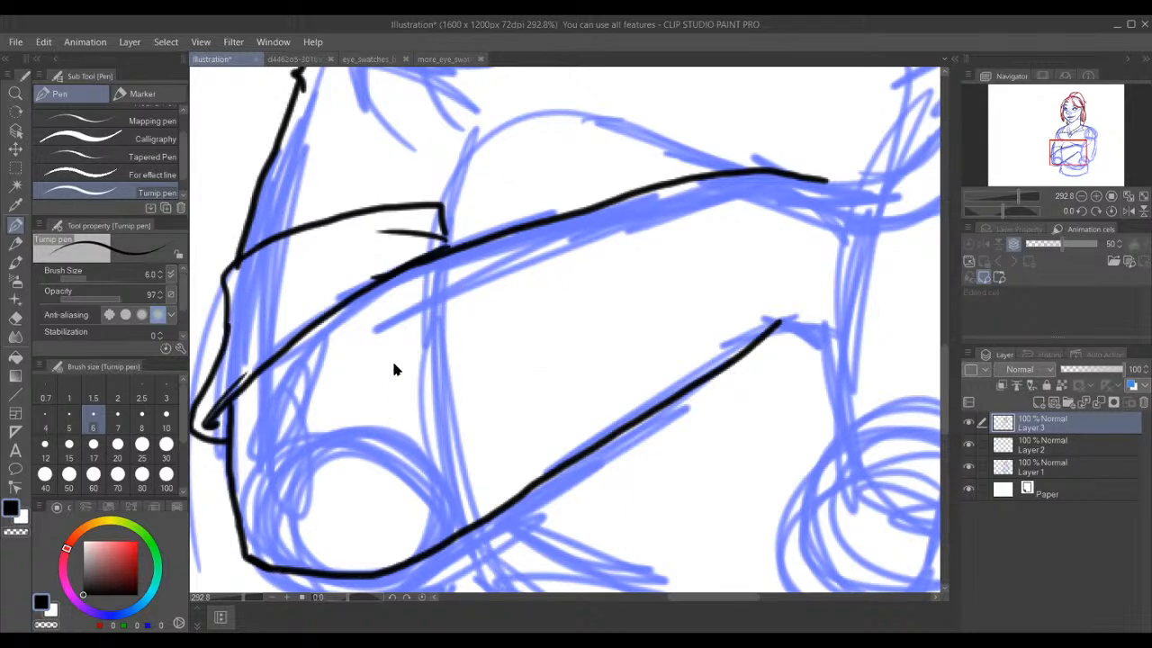
left_click_drag(418, 260, 318, 361)
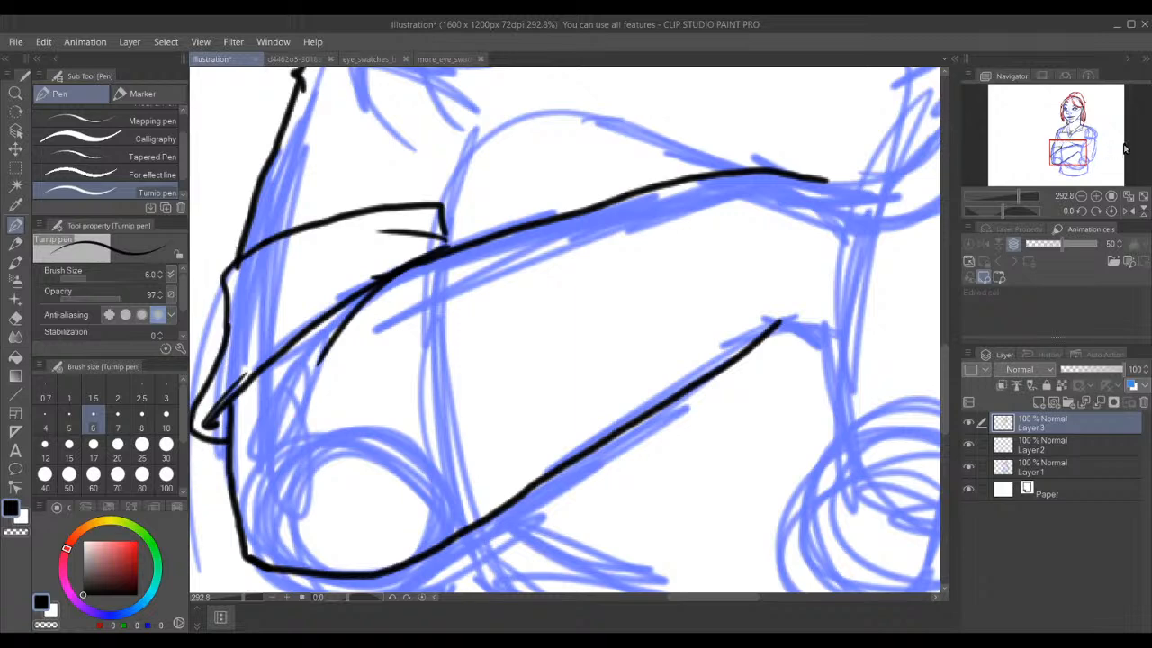
left_click_drag(1083, 134, 1084, 153)
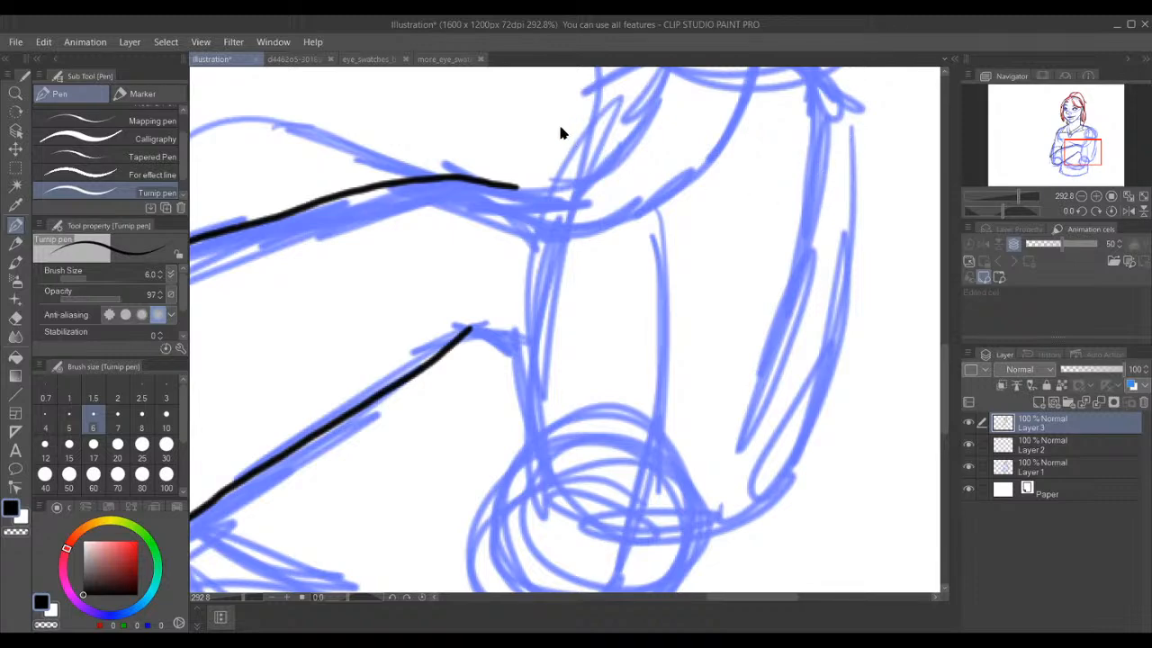
mouse_move(586, 176)
left_mouse_down()
mouse_move(557, 170)
mouse_move(545, 184)
mouse_move(503, 336)
mouse_move(506, 357)
mouse_move(527, 363)
left_mouse_up()
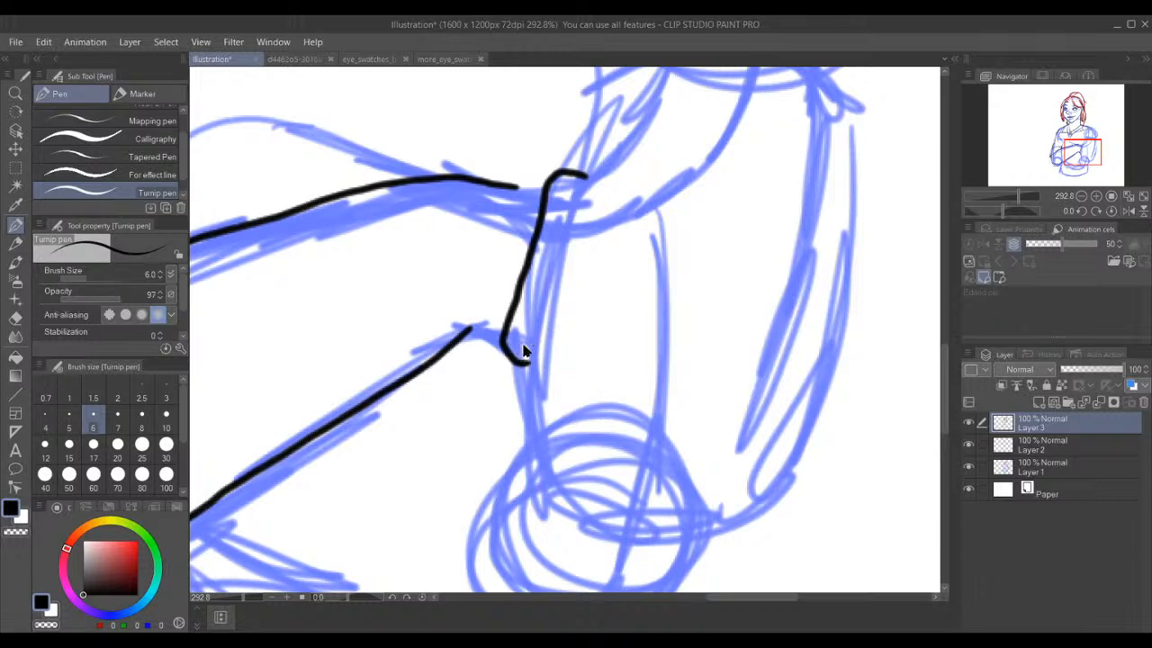
mouse_move(523, 343)
left_mouse_down()
mouse_move(658, 371)
mouse_move(756, 441)
left_mouse_up()
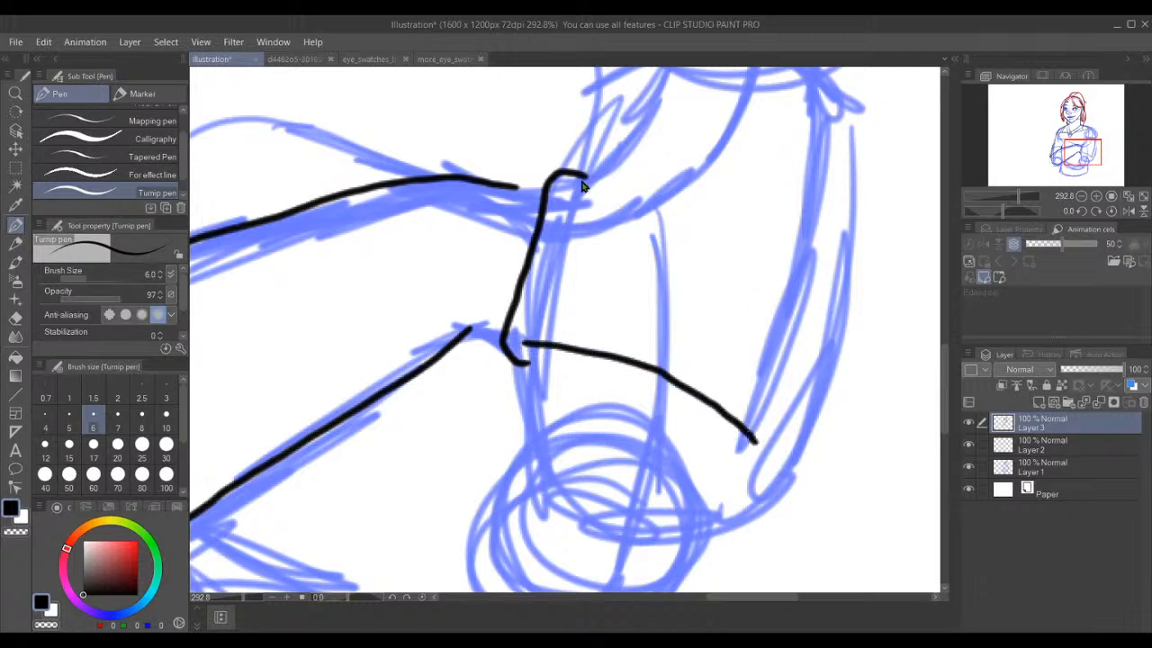
left_click_drag(565, 174, 632, 209)
key("ctrl+z")
mouse_move(580, 174)
left_mouse_down()
mouse_move(711, 226)
mouse_move(739, 251)
left_mouse_up()
key("ctrl+z")
mouse_move(814, 261)
left_mouse_down()
mouse_move(715, 202)
mouse_move(565, 171)
left_mouse_up()
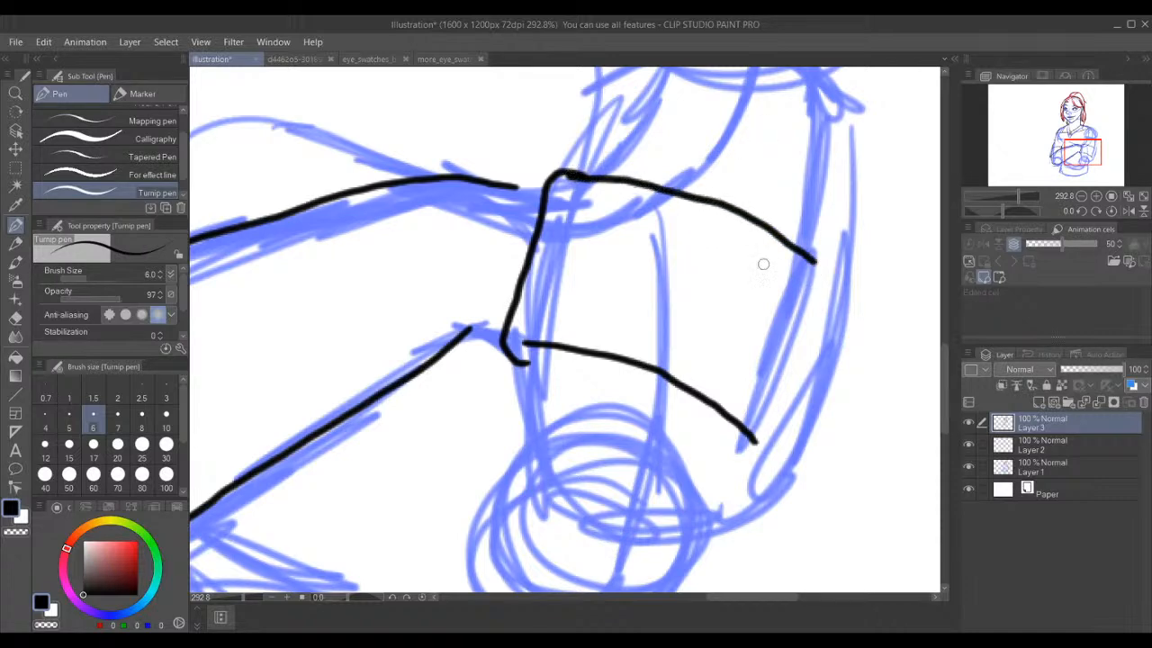
key("ctrl+z")
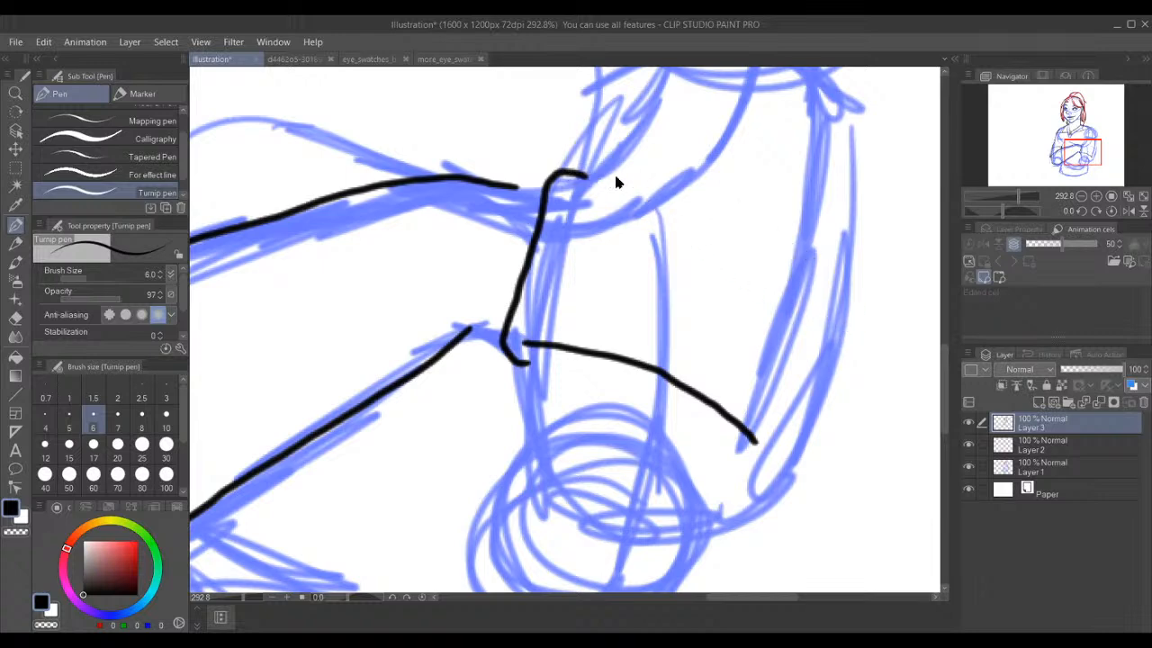
mouse_move(581, 173)
left_mouse_down()
mouse_move(728, 219)
mouse_move(817, 278)
left_mouse_up()
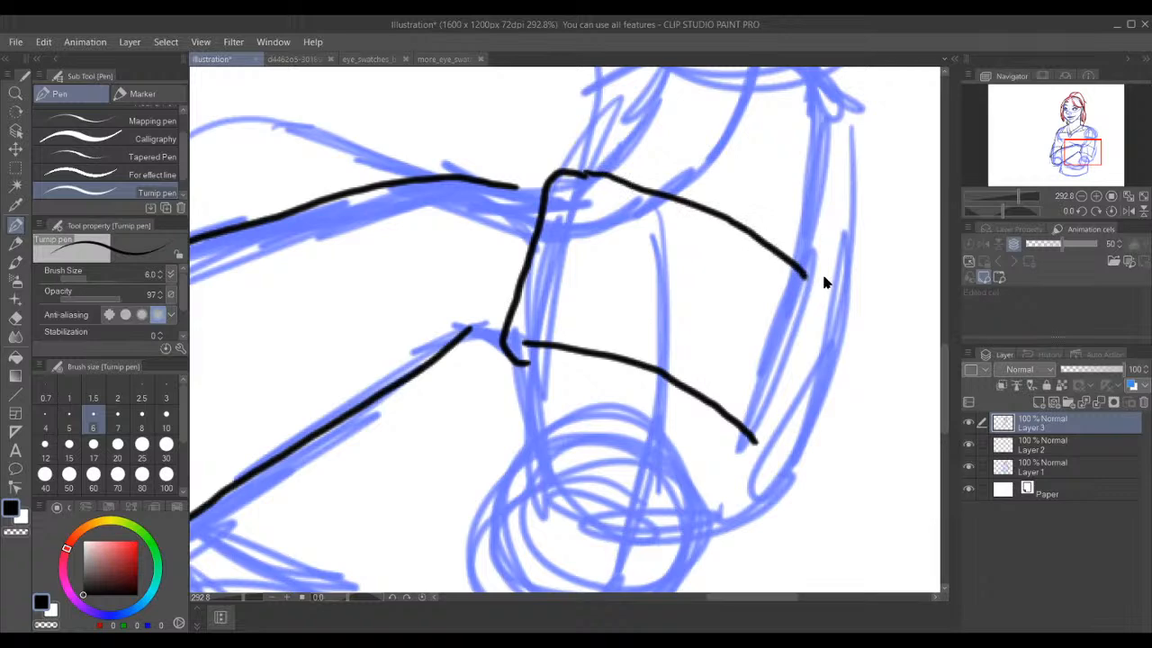
key("ctrl+z")
mouse_move(812, 219)
left_mouse_down()
mouse_move(695, 170)
mouse_move(577, 172)
left_mouse_up()
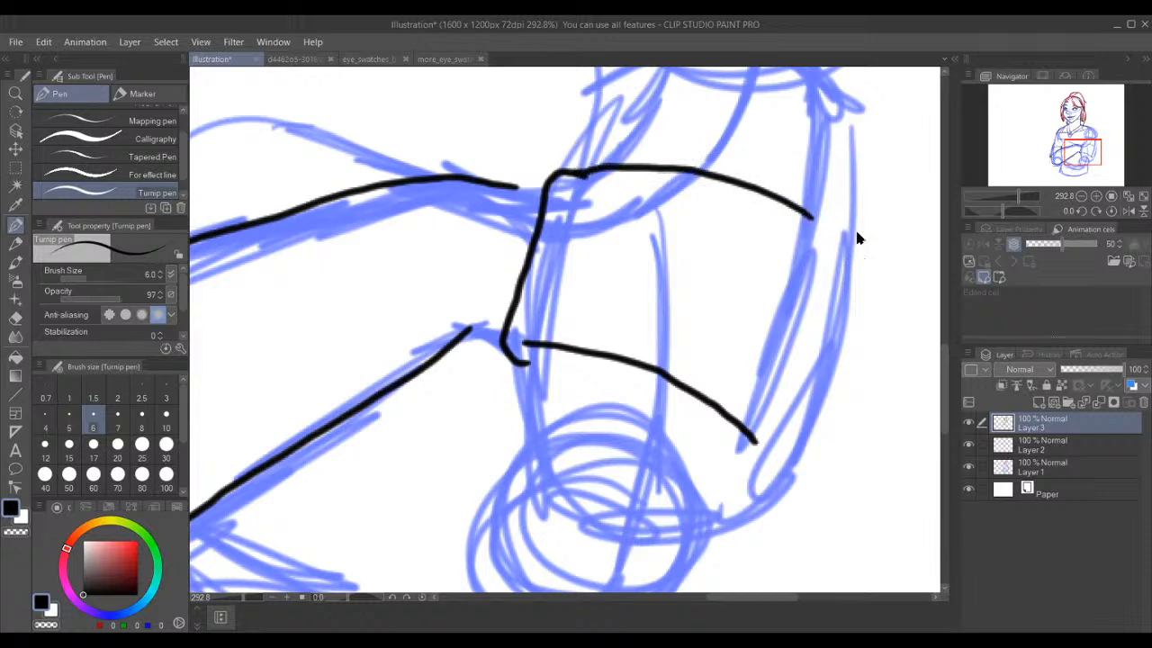
mouse_move(810, 215)
left_mouse_down()
mouse_move(828, 252)
mouse_move(798, 306)
mouse_move(769, 435)
mouse_move(736, 433)
left_mouse_up()
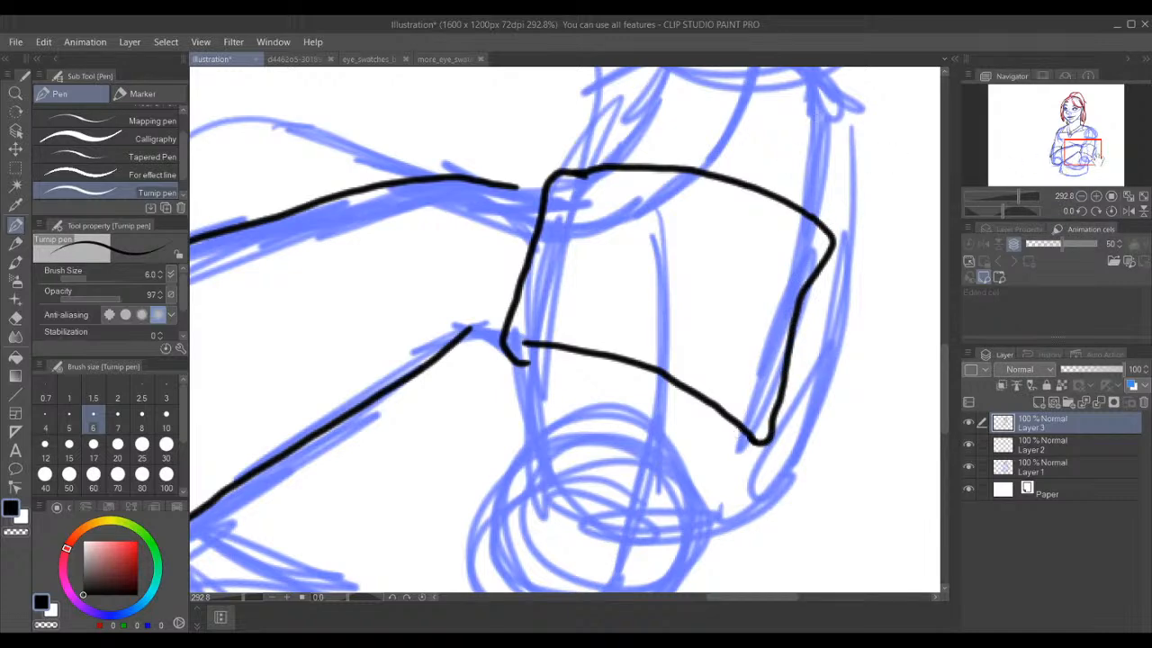
left_click(1089, 140)
left_click_drag(1089, 138, 1080, 162)
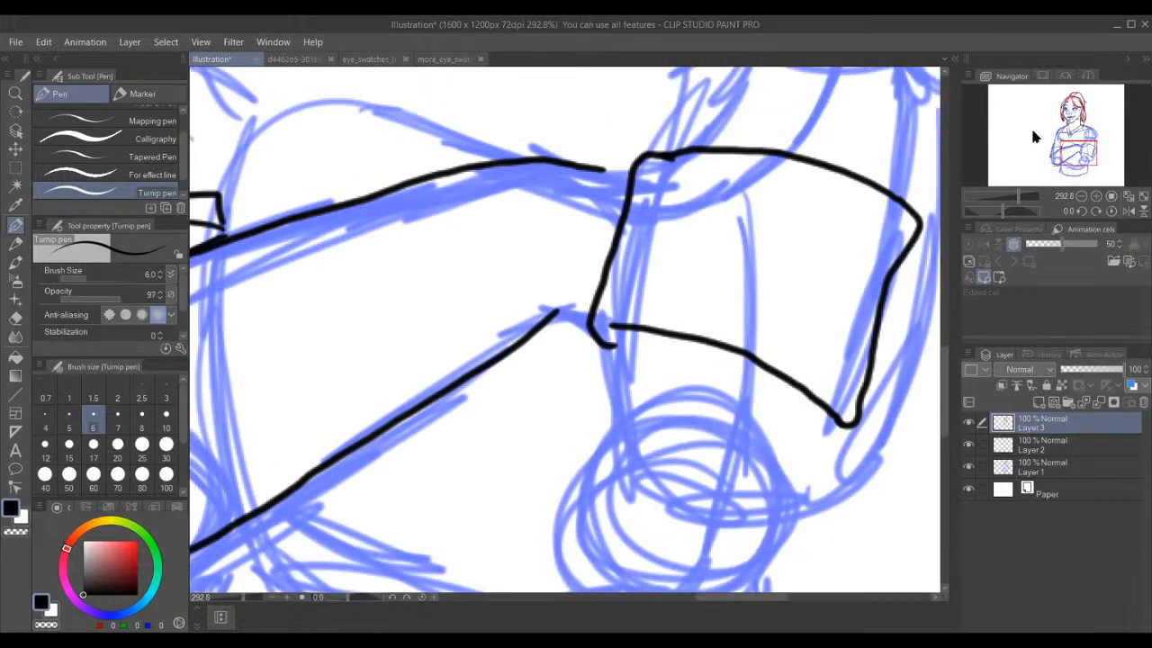
key("ctrl+z")
key("ctrl+z")
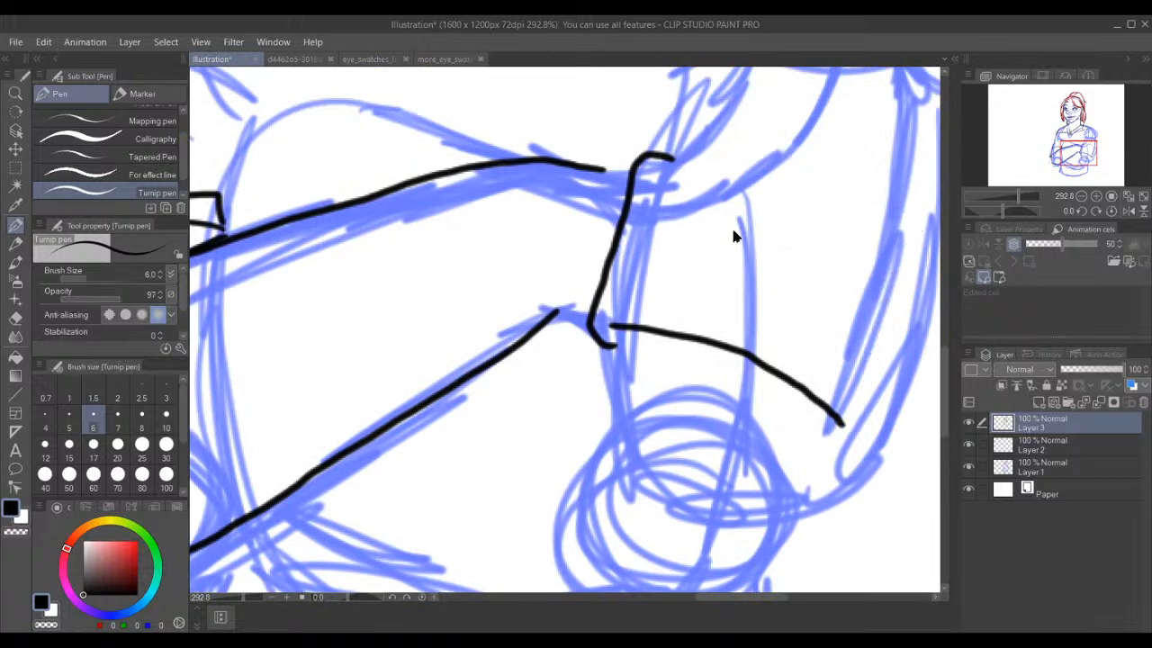
key("ctrl+z")
key("ctrl+z")
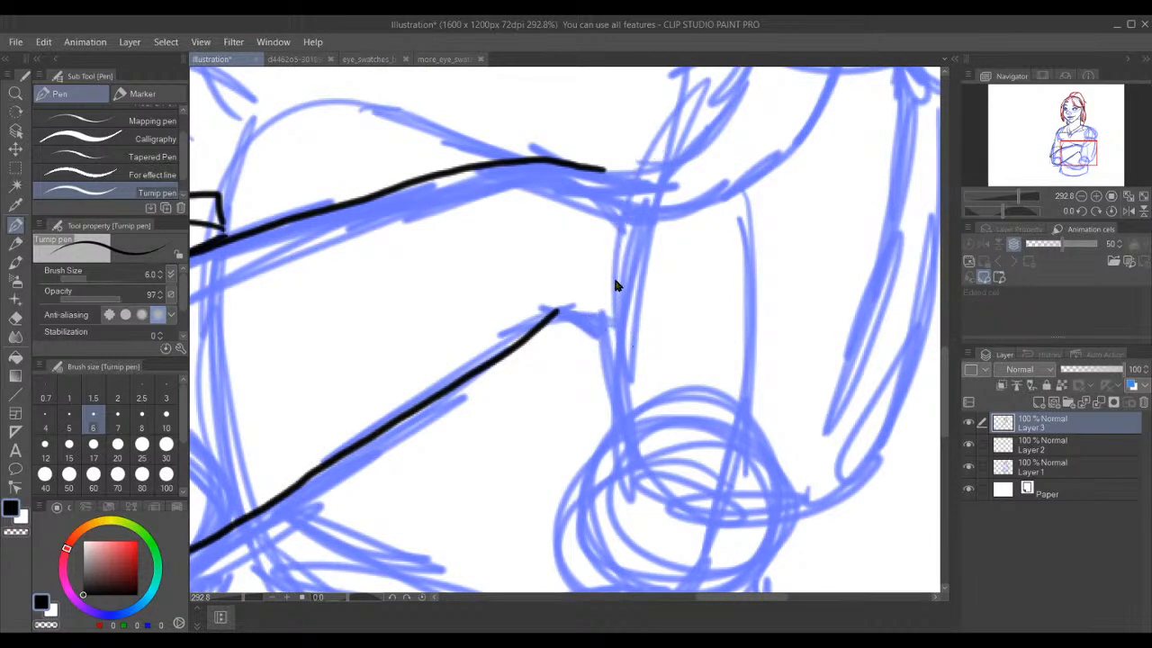
mouse_move(634, 278)
left_mouse_down()
mouse_move(607, 268)
mouse_move(666, 231)
mouse_move(749, 213)
mouse_move(912, 200)
mouse_move(939, 225)
mouse_move(860, 189)
mouse_move(714, 193)
left_mouse_up()
key("ctrl+z")
key("ctrl+z")
mouse_move(915, 217)
left_mouse_down()
mouse_move(816, 211)
mouse_move(674, 228)
mouse_move(580, 261)
mouse_move(589, 306)
left_mouse_up()
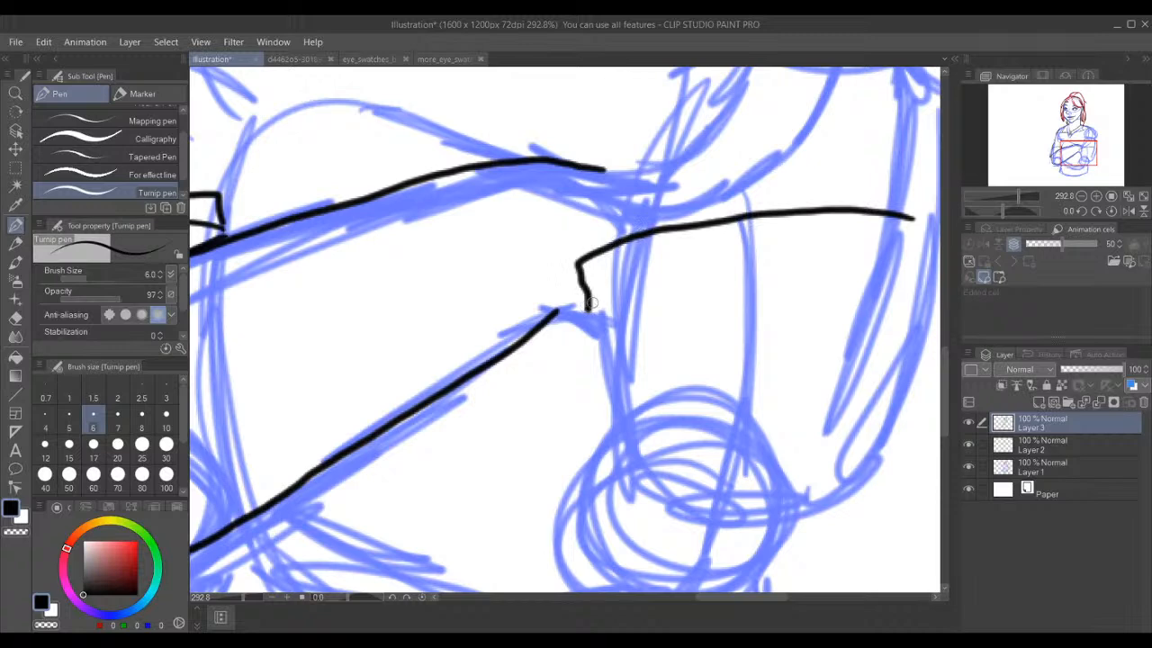
key("ctrl+z")
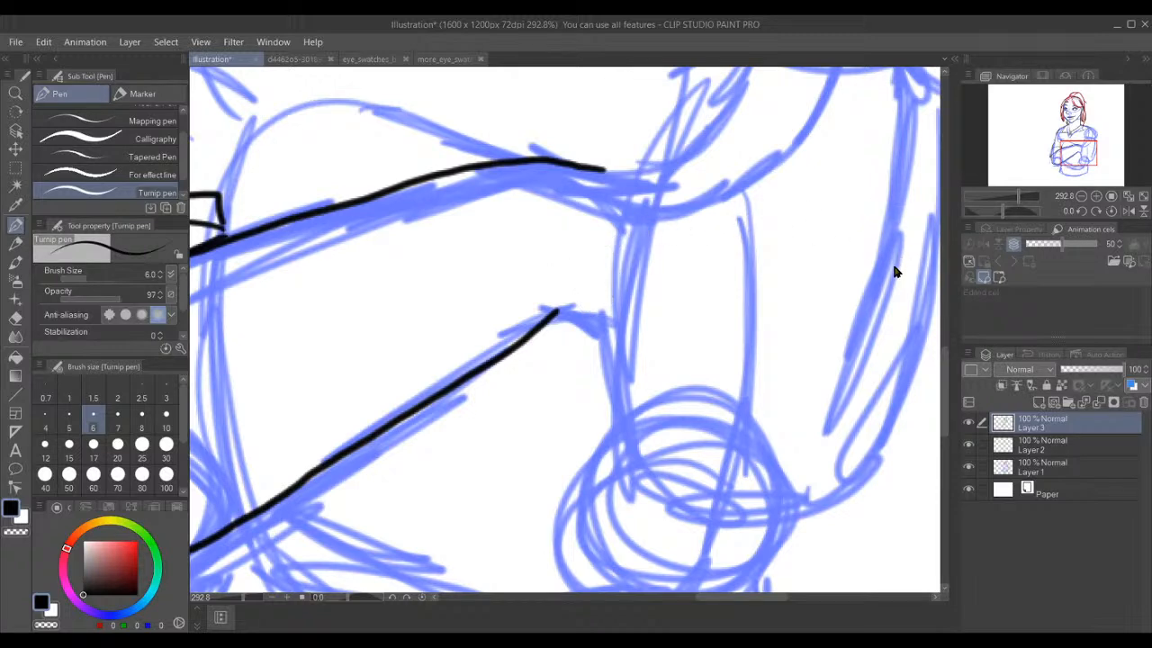
- Ink the right-hand sleeve cuff above the elbow with an arched upper edge, slanted outer side and curved lower edge
mouse_move(900, 271)
left_mouse_down()
mouse_move(862, 255)
mouse_move(900, 232)
mouse_move(814, 219)
mouse_move(664, 225)
mouse_move(594, 258)
mouse_move(597, 289)
left_mouse_up()
key("ctrl+z")
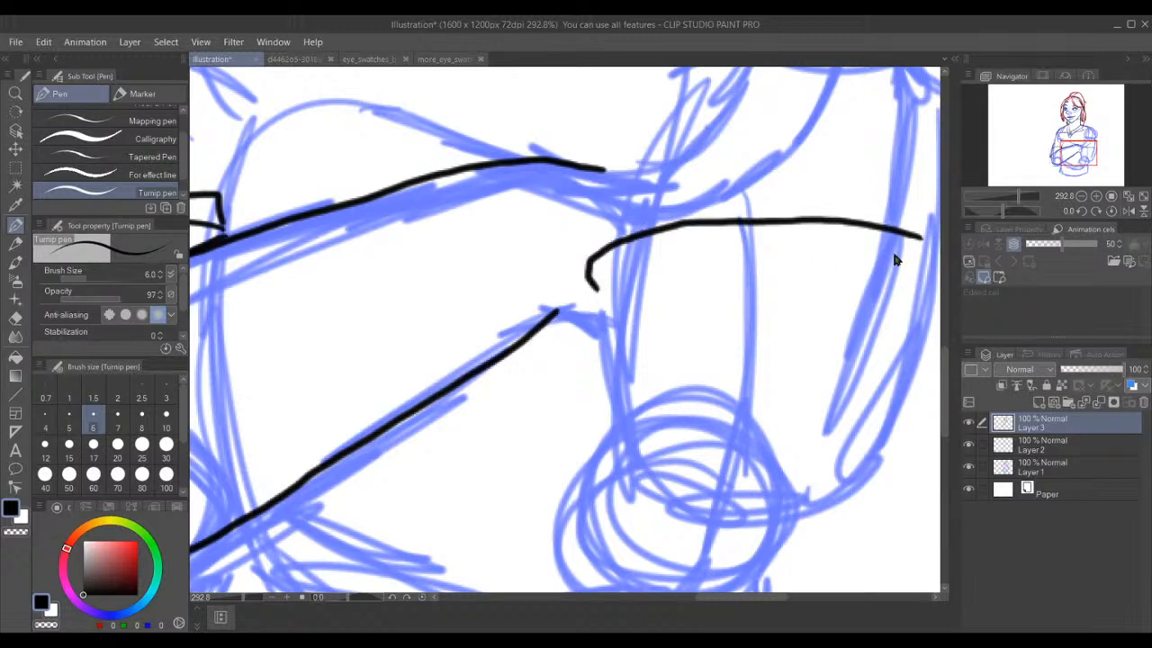
mouse_move(925, 238)
left_mouse_down()
mouse_move(883, 318)
mouse_move(869, 376)
mouse_move(839, 359)
mouse_move(679, 351)
left_mouse_up()
key("ctrl+z")
left_click(614, 326, "ctrl+shift")
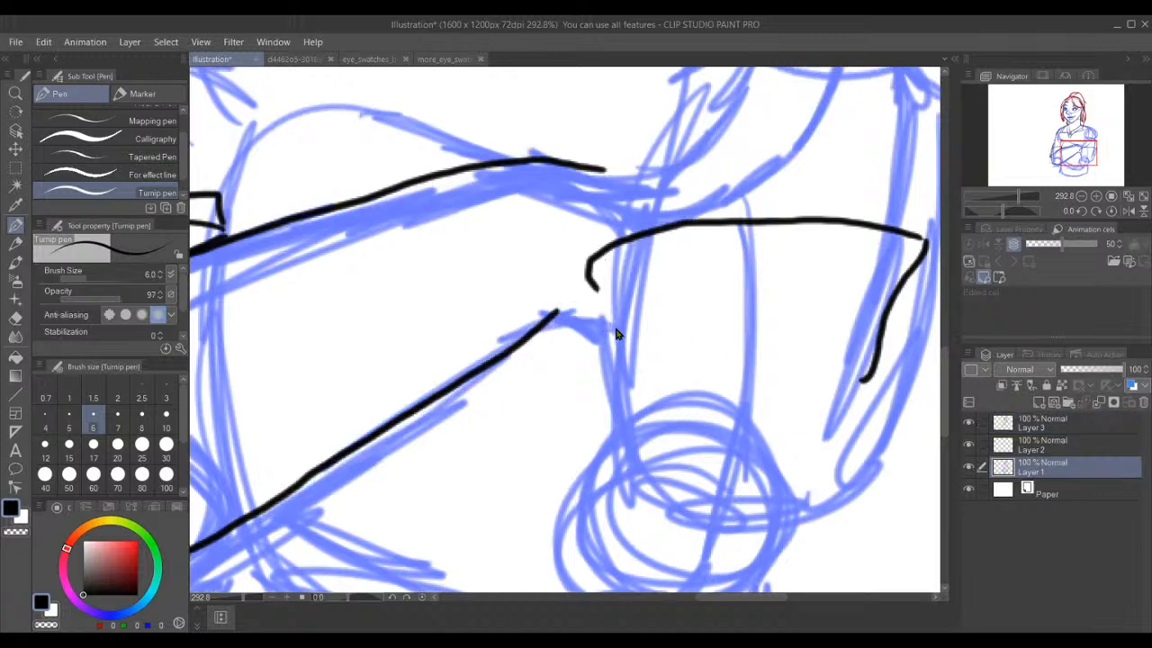
key("ctrl+z")
left_click(608, 327, "ctrl+shift")
mouse_move(601, 316)
left_mouse_down()
mouse_move(799, 334)
mouse_move(865, 369)
mouse_move(857, 380)
left_mouse_up()
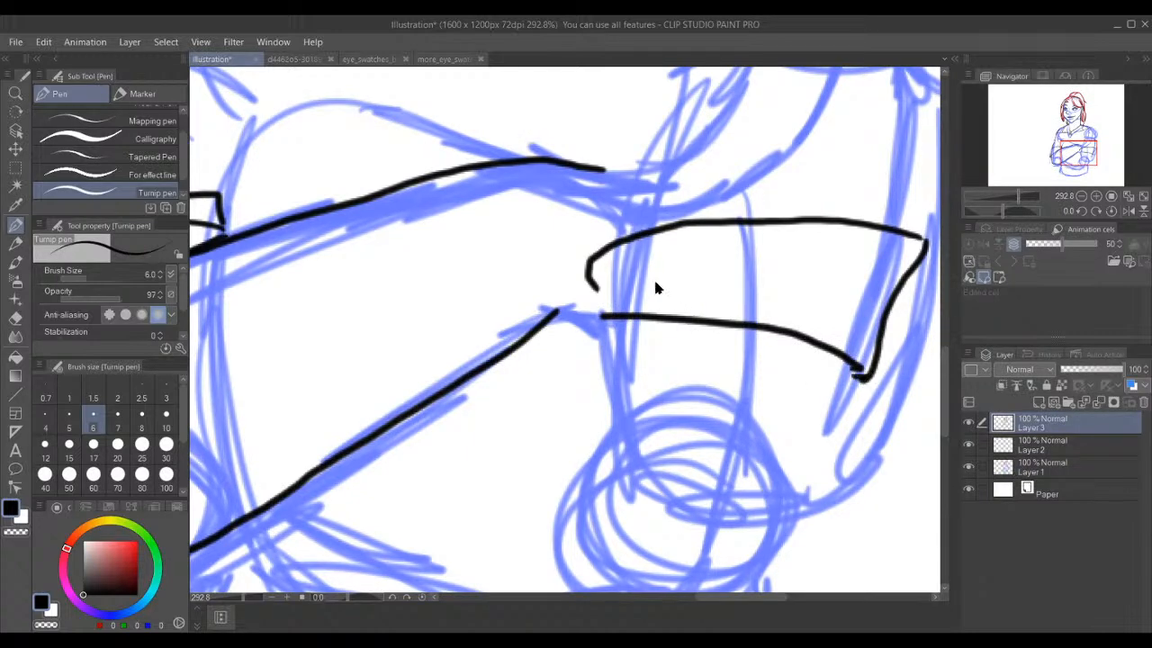
- Close the inner end of the right-hand cuff with a small notch and a short fold line running into the cuff
left_click_drag(679, 273, 594, 292)
key("ctrl+z")
mouse_move(665, 280)
left_mouse_down()
mouse_move(595, 289)
mouse_move(582, 315)
mouse_move(609, 313)
left_mouse_up()
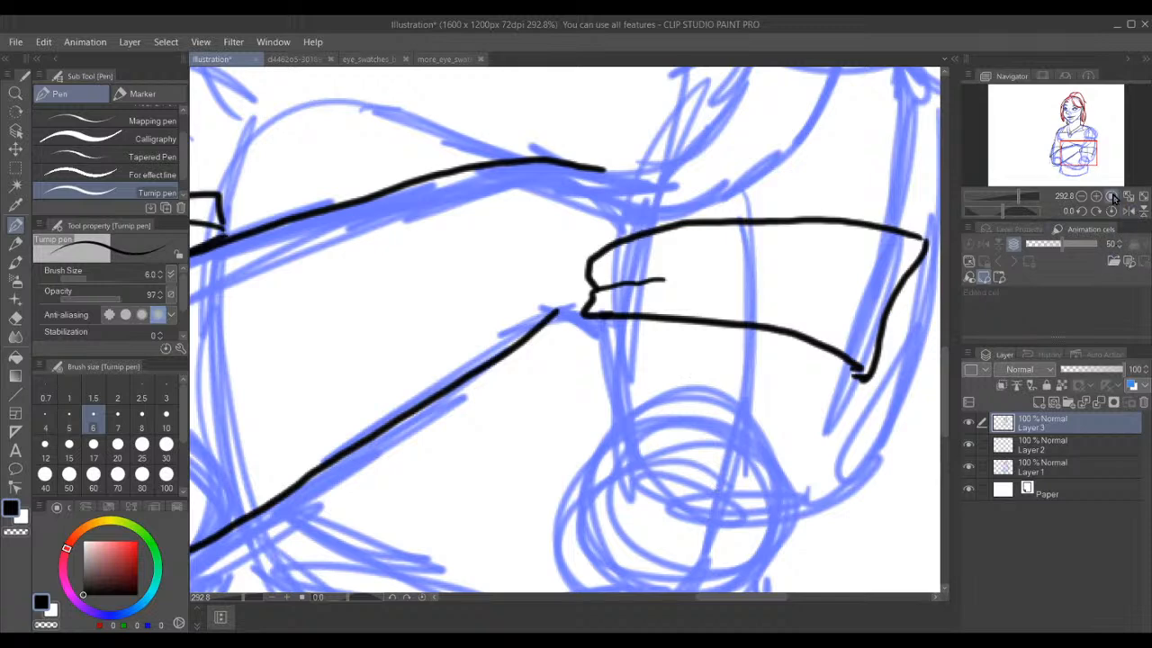
left_click_drag(1085, 155, 1103, 135)
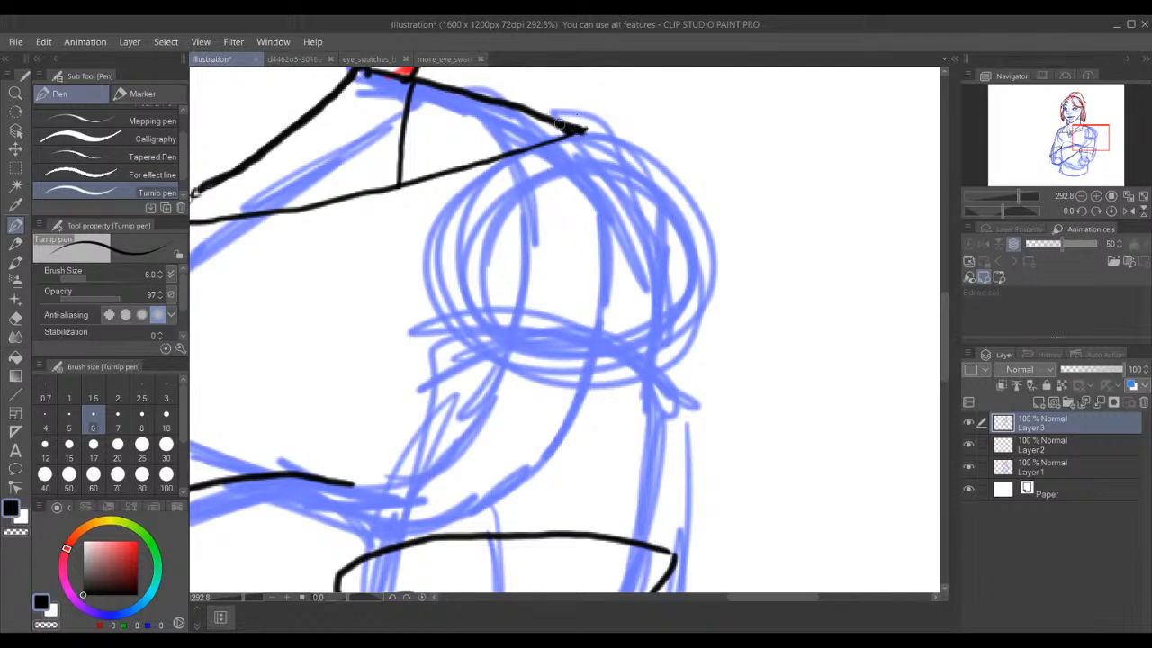
left_click_drag(577, 128, 625, 152)
key("ctrl+z")
mouse_move(572, 124)
left_mouse_down()
mouse_move(597, 124)
mouse_move(664, 168)
mouse_move(681, 194)
mouse_move(690, 268)
mouse_move(637, 437)
left_mouse_up()
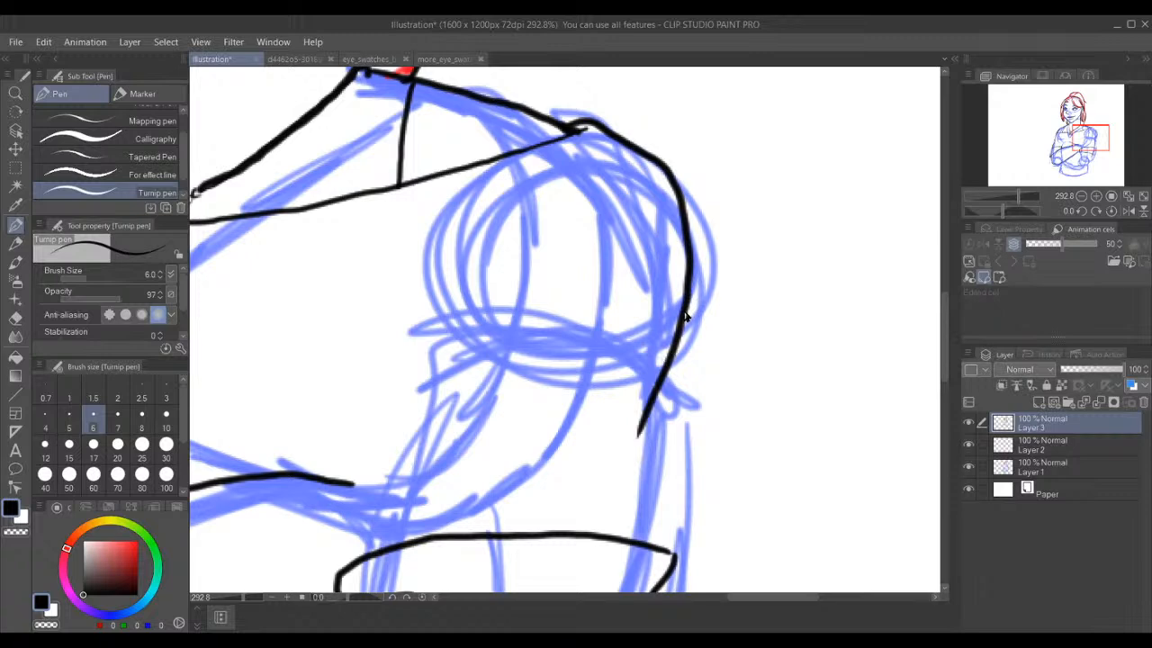
key("ctrl+z")
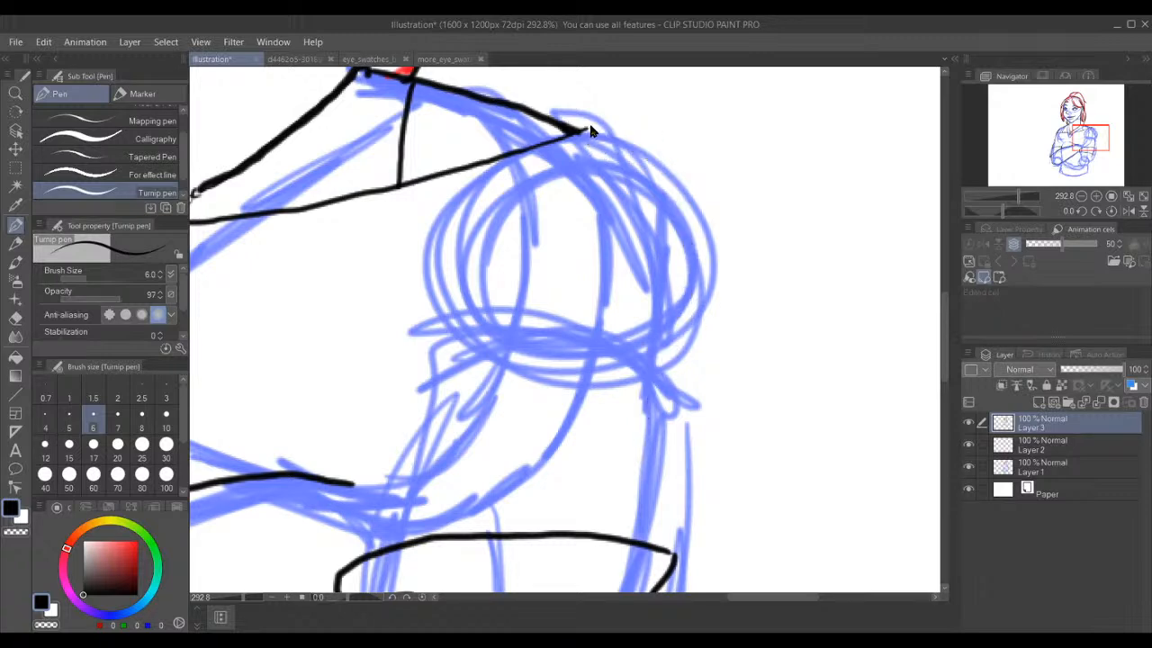
left_click_drag(590, 132, 642, 157)
mouse_move(668, 182)
left_mouse_down()
mouse_move(676, 212)
mouse_move(634, 401)
left_mouse_up()
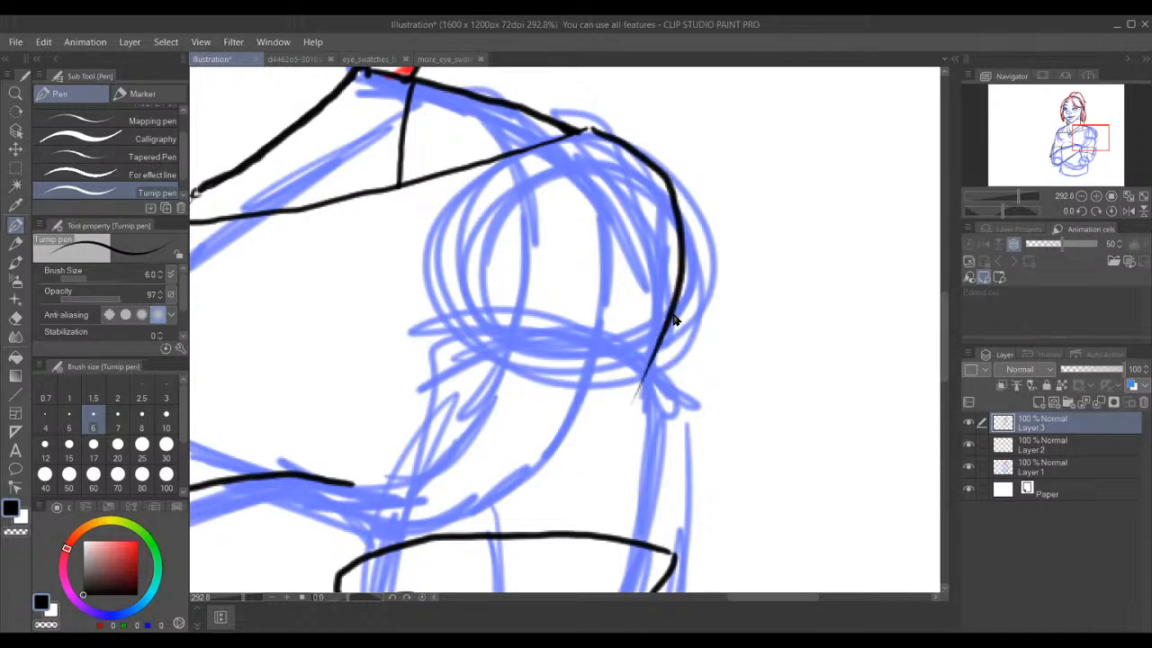
left_click_drag(673, 308, 648, 535)
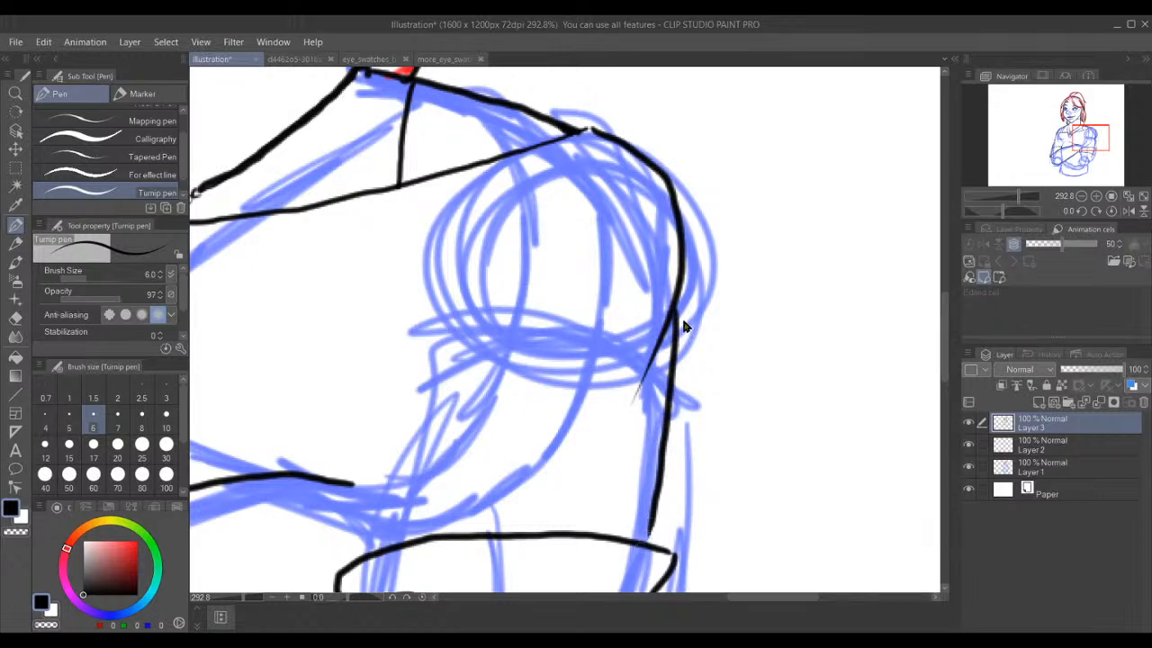
key("ctrl+z")
left_click_drag(682, 305, 654, 540)
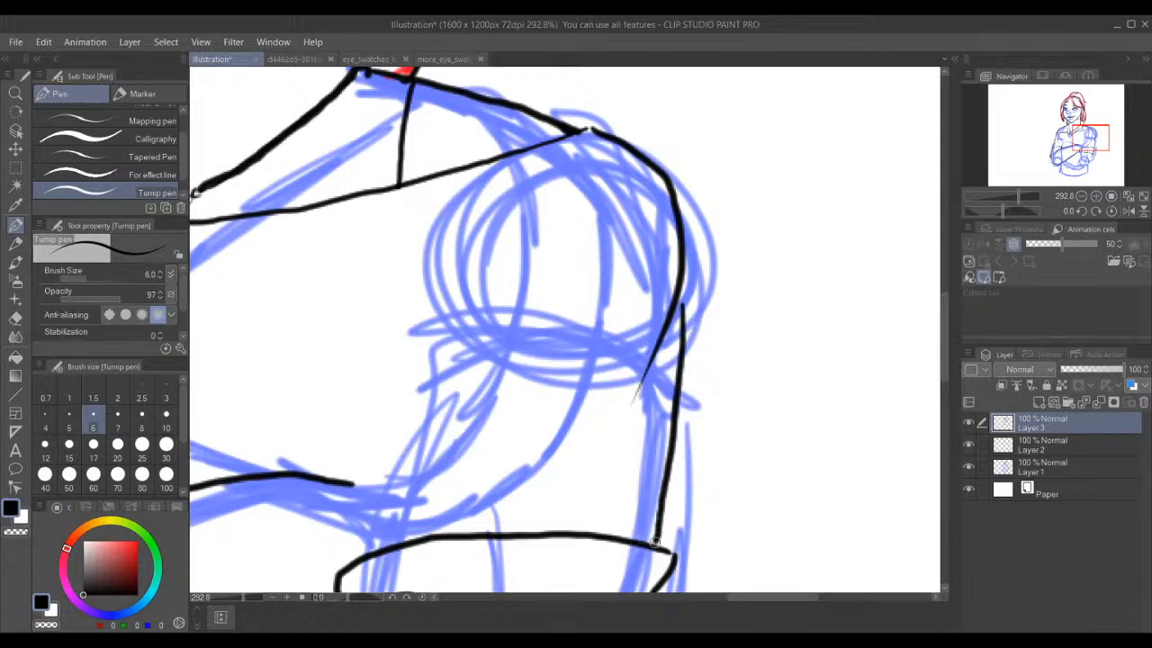
key("ctrl+z")
key("ctrl+z")
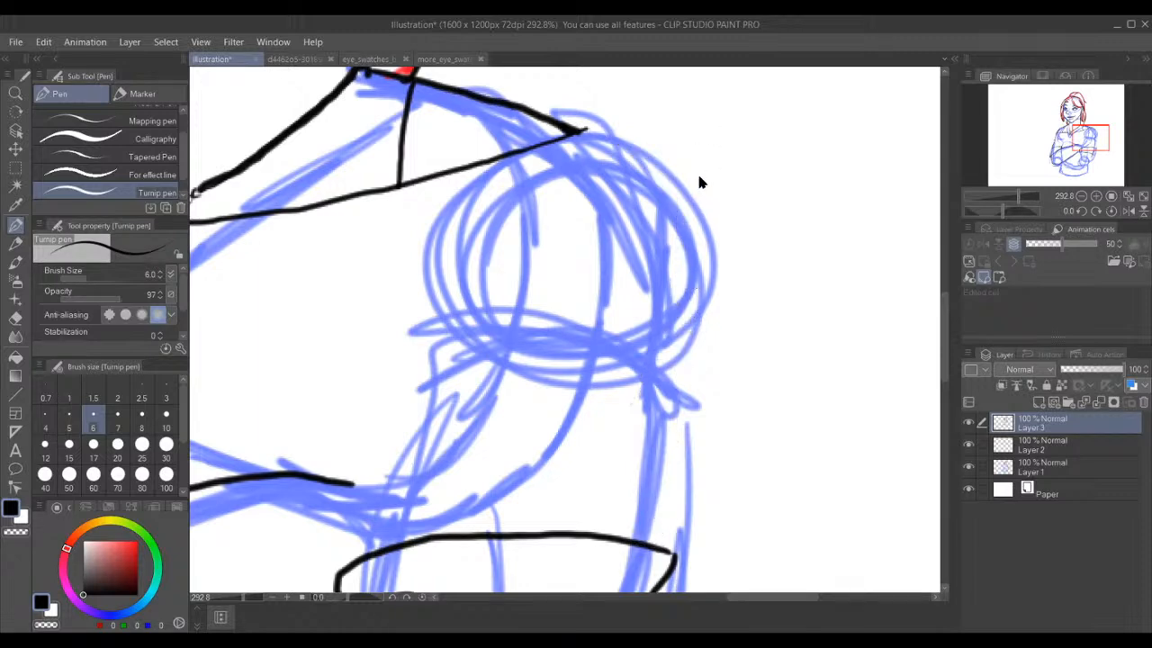
- Ink the right-hand shoulder curve and outer upper arm down to the cuff, with a short fold line branching inward midway
mouse_move(663, 189)
left_mouse_down()
mouse_move(676, 231)
mouse_move(679, 370)
mouse_move(639, 497)
left_mouse_up()
key("ctrl+z")
left_click_drag(662, 186, 619, 443)
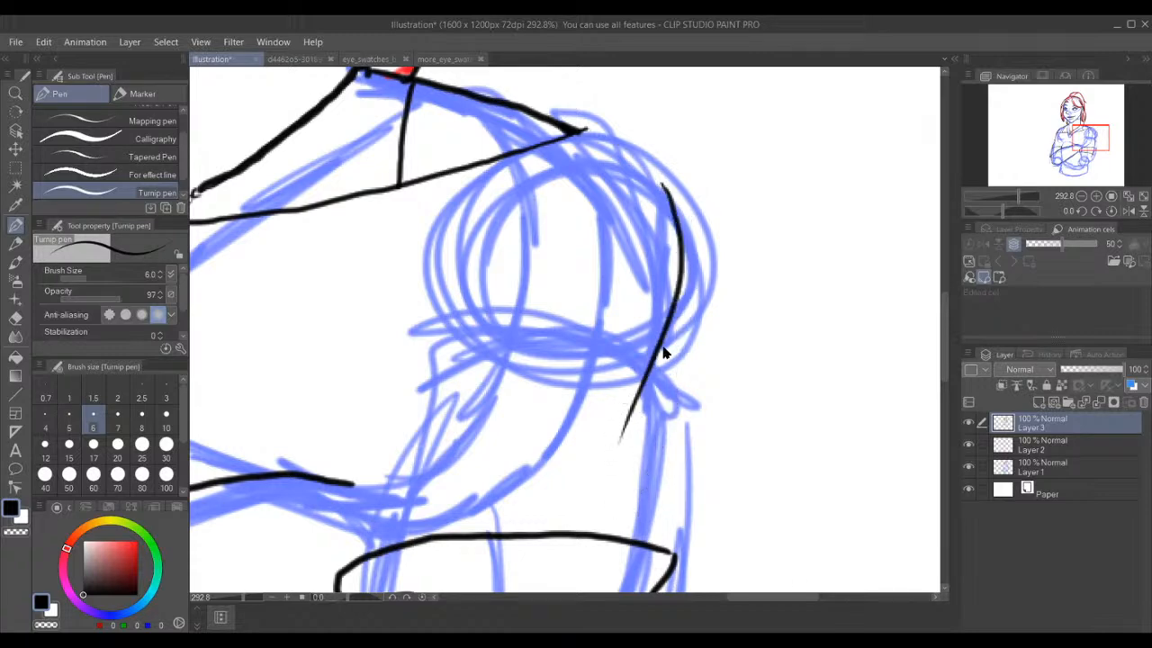
left_click_drag(664, 340, 647, 546)
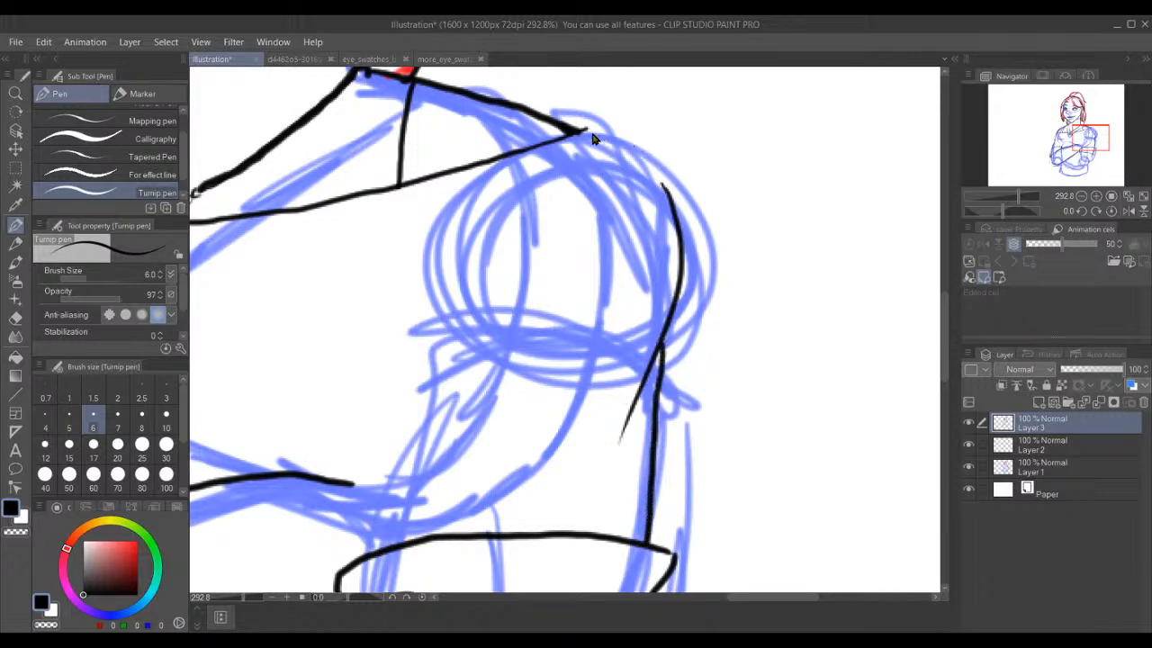
mouse_move(585, 125)
left_mouse_down()
mouse_move(632, 148)
mouse_move(671, 199)
left_mouse_up()
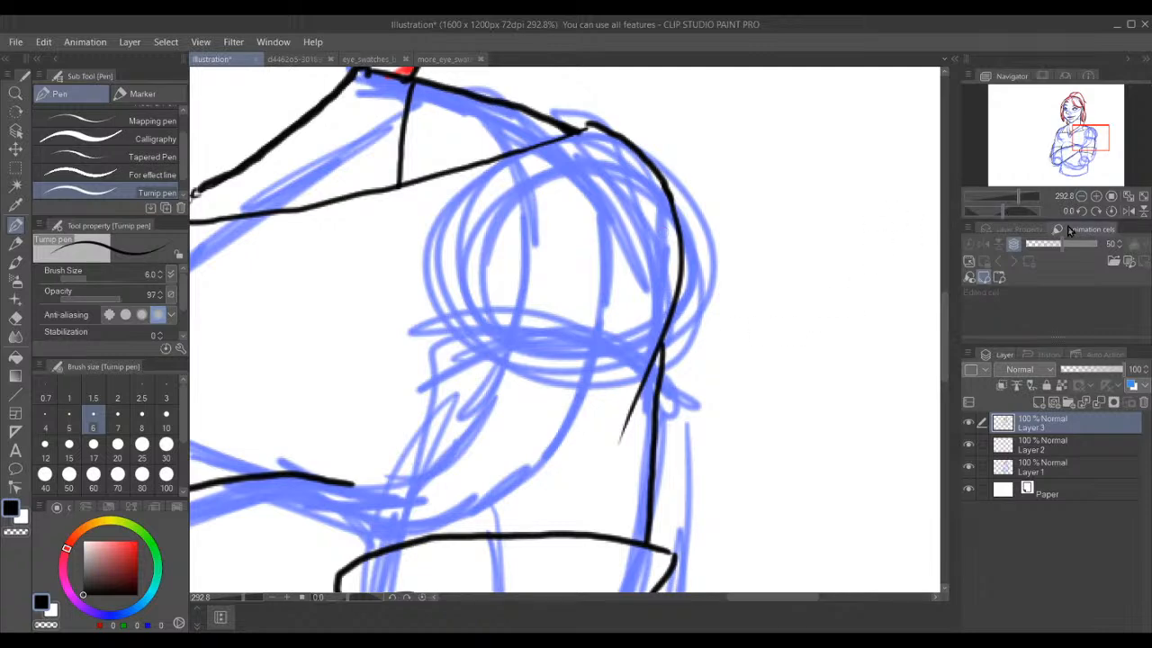
- Ink the inner edge of the right-hand upper arm down to the cuff, with a short armpit crease beside its upper end
left_click_drag(1091, 139, 1079, 146)
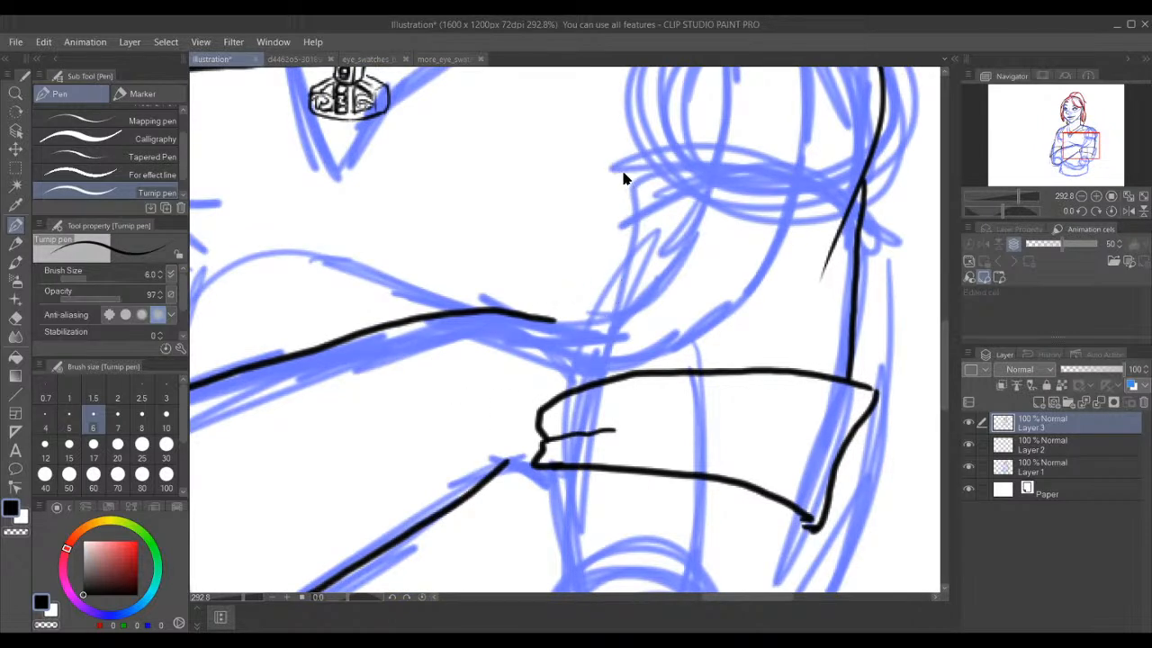
left_click_drag(614, 101, 619, 239)
key("ctrl+z")
left_click_drag(603, 99, 600, 209)
key("ctrl+z")
left_click_drag(606, 91, 601, 199)
left_click_drag(621, 99, 611, 154)
key("ctrl+z")
mouse_move(619, 99)
left_mouse_down()
mouse_move(587, 261)
mouse_move(580, 390)
left_mouse_up()
key("ctrl+z")
mouse_move(630, 97)
left_mouse_down()
mouse_move(585, 245)
mouse_move(566, 394)
left_mouse_up()
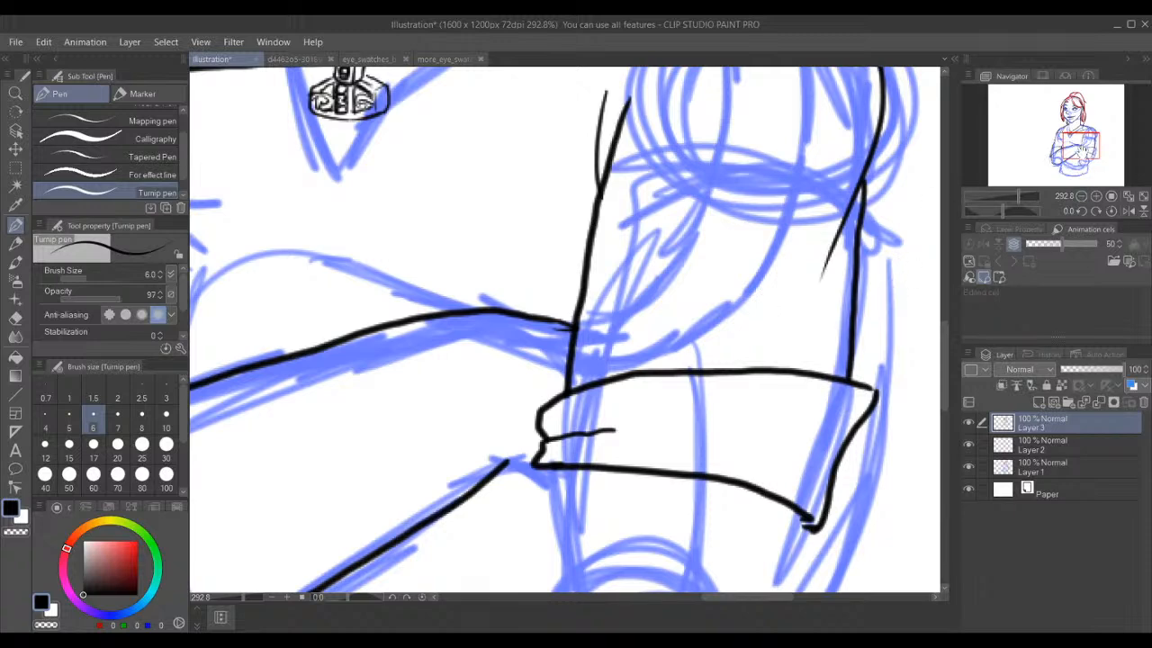
- Ink a short, thick wedge-shaped shadow under the inner end of the right-hand cuff, beside the end of the forearm line
left_click(1082, 144)
left_click_drag(1087, 137, 1088, 146)
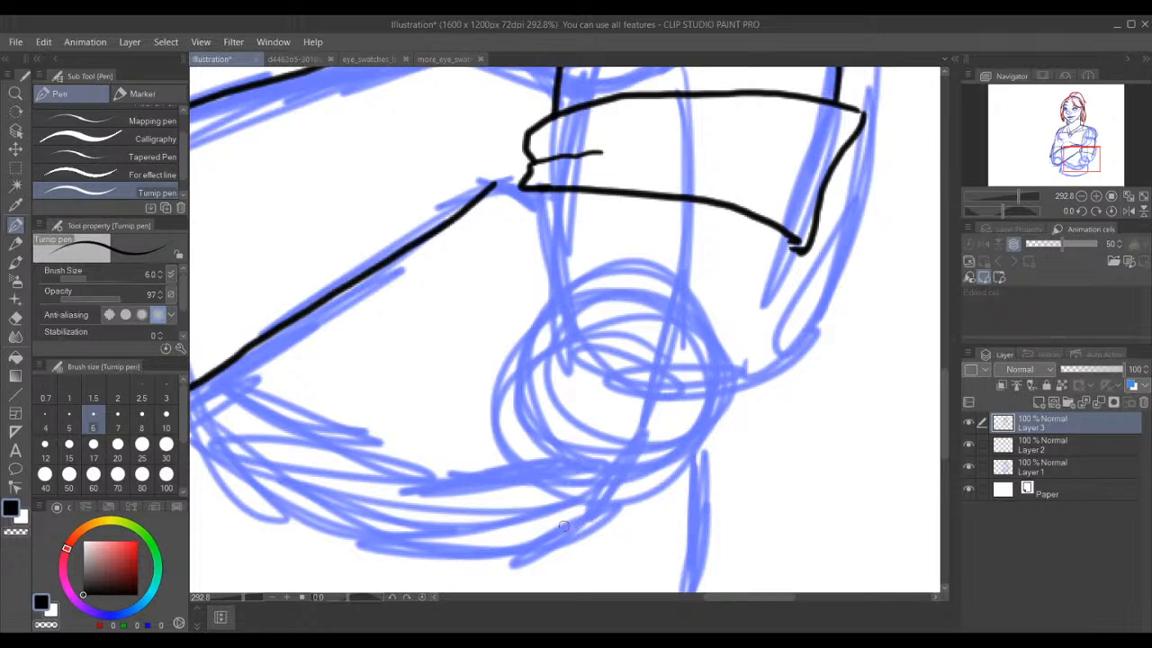
scroll(662, 445, "up", 1)
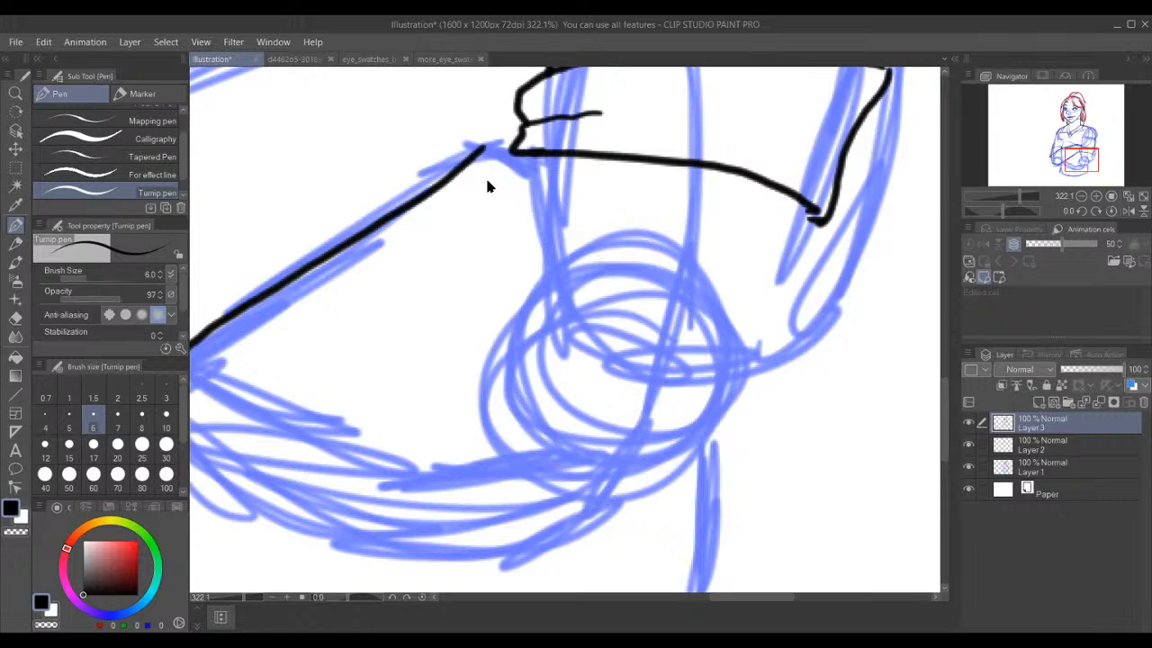
mouse_move(477, 155)
left_mouse_down()
mouse_move(545, 198)
mouse_move(539, 148)
mouse_move(531, 205)
mouse_move(492, 154)
mouse_move(535, 188)
left_mouse_up()
key("ctrl+z")
key("ctrl+z")
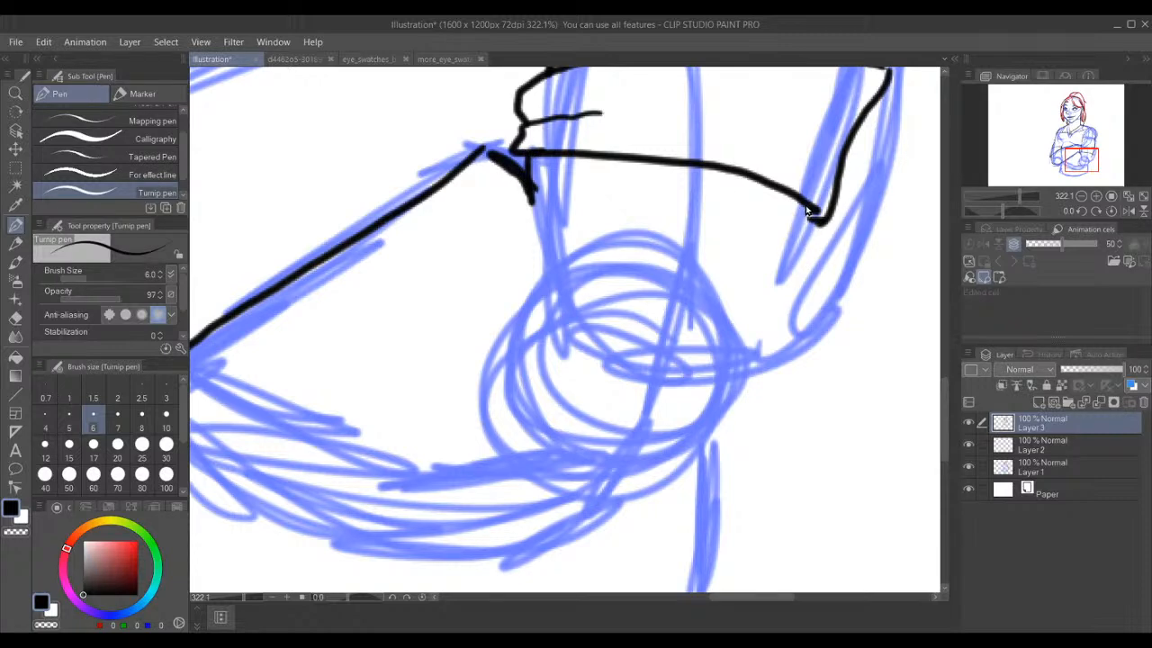
- Ink the outer edge of the arm from the right-hand cuff's lower corner down and around the elbow
left_click_drag(807, 200, 792, 277)
key("ctrl+z")
mouse_move(816, 215)
left_mouse_down()
mouse_move(784, 290)
mouse_move(724, 374)
left_mouse_up()
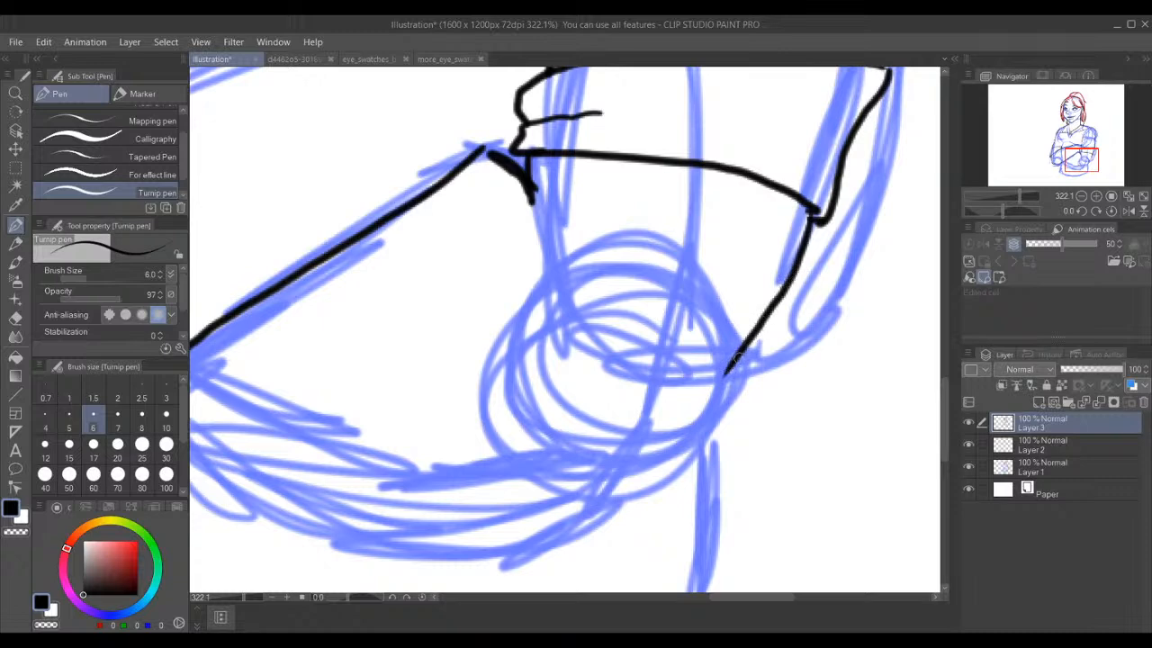
left_click_drag(753, 348, 725, 401)
key("ctrl+z")
mouse_move(756, 331)
left_mouse_down()
mouse_move(725, 414)
mouse_move(691, 452)
mouse_move(563, 472)
left_mouse_up()
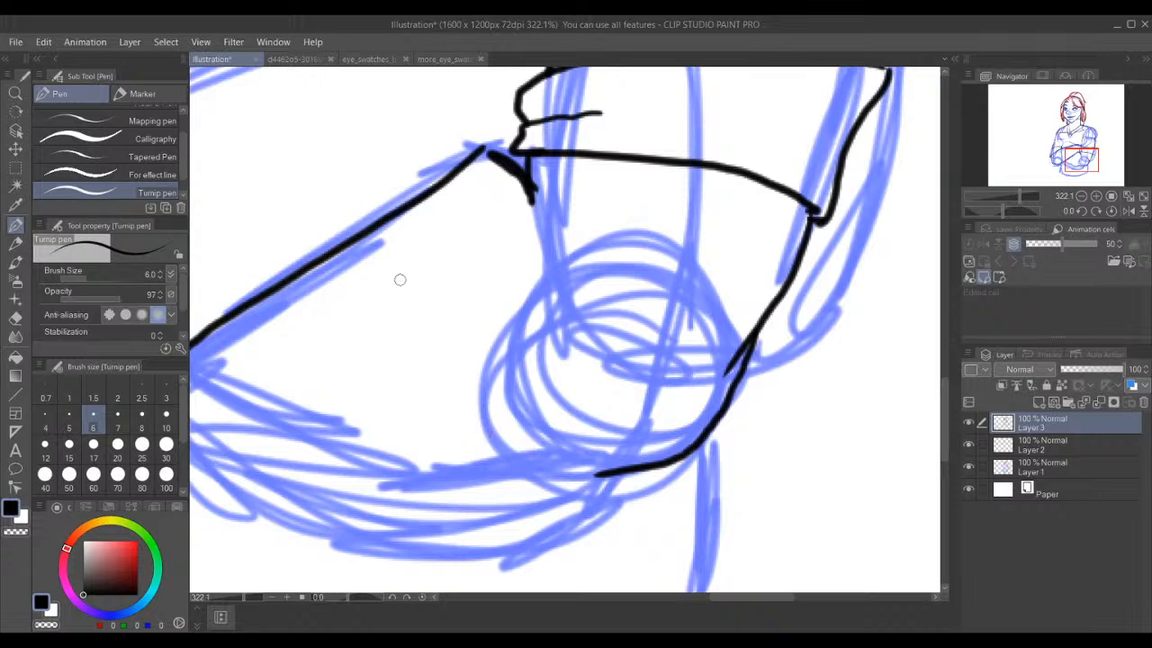
key("ctrl+z")
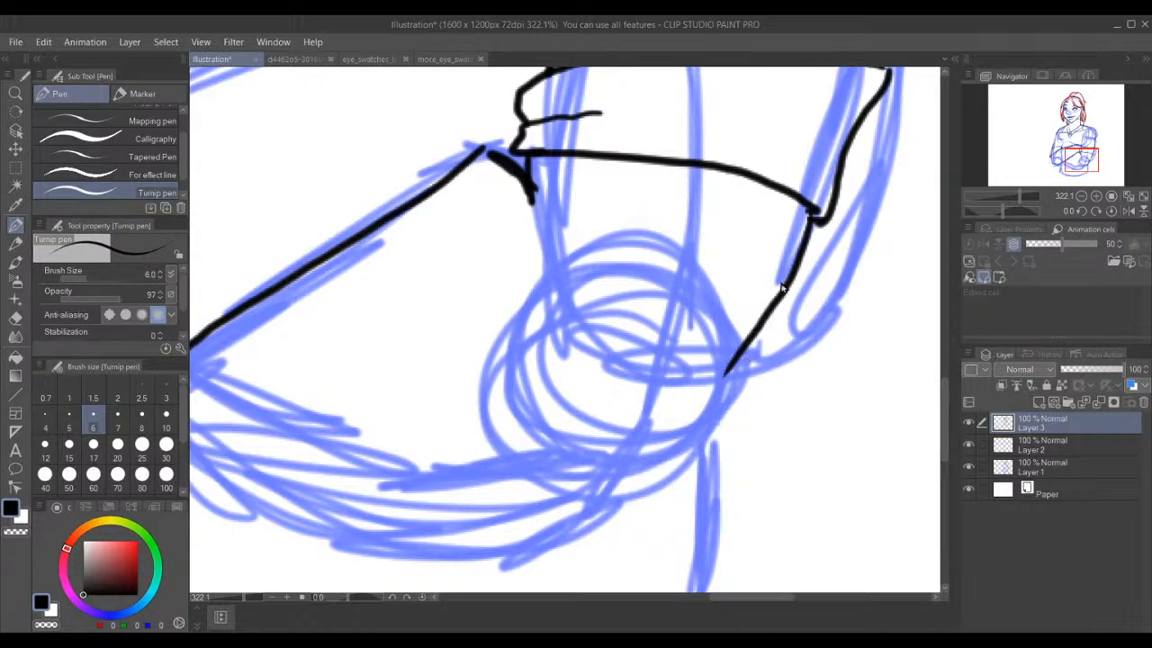
key("ctrl+z")
mouse_move(809, 216)
left_mouse_down()
mouse_move(695, 434)
mouse_move(581, 466)
left_mouse_up()
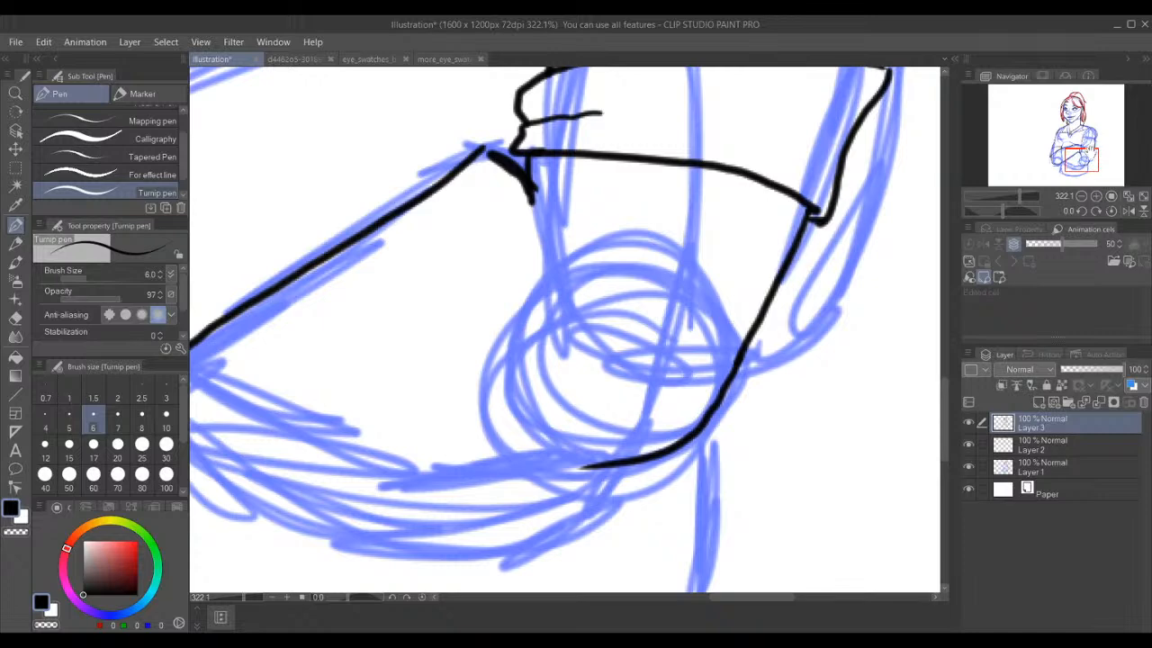
left_click_drag(1081, 157, 1074, 162)
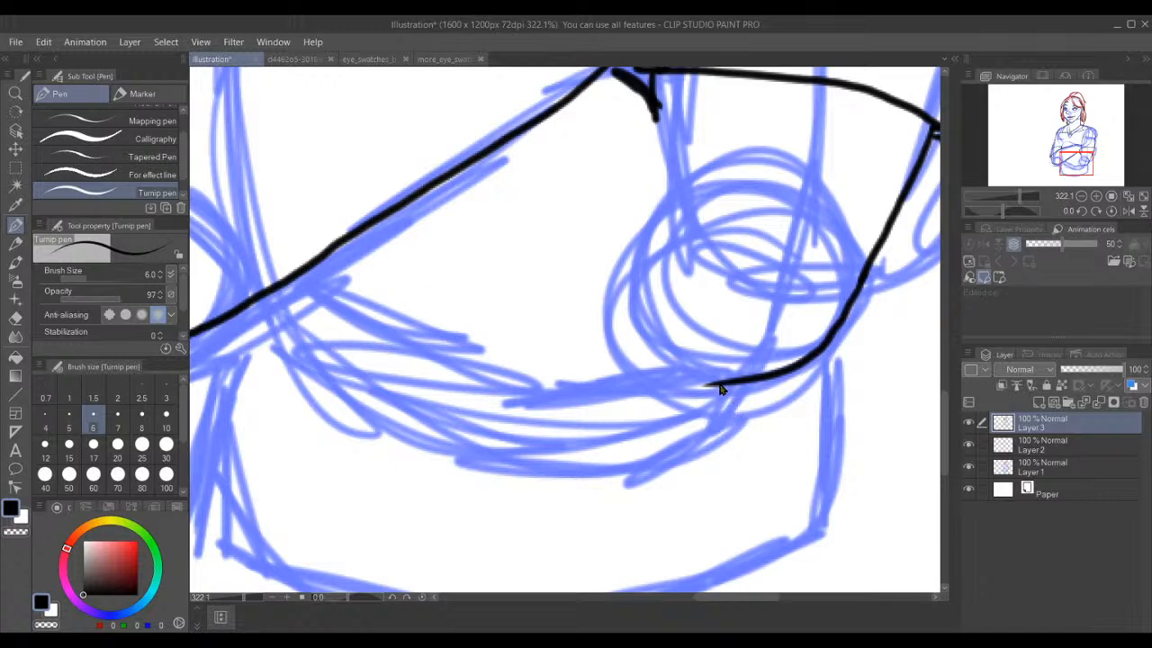
left_click_drag(717, 384, 706, 386)
left_click_drag(763, 379, 687, 401)
key("ctrl+z")
mouse_move(291, 283)
left_mouse_down()
mouse_move(461, 329)
mouse_move(594, 338)
mouse_move(571, 337)
mouse_move(585, 327)
mouse_move(633, 358)
mouse_move(618, 427)
left_mouse_up()
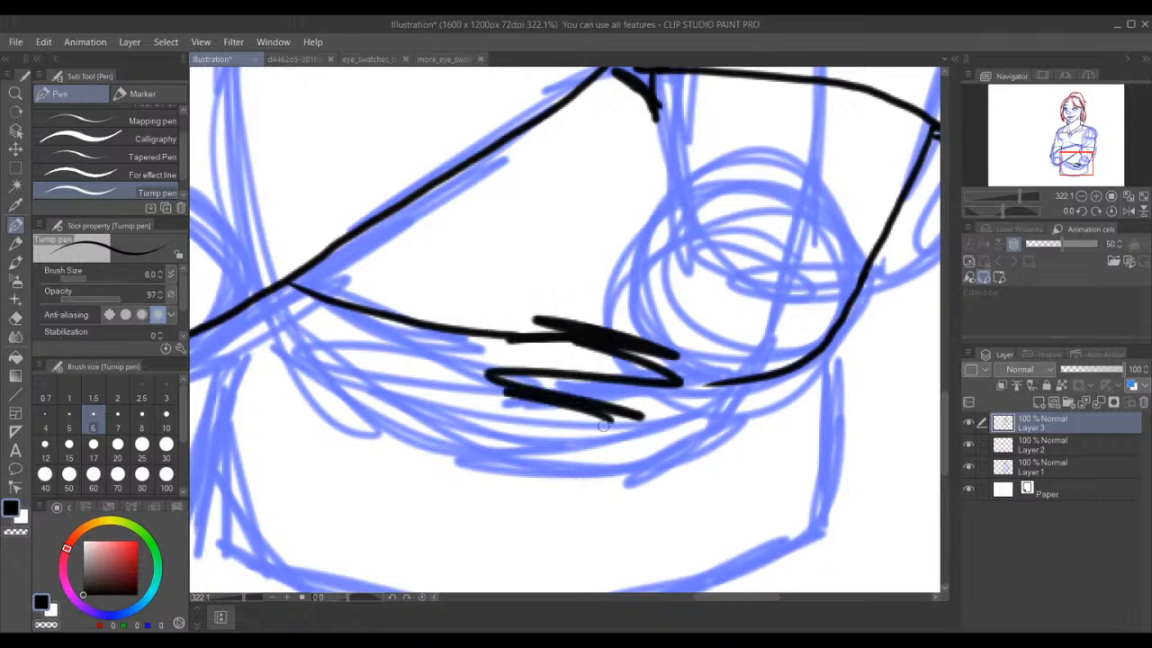
key("ctrl+z")
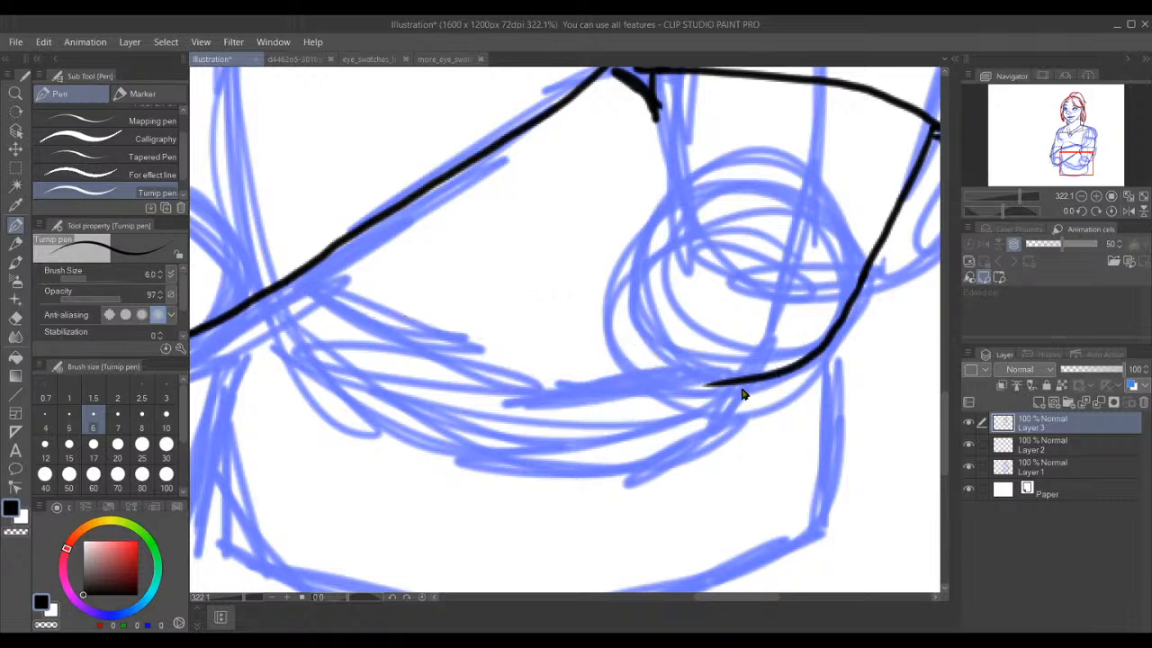
mouse_move(774, 372)
left_mouse_down()
mouse_move(705, 408)
mouse_move(608, 403)
left_mouse_up()
left_click_drag(295, 282, 405, 329)
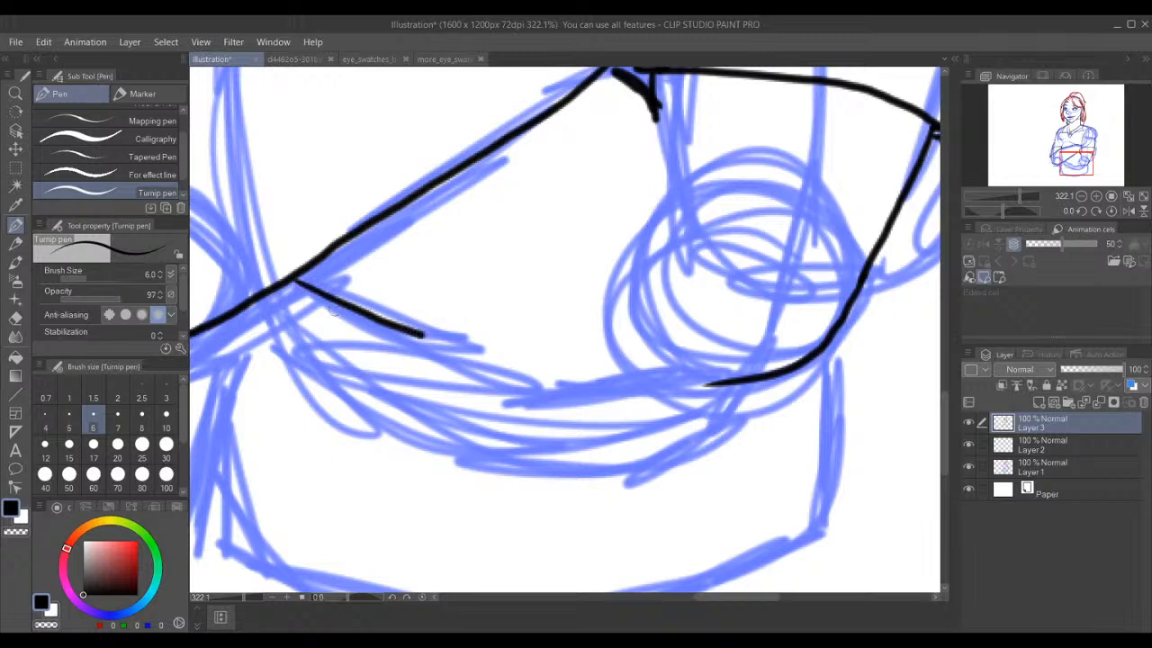
key("ctrl+z")
left_click_drag(302, 273, 424, 335)
key("ctrl+z")
mouse_move(297, 278)
left_mouse_down()
mouse_move(382, 326)
mouse_move(545, 387)
left_mouse_up()
key("ctrl+z")
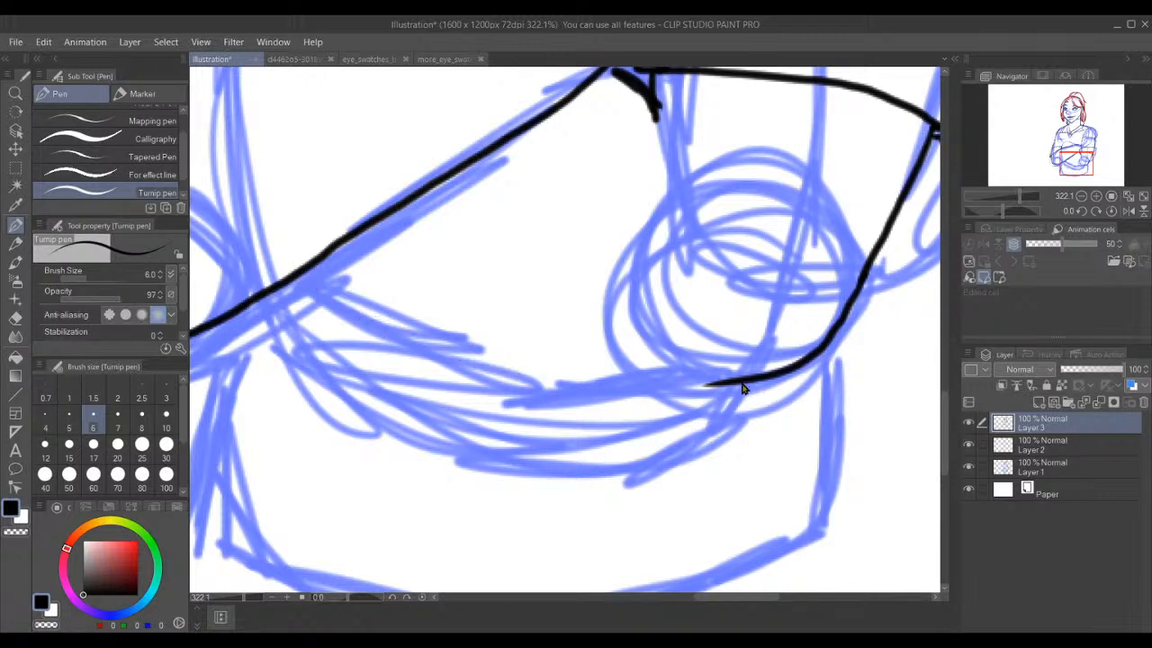
left_click_drag(747, 385, 689, 403)
key("ctrl+z")
left_click_drag(751, 380, 689, 403)
key("ctrl+z")
- Ink the second forearm's curved lower edge from the right-hand elbow to where it meets the crossing forearm
mouse_move(779, 371)
left_mouse_down()
mouse_move(645, 407)
mouse_move(479, 386)
left_mouse_up()
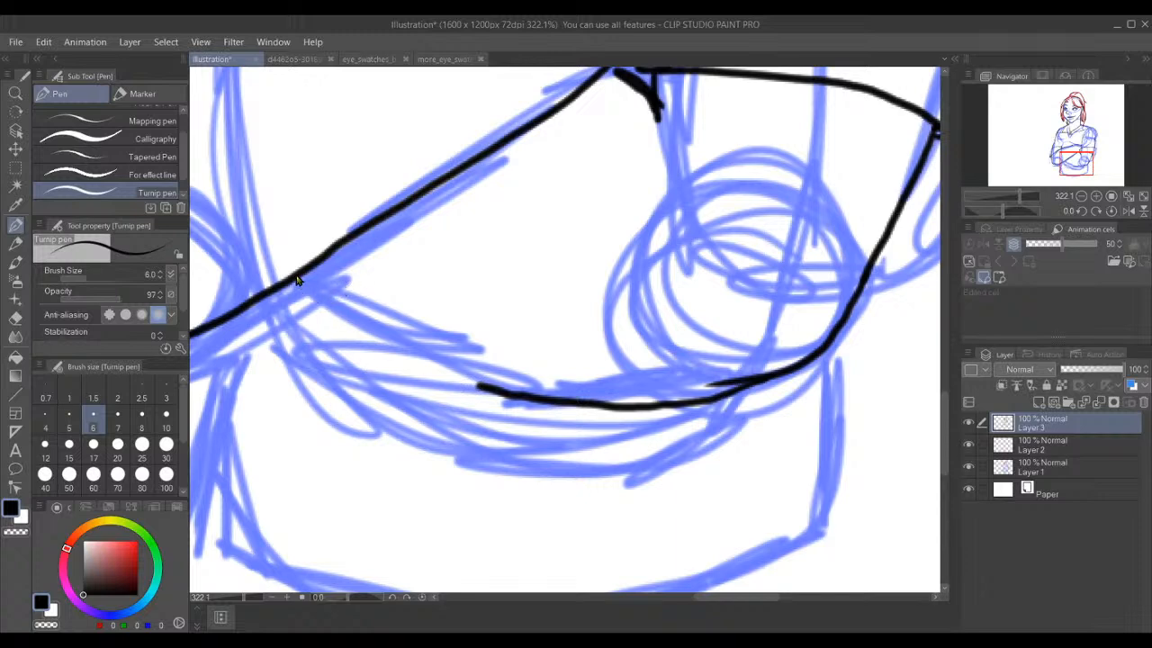
left_click_drag(300, 281, 486, 342)
key("ctrl+z")
left_click_drag(300, 281, 373, 317)
key("ctrl+z")
left_click_drag(298, 280, 512, 378)
key("ctrl+z")
mouse_move(482, 389)
left_mouse_down()
mouse_move(308, 316)
mouse_move(294, 286)
mouse_move(418, 345)
left_mouse_up()
key("ctrl+z")
key("ctrl+z")
mouse_move(301, 280)
left_mouse_down()
mouse_move(386, 335)
mouse_move(502, 386)
mouse_move(664, 403)
left_mouse_up()
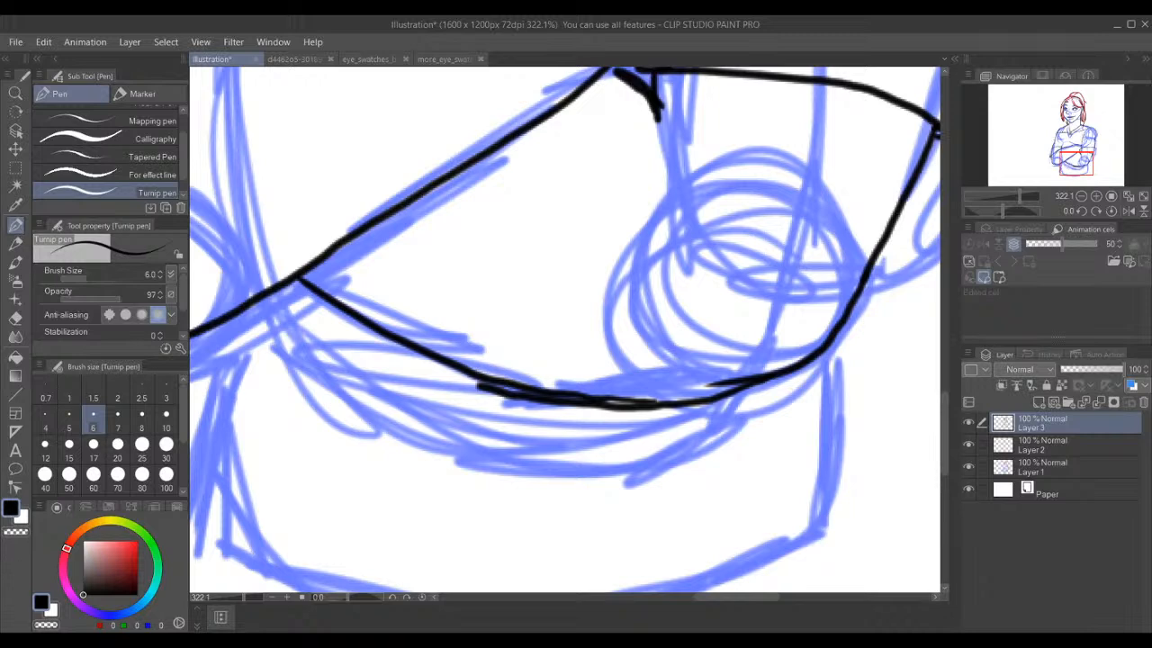
- Erase the doubled stroke along the underside of the second forearm's lower edge with the Hard eraser to leave one thin line
left_click(18, 317)
scroll(609, 496, "up", 4)
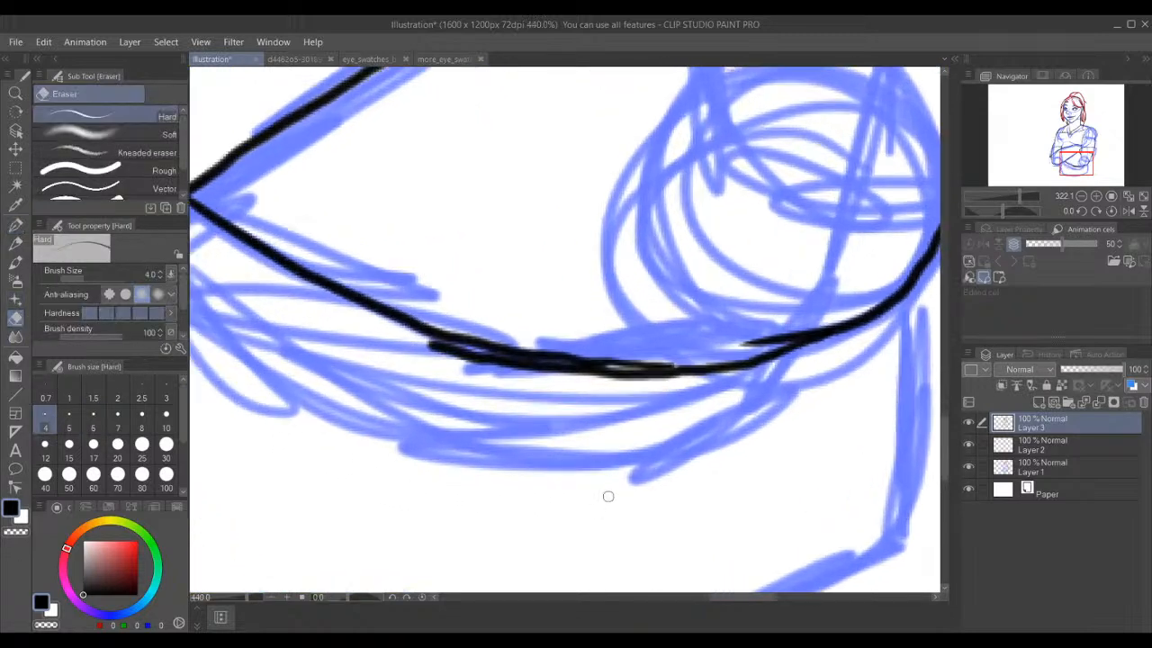
scroll(608, 496, "up", 1)
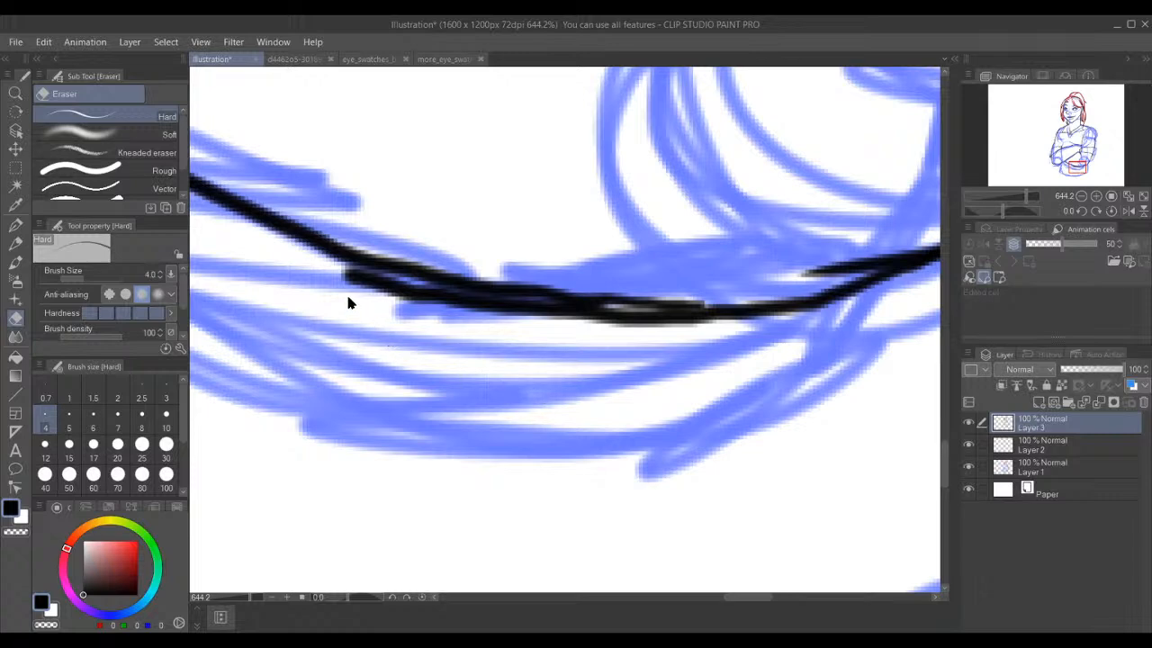
mouse_move(406, 310)
left_mouse_down()
mouse_move(327, 293)
mouse_move(440, 300)
mouse_move(311, 274)
left_mouse_up()
mouse_move(417, 295)
left_mouse_down()
mouse_move(671, 322)
mouse_move(547, 327)
mouse_move(702, 311)
mouse_move(537, 334)
left_mouse_up()
key("ctrl+z")
key("ctrl+z")
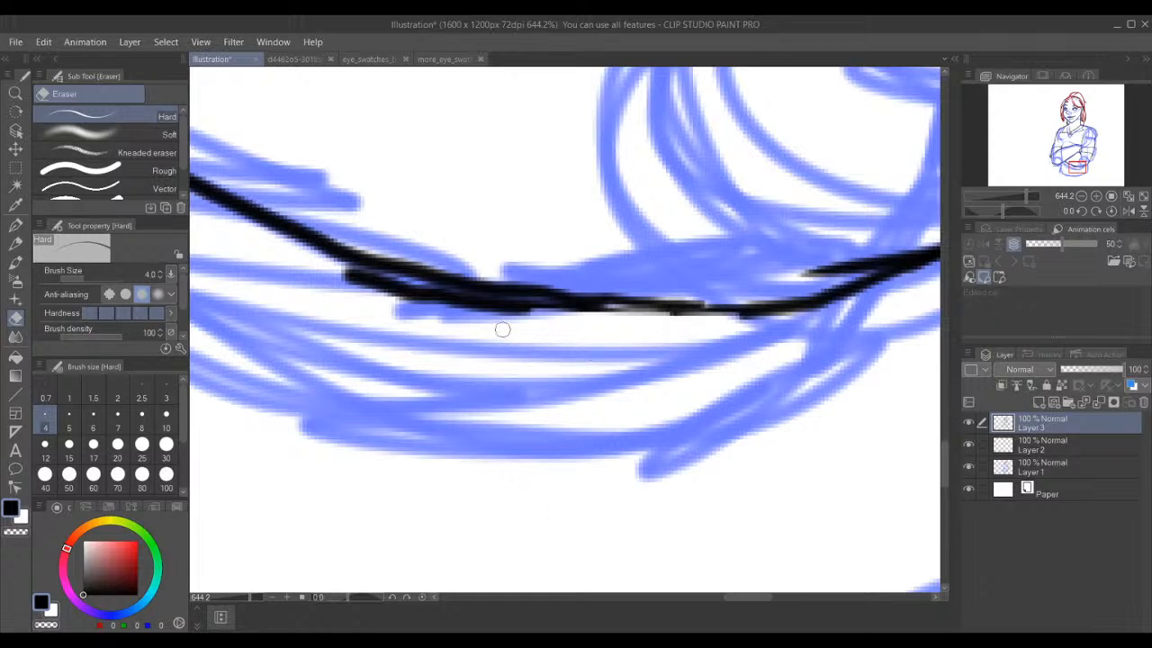
mouse_move(357, 297)
left_mouse_down()
mouse_move(337, 279)
mouse_move(427, 304)
mouse_move(396, 297)
mouse_move(479, 300)
mouse_move(323, 279)
mouse_move(513, 304)
mouse_move(293, 274)
left_mouse_up()
key("ctrl+z")
mouse_move(405, 303)
left_mouse_down()
mouse_move(581, 314)
mouse_move(470, 313)
left_mouse_up()
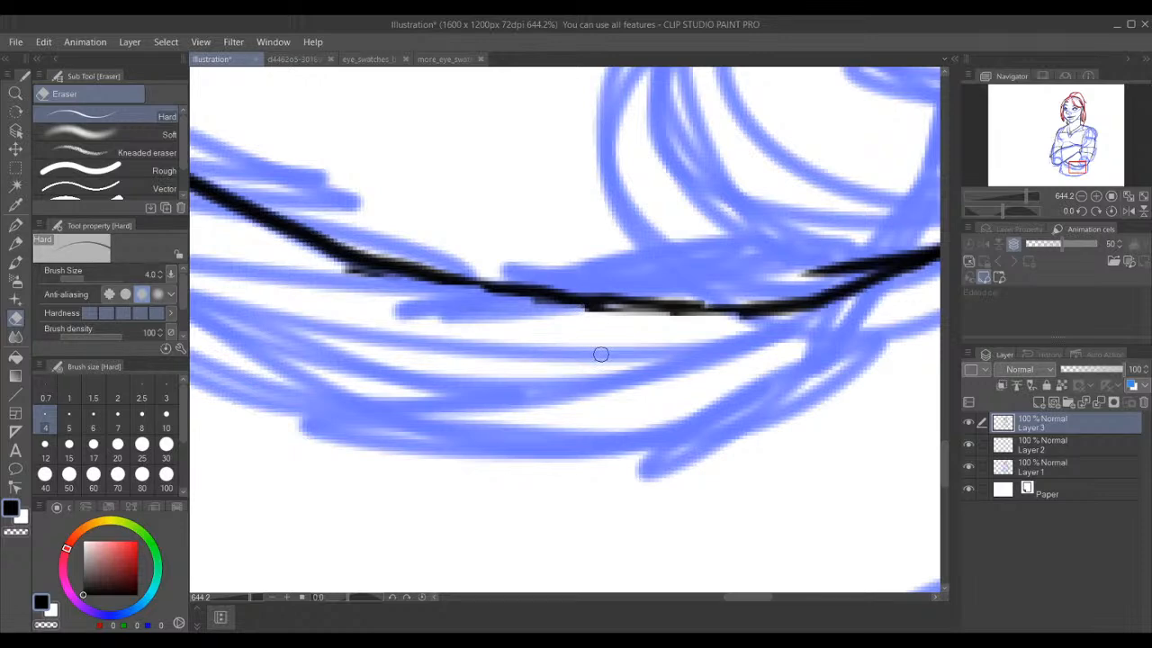
- Ink the waist outline with the size 6 Turnip pen, from the right-hand elbow down, around the curved hem and up to the left-hand forearm
scroll(601, 353, "down", 3)
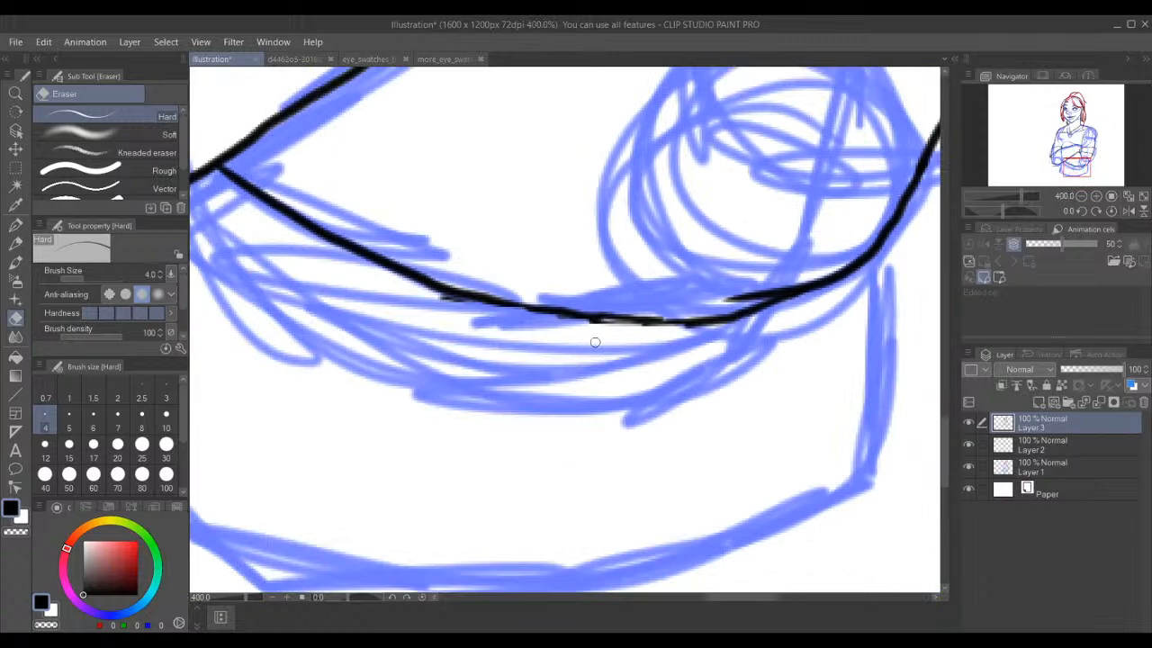
scroll(595, 342, "down", 2)
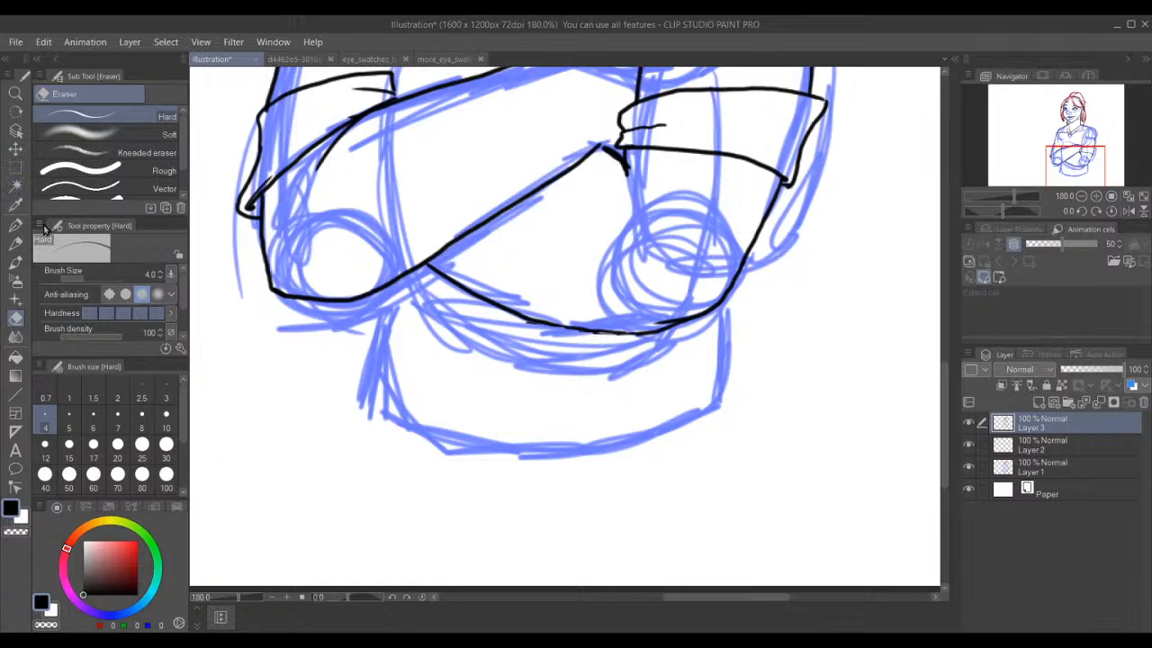
left_click(15, 225)
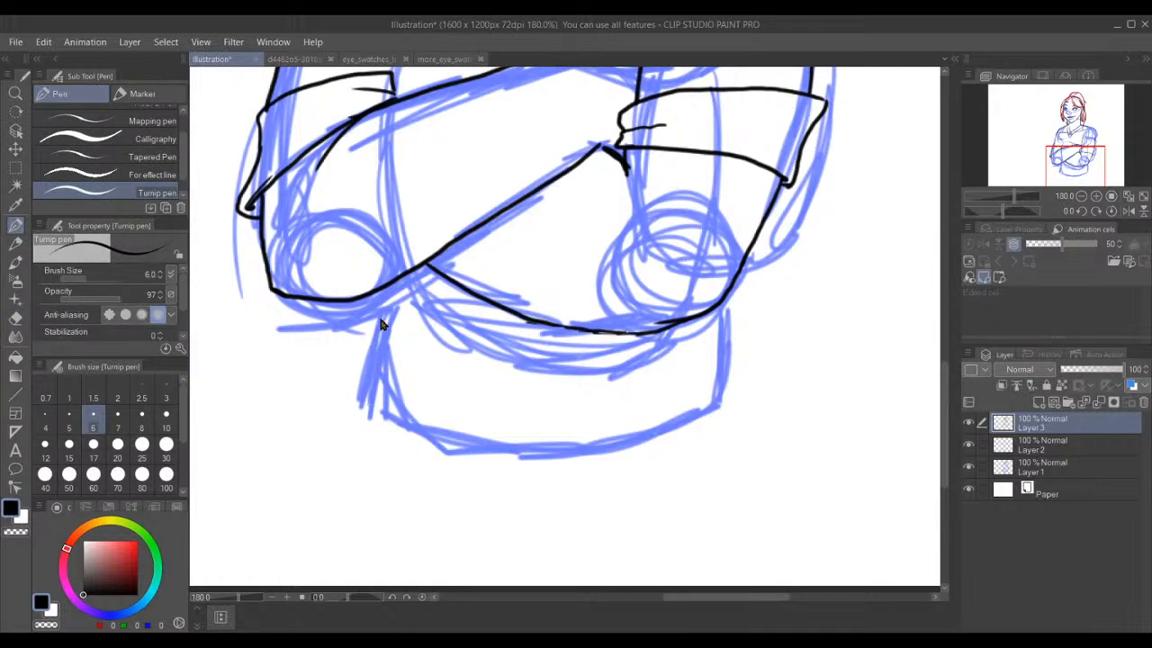
scroll(382, 355, "up", 1)
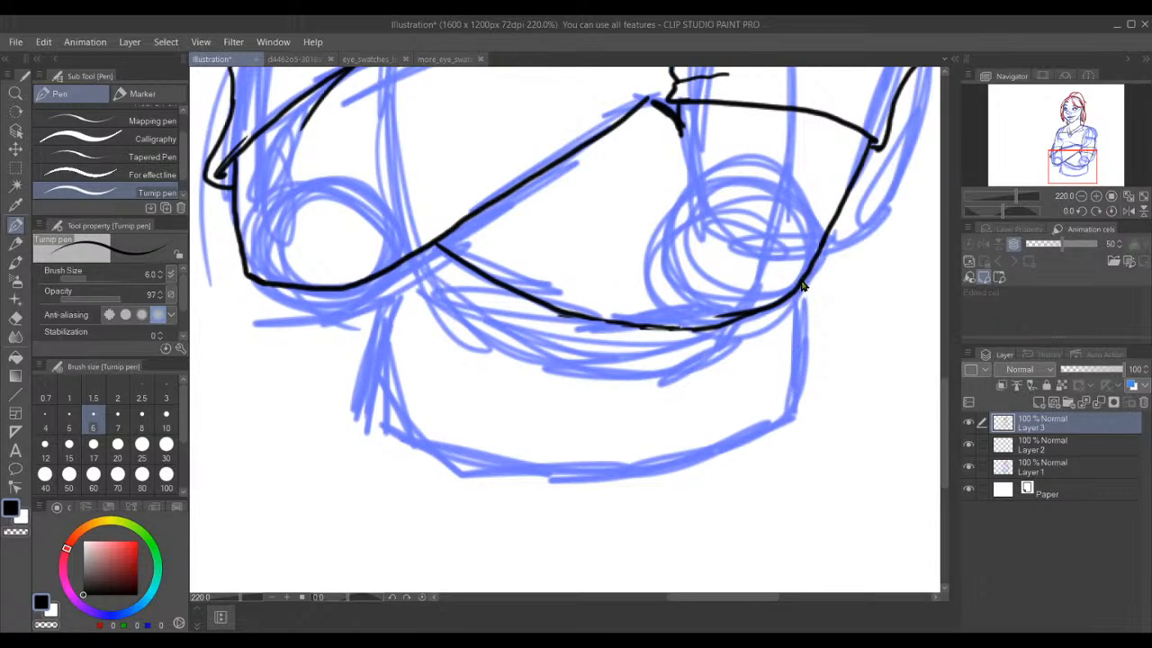
mouse_move(802, 279)
left_mouse_down()
mouse_move(795, 382)
mouse_move(758, 425)
mouse_move(693, 453)
mouse_move(493, 478)
mouse_move(385, 429)
mouse_move(375, 403)
left_mouse_up()
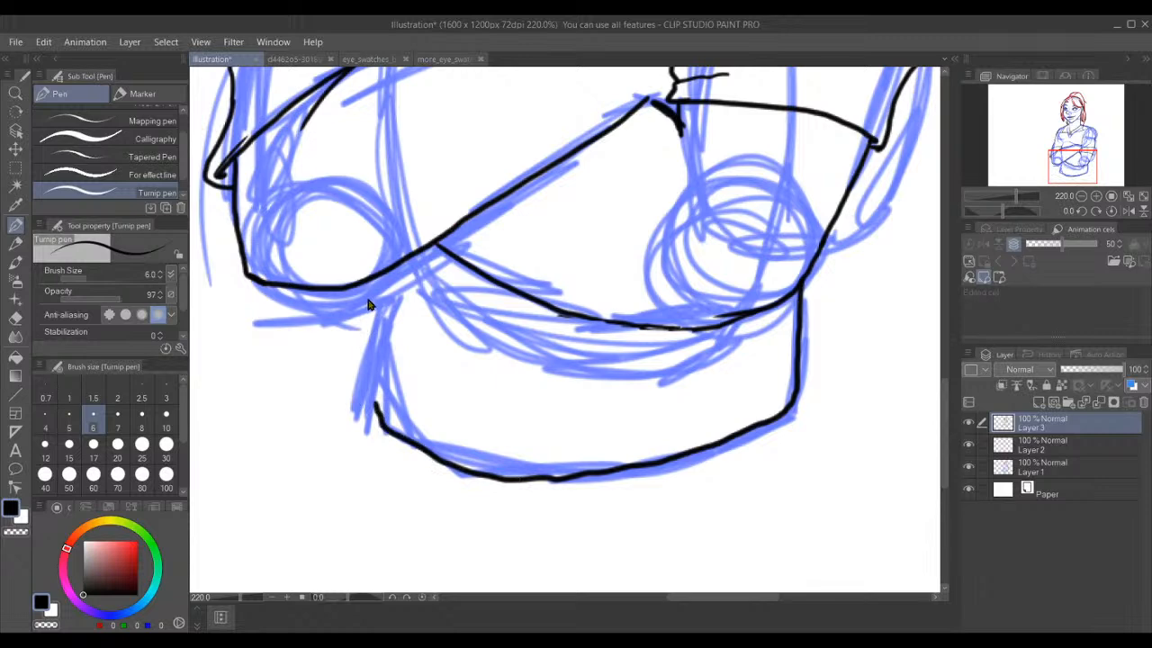
left_click_drag(372, 282, 376, 342)
left_click_drag(375, 407, 396, 441)
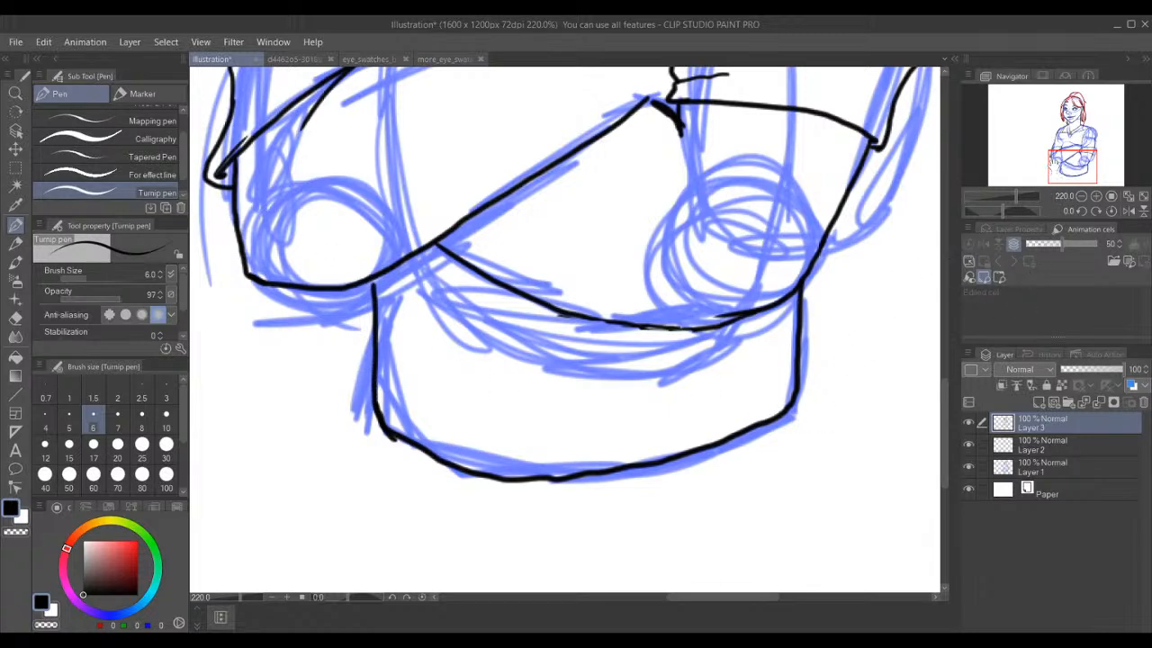
- Select everything on Layer 1 and delete the blue and red sketch, leaving only the black line art
left_click_drag(1071, 113, 1068, 127)
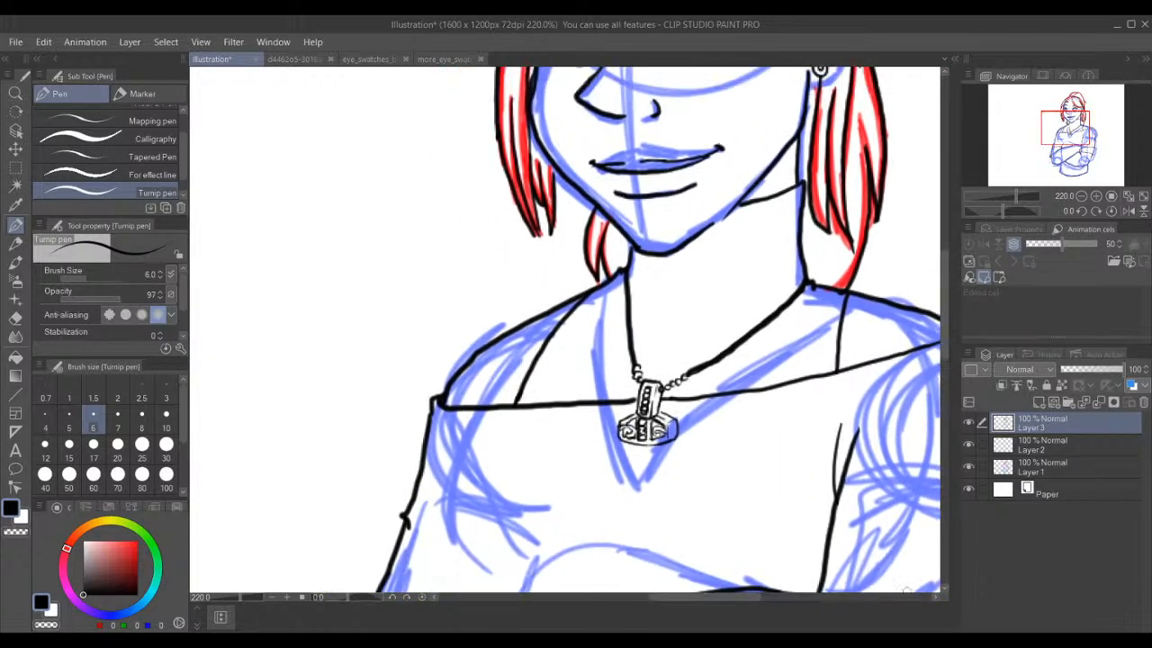
left_click(1064, 470)
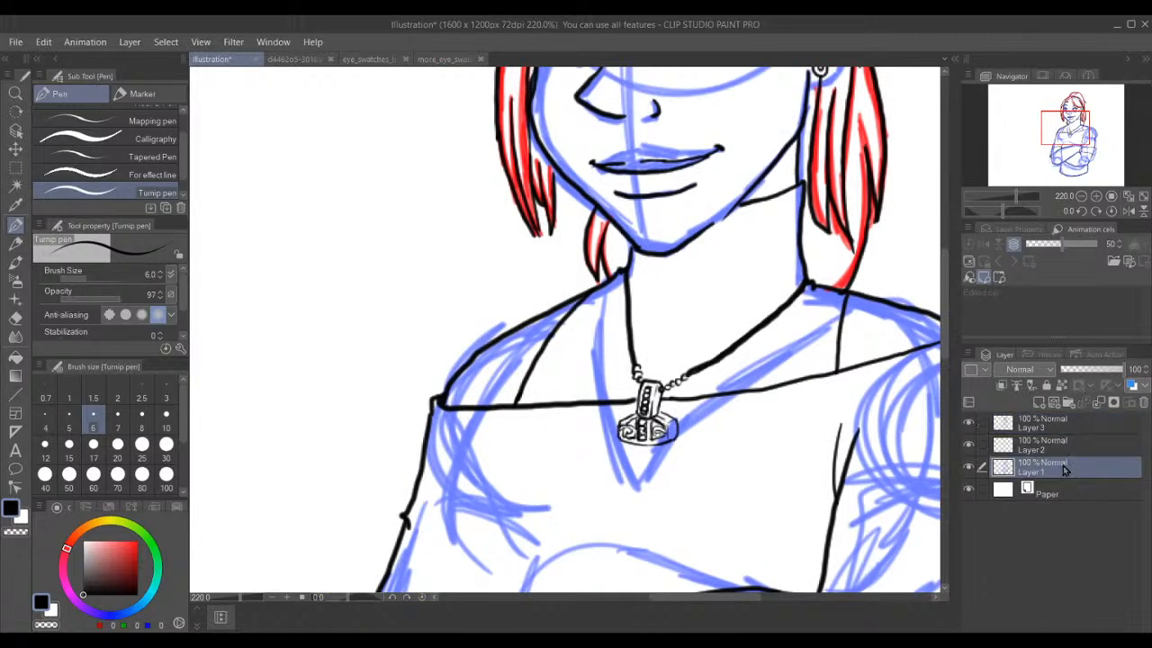
key("ctrl+a")
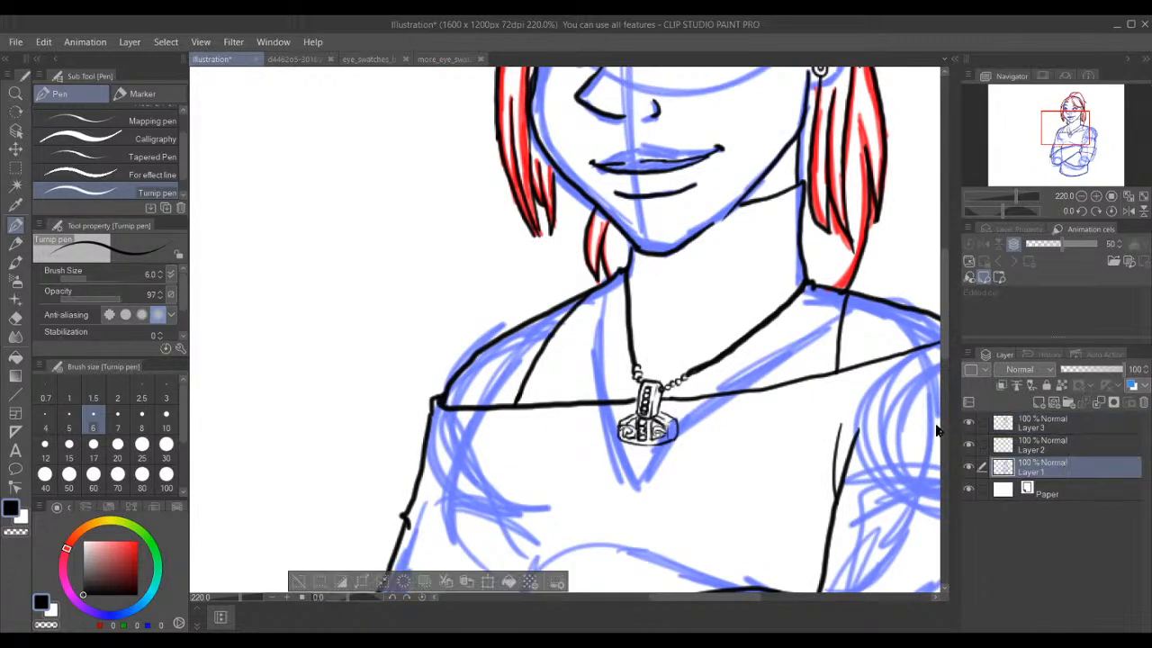
key("Delete")
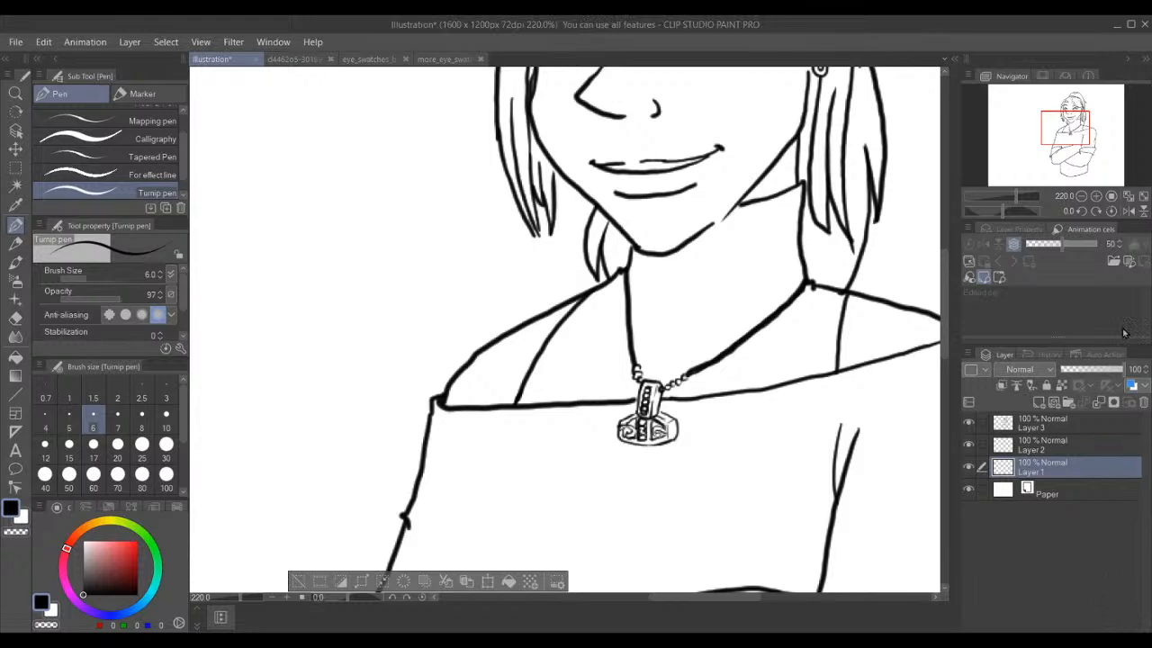
- Ink a thin inner sleeve line on Layer 3, running from the chest down to the inner end of the left-hand cuff
left_click_drag(1071, 118, 1063, 129)
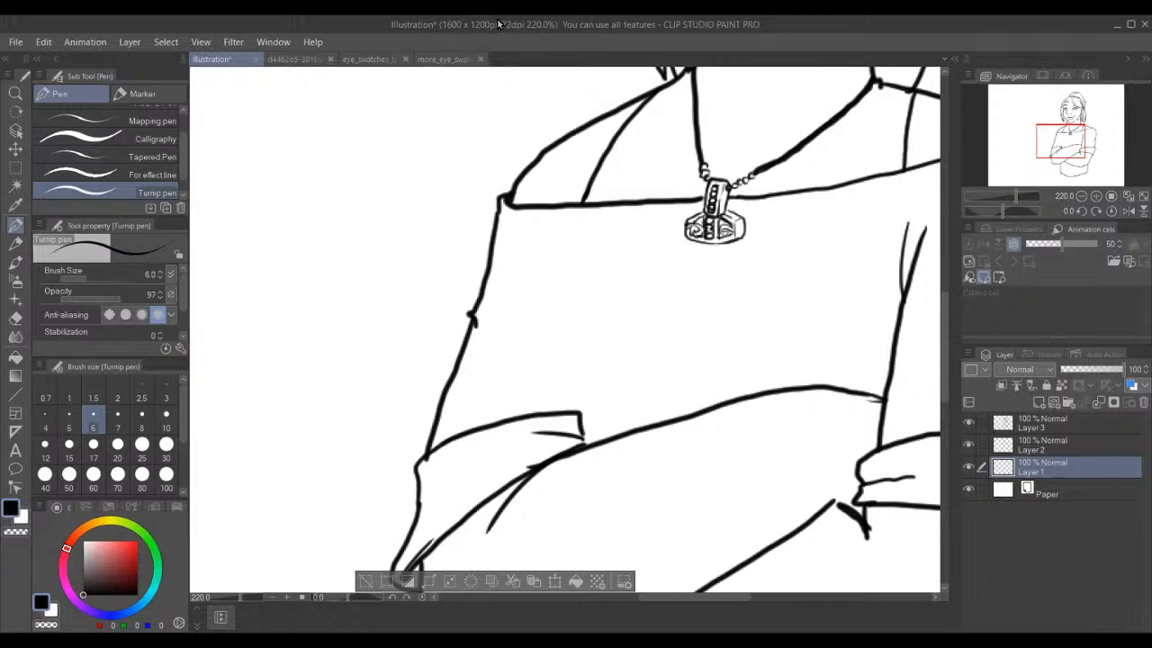
mouse_move(449, 166)
left_mouse_down()
mouse_move(453, 293)
mouse_move(471, 313)
mouse_move(427, 207)
mouse_move(477, 335)
left_mouse_up()
key("ctrl+z")
left_click(1084, 427)
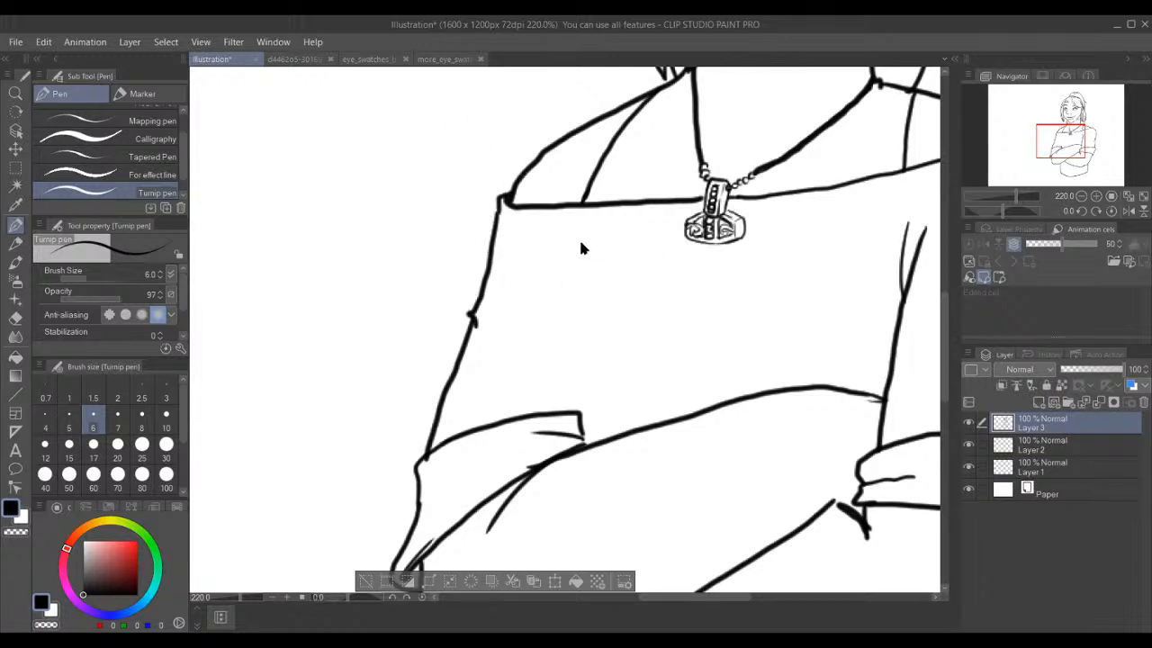
mouse_move(585, 260)
left_mouse_down()
mouse_move(579, 422)
mouse_move(581, 378)
left_mouse_up()
key("ctrl+z")
key("ctrl+z")
mouse_move(576, 269)
left_mouse_down()
mouse_move(568, 360)
mouse_move(581, 443)
left_mouse_up()
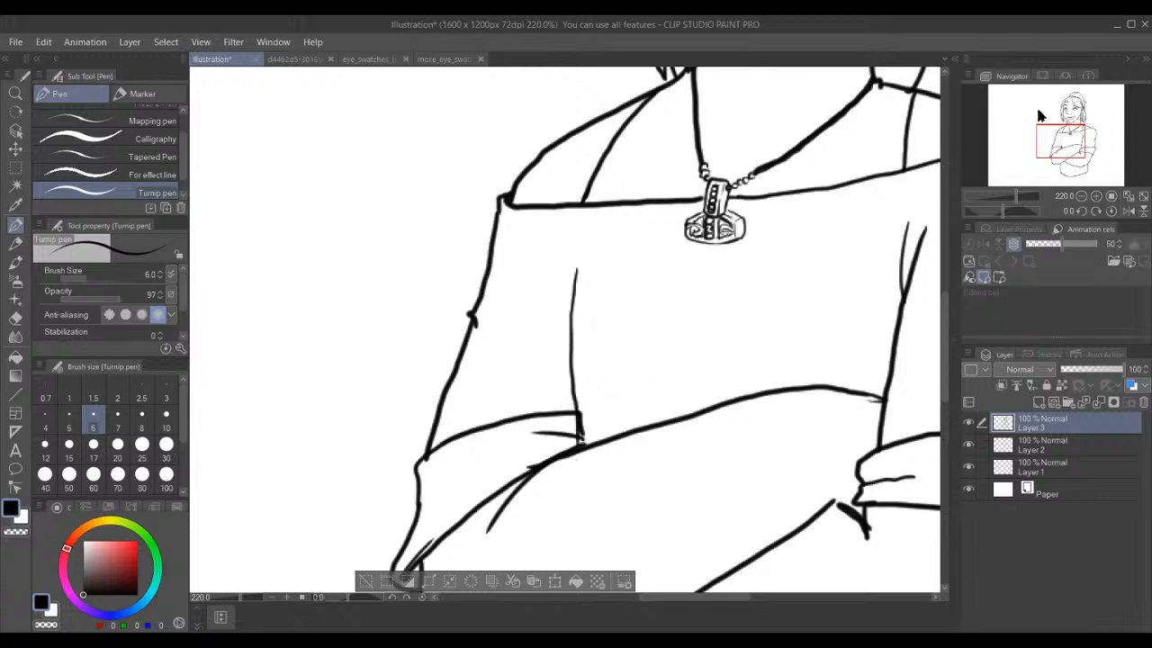
- Clear the selection and fill all of Layer 1 with olive green, RGB 108, 151, 0
left_click_drag(1074, 115, 1063, 109)
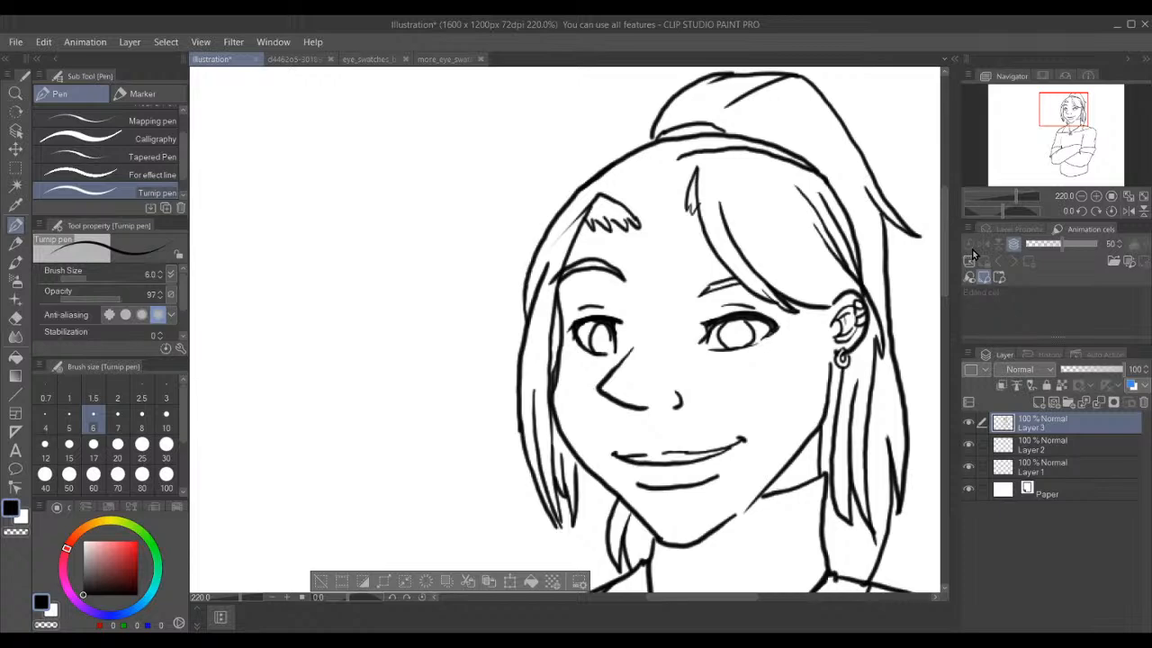
key("ctrl+d")
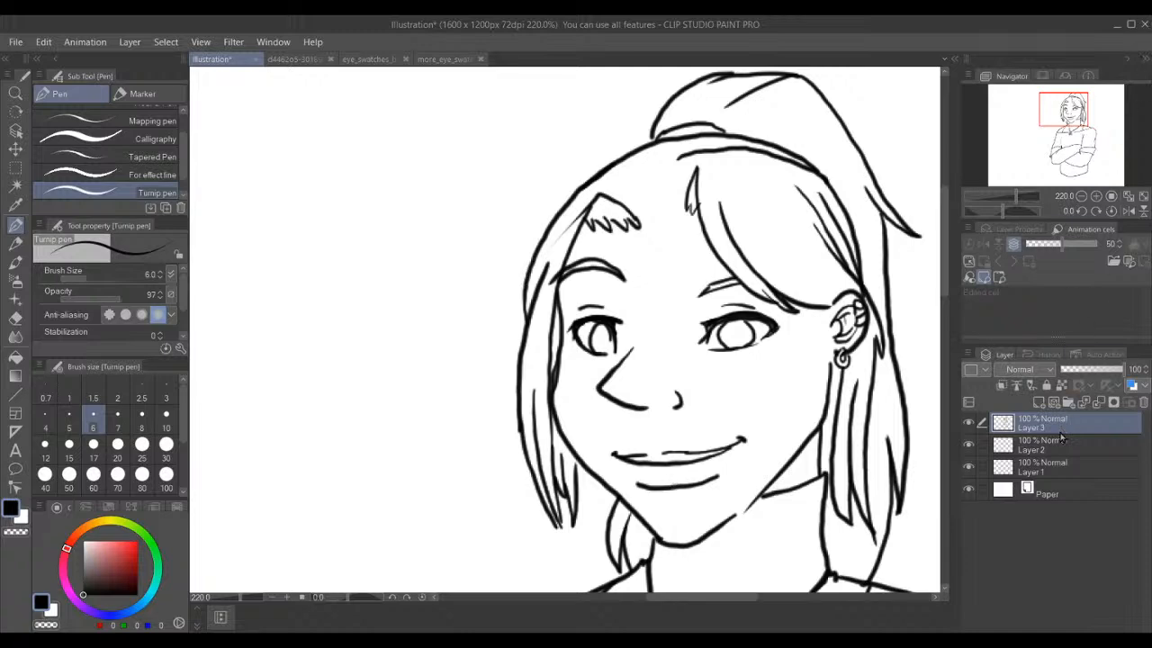
left_click(1075, 468)
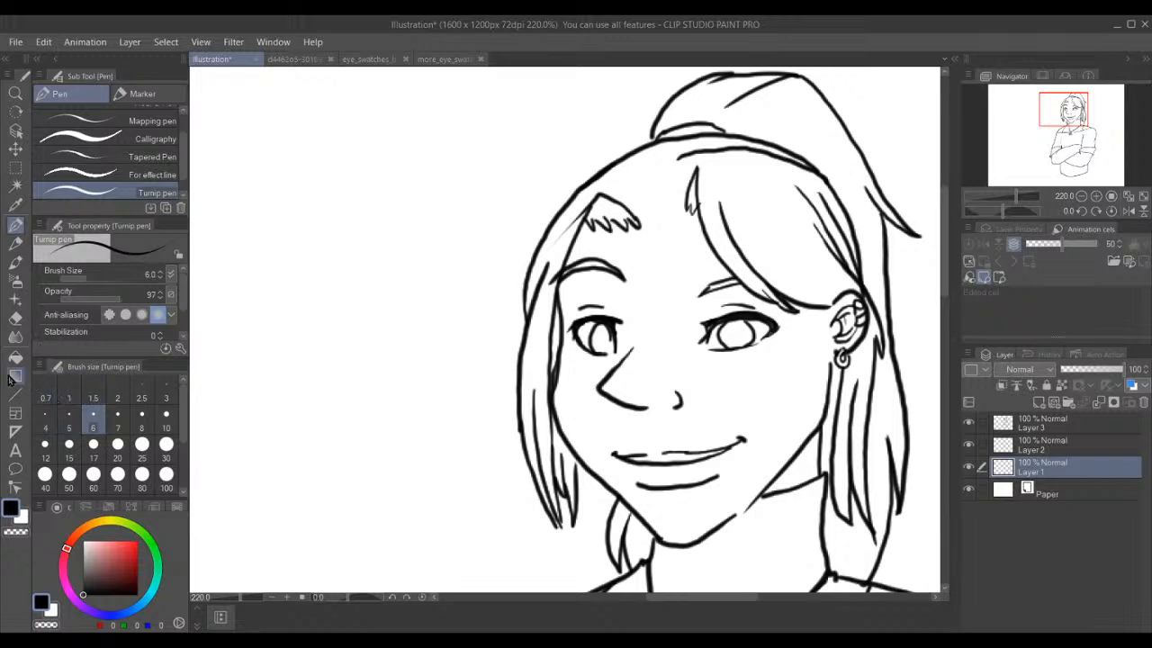
left_click(16, 358)
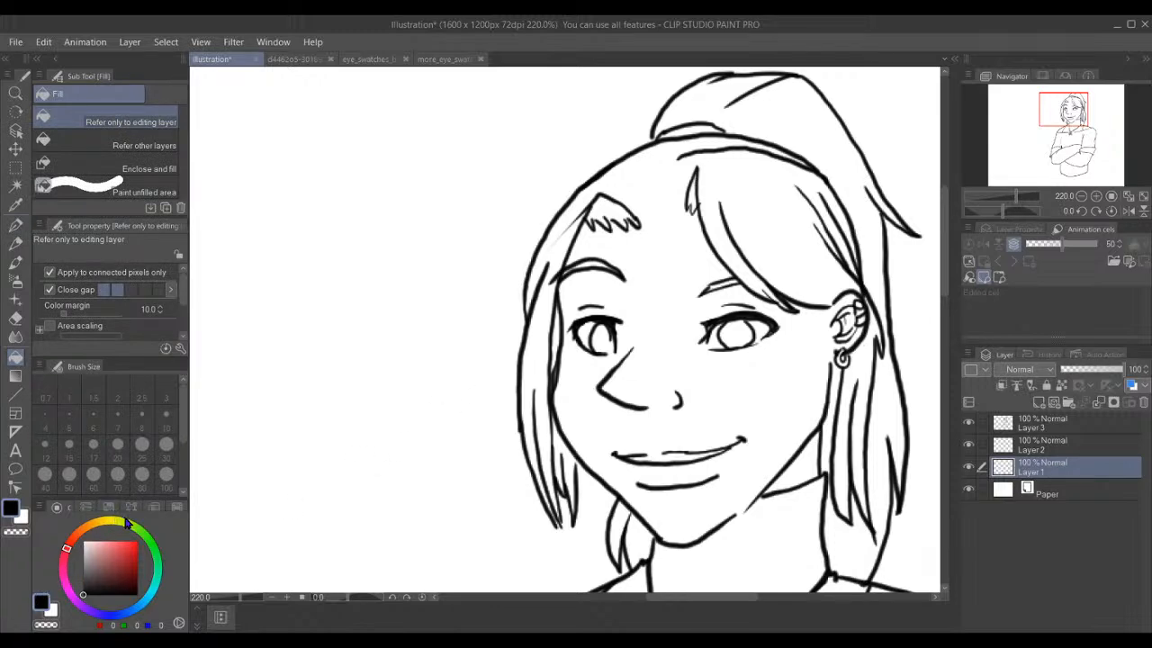
left_click(125, 522)
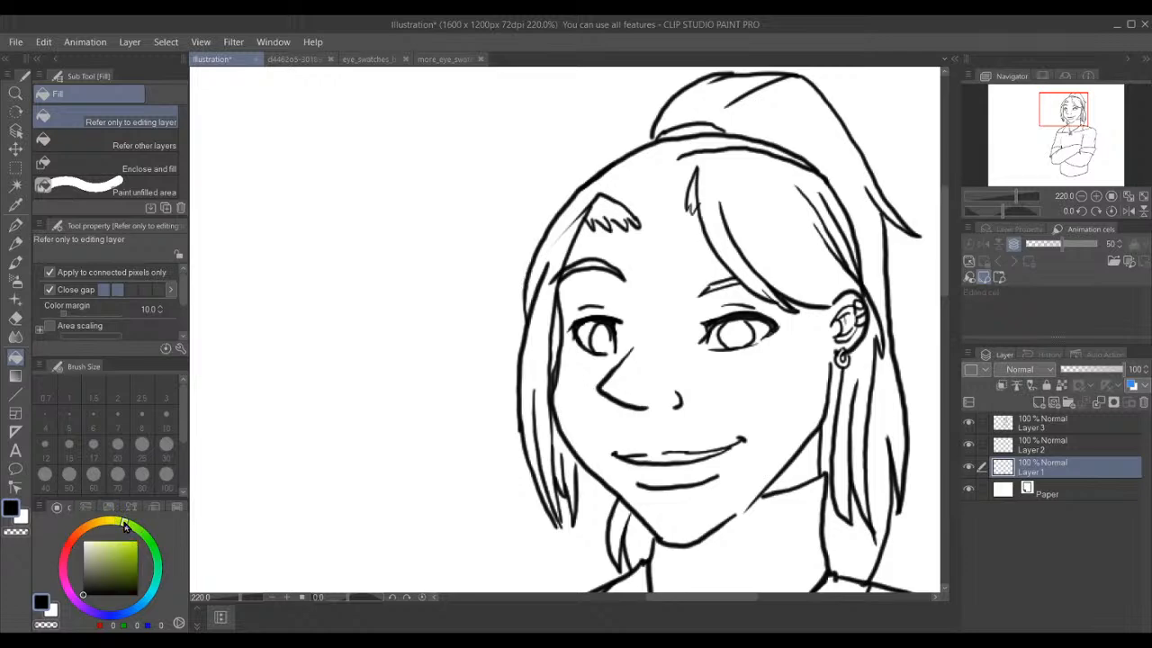
left_click_drag(139, 545, 137, 562)
left_click(549, 431)
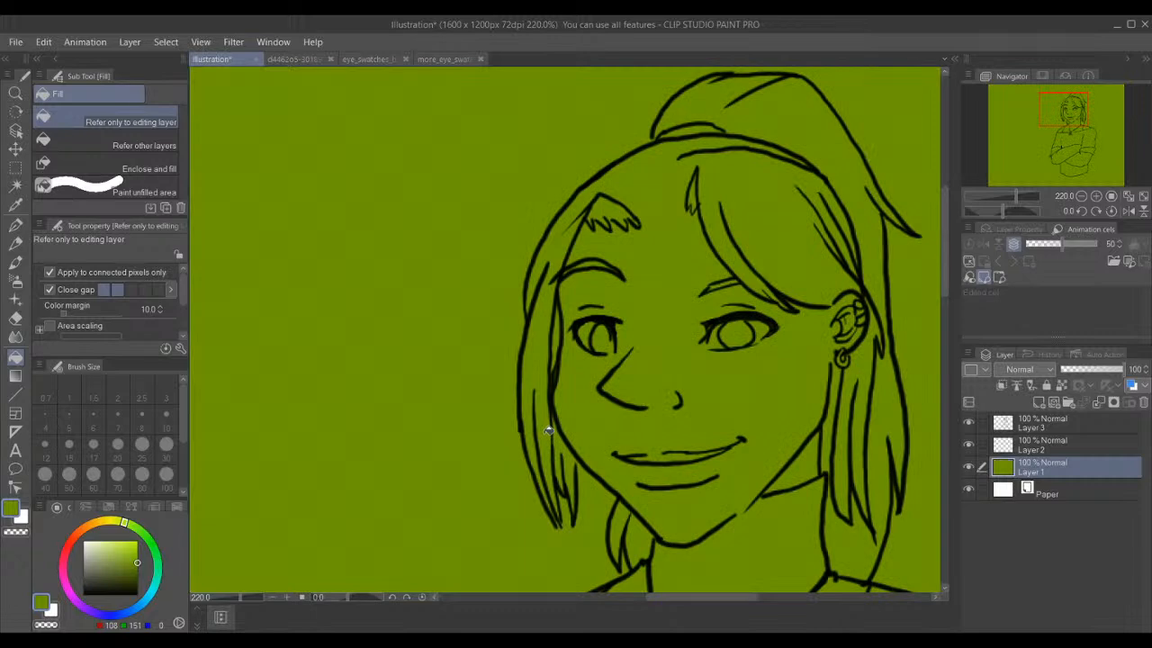
- Add a new vector layer directly above Layer 1 and set the Turnip pen's brush size to 15
scroll(548, 431, "up", 5)
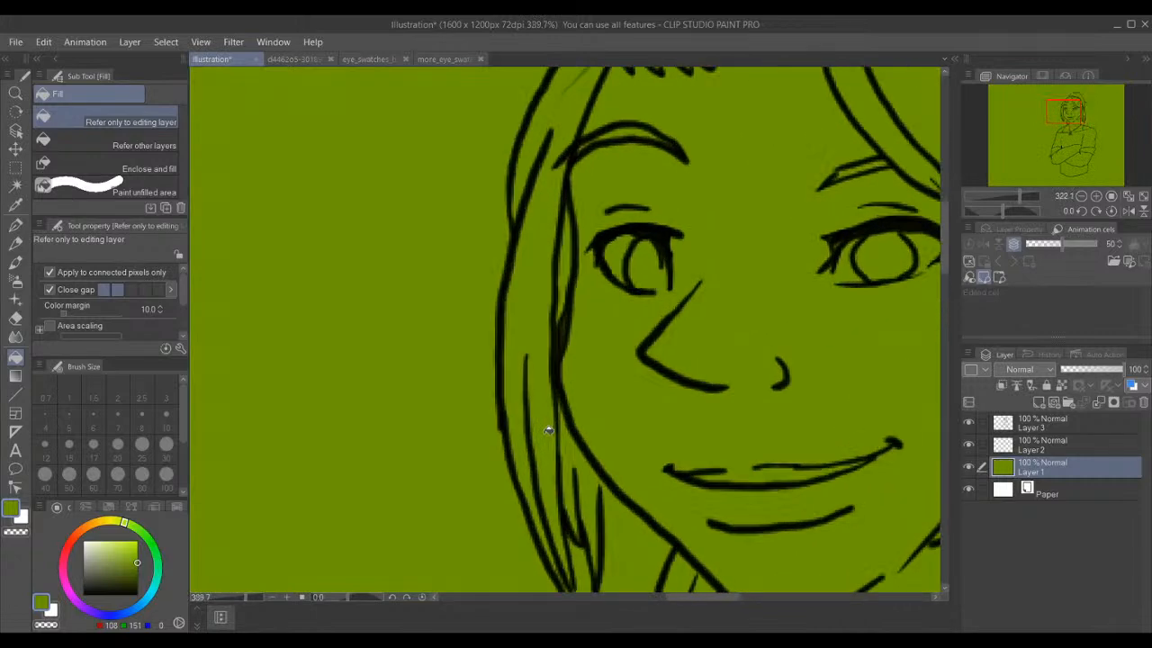
scroll(548, 431, "up", 1)
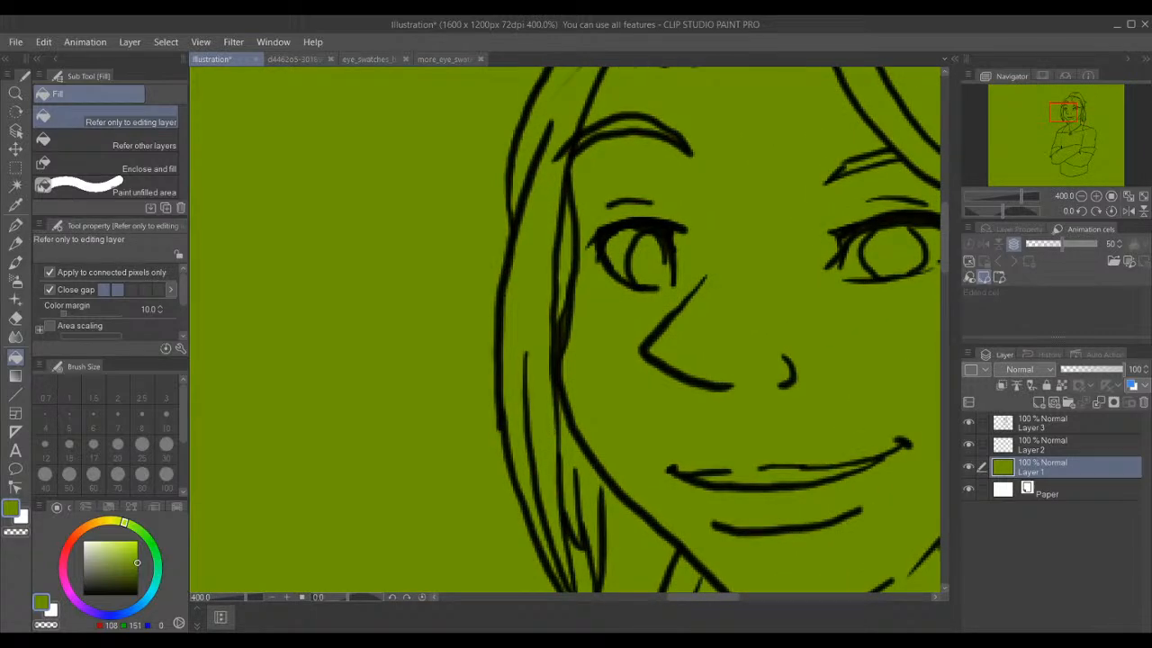
left_click(1054, 404)
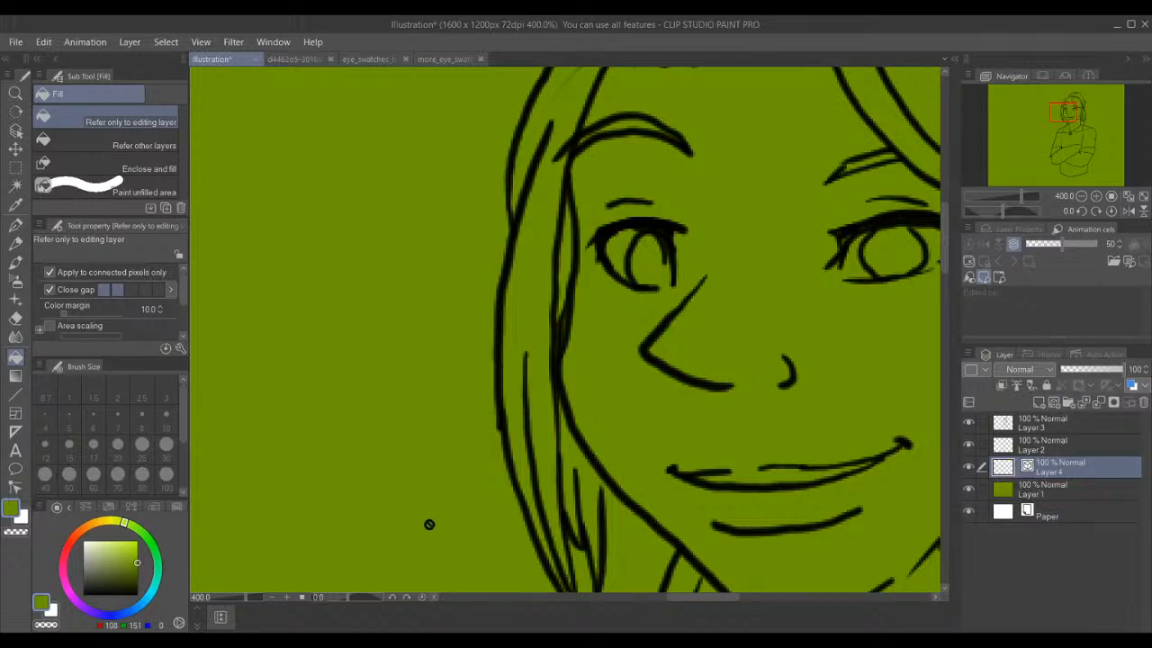
left_click(16, 226)
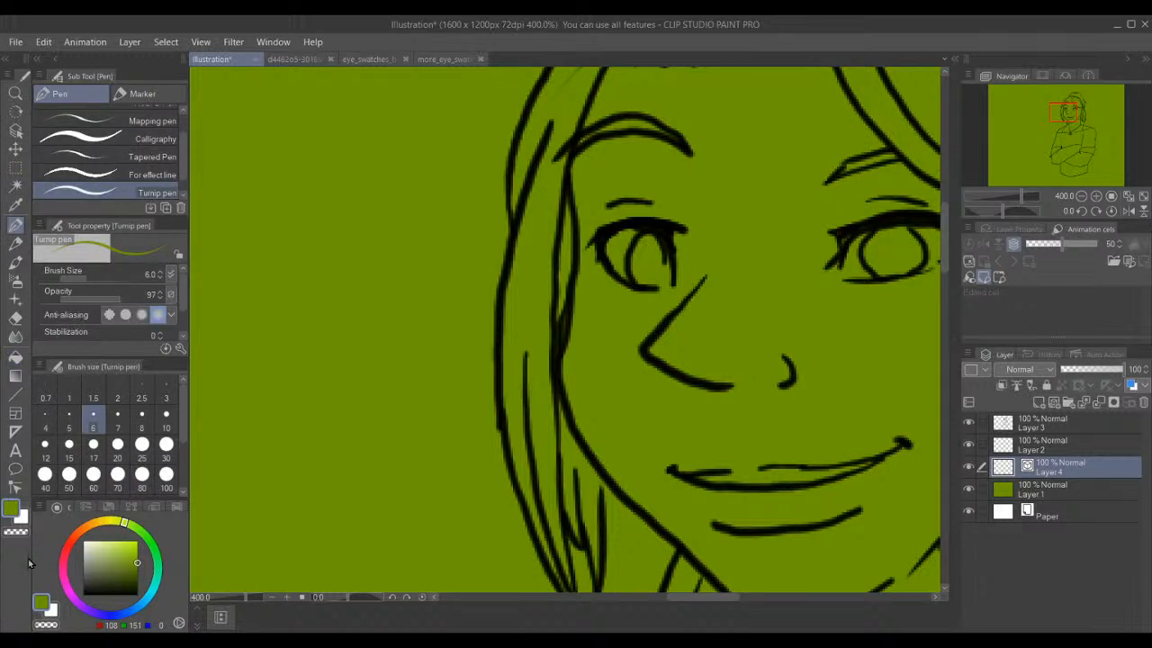
left_click(70, 445)
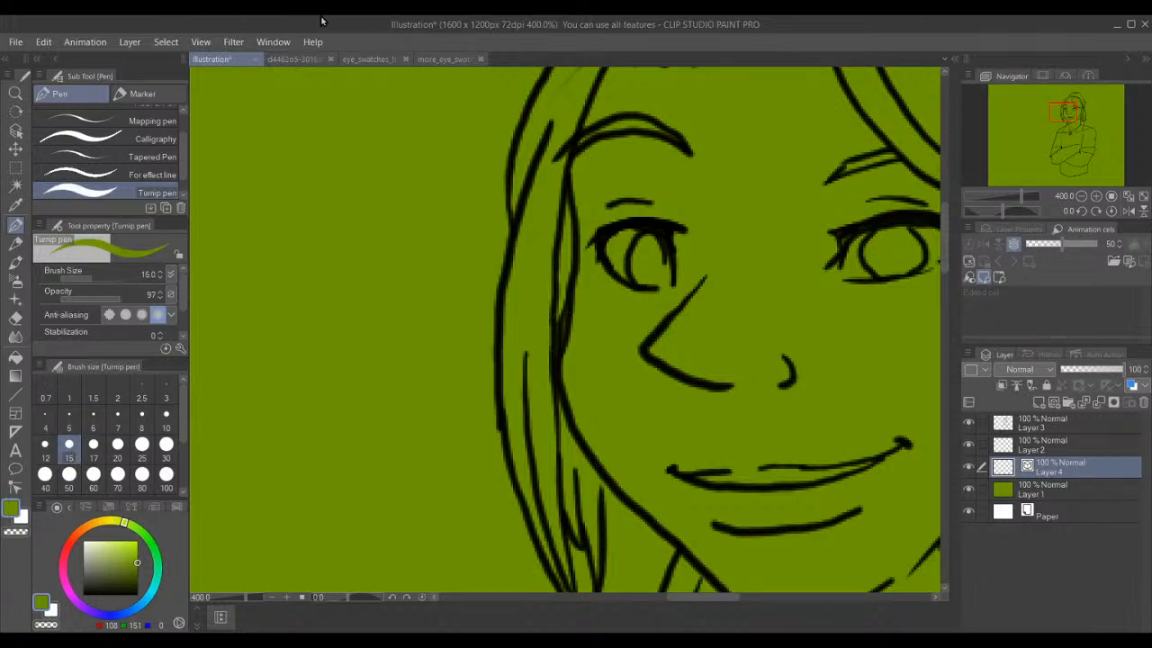
- Sample the pale cream skin base colour from the middle dot of the brown, cream and orange trio in the hair-and-skin swatch image
left_click(276, 61)
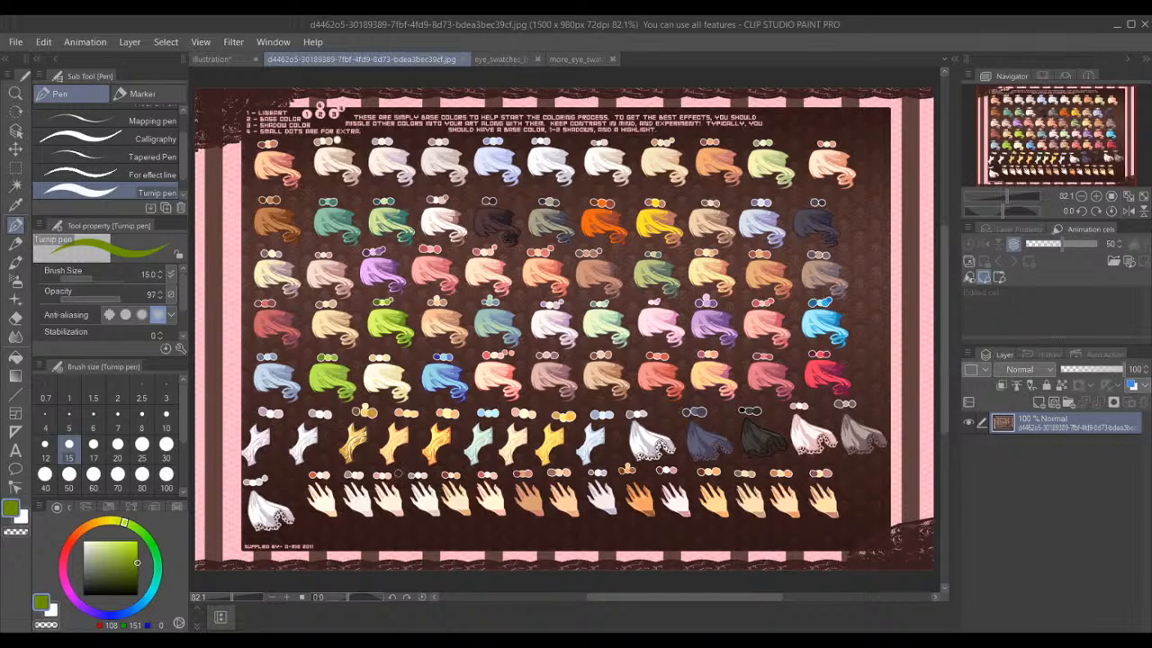
scroll(398, 474, "up", 4)
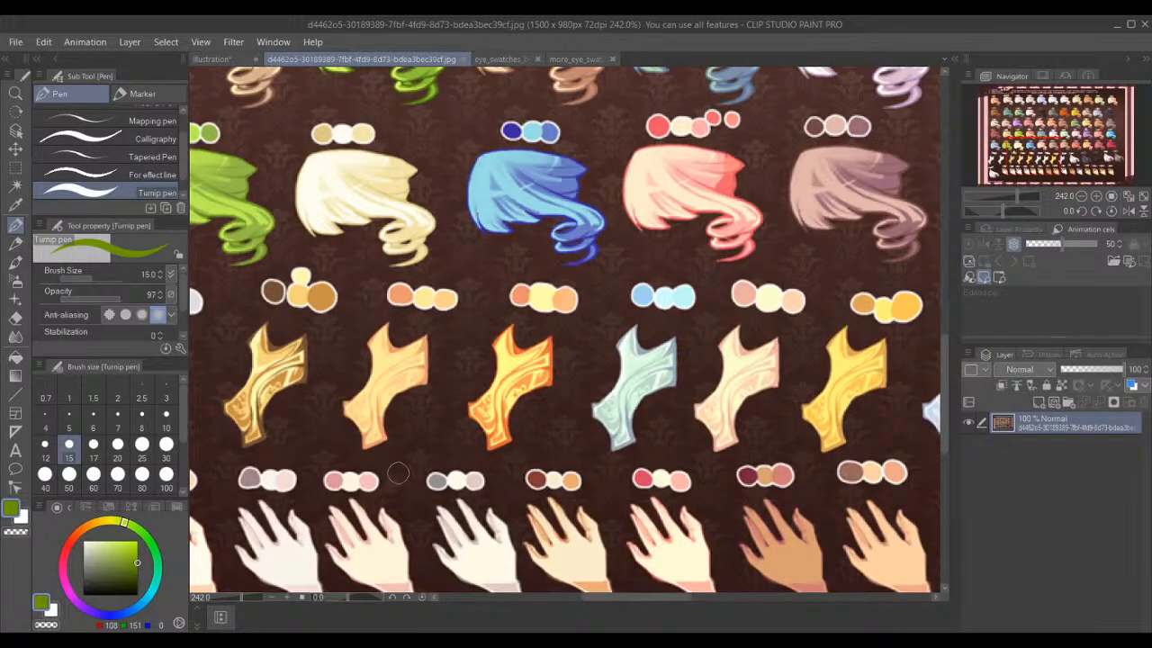
scroll(479, 501, "up", 3)
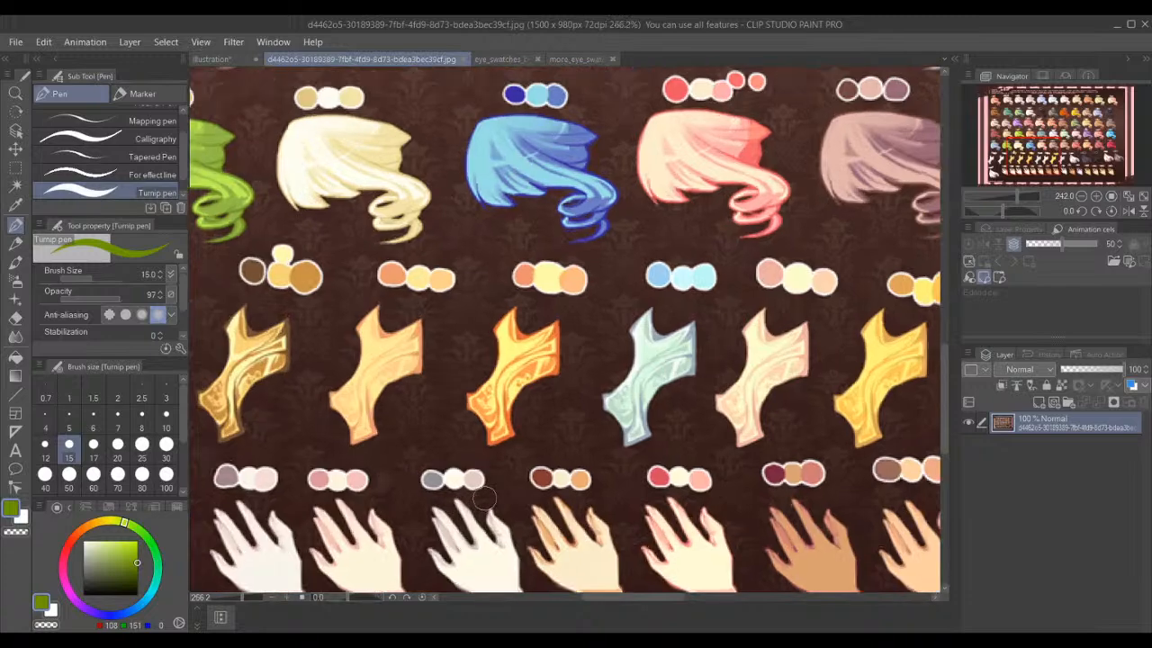
scroll(485, 500, "up", 3)
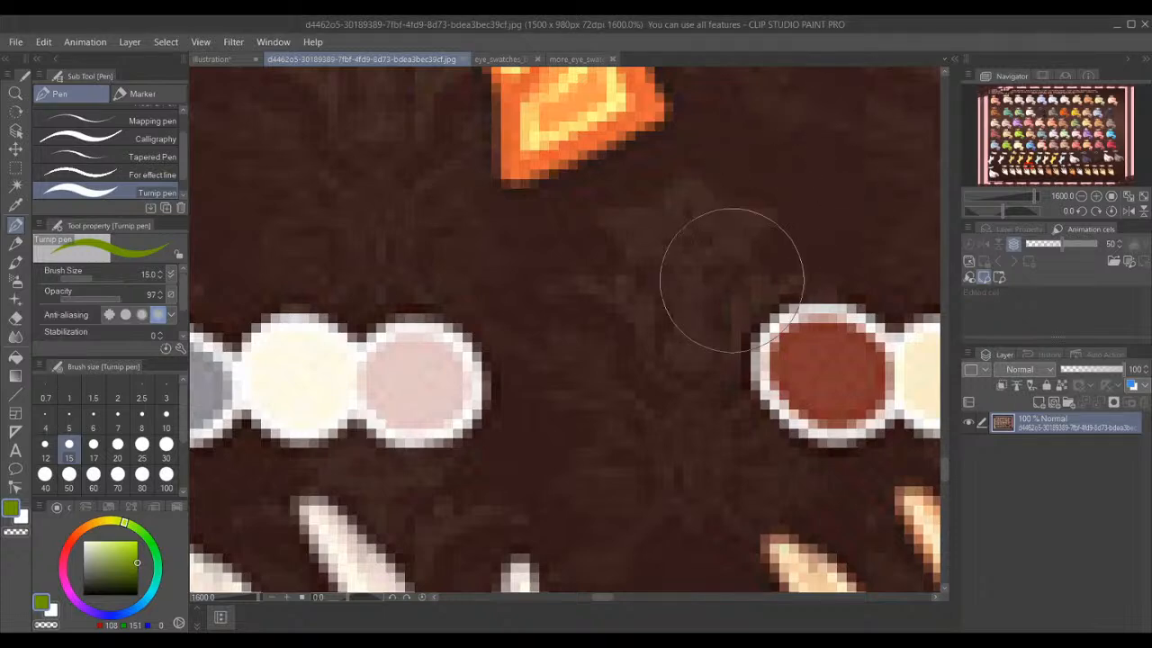
scroll(695, 351, "down", 2)
scroll(695, 351, "down", 2)
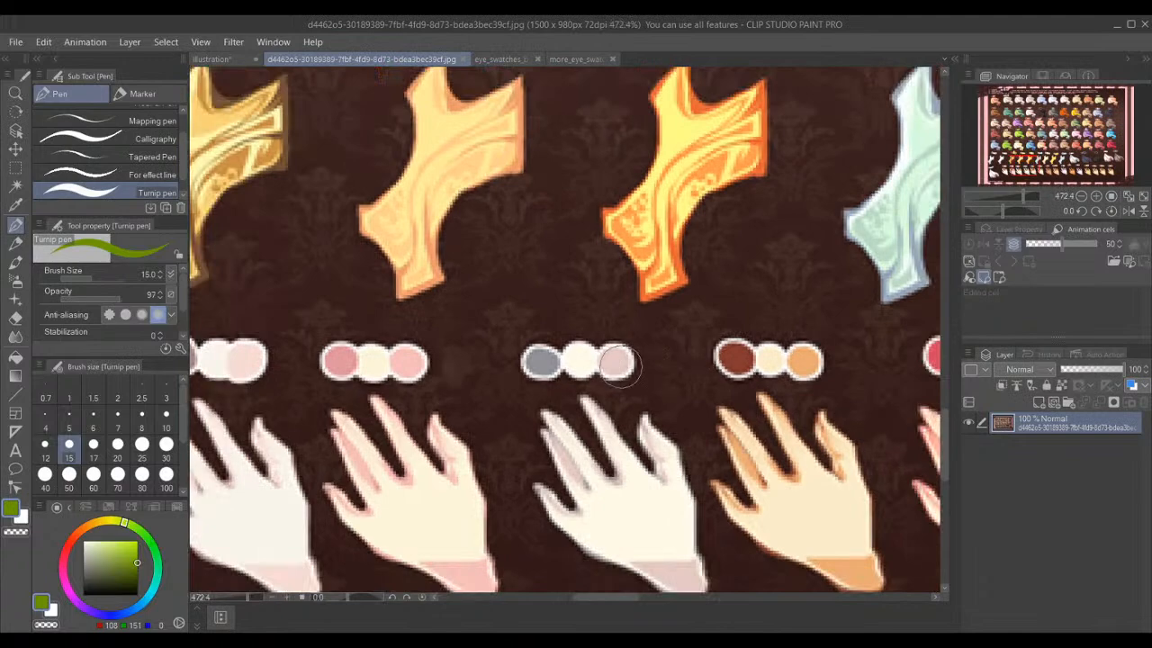
scroll(617, 363, "up", 4)
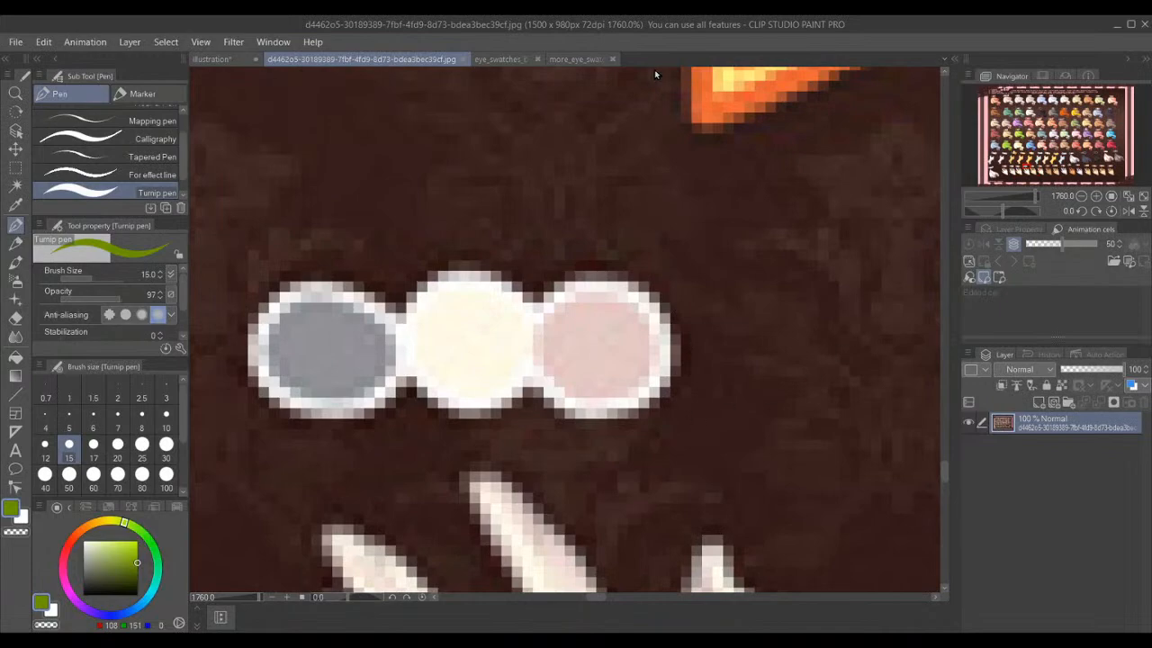
scroll(681, 250, "down", 4)
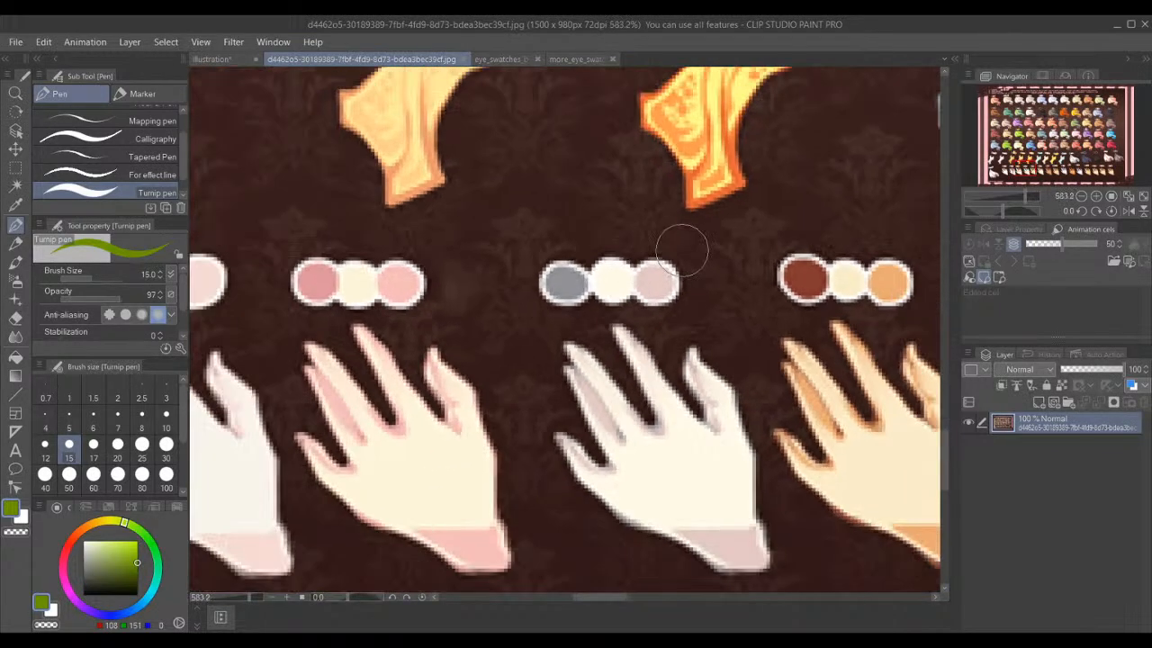
scroll(681, 250, "down", 4)
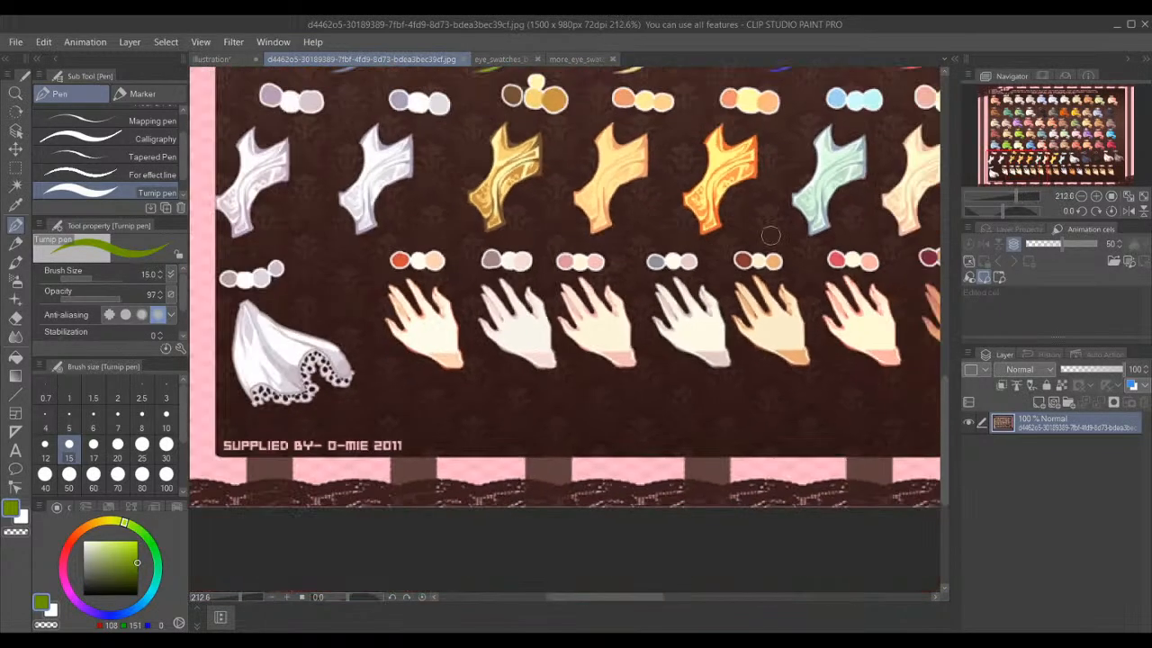
scroll(769, 235, "up", 6)
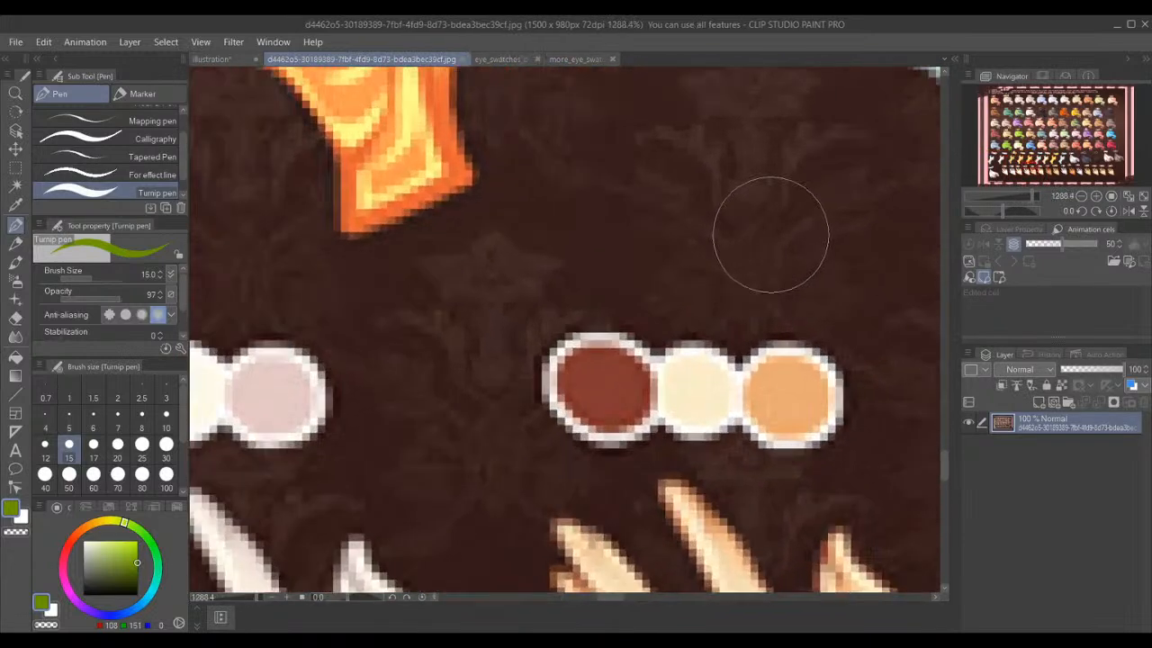
scroll(771, 235, "up", 2)
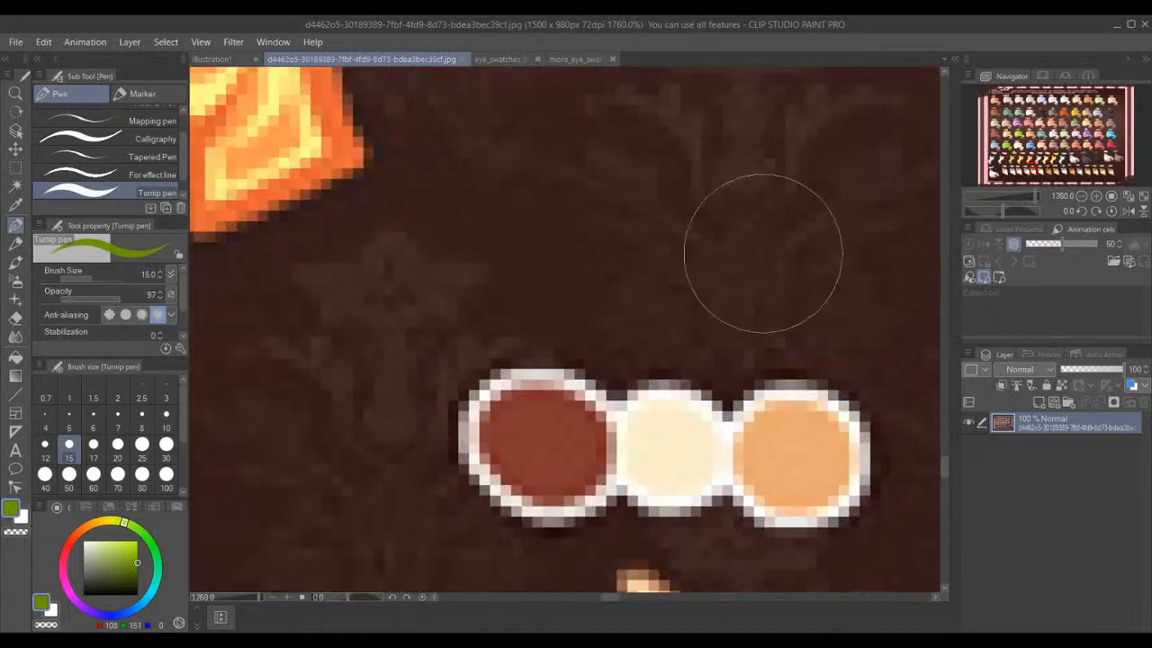
left_click(669, 464, "alt")
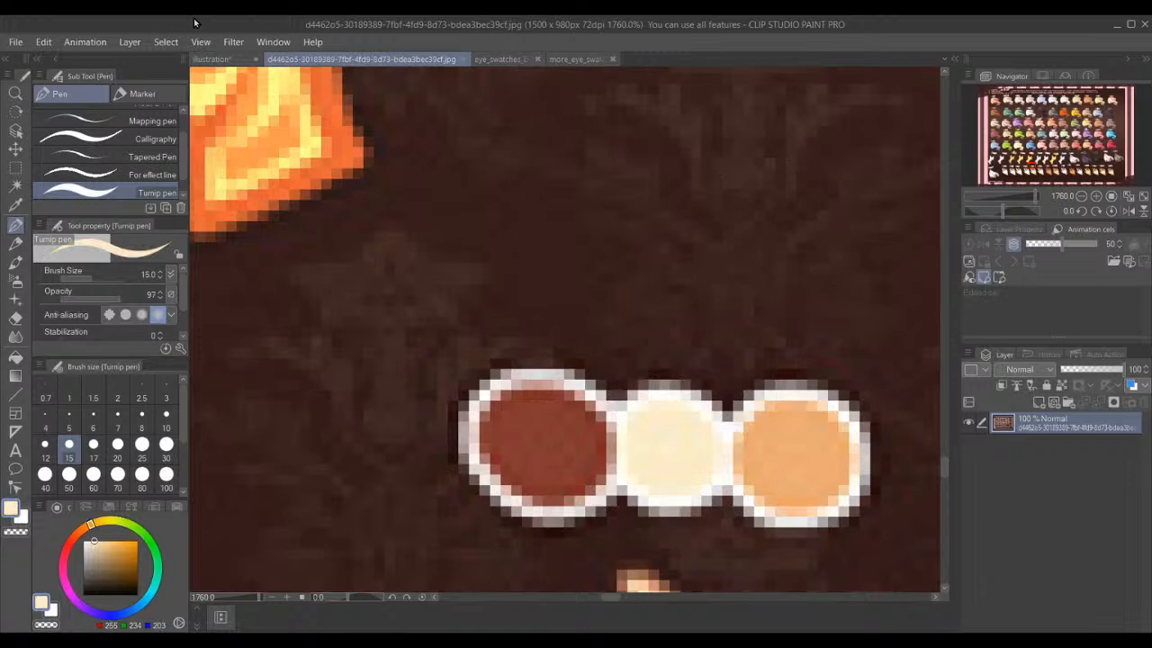
- Return to the illustration and paint the cream skin base on Layer 4 across the nose bridge, lower forehead and the areas around both eyes
left_click(213, 59)
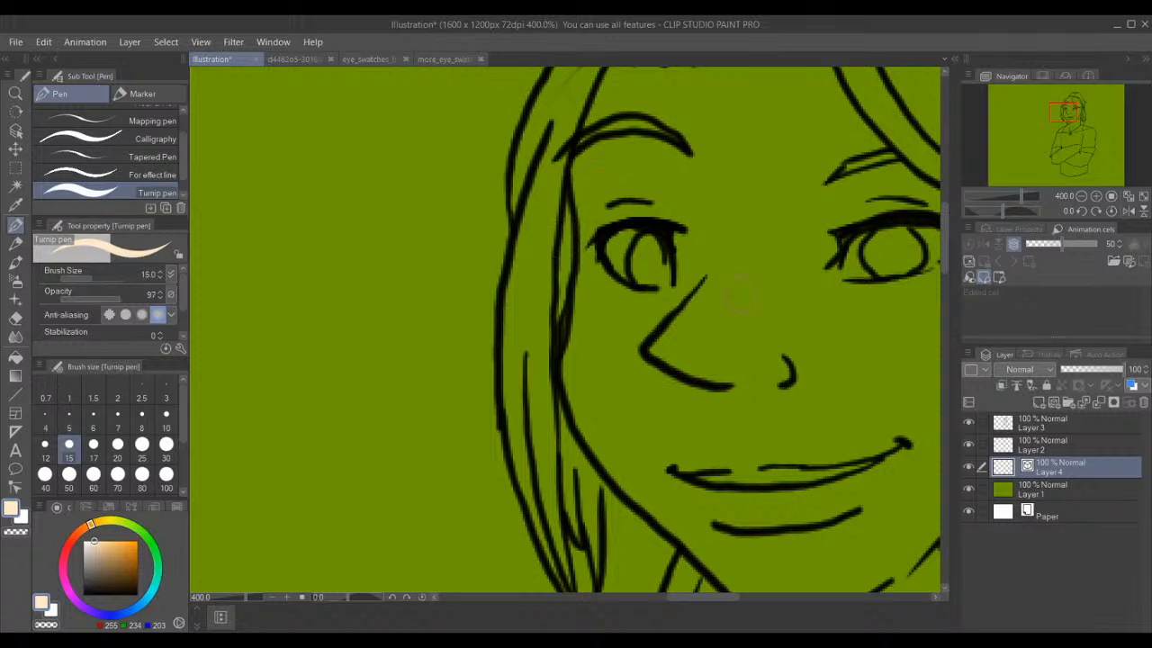
mouse_move(810, 396)
left_mouse_down()
mouse_move(772, 310)
mouse_move(786, 321)
mouse_move(776, 274)
mouse_move(815, 221)
left_mouse_up()
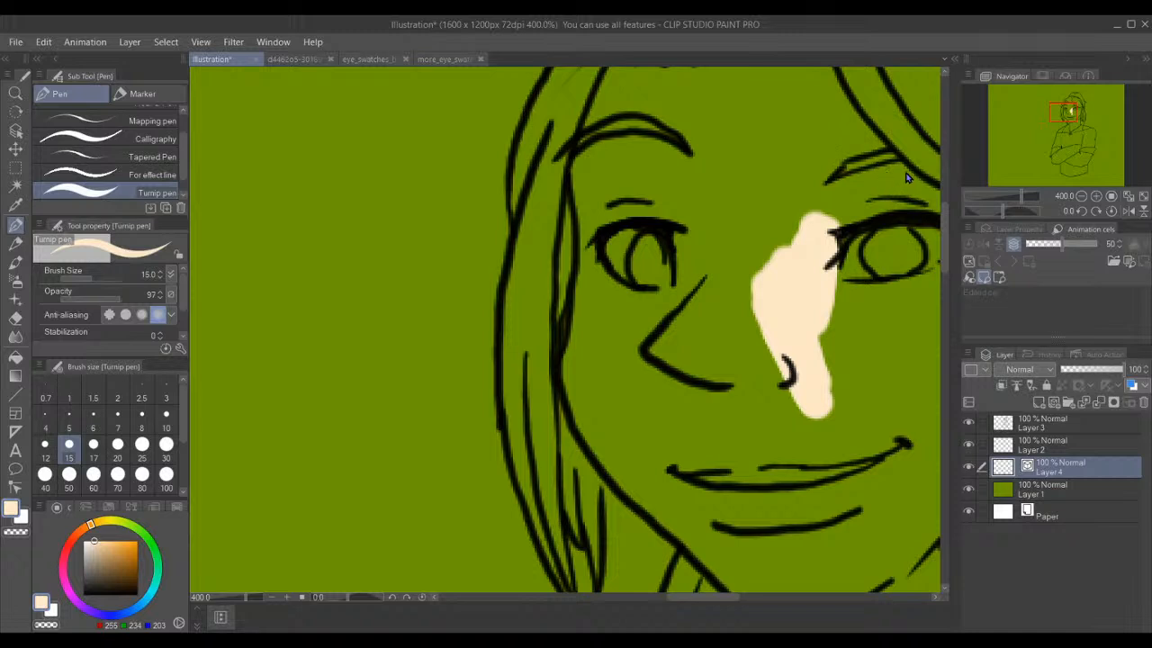
left_click_drag(900, 167, 816, 214)
mouse_move(923, 188)
left_mouse_down()
mouse_move(863, 205)
mouse_move(799, 240)
mouse_move(824, 254)
left_mouse_up()
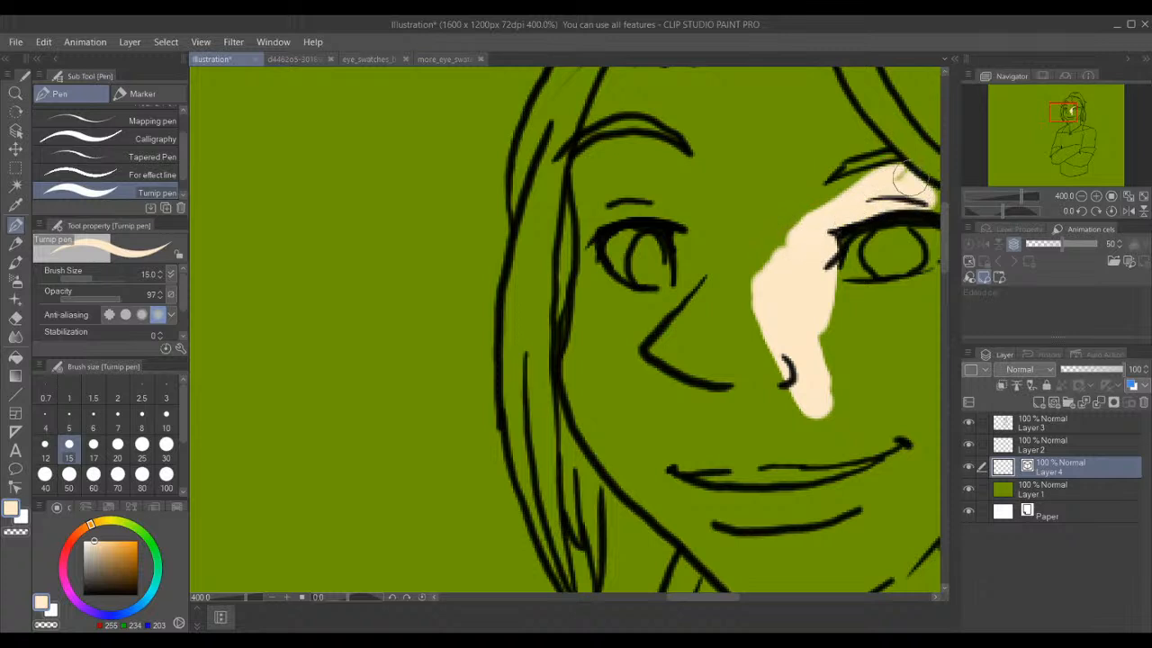
mouse_move(880, 180)
left_mouse_down()
mouse_move(817, 214)
mouse_move(751, 303)
mouse_move(808, 200)
left_mouse_up()
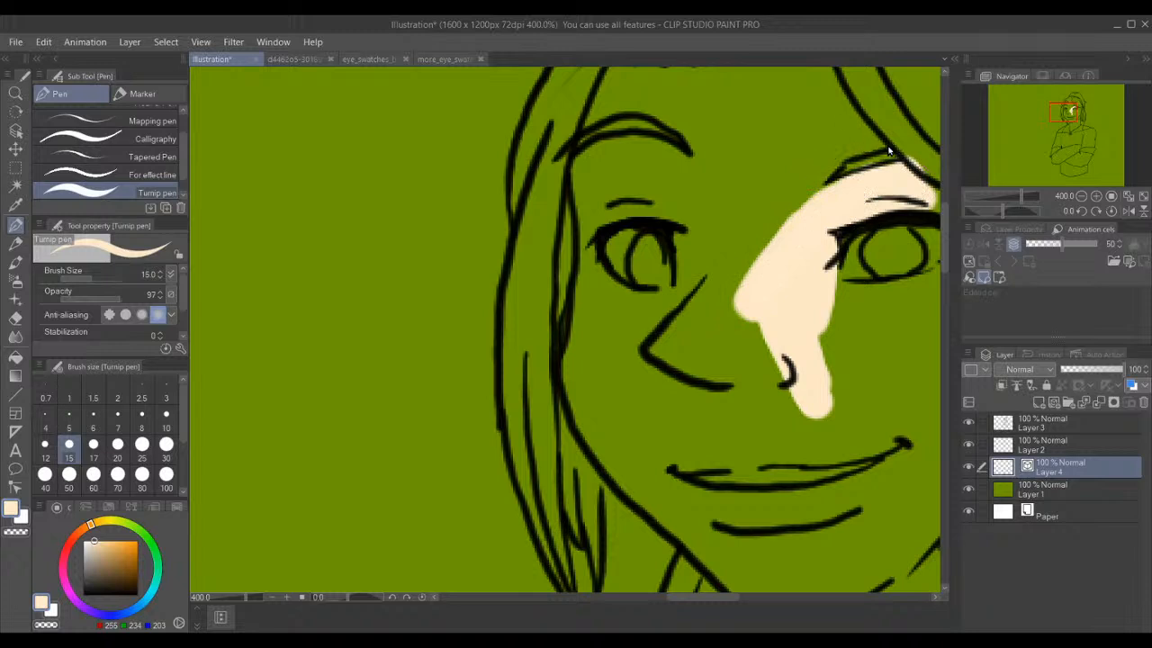
mouse_move(889, 151)
left_mouse_down()
mouse_move(860, 146)
mouse_move(842, 160)
mouse_move(789, 234)
mouse_move(774, 184)
mouse_move(746, 334)
mouse_move(759, 264)
mouse_move(724, 365)
left_mouse_up()
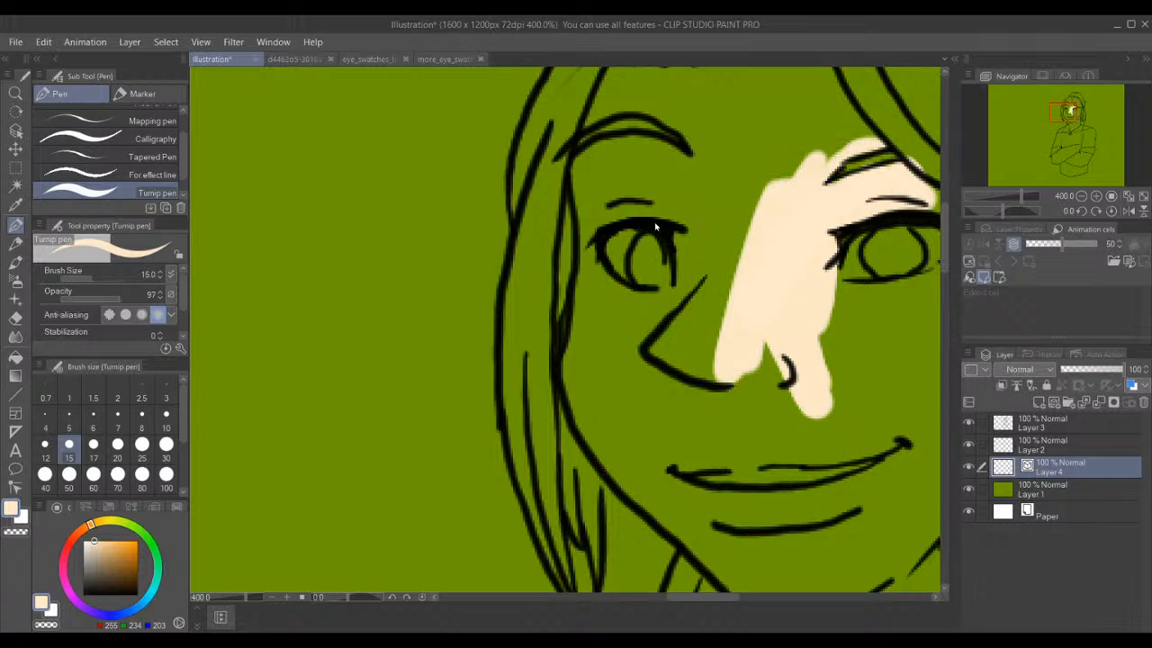
mouse_move(671, 230)
left_mouse_down()
mouse_move(700, 288)
mouse_move(691, 315)
mouse_move(731, 349)
mouse_move(733, 270)
mouse_move(769, 210)
mouse_move(762, 122)
left_mouse_up()
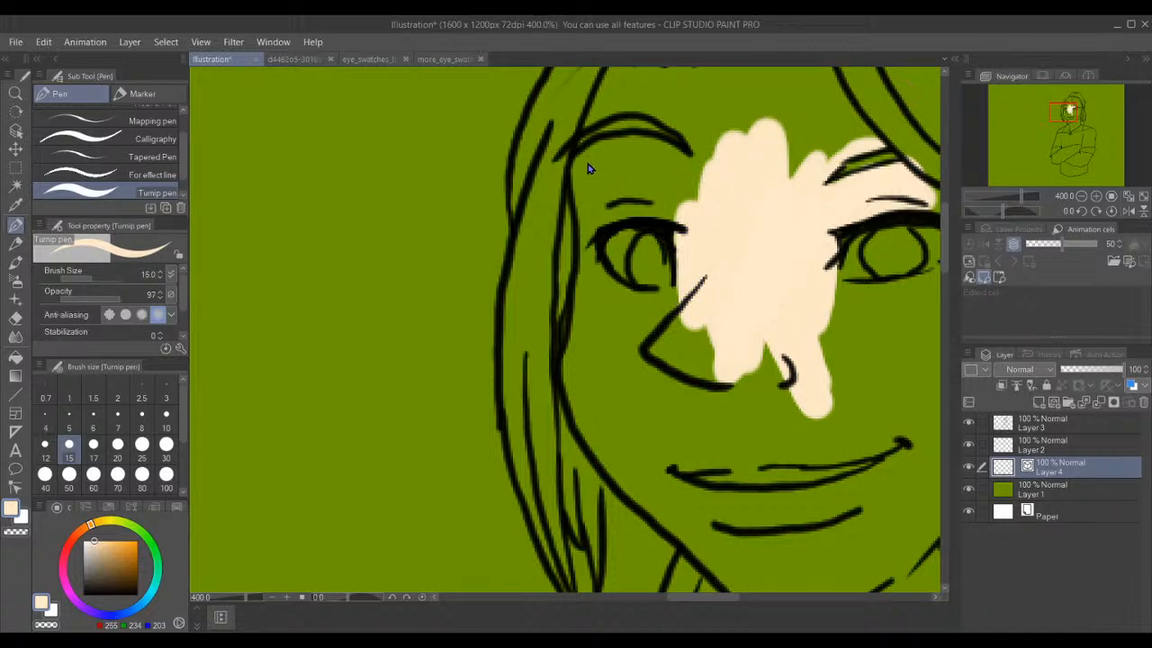
mouse_move(583, 167)
left_mouse_down()
mouse_move(680, 162)
mouse_move(729, 207)
mouse_move(597, 264)
mouse_move(586, 167)
mouse_move(598, 213)
mouse_move(671, 189)
mouse_move(716, 199)
mouse_move(684, 194)
mouse_move(655, 209)
mouse_move(709, 214)
mouse_move(612, 185)
mouse_move(669, 195)
left_mouse_up()
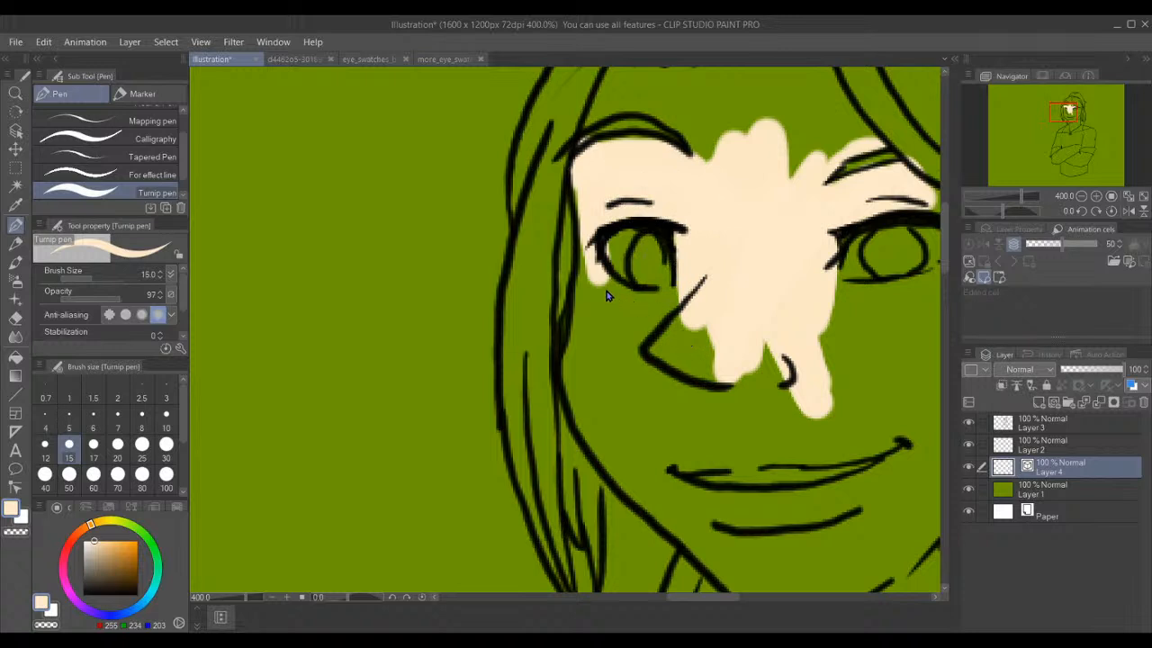
- Paint the cream base along both sides of the face and jaw, the neck patch behind the right-hand jawline, and beneath the mouth
mouse_move(604, 285)
left_mouse_down()
mouse_move(689, 288)
mouse_move(619, 329)
mouse_move(589, 266)
mouse_move(600, 297)
mouse_move(585, 387)
mouse_move(644, 463)
mouse_move(581, 380)
mouse_move(655, 486)
mouse_move(637, 470)
mouse_move(706, 538)
left_mouse_up()
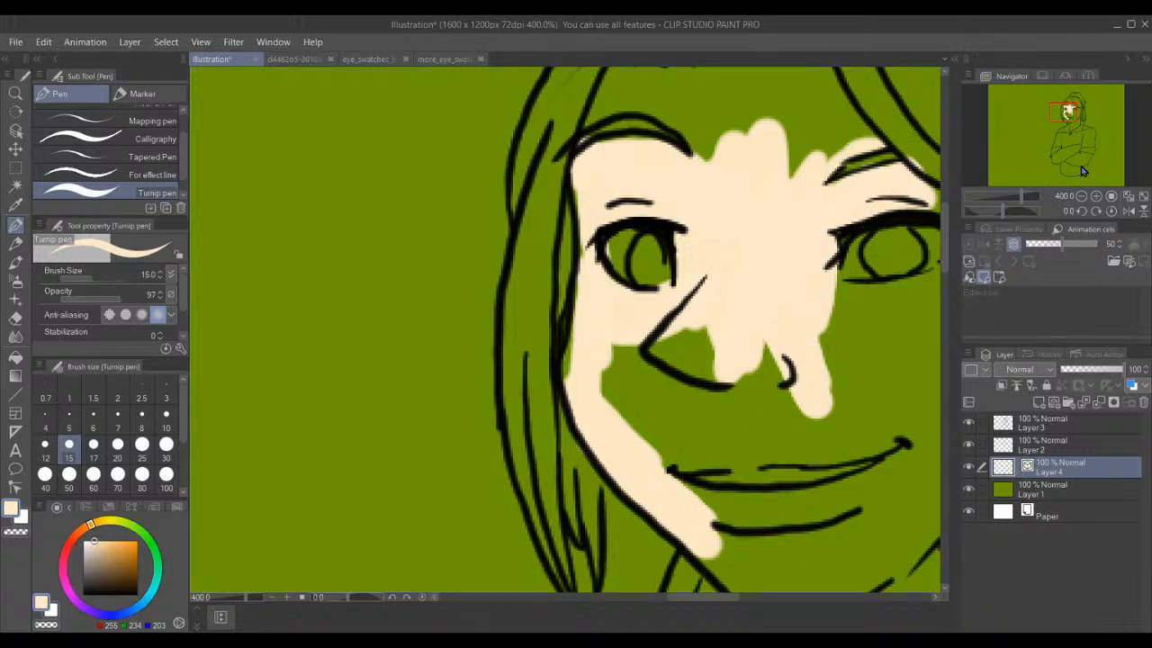
left_click_drag(1076, 117, 1082, 115)
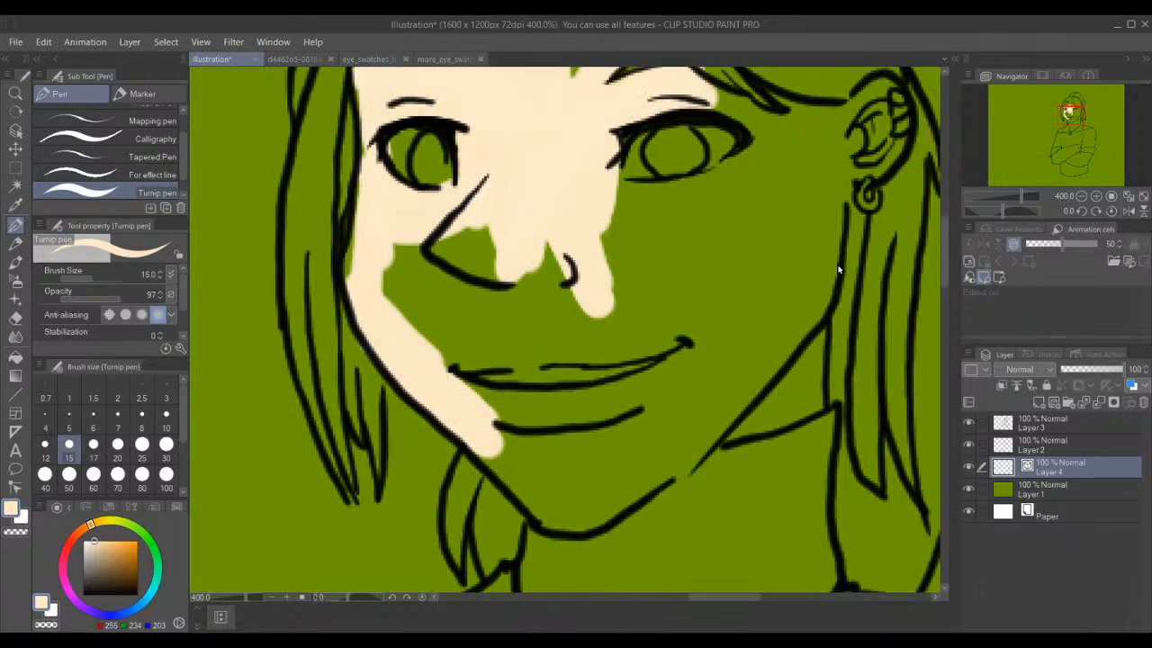
mouse_move(801, 191)
left_mouse_down()
mouse_move(809, 321)
mouse_move(815, 180)
mouse_move(813, 285)
mouse_move(796, 299)
mouse_move(805, 262)
mouse_move(805, 364)
mouse_move(815, 293)
mouse_move(806, 403)
mouse_move(717, 436)
mouse_move(716, 420)
mouse_move(794, 295)
mouse_move(776, 391)
mouse_move(770, 324)
mouse_move(726, 391)
mouse_move(746, 329)
mouse_move(686, 397)
left_mouse_up()
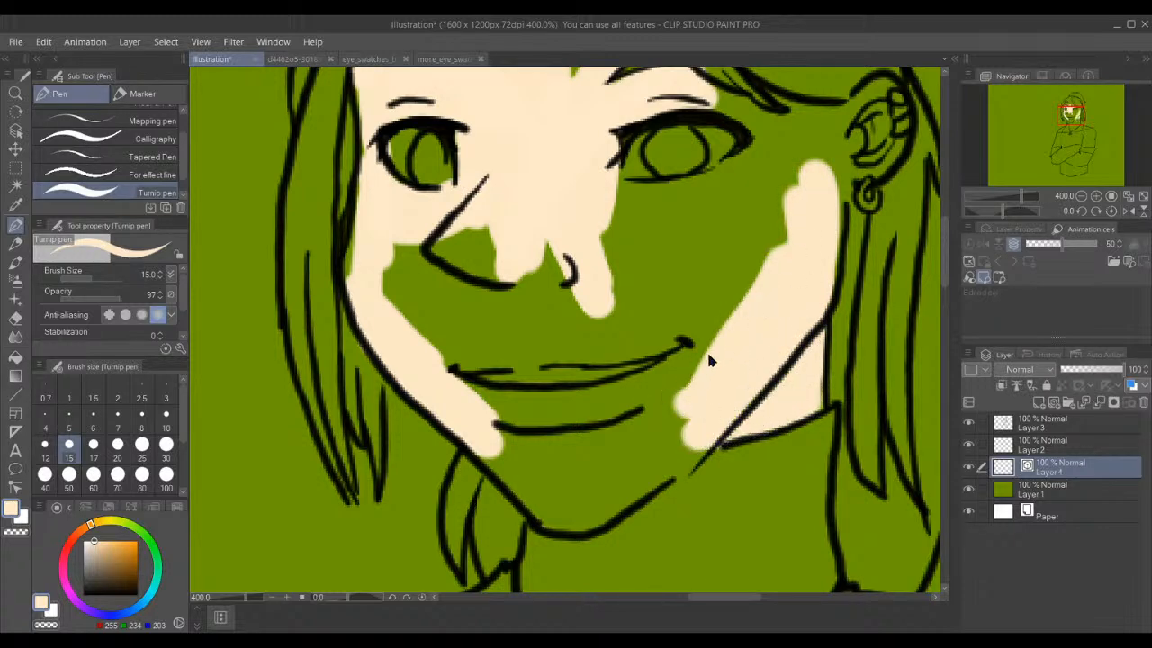
mouse_move(733, 327)
left_mouse_down()
mouse_move(700, 365)
mouse_move(674, 378)
mouse_move(709, 342)
mouse_move(649, 389)
mouse_move(531, 411)
left_mouse_up()
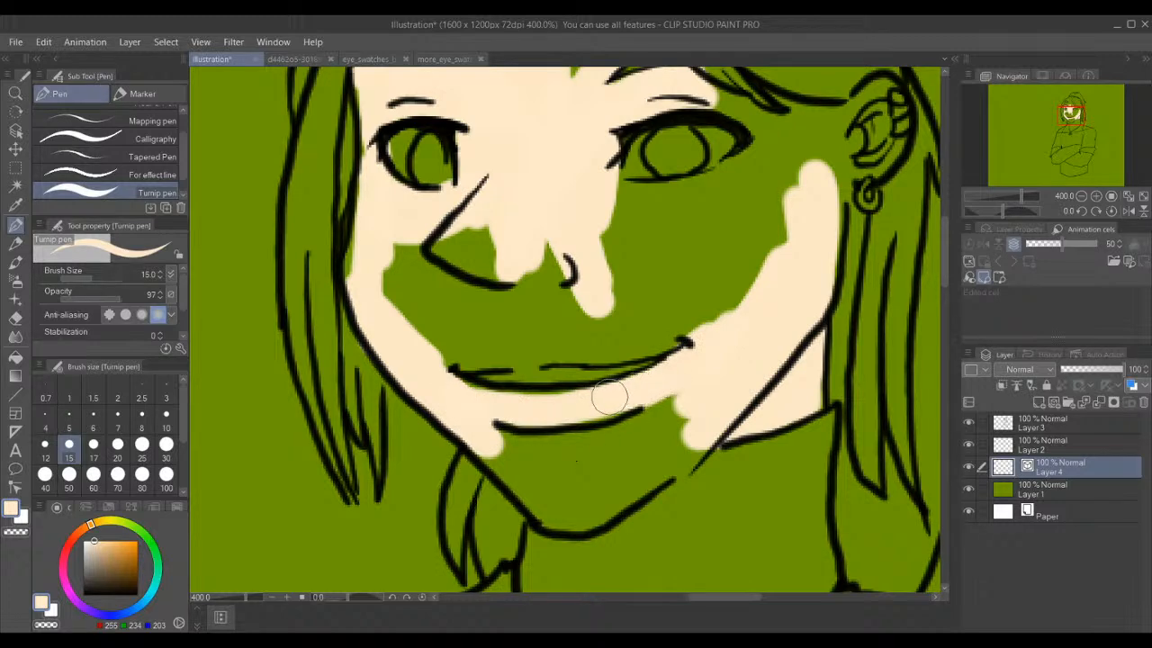
left_click_drag(448, 398, 524, 487)
mouse_move(465, 428)
left_mouse_down()
mouse_move(548, 512)
mouse_move(533, 499)
mouse_move(569, 504)
mouse_move(641, 458)
mouse_move(563, 492)
mouse_move(627, 482)
mouse_move(567, 521)
left_mouse_up()
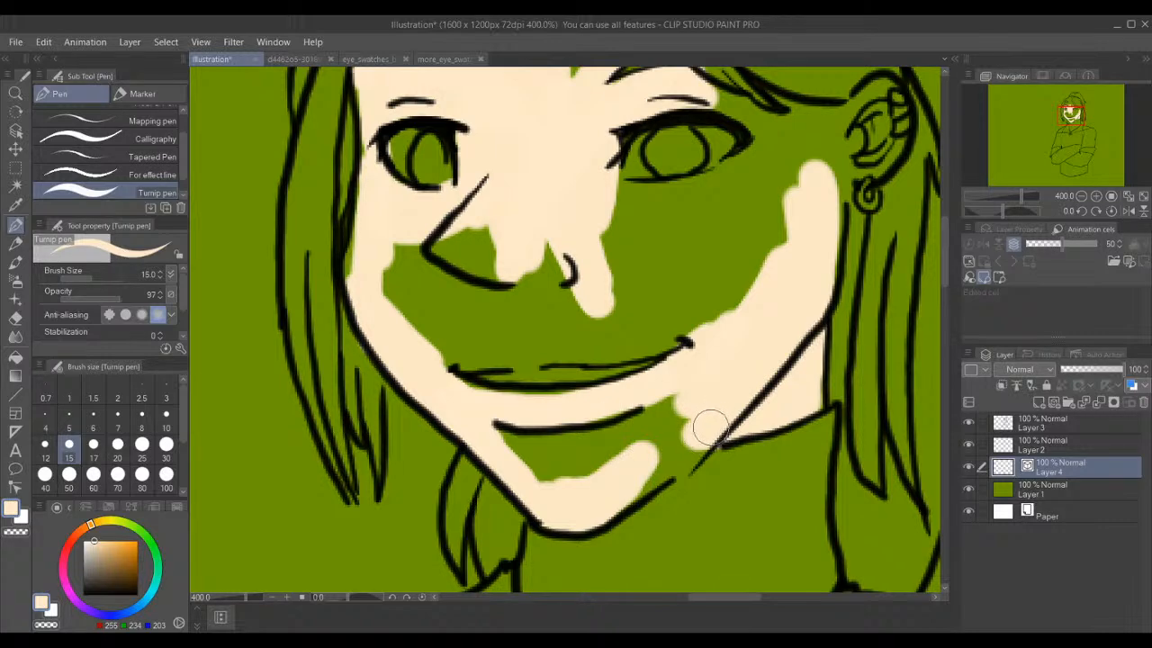
key("ctrl+z")
left_click_drag(719, 426, 685, 466)
key("ctrl+z")
mouse_move(719, 415)
left_mouse_down()
mouse_move(619, 499)
mouse_move(572, 517)
mouse_move(470, 449)
mouse_move(500, 424)
mouse_move(545, 488)
mouse_move(505, 427)
mouse_move(558, 428)
mouse_move(601, 405)
mouse_move(605, 432)
mouse_move(694, 409)
left_mouse_up()
key("ctrl+z")
key("ctrl+z")
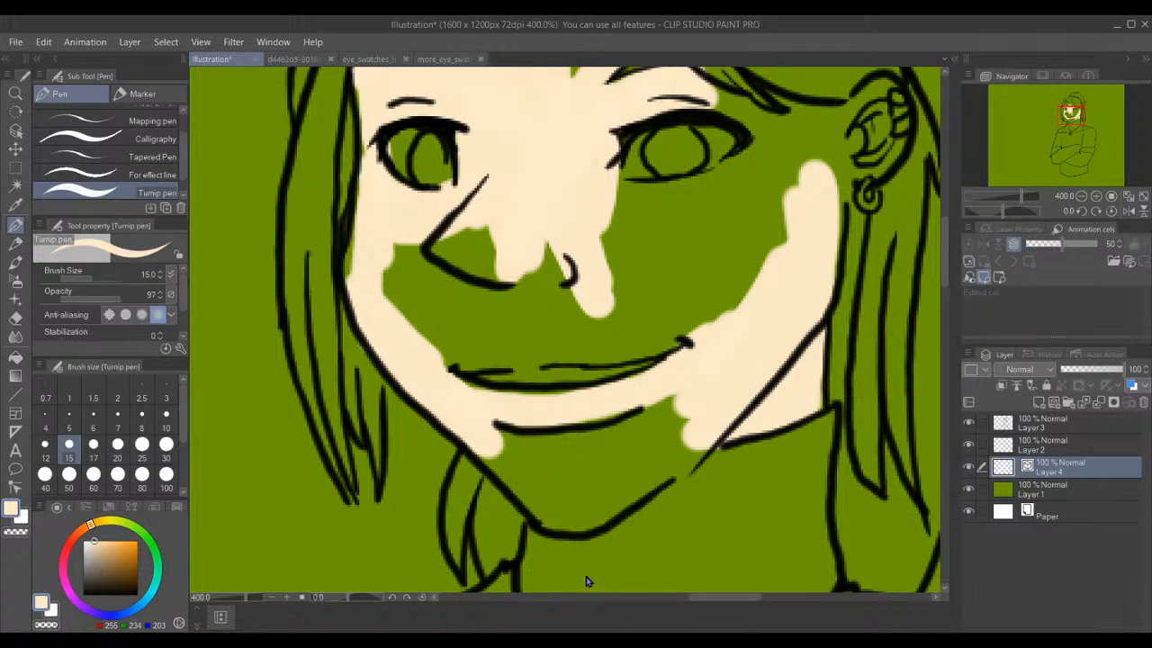
- Fill the chin and lower jaw with the cream base, from beneath the lower-lip line out to the jawline
mouse_move(628, 499)
left_mouse_down()
mouse_move(636, 576)
mouse_move(594, 464)
left_mouse_up()
key("ctrl+z")
left_click_drag(699, 438, 667, 475)
key("ctrl+z")
mouse_move(703, 437)
left_mouse_down()
mouse_move(558, 520)
mouse_move(482, 441)
mouse_move(526, 481)
mouse_move(506, 430)
mouse_move(558, 440)
mouse_move(703, 384)
mouse_move(635, 445)
mouse_move(559, 478)
mouse_move(529, 466)
mouse_move(593, 451)
mouse_move(723, 380)
mouse_move(631, 466)
mouse_move(571, 476)
mouse_move(557, 496)
mouse_move(562, 465)
mouse_move(672, 397)
left_mouse_up()
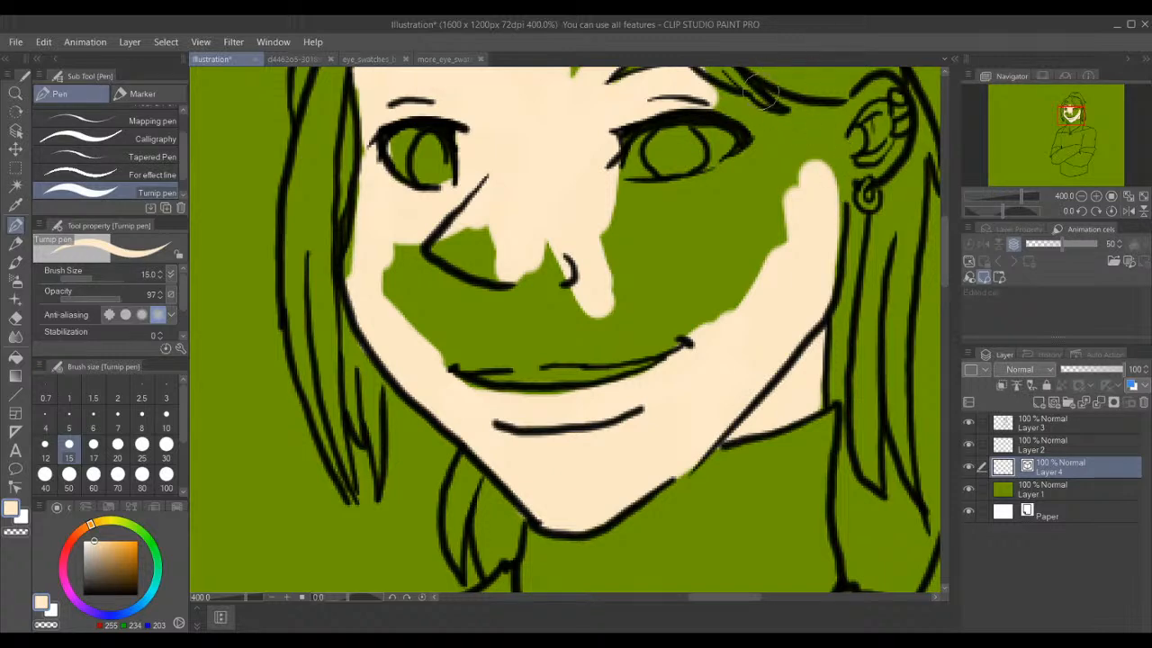
- Fill the right-hand temple between hair and ear, the area under that eye, and the right-hand cheek with the cream base
left_click_drag(752, 81, 850, 131)
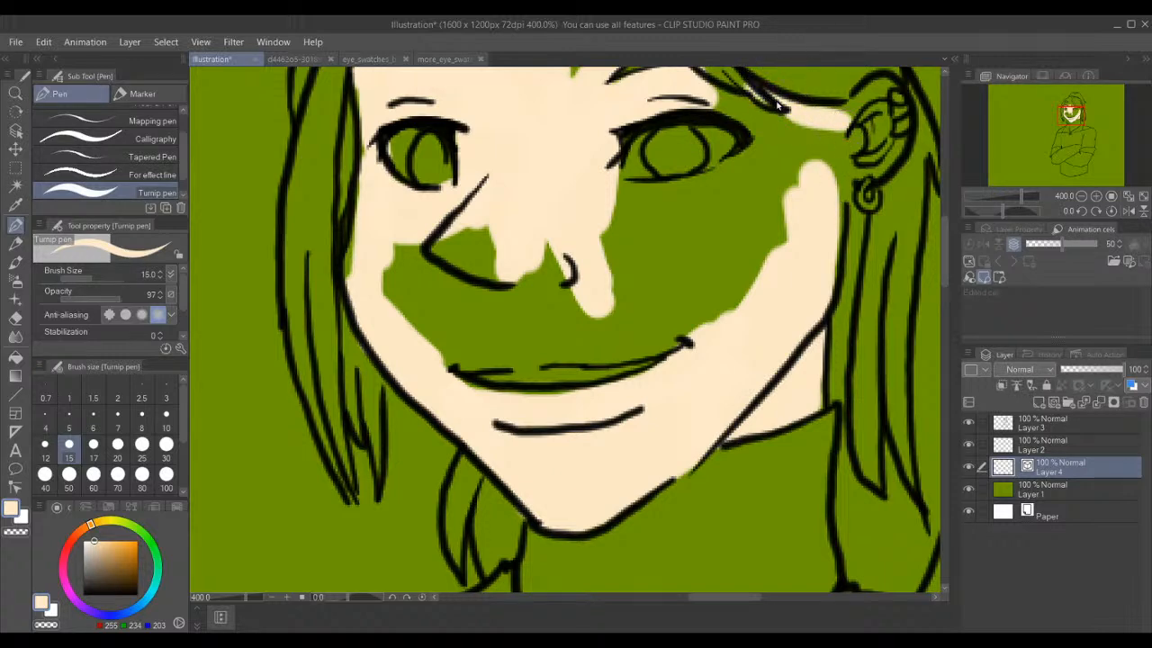
key("ctrl+z")
left_click_drag(762, 90, 833, 126)
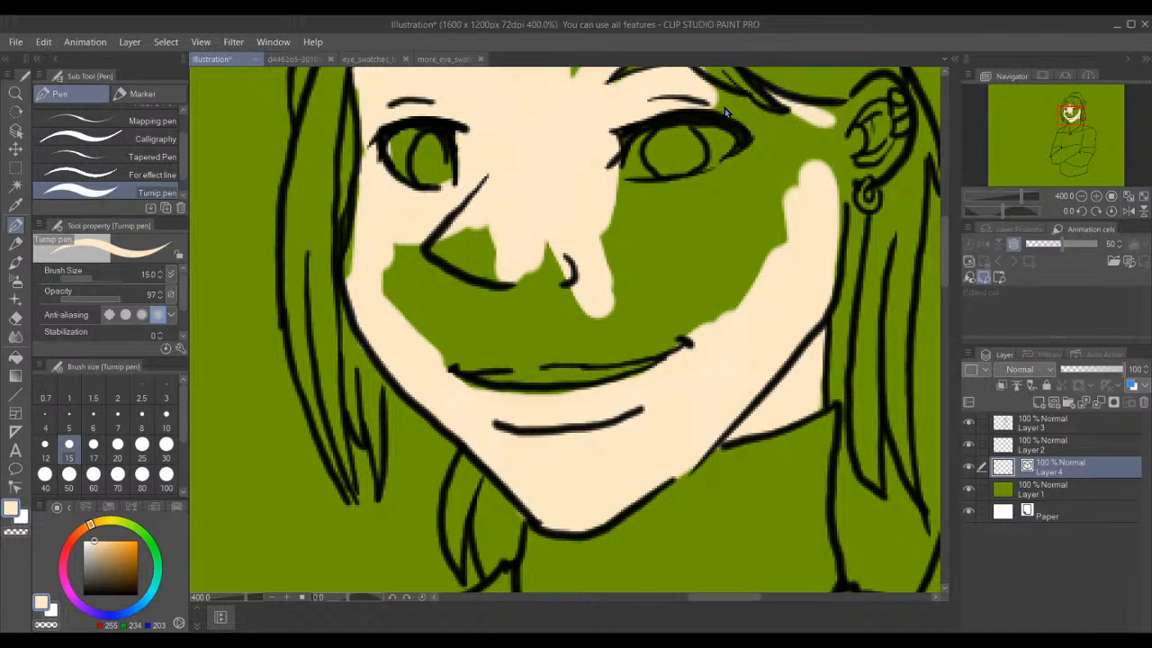
mouse_move(753, 128)
left_mouse_down()
mouse_move(811, 125)
mouse_move(789, 142)
left_mouse_up()
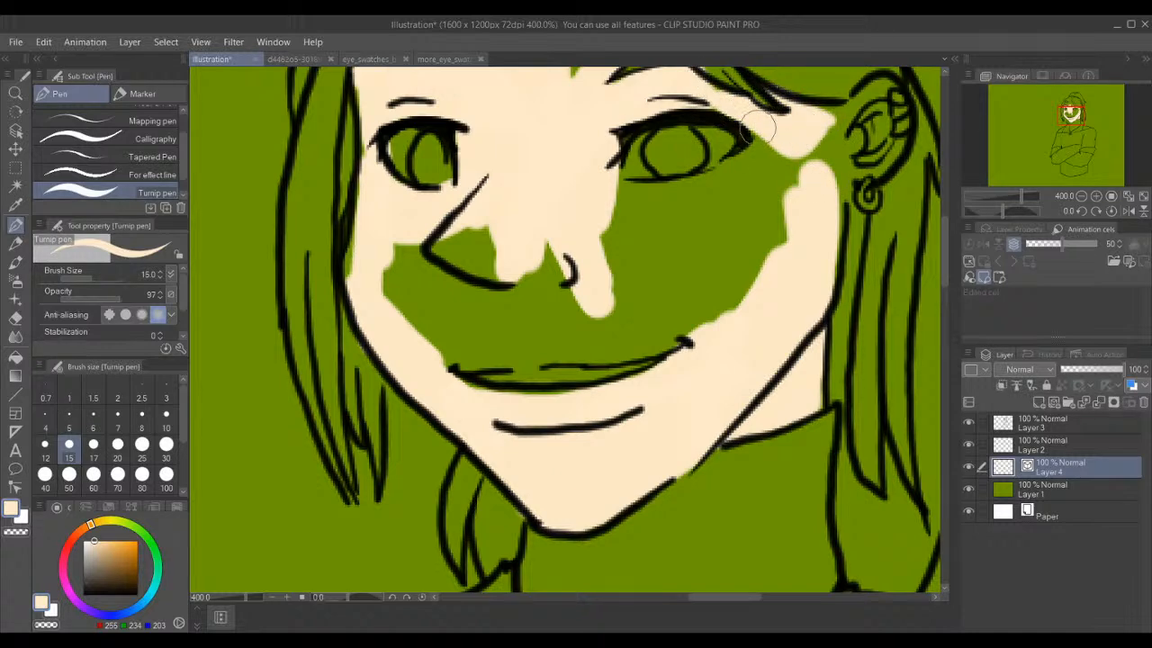
mouse_move(761, 135)
left_mouse_down()
mouse_move(736, 175)
mouse_move(681, 209)
mouse_move(750, 162)
mouse_move(694, 189)
mouse_move(620, 190)
mouse_move(601, 209)
mouse_move(630, 347)
mouse_move(708, 314)
mouse_move(724, 347)
left_mouse_up()
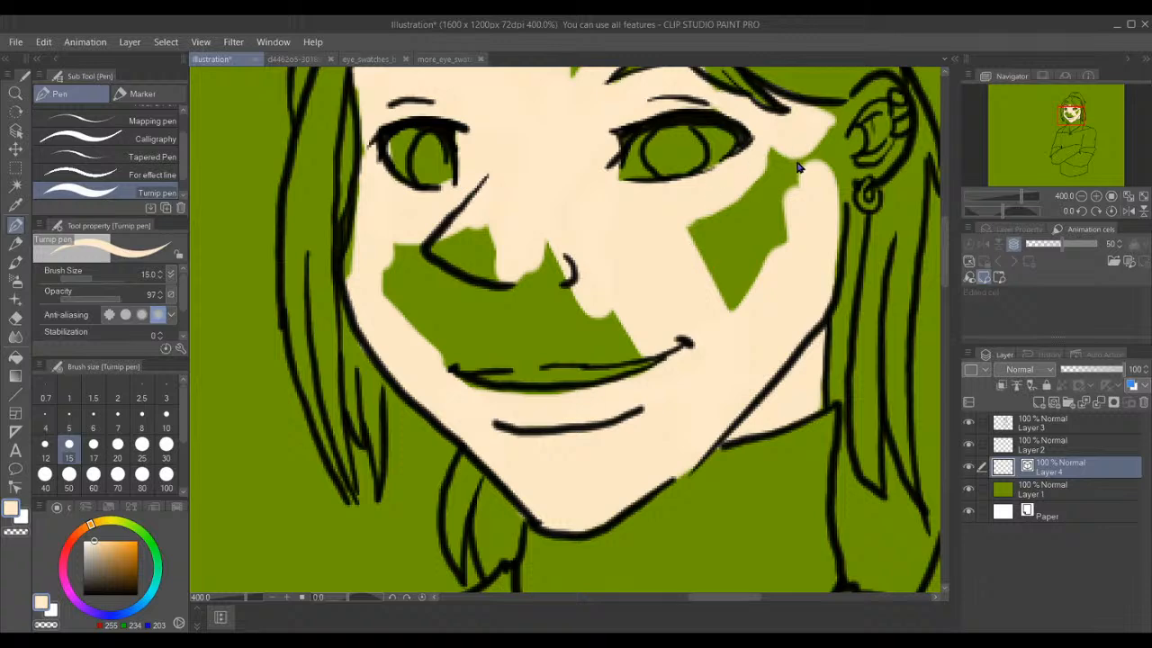
mouse_move(801, 155)
left_mouse_down()
mouse_move(814, 184)
mouse_move(802, 142)
mouse_move(781, 139)
mouse_move(753, 316)
mouse_move(735, 251)
mouse_move(710, 289)
left_mouse_up()
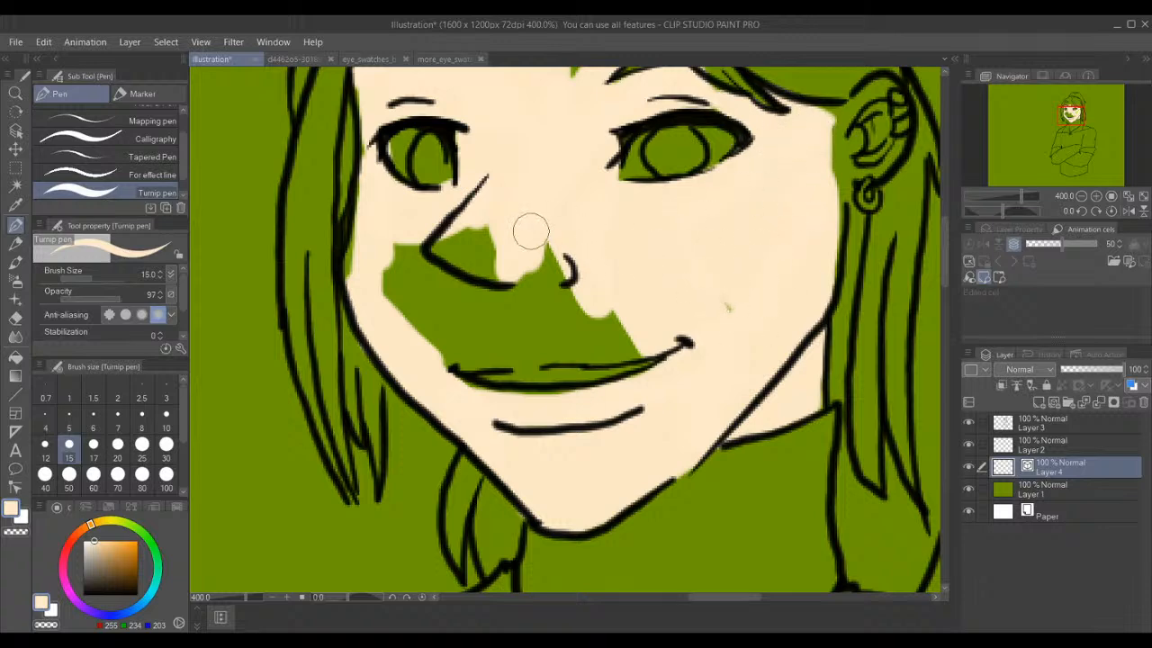
- Fill the nose underside, the remaining gaps on the left-hand cheek and face edge, and the upper-lip area with the cream base
mouse_move(502, 252)
left_mouse_down()
mouse_move(435, 249)
mouse_move(431, 269)
mouse_move(410, 242)
mouse_move(400, 261)
mouse_move(414, 304)
mouse_move(393, 293)
mouse_move(482, 279)
left_mouse_up()
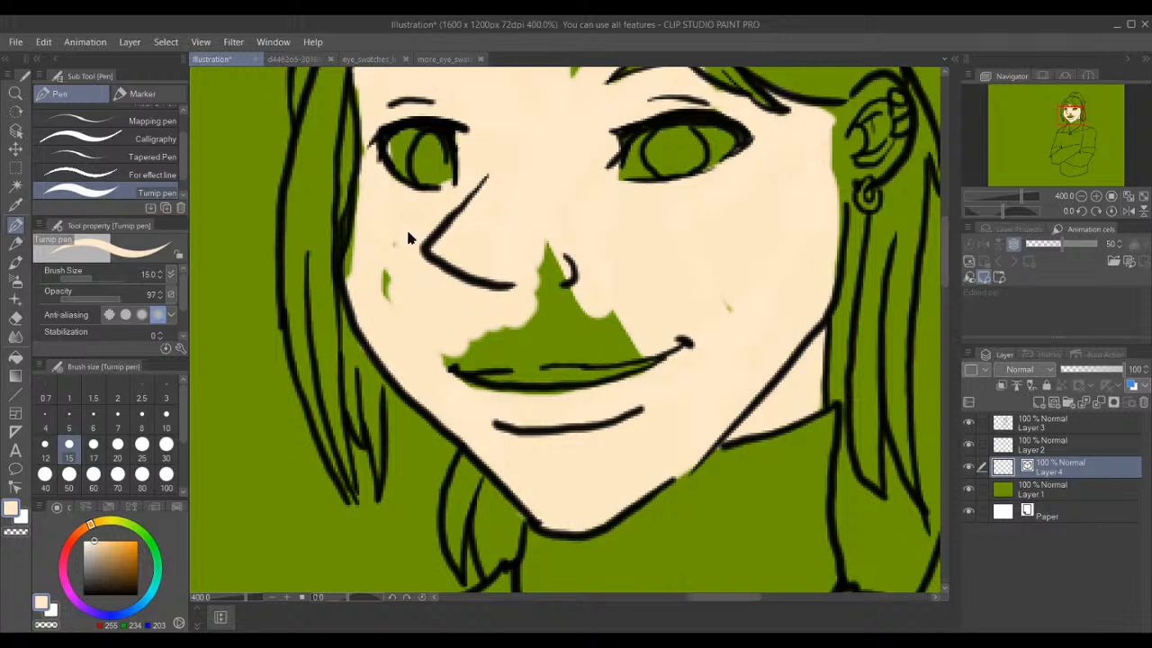
left_click_drag(386, 270, 388, 301)
mouse_move(369, 190)
left_mouse_down()
mouse_move(370, 276)
mouse_move(363, 230)
mouse_move(356, 270)
left_mouse_up()
left_click_drag(360, 192, 358, 148)
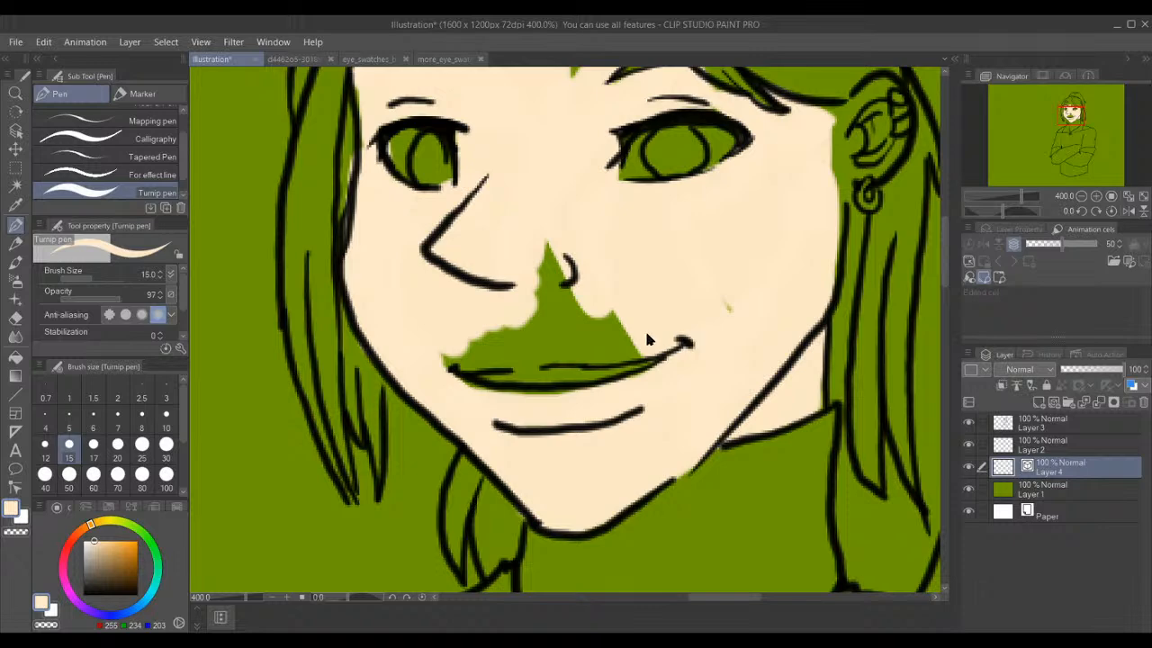
mouse_move(656, 334)
left_mouse_down()
mouse_move(508, 360)
mouse_move(443, 341)
mouse_move(650, 283)
mouse_move(531, 324)
mouse_move(610, 301)
mouse_move(528, 240)
mouse_move(562, 254)
mouse_move(554, 235)
mouse_move(550, 272)
mouse_move(577, 278)
mouse_move(577, 316)
mouse_move(506, 324)
mouse_move(536, 350)
mouse_move(488, 352)
mouse_move(544, 303)
left_mouse_up()
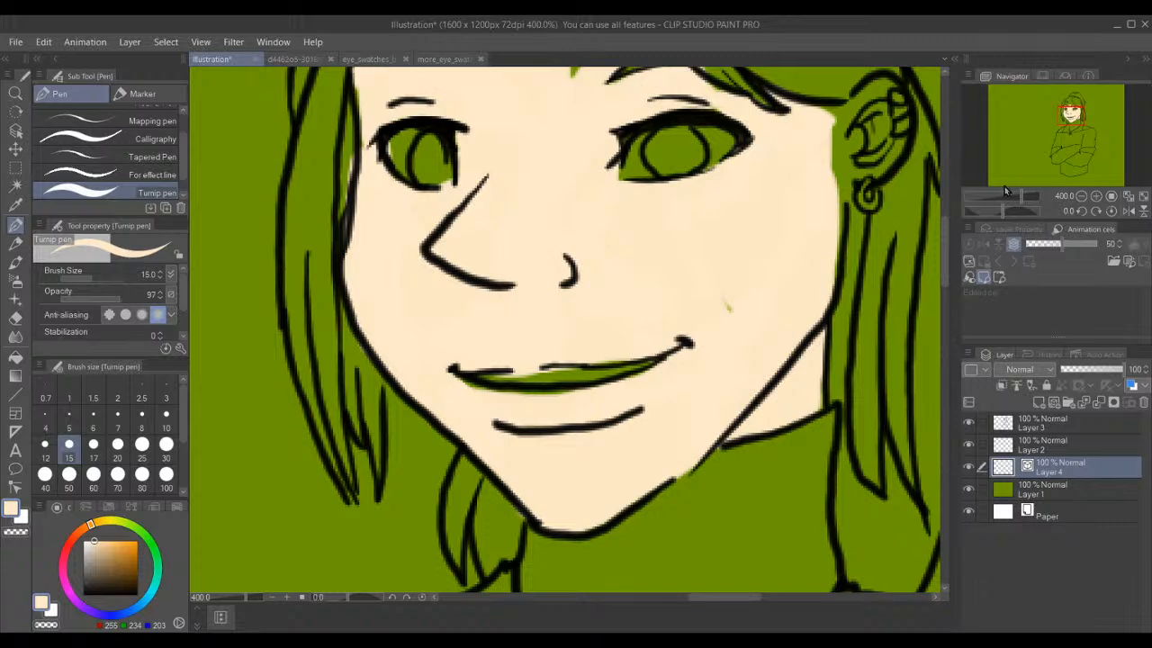
- Fill the remaining green forehead area between the eyebrows and the hairline with the light peach skin colour on Layer 4
left_click_drag(1077, 94, 1054, 101)
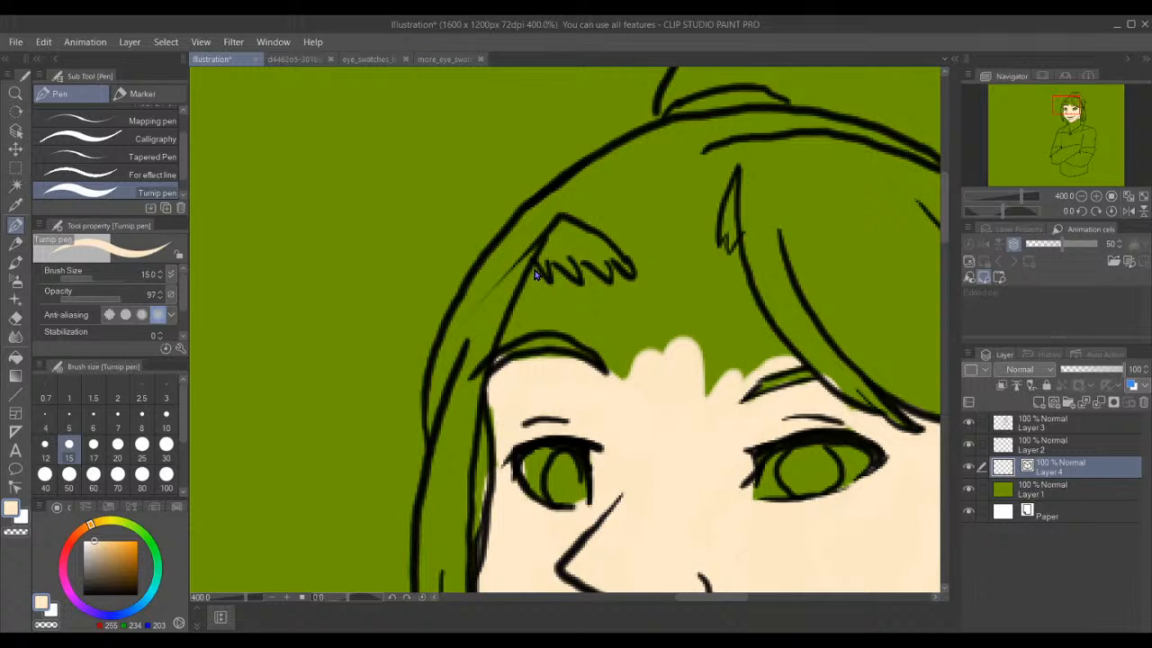
mouse_move(533, 258)
left_mouse_down()
mouse_move(504, 347)
mouse_move(506, 333)
mouse_move(574, 326)
mouse_move(632, 363)
mouse_move(615, 360)
mouse_move(663, 437)
left_mouse_up()
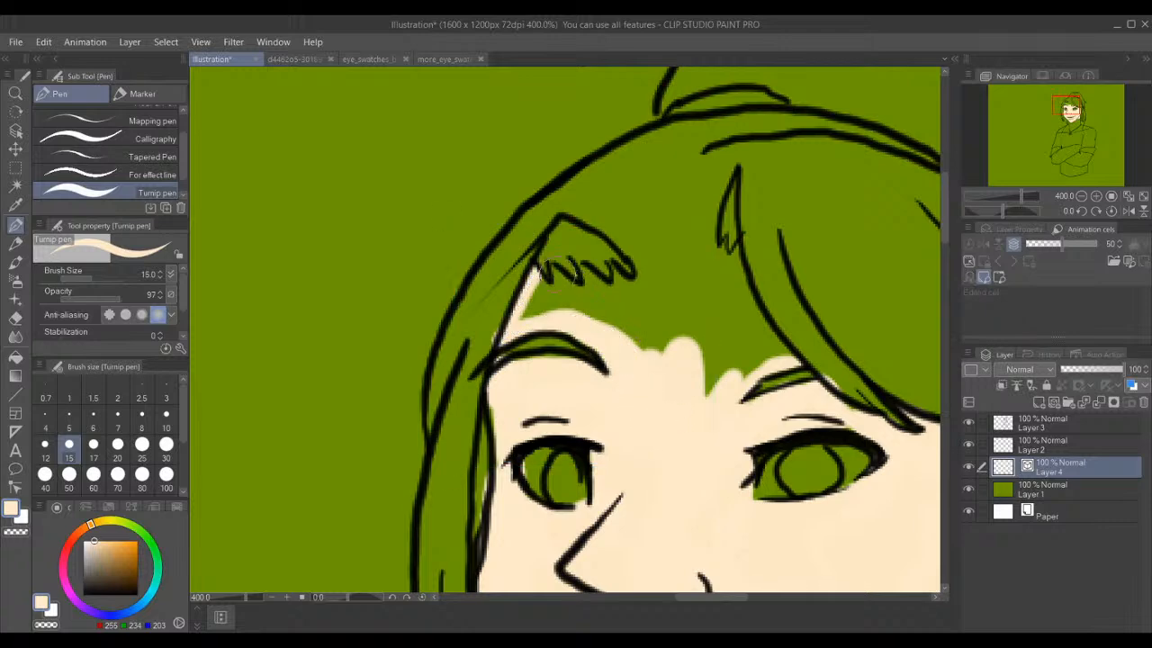
left_click_drag(558, 276, 625, 368)
mouse_move(545, 284)
left_mouse_down()
mouse_move(574, 307)
mouse_move(535, 283)
mouse_move(521, 303)
mouse_move(559, 305)
mouse_move(519, 311)
mouse_move(549, 295)
left_mouse_up()
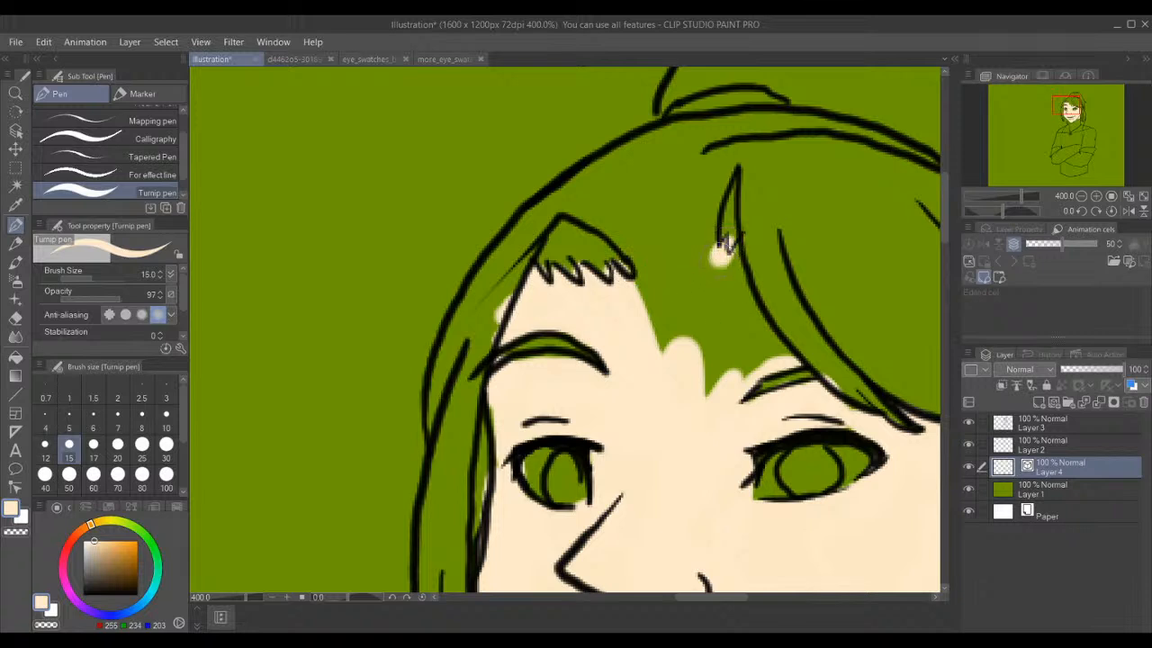
left_click_drag(725, 244, 675, 346)
mouse_move(731, 245)
left_mouse_down()
mouse_move(745, 333)
mouse_move(760, 366)
mouse_move(775, 369)
mouse_move(783, 358)
mouse_move(739, 270)
mouse_move(681, 258)
mouse_move(653, 267)
mouse_move(647, 286)
mouse_move(674, 352)
mouse_move(711, 270)
mouse_move(706, 357)
mouse_move(712, 288)
mouse_move(720, 342)
left_mouse_up()
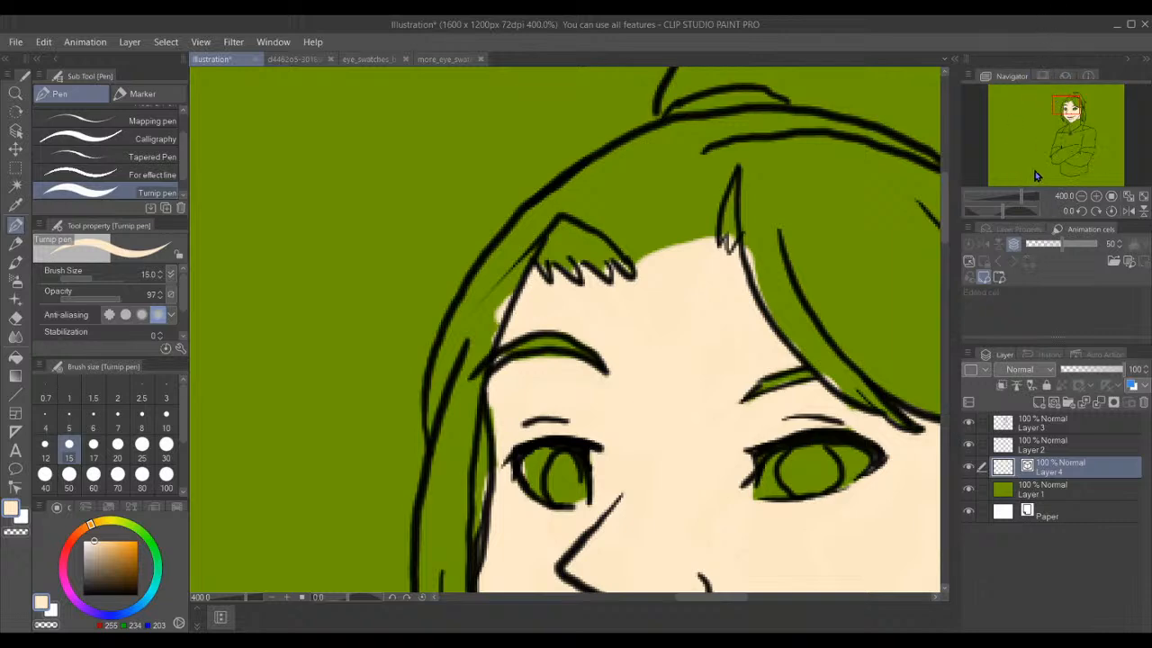
- Paint the bare shoulder cutout on the side left of the pendant with the peach skin colour, keeping inside its outline
left_click_drag(1060, 147, 1062, 130)
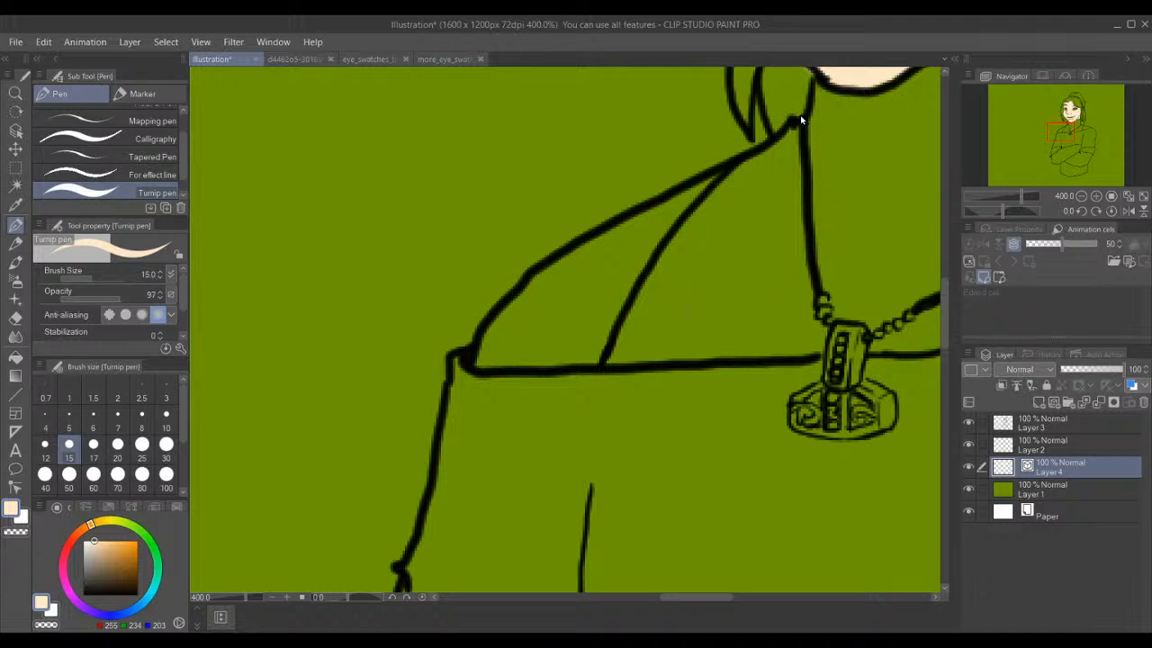
mouse_move(666, 196)
left_mouse_down()
mouse_move(657, 303)
mouse_move(689, 234)
left_mouse_up()
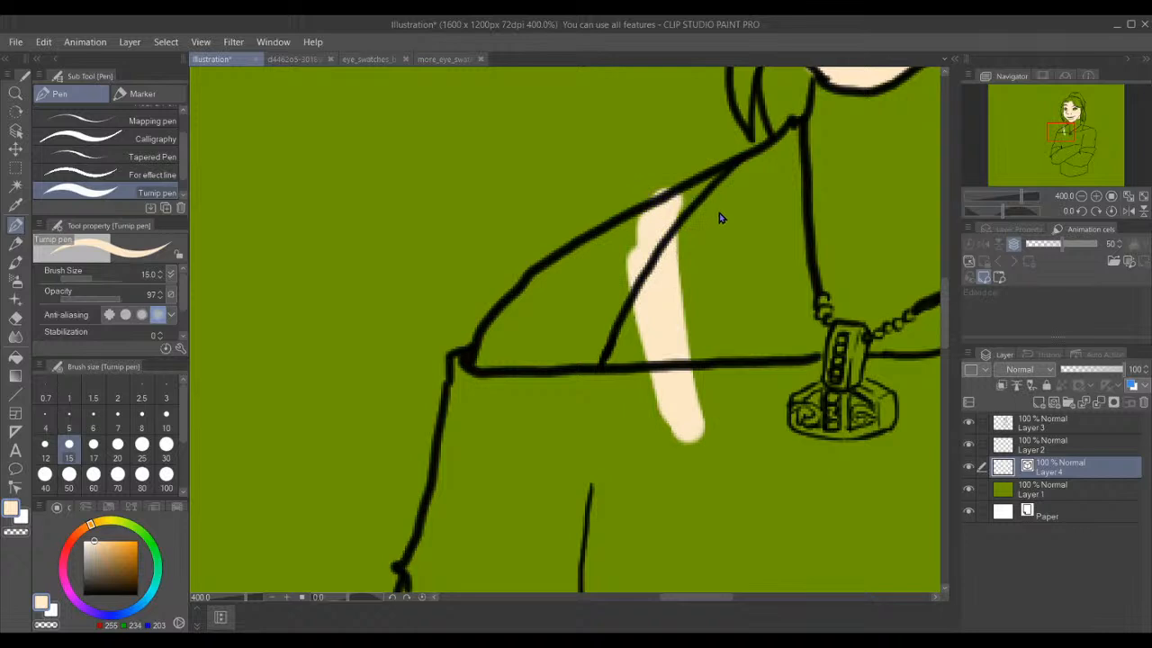
key("ctrl+z")
mouse_move(720, 184)
left_mouse_down()
mouse_move(727, 173)
mouse_move(665, 216)
mouse_move(577, 358)
mouse_move(621, 288)
left_mouse_up()
key("ctrl+z")
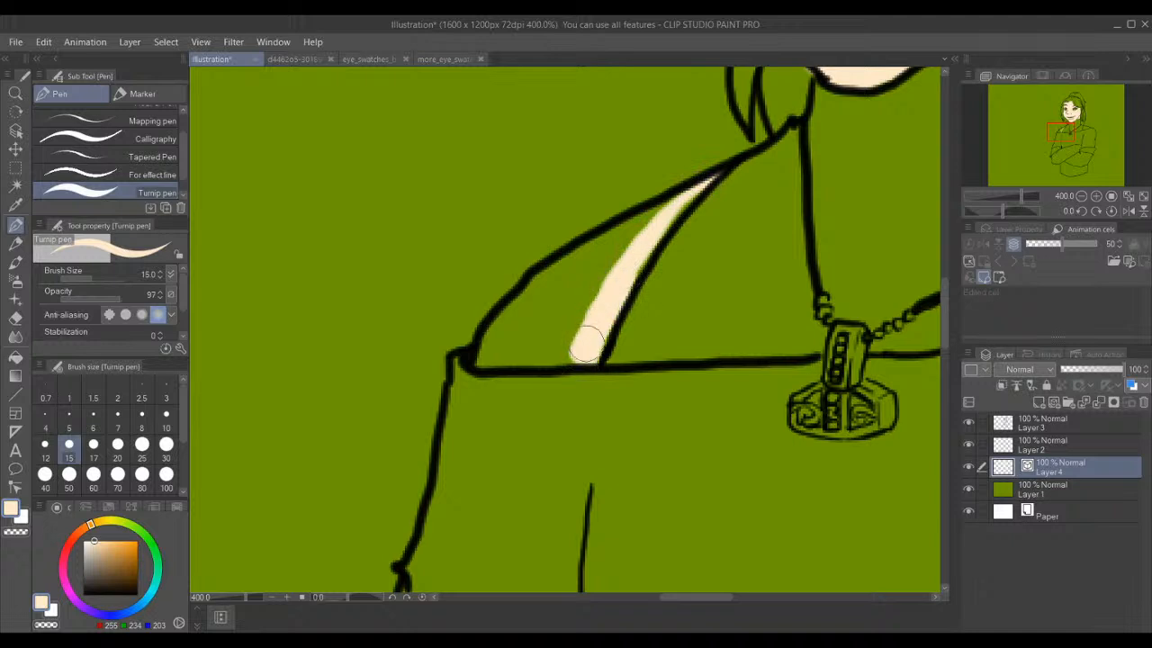
left_click_drag(697, 185, 463, 347)
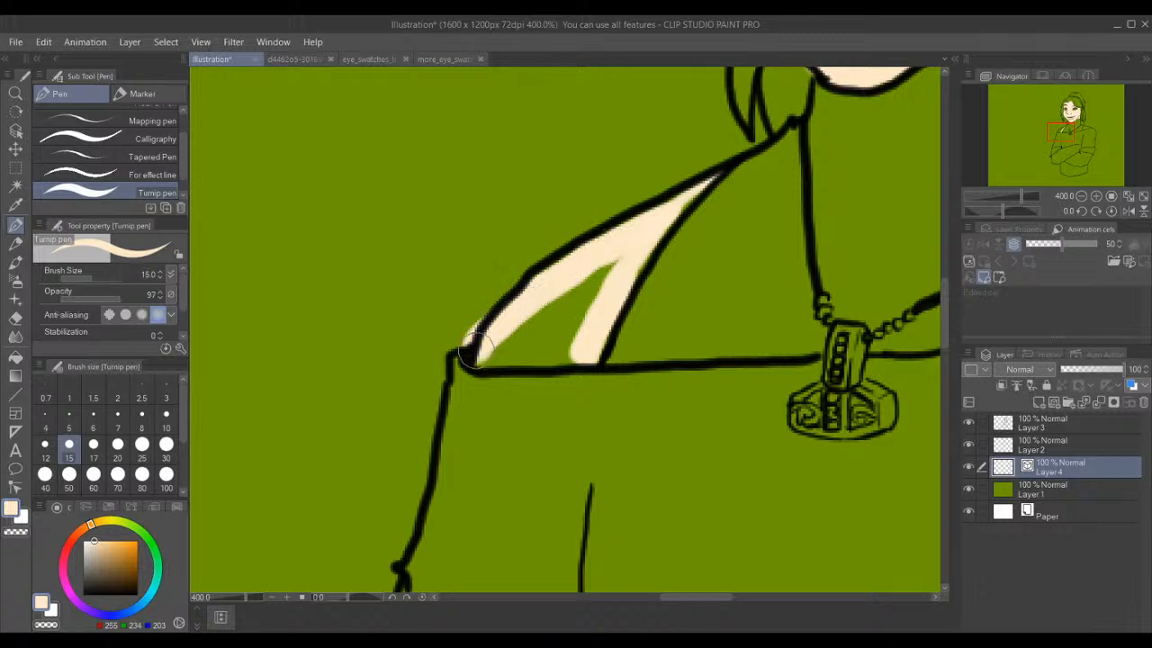
key("ctrl+z")
mouse_move(693, 187)
left_mouse_down()
mouse_move(561, 273)
mouse_move(482, 360)
mouse_move(571, 352)
mouse_move(630, 244)
mouse_move(570, 276)
left_mouse_up()
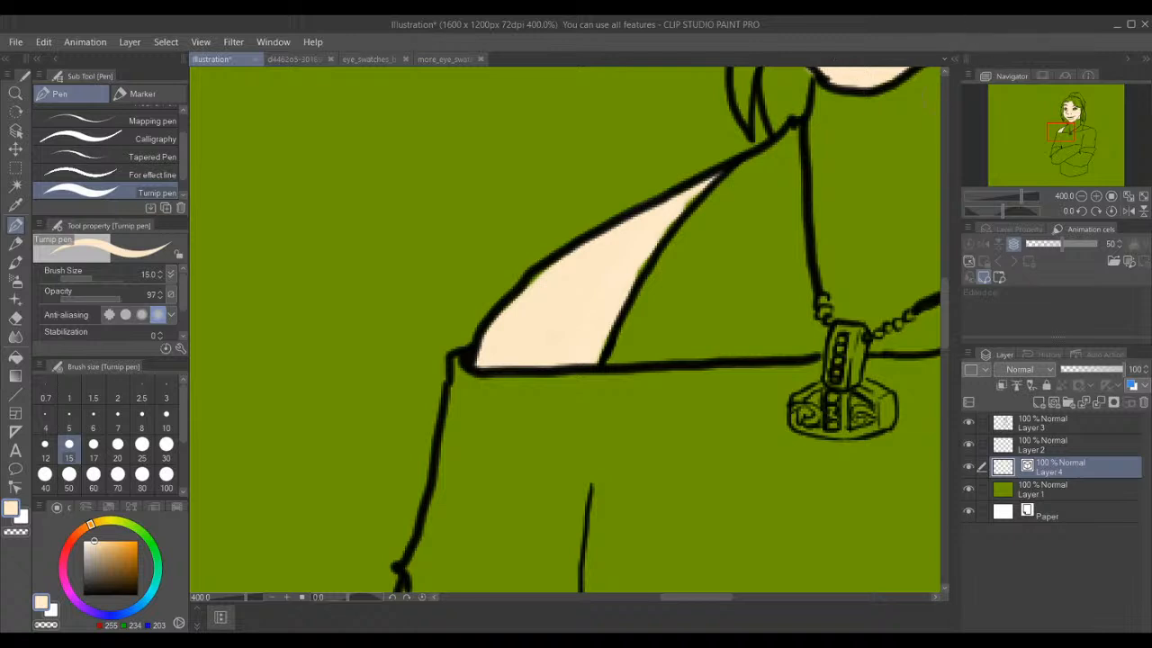
- Paint the triangular shoulder cutout on the opposite side with skin colour and undo strokes that spill over its outline
left_click_drag(1046, 142, 1076, 157)
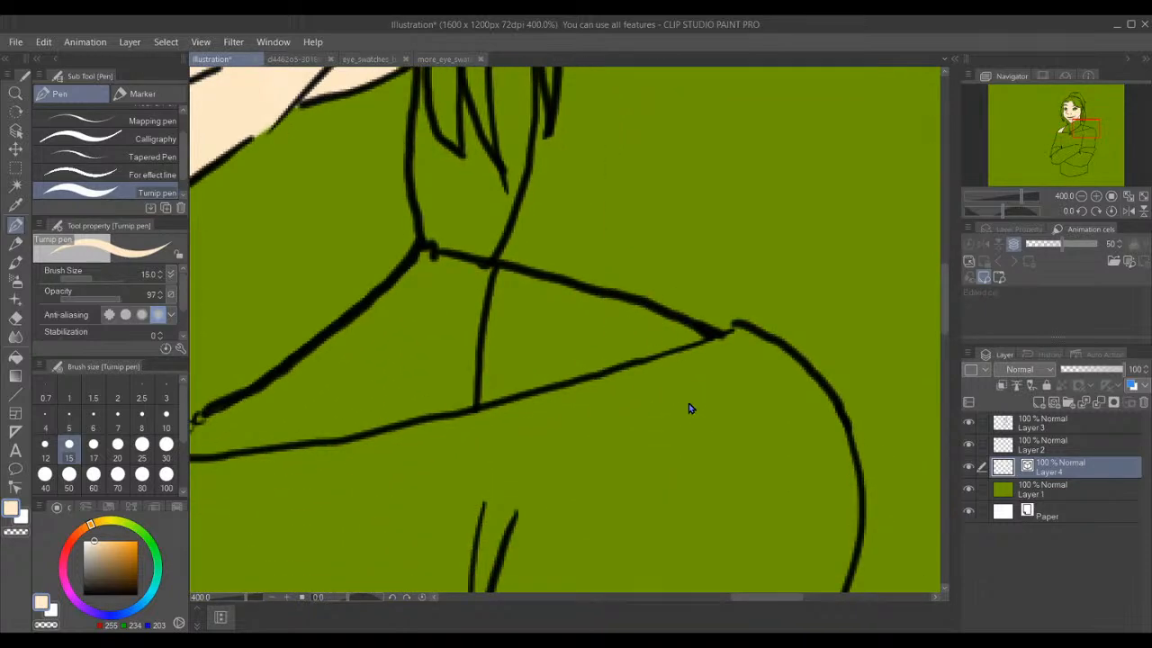
mouse_move(694, 326)
left_mouse_down()
mouse_move(499, 281)
mouse_move(563, 306)
mouse_move(490, 326)
mouse_move(488, 389)
mouse_move(643, 332)
mouse_move(672, 335)
mouse_move(537, 353)
left_mouse_up()
mouse_move(648, 344)
left_mouse_down()
mouse_move(498, 389)
mouse_move(493, 342)
mouse_move(507, 326)
mouse_move(523, 353)
mouse_move(609, 335)
mouse_move(569, 307)
mouse_move(666, 326)
mouse_move(552, 295)
mouse_move(640, 337)
mouse_move(614, 343)
mouse_move(537, 272)
mouse_move(607, 331)
left_mouse_up()
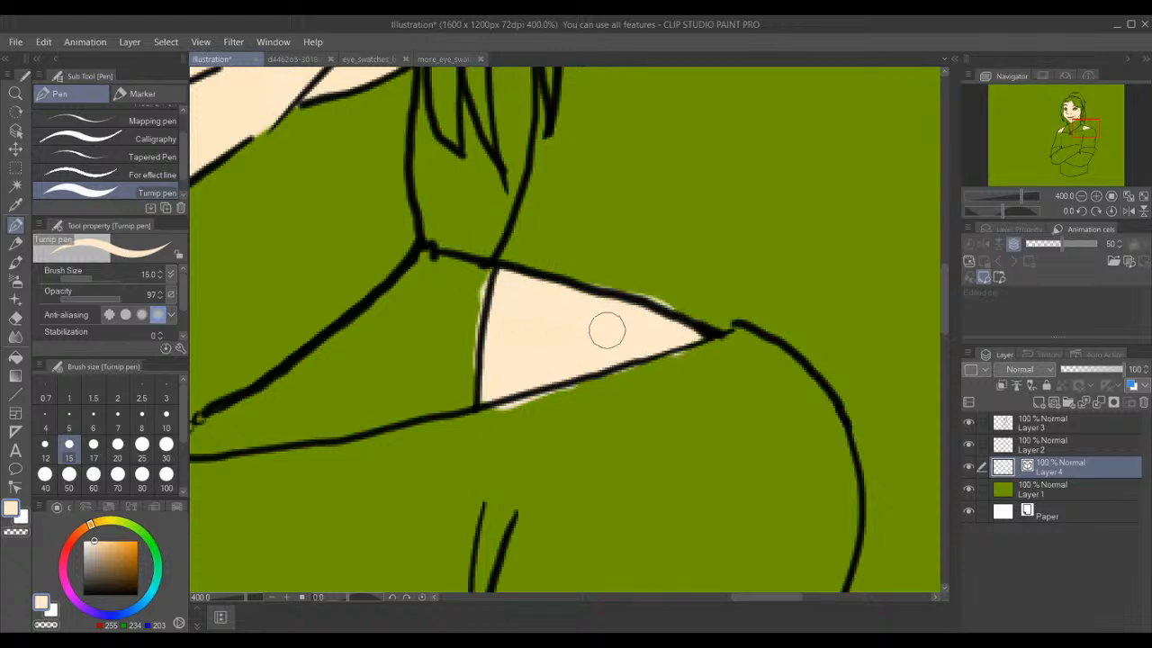
key("ctrl+z")
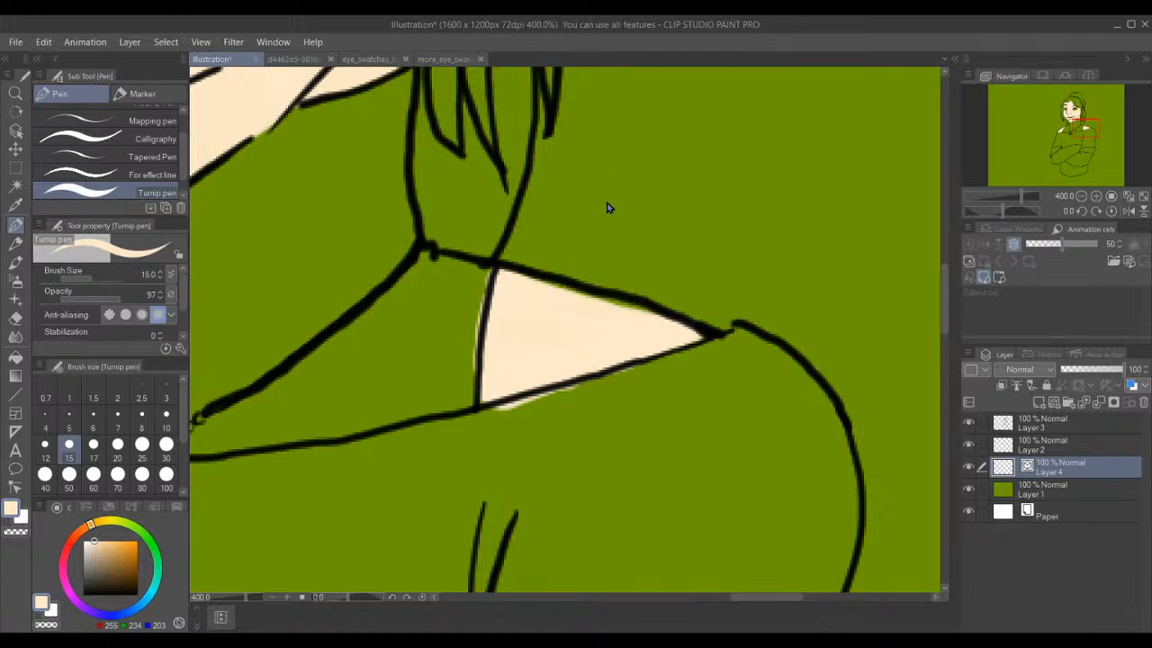
left_click_drag(594, 383, 630, 393)
key("ctrl+z")
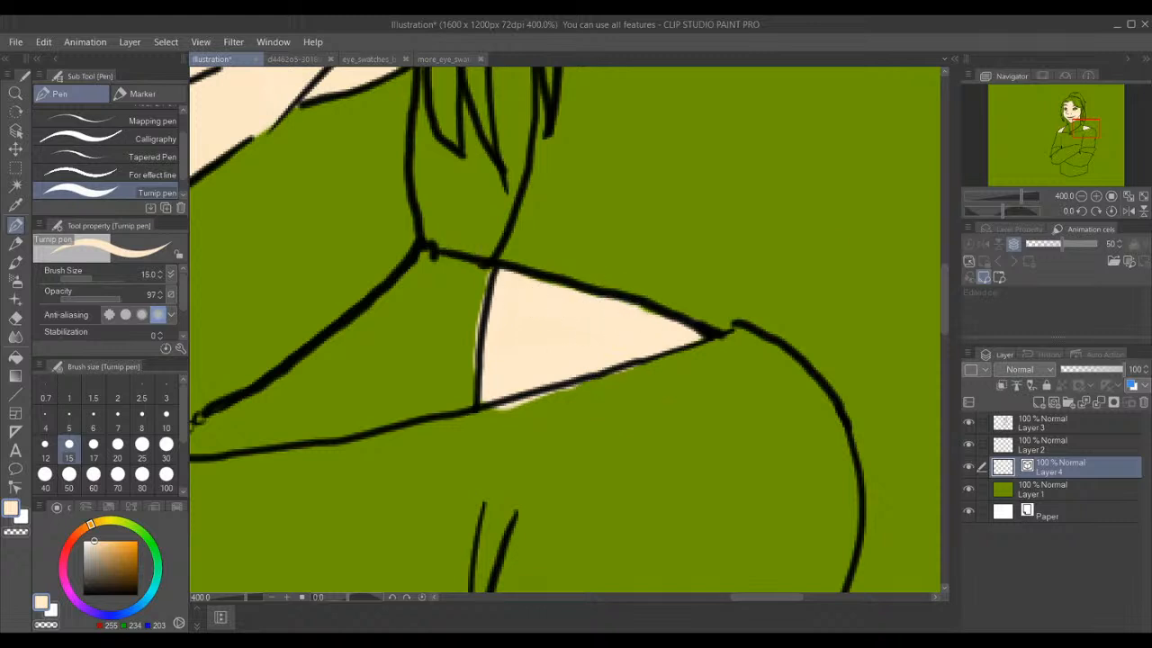
- Set the pen's brush size to 17 and lay the first skin-colour stroke at the inner corner of the forearm below the rolled cuff
left_click_drag(1079, 132, 1079, 159)
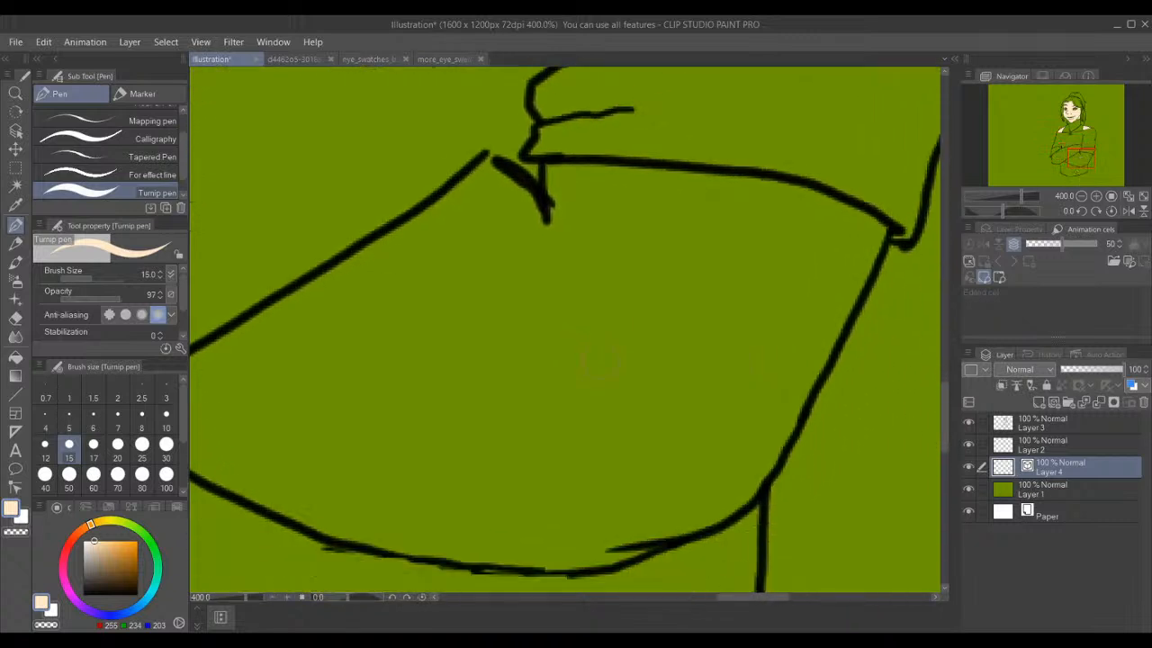
mouse_move(556, 190)
left_mouse_down()
mouse_move(500, 190)
mouse_move(666, 187)
left_mouse_up()
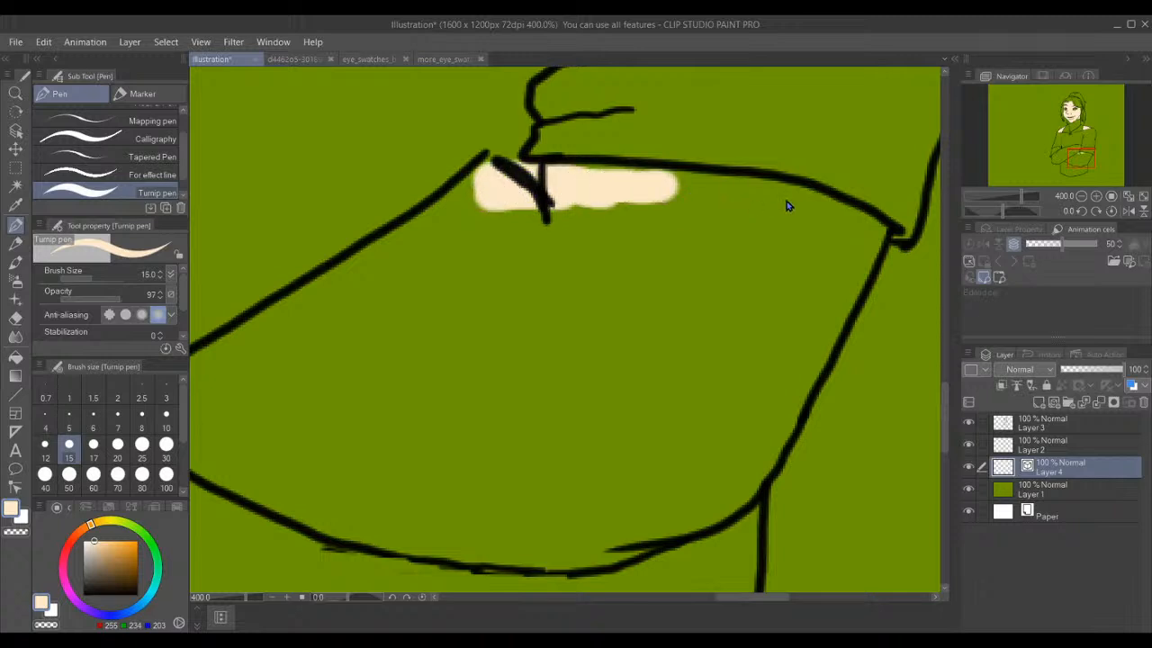
mouse_move(887, 227)
left_mouse_down()
mouse_move(869, 236)
mouse_move(765, 192)
mouse_move(644, 184)
left_mouse_up()
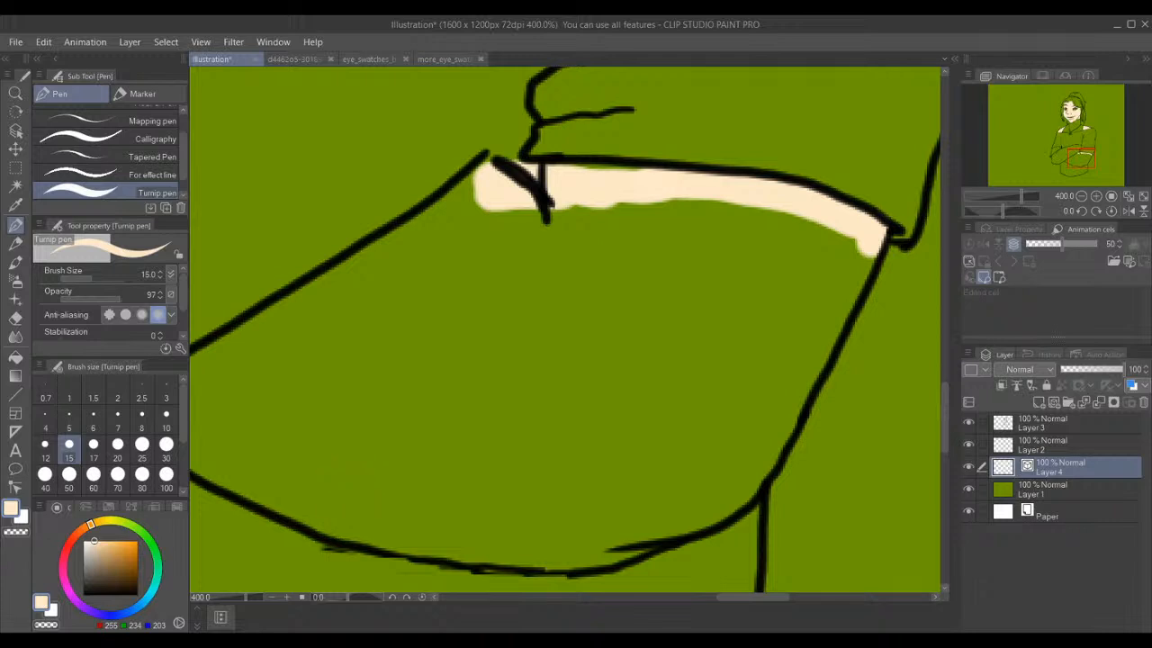
left_click(92, 446)
scroll(427, 432, "down", 3)
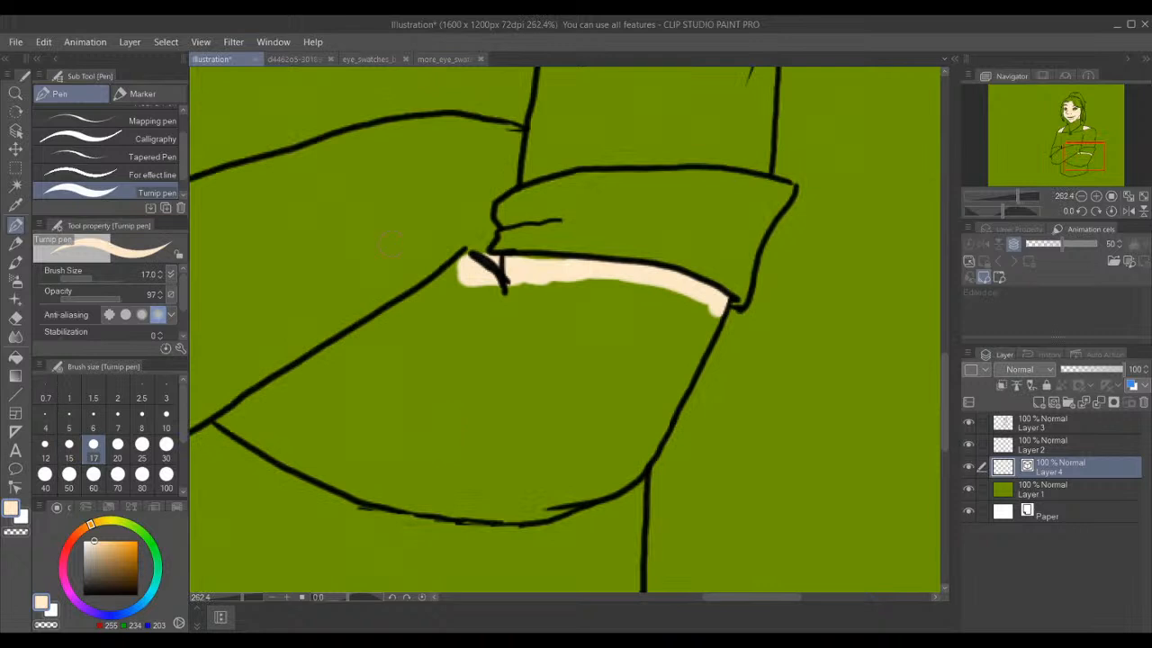
key("ctrl+z")
key("ctrl+z")
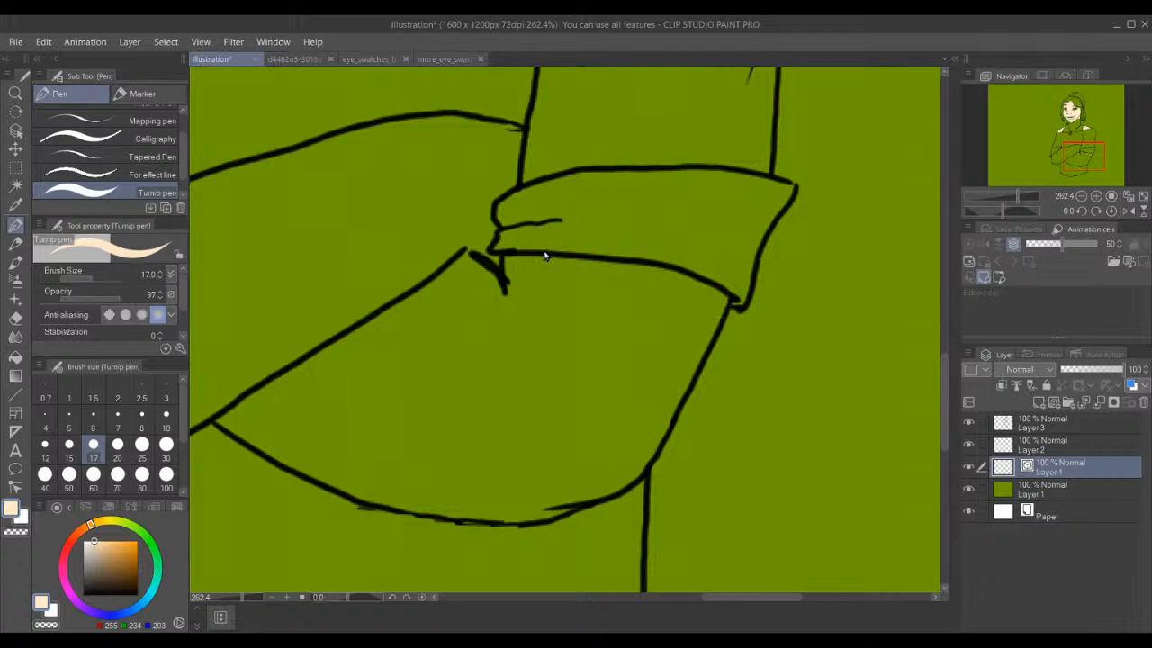
mouse_move(447, 269)
left_mouse_down()
mouse_move(503, 304)
mouse_move(460, 270)
mouse_move(476, 293)
mouse_move(517, 272)
mouse_move(519, 291)
mouse_move(516, 276)
mouse_move(565, 276)
mouse_move(522, 264)
mouse_move(657, 270)
left_mouse_up()
key("ctrl+z")
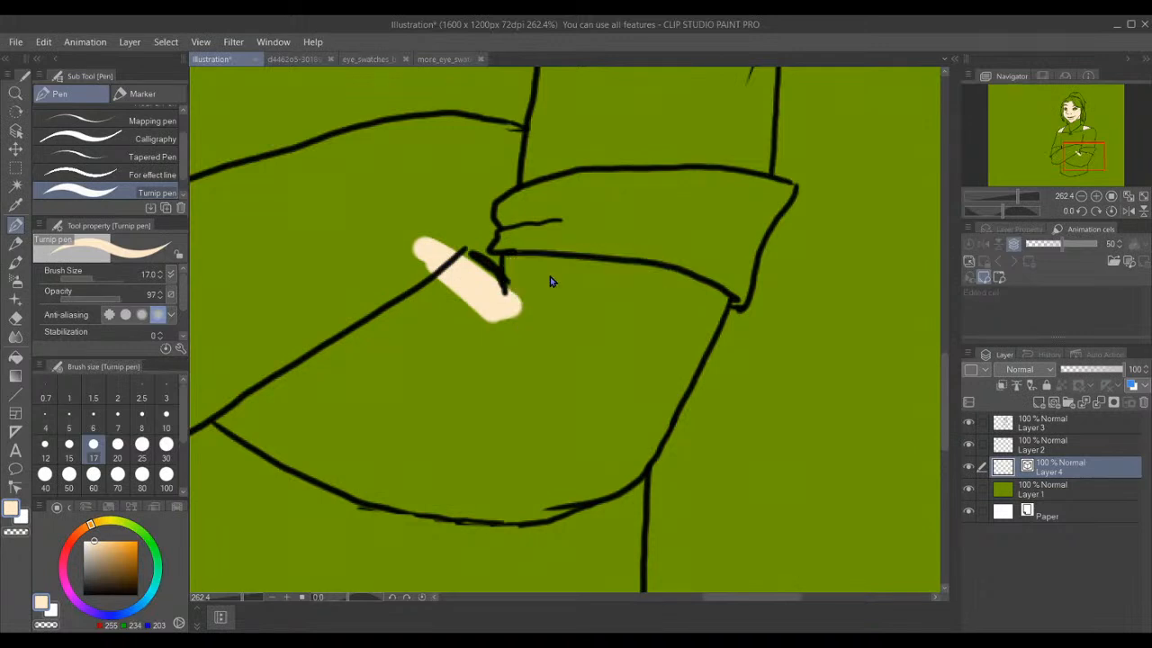
- Fill the lower forearm beneath the rolled cuff with skin colour, from the cuff edge down to the bottom outline
mouse_move(518, 306)
left_mouse_down()
mouse_move(527, 290)
mouse_move(515, 268)
mouse_move(549, 266)
mouse_move(670, 277)
mouse_move(716, 302)
left_mouse_up()
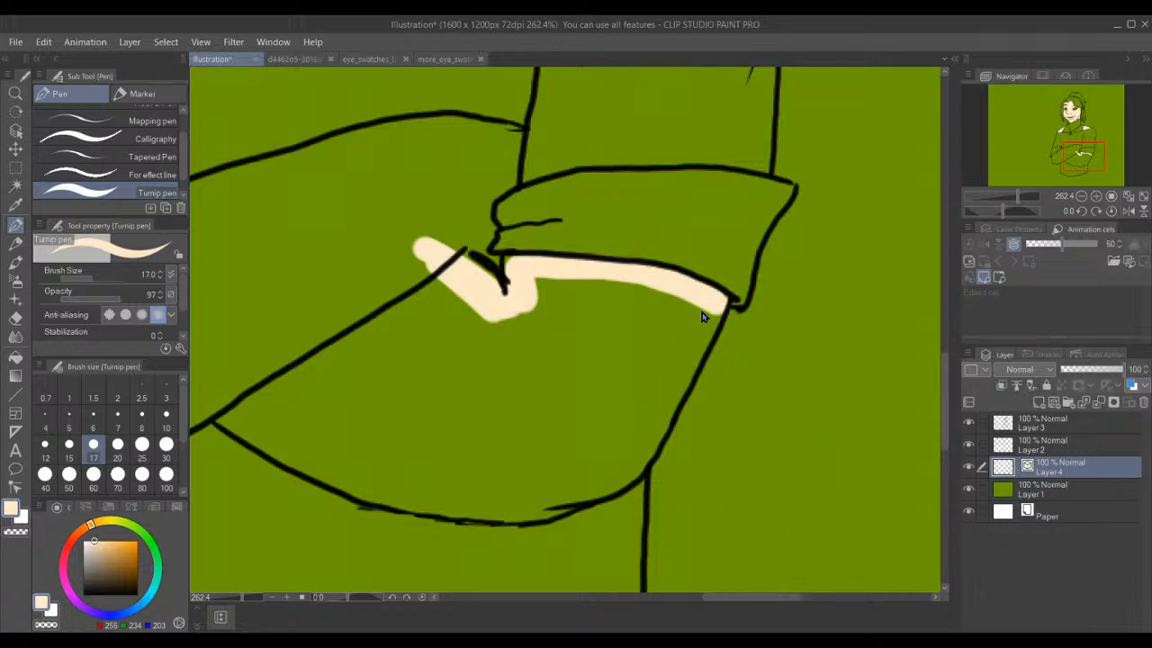
mouse_move(706, 308)
left_mouse_down()
mouse_move(703, 321)
mouse_move(646, 430)
mouse_move(667, 402)
mouse_move(605, 479)
mouse_move(652, 418)
mouse_move(676, 350)
mouse_move(662, 387)
left_mouse_up()
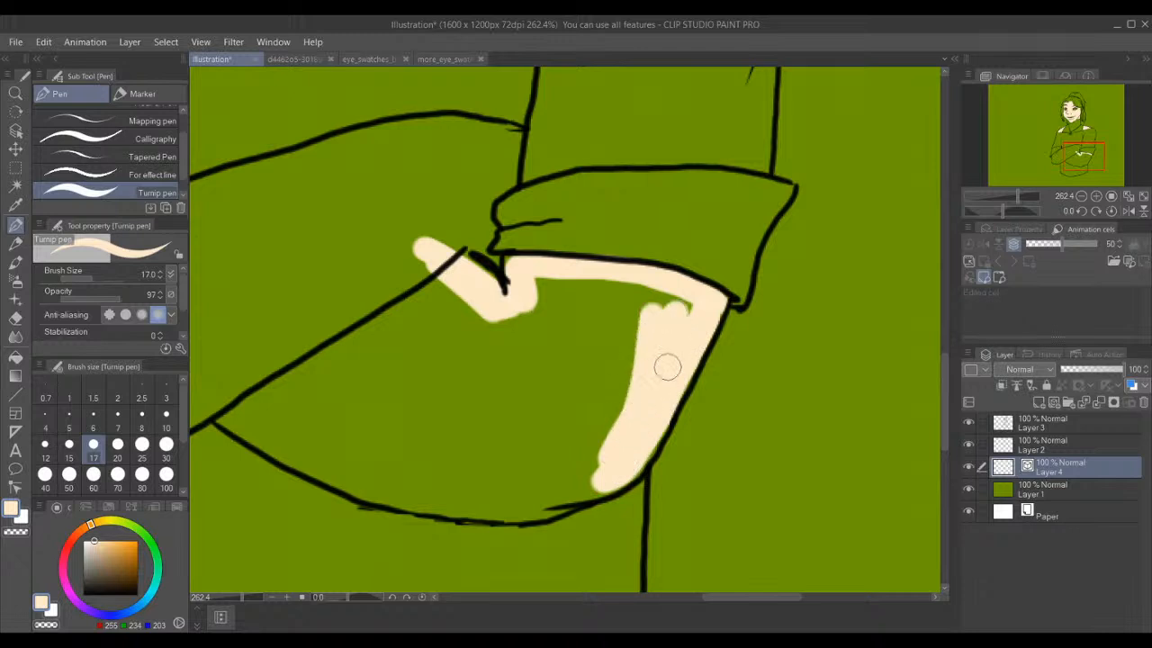
mouse_move(692, 329)
left_mouse_down()
mouse_move(662, 303)
mouse_move(610, 288)
mouse_move(642, 291)
mouse_move(550, 284)
mouse_move(528, 306)
mouse_move(555, 452)
mouse_move(605, 437)
mouse_move(640, 370)
left_mouse_up()
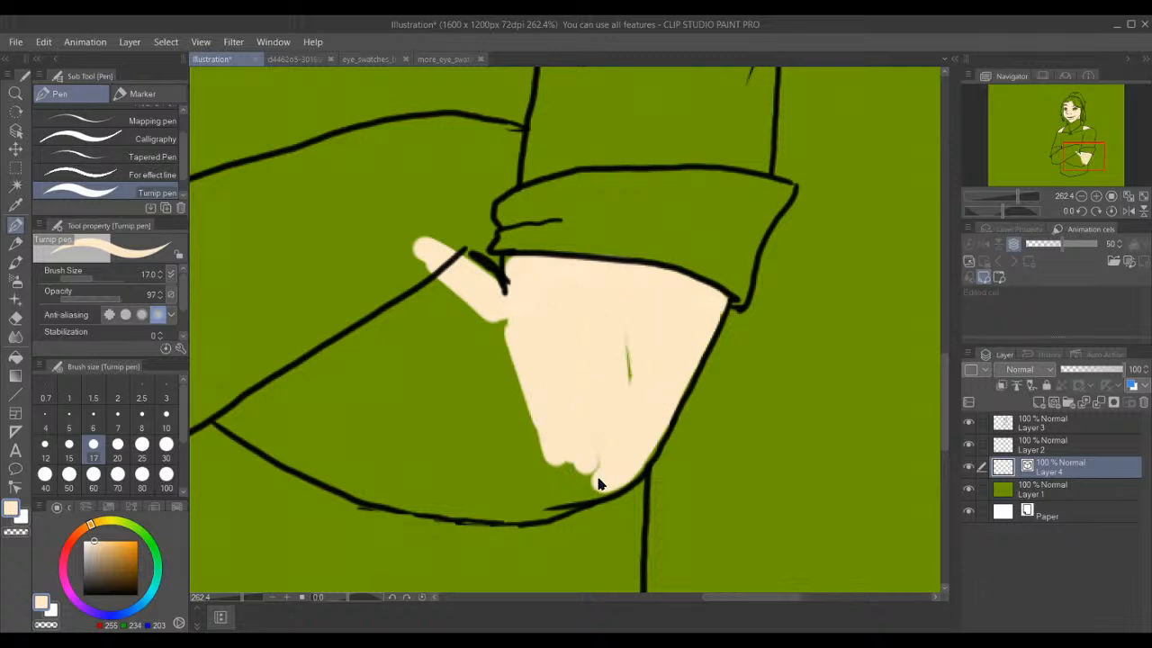
mouse_move(603, 481)
left_mouse_down()
mouse_move(575, 493)
mouse_move(569, 461)
left_mouse_up()
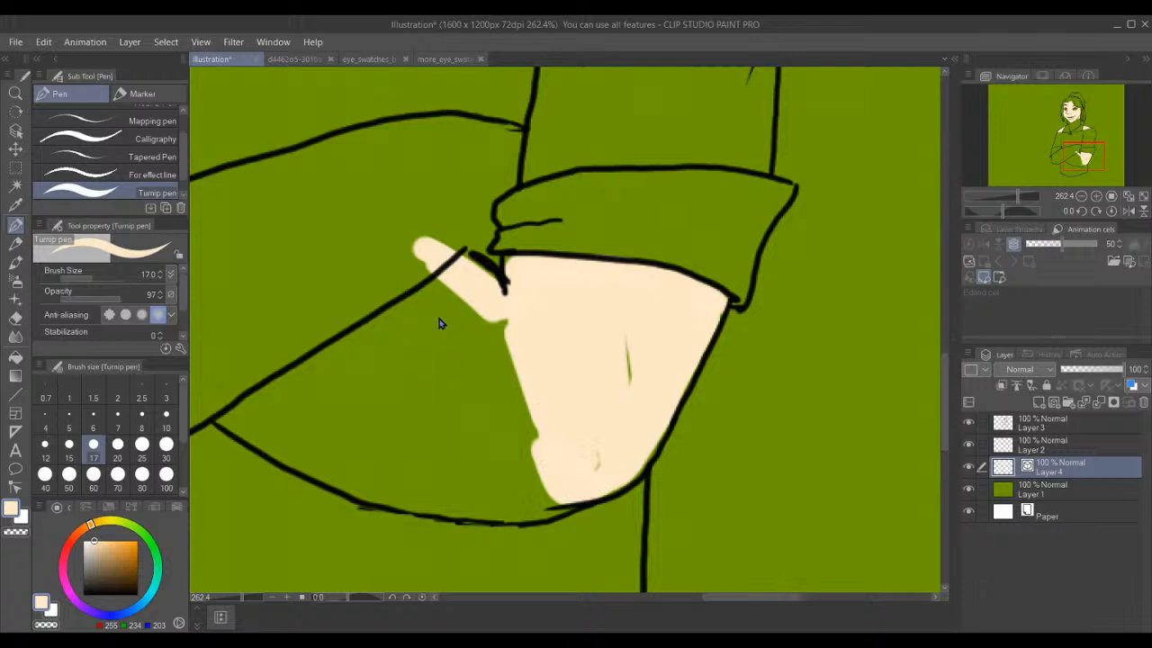
mouse_move(409, 284)
left_mouse_down()
mouse_move(550, 370)
mouse_move(538, 382)
mouse_move(451, 362)
mouse_move(506, 404)
mouse_move(402, 352)
mouse_move(389, 359)
mouse_move(509, 421)
mouse_move(479, 437)
mouse_move(521, 453)
mouse_move(474, 452)
mouse_move(542, 468)
mouse_move(527, 481)
mouse_move(578, 488)
mouse_move(513, 498)
mouse_move(580, 499)
mouse_move(495, 508)
mouse_move(371, 492)
mouse_move(362, 483)
mouse_move(439, 485)
mouse_move(375, 463)
mouse_move(342, 430)
mouse_move(353, 419)
mouse_move(438, 430)
mouse_move(493, 464)
mouse_move(447, 399)
mouse_move(356, 361)
mouse_move(336, 379)
mouse_move(273, 352)
mouse_move(384, 463)
mouse_move(343, 460)
mouse_move(232, 403)
mouse_move(313, 452)
mouse_move(243, 426)
mouse_move(206, 378)
left_mouse_up()
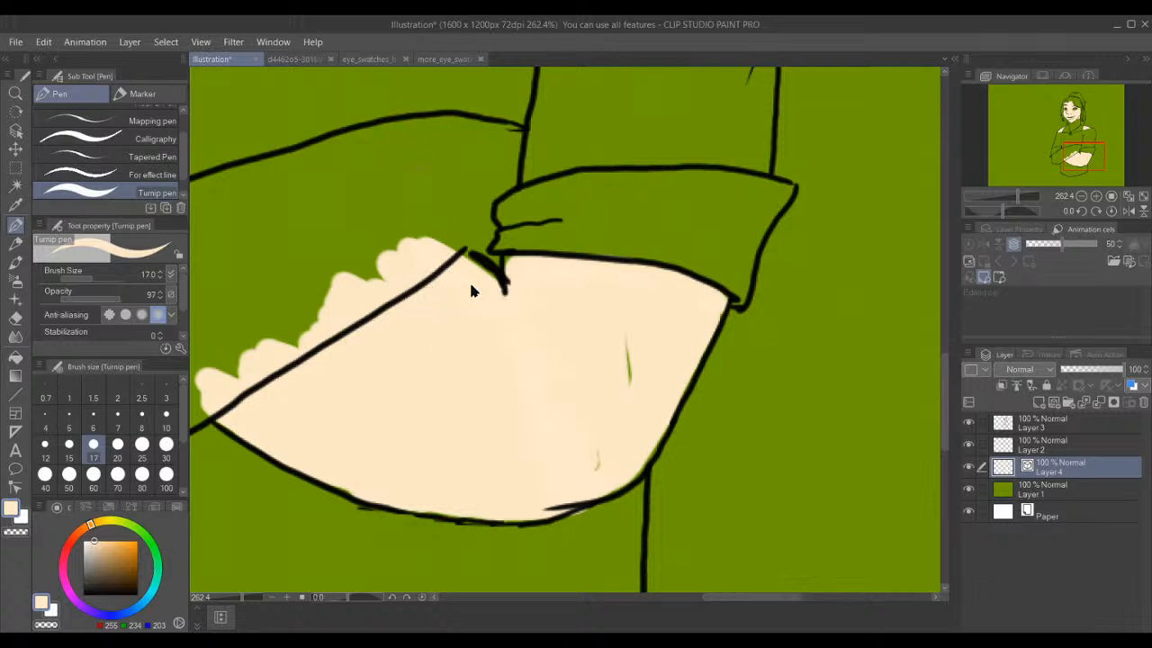
- Fill the upper crossed forearm beside the cuff with skin colour and cover the green gaps left inside it
mouse_move(500, 274)
left_mouse_down()
mouse_move(476, 267)
mouse_move(473, 244)
mouse_move(475, 206)
mouse_move(504, 174)
mouse_move(481, 191)
left_mouse_up()
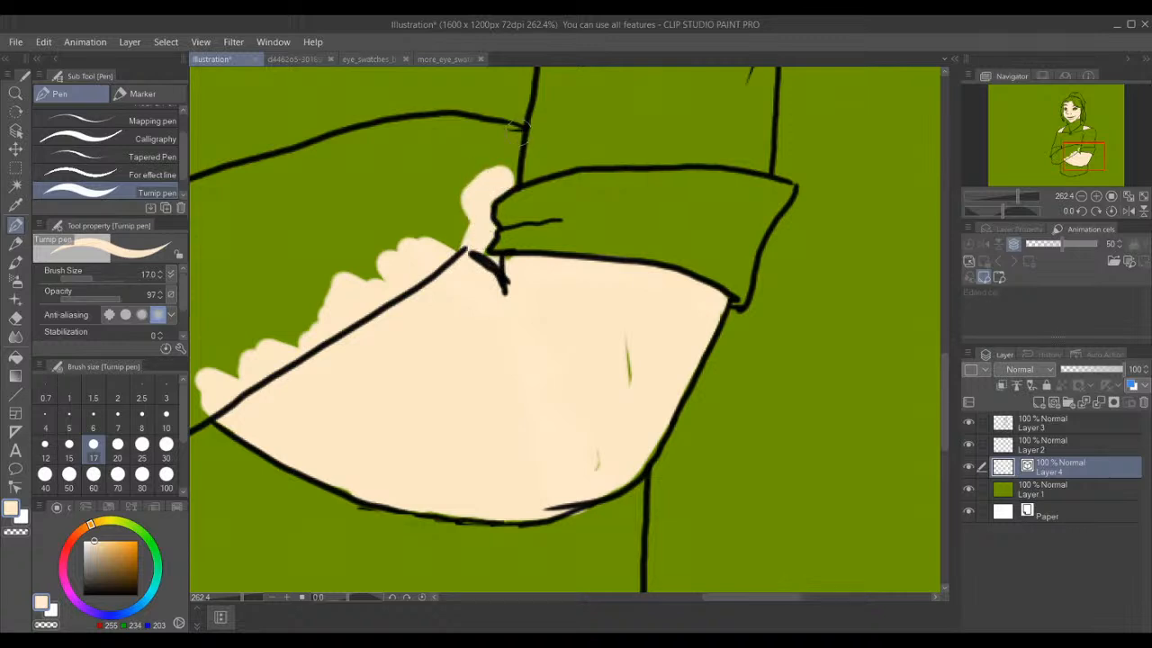
left_click_drag(516, 149, 506, 183)
mouse_move(515, 135)
left_mouse_down()
mouse_move(443, 126)
mouse_move(486, 133)
mouse_move(392, 143)
mouse_move(417, 129)
mouse_move(297, 158)
mouse_move(411, 128)
mouse_move(286, 161)
mouse_move(209, 197)
mouse_move(275, 165)
mouse_move(213, 176)
mouse_move(201, 324)
mouse_move(200, 275)
left_mouse_up()
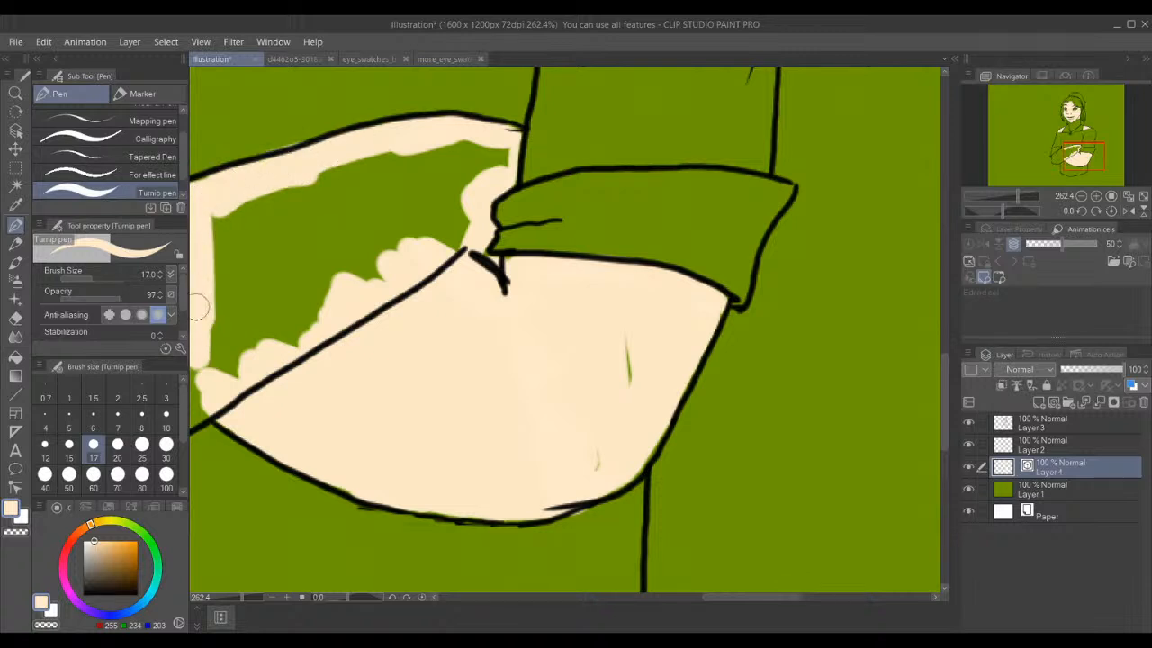
mouse_move(194, 416)
left_mouse_down()
mouse_move(213, 392)
mouse_move(201, 362)
mouse_move(218, 205)
mouse_move(222, 279)
mouse_move(223, 235)
mouse_move(209, 285)
mouse_move(262, 264)
mouse_move(349, 192)
mouse_move(331, 222)
mouse_move(405, 257)
mouse_move(400, 217)
mouse_move(443, 216)
mouse_move(393, 204)
mouse_move(416, 173)
mouse_move(440, 190)
mouse_move(458, 171)
mouse_move(460, 209)
mouse_move(502, 153)
mouse_move(497, 140)
mouse_move(398, 170)
mouse_move(338, 213)
mouse_move(341, 197)
mouse_move(237, 341)
mouse_move(231, 412)
mouse_move(249, 405)
mouse_move(269, 319)
mouse_move(298, 301)
mouse_move(309, 250)
mouse_move(361, 241)
mouse_move(400, 273)
mouse_move(435, 232)
left_mouse_up()
left_click_drag(345, 231, 352, 252)
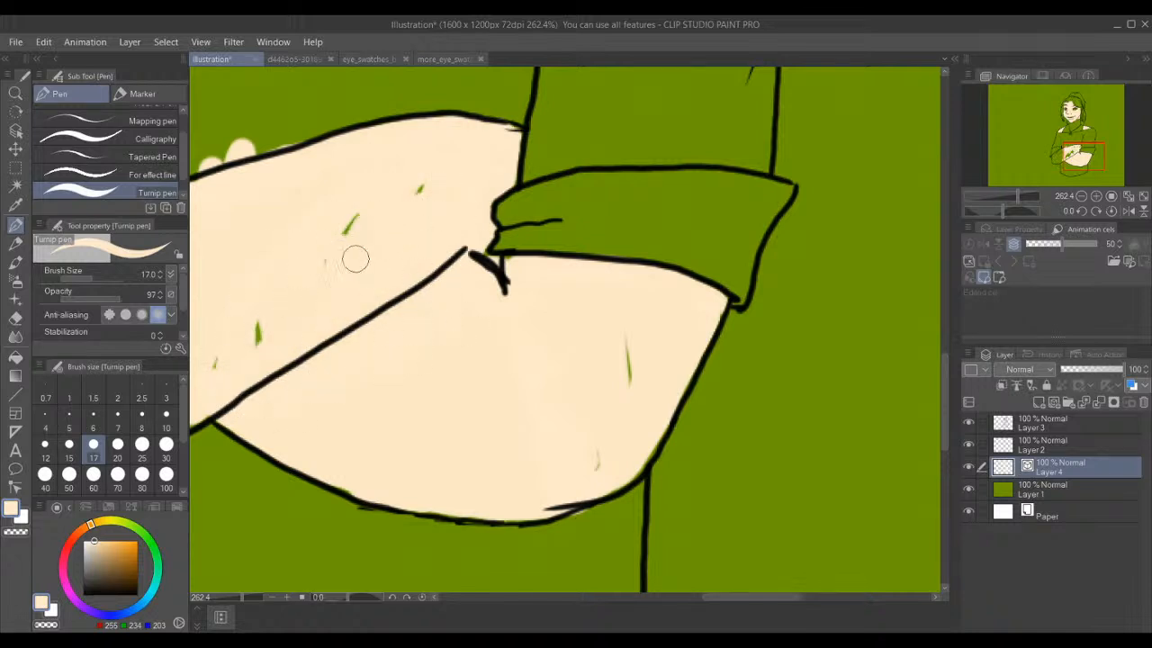
left_click_drag(362, 212, 347, 213)
left_click_drag(250, 345, 254, 298)
- Outline and fill the elbow end of the upper crossed forearm with skin colour below the other sleeve's cuff
left_click_drag(1066, 153, 1059, 159)
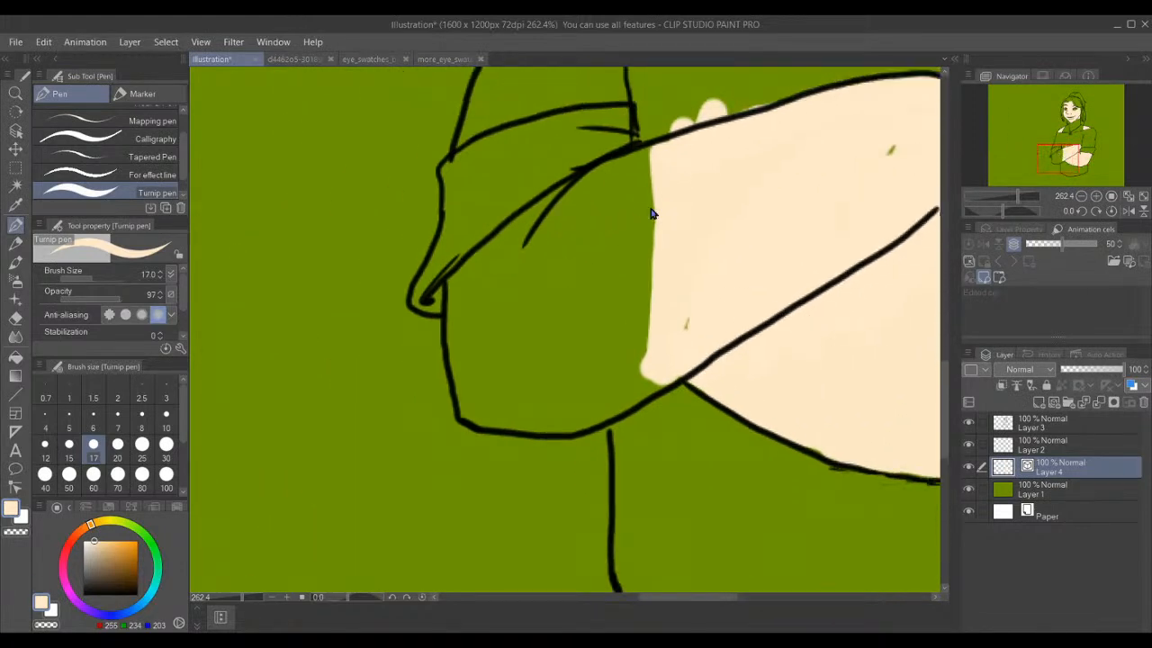
mouse_move(655, 153)
left_mouse_down()
mouse_move(574, 209)
mouse_move(536, 289)
mouse_move(560, 222)
mouse_move(622, 177)
mouse_move(574, 206)
mouse_move(567, 199)
mouse_move(589, 207)
mouse_move(549, 202)
mouse_move(521, 221)
mouse_move(456, 288)
mouse_move(474, 415)
mouse_move(597, 420)
left_mouse_up()
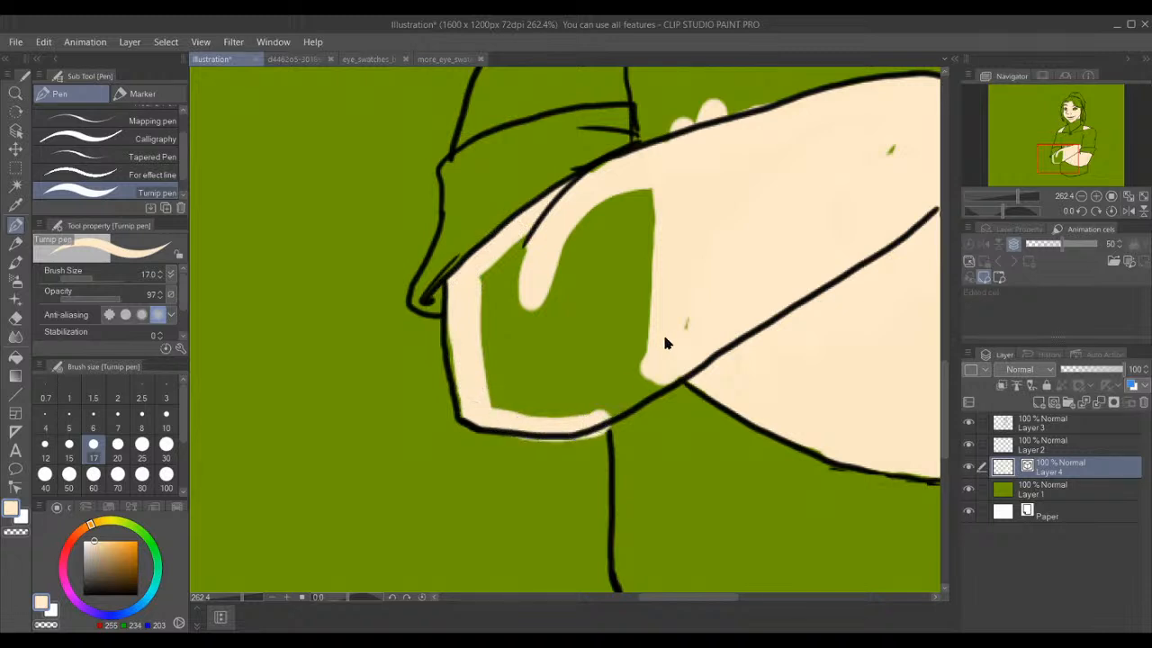
key("ctrl+z")
mouse_move(673, 373)
left_mouse_down()
mouse_move(573, 425)
mouse_move(468, 412)
mouse_move(467, 275)
mouse_move(460, 285)
mouse_move(464, 380)
mouse_move(474, 289)
mouse_move(589, 197)
mouse_move(482, 269)
mouse_move(594, 197)
mouse_move(481, 263)
mouse_move(564, 202)
mouse_move(495, 257)
mouse_move(507, 241)
mouse_move(455, 295)
left_mouse_up()
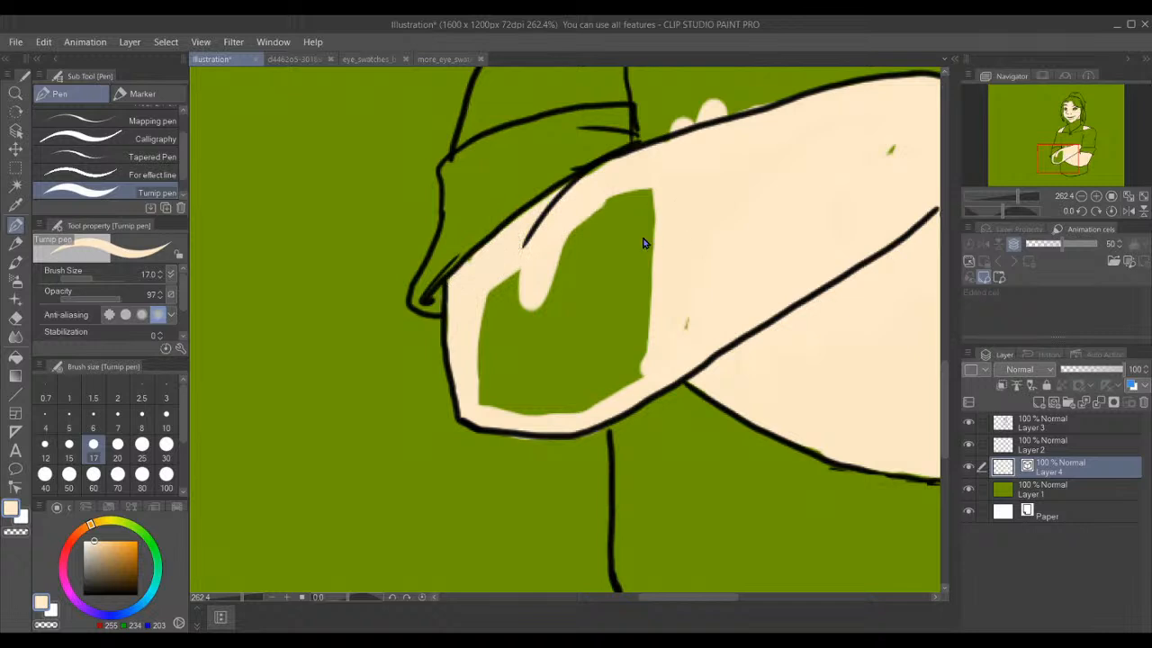
mouse_move(652, 194)
left_mouse_down()
mouse_move(675, 250)
mouse_move(631, 317)
mouse_move(572, 324)
mouse_move(537, 316)
mouse_move(523, 293)
mouse_move(466, 364)
mouse_move(481, 340)
mouse_move(478, 385)
mouse_move(494, 383)
mouse_move(498, 414)
mouse_move(540, 391)
mouse_move(584, 405)
mouse_move(560, 405)
mouse_move(548, 359)
mouse_move(565, 316)
mouse_move(519, 286)
mouse_move(640, 286)
mouse_move(643, 308)
mouse_move(685, 292)
mouse_move(674, 324)
mouse_move(702, 321)
left_mouse_up()
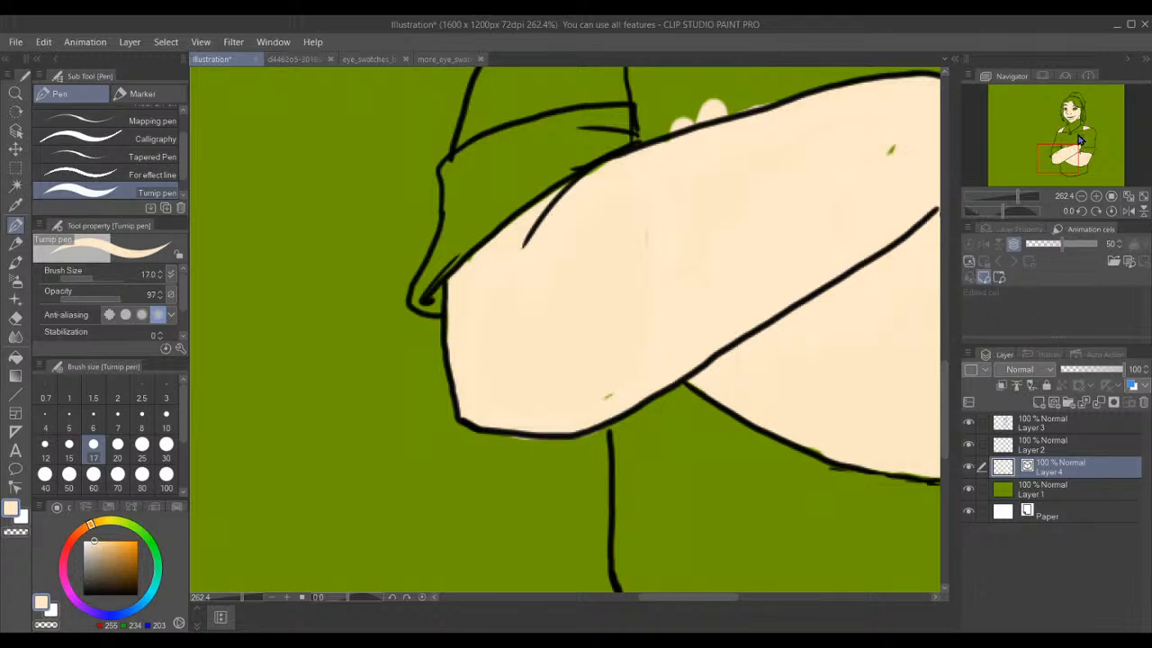
- Fill the ear beside the hair with skin colour and close the green gap between it and the cheek
left_click_drag(1071, 148, 1068, 105)
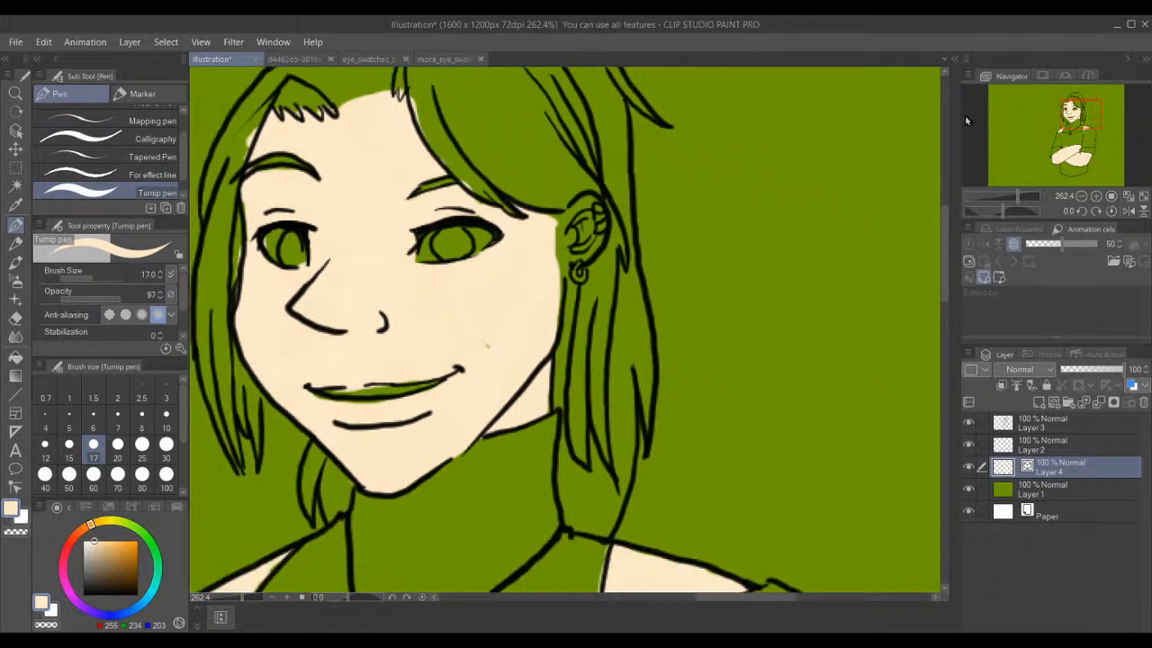
scroll(705, 169, "up", 6)
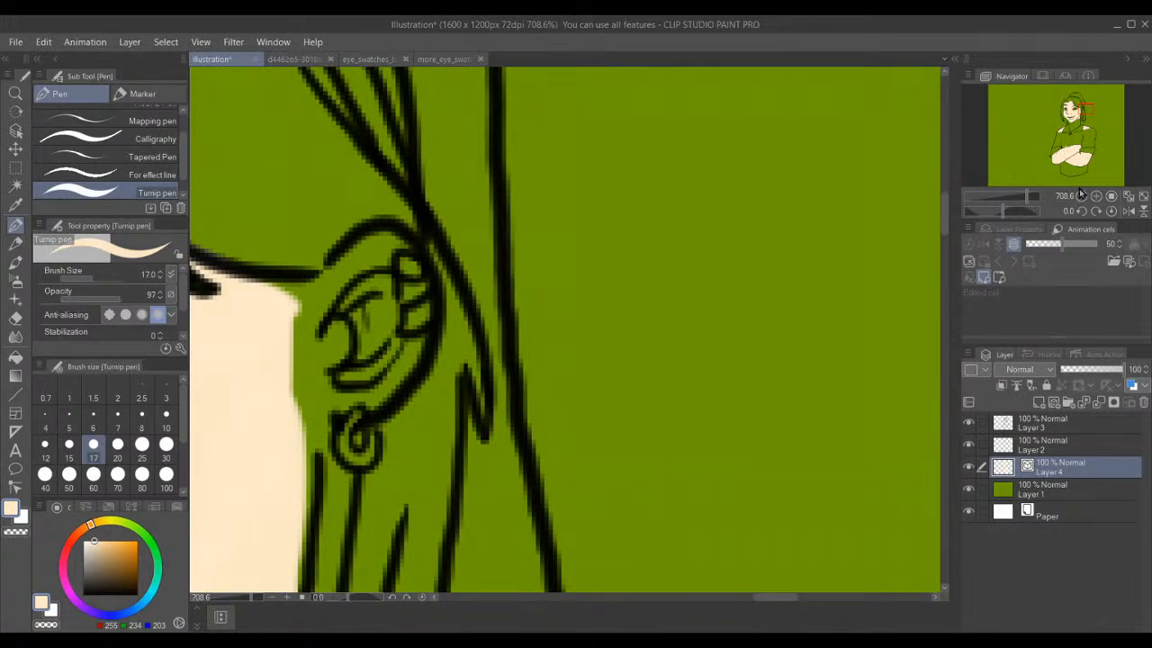
left_click_drag(1079, 111, 1077, 107)
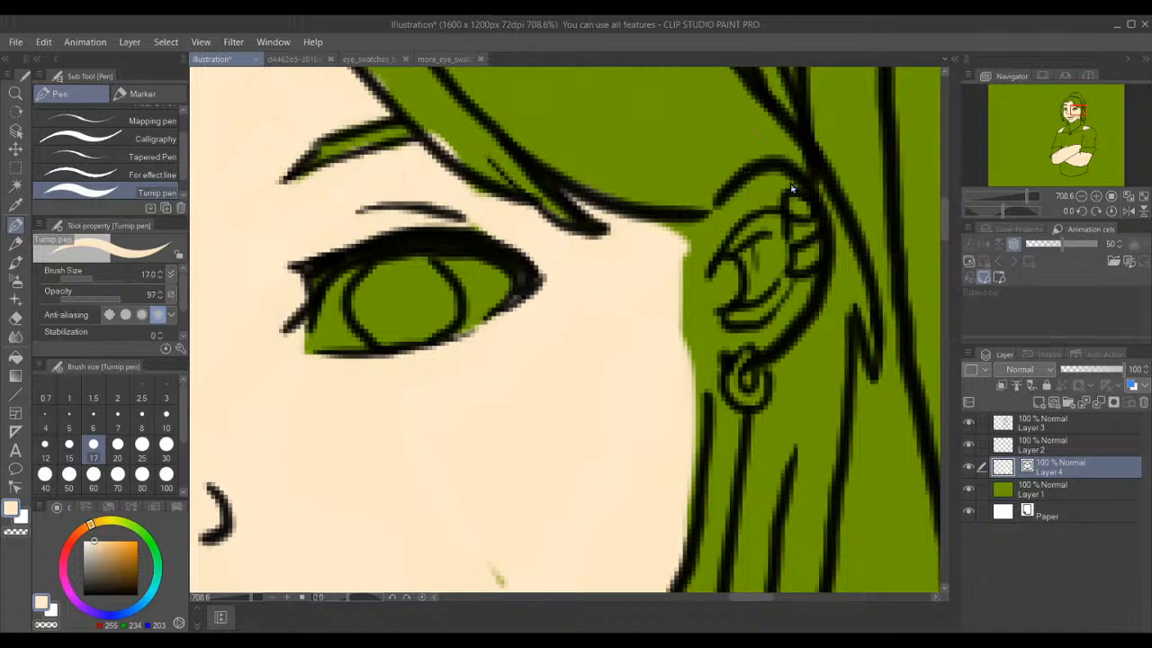
mouse_move(790, 184)
left_mouse_down()
mouse_move(747, 193)
mouse_move(675, 246)
mouse_move(729, 220)
left_mouse_up()
key("ctrl+z")
mouse_move(796, 178)
left_mouse_down()
mouse_move(725, 209)
mouse_move(628, 332)
left_mouse_up()
left_click_drag(731, 231, 650, 285)
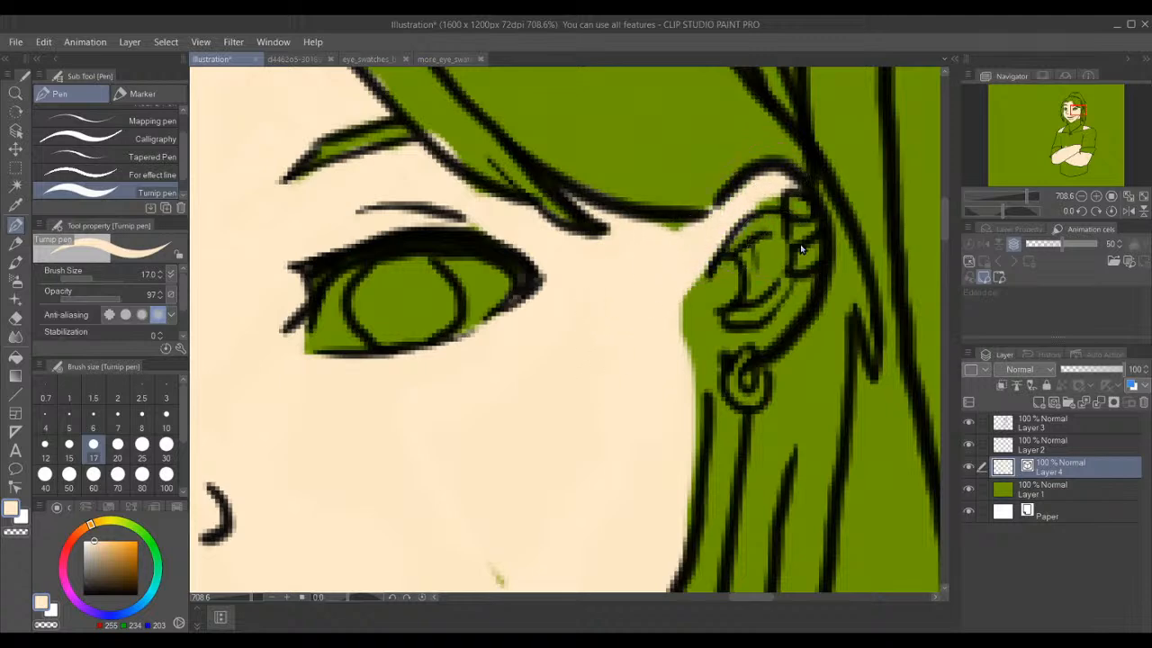
mouse_move(804, 231)
left_mouse_down()
mouse_move(767, 205)
mouse_move(762, 267)
mouse_move(740, 311)
mouse_move(709, 324)
mouse_move(673, 378)
mouse_move(683, 315)
mouse_move(707, 257)
left_mouse_up()
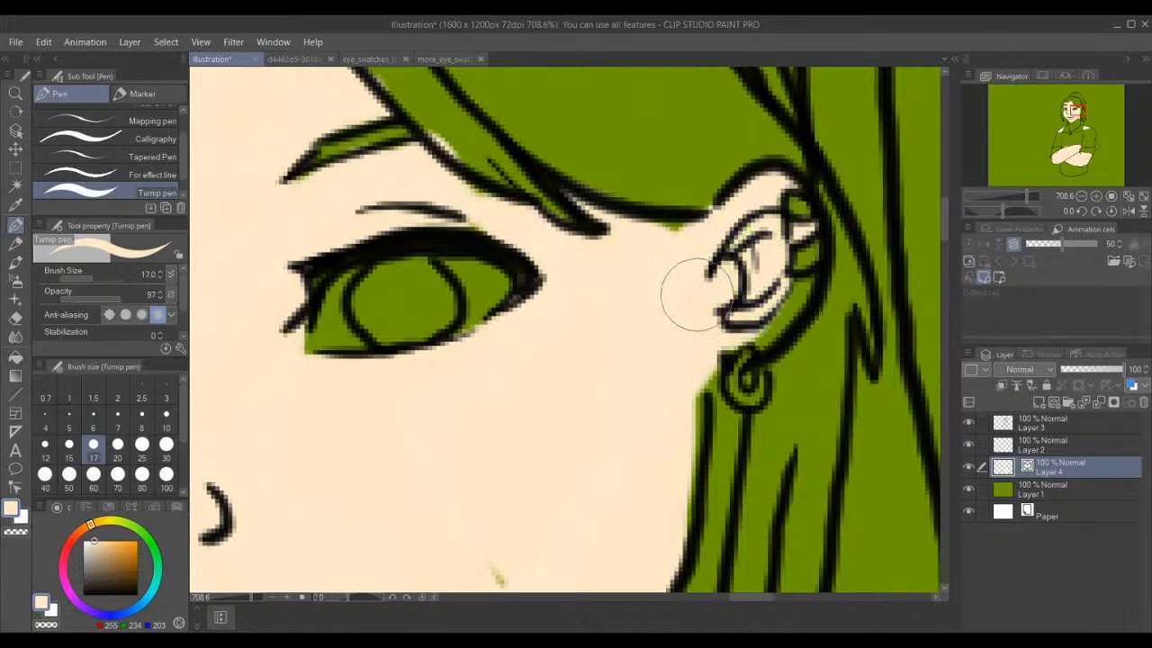
mouse_move(797, 284)
left_mouse_down()
mouse_move(767, 319)
mouse_move(785, 305)
left_mouse_up()
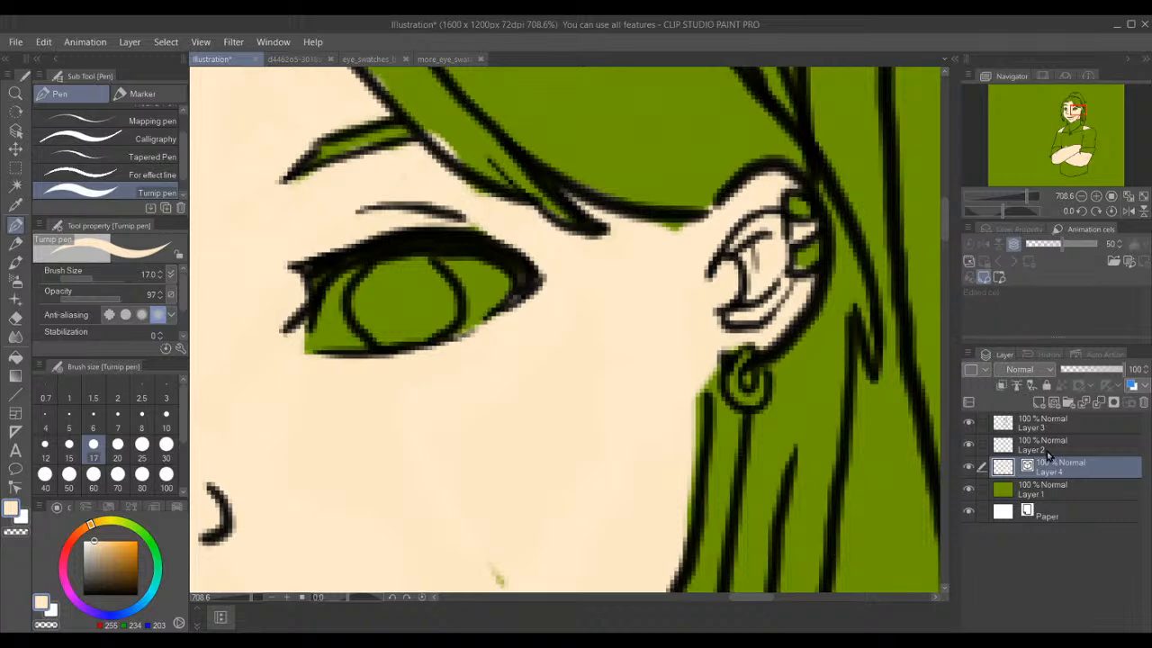
- Hide and show Layer 4 and the green Layer 1 to check the skin fill for gaps
scroll(702, 225, "down", 1)
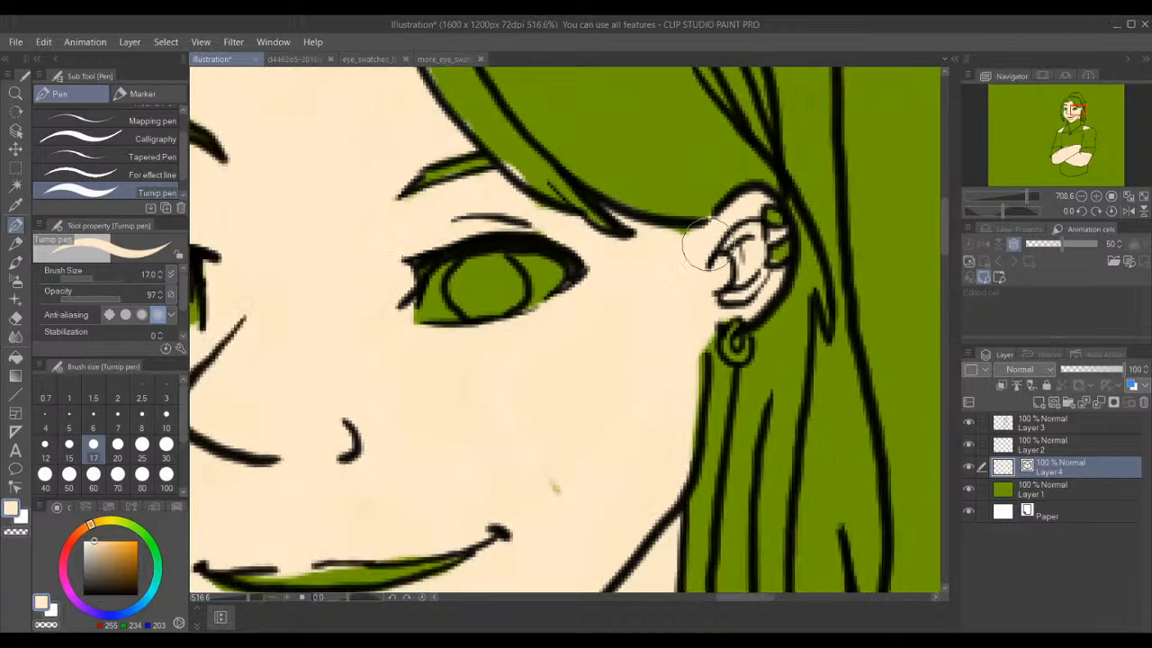
scroll(702, 243, "down", 2)
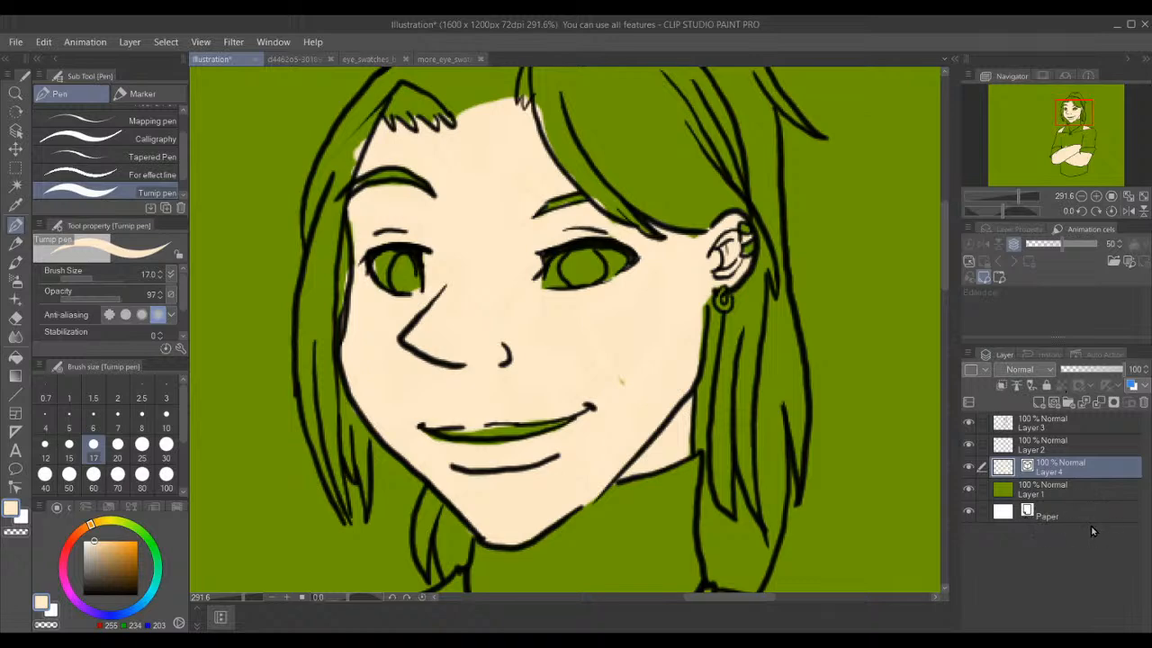
left_click(969, 468)
left_click(970, 468)
left_click(969, 490)
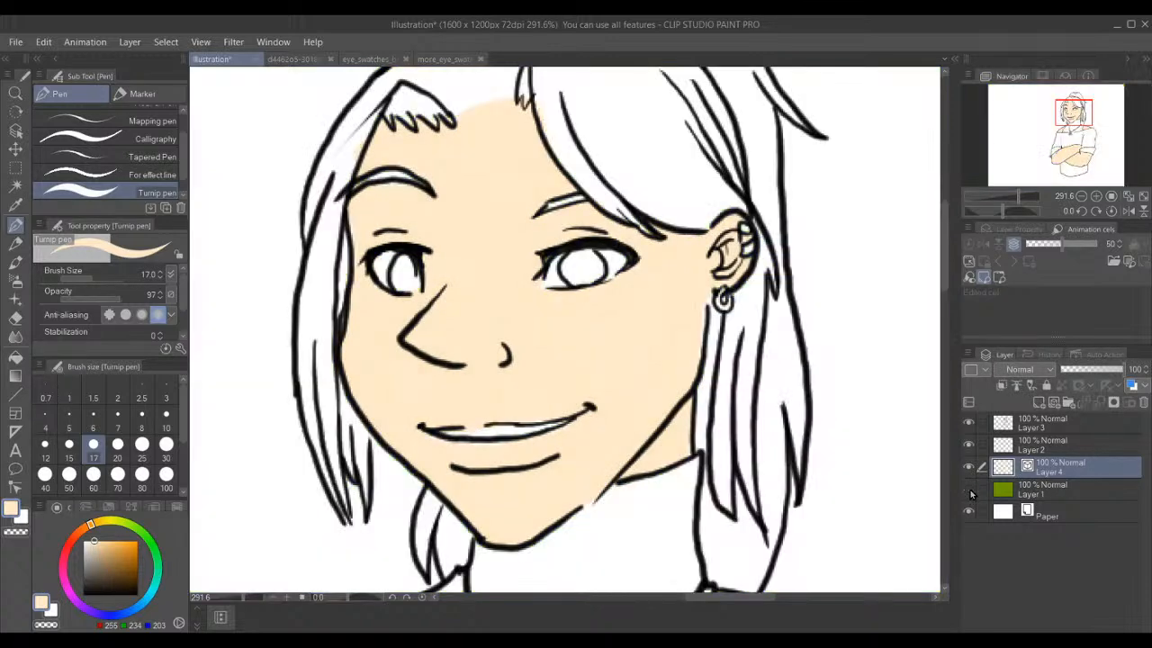
left_click(969, 490)
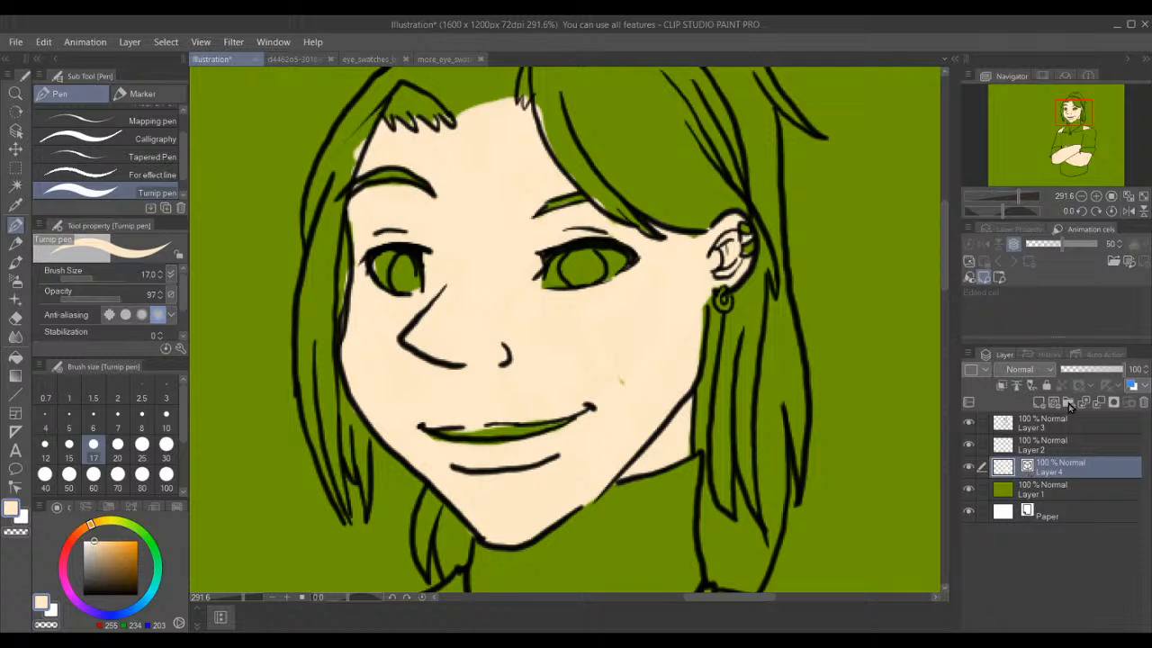
- Lock the transparent pixels of Layer 4 and pick the light-orange shadow colour (234, 172, 121) from the swatch image
left_click(1069, 339)
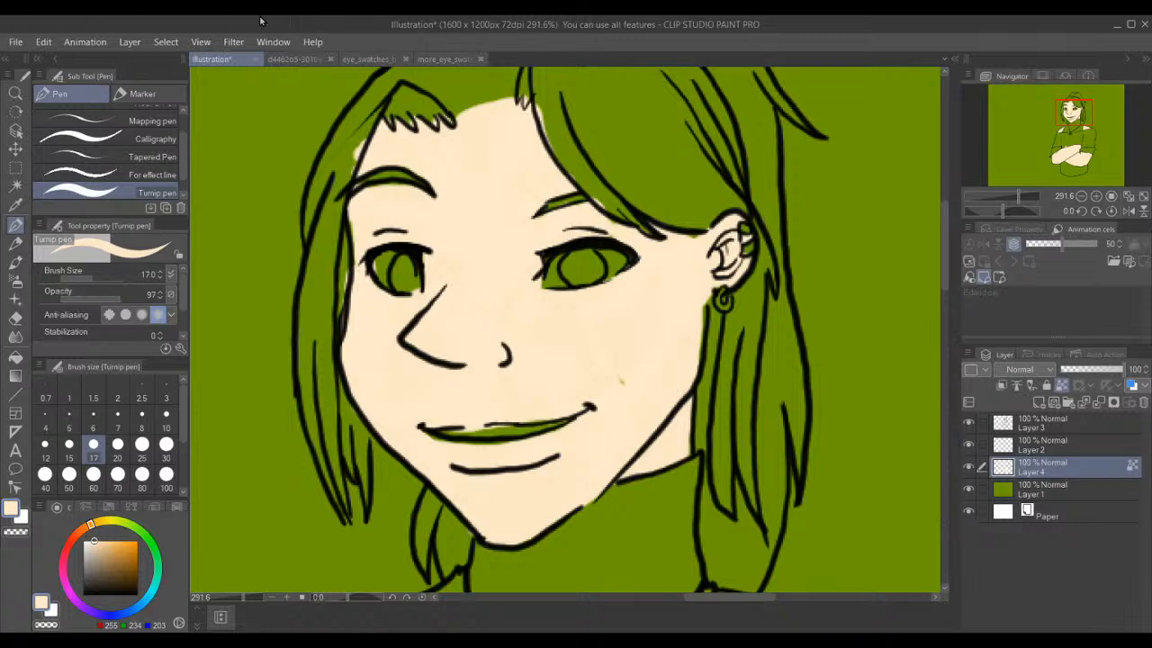
left_click(288, 59)
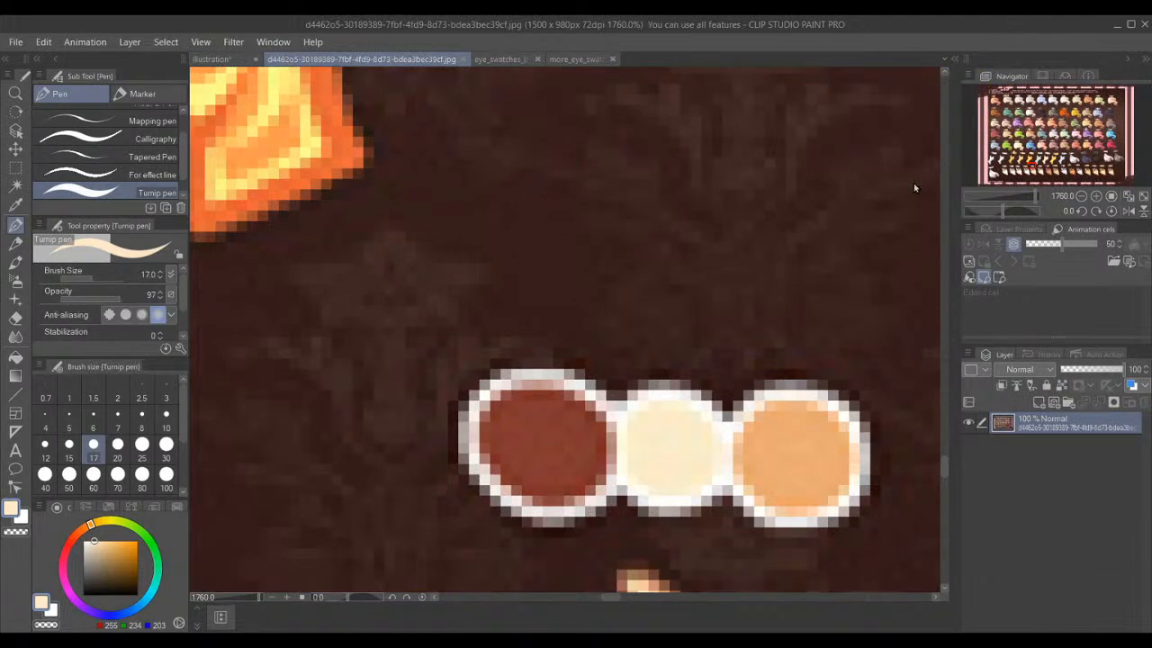
left_click(801, 482, "alt")
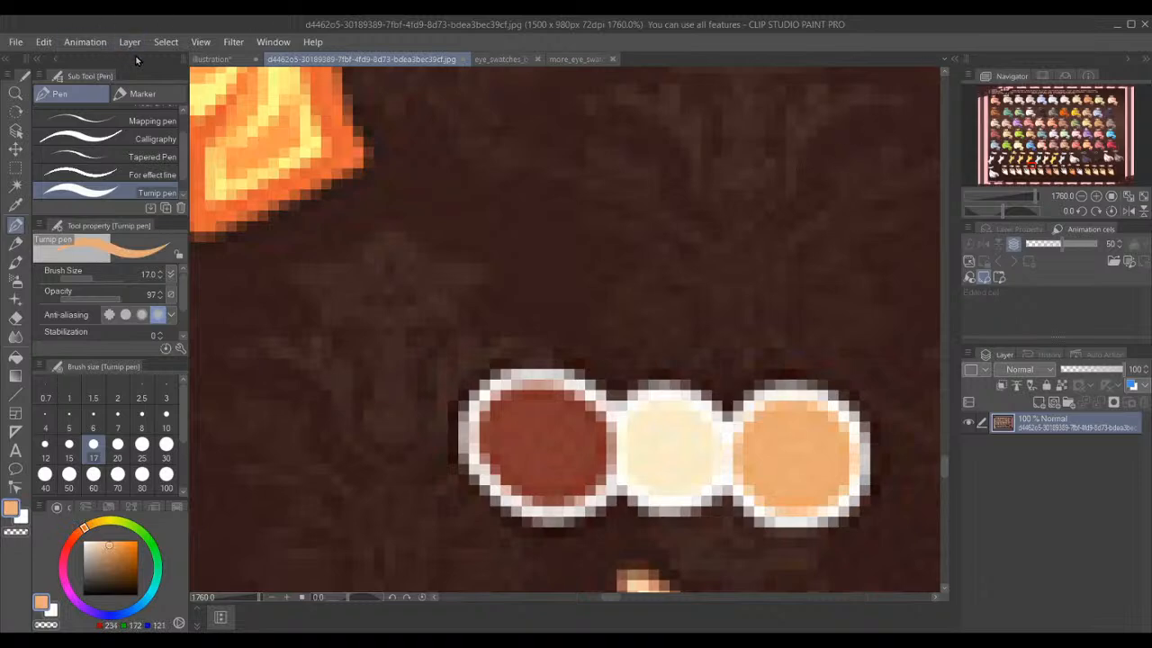
left_click(213, 59)
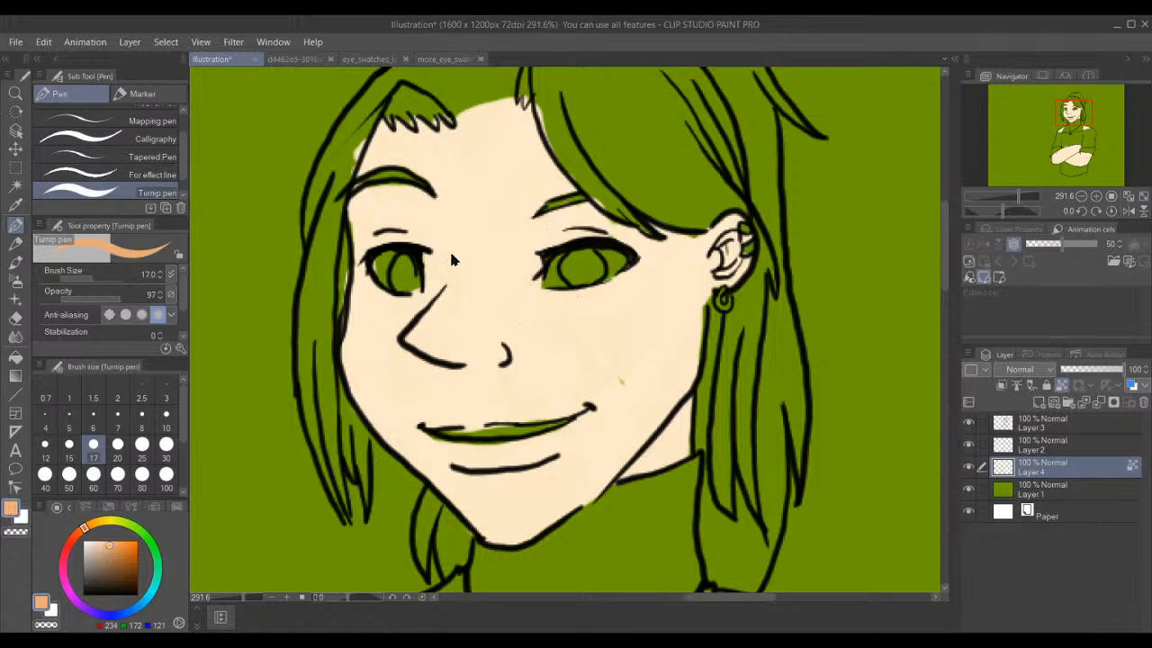
mouse_move(400, 213)
left_mouse_down()
mouse_move(354, 229)
mouse_move(378, 194)
mouse_move(414, 194)
mouse_move(396, 173)
mouse_move(436, 192)
mouse_move(417, 178)
mouse_move(422, 205)
mouse_move(362, 223)
mouse_move(397, 199)
mouse_move(392, 189)
mouse_move(430, 199)
mouse_move(434, 219)
mouse_move(401, 197)
mouse_move(434, 230)
mouse_move(410, 198)
mouse_move(379, 199)
mouse_move(357, 243)
mouse_move(385, 183)
mouse_move(356, 213)
mouse_move(367, 187)
mouse_move(364, 238)
left_mouse_up()
key("ctrl+z")
key("ctrl+z")
- Paint the orange shadow around the eye on the nose-tip side, from below the brow down the cheek edge towards the jaw
mouse_move(438, 252)
left_mouse_down()
mouse_move(411, 217)
mouse_move(433, 263)
mouse_move(419, 223)
mouse_move(433, 240)
mouse_move(435, 260)
mouse_move(404, 199)
mouse_move(429, 229)
mouse_move(429, 255)
mouse_move(437, 237)
mouse_move(403, 197)
left_mouse_up()
mouse_move(426, 239)
left_mouse_down()
mouse_move(419, 301)
mouse_move(434, 268)
mouse_move(423, 293)
mouse_move(376, 265)
mouse_move(358, 275)
mouse_move(367, 389)
left_mouse_up()
mouse_move(408, 300)
left_mouse_down()
mouse_move(354, 408)
mouse_move(383, 445)
left_mouse_up()
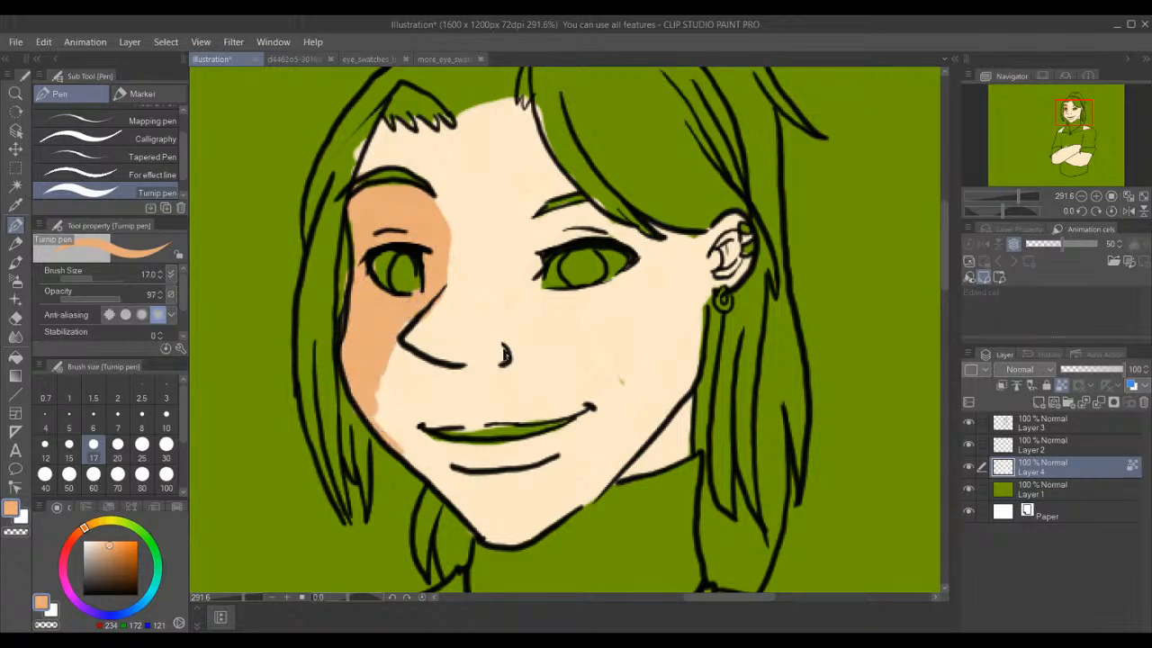
- Shade the underside of the nose with the orange shadow colour, from the tip to the nostril
mouse_move(505, 359)
left_mouse_down()
mouse_move(434, 362)
mouse_move(412, 354)
mouse_move(429, 339)
mouse_move(488, 349)
mouse_move(414, 356)
mouse_move(386, 334)
left_mouse_up()
key("ctrl+z")
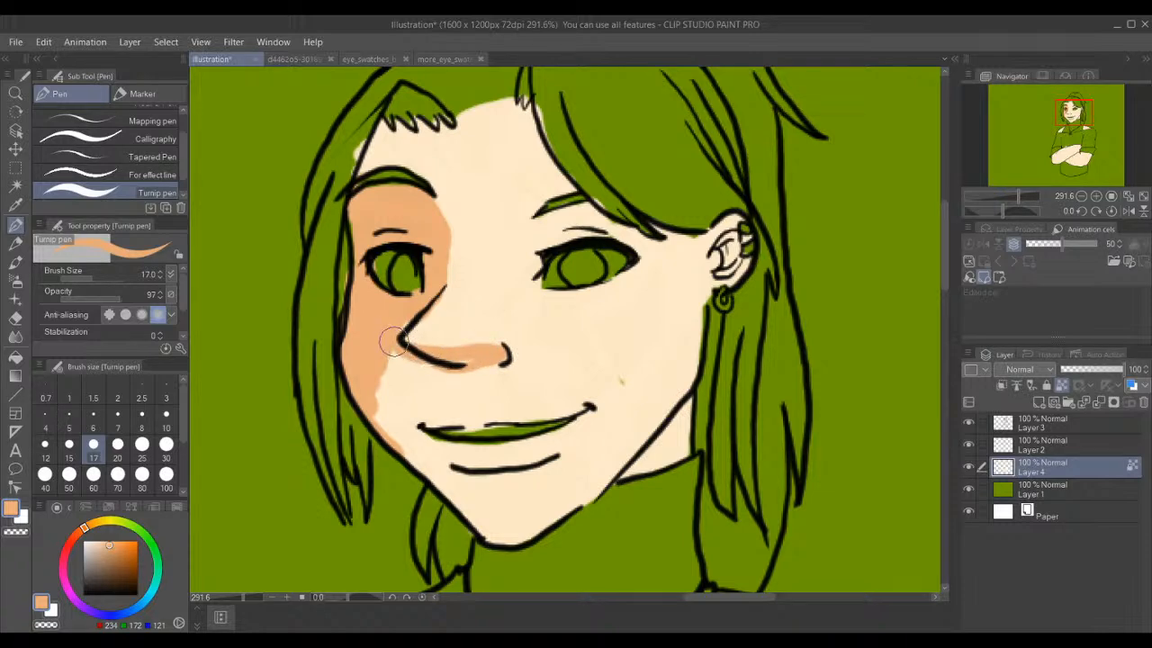
mouse_move(480, 360)
left_mouse_down()
mouse_move(432, 358)
mouse_move(455, 348)
mouse_move(499, 355)
mouse_move(470, 369)
mouse_move(461, 364)
mouse_move(489, 334)
left_mouse_up()
key("ctrl+z")
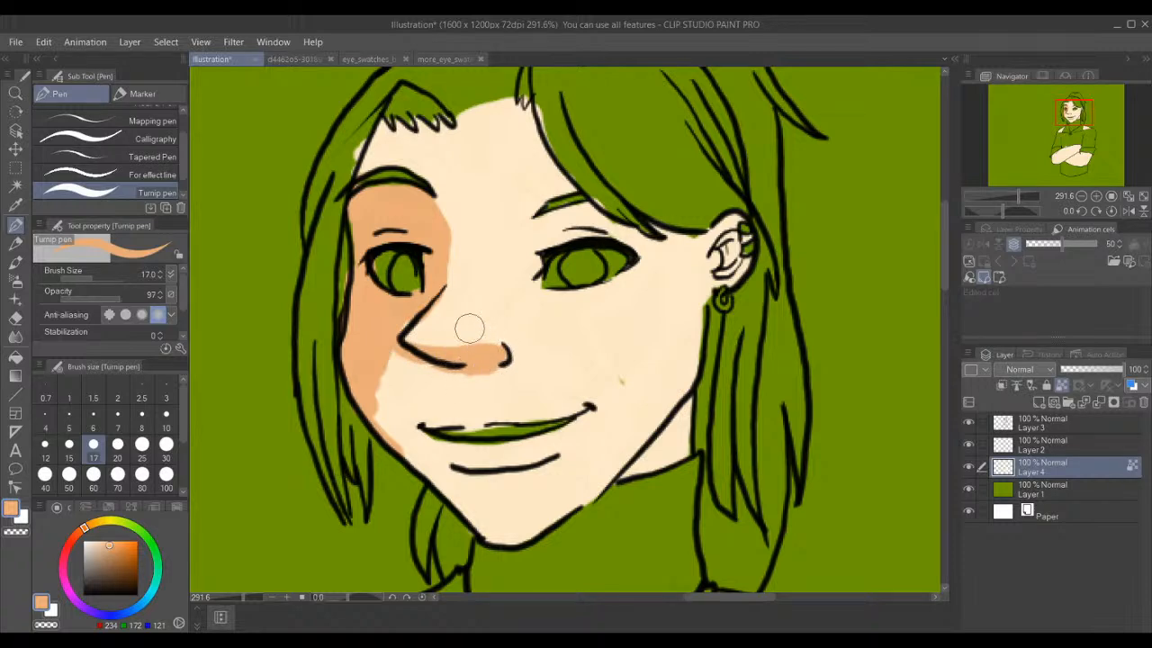
- Outline and fill an orange shadow at the inner corner of the ear-side eye, from the brow down beside the nose bridge
scroll(469, 328, "up", 4)
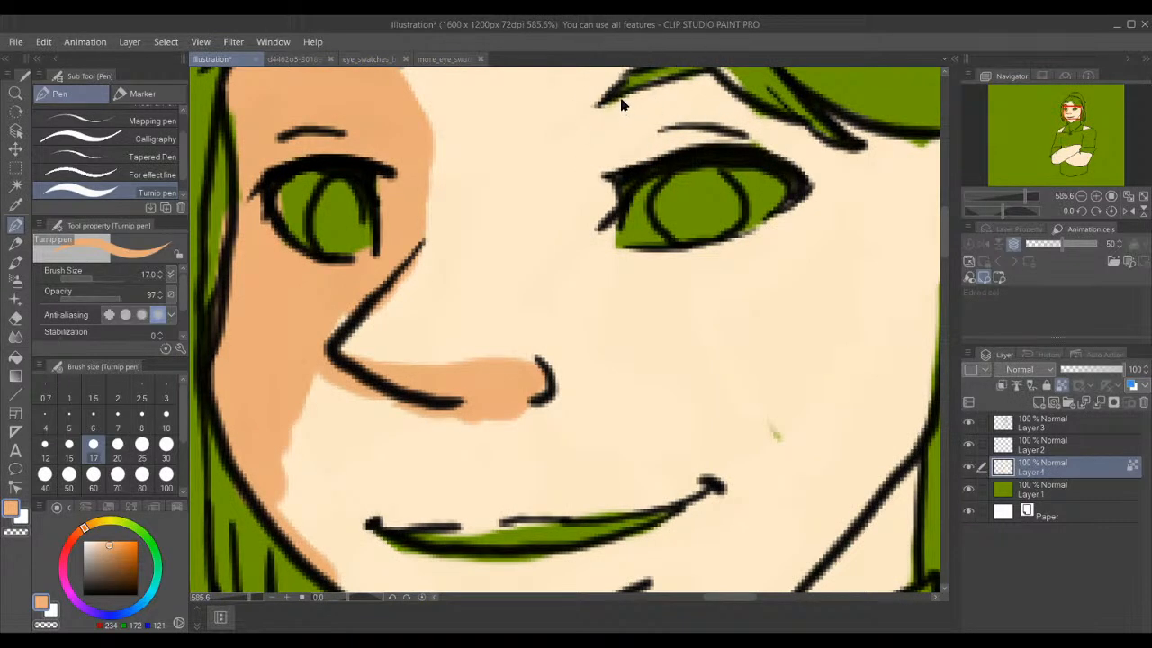
mouse_move(643, 88)
left_mouse_down()
mouse_move(649, 140)
mouse_move(635, 149)
left_mouse_up()
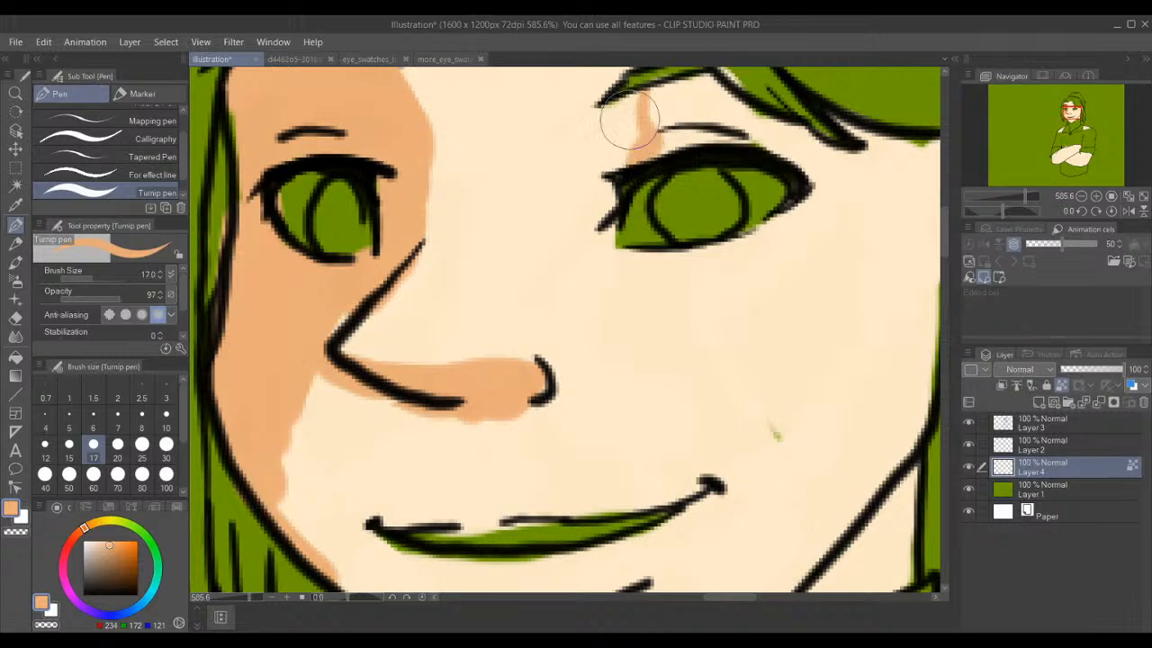
mouse_move(624, 83)
left_mouse_down()
mouse_move(577, 130)
mouse_move(545, 254)
left_mouse_up()
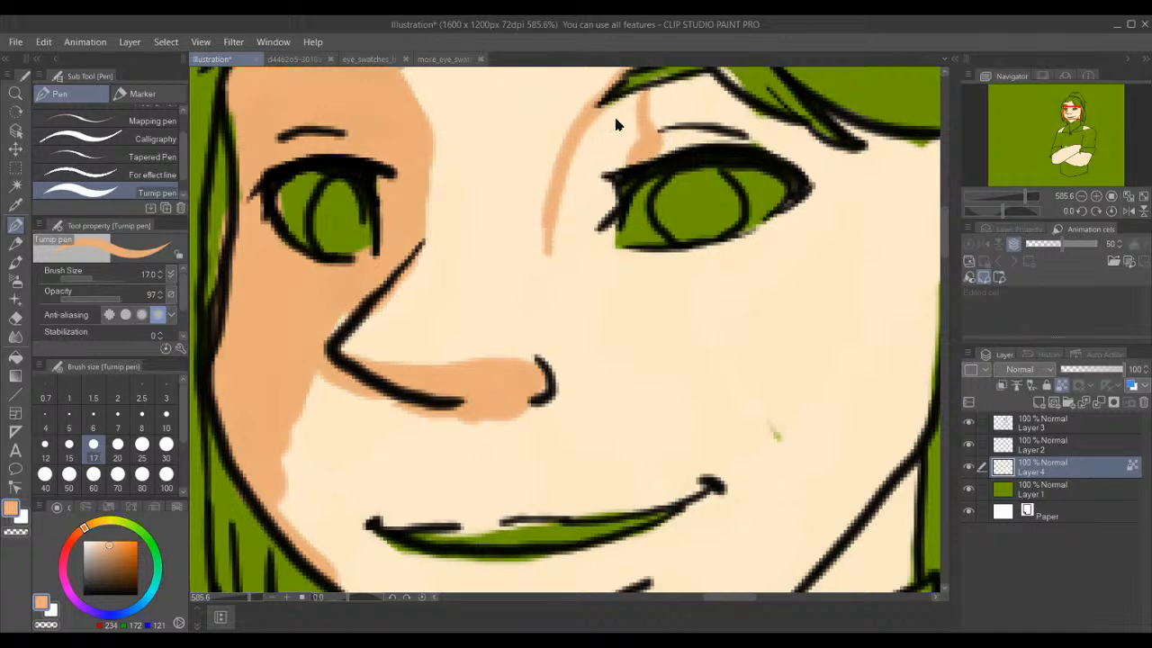
left_click_drag(618, 89, 552, 207)
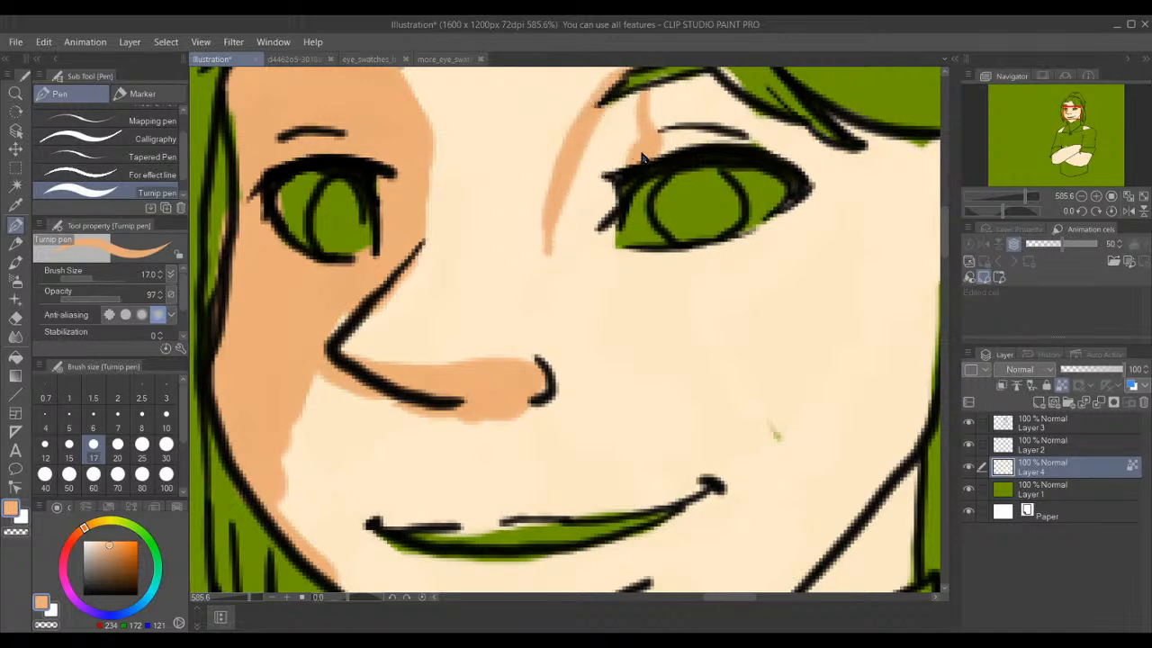
left_click_drag(642, 155, 546, 247)
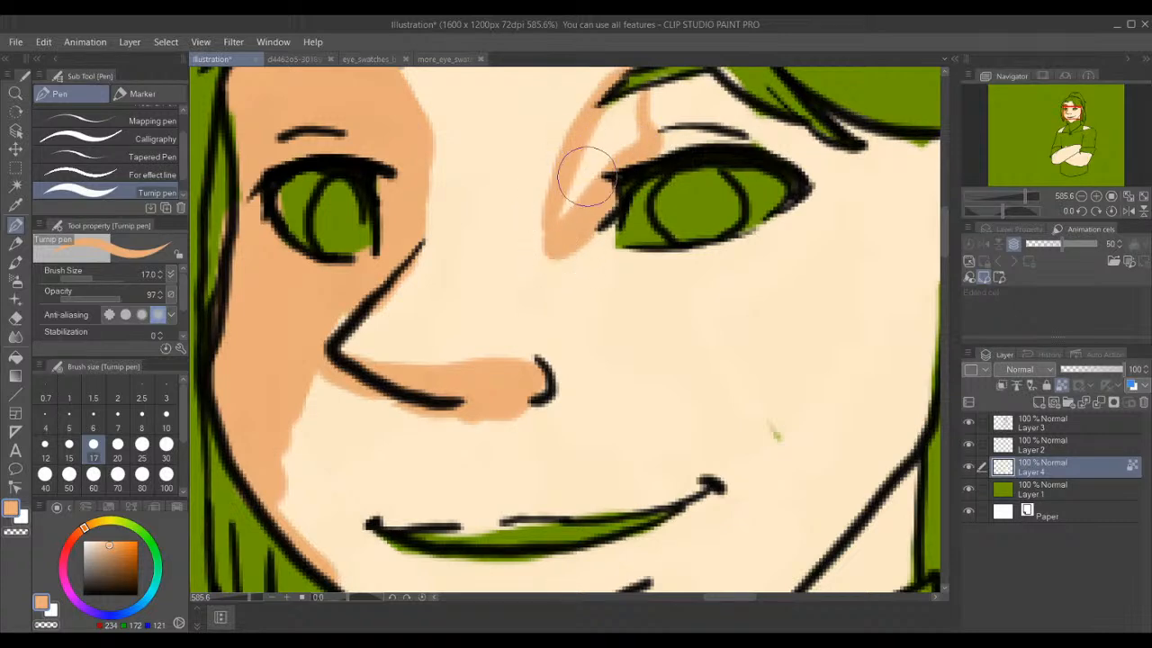
left_click_drag(627, 96, 567, 205)
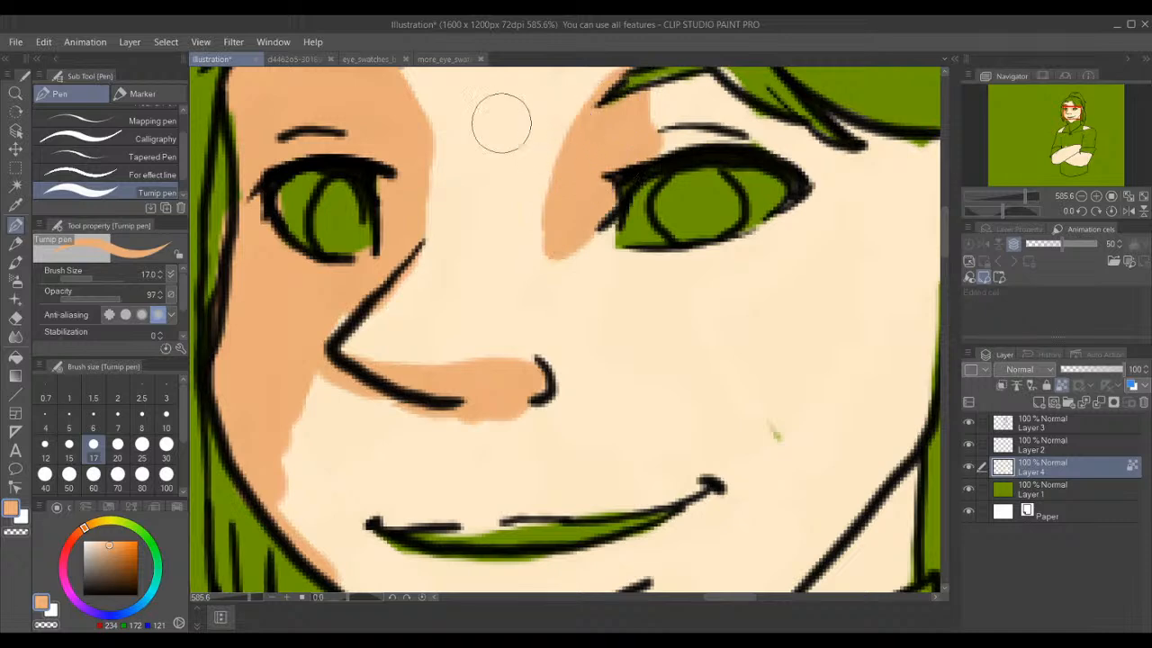
mouse_move(608, 96)
left_mouse_down()
mouse_move(616, 88)
mouse_move(576, 134)
mouse_move(540, 236)
left_mouse_up()
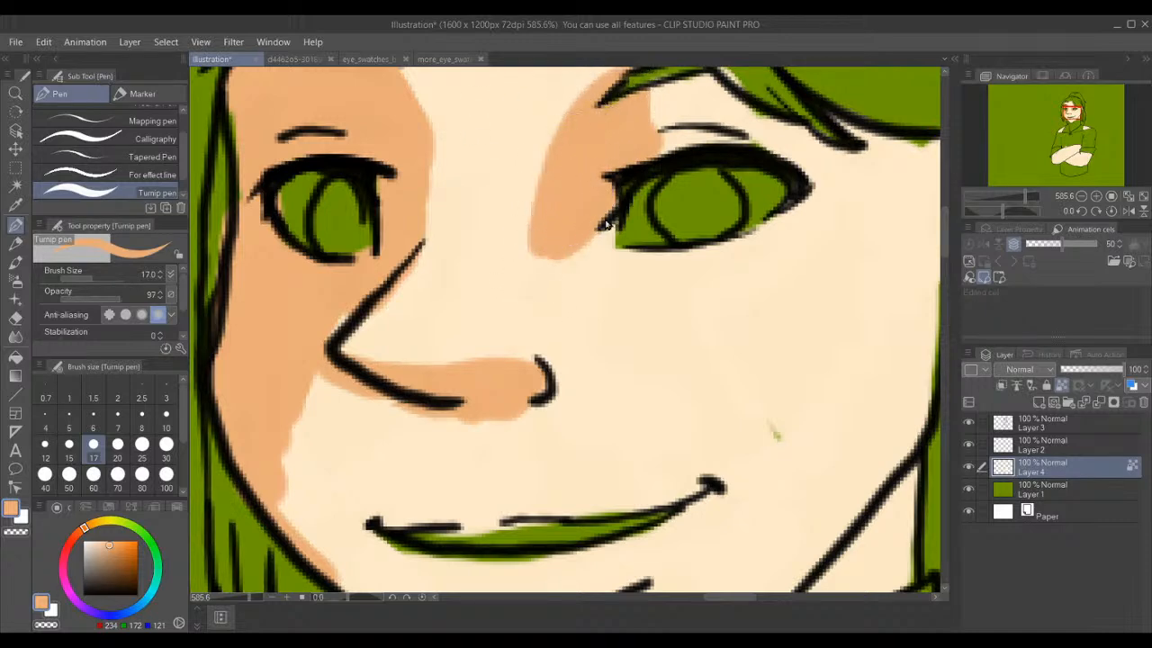
left_click_drag(623, 219, 567, 275)
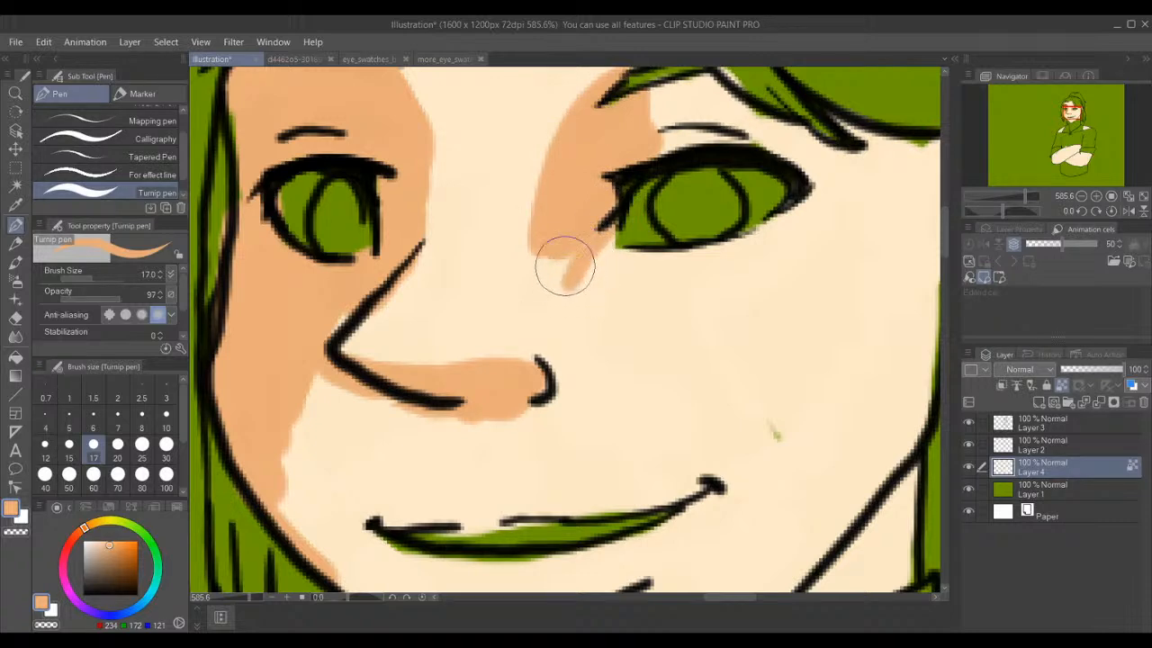
key("ctrl+z")
left_click_drag(597, 193, 540, 288)
key("ctrl+z")
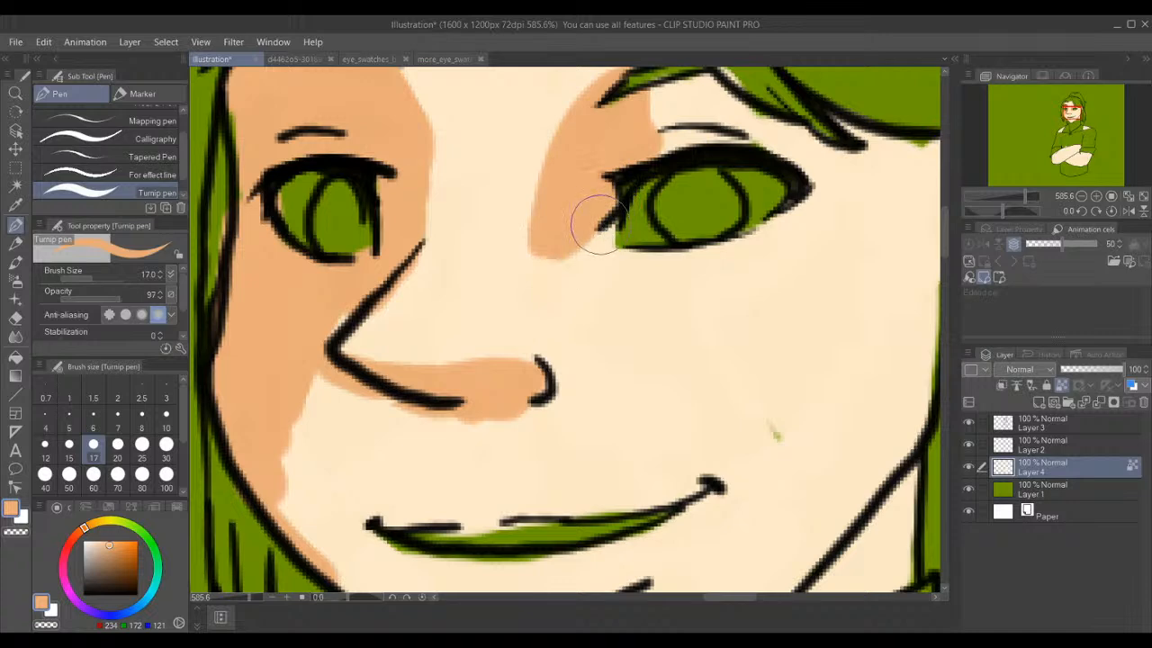
- Taper the lower tip of the ear-side eye shadow and join both eye shadows with a rounded band across the nose bridge
left_click_drag(572, 238, 540, 270)
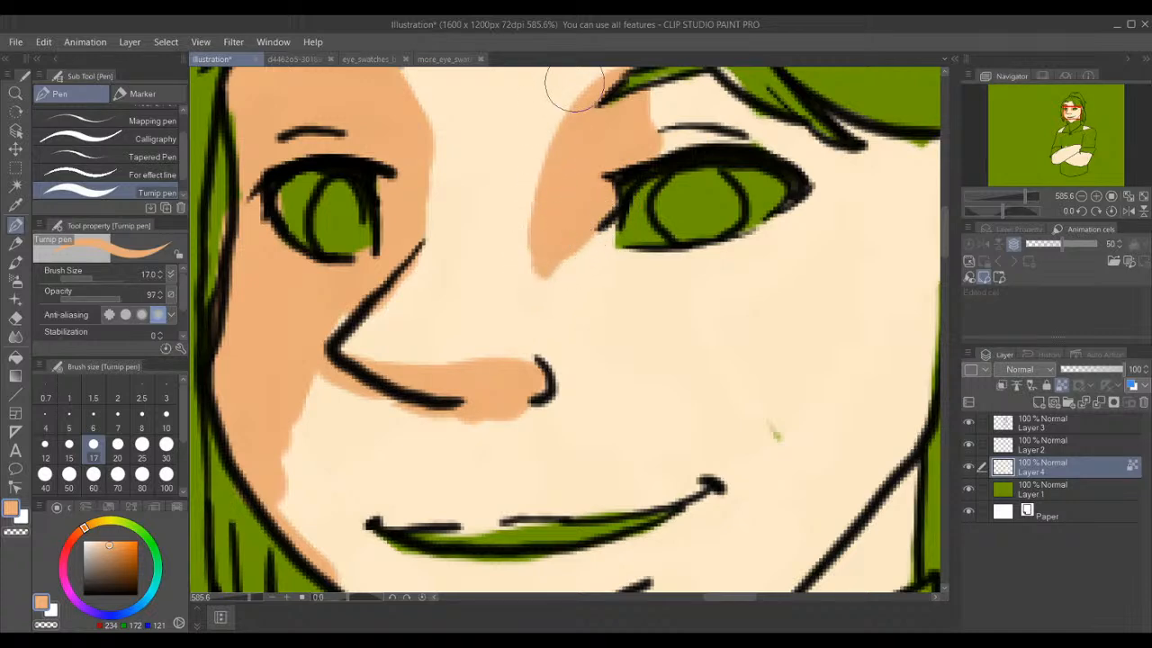
mouse_move(603, 99)
left_mouse_down()
mouse_move(514, 121)
mouse_move(396, 116)
mouse_move(489, 114)
mouse_move(652, 82)
mouse_move(599, 108)
left_mouse_up()
mouse_move(468, 135)
left_mouse_down()
mouse_move(412, 175)
mouse_move(399, 210)
left_mouse_up()
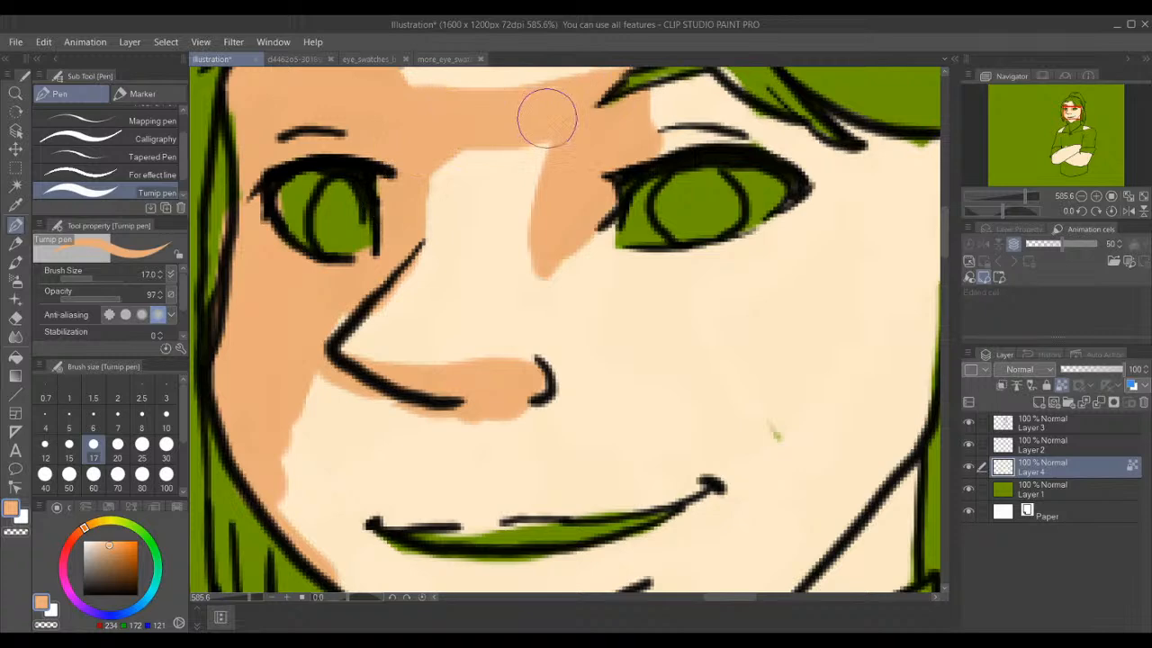
left_click_drag(525, 128, 569, 173)
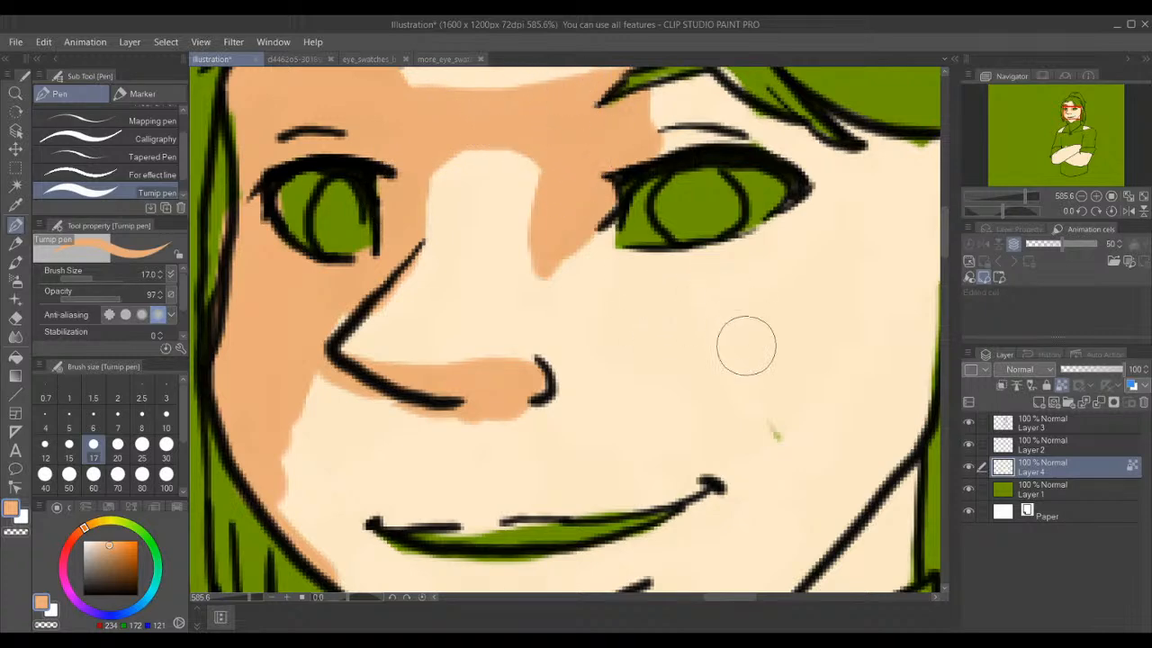
left_click(744, 257)
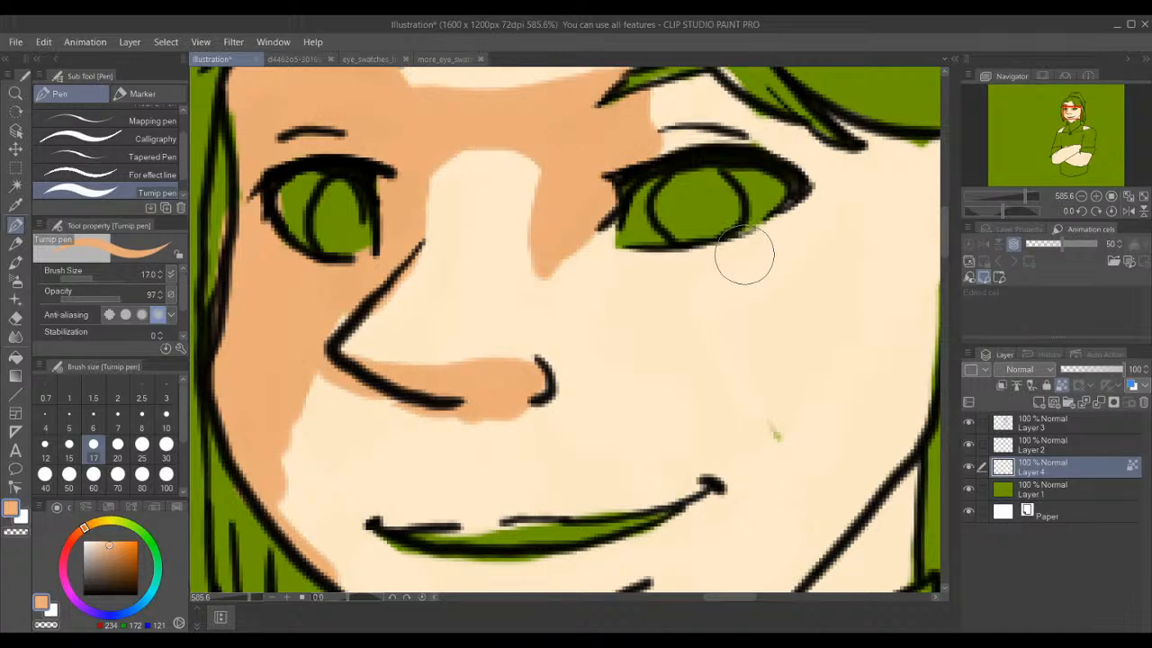
scroll(745, 257, "down", 2)
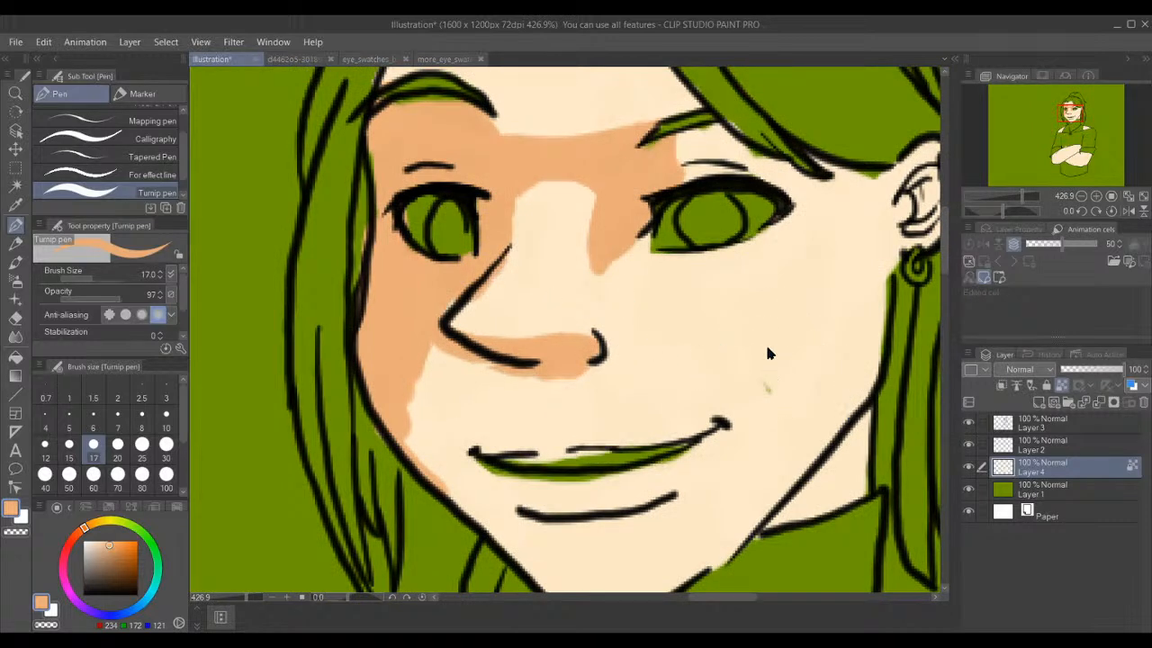
mouse_move(696, 295)
left_mouse_down()
mouse_move(755, 350)
mouse_move(755, 298)
mouse_move(771, 318)
mouse_move(722, 262)
mouse_move(700, 323)
mouse_move(746, 413)
mouse_move(551, 463)
mouse_move(498, 449)
mouse_move(727, 425)
left_mouse_up()
key("ctrl+z")
key("ctrl+z")
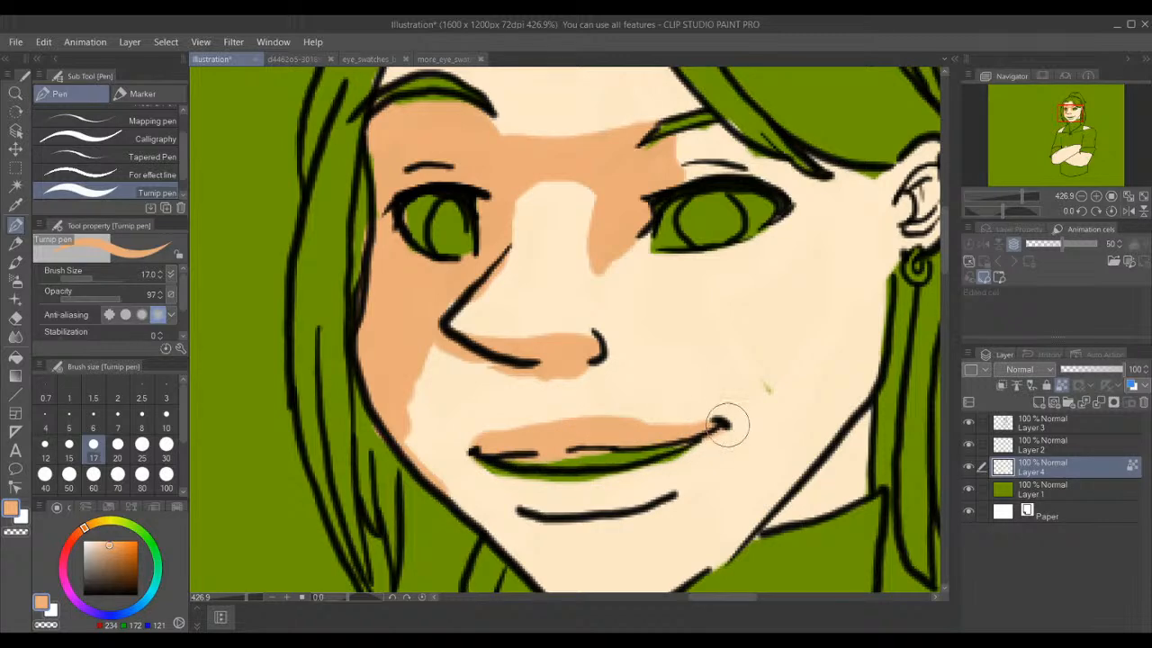
key("ctrl+z")
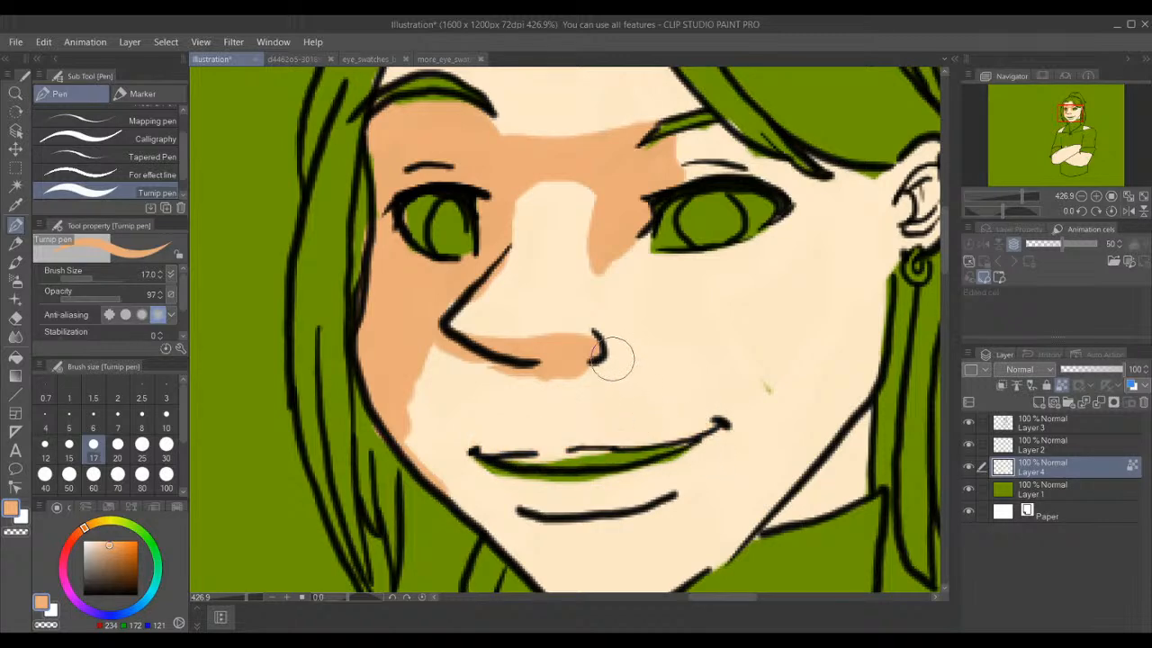
- Set the brush size to 12 and paint an orange shadow along the upper lip line from the ear-side mouth corner to mid-lip
scroll(617, 356, "up", 2)
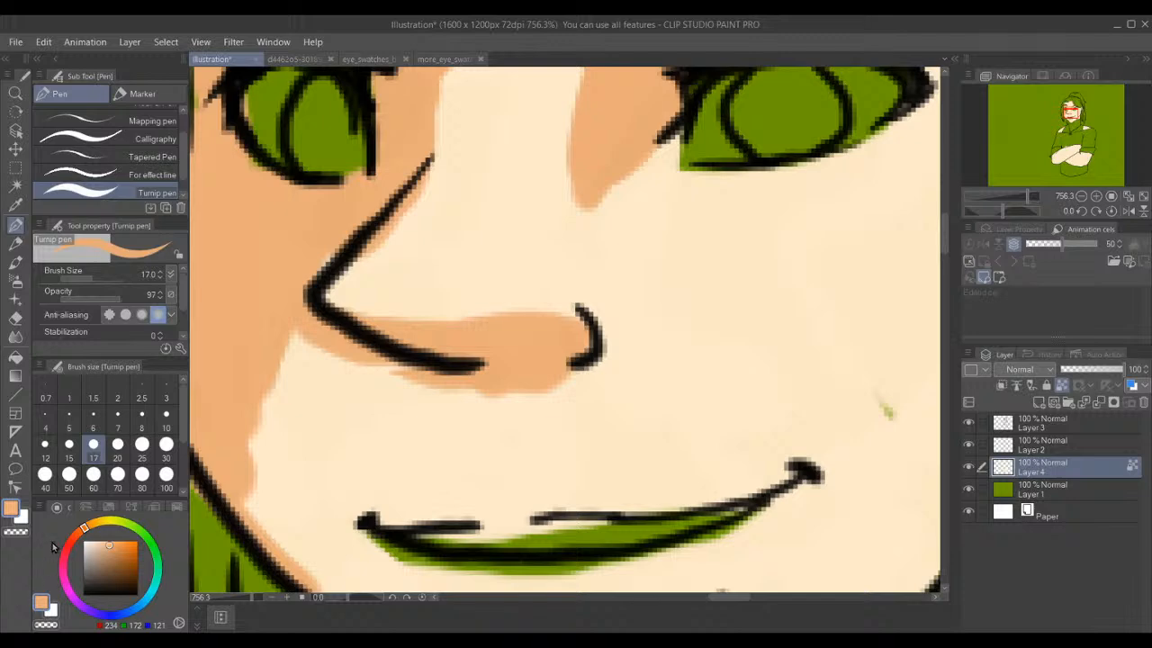
left_click(44, 445)
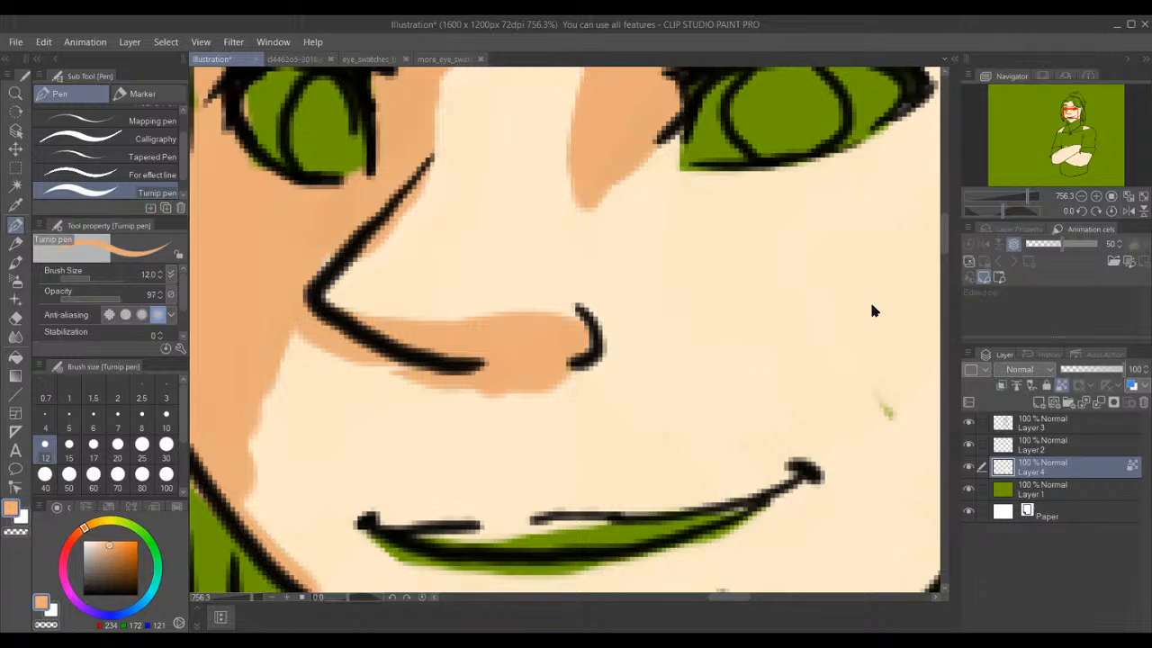
left_click(1071, 125)
left_click_drag(1068, 124, 1070, 120)
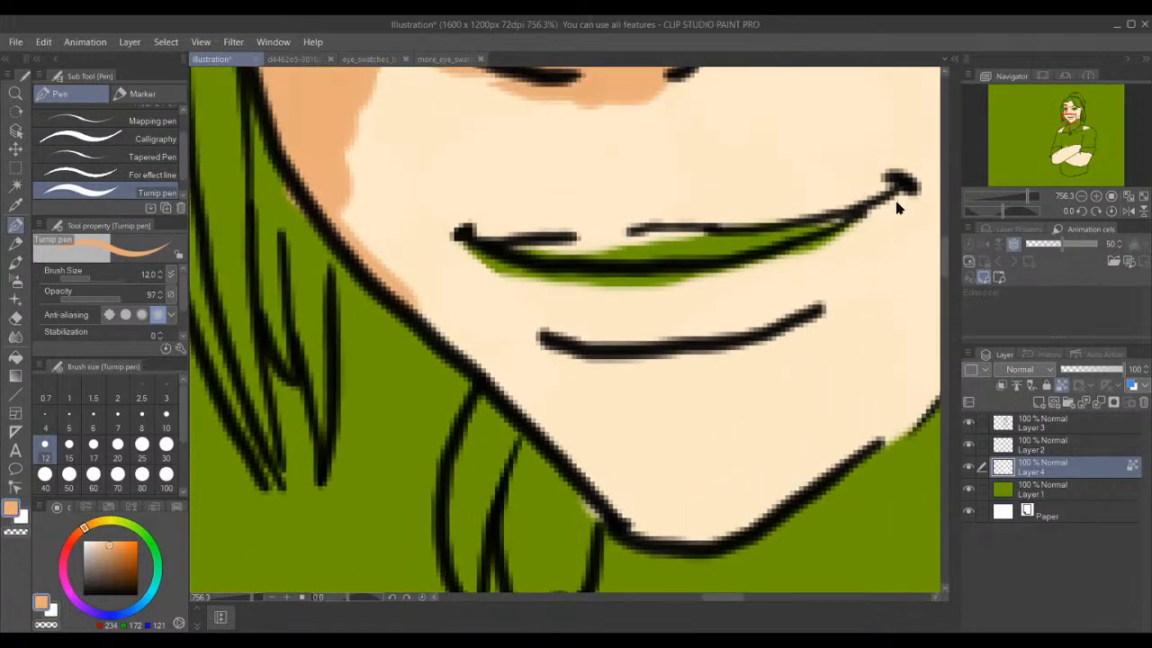
left_click_drag(899, 187, 829, 215)
key("ctrl+z")
left_click_drag(891, 186, 630, 226)
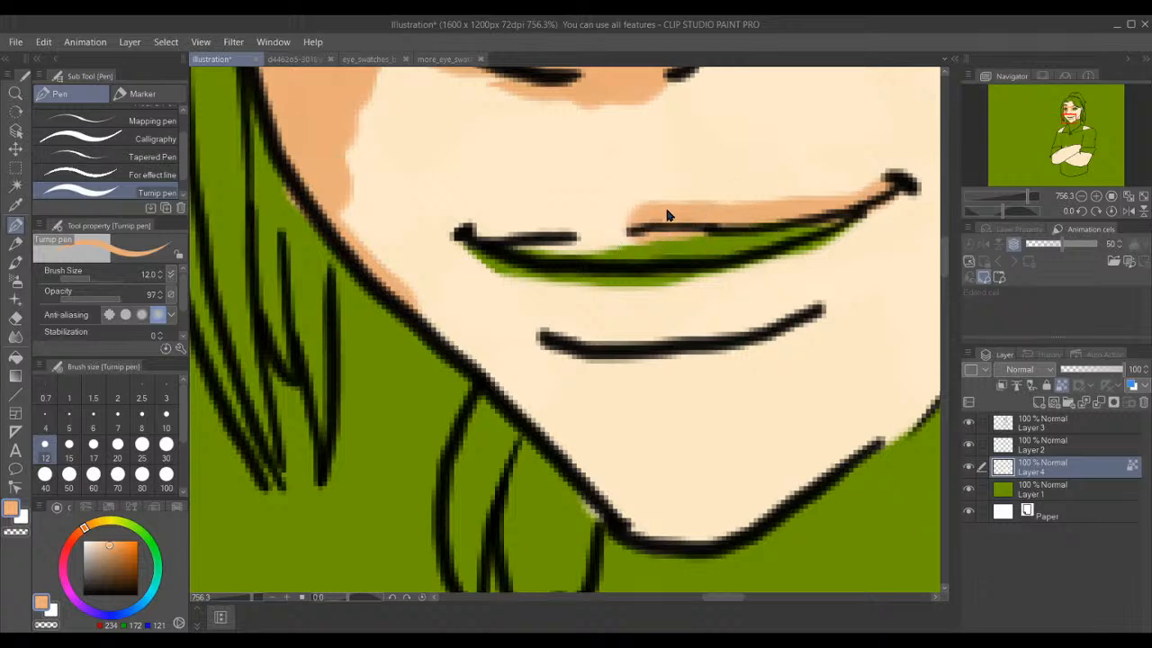
- Extend the orange upper-lip shadow to the far mouth corner and thicken it into a full, softly arched lip shape
mouse_move(817, 198)
left_mouse_down()
mouse_move(689, 192)
mouse_move(647, 216)
mouse_move(642, 206)
mouse_move(543, 206)
mouse_move(498, 230)
mouse_move(486, 212)
left_mouse_up()
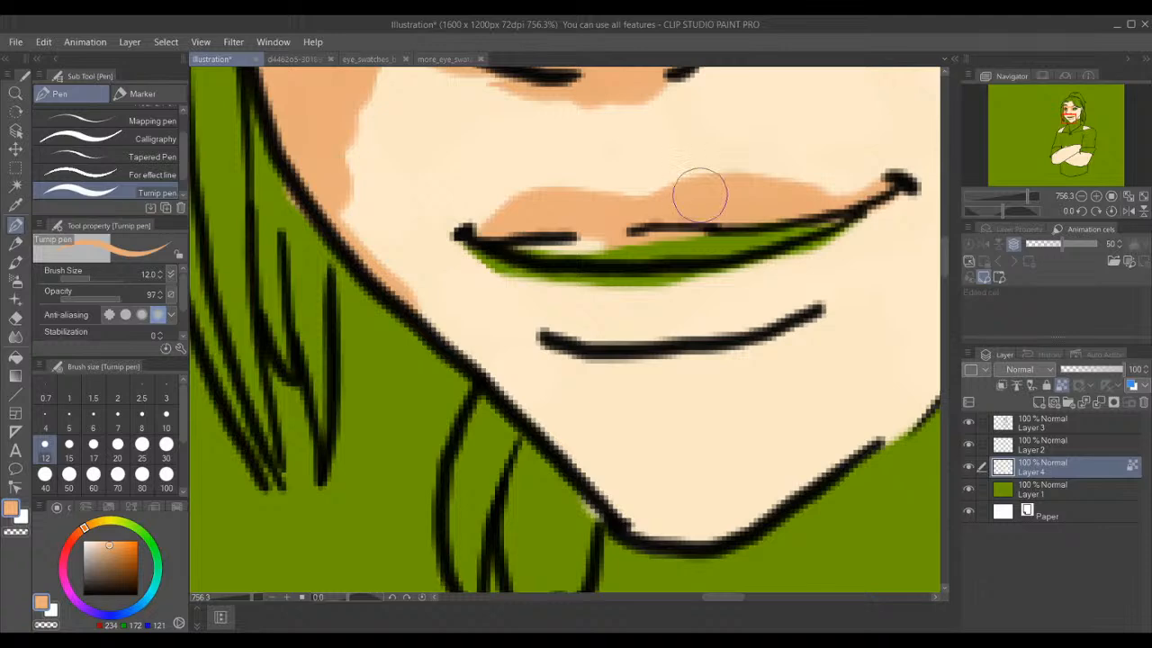
key("ctrl+z")
mouse_move(741, 185)
left_mouse_down()
mouse_move(635, 186)
mouse_move(522, 219)
mouse_move(537, 200)
left_mouse_up()
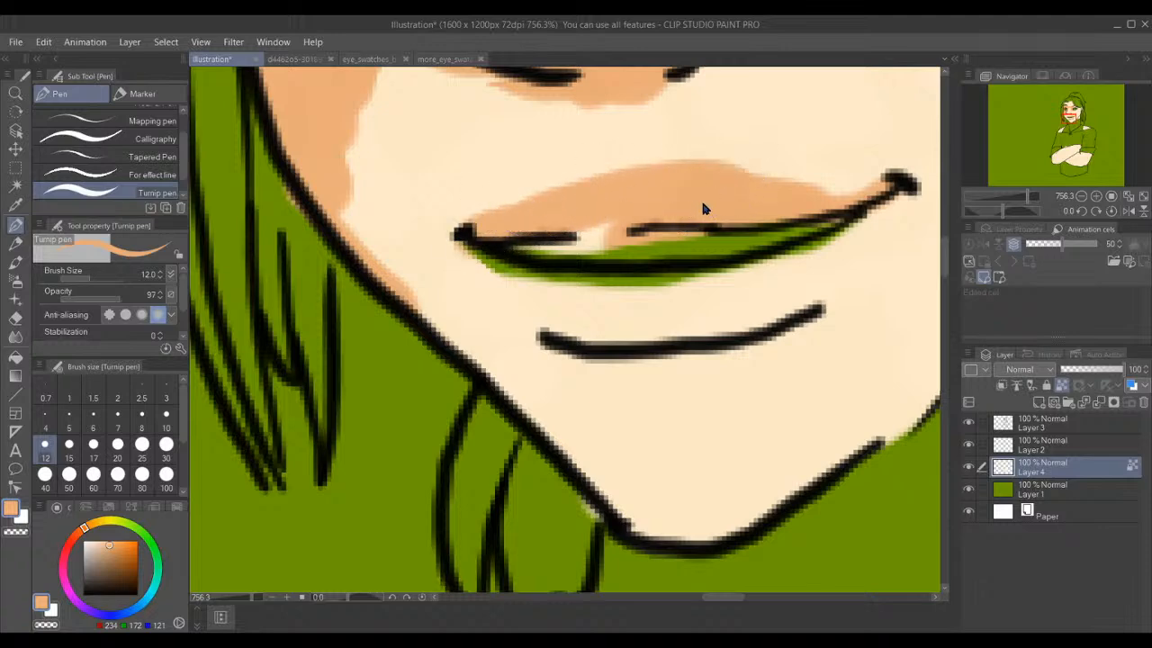
key("ctrl+z")
mouse_move(770, 200)
left_mouse_down()
mouse_move(657, 199)
mouse_move(496, 225)
left_mouse_up()
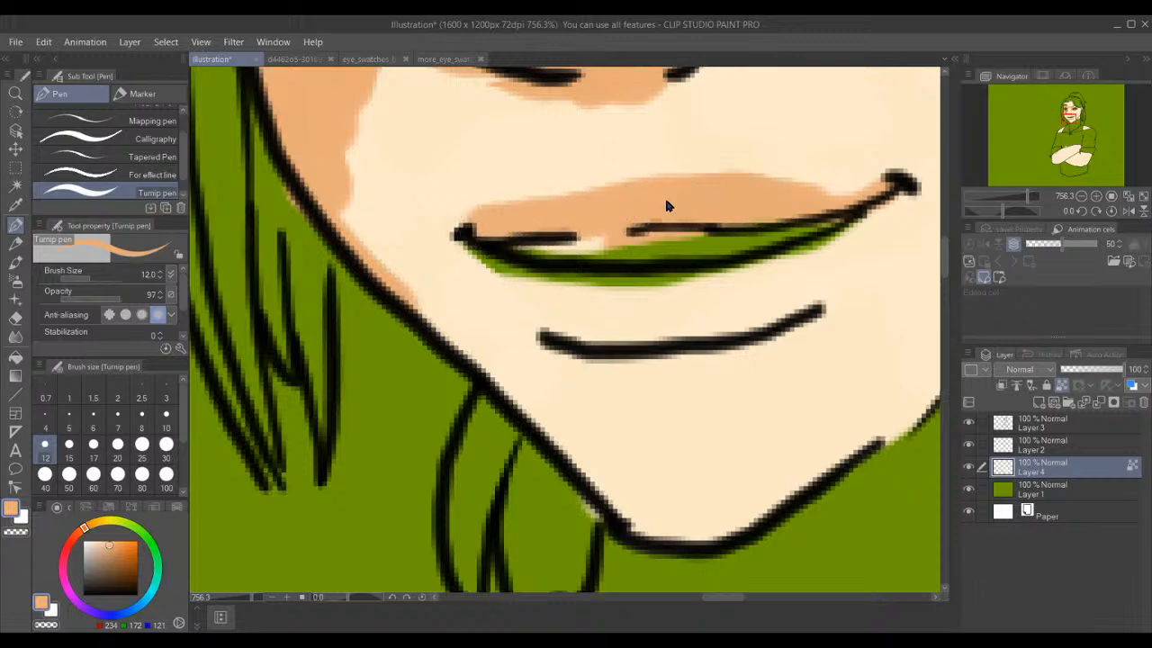
mouse_move(735, 190)
left_mouse_down()
mouse_move(600, 200)
mouse_move(463, 244)
left_mouse_up()
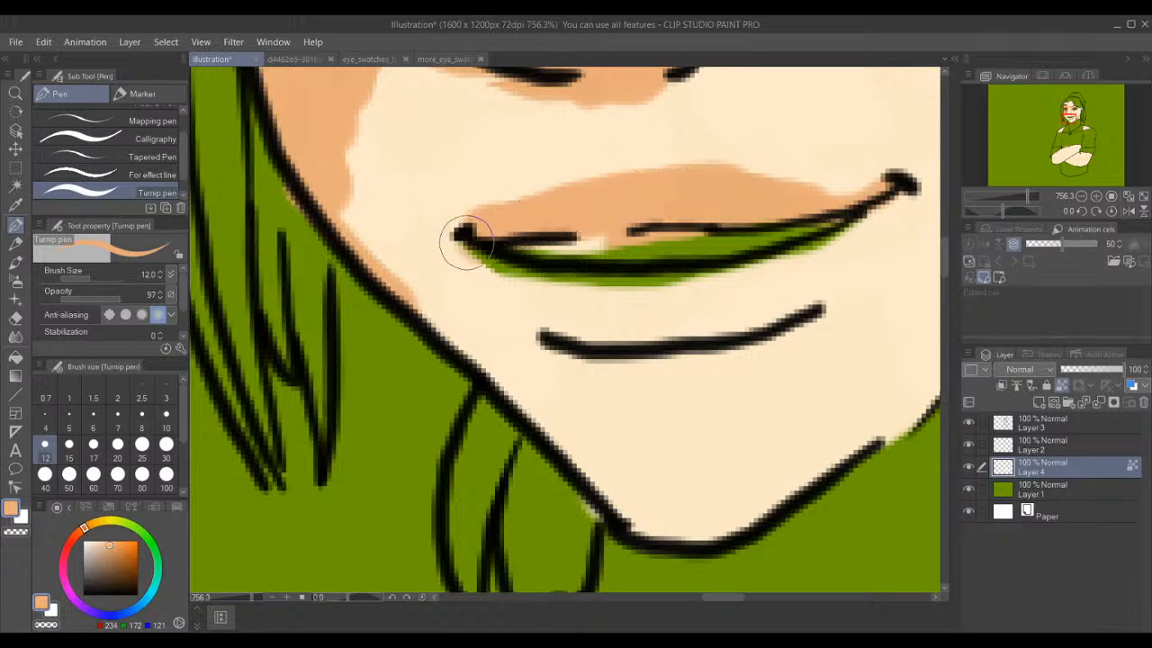
- Cover the green gap in the mouth with the sampled light skin tone, and resample the orange shadow colour
right_click(733, 436)
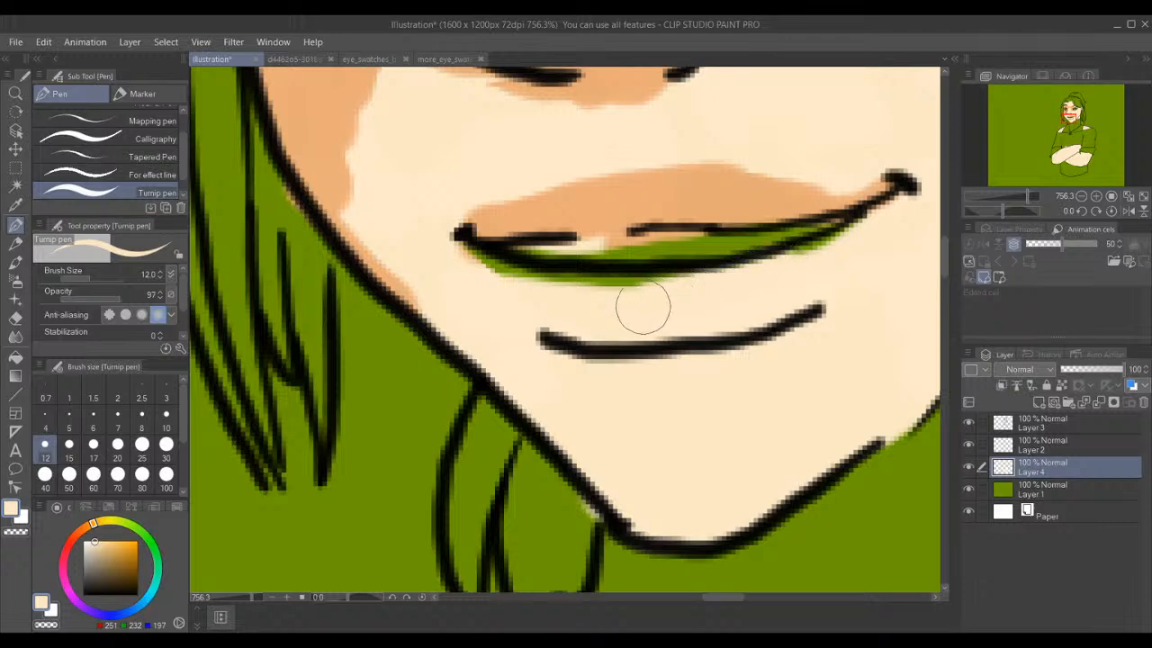
mouse_move(536, 290)
left_mouse_down()
mouse_move(672, 268)
mouse_move(836, 193)
left_mouse_up()
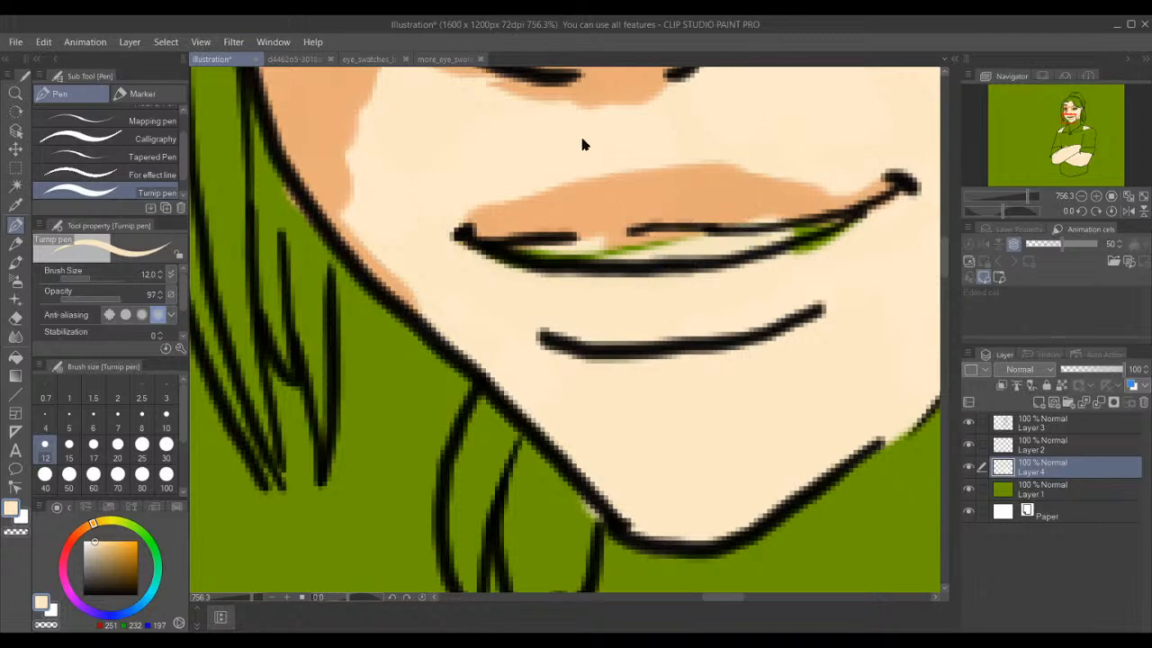
left_click(737, 194, "alt")
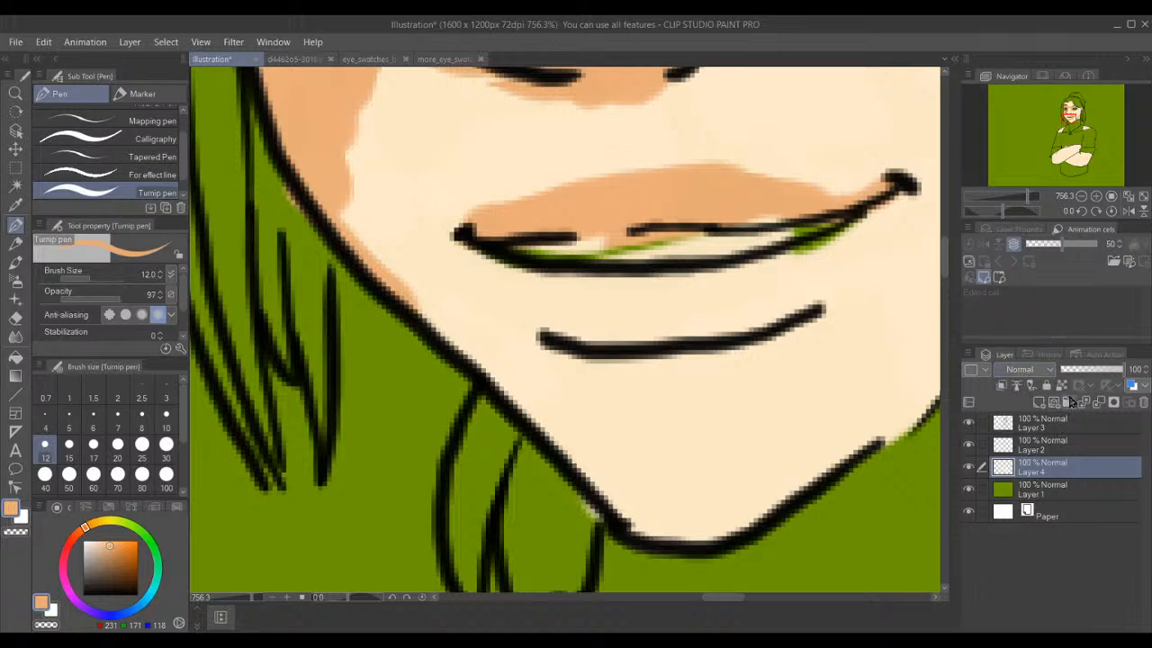
- Lock Layer 4's transparent pixels and paint a tapering orange shadow from under the nose down to the upper lip
left_click(1059, 385)
scroll(821, 333, "down", 2)
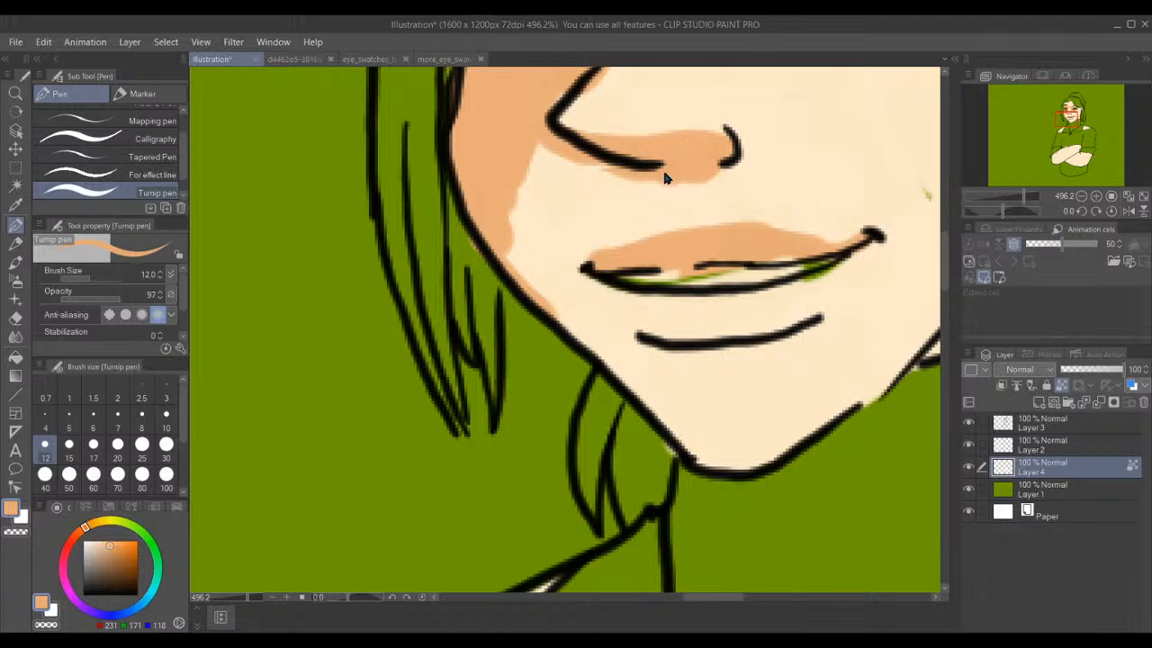
left_click_drag(668, 171, 657, 236)
mouse_move(712, 154)
left_mouse_down()
mouse_move(694, 180)
mouse_move(661, 247)
left_mouse_up()
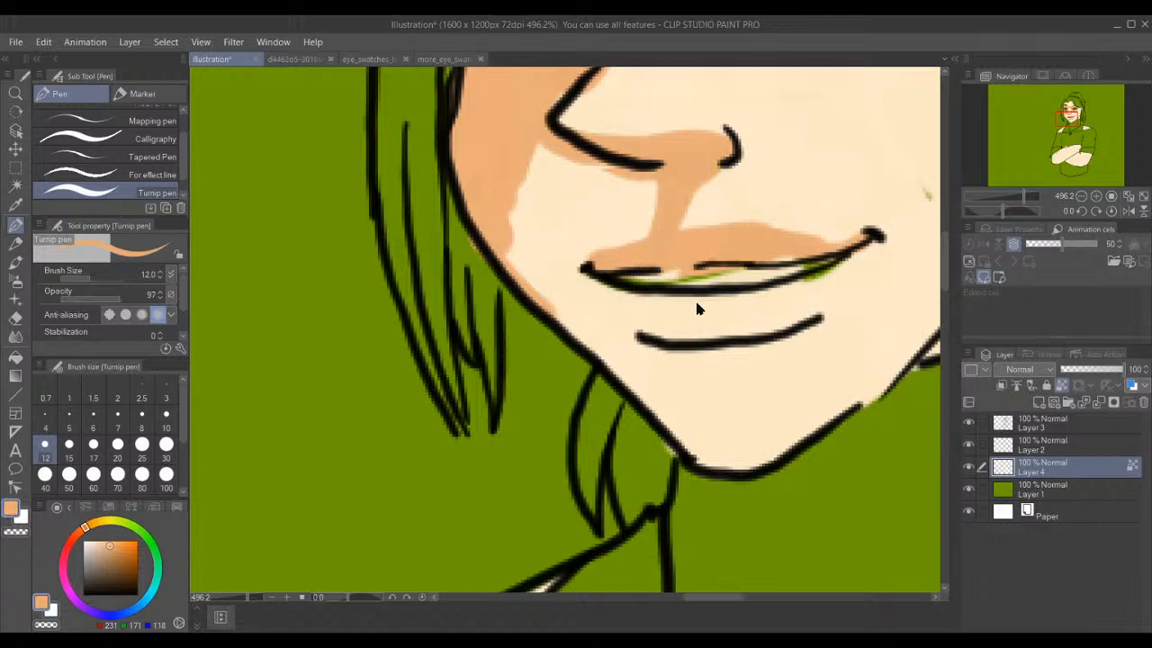
- Outline the far-side face shadow from the lower lip to the chin tip, and fill the jaw, cheek and area beside the mouth with orange
left_click_drag(674, 297, 663, 325)
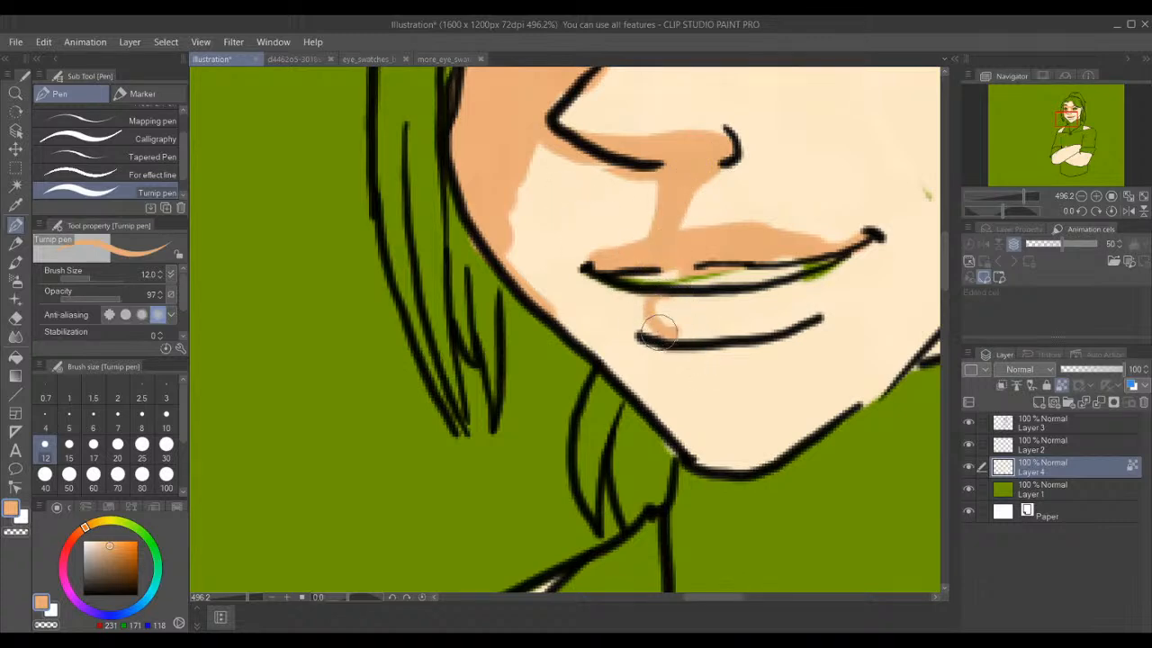
key("ctrl+z")
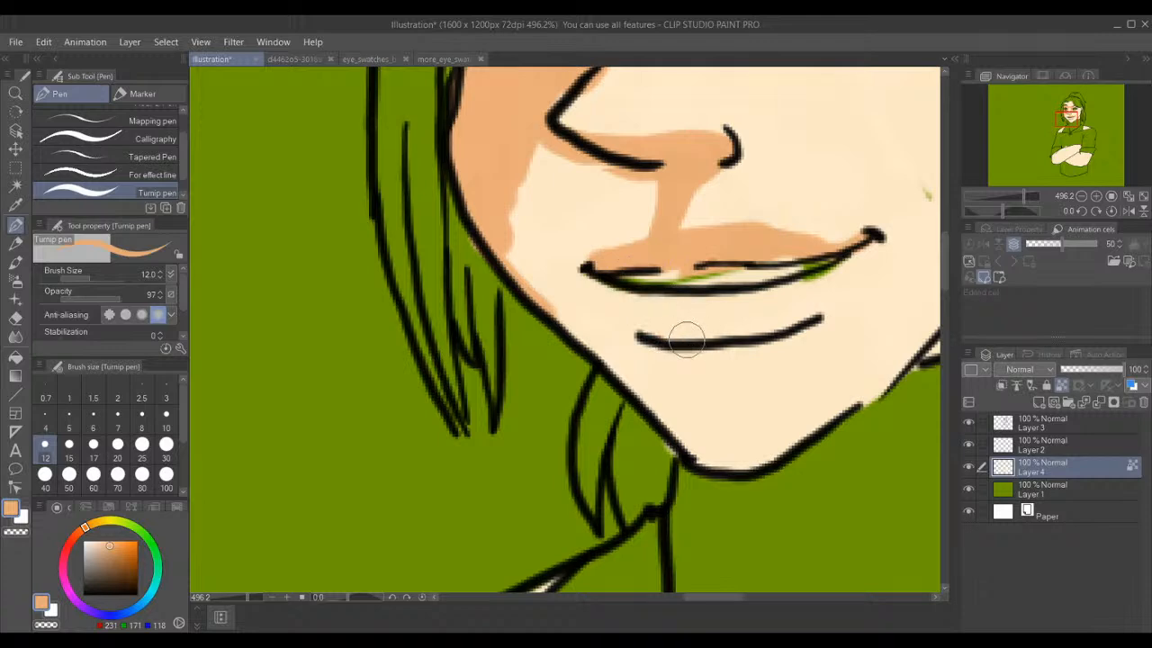
left_click_drag(649, 332, 638, 298)
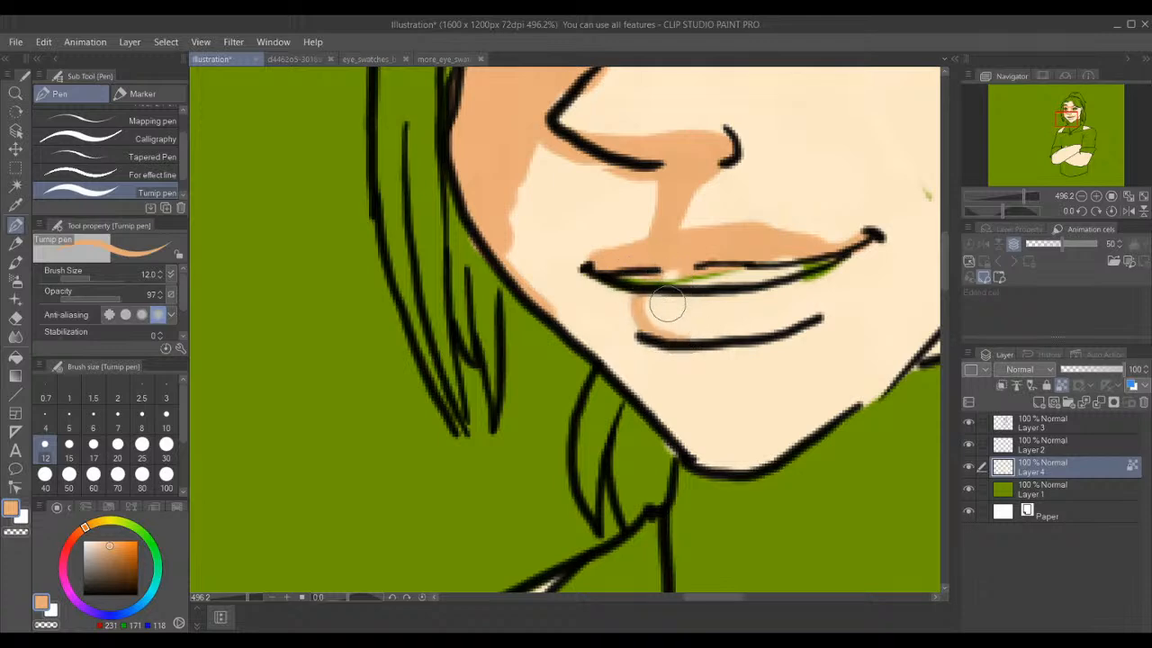
mouse_move(674, 352)
left_mouse_down()
mouse_move(660, 393)
mouse_move(717, 463)
left_mouse_up()
mouse_move(646, 409)
left_mouse_down()
mouse_move(578, 349)
mouse_move(678, 448)
left_mouse_up()
mouse_move(526, 299)
left_mouse_down()
mouse_move(636, 392)
mouse_move(486, 234)
mouse_move(541, 318)
left_mouse_up()
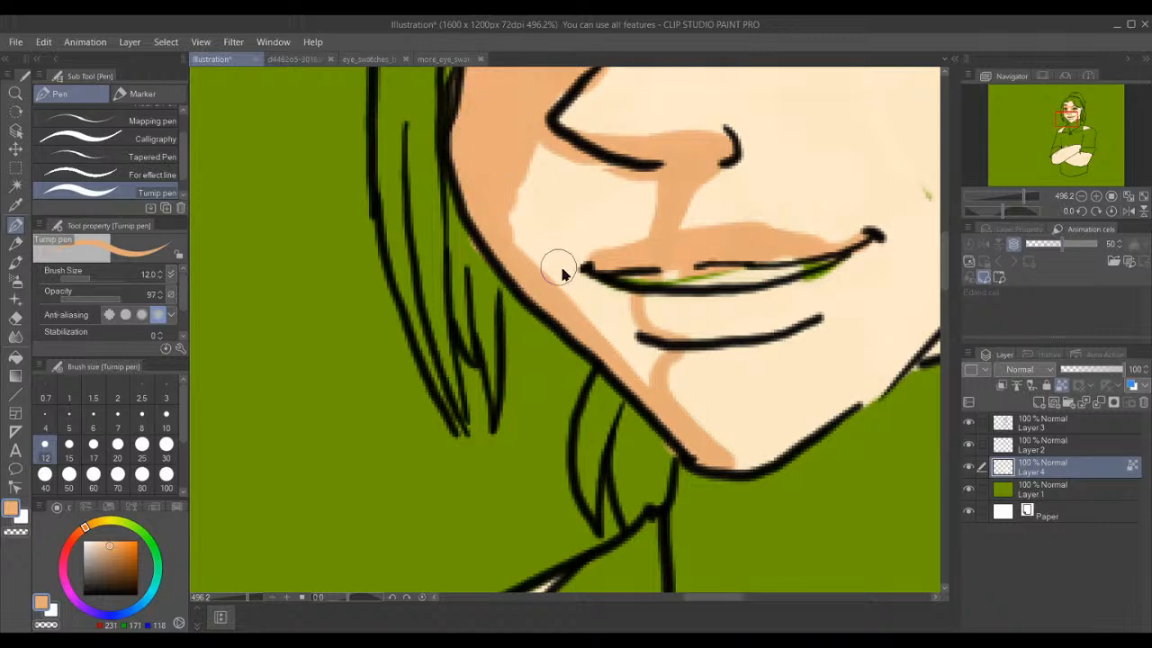
mouse_move(617, 305)
left_mouse_down()
mouse_move(653, 369)
mouse_move(581, 322)
mouse_move(560, 290)
mouse_move(579, 293)
mouse_move(569, 244)
mouse_move(587, 257)
mouse_move(581, 223)
mouse_move(522, 159)
left_mouse_up()
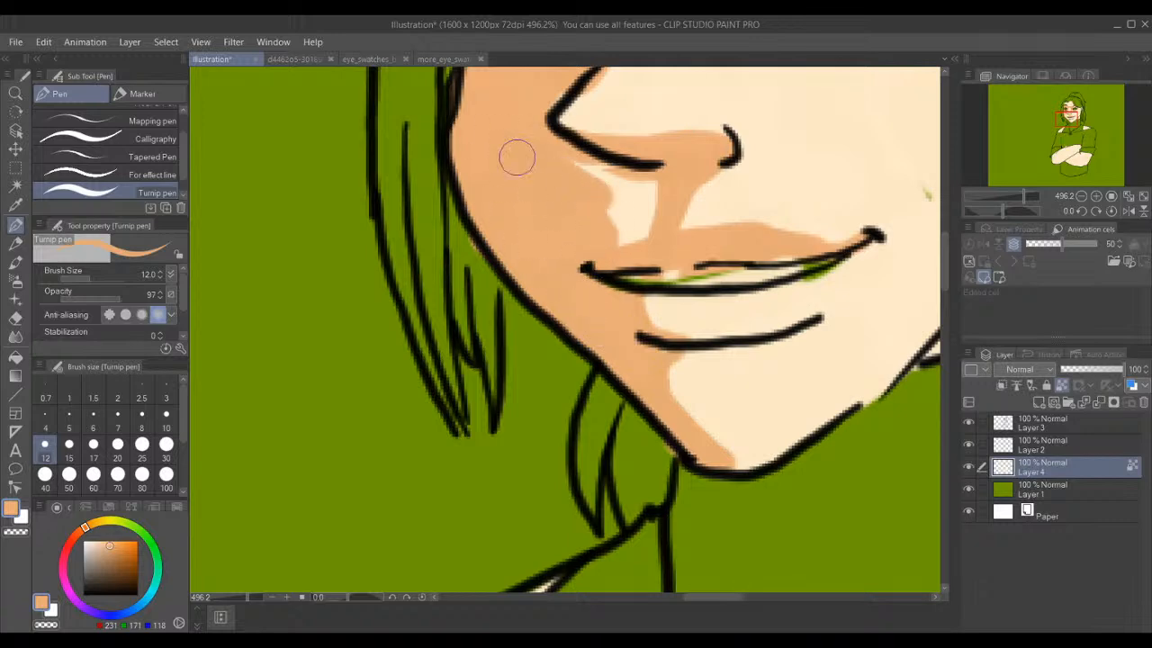
mouse_move(651, 185)
left_mouse_down()
mouse_move(586, 185)
mouse_move(660, 172)
mouse_move(627, 216)
mouse_move(597, 224)
mouse_move(507, 187)
left_mouse_up()
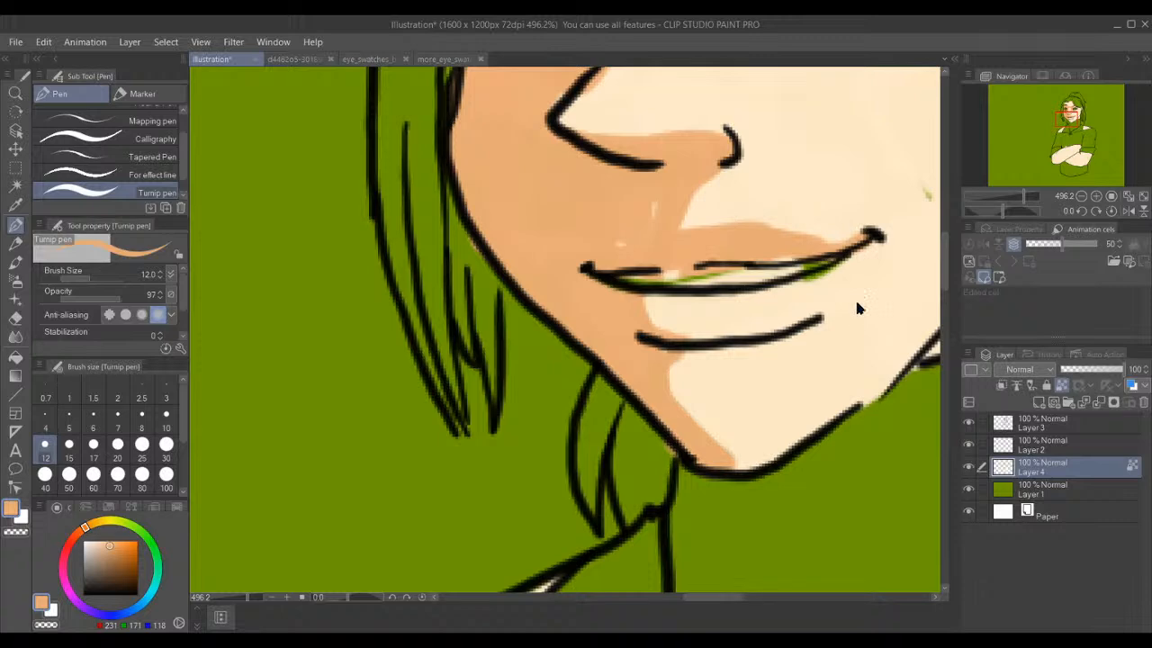
- Shade the ear-side mouth corner with orange, running down to the end of the line under the lower lip
left_click_drag(869, 240, 853, 287)
key("ctrl+z")
mouse_move(821, 304)
left_mouse_down()
mouse_move(852, 251)
mouse_move(871, 247)
mouse_move(822, 310)
left_mouse_up()
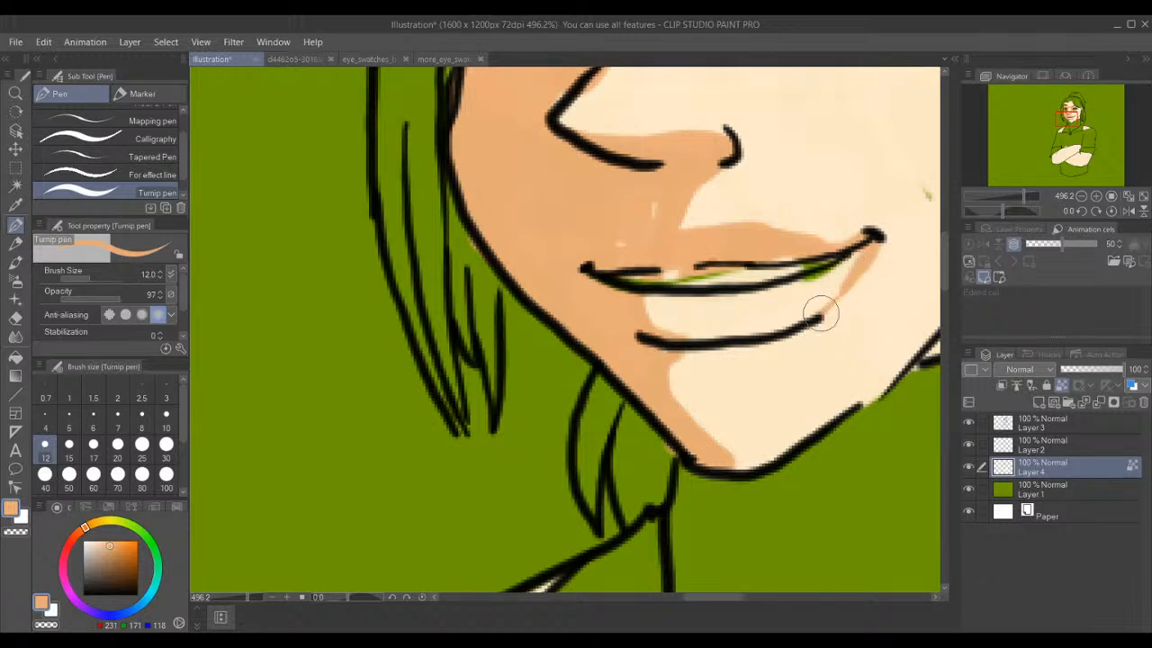
left_click_drag(846, 254, 814, 326)
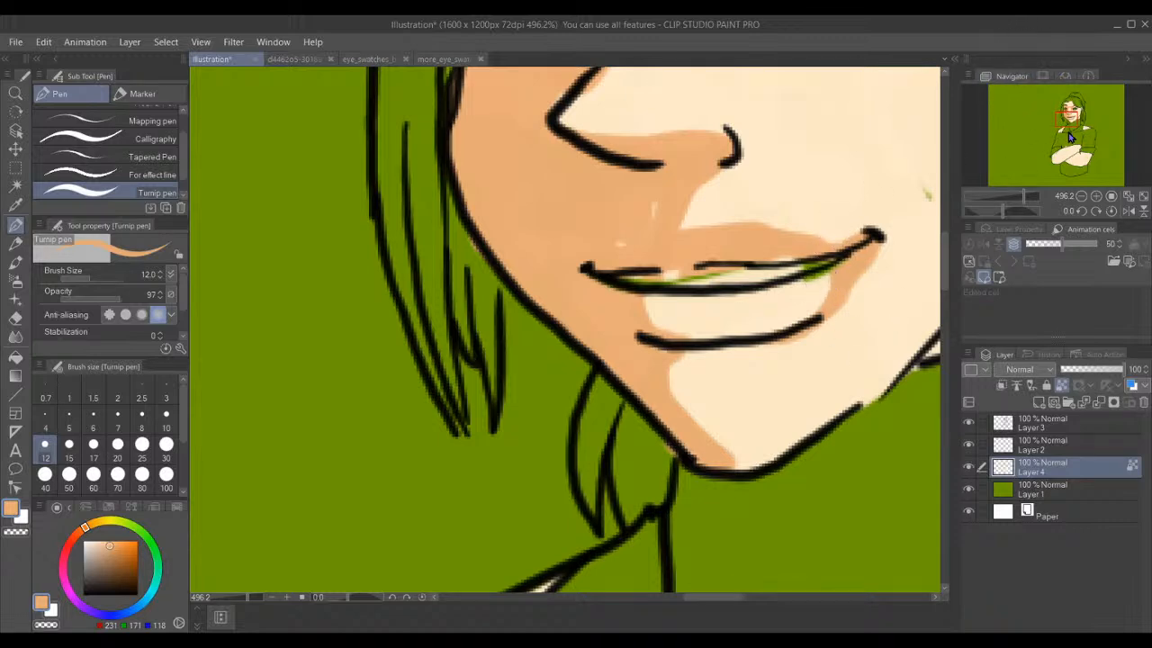
- Shade the inside of the ear and the face edge below the earring with orange
left_click_drag(1068, 110, 1077, 105)
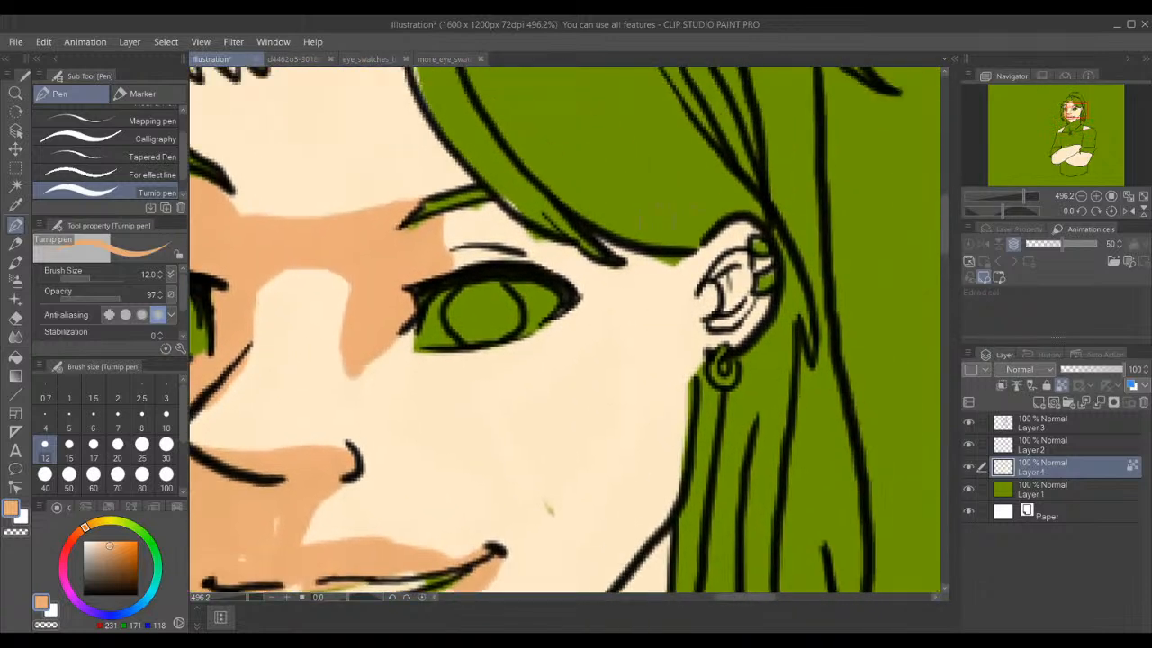
mouse_move(728, 281)
left_mouse_down()
mouse_move(715, 270)
mouse_move(736, 258)
mouse_move(740, 301)
mouse_move(747, 275)
mouse_move(733, 310)
left_mouse_up()
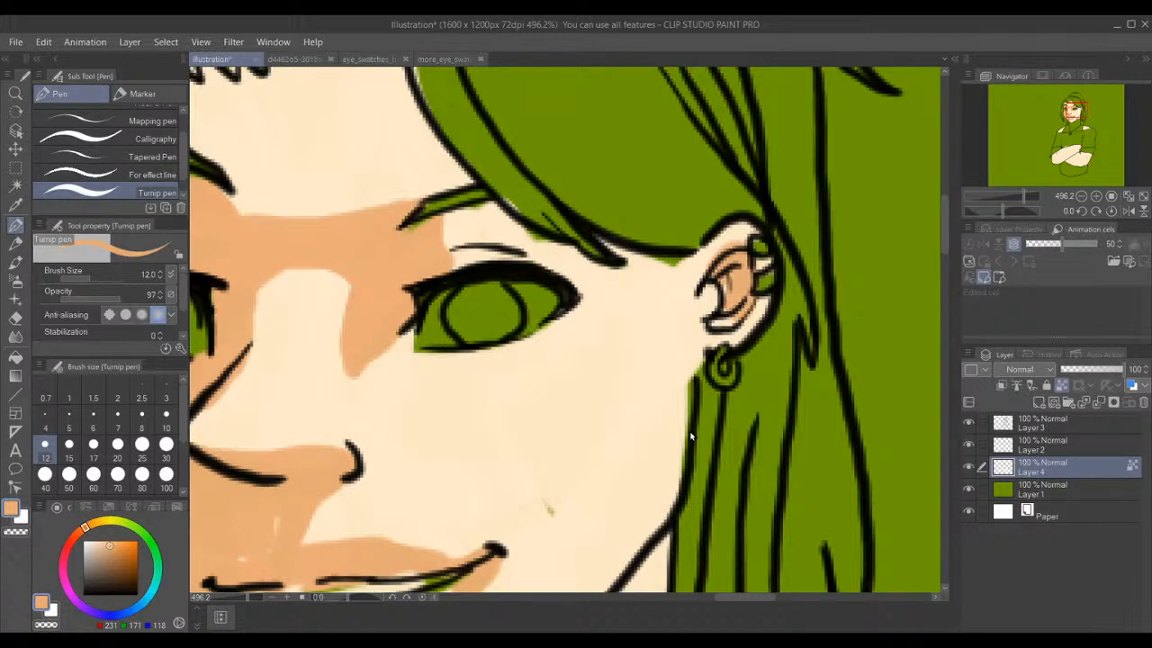
left_click_drag(689, 381, 670, 520)
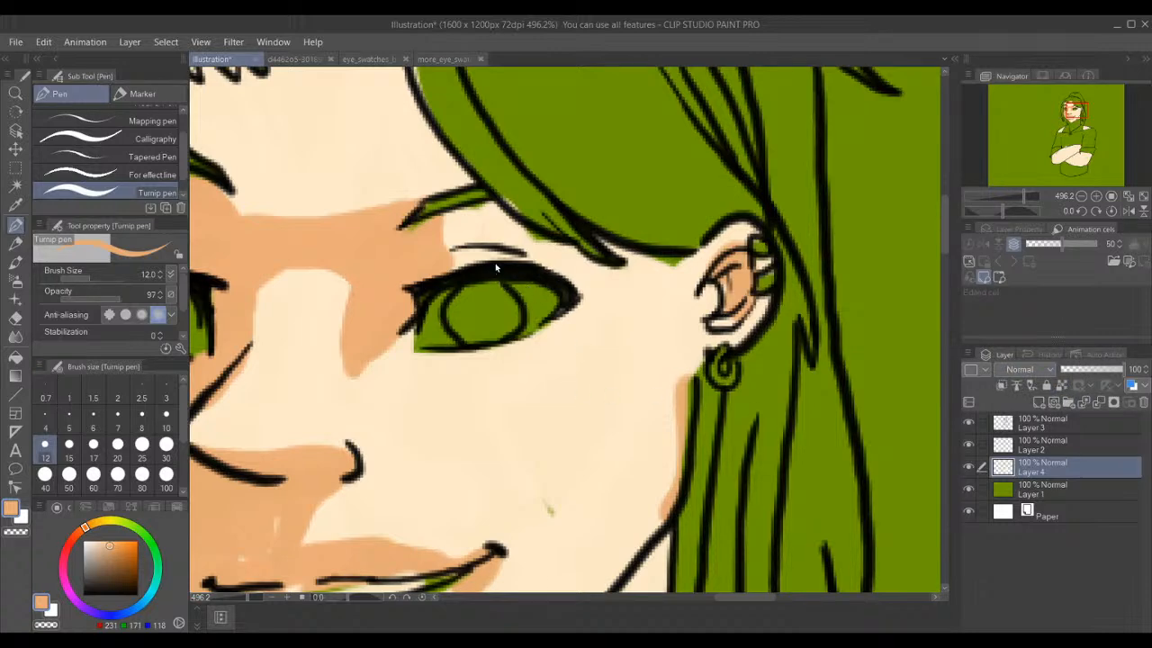
- Paint a thin orange shadow along the hair edge, from the temple to the ear and down the forehead to the ear-side brow
left_click_drag(489, 214, 599, 250)
mouse_move(491, 209)
left_mouse_down()
mouse_move(563, 249)
mouse_move(679, 250)
left_mouse_up()
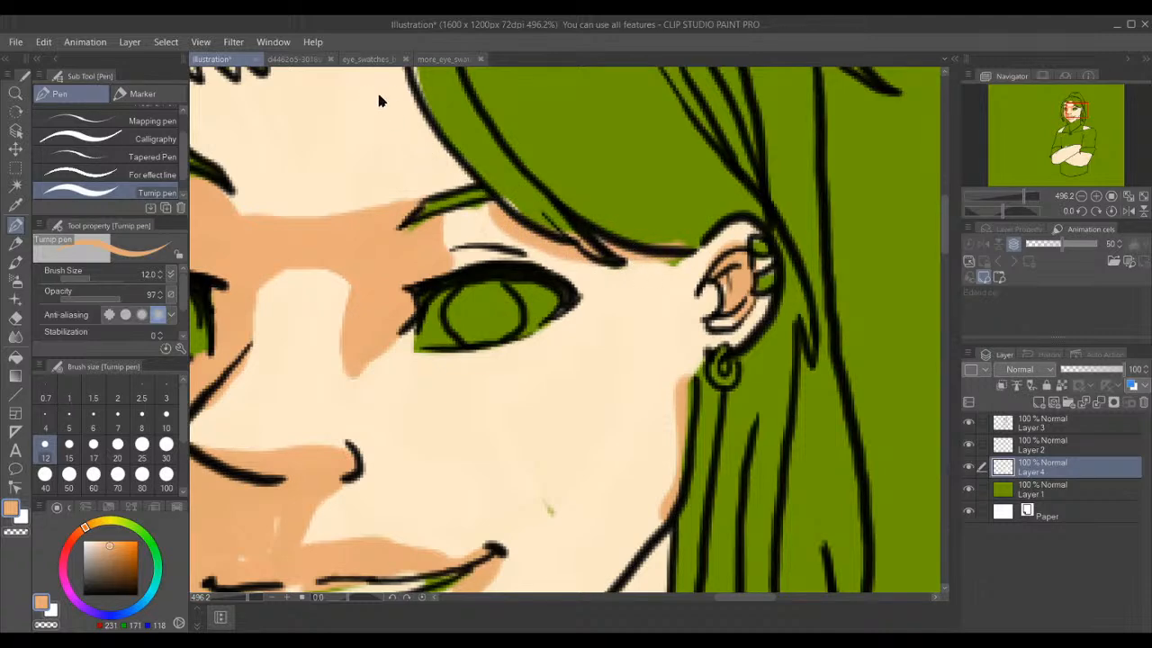
scroll(407, 106, "down", 4)
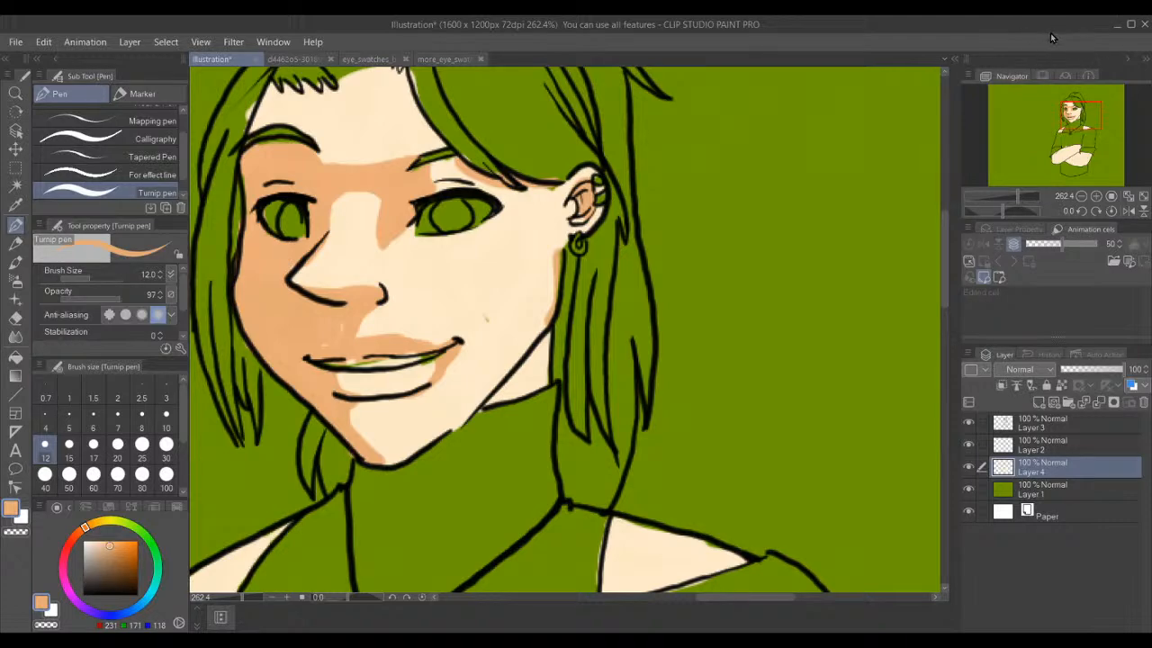
left_click_drag(1080, 110, 1071, 100)
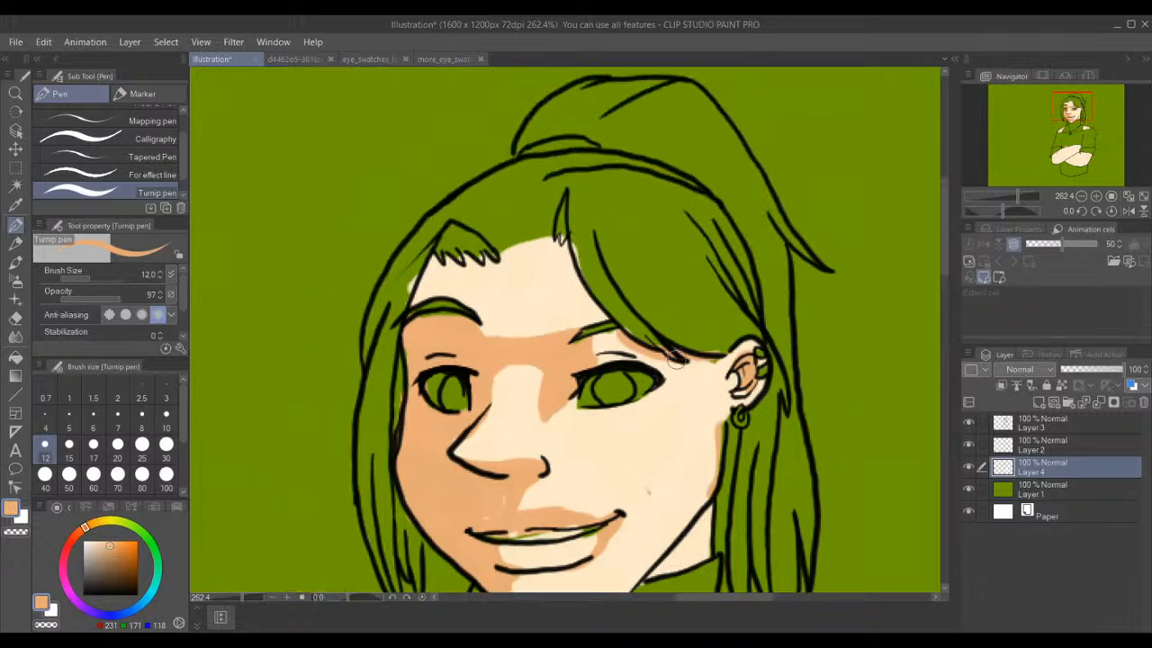
scroll(540, 397, "up", 3)
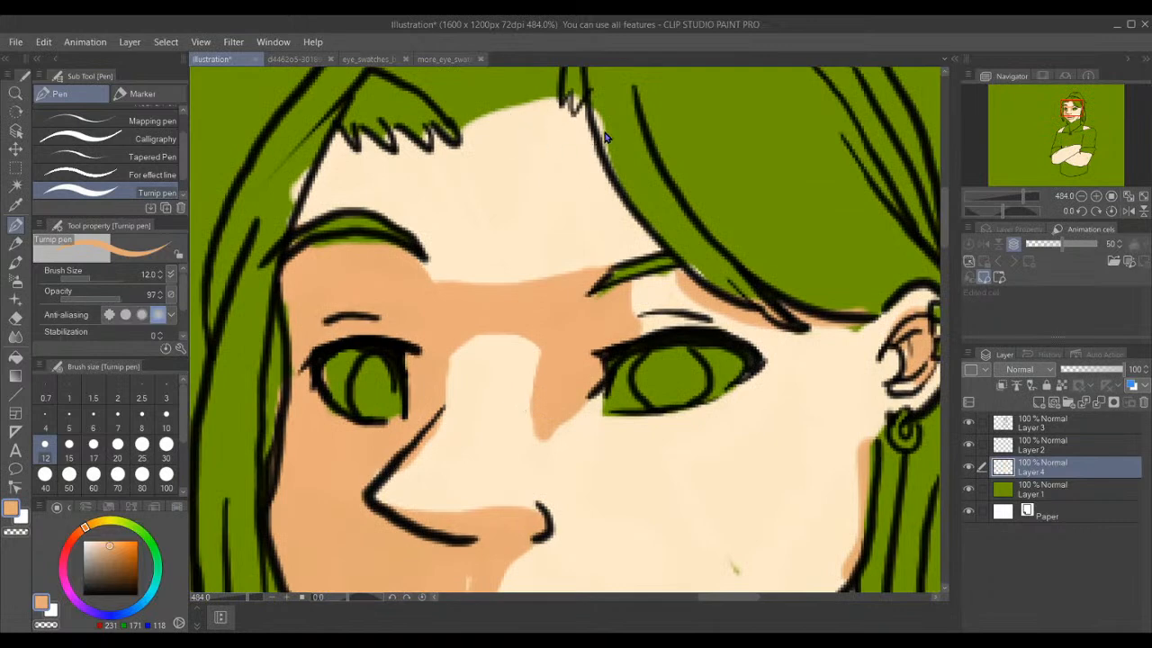
left_click_drag(576, 105, 633, 213)
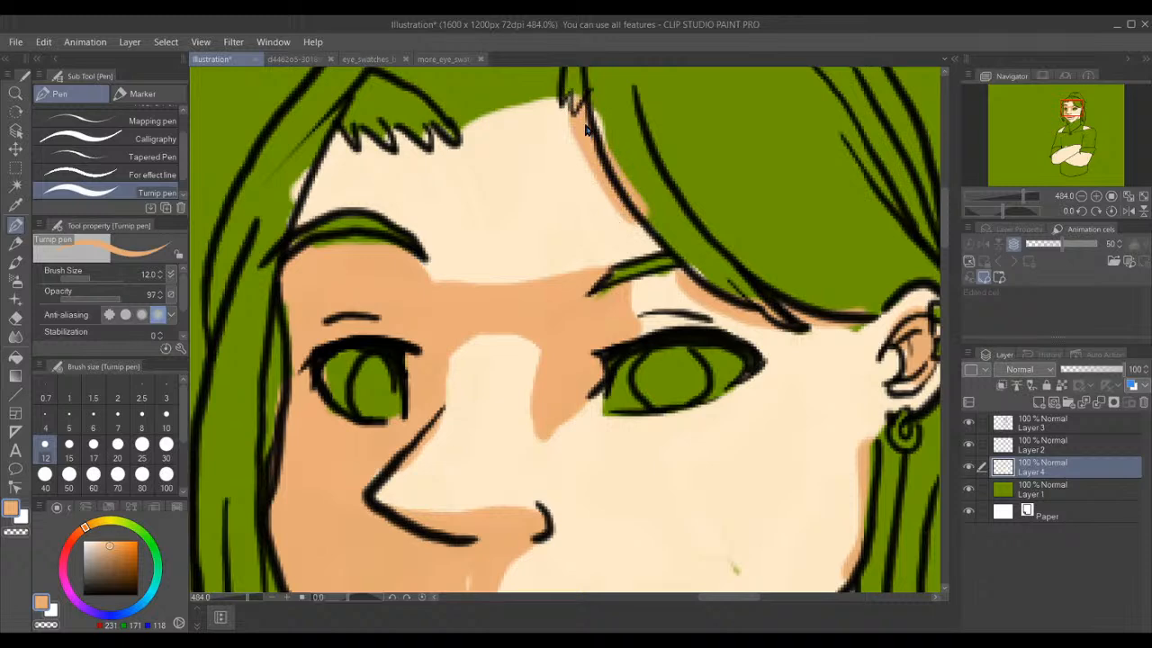
key("ctrl+z")
mouse_move(574, 104)
left_mouse_down()
mouse_move(589, 160)
mouse_move(647, 243)
left_mouse_up()
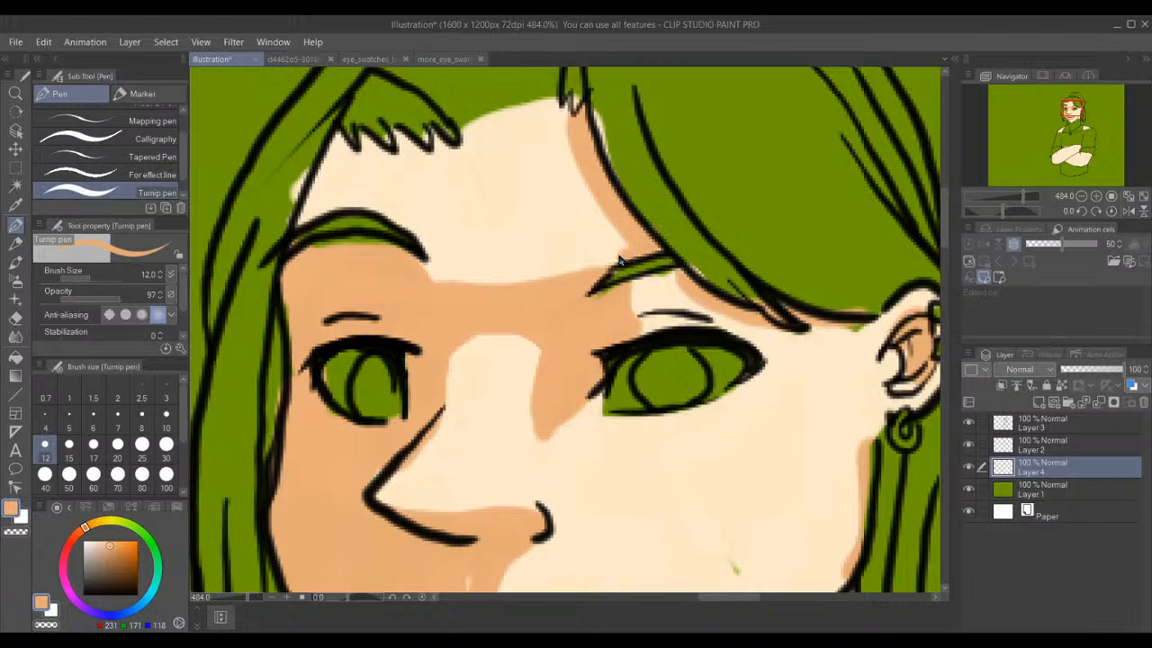
- Fill the forehead shadow where the hair meets the ear-side brow, and shade the outer corner of that eye
mouse_move(603, 215)
left_mouse_down()
mouse_move(607, 243)
mouse_move(585, 253)
mouse_move(599, 230)
mouse_move(629, 251)
mouse_move(622, 225)
mouse_move(627, 253)
left_mouse_up()
key("ctrl+z")
mouse_move(765, 360)
left_mouse_down()
mouse_move(792, 337)
mouse_move(764, 362)
mouse_move(785, 337)
mouse_move(707, 301)
mouse_move(723, 328)
mouse_move(760, 340)
left_mouse_up()
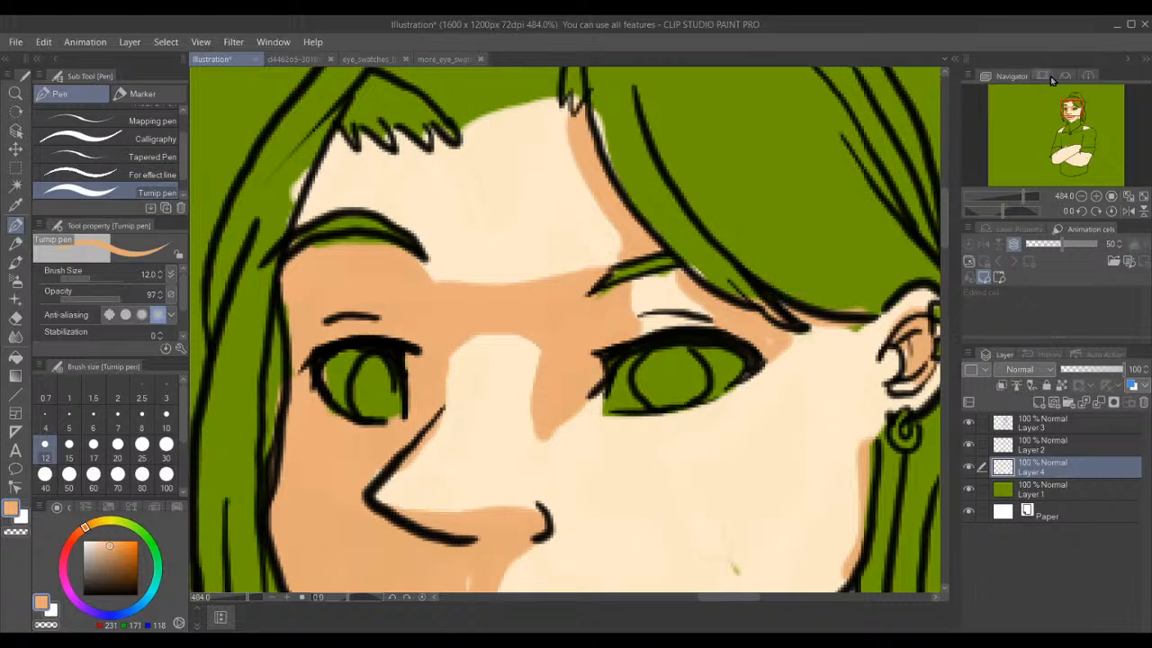
- Lock Layer 4's transparent pixels and paint a curved orange shadow from the ear-side eye's outer corner down to the jaw, filling the temple
mouse_move(1071, 106)
left_mouse_down()
mouse_move(1060, 94)
mouse_move(1072, 113)
left_mouse_up()
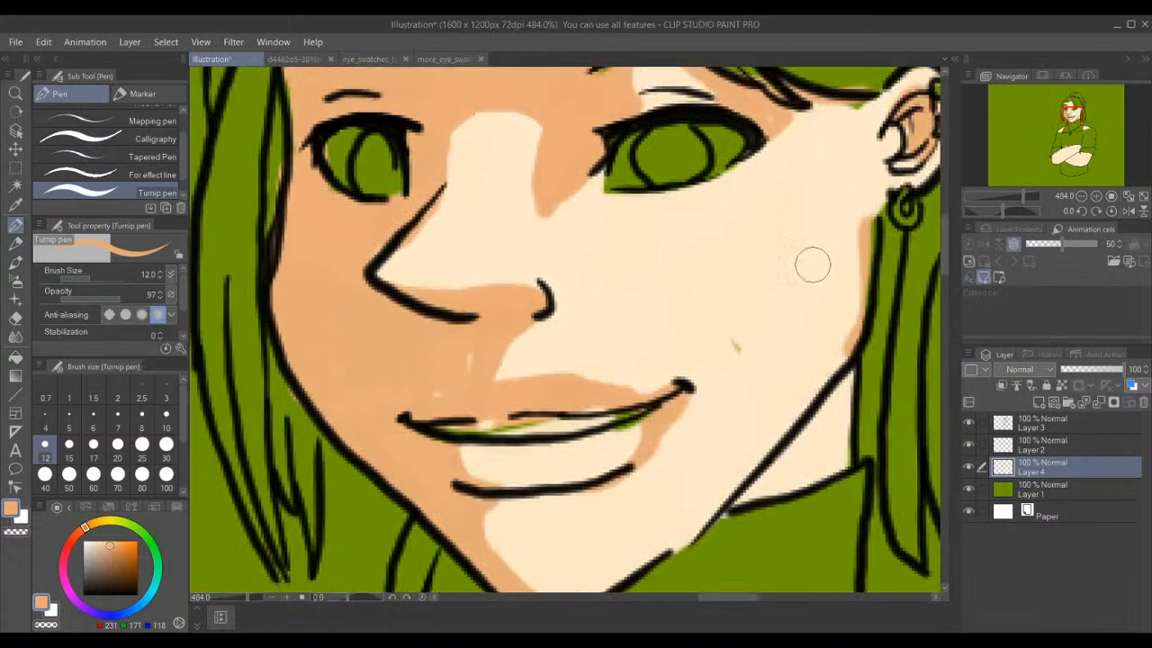
mouse_move(778, 137)
left_mouse_down()
mouse_move(836, 191)
mouse_move(864, 246)
mouse_move(873, 278)
mouse_move(860, 313)
left_mouse_up()
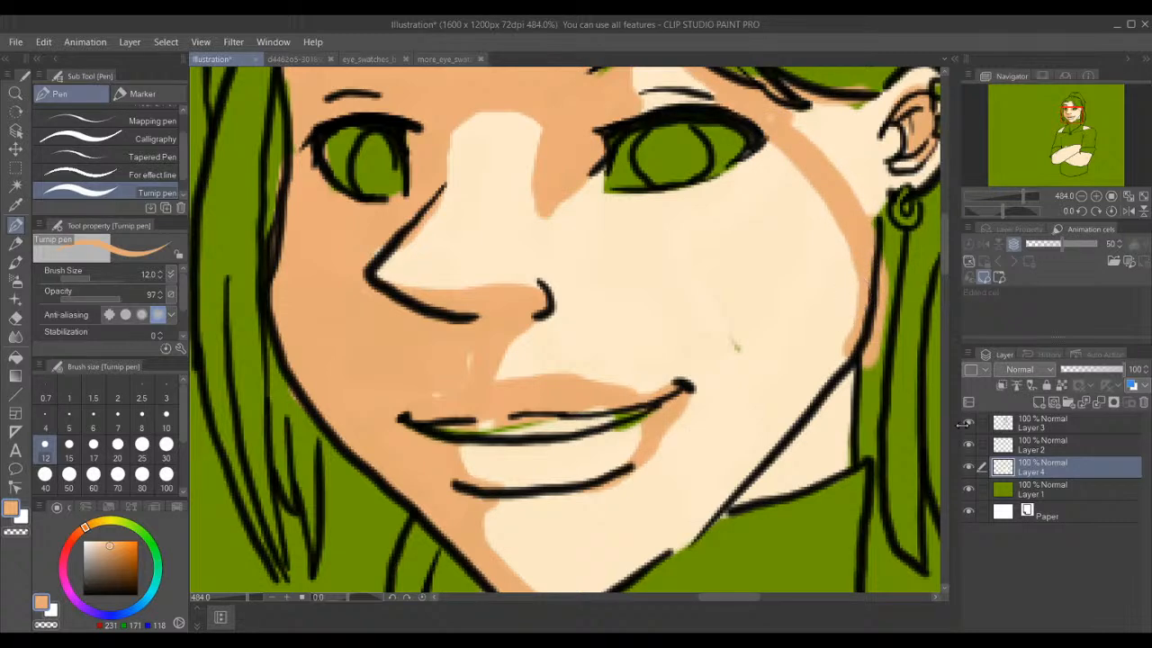
key("ctrl+z")
left_click(1063, 387)
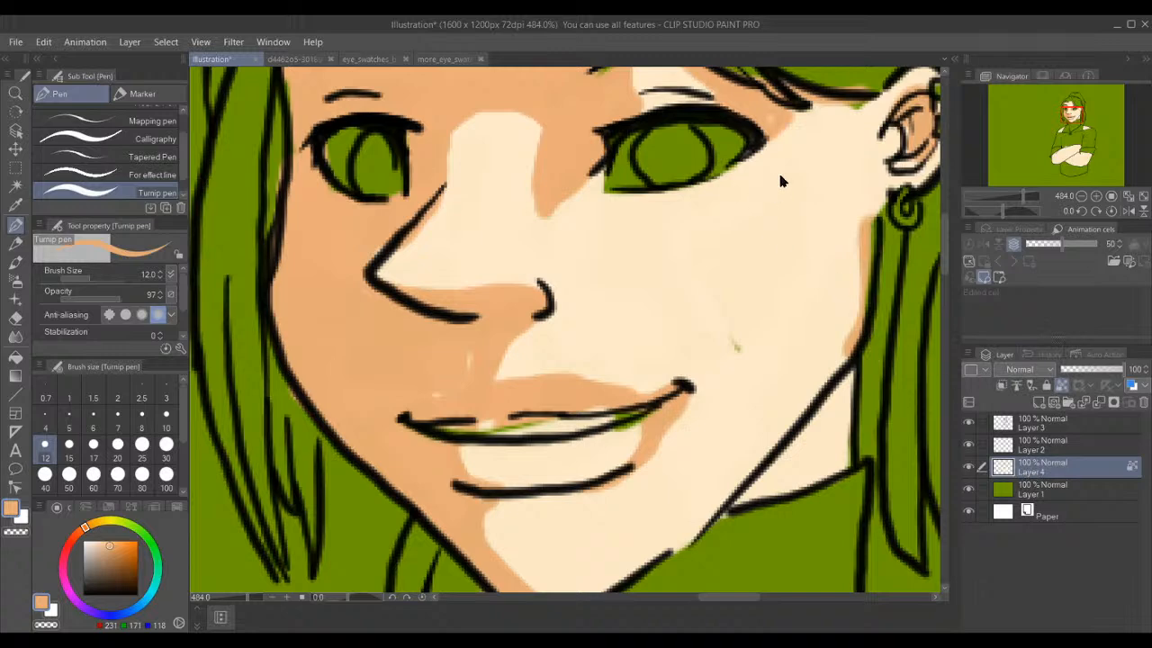
mouse_move(747, 125)
left_mouse_down()
mouse_move(807, 184)
mouse_move(827, 220)
mouse_move(848, 263)
mouse_move(859, 355)
left_mouse_up()
mouse_move(868, 104)
left_mouse_down()
mouse_move(850, 144)
mouse_move(867, 255)
mouse_move(811, 151)
mouse_move(783, 138)
mouse_move(809, 90)
mouse_move(838, 126)
mouse_move(843, 94)
left_mouse_up()
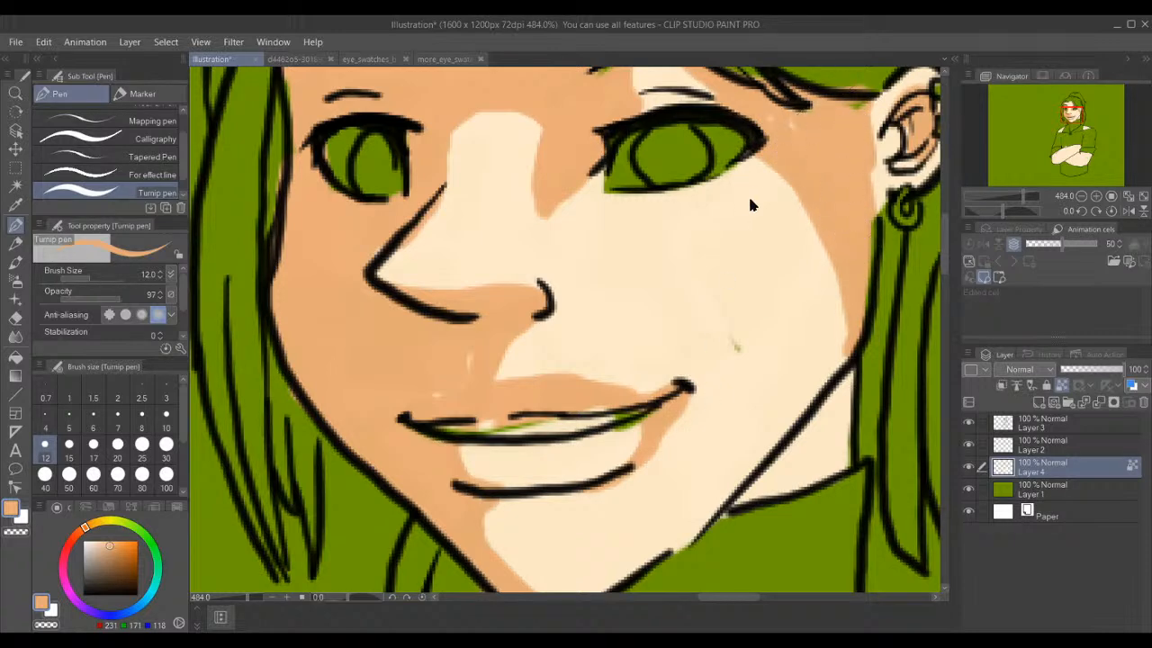
- Paint and fill a pointed orange shadow into the ear-side cheek below the cheekbone, and shade the jaw edge down to the chin
left_click_drag(804, 216, 717, 277)
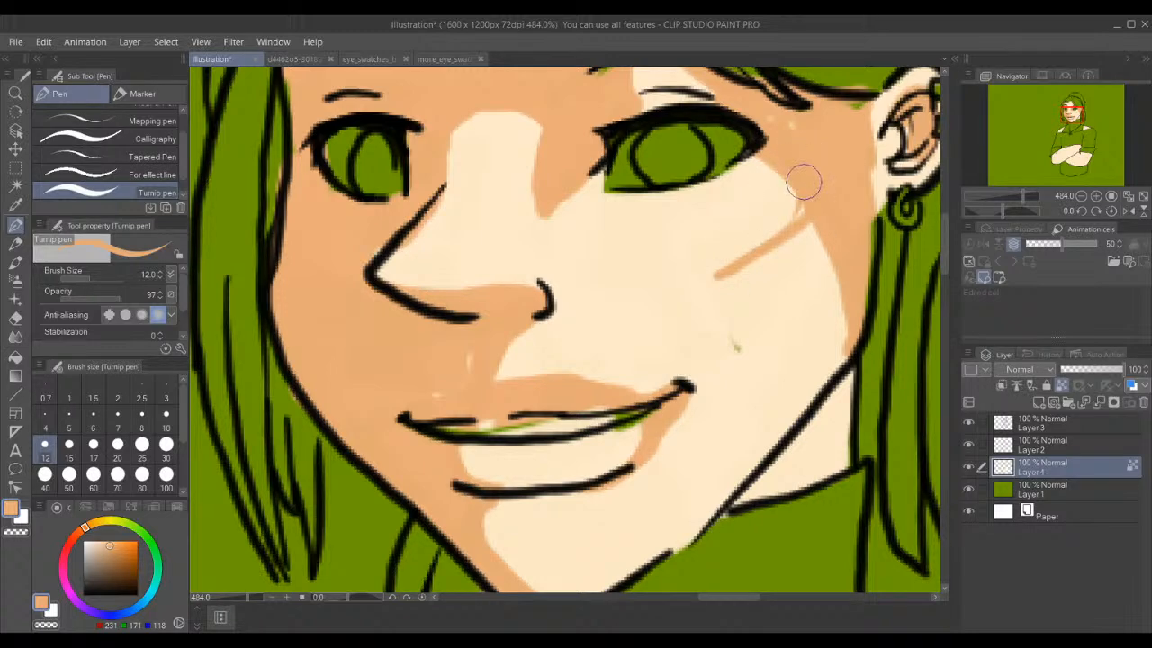
mouse_move(723, 274)
left_mouse_down()
mouse_move(784, 258)
mouse_move(841, 275)
mouse_move(821, 258)
left_mouse_up()
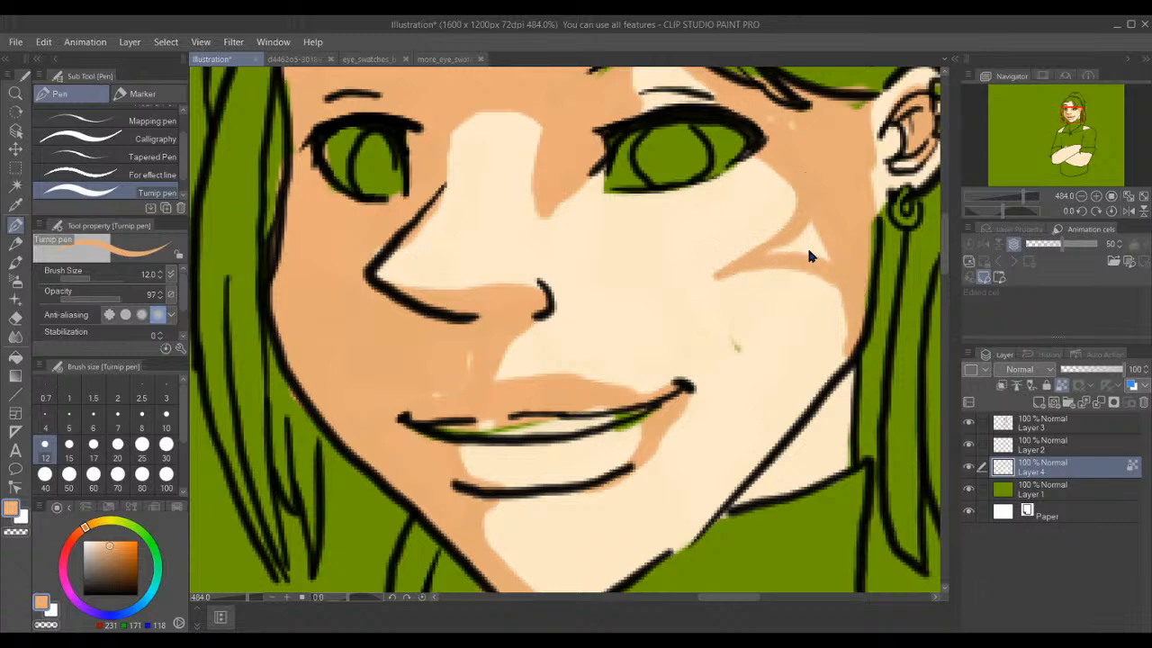
mouse_move(749, 266)
left_mouse_down()
mouse_move(781, 255)
mouse_move(863, 284)
mouse_move(811, 238)
mouse_move(787, 248)
mouse_move(860, 193)
mouse_move(815, 236)
mouse_move(854, 281)
mouse_move(848, 250)
left_mouse_up()
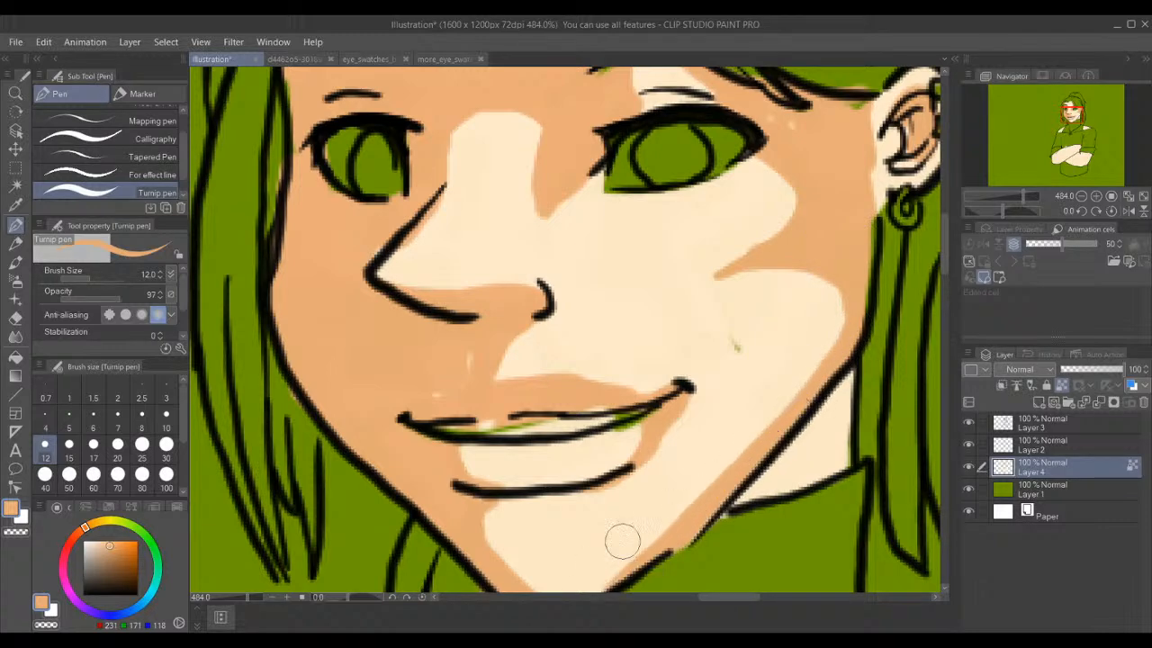
- Shade the neck beneath the jaw with orange and paint a smile line from the side of the nose to the ear-side mouth corner
left_click_drag(844, 373, 846, 493)
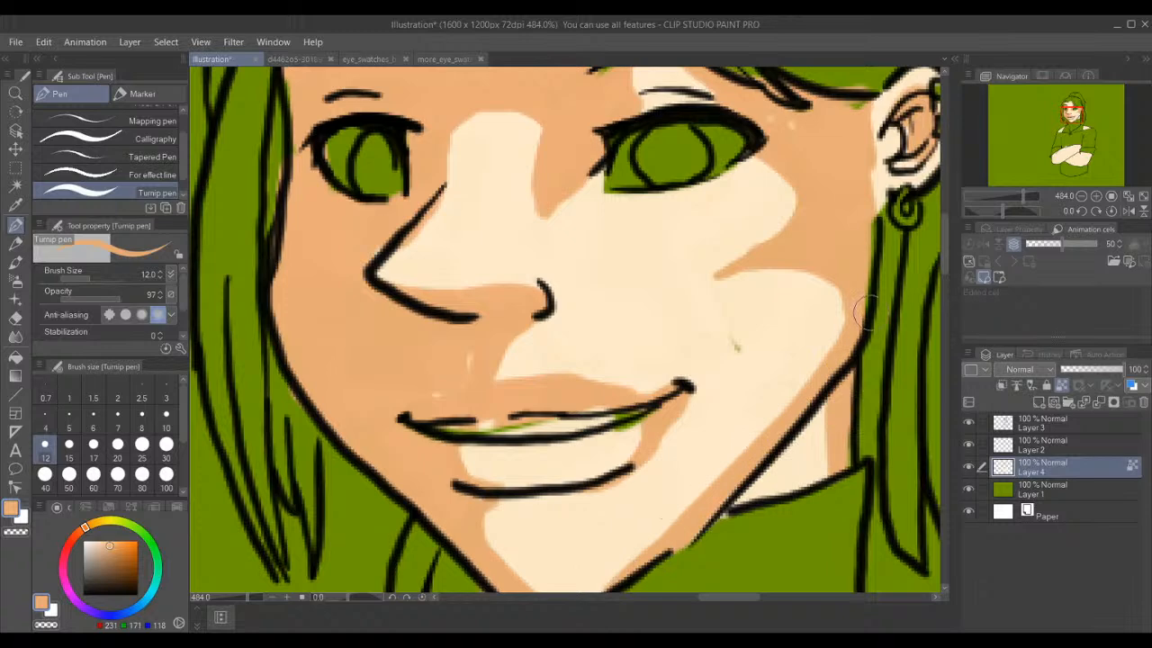
left_click_drag(828, 405, 701, 537)
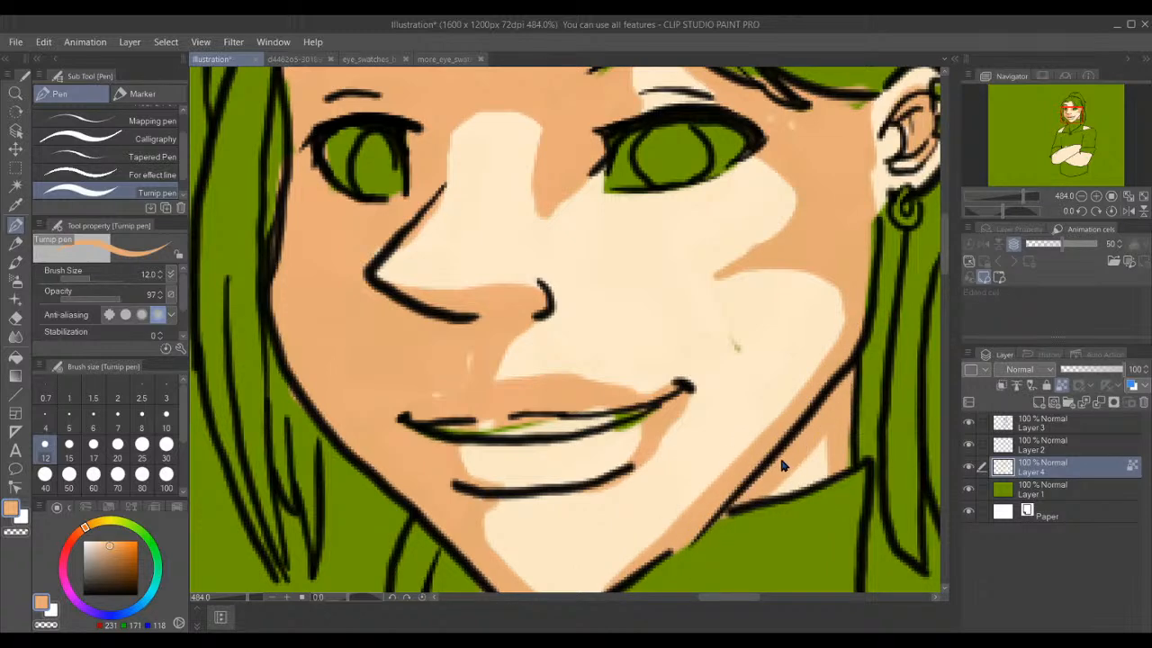
left_click_drag(785, 462, 774, 514)
mouse_move(537, 227)
left_mouse_down()
mouse_move(535, 250)
mouse_move(546, 237)
left_mouse_up()
mouse_move(541, 177)
left_mouse_down()
mouse_move(536, 232)
mouse_move(539, 176)
mouse_move(583, 137)
mouse_move(570, 187)
mouse_move(545, 217)
mouse_move(544, 267)
mouse_move(562, 301)
mouse_move(685, 389)
left_mouse_up()
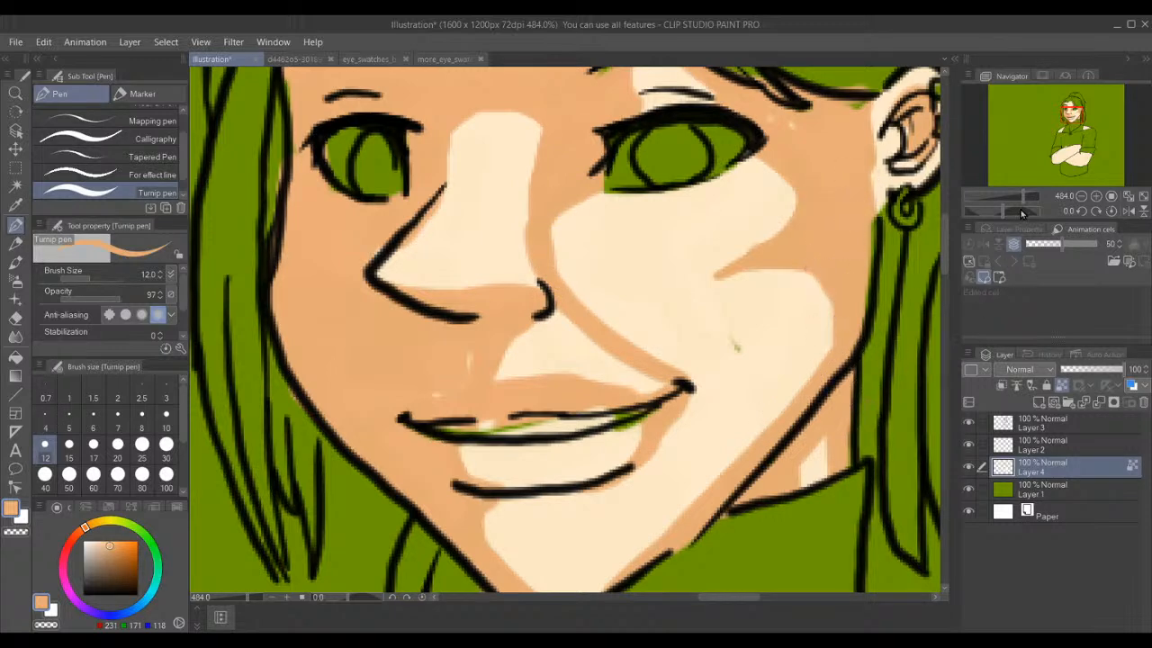
- Shade the exposed shoulder in the shirt cutout with orange, leaving a light strip along its outer edge
left_click_drag(1067, 117, 1044, 144)
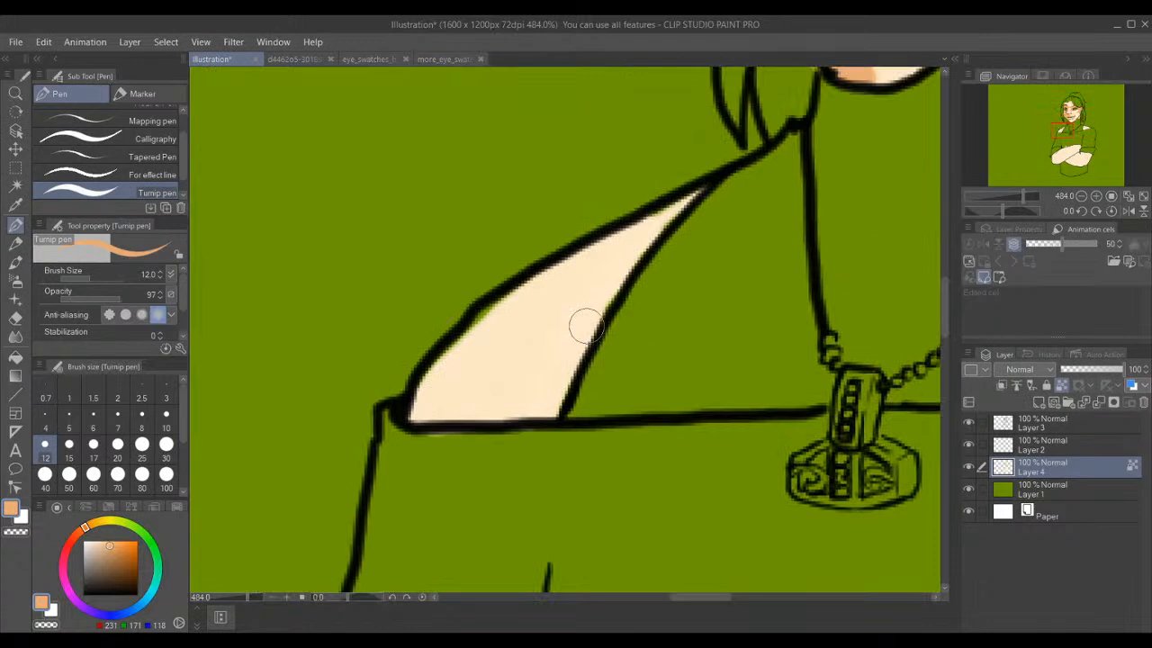
scroll(585, 328, "down", 4)
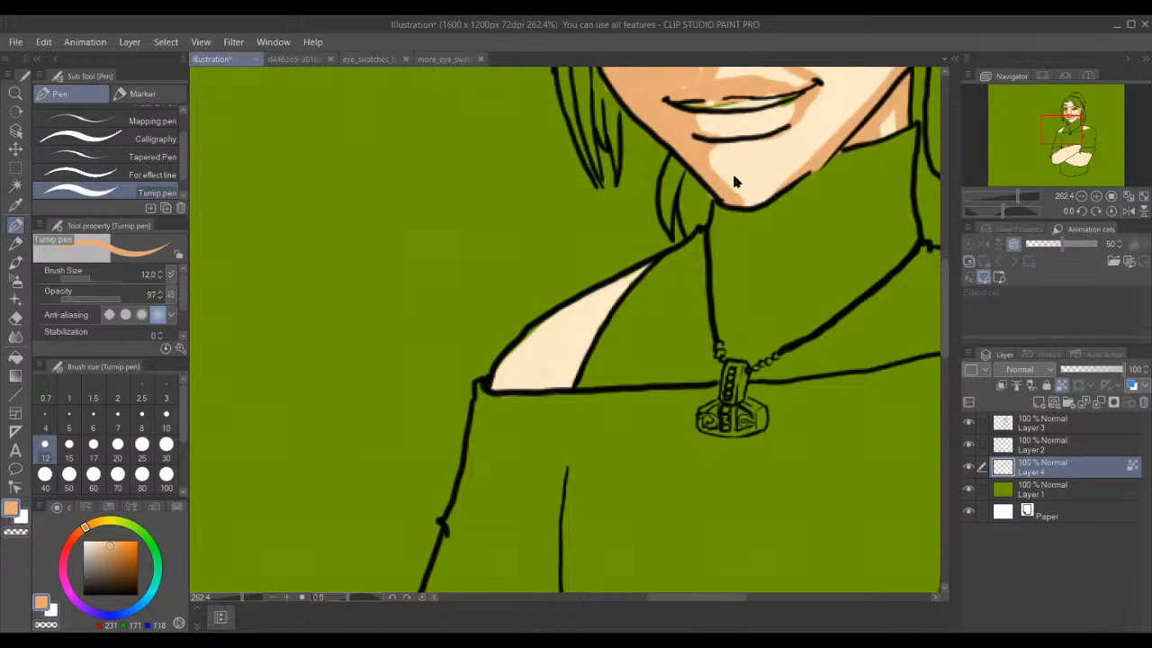
mouse_move(624, 295)
left_mouse_down()
mouse_move(596, 315)
mouse_move(645, 303)
mouse_move(570, 333)
mouse_move(626, 294)
mouse_move(542, 339)
left_mouse_up()
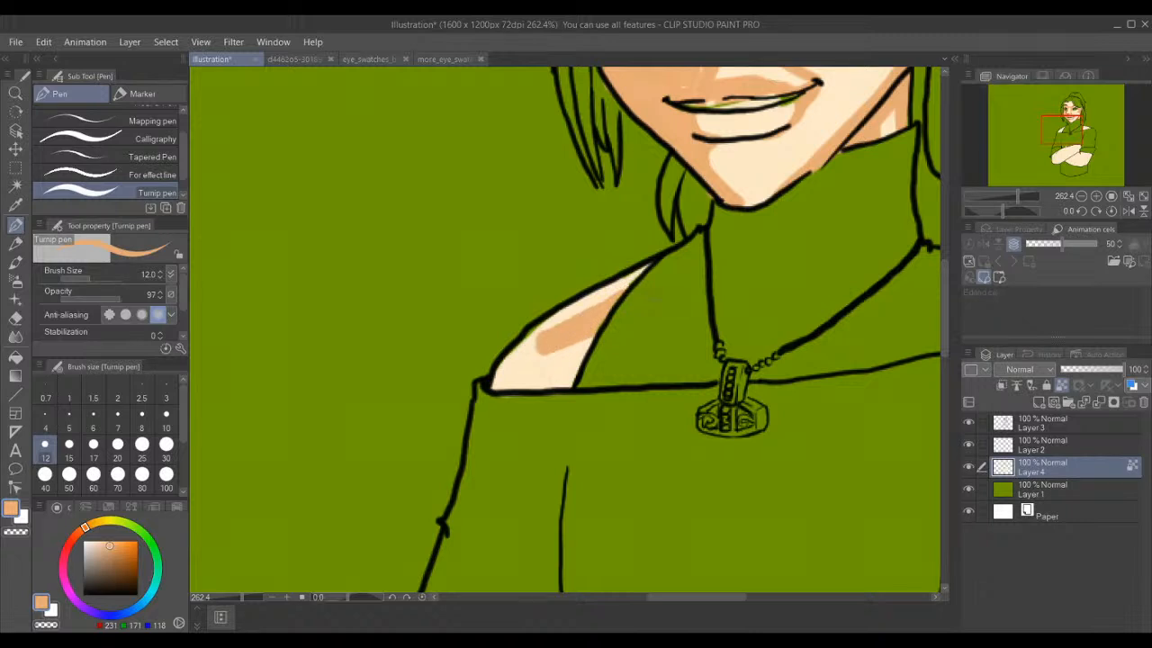
key("ctrl+z")
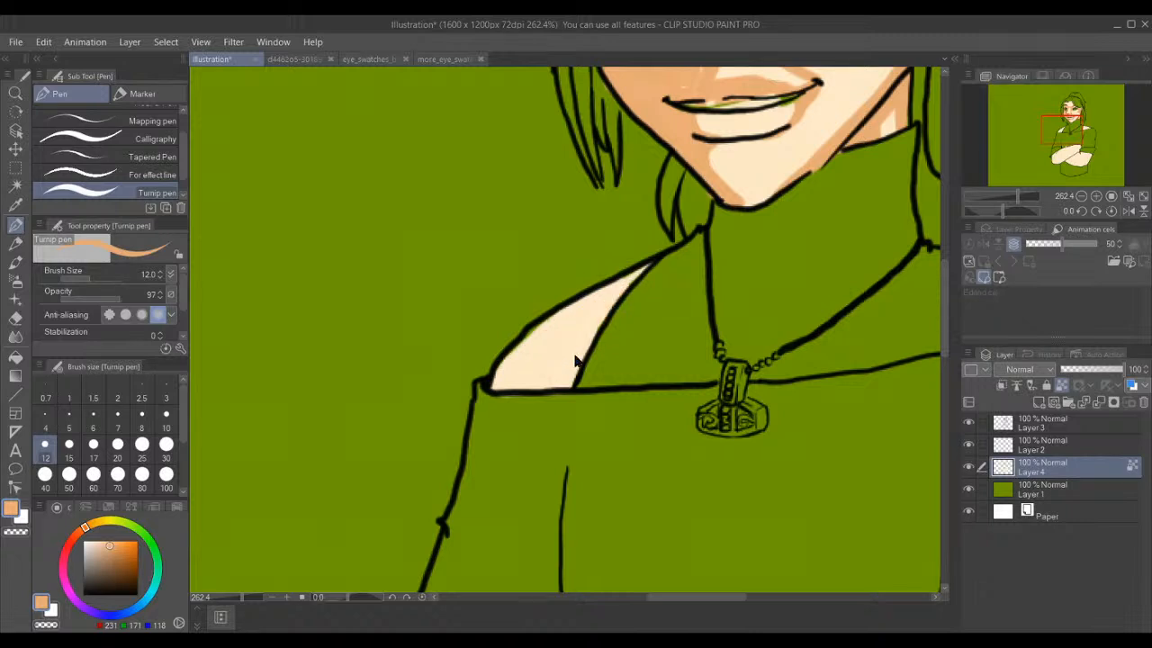
left_click_drag(589, 322, 540, 362)
mouse_move(602, 321)
left_mouse_down()
mouse_move(523, 357)
mouse_move(562, 334)
mouse_move(507, 392)
left_mouse_up()
mouse_move(618, 295)
left_mouse_down()
mouse_move(575, 323)
mouse_move(529, 389)
left_mouse_up()
left_click_drag(594, 322, 511, 396)
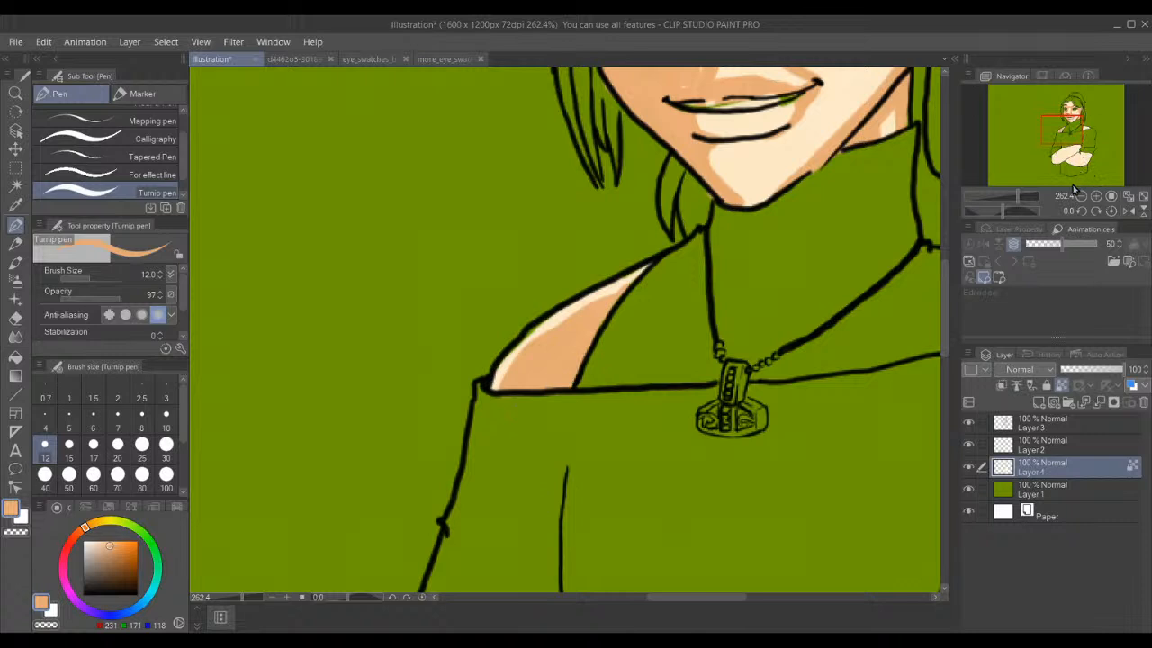
- Paint a curved orange shadow band across the elbow end of the upper crossed arm, from the sleeve to the arm's lower outline
left_click_drag(1053, 146, 1058, 170)
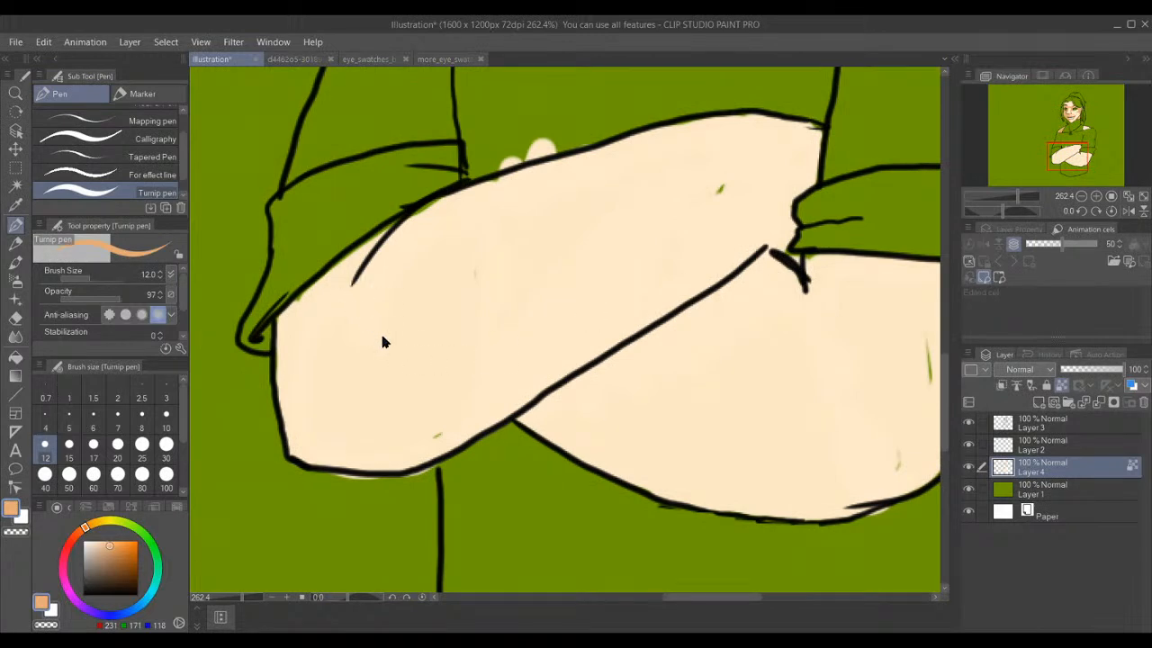
left_click_drag(389, 226, 320, 292)
left_click_drag(365, 241, 310, 320)
left_click_drag(332, 268, 314, 369)
left_click_drag(308, 310, 315, 425)
mouse_move(295, 301)
left_mouse_down()
mouse_move(325, 466)
mouse_move(297, 295)
mouse_move(320, 448)
mouse_move(344, 467)
left_mouse_up()
mouse_move(316, 268)
left_mouse_down()
mouse_move(347, 468)
mouse_move(339, 412)
left_mouse_up()
left_click_drag(356, 257, 333, 360)
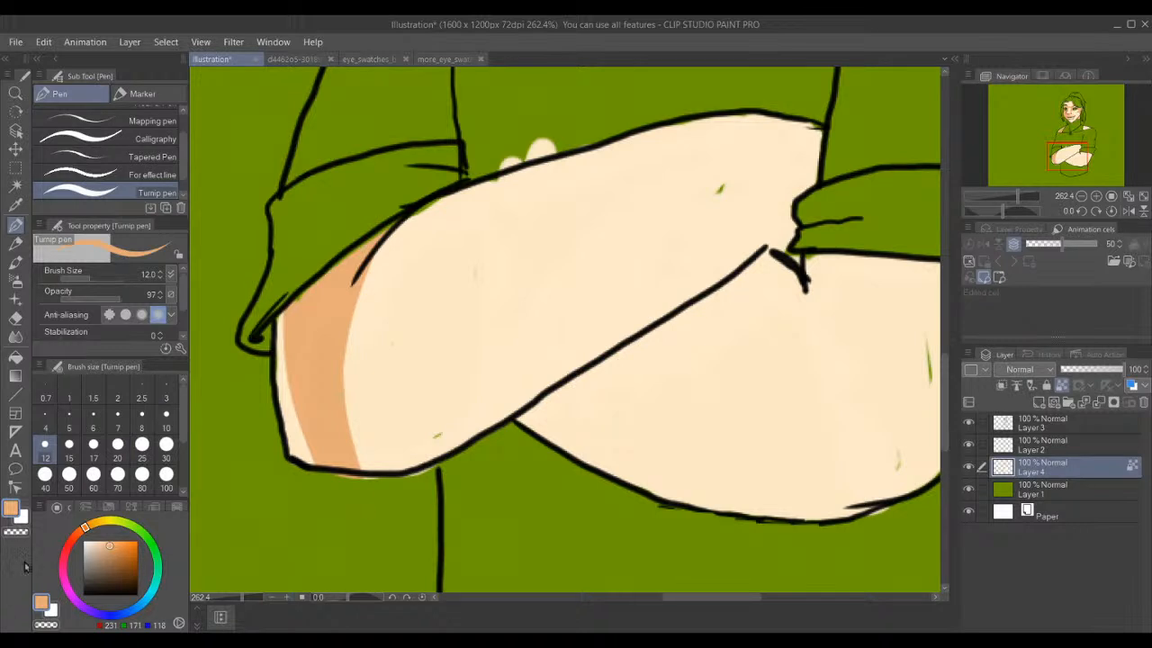
- Set the brush size to 15 and shade the upper crossed arm along the opposite cuff, its lower edge and its upper edge
left_click(71, 444)
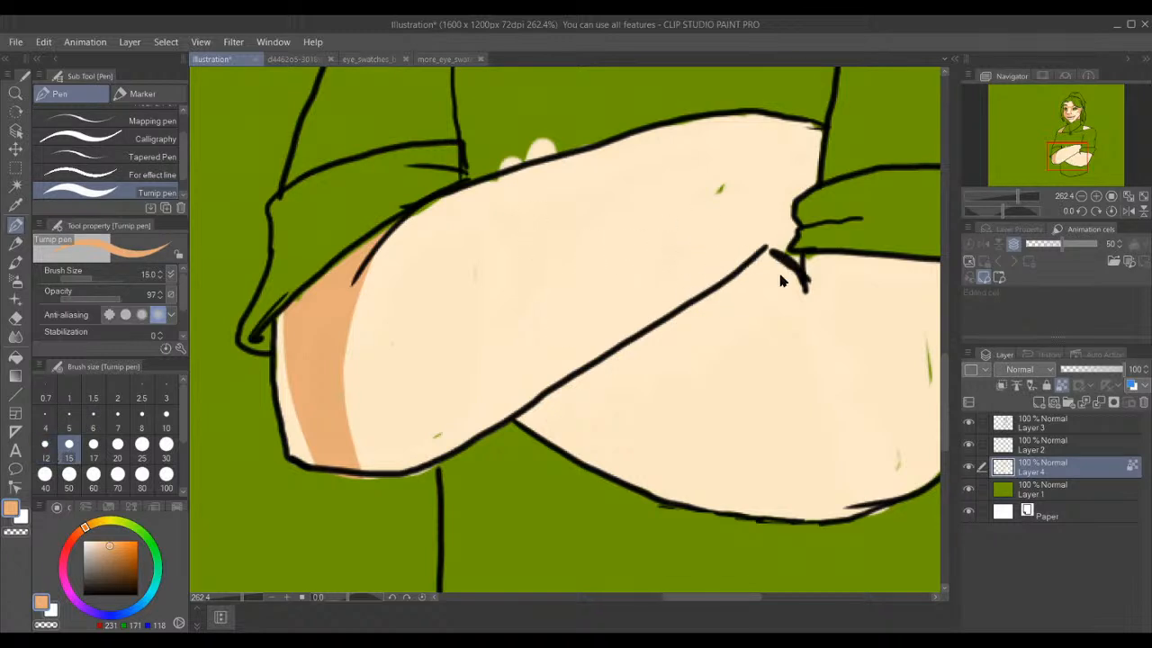
mouse_move(795, 257)
left_mouse_down()
mouse_move(781, 204)
mouse_move(805, 145)
mouse_move(799, 110)
mouse_move(812, 192)
left_mouse_up()
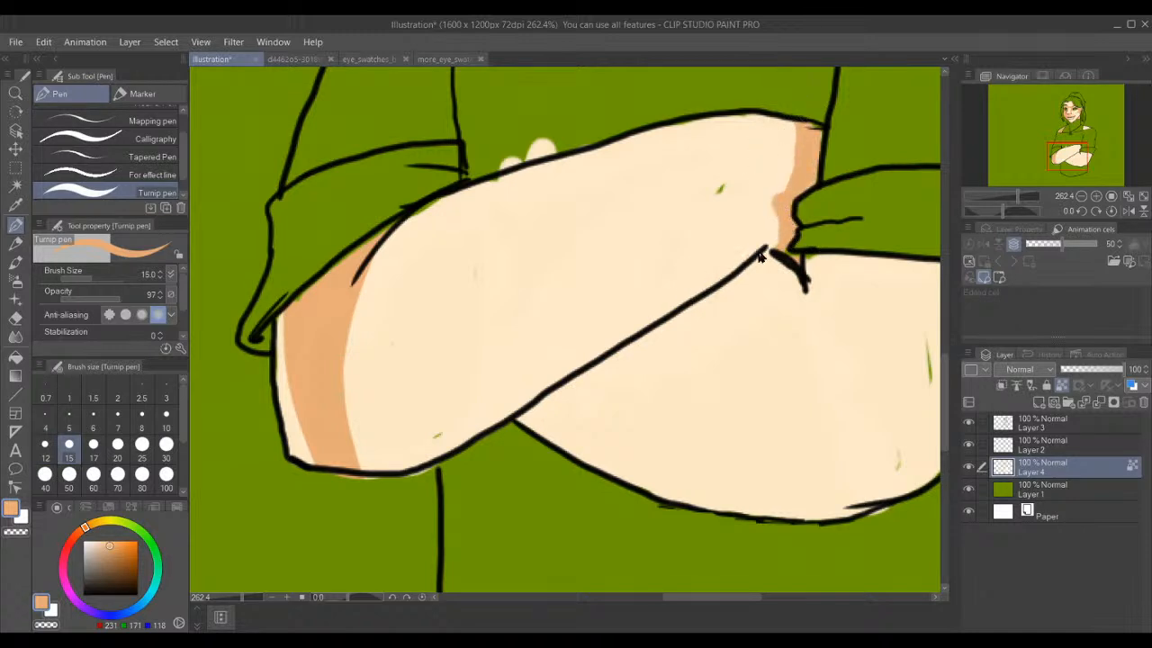
mouse_move(776, 232)
left_mouse_down()
mouse_move(431, 459)
mouse_move(378, 475)
left_mouse_up()
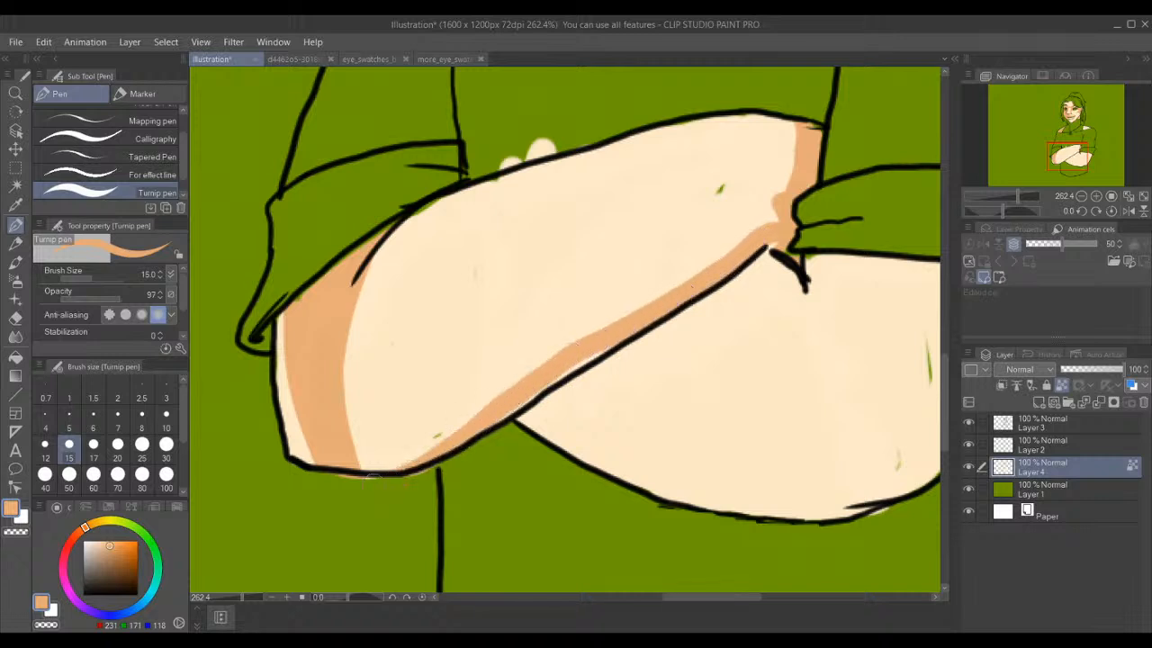
mouse_move(522, 397)
left_mouse_down()
mouse_move(412, 457)
mouse_move(355, 457)
left_mouse_up()
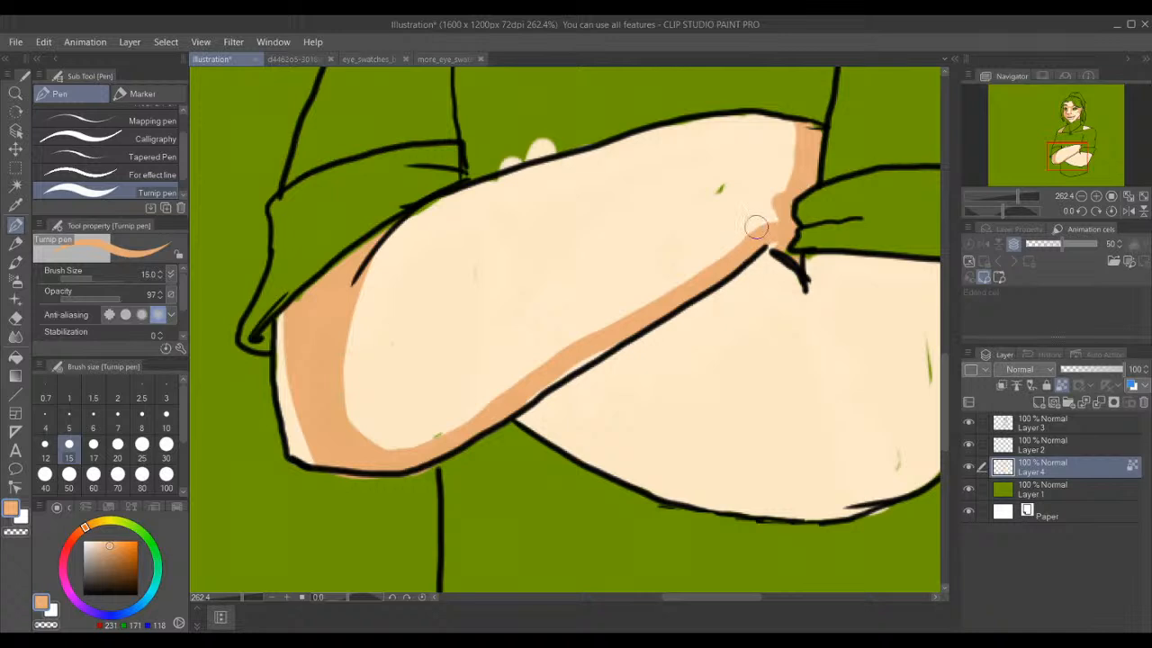
left_click_drag(758, 231, 786, 205)
left_click_drag(772, 204, 744, 255)
mouse_move(799, 124)
left_mouse_down()
mouse_move(720, 116)
mouse_move(501, 184)
mouse_move(432, 214)
mouse_move(362, 286)
left_mouse_up()
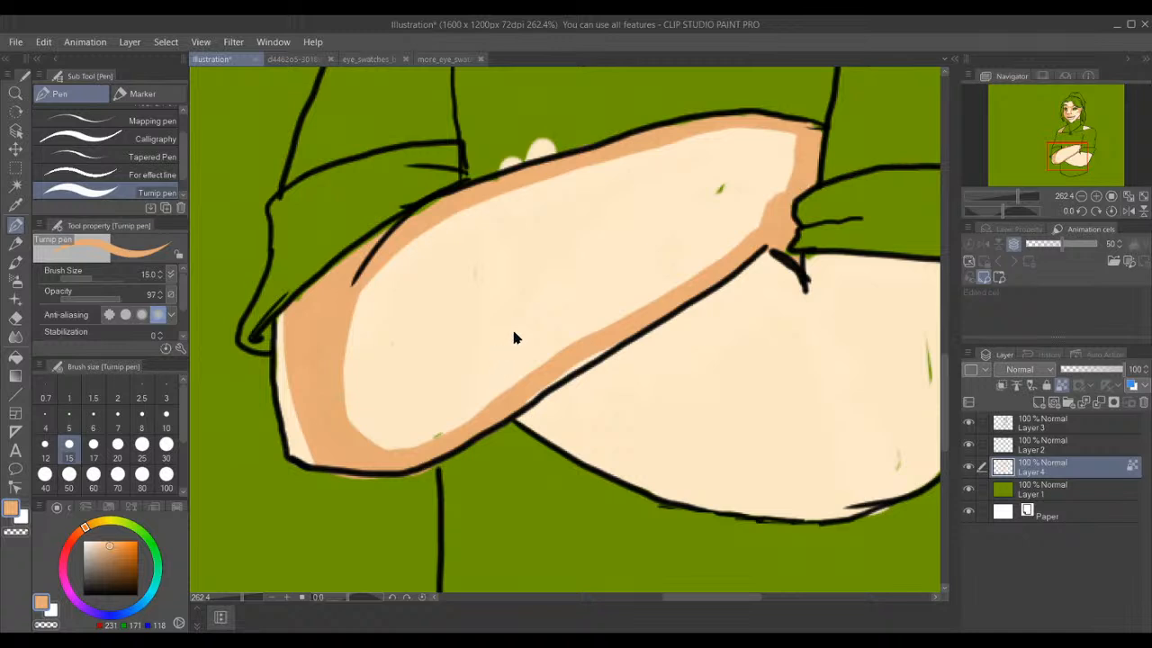
- Outline a curved muscle shadow on the upper crossed arm and fill the area between it and the elbow with orange
mouse_move(538, 307)
left_mouse_down()
mouse_move(476, 354)
mouse_move(477, 405)
left_mouse_up()
mouse_move(563, 286)
left_mouse_down()
mouse_move(502, 328)
mouse_move(441, 341)
mouse_move(406, 328)
mouse_move(399, 244)
left_mouse_up()
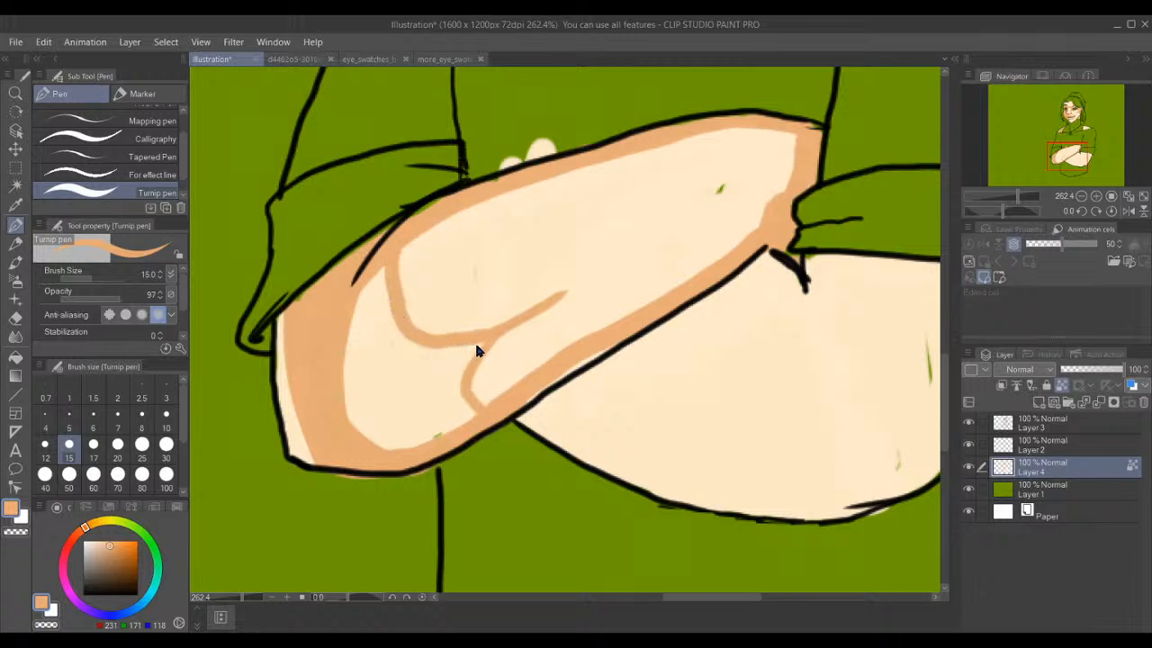
mouse_move(478, 335)
left_mouse_down()
mouse_move(450, 391)
mouse_move(464, 422)
mouse_move(481, 422)
mouse_move(470, 402)
mouse_move(460, 413)
mouse_move(510, 405)
mouse_move(466, 409)
mouse_move(503, 410)
mouse_move(425, 391)
mouse_move(458, 350)
mouse_move(435, 372)
mouse_move(442, 395)
mouse_move(419, 452)
left_mouse_up()
mouse_move(377, 270)
left_mouse_down()
mouse_move(373, 295)
mouse_move(420, 340)
left_mouse_up()
mouse_move(432, 346)
left_mouse_down()
mouse_move(405, 346)
mouse_move(352, 273)
mouse_move(365, 289)
mouse_move(378, 274)
mouse_move(409, 342)
mouse_move(372, 304)
mouse_move(435, 401)
mouse_move(338, 282)
mouse_move(384, 428)
mouse_move(365, 435)
mouse_move(325, 378)
left_mouse_up()
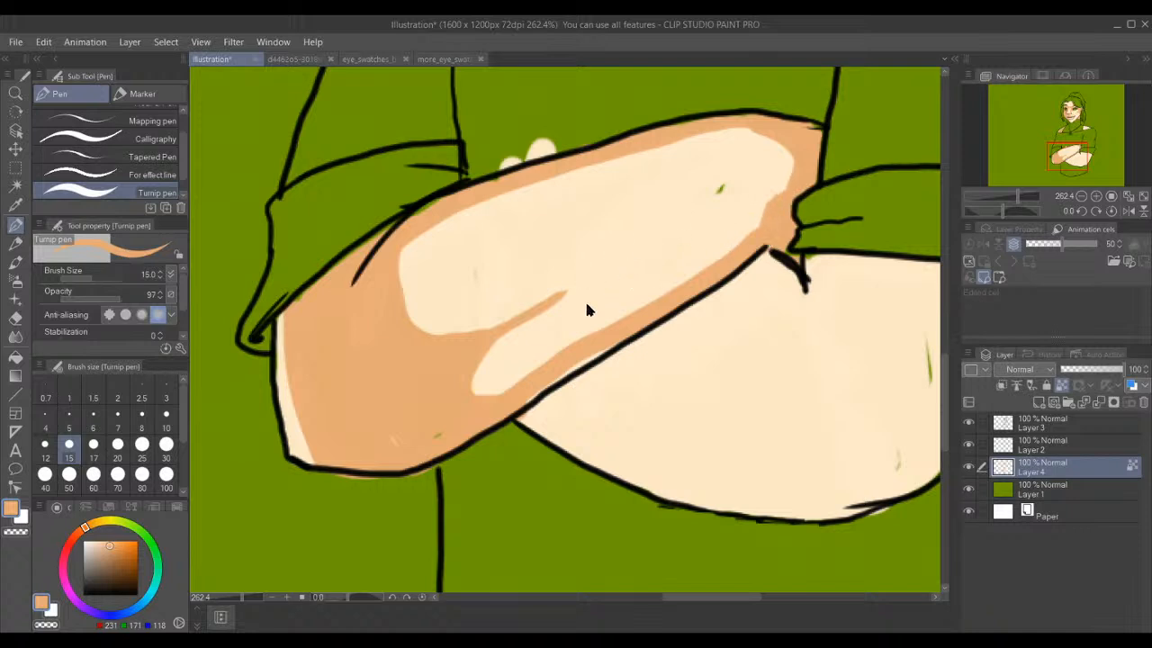
- Extend the upper arm's muscle shadow with a tapered streak toward the cuff, and fill more of the elbow side with orange
mouse_move(591, 275)
left_mouse_down()
mouse_move(705, 223)
mouse_move(538, 396)
mouse_move(560, 401)
mouse_move(536, 351)
mouse_move(548, 367)
mouse_move(522, 365)
mouse_move(520, 346)
mouse_move(546, 310)
mouse_move(396, 469)
mouse_move(517, 363)
mouse_move(520, 338)
mouse_move(486, 392)
left_mouse_up()
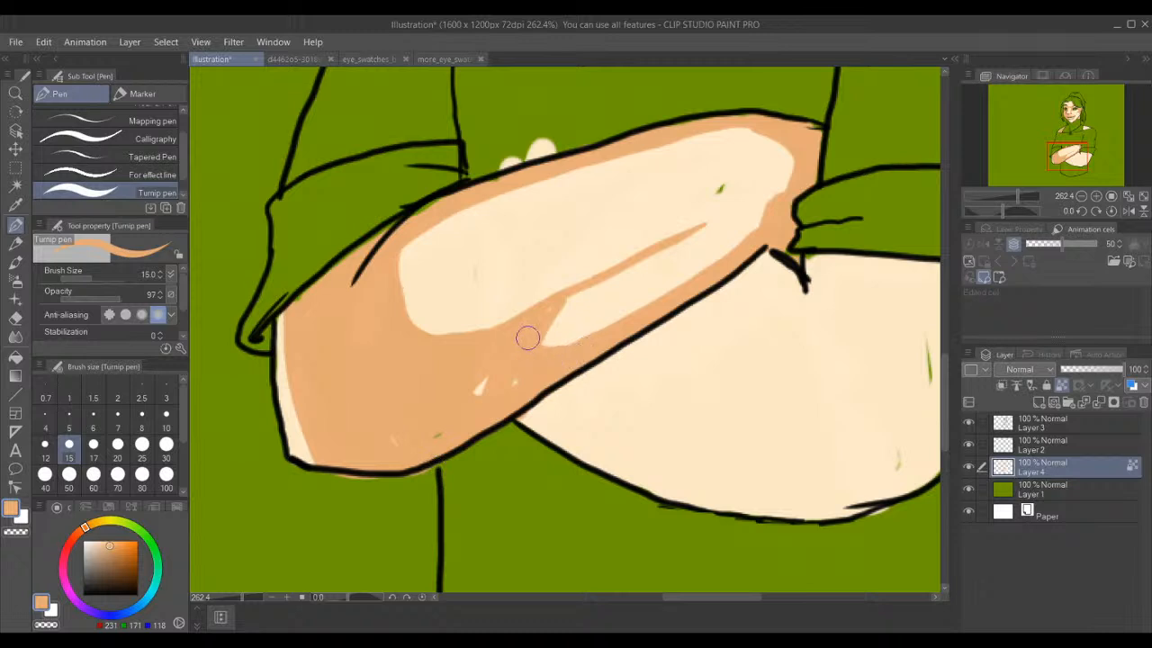
left_click_drag(567, 312, 555, 308)
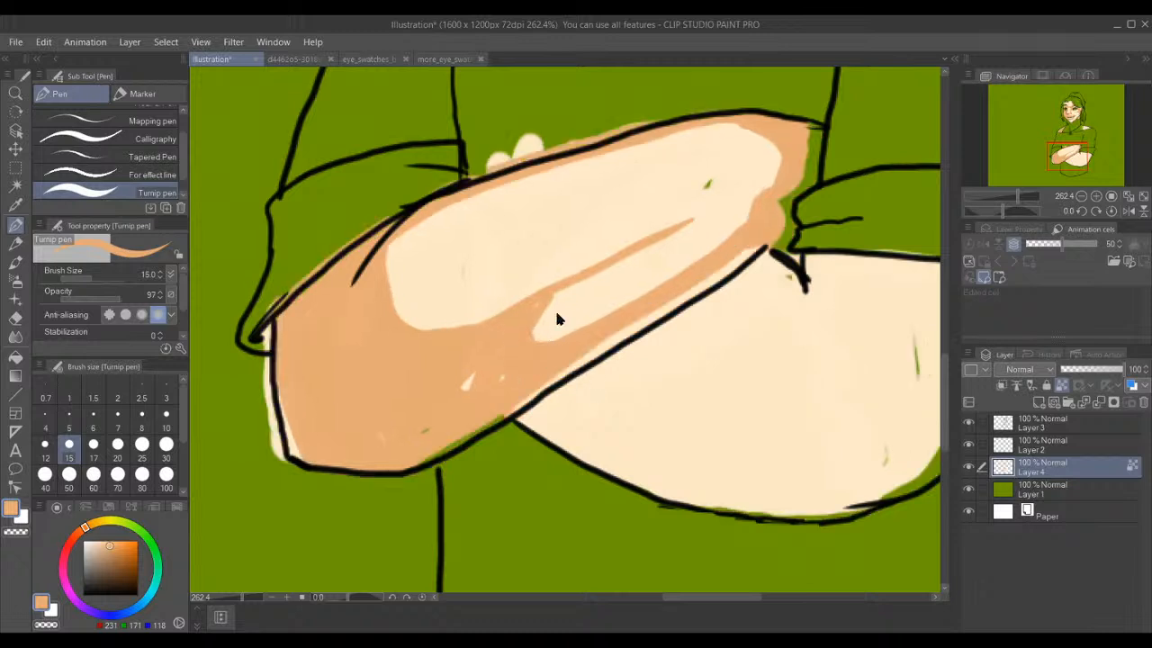
key("ctrl+z")
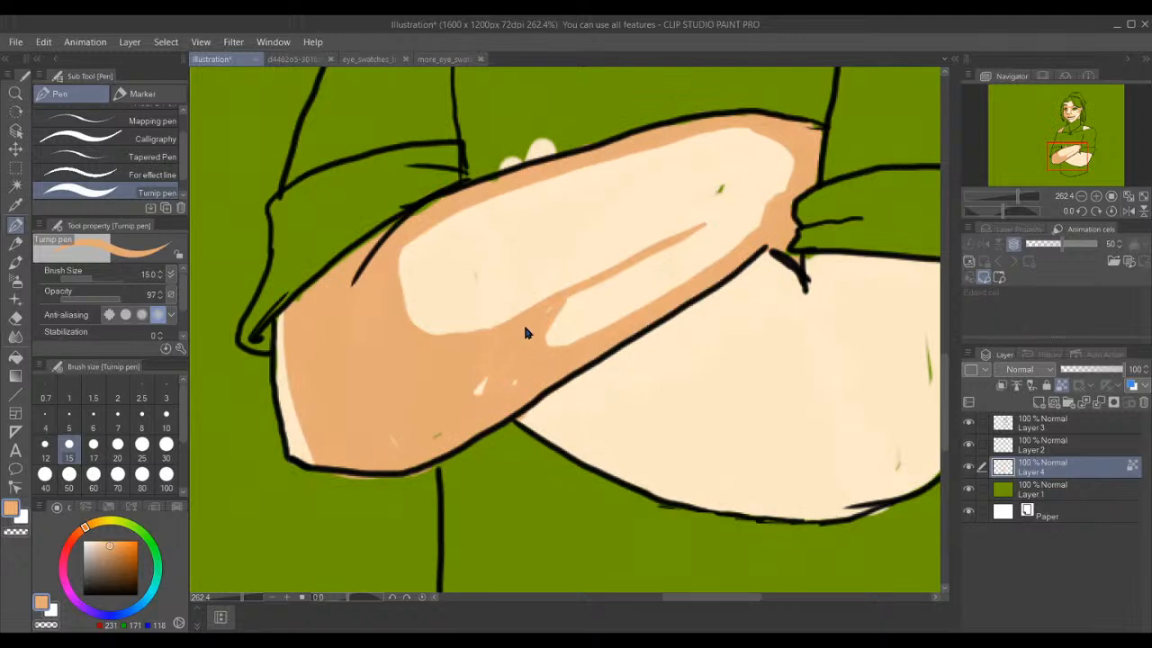
mouse_move(540, 311)
left_mouse_down()
mouse_move(462, 282)
mouse_move(456, 230)
mouse_move(496, 185)
mouse_move(523, 184)
mouse_move(443, 213)
mouse_move(436, 283)
mouse_move(468, 321)
mouse_move(508, 335)
mouse_move(453, 287)
mouse_move(546, 319)
left_mouse_up()
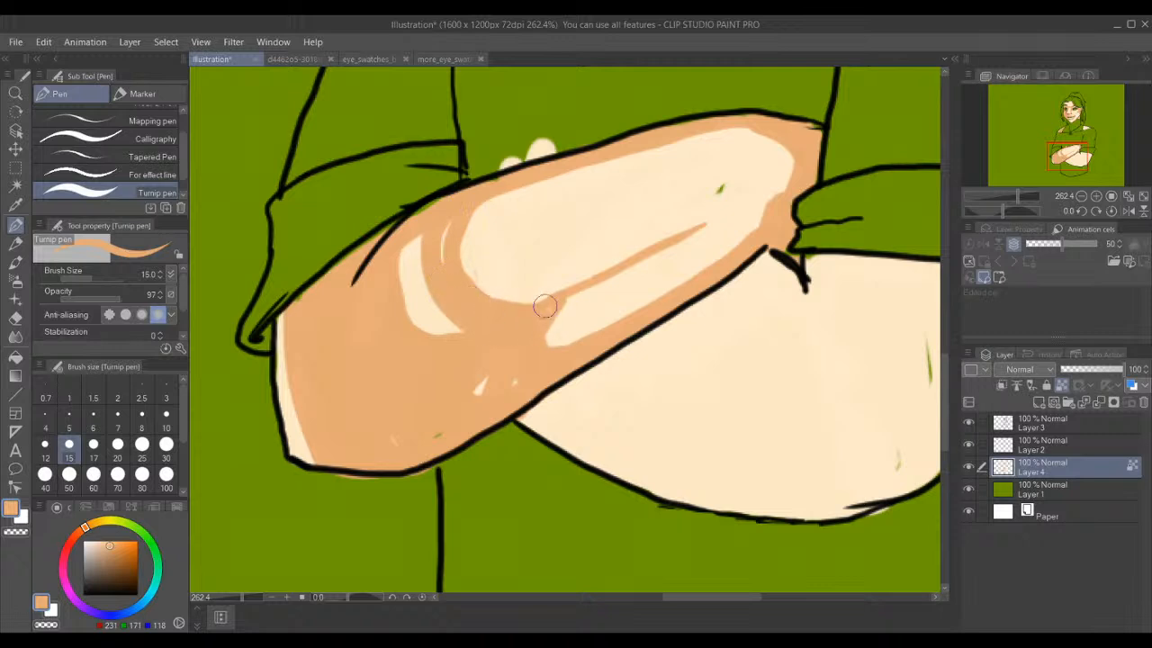
mouse_move(502, 382)
left_mouse_down()
mouse_move(401, 287)
mouse_move(431, 338)
mouse_move(459, 335)
mouse_move(444, 317)
mouse_move(437, 255)
mouse_move(450, 219)
left_mouse_up()
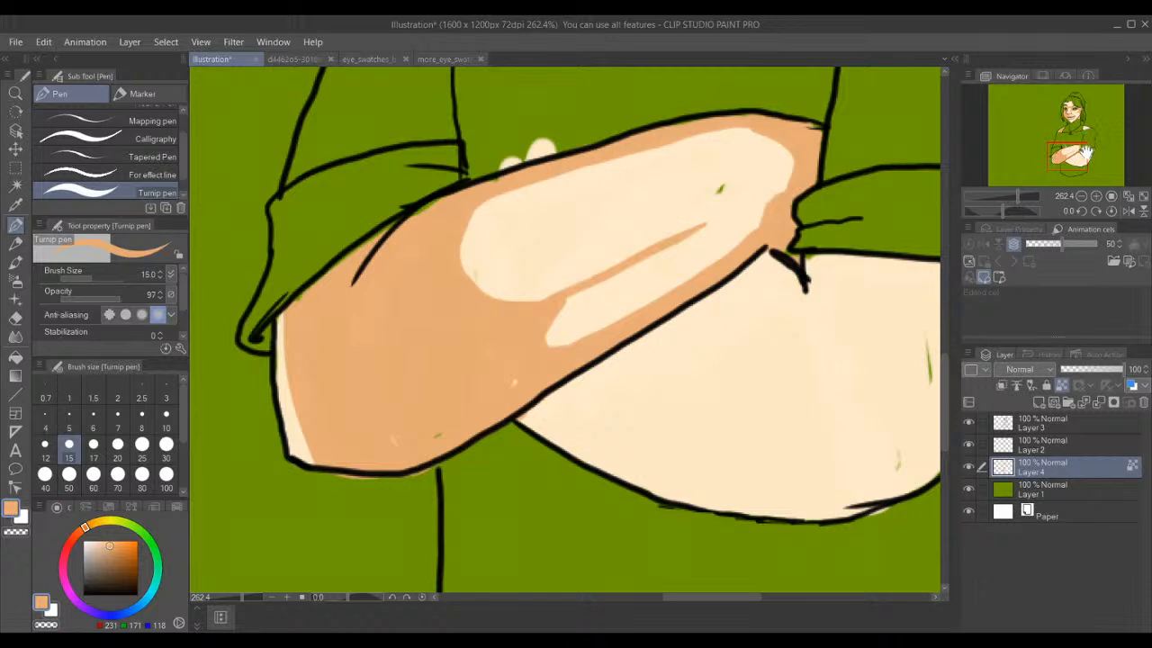
- Paint a V-shaped orange shadow on the lower crossed arm, under the fold where it meets the sleeve cuff
left_click_drag(1071, 155, 1079, 157)
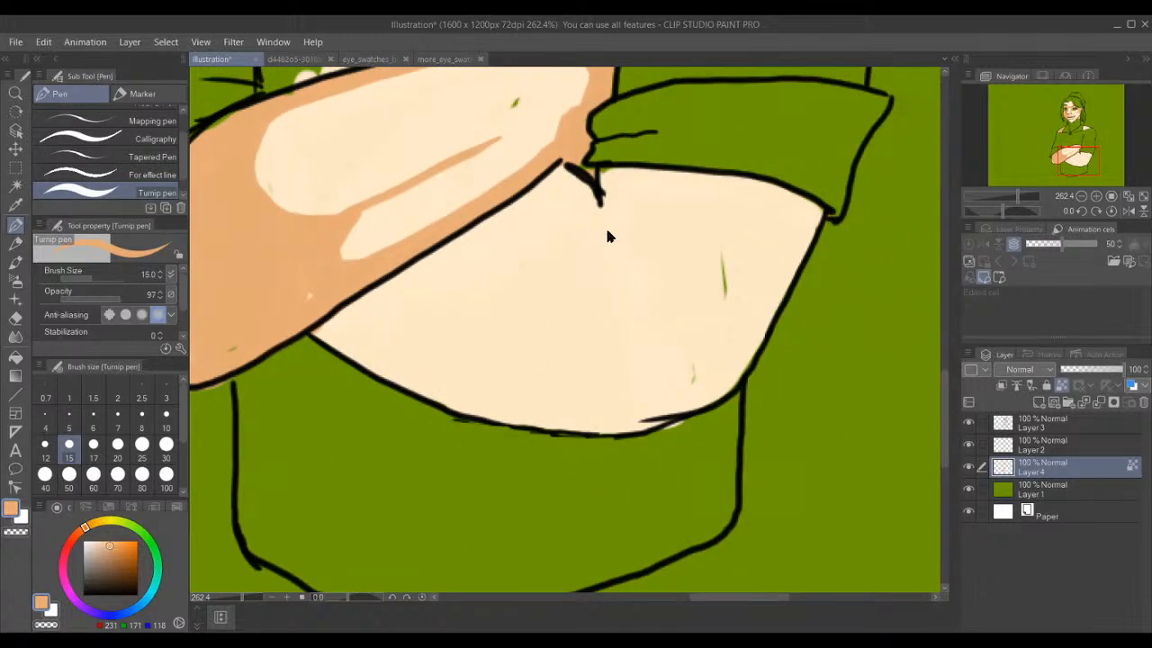
left_click_drag(611, 248, 601, 173)
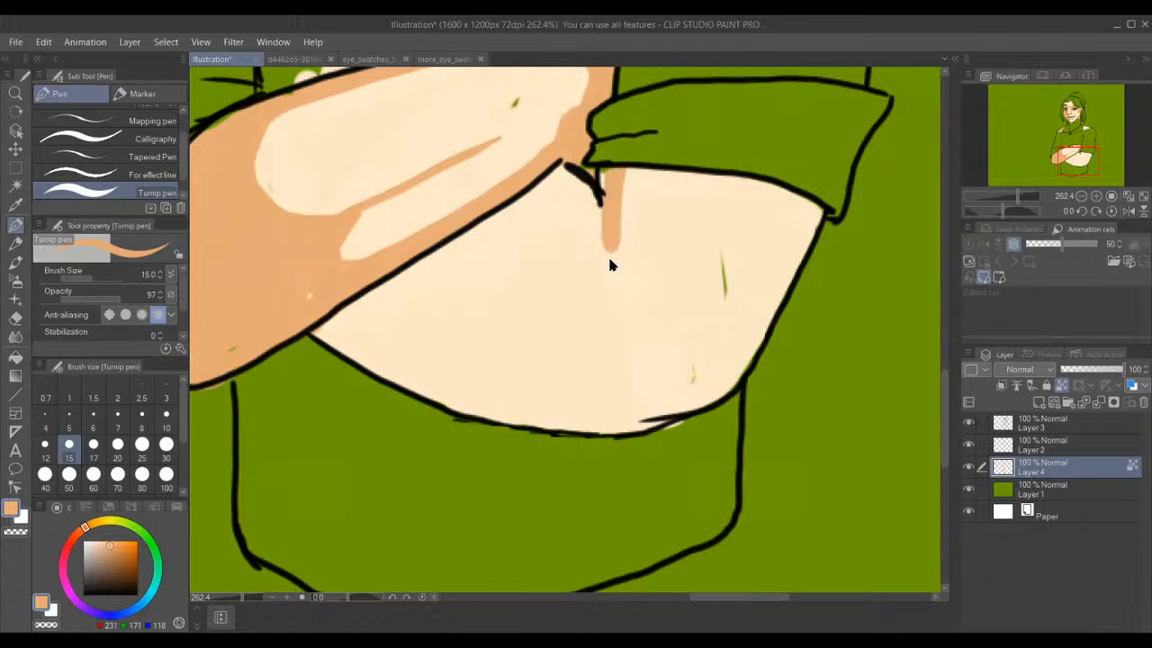
mouse_move(607, 246)
left_mouse_down()
mouse_move(541, 188)
mouse_move(604, 224)
mouse_move(560, 168)
left_mouse_up()
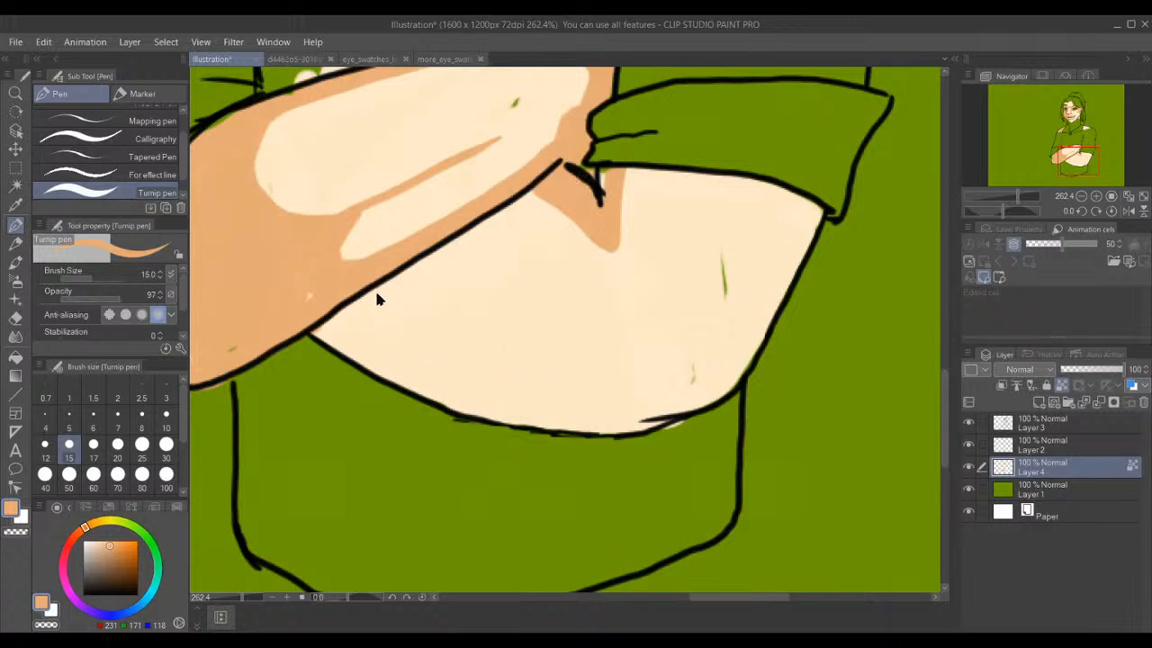
- Paint an orange shadow band along the underside of the lower crossed arm, from the overlapping arm toward the elbow
mouse_move(367, 297)
left_mouse_down()
mouse_move(524, 382)
mouse_move(367, 306)
mouse_move(344, 310)
mouse_move(331, 334)
mouse_move(369, 375)
mouse_move(318, 336)
mouse_move(316, 319)
mouse_move(330, 353)
left_mouse_up()
mouse_move(381, 311)
left_mouse_down()
mouse_move(343, 302)
mouse_move(368, 303)
mouse_move(332, 349)
mouse_move(385, 309)
mouse_move(357, 305)
mouse_move(351, 356)
mouse_move(421, 400)
mouse_move(364, 363)
mouse_move(504, 421)
mouse_move(388, 384)
mouse_move(567, 426)
mouse_move(370, 369)
left_mouse_up()
mouse_move(432, 346)
left_mouse_down()
mouse_move(369, 317)
mouse_move(478, 386)
mouse_move(381, 330)
mouse_move(431, 347)
left_mouse_up()
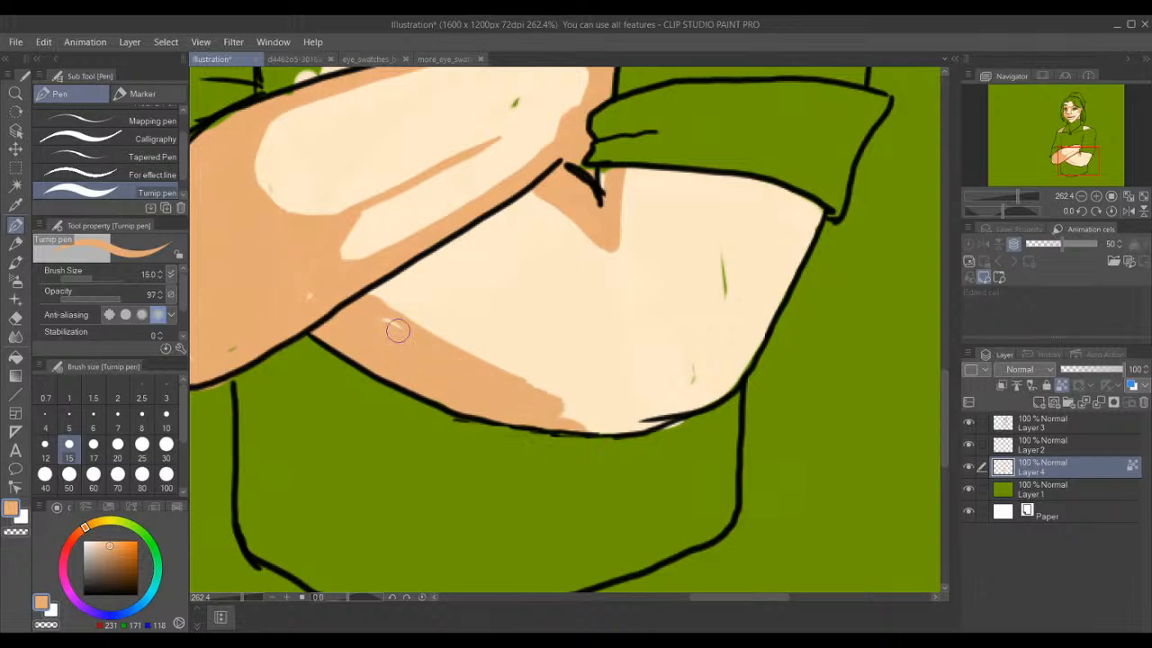
mouse_move(516, 396)
left_mouse_down()
mouse_move(630, 419)
mouse_move(456, 389)
mouse_move(616, 414)
mouse_move(501, 405)
mouse_move(684, 415)
left_mouse_up()
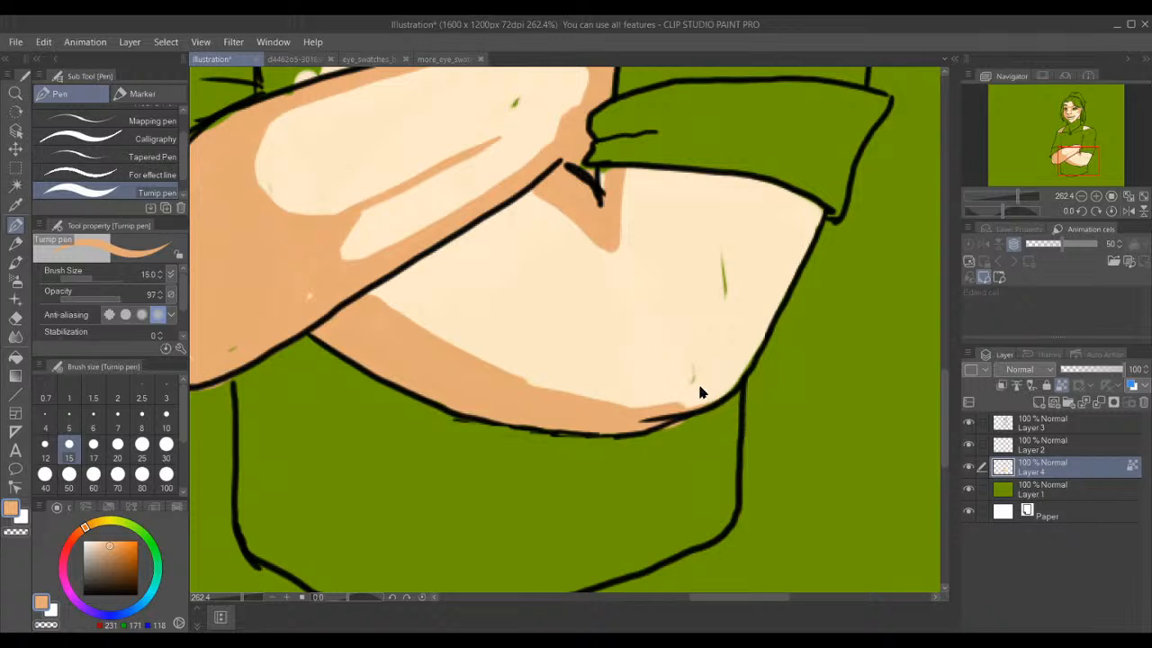
- Widen the underside shadow near the lower arm's elbow and even out its upper edge
mouse_move(690, 381)
left_mouse_down()
mouse_move(712, 403)
mouse_move(509, 405)
left_mouse_up()
left_click_drag(671, 391, 591, 403)
mouse_move(688, 393)
left_mouse_down()
mouse_move(661, 405)
mouse_move(690, 392)
left_mouse_up()
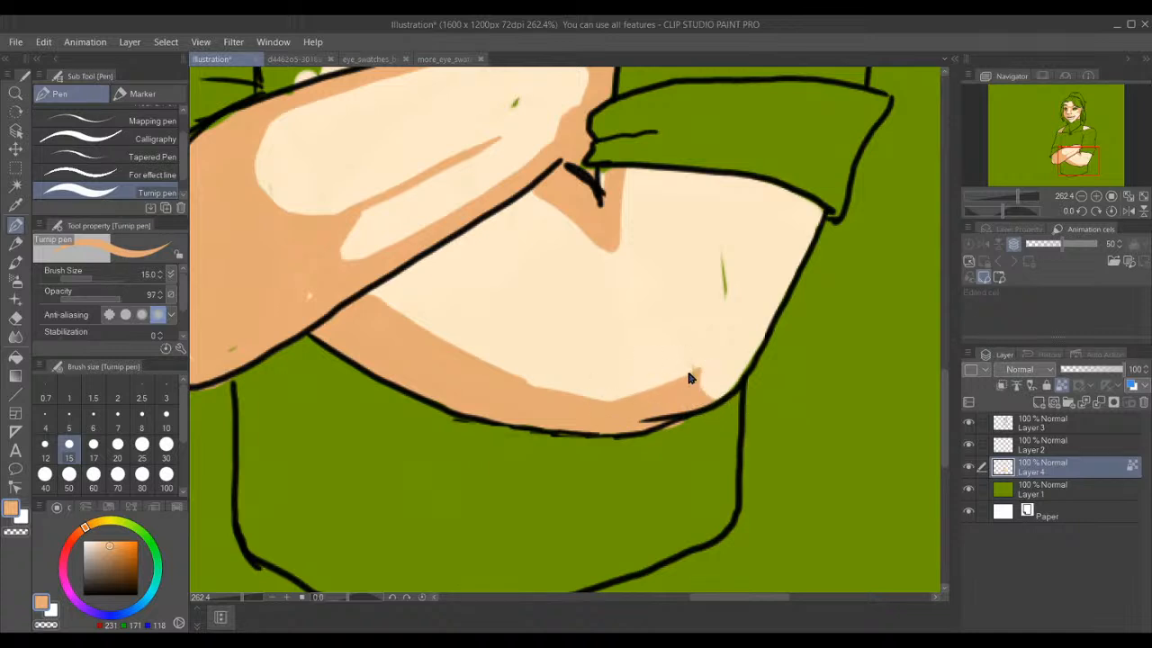
left_click_drag(707, 362, 589, 396)
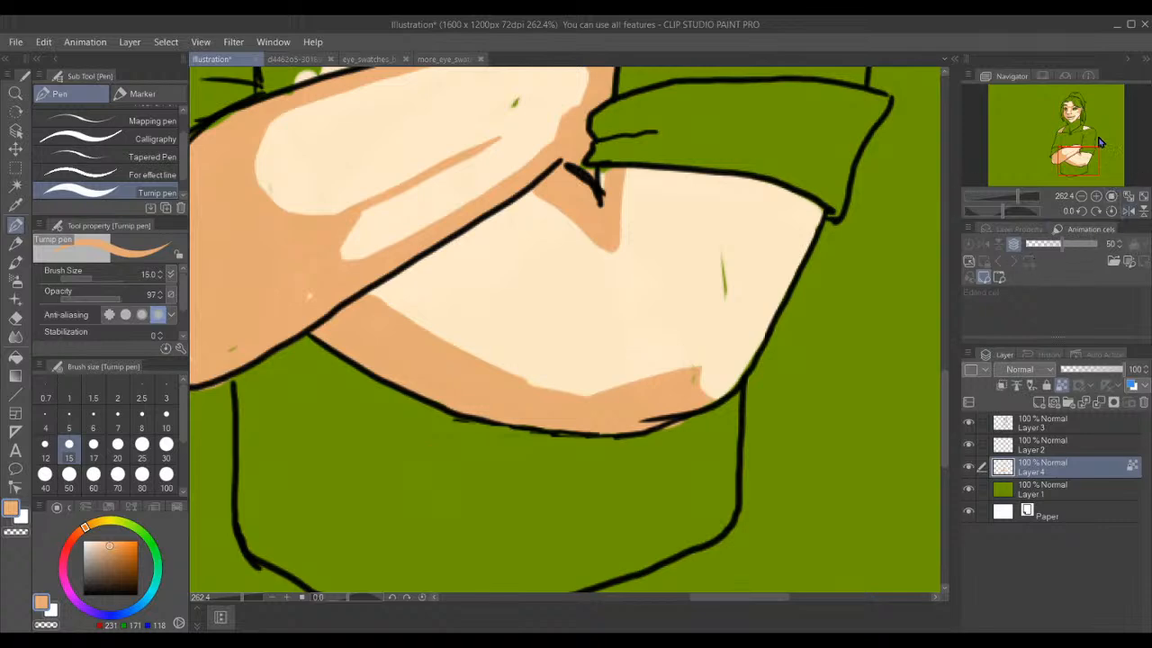
left_click_drag(1077, 113, 1075, 159)
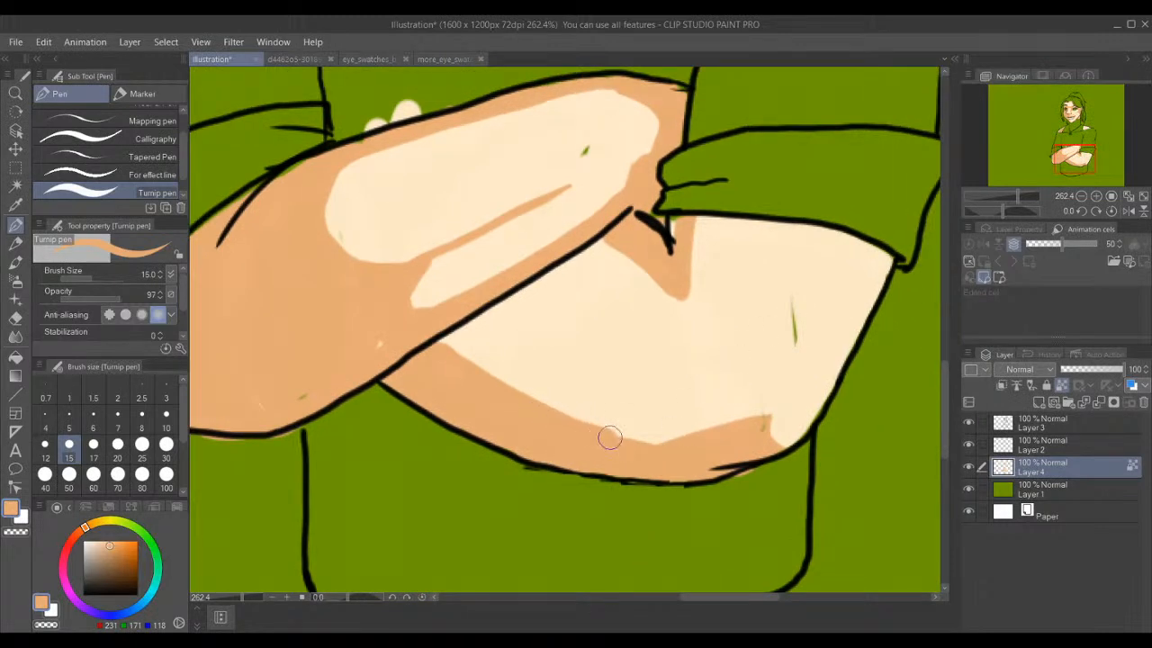
left_click_drag(572, 424, 692, 436)
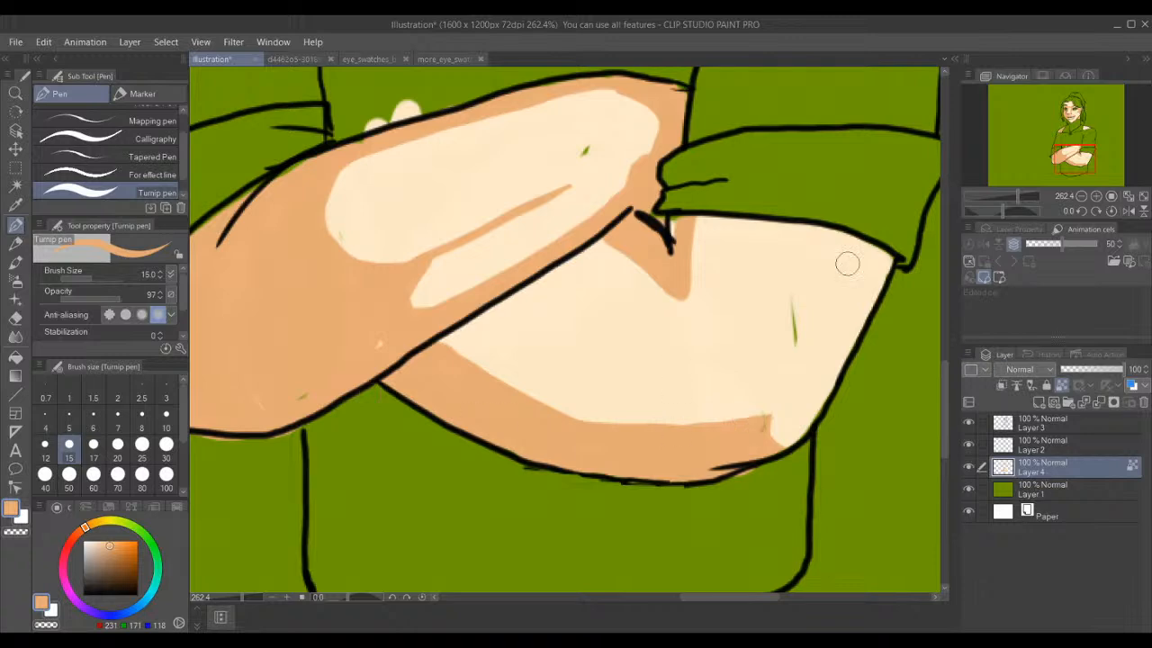
- Sample the dark reddish-brown swatch from the reference palette and paint a small shadow at the lower crossed arm's elbow corner
left_click(278, 58)
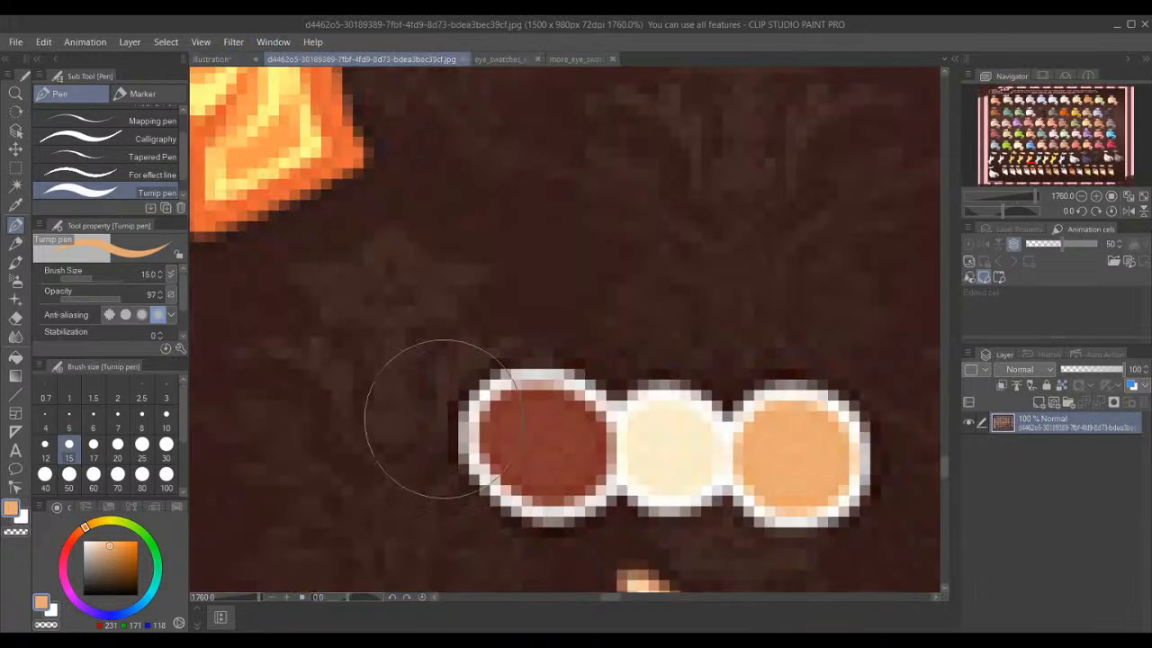
left_click(544, 463, "alt")
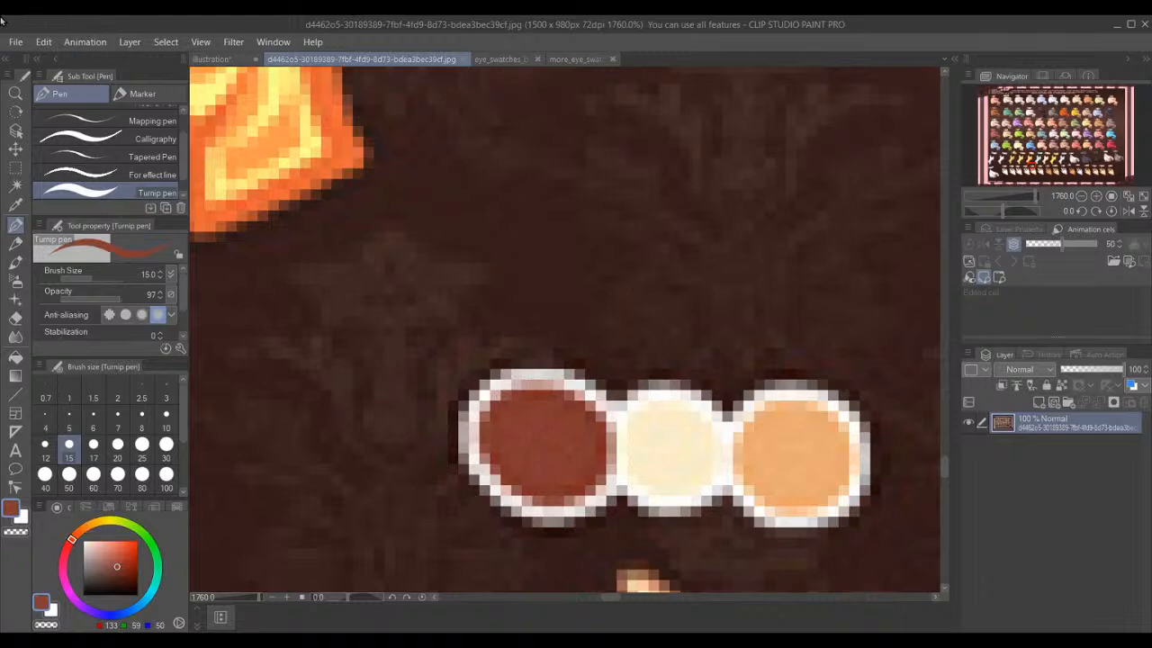
left_click(223, 60)
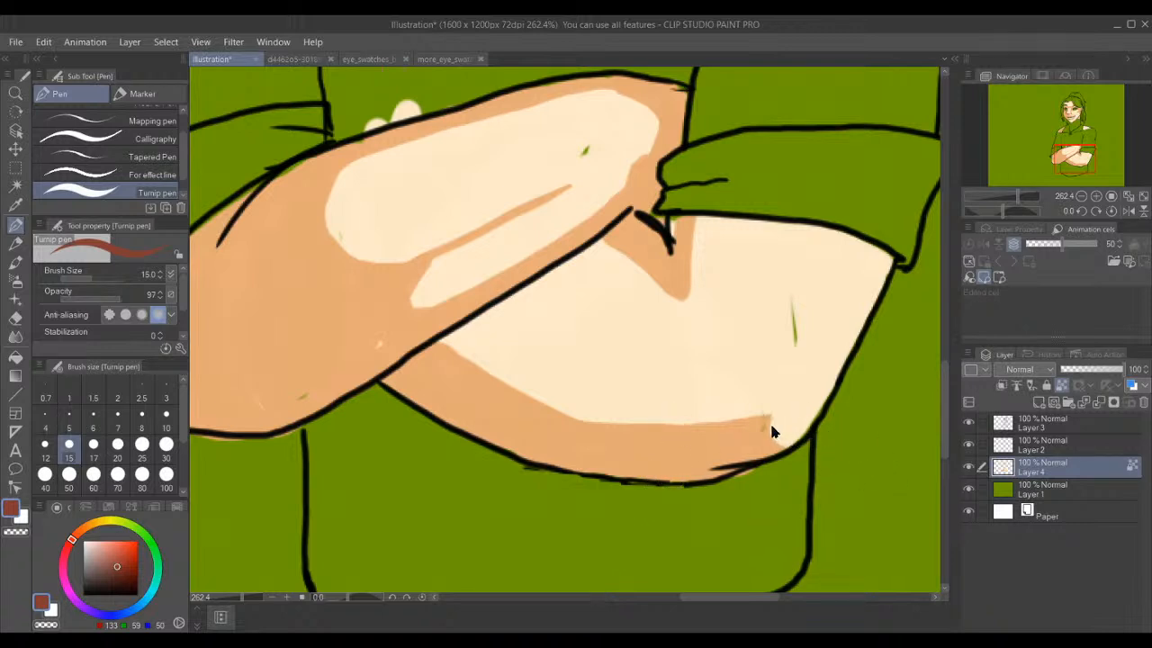
mouse_move(766, 418)
left_mouse_down()
mouse_move(794, 448)
mouse_move(765, 432)
mouse_move(748, 450)
mouse_move(777, 435)
left_mouse_up()
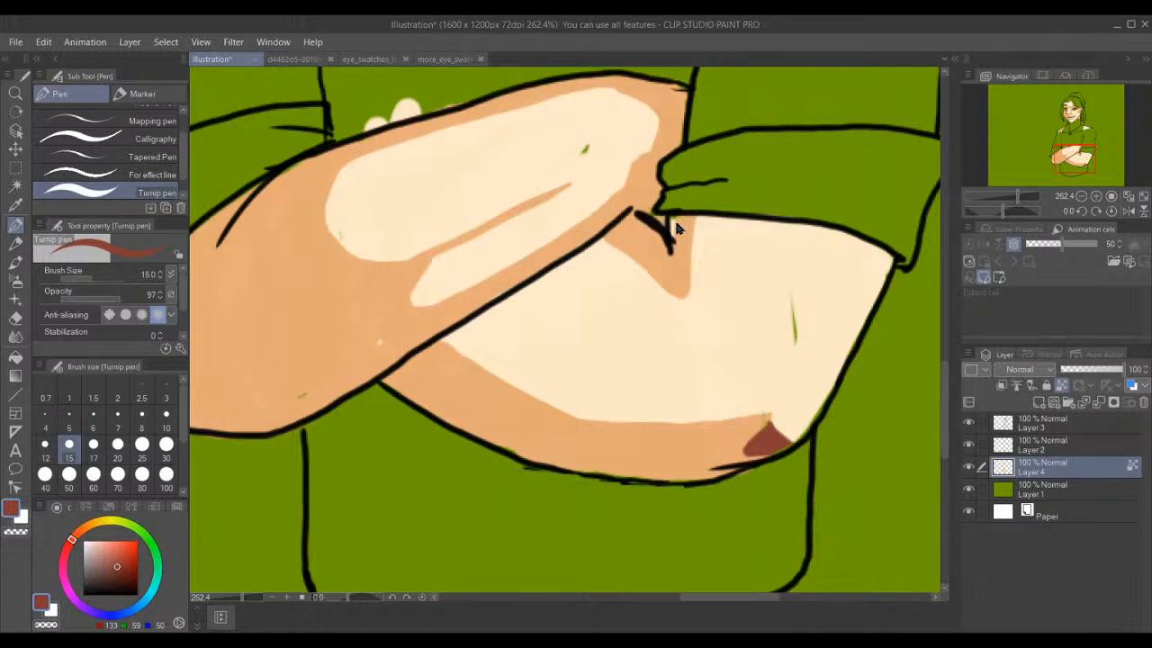
- Add dark brown shadows inside the lower arm's fold and along the end of the upper forearm beside the opposite sleeve cuff
mouse_move(675, 218)
left_mouse_down()
mouse_move(674, 274)
mouse_move(682, 219)
left_mouse_up()
mouse_move(635, 79)
left_mouse_down()
mouse_move(677, 107)
mouse_move(681, 142)
mouse_move(674, 101)
left_mouse_up()
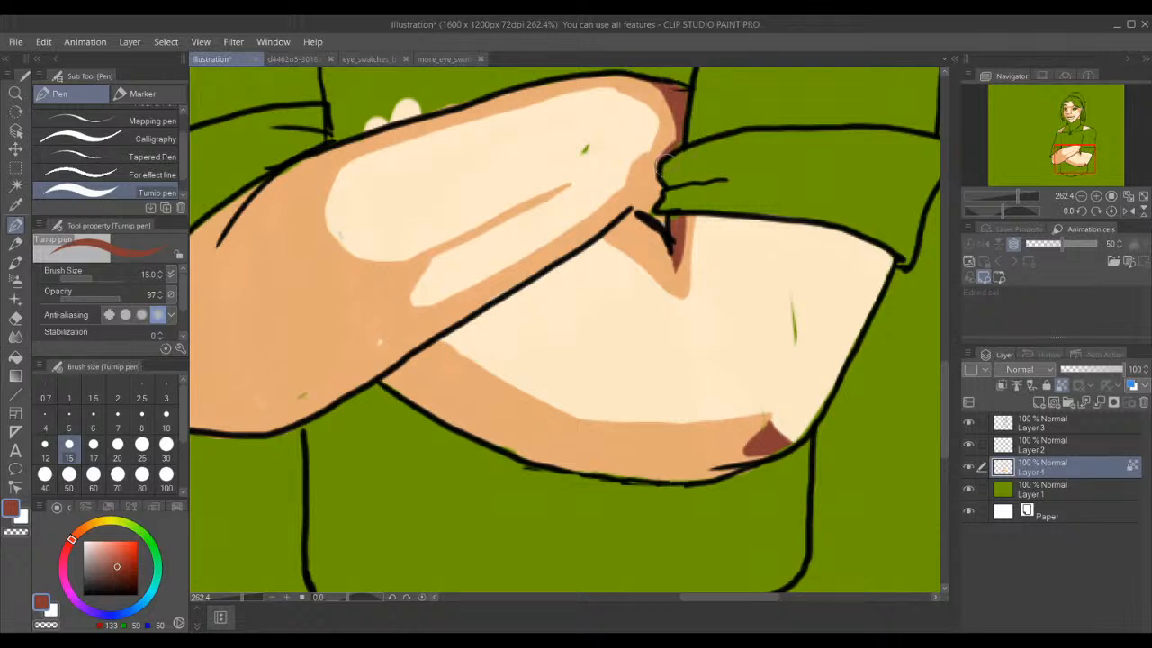
mouse_move(673, 146)
left_mouse_down()
mouse_move(659, 214)
mouse_move(650, 200)
mouse_move(657, 181)
mouse_move(671, 212)
left_mouse_up()
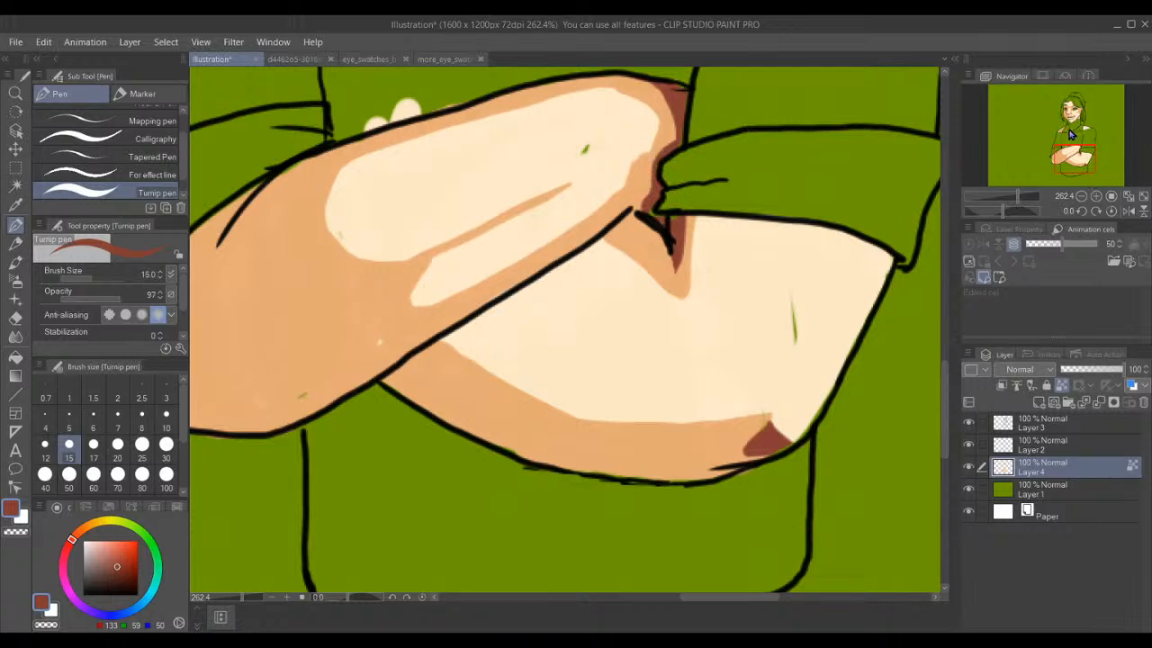
- Paint a dark brown shadow on the upper crossed arm under its own sleeve cuff, tapering to a point below the fold line
left_click_drag(1062, 151, 1050, 145)
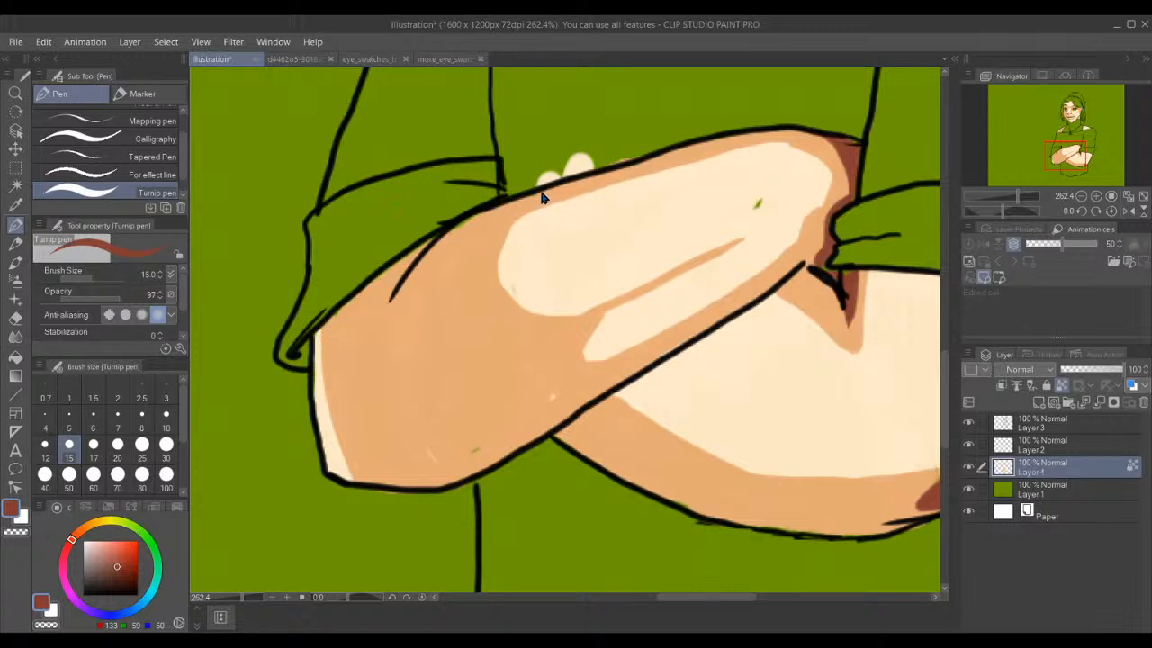
mouse_move(535, 194)
left_mouse_down()
mouse_move(468, 232)
mouse_move(423, 286)
mouse_move(387, 374)
left_mouse_up()
mouse_move(493, 214)
left_mouse_down()
mouse_move(403, 271)
mouse_move(384, 373)
left_mouse_up()
mouse_move(472, 233)
left_mouse_down()
mouse_move(443, 243)
mouse_move(407, 286)
mouse_move(391, 347)
left_mouse_up()
left_click_drag(429, 272, 482, 212)
mouse_move(418, 259)
left_mouse_down()
mouse_move(337, 316)
mouse_move(324, 360)
mouse_move(330, 340)
mouse_move(335, 441)
left_mouse_up()
key("ctrl+z")
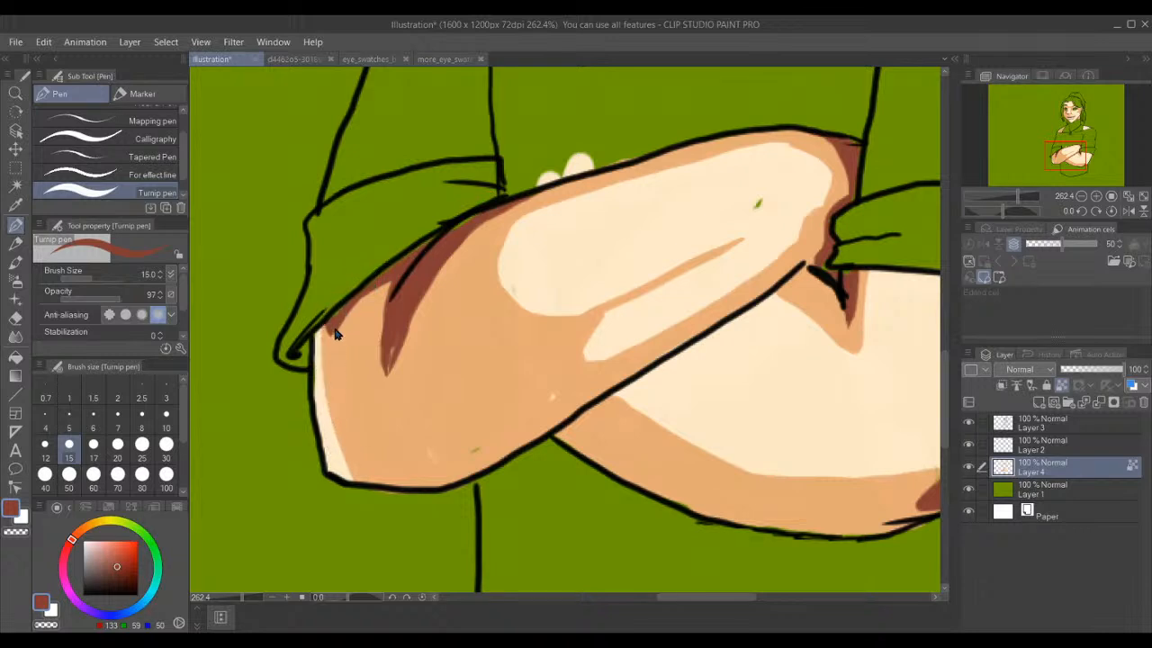
- Paint a curved dark brown band down the upper arm's elbow side, leaving a pale rim along the outline
left_click_drag(334, 321, 332, 425)
mouse_move(330, 322)
left_mouse_down()
mouse_move(335, 450)
mouse_move(356, 479)
mouse_move(384, 489)
left_mouse_up()
mouse_move(335, 311)
left_mouse_down()
mouse_move(341, 414)
mouse_move(373, 486)
left_mouse_up()
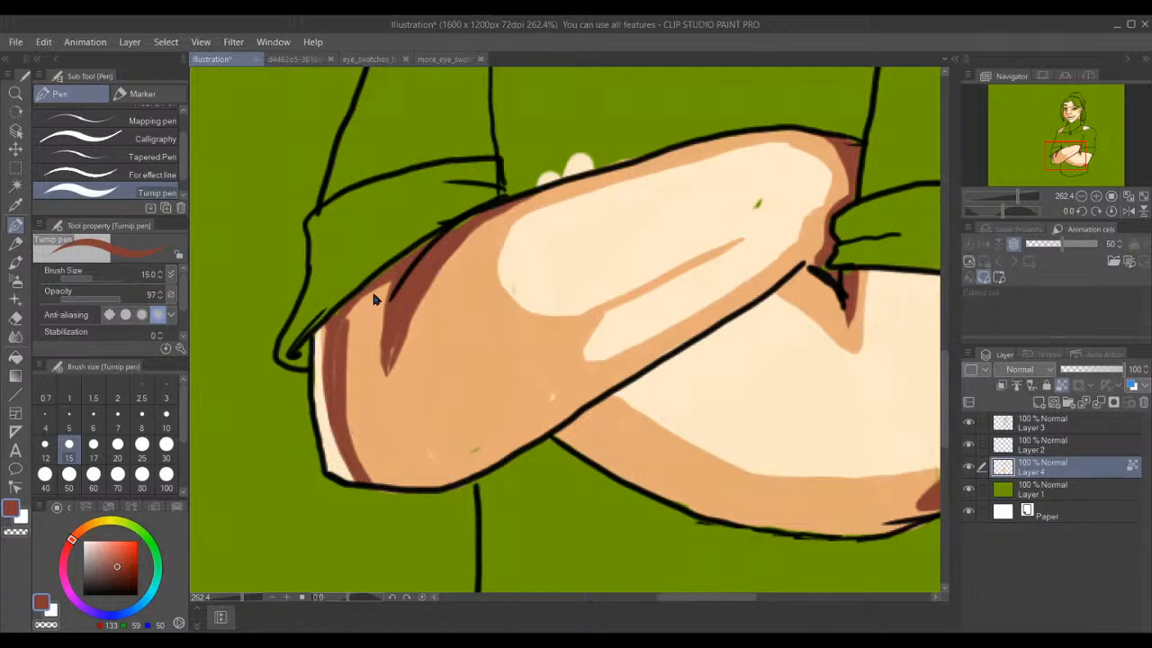
left_click_drag(387, 275, 335, 341)
- Fill the underside of the upper arm's elbow with dark brown and continue it as a thin band along the forearm's lower edge
mouse_move(533, 364)
left_mouse_down()
mouse_move(535, 393)
mouse_move(558, 404)
left_mouse_up()
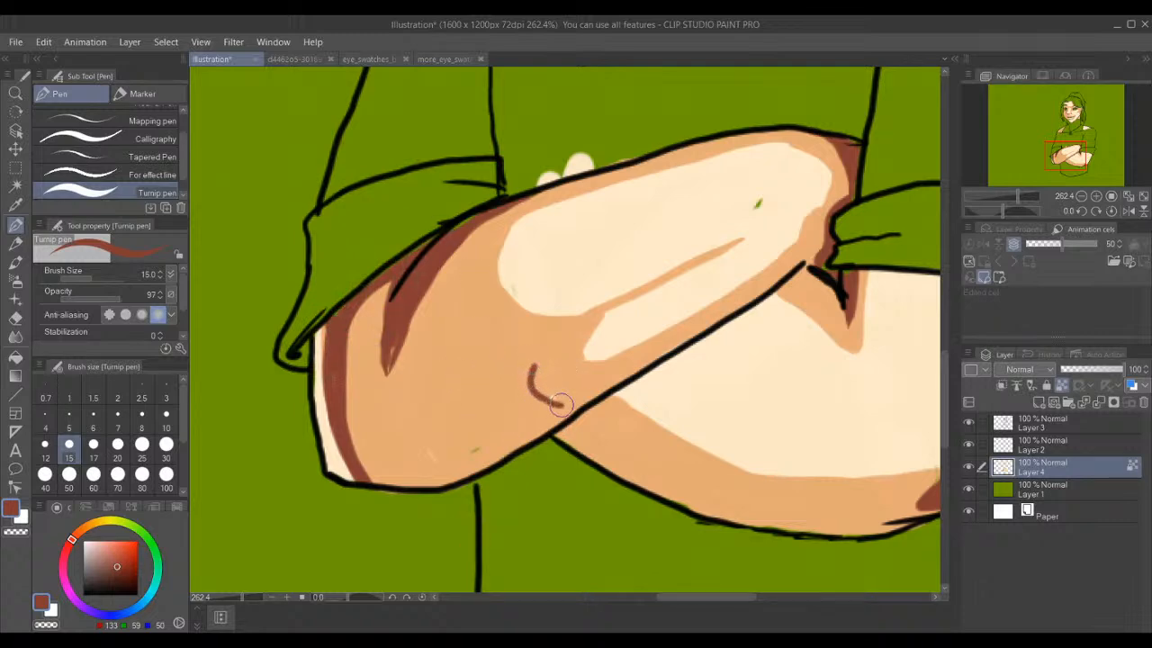
key("ctrl+z")
mouse_move(552, 369)
left_mouse_down()
mouse_move(582, 403)
mouse_move(537, 384)
mouse_move(408, 445)
mouse_move(354, 449)
mouse_move(396, 482)
mouse_move(437, 483)
mouse_move(477, 475)
mouse_move(572, 416)
mouse_move(362, 472)
mouse_move(544, 407)
mouse_move(565, 415)
mouse_move(525, 409)
mouse_move(414, 453)
mouse_move(375, 454)
mouse_move(389, 468)
mouse_move(457, 472)
mouse_move(525, 444)
mouse_move(539, 418)
mouse_move(506, 466)
left_mouse_up()
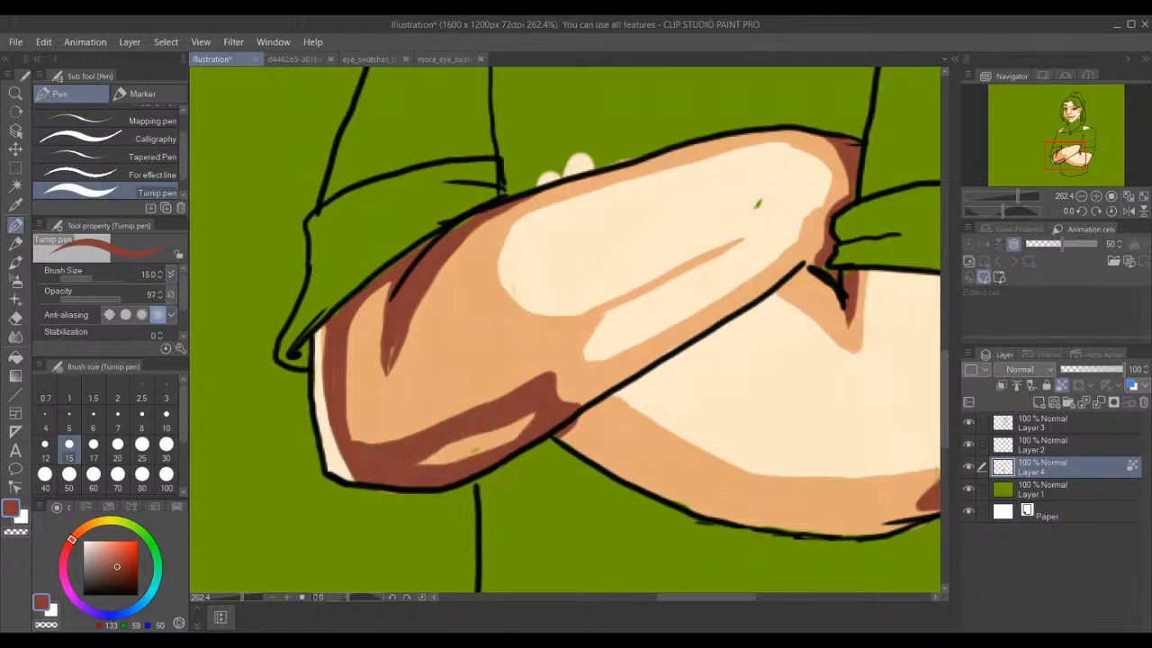
left_click_drag(536, 416, 454, 445)
left_click_drag(531, 419, 435, 455)
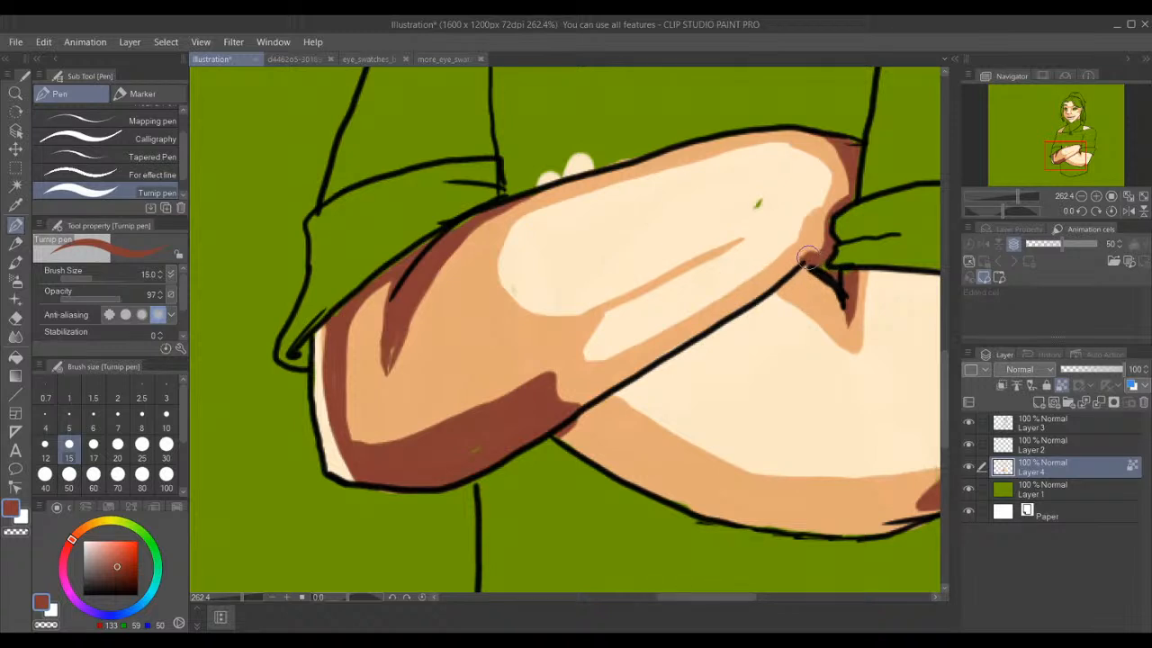
mouse_move(801, 261)
left_mouse_down()
mouse_move(763, 288)
mouse_move(787, 283)
mouse_move(574, 405)
mouse_move(527, 368)
mouse_move(549, 359)
mouse_move(551, 374)
mouse_move(553, 354)
mouse_move(543, 371)
mouse_move(557, 370)
left_mouse_up()
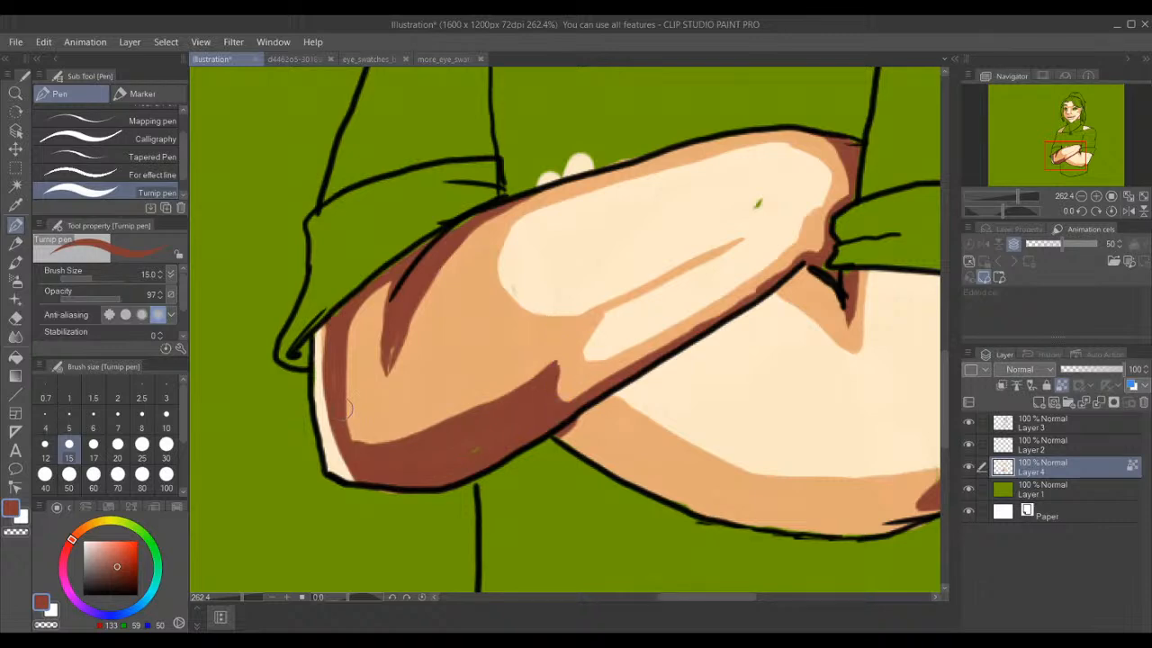
- Smooth the inner edges of the upper arm's dark shadows with brown strokes and touch-ups in the sampled orange
left_click_drag(340, 418, 385, 452)
mouse_move(332, 378)
left_mouse_down()
mouse_move(348, 415)
mouse_move(343, 333)
left_mouse_up()
left_click(389, 421, "alt")
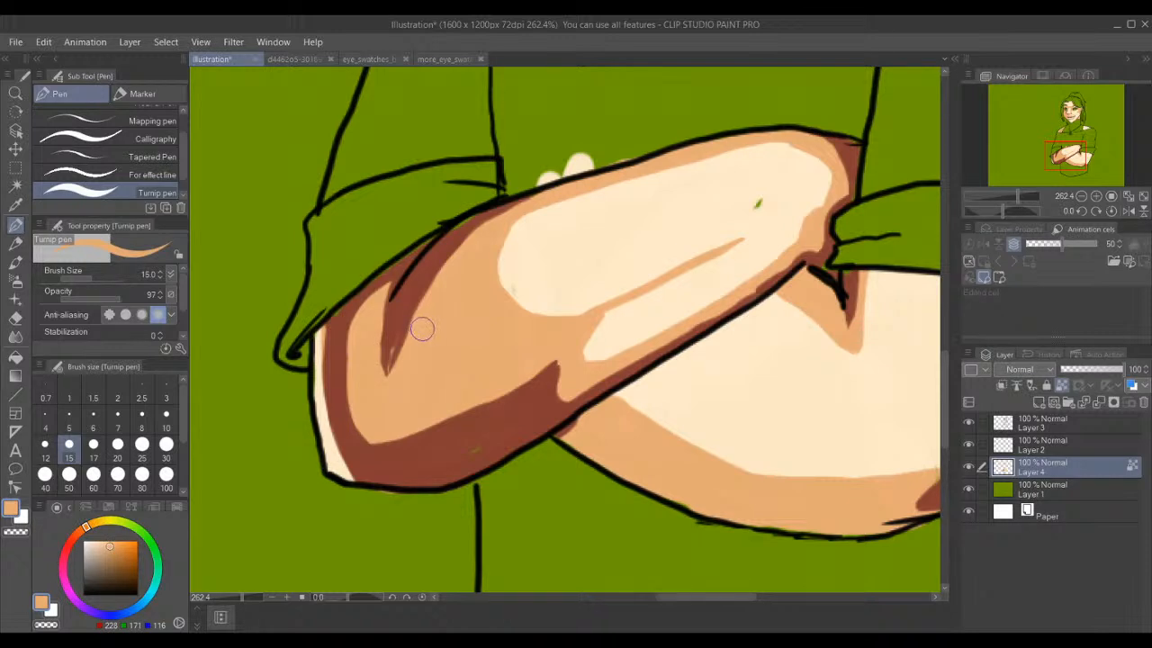
mouse_move(426, 324)
left_mouse_down()
mouse_move(399, 367)
mouse_move(412, 359)
left_mouse_up()
mouse_move(562, 360)
left_mouse_down()
mouse_move(556, 389)
mouse_move(567, 388)
left_mouse_up()
- Resample the dark brown and paint a broad curved shadow across the orange area of the exposed shoulder
left_click(513, 430, "alt")
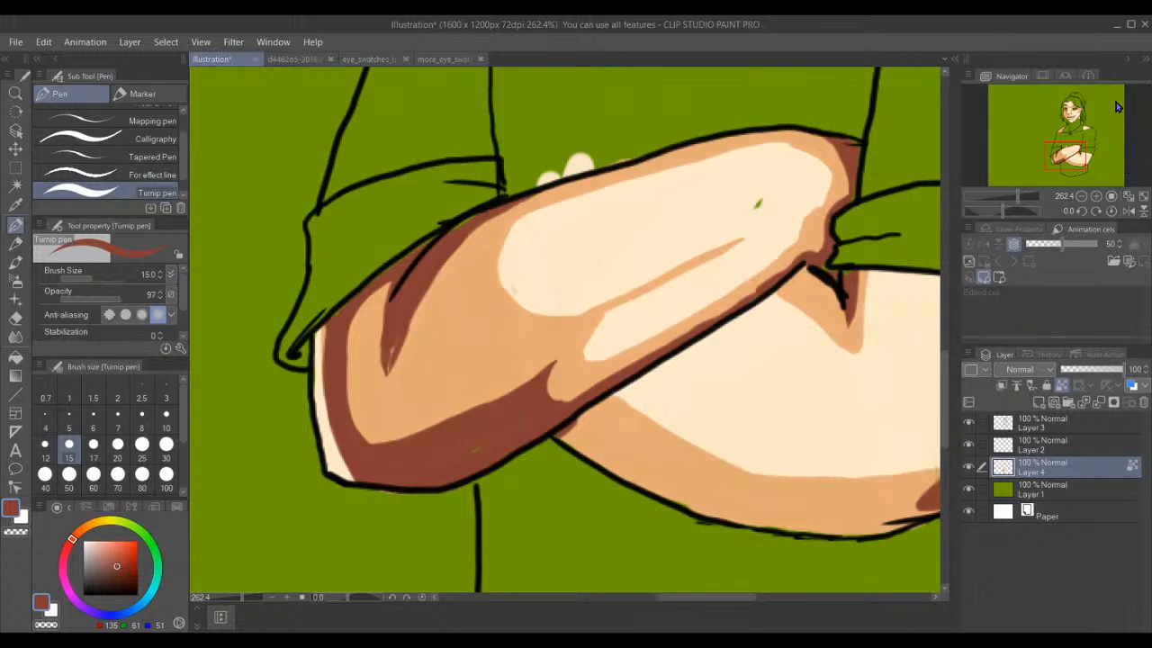
left_click(1053, 129)
left_click_drag(1053, 129, 1058, 133)
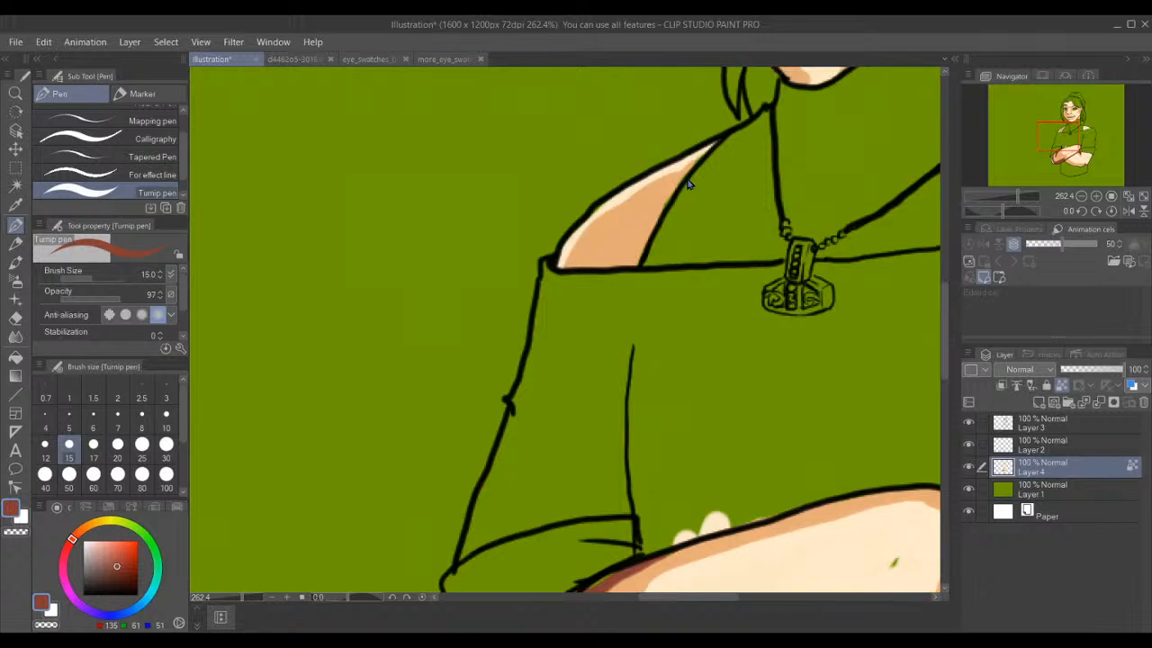
left_click_drag(699, 159, 560, 265)
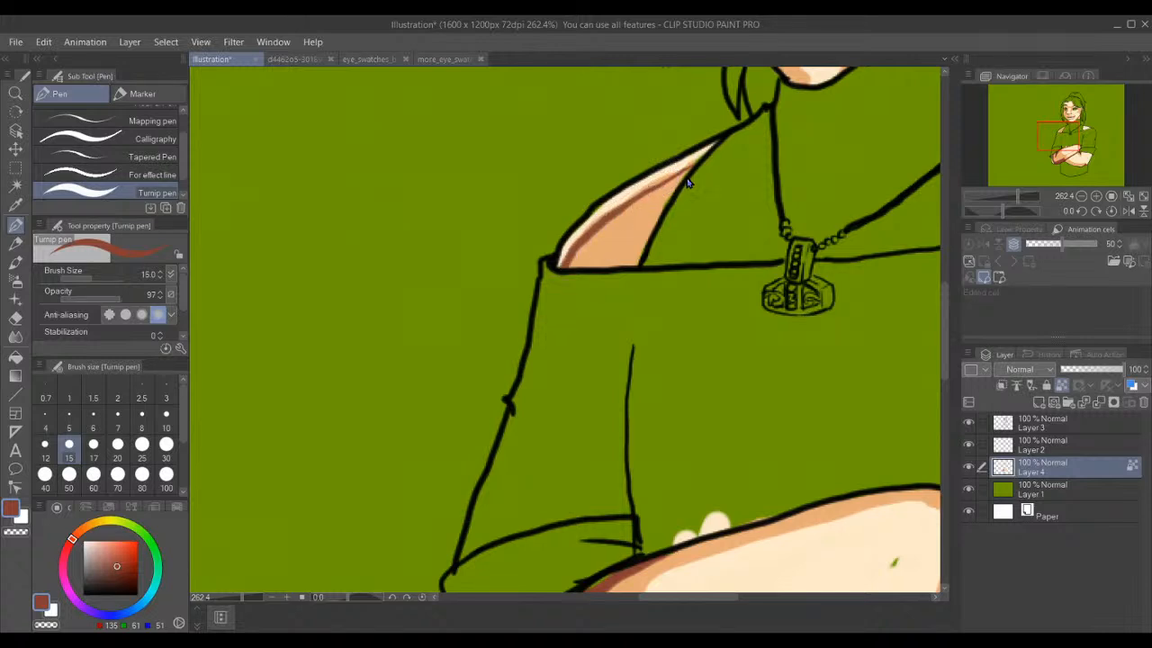
mouse_move(691, 167)
left_mouse_down()
mouse_move(560, 265)
mouse_move(612, 214)
mouse_move(689, 172)
left_mouse_up()
left_click_drag(604, 227, 577, 262)
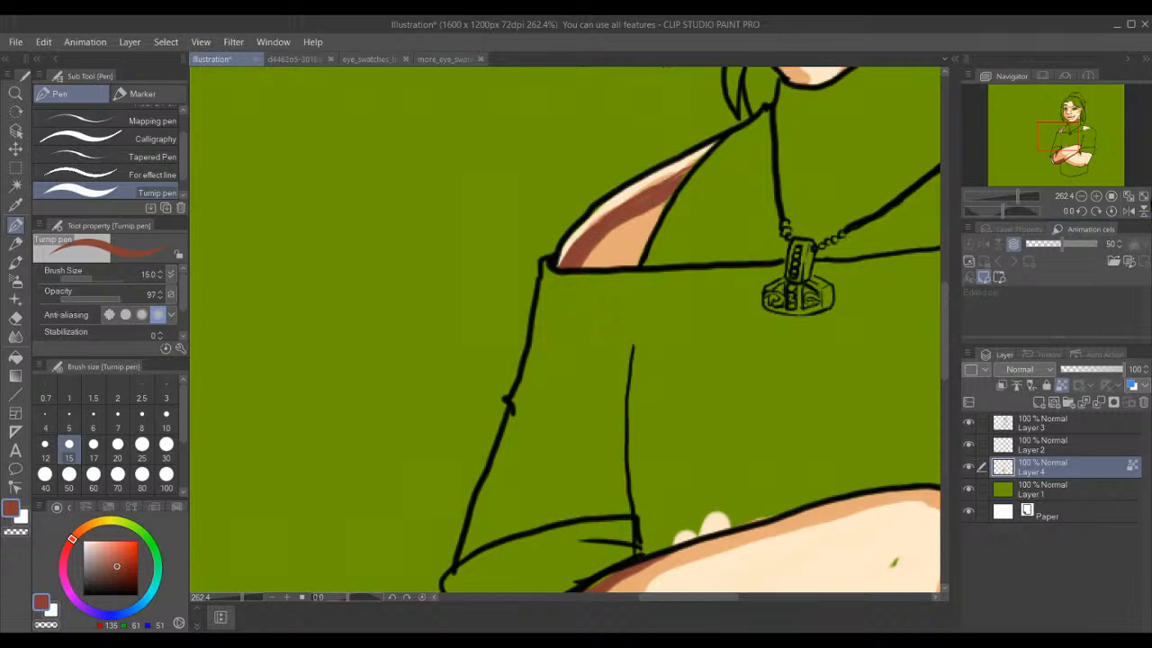
- Paint a dark brown shadow from the inner end of the eyebrow nearest the visible ear down to the nose bridge
left_click_drag(1066, 115, 1068, 109)
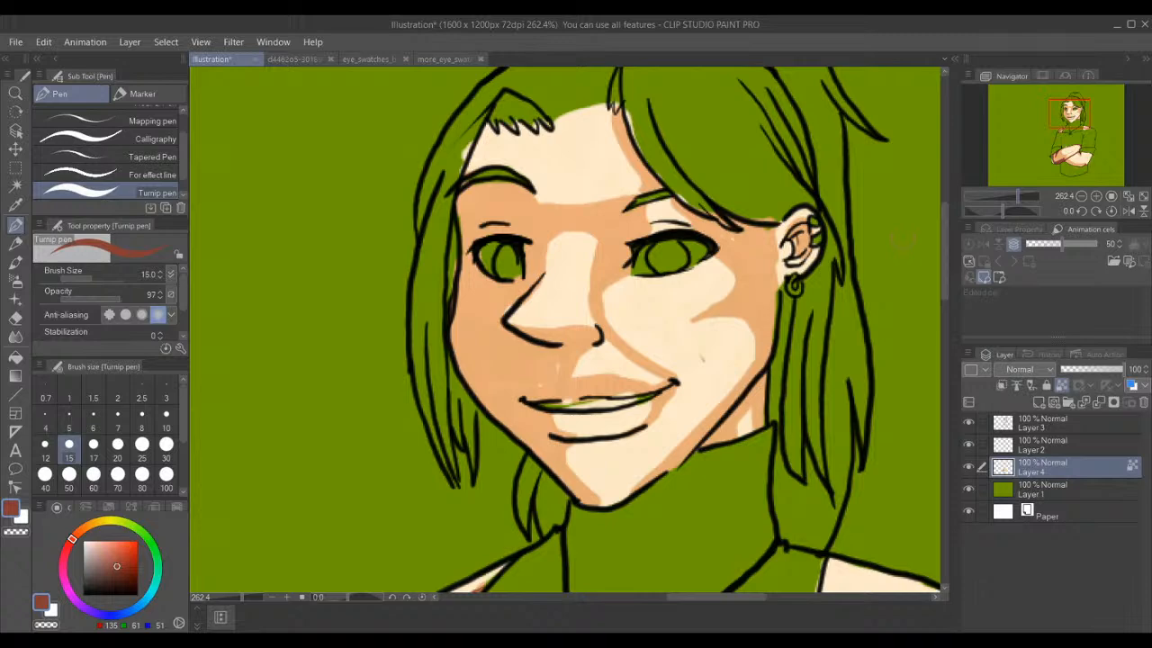
scroll(902, 238, "up", 2)
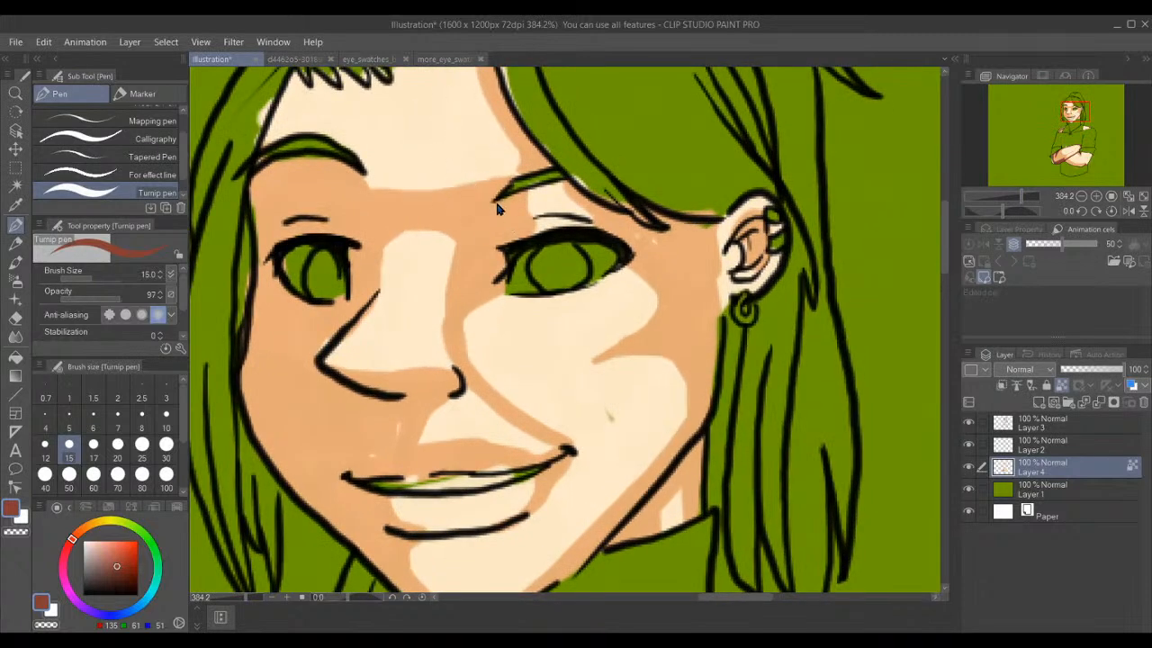
mouse_move(504, 193)
left_mouse_down()
mouse_move(477, 207)
mouse_move(452, 255)
left_mouse_up()
mouse_move(506, 191)
left_mouse_down()
mouse_move(464, 241)
mouse_move(457, 290)
left_mouse_up()
left_click_drag(470, 218, 448, 296)
mouse_move(460, 254)
left_mouse_down()
mouse_move(518, 194)
mouse_move(497, 245)
mouse_move(500, 219)
mouse_move(459, 259)
mouse_move(479, 225)
left_mouse_up()
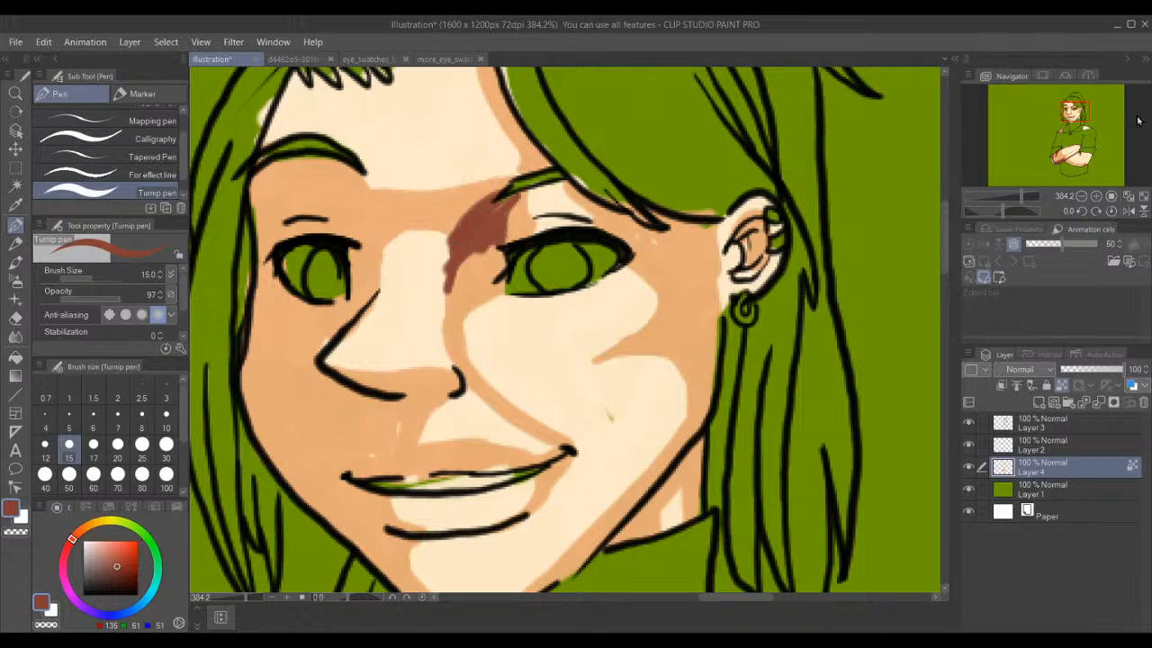
- Set the brush size to 8 and paint a dark brown shadow from the far eyebrow's inner end down between eye and nose
left_click_drag(1072, 110, 1065, 109)
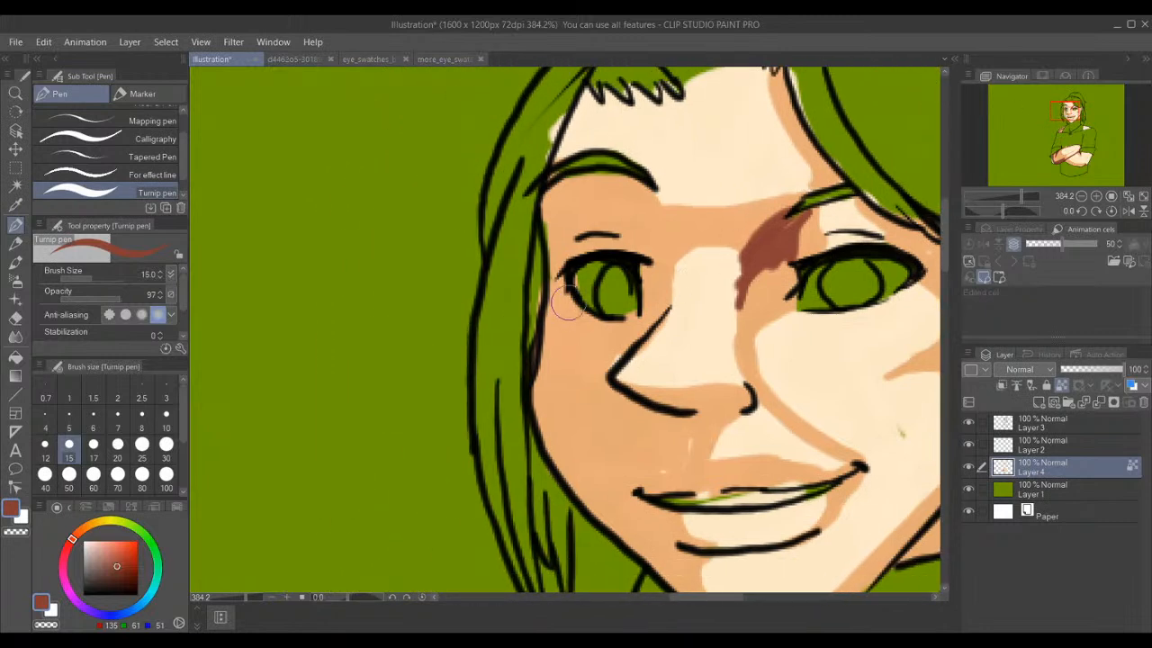
scroll(567, 288, "up", 2)
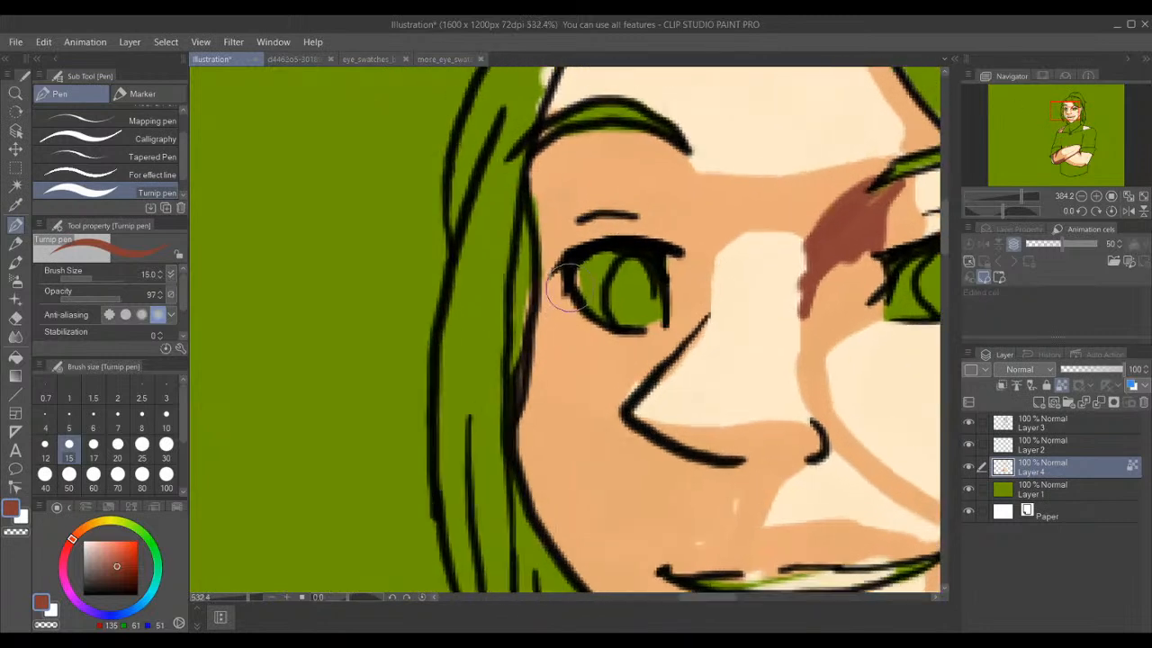
left_click_drag(567, 270, 551, 271)
left_click(143, 423)
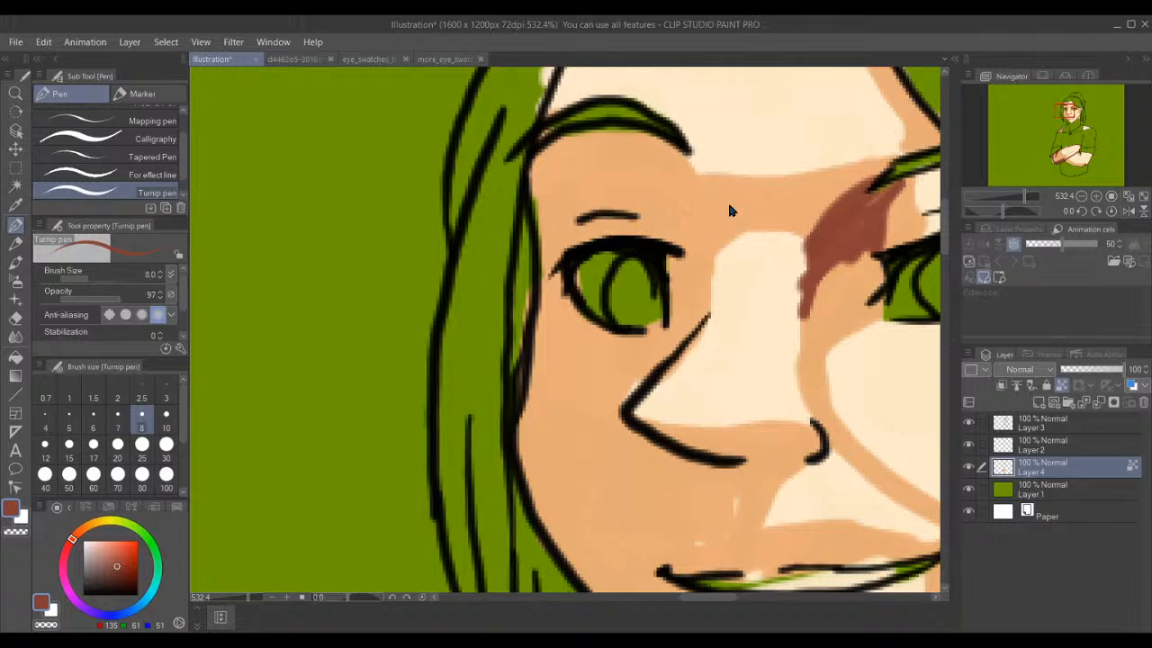
left_click_drag(687, 155, 698, 239)
key("ctrl+z")
mouse_move(688, 153)
left_mouse_down()
mouse_move(704, 231)
mouse_move(692, 330)
left_mouse_up()
mouse_move(654, 140)
left_mouse_down()
mouse_move(648, 180)
mouse_move(623, 216)
mouse_move(668, 168)
mouse_move(666, 142)
mouse_move(657, 200)
mouse_move(628, 223)
mouse_move(680, 252)
mouse_move(673, 335)
mouse_move(693, 239)
mouse_move(677, 151)
mouse_move(664, 244)
mouse_move(641, 221)
mouse_move(666, 261)
left_mouse_up()
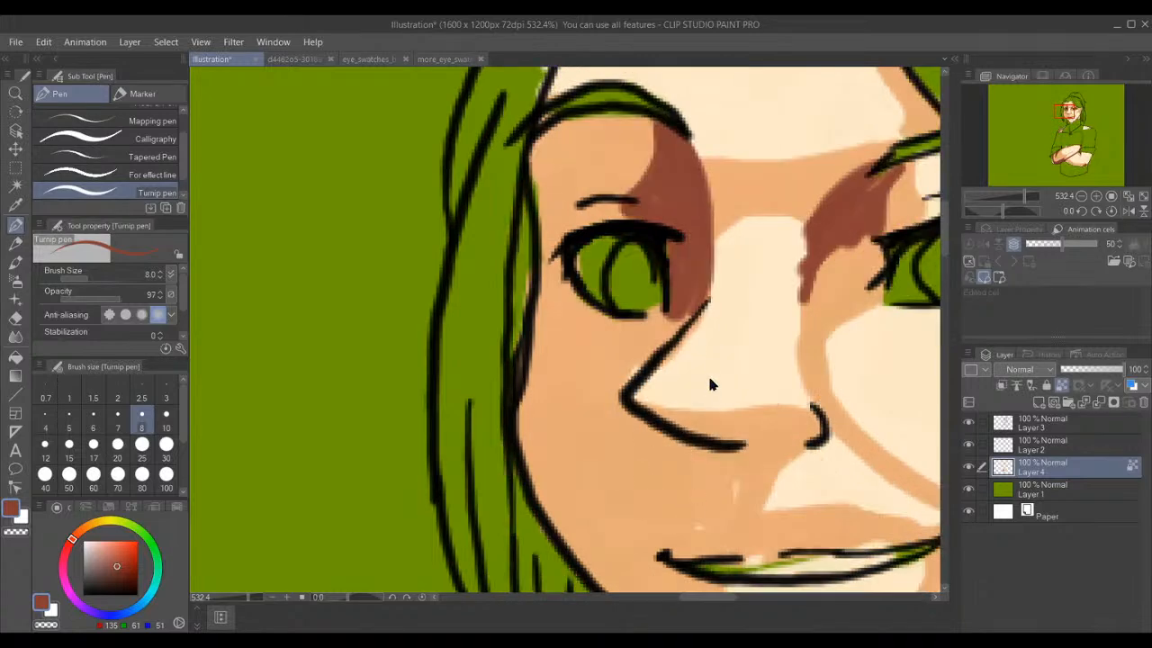
- Extend the brown shadow down the far side of the nose to its tip, and shade the far eye socket's outer edge
mouse_move(689, 311)
left_mouse_down()
mouse_move(630, 373)
mouse_move(663, 319)
mouse_move(618, 394)
left_mouse_up()
key("ctrl+z")
left_click_drag(691, 301, 619, 380)
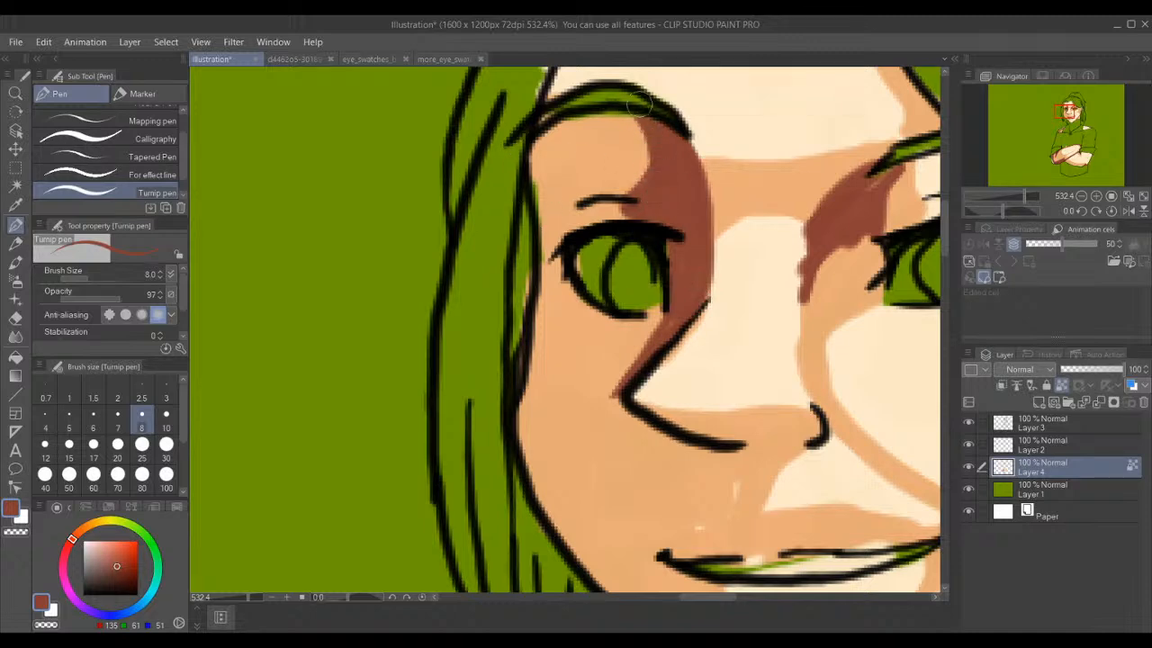
mouse_move(546, 133)
left_mouse_down()
mouse_move(547, 239)
mouse_move(563, 195)
mouse_move(535, 131)
mouse_move(550, 252)
mouse_move(533, 221)
mouse_move(525, 264)
left_mouse_up()
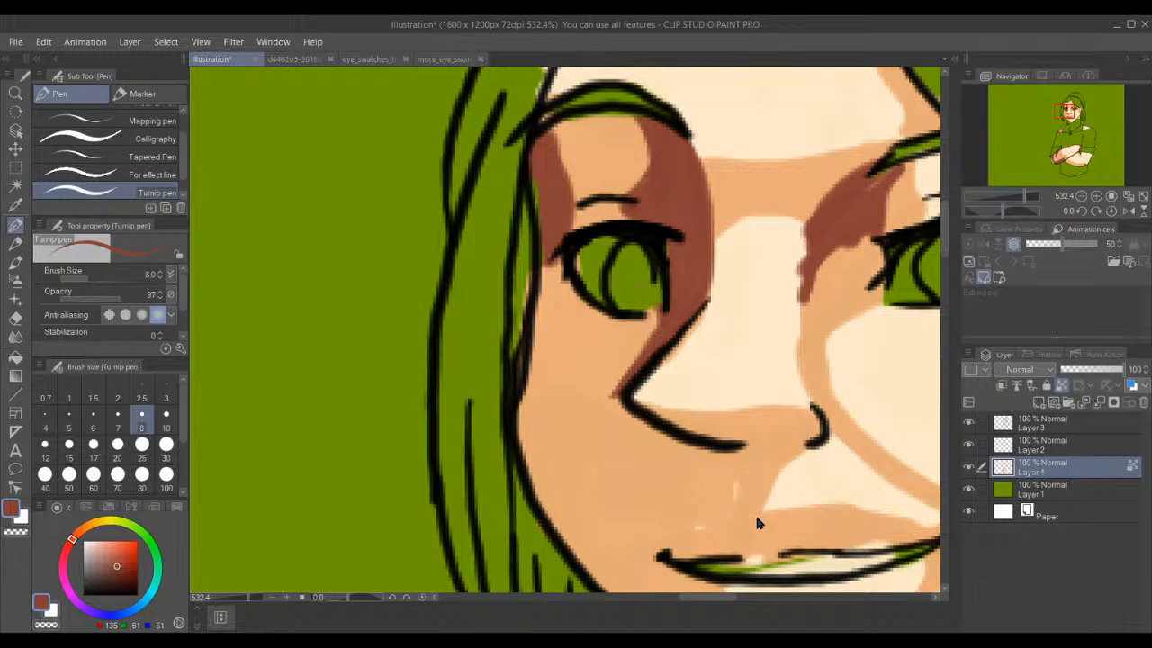
- Fill the far half of the upper lip with dark brown and paint a brown shadow along the underside of the nose
left_click_drag(765, 513, 730, 513)
key("ctrl+z")
mouse_move(792, 545)
left_mouse_down()
mouse_move(675, 553)
mouse_move(745, 538)
mouse_move(754, 518)
mouse_move(744, 540)
mouse_move(746, 522)
mouse_move(670, 556)
mouse_move(741, 517)
left_mouse_up()
key("ctrl+z")
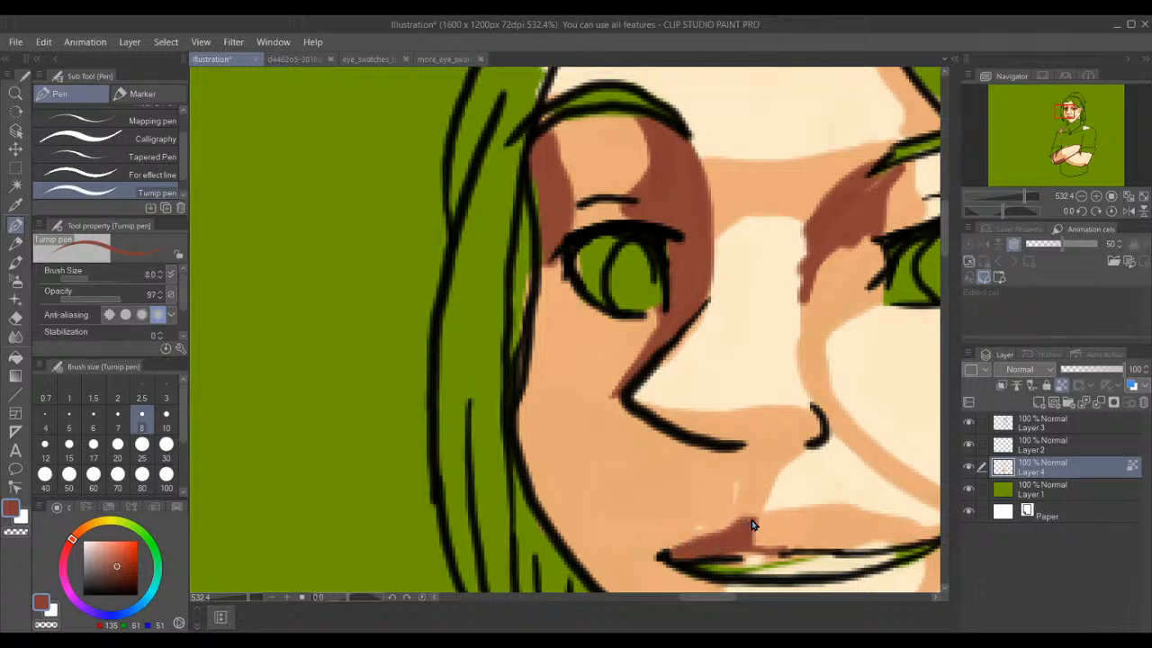
mouse_move(756, 521)
left_mouse_down()
mouse_move(715, 525)
mouse_move(657, 560)
left_mouse_up()
left_click_drag(698, 535, 731, 523)
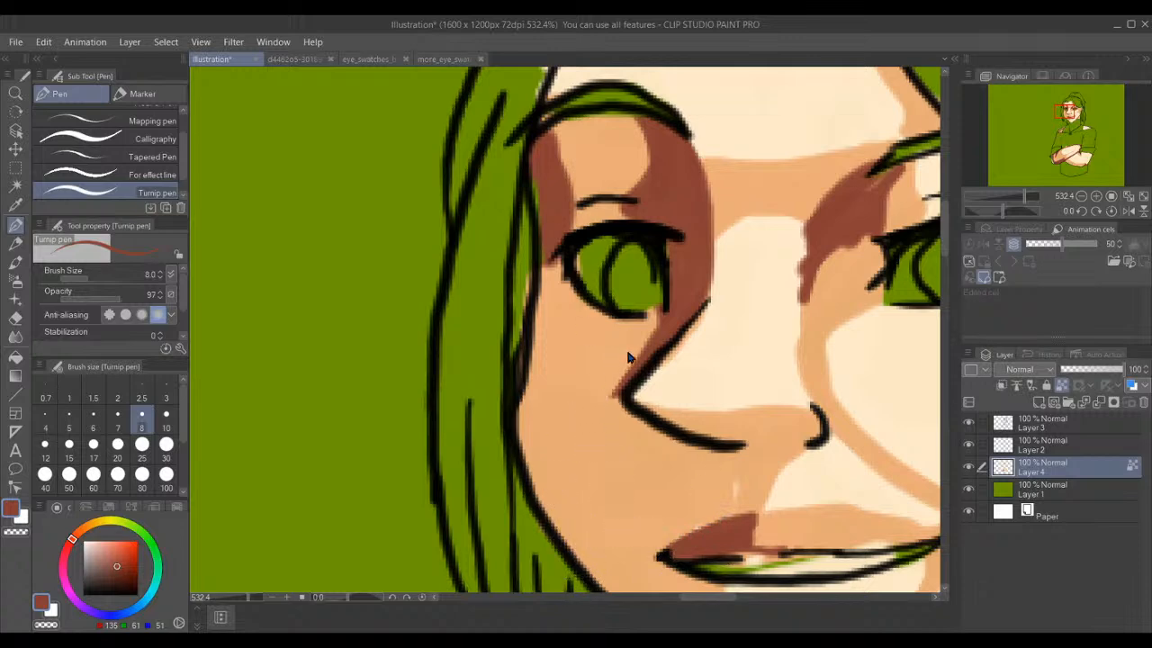
mouse_move(764, 457)
left_mouse_down()
mouse_move(681, 446)
mouse_move(619, 410)
mouse_move(612, 392)
mouse_move(662, 335)
left_mouse_up()
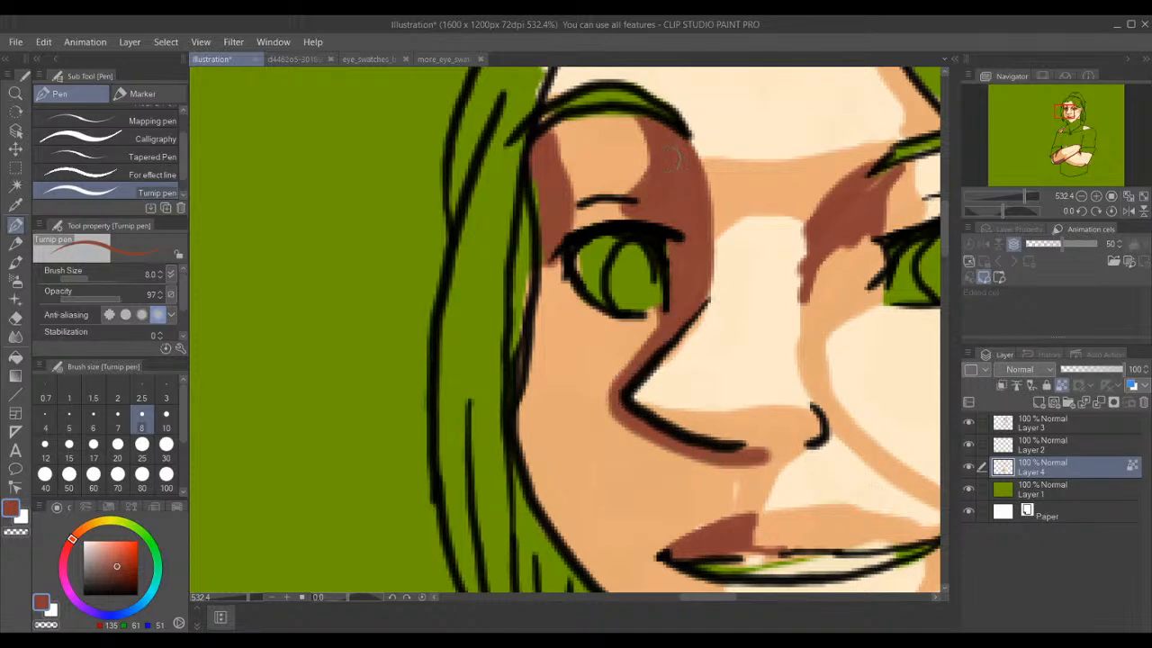
- Paint dark brown shading under the far eye and carry it as a thin band down the face's far edge toward the jaw
mouse_move(590, 311)
left_mouse_down()
mouse_move(551, 267)
mouse_move(556, 284)
mouse_move(546, 248)
left_mouse_up()
mouse_move(608, 326)
left_mouse_down()
mouse_move(614, 311)
mouse_move(540, 313)
mouse_move(517, 373)
mouse_move(540, 297)
mouse_move(528, 412)
left_mouse_up()
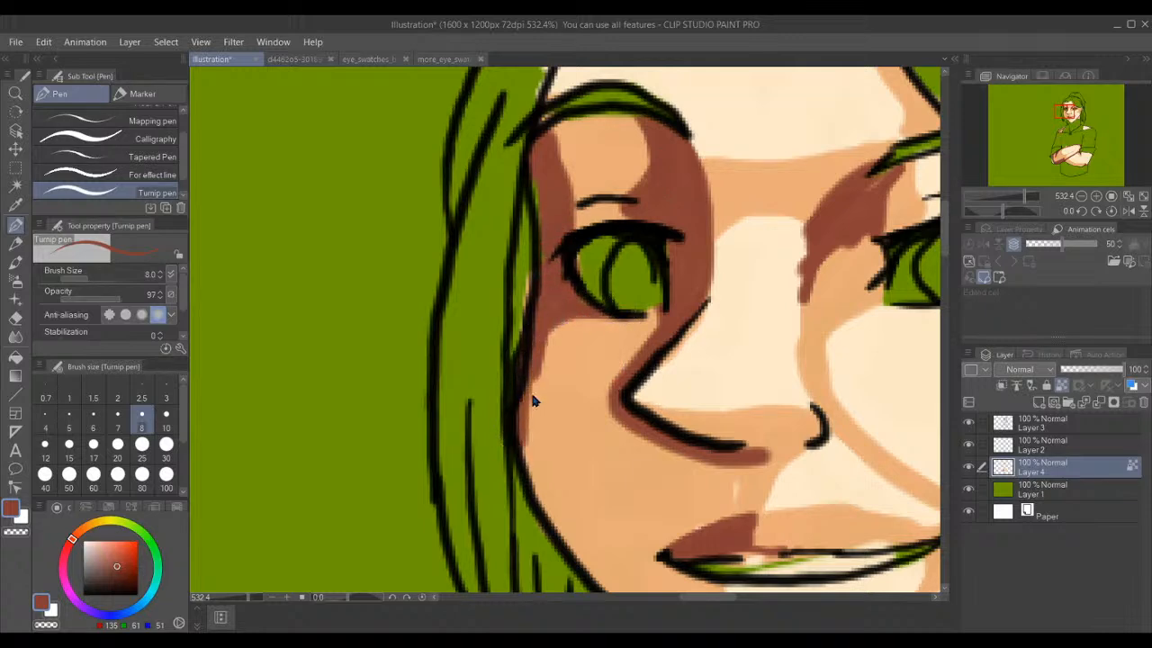
mouse_move(576, 306)
left_mouse_down()
mouse_move(538, 354)
mouse_move(530, 414)
mouse_move(561, 502)
mouse_move(634, 589)
left_mouse_up()
key("ctrl+z")
mouse_move(579, 302)
left_mouse_down()
mouse_move(526, 386)
mouse_move(540, 491)
mouse_move(567, 535)
mouse_move(630, 592)
left_mouse_up()
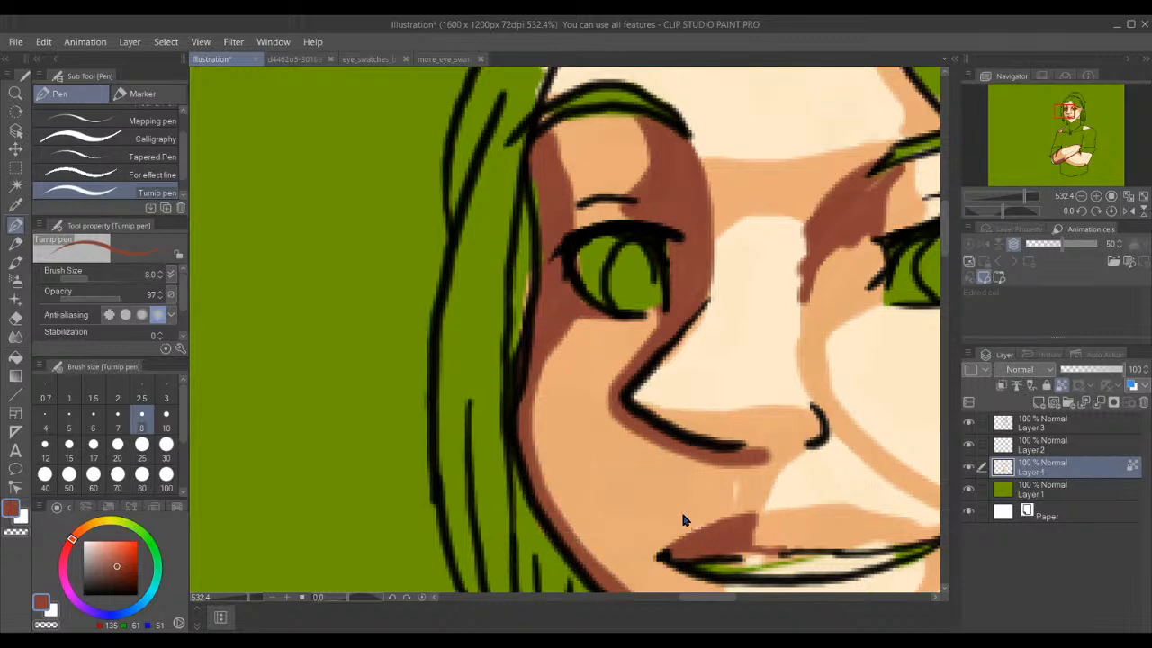
- Shade from under the nose to the mouth corner and fill the far lower cheek with dark brown, leaving an orange patch under the eye
mouse_move(692, 460)
left_mouse_down()
mouse_move(645, 568)
mouse_move(673, 477)
mouse_move(649, 441)
mouse_move(669, 506)
mouse_move(652, 554)
left_mouse_up()
mouse_move(696, 459)
left_mouse_down()
mouse_move(678, 502)
mouse_move(689, 458)
mouse_move(657, 556)
mouse_move(672, 518)
mouse_move(669, 444)
mouse_move(691, 468)
mouse_move(648, 573)
left_mouse_up()
mouse_move(697, 486)
left_mouse_down()
mouse_move(699, 474)
mouse_move(650, 546)
mouse_move(710, 476)
mouse_move(713, 455)
mouse_move(693, 471)
left_mouse_up()
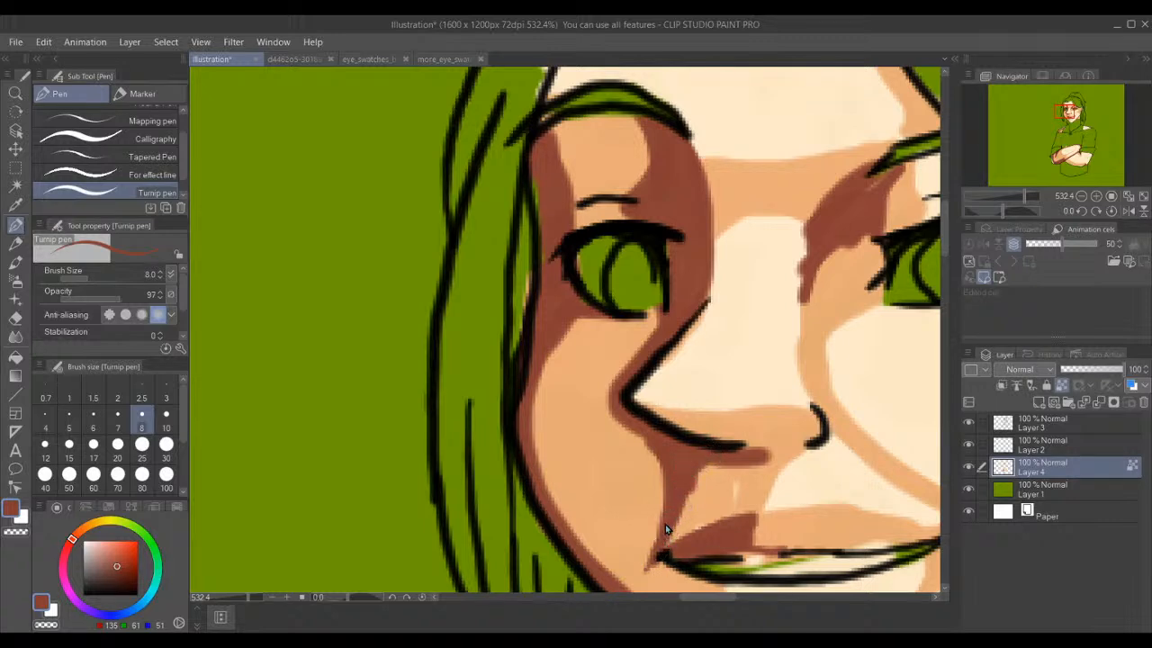
mouse_move(630, 416)
left_mouse_down()
mouse_move(580, 441)
mouse_move(537, 450)
mouse_move(527, 440)
mouse_move(562, 443)
mouse_move(613, 408)
mouse_move(598, 445)
mouse_move(557, 468)
mouse_move(540, 460)
mouse_move(599, 453)
mouse_move(634, 473)
mouse_move(590, 565)
mouse_move(632, 538)
mouse_move(637, 575)
mouse_move(603, 501)
mouse_move(652, 416)
mouse_move(625, 409)
mouse_move(630, 400)
mouse_move(624, 433)
mouse_move(616, 424)
mouse_move(581, 500)
mouse_move(585, 531)
mouse_move(562, 515)
mouse_move(573, 553)
mouse_move(594, 524)
left_mouse_up()
mouse_move(611, 477)
left_mouse_down()
mouse_move(578, 490)
mouse_move(591, 528)
mouse_move(604, 517)
left_mouse_up()
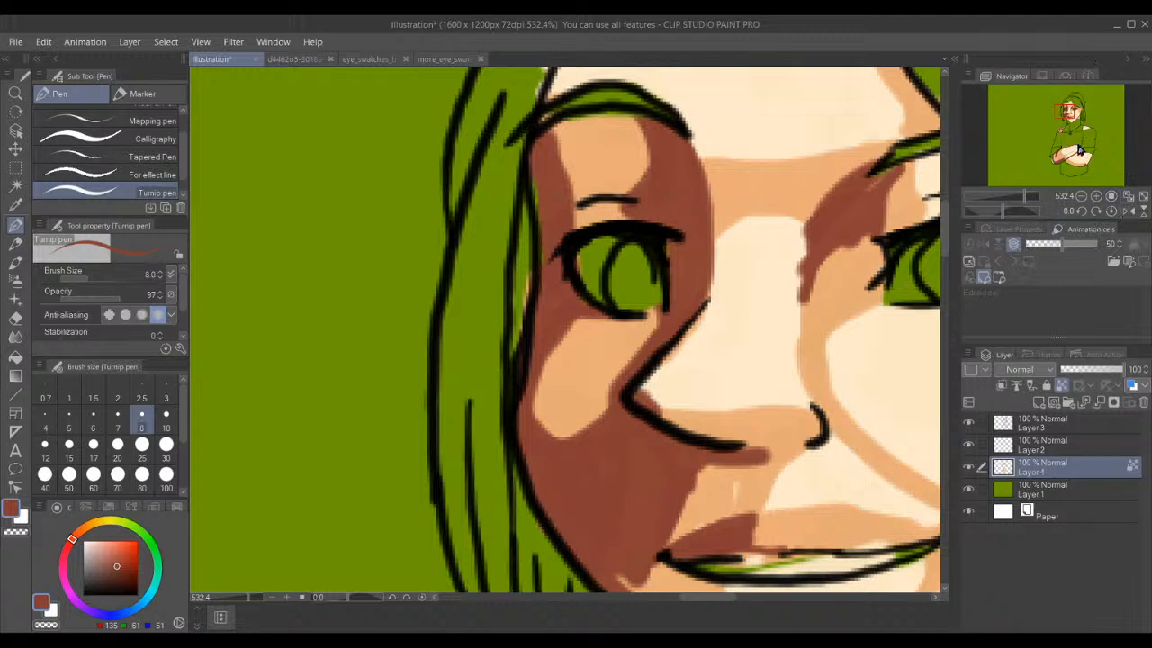
left_click_drag(1058, 144, 1071, 112)
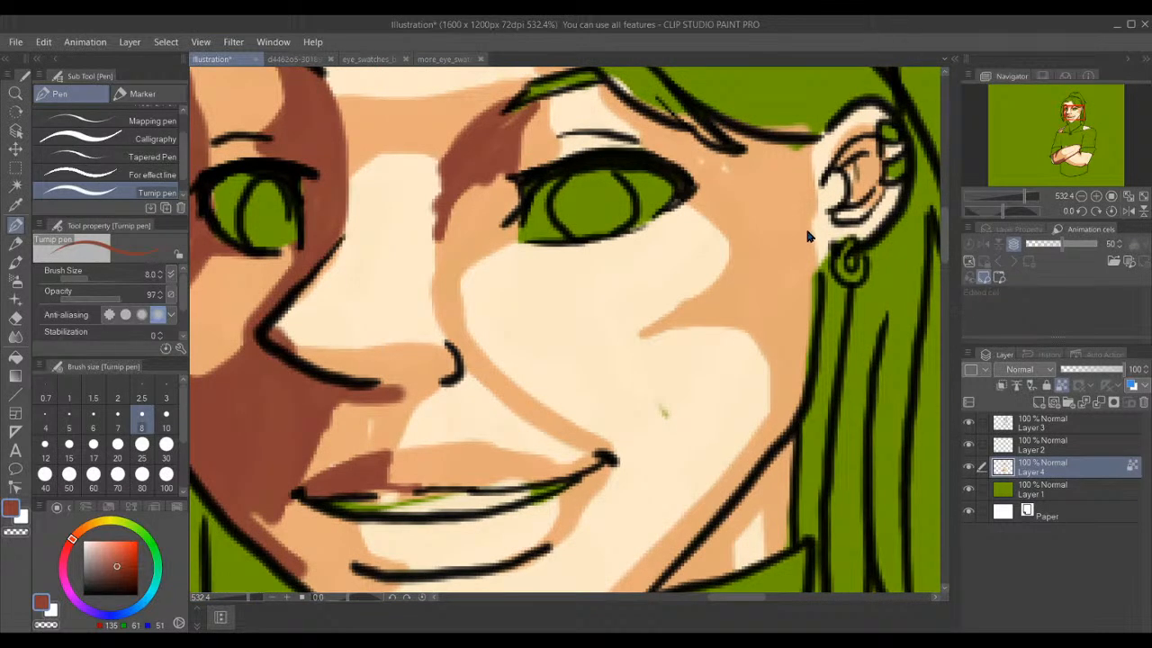
- Paint a dark brown shadow wedge from below the ear onto the near cheek and down the near jaw edge
mouse_move(808, 207)
left_mouse_down()
mouse_move(820, 232)
mouse_move(789, 275)
mouse_move(715, 317)
left_mouse_up()
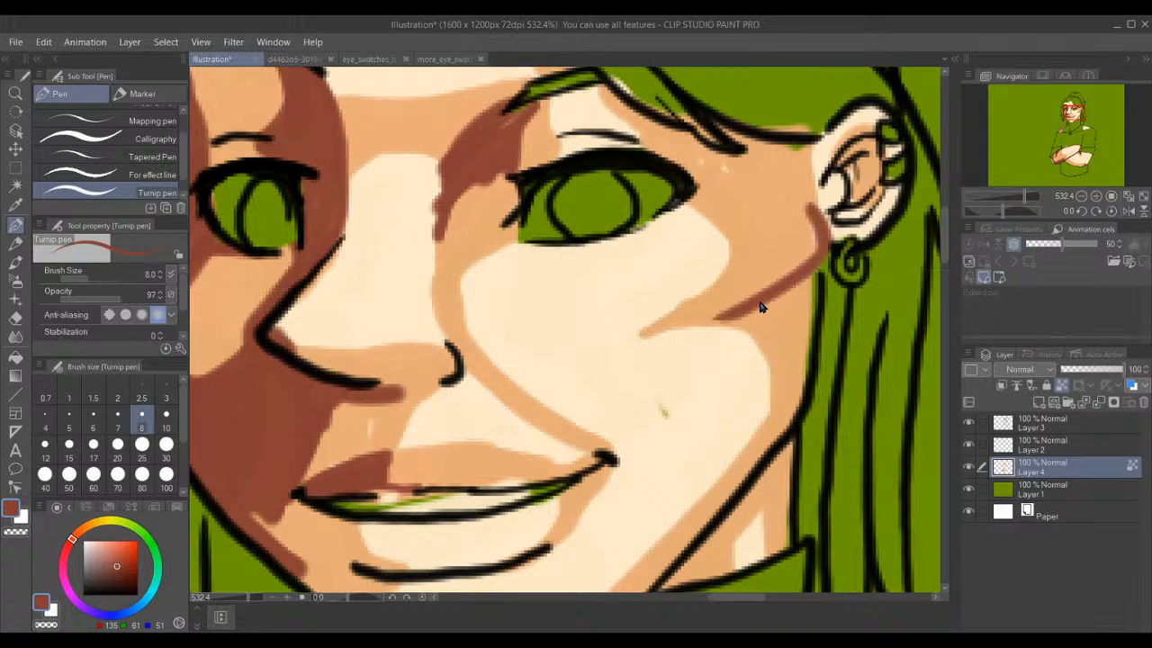
left_click_drag(807, 288, 795, 389)
left_click_drag(804, 284, 789, 500)
left_click_drag(814, 284, 800, 387)
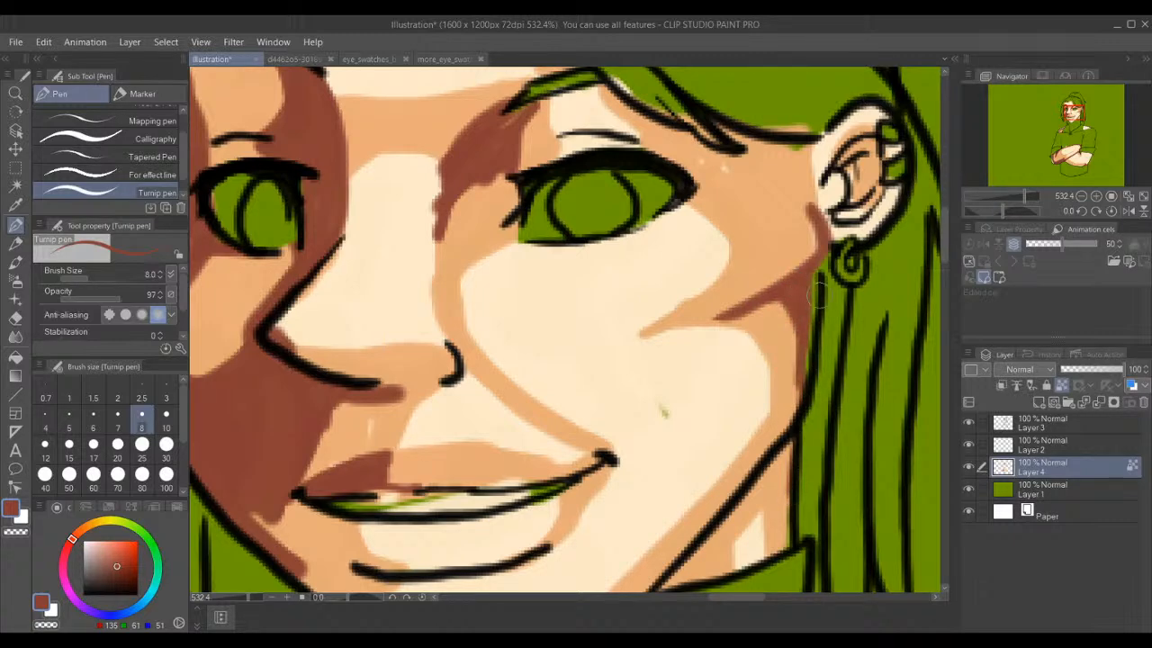
left_click_drag(818, 252, 802, 369)
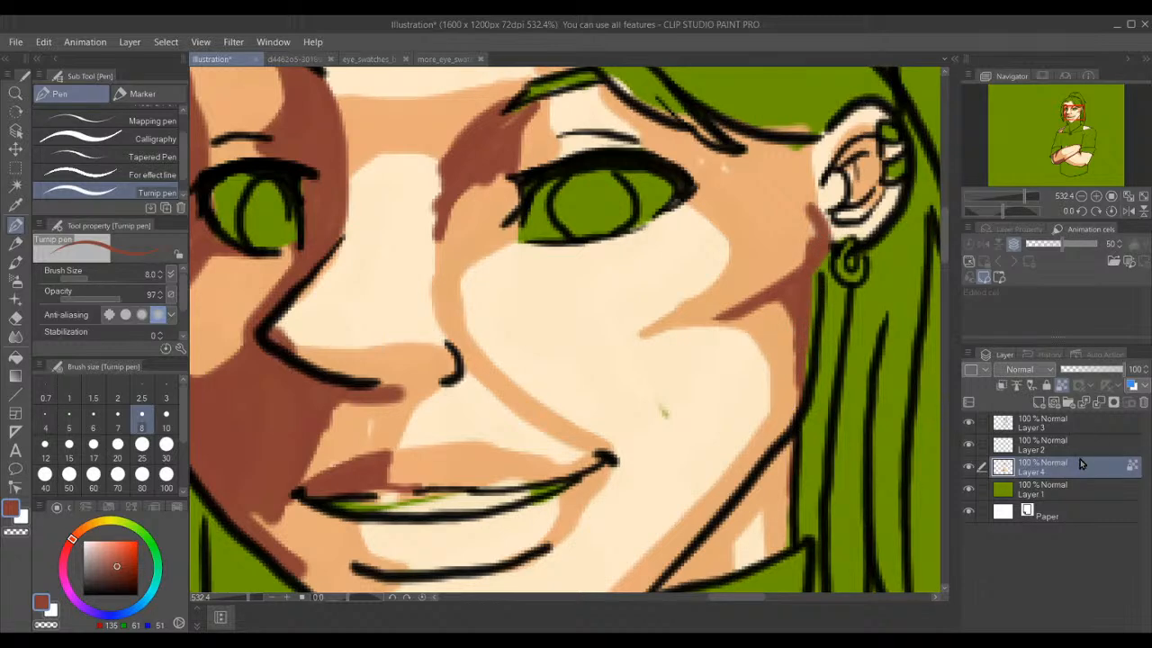
- Reinforce the brown jaw shadow below the ear and extend it up in front of the ear along the hairline to the temple
left_click(1064, 385)
left_click_drag(818, 257, 802, 326)
left_click_drag(815, 276, 811, 364)
mouse_move(743, 131)
left_mouse_down()
mouse_move(794, 184)
mouse_move(809, 275)
mouse_move(802, 168)
mouse_move(732, 108)
mouse_move(799, 196)
mouse_move(701, 109)
mouse_move(785, 154)
left_mouse_up()
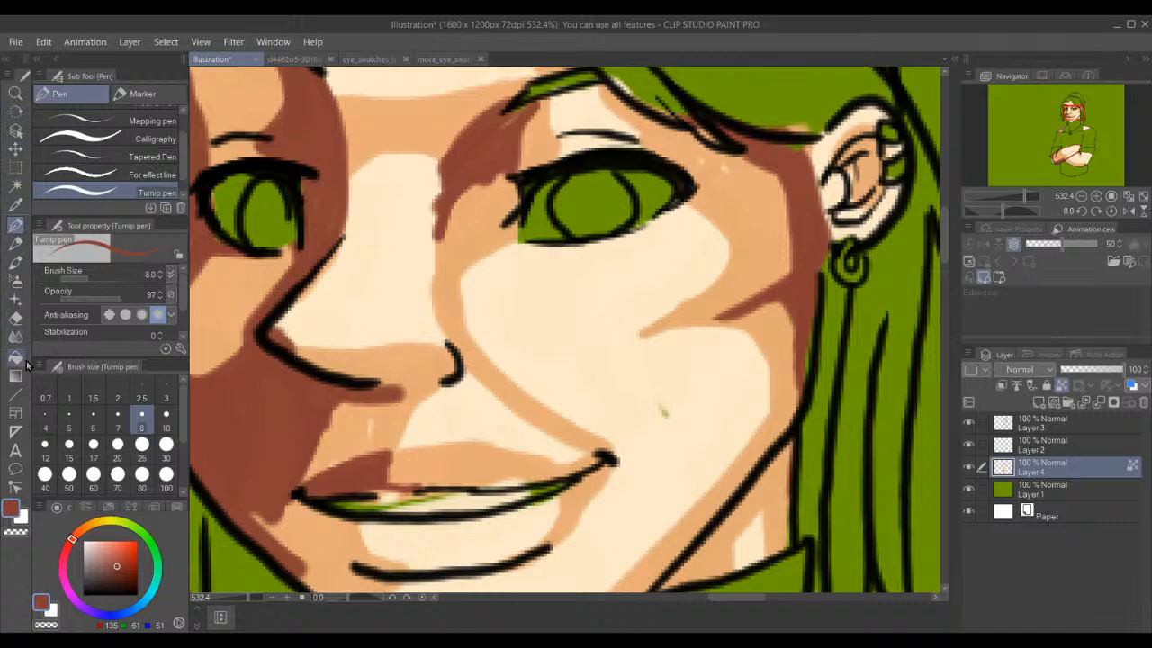
- Use the Blend tool to soften the brown and orange shadows on the near temple and under the cheekbone
left_click(15, 336)
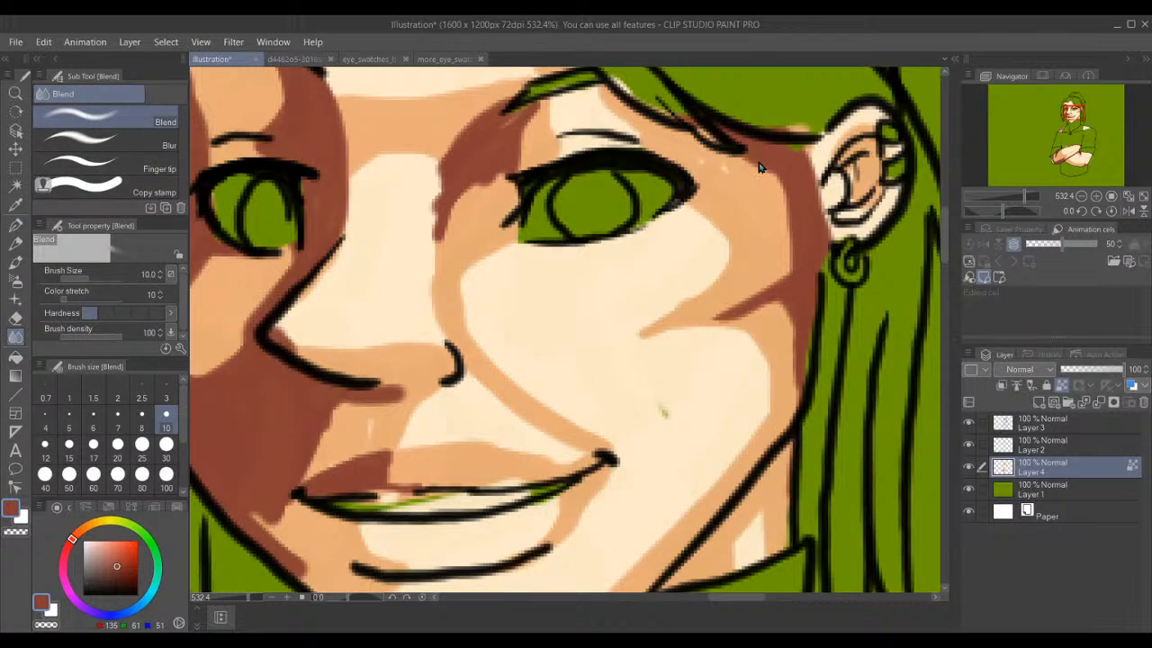
mouse_move(746, 162)
left_mouse_down()
mouse_move(777, 202)
mouse_move(783, 190)
mouse_move(752, 151)
mouse_move(784, 186)
mouse_move(760, 184)
mouse_move(749, 168)
mouse_move(784, 201)
mouse_move(777, 271)
mouse_move(792, 243)
mouse_move(778, 154)
mouse_move(800, 220)
mouse_move(785, 267)
left_mouse_up()
mouse_move(700, 117)
left_mouse_down()
mouse_move(755, 201)
mouse_move(760, 272)
mouse_move(725, 157)
mouse_move(673, 246)
mouse_move(675, 221)
mouse_move(721, 253)
mouse_move(706, 165)
mouse_move(750, 197)
mouse_move(736, 146)
mouse_move(759, 141)
mouse_move(786, 205)
mouse_move(733, 270)
left_mouse_up()
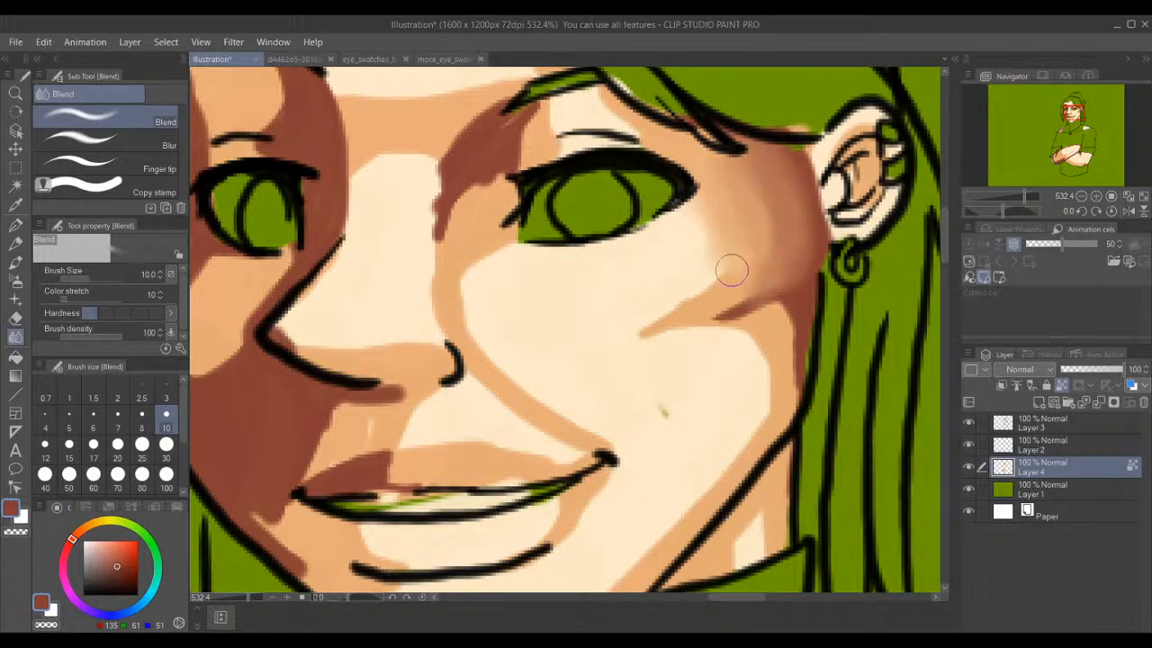
mouse_move(788, 306)
left_mouse_down()
mouse_move(710, 327)
mouse_move(602, 326)
left_mouse_up()
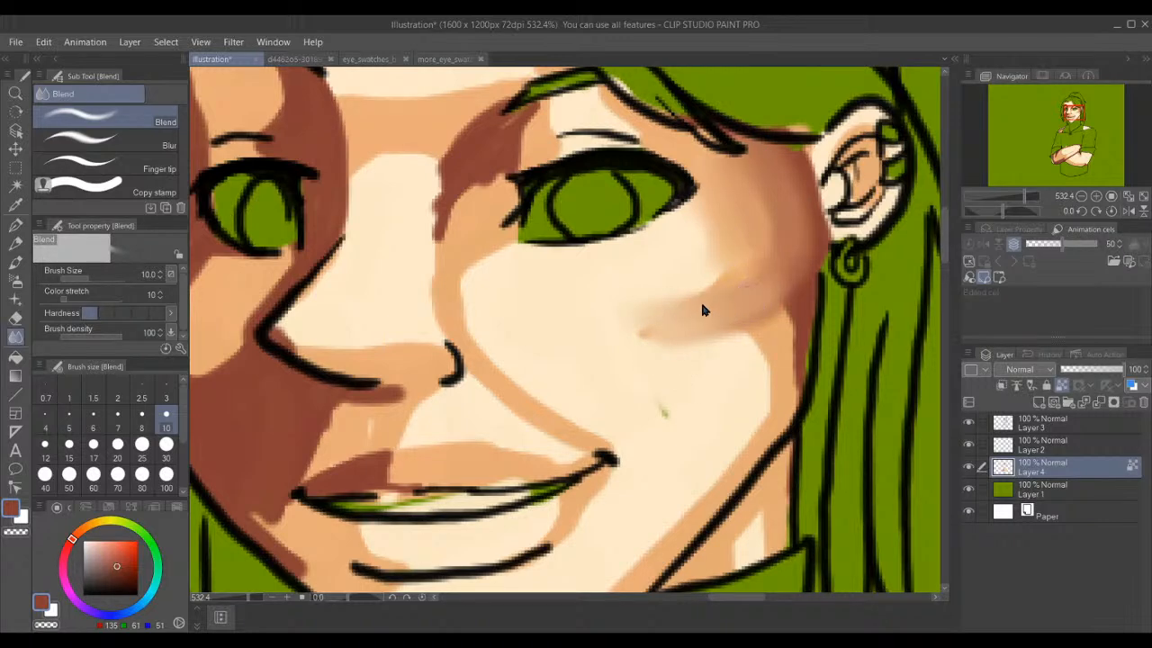
mouse_move(706, 346)
left_mouse_down()
mouse_move(752, 375)
mouse_move(727, 323)
mouse_move(678, 318)
left_mouse_up()
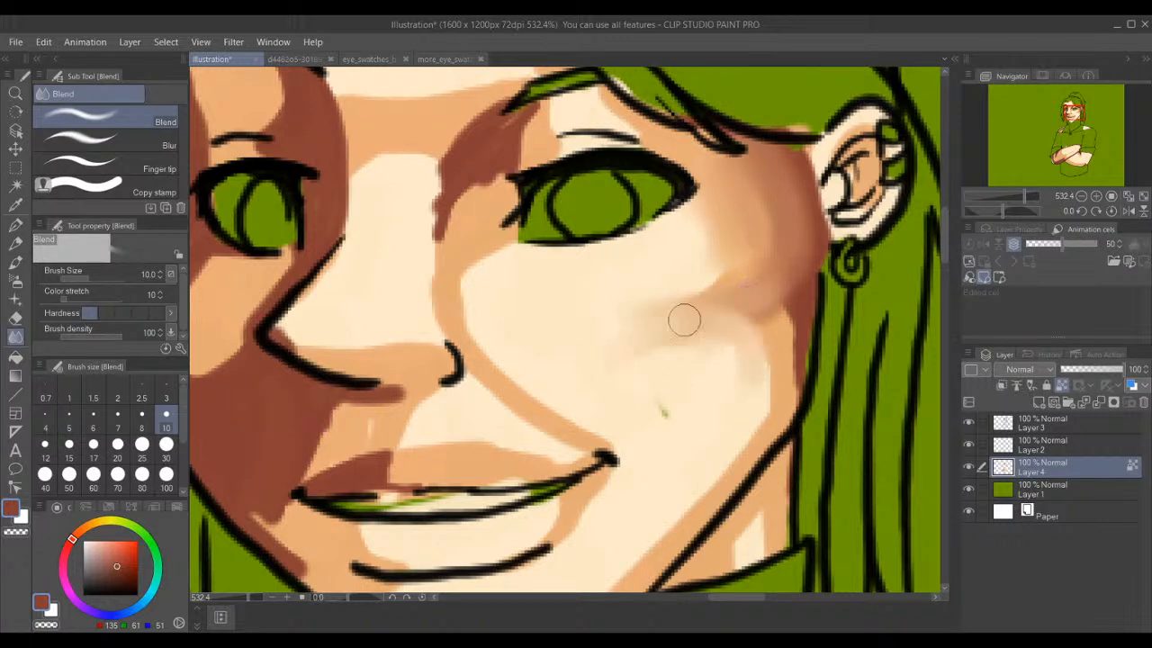
- Blend the shadow along the near jaw edge below the ear into the lighter cheek
mouse_move(776, 305)
left_mouse_down()
mouse_move(787, 353)
mouse_move(794, 315)
mouse_move(792, 360)
left_mouse_up()
mouse_move(807, 263)
left_mouse_down()
mouse_move(777, 405)
mouse_move(782, 382)
mouse_move(722, 437)
left_mouse_up()
mouse_move(721, 341)
left_mouse_down()
mouse_move(713, 319)
mouse_move(710, 347)
mouse_move(761, 400)
mouse_move(765, 362)
mouse_move(745, 404)
left_mouse_up()
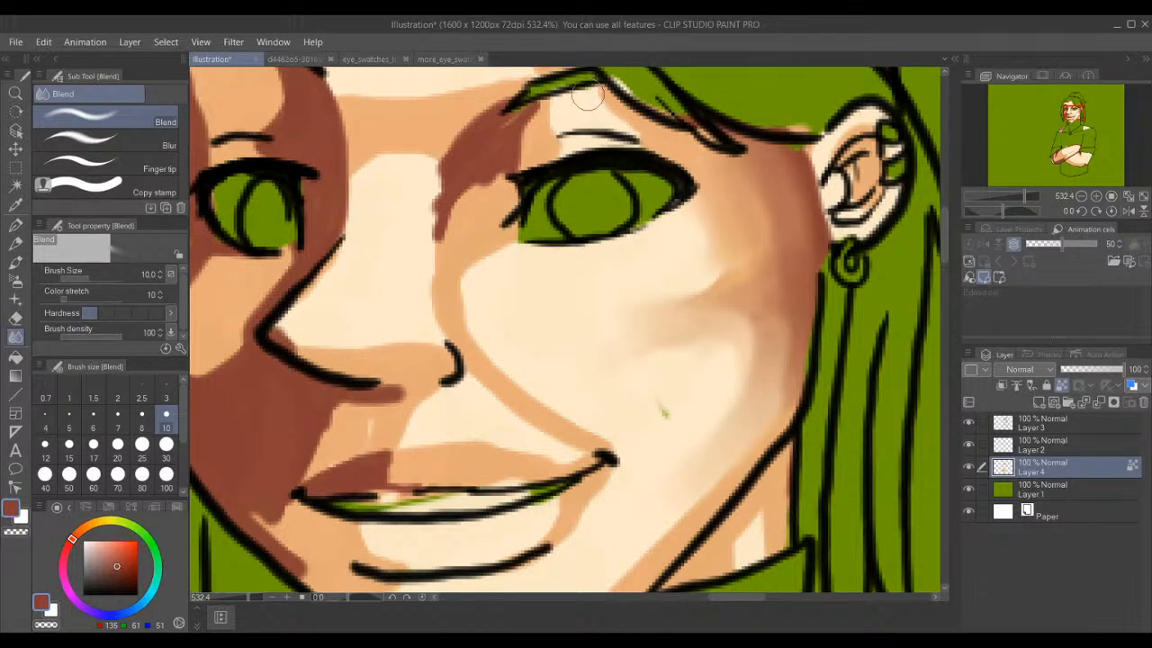
- Blend the shadows around the near eye socket and soften the orange smile line running from the nose into the cheek
left_click_drag(618, 106, 647, 141)
mouse_move(604, 83)
left_mouse_down()
mouse_move(627, 114)
mouse_move(545, 154)
left_mouse_up()
mouse_move(539, 112)
left_mouse_down()
mouse_move(518, 183)
mouse_move(526, 131)
mouse_move(535, 194)
mouse_move(511, 153)
mouse_move(501, 171)
mouse_move(498, 149)
mouse_move(468, 219)
mouse_move(494, 135)
mouse_move(455, 238)
mouse_move(464, 166)
mouse_move(452, 224)
mouse_move(508, 117)
mouse_move(460, 221)
mouse_move(490, 134)
mouse_move(458, 216)
mouse_move(467, 155)
mouse_move(459, 245)
mouse_move(513, 234)
mouse_move(487, 254)
mouse_move(470, 296)
mouse_move(493, 176)
mouse_move(490, 274)
left_mouse_up()
mouse_move(535, 219)
left_mouse_down()
mouse_move(497, 239)
mouse_move(524, 304)
mouse_move(474, 282)
mouse_move(499, 358)
mouse_move(488, 342)
mouse_move(618, 422)
mouse_move(516, 281)
left_mouse_up()
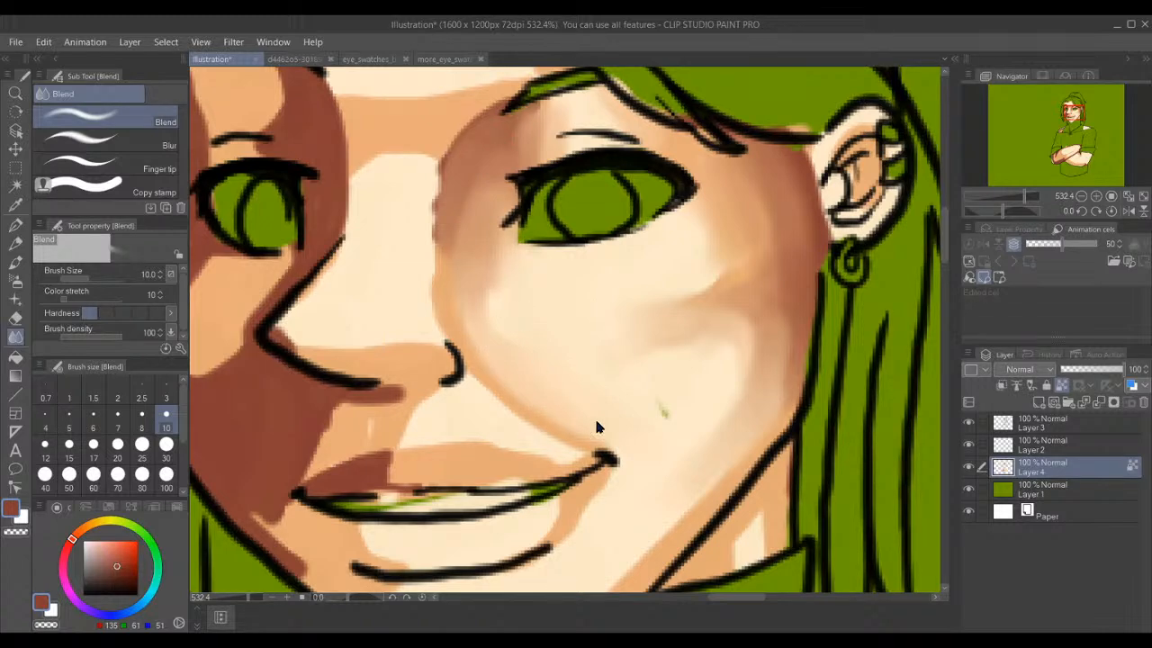
mouse_move(476, 357)
left_mouse_down()
mouse_move(581, 432)
mouse_move(517, 380)
mouse_move(470, 297)
left_mouse_up()
mouse_move(519, 259)
left_mouse_down()
mouse_move(521, 343)
mouse_move(495, 261)
mouse_move(572, 380)
left_mouse_up()
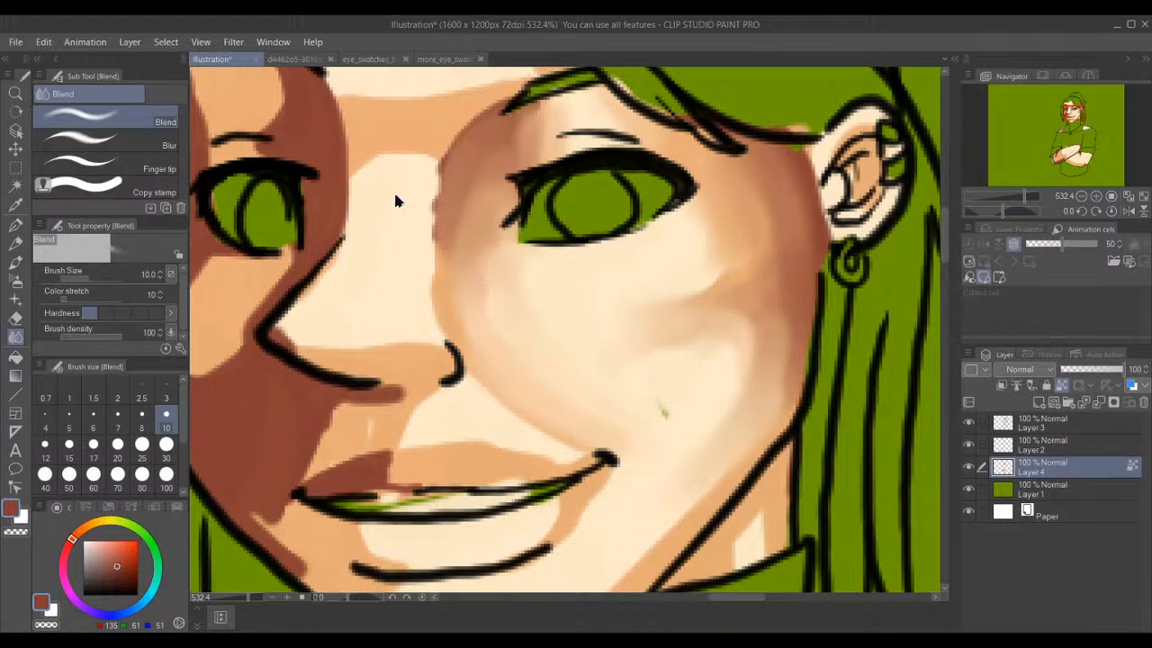
- Blend the shadow edges around the nose bridge and across the orange band between the brows
mouse_move(483, 108)
left_mouse_down()
mouse_move(436, 167)
mouse_move(434, 266)
mouse_move(447, 143)
mouse_move(429, 290)
left_mouse_up()
mouse_move(441, 239)
left_mouse_down()
mouse_move(437, 267)
mouse_move(437, 162)
mouse_move(391, 154)
mouse_move(336, 220)
mouse_move(330, 135)
left_mouse_up()
left_click_drag(538, 77, 341, 81)
left_click_drag(480, 80, 310, 87)
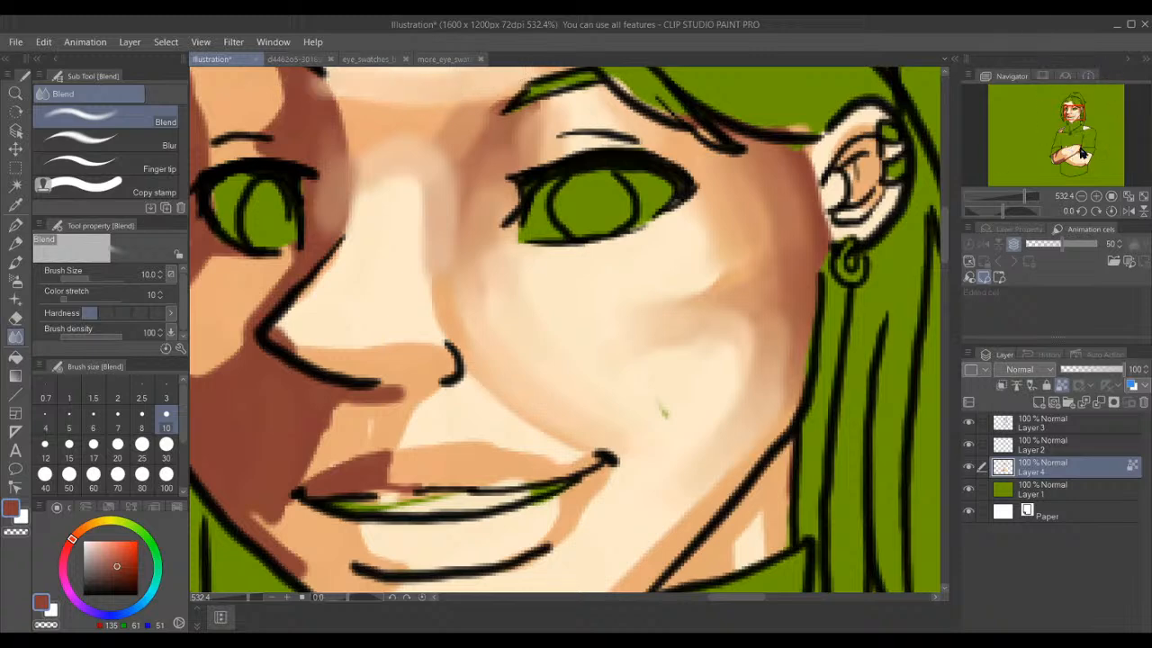
- Blend the forehead shadow along the near hairline, then soften the shading at both inner brows and beside the nose bridge
left_click_drag(1073, 116, 1067, 105)
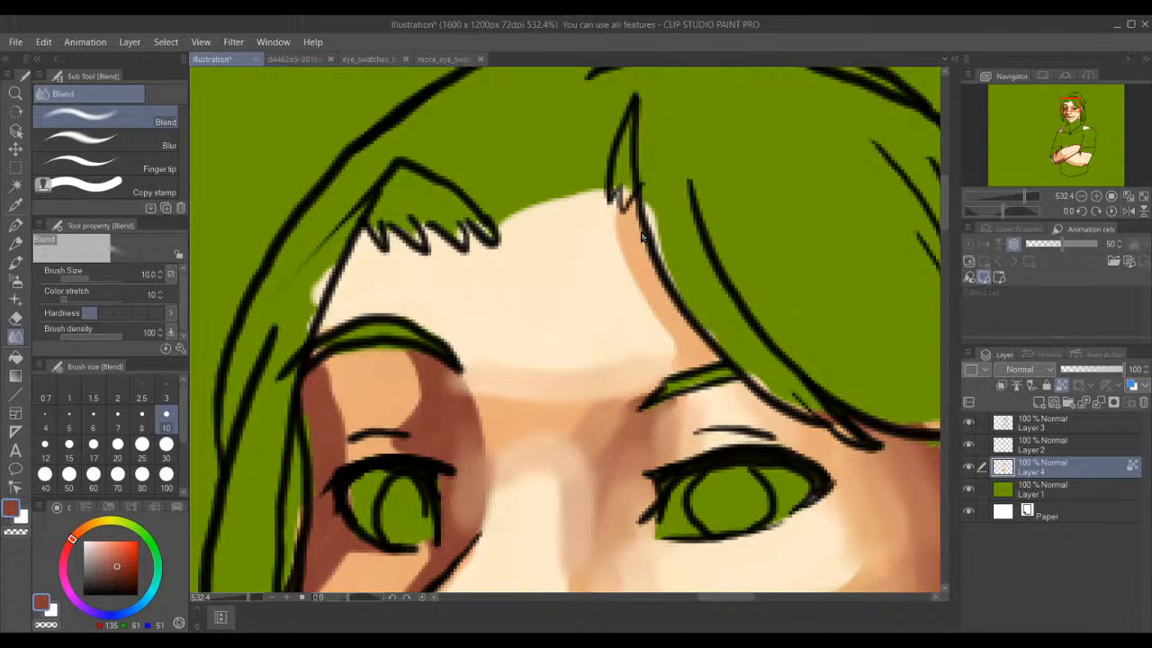
mouse_move(609, 230)
left_mouse_down()
mouse_move(612, 207)
mouse_move(633, 278)
mouse_move(684, 338)
left_mouse_up()
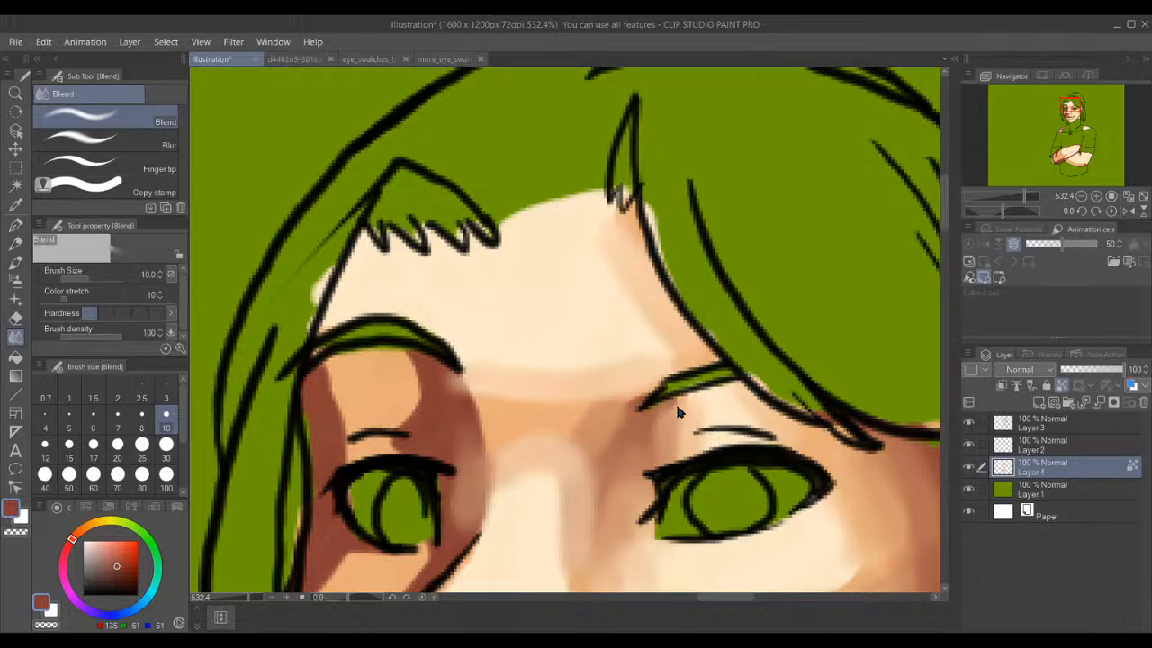
mouse_move(680, 406)
left_mouse_down()
mouse_move(612, 433)
mouse_move(585, 463)
left_mouse_up()
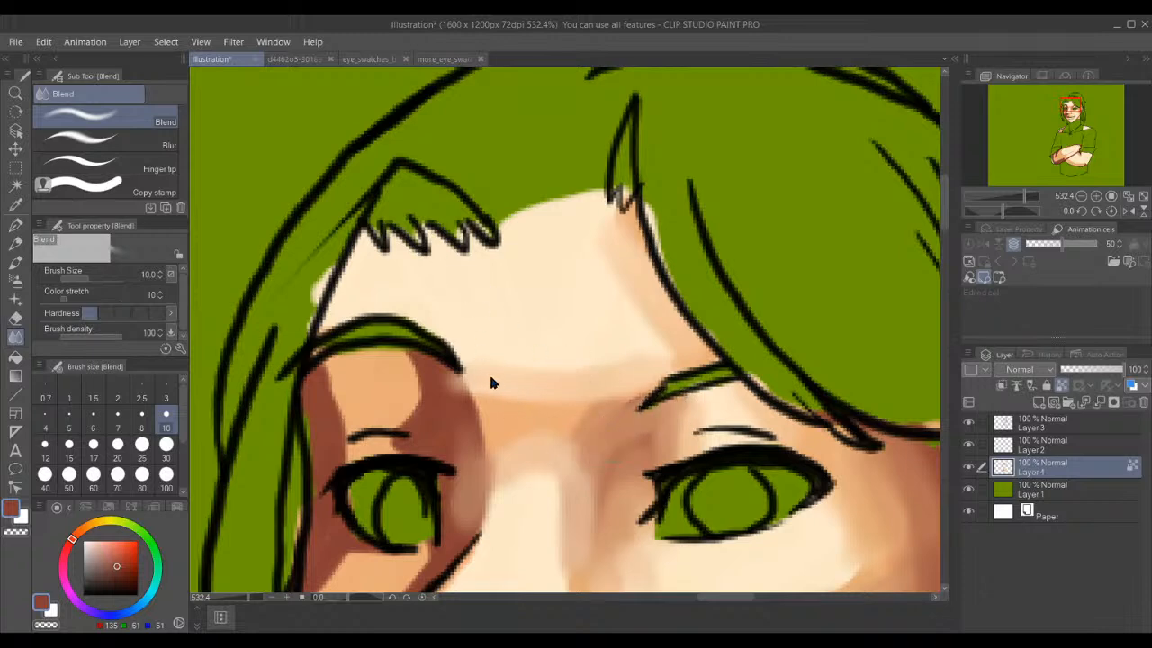
mouse_move(406, 412)
left_mouse_down()
mouse_move(438, 434)
mouse_move(432, 407)
mouse_move(459, 413)
mouse_move(424, 375)
mouse_move(454, 363)
left_mouse_up()
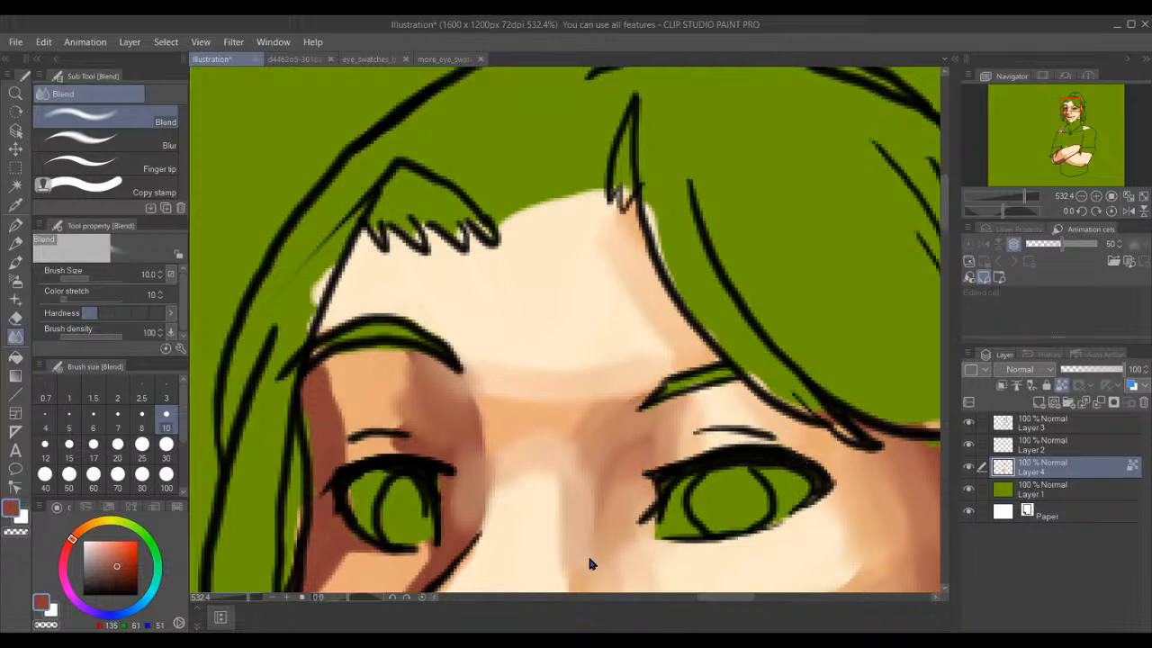
mouse_move(594, 561)
left_mouse_down()
mouse_move(585, 449)
mouse_move(619, 571)
mouse_move(591, 521)
mouse_move(548, 525)
mouse_move(543, 570)
mouse_move(573, 541)
left_mouse_up()
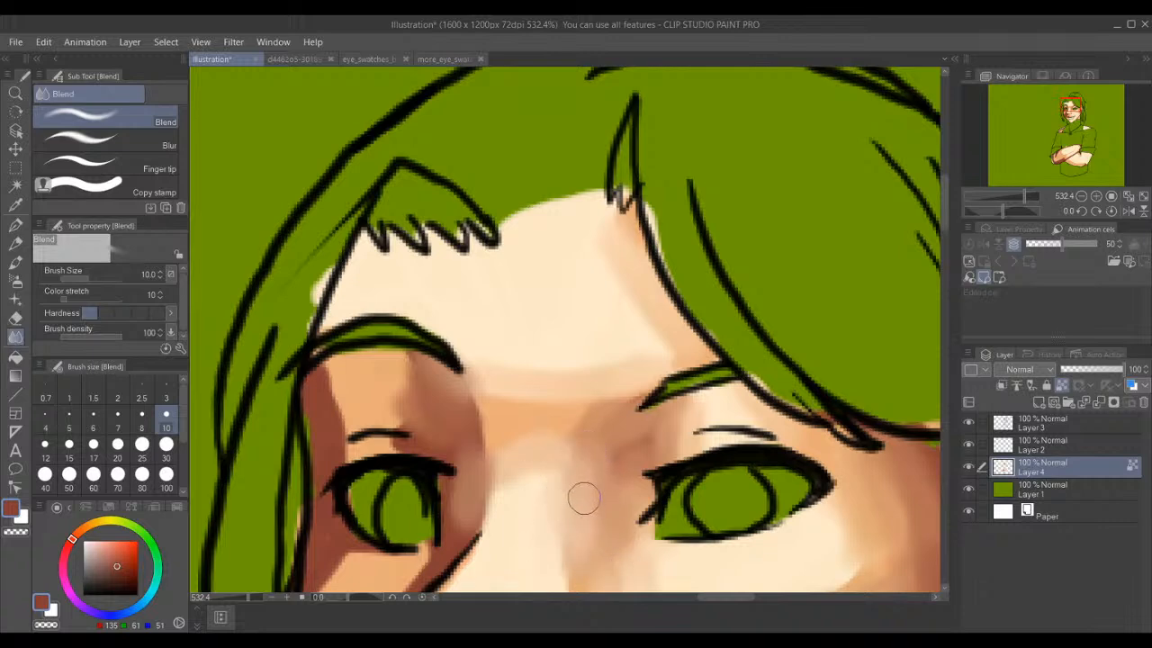
- Blend the brown and orange shading on the far eyelid and around both sides of the far eye socket
mouse_move(389, 371)
left_mouse_down()
mouse_move(391, 432)
mouse_move(405, 388)
mouse_move(425, 388)
mouse_move(443, 448)
left_mouse_up()
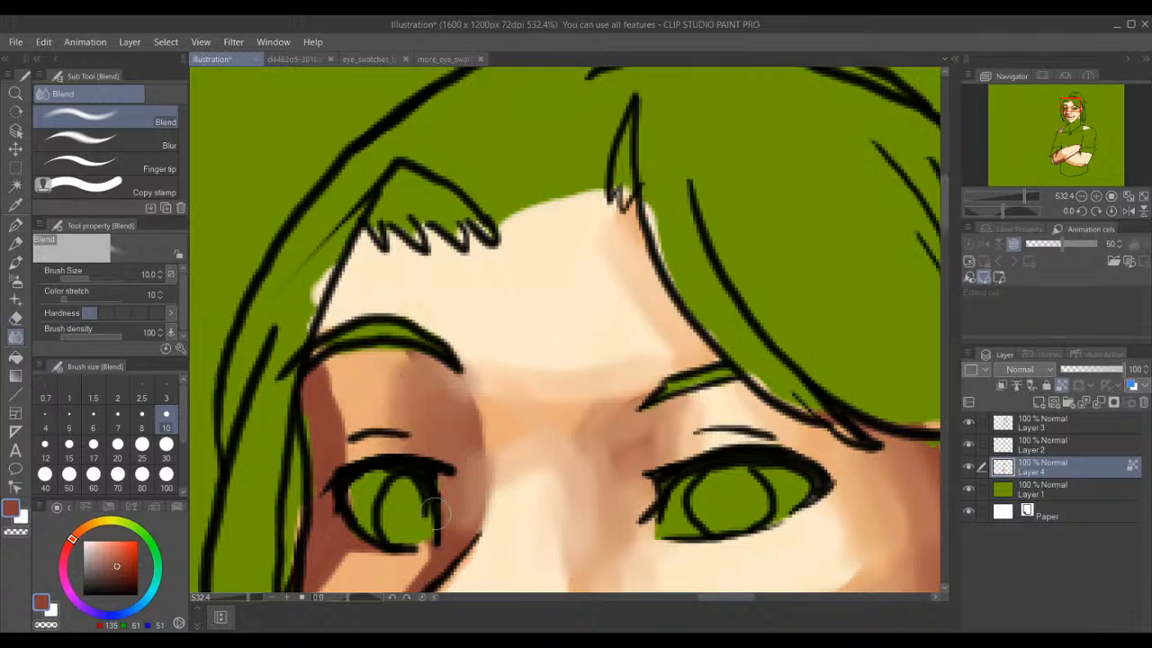
left_click_drag(433, 543, 416, 584)
mouse_move(347, 384)
left_mouse_down()
mouse_move(346, 450)
mouse_move(322, 396)
mouse_move(336, 476)
left_mouse_up()
mouse_move(376, 401)
left_mouse_down()
mouse_move(383, 468)
mouse_move(356, 411)
mouse_move(337, 401)
mouse_move(321, 413)
mouse_move(315, 517)
left_mouse_up()
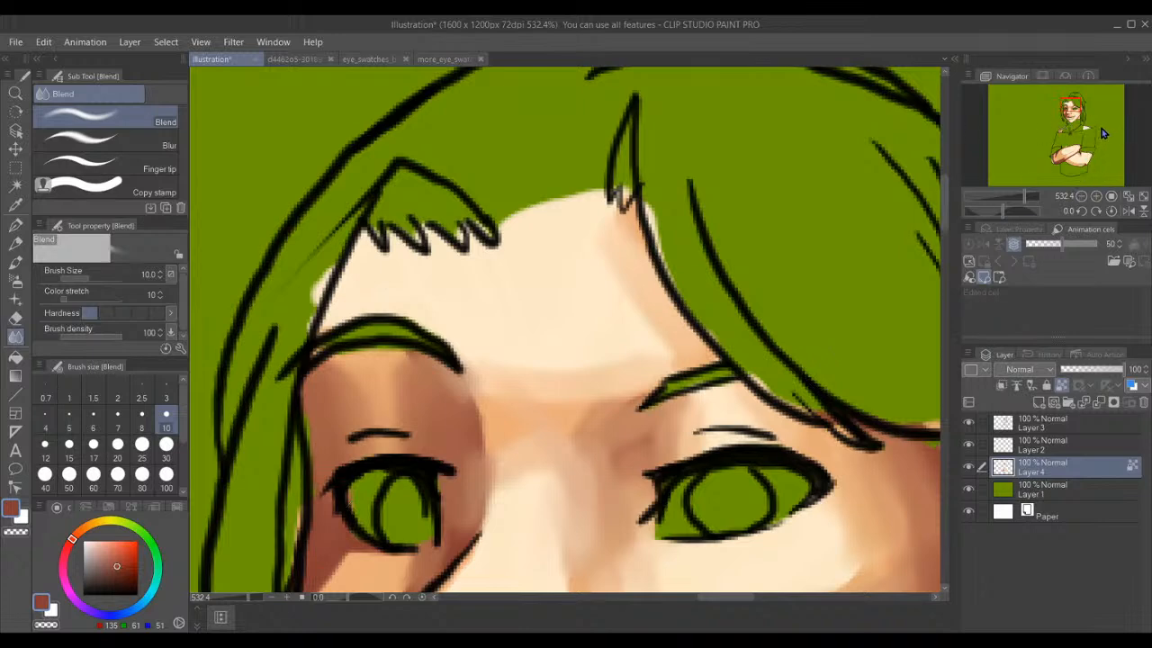
- Blend the orange shadow edge across the lower nose, and undo the blend stroke made on the far cheek
left_click_drag(1079, 117, 1070, 112)
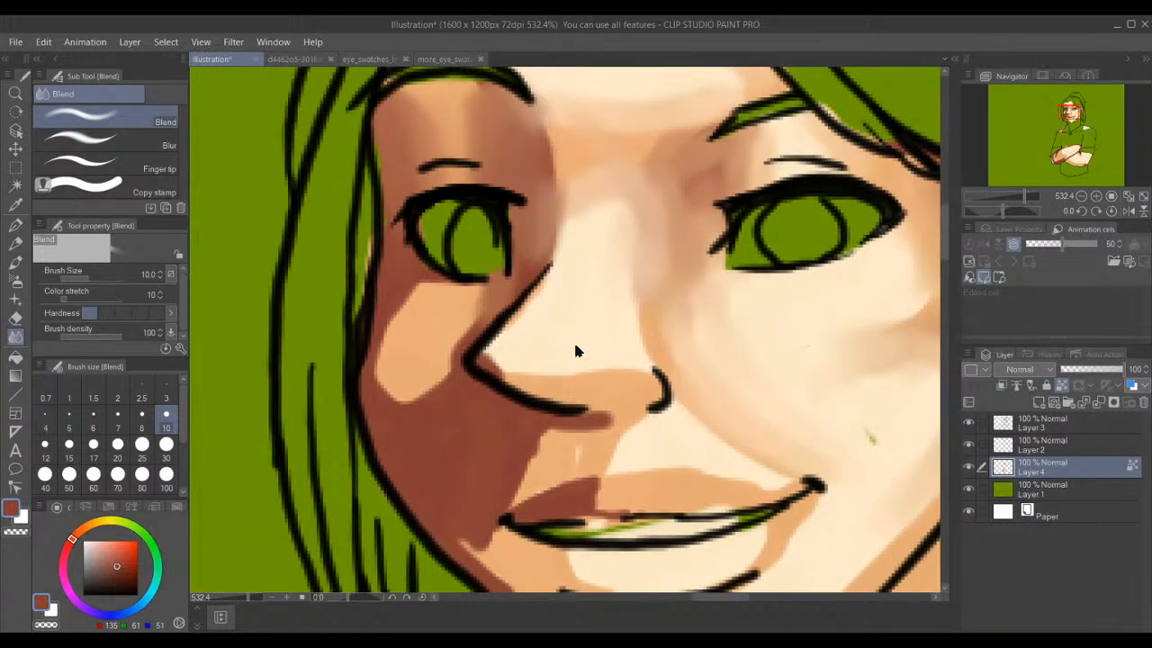
left_click_drag(507, 360, 640, 375)
left_click_drag(466, 313, 439, 441)
key("ctrl+z")
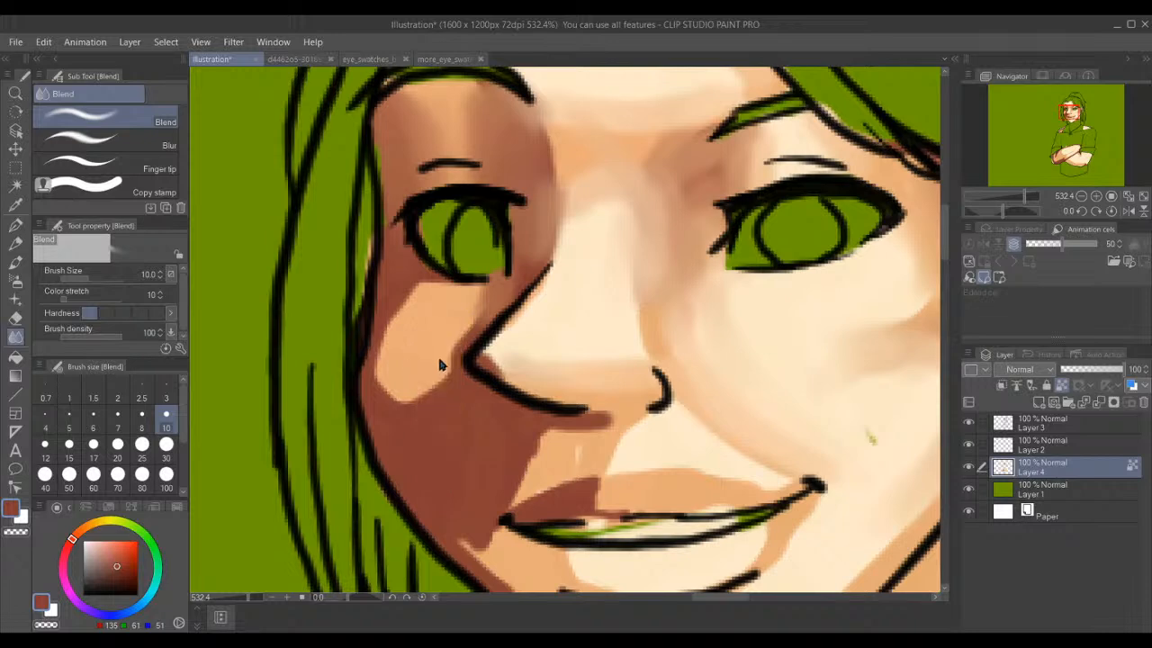
- Blend the orange patch under the far eye into the surrounding brown cheek shadow
left_click_drag(397, 311, 384, 438)
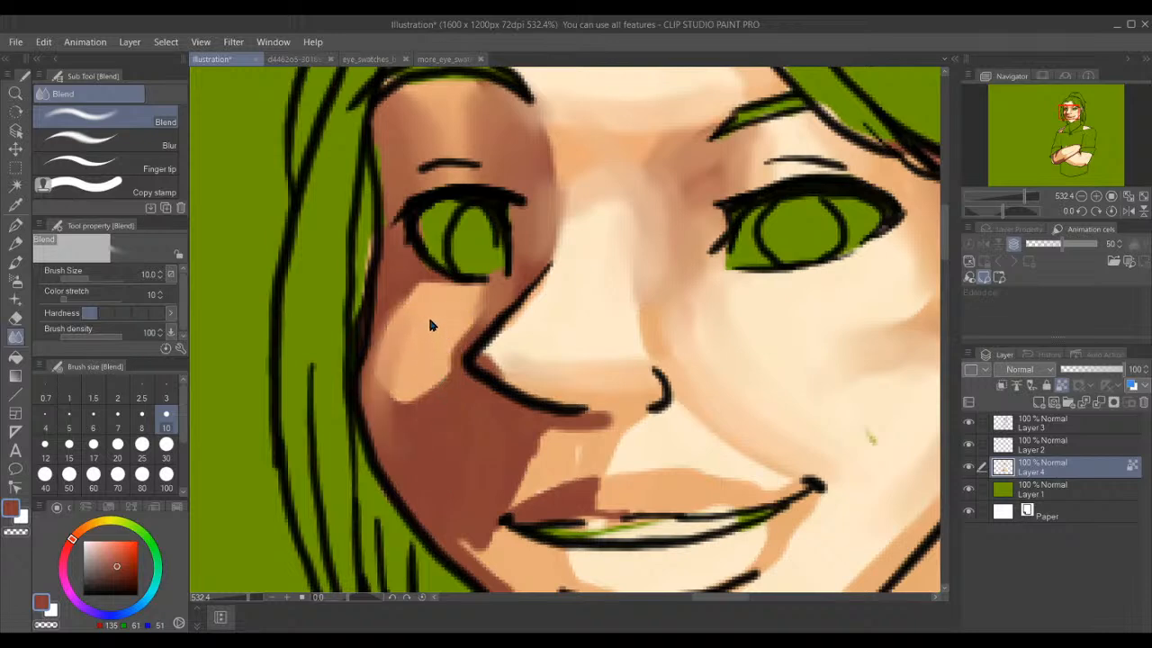
left_click_drag(429, 309, 389, 299)
mouse_move(415, 324)
left_mouse_down()
mouse_move(423, 288)
mouse_move(370, 389)
mouse_move(408, 275)
mouse_move(357, 338)
mouse_move(442, 295)
mouse_move(405, 363)
mouse_move(414, 312)
mouse_move(403, 318)
mouse_move(417, 377)
mouse_move(403, 368)
mouse_move(439, 423)
mouse_move(416, 371)
mouse_move(428, 491)
mouse_move(443, 513)
mouse_move(466, 369)
mouse_move(436, 350)
mouse_move(479, 498)
mouse_move(452, 373)
mouse_move(468, 405)
left_mouse_up()
mouse_move(472, 310)
left_mouse_down()
mouse_move(464, 487)
mouse_move(480, 336)
mouse_move(450, 380)
mouse_move(428, 386)
mouse_move(466, 481)
left_mouse_up()
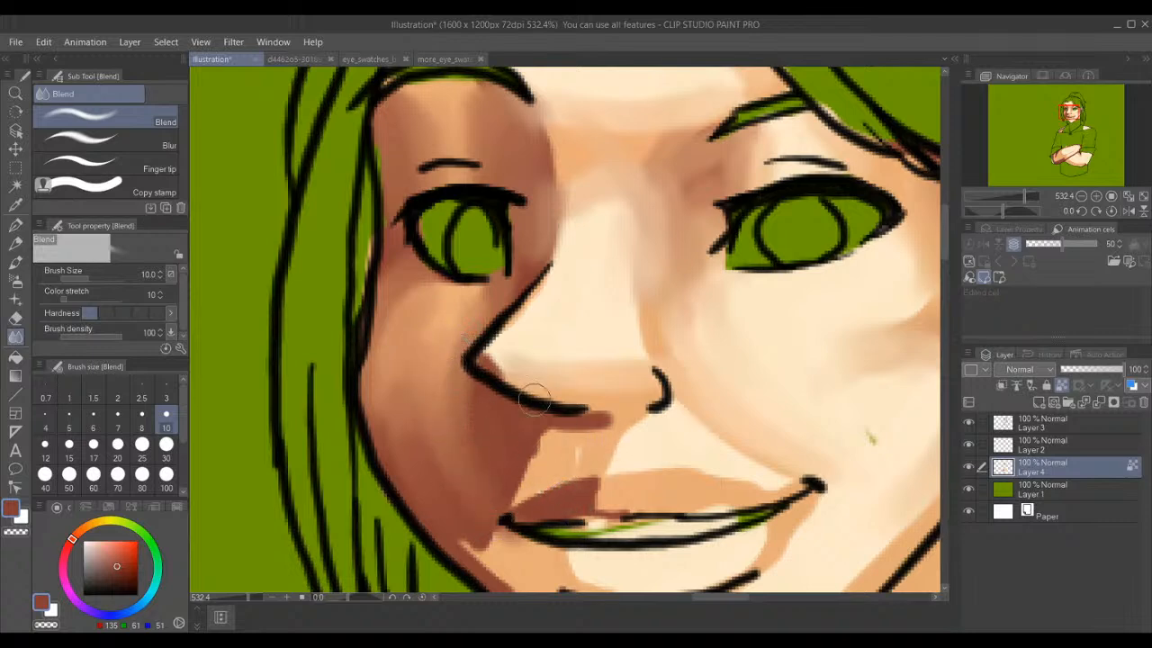
- Blend the brown shadow from under the nose across the far lower cheek to the mouth corner
mouse_move(632, 447)
left_mouse_down()
mouse_move(581, 457)
mouse_move(568, 446)
mouse_move(577, 434)
mouse_move(531, 436)
mouse_move(483, 482)
mouse_move(553, 451)
mouse_move(462, 448)
mouse_move(559, 455)
mouse_move(434, 502)
mouse_move(532, 488)
mouse_move(472, 512)
mouse_move(527, 481)
mouse_move(416, 483)
left_mouse_up()
mouse_move(518, 570)
left_mouse_down()
mouse_move(435, 505)
mouse_move(466, 529)
mouse_move(425, 468)
left_mouse_up()
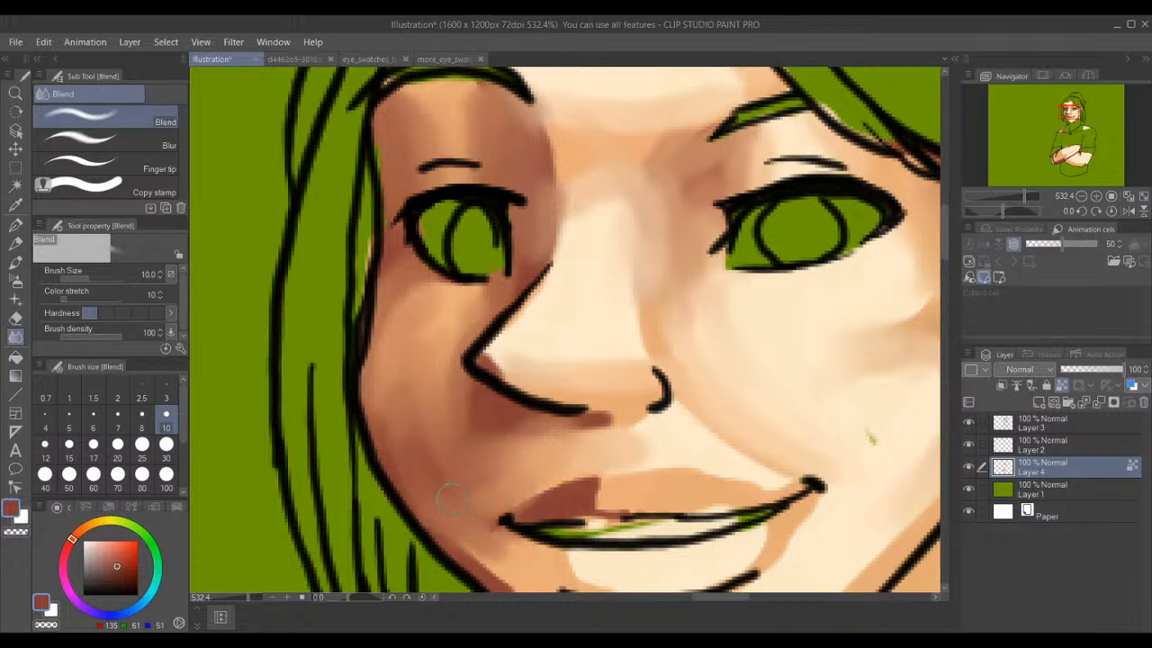
mouse_move(511, 567)
left_mouse_down()
mouse_move(420, 436)
mouse_move(512, 556)
mouse_move(383, 423)
mouse_move(447, 463)
mouse_move(513, 548)
left_mouse_up()
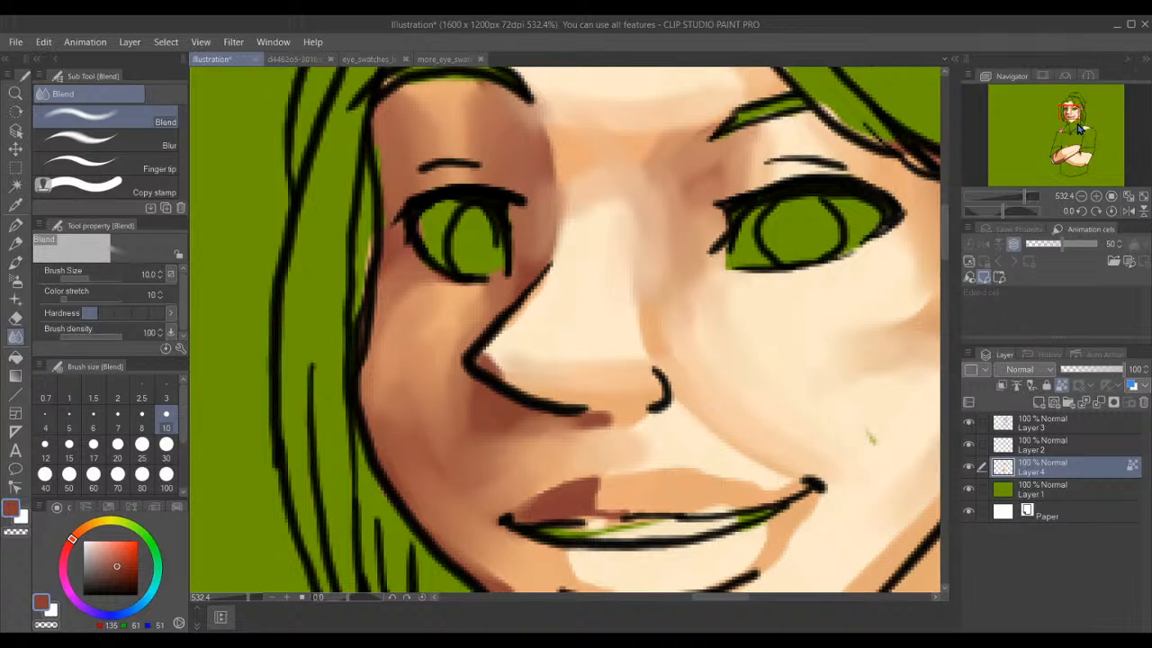
- Blend the orange shadow along the near lower jaw and soften the light patch on the neck
left_click_drag(1069, 112, 1075, 114)
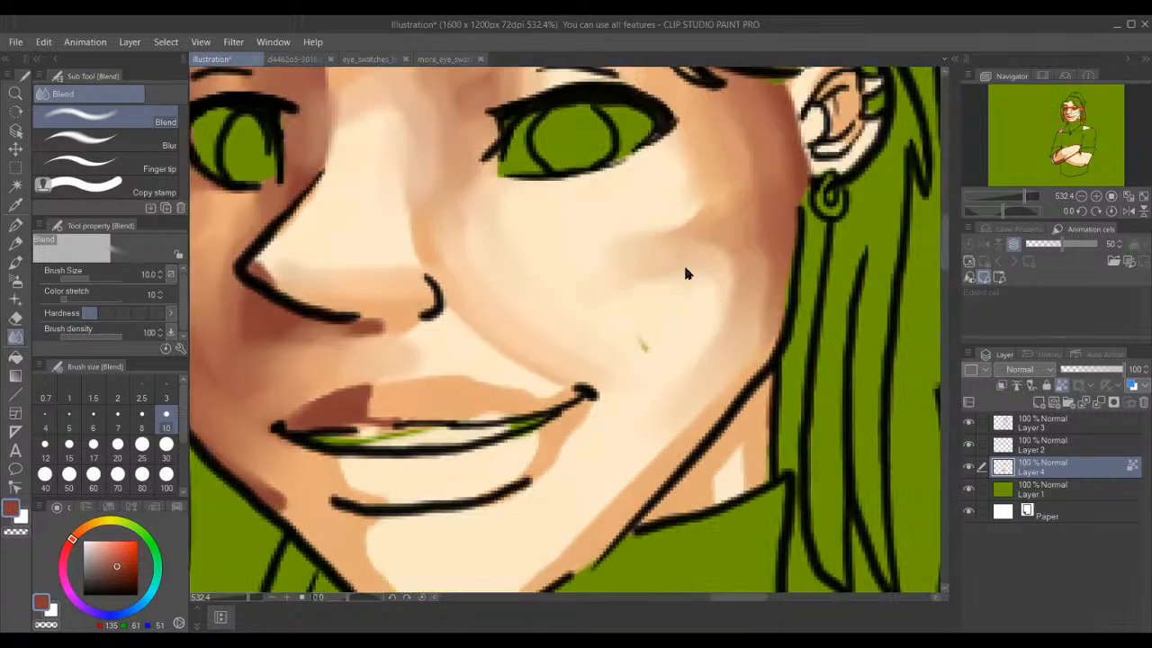
mouse_move(786, 351)
left_mouse_down()
mouse_move(764, 317)
mouse_move(760, 337)
mouse_move(768, 257)
mouse_move(705, 406)
mouse_move(715, 319)
mouse_move(690, 423)
mouse_move(597, 508)
mouse_move(599, 523)
mouse_move(652, 465)
mouse_move(579, 515)
left_mouse_up()
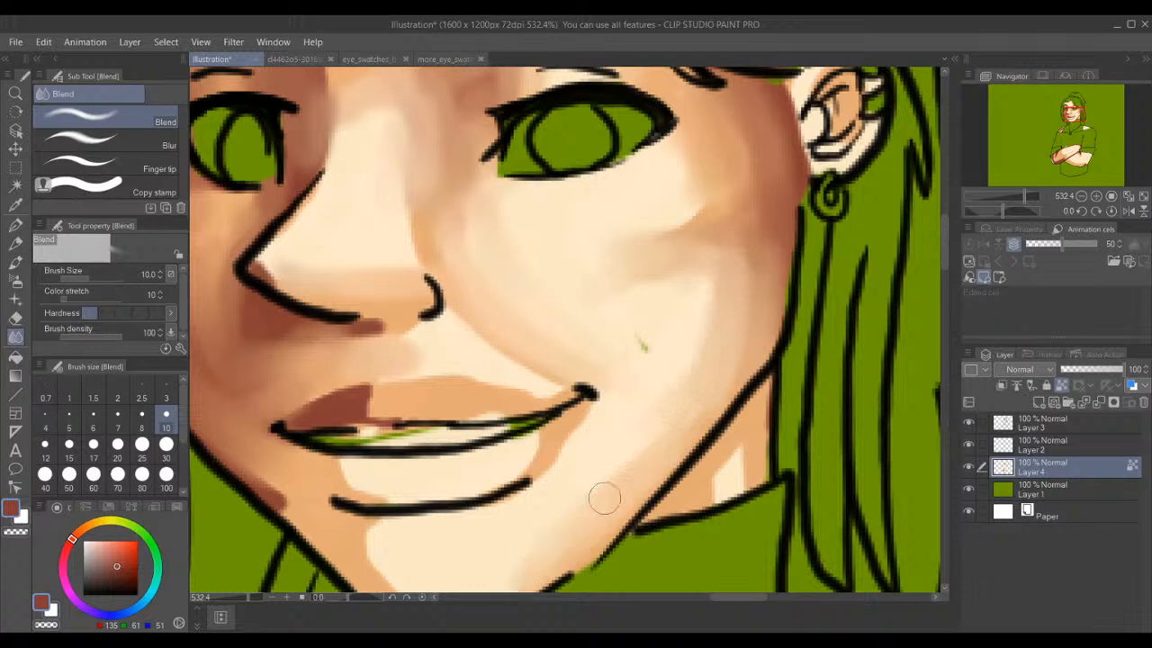
mouse_move(743, 483)
left_mouse_down()
mouse_move(747, 450)
mouse_move(728, 481)
mouse_move(712, 471)
left_mouse_up()
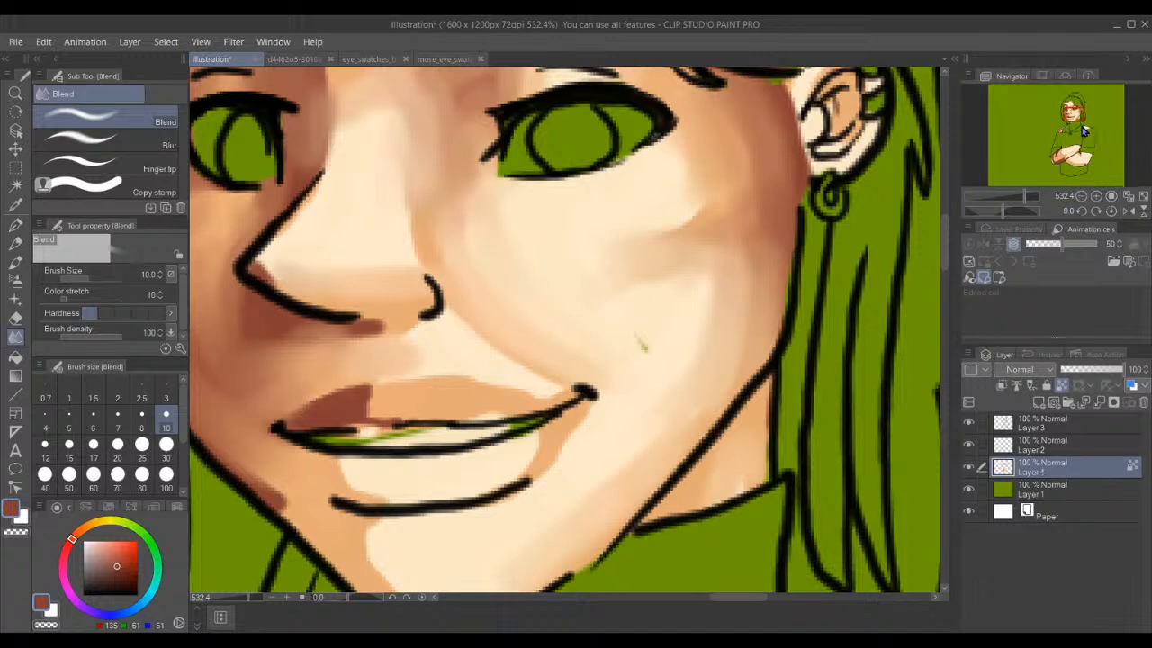
- Blend the orange shadow edges on the far side of the chin and lower lip
left_click_drag(1080, 119, 1077, 122)
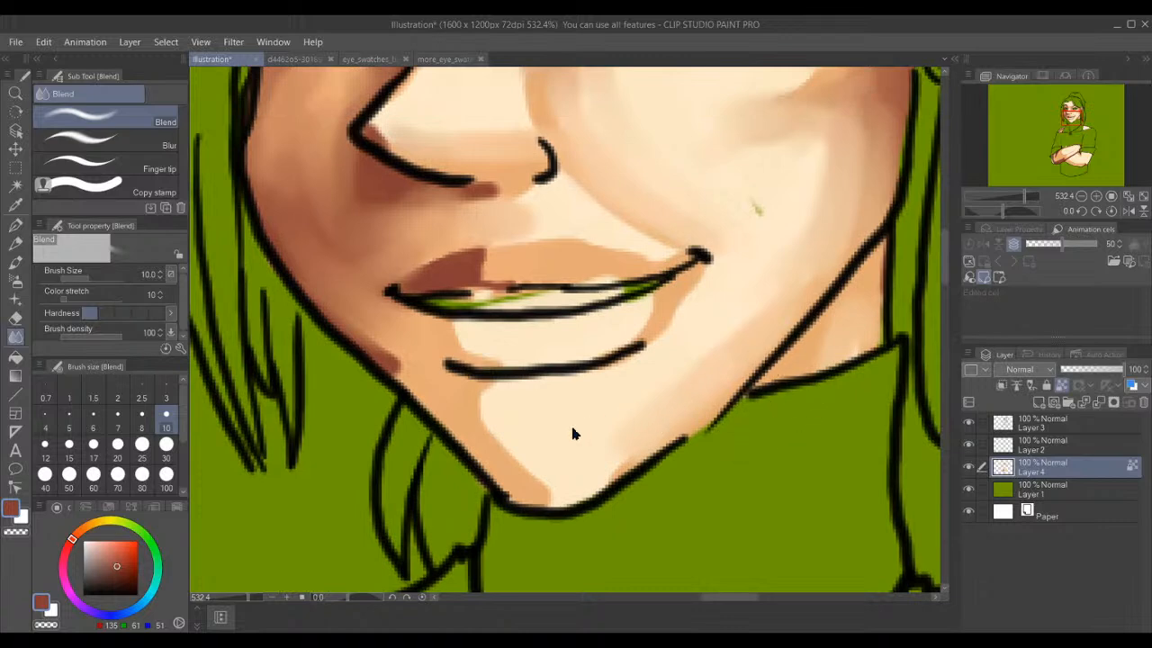
mouse_move(489, 397)
left_mouse_down()
mouse_move(516, 456)
mouse_move(545, 479)
left_mouse_up()
left_click_drag(474, 415, 558, 489)
mouse_move(524, 344)
left_mouse_down()
mouse_move(432, 332)
mouse_move(499, 360)
left_mouse_up()
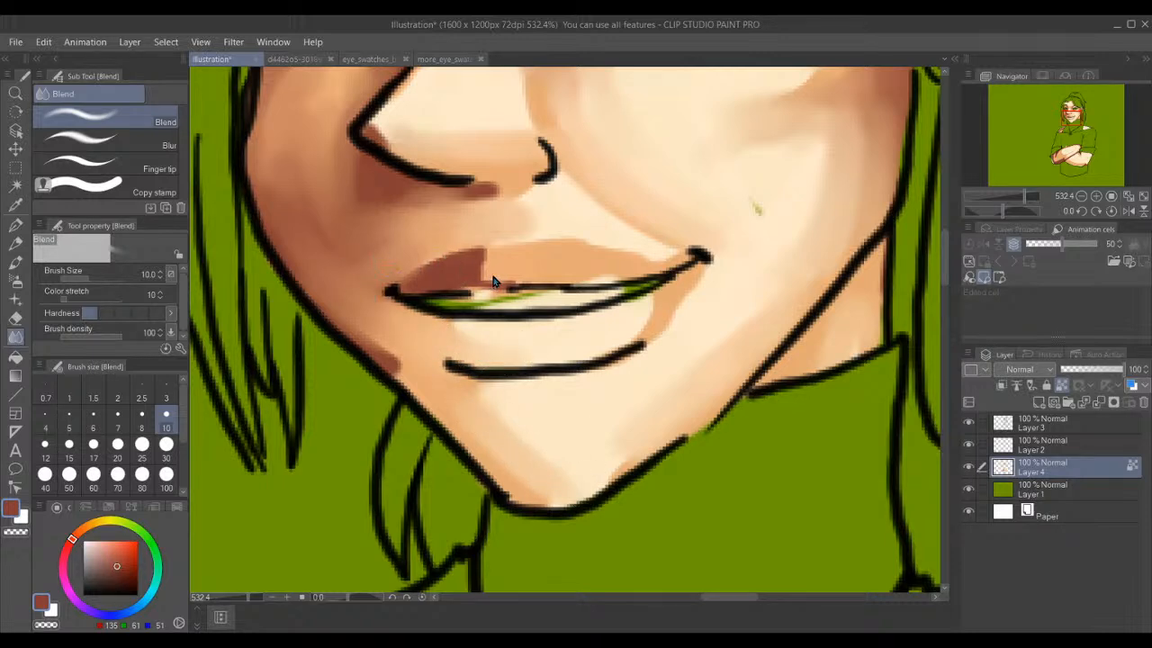
- Blend the brown shading on the far upper lip, along the far jaw edge and under the nose
mouse_move(501, 262)
left_mouse_down()
mouse_move(457, 271)
mouse_move(562, 267)
mouse_move(458, 286)
mouse_move(510, 238)
mouse_move(535, 250)
mouse_move(508, 230)
mouse_move(545, 208)
mouse_move(456, 231)
mouse_move(404, 196)
left_mouse_up()
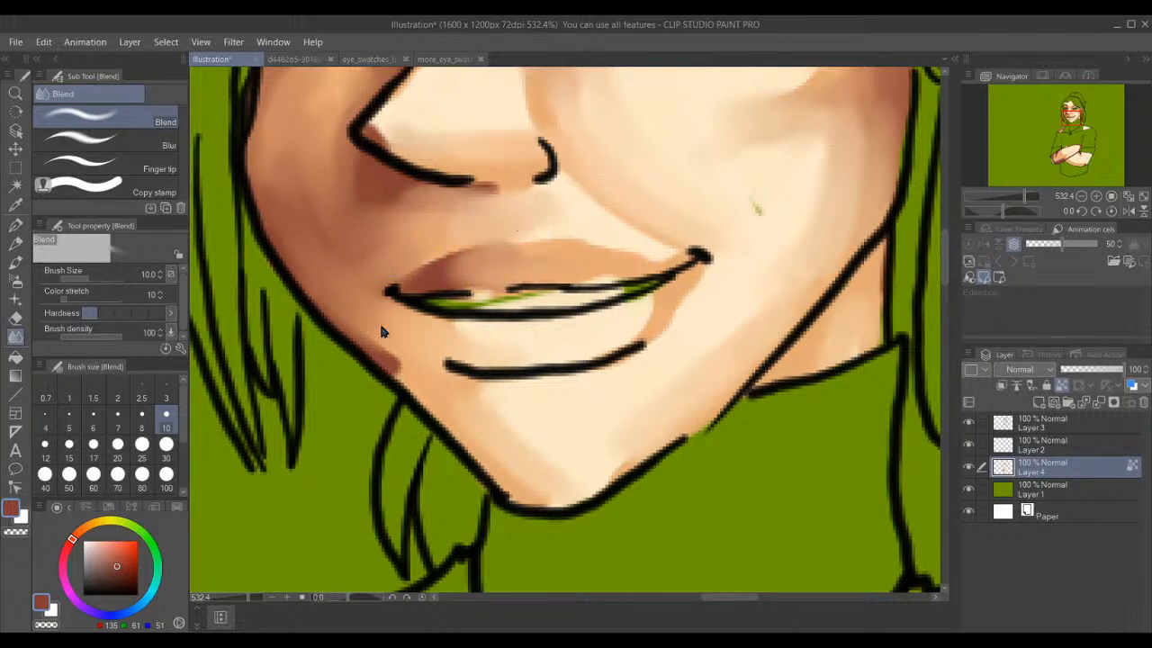
left_click_drag(387, 333, 432, 423)
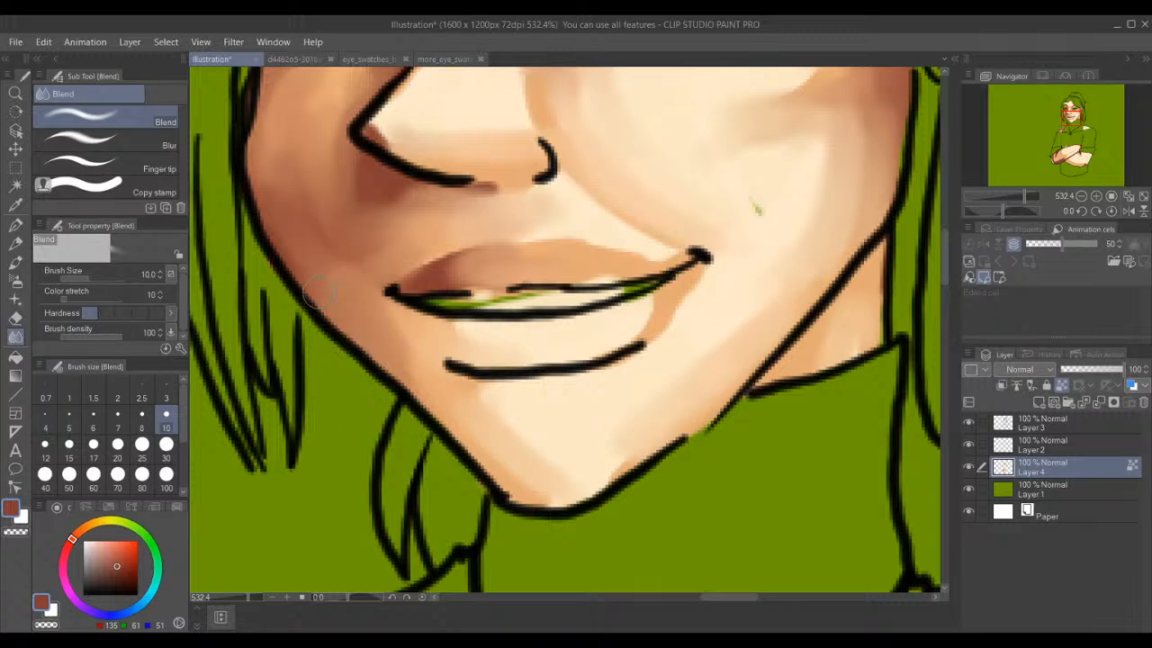
mouse_move(443, 229)
left_mouse_down()
mouse_move(387, 190)
mouse_move(364, 200)
mouse_move(338, 168)
left_mouse_up()
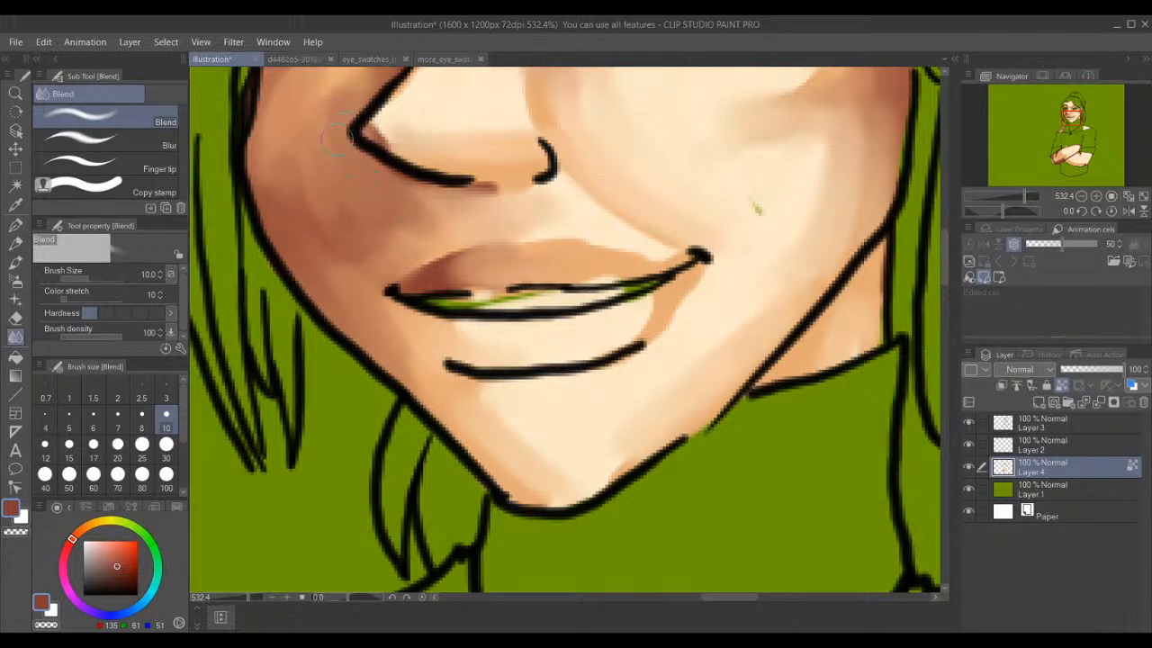
mouse_move(422, 151)
left_mouse_down()
mouse_move(365, 135)
mouse_move(411, 157)
mouse_move(346, 123)
mouse_move(416, 153)
left_mouse_up()
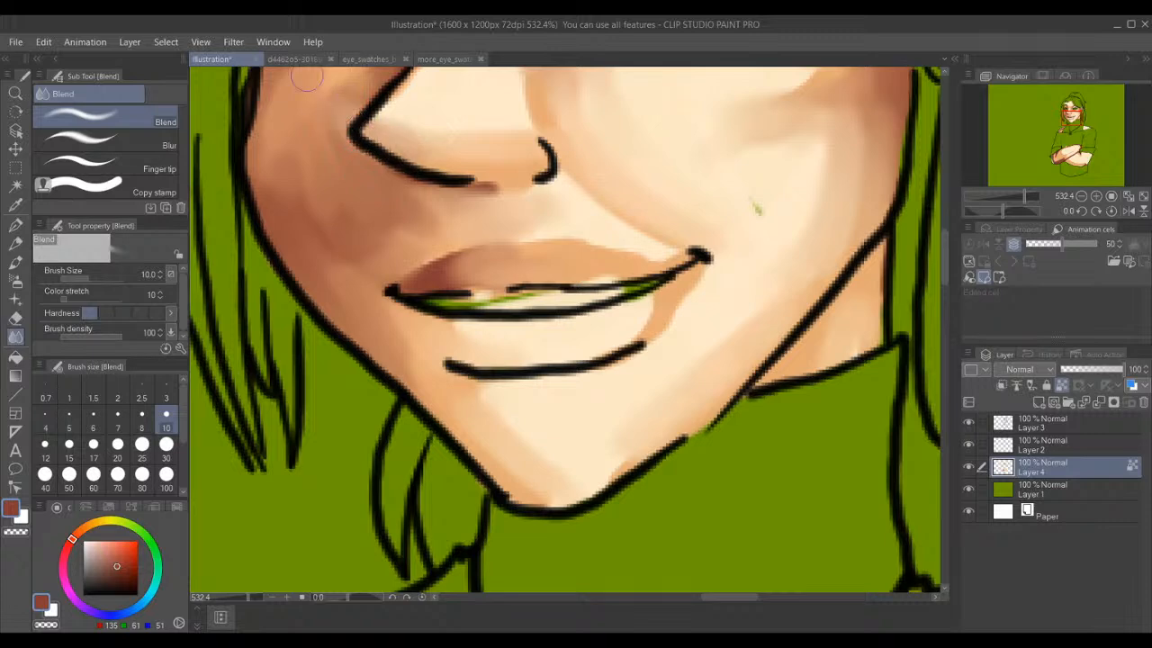
scroll(306, 78, "down", 6)
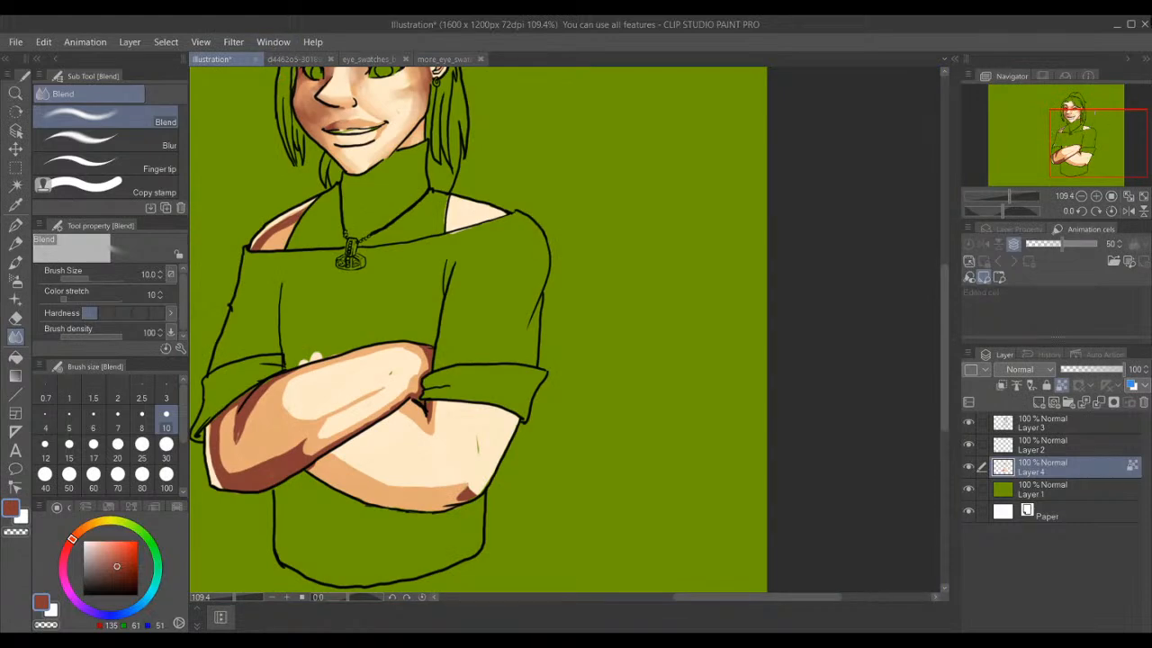
- Blend the orange shadow on the near cheek between the eye and the ear smoothly into the light skin
left_click_drag(1082, 128, 1056, 113)
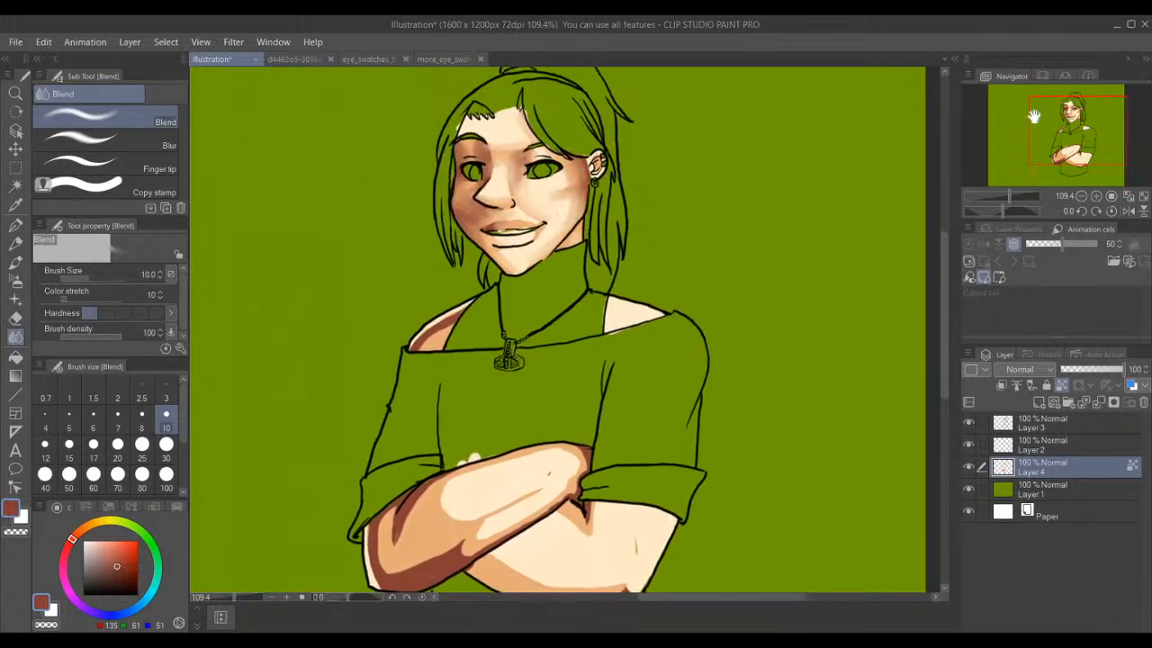
scroll(882, 140, "up", 5)
scroll(761, 126, "up", 2)
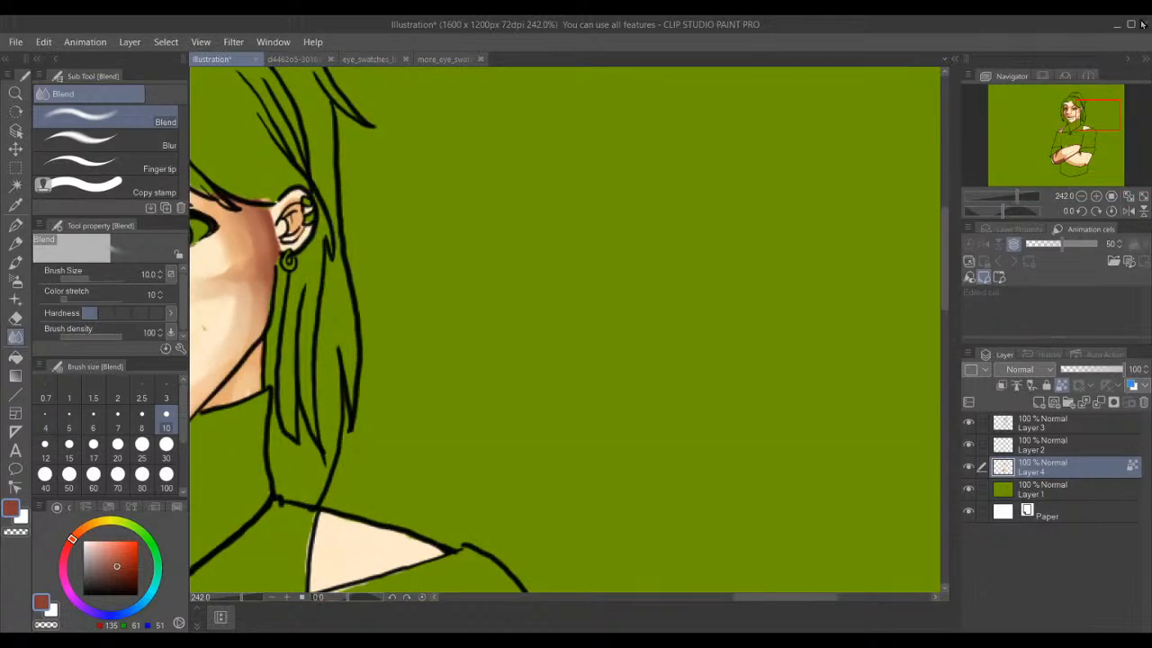
left_click(1073, 110)
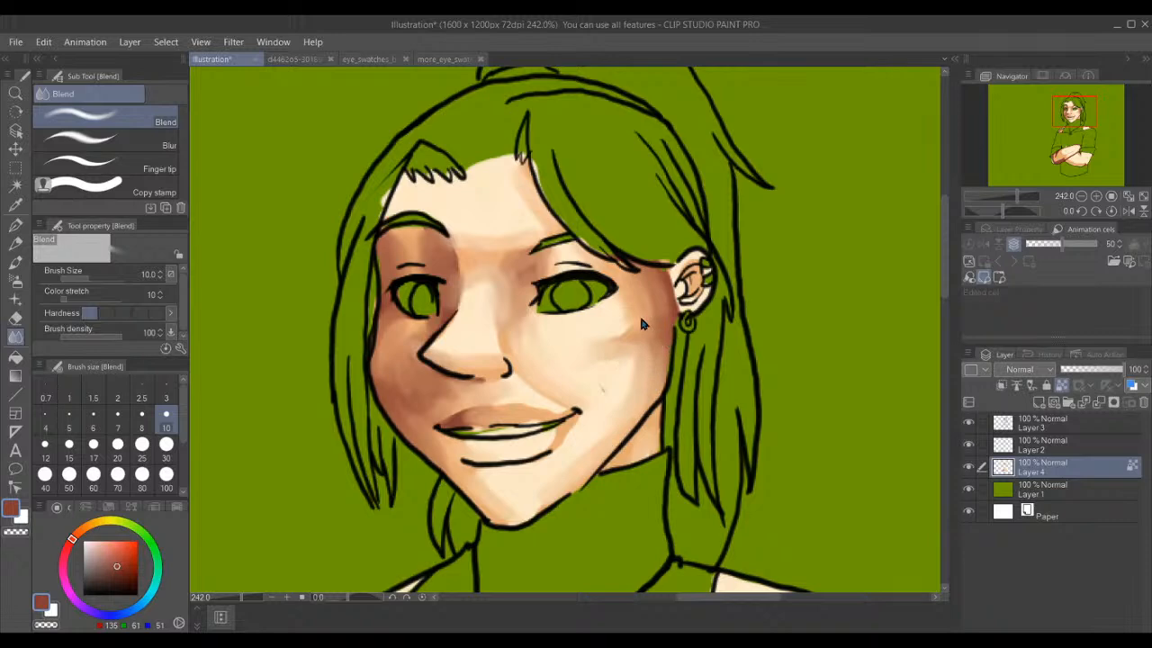
mouse_move(626, 304)
left_mouse_down()
mouse_move(618, 314)
mouse_move(640, 311)
mouse_move(668, 280)
mouse_move(666, 313)
mouse_move(599, 348)
mouse_move(614, 368)
mouse_move(593, 369)
mouse_move(627, 368)
mouse_move(635, 387)
mouse_move(627, 363)
mouse_move(669, 292)
mouse_move(643, 359)
mouse_move(666, 349)
mouse_move(637, 375)
left_mouse_up()
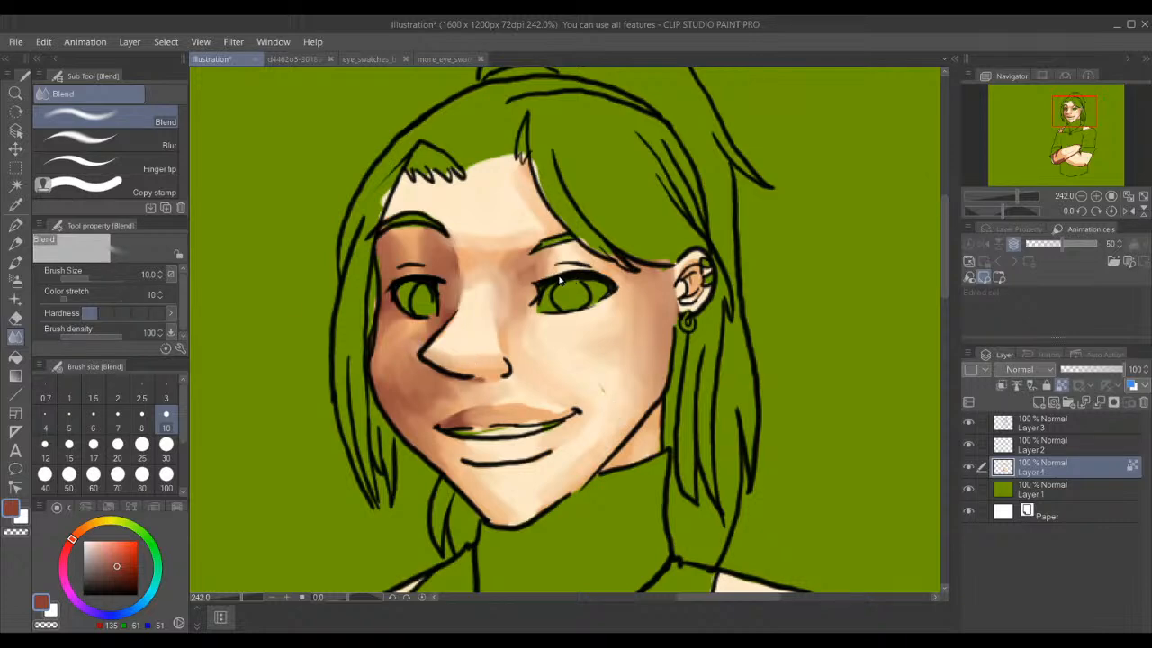
- Blend the shading between the near eye's inner corner, the brow and the nose bridge into the lighter skin
mouse_move(544, 276)
left_mouse_down()
mouse_move(510, 337)
mouse_move(525, 302)
mouse_move(493, 329)
left_mouse_up()
mouse_move(562, 261)
left_mouse_down()
mouse_move(536, 308)
mouse_move(506, 315)
left_mouse_up()
left_click_drag(504, 273, 491, 333)
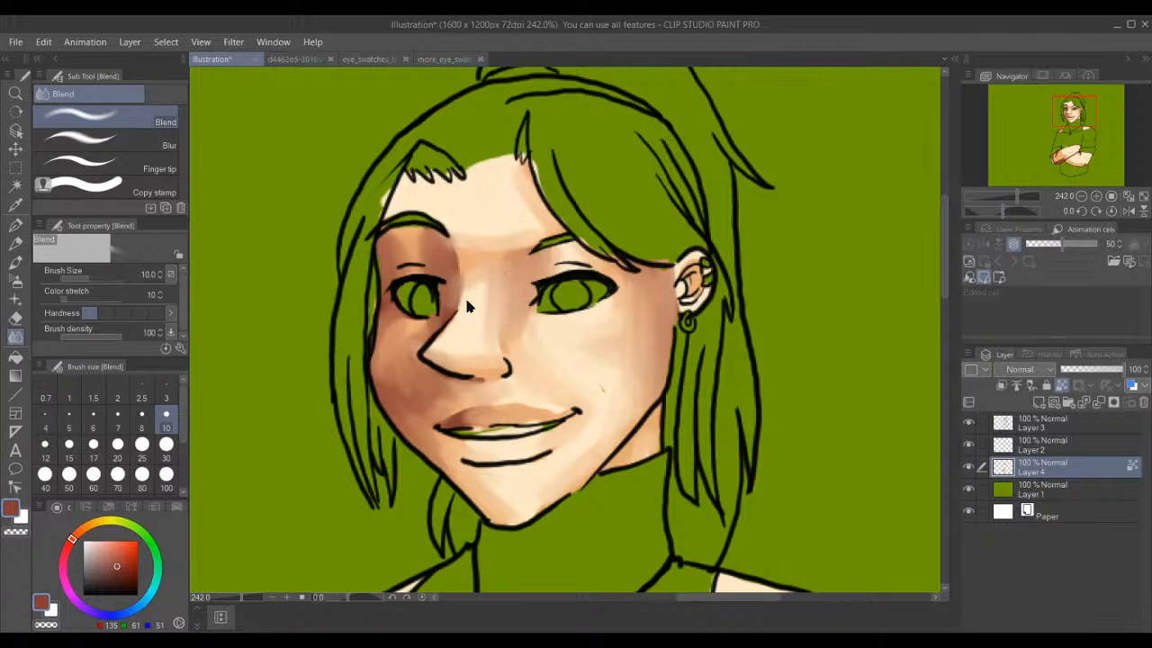
left_click_drag(487, 270, 482, 300)
mouse_move(517, 250)
left_mouse_down()
mouse_move(500, 290)
mouse_move(539, 289)
left_mouse_up()
- With the Blend brush at size 15, smooth the shadows along the upper forearm's top edge, wrist end and underside
left_click_drag(1073, 162, 1070, 152)
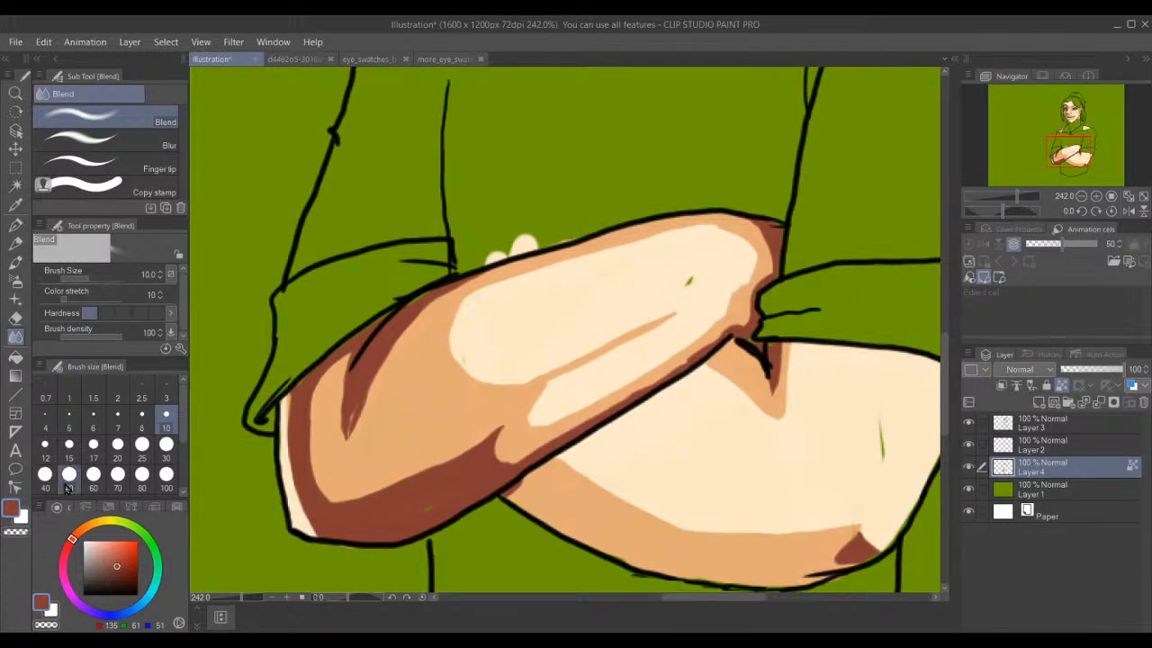
left_click(76, 455)
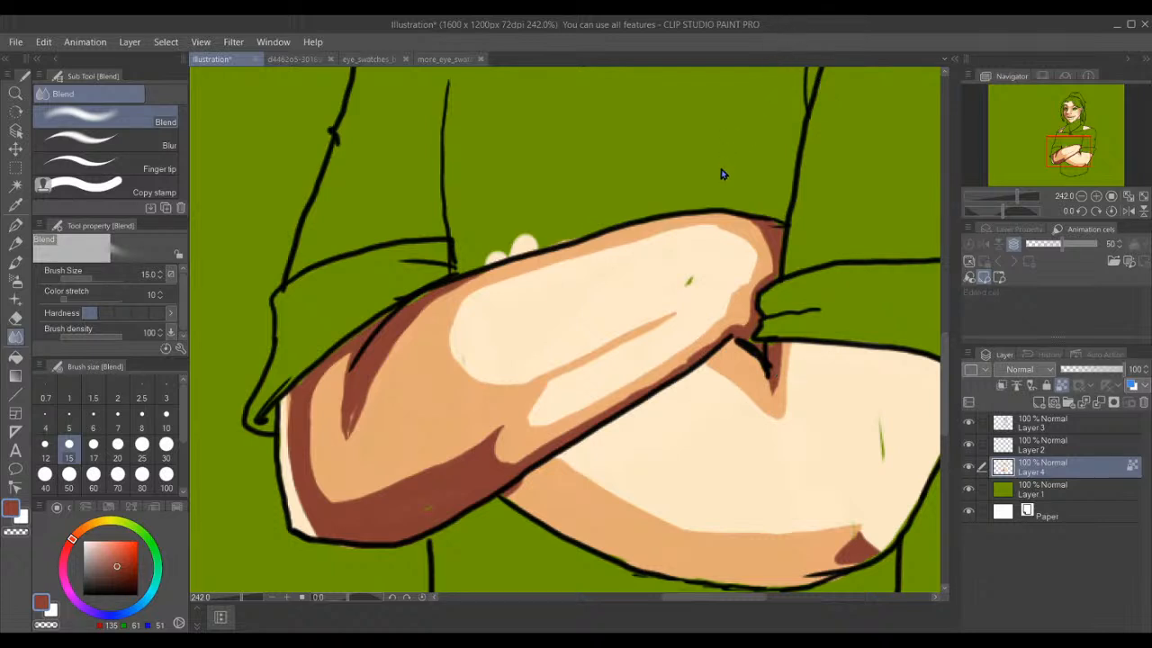
mouse_move(584, 267)
left_mouse_down()
mouse_move(665, 234)
mouse_move(732, 228)
mouse_move(764, 237)
mouse_move(775, 263)
mouse_move(788, 232)
left_mouse_up()
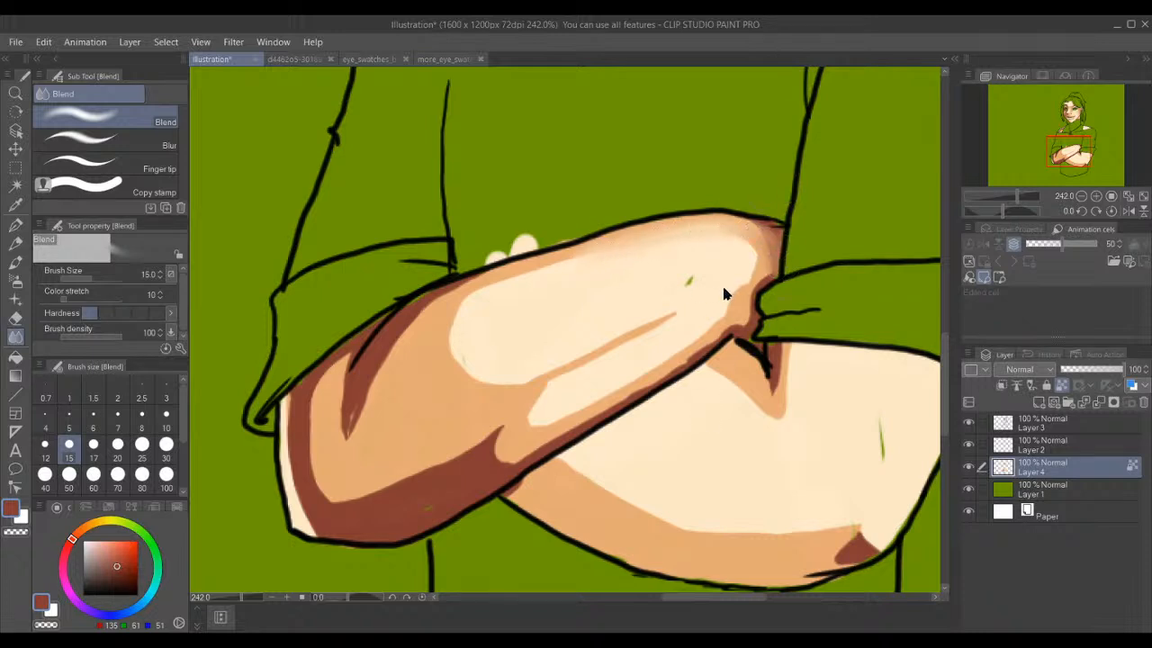
mouse_move(727, 277)
left_mouse_down()
mouse_move(729, 304)
mouse_move(671, 366)
mouse_move(696, 345)
mouse_move(557, 432)
mouse_move(666, 348)
mouse_move(575, 400)
left_mouse_up()
mouse_move(675, 314)
left_mouse_down()
mouse_move(646, 327)
mouse_move(730, 293)
mouse_move(602, 396)
mouse_move(601, 365)
mouse_move(513, 399)
mouse_move(455, 482)
mouse_move(549, 423)
mouse_move(484, 459)
left_mouse_up()
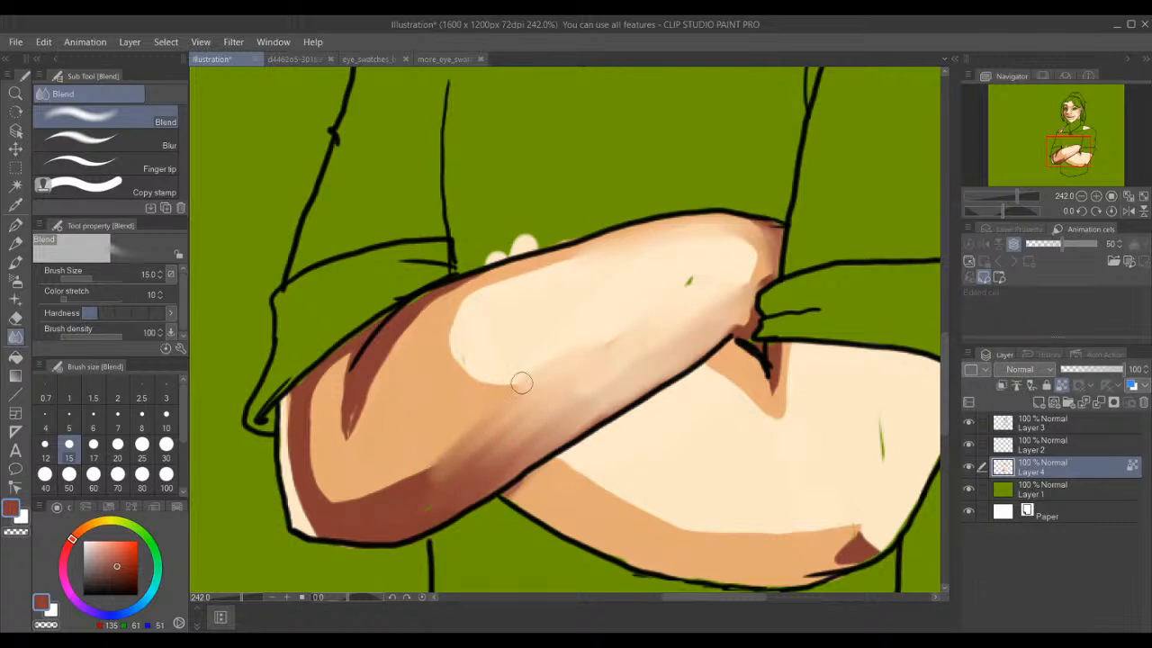
- Blend the elbow-side end of the forearm highlight and the brown sleeve-fold shadow, and raise the brush size to 20
mouse_move(471, 293)
left_mouse_down()
mouse_move(485, 398)
mouse_move(467, 302)
mouse_move(504, 404)
mouse_move(446, 330)
mouse_move(538, 409)
left_mouse_up()
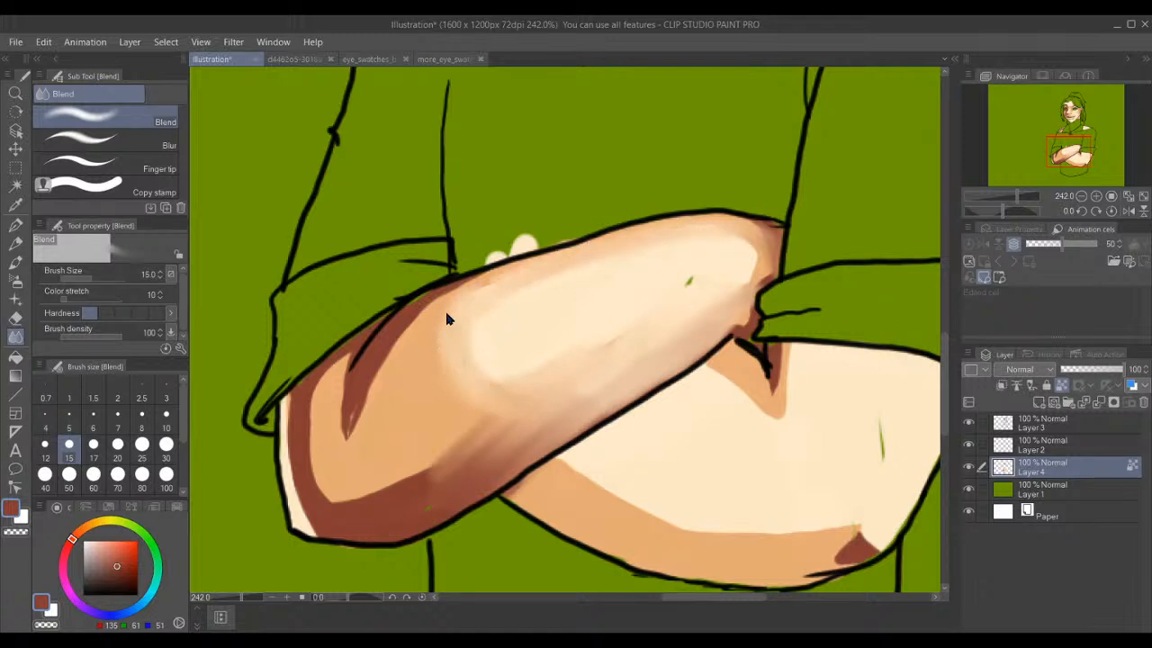
mouse_move(455, 295)
left_mouse_down()
mouse_move(358, 449)
mouse_move(438, 313)
mouse_move(342, 450)
mouse_move(408, 307)
mouse_move(345, 465)
mouse_move(531, 317)
mouse_move(360, 461)
mouse_move(493, 343)
mouse_move(513, 346)
mouse_move(395, 464)
left_mouse_up()
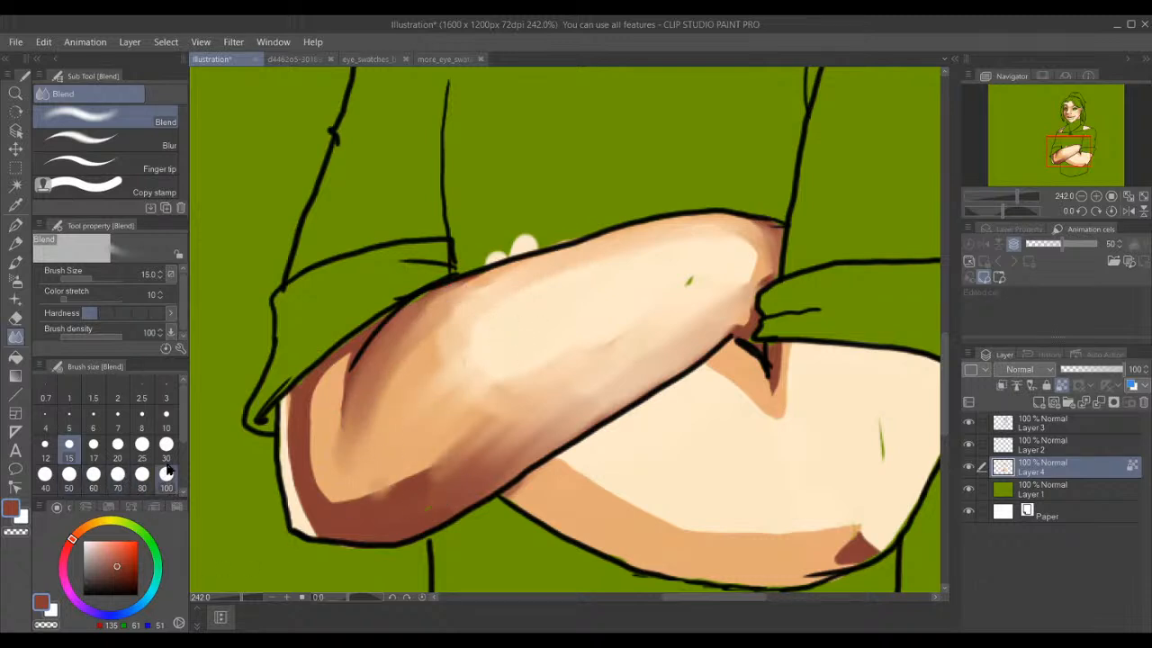
left_click(117, 444)
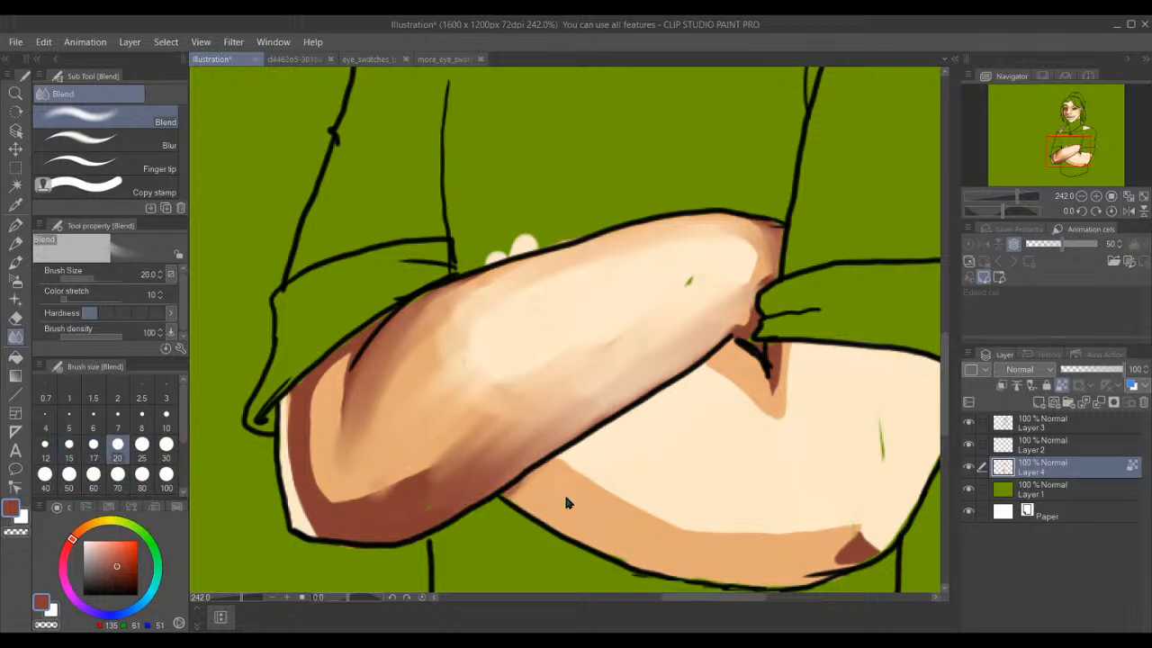
mouse_move(570, 353)
left_mouse_down()
mouse_move(372, 455)
mouse_move(481, 399)
mouse_move(344, 458)
left_mouse_up()
mouse_move(324, 409)
left_mouse_down()
mouse_move(369, 360)
mouse_move(315, 495)
mouse_move(387, 540)
mouse_move(353, 551)
mouse_move(376, 543)
mouse_move(339, 489)
mouse_move(349, 454)
left_mouse_up()
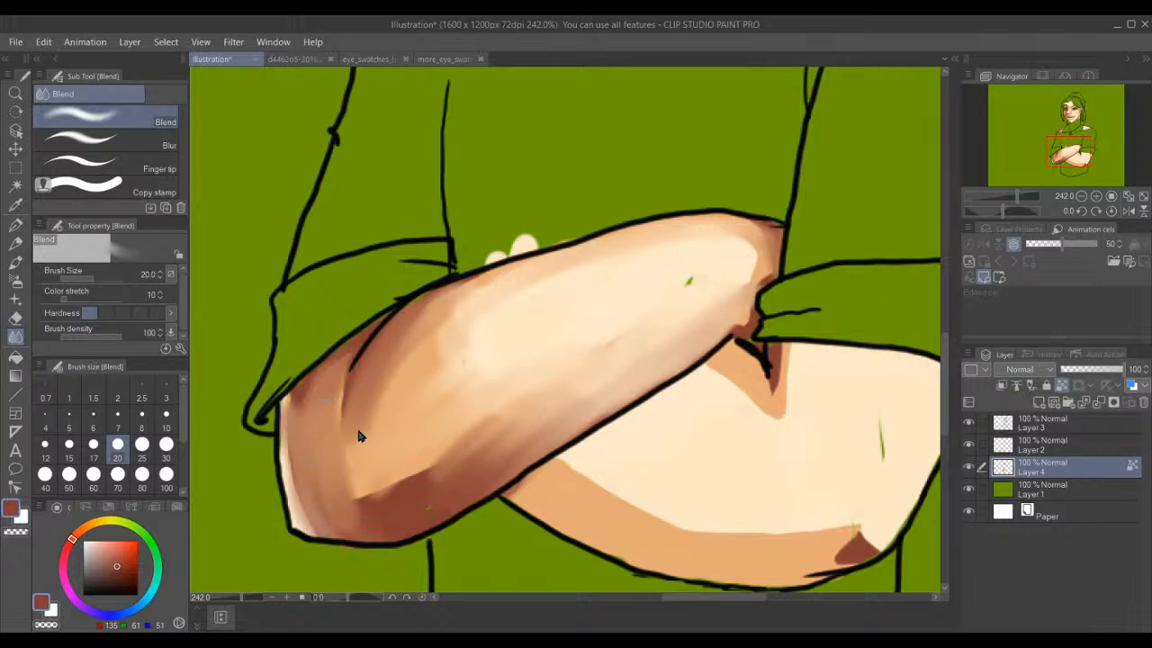
key("ctrl+z")
key("ctrl+z")
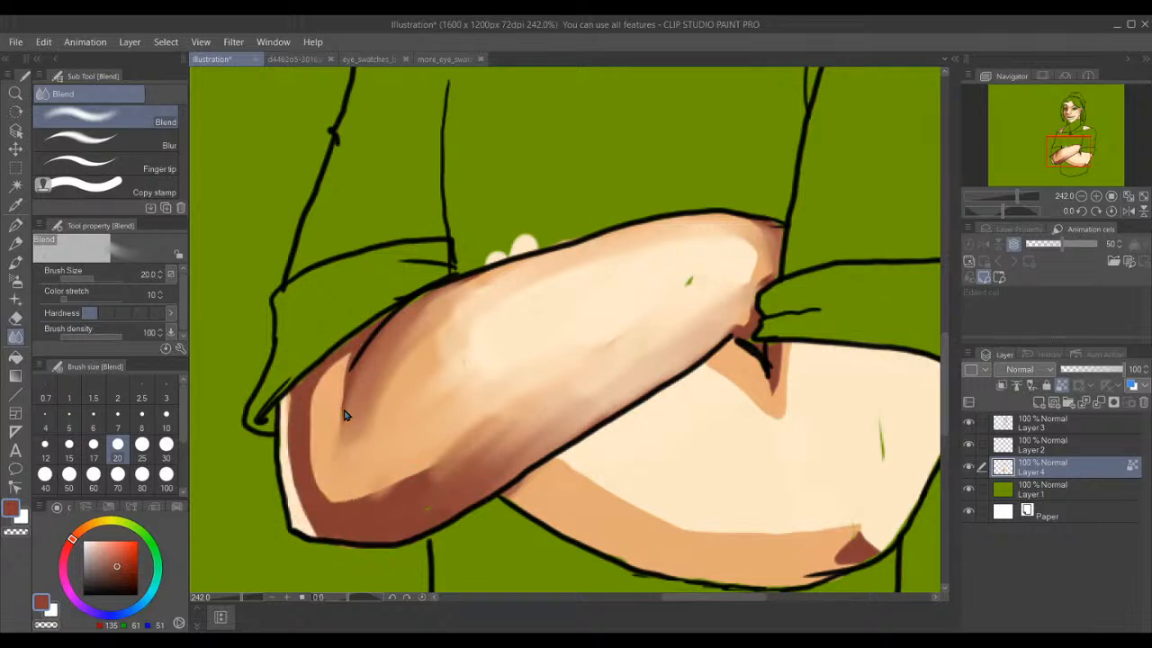
- Blend the brown shadow around the outer elbow and along the forearm's underside into the pale edge and orange skin
mouse_move(327, 394)
left_mouse_down()
mouse_move(346, 351)
mouse_move(328, 387)
mouse_move(332, 362)
mouse_move(326, 382)
mouse_move(297, 399)
mouse_move(320, 383)
mouse_move(292, 423)
mouse_move(315, 411)
mouse_move(302, 526)
mouse_move(286, 414)
mouse_move(302, 536)
left_mouse_up()
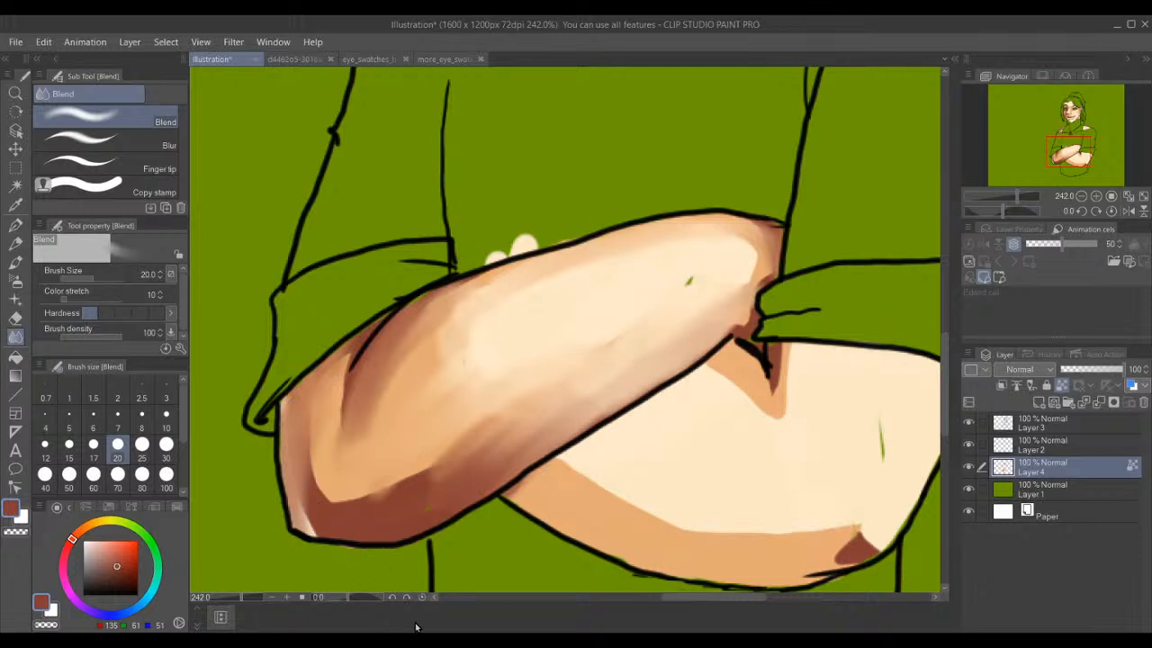
mouse_move(318, 465)
left_mouse_down()
mouse_move(338, 548)
mouse_move(301, 475)
mouse_move(292, 490)
mouse_move(302, 520)
mouse_move(295, 497)
mouse_move(322, 515)
left_mouse_up()
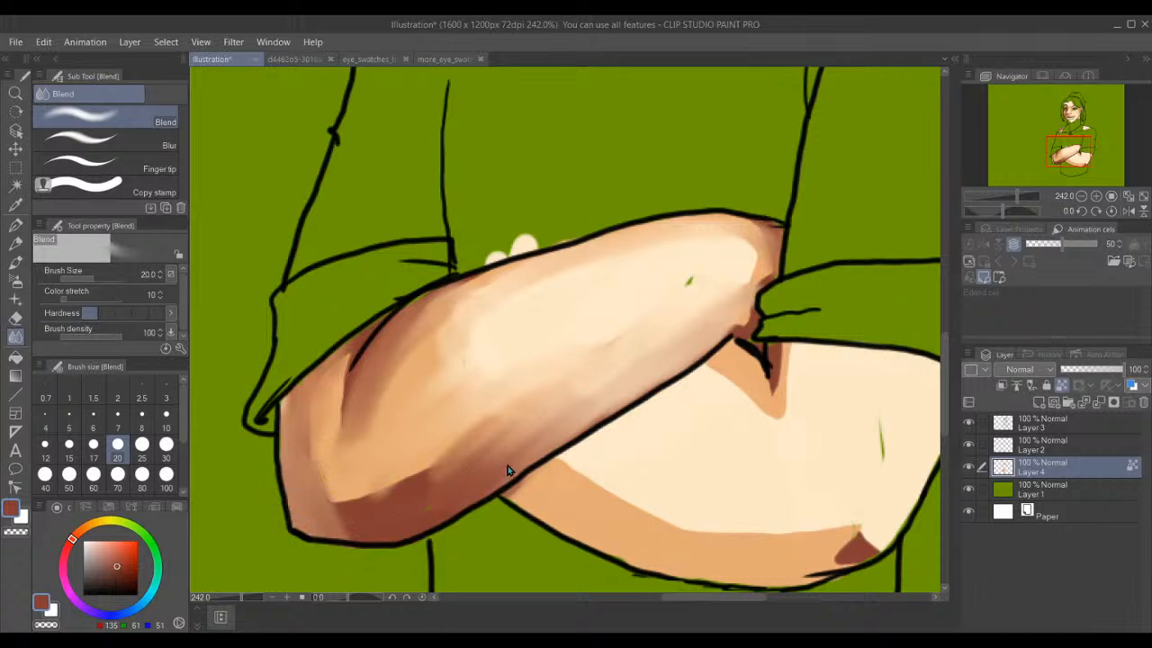
mouse_move(434, 453)
left_mouse_down()
mouse_move(454, 519)
mouse_move(487, 551)
mouse_move(515, 550)
mouse_move(504, 484)
left_mouse_up()
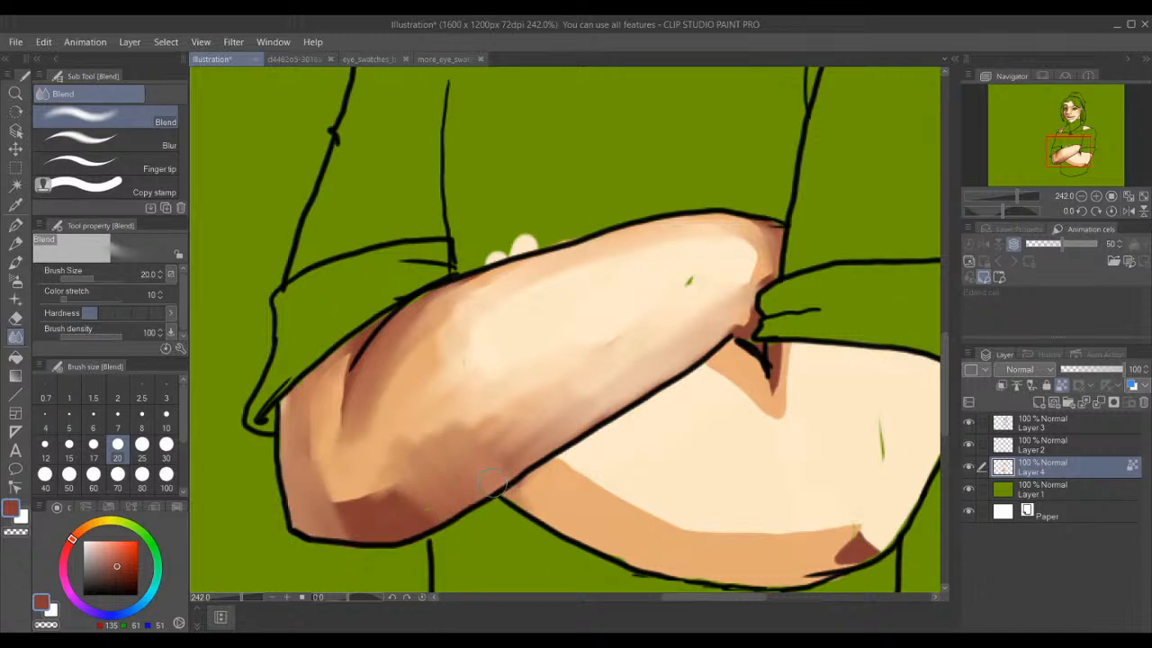
mouse_move(384, 483)
left_mouse_down()
mouse_move(355, 453)
mouse_move(356, 475)
mouse_move(349, 463)
mouse_move(354, 518)
mouse_move(340, 560)
left_mouse_up()
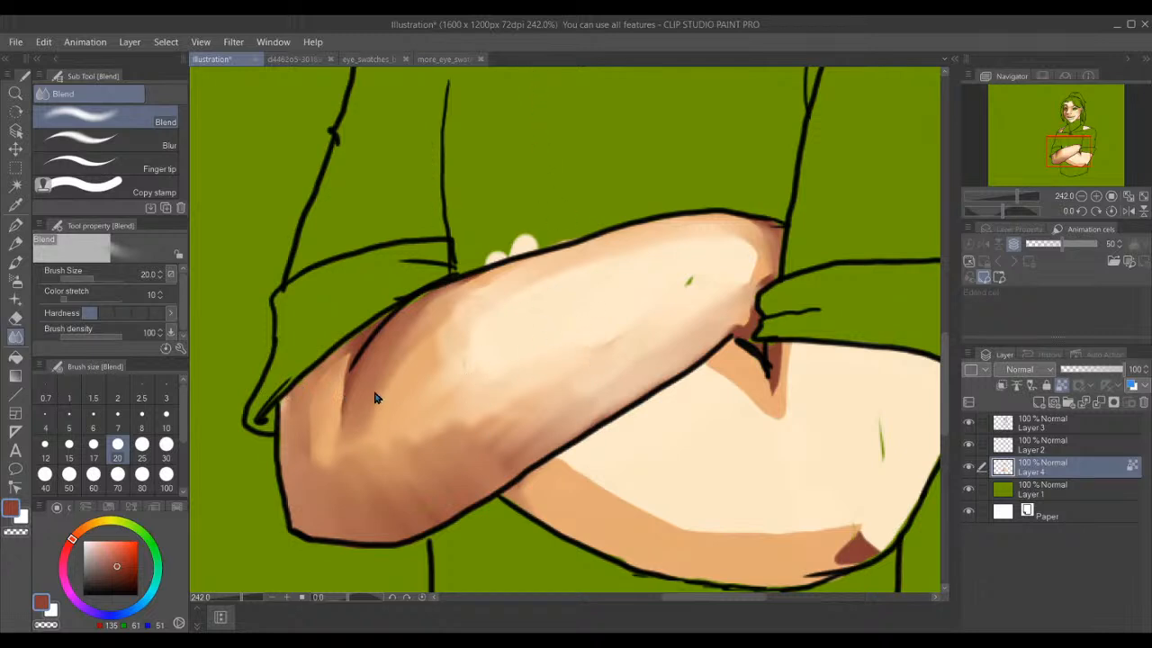
- Blend the brown fold shadow below the rolled sleeve across the orange area of the upper forearm
mouse_move(438, 315)
left_mouse_down()
mouse_move(432, 293)
mouse_move(357, 405)
left_mouse_up()
mouse_move(397, 315)
left_mouse_down()
mouse_move(354, 414)
mouse_move(373, 452)
mouse_move(403, 420)
mouse_move(417, 452)
left_mouse_up()
left_click_drag(425, 391, 424, 462)
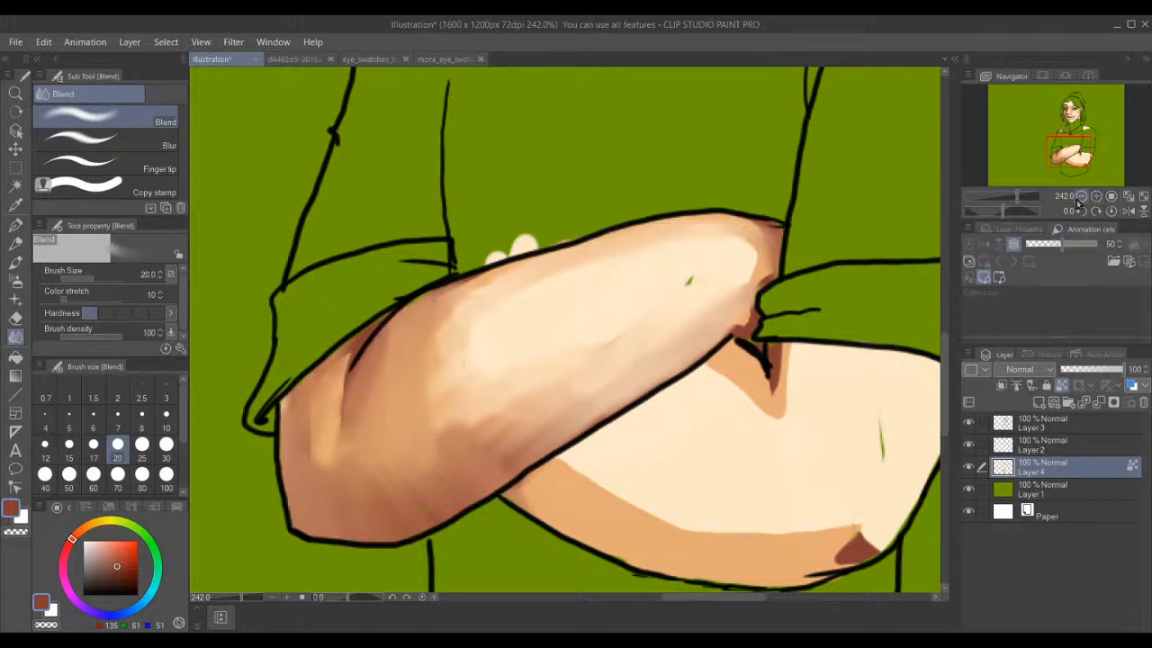
- Blend the light, brown and orange bands together on the bare far shoulder beside the neckline
left_click_drag(1065, 141, 1058, 127)
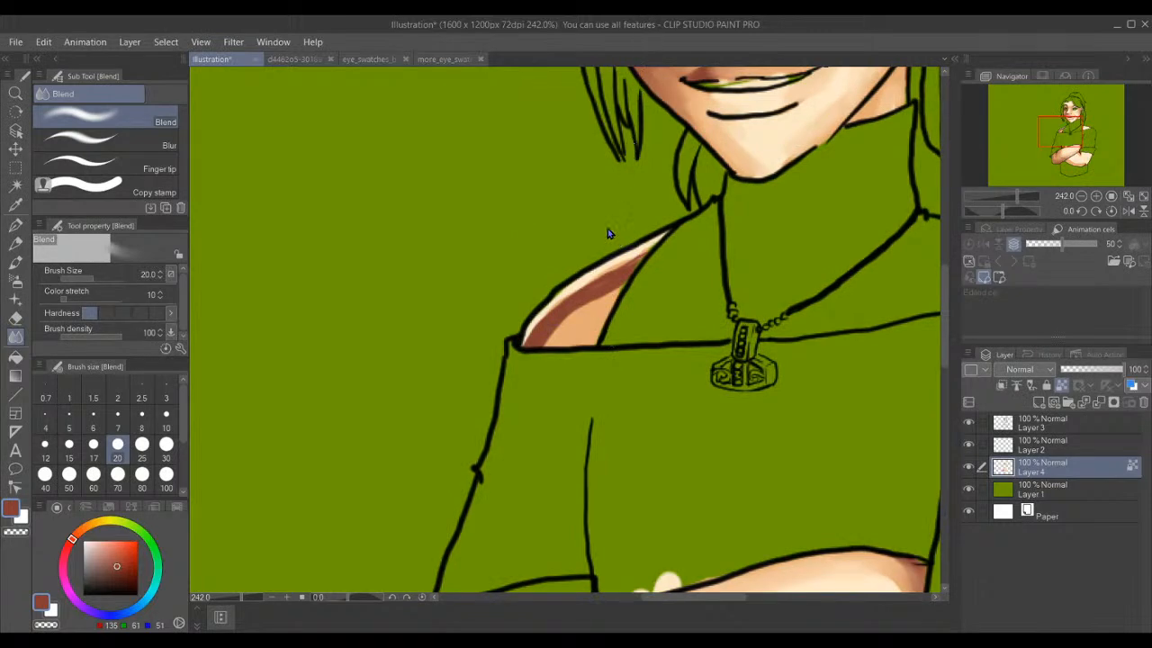
left_click_drag(609, 311, 544, 331)
mouse_move(630, 261)
left_mouse_down()
mouse_move(542, 326)
mouse_move(607, 314)
left_mouse_up()
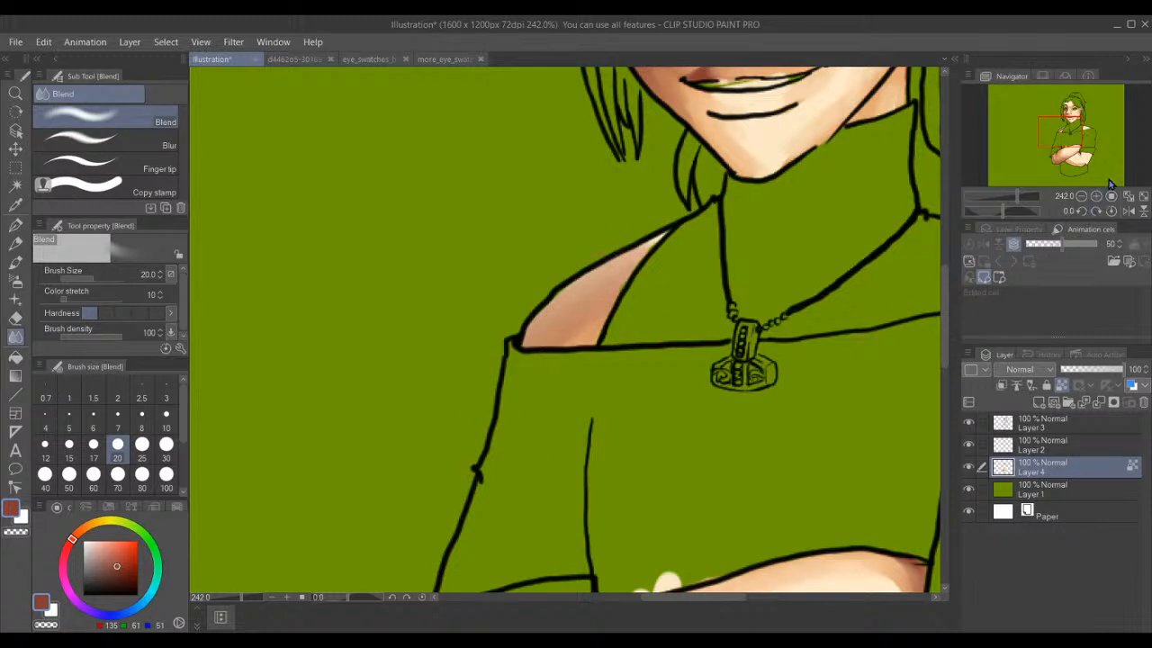
- Blend the brown and orange crease shadow below the near sleeve cuff into the lower arm's pale skin
left_click_drag(1089, 128, 1083, 157)
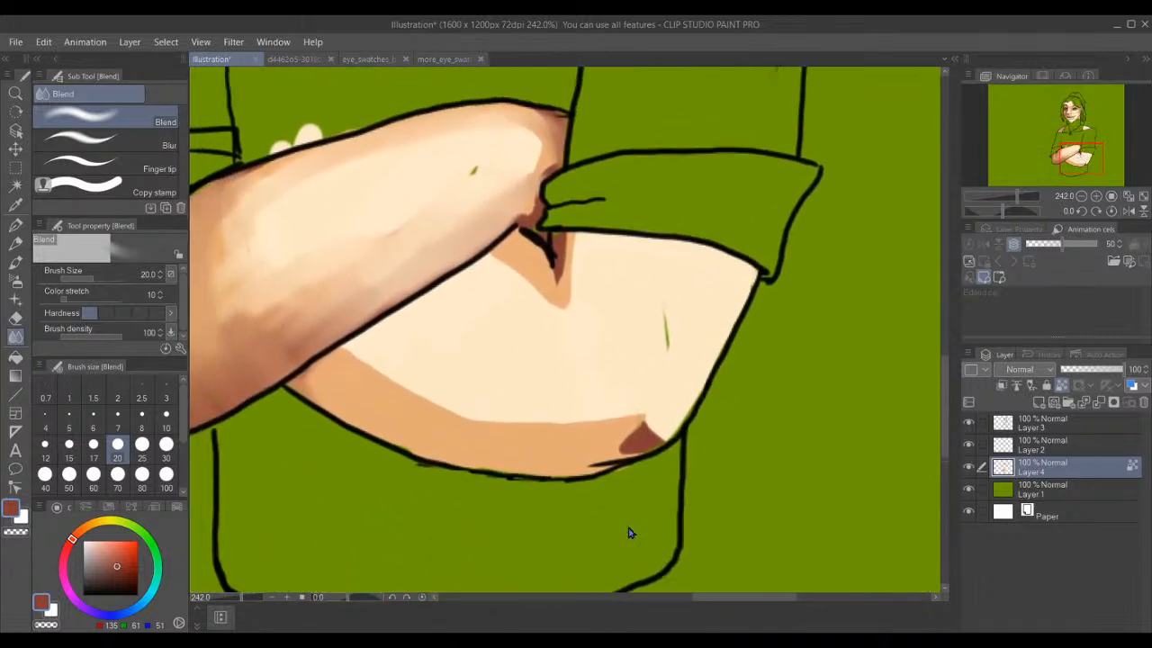
mouse_move(582, 232)
left_mouse_down()
mouse_move(563, 285)
mouse_move(582, 356)
mouse_move(569, 261)
mouse_move(544, 345)
left_mouse_up()
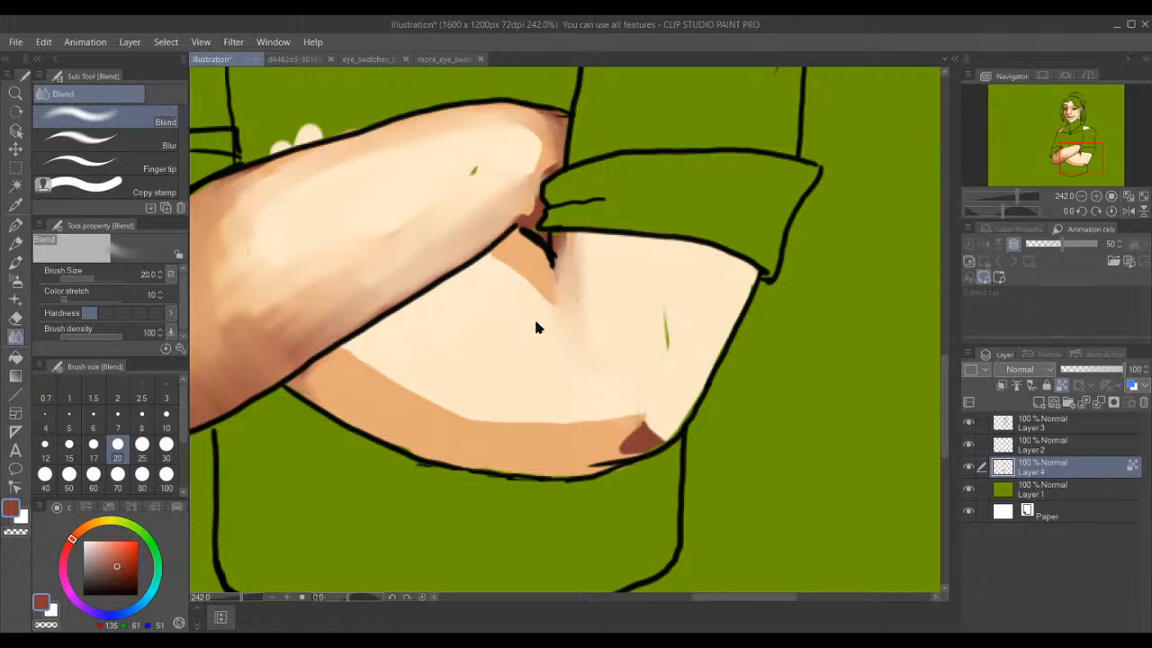
left_click_drag(545, 296, 547, 306)
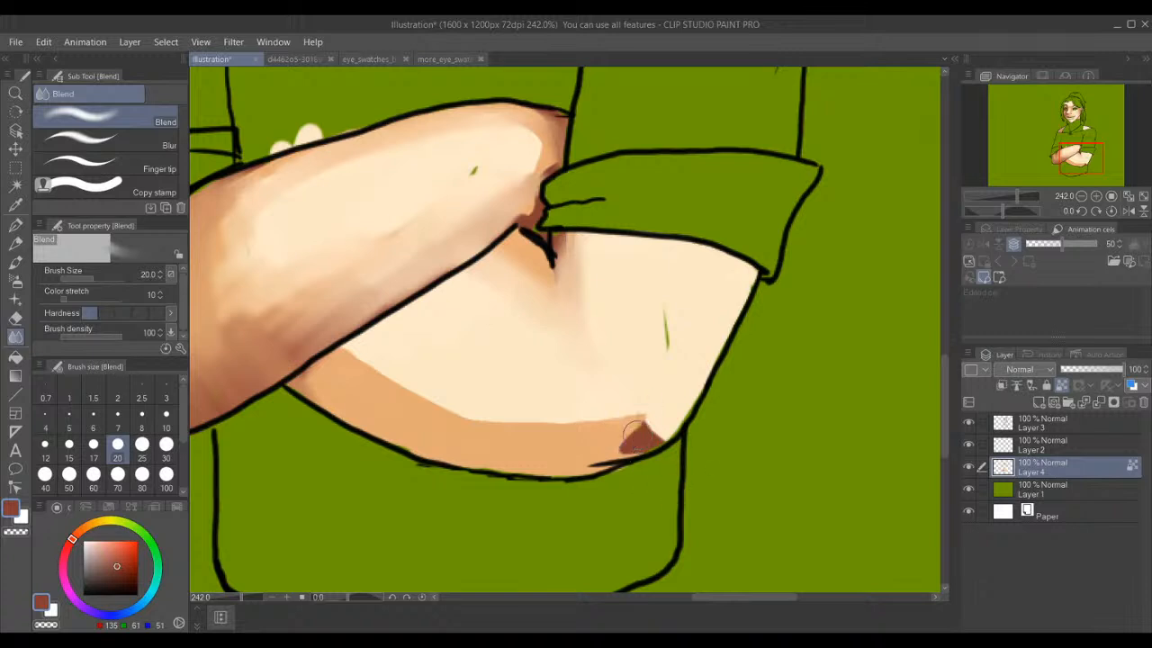
- Blend the brown elbow patch into the orange shadow and soften that shadow's upper edge along the lower arm
left_click_drag(635, 441, 514, 457)
left_click_drag(635, 452, 464, 465)
mouse_move(644, 419)
left_mouse_down()
mouse_move(567, 425)
mouse_move(460, 411)
mouse_move(347, 363)
mouse_move(314, 325)
mouse_move(354, 369)
mouse_move(389, 369)
mouse_move(365, 347)
mouse_move(383, 368)
left_mouse_up()
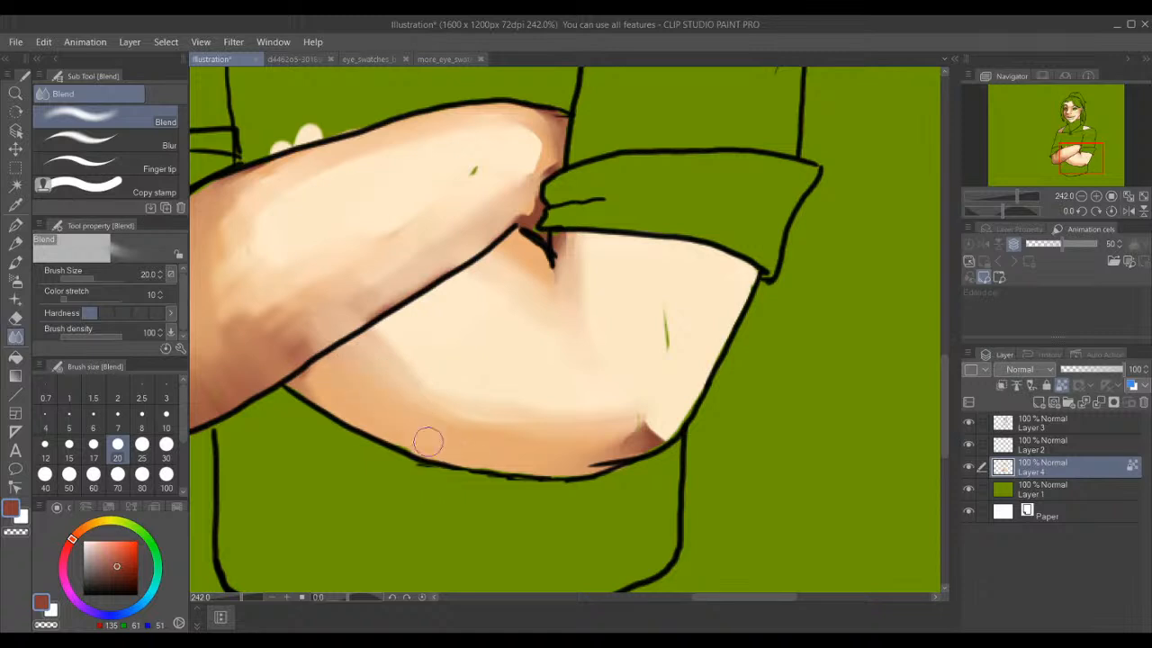
- Rework the brown shadow at the near elbow's tip, softening it into the orange underside and the pale skin
mouse_move(630, 446)
left_mouse_down()
mouse_move(641, 434)
mouse_move(630, 423)
left_mouse_up()
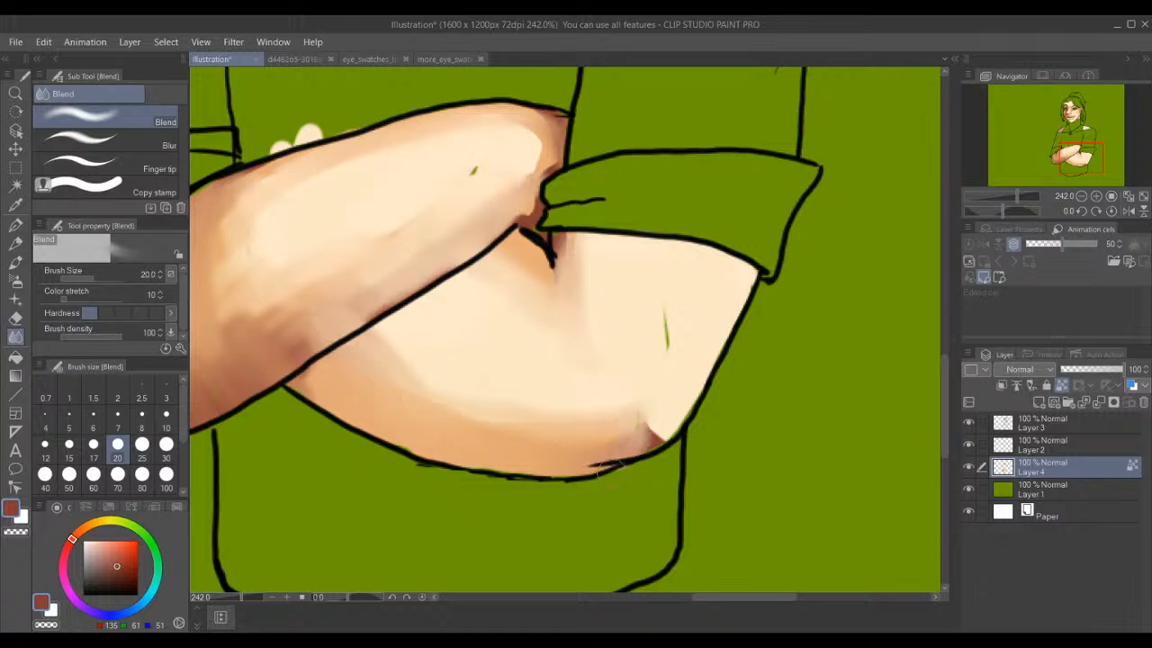
left_click_drag(609, 461, 629, 472)
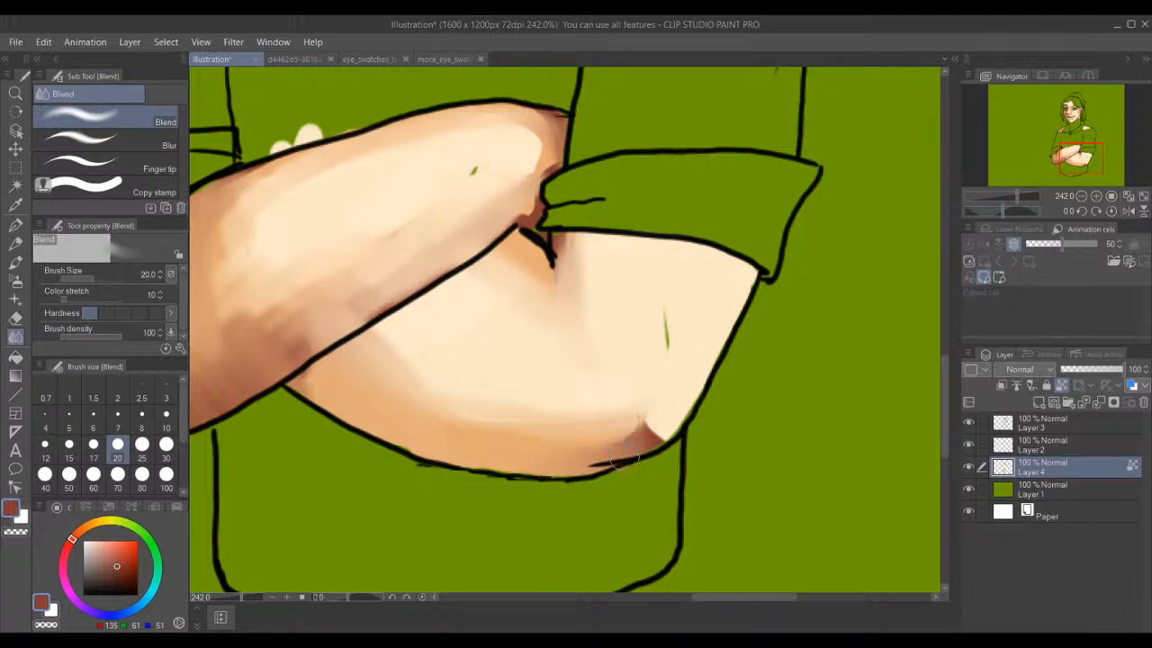
mouse_move(645, 440)
left_mouse_down()
mouse_move(616, 452)
mouse_move(414, 463)
mouse_move(483, 456)
left_mouse_up()
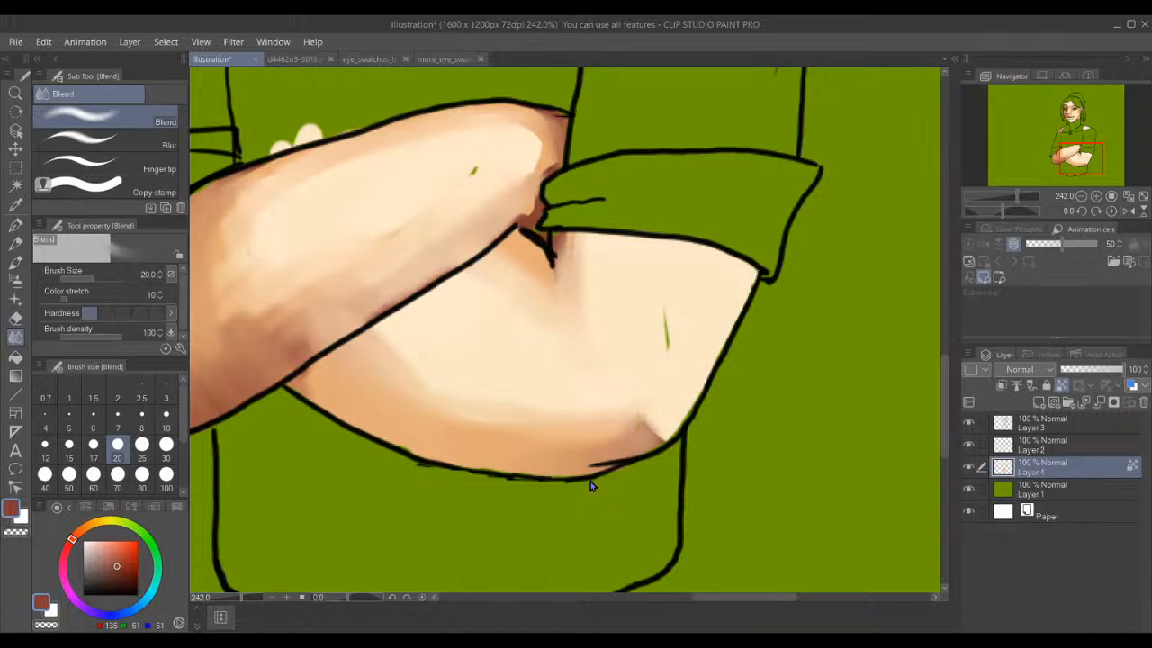
key("ctrl+z")
left_click_drag(649, 434, 549, 455)
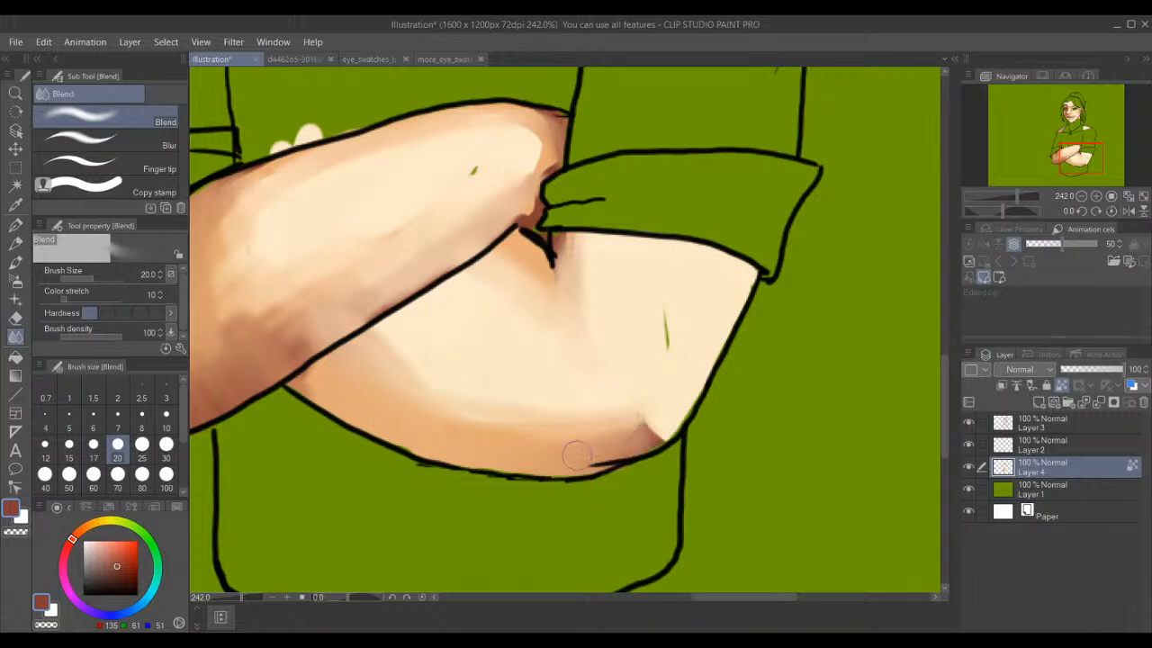
mouse_move(666, 428)
left_mouse_down()
mouse_move(651, 424)
mouse_move(681, 455)
left_mouse_up()
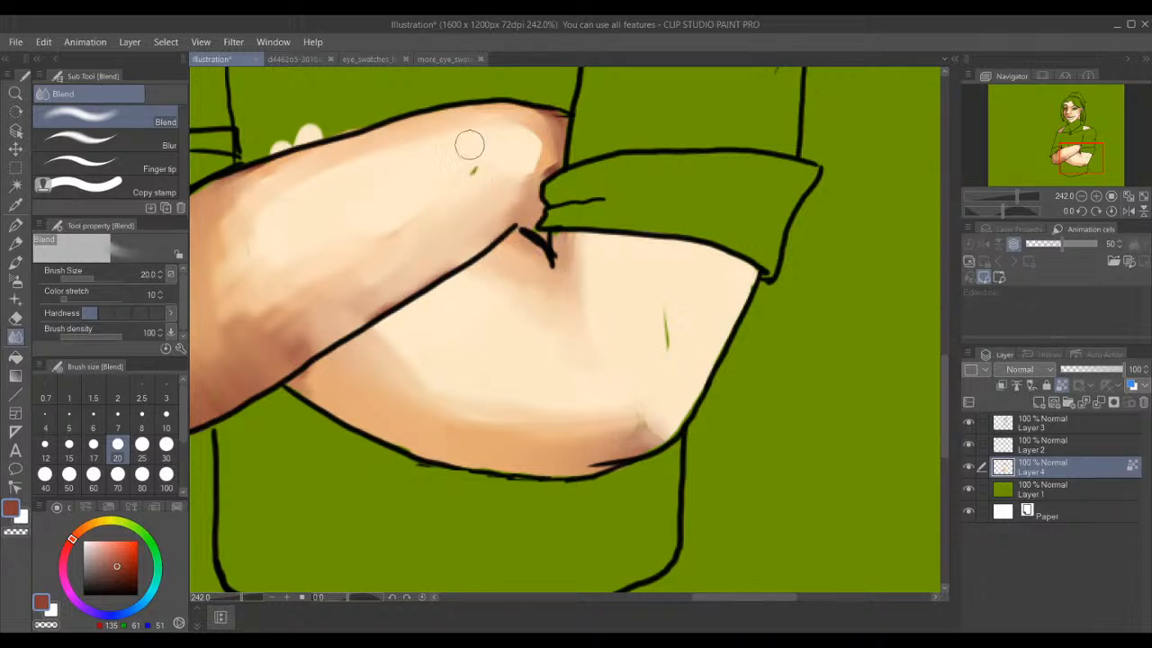
- Sample the light skin colour from the forearm and paint over its small green gap with the Turnip pen
left_click(483, 175, "alt")
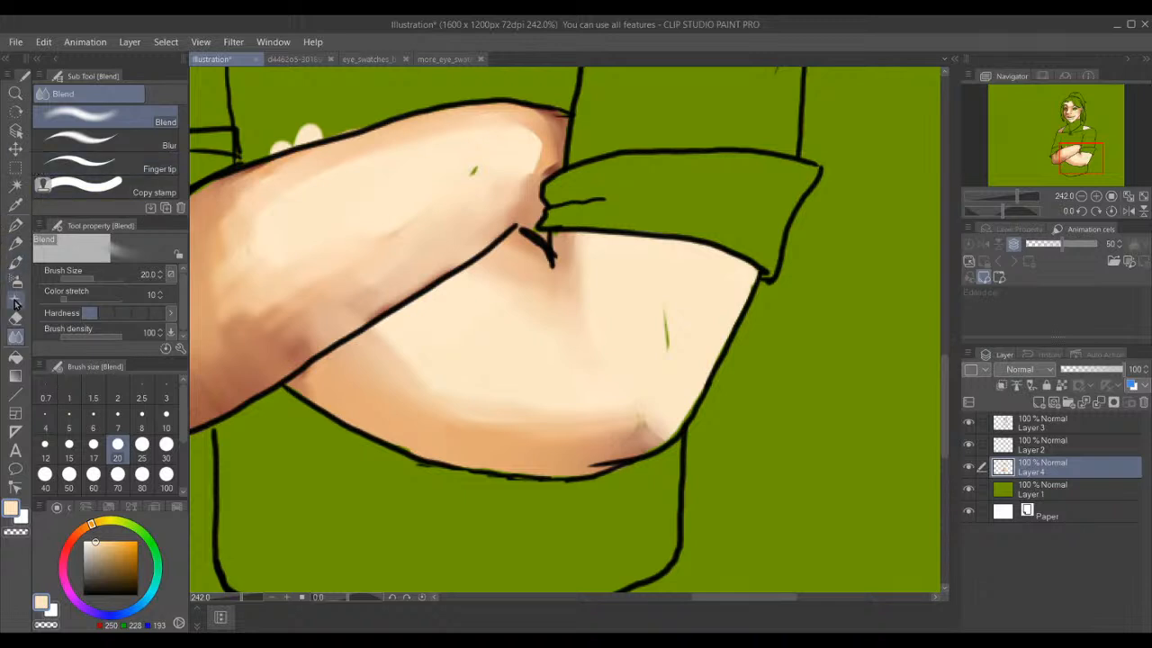
left_click(13, 227)
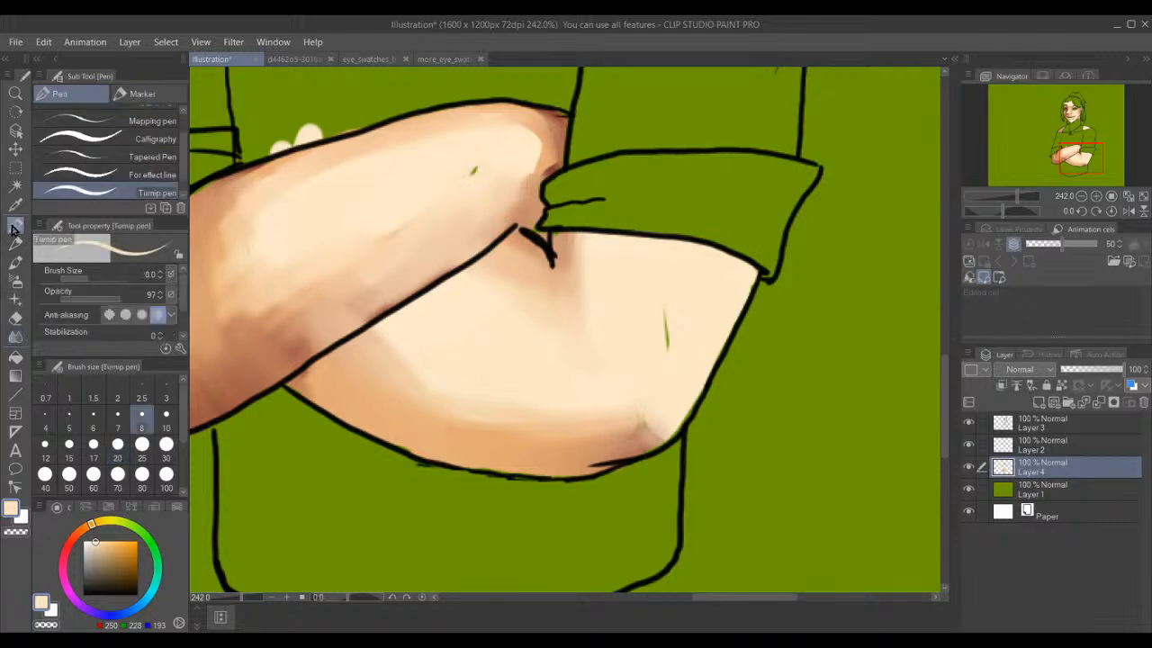
scroll(513, 212, "up", 2)
scroll(500, 190, "up", 3)
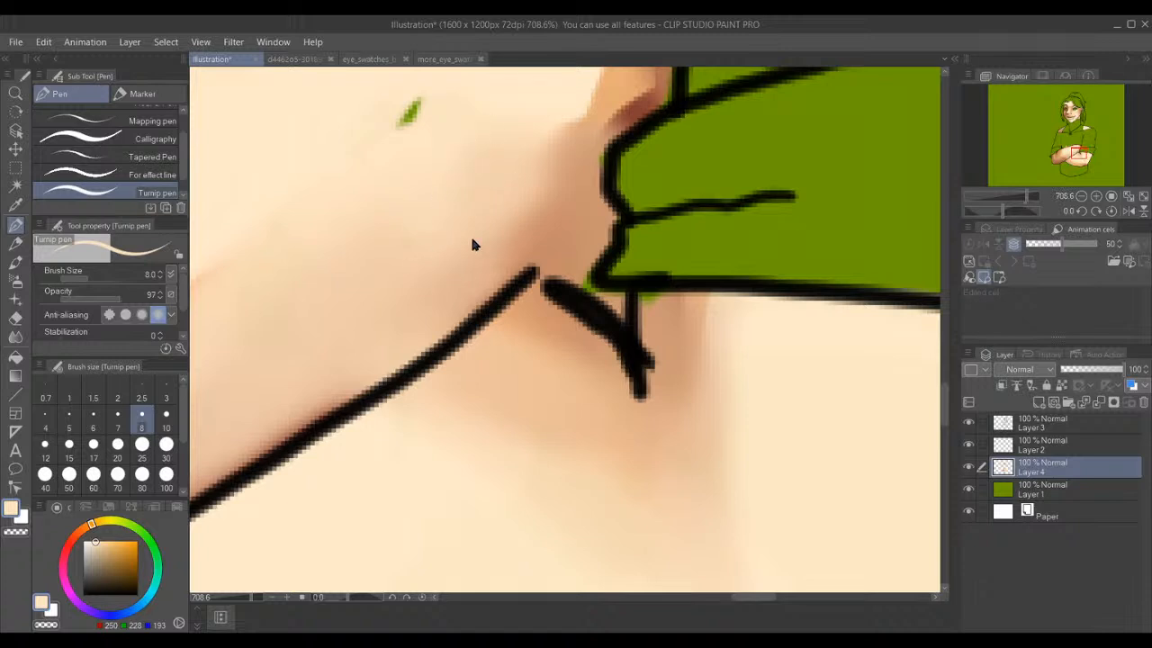
left_click_drag(418, 103, 406, 116)
scroll(496, 179, "down", 5)
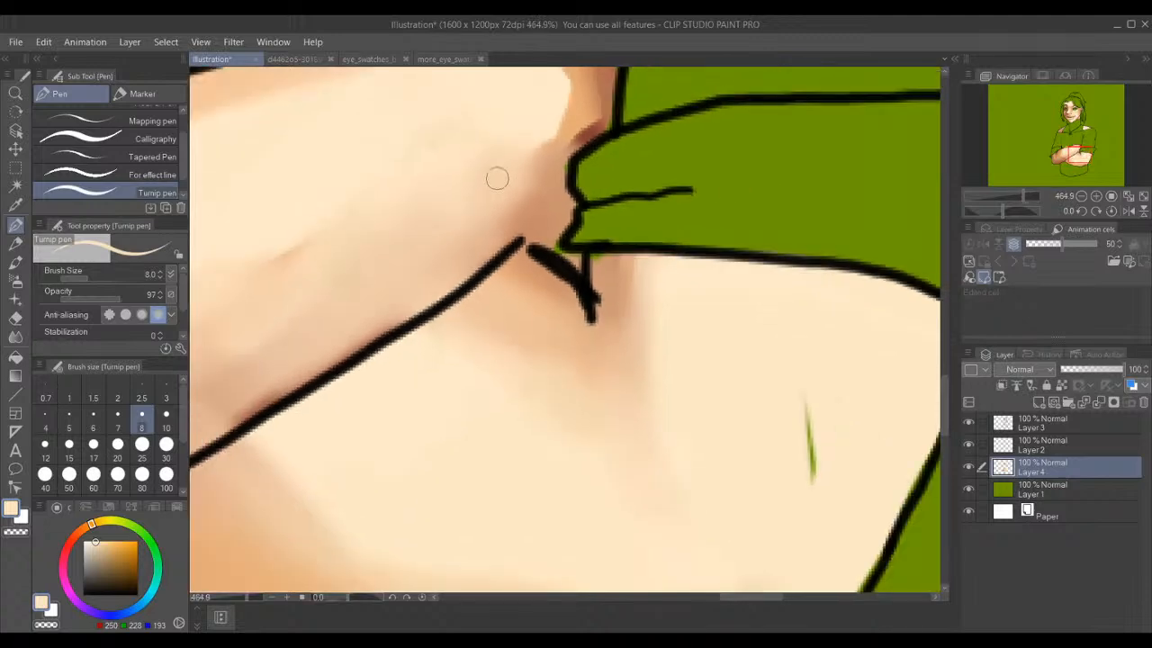
scroll(497, 178, "down", 1)
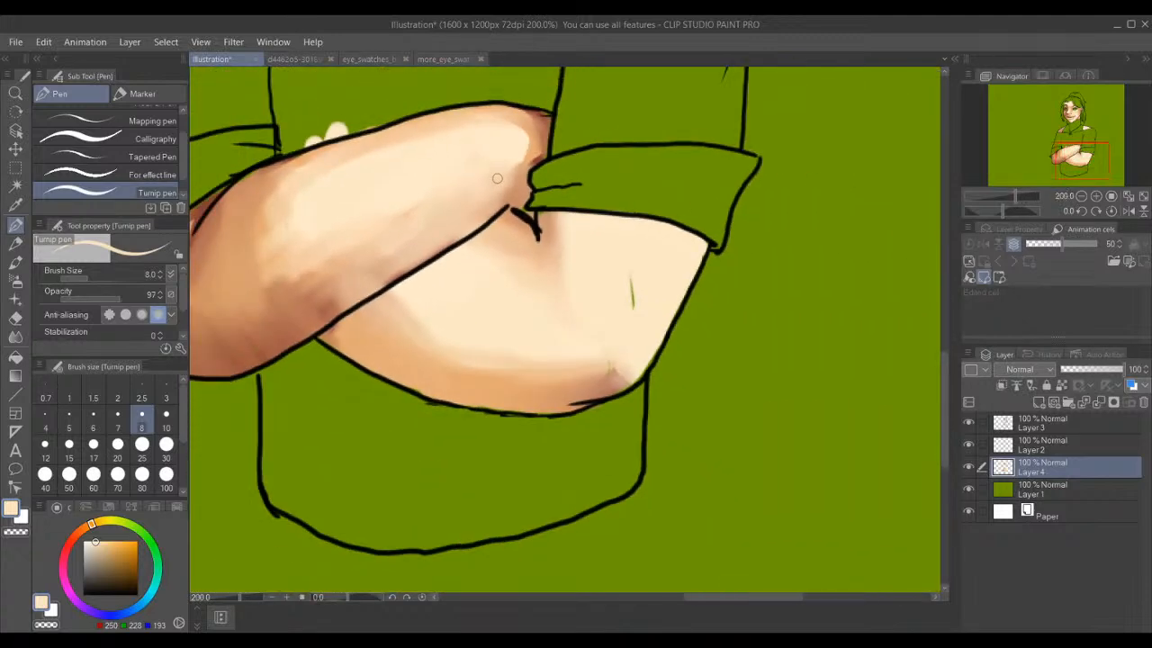
- Lock Layer 4's transparent pixels and blend the brown and orange shadow on the upper forearm beside the near sleeve
scroll(497, 178, "down", 2)
scroll(496, 178, "up", 6)
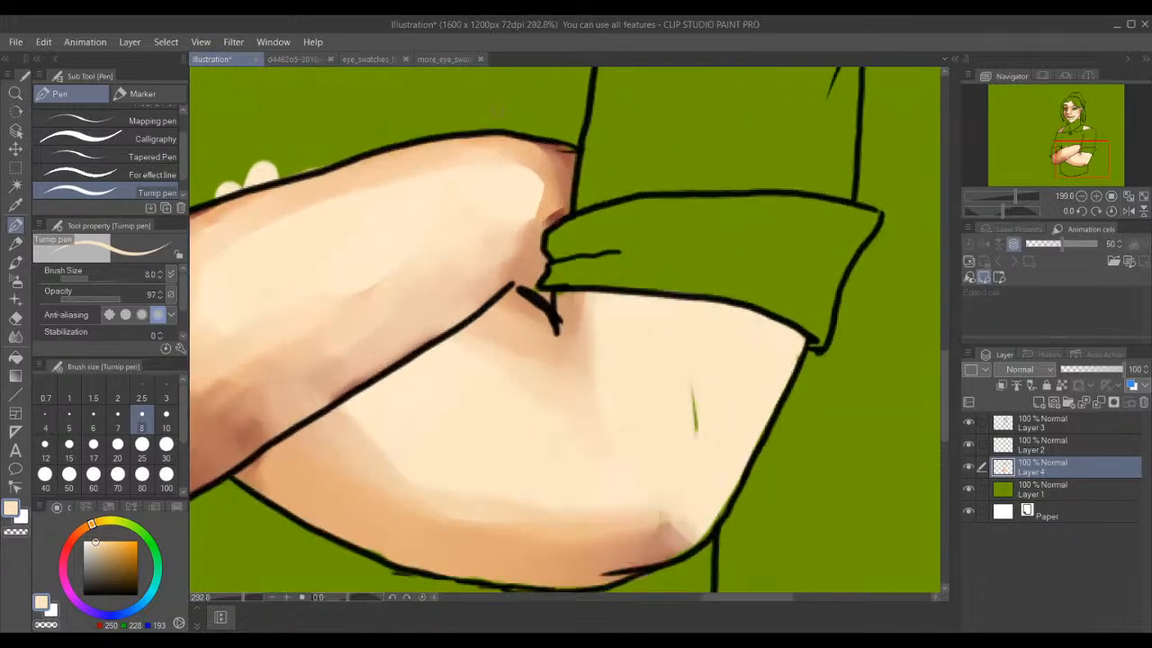
scroll(497, 110, "up", 2)
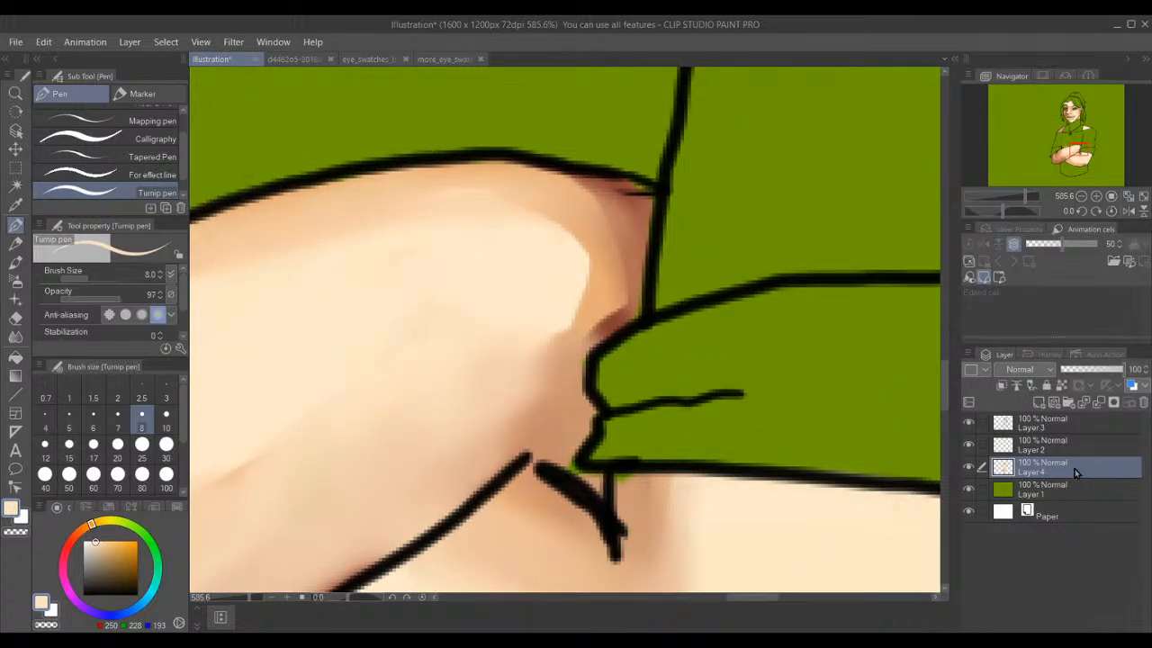
left_click(1061, 387)
left_click(14, 338)
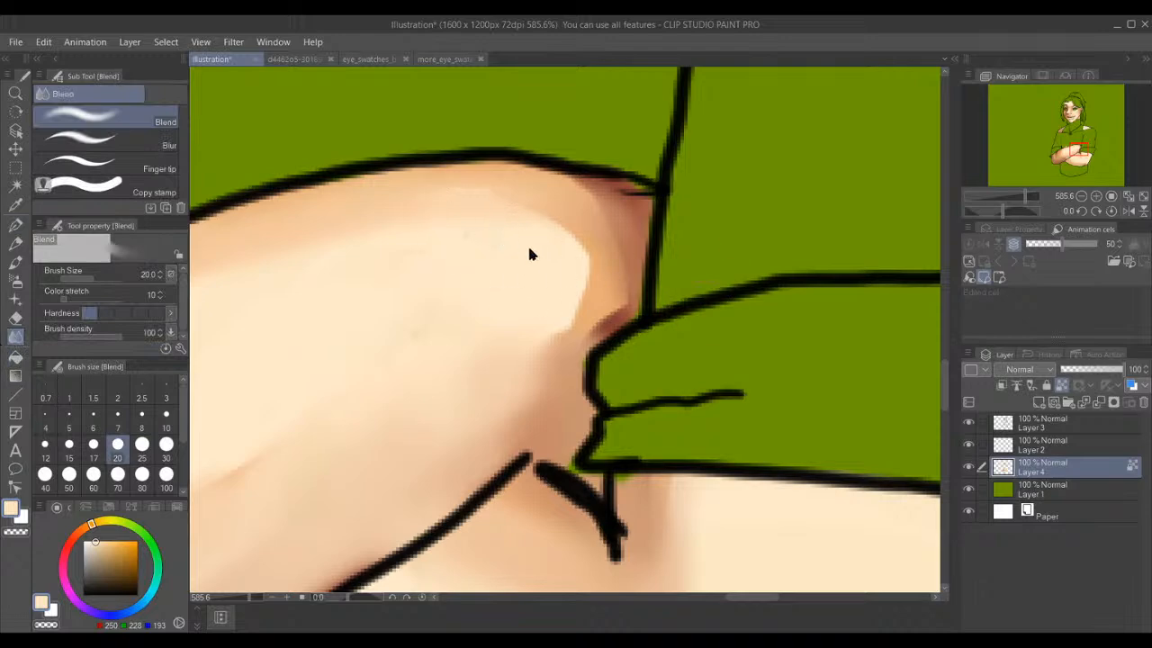
mouse_move(530, 203)
left_mouse_down()
mouse_move(538, 177)
mouse_move(613, 322)
mouse_move(548, 385)
mouse_move(549, 431)
mouse_move(644, 242)
mouse_move(667, 245)
mouse_move(636, 205)
left_mouse_up()
- Examine the blended skin shading across the whole figure, the face and the crossed arms
scroll(636, 205, "down", 5)
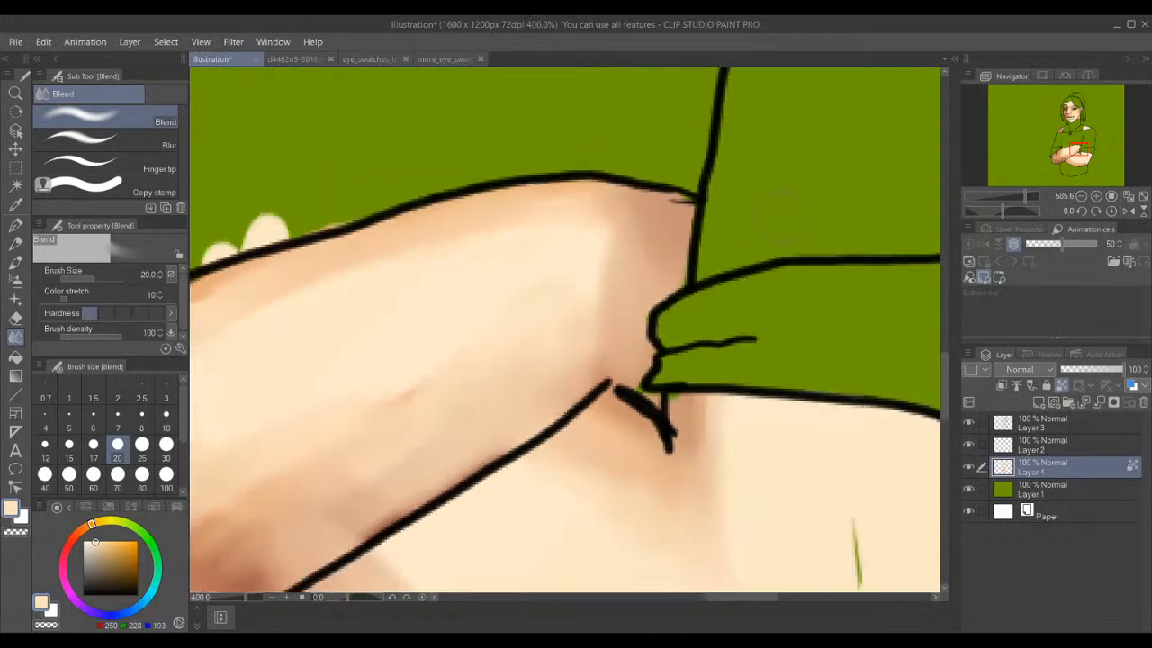
scroll(781, 212, "down", 6)
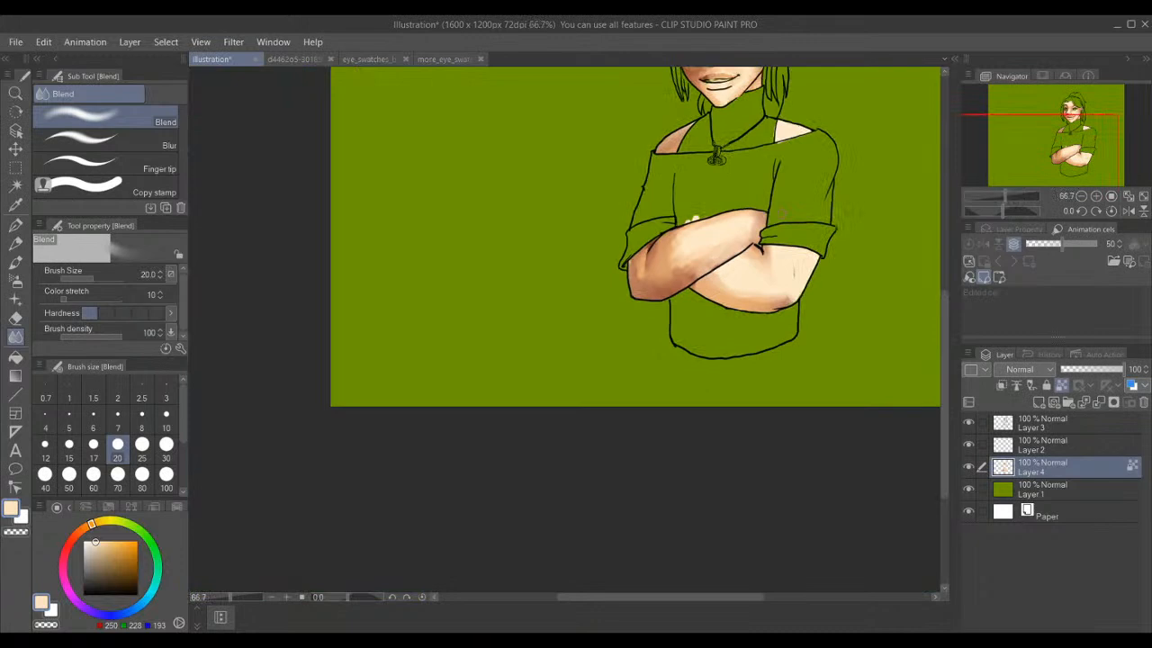
scroll(819, 148, "up", 6)
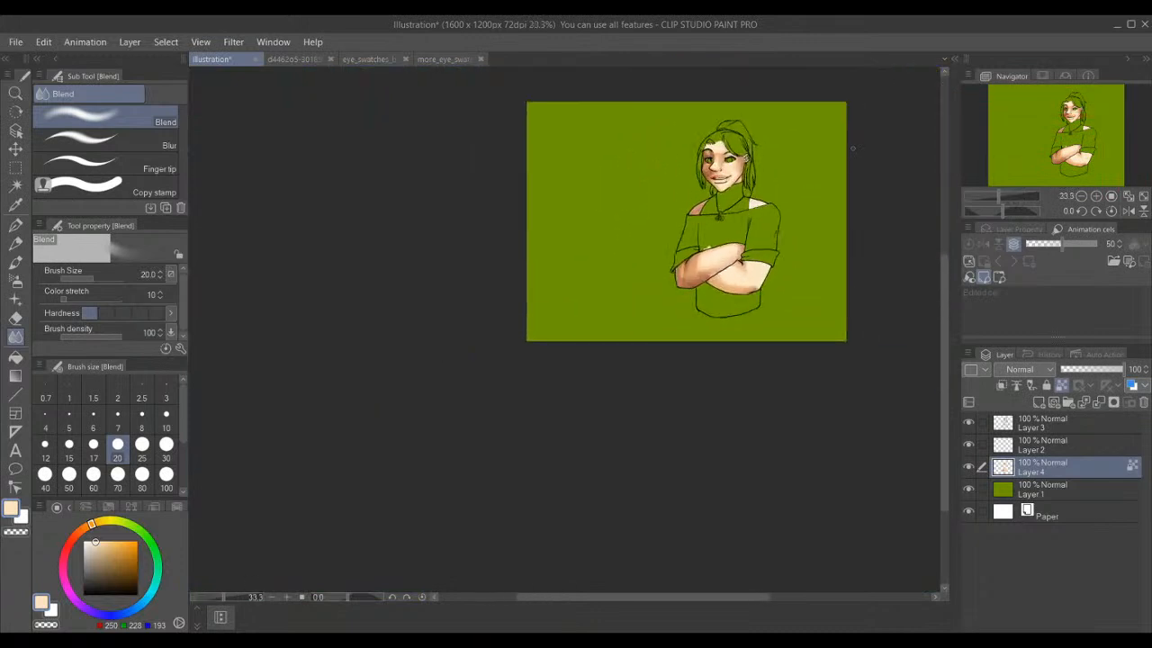
scroll(670, 142, "up", 1)
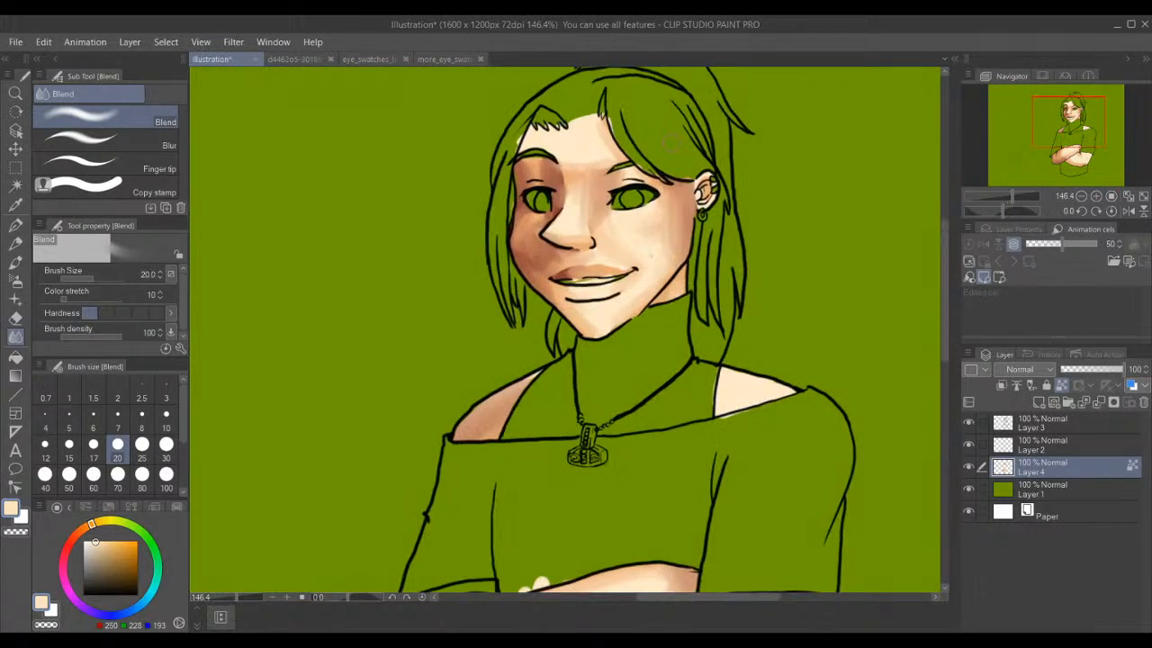
scroll(670, 141, "up", 2)
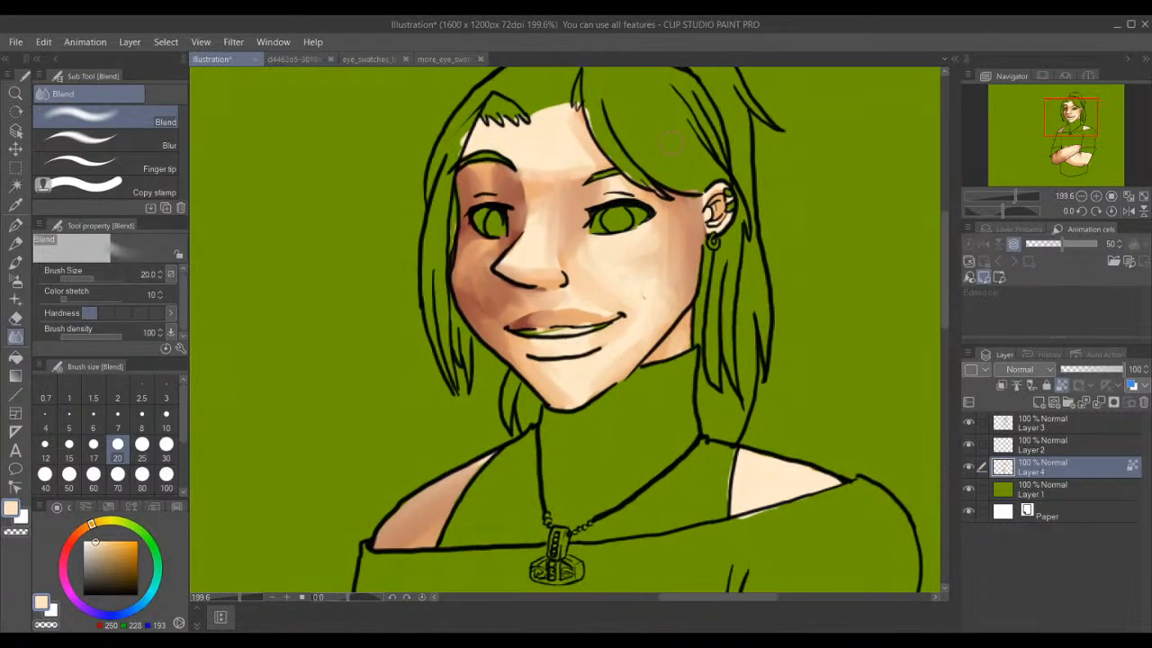
scroll(671, 142, "down", 4)
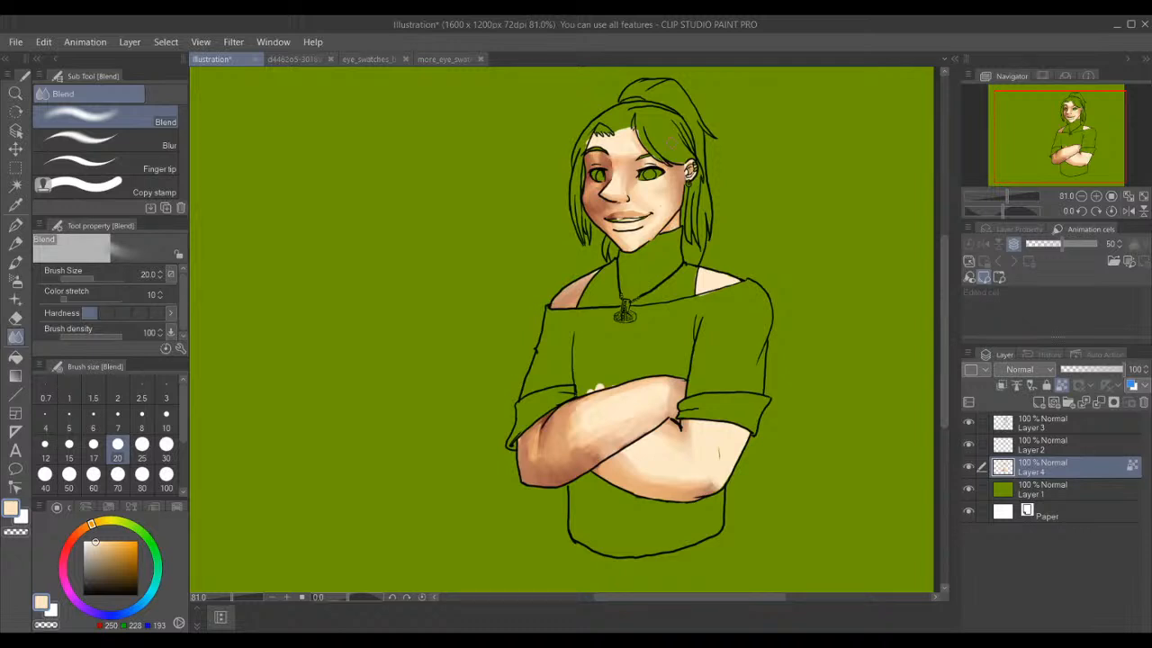
scroll(672, 143, "up", 1)
scroll(672, 143, "up", 4)
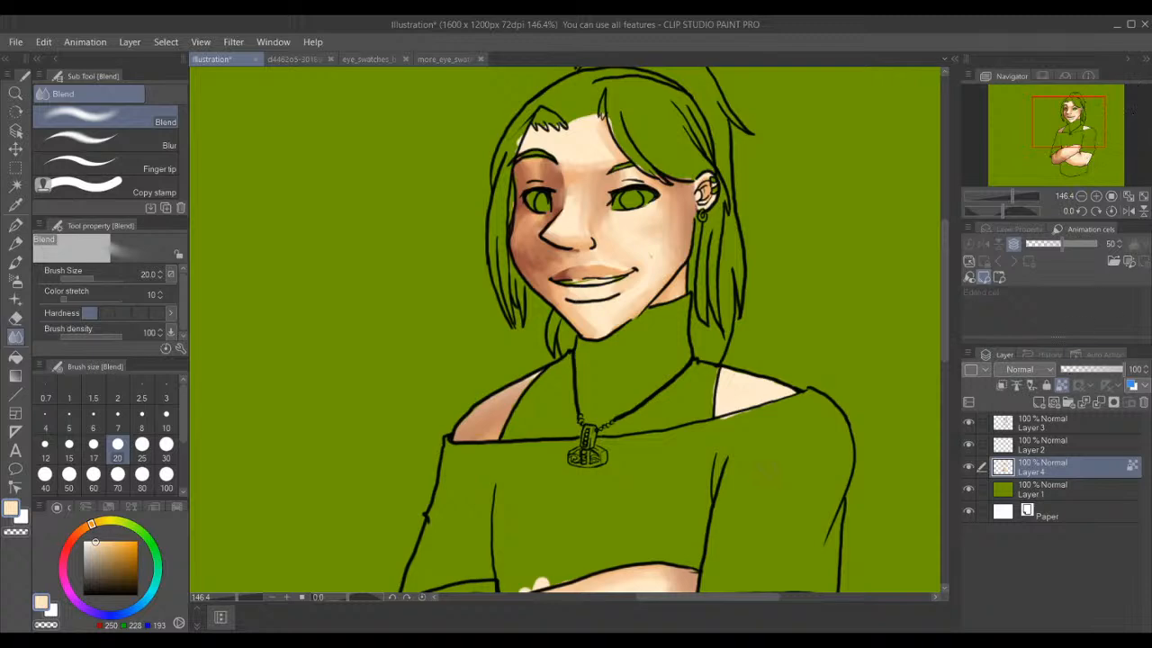
- Sample the orange of the upper lip, paint a shadow over the near shoulder's lower part with the Turnip pen, and blend it into the pale skin
scroll(621, 369, "up", 5)
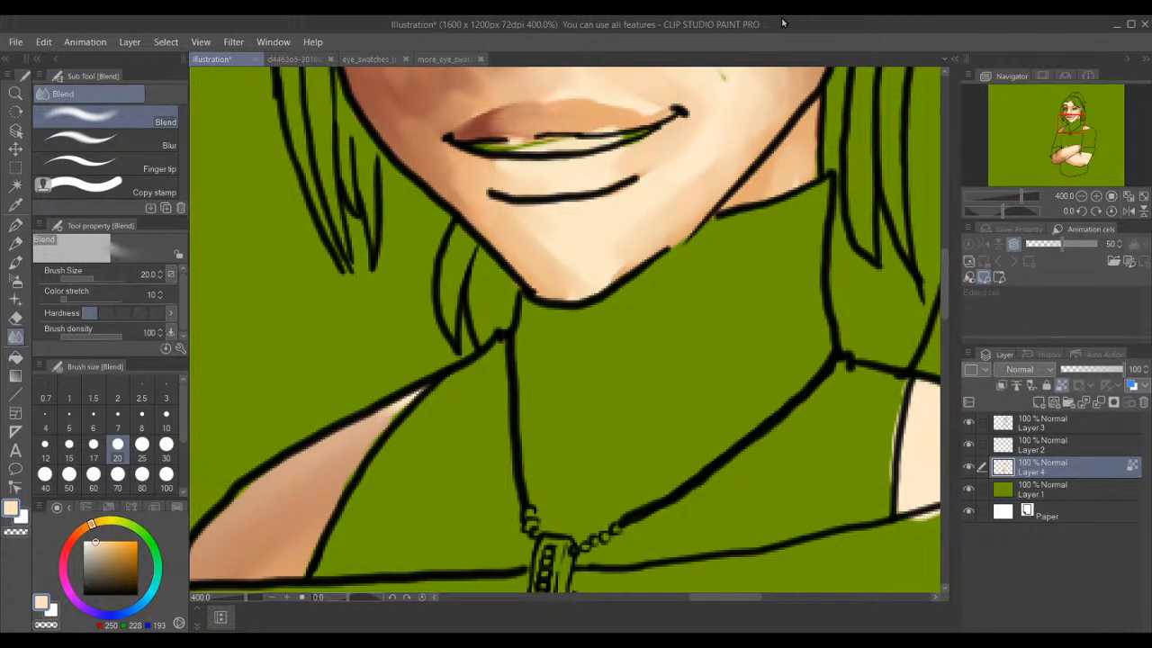
left_click(598, 115, "alt")
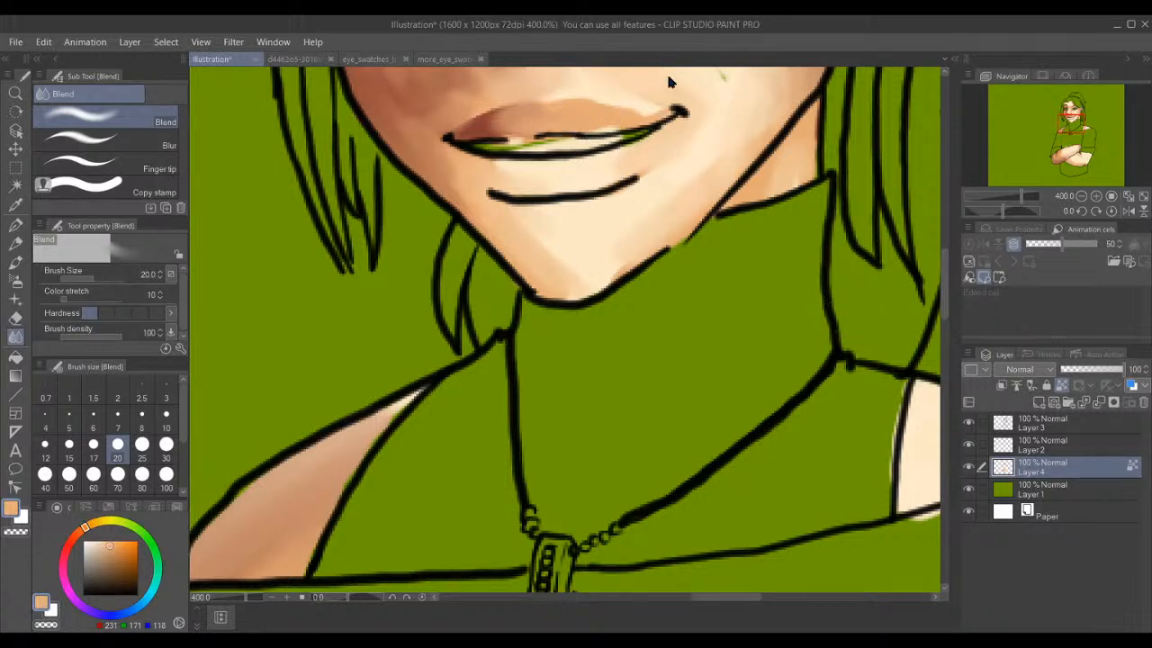
left_click(19, 228)
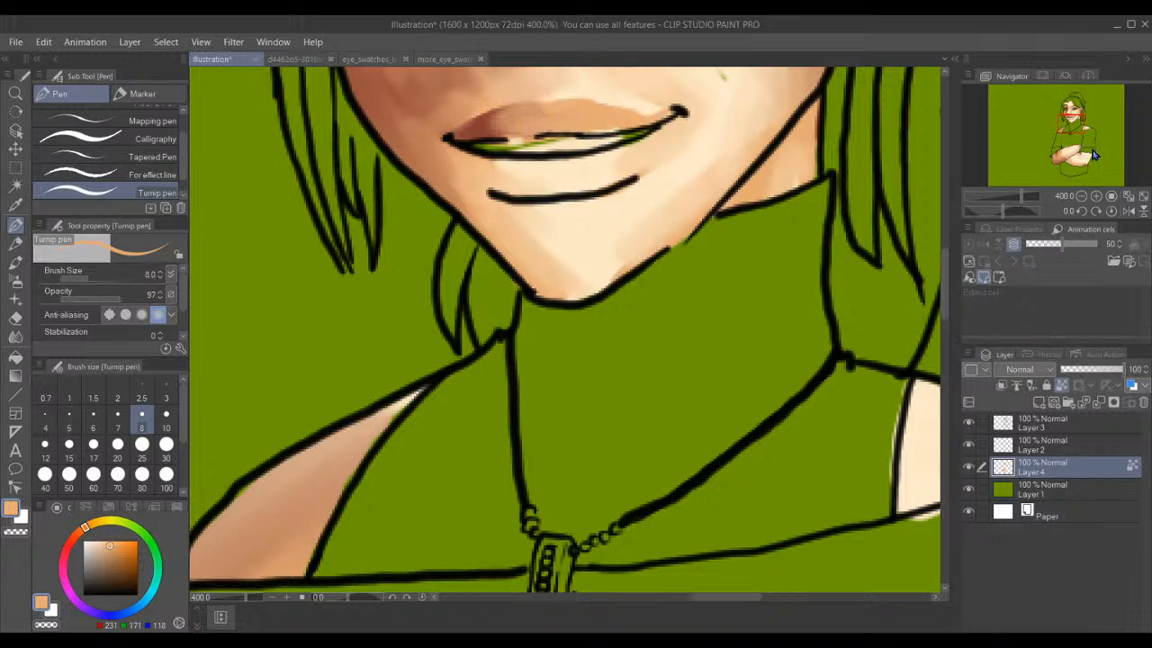
left_click_drag(1078, 120, 1083, 131)
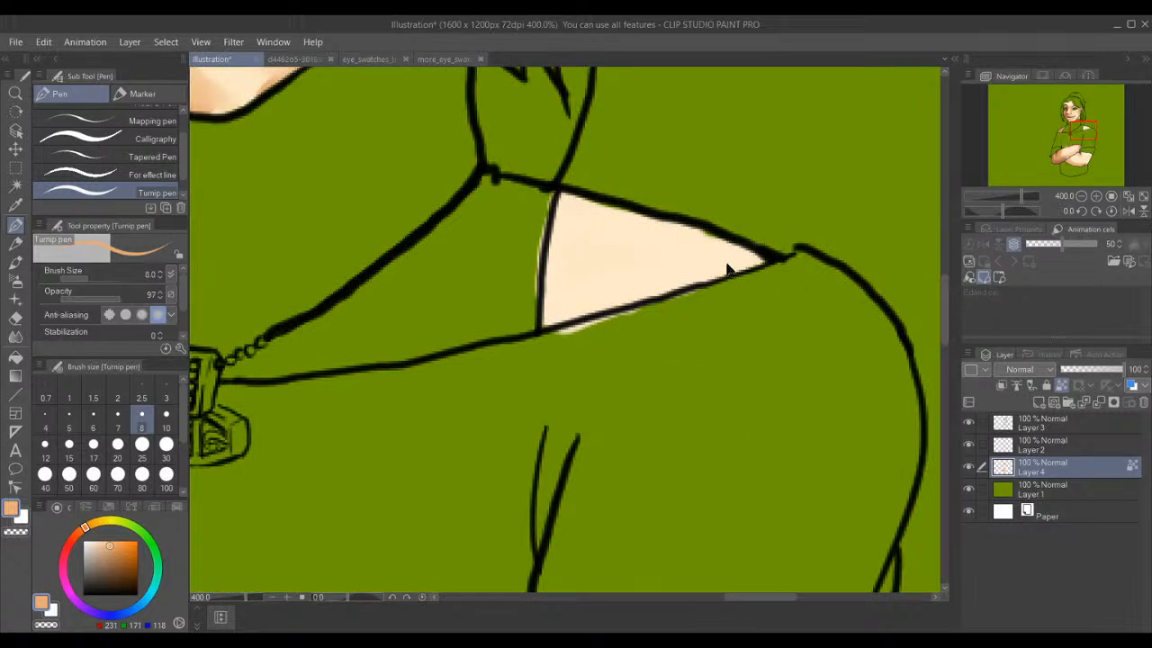
mouse_move(551, 241)
left_mouse_down()
mouse_move(664, 269)
mouse_move(547, 240)
mouse_move(689, 288)
mouse_move(648, 294)
mouse_move(585, 273)
mouse_move(583, 320)
mouse_move(554, 329)
left_mouse_up()
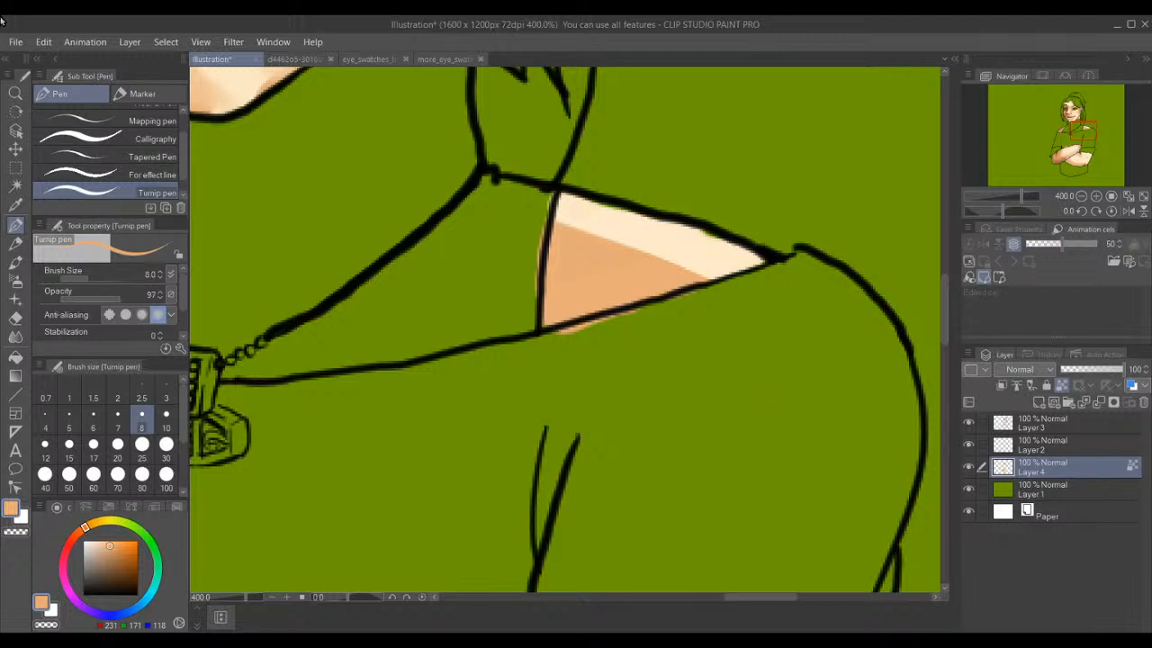
left_click(13, 339)
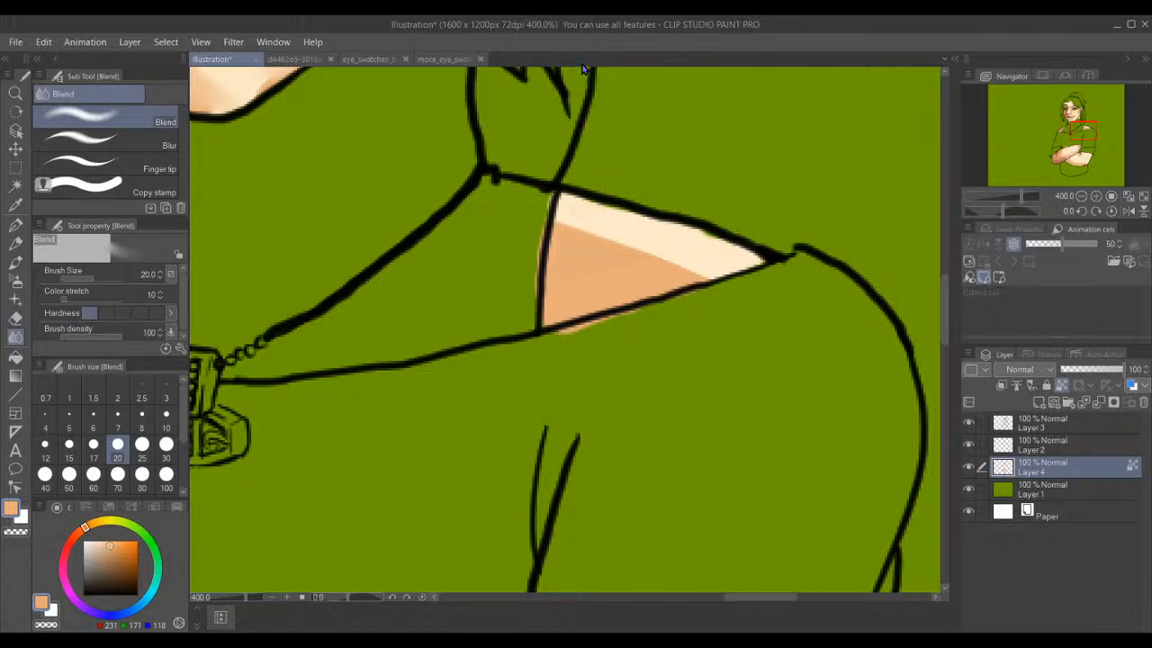
mouse_move(553, 205)
left_mouse_down()
mouse_move(565, 239)
mouse_move(696, 263)
mouse_move(567, 229)
mouse_move(745, 301)
left_mouse_up()
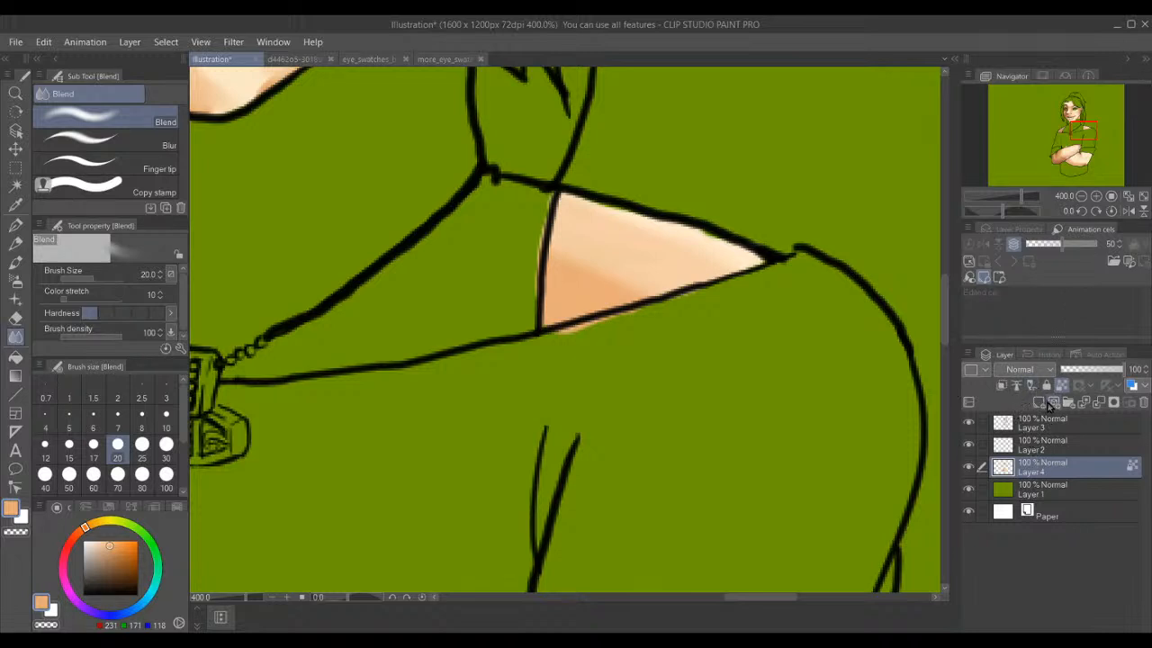
- Add a new raster layer above Layer 4 and set the drawing colour to crimson, RGB 188, 0, 62
left_click(1039, 402)
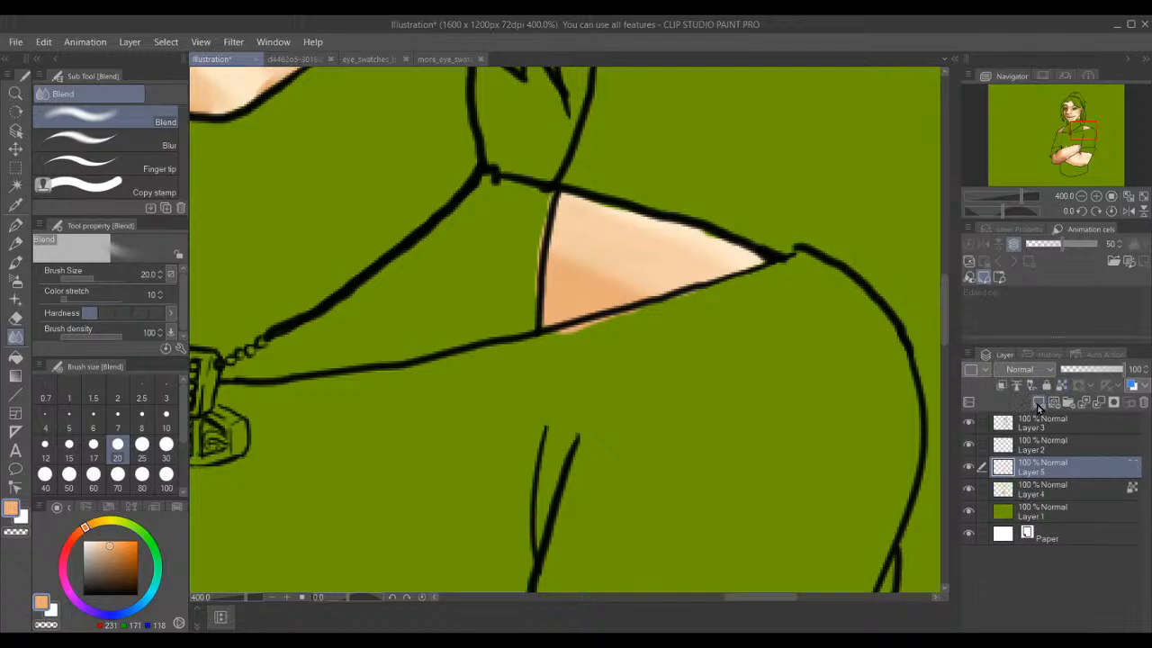
scroll(743, 338, "down", 2)
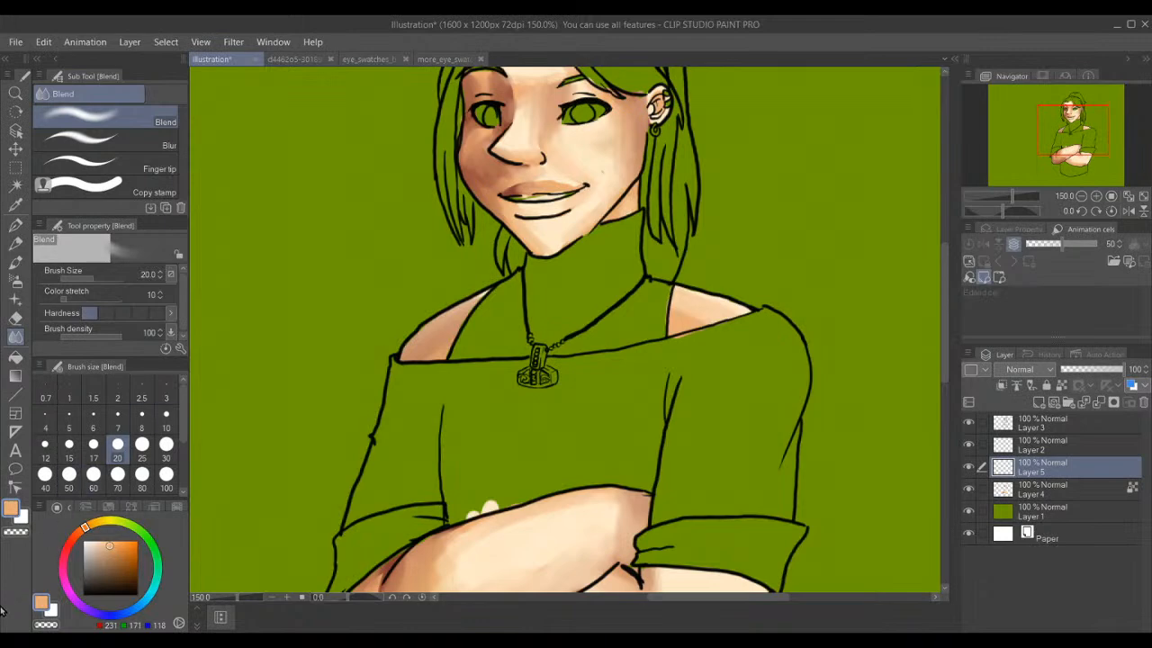
left_click(63, 563)
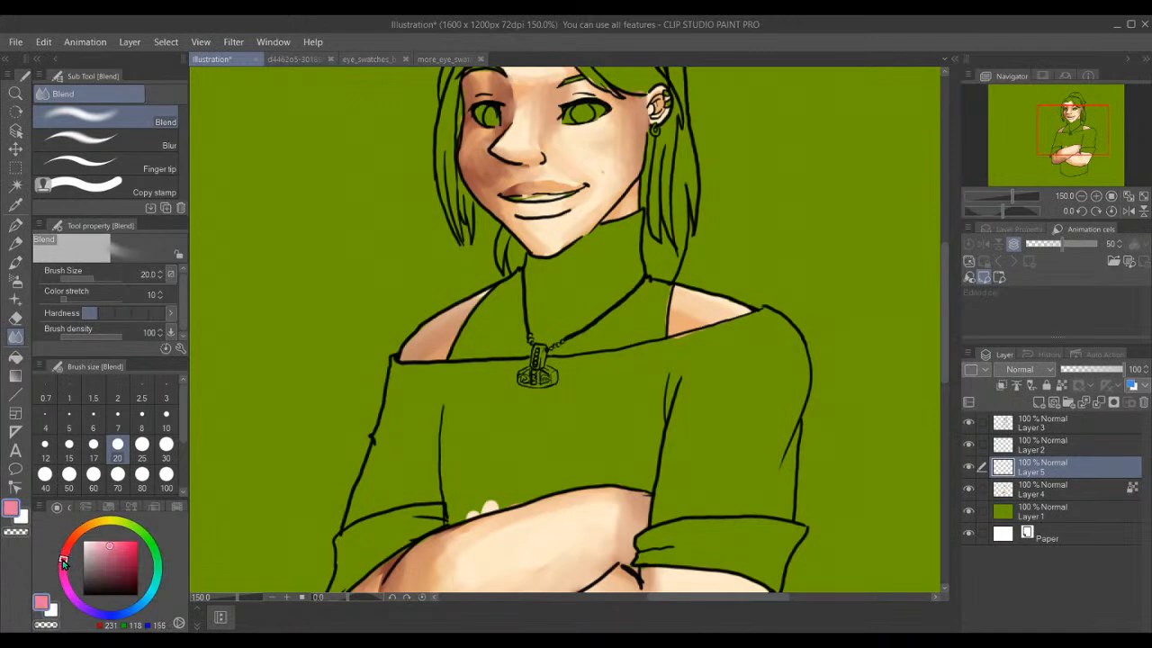
left_click_drag(133, 553, 138, 555)
- Paint a small crimson test spot on the high collar with the Turnip pen and hide the green background layer
scroll(496, 409, "up", 3)
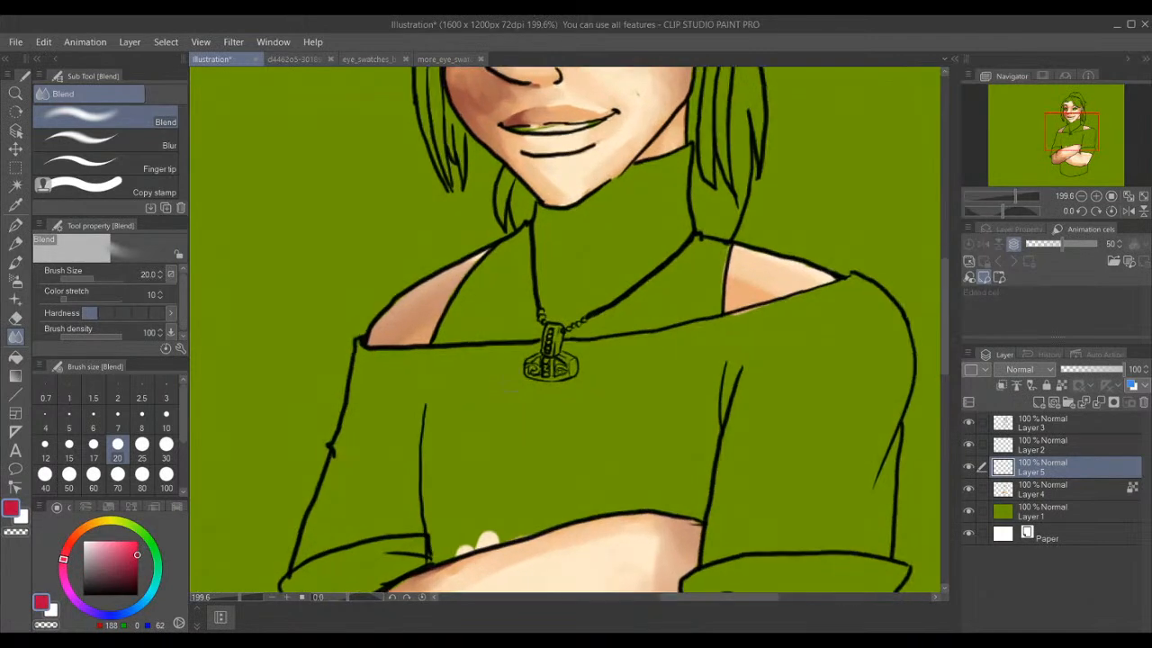
scroll(496, 408, "up", 9)
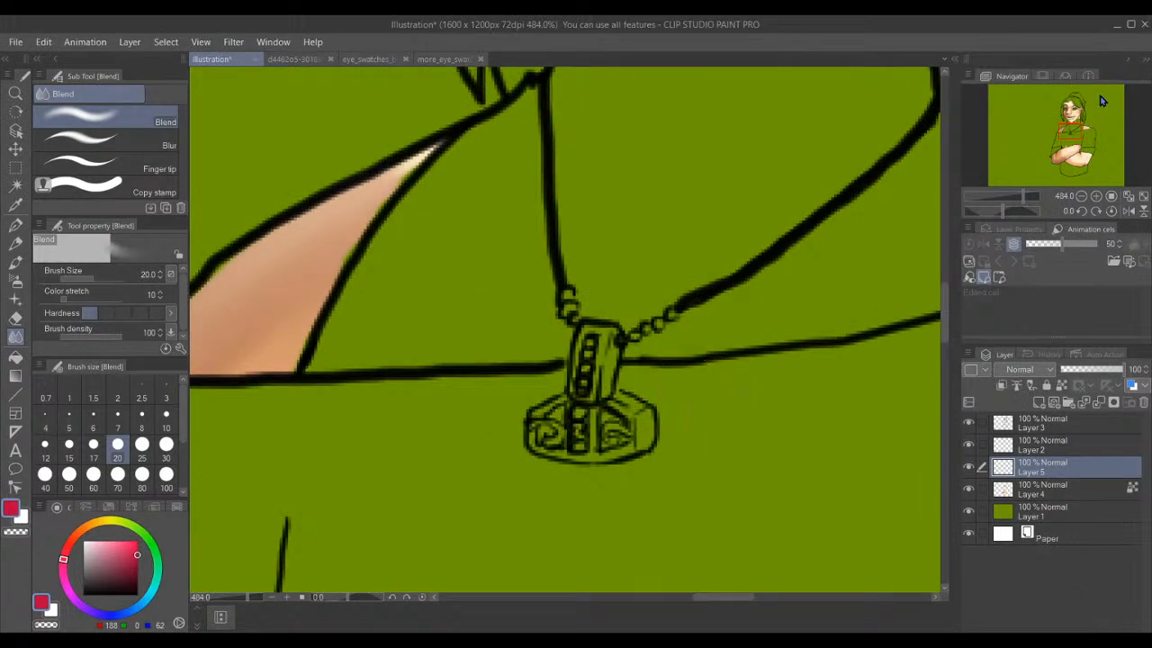
left_click_drag(1078, 135, 1082, 132)
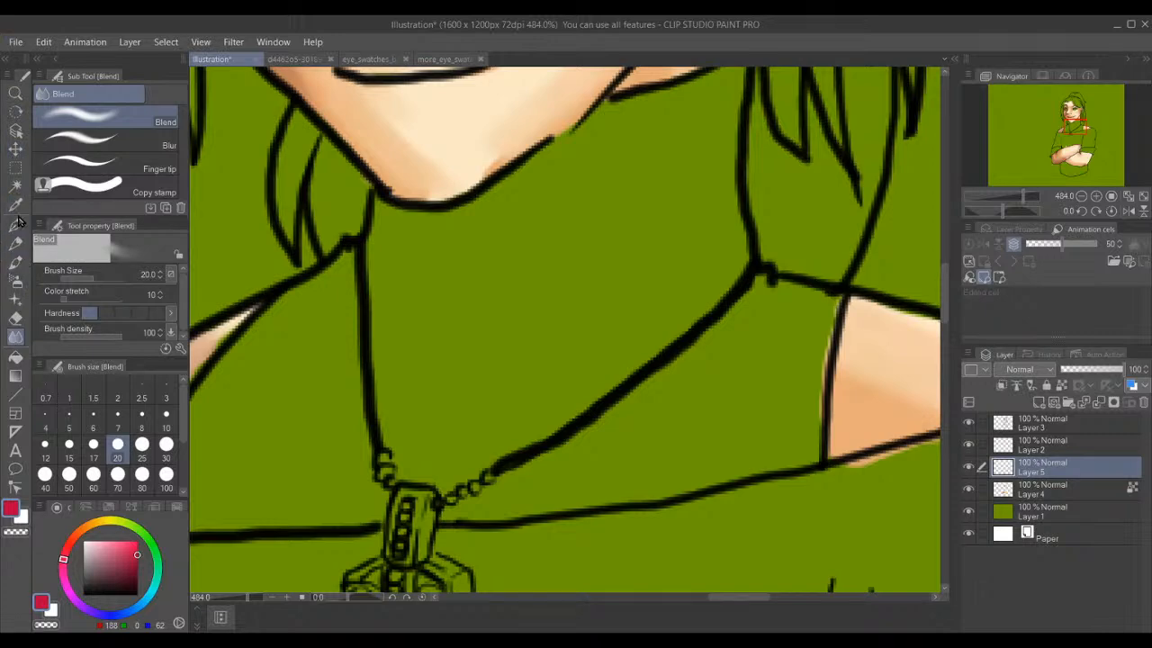
left_click(16, 225)
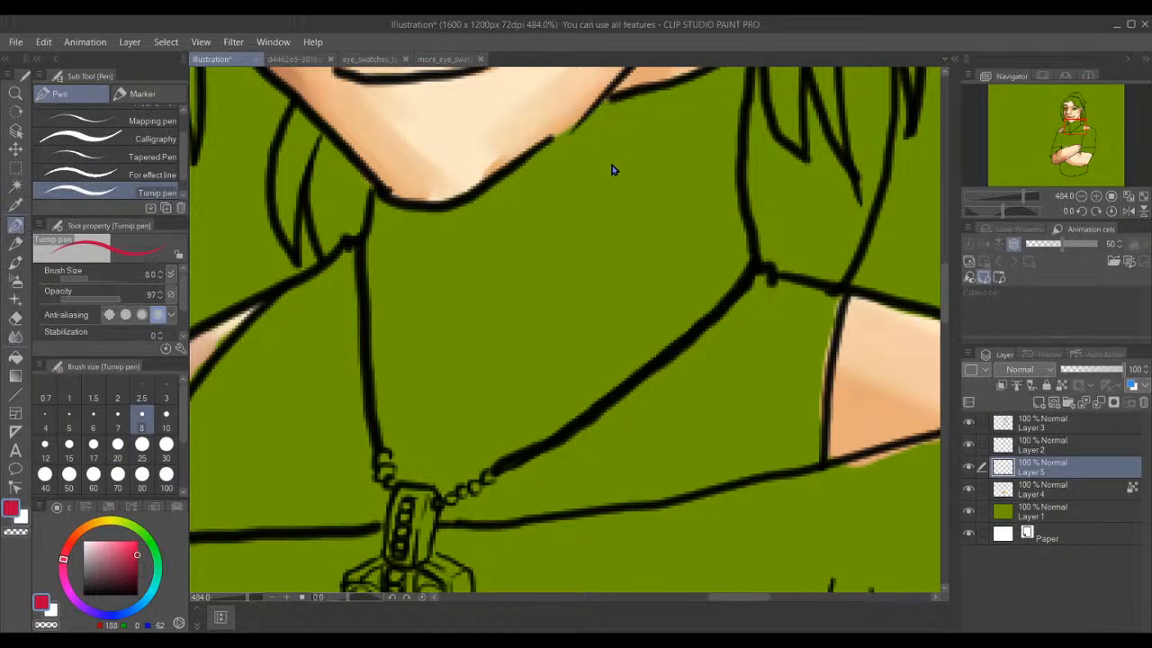
left_click_drag(654, 216, 640, 236)
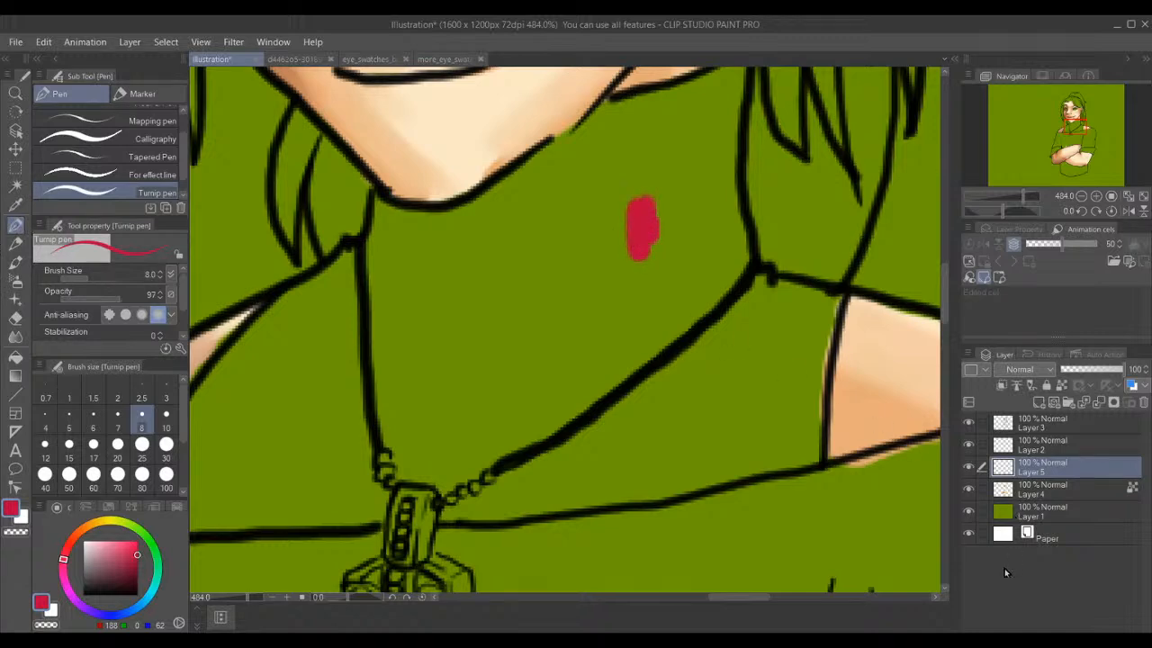
left_click(969, 512)
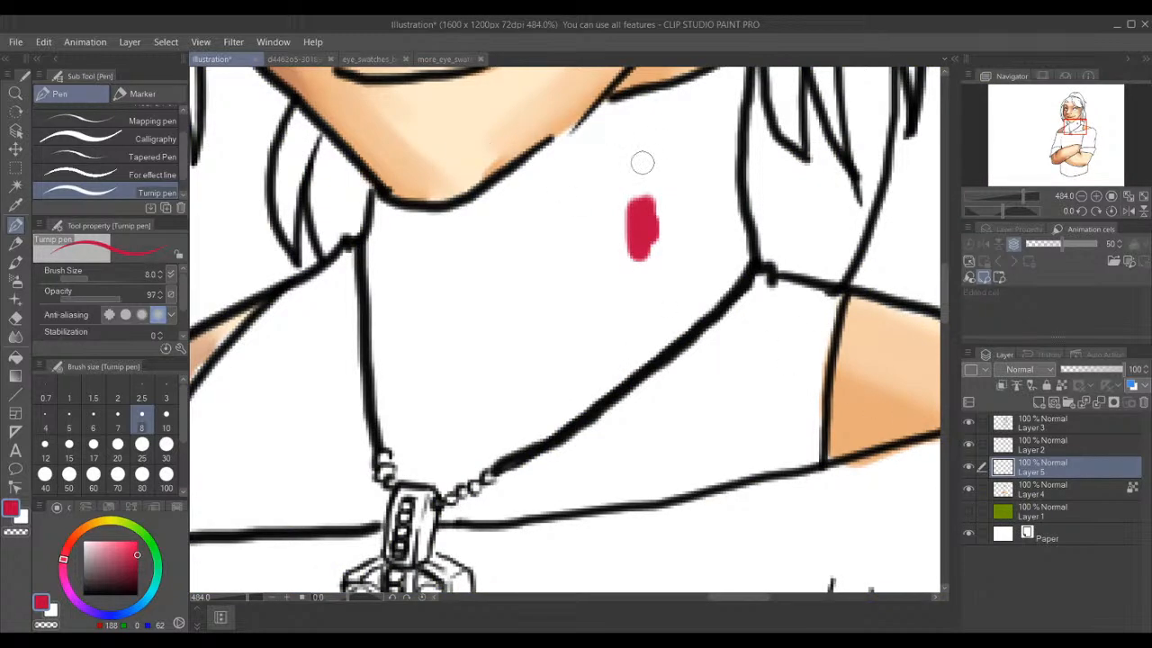
- Change the colour to RGB 188, 0, 95 and the brush size to 17, and paint a large patch over the collar's near side
left_click(61, 565)
left_click(93, 444)
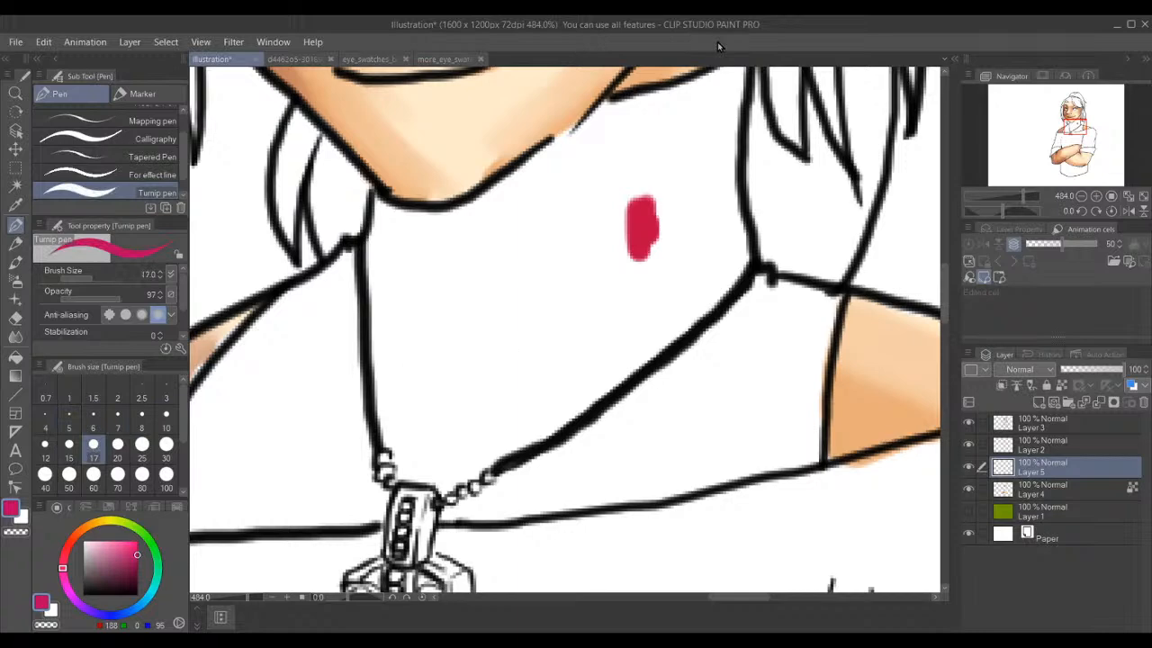
mouse_move(720, 99)
left_mouse_down()
mouse_move(658, 214)
mouse_move(675, 284)
mouse_move(641, 326)
mouse_move(650, 295)
mouse_move(635, 245)
mouse_move(650, 163)
mouse_move(673, 184)
mouse_move(729, 369)
left_mouse_up()
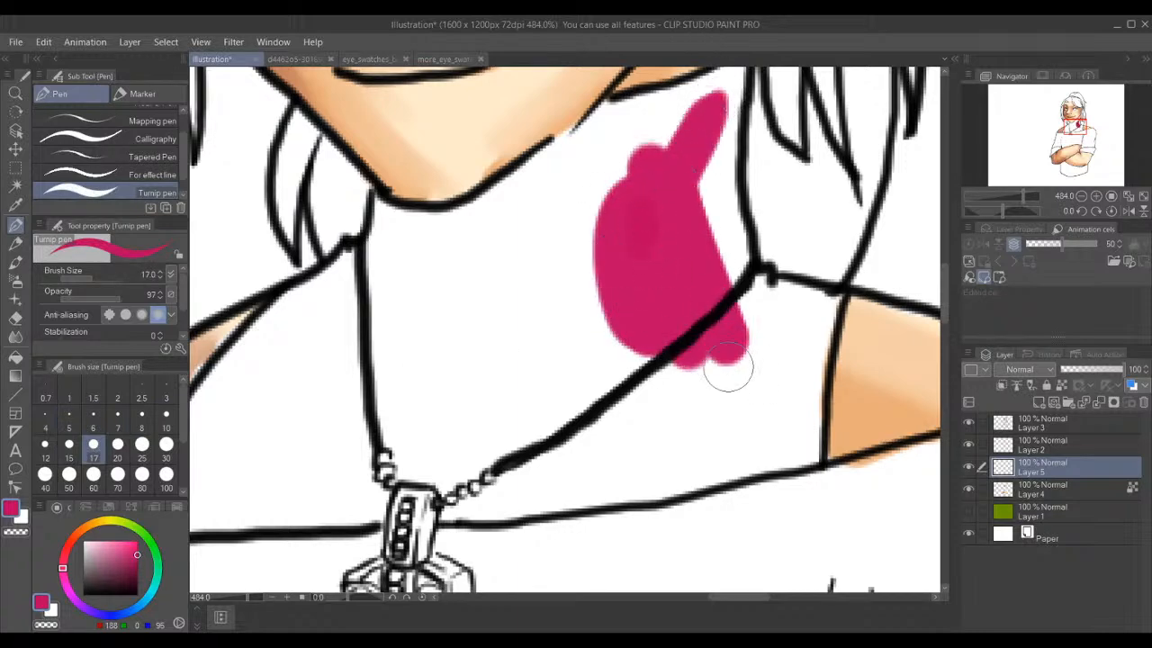
- Paint the magenta-red along the collar's upper edge, from its near corner down along the jaw to below the chin
scroll(729, 369, "down", 2)
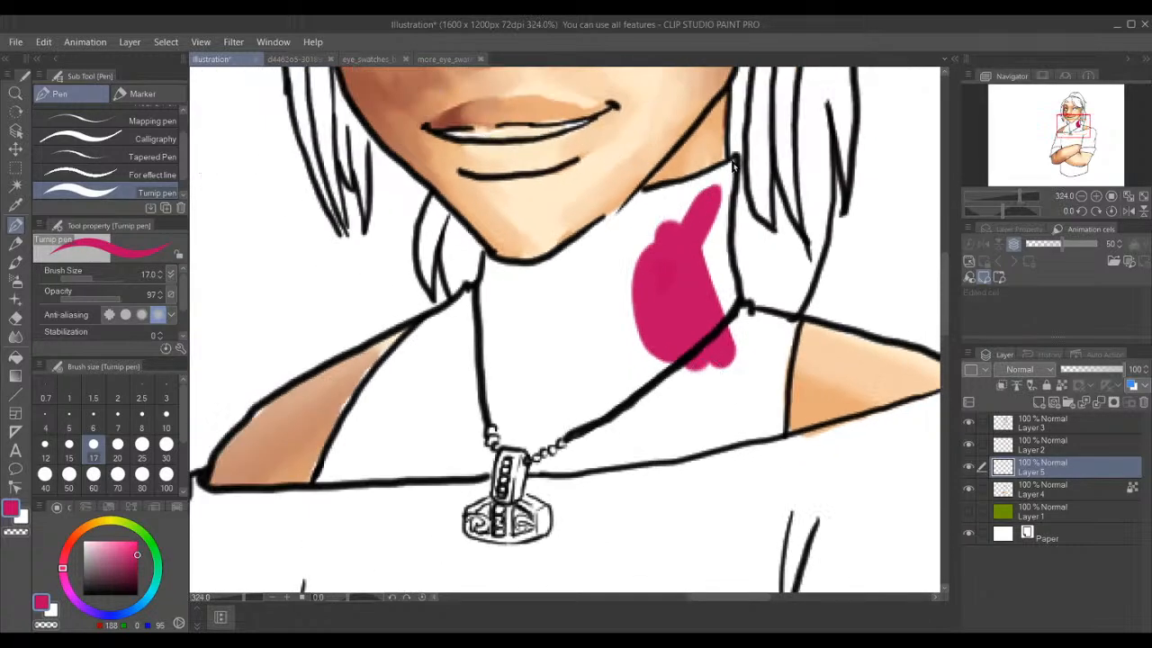
mouse_move(733, 162)
left_mouse_down()
mouse_move(701, 189)
mouse_move(628, 205)
mouse_move(725, 178)
mouse_move(707, 169)
mouse_move(698, 185)
left_mouse_up()
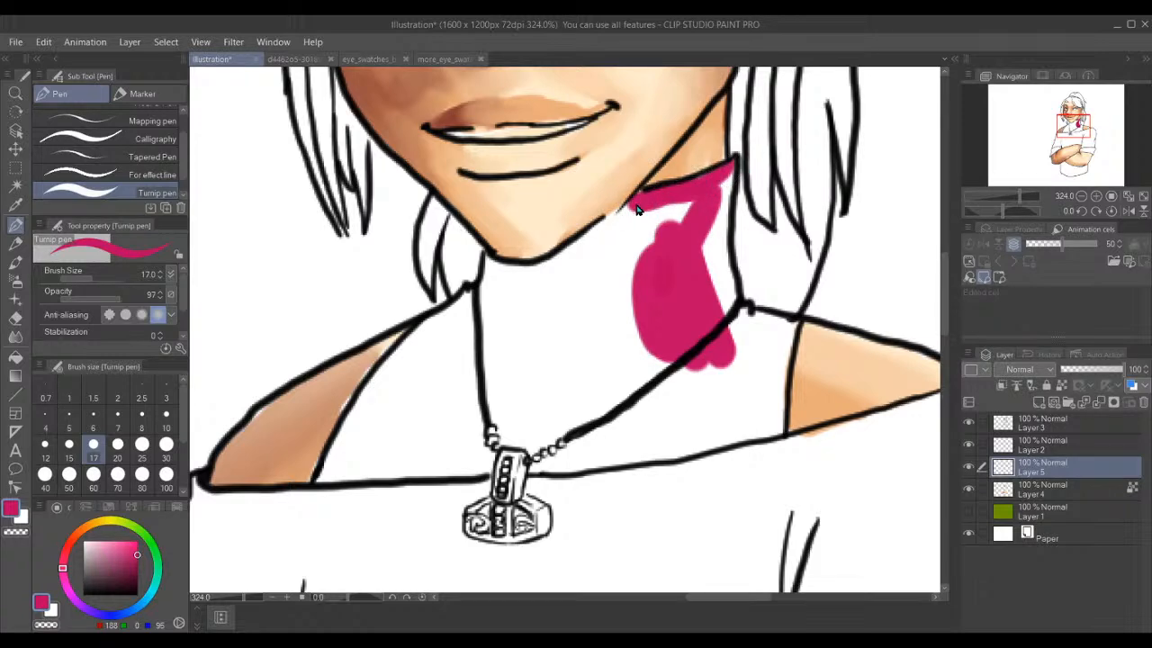
mouse_move(640, 200)
left_mouse_down()
mouse_move(598, 235)
mouse_move(645, 189)
mouse_move(564, 264)
mouse_move(491, 267)
left_mouse_up()
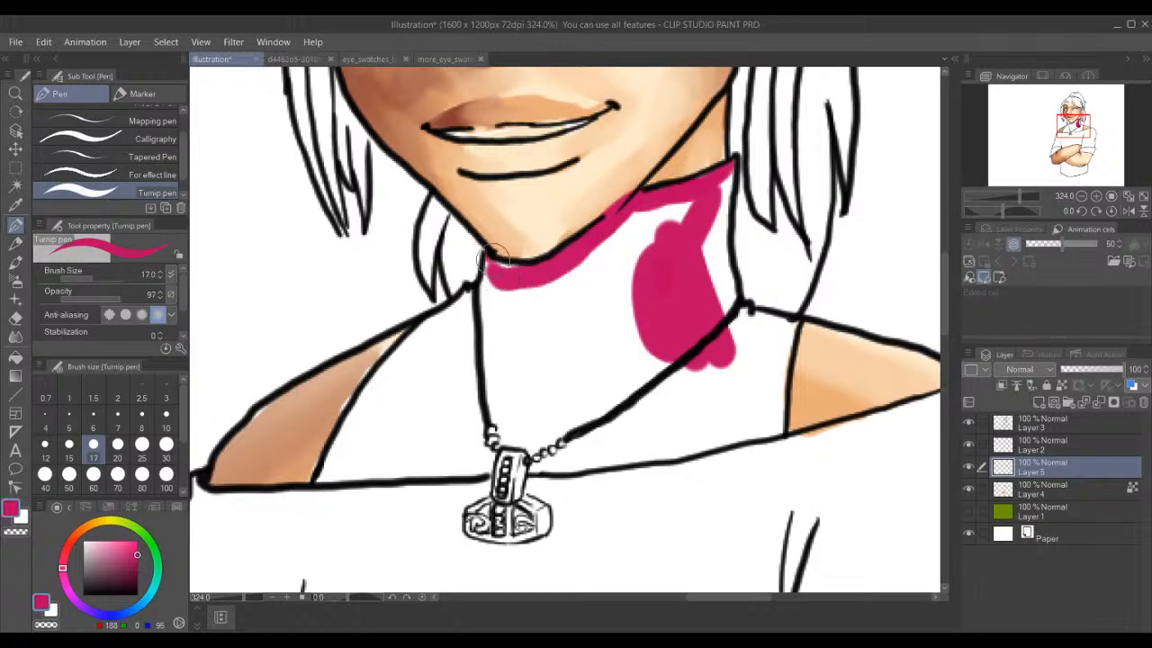
- Paint magenta-red down the top's far shoulder edge and along its lower hem, past the necklace pendant
mouse_move(486, 262)
left_mouse_down()
mouse_move(478, 321)
mouse_move(463, 302)
mouse_move(435, 331)
mouse_move(330, 481)
mouse_move(322, 470)
mouse_move(368, 386)
mouse_move(432, 315)
left_mouse_up()
mouse_move(358, 464)
left_mouse_down()
mouse_move(382, 461)
mouse_move(338, 473)
mouse_move(482, 456)
mouse_move(369, 447)
left_mouse_up()
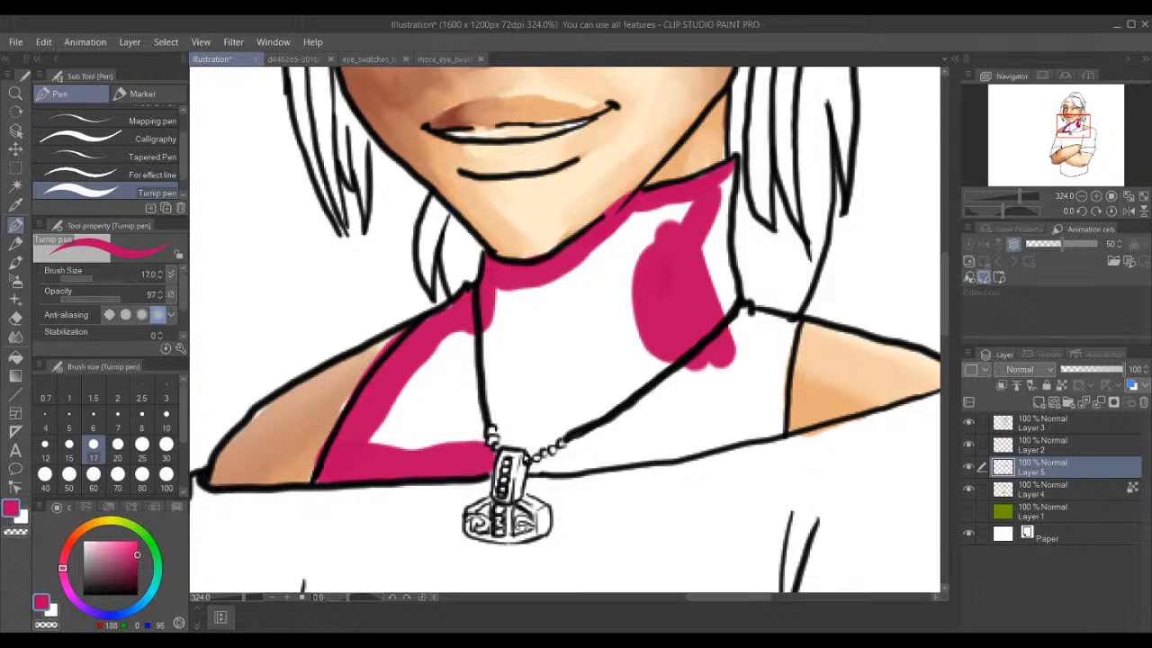
left_click(527, 437)
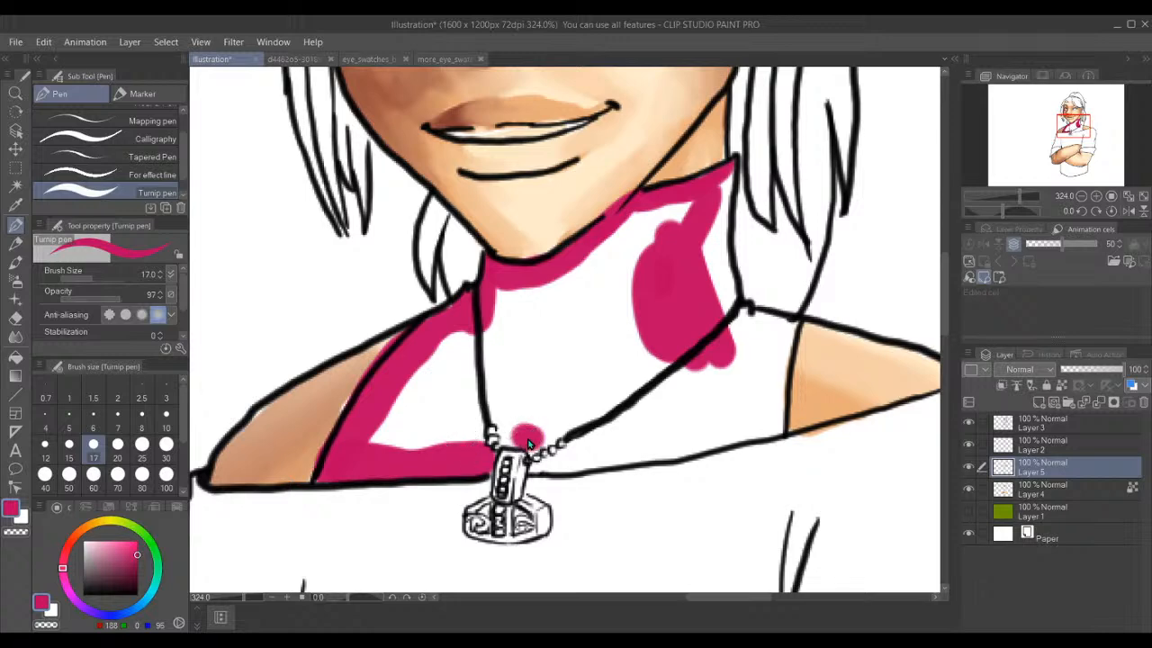
mouse_move(481, 443)
left_mouse_down()
mouse_move(526, 434)
mouse_move(494, 423)
mouse_move(552, 450)
mouse_move(545, 461)
mouse_move(538, 419)
left_mouse_up()
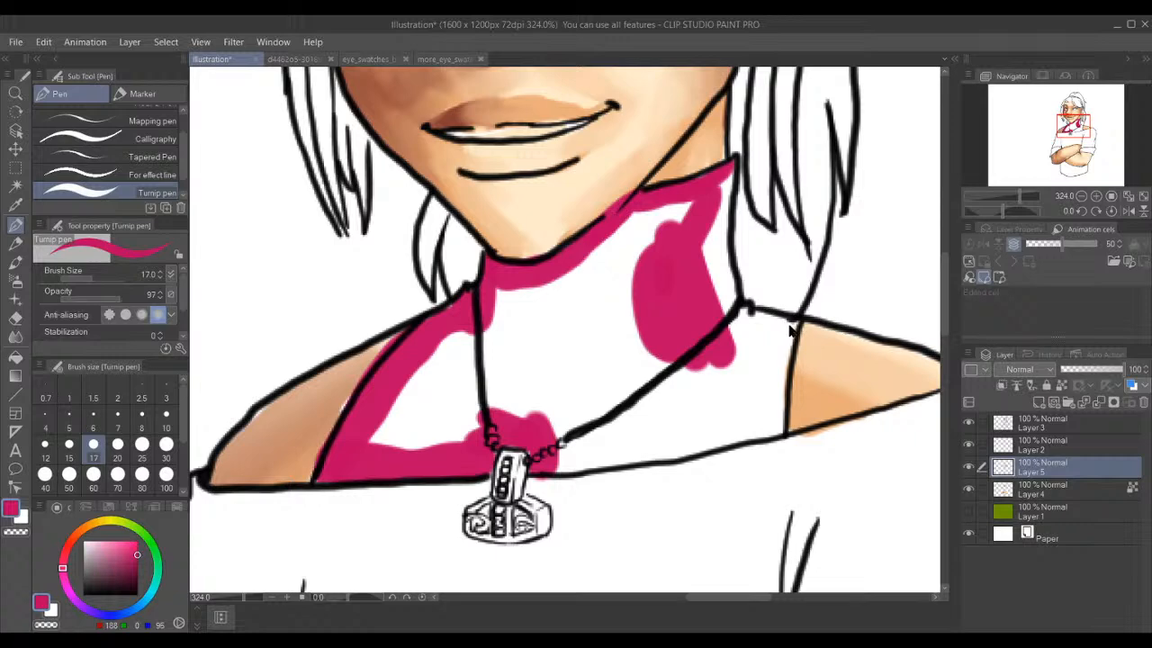
- Paint magenta-red along the near shoulder and collar edge, and fill the remaining white areas of the collar and top
left_click_drag(794, 324, 733, 321)
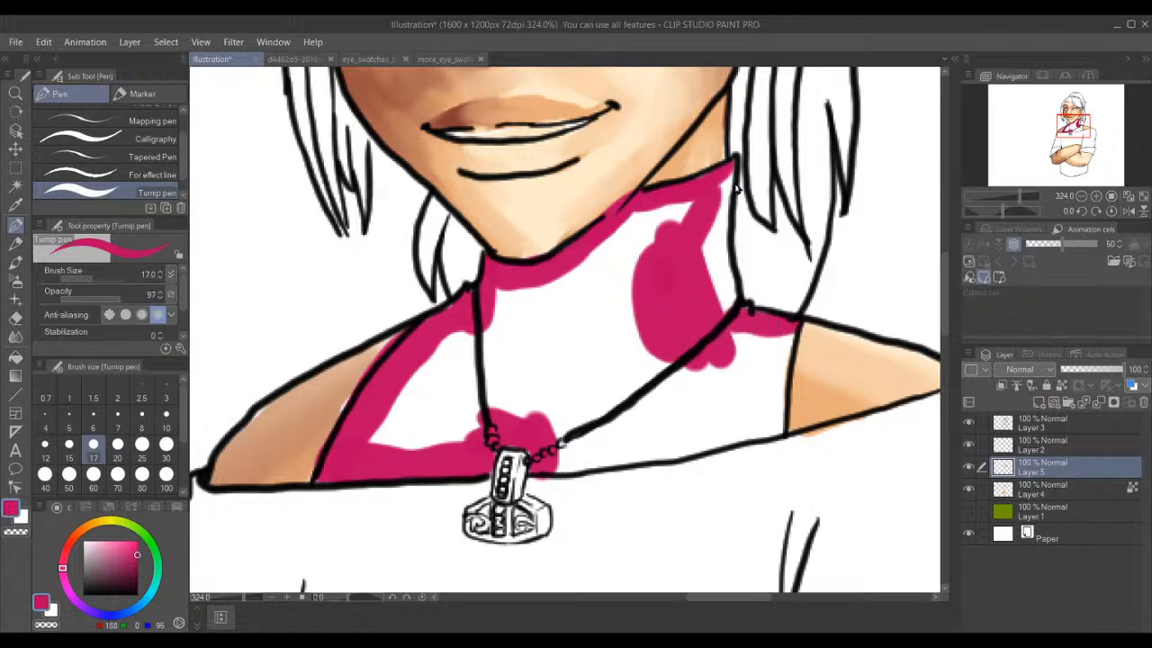
mouse_move(730, 175)
left_mouse_down()
mouse_move(737, 308)
mouse_move(713, 226)
mouse_move(714, 288)
mouse_move(699, 214)
mouse_move(704, 253)
left_mouse_up()
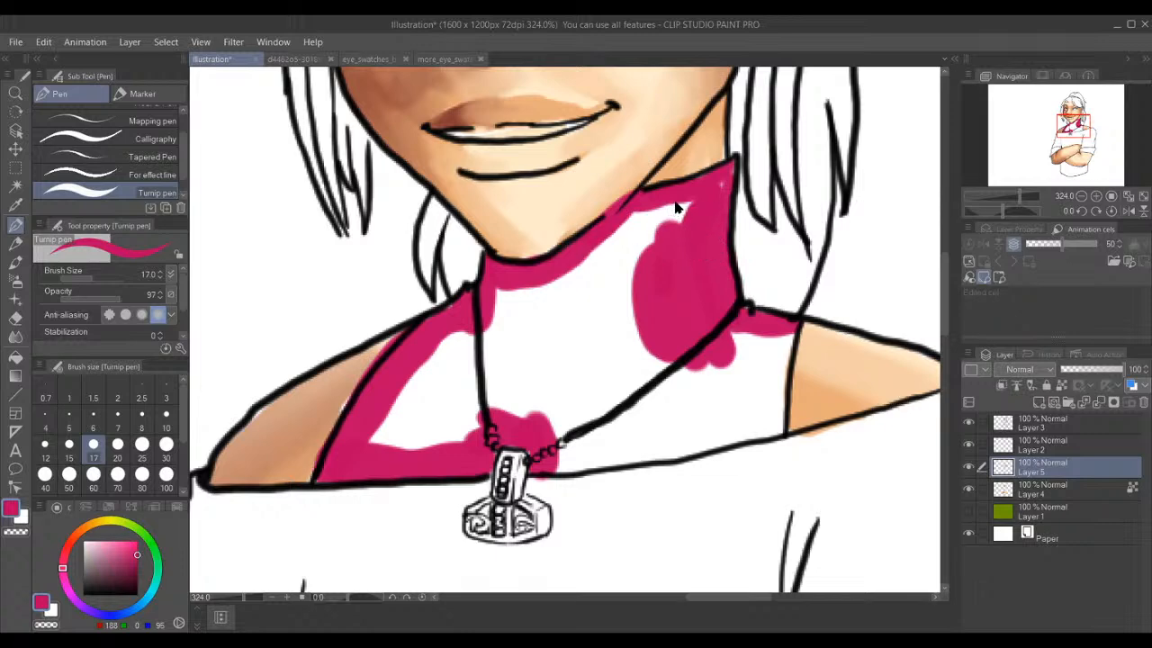
mouse_move(684, 207)
left_mouse_down()
mouse_move(628, 216)
mouse_move(622, 230)
mouse_move(649, 216)
mouse_move(668, 317)
mouse_move(645, 370)
mouse_move(666, 410)
left_mouse_up()
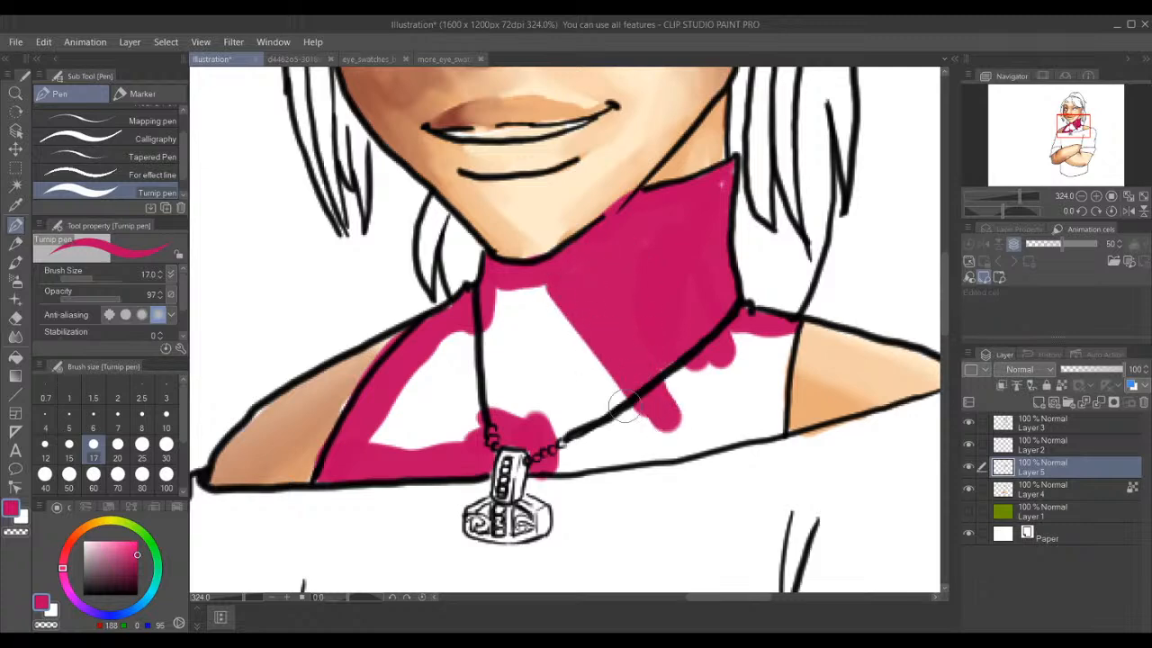
mouse_move(543, 409)
left_mouse_down()
mouse_move(576, 443)
mouse_move(499, 397)
mouse_move(484, 414)
mouse_move(508, 401)
mouse_move(499, 428)
mouse_move(403, 436)
mouse_move(461, 422)
mouse_move(374, 425)
mouse_move(388, 374)
mouse_move(432, 337)
mouse_move(551, 288)
mouse_move(610, 322)
mouse_move(639, 297)
mouse_move(682, 365)
left_mouse_up()
mouse_move(621, 429)
left_mouse_down()
mouse_move(540, 369)
mouse_move(648, 396)
mouse_move(560, 459)
mouse_move(675, 421)
mouse_move(621, 459)
mouse_move(700, 418)
left_mouse_up()
mouse_move(795, 317)
left_mouse_down()
mouse_move(782, 426)
mouse_move(713, 429)
mouse_move(648, 453)
mouse_move(745, 425)
mouse_move(736, 333)
mouse_move(718, 410)
mouse_move(670, 405)
left_mouse_up()
mouse_move(765, 338)
left_mouse_down()
mouse_move(771, 406)
mouse_move(758, 449)
left_mouse_up()
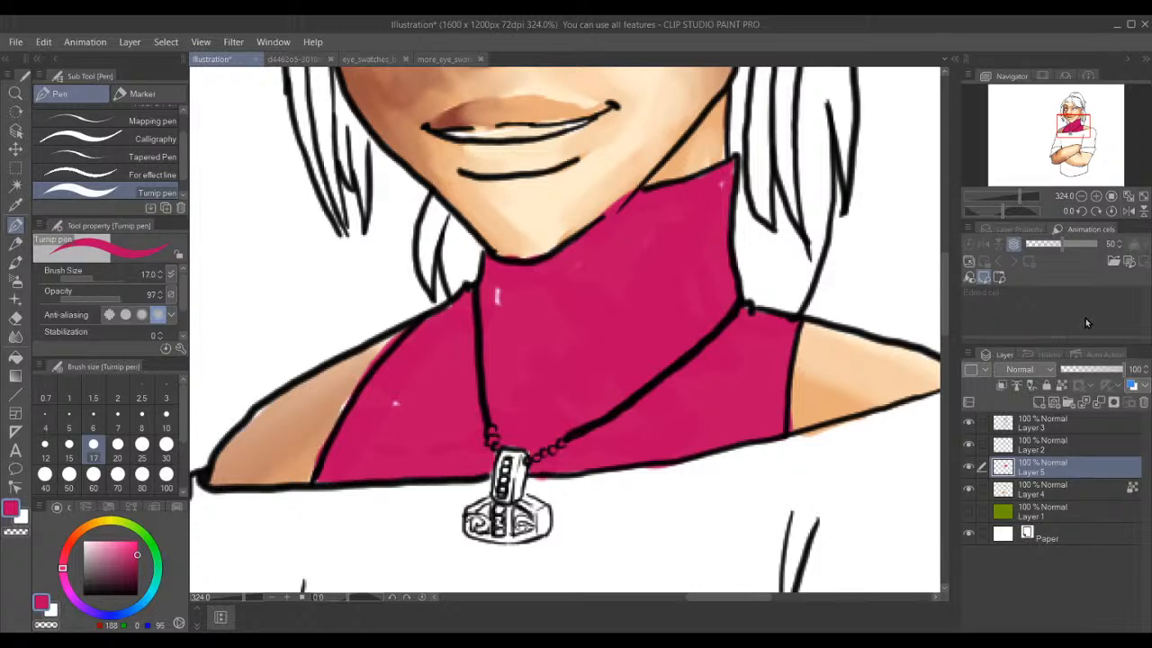
- Lock the top layer's transparent pixels, set the colour to RGB 123, 0, 62 and show the green background layer
left_click(1062, 387)
left_click(138, 568)
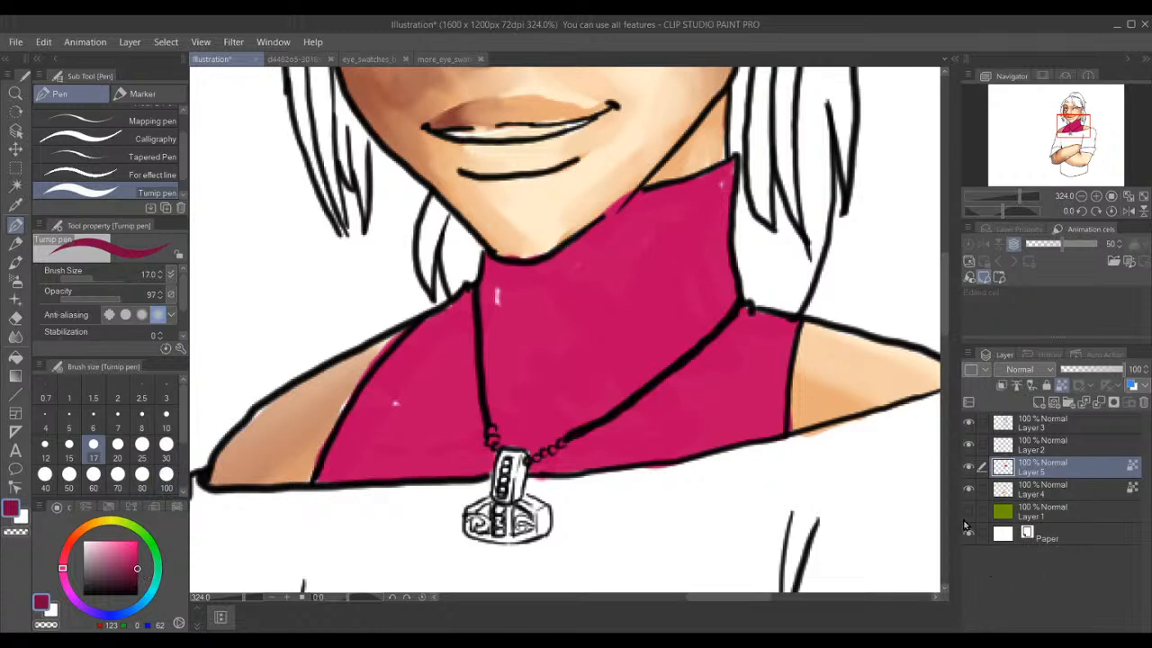
left_click(969, 511)
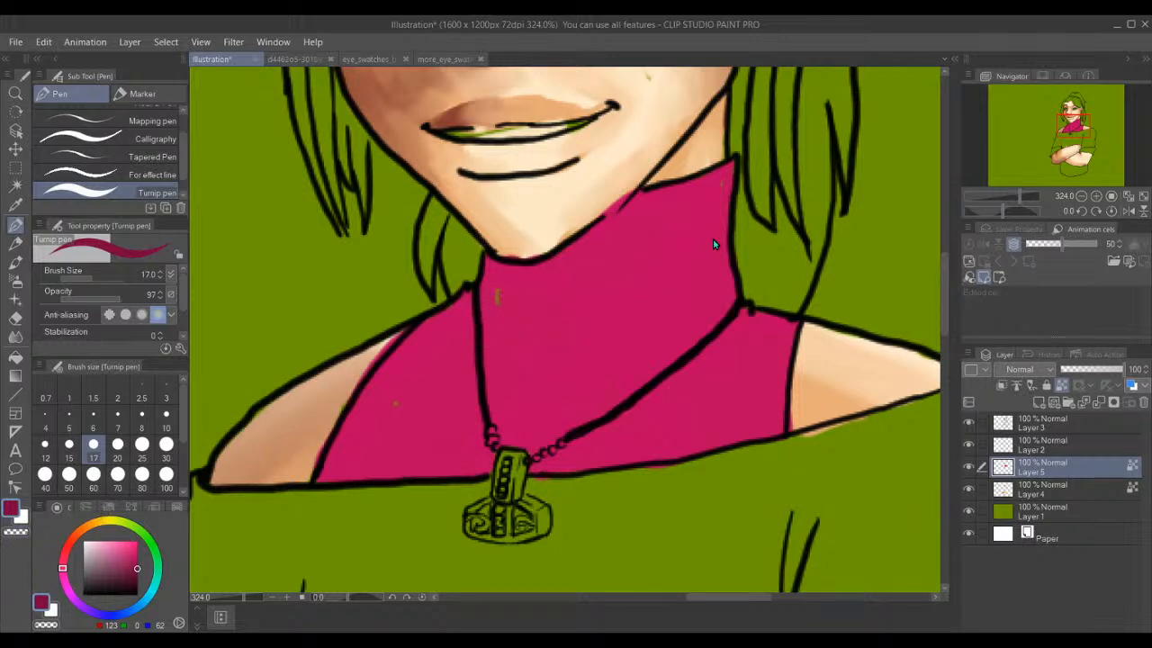
- Paint dark magenta shadows along the collar's near edge and shoulder seam, below the necklace chain, under the jaw and down the collar's far side
mouse_move(729, 157)
left_mouse_down()
mouse_move(732, 297)
mouse_move(767, 321)
mouse_move(844, 333)
left_mouse_up()
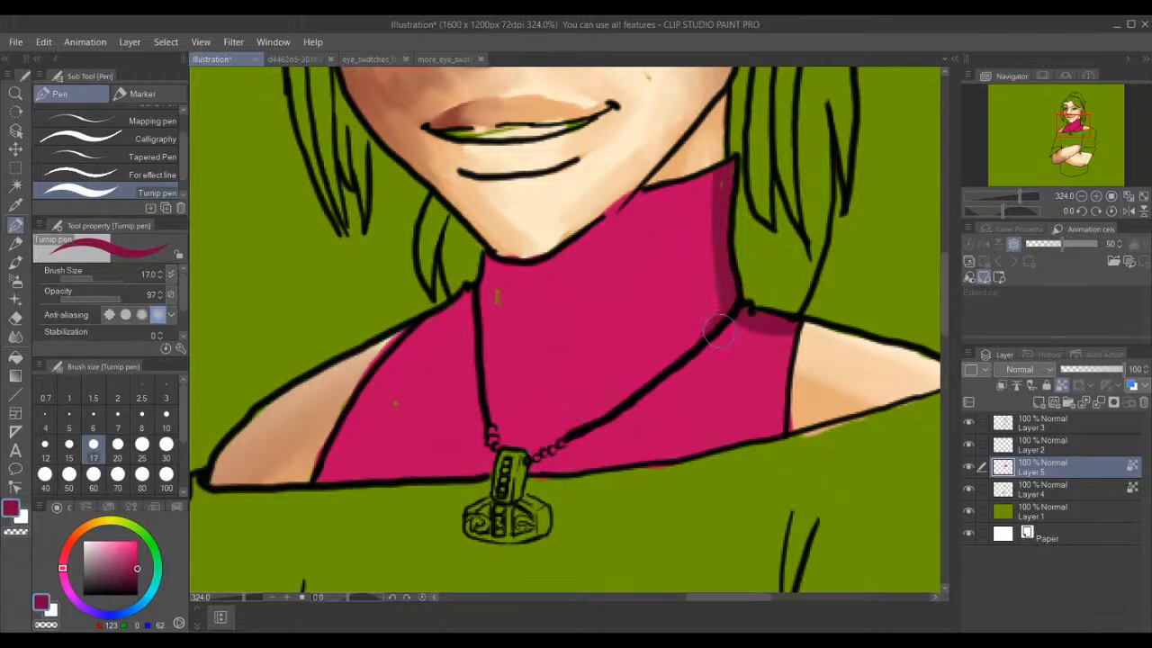
mouse_move(743, 314)
left_mouse_down()
mouse_move(734, 302)
mouse_move(634, 410)
mouse_move(549, 445)
left_mouse_up()
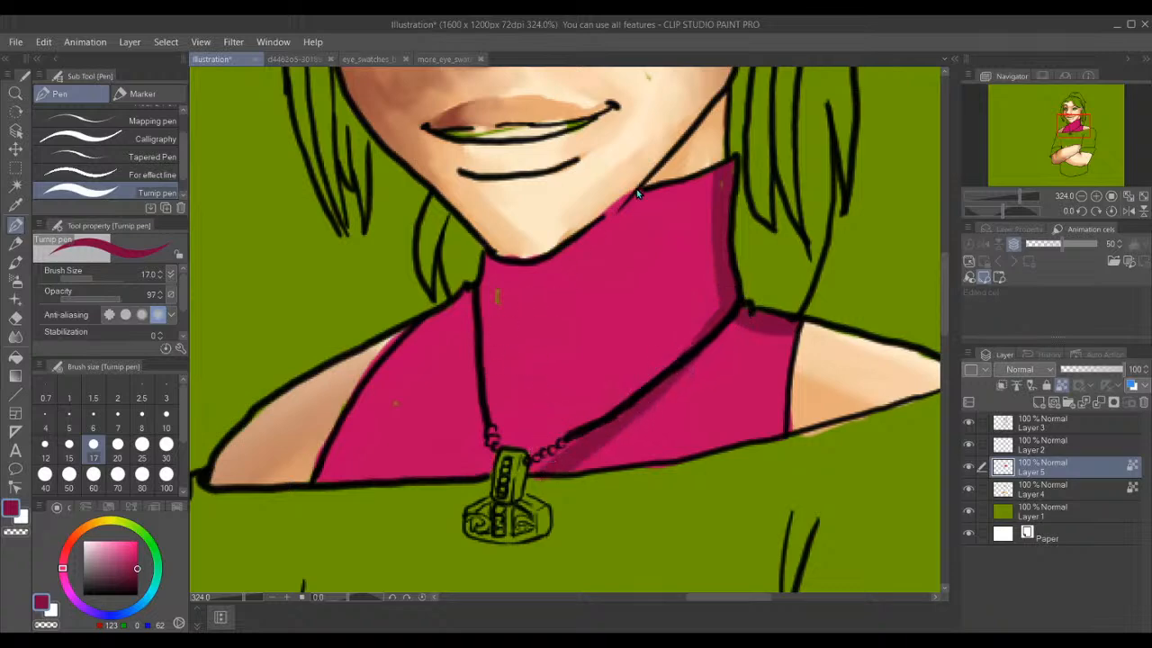
mouse_move(653, 180)
left_mouse_down()
mouse_move(549, 288)
mouse_move(504, 301)
mouse_move(531, 261)
mouse_move(507, 282)
mouse_move(505, 429)
mouse_move(494, 258)
left_mouse_up()
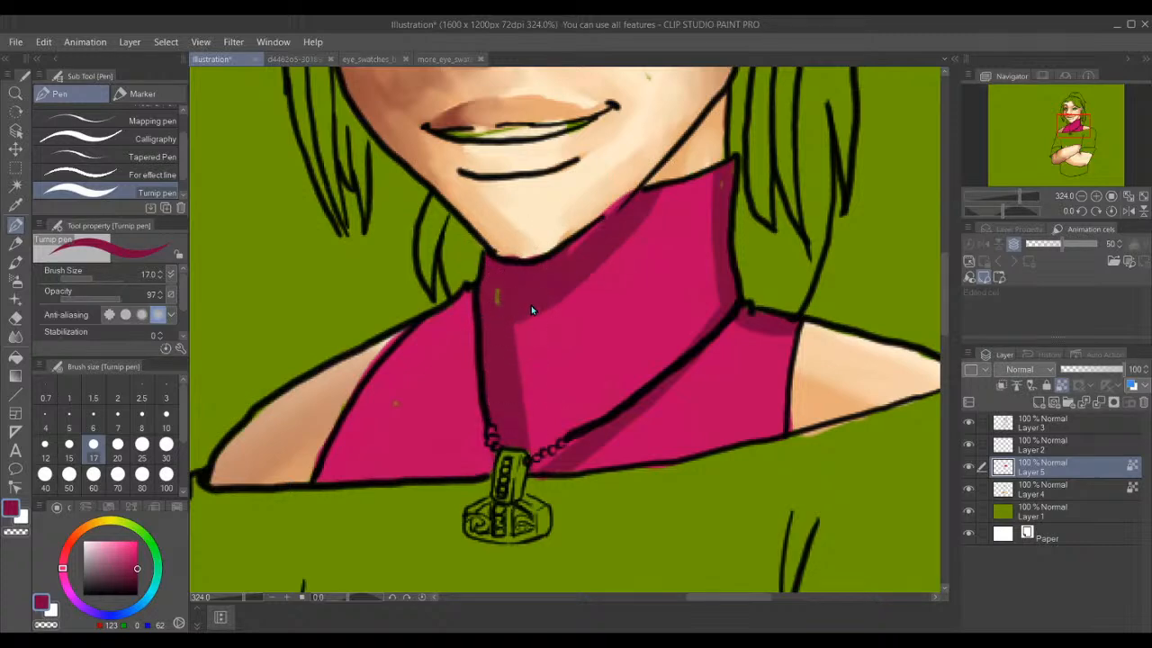
left_click_drag(536, 293, 509, 369)
left_click_drag(569, 318, 533, 326)
- Fill the small unpainted gap on the collar with the transparency lock off, relock it, and shade the top's far shoulder panel dark magenta
left_click(1063, 387)
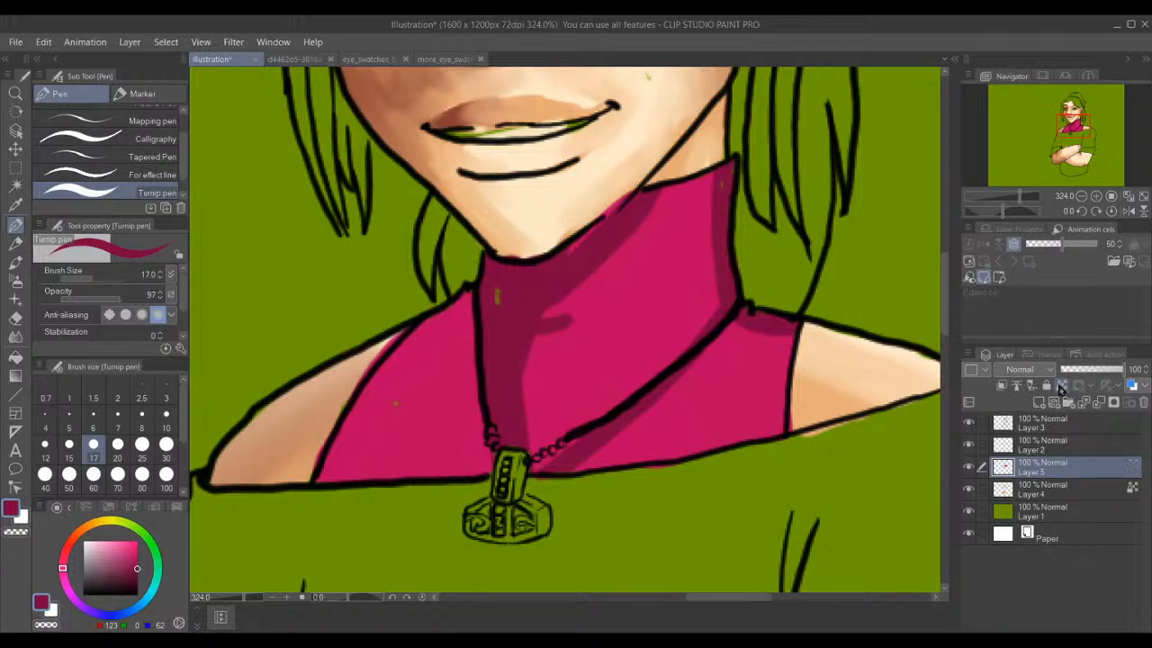
left_click(499, 297)
left_click(1063, 389)
mouse_move(452, 329)
left_mouse_down()
mouse_move(407, 368)
mouse_move(316, 493)
mouse_move(405, 382)
mouse_move(368, 564)
left_mouse_up()
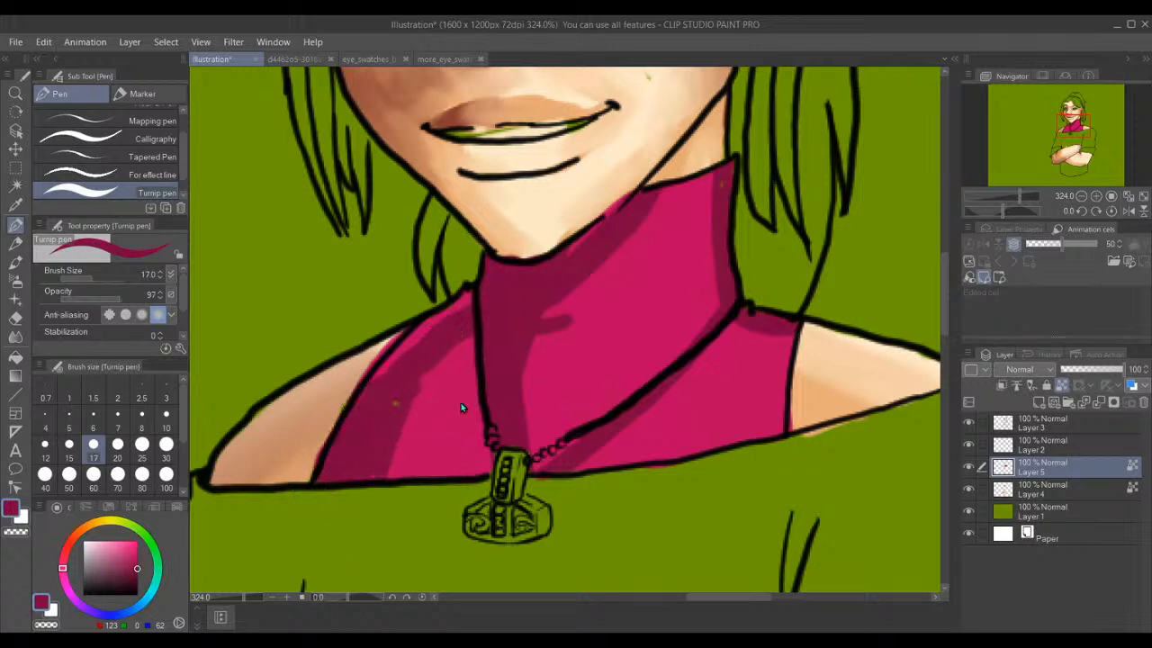
mouse_move(472, 352)
left_mouse_down()
mouse_move(478, 470)
mouse_move(479, 372)
mouse_move(465, 387)
mouse_move(458, 466)
mouse_move(446, 487)
mouse_move(405, 491)
left_mouse_up()
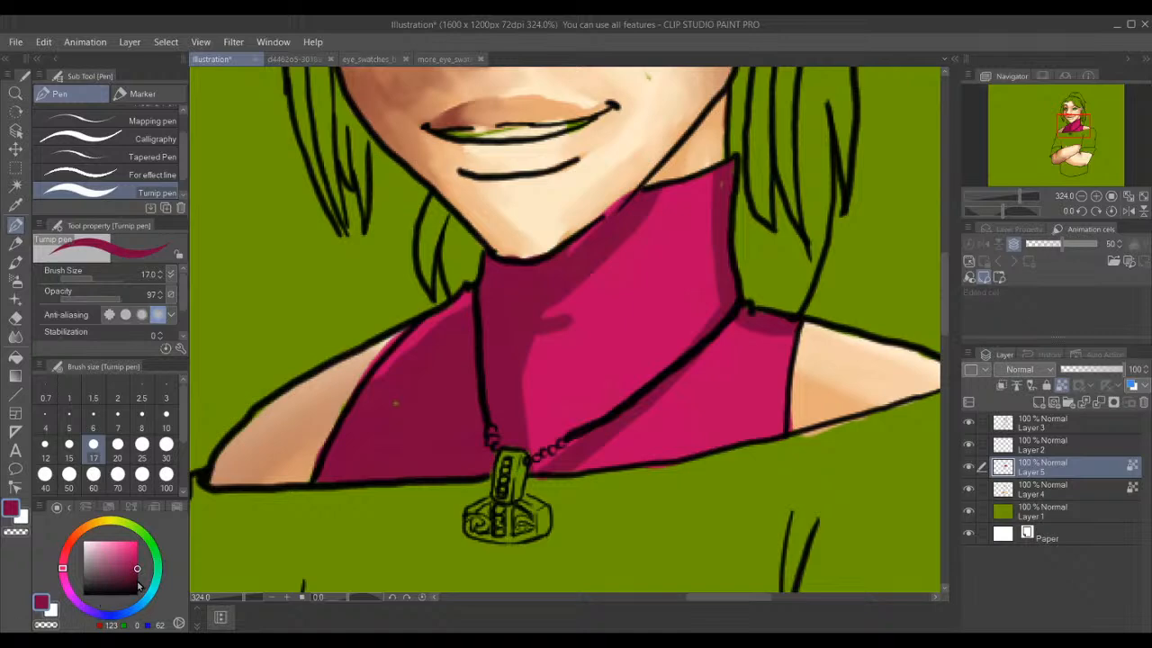
- Set the colour to RGB 73, 0, 37 and paint deeper shadows under the chin, along the far shoulder panel's edge and beside the chain
left_click(137, 578)
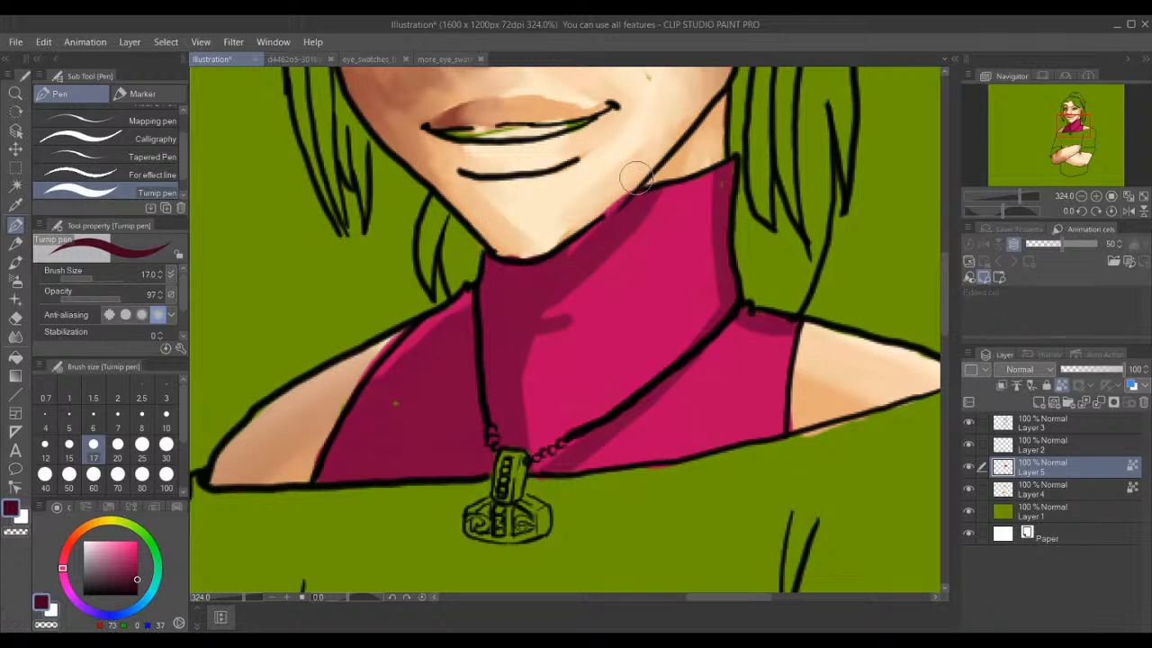
mouse_move(560, 247)
left_mouse_down()
mouse_move(530, 267)
mouse_move(492, 252)
mouse_move(486, 309)
mouse_move(507, 342)
mouse_move(523, 332)
mouse_move(465, 319)
mouse_move(473, 311)
mouse_move(448, 329)
mouse_move(342, 463)
left_mouse_up()
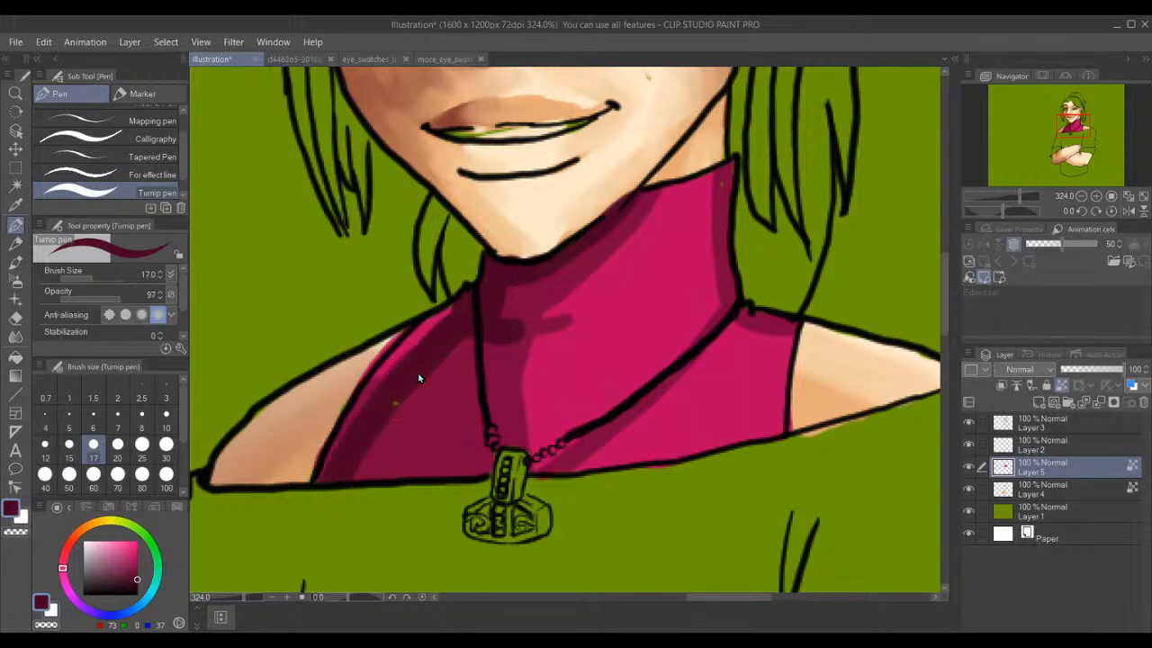
left_click_drag(423, 360, 333, 468)
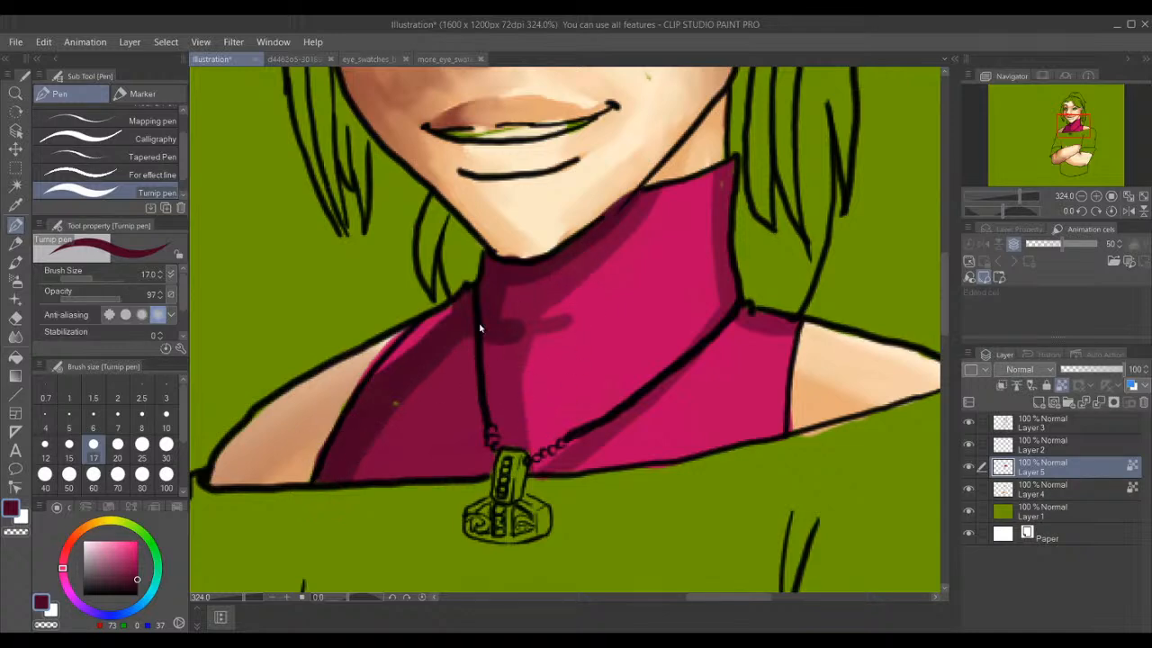
left_click_drag(486, 369, 500, 455)
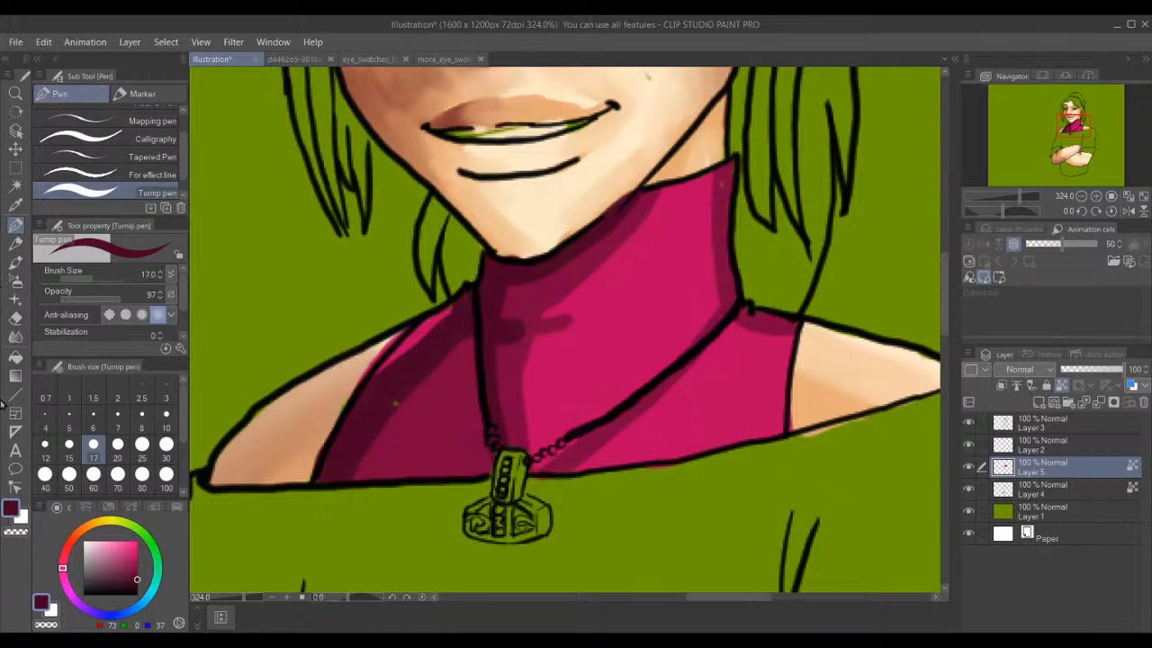
- Smooth the shadows on the collar and both shoulder panels with the Blend tool at brush size 20
left_click(15, 335)
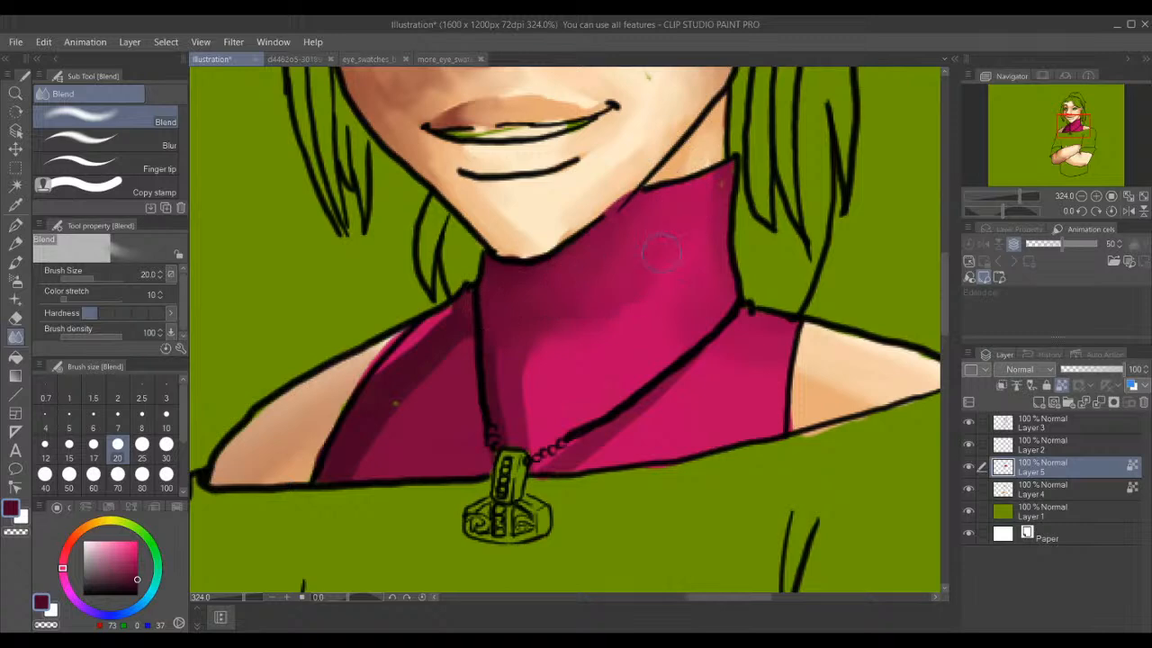
left_click_drag(559, 332, 539, 350)
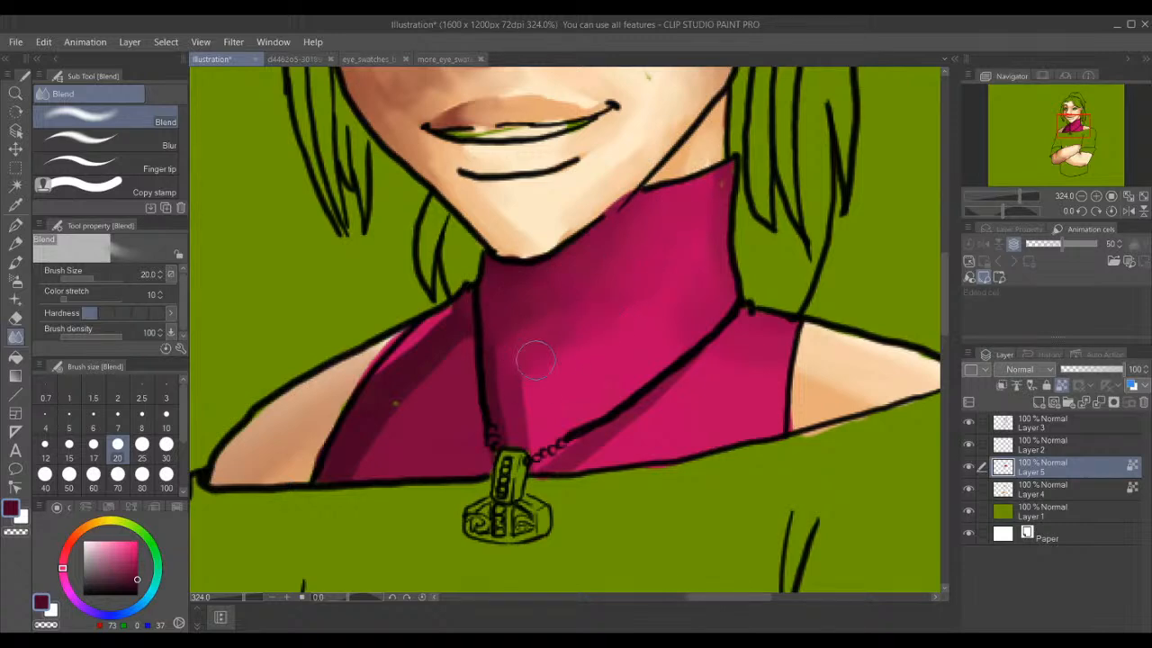
mouse_move(542, 432)
left_mouse_down()
mouse_move(528, 369)
mouse_move(559, 447)
mouse_move(512, 365)
mouse_move(548, 441)
left_mouse_up()
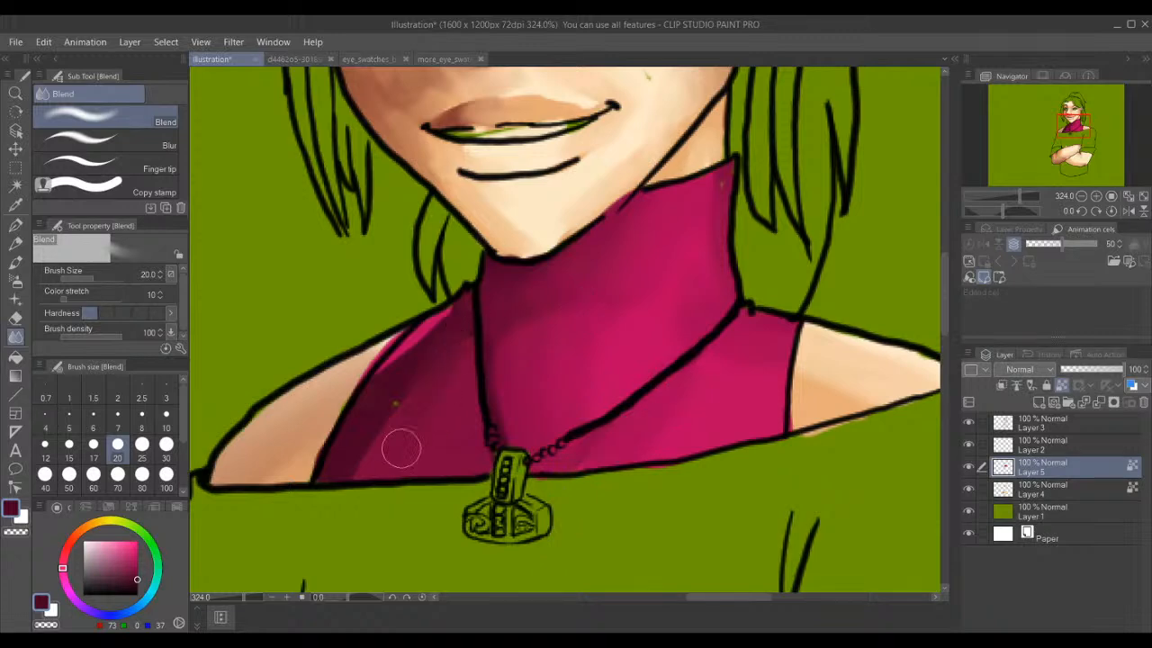
mouse_move(468, 304)
left_mouse_down()
mouse_move(433, 308)
mouse_move(324, 470)
left_mouse_up()
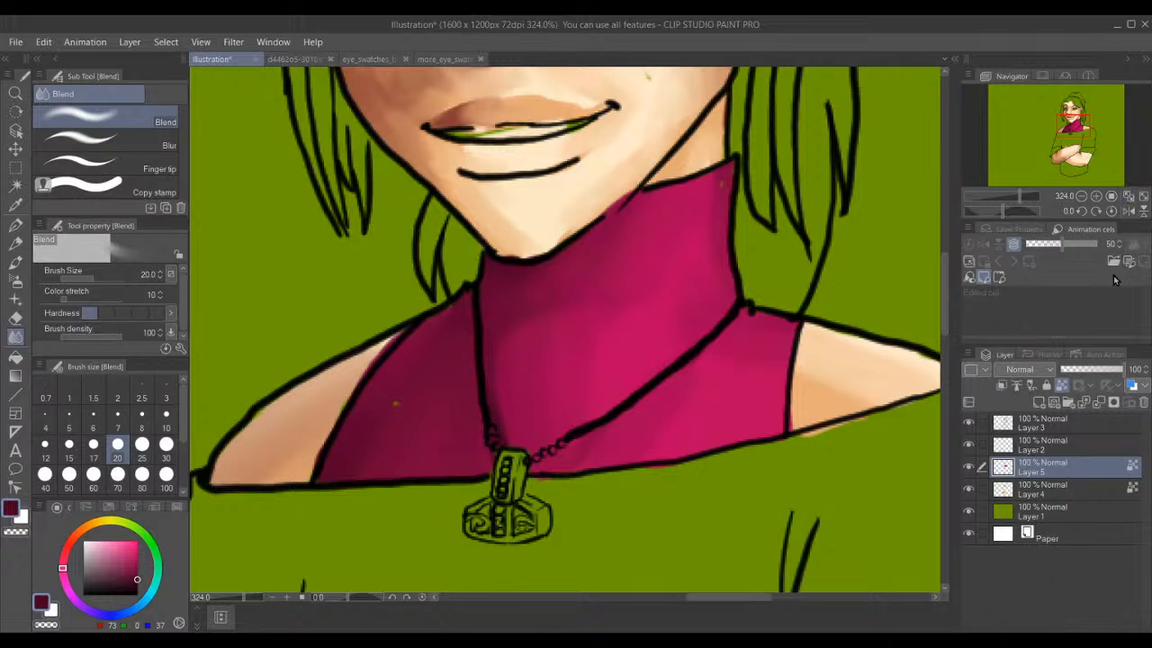
- Add a new raster layer above Layer 5 and choose the Turnip pen with dark grey, RGB 73, 73, 73
left_click(1038, 403)
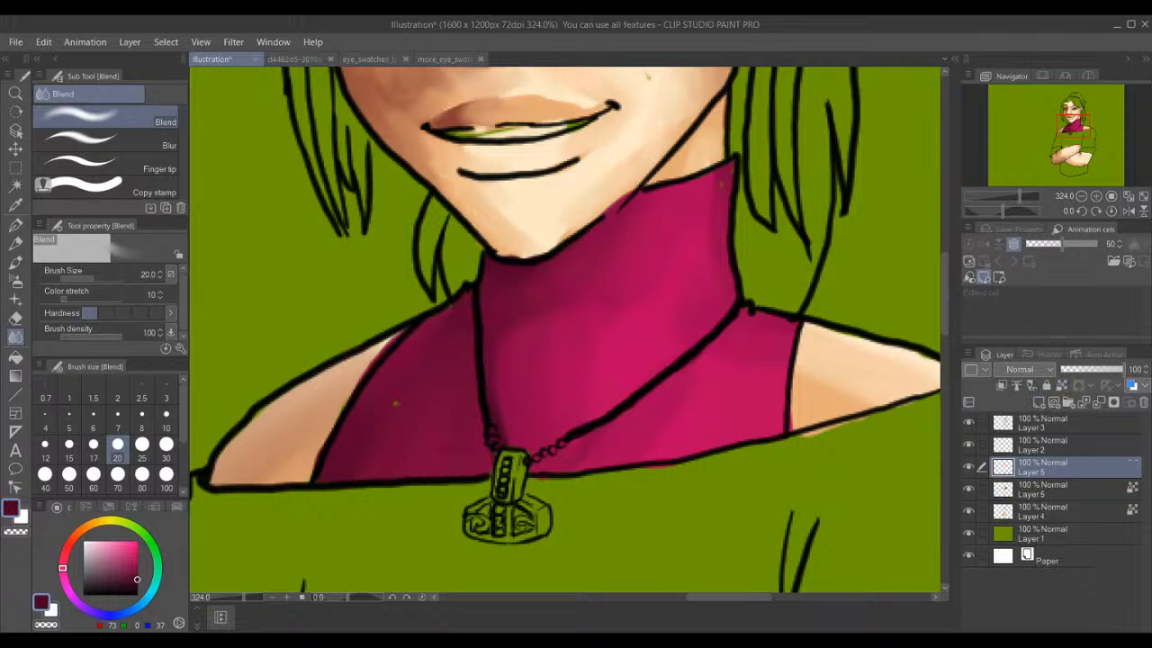
left_click(104, 616)
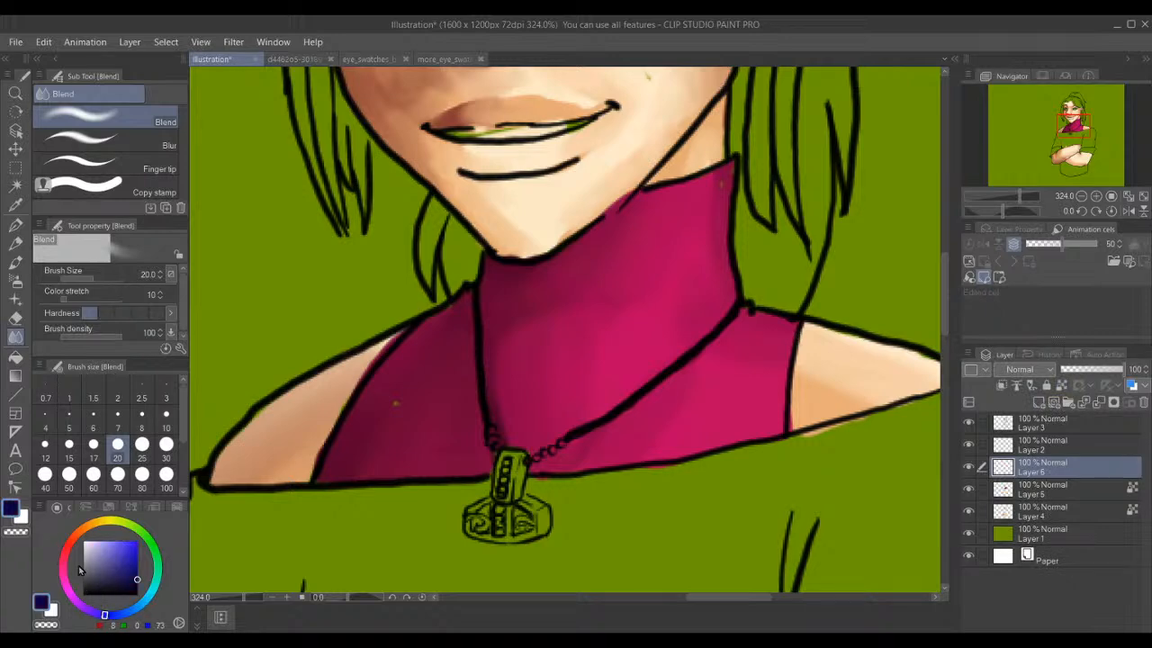
left_click_drag(91, 564, 65, 572)
left_click(14, 331)
left_click(17, 224)
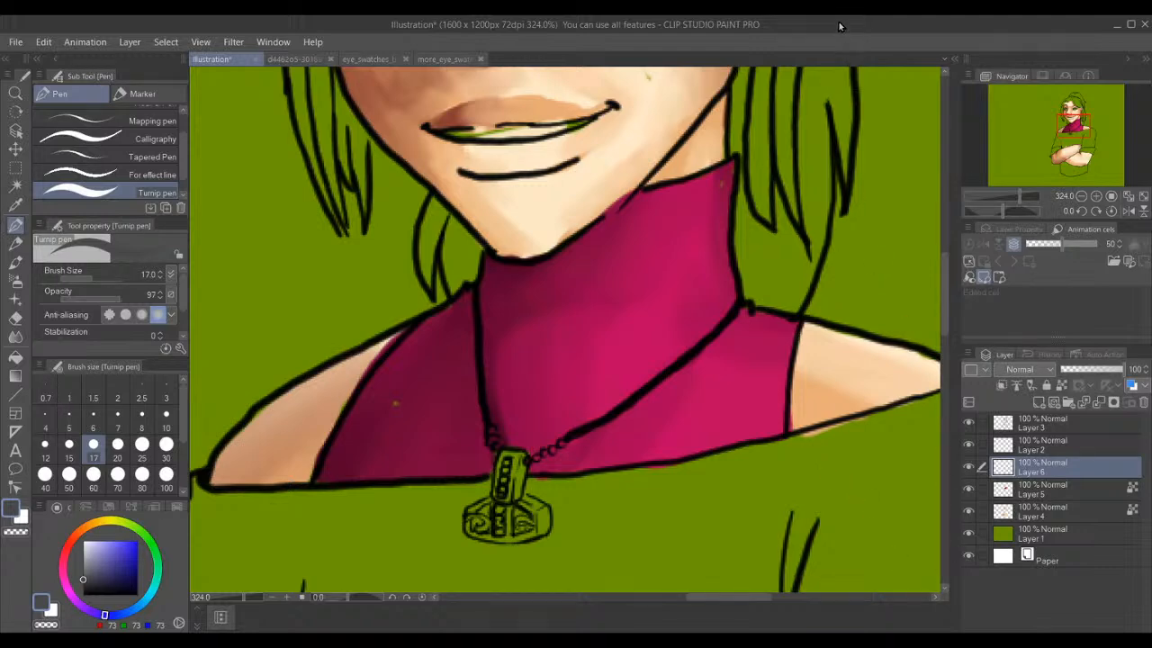
- Paint a dark grey patch on the shirt above the crossed arms, hide the green background layer and set the brush size to 20
left_click_drag(1070, 117, 1074, 123)
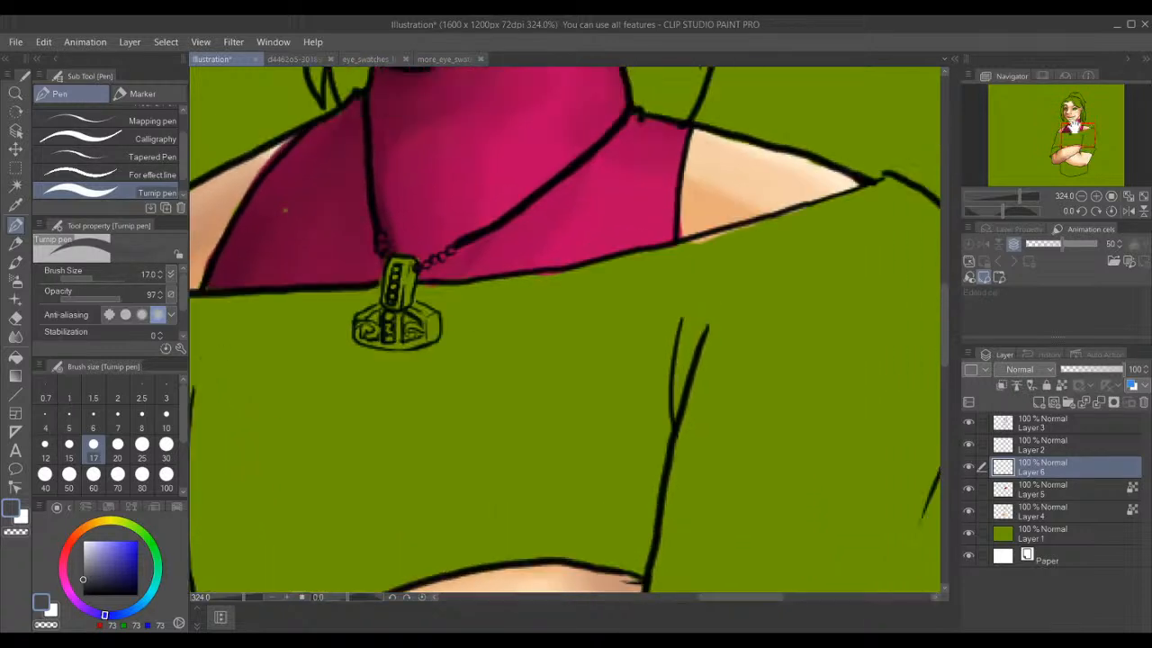
mouse_move(568, 487)
left_mouse_down()
mouse_move(604, 458)
mouse_move(607, 434)
mouse_move(677, 501)
left_mouse_up()
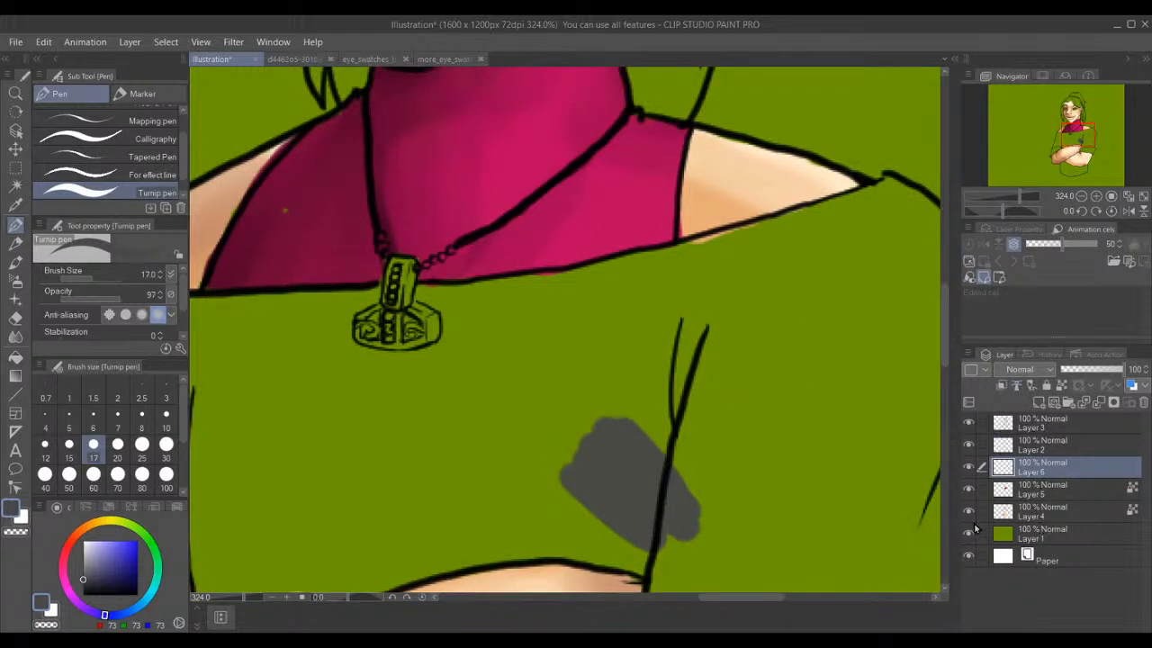
left_click(969, 534)
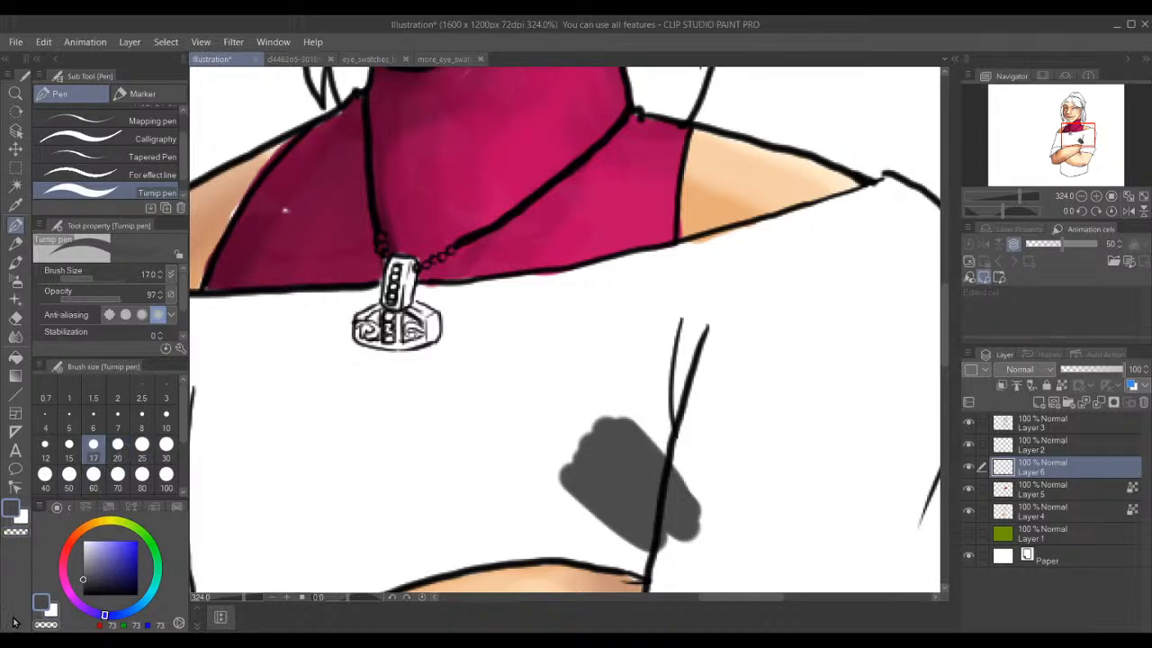
left_click(119, 444)
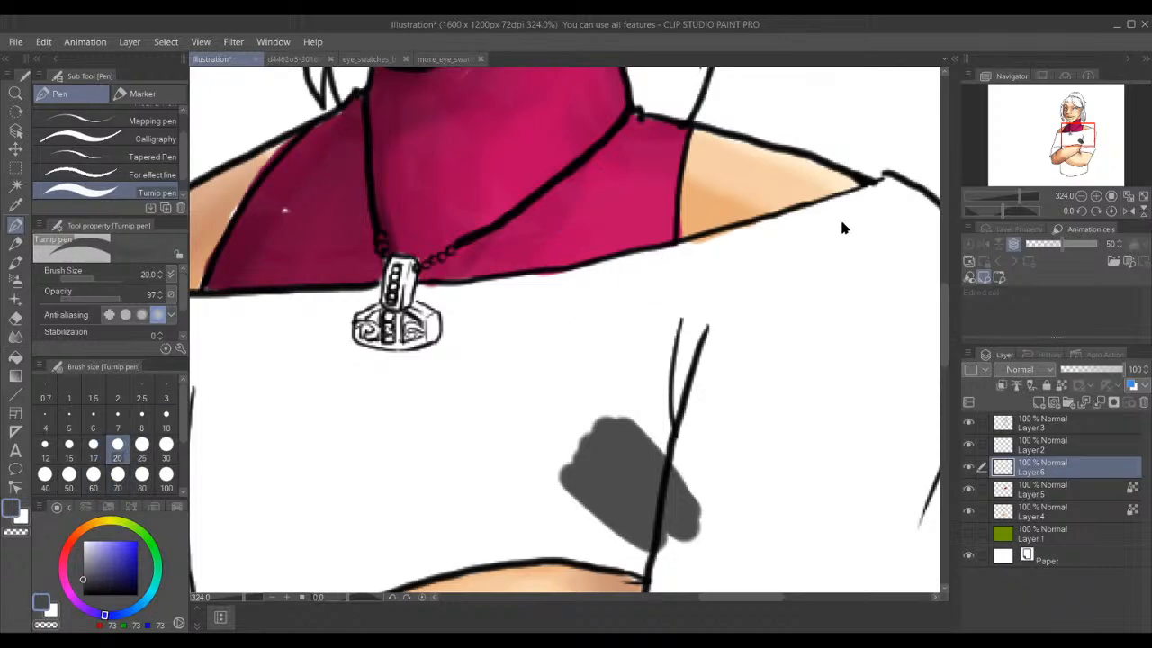
mouse_move(891, 177)
left_mouse_down()
mouse_move(745, 255)
mouse_move(779, 240)
mouse_move(689, 269)
mouse_move(777, 238)
mouse_move(719, 242)
mouse_move(754, 241)
mouse_move(519, 308)
mouse_move(574, 289)
mouse_move(497, 299)
mouse_move(576, 283)
mouse_move(496, 296)
left_mouse_up()
key("ctrl+z")
mouse_move(422, 293)
left_mouse_down()
mouse_move(489, 288)
mouse_move(540, 259)
mouse_move(590, 256)
left_mouse_up()
key("ctrl+z")
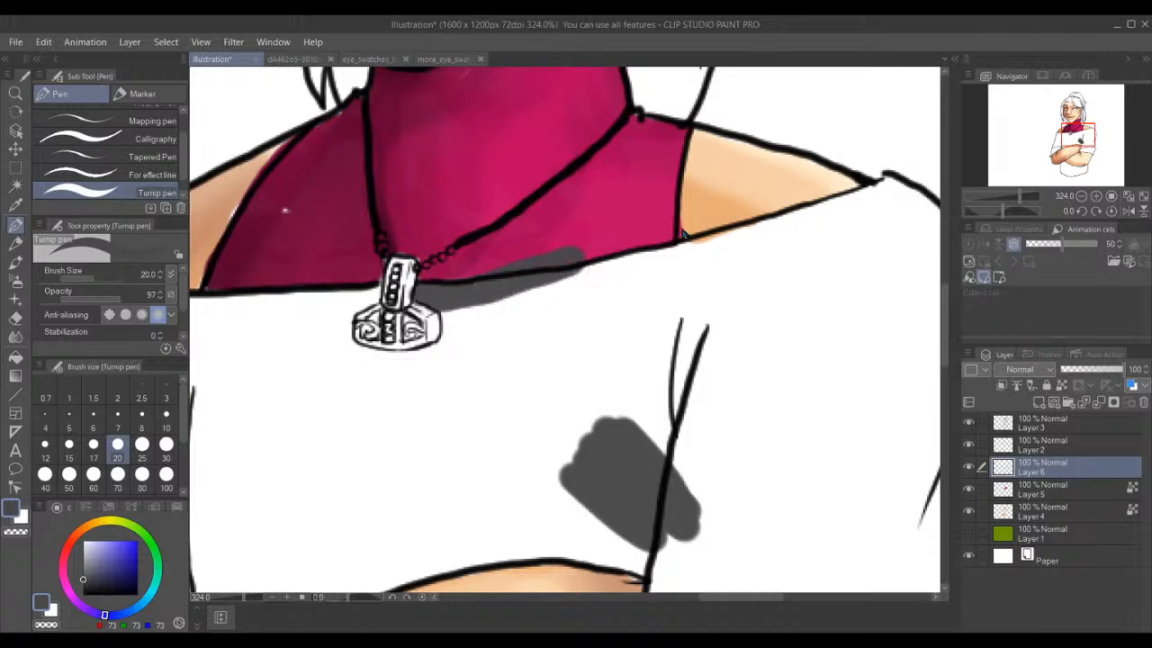
key("ctrl+z")
- Paint dark grey along the shirt's neckline from the near shoulder to the pendant, and extend it down over the upper chest
mouse_move(895, 180)
left_mouse_down()
mouse_move(871, 201)
mouse_move(889, 180)
mouse_move(814, 225)
mouse_move(863, 198)
mouse_move(758, 239)
mouse_move(728, 249)
mouse_move(807, 211)
mouse_move(581, 283)
mouse_move(559, 274)
mouse_move(475, 300)
mouse_move(428, 294)
mouse_move(623, 230)
left_mouse_up()
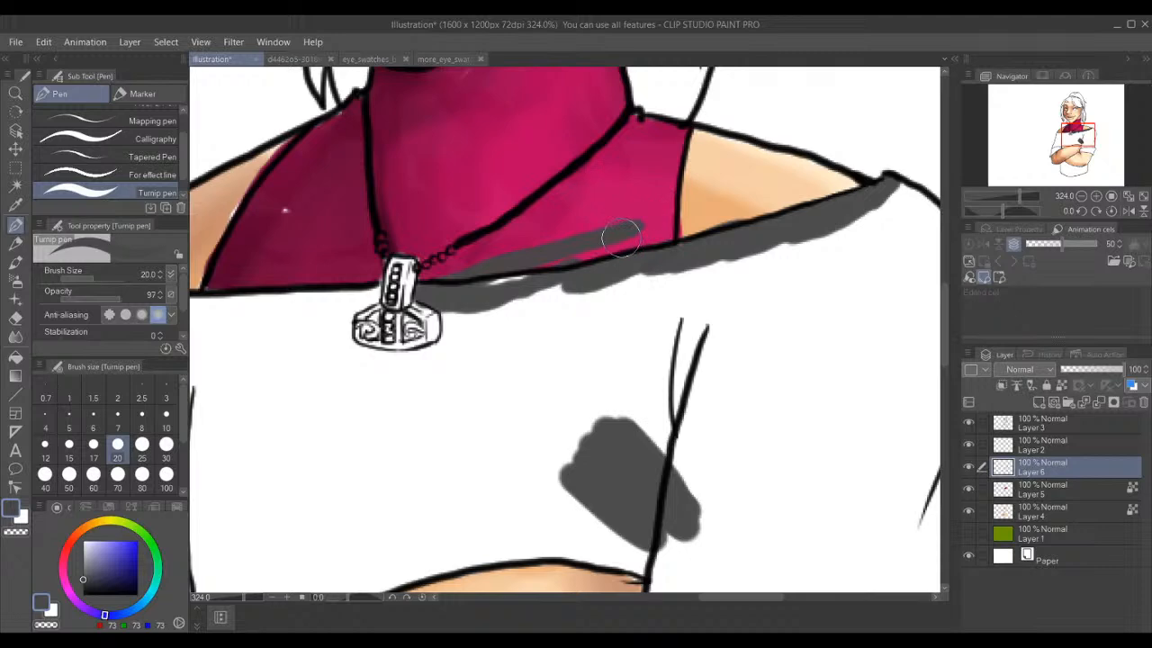
key("ctrl+z")
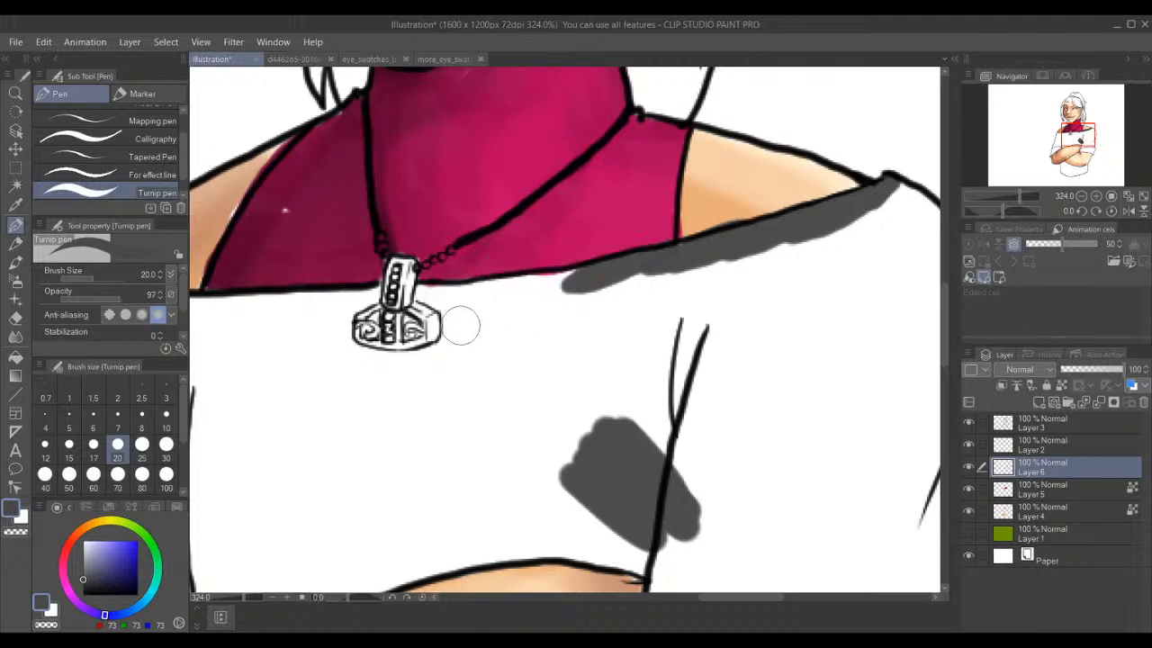
scroll(460, 326, "up", 1)
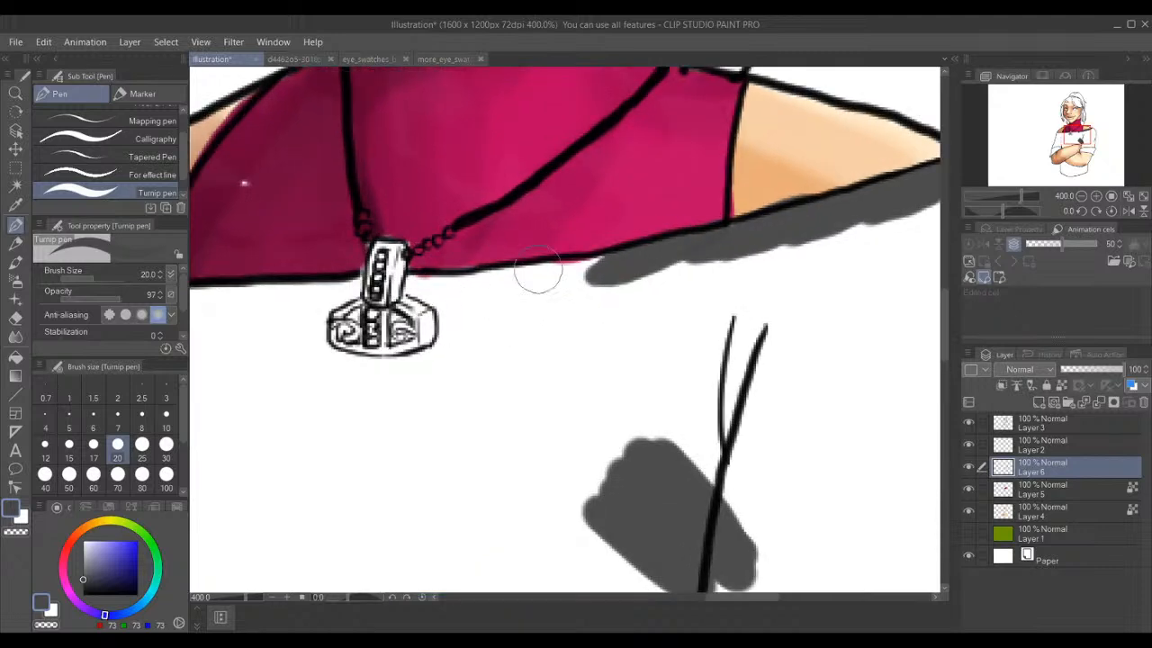
left_click_drag(600, 261, 519, 287)
mouse_move(584, 264)
left_mouse_down()
mouse_move(465, 288)
mouse_move(412, 284)
left_mouse_up()
mouse_move(481, 267)
left_mouse_down()
mouse_move(412, 279)
mouse_move(450, 312)
mouse_move(455, 331)
mouse_move(436, 299)
mouse_move(450, 342)
mouse_move(444, 315)
mouse_move(452, 341)
mouse_move(499, 288)
mouse_move(537, 317)
mouse_move(585, 306)
mouse_move(630, 348)
mouse_move(659, 353)
mouse_move(730, 428)
mouse_move(801, 447)
mouse_move(784, 247)
left_mouse_up()
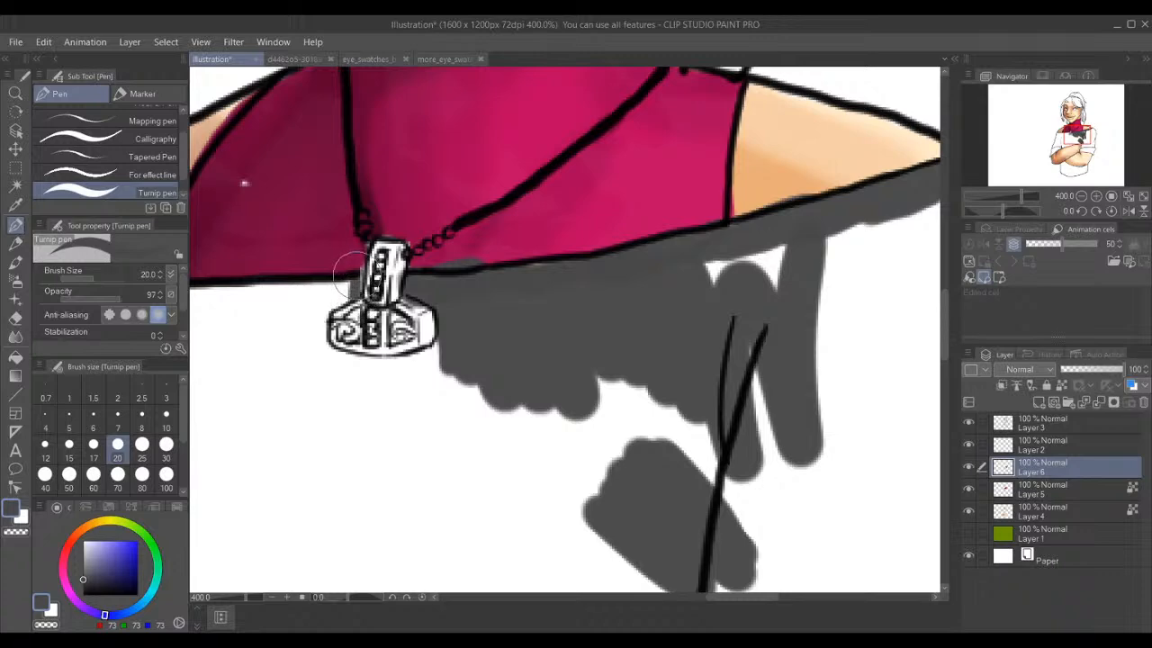
- Paint dark grey around the pendant and continue the shirt colour along the neckline, down the chest's far side and across its lower part
mouse_move(348, 290)
left_mouse_down()
mouse_move(319, 309)
mouse_move(316, 333)
mouse_move(343, 369)
mouse_move(371, 376)
mouse_move(294, 351)
mouse_move(329, 365)
left_mouse_up()
mouse_move(440, 357)
left_mouse_down()
mouse_move(382, 386)
mouse_move(415, 381)
left_mouse_up()
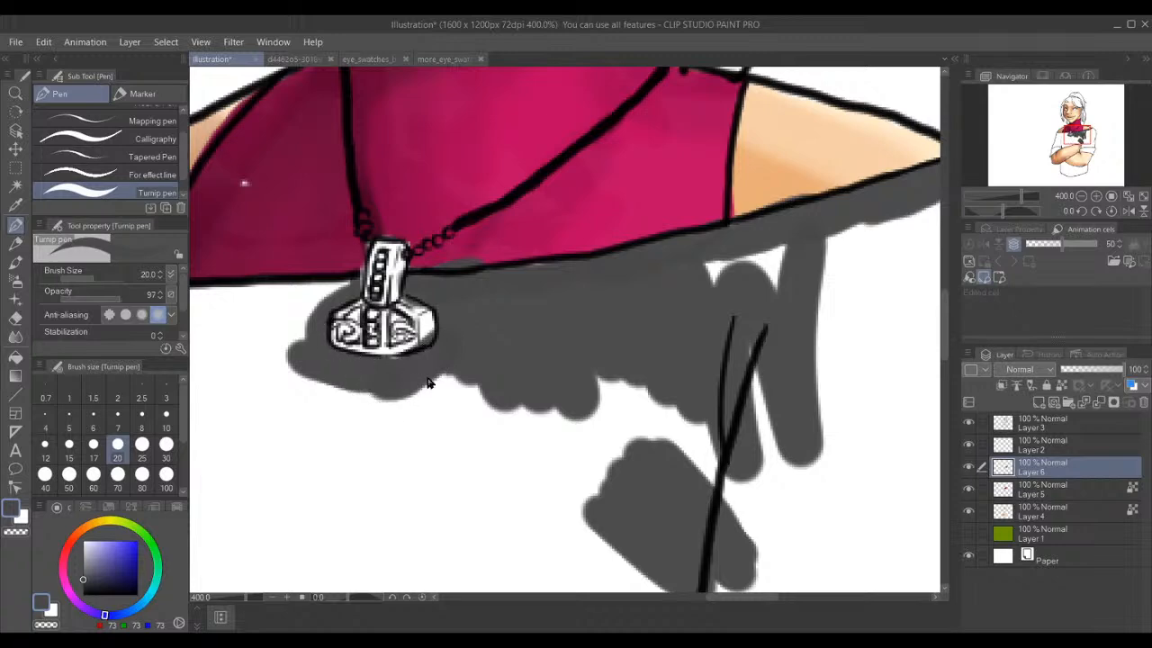
key("ctrl+z")
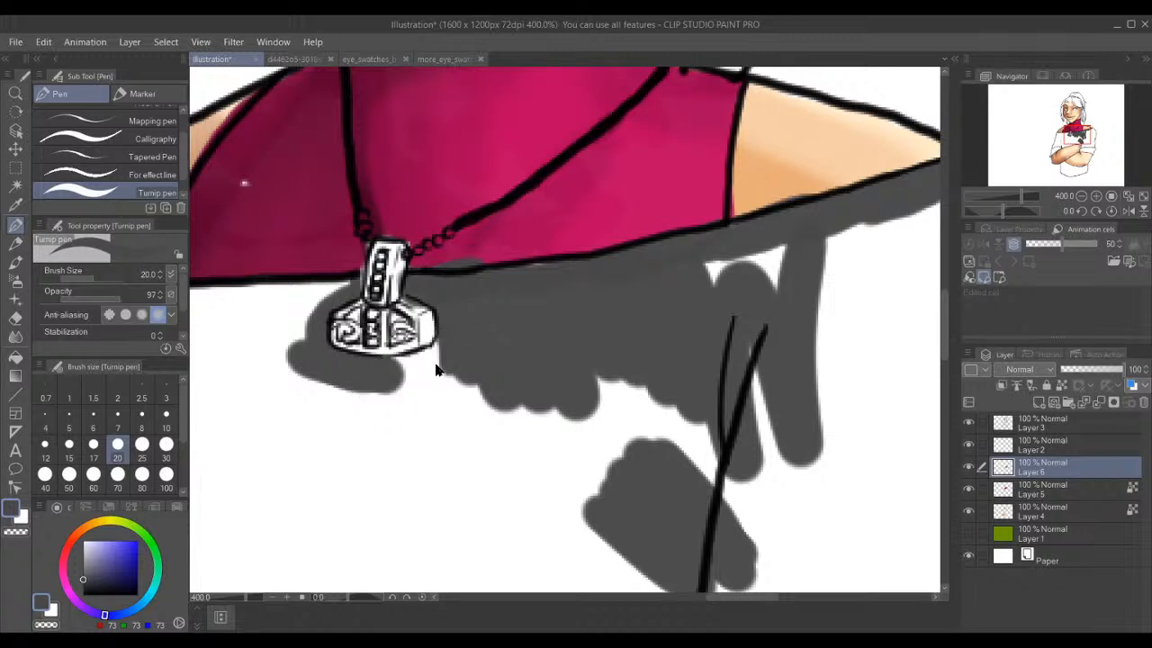
left_click_drag(441, 356, 394, 378)
mouse_move(340, 287)
left_mouse_down()
mouse_move(209, 297)
mouse_move(230, 485)
mouse_move(208, 408)
mouse_move(209, 587)
mouse_move(598, 547)
mouse_move(665, 547)
mouse_move(488, 568)
mouse_move(697, 572)
mouse_move(484, 567)
left_mouse_up()
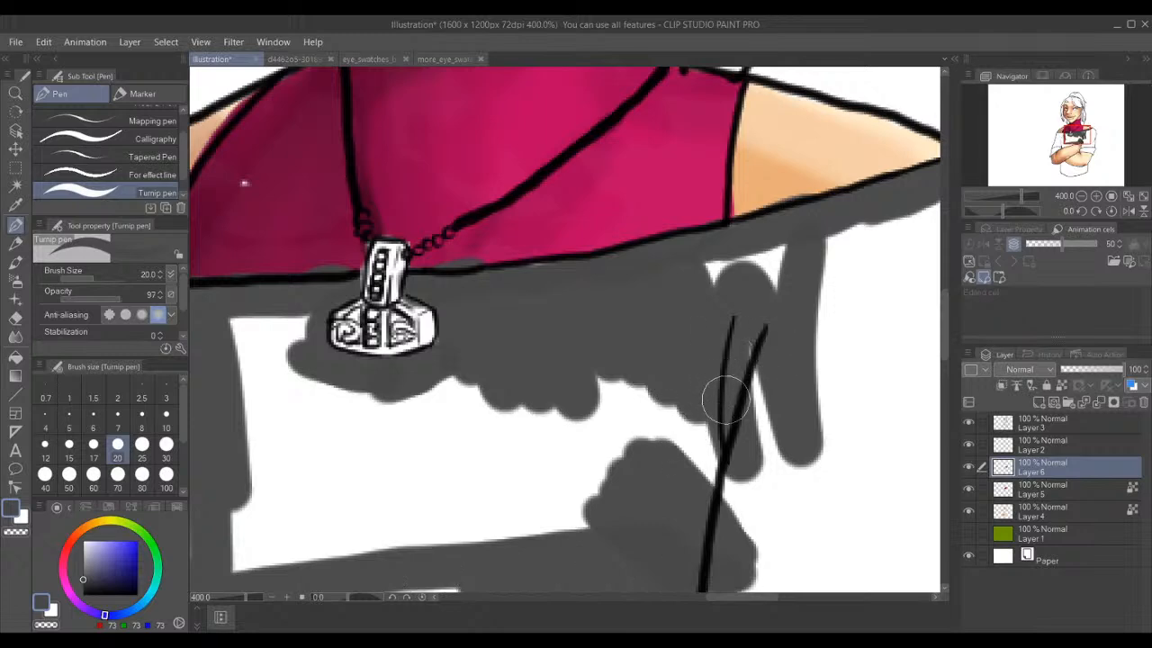
- Fill the shirt with dark grey around the armpit fold lines and out towards the shoulder beside the bare skin
mouse_move(929, 228)
left_mouse_down()
mouse_move(920, 200)
mouse_move(936, 389)
left_mouse_up()
key("ctrl+z")
mouse_move(926, 231)
left_mouse_down()
mouse_move(925, 196)
mouse_move(934, 585)
mouse_move(917, 573)
mouse_move(696, 583)
left_mouse_up()
mouse_move(653, 391)
left_mouse_down()
mouse_move(733, 533)
mouse_move(698, 443)
mouse_move(704, 406)
mouse_move(753, 502)
mouse_move(798, 550)
mouse_move(816, 529)
mouse_move(764, 371)
mouse_move(779, 331)
mouse_move(853, 522)
left_mouse_up()
mouse_move(789, 243)
left_mouse_down()
mouse_move(760, 269)
mouse_move(632, 304)
mouse_move(732, 295)
mouse_move(779, 270)
left_mouse_up()
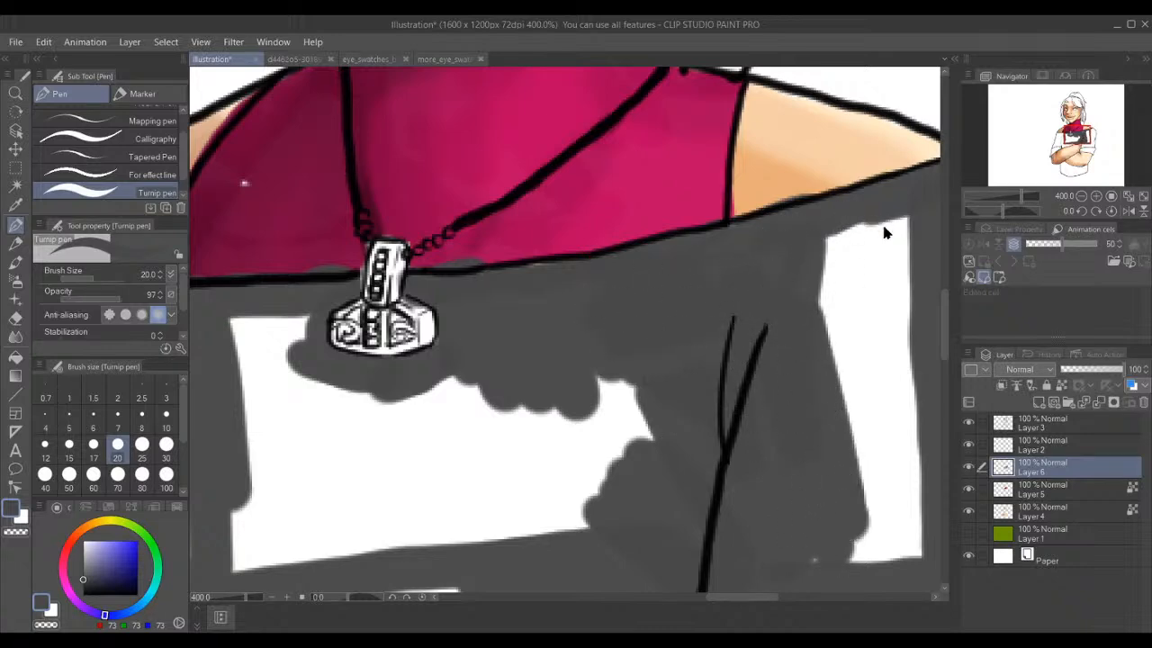
mouse_move(909, 214)
left_mouse_down()
mouse_move(800, 281)
mouse_move(806, 361)
mouse_move(840, 237)
mouse_move(834, 305)
mouse_move(874, 449)
mouse_move(904, 328)
left_mouse_up()
mouse_move(895, 419)
left_mouse_down()
mouse_move(913, 510)
mouse_move(905, 548)
mouse_move(861, 558)
left_mouse_up()
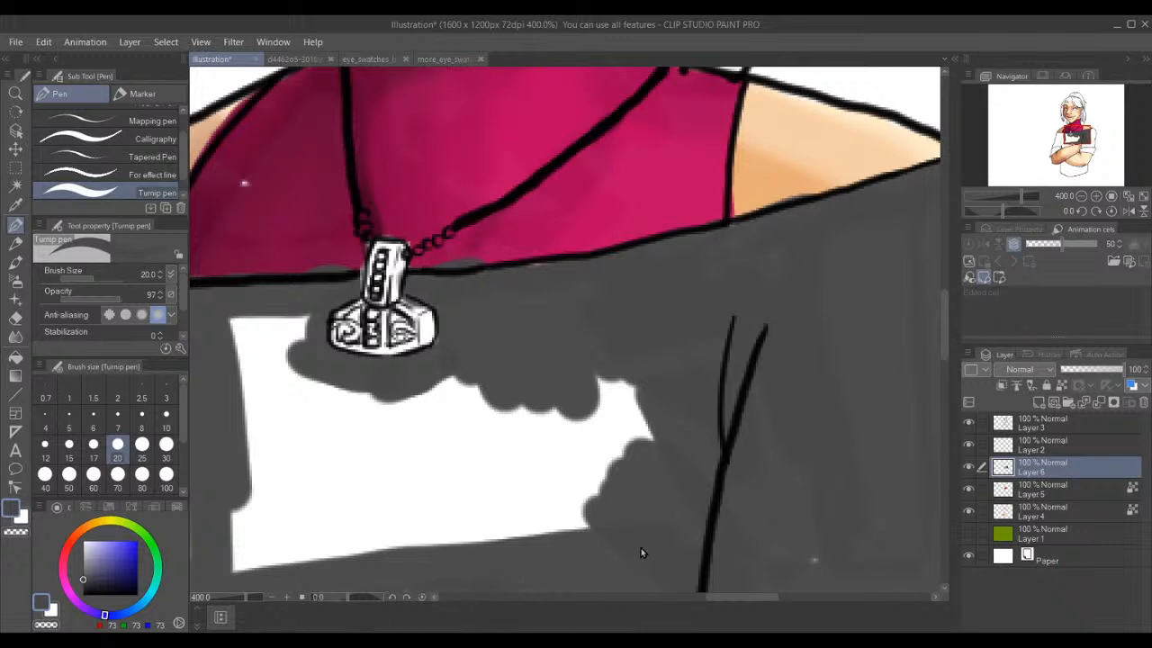
- Fill the remaining white gap on the chest below and beside the pendant with dark grey
mouse_move(504, 510)
left_mouse_down()
mouse_move(644, 535)
mouse_move(622, 513)
mouse_move(665, 515)
mouse_move(662, 489)
mouse_move(690, 464)
mouse_move(681, 426)
mouse_move(629, 358)
mouse_move(598, 377)
mouse_move(616, 423)
mouse_move(506, 441)
mouse_move(440, 406)
left_mouse_up()
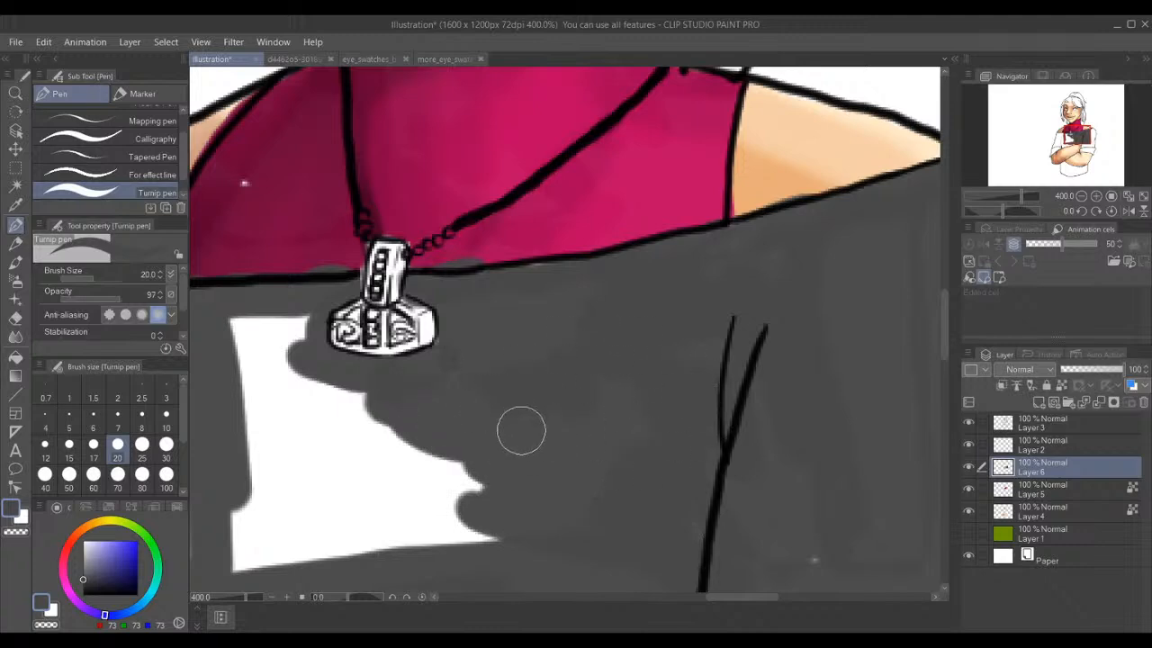
mouse_move(310, 317)
left_mouse_down()
mouse_move(316, 383)
mouse_move(370, 426)
mouse_move(493, 454)
mouse_move(430, 425)
mouse_move(339, 420)
mouse_move(420, 459)
mouse_move(537, 489)
mouse_move(523, 524)
mouse_move(378, 547)
mouse_move(458, 536)
mouse_move(474, 545)
mouse_move(333, 569)
mouse_move(296, 552)
mouse_move(353, 537)
mouse_move(378, 546)
mouse_move(316, 563)
mouse_move(245, 558)
mouse_move(240, 515)
mouse_move(213, 468)
mouse_move(225, 459)
mouse_move(299, 458)
mouse_move(386, 478)
left_mouse_up()
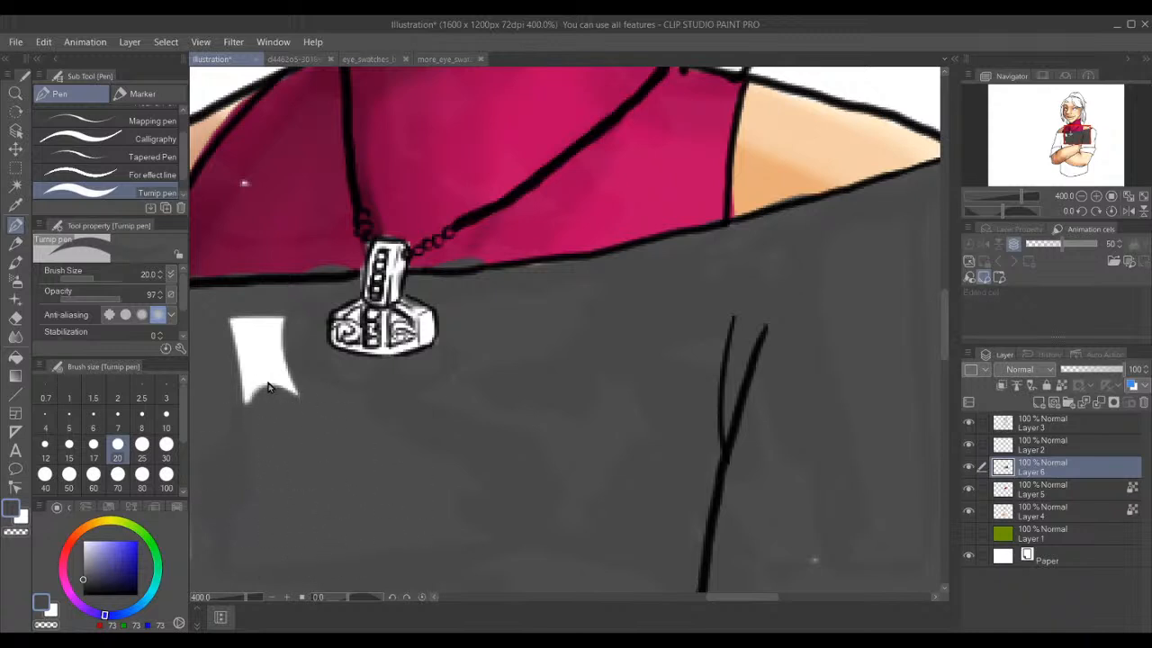
mouse_move(282, 308)
left_mouse_down()
mouse_move(277, 365)
mouse_move(361, 402)
left_mouse_up()
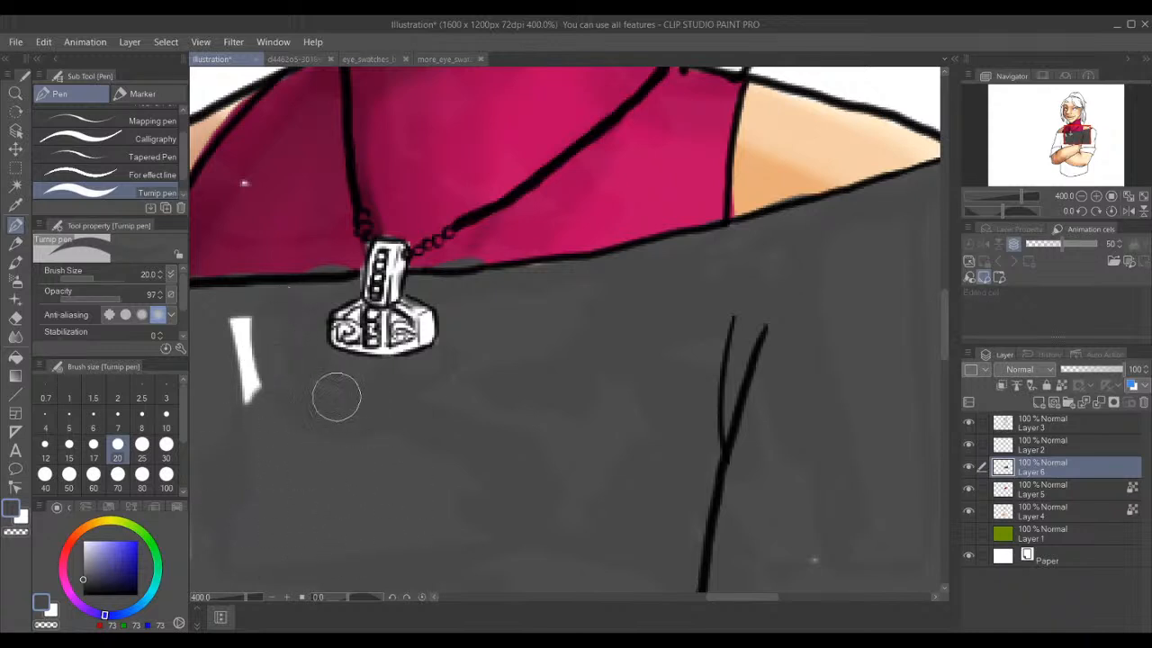
left_click_drag(249, 314, 244, 386)
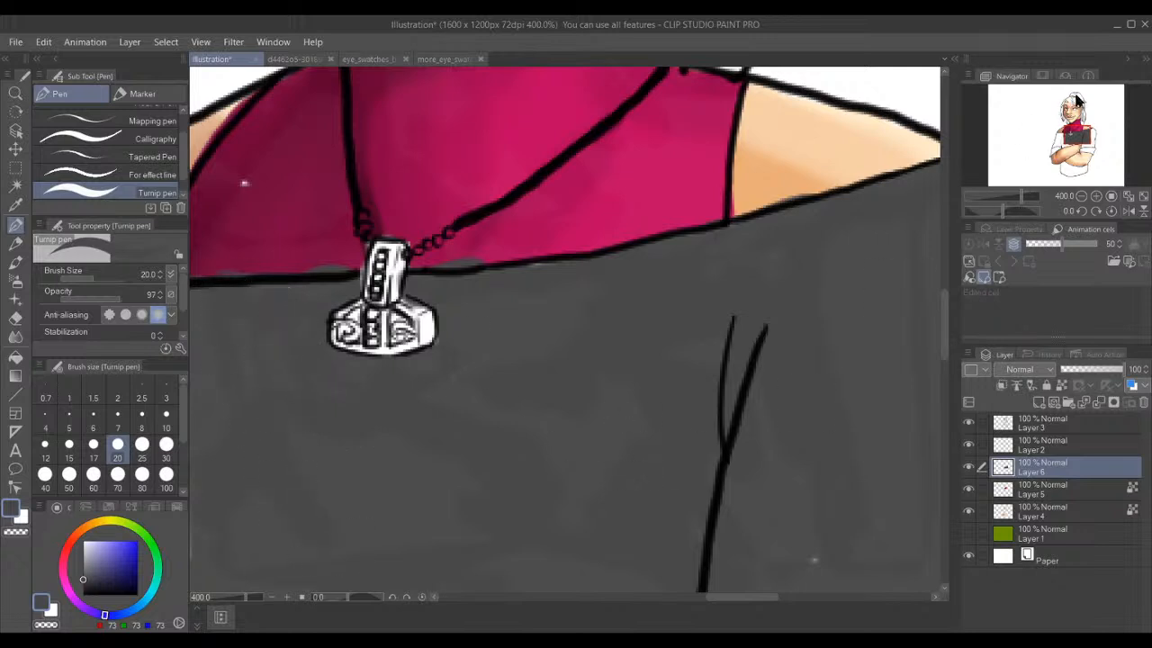
- Paint the rounded shoulder and upper sleeve on the pendant's chain side dark grey up to the outline
left_click_drag(1077, 135, 1084, 131)
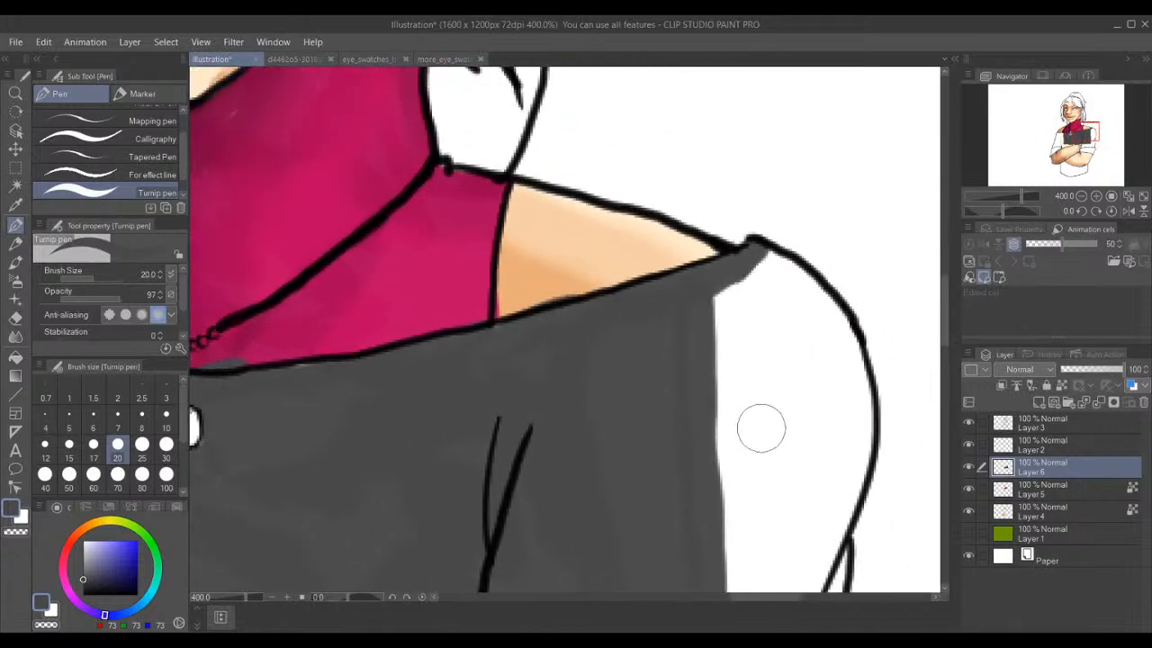
mouse_move(752, 252)
left_mouse_down()
mouse_move(801, 285)
mouse_move(850, 354)
left_mouse_up()
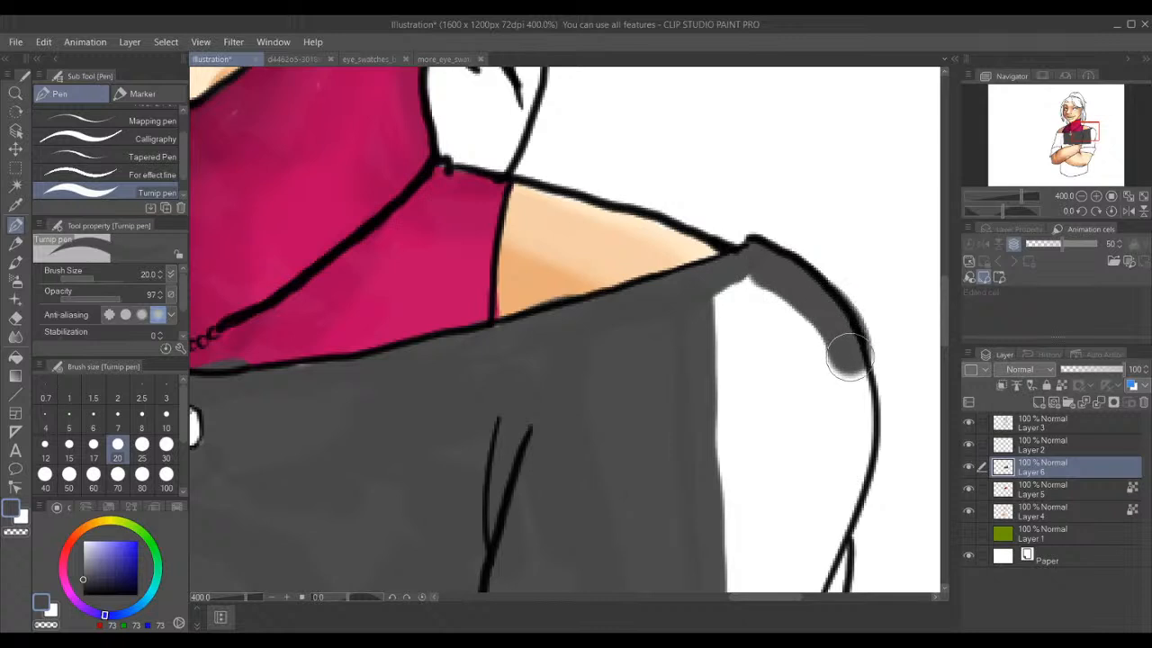
key("ctrl+z")
mouse_move(749, 245)
left_mouse_down()
mouse_move(837, 335)
mouse_move(851, 442)
mouse_move(814, 581)
mouse_move(797, 571)
mouse_move(762, 586)
mouse_move(686, 513)
mouse_move(766, 567)
mouse_move(788, 454)
left_mouse_up()
mouse_move(815, 429)
left_mouse_down()
mouse_move(818, 366)
mouse_move(771, 309)
mouse_move(730, 306)
mouse_move(745, 300)
mouse_move(794, 373)
left_mouse_up()
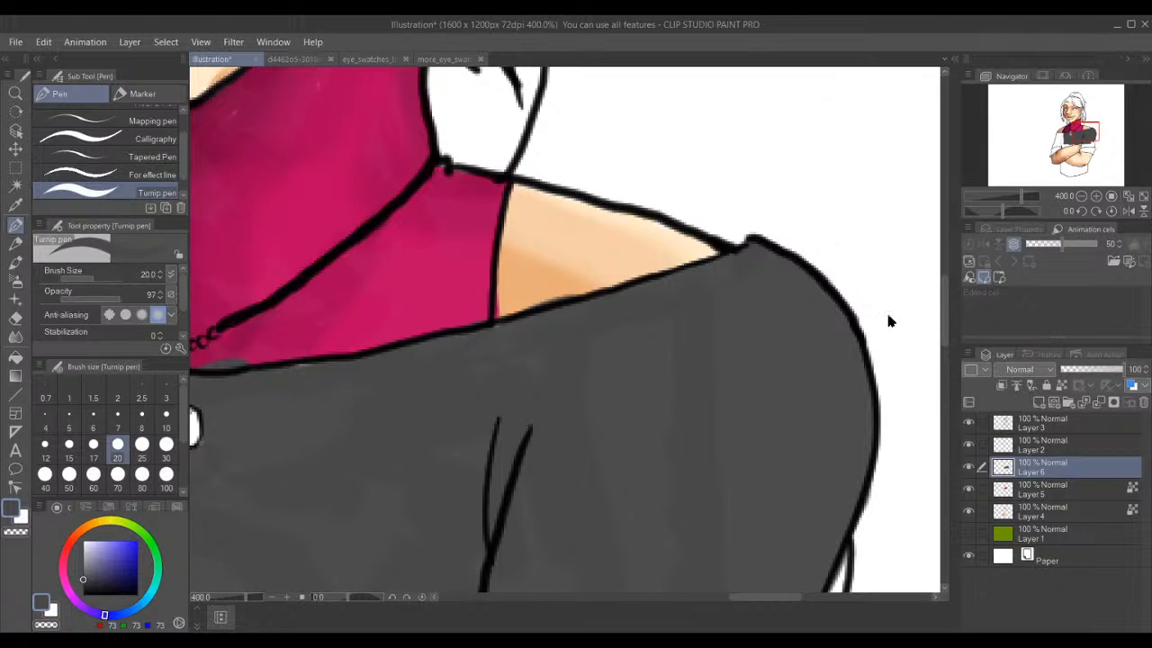
left_click_drag(1089, 135, 1089, 141)
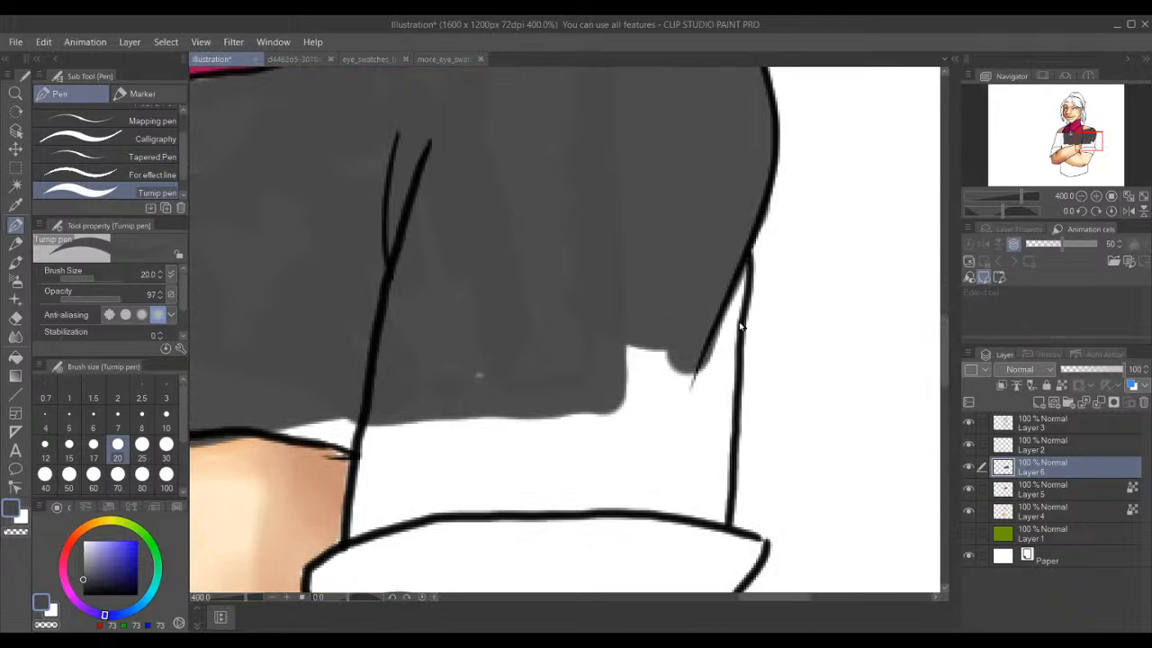
left_click_drag(737, 265, 731, 358)
key("ctrl+z")
mouse_move(744, 257)
left_mouse_down()
mouse_move(717, 512)
mouse_move(562, 493)
mouse_move(341, 525)
mouse_move(351, 408)
mouse_move(356, 517)
mouse_move(393, 510)
mouse_move(349, 425)
mouse_move(361, 437)
mouse_move(435, 404)
mouse_move(530, 394)
mouse_move(624, 404)
mouse_move(671, 457)
mouse_move(667, 447)
mouse_move(719, 396)
mouse_move(718, 372)
mouse_move(713, 453)
mouse_move(724, 451)
mouse_move(699, 471)
left_mouse_up()
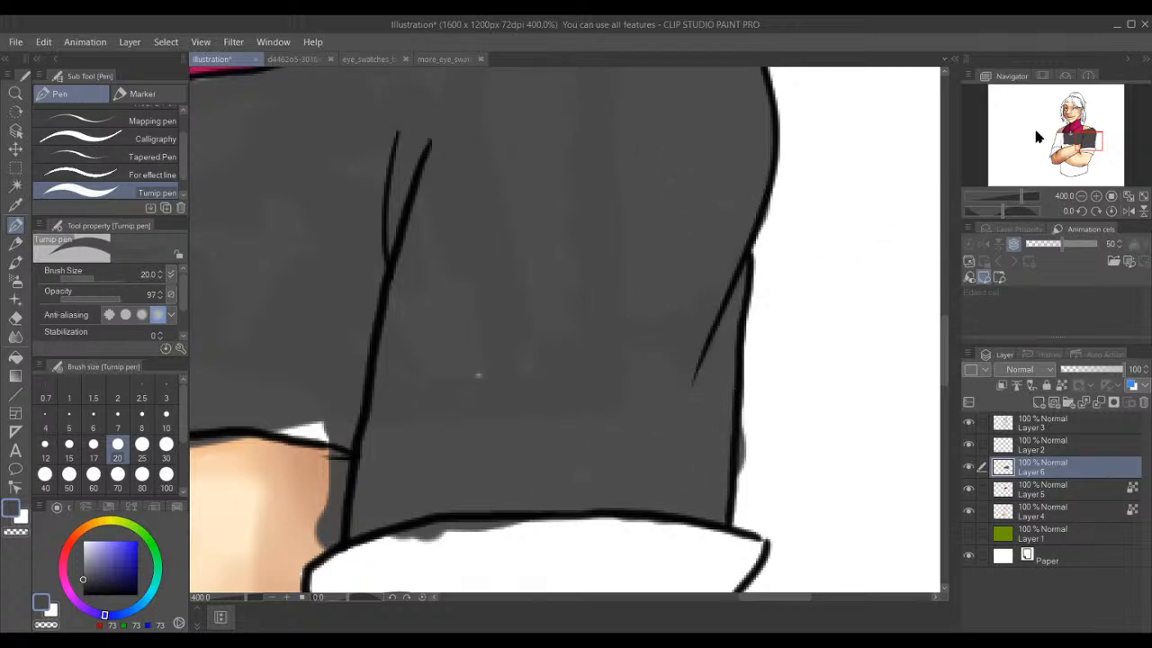
left_click_drag(1089, 142, 1071, 146)
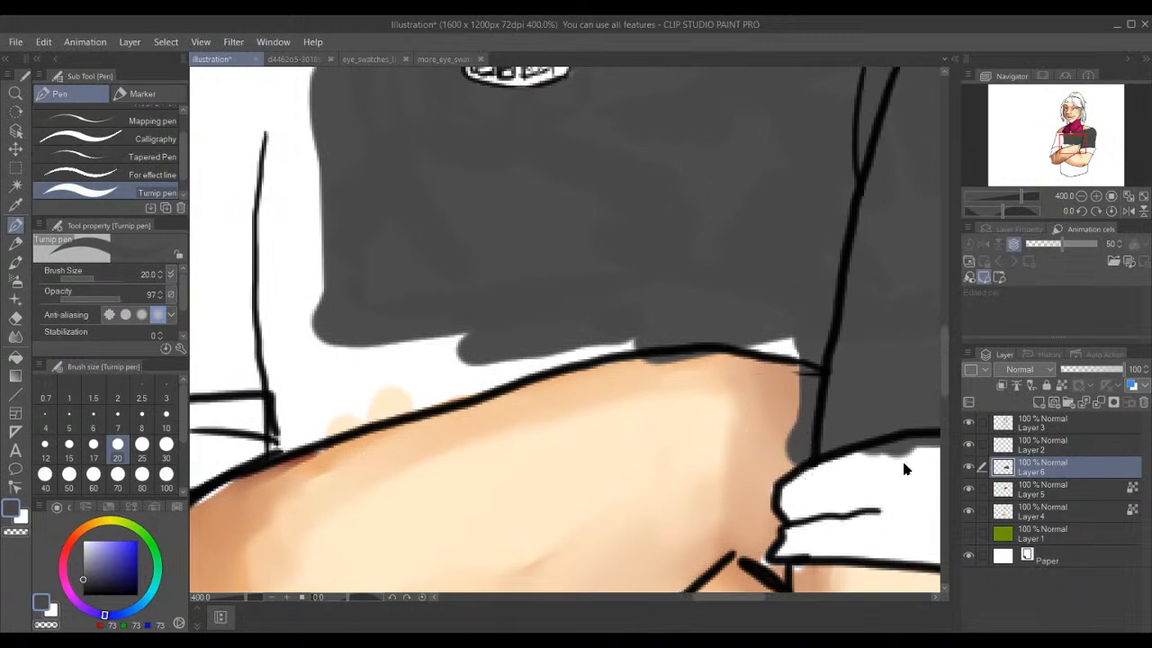
key("ctrl+z")
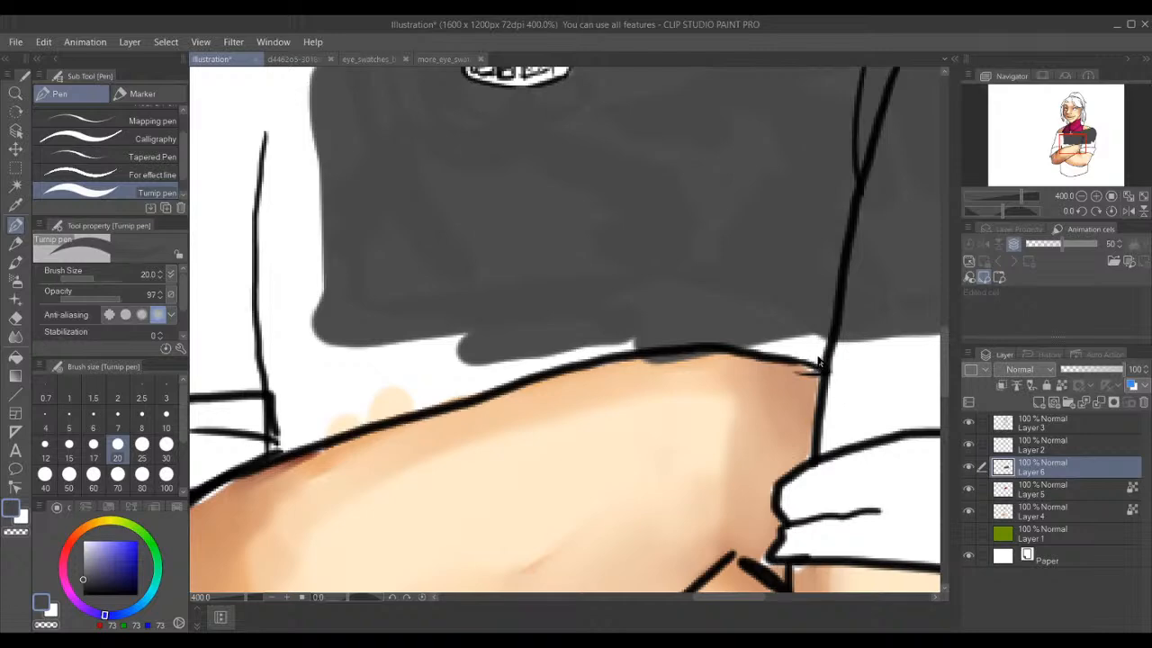
- Fill the white gap between the shirt and the crossed forearm, next to the sleeve's inner line, with dark grey
mouse_move(821, 360)
left_mouse_down()
mouse_move(821, 335)
mouse_move(794, 358)
mouse_move(729, 355)
left_mouse_up()
key("ctrl+z")
left_click_drag(810, 360, 715, 349)
left_click_drag(811, 342, 734, 332)
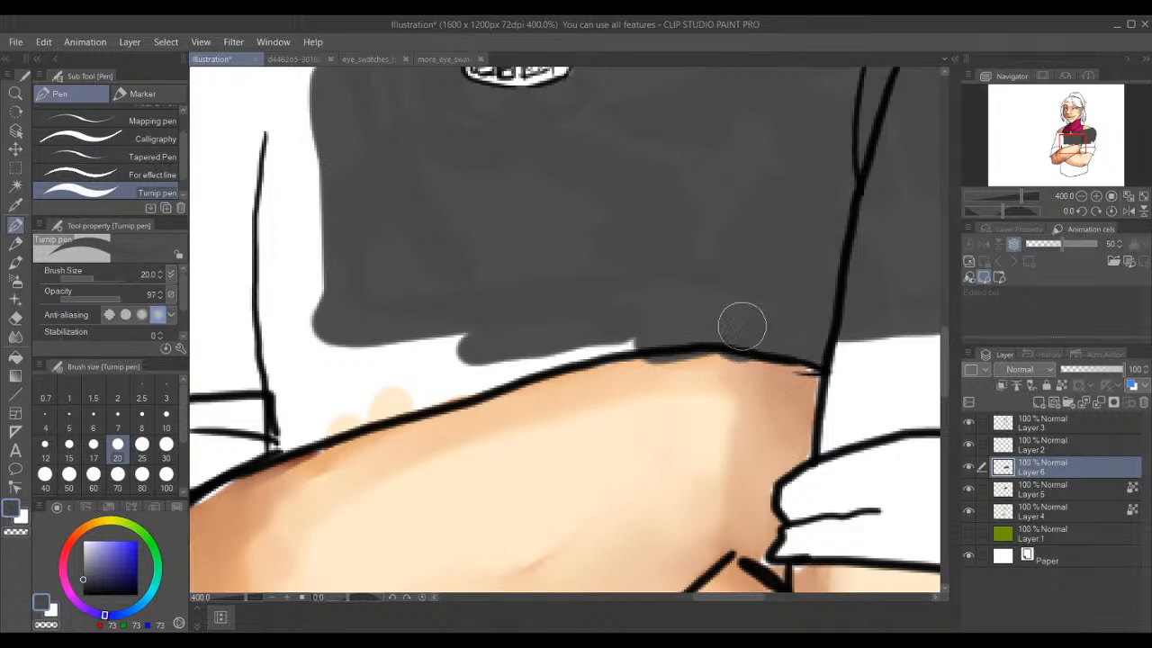
left_click_drag(1083, 140, 1095, 141)
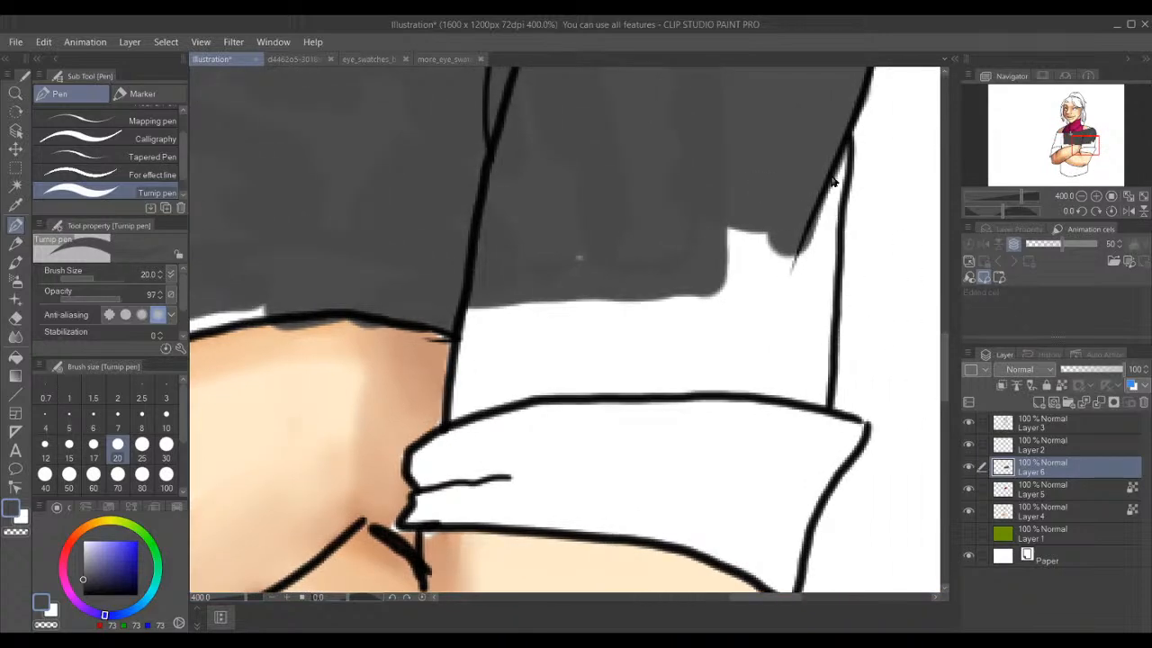
left_click_drag(826, 146, 825, 286)
key("ctrl+z")
mouse_move(846, 147)
left_mouse_down()
mouse_move(817, 396)
mouse_move(683, 375)
mouse_move(541, 379)
mouse_move(477, 389)
mouse_move(464, 417)
left_mouse_up()
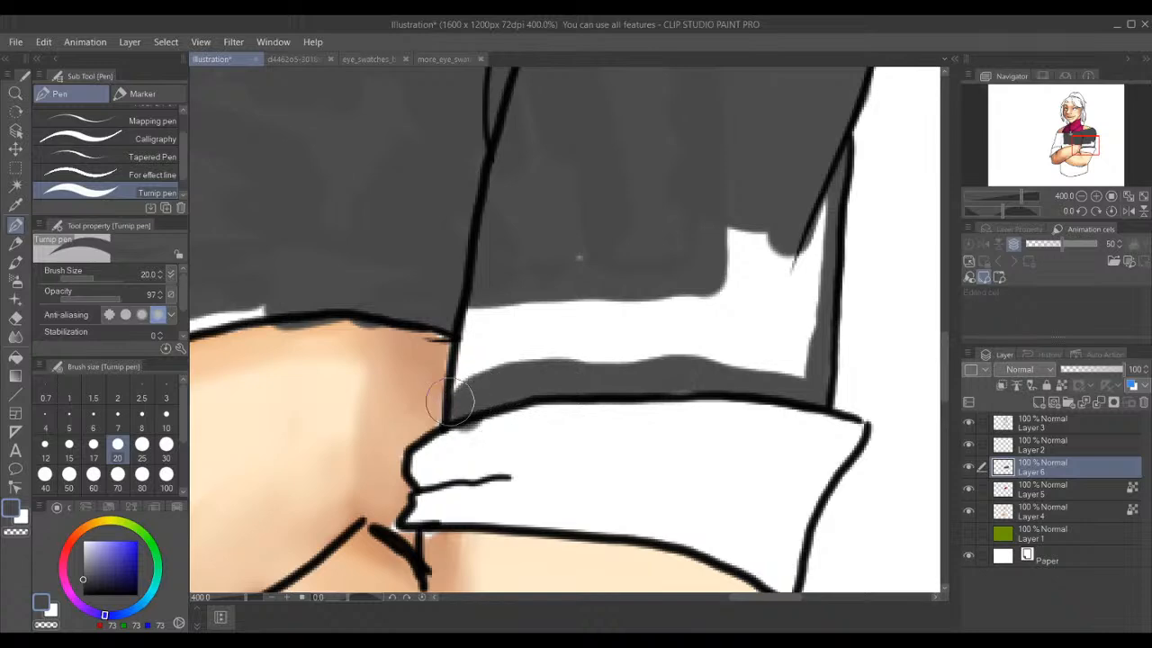
key("ctrl+z")
left_click_drag(450, 414, 560, 373)
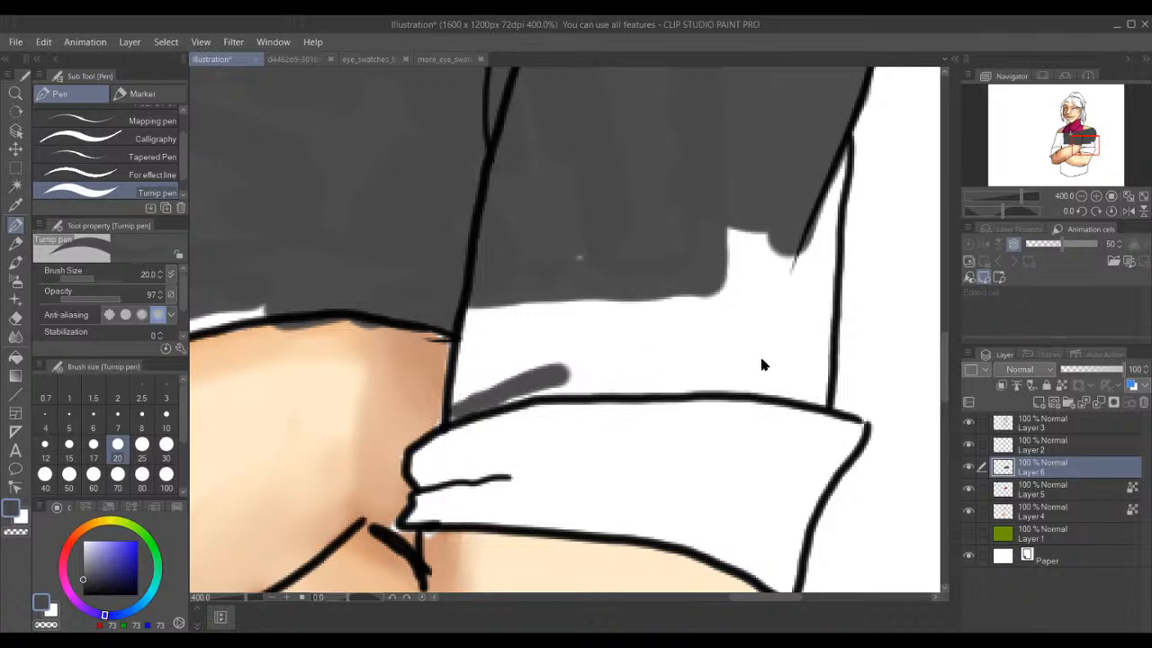
key("ctrl+z")
left_click_drag(821, 407, 713, 394)
key("ctrl+z")
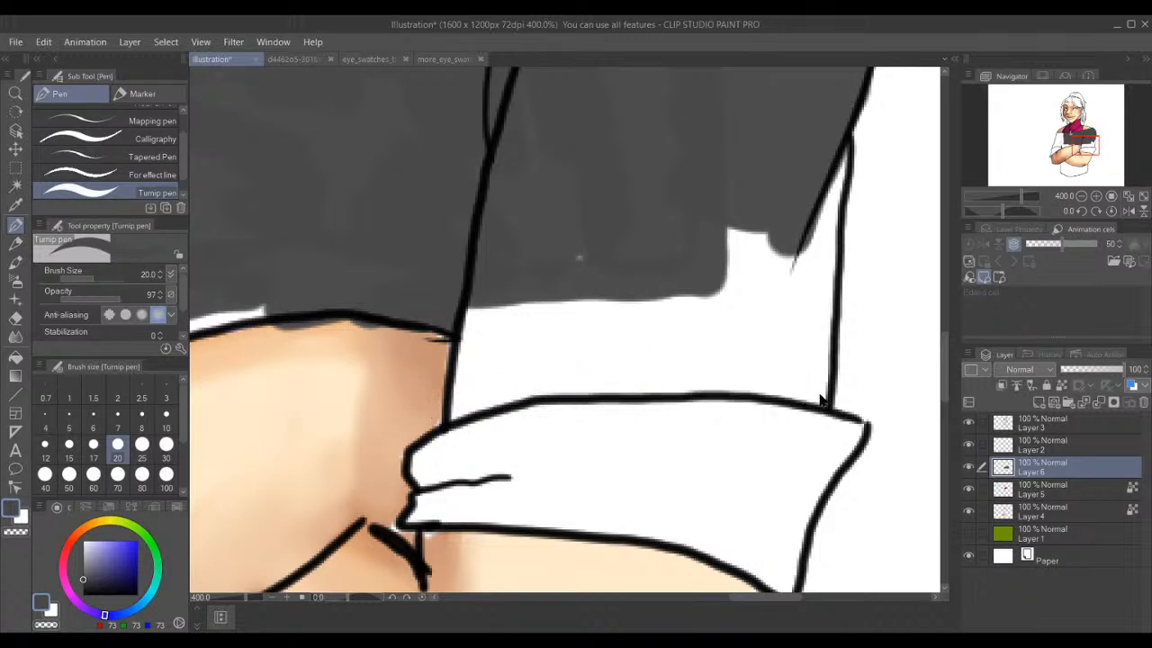
left_click_drag(819, 396, 743, 390)
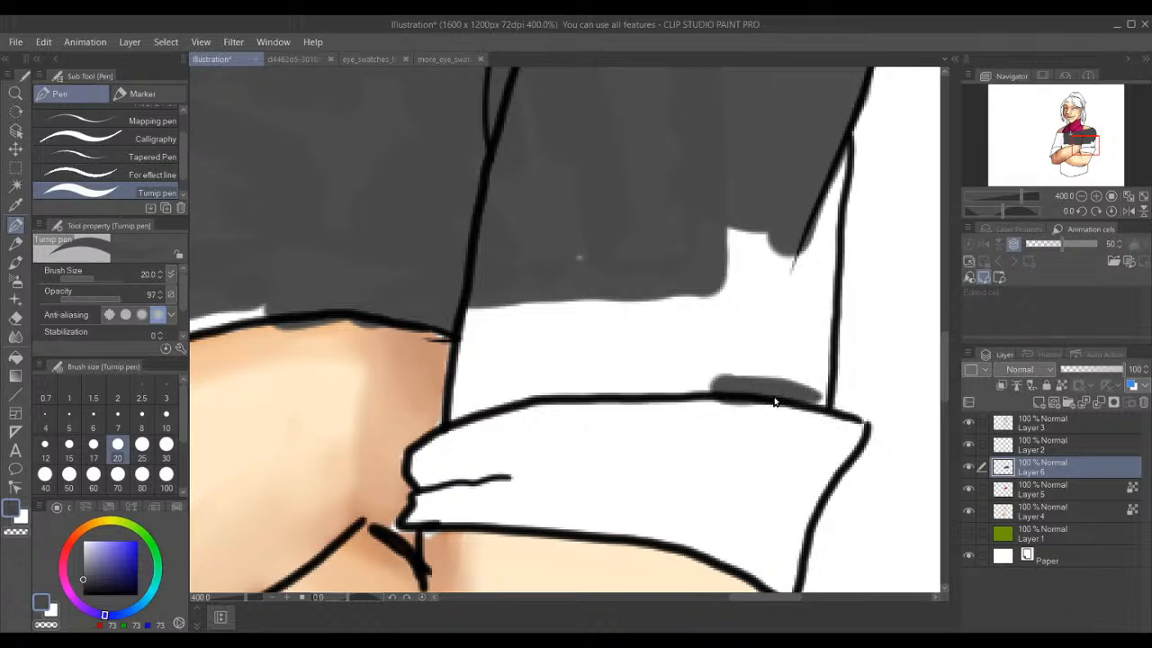
key("ctrl+z")
- Paint the lower sleeve dark grey along its outlines down to the rolled cuff and fill the white area inside
mouse_move(823, 399)
left_mouse_down()
mouse_move(672, 379)
mouse_move(523, 385)
mouse_move(461, 414)
mouse_move(477, 306)
left_mouse_up()
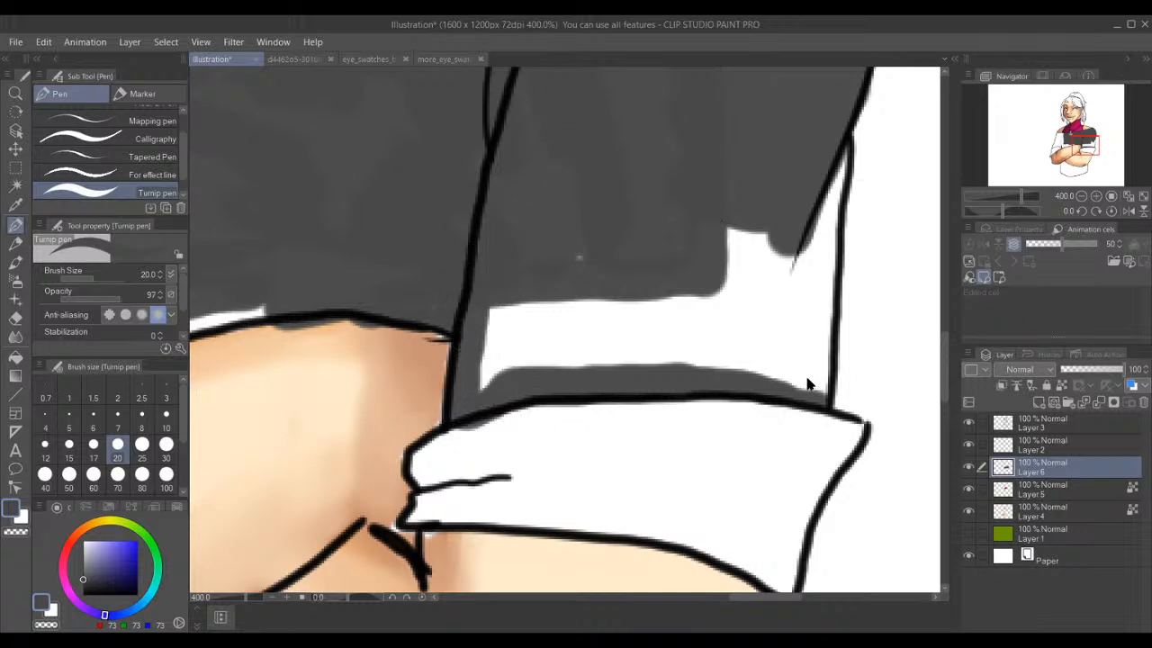
left_click_drag(817, 396, 803, 223)
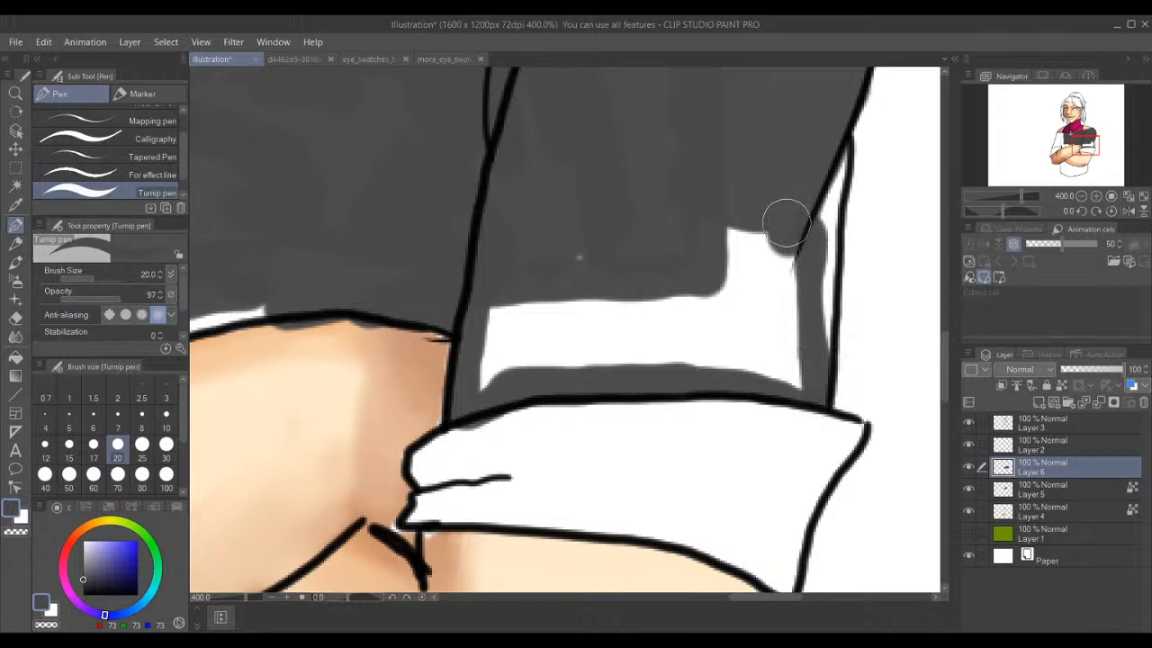
left_click_drag(837, 146, 832, 218)
left_click_drag(831, 179, 825, 363)
key("ctrl+z")
mouse_move(839, 144)
left_mouse_down()
mouse_move(811, 370)
mouse_move(779, 377)
mouse_move(744, 361)
mouse_move(767, 214)
mouse_move(757, 322)
mouse_move(738, 275)
left_mouse_up()
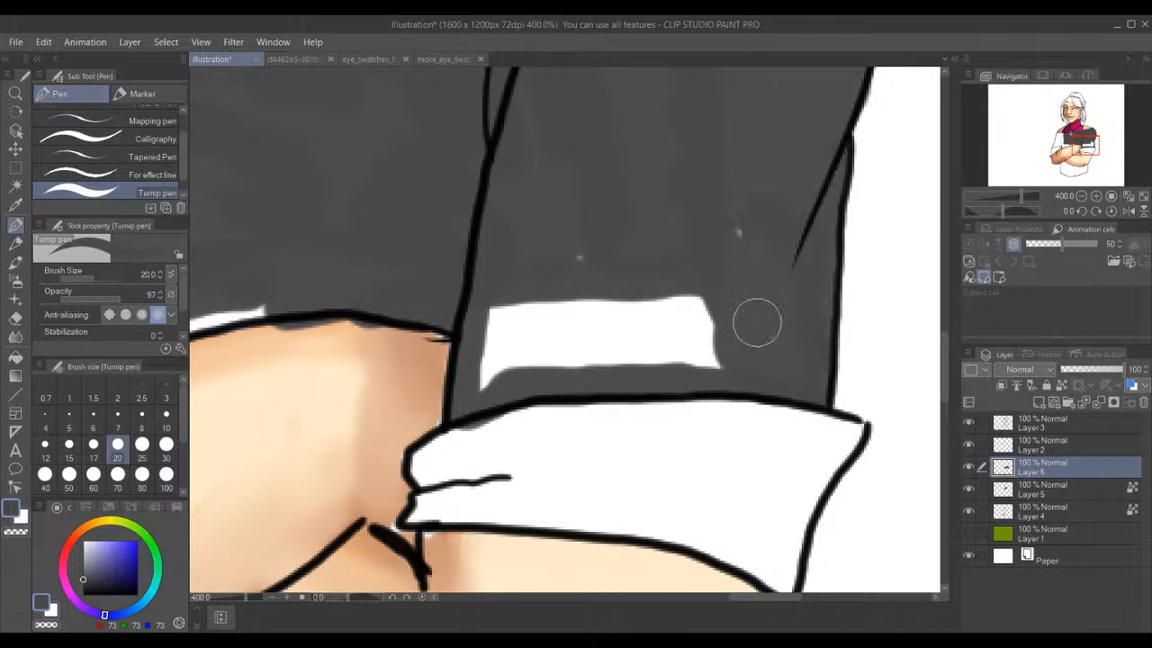
mouse_move(699, 308)
left_mouse_down()
mouse_move(604, 325)
mouse_move(659, 327)
mouse_move(634, 308)
mouse_move(490, 328)
mouse_move(528, 296)
mouse_move(492, 364)
left_mouse_up()
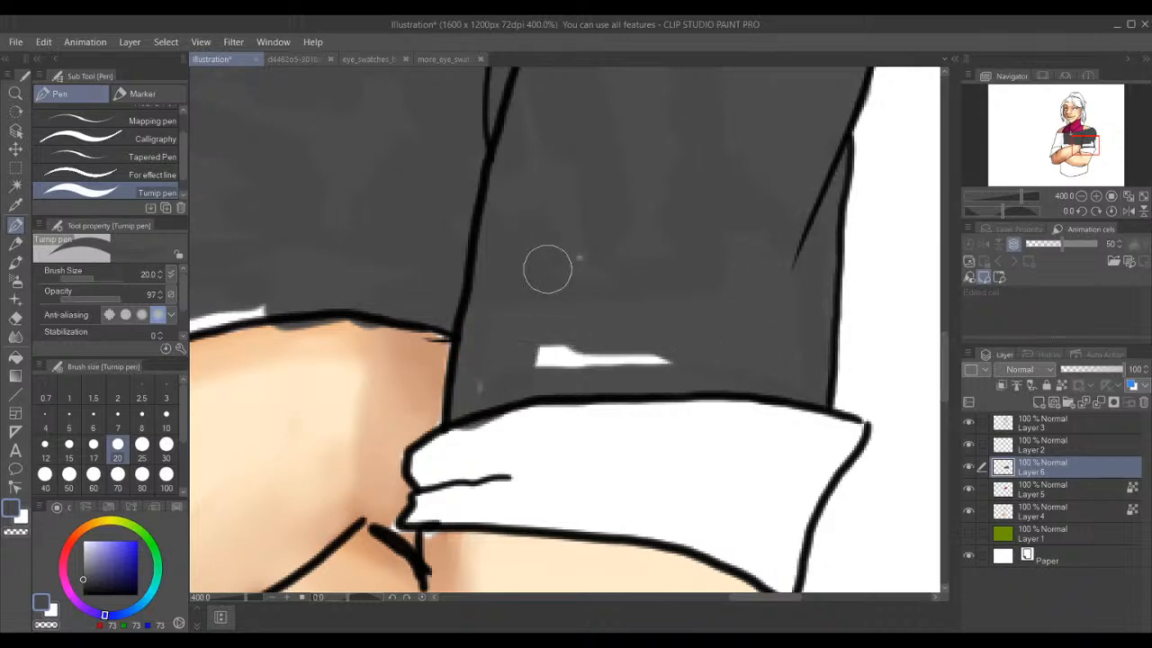
mouse_move(609, 334)
left_mouse_down()
mouse_move(632, 367)
mouse_move(587, 355)
left_mouse_up()
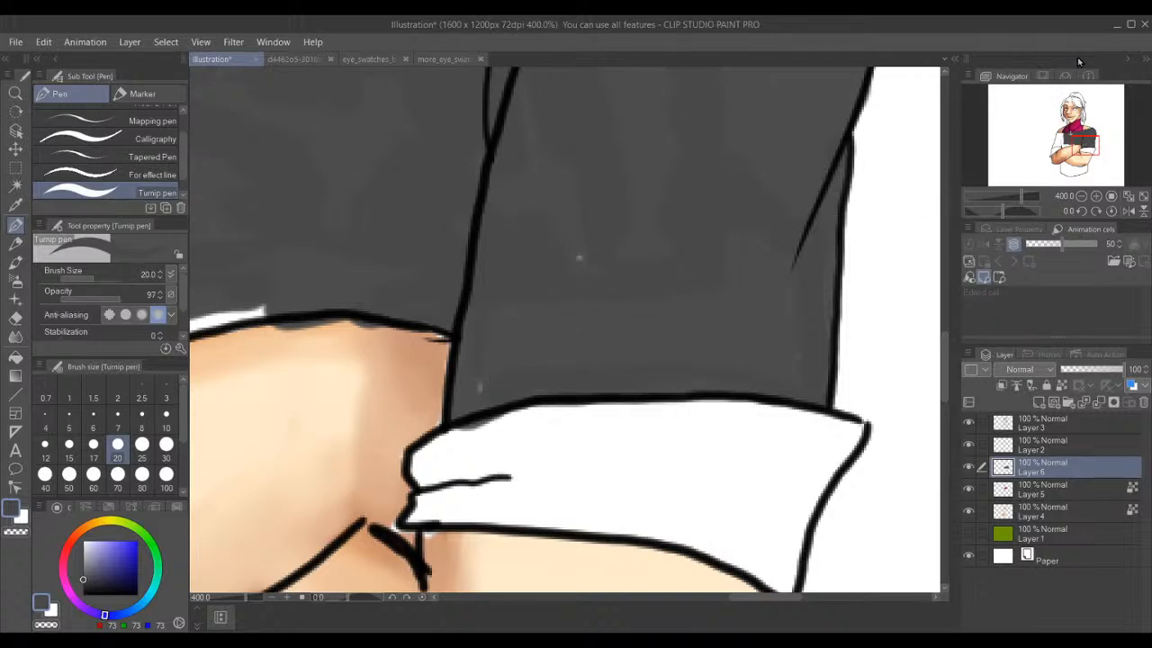
- Paint dark grey along the opposite sleeve's top and outer edge, above its rolled cuff and down beside the cuff's inner end
left_click_drag(1075, 123, 1059, 140)
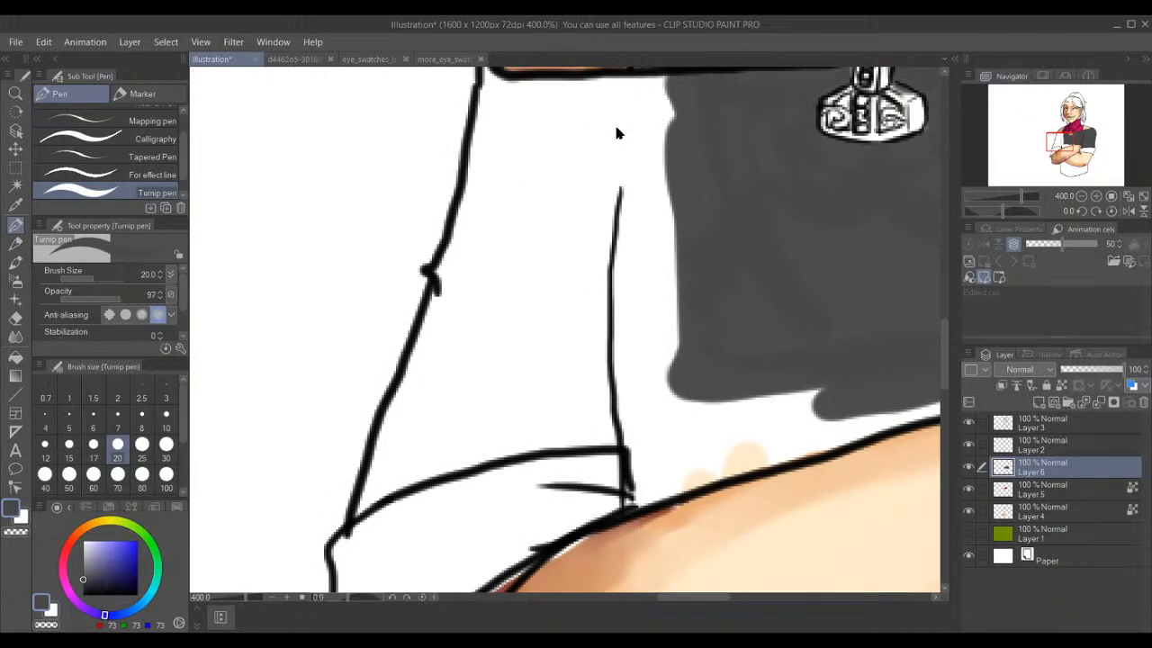
mouse_move(682, 91)
left_mouse_down()
mouse_move(525, 101)
mouse_move(487, 88)
mouse_move(496, 146)
mouse_move(489, 102)
mouse_move(459, 317)
mouse_move(473, 206)
mouse_move(430, 362)
mouse_move(366, 509)
mouse_move(360, 486)
mouse_move(416, 301)
left_mouse_up()
left_click_drag(630, 432, 538, 444)
key("ctrl+z")
mouse_move(628, 443)
left_mouse_down()
mouse_move(530, 434)
mouse_move(437, 463)
mouse_move(369, 504)
mouse_move(522, 432)
mouse_move(621, 420)
mouse_move(438, 462)
left_mouse_up()
key("ctrl+z")
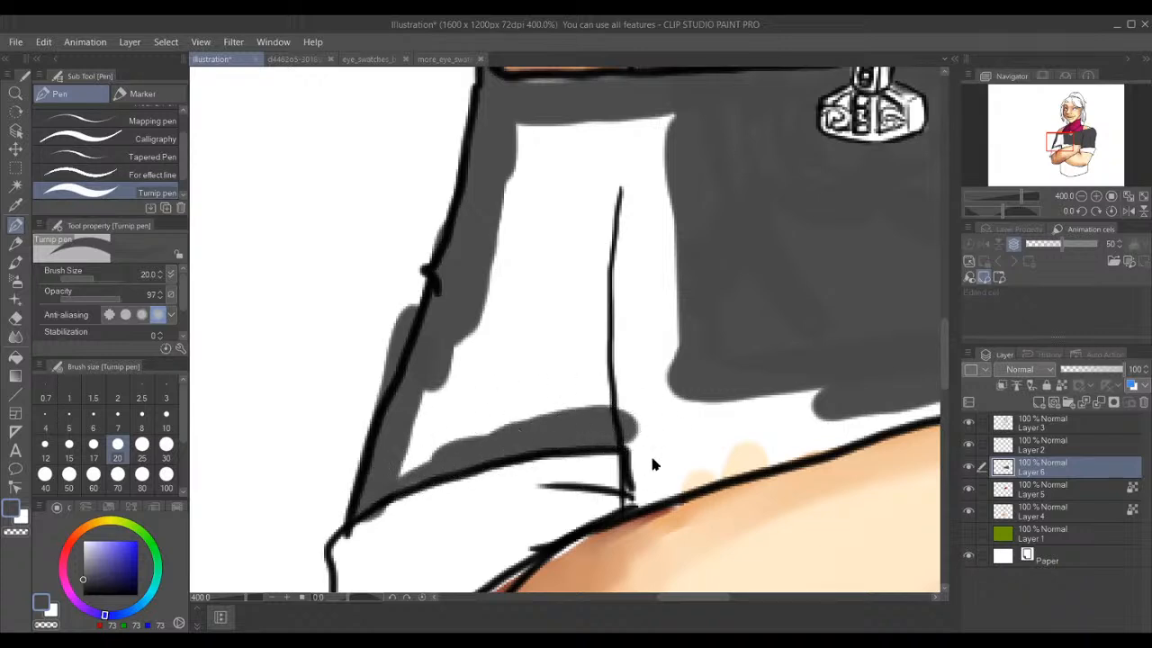
left_click_drag(632, 430, 639, 488)
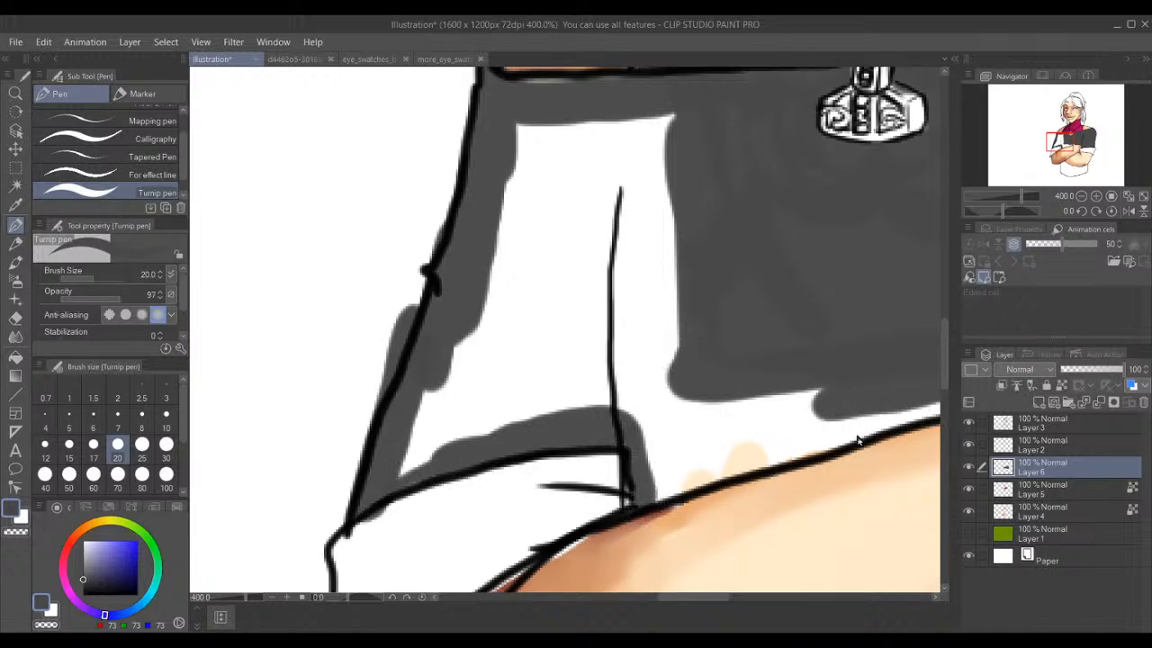
- Paint dark grey along the top of the forearm and fill the remaining white areas on both sides of the sleeve's crease
mouse_move(905, 413)
left_mouse_down()
mouse_move(927, 403)
mouse_move(715, 471)
left_mouse_up()
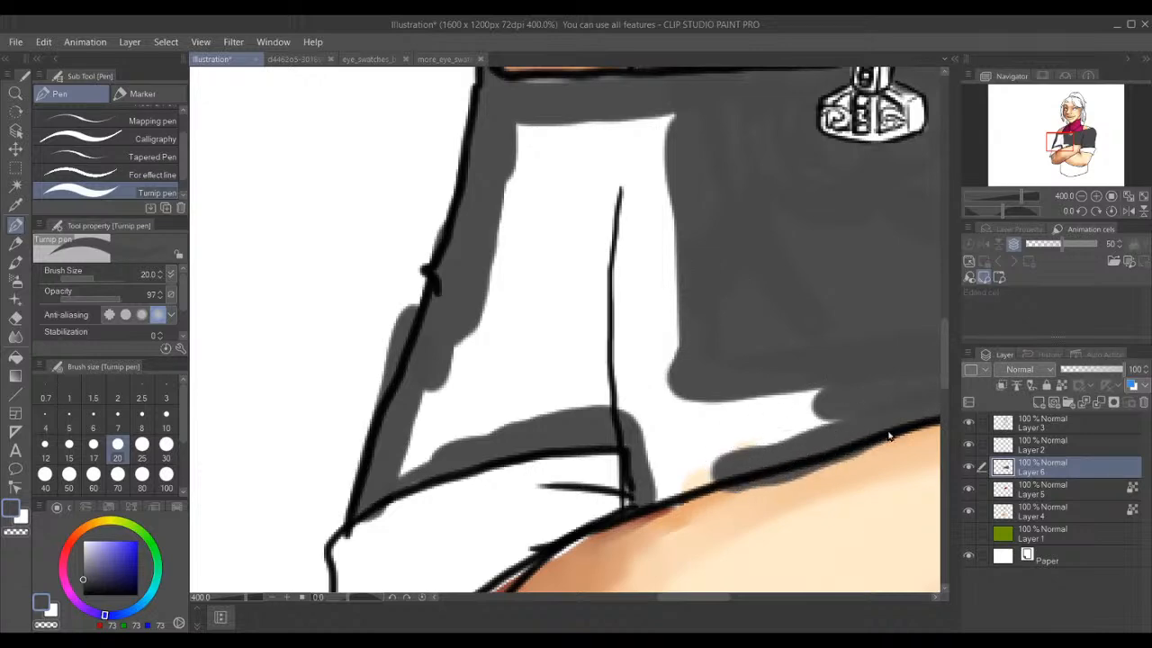
key("ctrl+z")
mouse_move(920, 396)
left_mouse_down()
mouse_move(650, 492)
mouse_move(665, 467)
mouse_move(735, 428)
mouse_move(862, 376)
mouse_move(702, 409)
mouse_move(673, 419)
mouse_move(667, 447)
left_mouse_up()
mouse_move(745, 353)
left_mouse_down()
mouse_move(642, 360)
mouse_move(642, 406)
mouse_move(628, 167)
mouse_move(658, 121)
mouse_move(550, 141)
mouse_move(524, 131)
mouse_move(522, 188)
mouse_move(425, 463)
mouse_move(457, 349)
left_mouse_up()
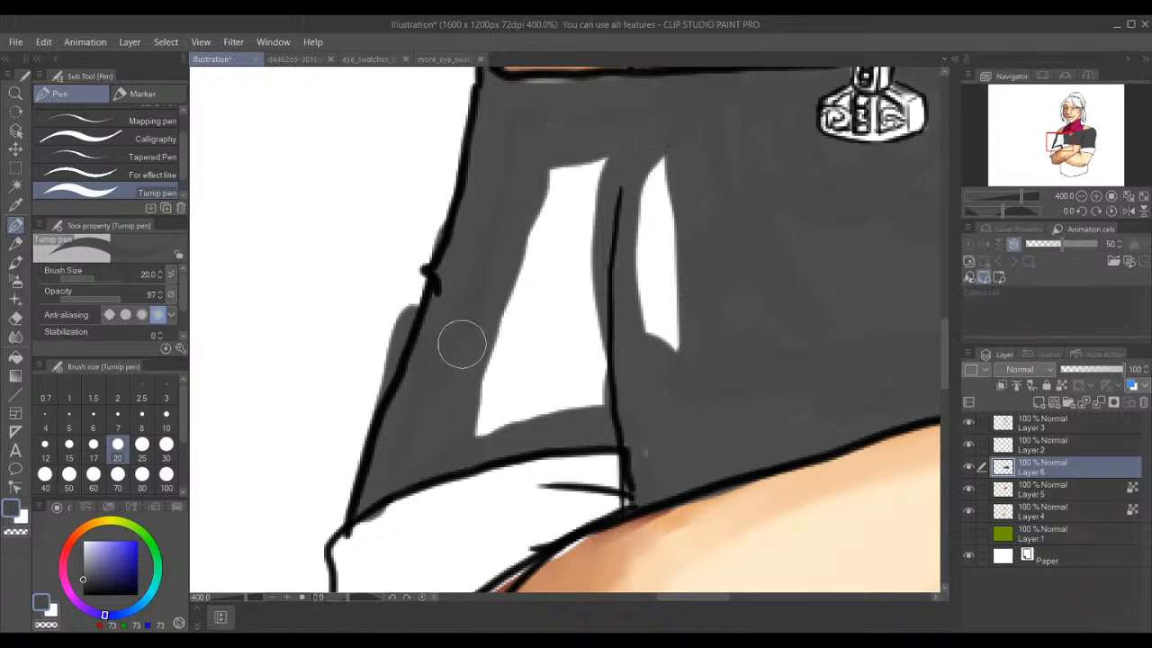
mouse_move(450, 422)
left_mouse_down()
mouse_move(627, 398)
mouse_move(460, 406)
mouse_move(606, 361)
mouse_move(668, 358)
mouse_move(663, 383)
mouse_move(663, 175)
mouse_move(666, 321)
left_mouse_up()
mouse_move(643, 253)
left_mouse_down()
mouse_move(625, 167)
mouse_move(616, 378)
mouse_move(591, 174)
mouse_move(564, 191)
mouse_move(537, 389)
mouse_move(503, 342)
mouse_move(490, 343)
mouse_move(494, 362)
mouse_move(673, 166)
left_mouse_up()
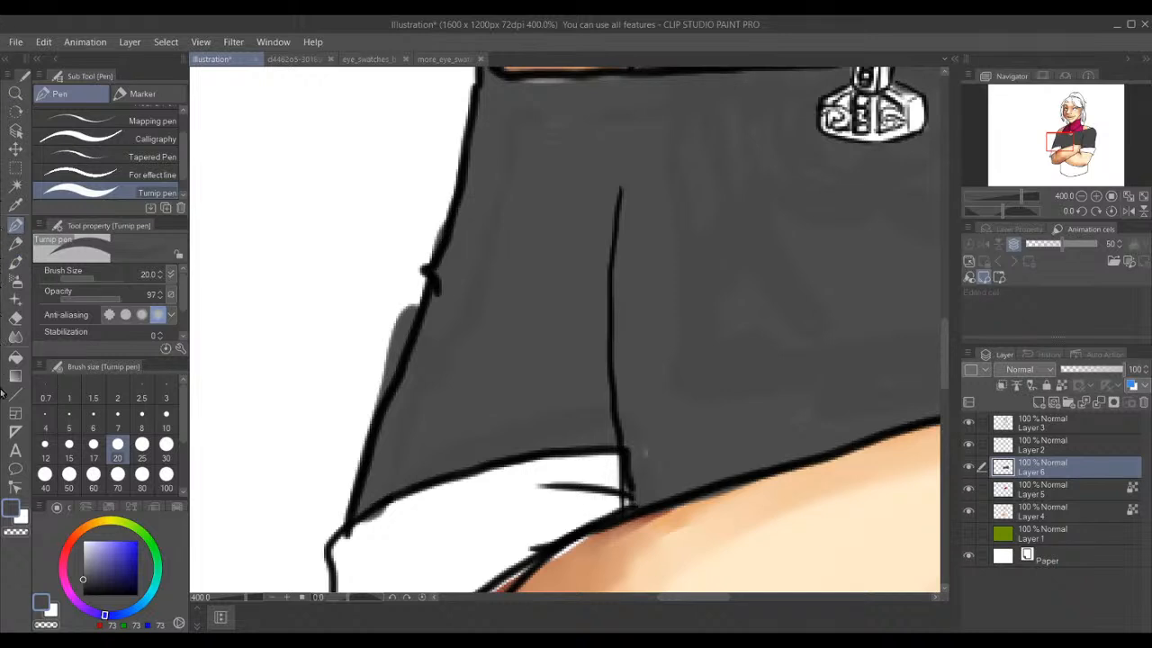
- Erase the grey overspill outside the sleeve's outer edge with the Hard eraser at brush size 4
left_click(15, 319)
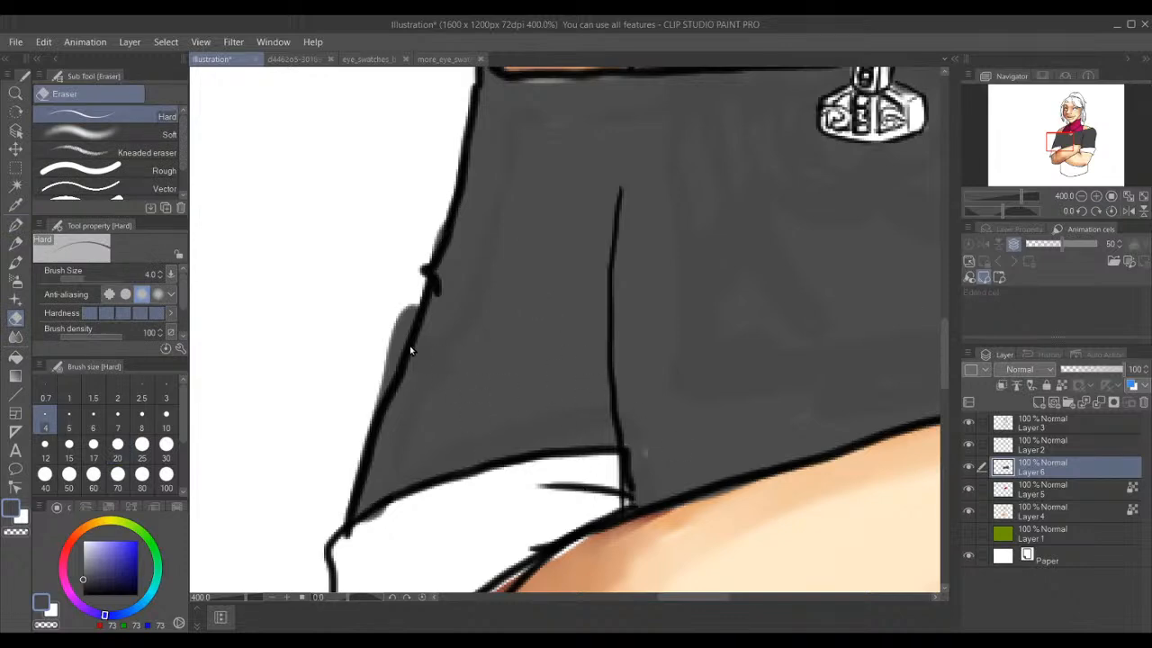
mouse_move(402, 308)
left_mouse_down()
mouse_move(387, 351)
mouse_move(407, 298)
mouse_move(395, 359)
mouse_move(424, 288)
mouse_move(364, 464)
mouse_move(382, 387)
left_mouse_up()
key("ctrl+z")
mouse_move(401, 314)
left_mouse_down()
mouse_move(372, 414)
mouse_move(409, 306)
mouse_move(372, 398)
mouse_move(403, 348)
mouse_move(381, 392)
mouse_move(353, 489)
mouse_move(394, 375)
mouse_move(356, 515)
left_mouse_up()
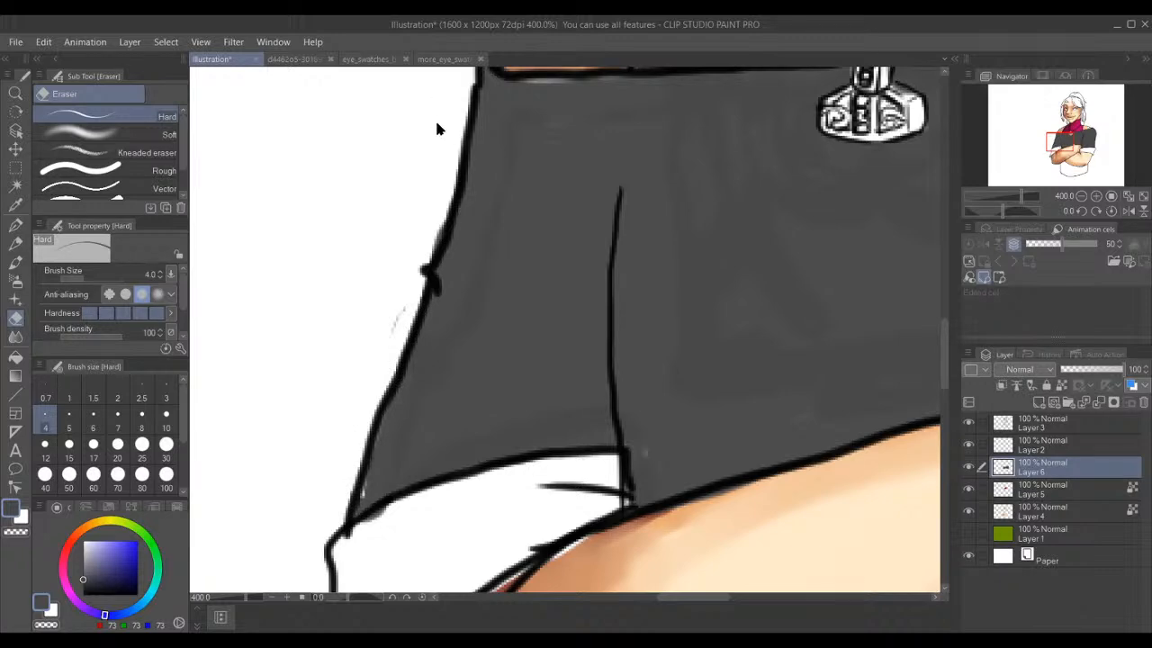
- Paint a dark grey band on the shirt's waist along the underside of the lower forearm with the Turnip pen at size 20
scroll(571, 123, "down", 10)
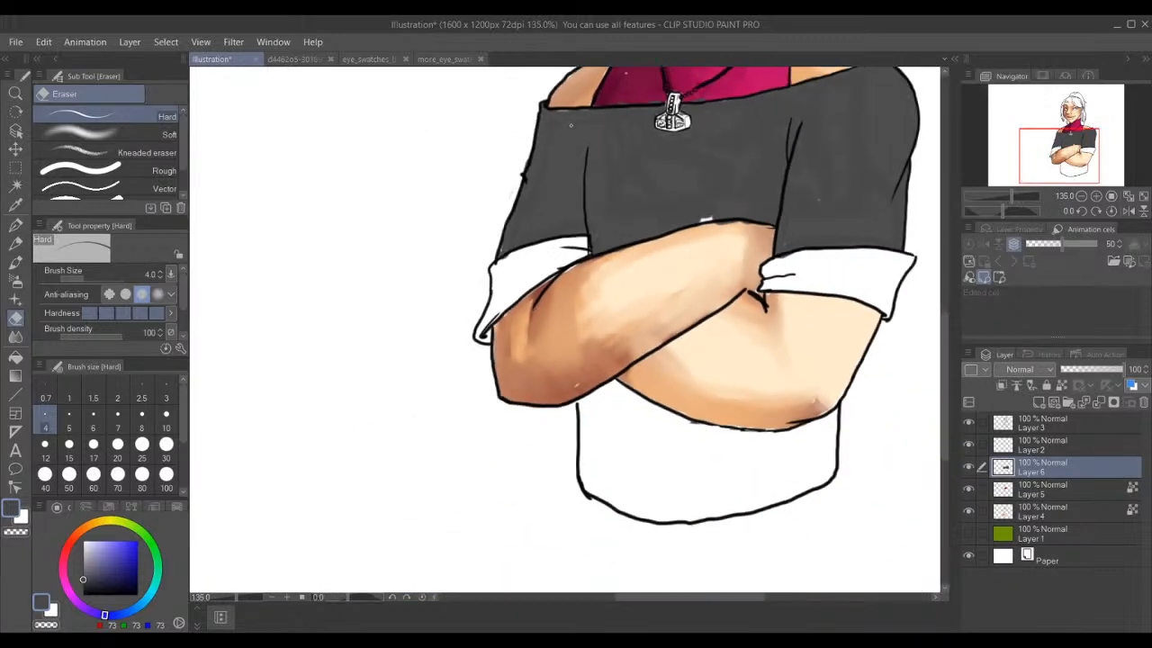
scroll(570, 126, "down", 3)
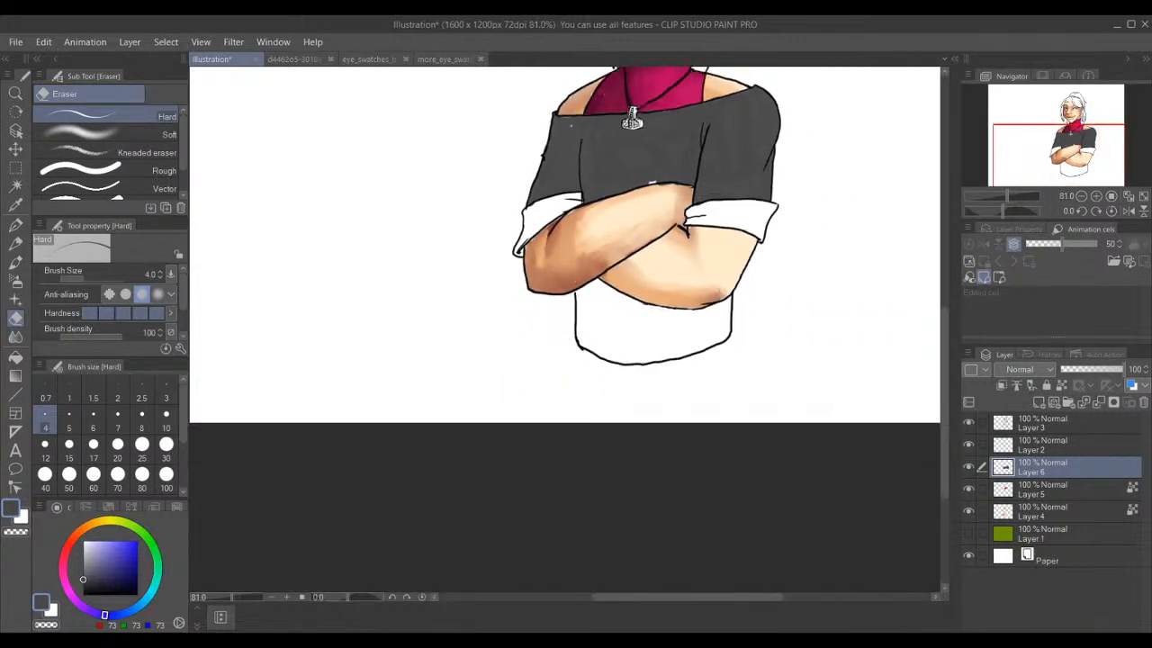
scroll(571, 125, "down", 2)
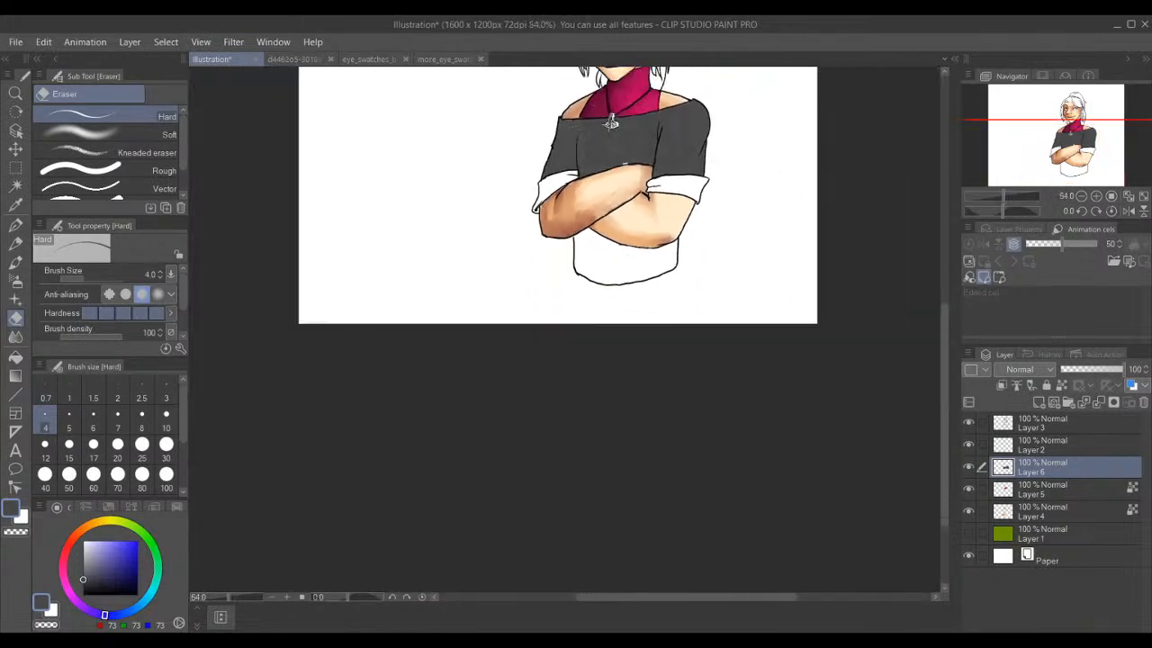
scroll(611, 122, "up", 5)
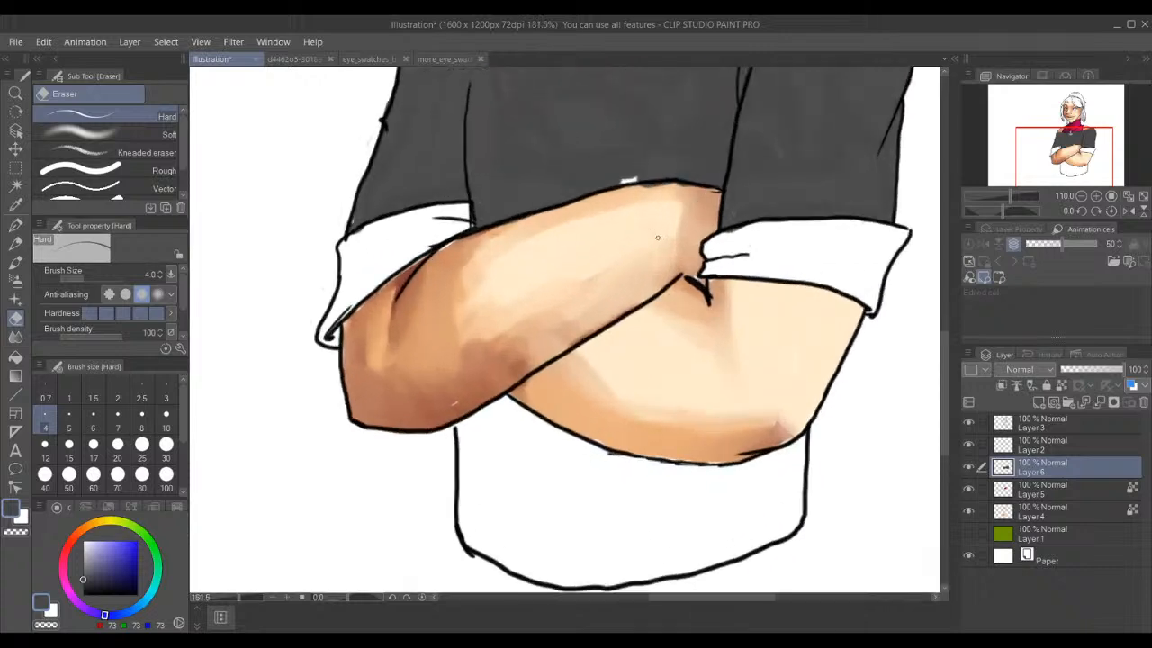
scroll(657, 238, "up", 1)
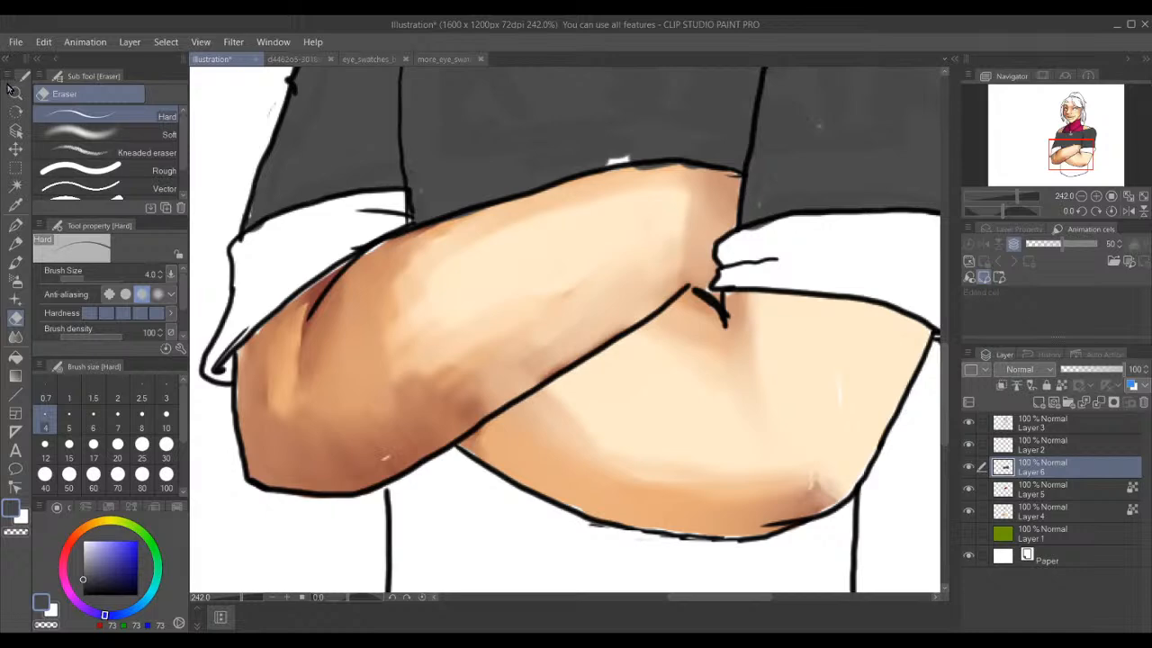
left_click(16, 225)
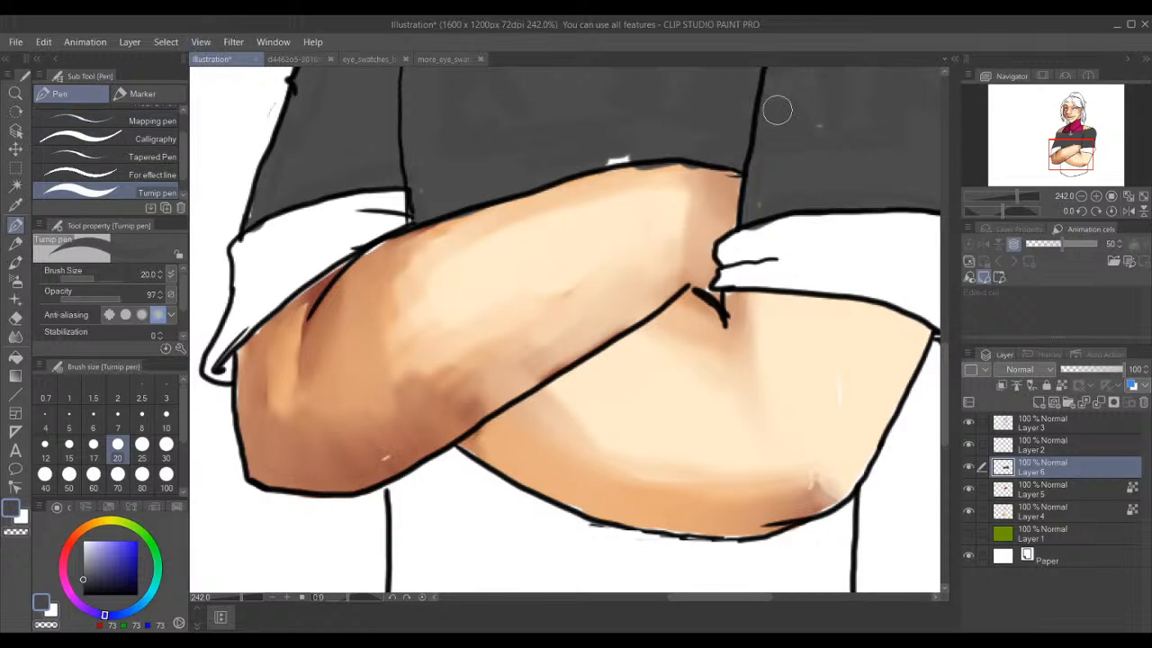
left_click_drag(1072, 157, 1069, 167)
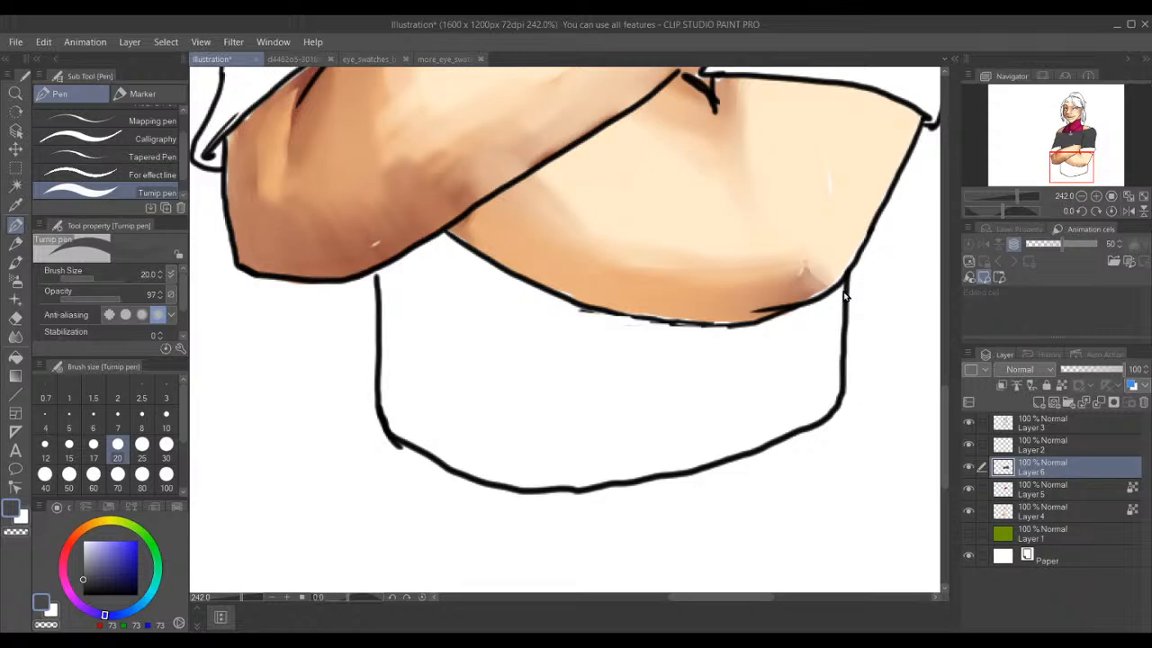
mouse_move(842, 284)
left_mouse_down()
mouse_move(776, 330)
mouse_move(689, 334)
mouse_move(742, 336)
left_mouse_up()
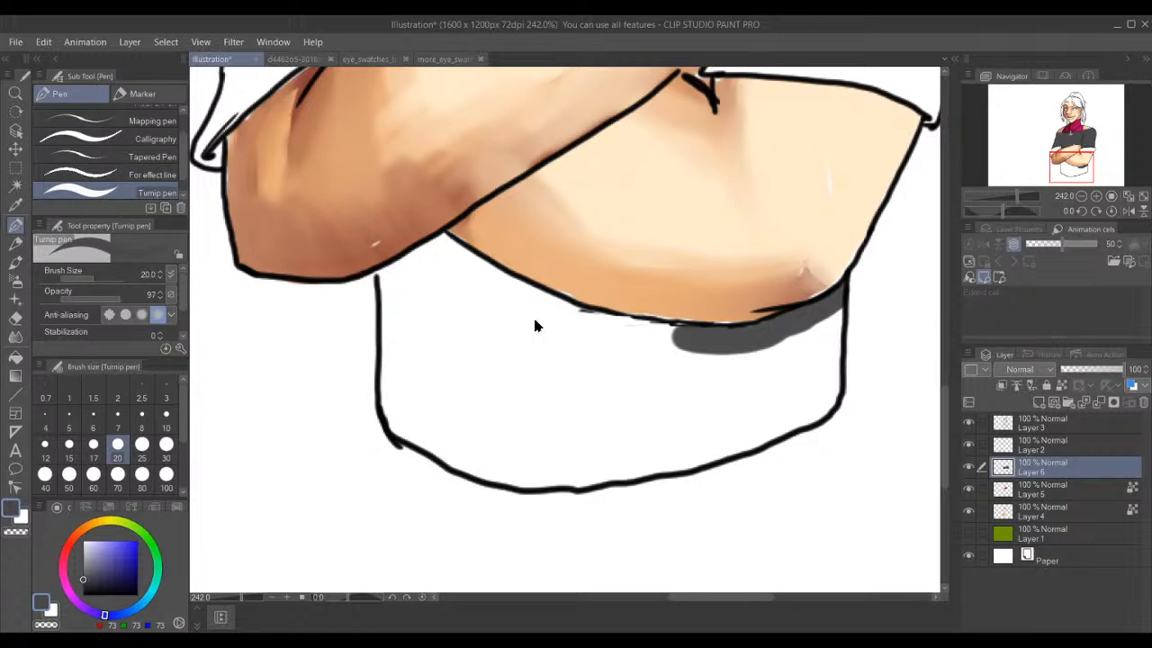
left_click_drag(440, 234, 552, 295)
key("ctrl+z")
mouse_move(441, 234)
left_mouse_down()
mouse_move(531, 300)
mouse_move(689, 334)
mouse_move(597, 317)
mouse_move(458, 249)
mouse_move(463, 258)
left_mouse_up()
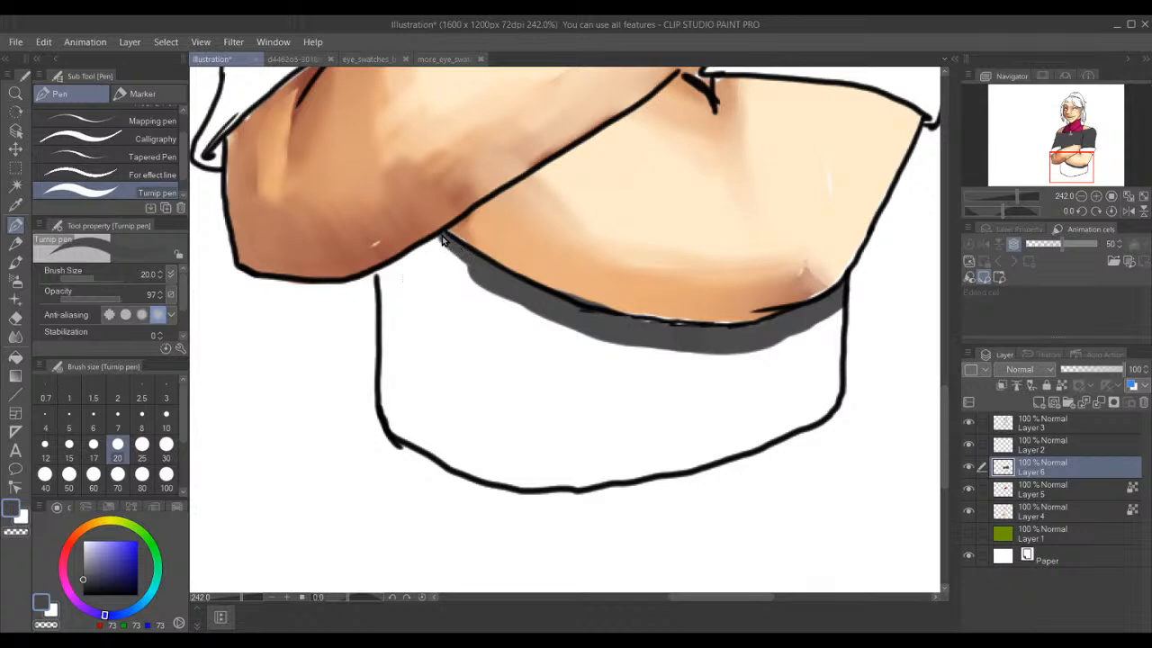
- Continue the dark grey band beneath the elbow, down both side edges of the shirt's waist and along its curved hem
left_click_drag(439, 239, 378, 273)
mouse_move(389, 277)
left_mouse_down()
mouse_move(392, 412)
mouse_move(466, 459)
mouse_move(436, 437)
left_mouse_up()
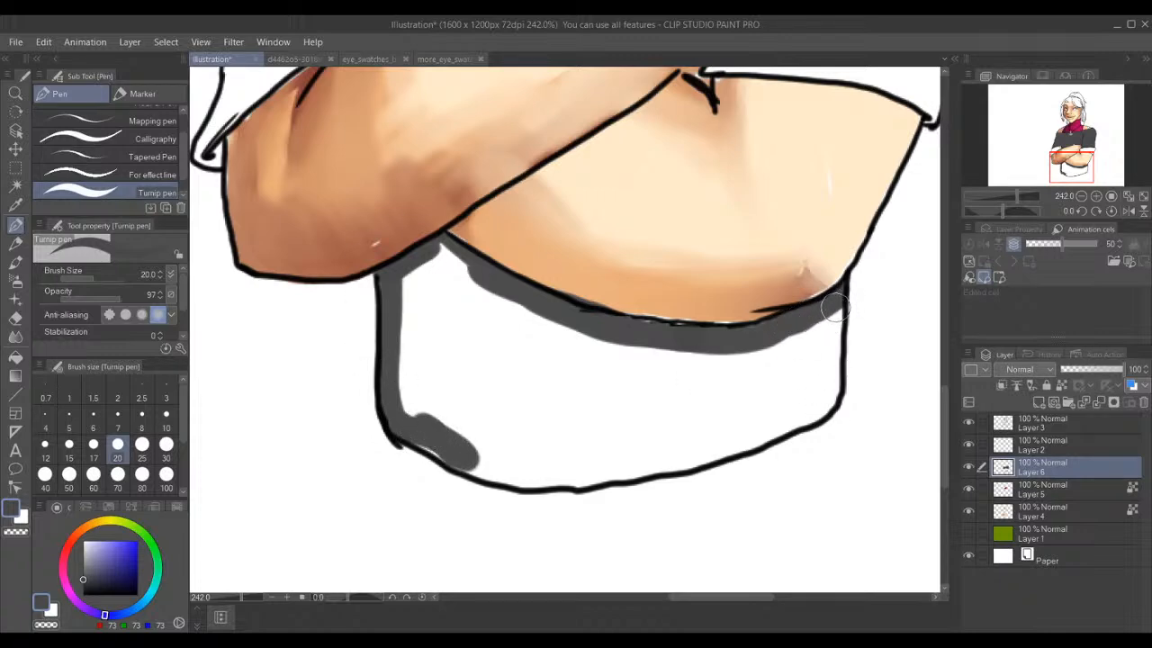
mouse_move(836, 304)
left_mouse_down()
mouse_move(819, 406)
mouse_move(794, 425)
mouse_move(567, 476)
mouse_move(517, 475)
mouse_move(645, 461)
mouse_move(507, 470)
mouse_move(463, 459)
mouse_move(522, 465)
left_mouse_up()
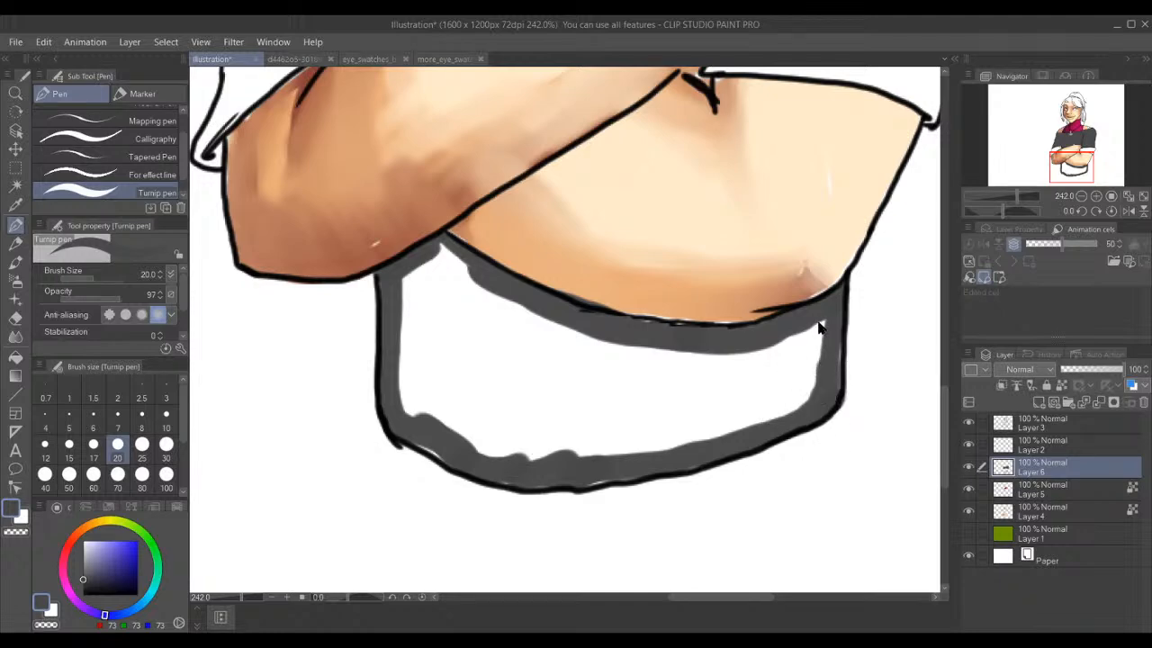
- Fill the remaining white area inside the shirt's waist with dark grey, including the small gaps above the hem
mouse_move(821, 328)
left_mouse_down()
mouse_move(807, 373)
mouse_move(776, 372)
mouse_move(661, 420)
mouse_move(732, 364)
mouse_move(721, 370)
mouse_move(737, 386)
mouse_move(727, 367)
mouse_move(615, 356)
mouse_move(643, 363)
mouse_move(577, 386)
mouse_move(547, 377)
mouse_move(663, 398)
mouse_move(652, 423)
mouse_move(543, 461)
mouse_move(691, 437)
left_mouse_up()
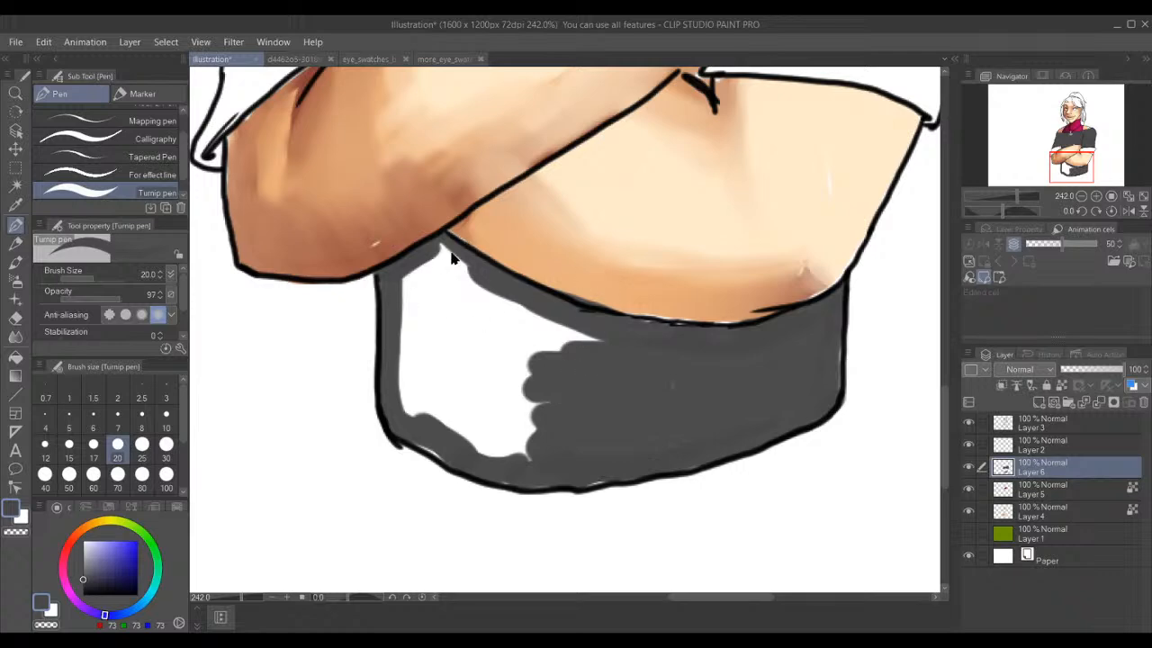
mouse_move(437, 252)
left_mouse_down()
mouse_move(491, 280)
mouse_move(442, 277)
mouse_move(576, 337)
mouse_move(414, 270)
mouse_move(403, 284)
mouse_move(449, 315)
mouse_move(568, 354)
mouse_move(397, 293)
mouse_move(437, 331)
mouse_move(548, 360)
left_mouse_up()
mouse_move(404, 316)
left_mouse_down()
mouse_move(420, 346)
mouse_move(561, 393)
mouse_move(406, 340)
mouse_move(405, 363)
mouse_move(494, 401)
mouse_move(571, 414)
left_mouse_up()
mouse_move(490, 384)
left_mouse_down()
mouse_move(570, 413)
mouse_move(405, 356)
mouse_move(402, 379)
mouse_move(426, 401)
mouse_move(517, 428)
mouse_move(576, 424)
left_mouse_up()
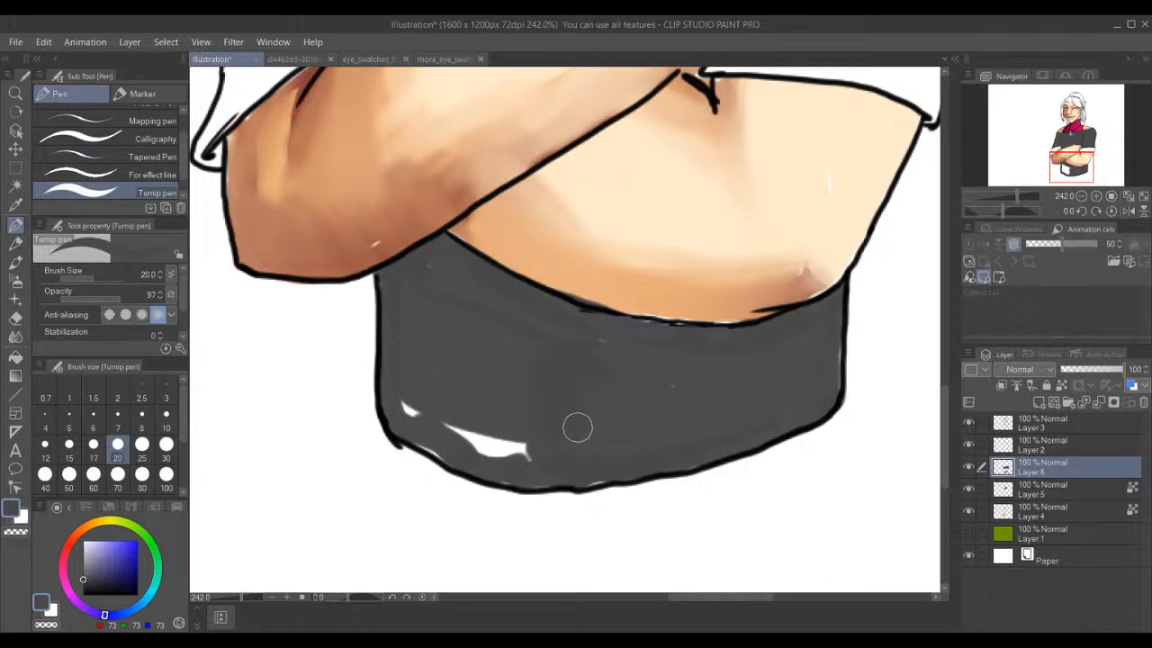
mouse_move(408, 401)
left_mouse_down()
mouse_move(431, 423)
mouse_move(578, 441)
mouse_move(453, 417)
mouse_move(473, 448)
mouse_move(508, 459)
mouse_move(571, 450)
left_mouse_up()
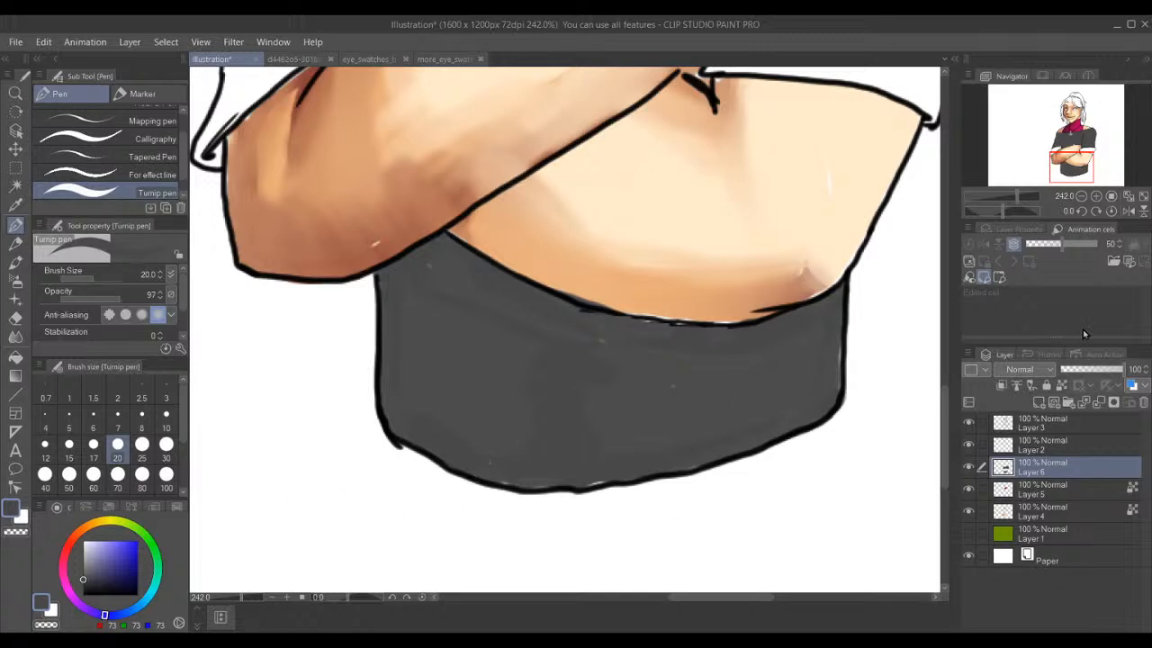
- Lock the transparent pixels of the shirt layer, Layer 6, and show the green background on Layer 1
left_click(1062, 387)
left_click(969, 536)
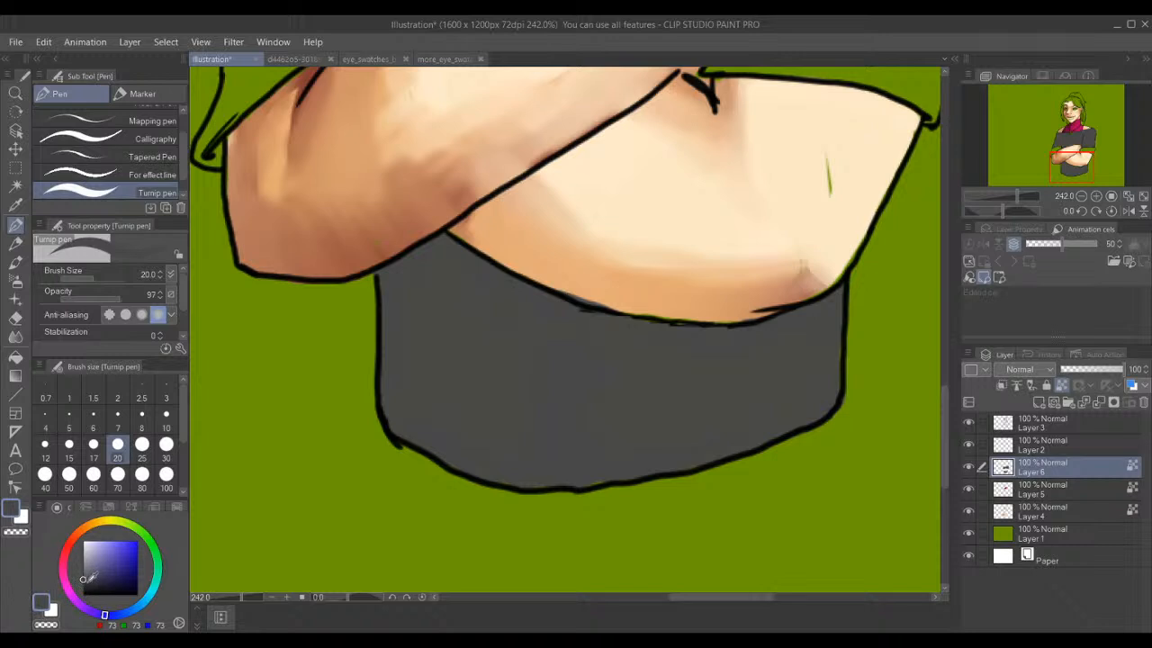
- Shade both sides of the shirt's waist and the area under the forearms in darker grey (RGB 33, 33, 33) at brush size 30
left_click_drag(84, 580, 84, 586)
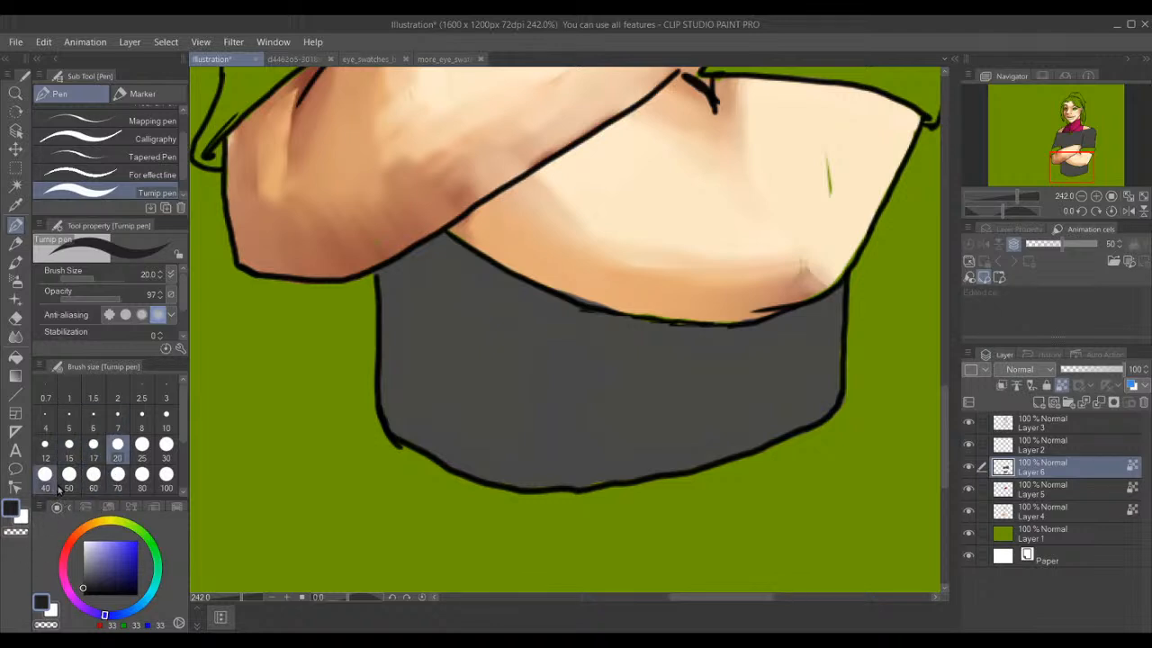
left_click(166, 445)
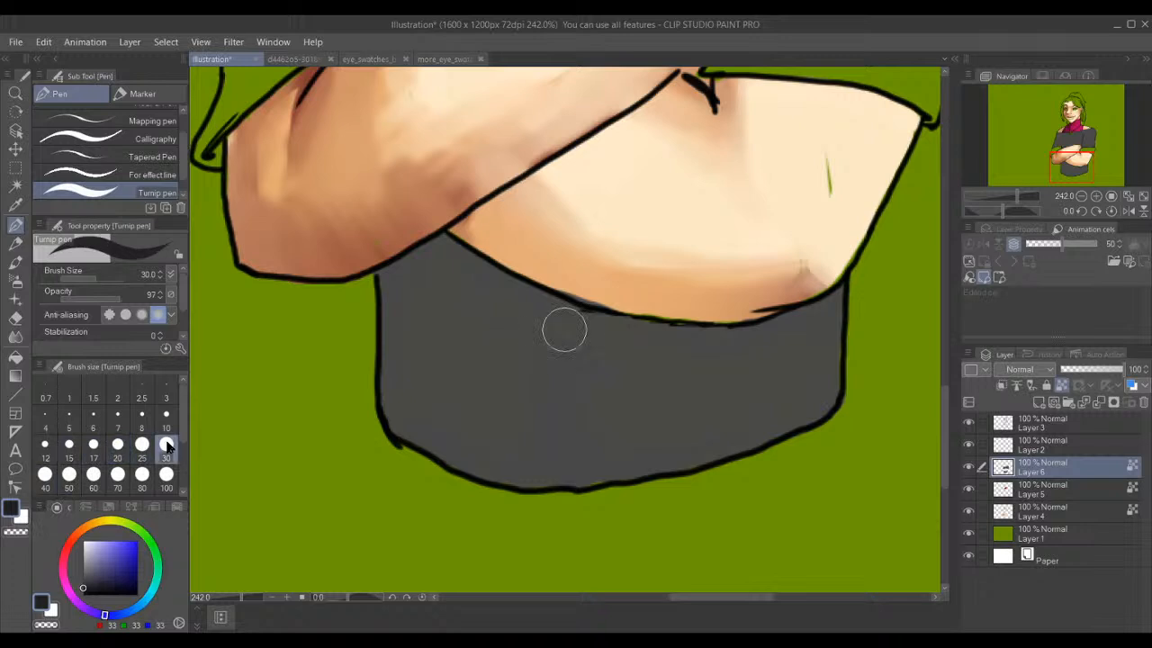
scroll(511, 364, "down", 2)
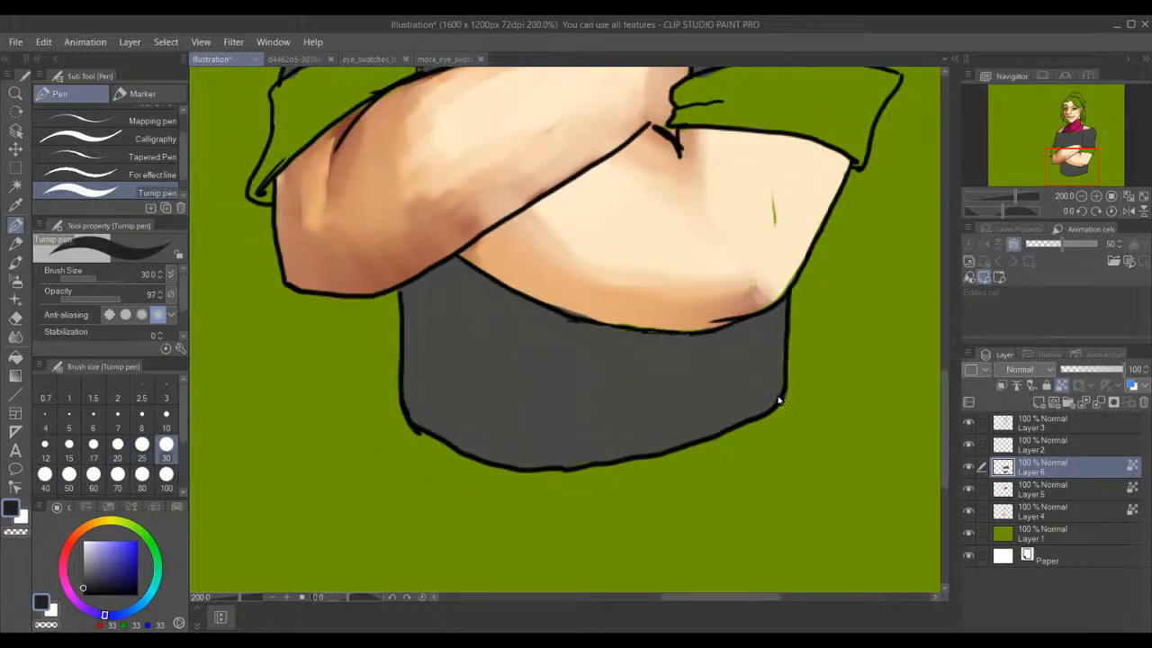
left_click_drag(776, 306, 779, 407)
mouse_move(766, 309)
left_mouse_down()
mouse_move(733, 327)
mouse_move(639, 324)
mouse_move(450, 270)
mouse_move(411, 282)
mouse_move(455, 435)
mouse_move(437, 272)
mouse_move(414, 299)
left_mouse_up()
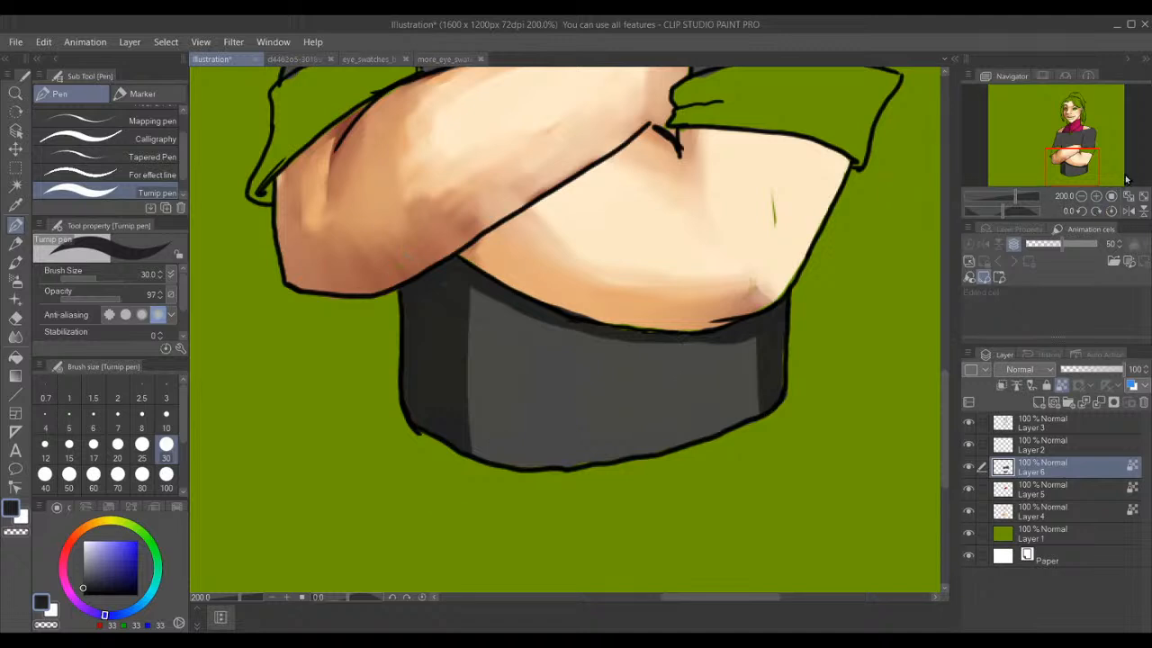
- Paint a dark grey shadow (RGB 33, 33, 33) over the left half of the off-shoulder top, from the sleeve to below the pendant
left_click_drag(1076, 137, 1072, 141)
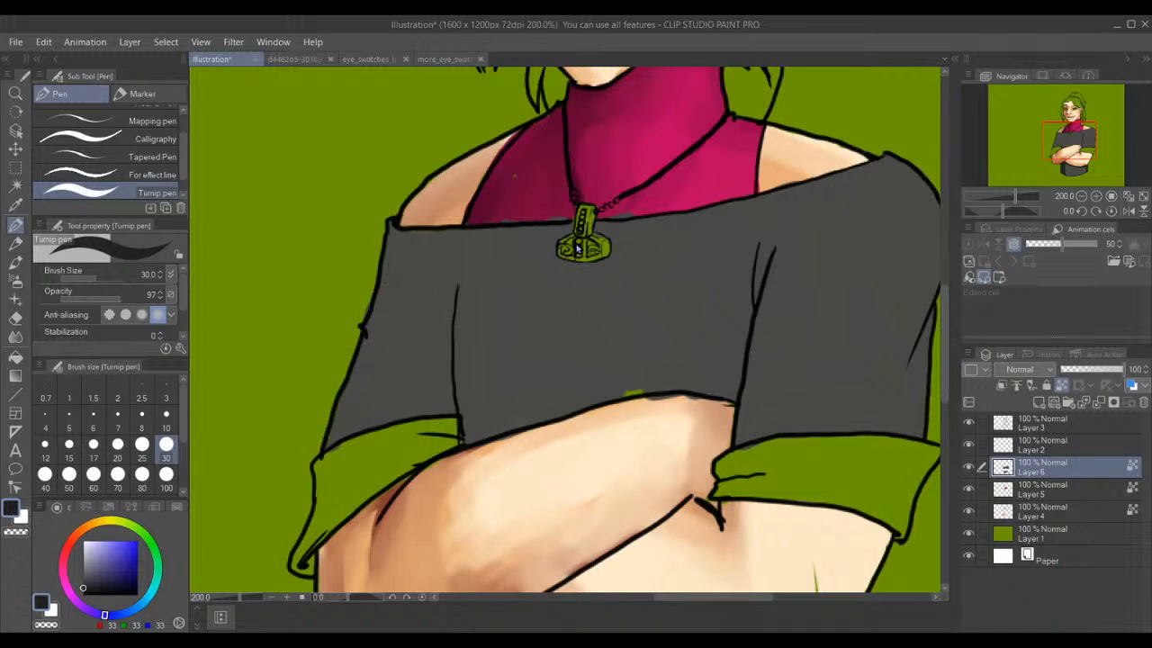
mouse_move(576, 254)
left_mouse_down()
mouse_move(509, 464)
mouse_move(488, 463)
mouse_move(471, 399)
mouse_move(480, 206)
mouse_move(410, 378)
mouse_move(435, 239)
mouse_move(381, 283)
mouse_move(401, 326)
mouse_move(425, 275)
left_mouse_up()
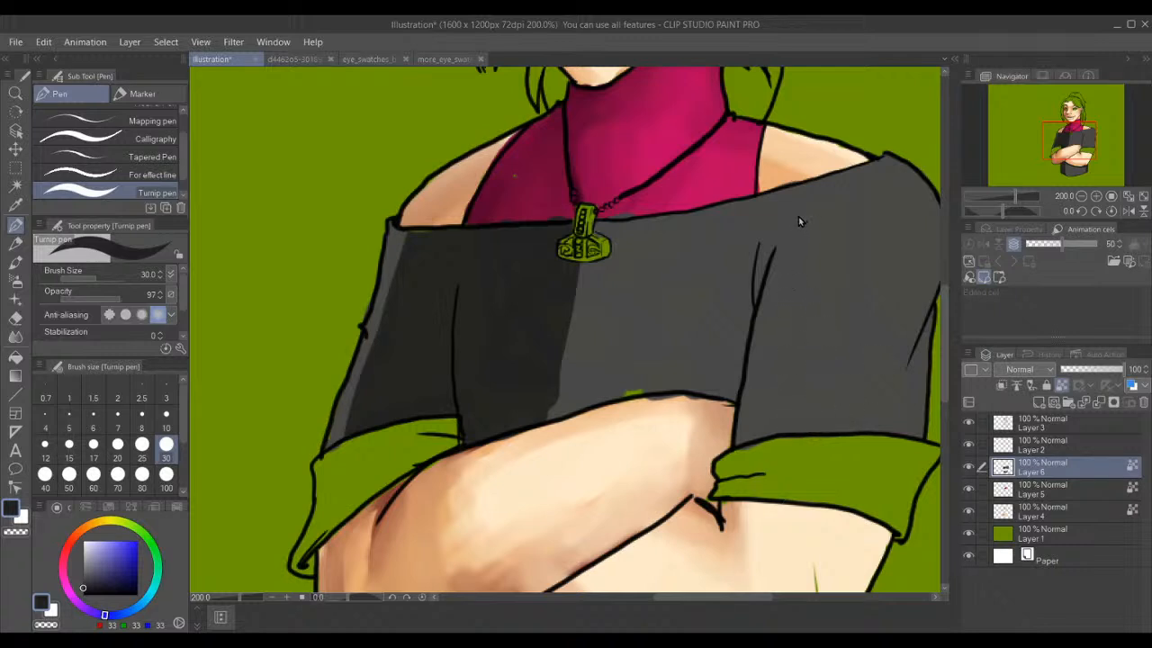
- Paint dark grey shadows beside the right armpit fold and along the outer edge of the right sleeve
mouse_move(800, 213)
left_mouse_down()
mouse_move(768, 278)
mouse_move(731, 537)
left_mouse_up()
left_click_drag(759, 241, 741, 386)
key("ctrl+z")
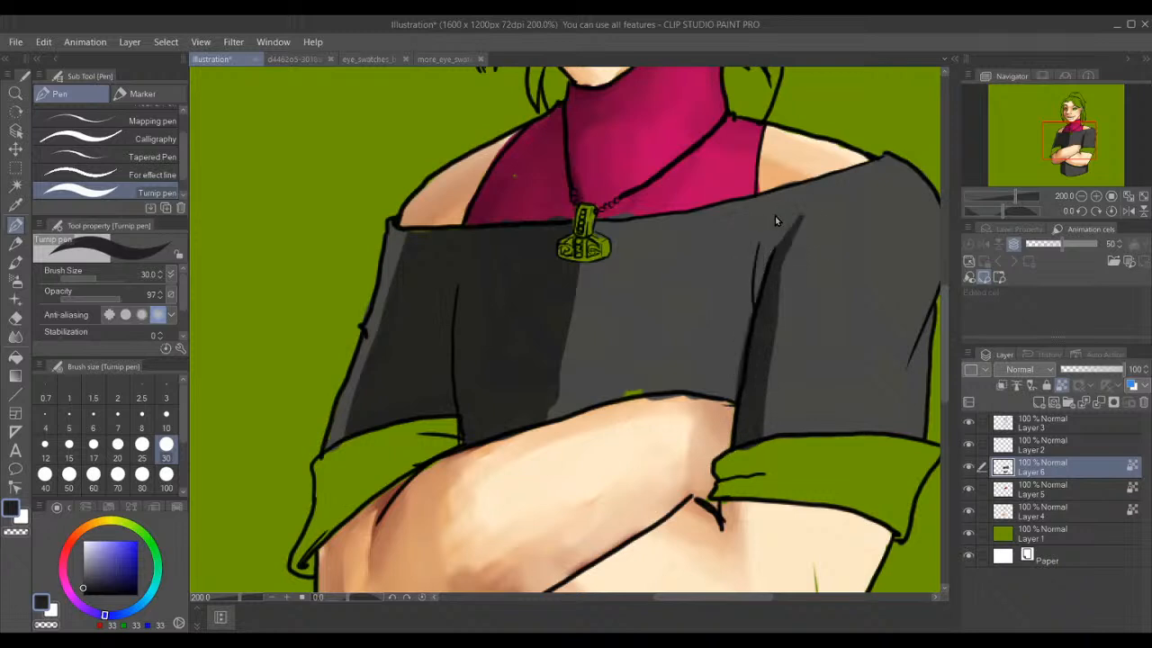
left_click_drag(780, 201, 720, 401)
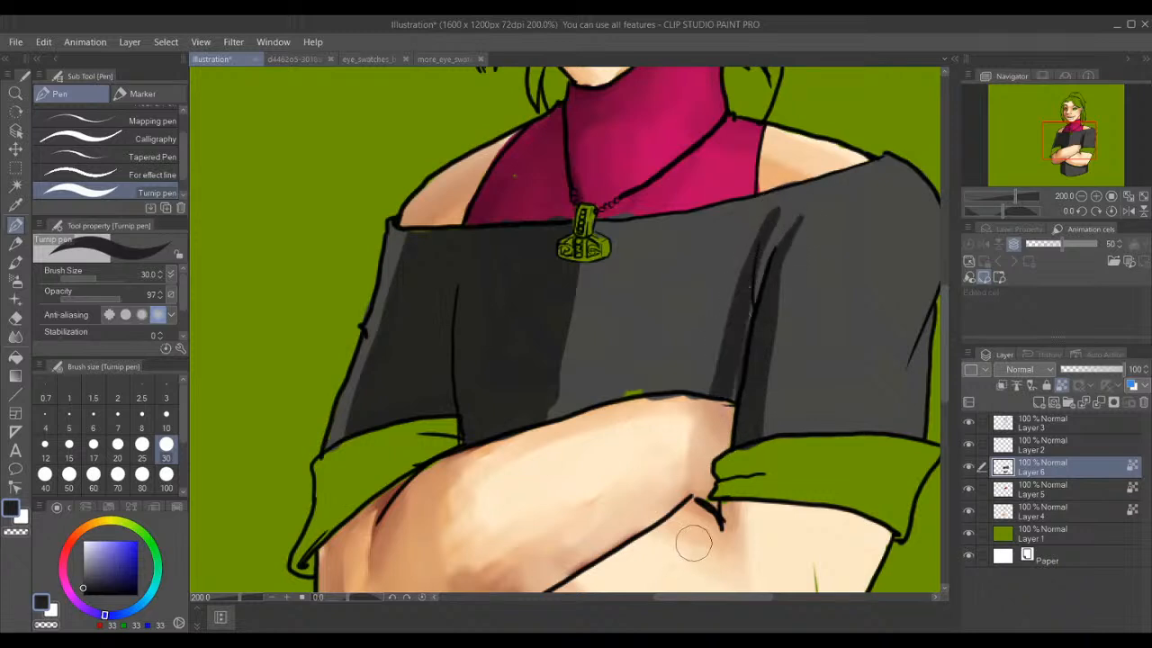
left_click_drag(812, 195, 752, 306)
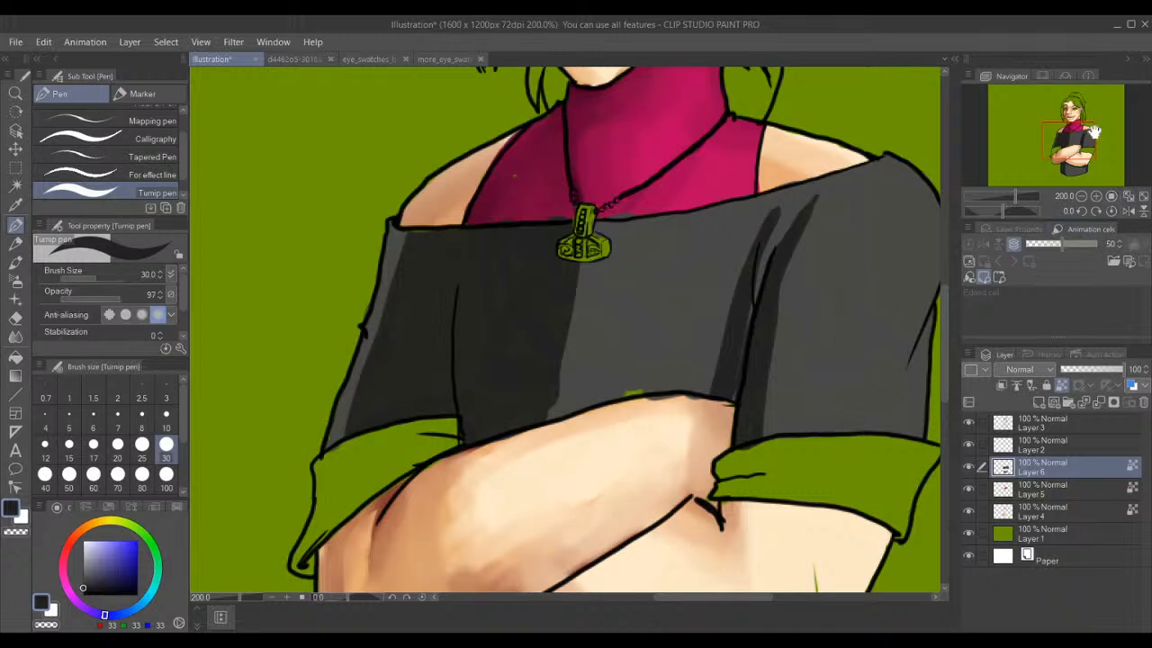
left_click_drag(1092, 140, 1100, 138)
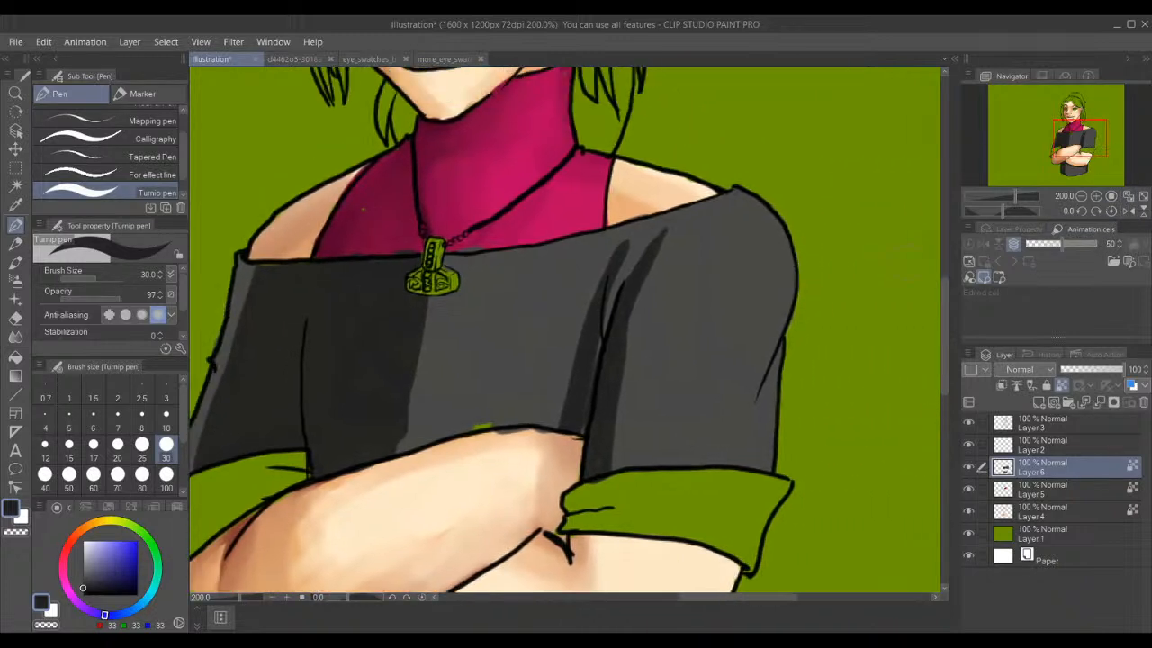
mouse_move(722, 187)
left_mouse_down()
mouse_move(763, 209)
mouse_move(783, 256)
mouse_move(749, 468)
left_mouse_up()
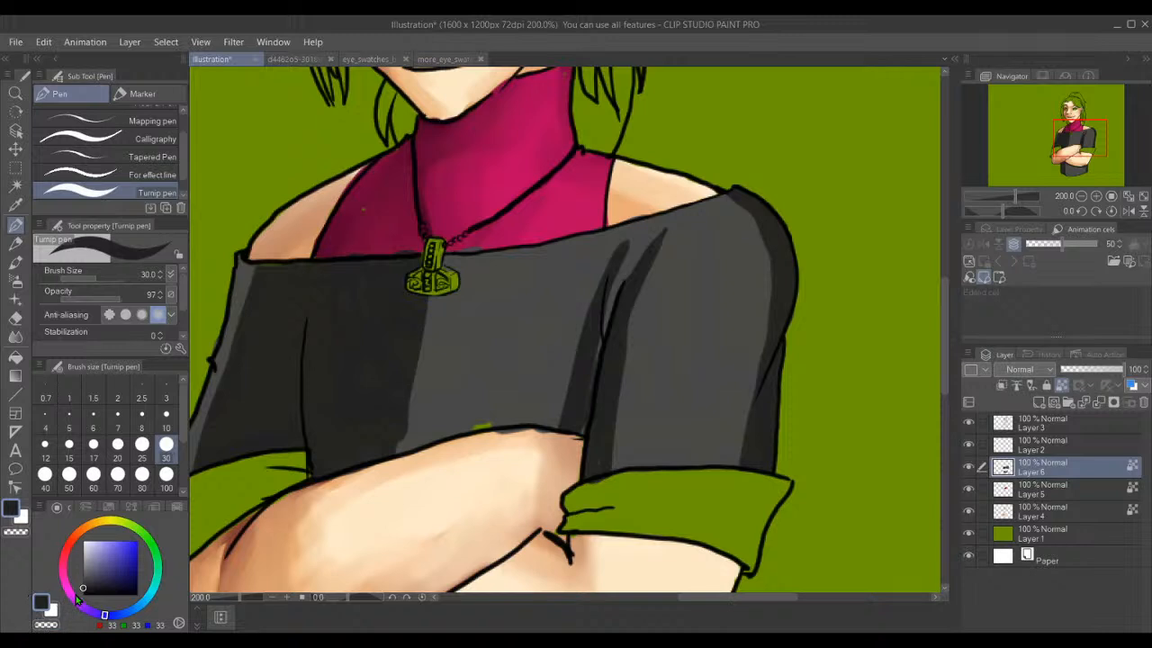
- Paint a deep black shadow around the left armpit fold, spreading down to the rolled cuff and the forearm
left_click_drag(86, 587, 83, 595)
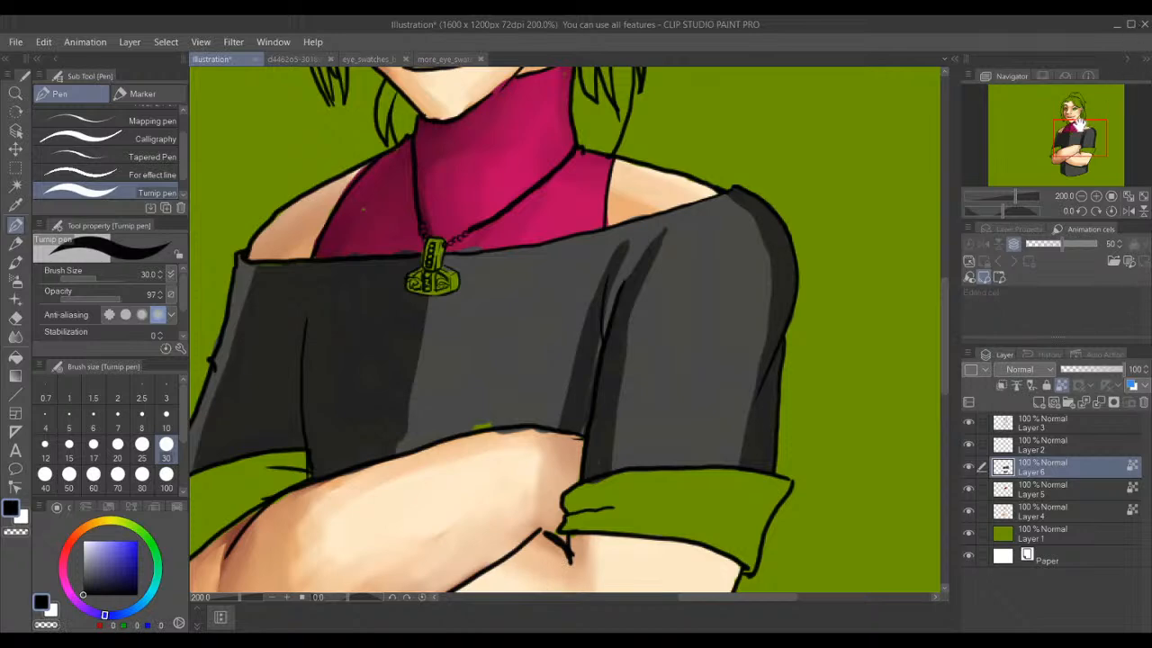
left_click_drag(1067, 139, 1053, 132)
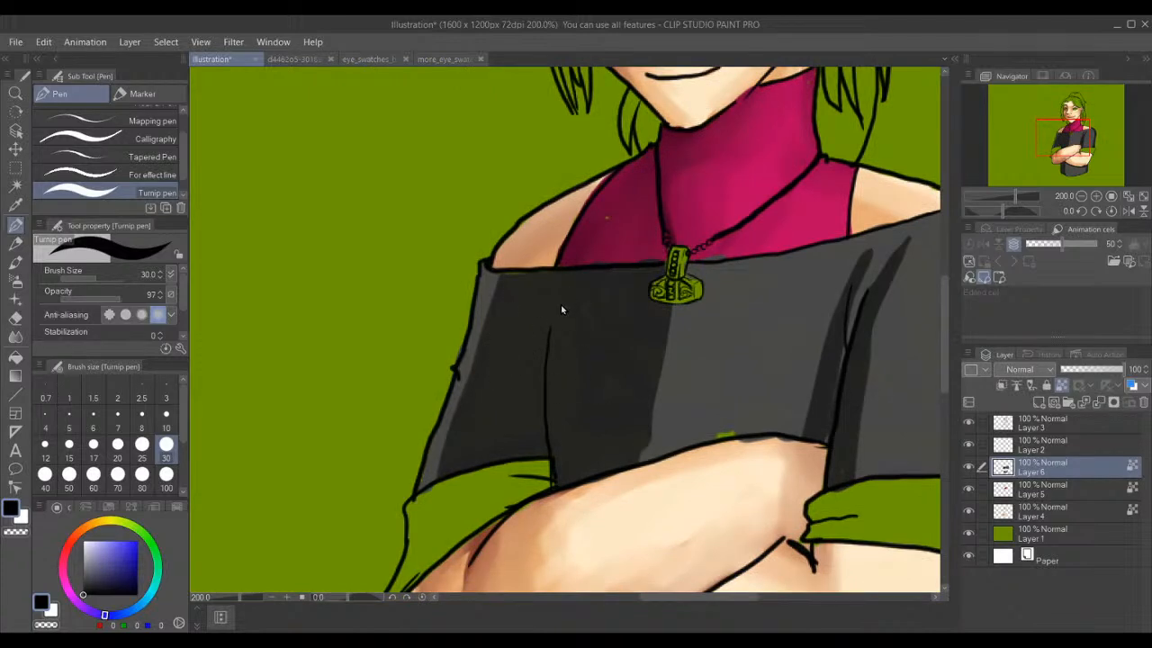
left_click_drag(558, 303, 550, 486)
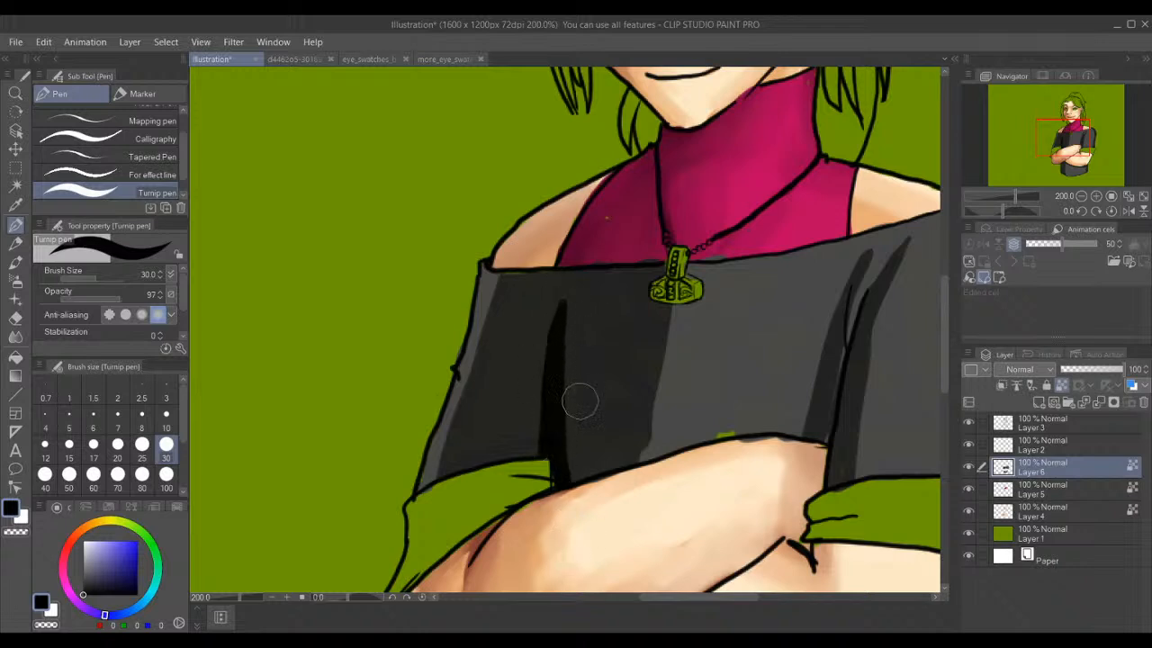
mouse_move(571, 358)
left_mouse_down()
mouse_move(568, 414)
mouse_move(590, 461)
left_mouse_up()
left_click_drag(677, 450, 629, 460)
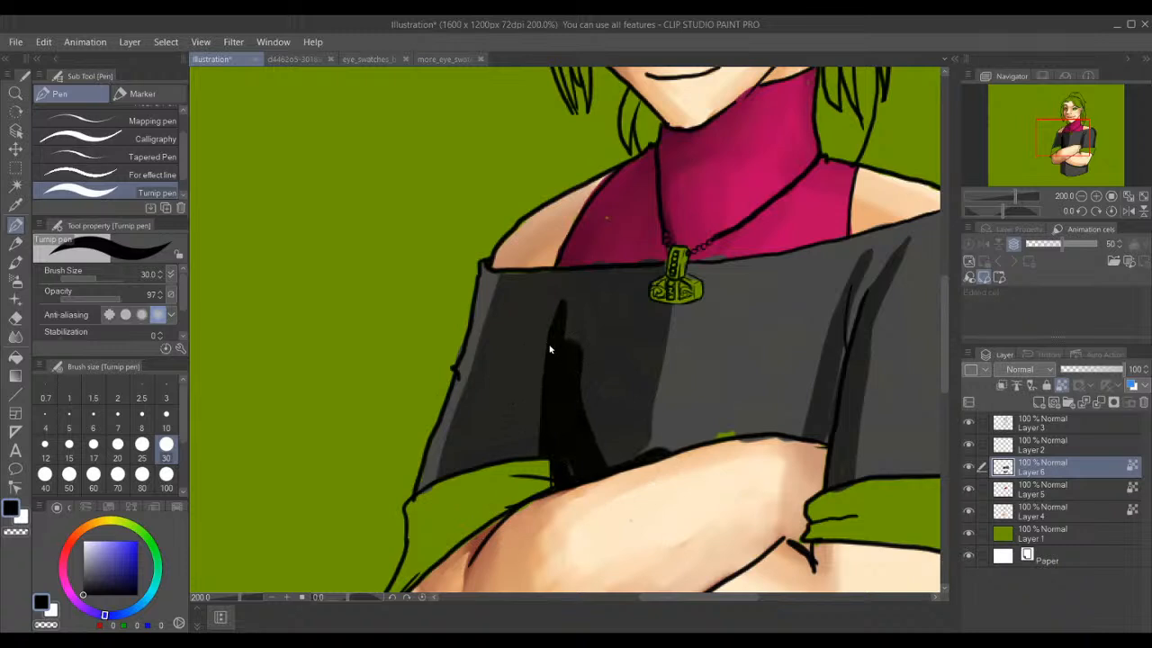
left_click_drag(560, 300, 497, 448)
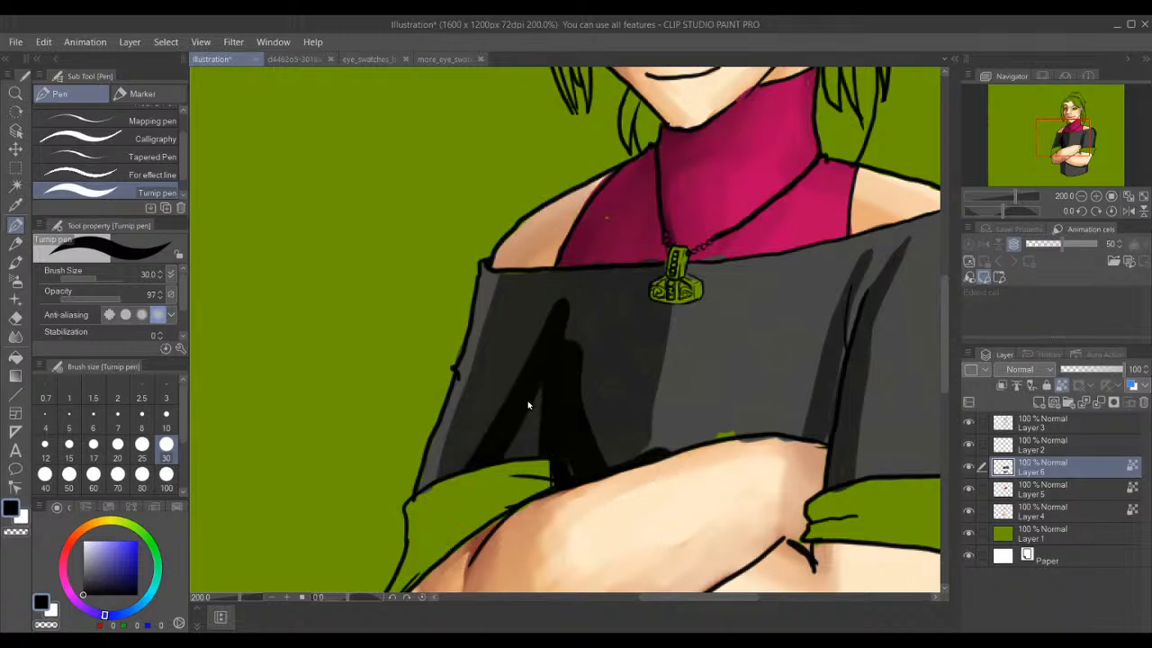
left_click_drag(543, 381, 522, 450)
left_click_drag(552, 272, 513, 416)
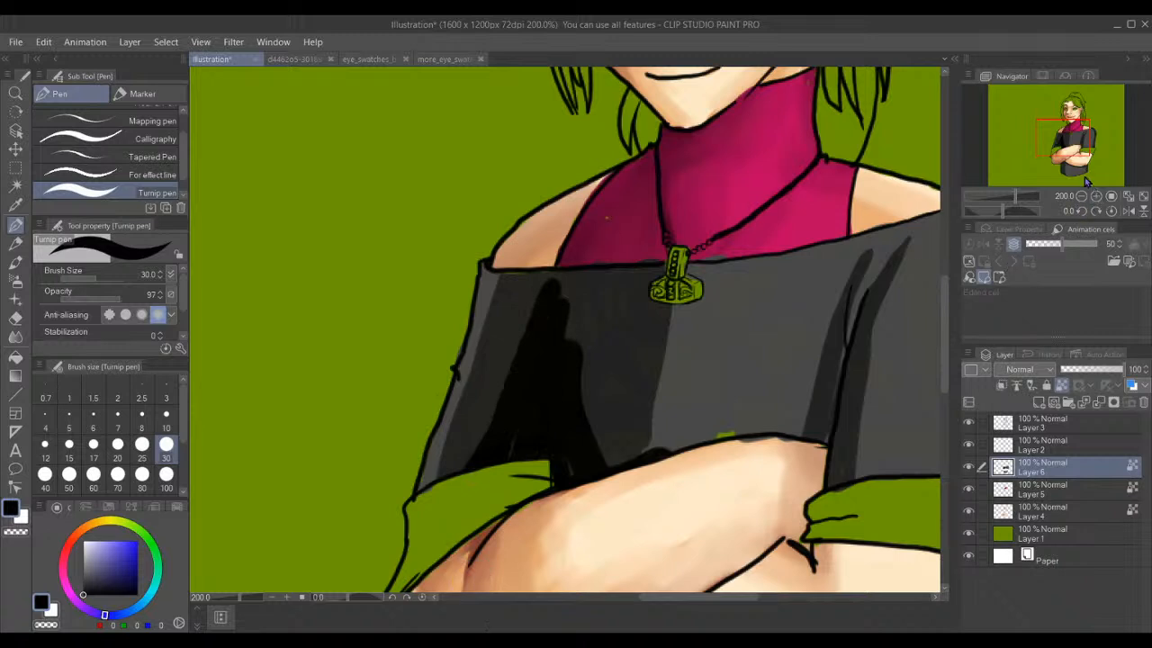
- Add black shadows along the right armpit fold and down the left edge of the top's waist below the arms
left_click_drag(1085, 140, 1096, 144)
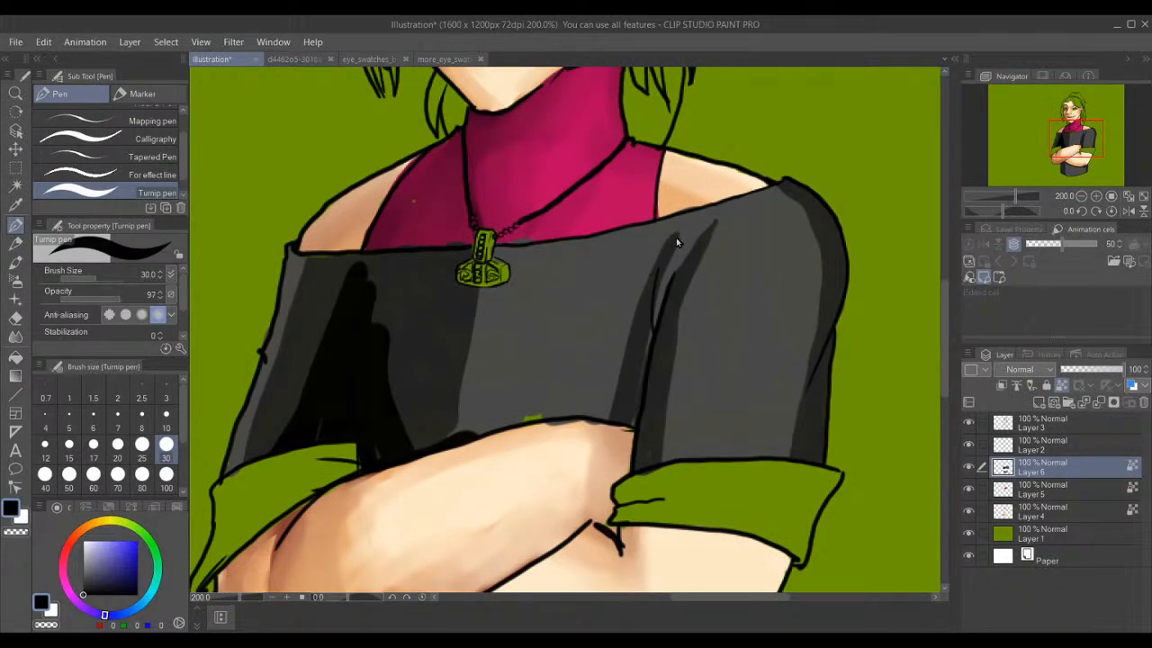
mouse_move(680, 234)
left_mouse_down()
mouse_move(656, 270)
mouse_move(621, 411)
left_mouse_up()
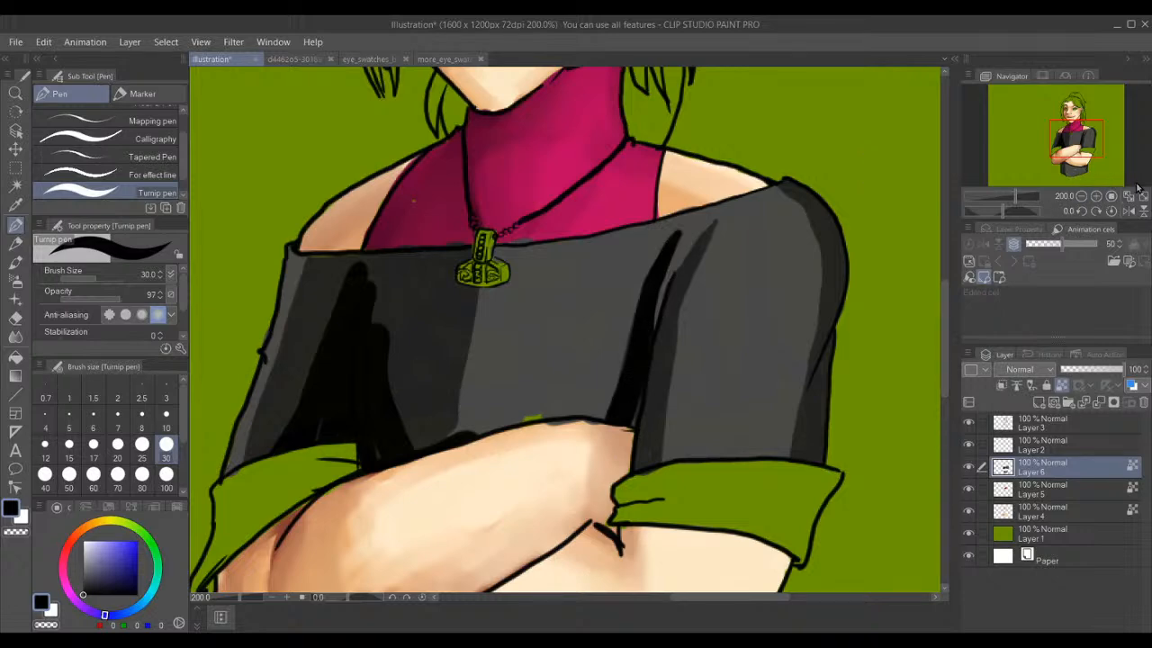
left_click_drag(1082, 149, 1070, 166)
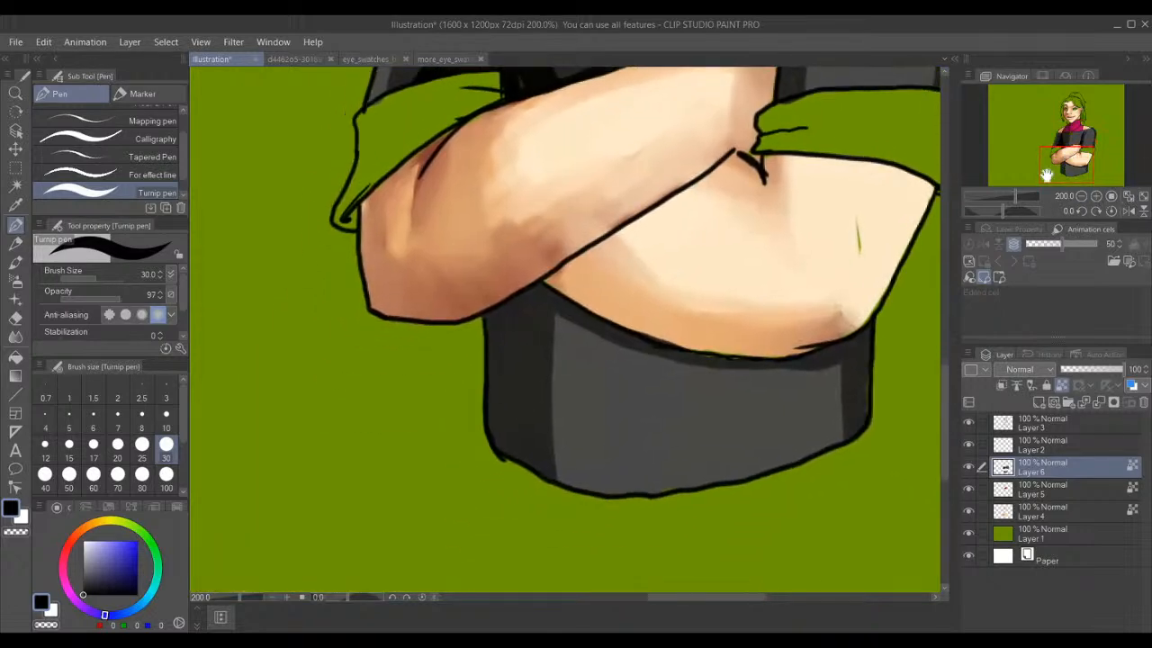
mouse_move(558, 299)
left_mouse_down()
mouse_move(541, 269)
mouse_move(527, 296)
mouse_move(493, 310)
mouse_move(500, 445)
left_mouse_up()
left_click_drag(521, 315, 501, 454)
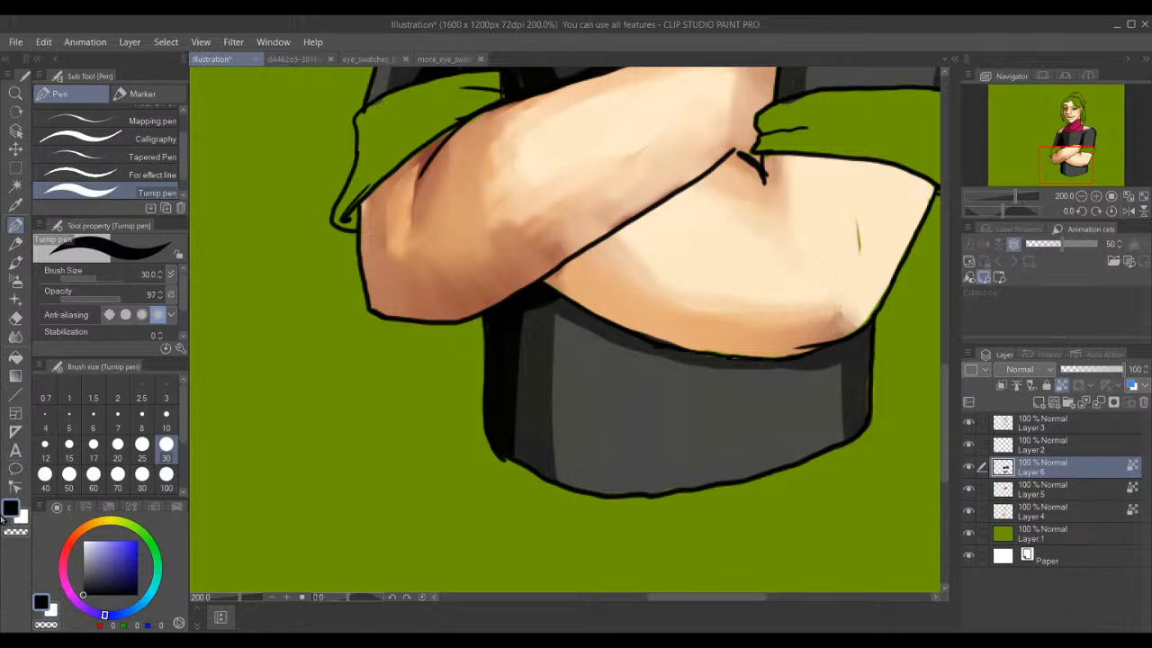
- Smooth the shading on the waist below the crossed arms using the Blend tool at size 20
left_click(14, 337)
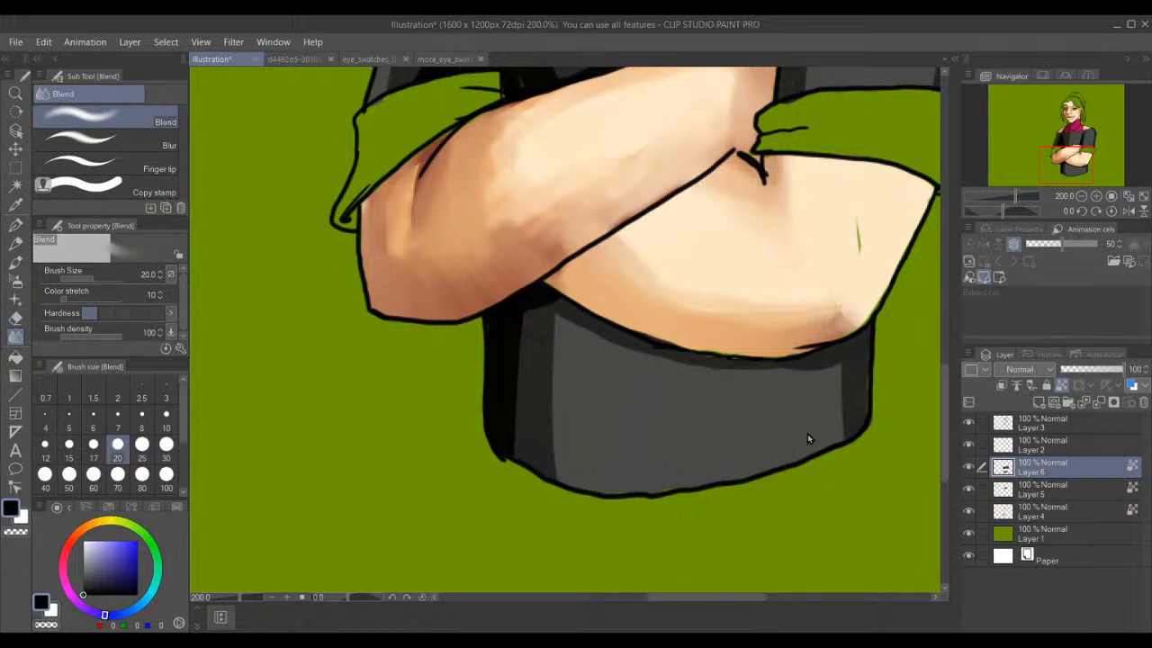
mouse_move(840, 408)
left_mouse_down()
mouse_move(835, 438)
mouse_move(825, 350)
mouse_move(827, 388)
left_mouse_up()
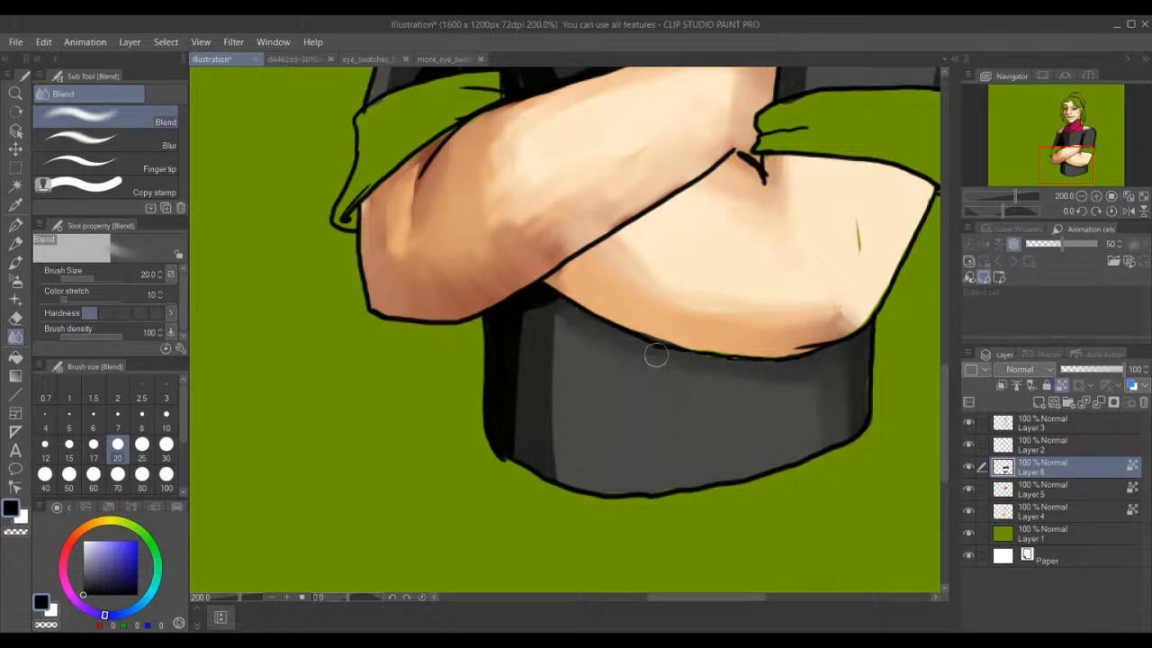
left_click_drag(556, 306, 543, 469)
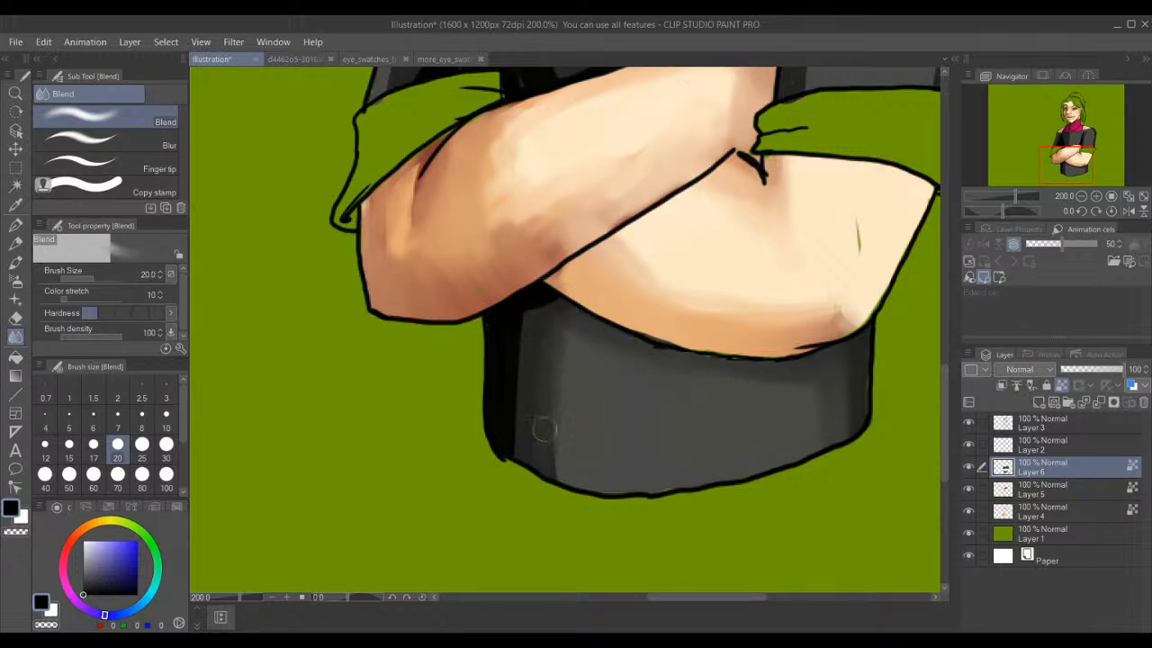
left_click_drag(533, 293, 521, 441)
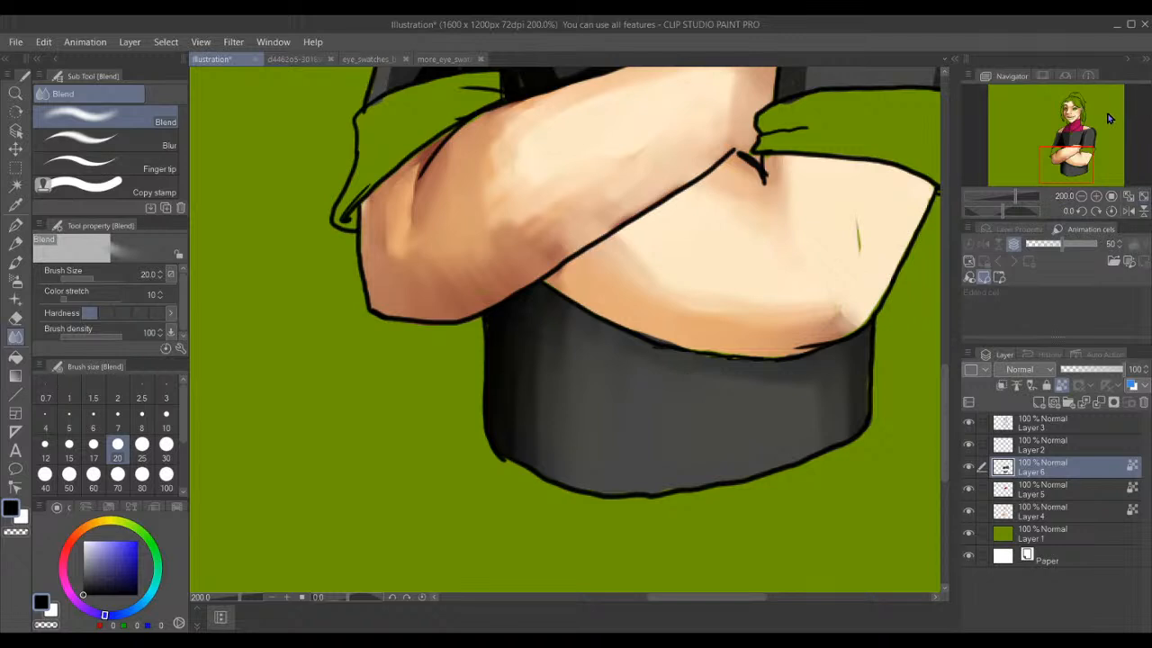
- Blend the shadows on the right sleeve, both at the armpit fold and along the outer edge
left_click_drag(1093, 137, 1082, 132)
mouse_move(607, 302)
left_mouse_down()
mouse_move(555, 381)
mouse_move(531, 531)
left_mouse_up()
left_click_drag(577, 351, 557, 531)
mouse_move(554, 423)
left_mouse_down()
mouse_move(548, 473)
mouse_move(562, 489)
left_mouse_up()
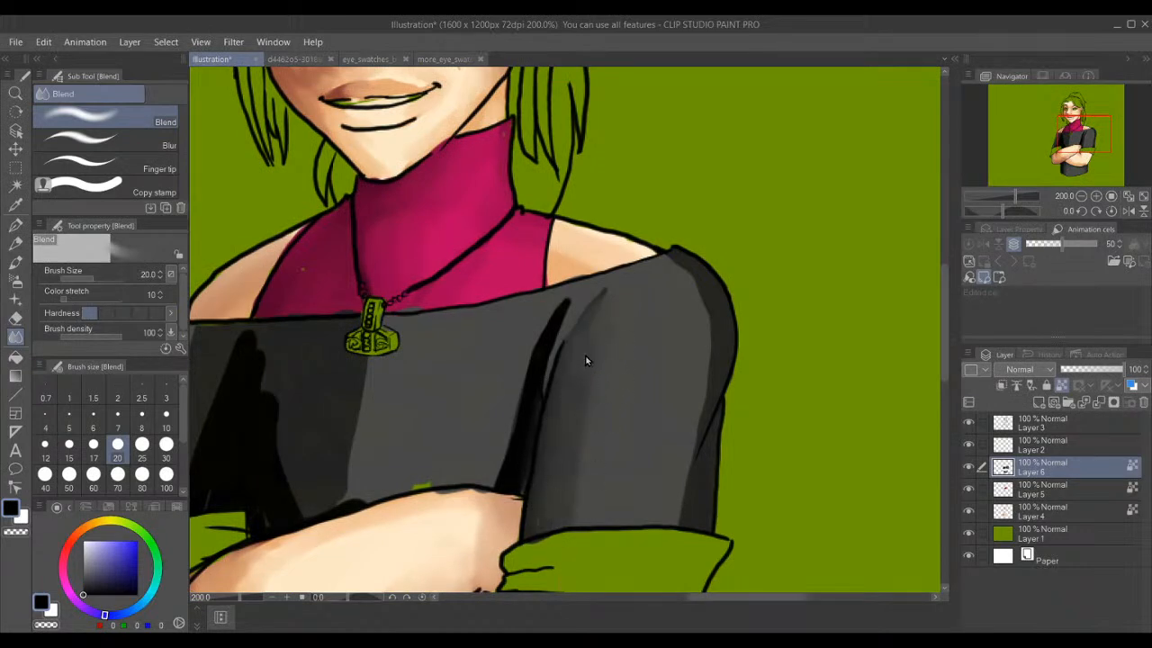
mouse_move(545, 363)
left_mouse_down()
mouse_move(604, 262)
mouse_move(563, 312)
mouse_move(531, 421)
left_mouse_up()
mouse_move(684, 267)
left_mouse_down()
mouse_move(698, 311)
mouse_move(661, 465)
mouse_move(690, 381)
mouse_move(680, 466)
mouse_move(707, 330)
mouse_move(677, 418)
left_mouse_up()
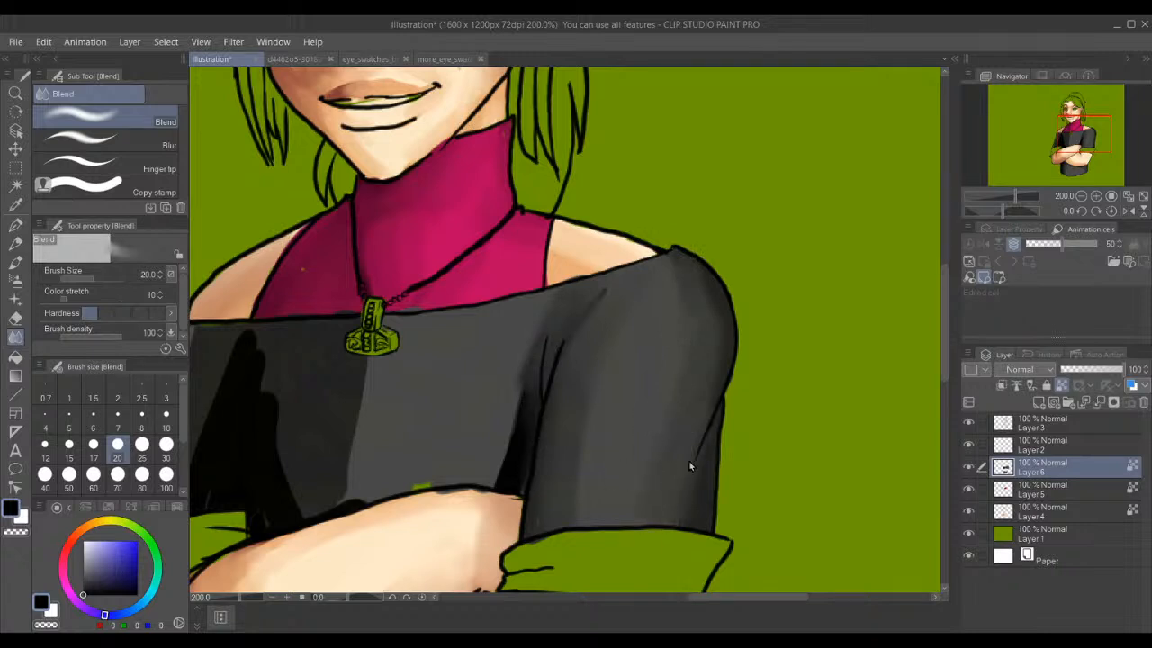
mouse_move(699, 393)
left_mouse_down()
mouse_move(723, 340)
mouse_move(713, 321)
left_mouse_up()
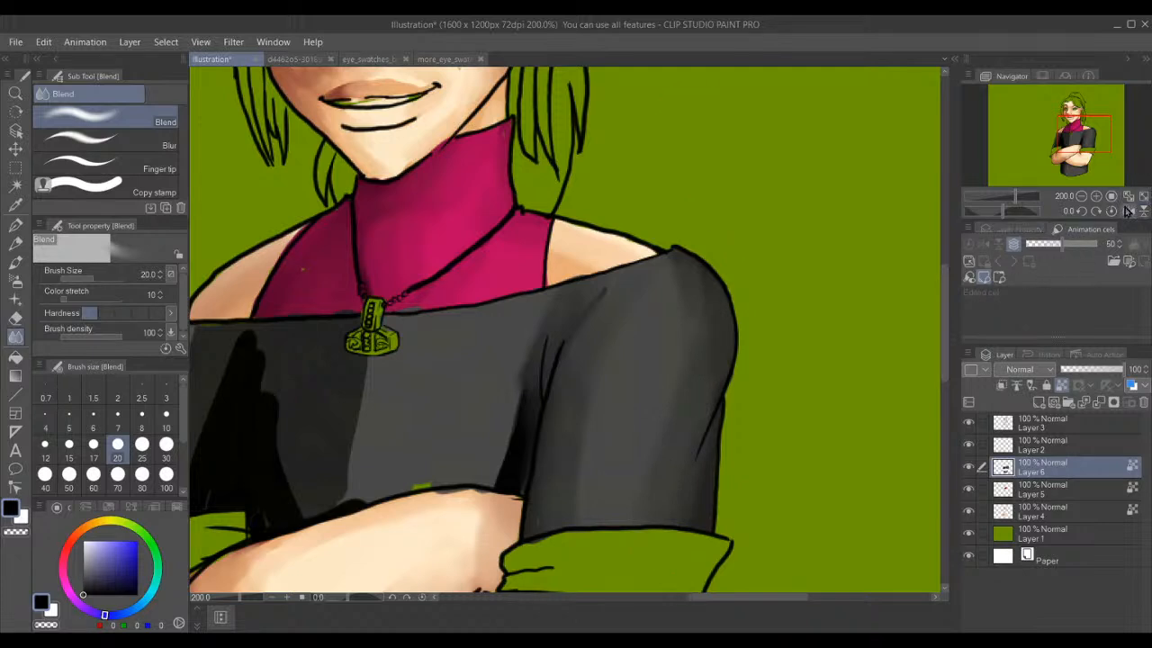
- Blend the shadows across the chest and left sleeve of the top with the brush size at 60
left_click_drag(1078, 135, 1052, 139)
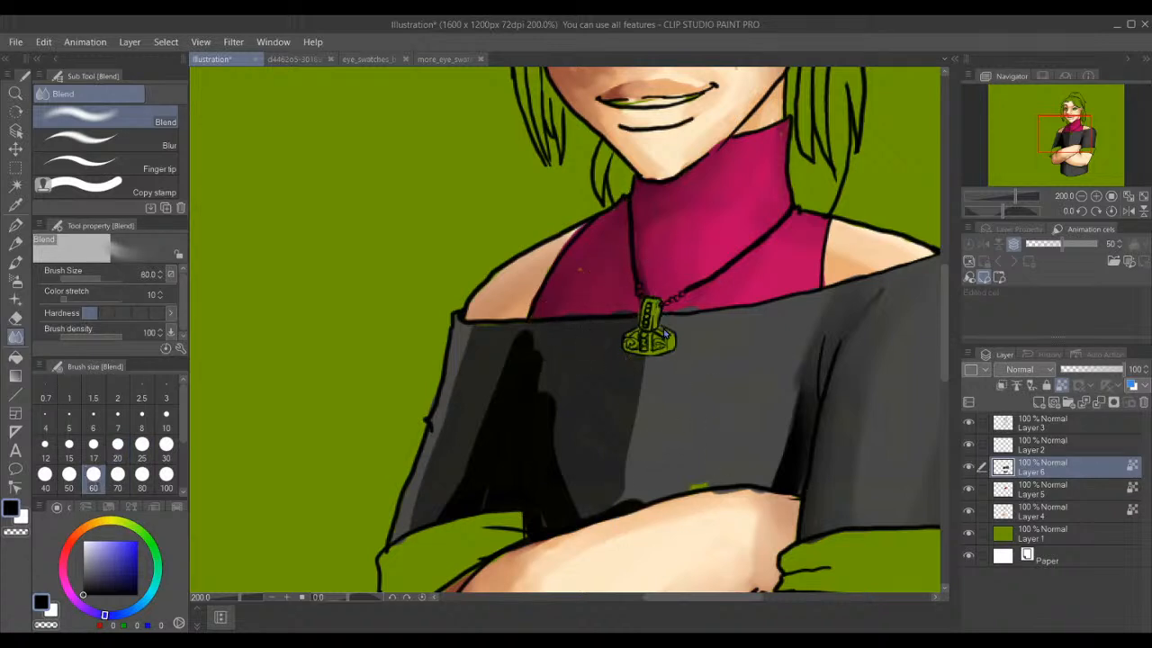
mouse_move(660, 336)
left_mouse_down()
mouse_move(627, 396)
mouse_move(598, 535)
left_mouse_up()
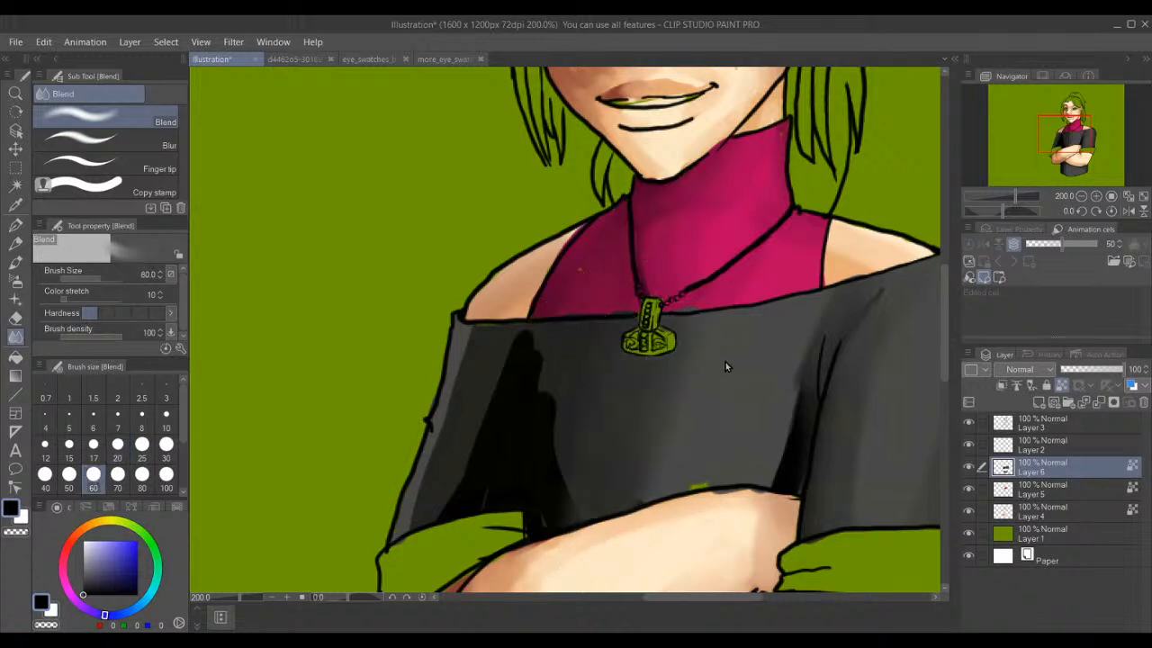
left_click_drag(633, 351, 554, 550)
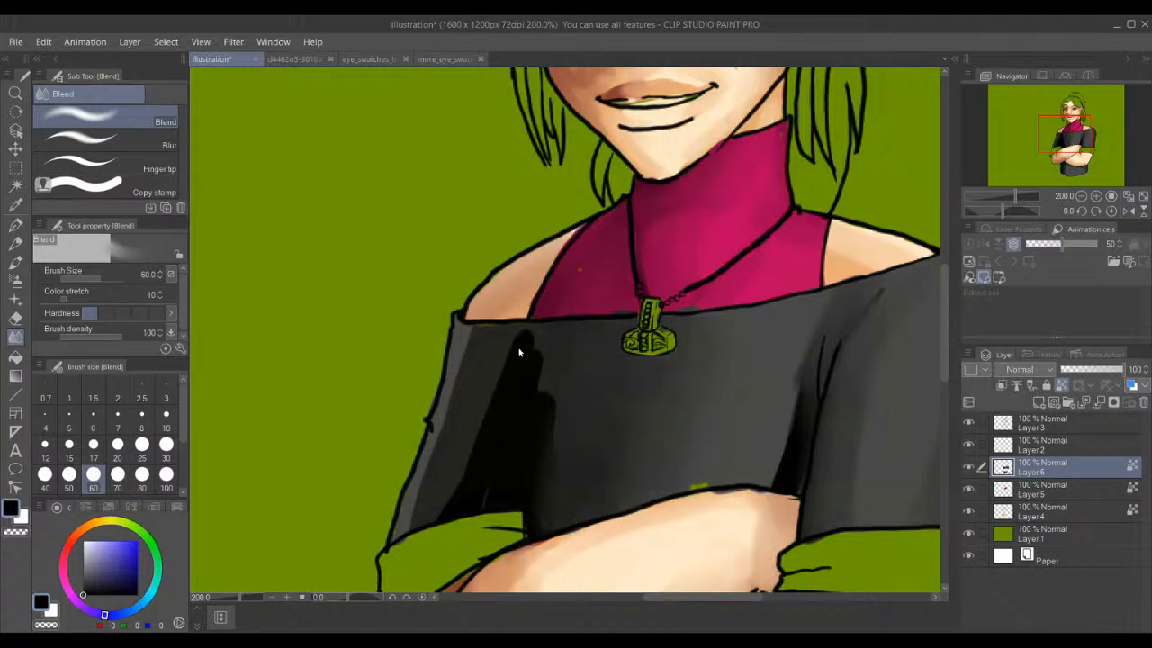
left_click_drag(470, 326, 408, 515)
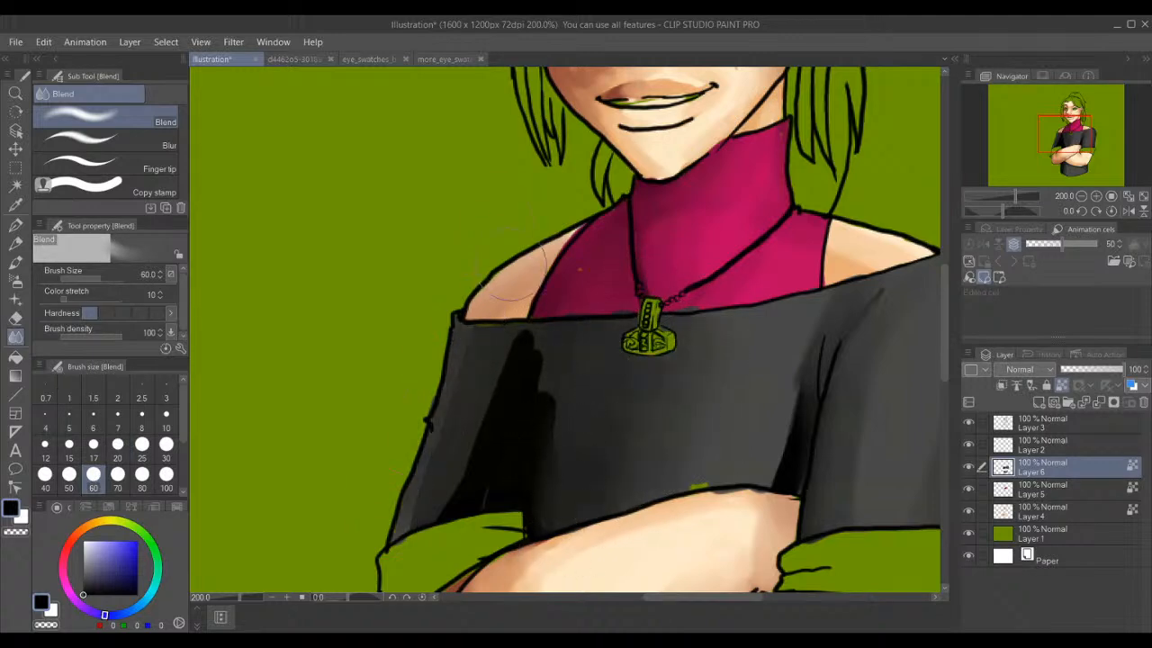
left_click_drag(539, 347, 539, 491)
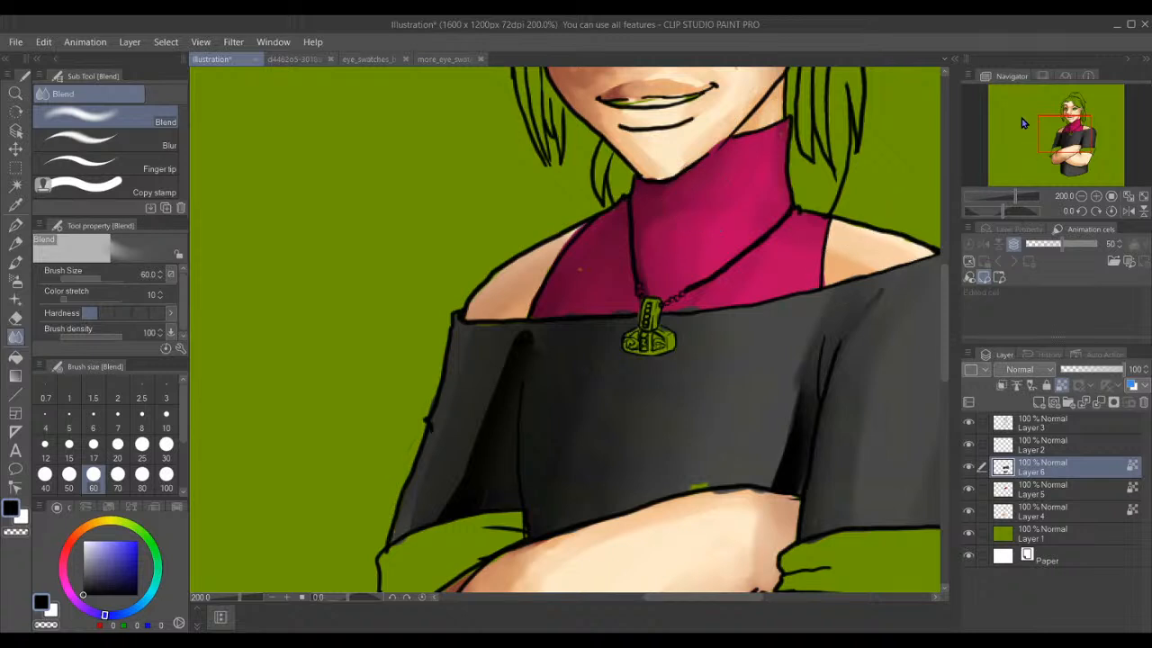
left_click_drag(1069, 167, 1070, 139)
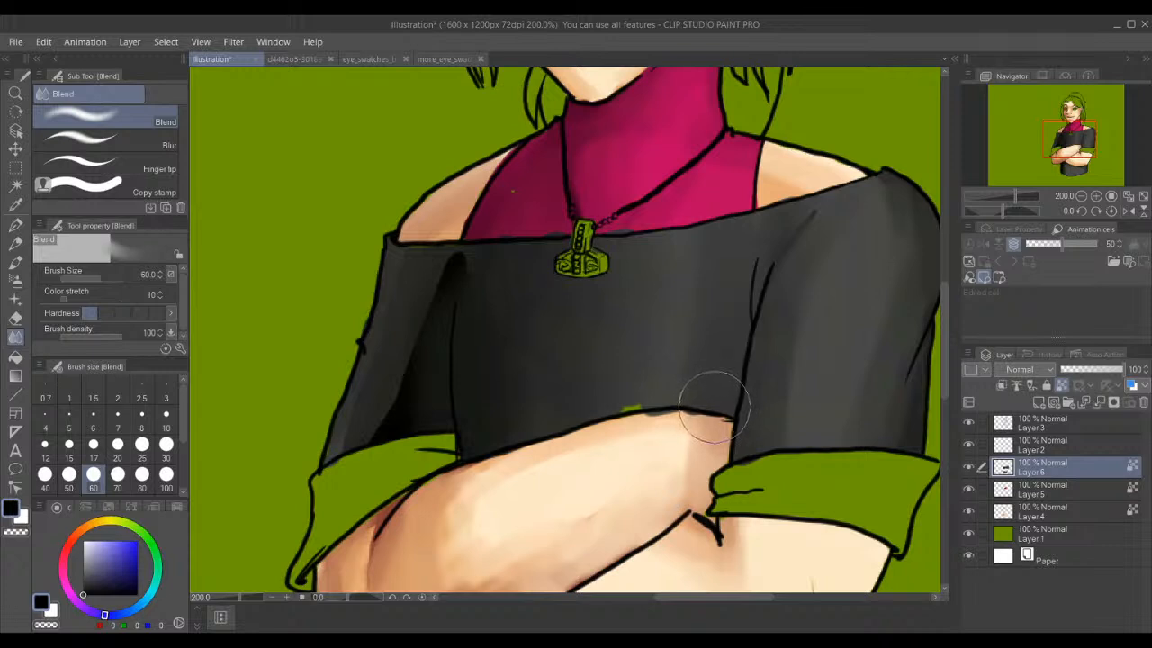
- Create a new layer above Layer 6, choose a light bluish grey (RGB 179, 177, 194), and set the brush size to 15
left_click(1039, 406)
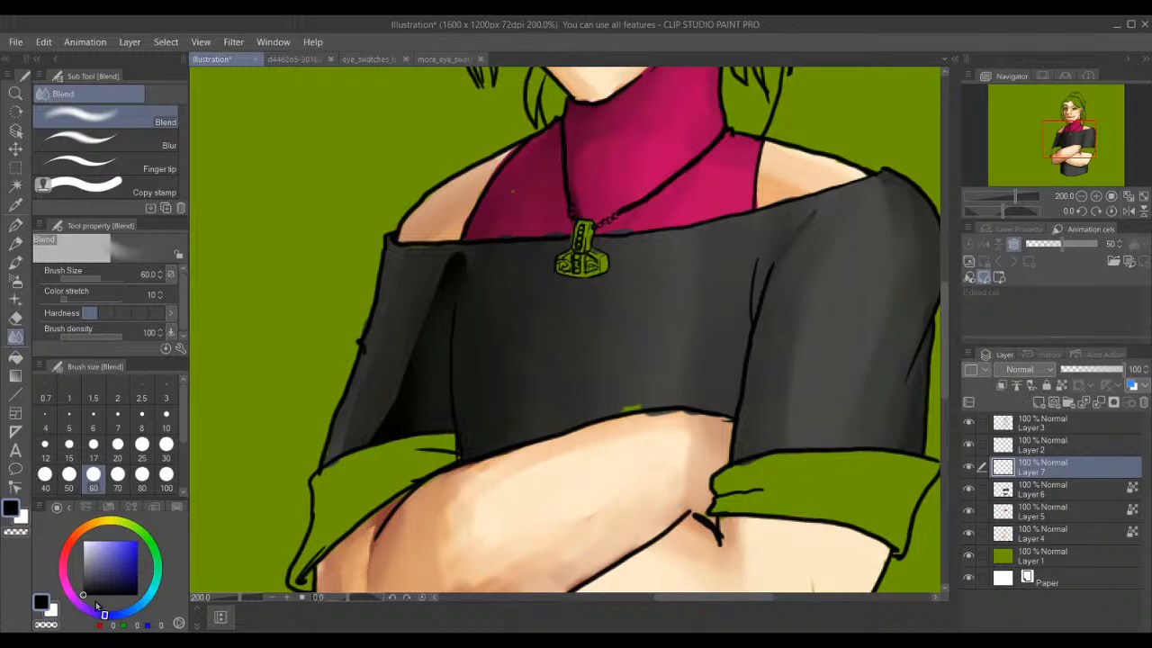
left_click_drag(94, 552, 89, 552)
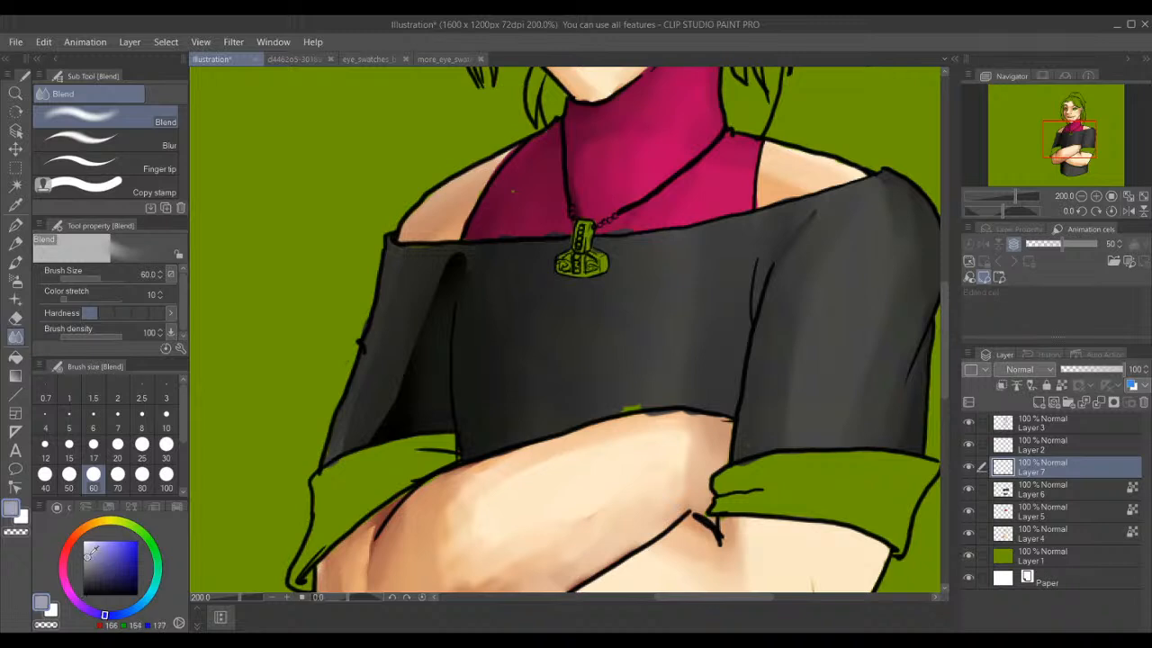
left_click_drag(89, 552, 90, 548)
left_click(69, 457)
scroll(591, 359, "down", 4)
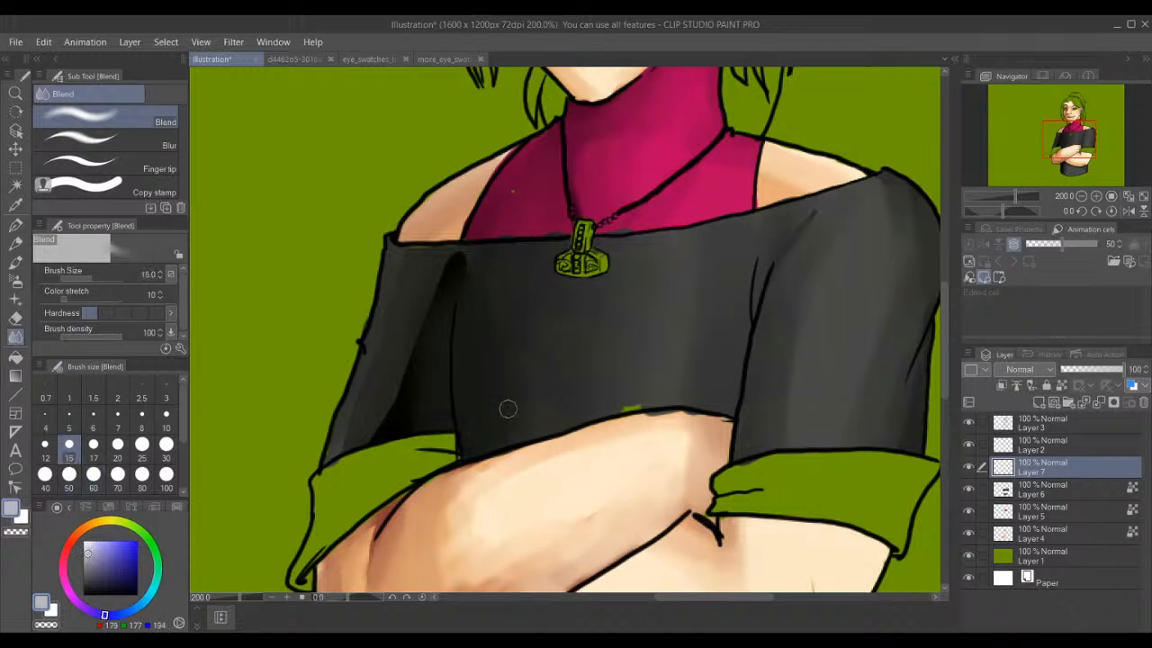
scroll(591, 358, "down", 1)
scroll(620, 279, "up", 5)
scroll(620, 279, "up", 5)
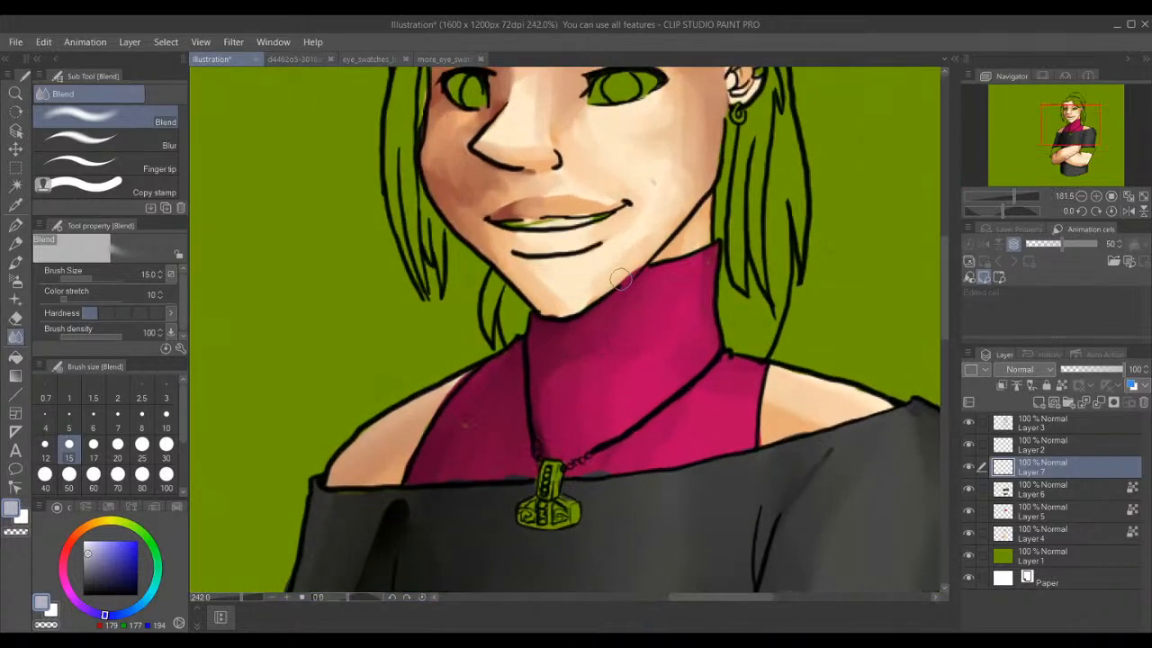
scroll(620, 279, "up", 1)
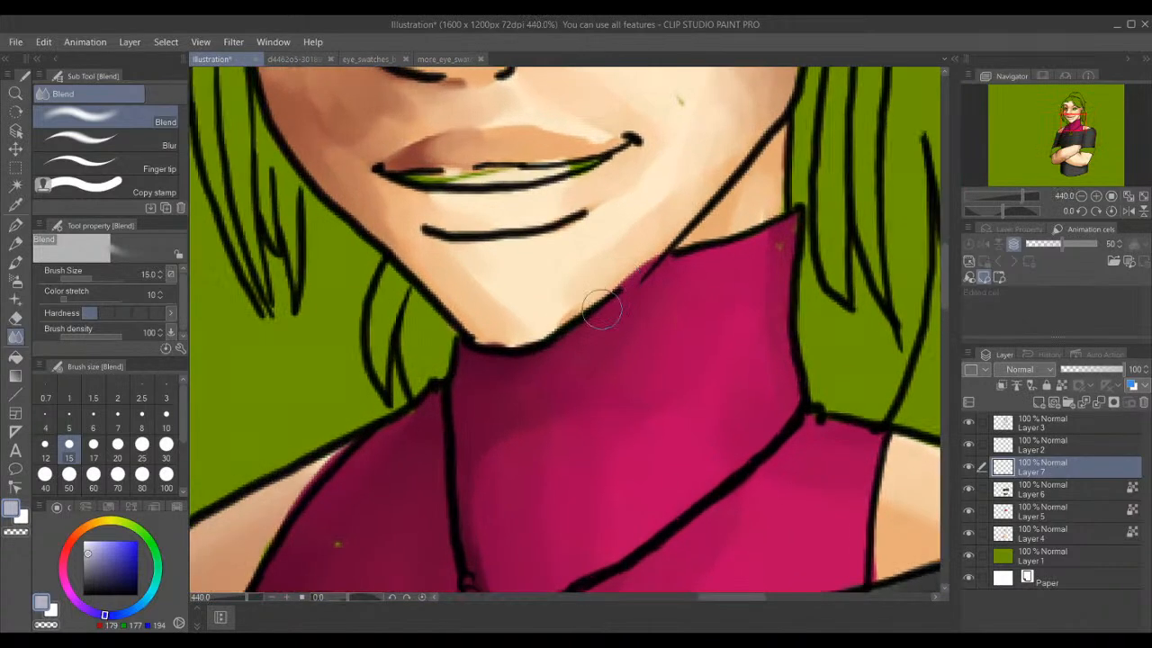
- Dab grey onto the hair under the jaw with the Turnip pen, and set the colour to RGB 174, 174, 174 and brush size to 12
left_click_drag(1105, 133, 1073, 114)
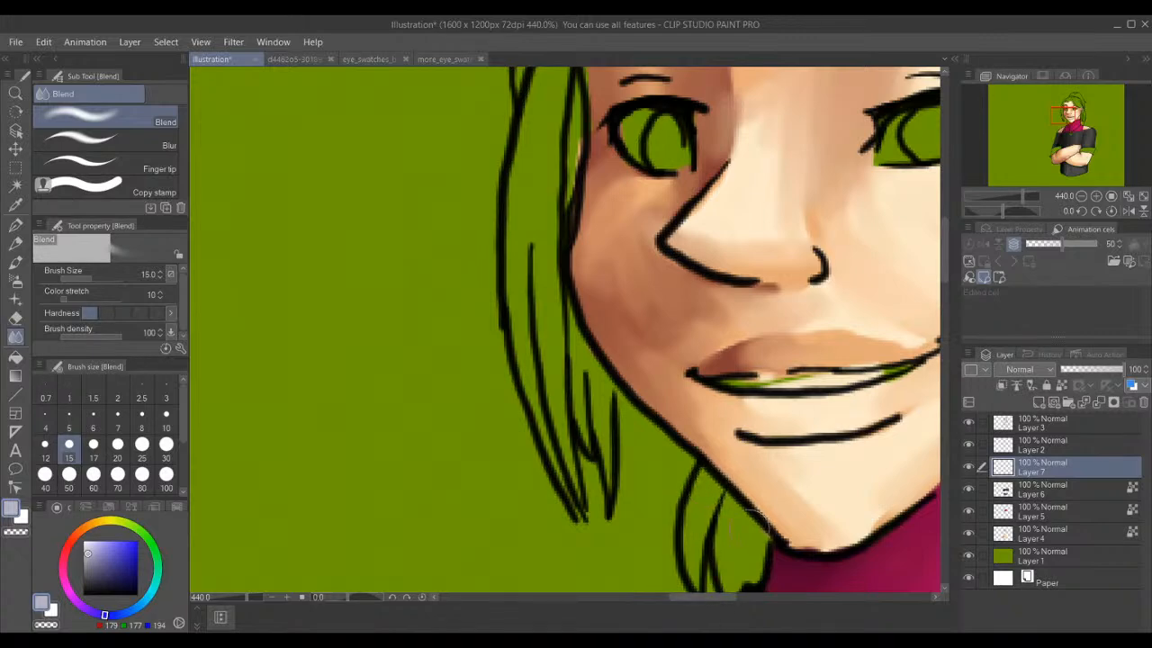
left_click(16, 225)
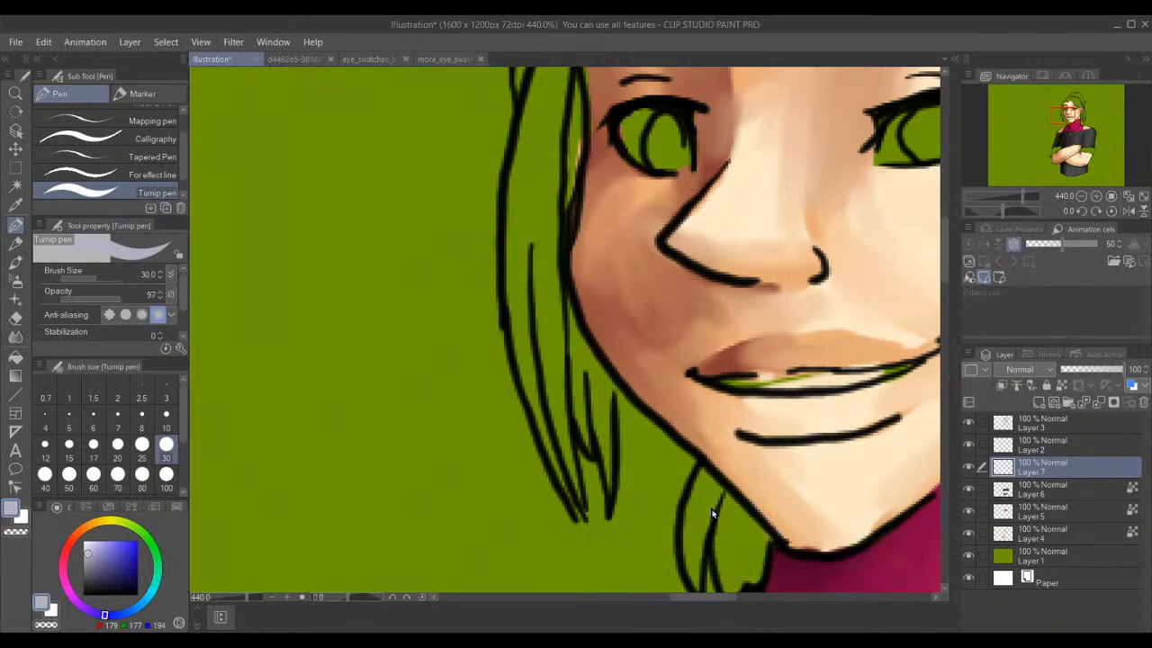
left_click_drag(698, 473, 763, 522)
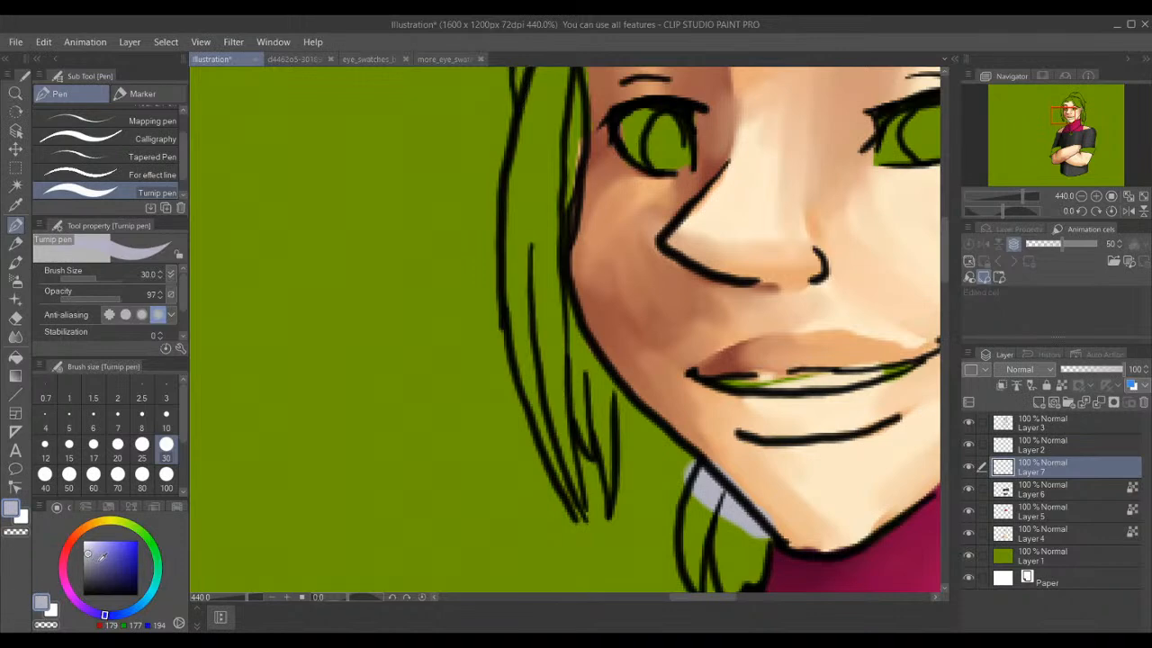
left_click_drag(90, 552, 84, 555)
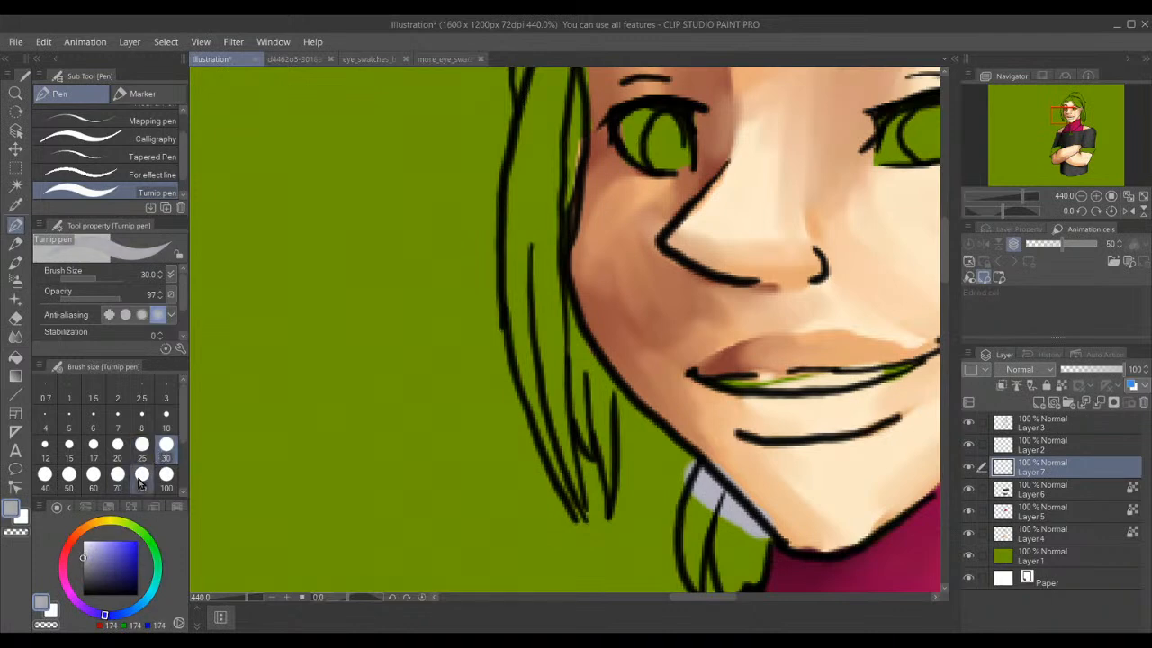
left_click(45, 445)
- Fill the hair strands between the jaw and the collar with grey, lightening the colour to RGB 188, 188, 188
scroll(337, 518, "up", 2)
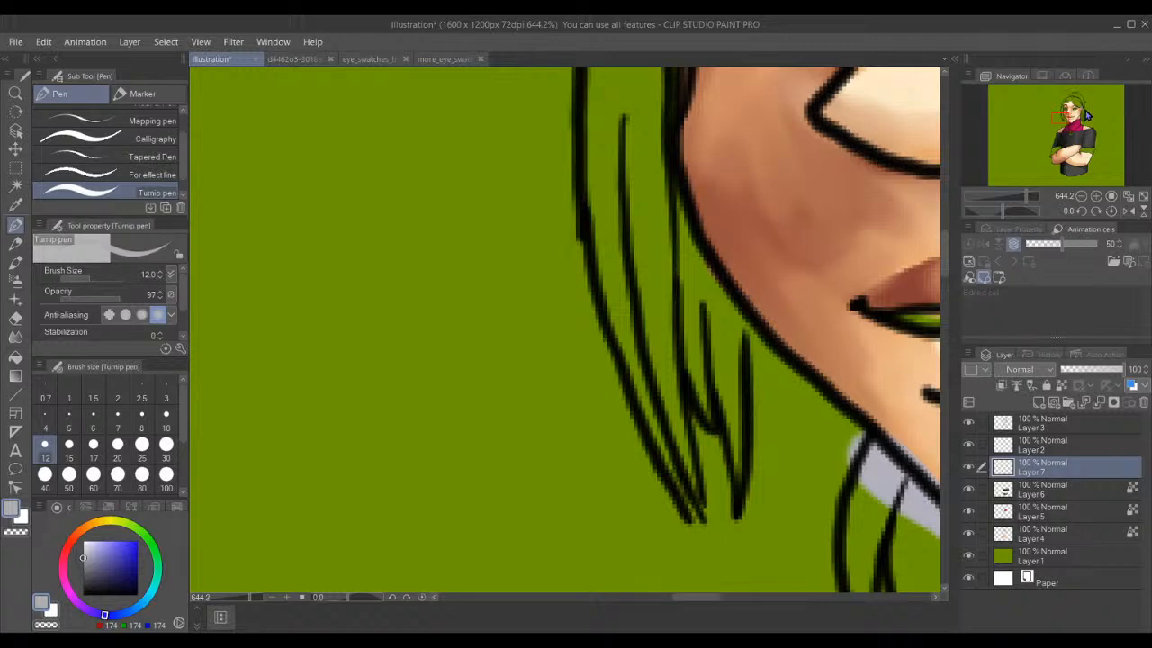
left_click_drag(1067, 120, 1069, 123)
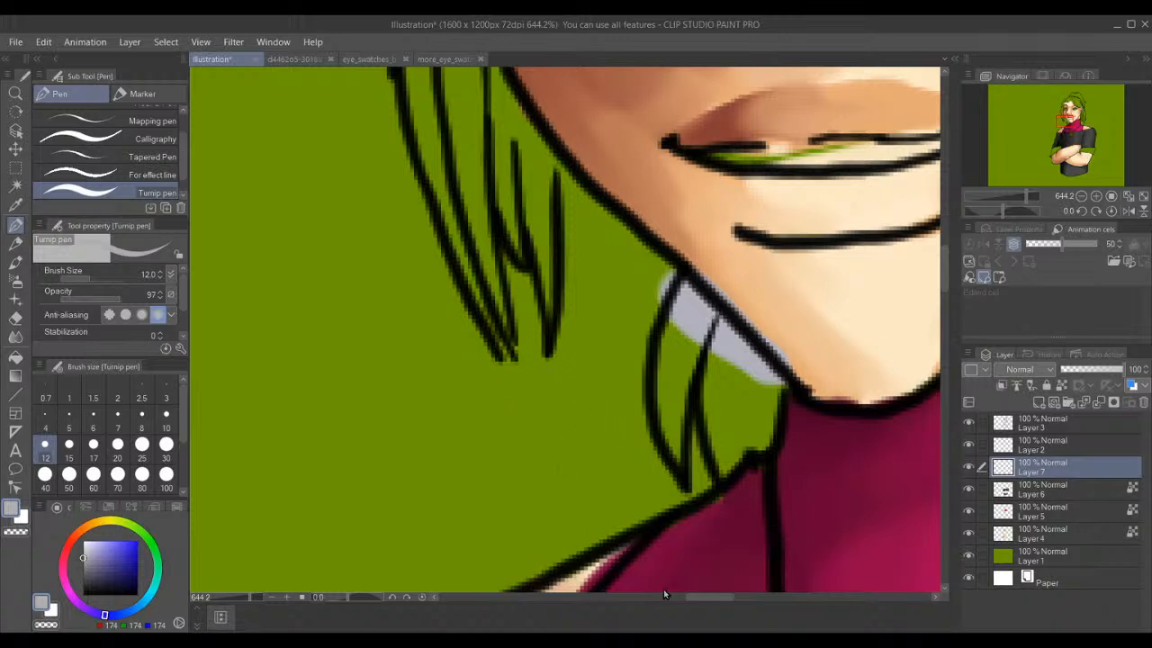
left_click_drag(723, 331, 745, 436)
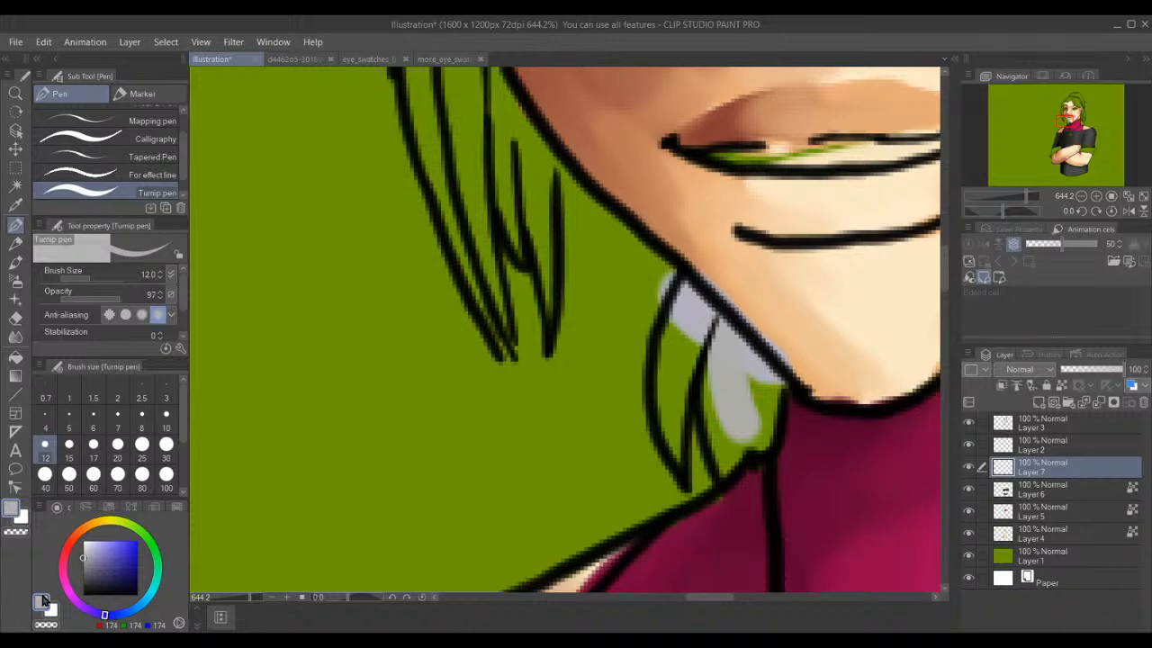
left_click_drag(86, 557, 87, 551)
left_click_drag(764, 413, 738, 378)
mouse_move(719, 332)
left_mouse_down()
mouse_move(759, 363)
mouse_move(721, 334)
mouse_move(727, 389)
mouse_move(762, 431)
mouse_move(732, 463)
mouse_move(707, 380)
mouse_move(707, 310)
left_mouse_up()
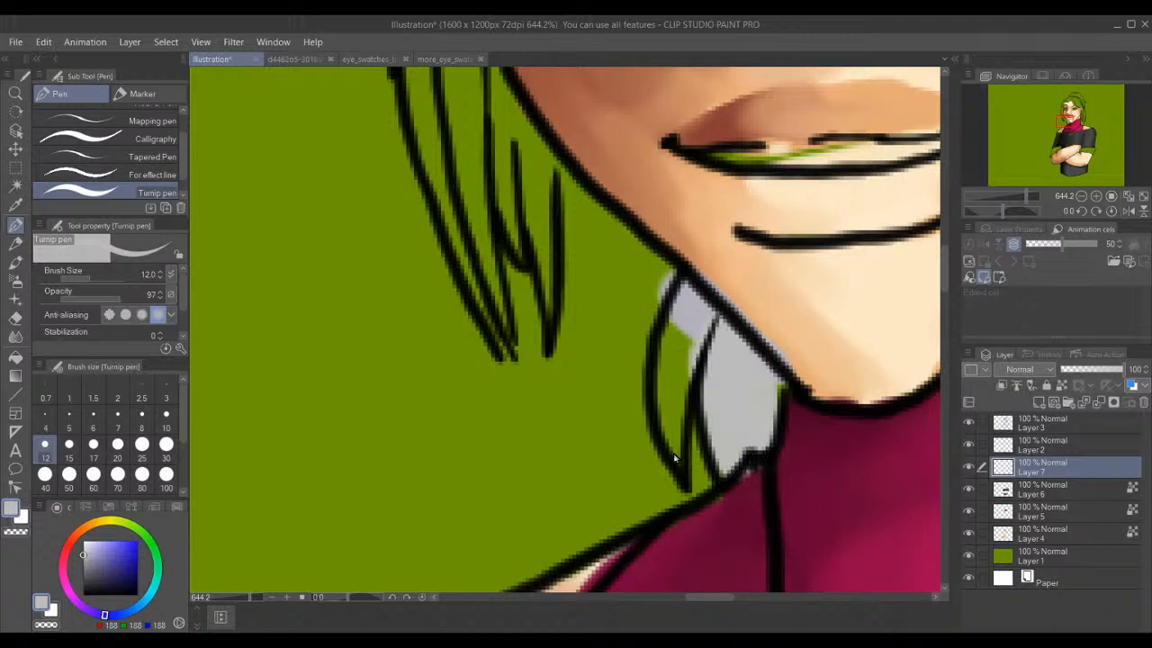
left_click_drag(684, 464, 671, 286)
left_click_drag(681, 402, 687, 300)
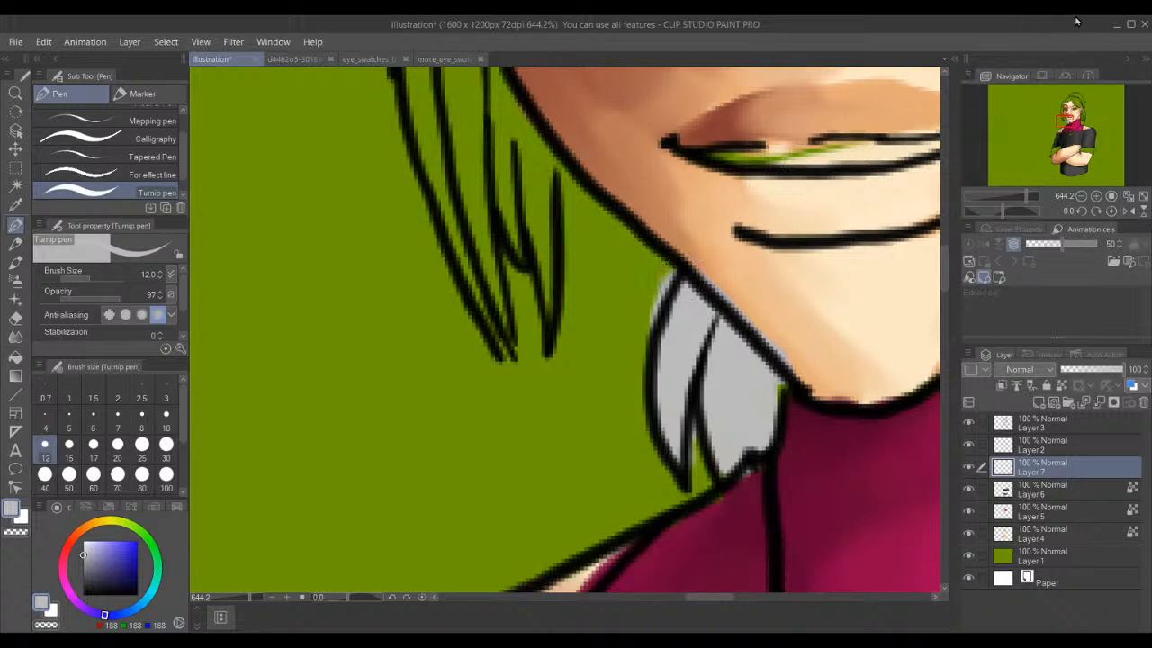
- Fill the inner hair strands hanging beside the shaded cheek with the light grey
left_click(1061, 116)
left_click_drag(1060, 115, 1062, 122)
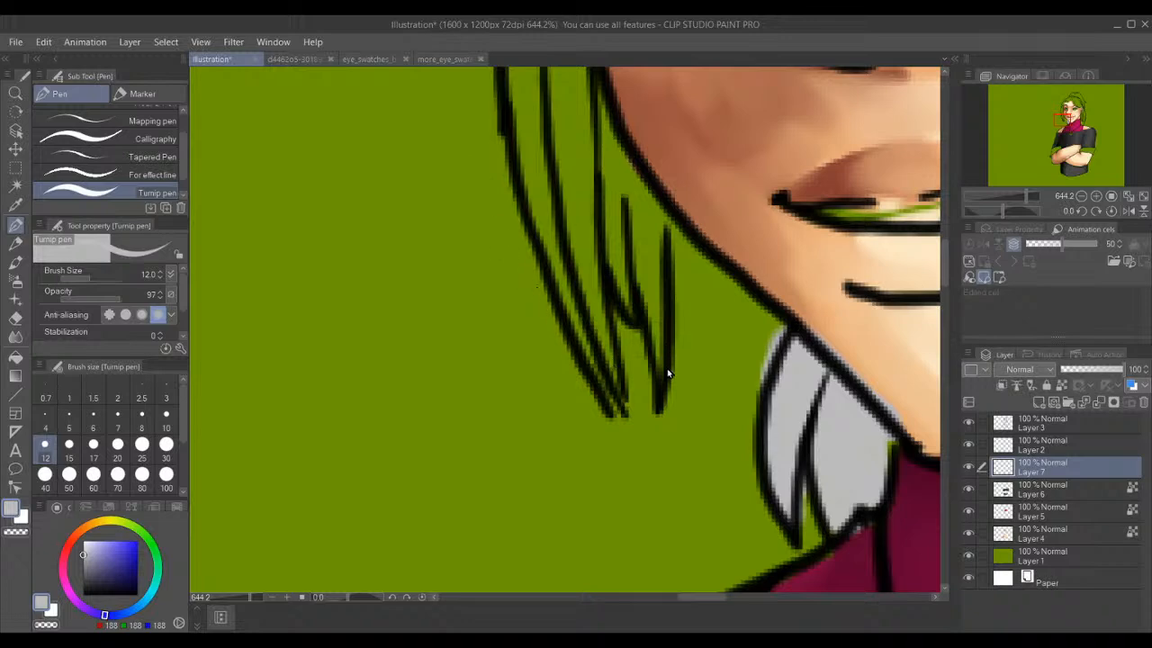
left_click_drag(660, 377, 609, 167)
mouse_move(606, 110)
left_mouse_down()
mouse_move(603, 95)
mouse_move(616, 171)
mouse_move(621, 149)
mouse_move(648, 212)
mouse_move(665, 321)
mouse_move(644, 227)
left_mouse_up()
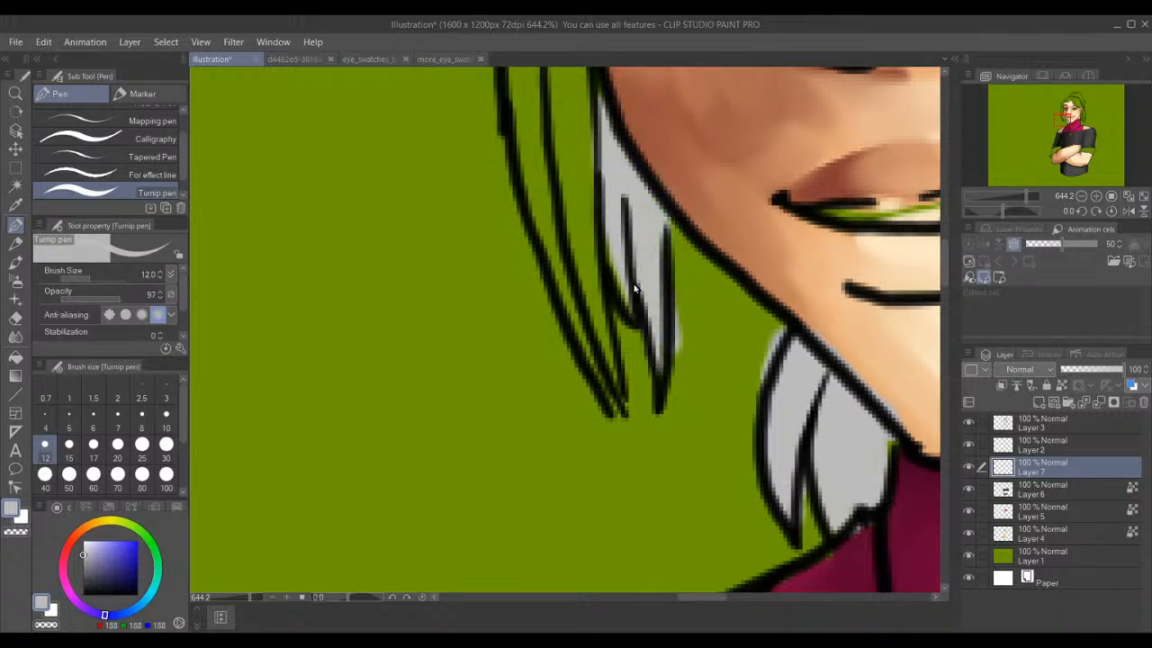
mouse_move(627, 403)
left_mouse_down()
mouse_move(561, 232)
mouse_move(563, 197)
left_mouse_up()
left_click_drag(563, 155, 569, 161)
left_click_drag(632, 281, 625, 299)
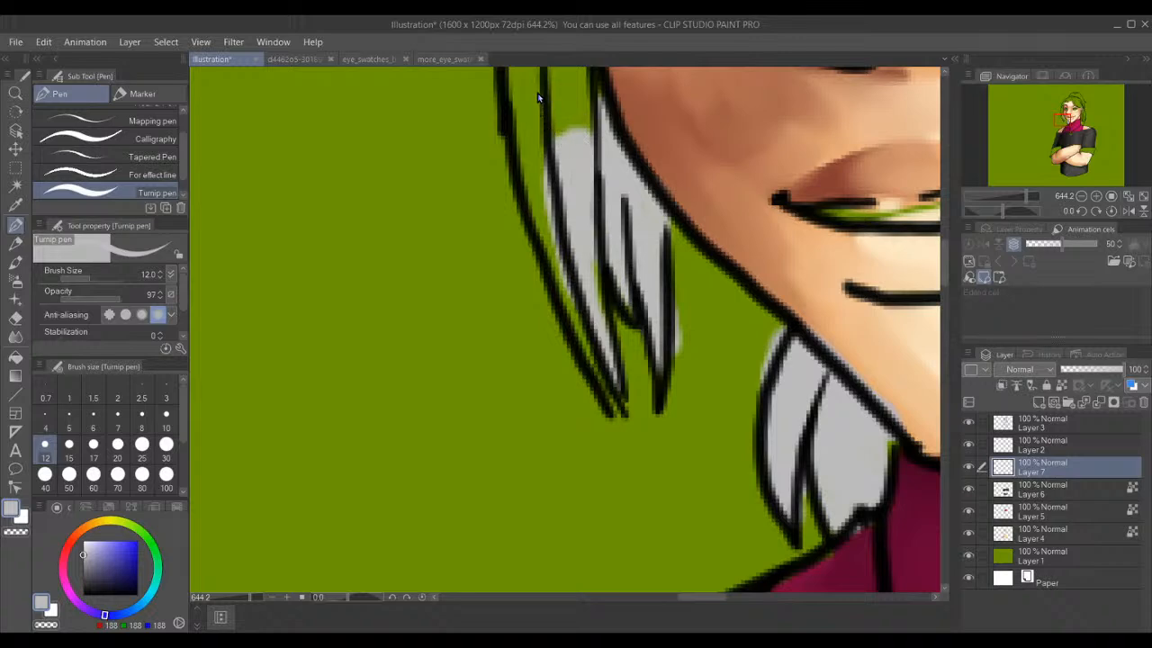
- Fill the outer strands beside the cheek and continue the light grey up the long lock past the eye
mouse_move(592, 86)
left_mouse_down()
mouse_move(579, 115)
mouse_move(599, 169)
mouse_move(566, 81)
mouse_move(547, 142)
mouse_move(527, 83)
mouse_move(552, 153)
mouse_move(537, 184)
mouse_move(552, 234)
mouse_move(604, 369)
left_mouse_up()
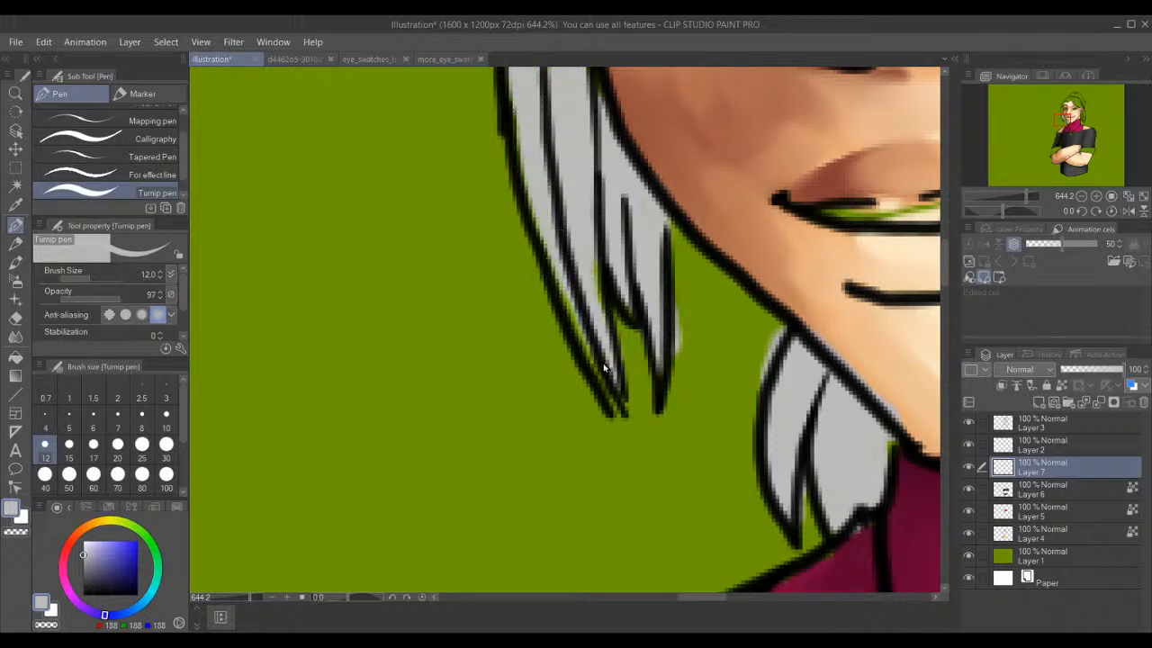
left_click_drag(576, 306, 619, 406)
left_click_drag(619, 406, 577, 315)
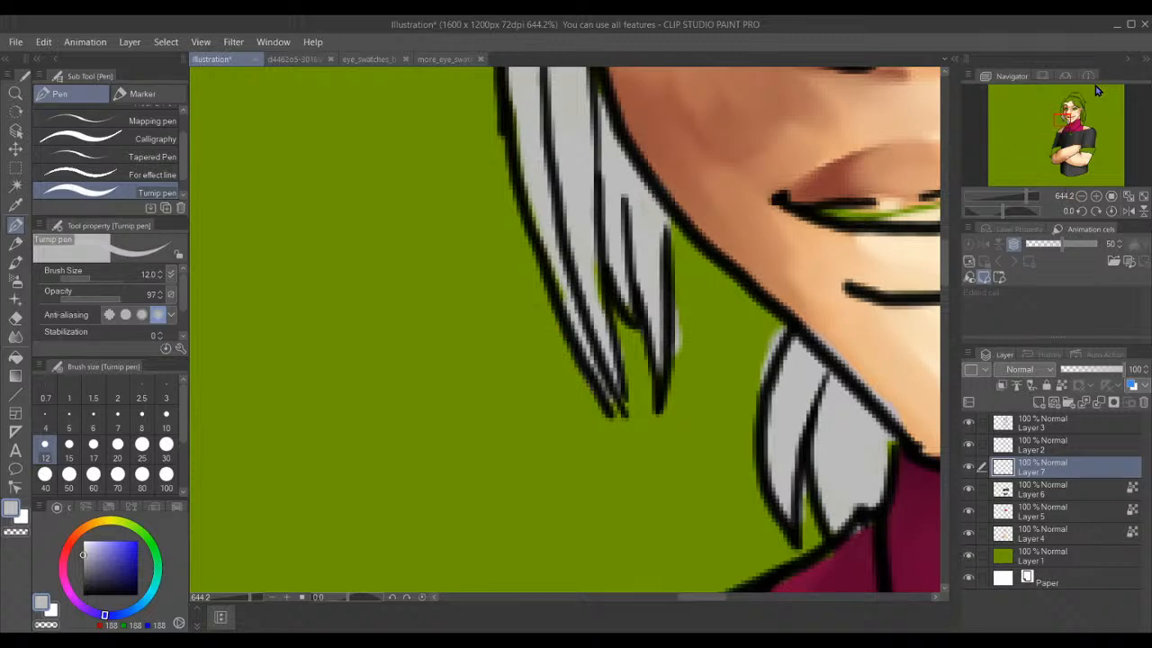
left_click_drag(1088, 109, 1063, 110)
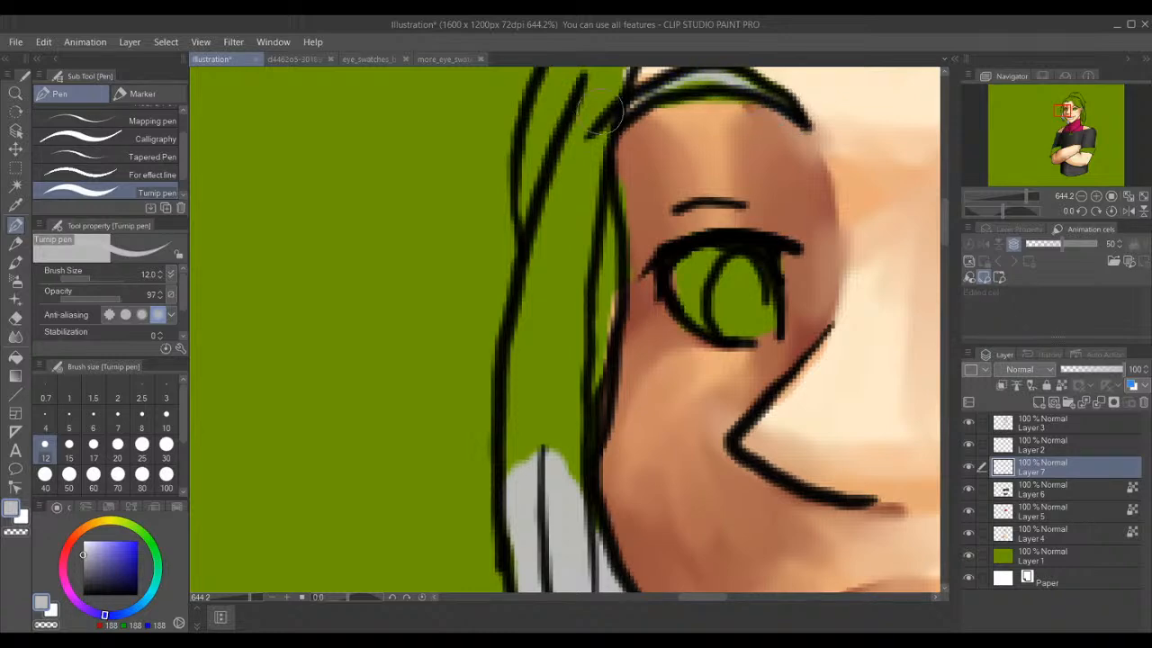
mouse_move(570, 149)
left_mouse_down()
mouse_move(583, 79)
mouse_move(589, 162)
mouse_move(597, 90)
mouse_move(553, 155)
mouse_move(551, 87)
mouse_move(548, 135)
mouse_move(573, 271)
mouse_move(566, 182)
mouse_move(576, 217)
mouse_move(583, 324)
mouse_move(589, 206)
mouse_move(587, 332)
mouse_move(599, 263)
mouse_move(560, 477)
mouse_move(577, 385)
mouse_move(580, 495)
mouse_move(565, 337)
mouse_move(545, 522)
mouse_move(552, 356)
mouse_move(542, 348)
mouse_move(526, 505)
mouse_move(558, 189)
left_mouse_up()
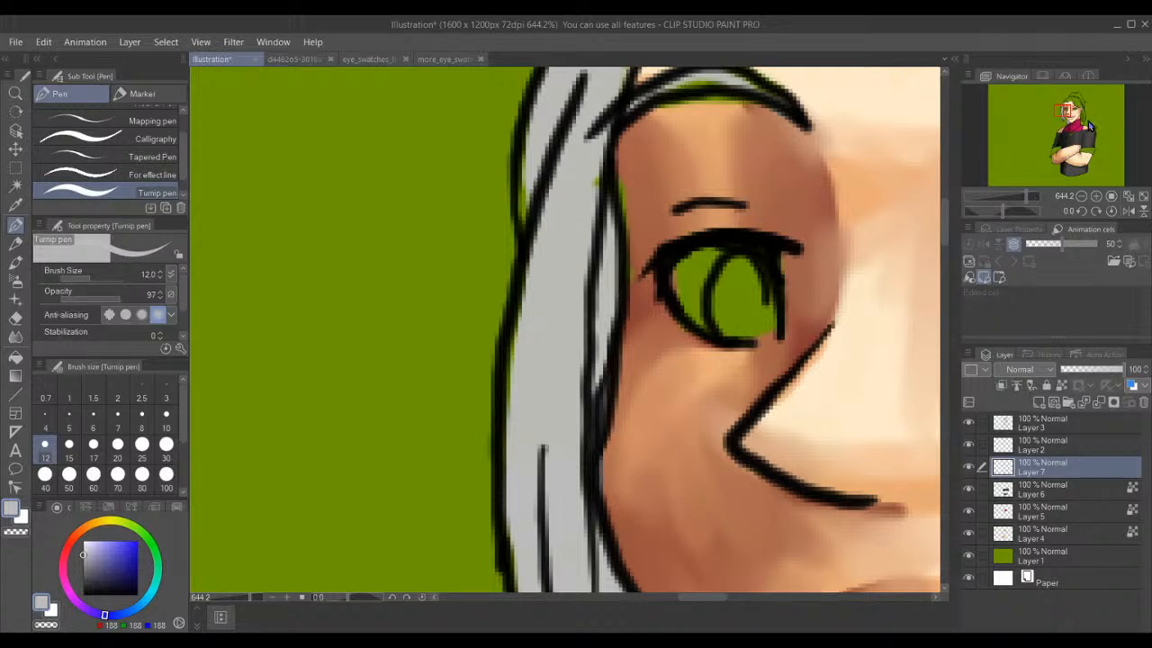
- Fill the jagged fringe tuft above the eyebrow with light grey, extending the colour up to the head outline
left_click_drag(1071, 120, 1069, 101)
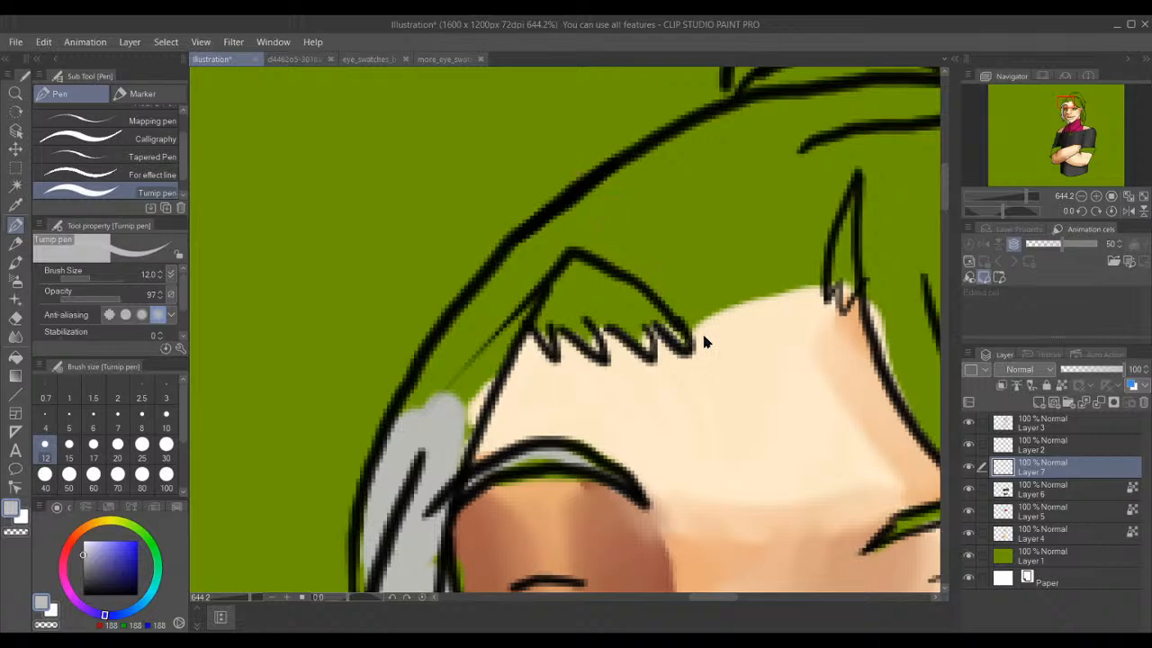
left_click_drag(669, 321, 569, 225)
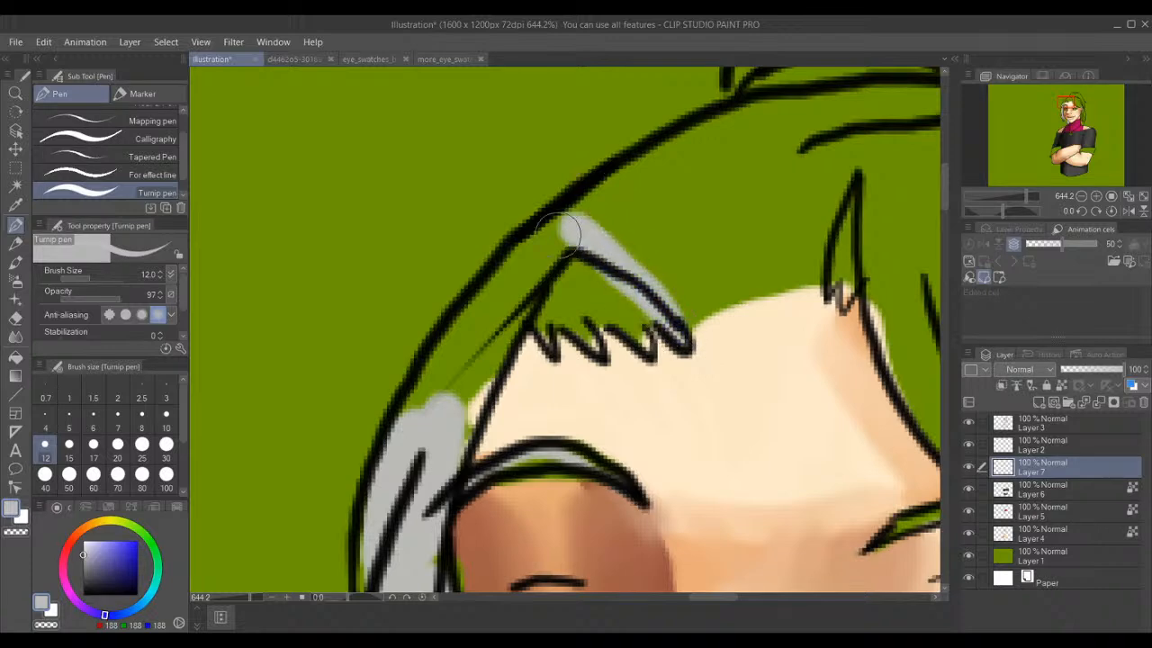
left_click_drag(651, 351, 544, 198)
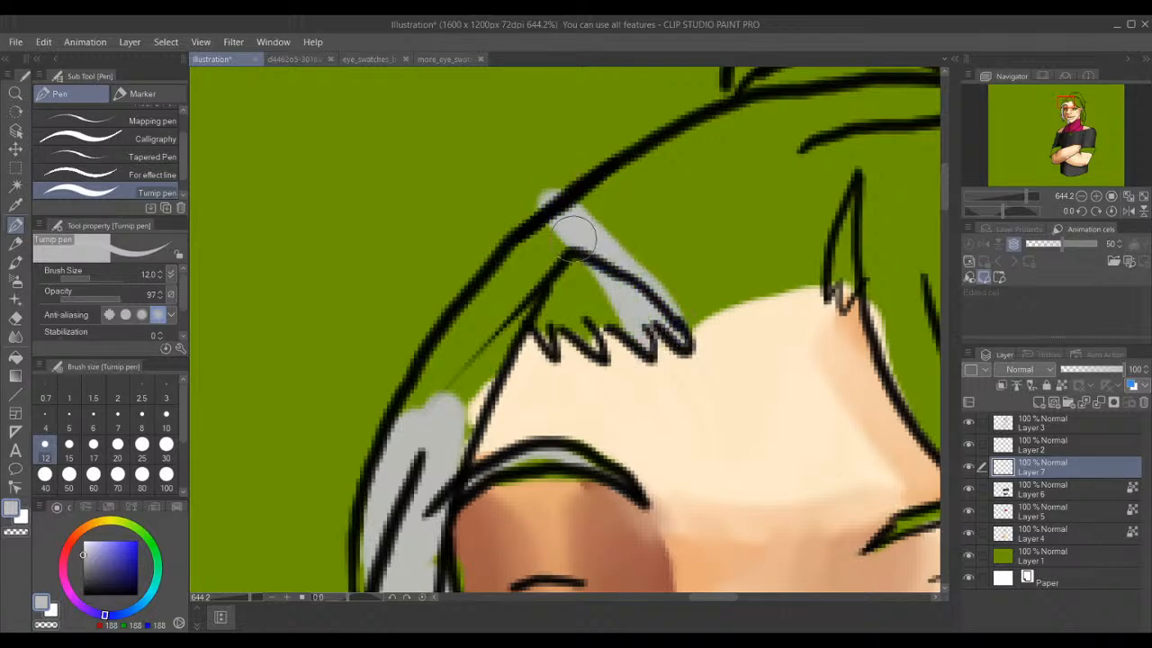
left_click_drag(648, 347, 545, 206)
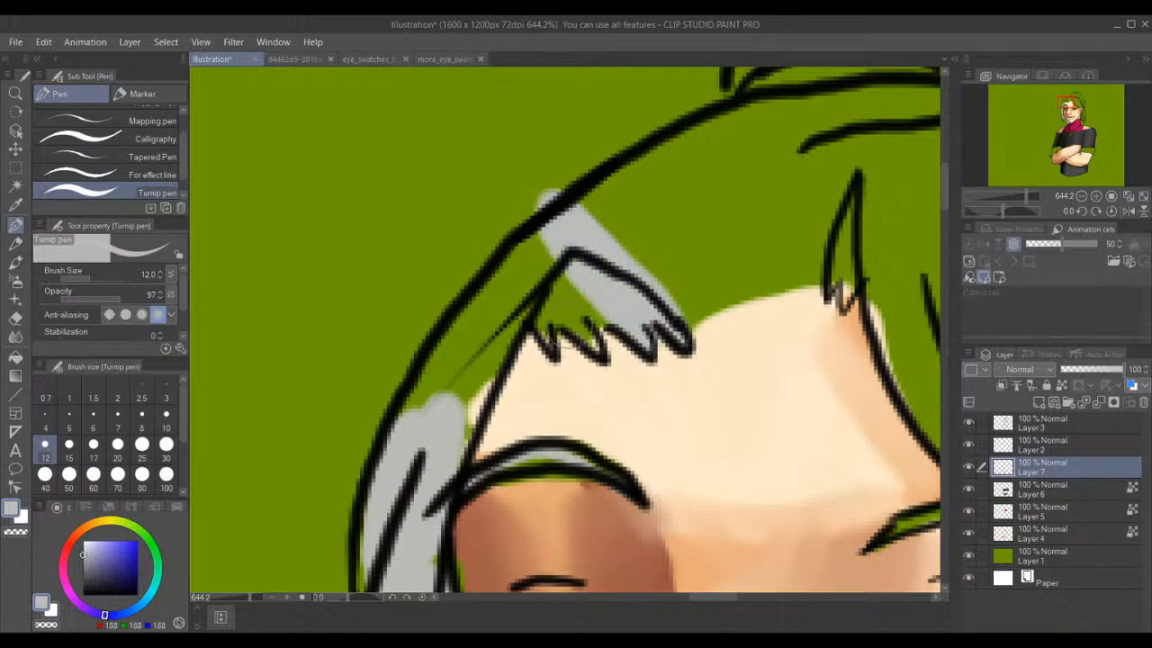
left_click_drag(599, 354, 547, 221)
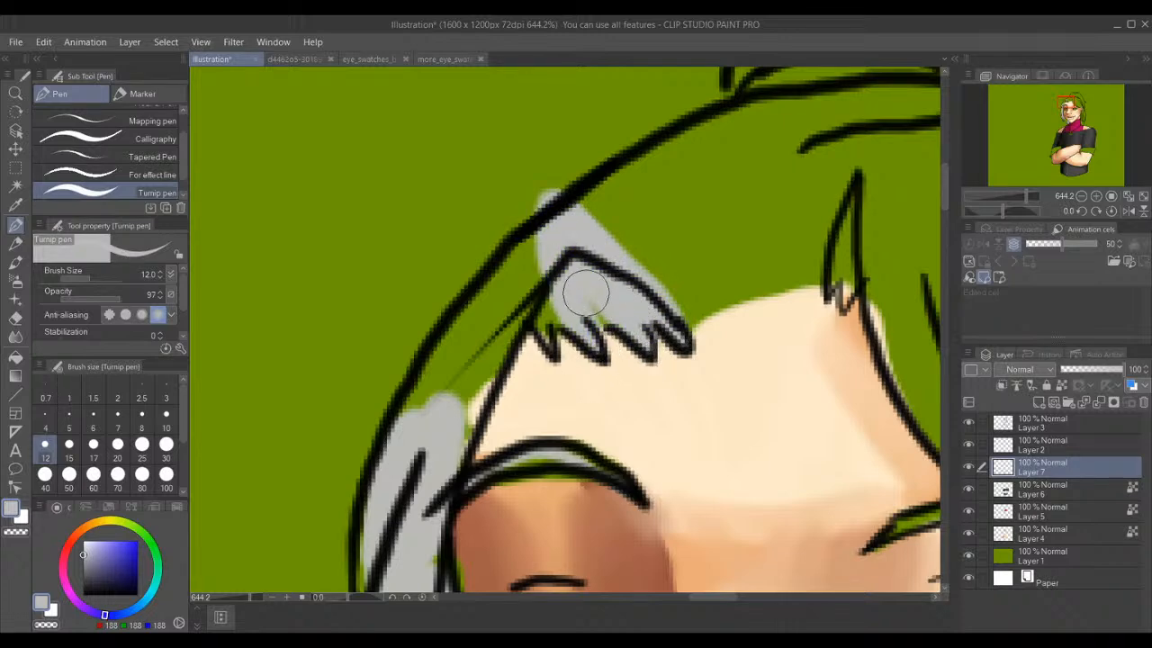
left_click_drag(609, 311, 543, 239)
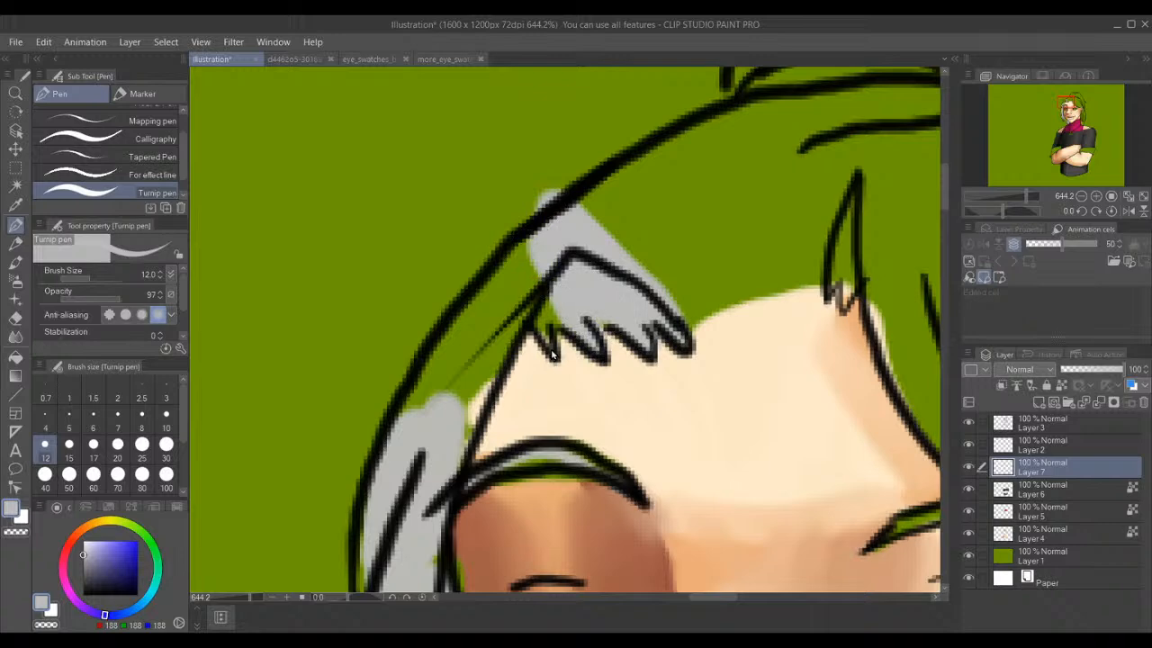
mouse_move(557, 351)
left_mouse_down()
mouse_move(569, 281)
mouse_move(587, 257)
left_mouse_up()
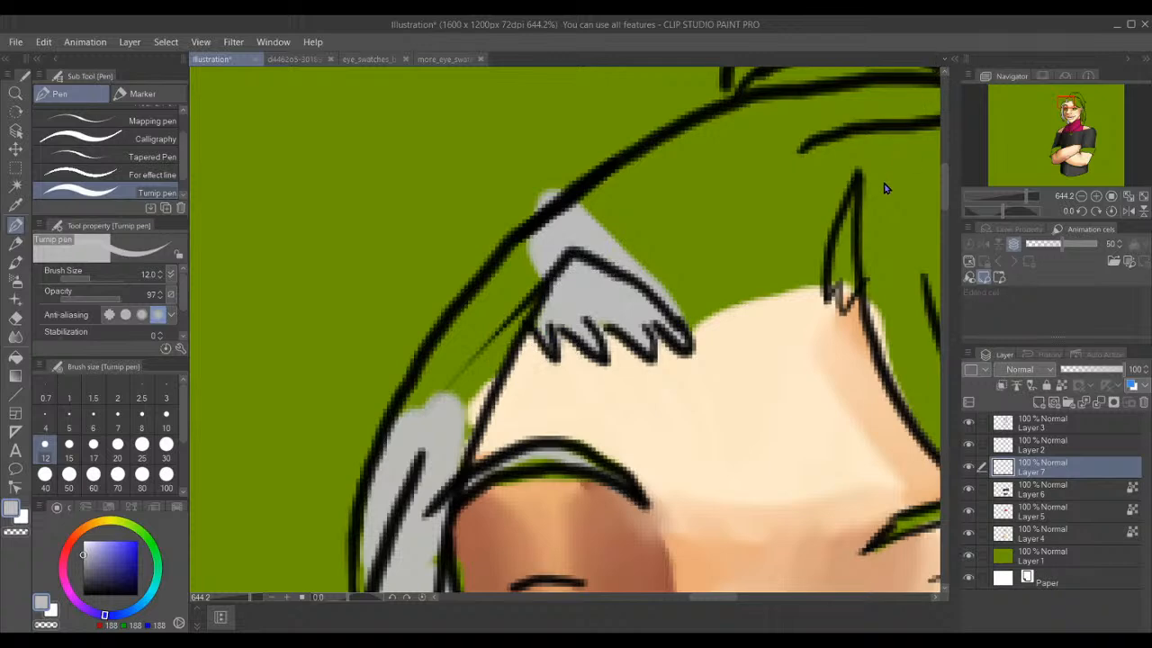
- Paint light grey around the fringe tuft and along the side hair, undoing the stroke that spills onto the forehead
mouse_move(693, 340)
left_mouse_down()
mouse_move(736, 321)
mouse_move(683, 252)
mouse_move(710, 314)
mouse_move(626, 228)
mouse_move(702, 325)
mouse_move(625, 272)
left_mouse_up()
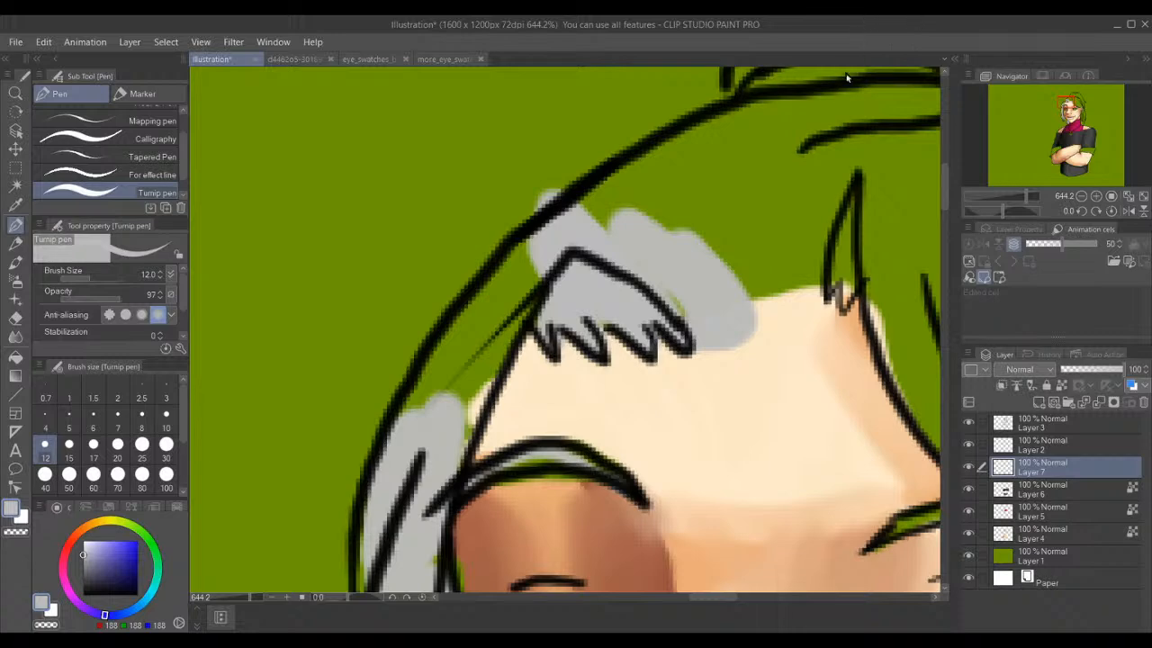
mouse_move(914, 103)
left_mouse_down()
mouse_move(801, 101)
mouse_move(736, 114)
mouse_move(618, 178)
mouse_move(509, 321)
mouse_move(566, 236)
mouse_move(467, 337)
mouse_move(521, 281)
mouse_move(388, 481)
mouse_move(485, 385)
mouse_move(484, 402)
mouse_move(596, 302)
left_mouse_up()
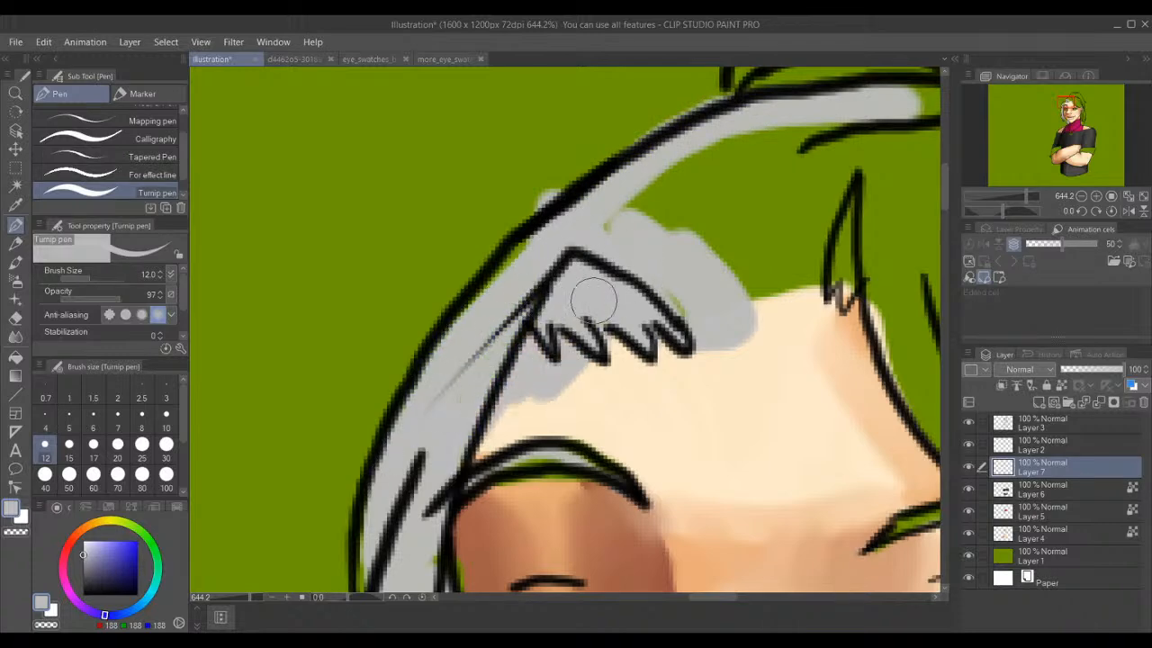
key("ctrl+z")
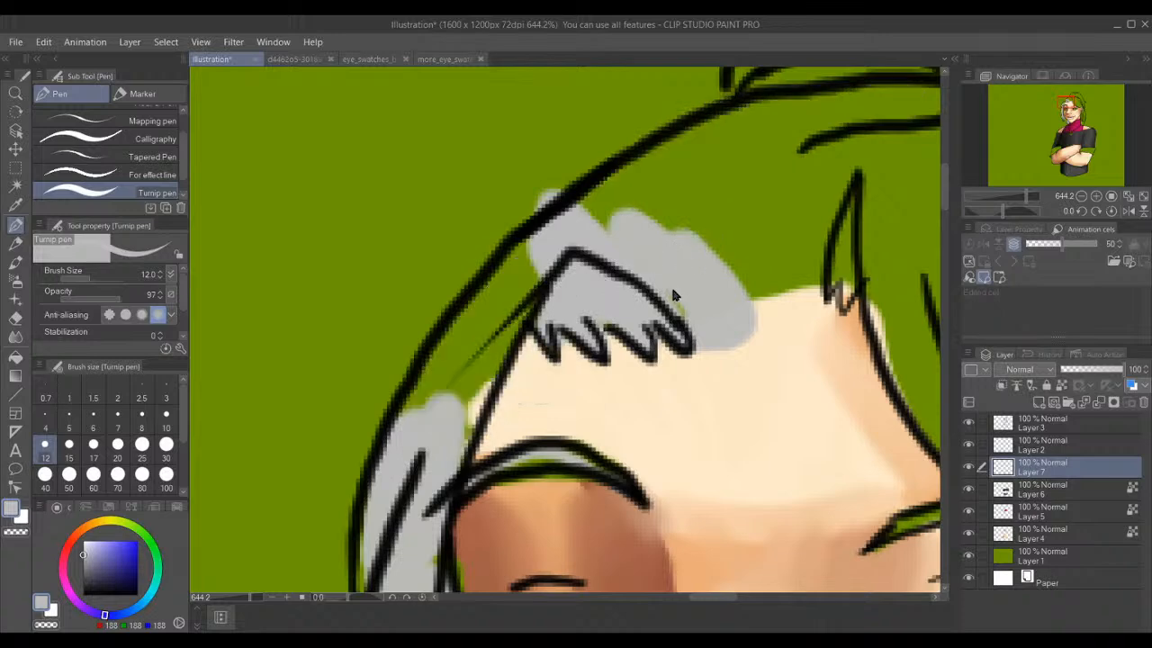
mouse_move(505, 360)
left_mouse_down()
mouse_move(458, 391)
mouse_move(517, 311)
mouse_move(493, 351)
mouse_move(557, 286)
mouse_move(456, 368)
mouse_move(548, 244)
mouse_move(489, 345)
left_mouse_up()
left_click_drag(590, 229, 450, 364)
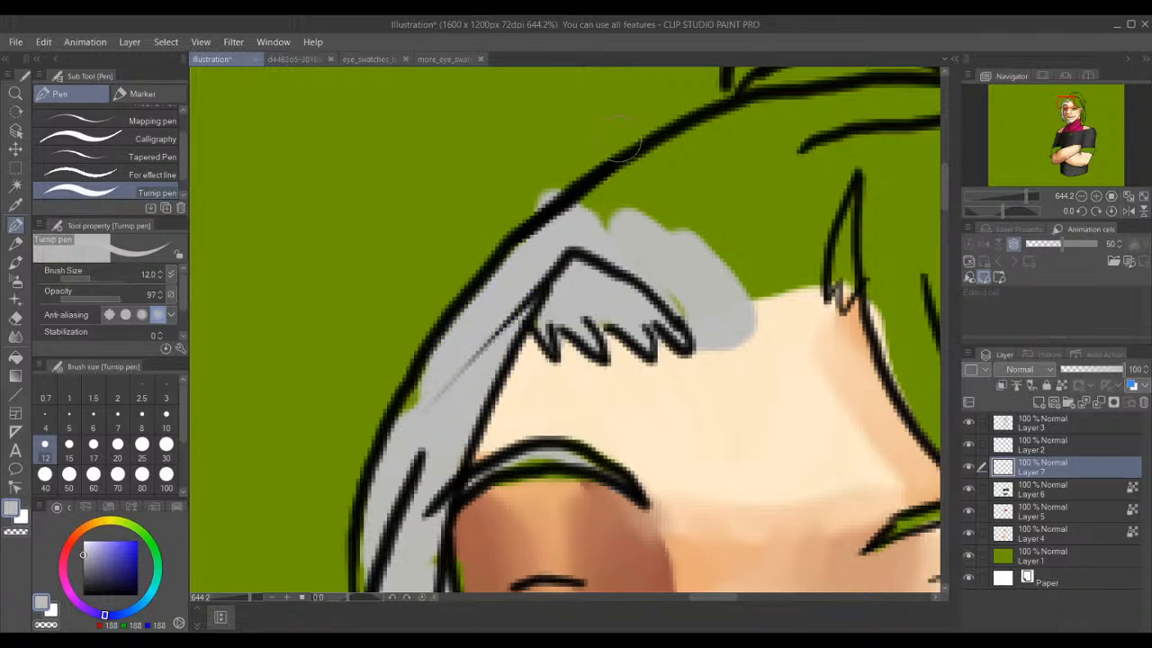
- Fill the crown, the hair above the forehead, and the small central tuft and lock beside it with light grey
left_click_drag(905, 121, 909, 232)
mouse_move(922, 126)
left_mouse_down()
mouse_move(927, 101)
mouse_move(747, 112)
mouse_move(680, 135)
mouse_move(621, 176)
mouse_move(603, 209)
left_mouse_up()
mouse_move(702, 144)
left_mouse_down()
mouse_move(792, 139)
mouse_move(878, 171)
mouse_move(851, 119)
mouse_move(697, 169)
left_mouse_up()
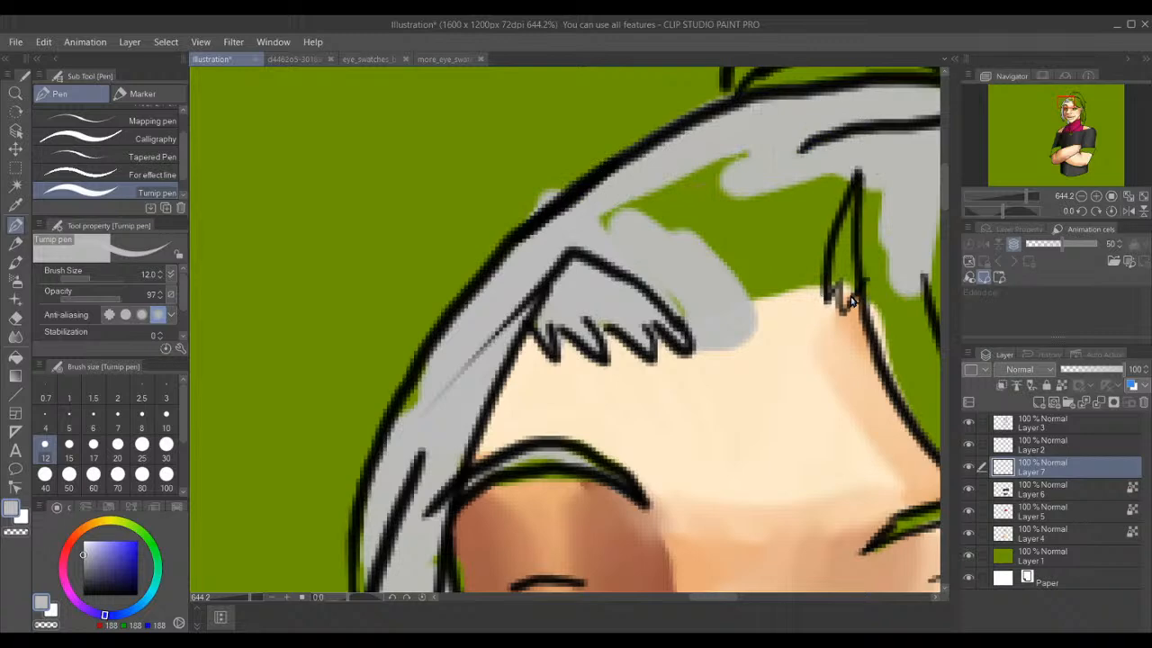
mouse_move(841, 303)
left_mouse_down()
mouse_move(912, 153)
mouse_move(887, 229)
left_mouse_up()
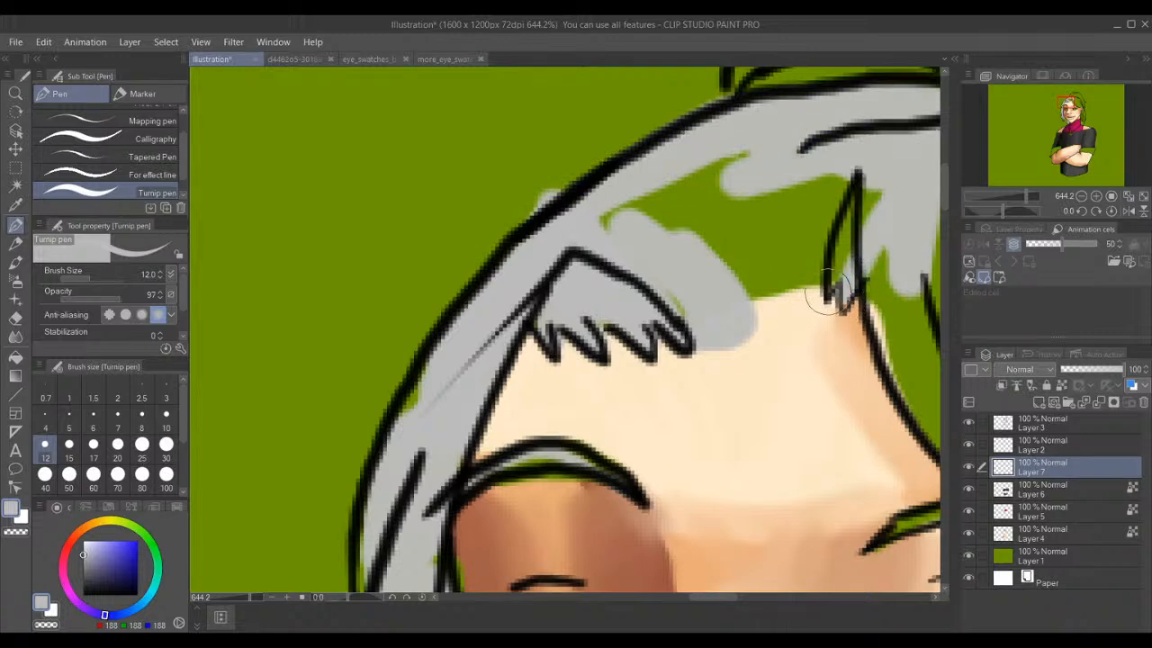
left_click_drag(817, 291, 891, 146)
mouse_move(822, 295)
left_mouse_down()
mouse_move(765, 291)
mouse_move(710, 264)
left_mouse_up()
mouse_move(810, 249)
left_mouse_down()
mouse_move(683, 251)
mouse_move(694, 240)
mouse_move(681, 187)
mouse_move(686, 199)
mouse_move(660, 184)
mouse_move(663, 218)
mouse_move(711, 255)
mouse_move(689, 224)
mouse_move(666, 224)
mouse_move(720, 251)
mouse_move(852, 159)
left_mouse_up()
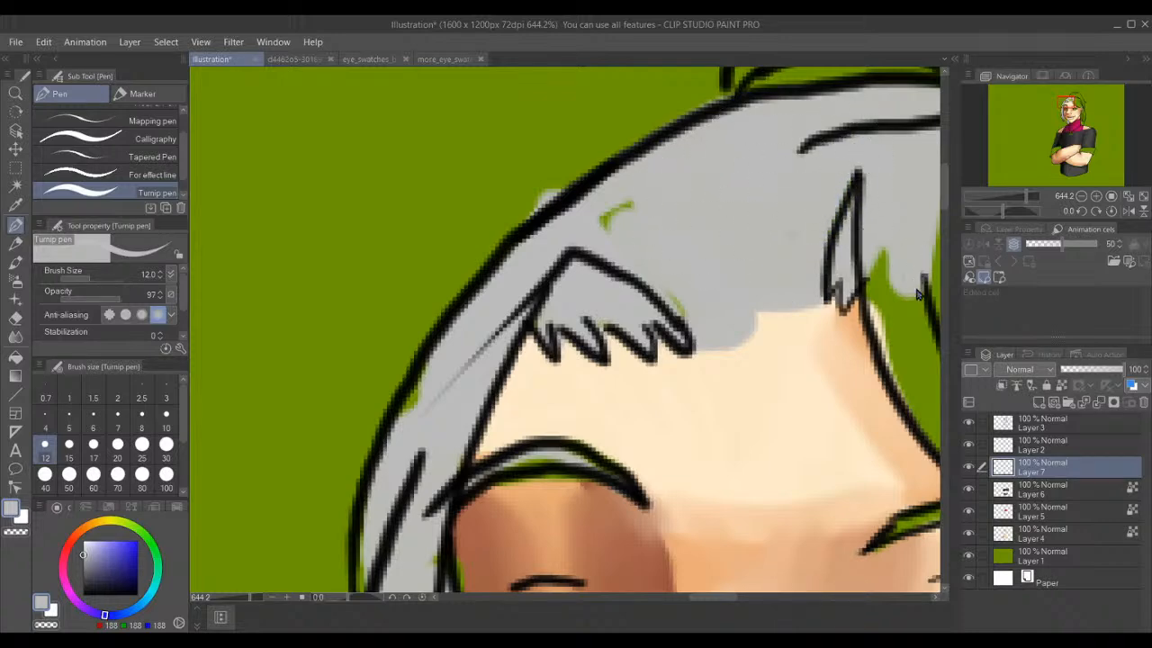
mouse_move(920, 284)
left_mouse_down()
mouse_move(892, 263)
mouse_move(893, 246)
mouse_move(898, 309)
mouse_move(889, 301)
mouse_move(874, 225)
mouse_move(897, 333)
mouse_move(906, 353)
mouse_move(877, 265)
mouse_move(937, 403)
mouse_move(885, 302)
mouse_move(930, 404)
mouse_move(904, 221)
mouse_move(931, 286)
left_mouse_up()
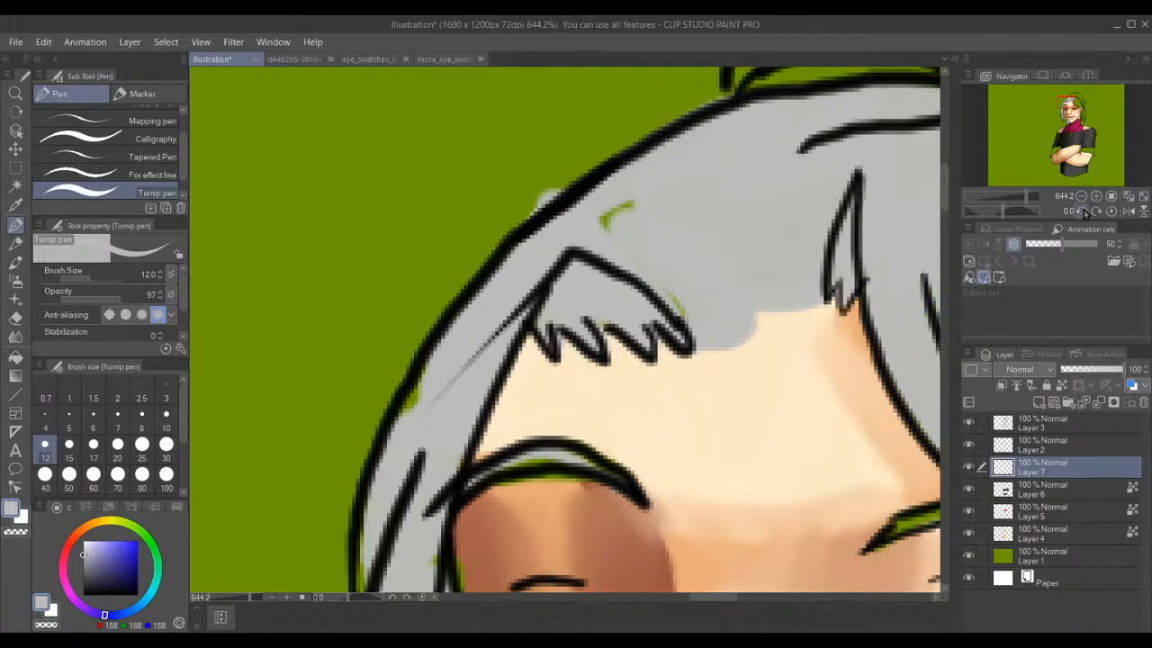
- Fill the hair bun and the crown hair just below it with light grey, out to the bun's far outline
left_click_drag(1068, 105, 1072, 96)
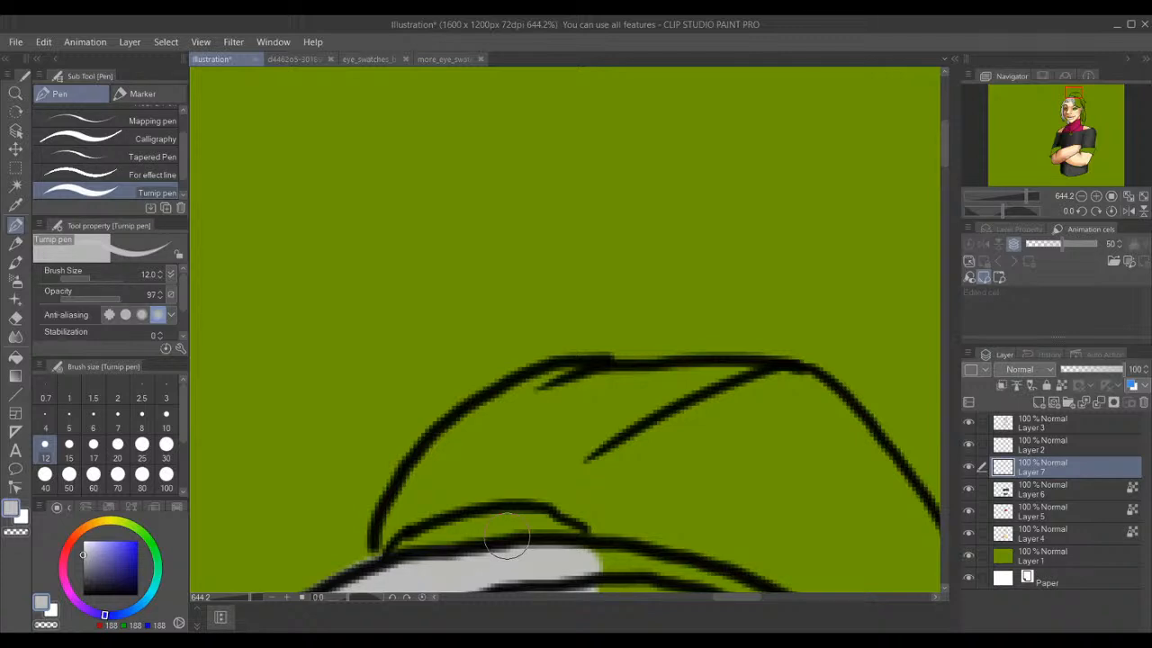
scroll(540, 554, "down", 3)
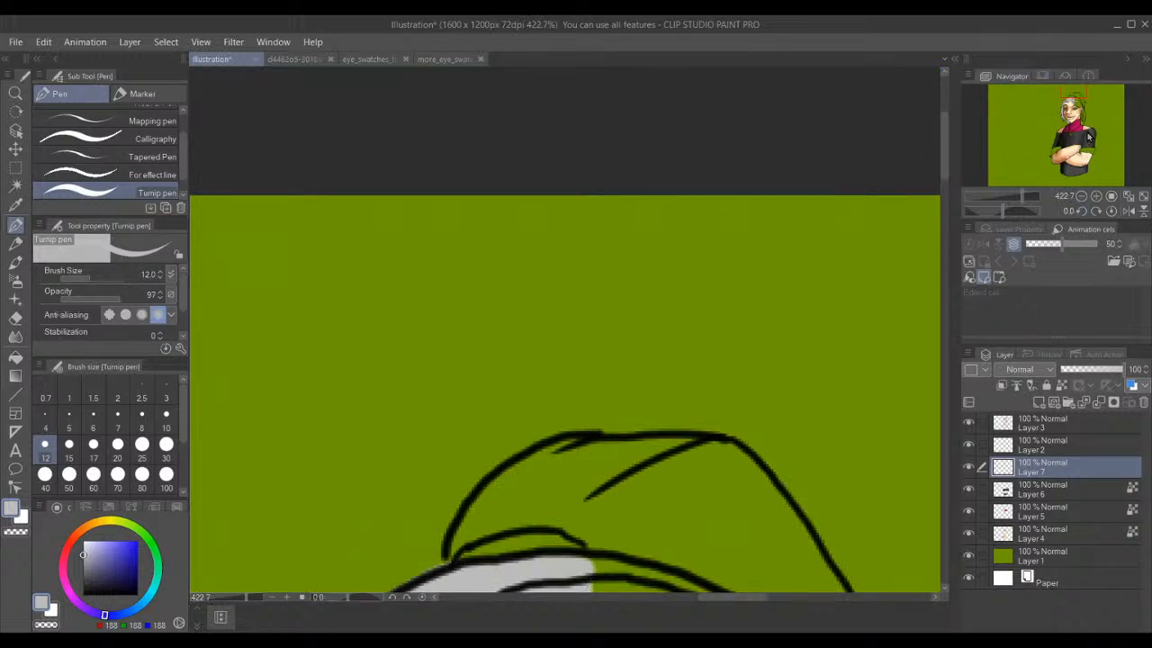
left_click_drag(1070, 101, 1073, 103)
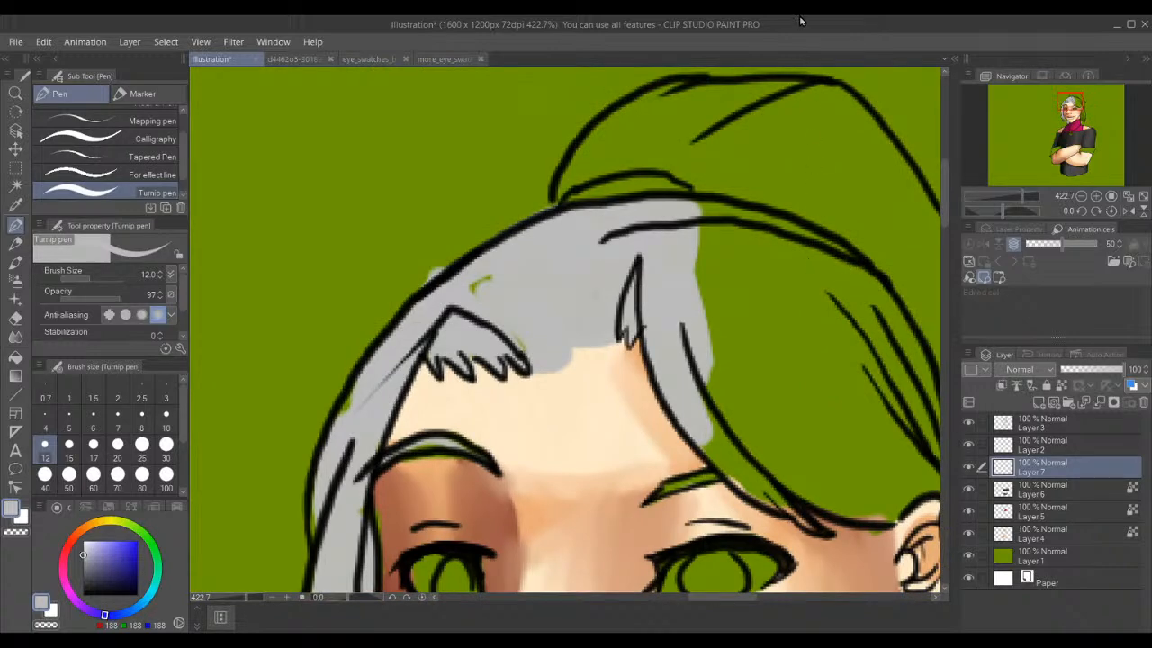
mouse_move(835, 133)
left_mouse_down()
mouse_move(876, 279)
mouse_move(844, 228)
mouse_move(843, 259)
mouse_move(775, 169)
mouse_move(766, 202)
mouse_move(747, 181)
mouse_move(700, 206)
mouse_move(693, 266)
left_mouse_up()
mouse_move(836, 138)
left_mouse_down()
mouse_move(836, 109)
mouse_move(801, 101)
mouse_move(760, 142)
mouse_move(792, 180)
mouse_move(775, 160)
mouse_move(792, 134)
mouse_move(797, 159)
mouse_move(820, 173)
mouse_move(785, 94)
mouse_move(677, 108)
mouse_move(689, 94)
mouse_move(623, 133)
left_mouse_up()
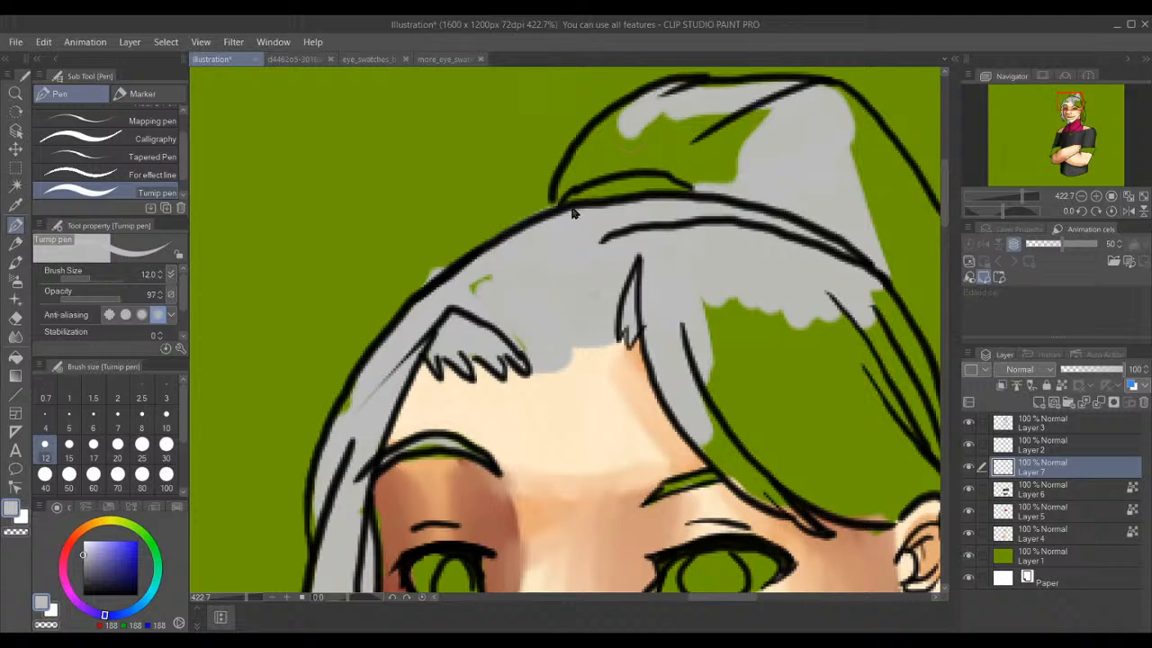
mouse_move(558, 207)
left_mouse_down()
mouse_move(582, 148)
mouse_move(632, 102)
mouse_move(576, 180)
mouse_move(624, 126)
left_mouse_up()
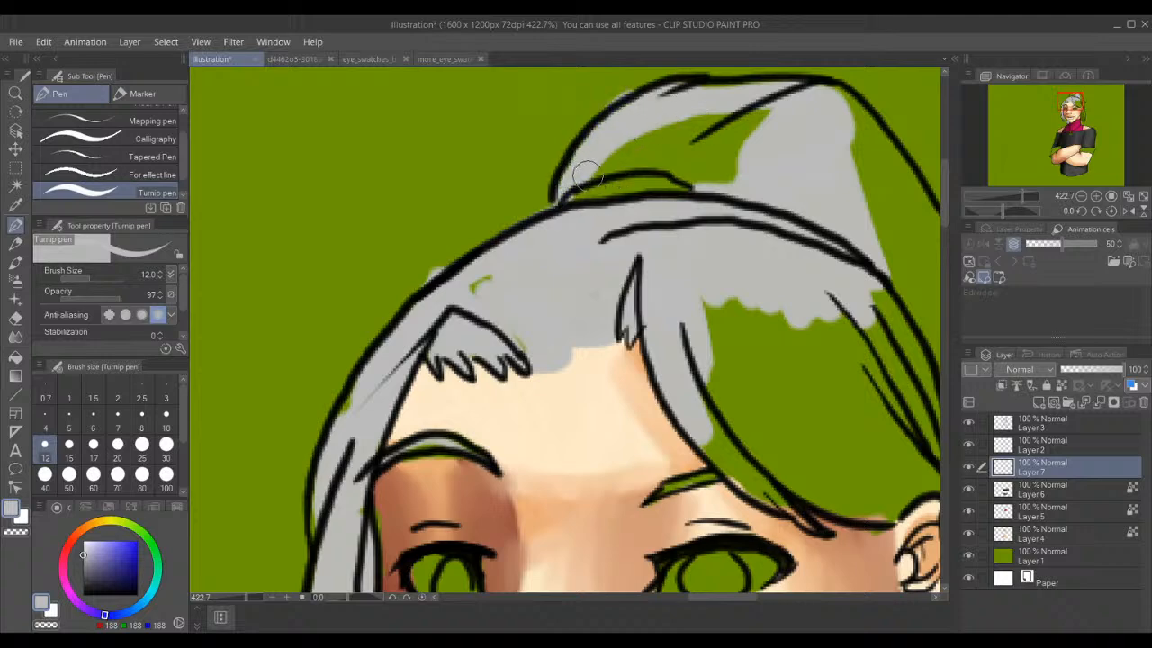
mouse_move(594, 176)
left_mouse_down()
mouse_move(687, 148)
mouse_move(732, 173)
mouse_move(677, 151)
mouse_move(707, 153)
mouse_move(713, 165)
mouse_move(676, 162)
mouse_move(724, 193)
mouse_move(653, 147)
mouse_move(697, 129)
left_mouse_up()
mouse_move(752, 133)
left_mouse_down()
mouse_move(749, 102)
mouse_move(632, 112)
left_mouse_up()
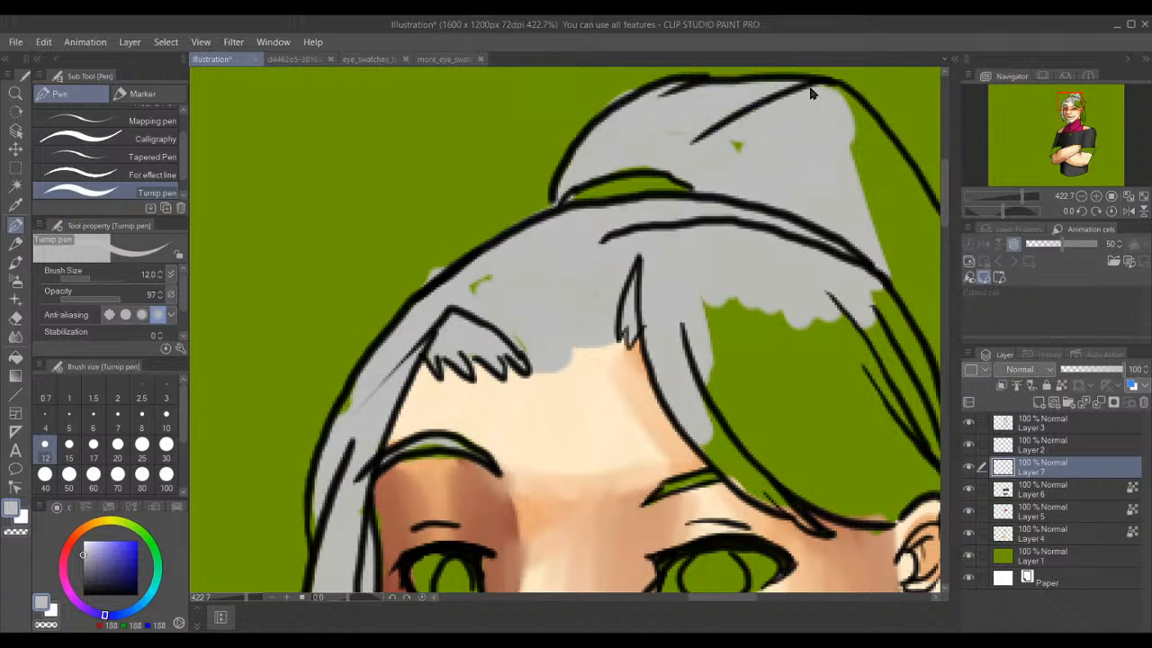
mouse_move(846, 119)
left_mouse_down()
mouse_move(879, 149)
mouse_move(834, 103)
mouse_move(926, 216)
mouse_move(895, 157)
mouse_move(927, 241)
mouse_move(929, 310)
mouse_move(911, 303)
mouse_move(916, 321)
mouse_move(906, 306)
mouse_move(925, 354)
mouse_move(828, 285)
mouse_move(855, 351)
mouse_move(901, 402)
mouse_move(790, 317)
mouse_move(790, 289)
mouse_move(823, 324)
left_mouse_up()
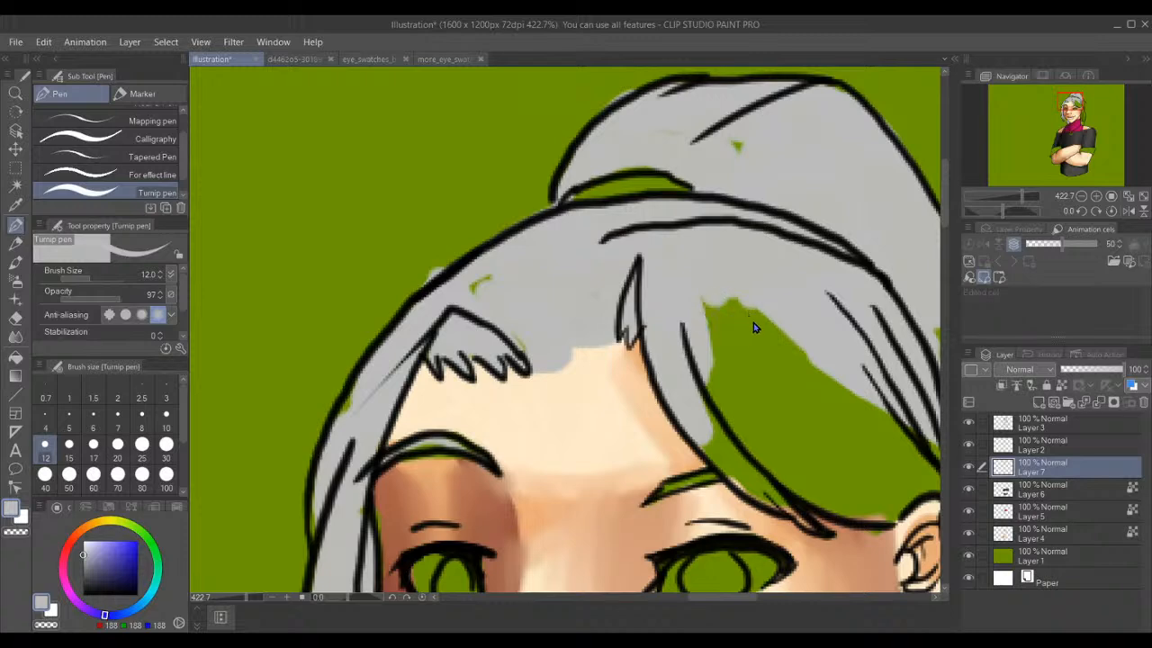
- Fill the large side-swept section of hair between the forehead lock and the ear with light grey
mouse_move(702, 310)
left_mouse_down()
mouse_move(712, 349)
mouse_move(756, 400)
mouse_move(731, 400)
mouse_move(793, 445)
mouse_move(690, 347)
mouse_move(805, 473)
mouse_move(845, 485)
left_mouse_up()
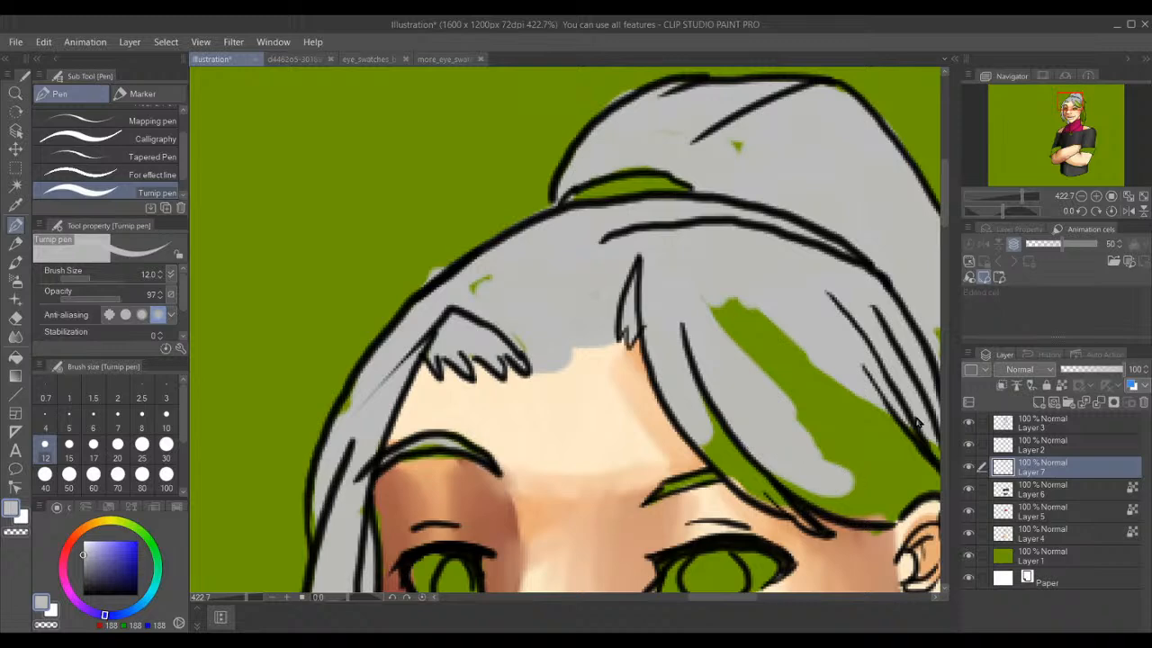
mouse_move(904, 472)
left_mouse_down()
mouse_move(877, 504)
mouse_move(900, 477)
mouse_move(872, 499)
mouse_move(834, 501)
mouse_move(786, 478)
mouse_move(875, 477)
mouse_move(931, 440)
mouse_move(849, 375)
mouse_move(747, 320)
mouse_move(793, 417)
mouse_move(871, 440)
mouse_move(822, 414)
mouse_move(773, 351)
mouse_move(759, 376)
mouse_move(787, 400)
left_mouse_up()
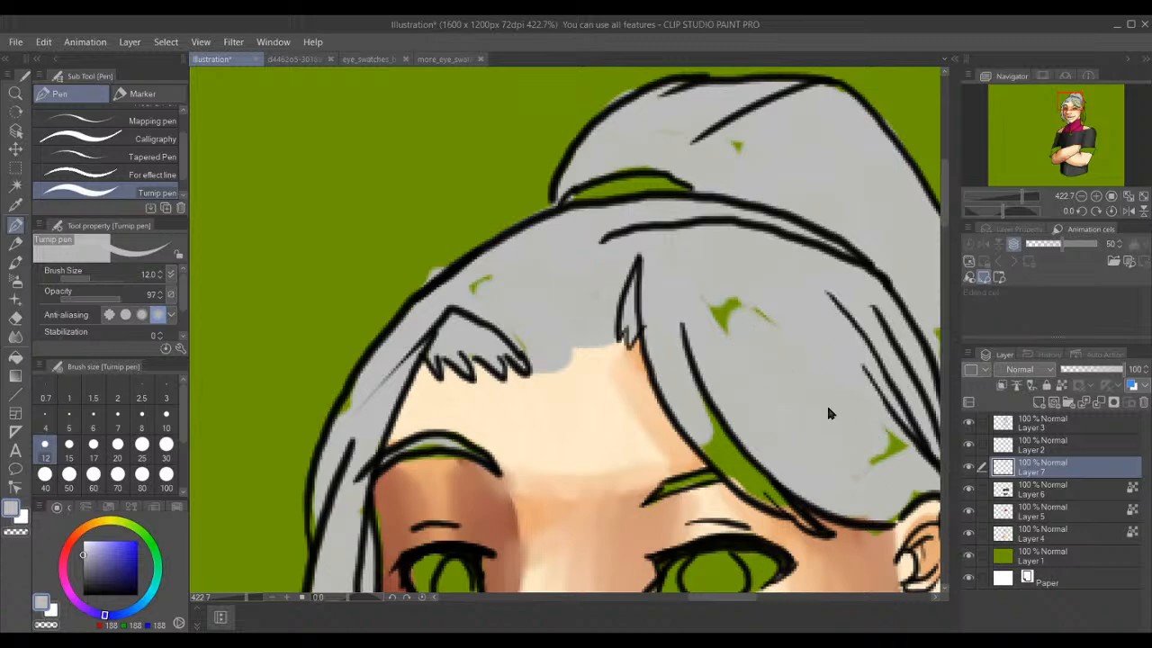
mouse_move(883, 439)
left_mouse_down()
mouse_move(907, 446)
mouse_move(864, 442)
left_mouse_up()
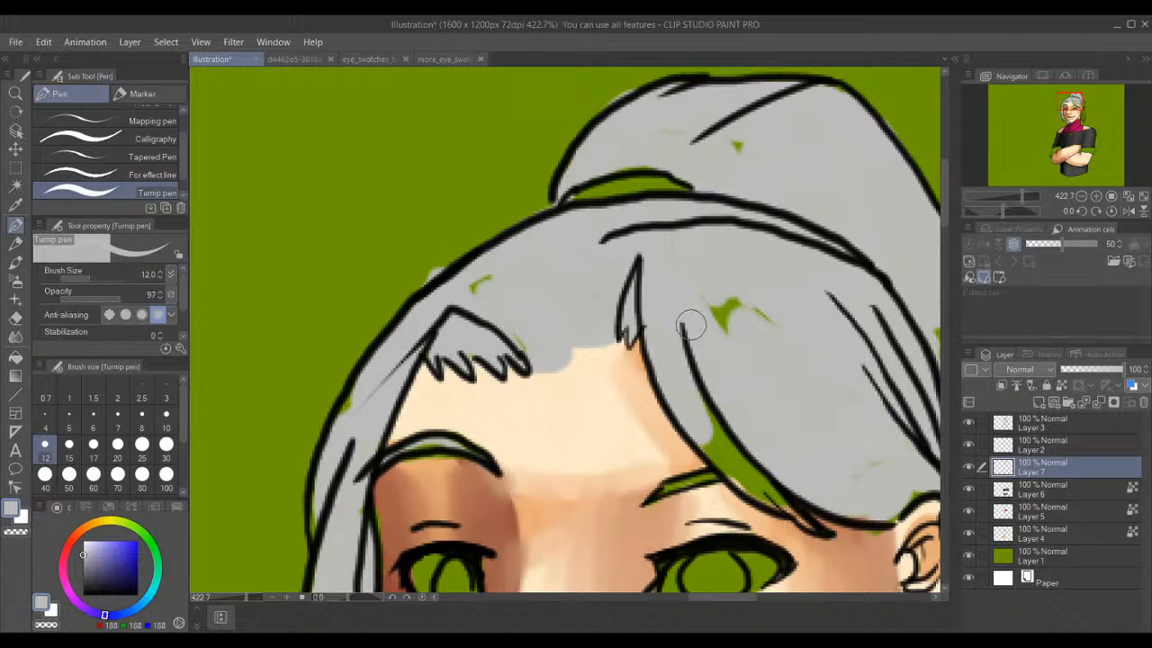
- Fill the narrow lock edging the forehead, redoing its first stroke, and paint the adjoining eyebrow light grey on Layer 7
mouse_move(807, 527)
left_mouse_down()
mouse_move(759, 510)
mouse_move(715, 458)
left_mouse_up()
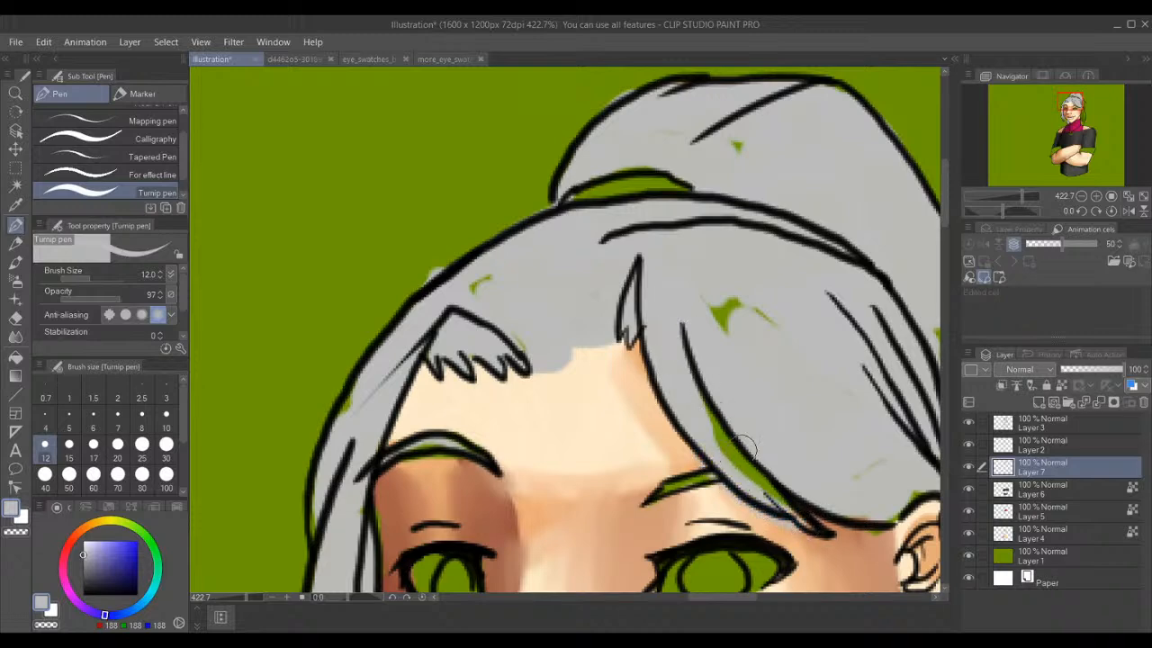
key("ctrl+z")
left_click_drag(809, 531, 708, 416)
left_click_drag(776, 501, 700, 434)
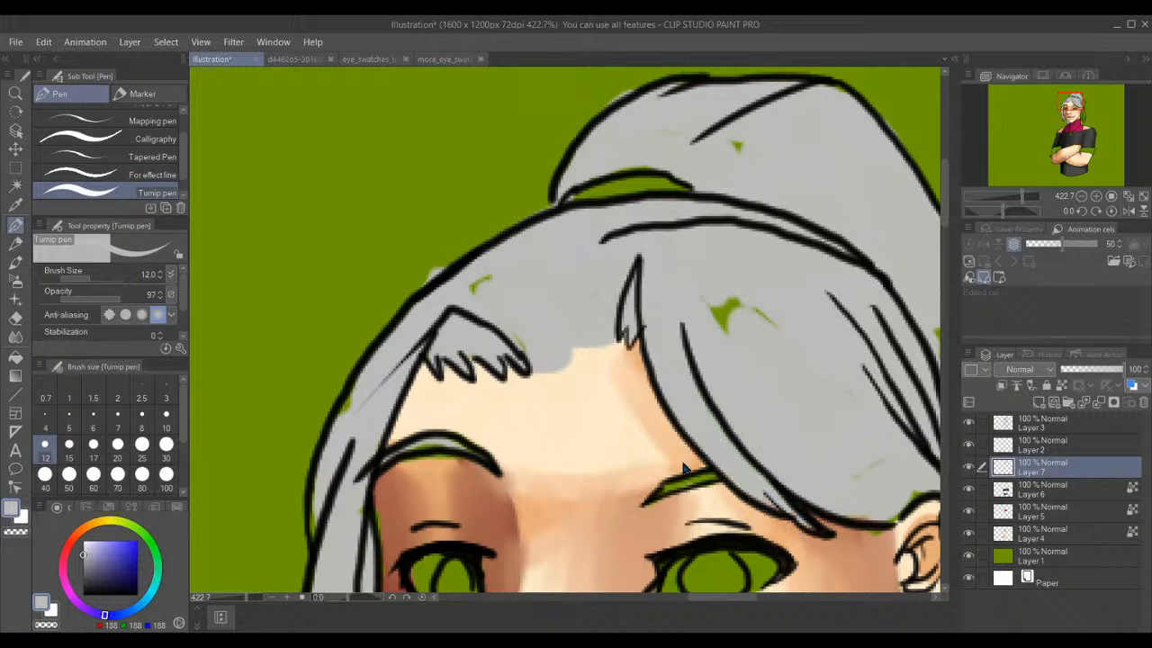
left_click(658, 493, "ctrl+shift")
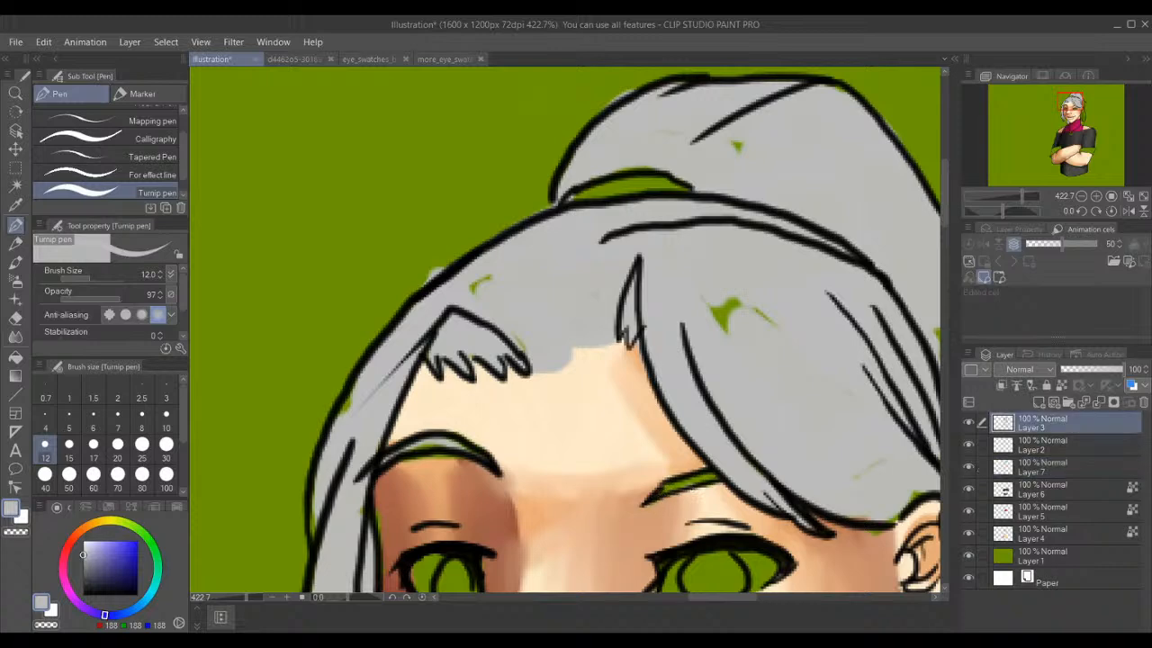
left_click(658, 494, "ctrl+shift")
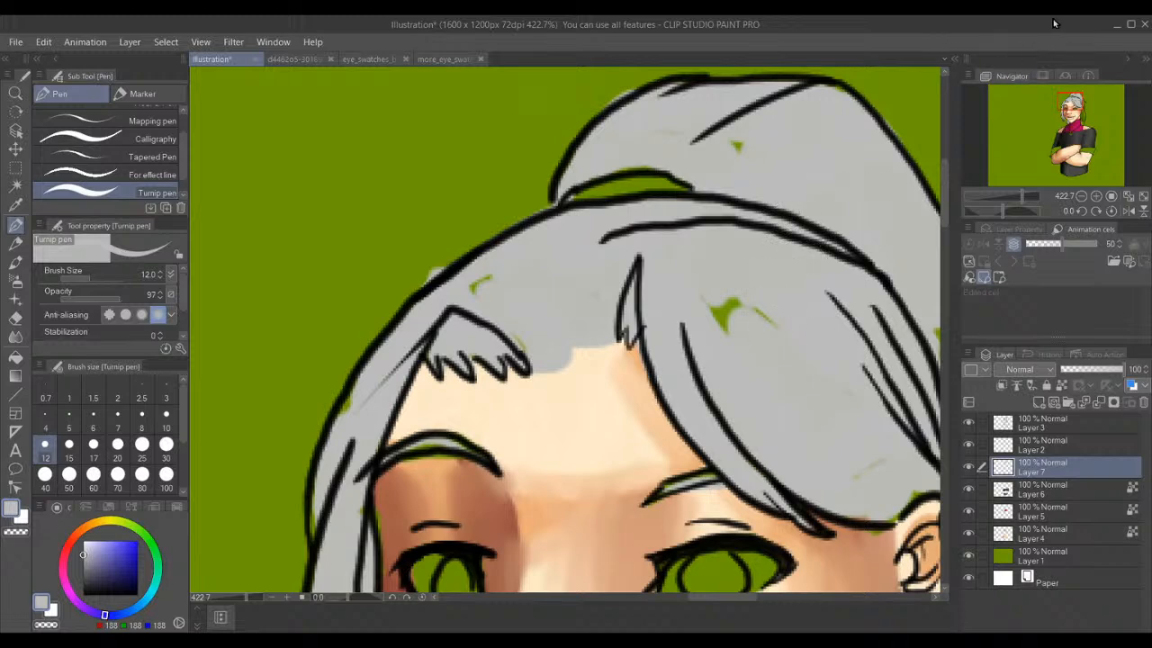
- Fill the pointed tip trailing from the bun and the hair falling behind the ear with light grey
left_click_drag(1077, 104, 1085, 103)
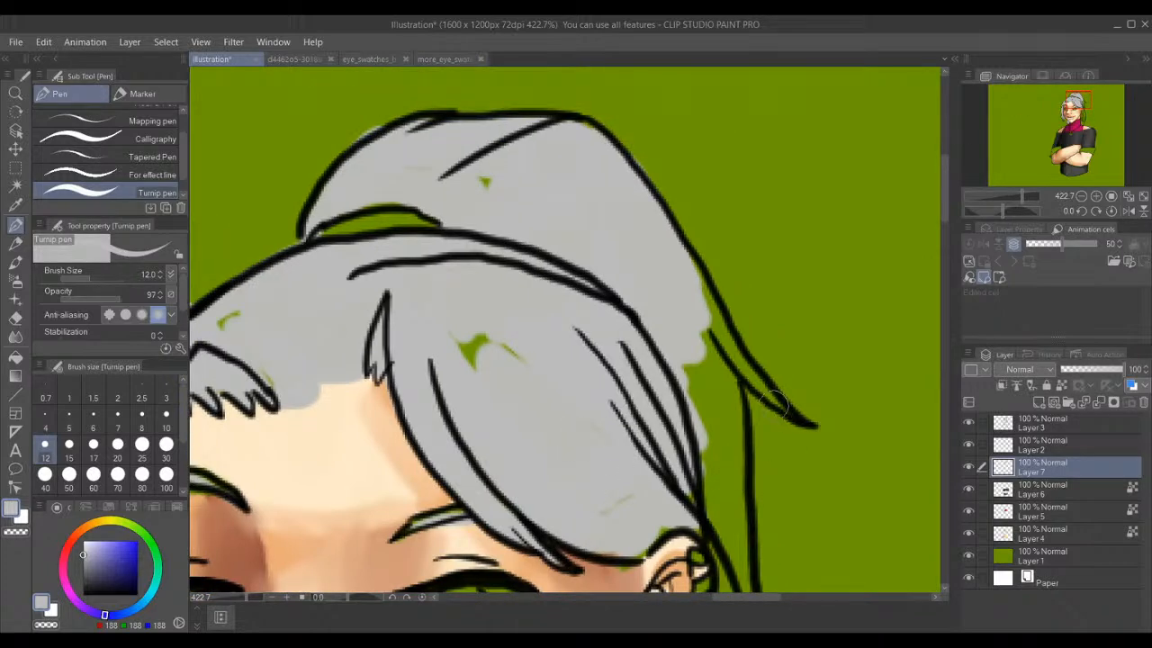
mouse_move(781, 409)
left_mouse_down()
mouse_move(750, 389)
mouse_move(768, 398)
mouse_move(715, 318)
left_mouse_up()
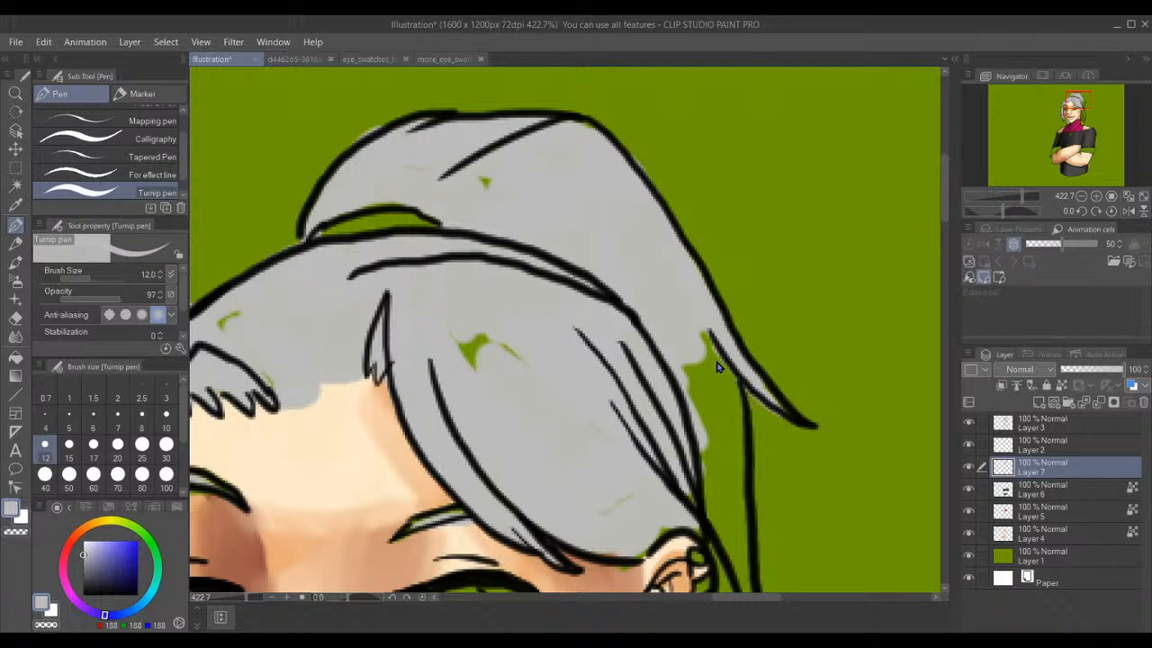
mouse_move(701, 340)
left_mouse_down()
mouse_move(728, 423)
mouse_move(711, 347)
mouse_move(733, 474)
mouse_move(717, 399)
mouse_move(712, 472)
mouse_move(698, 376)
mouse_move(715, 470)
left_mouse_up()
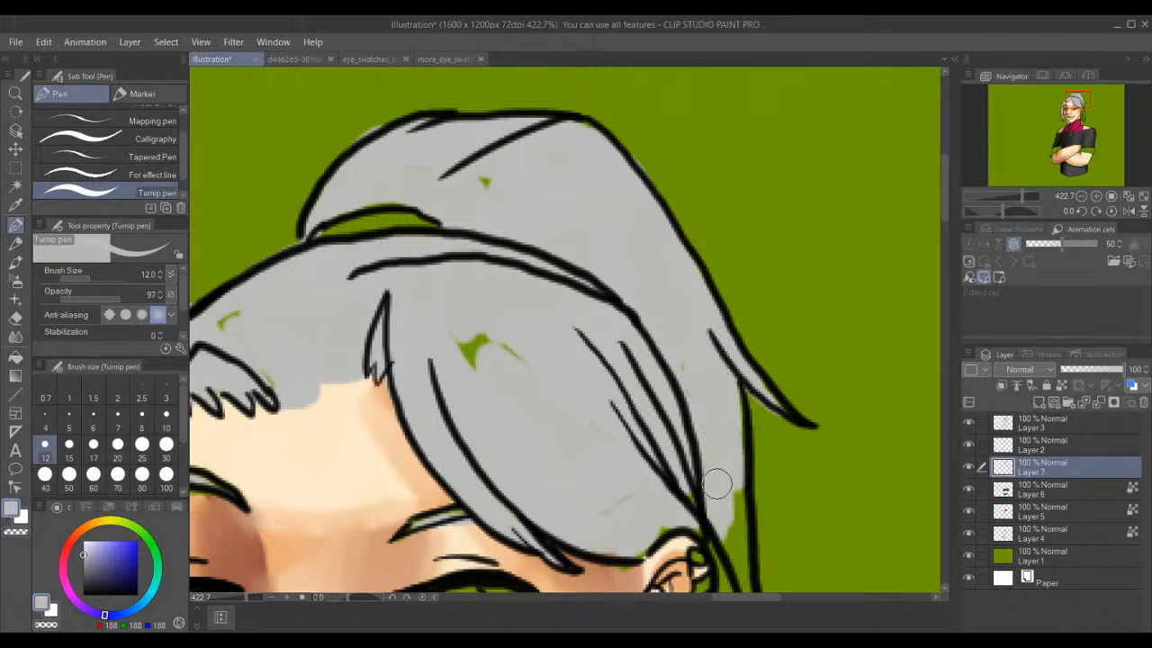
mouse_move(725, 520)
left_mouse_down()
mouse_move(733, 576)
mouse_move(736, 504)
mouse_move(742, 572)
mouse_move(729, 560)
left_mouse_up()
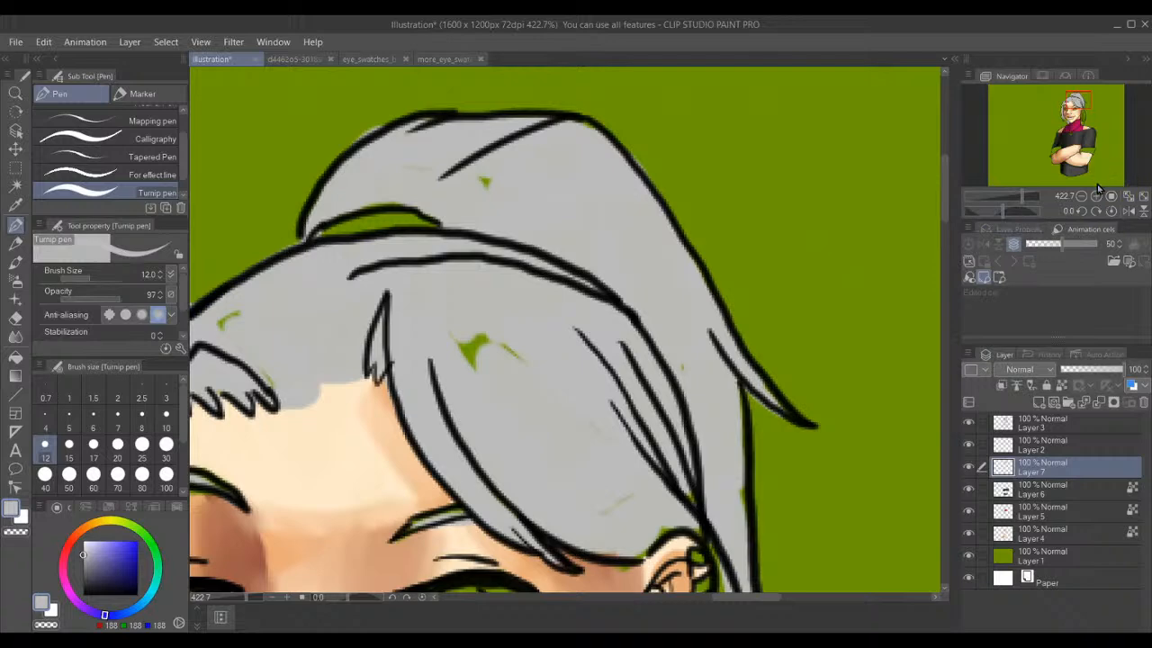
- Paint light grey over the long strands hanging below the ear and earring, out to the outer hair outline
left_click_drag(1076, 117, 1075, 123)
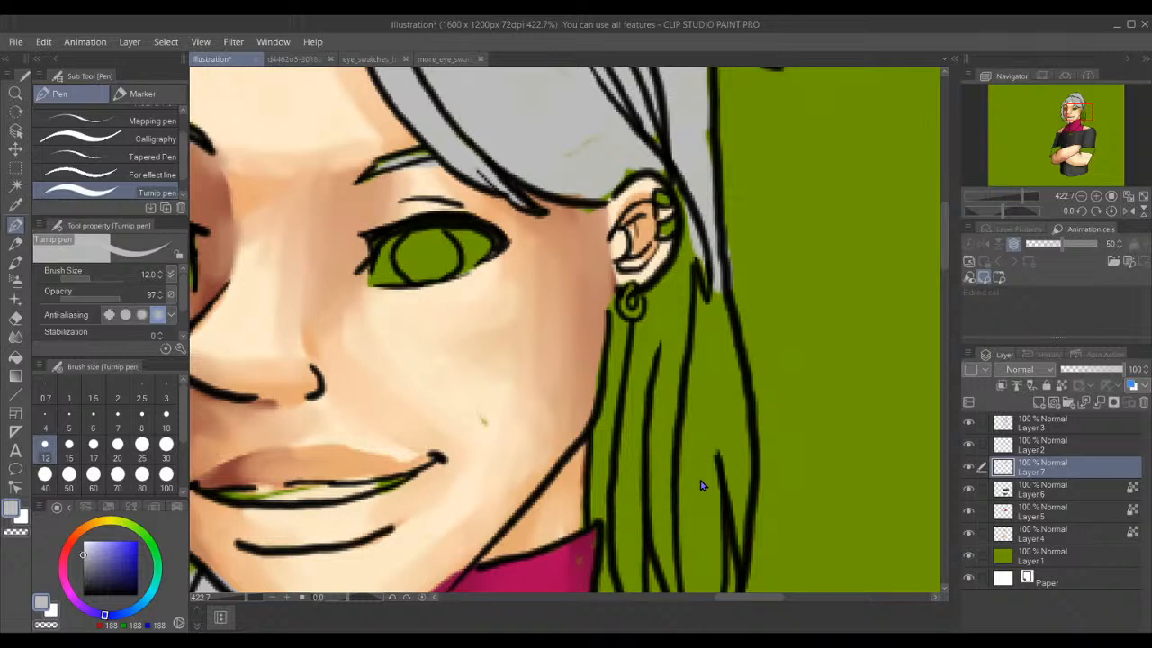
mouse_move(680, 549)
left_mouse_down()
mouse_move(714, 346)
mouse_move(715, 419)
mouse_move(706, 315)
left_mouse_up()
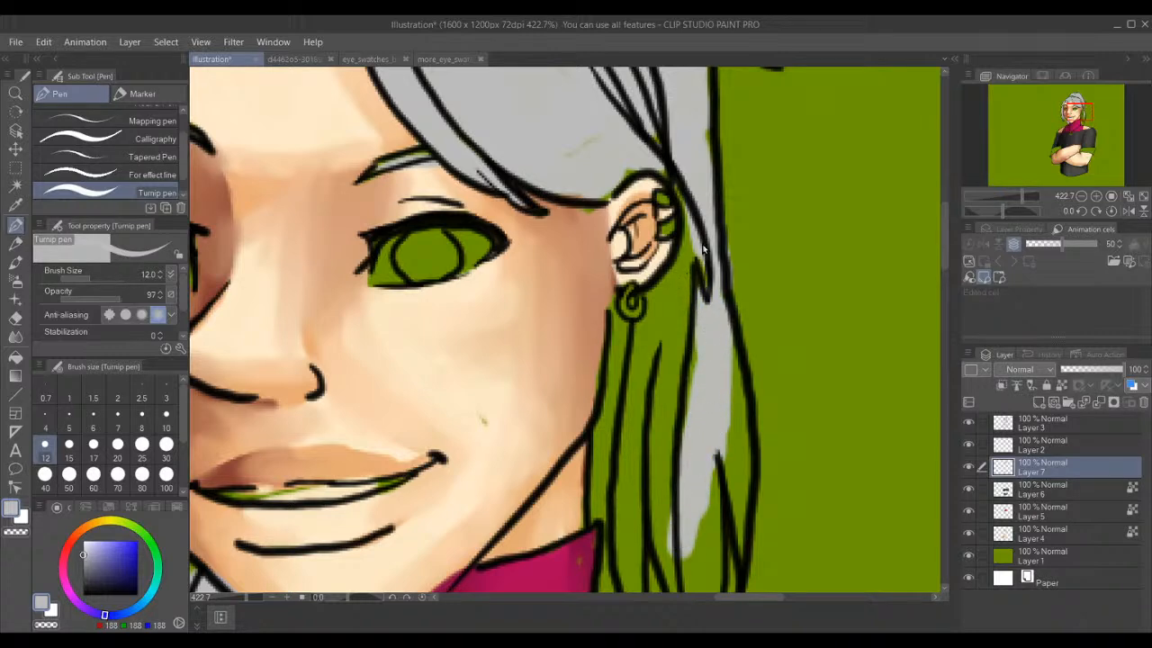
mouse_move(700, 229)
left_mouse_down()
mouse_move(639, 307)
mouse_move(650, 320)
mouse_move(640, 336)
mouse_move(616, 329)
mouse_move(596, 463)
left_mouse_up()
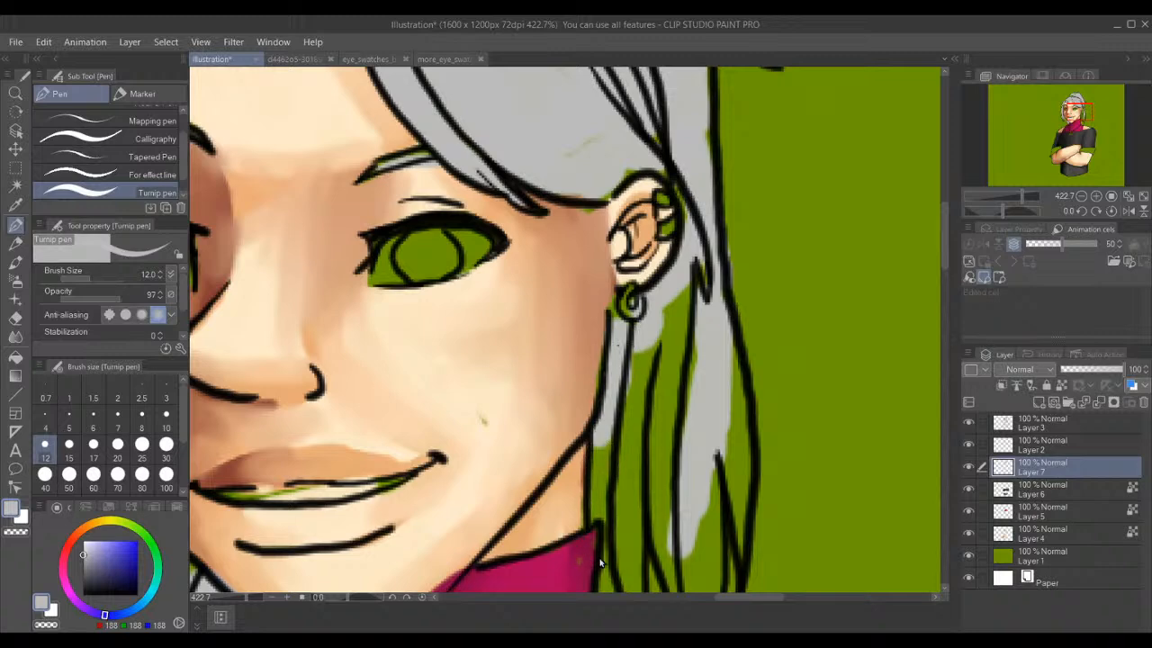
mouse_move(590, 560)
left_mouse_down()
mouse_move(628, 402)
mouse_move(632, 458)
left_mouse_up()
mouse_move(628, 591)
left_mouse_down()
mouse_move(660, 397)
mouse_move(650, 419)
left_mouse_up()
mouse_move(675, 546)
left_mouse_down()
mouse_move(669, 518)
mouse_move(674, 573)
mouse_move(670, 459)
mouse_move(676, 400)
mouse_move(705, 391)
mouse_move(693, 349)
mouse_move(657, 403)
left_mouse_up()
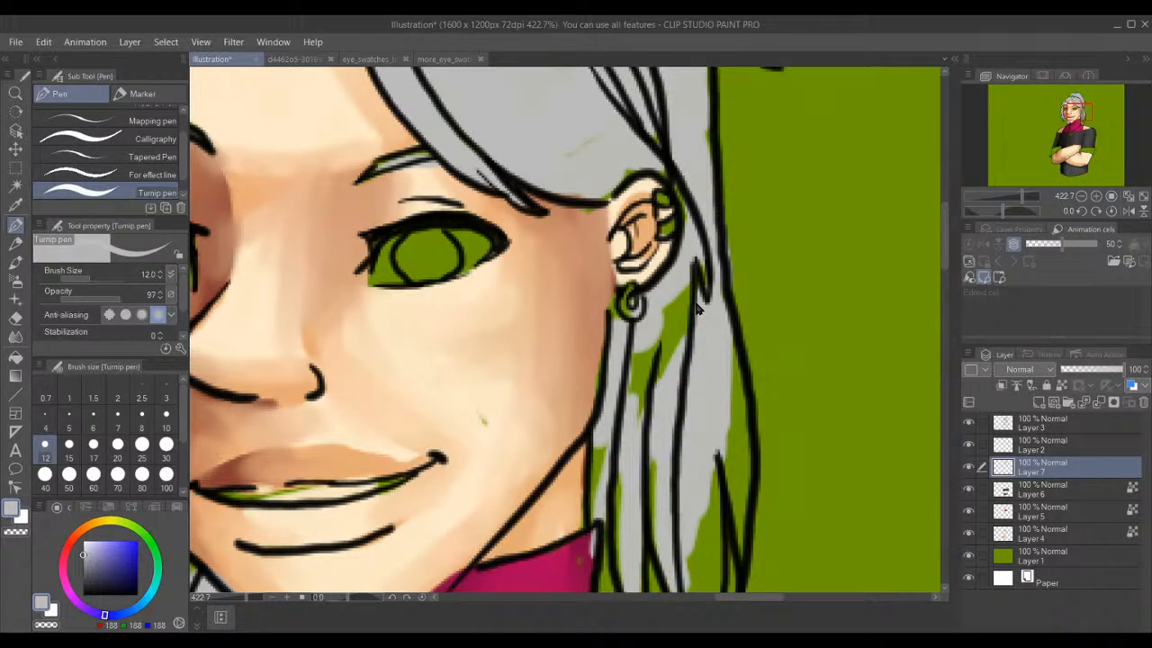
mouse_move(700, 304)
left_mouse_down()
mouse_move(652, 437)
mouse_move(672, 391)
mouse_move(668, 414)
mouse_move(663, 400)
mouse_move(670, 416)
mouse_move(667, 371)
mouse_move(638, 418)
mouse_move(638, 349)
mouse_move(630, 370)
mouse_move(658, 457)
mouse_move(655, 335)
left_mouse_up()
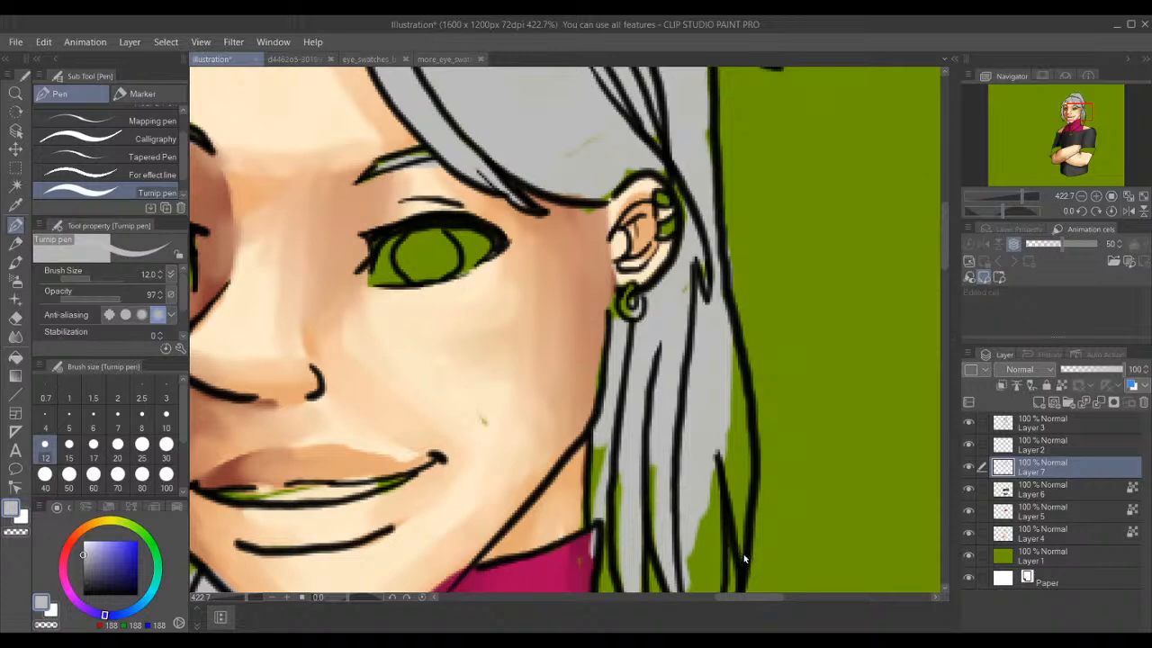
mouse_move(740, 558)
left_mouse_down()
mouse_move(727, 399)
mouse_move(743, 438)
mouse_move(711, 319)
left_mouse_up()
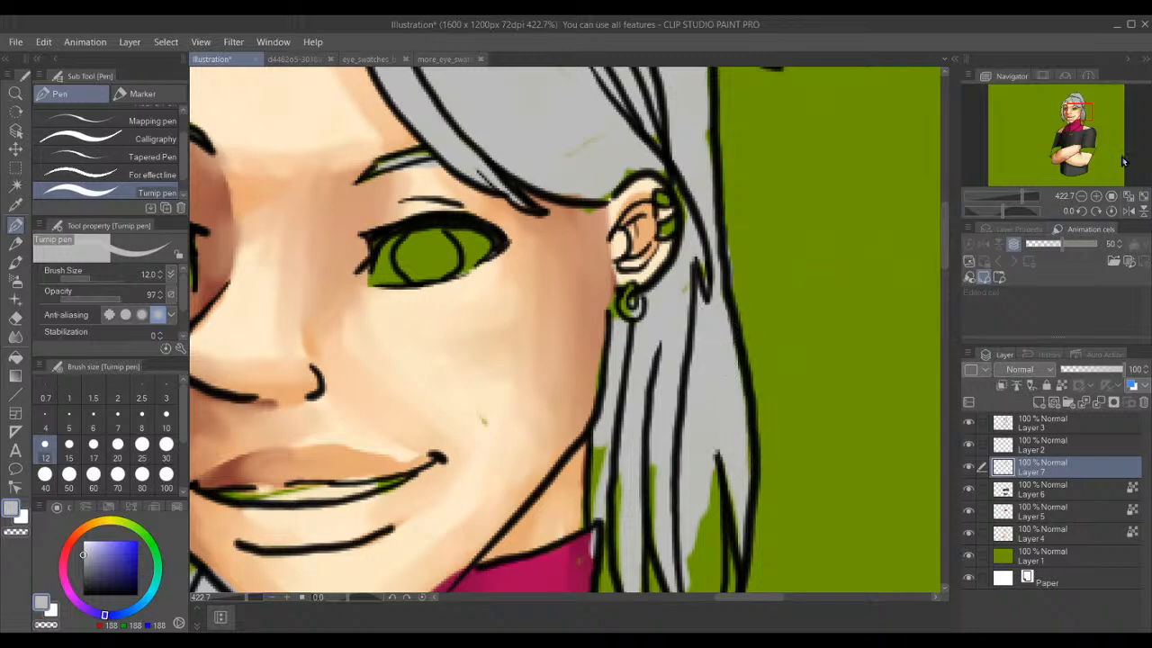
- Fill the lower ends of the hair beside the neck and collar with light grey, down to the shoulder
left_click_drag(1090, 109, 1084, 119)
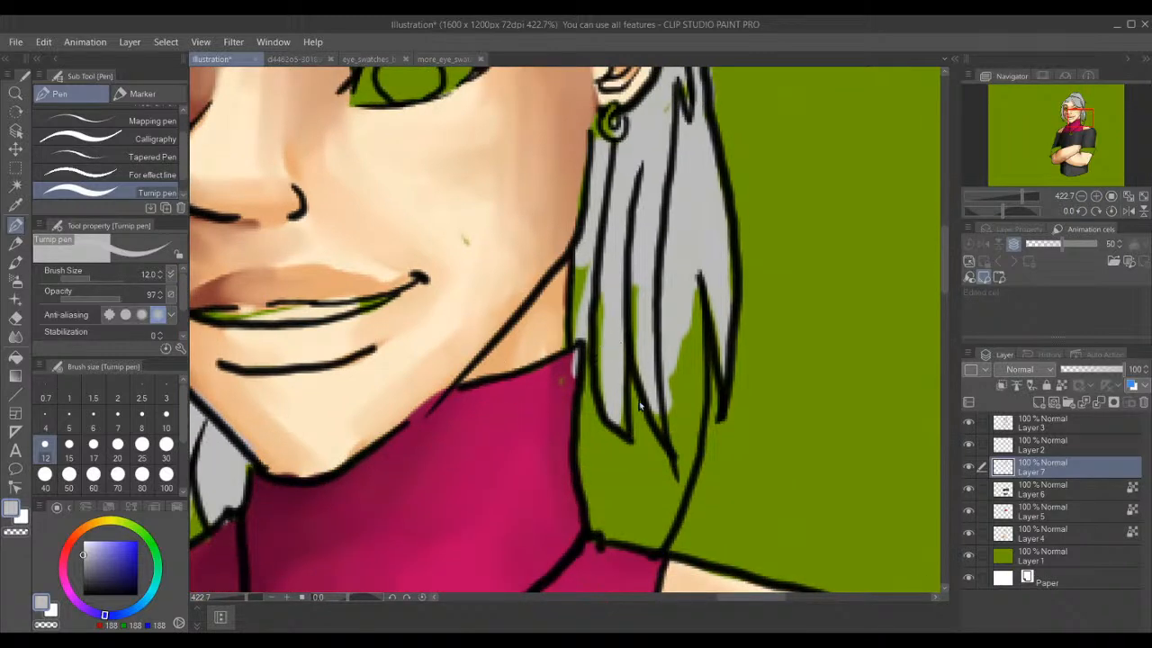
mouse_move(687, 323)
left_mouse_down()
mouse_move(681, 296)
mouse_move(686, 378)
mouse_move(650, 537)
mouse_move(602, 513)
mouse_move(590, 378)
mouse_move(626, 291)
mouse_move(628, 468)
mouse_move(655, 416)
mouse_move(632, 502)
left_mouse_up()
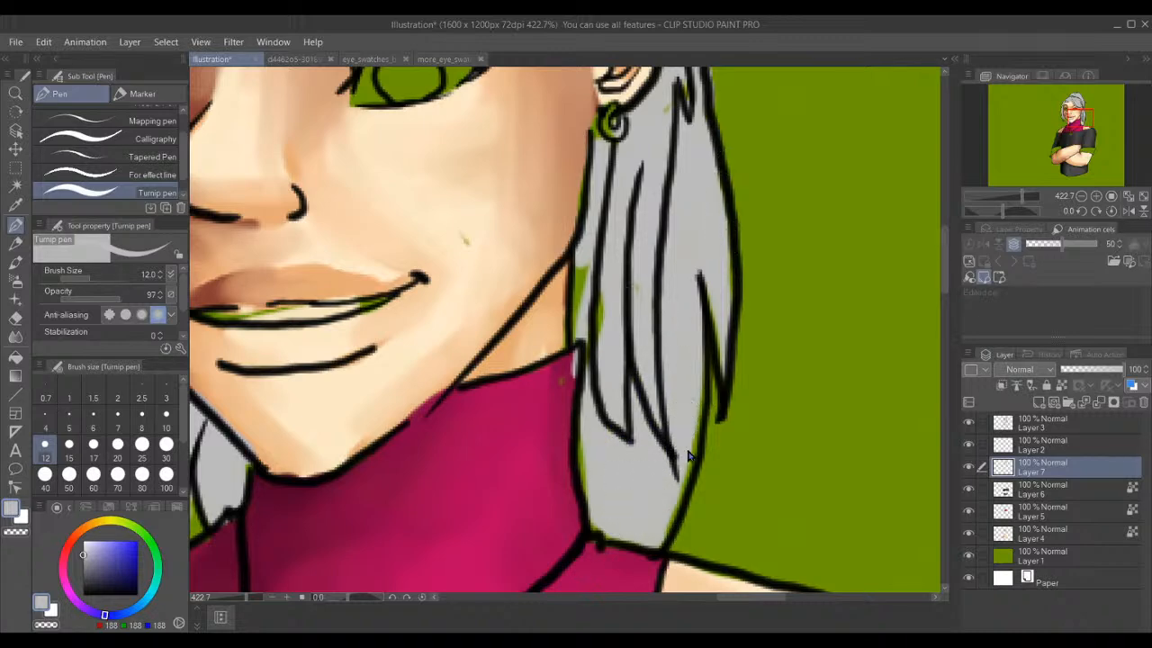
left_click_drag(695, 407, 677, 490)
- Colour the necklace chain links on both sides of the hammer pendant light grey, undoing strokes that spill onto the pendant and scarf
left_click_drag(1071, 148, 1053, 135)
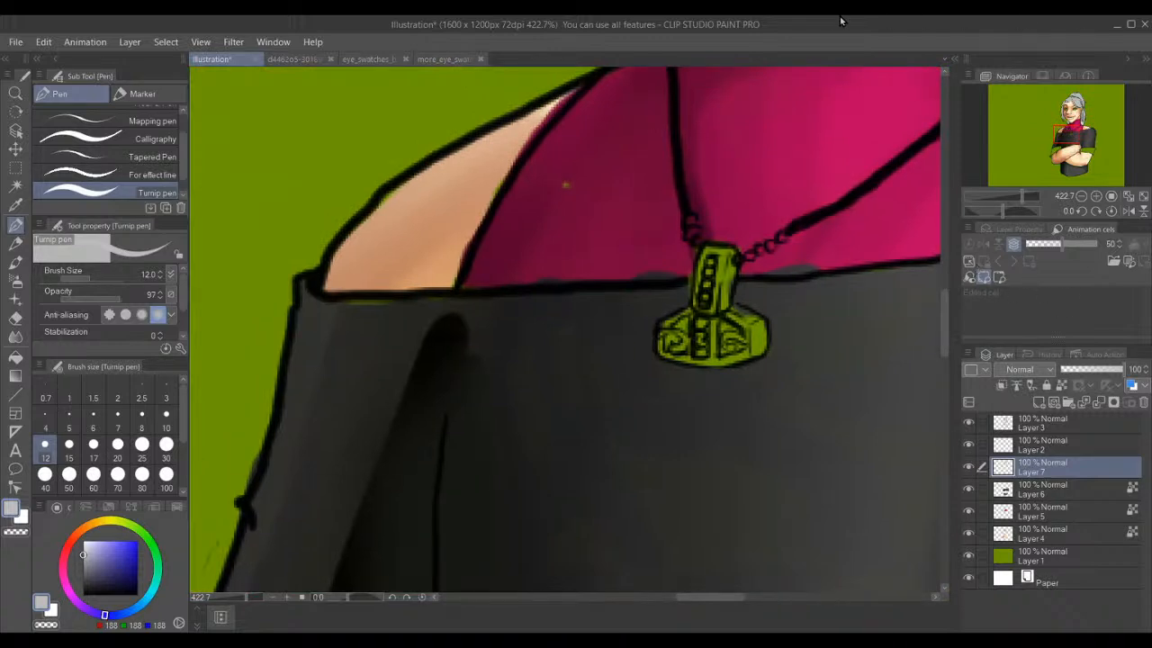
scroll(756, 234, "up", 5)
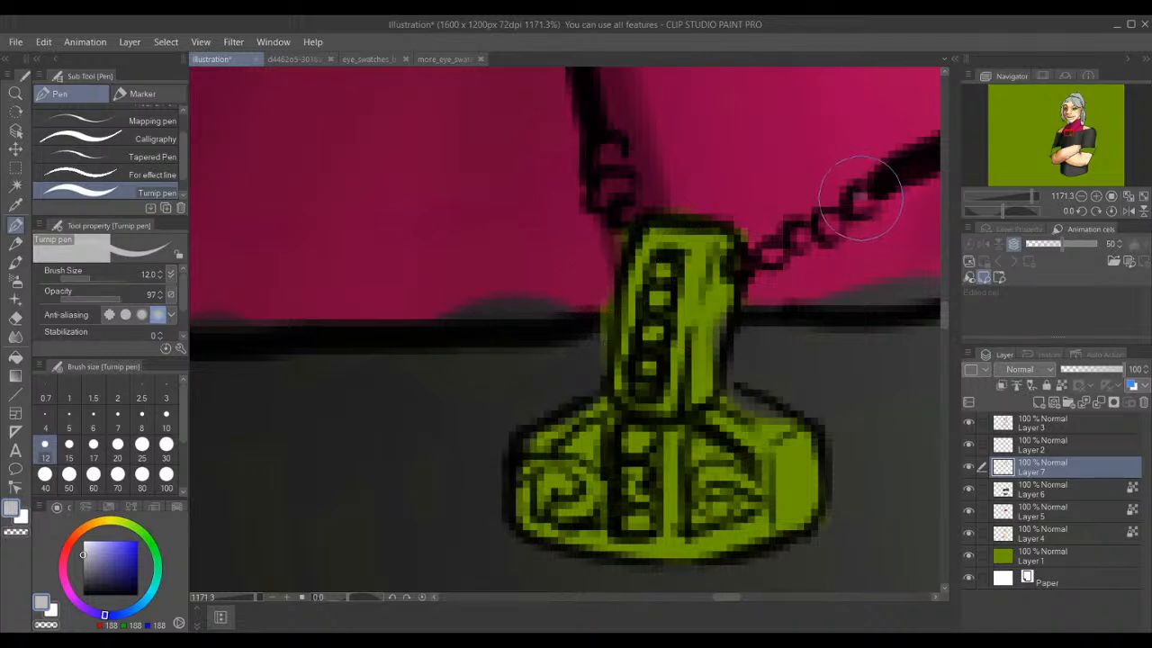
mouse_move(869, 184)
left_mouse_down()
mouse_move(831, 225)
mouse_move(733, 261)
mouse_move(778, 250)
mouse_move(740, 252)
left_mouse_up()
left_click(833, 221)
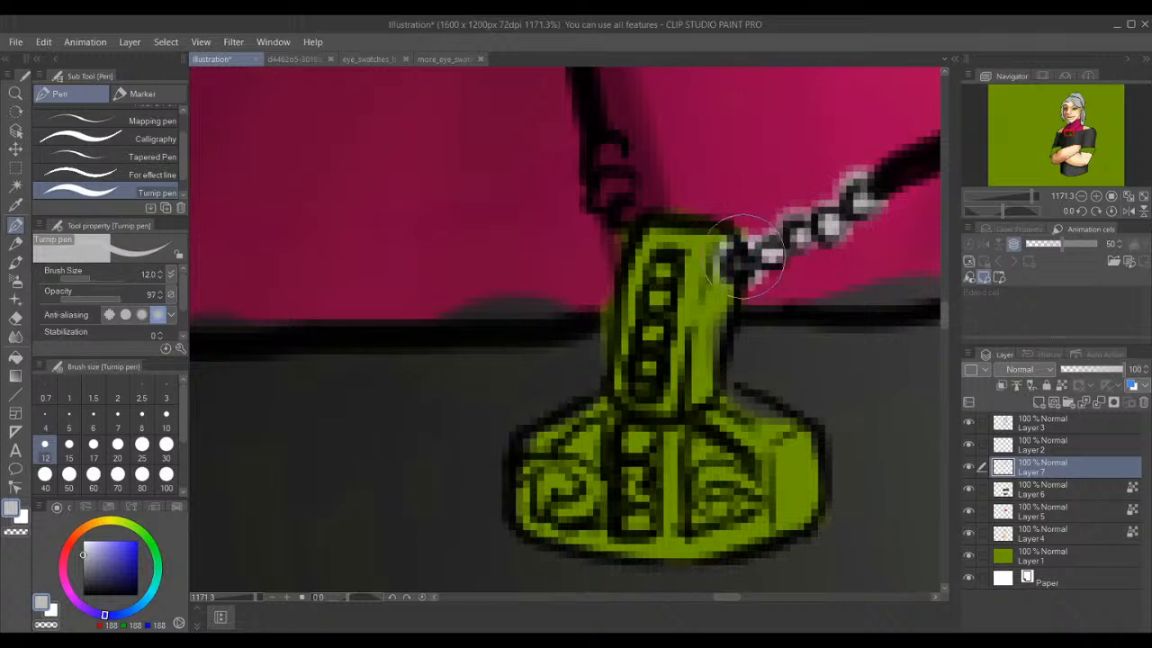
key("ctrl+z")
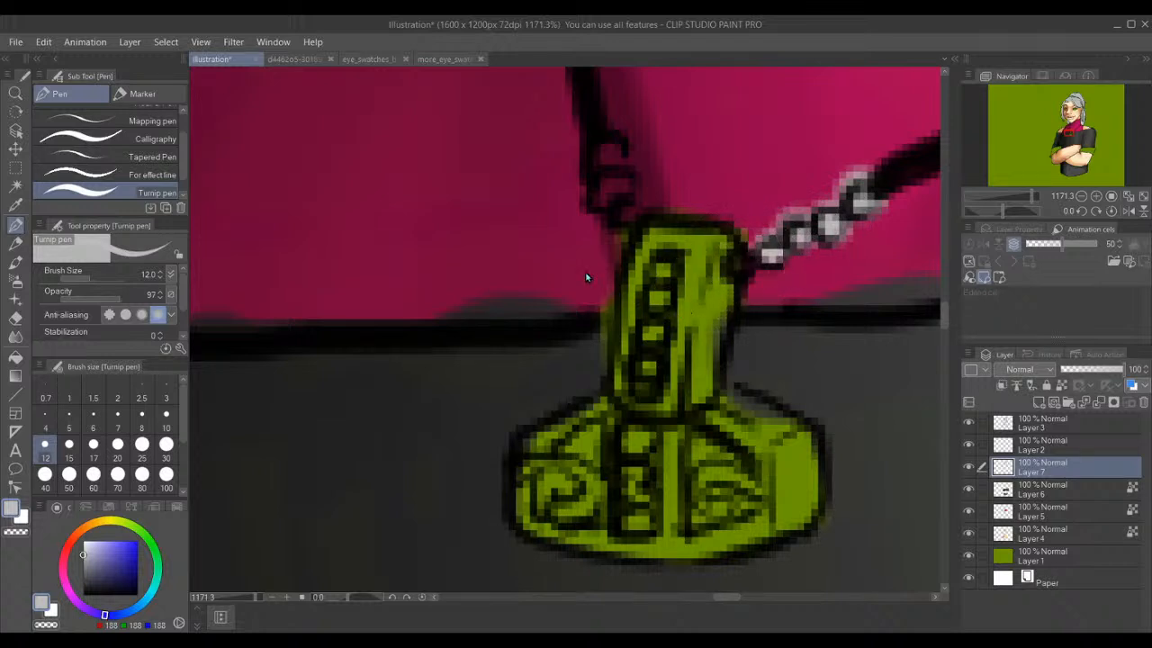
mouse_move(679, 259)
left_mouse_down()
mouse_move(639, 131)
mouse_move(650, 250)
mouse_move(617, 180)
left_mouse_up()
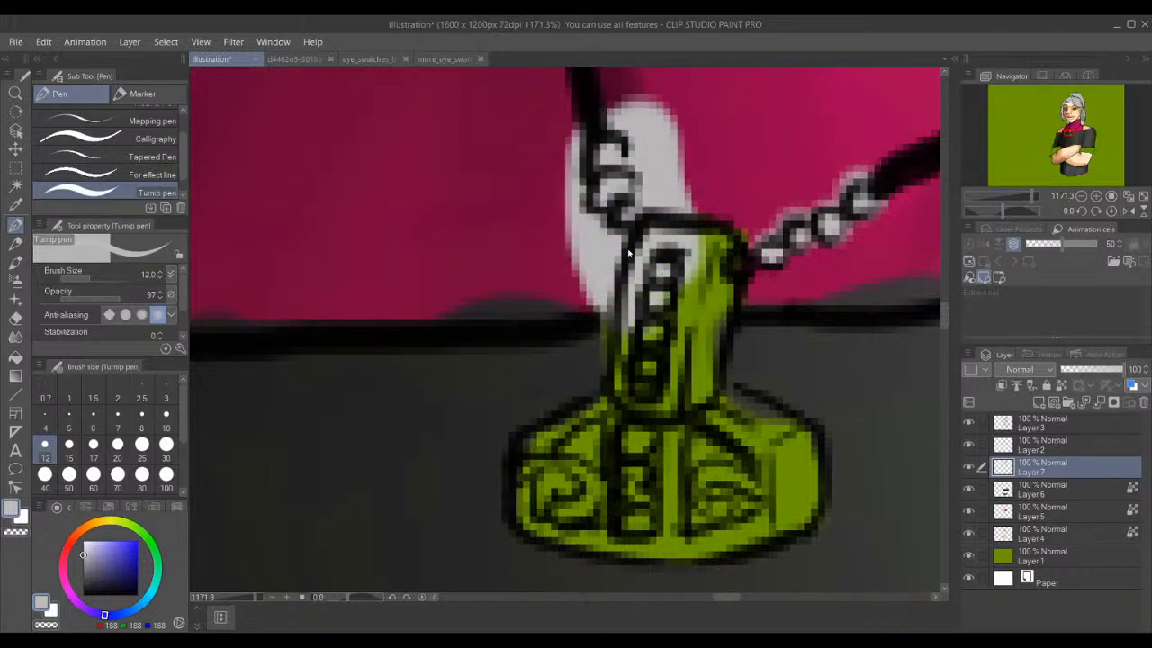
key("ctrl+z")
key("ctrl+z")
mouse_move(644, 202)
left_mouse_down()
mouse_move(603, 189)
mouse_move(622, 195)
mouse_move(612, 153)
left_mouse_up()
key("ctrl+z")
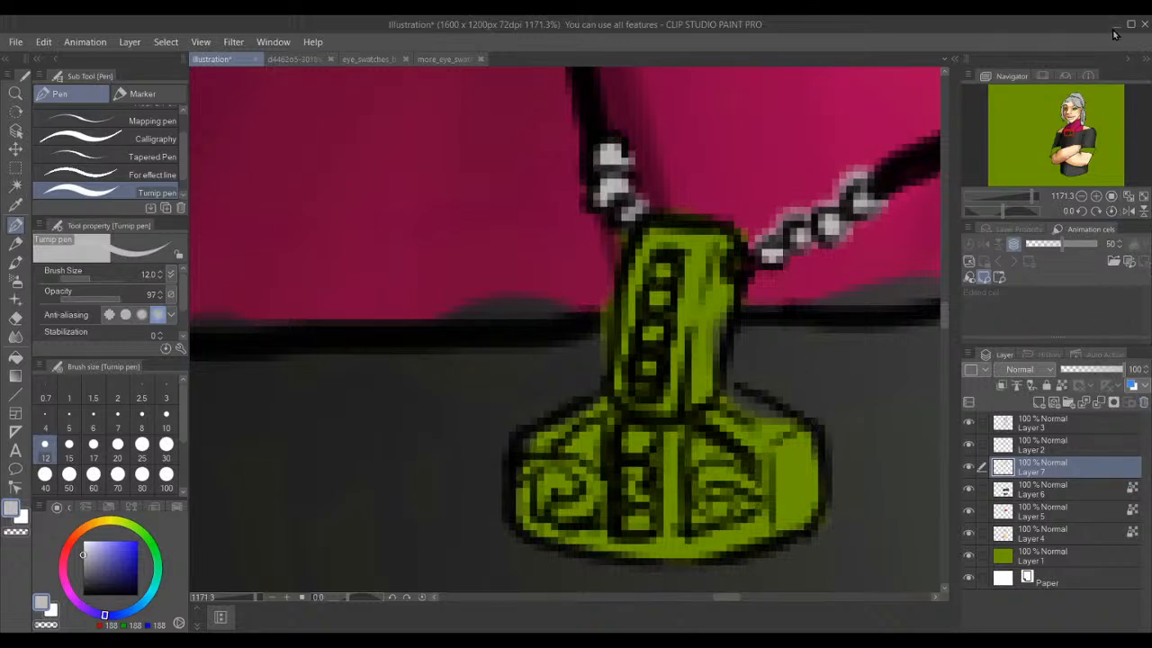
- Erase a small gap in the Layer 3 line art where the right chain meets the pendant, and colour that link light grey on Layer 7
left_click(1087, 424)
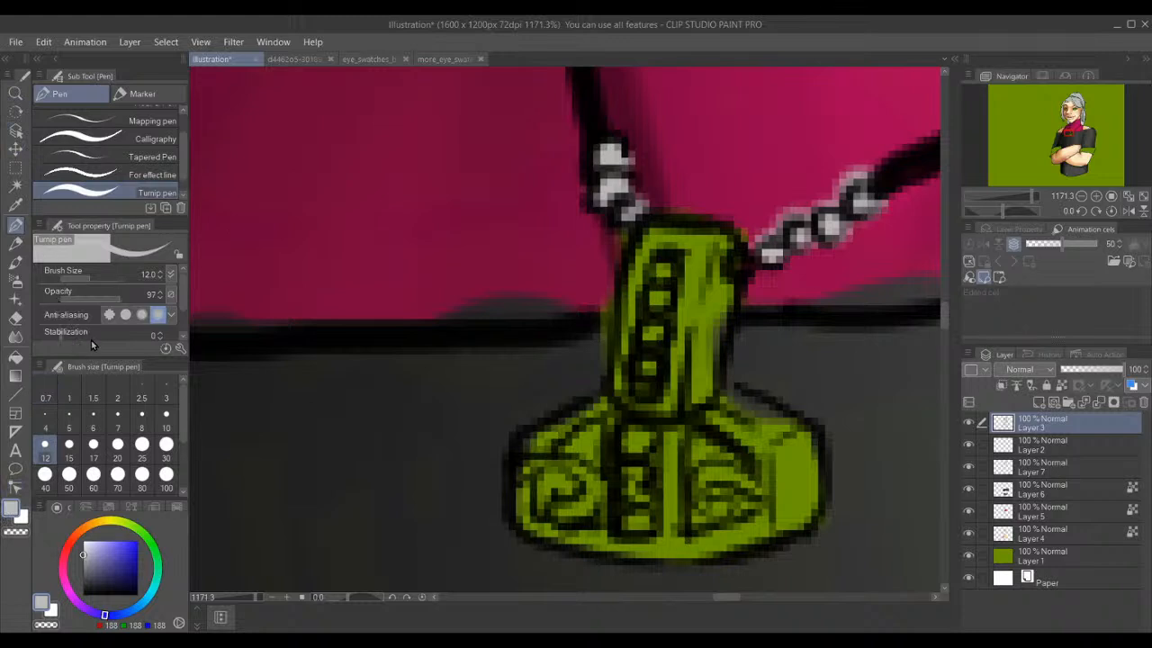
left_click(16, 317)
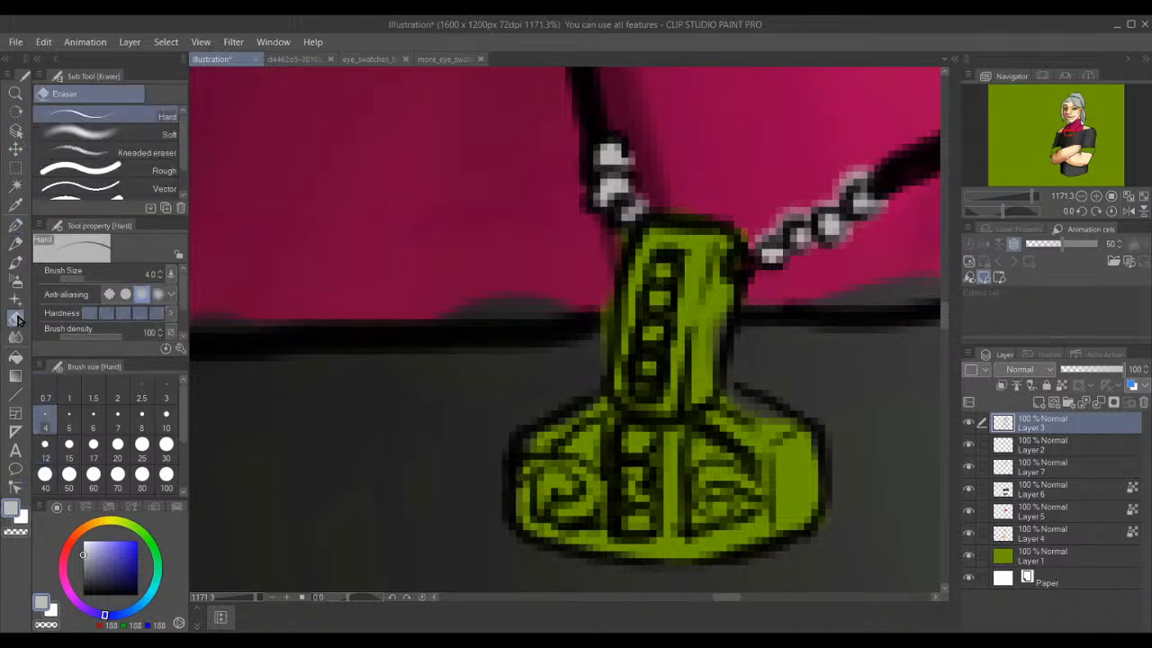
left_click(740, 263)
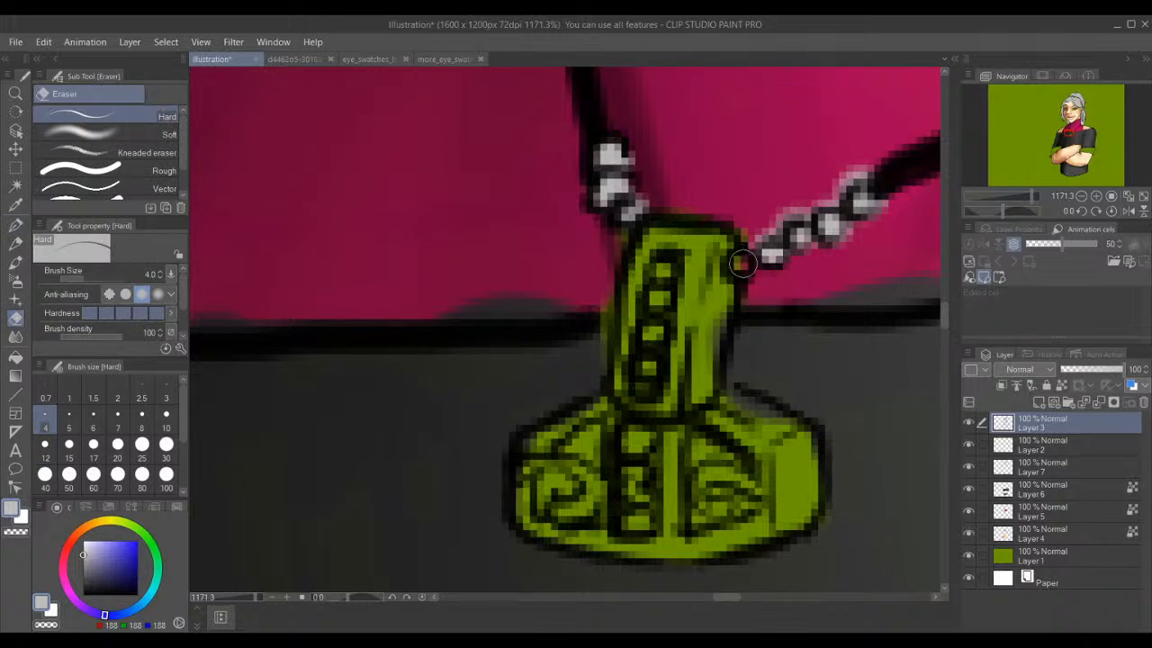
left_click(1069, 466)
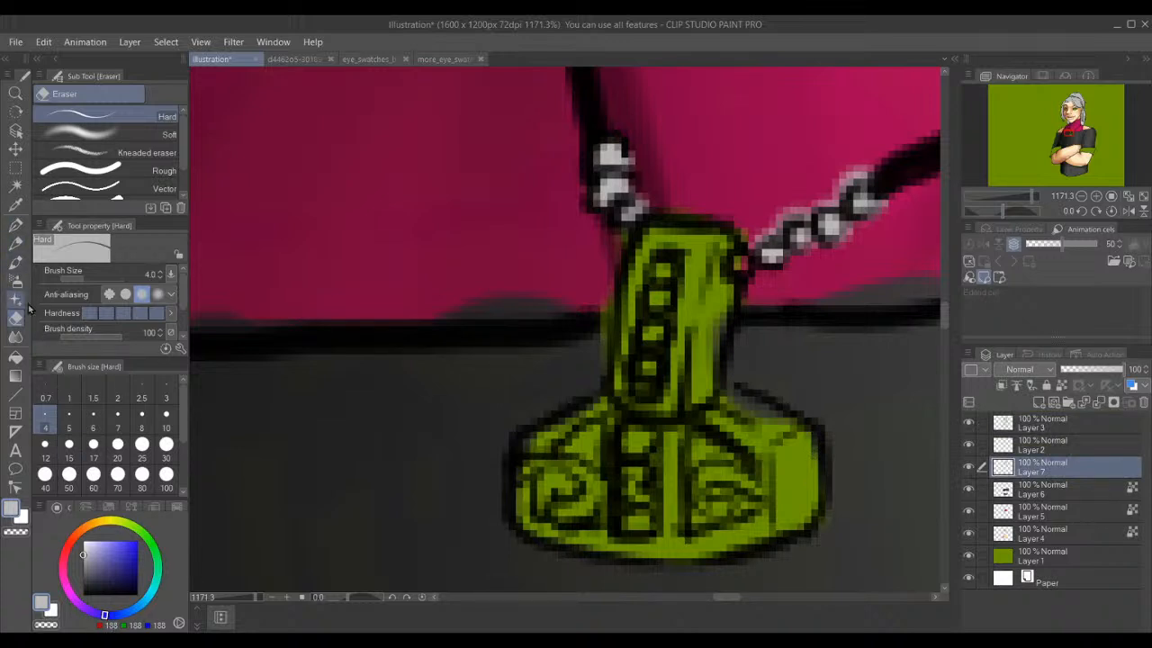
left_click(14, 225)
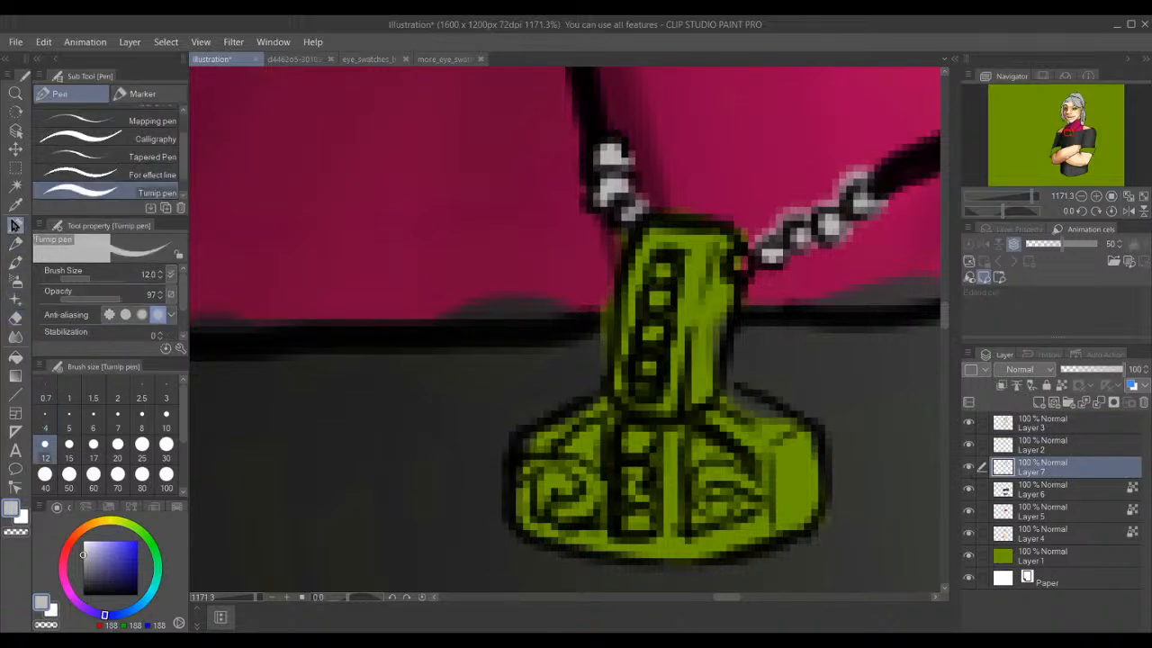
left_click(741, 262)
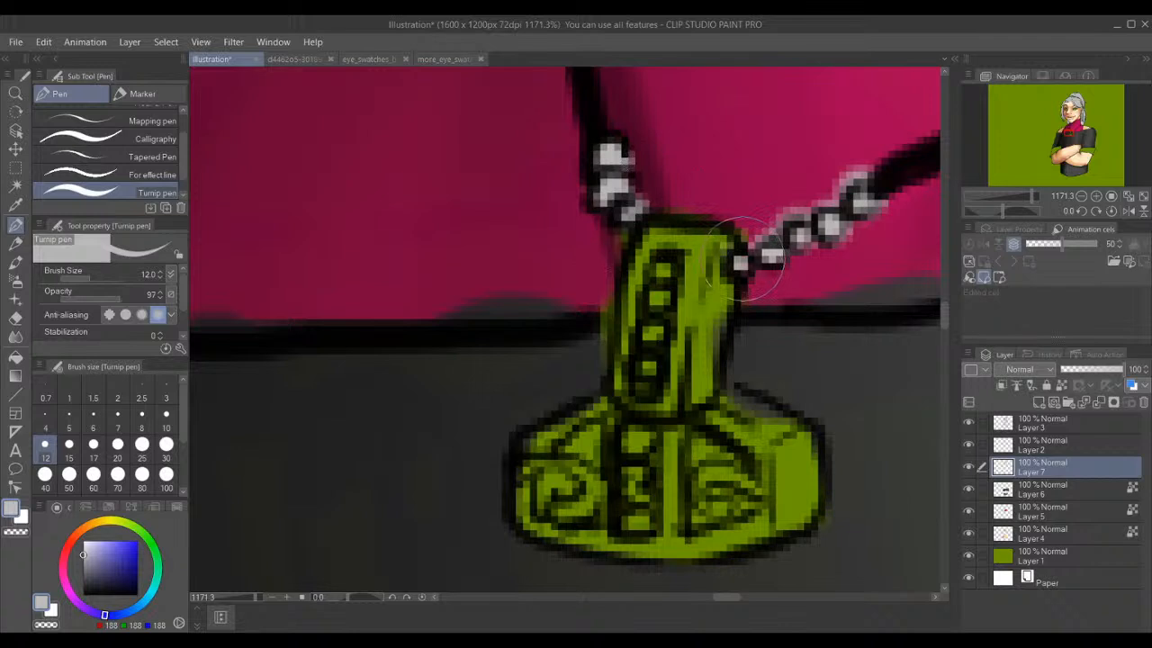
- Fill the hammer pendant's handle with light grey, undoing the stroke that spills past its lower right edge
mouse_move(729, 257)
left_mouse_down()
mouse_move(707, 241)
mouse_move(657, 238)
mouse_move(635, 430)
mouse_move(700, 261)
mouse_move(711, 280)
mouse_move(644, 436)
left_mouse_up()
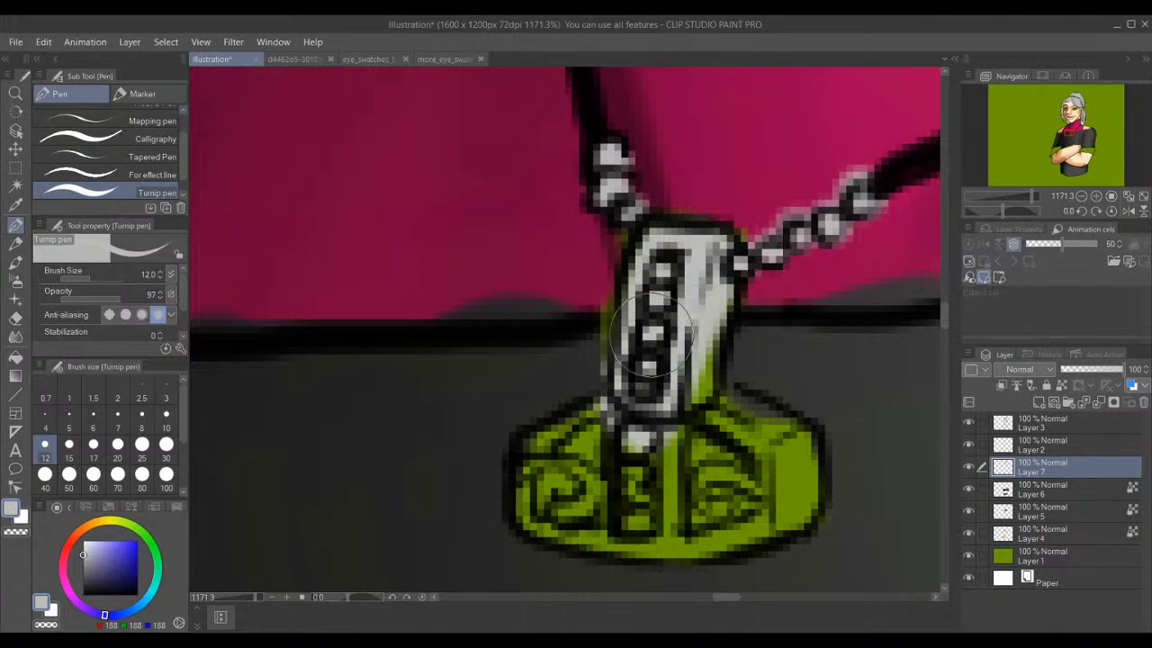
mouse_move(628, 360)
left_mouse_down()
mouse_move(684, 333)
mouse_move(664, 353)
left_mouse_up()
left_click_drag(694, 376, 684, 439)
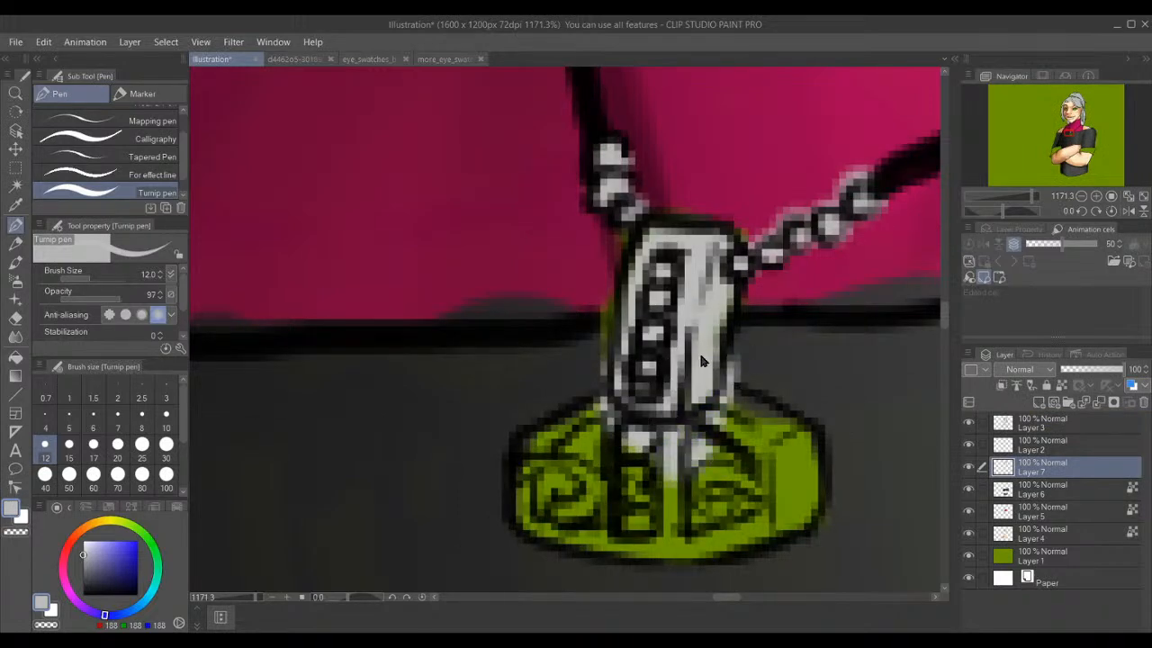
key("ctrl+z")
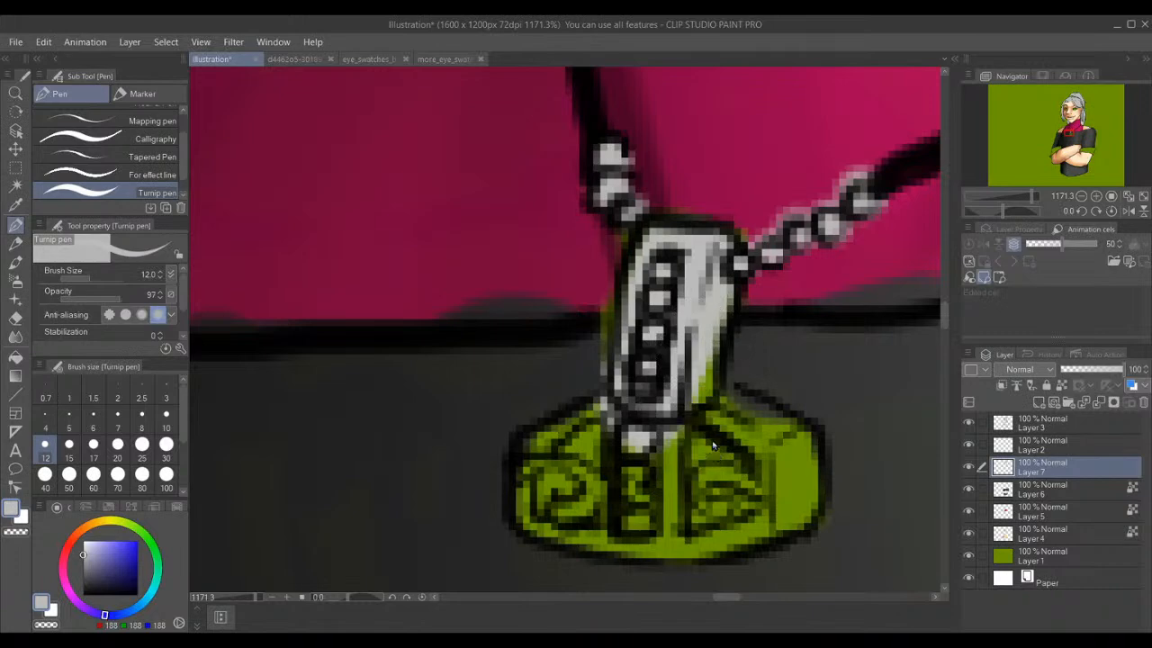
- Fill the hammer head with light grey, covering the right facets, carved panels, central strip and bottom rim
left_click_drag(703, 400, 756, 443)
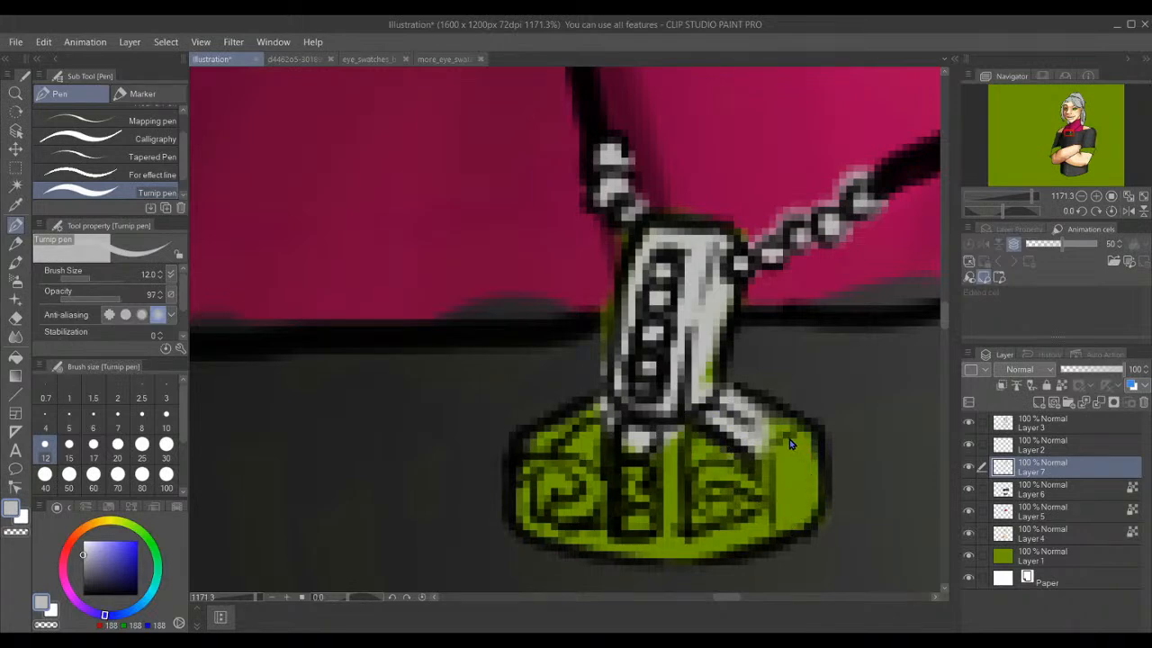
mouse_move(786, 446)
left_mouse_down()
mouse_move(797, 463)
mouse_move(782, 490)
mouse_move(684, 459)
mouse_move(664, 488)
left_mouse_up()
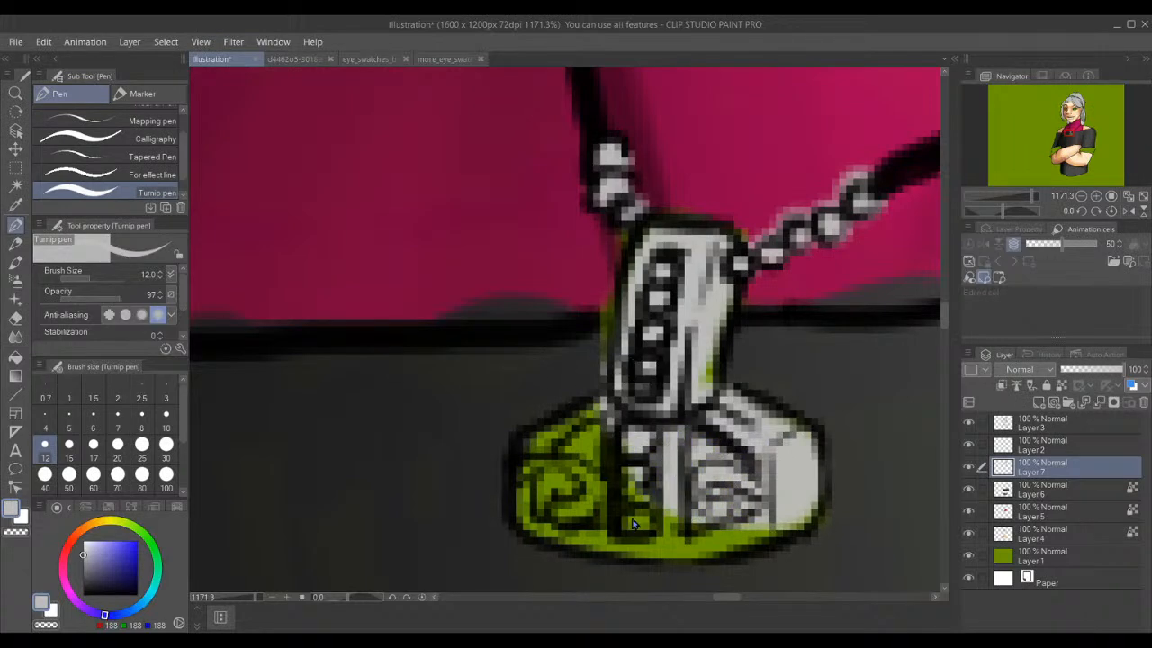
mouse_move(781, 519)
left_mouse_down()
mouse_move(810, 526)
mouse_move(684, 536)
mouse_move(558, 500)
mouse_move(540, 473)
left_mouse_up()
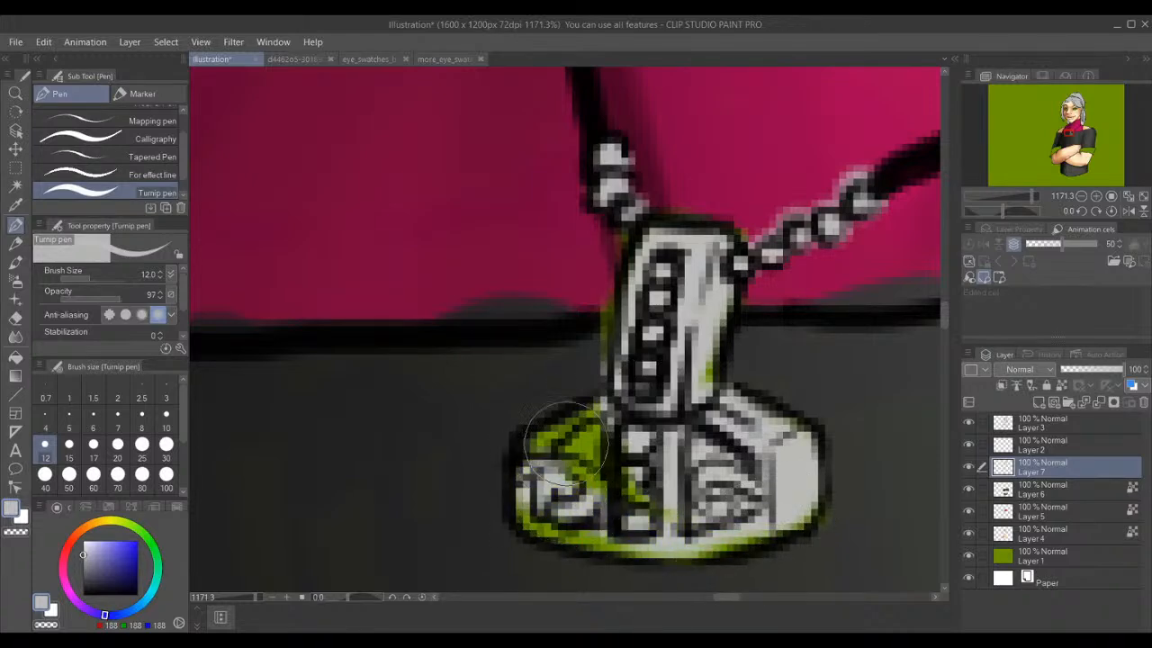
mouse_move(666, 509)
left_mouse_down()
mouse_move(589, 473)
mouse_move(590, 423)
mouse_move(531, 418)
mouse_move(537, 497)
mouse_move(524, 510)
mouse_move(538, 525)
mouse_move(585, 540)
mouse_move(666, 539)
left_mouse_up()
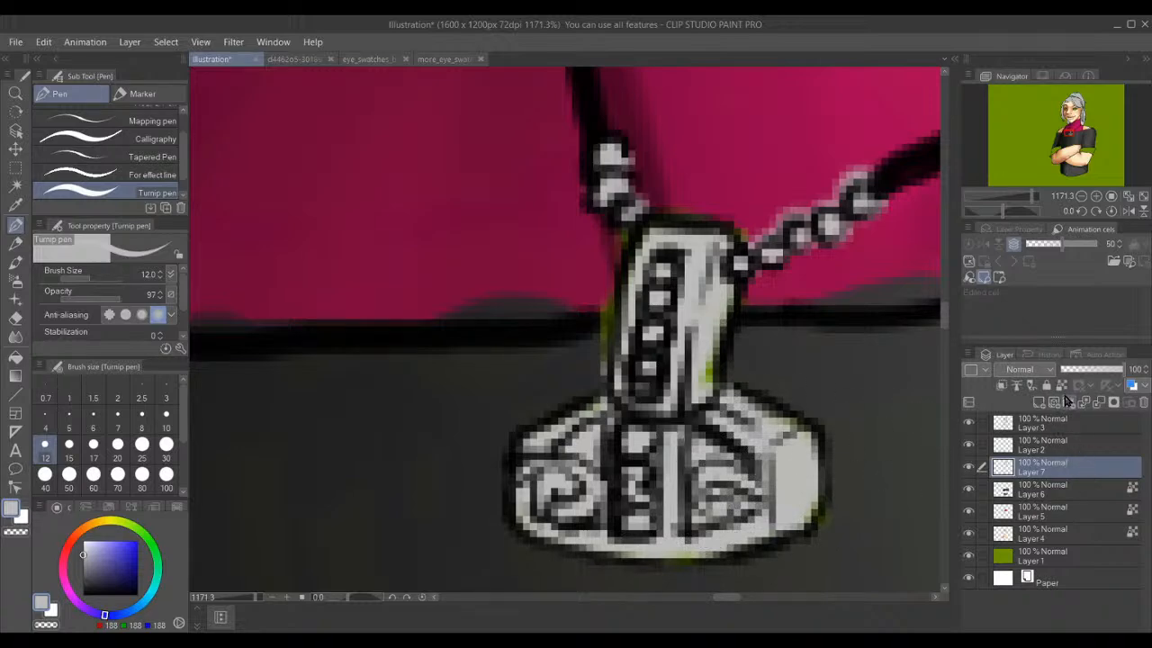
- Lock Layer 7's transparent pixels and shade the hammer head's upper left panel with mid grey (RGB 106) at brush size 10
left_click(1059, 389)
left_click(90, 563)
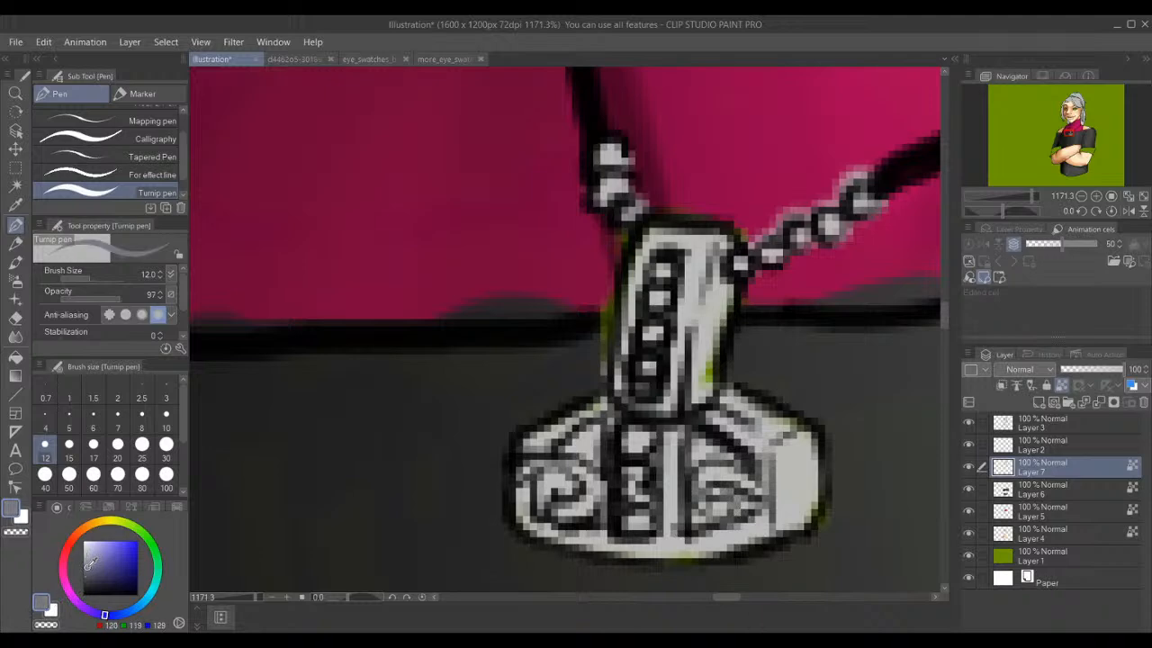
left_click_drag(82, 568, 71, 577)
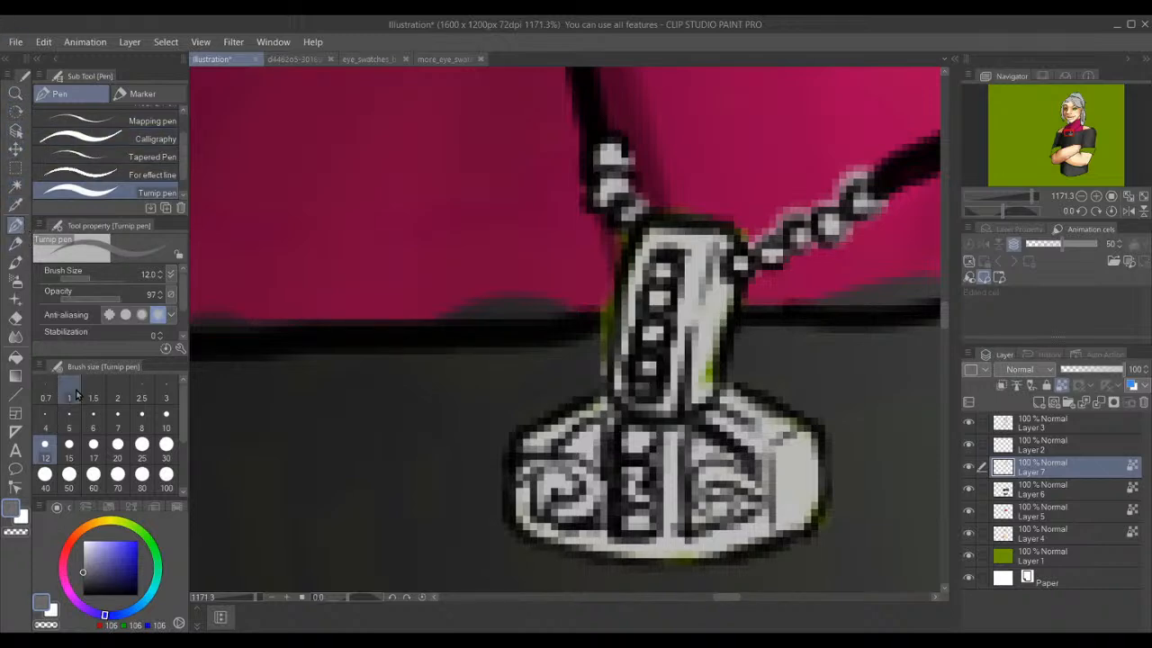
left_click(165, 420)
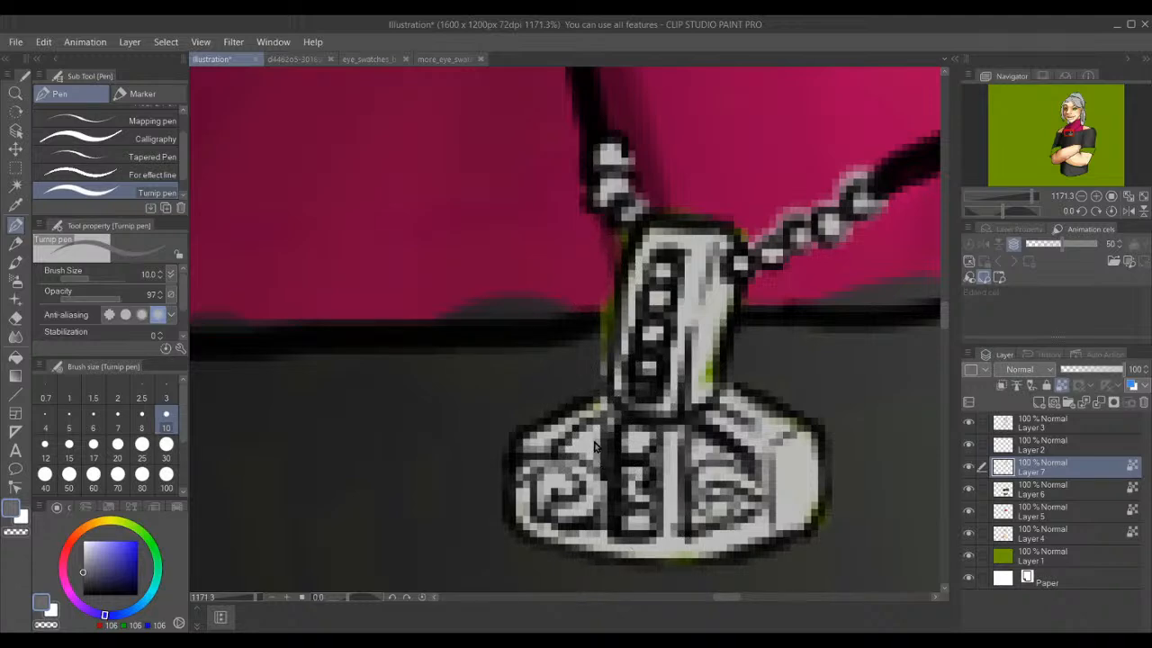
mouse_move(595, 436)
left_mouse_down()
mouse_move(592, 455)
mouse_move(600, 434)
mouse_move(565, 441)
mouse_move(572, 463)
left_mouse_up()
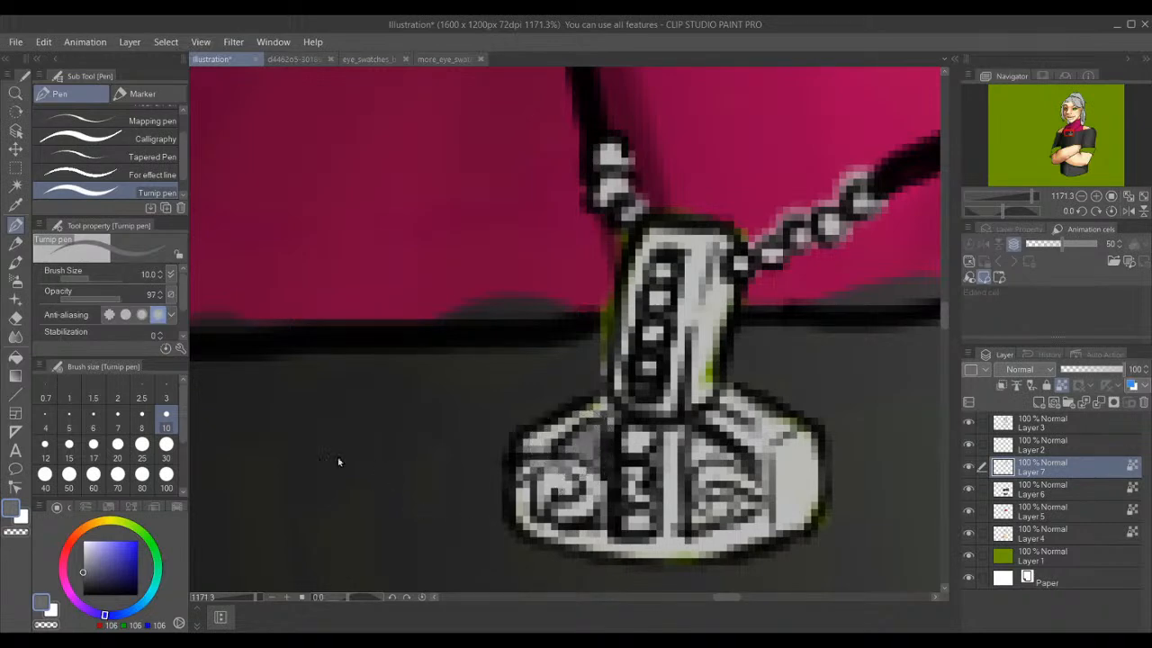
- Shade the hammer head's carved left panel and left rim mid grey with brush size 6
left_click(95, 418)
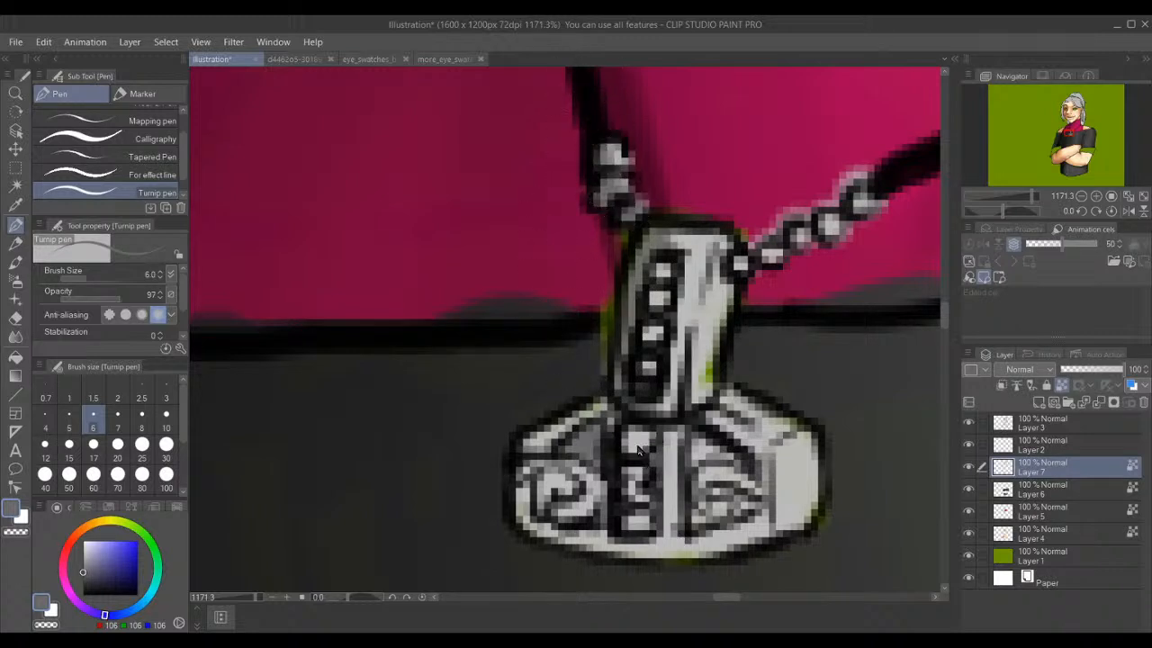
mouse_move(627, 429)
left_mouse_down()
mouse_move(625, 544)
mouse_move(599, 537)
left_mouse_up()
mouse_move(596, 412)
left_mouse_down()
mouse_move(575, 503)
mouse_move(554, 523)
left_mouse_up()
left_click_drag(556, 427, 538, 516)
left_click_drag(531, 466, 519, 519)
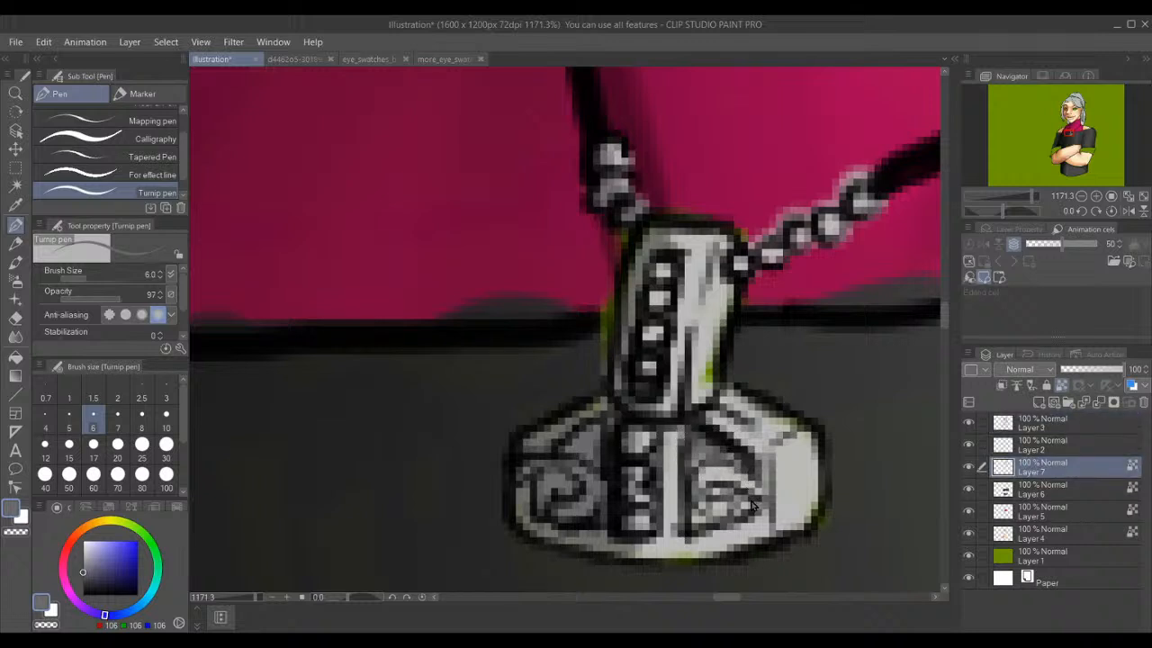
- Shade the hammer head's carved right panel, the central strip's edge and the handle's lower left edge with mid grey
mouse_move(745, 501)
left_mouse_down()
mouse_move(707, 491)
mouse_move(748, 502)
mouse_move(732, 509)
mouse_move(752, 537)
left_mouse_up()
left_click_drag(693, 513, 698, 514)
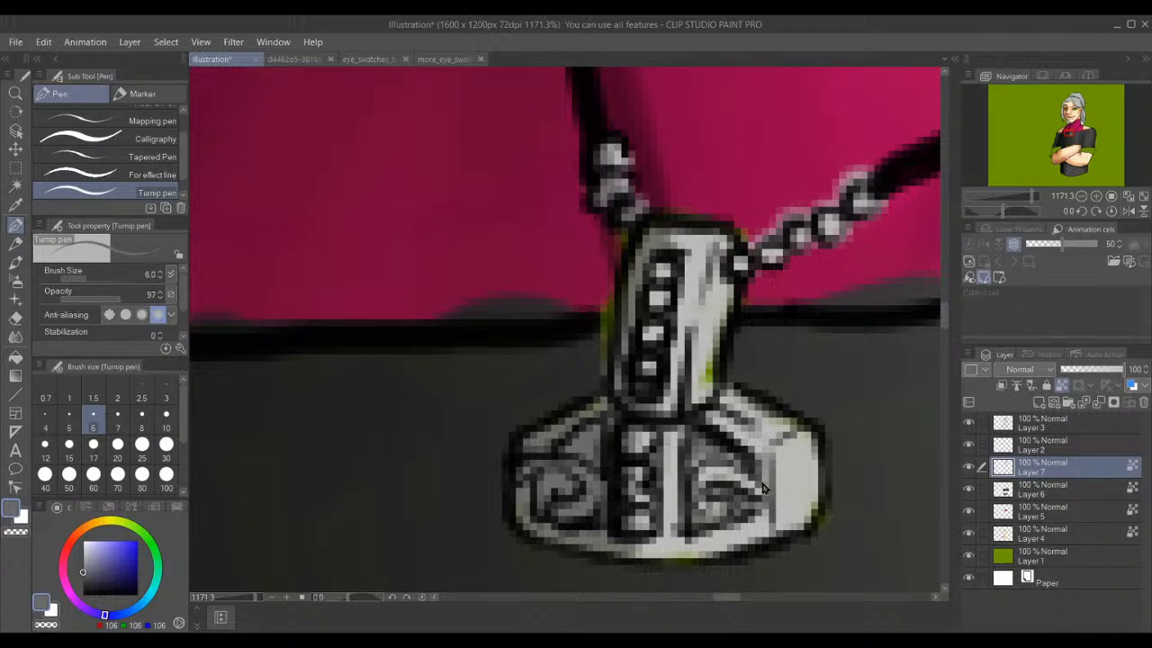
left_click_drag(749, 478, 709, 454)
mouse_move(709, 453)
left_mouse_down()
mouse_move(747, 466)
mouse_move(745, 489)
mouse_move(760, 489)
mouse_move(698, 463)
left_mouse_up()
mouse_move(739, 509)
left_mouse_down()
mouse_move(720, 516)
mouse_move(733, 533)
mouse_move(720, 511)
left_mouse_up()
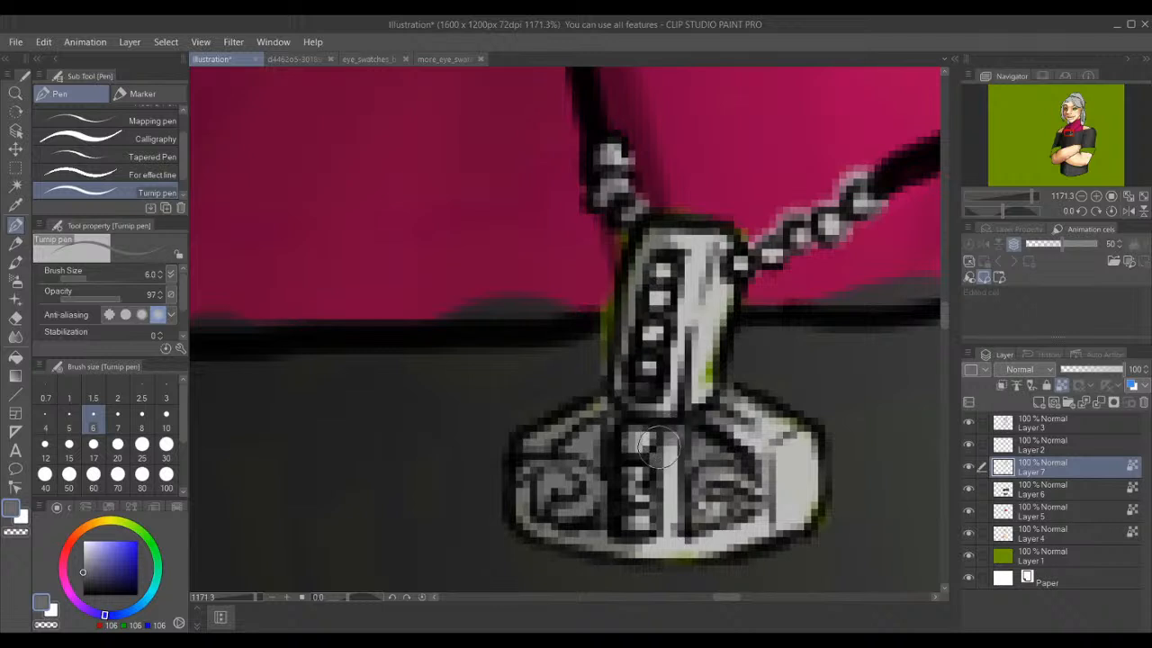
left_click_drag(663, 428, 666, 522)
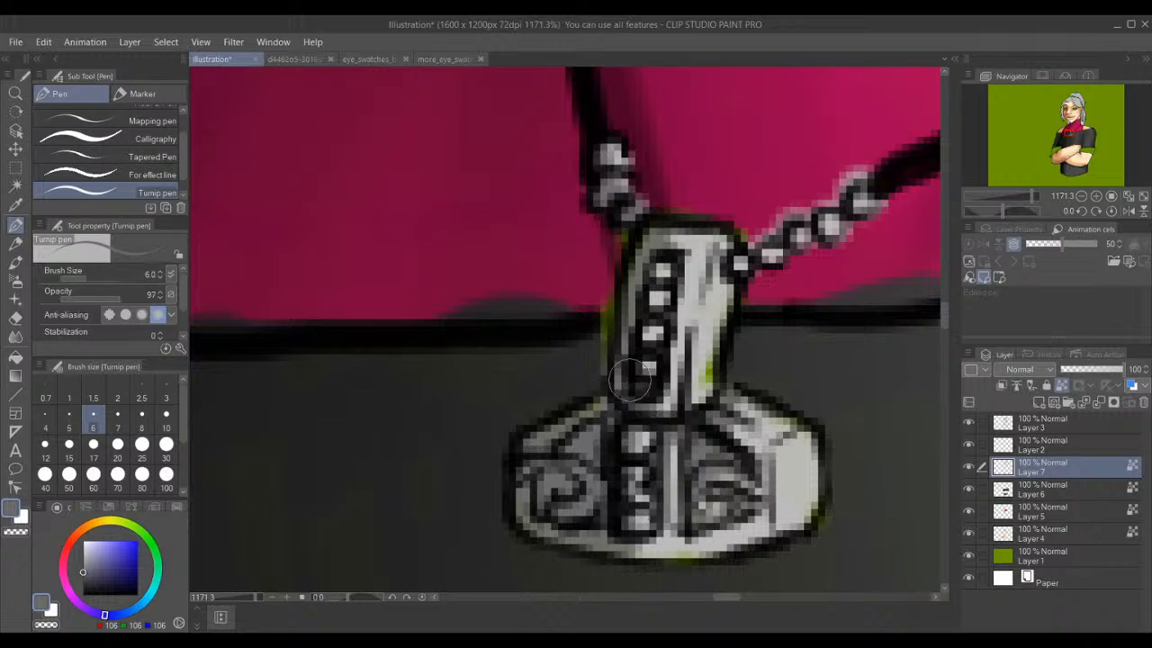
left_click_drag(630, 382, 623, 389)
- Deepen the shadows in the hammer head's left panel and spiral carving with dark grey (RGB 50)
left_click_drag(83, 573, 85, 584)
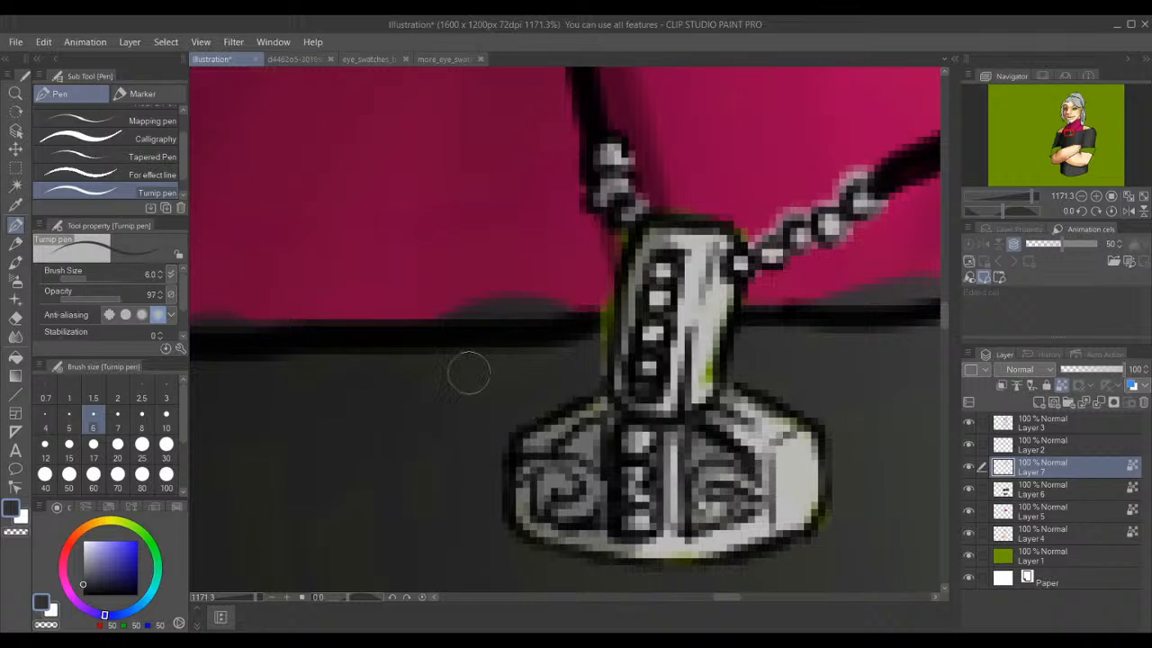
mouse_move(595, 424)
left_mouse_down()
mouse_move(577, 441)
mouse_move(597, 451)
mouse_move(568, 499)
mouse_move(551, 482)
mouse_move(540, 511)
mouse_move(576, 517)
left_mouse_up()
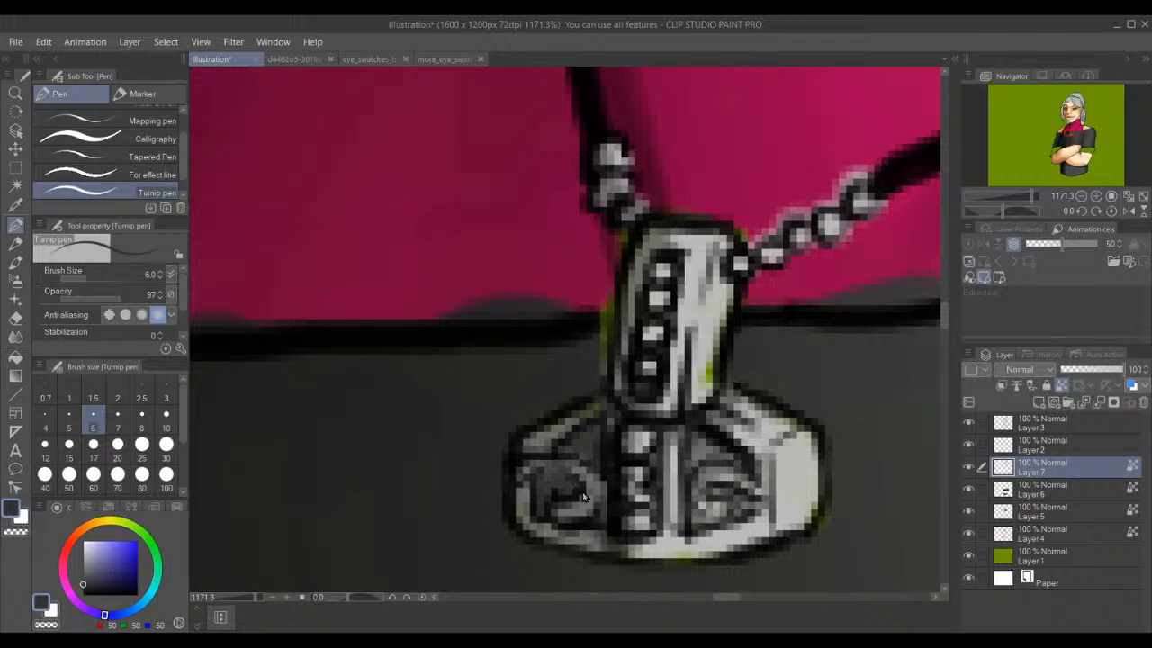
mouse_move(566, 463)
left_mouse_down()
mouse_move(589, 490)
mouse_move(569, 499)
mouse_move(553, 469)
left_mouse_up()
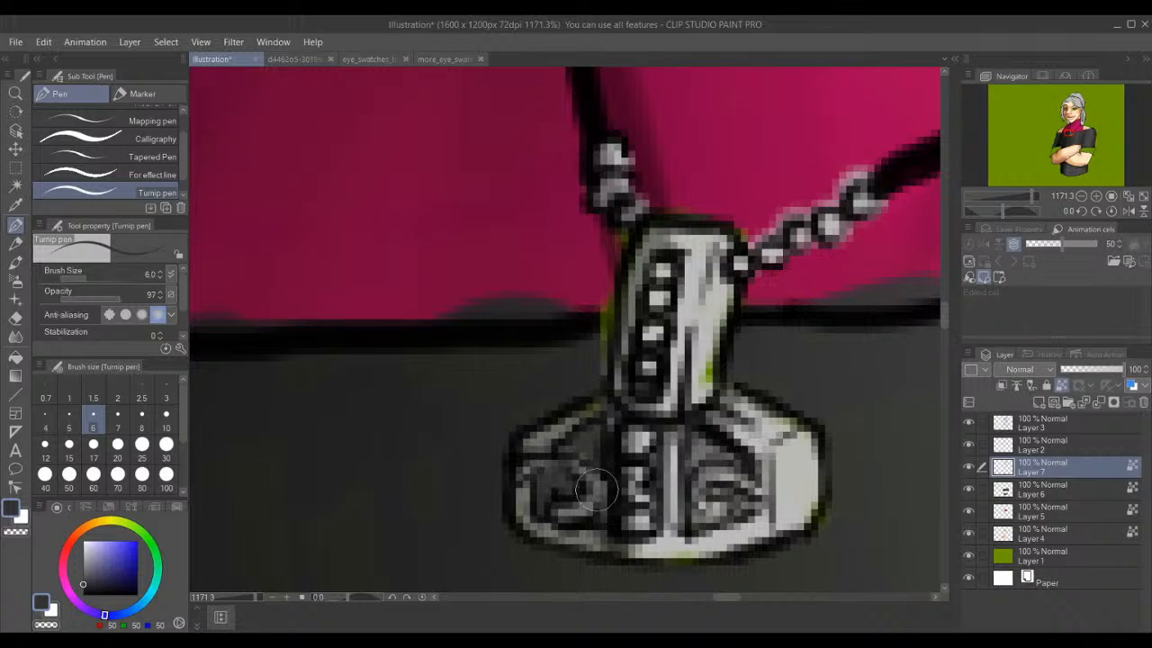
mouse_move(581, 415)
left_mouse_down()
mouse_move(516, 454)
mouse_move(514, 508)
mouse_move(540, 545)
left_mouse_up()
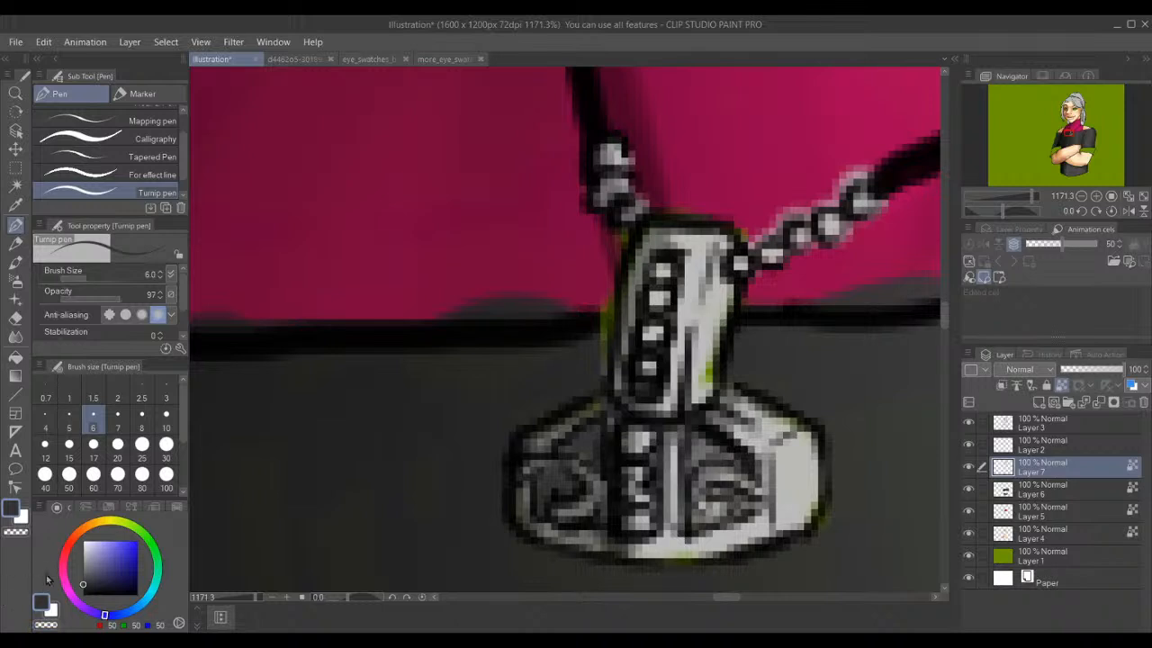
- Add white highlights to the chain links and along the front edge and top of the pendant's handle
left_click(84, 542)
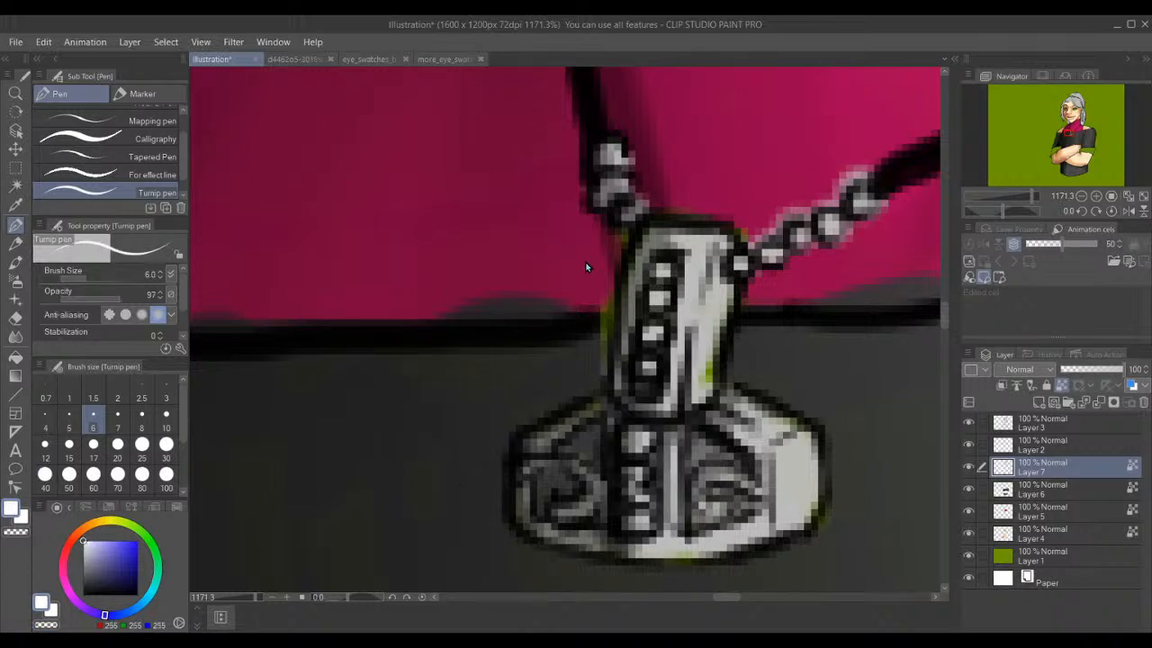
left_click(615, 152)
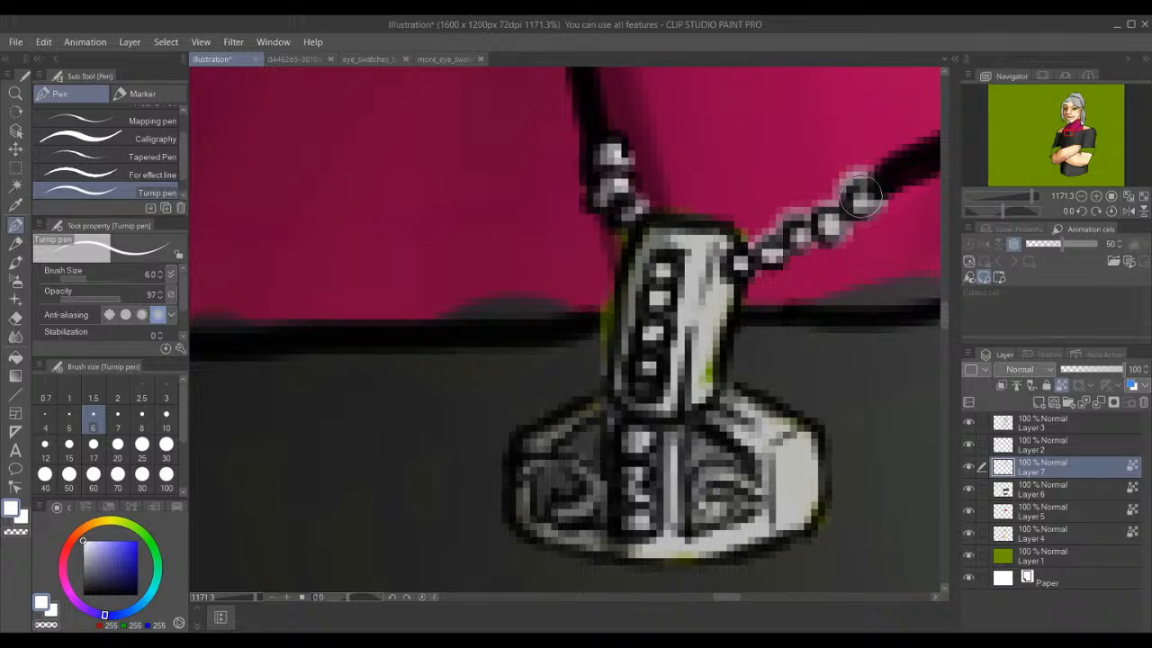
left_click(832, 211)
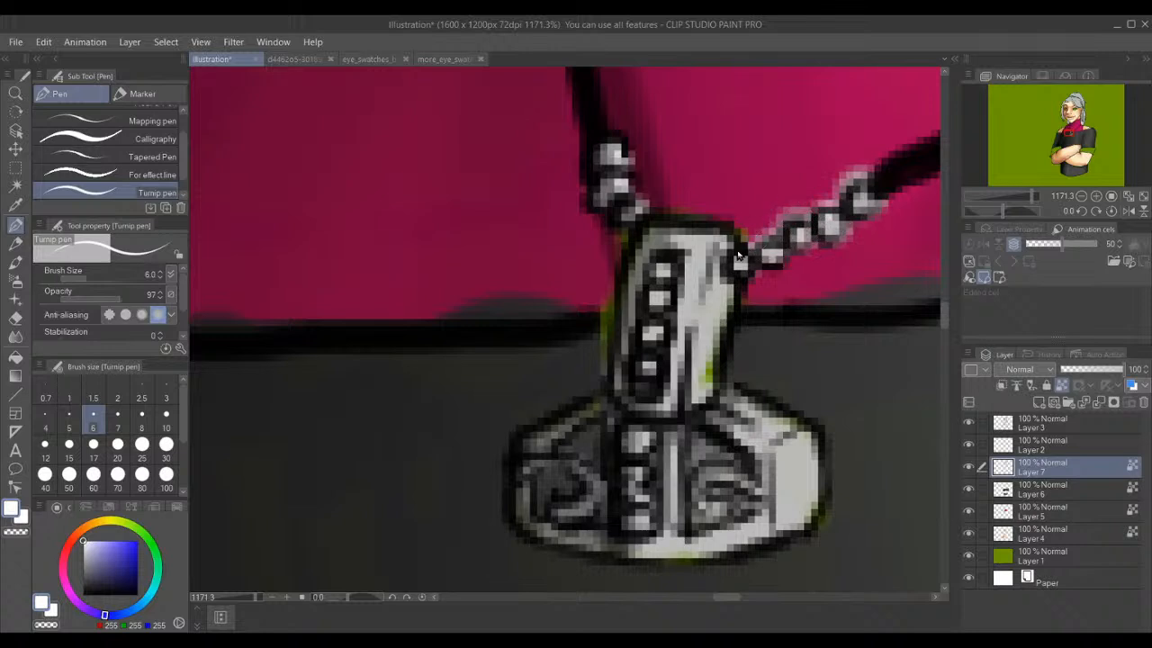
left_click_drag(714, 240, 693, 324)
left_click_drag(713, 245, 682, 396)
left_click_drag(712, 240, 700, 242)
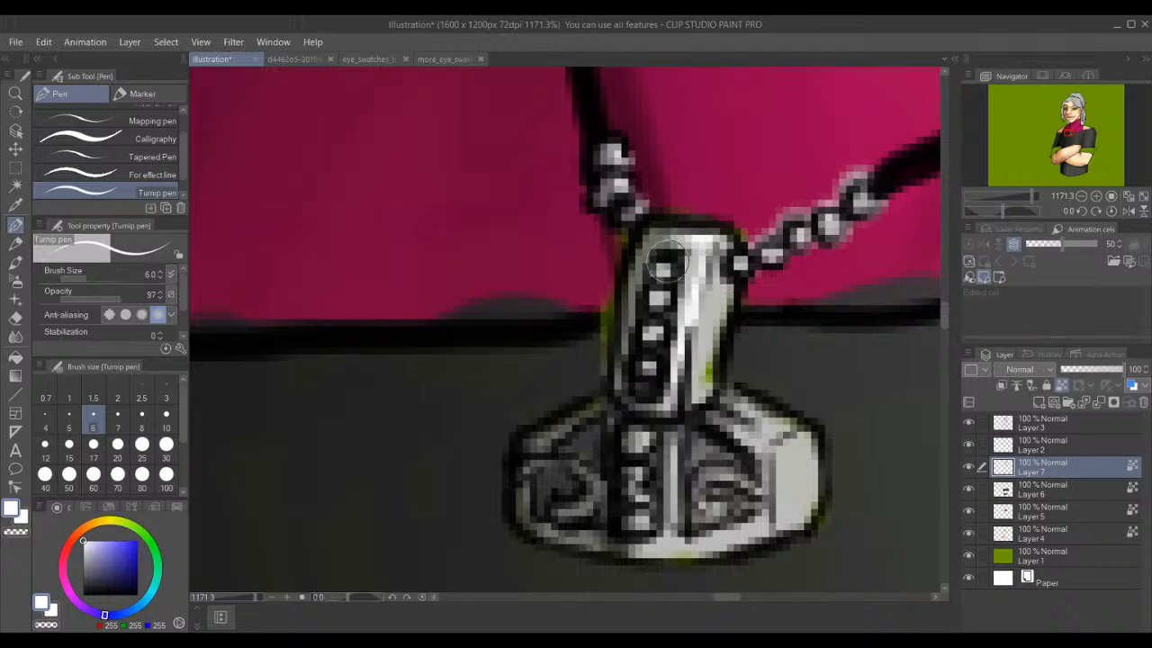
- Dab white highlights on the small squares running down the handle and the hammer head's central strip
left_click(661, 296)
left_click(653, 334)
left_click(652, 365)
left_click(648, 440)
left_click(640, 471)
left_click(654, 521)
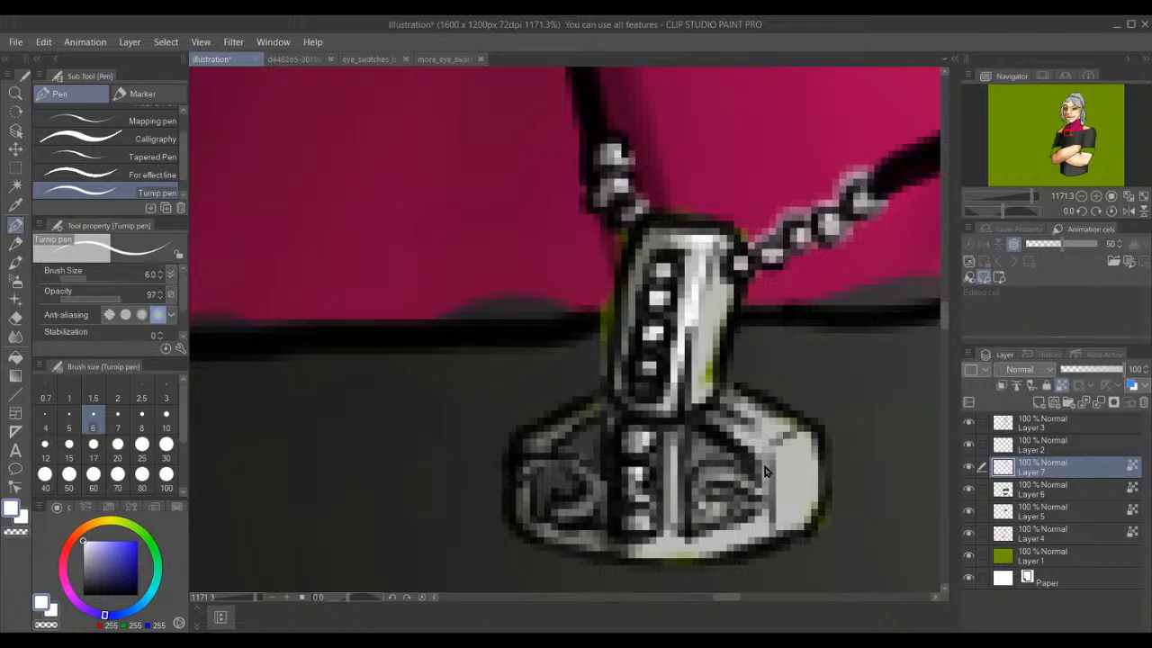
- Highlight the hammer head's right facet edges in white, undoing a stroke over the right carving
left_click_drag(754, 487, 730, 477)
key("ctrl+z")
left_click(804, 439)
left_click_drag(785, 441, 774, 486)
left_click_drag(734, 406, 784, 434)
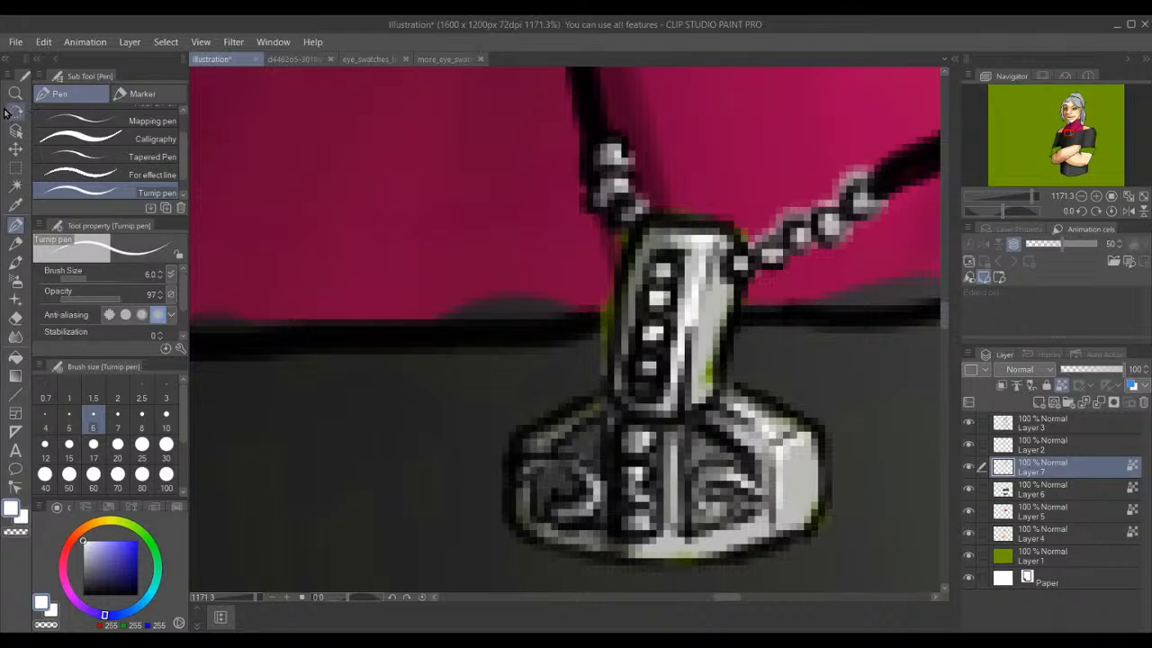
- Erase the grey spilling outside the right chain links with the size 4 Hard eraser
left_click(14, 319)
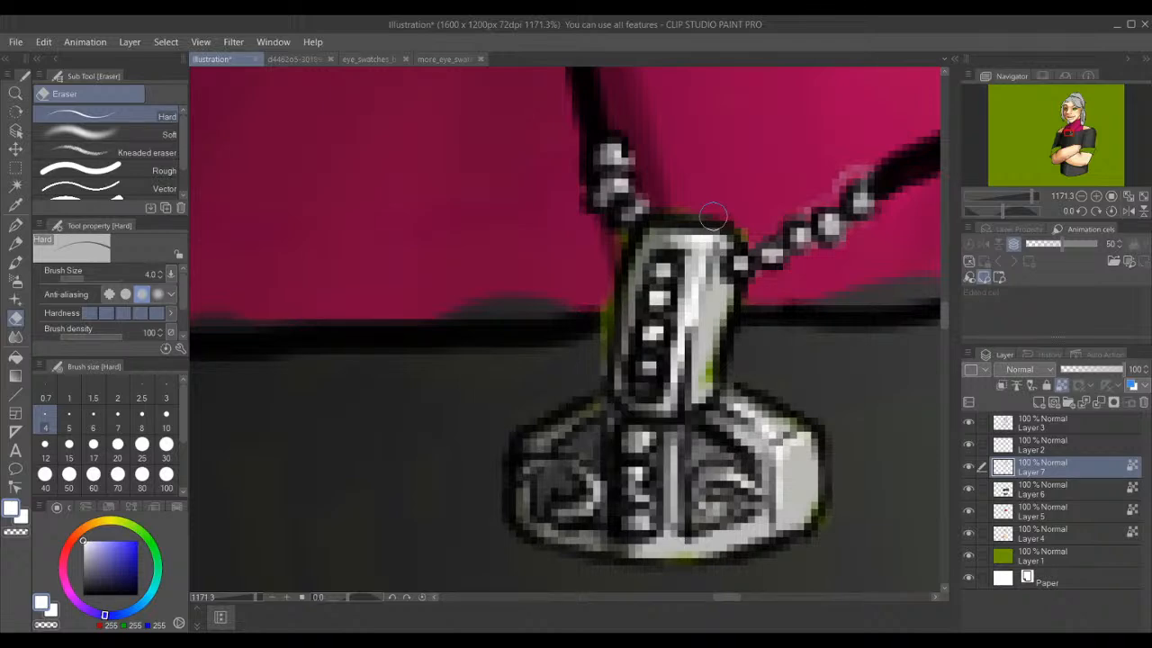
scroll(771, 251, "down", 5)
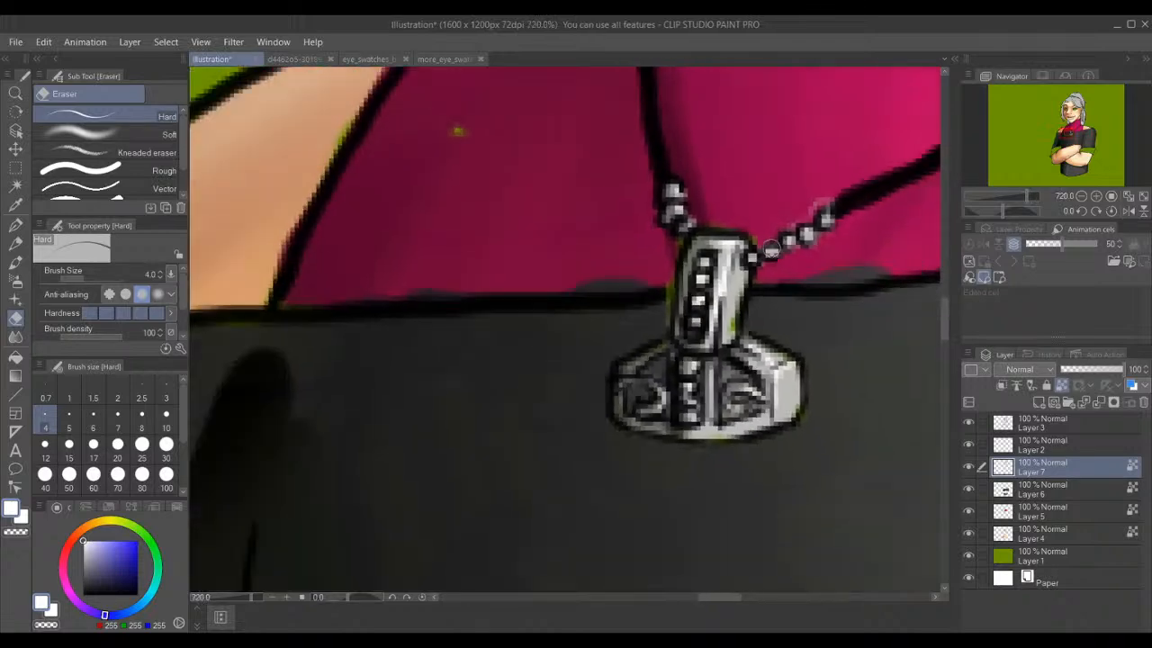
scroll(773, 241, "down", 4)
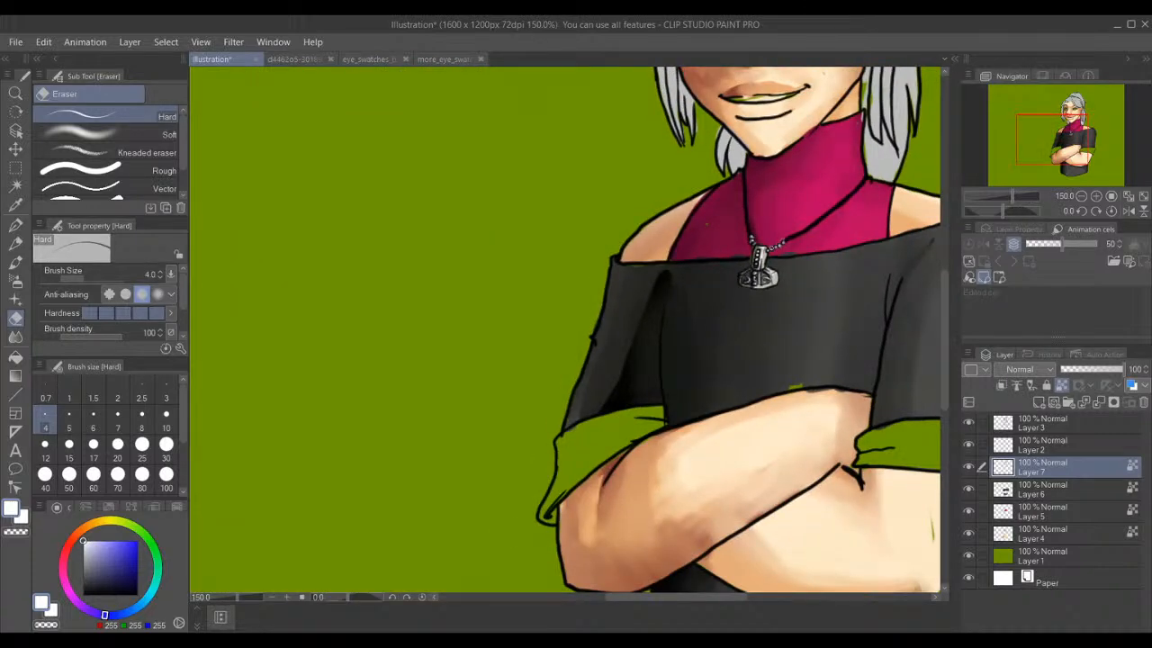
- Sample the hair's light grey, change it to a muted purple (RGB 117, 109, 129), and switch to the Turnip pen
scroll(761, 265, "down", 2)
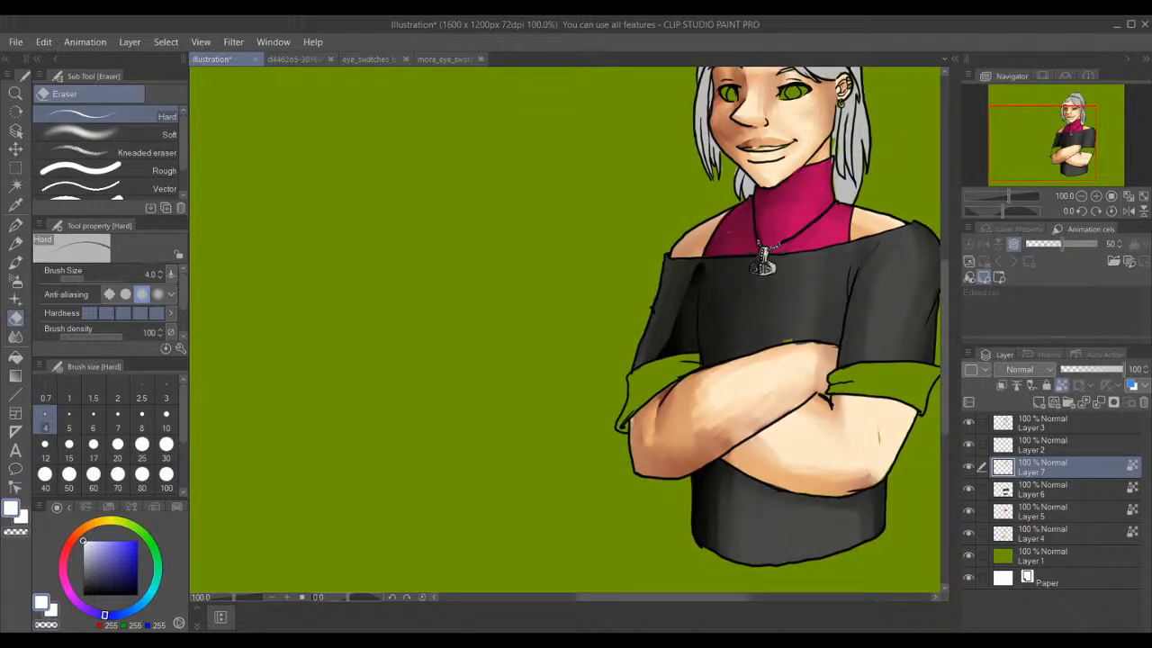
scroll(810, 164, "up", 3)
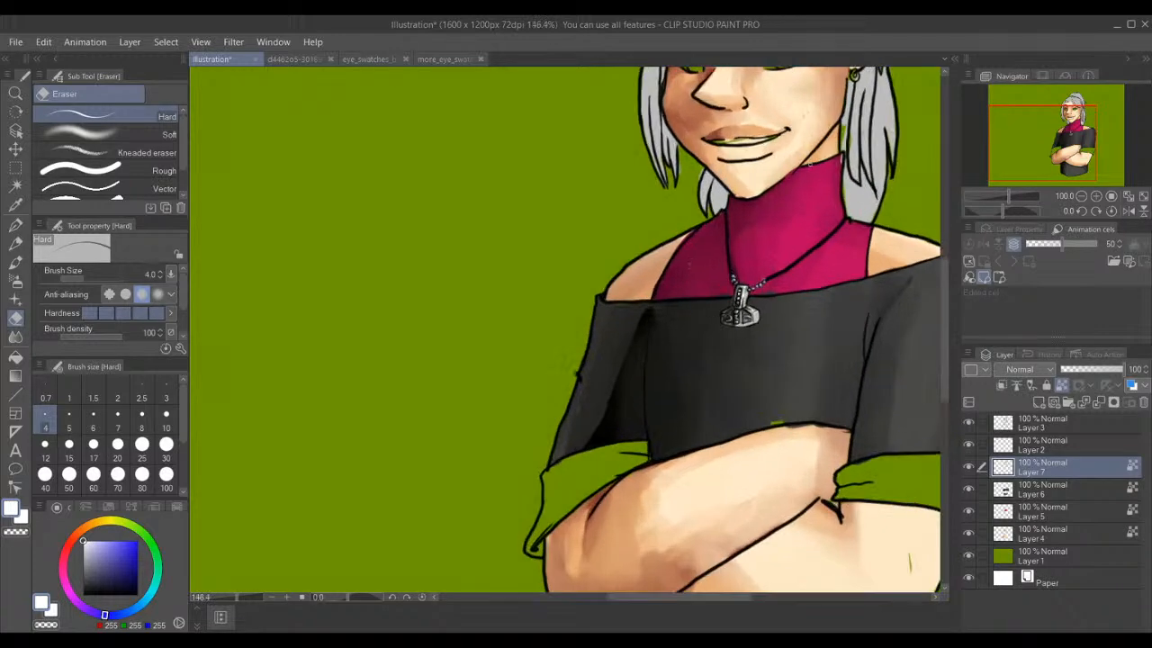
scroll(810, 165, "up", 3)
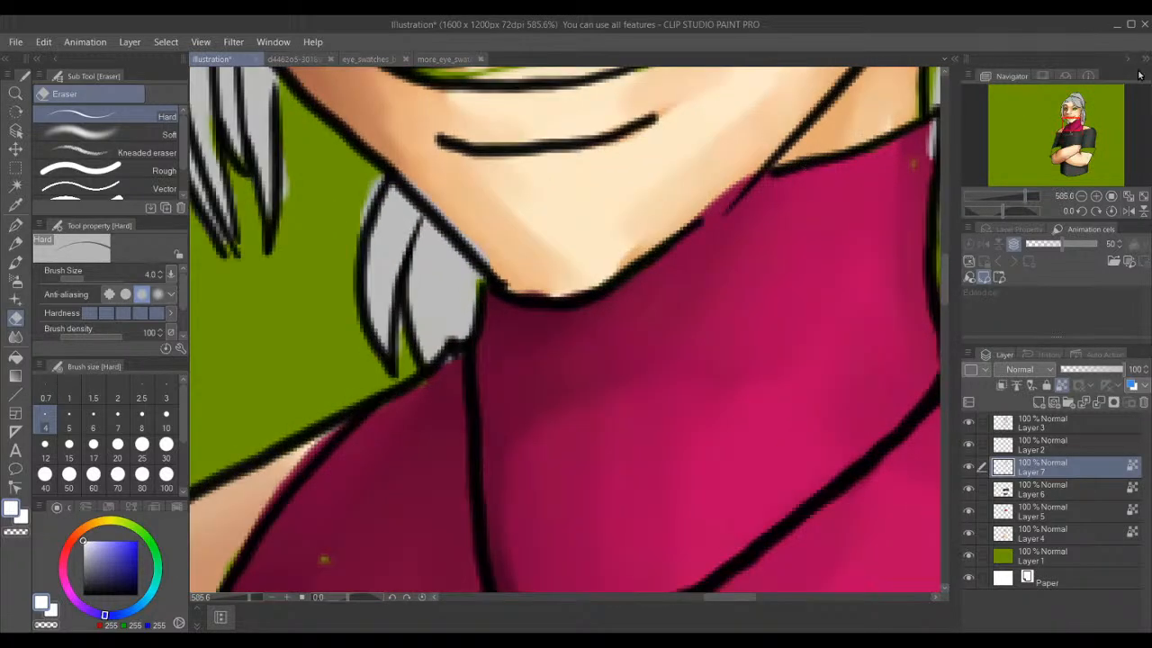
left_click_drag(1074, 121, 1083, 114)
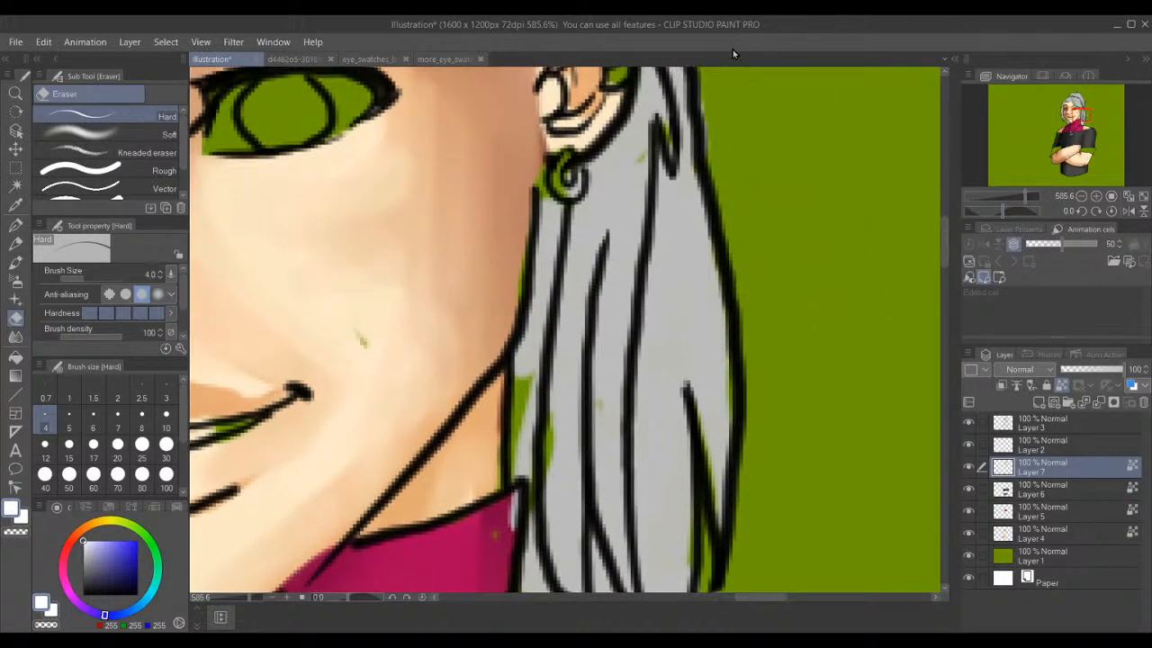
left_click(691, 253, "alt")
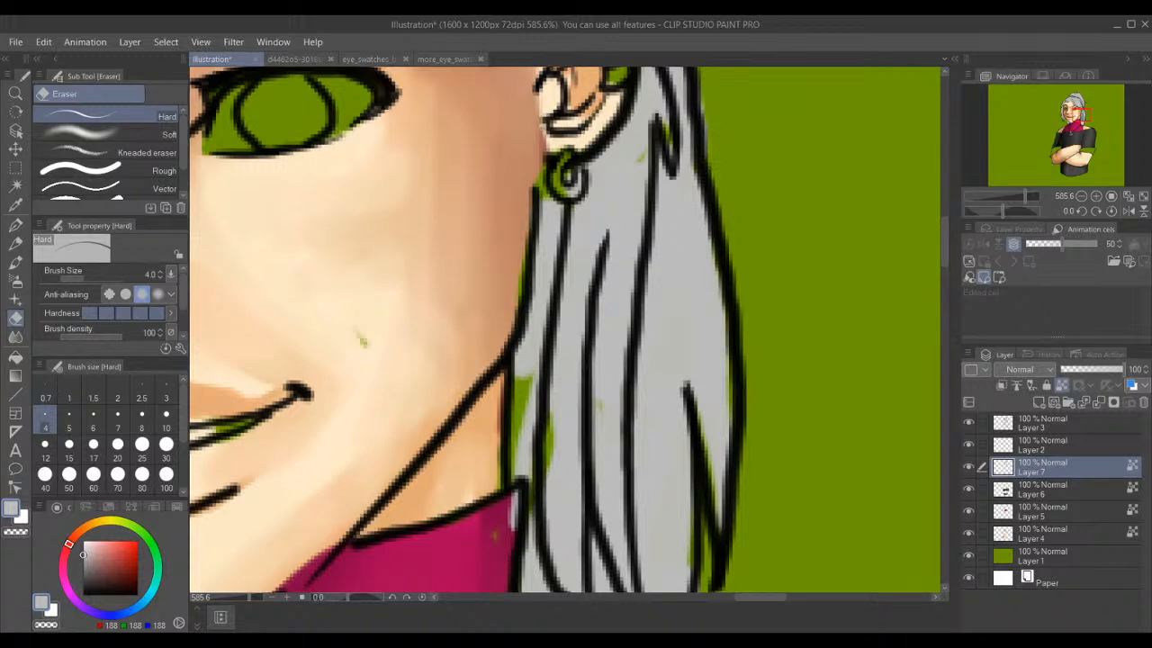
left_click(92, 615)
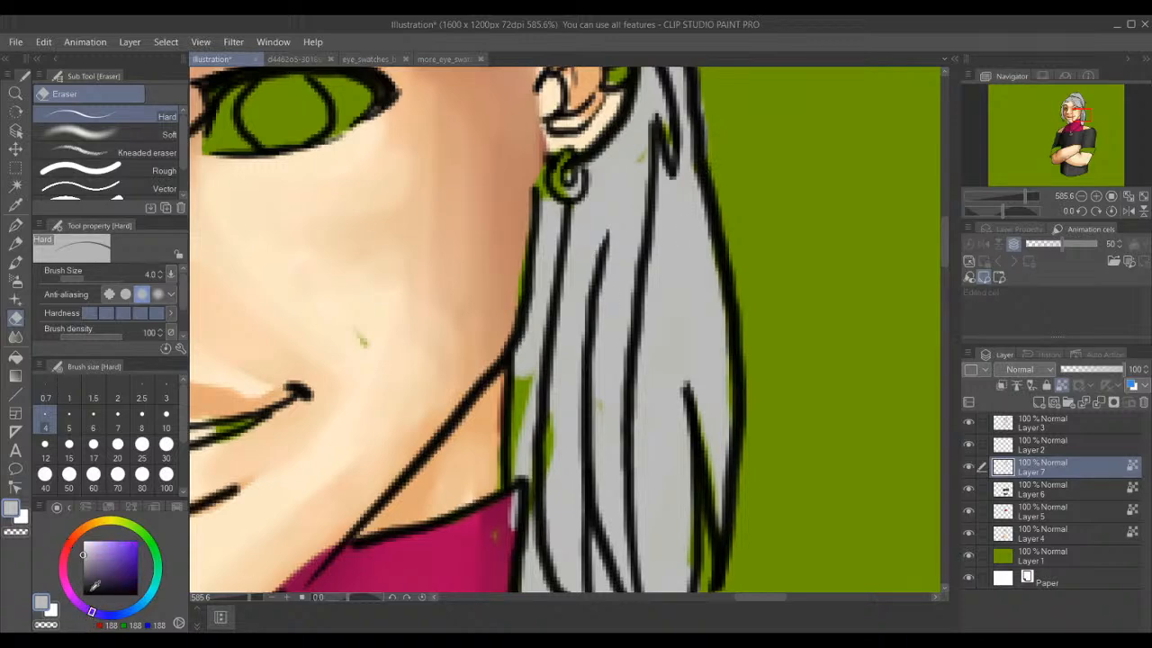
left_click(92, 564)
left_click(17, 226)
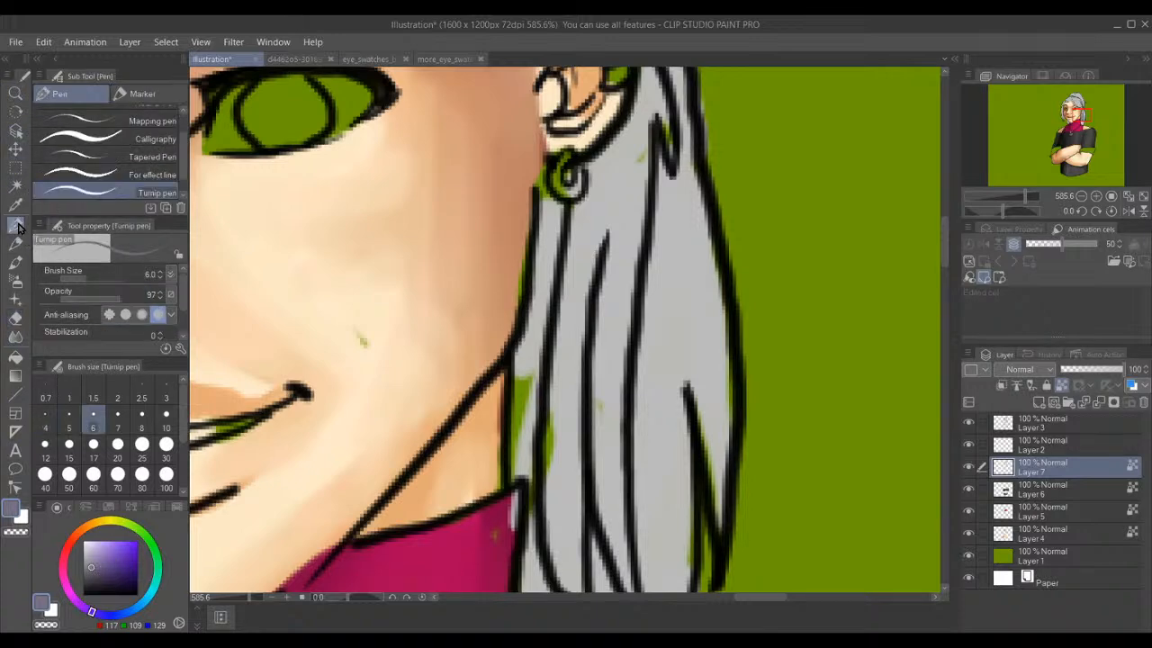
- Undo a test stroke on the hair bun, then set the Turnip pen to size 30 with a lighter muted purple
scroll(324, 228, "down", 5)
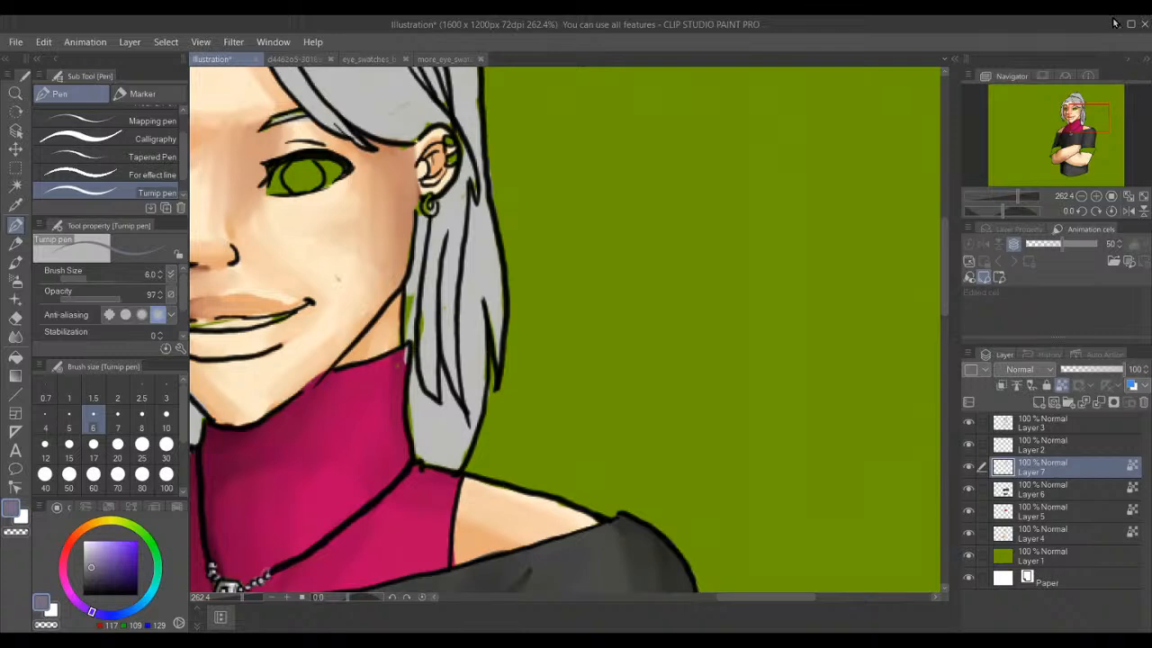
left_click_drag(1082, 105, 1047, 96)
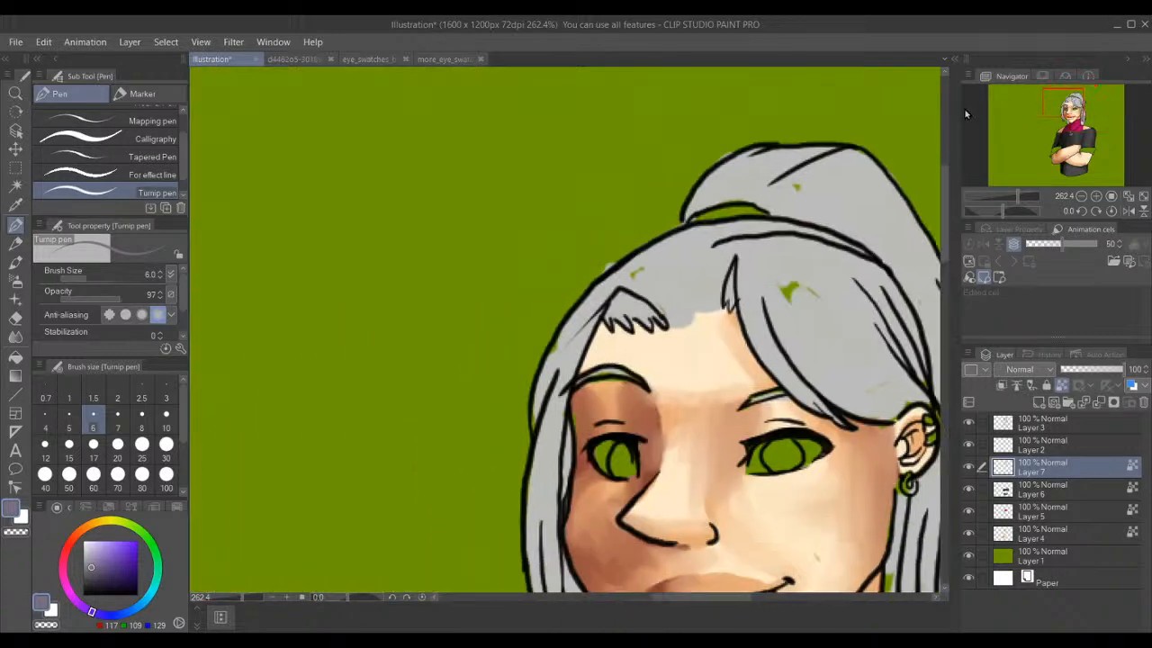
scroll(936, 157, "up", 2)
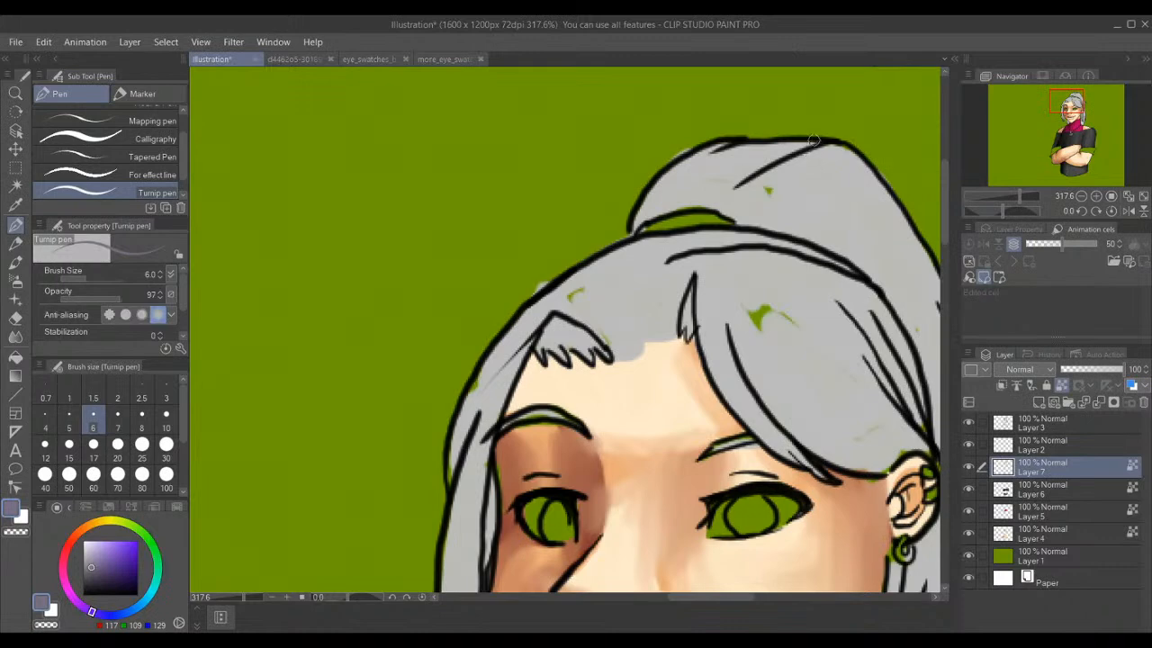
mouse_move(763, 138)
left_mouse_down()
mouse_move(682, 198)
mouse_move(738, 142)
mouse_move(676, 196)
mouse_move(760, 144)
left_mouse_up()
key("ctrl+z")
left_click(165, 443)
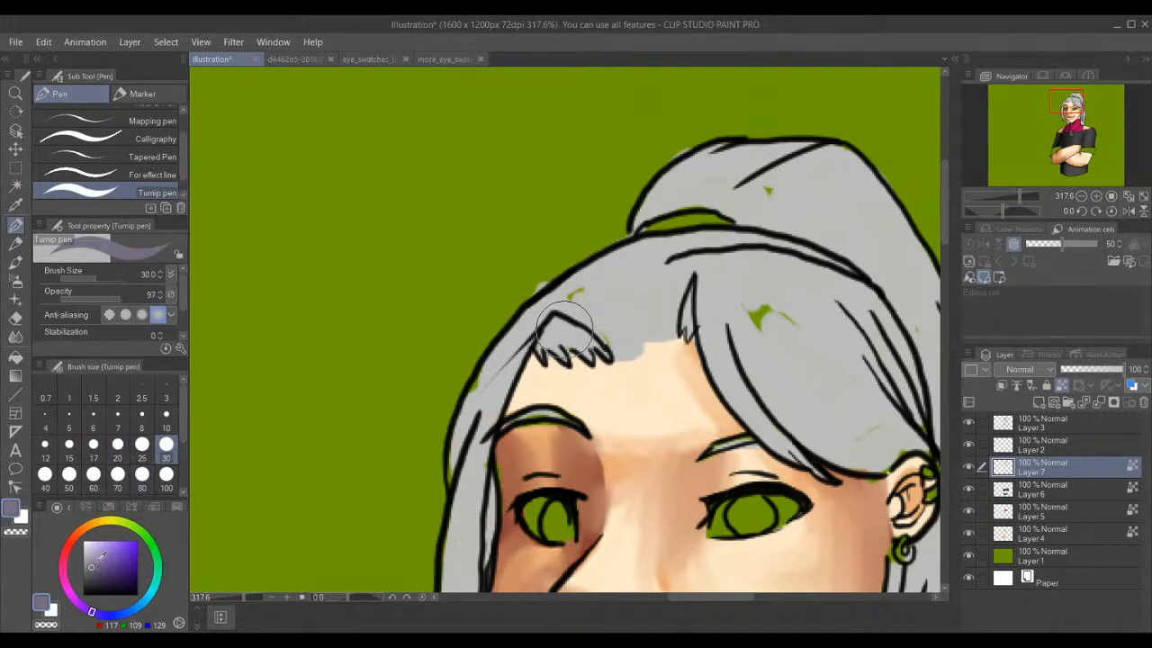
left_click(96, 560)
left_click(96, 558)
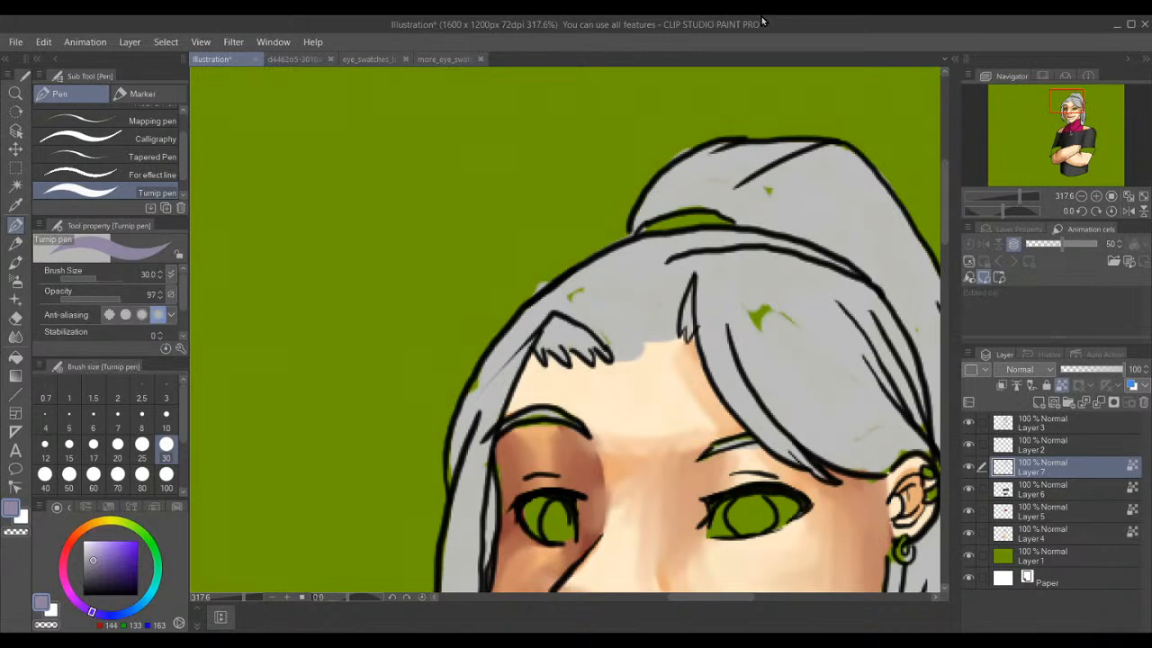
- Shade the left part of the hair bun, the left side of the crown and the left temple hair in muted purple
left_click_drag(808, 144, 670, 185)
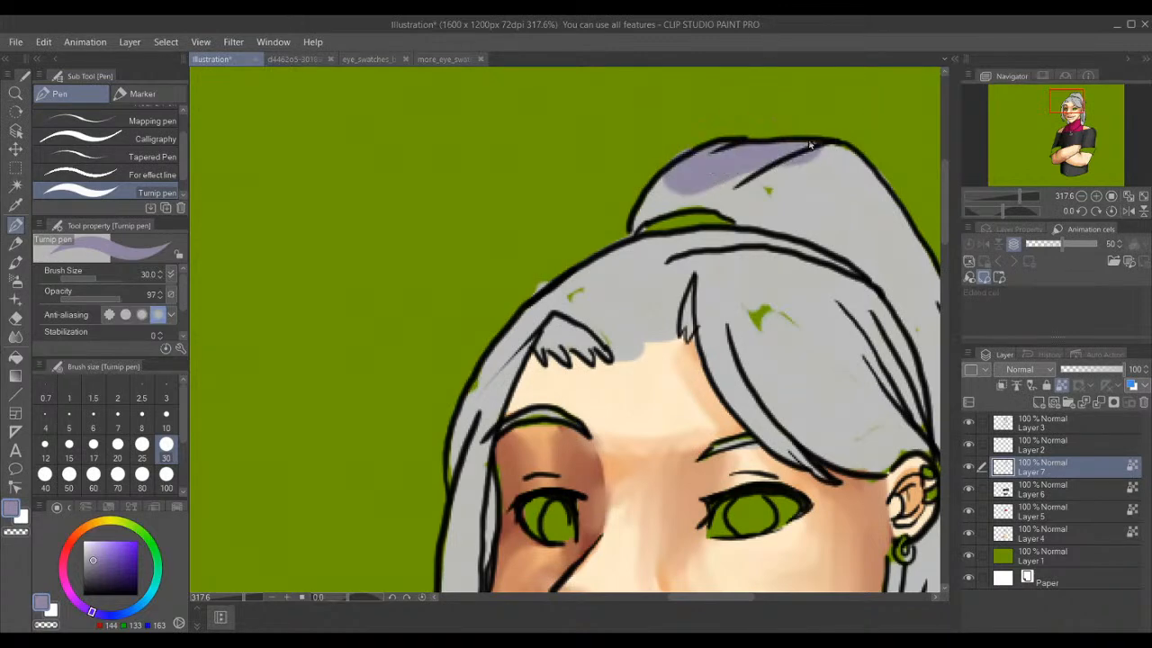
mouse_move(808, 146)
left_mouse_down()
mouse_move(630, 225)
mouse_move(610, 251)
left_mouse_up()
mouse_move(728, 162)
left_mouse_down()
mouse_move(680, 207)
mouse_move(675, 188)
mouse_move(644, 198)
mouse_move(668, 239)
mouse_move(555, 283)
mouse_move(473, 383)
left_mouse_up()
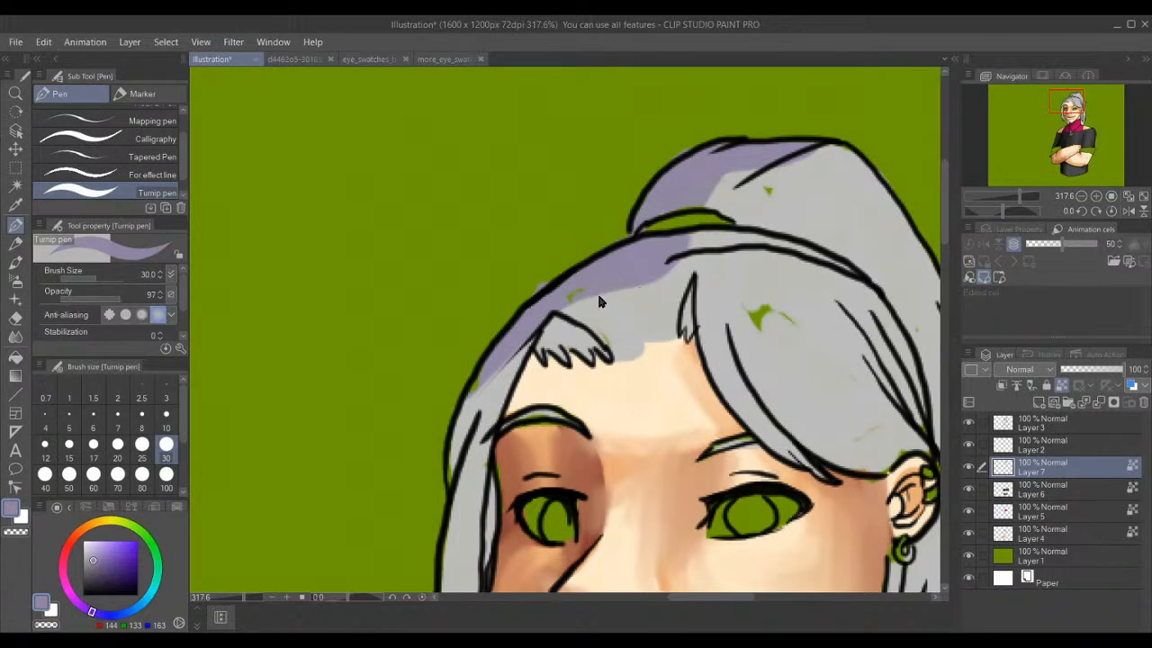
mouse_move(636, 257)
left_mouse_down()
mouse_move(611, 368)
mouse_move(603, 277)
mouse_move(570, 280)
mouse_move(531, 312)
mouse_move(524, 271)
mouse_move(450, 502)
mouse_move(471, 393)
mouse_move(464, 454)
mouse_move(485, 542)
mouse_move(455, 567)
left_mouse_up()
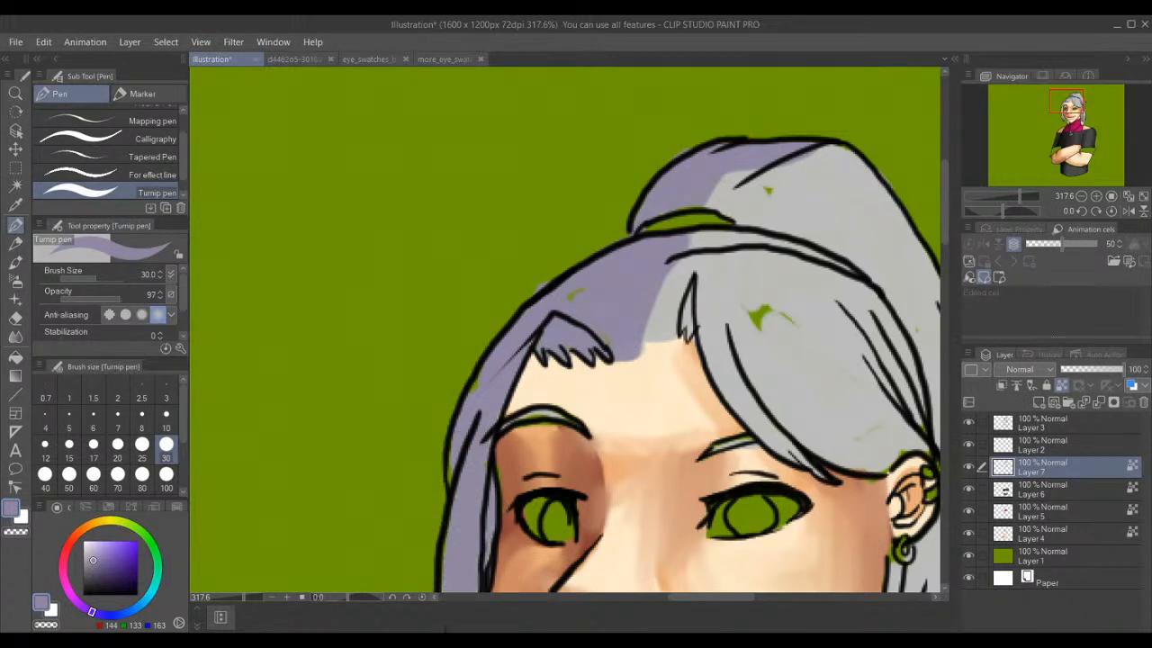
- Extend the purple shadow down to the left strand tips and over the hair behind the jaw beside the collar
left_click_drag(1083, 119, 1084, 128)
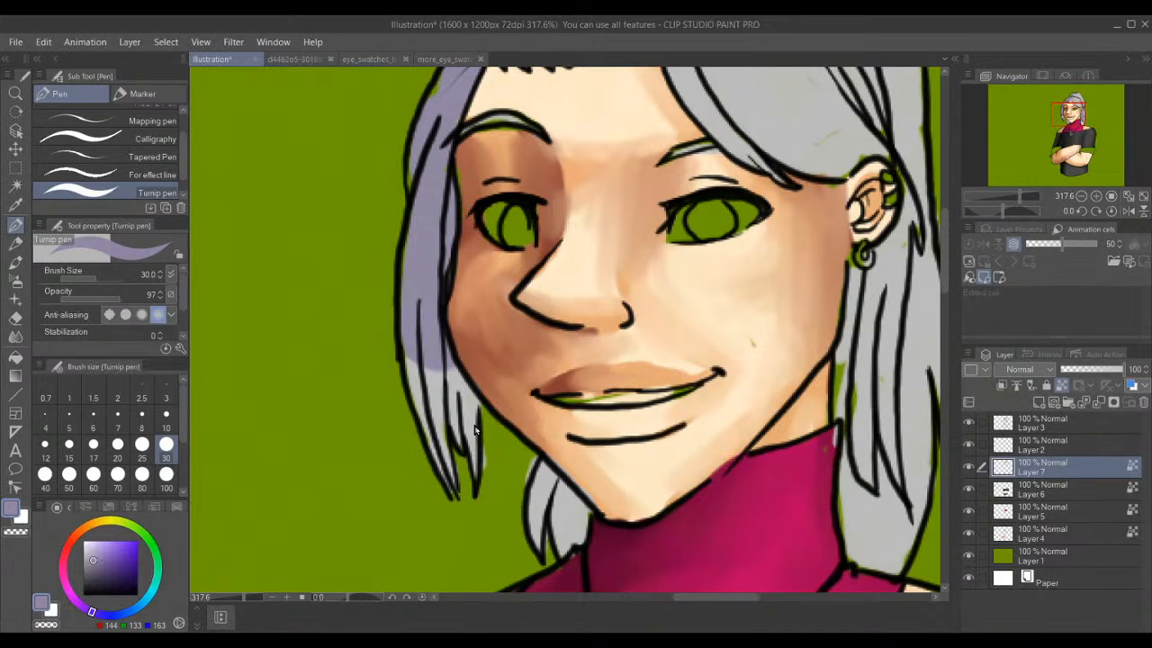
left_click_drag(465, 452, 423, 378)
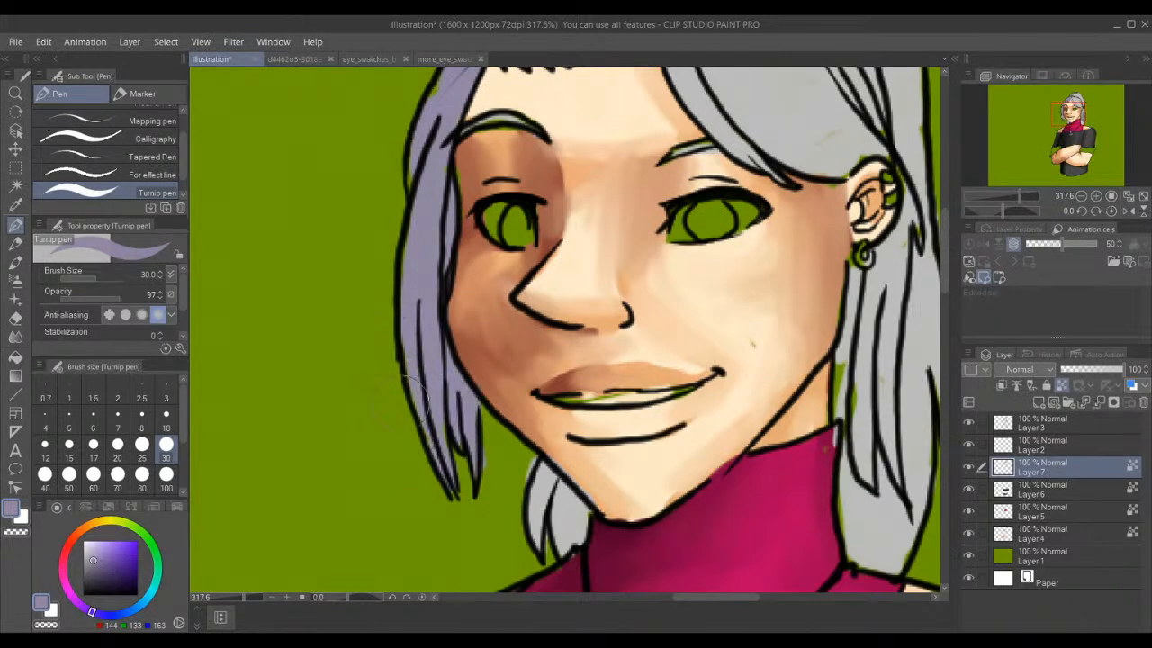
mouse_move(557, 497)
left_mouse_down()
mouse_move(552, 459)
mouse_move(524, 504)
mouse_move(567, 545)
left_mouse_up()
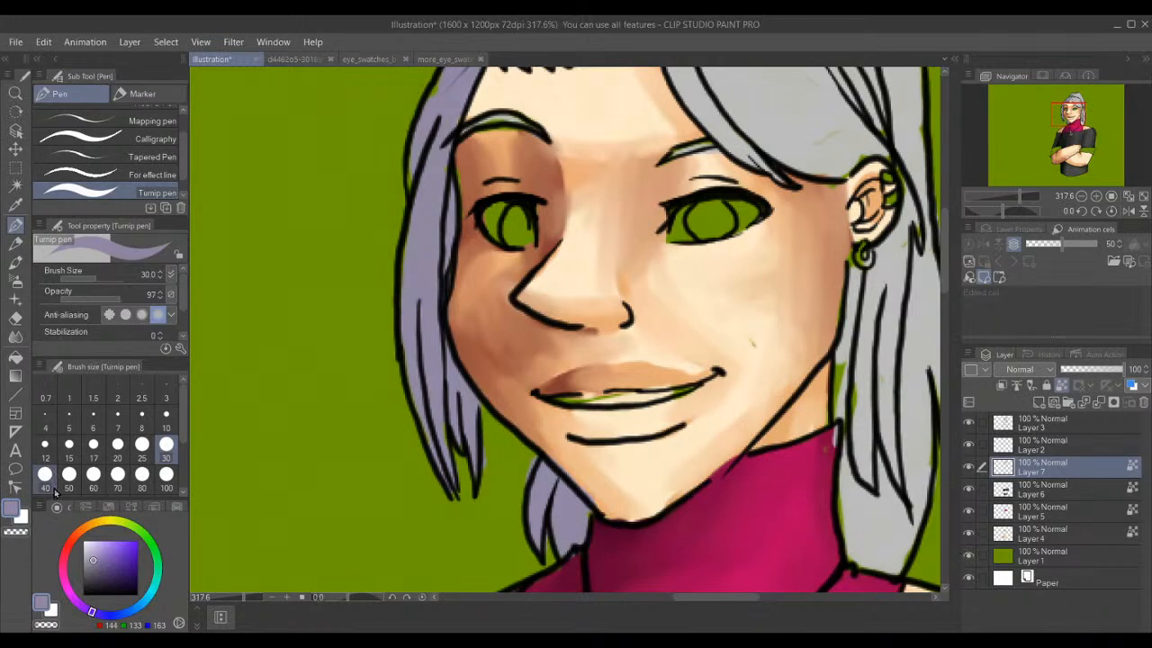
- Shade the small tuft at the parting and the inner edge of the right fringe in purple with the pen at size 15
left_click(69, 444)
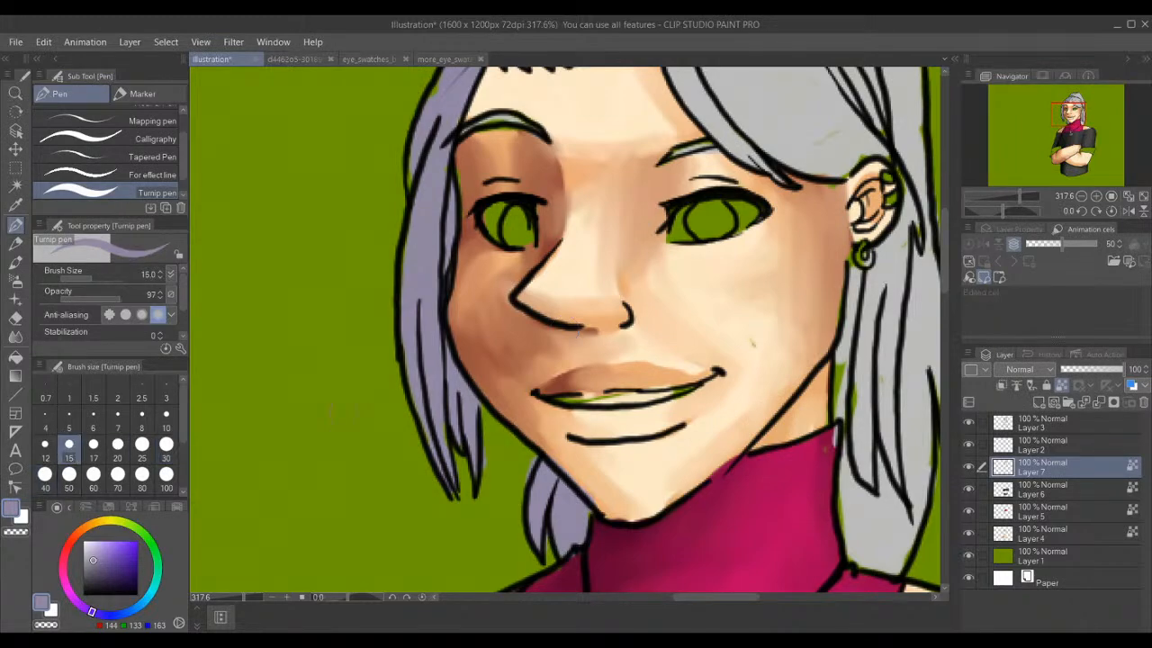
scroll(441, 382, "down", 2)
scroll(476, 261, "up", 4)
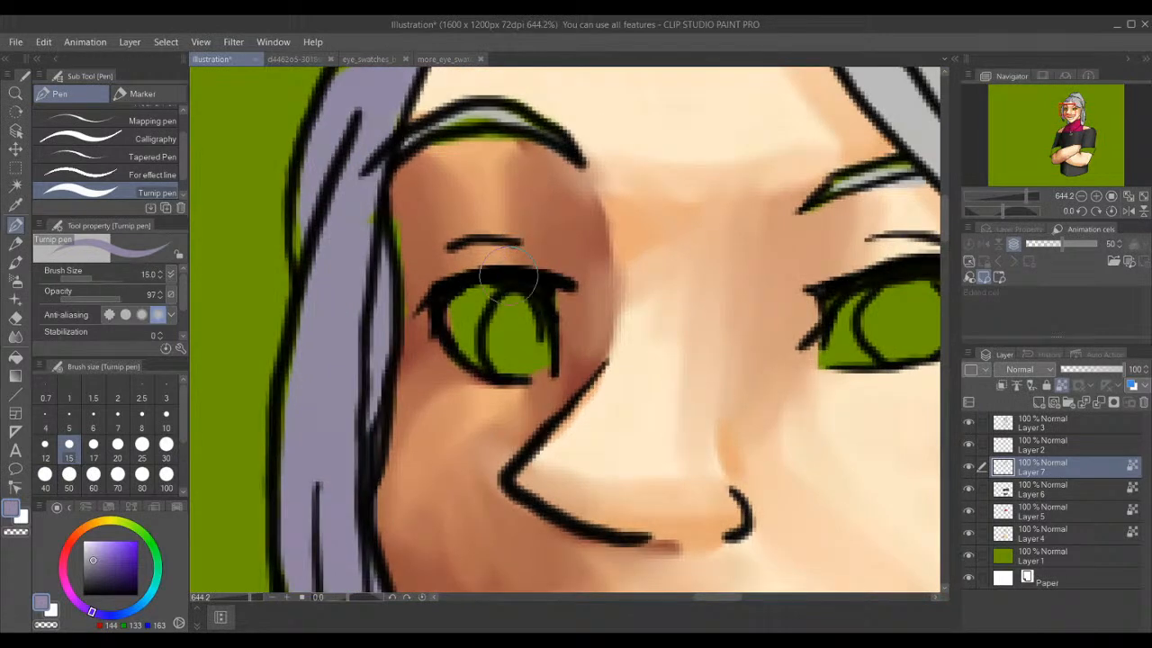
left_click_drag(535, 268, 550, 310)
left_click_drag(1065, 106, 1062, 114)
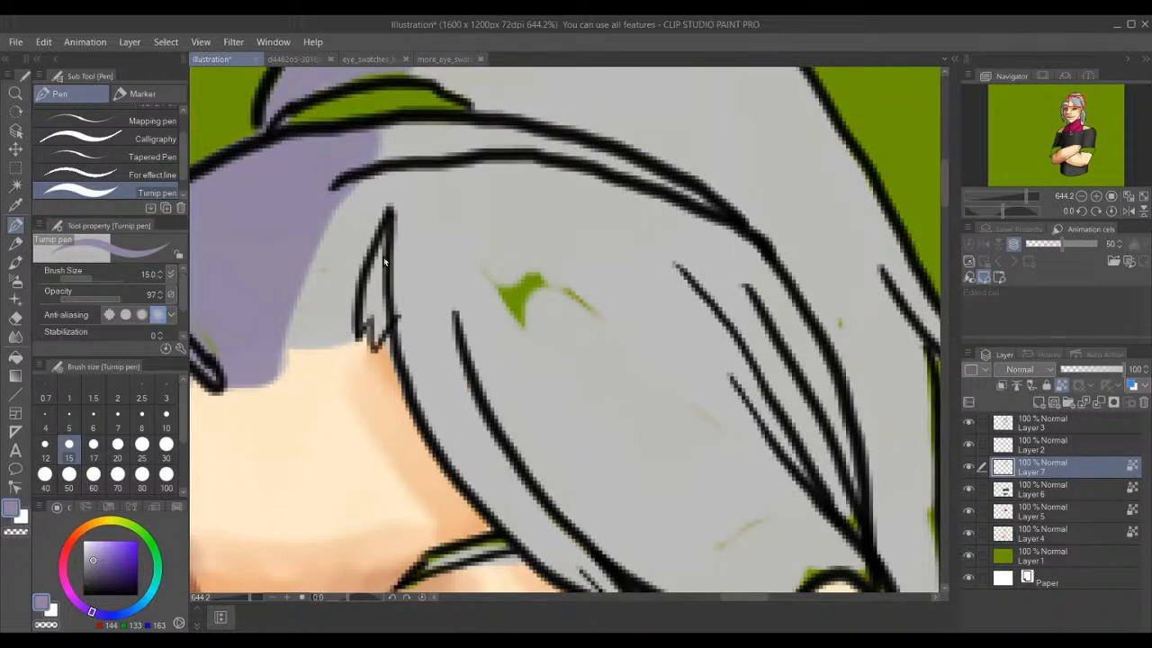
mouse_move(382, 245)
left_mouse_down()
mouse_move(374, 348)
mouse_move(382, 330)
left_mouse_up()
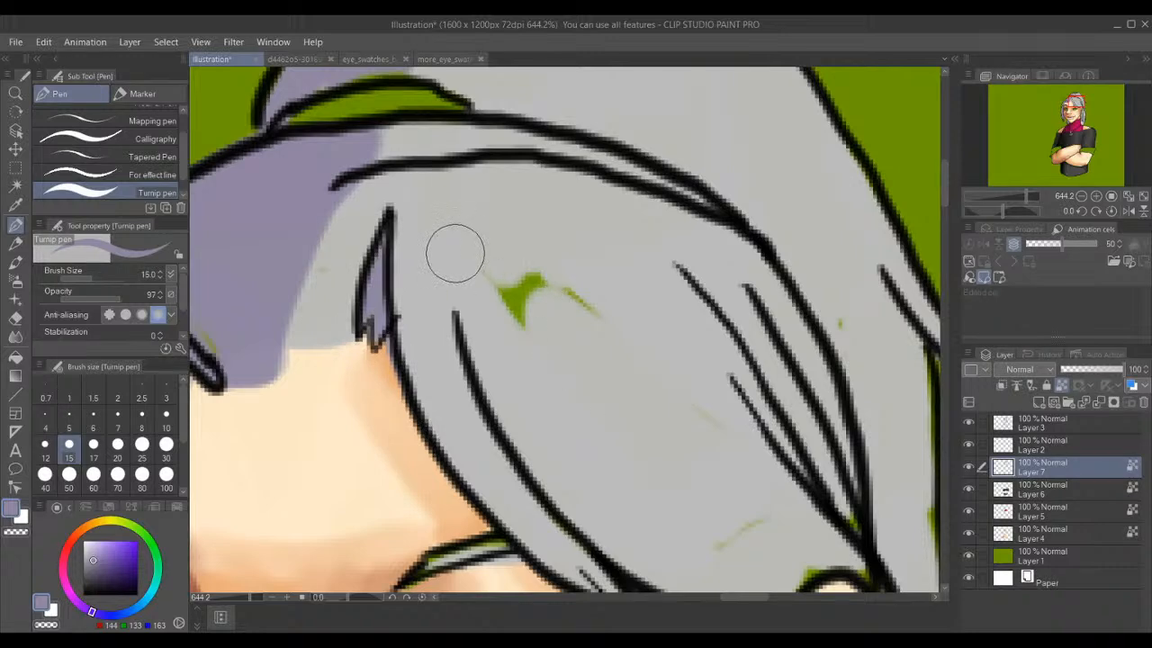
mouse_move(455, 260)
left_mouse_down()
mouse_move(466, 330)
mouse_move(529, 452)
mouse_move(651, 576)
mouse_move(684, 585)
left_mouse_up()
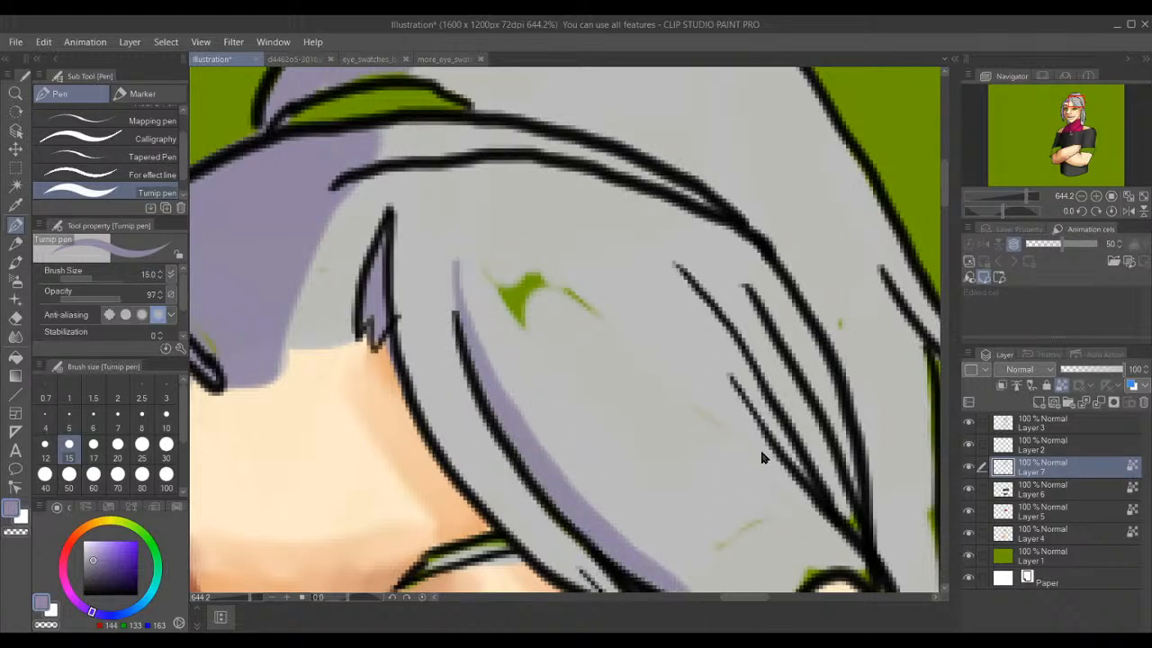
- Fill the green gap in the right fringe with sampled hair grey while Layer 7's transparency is unlocked, then relock it and resample the purple
left_click(720, 532, "alt")
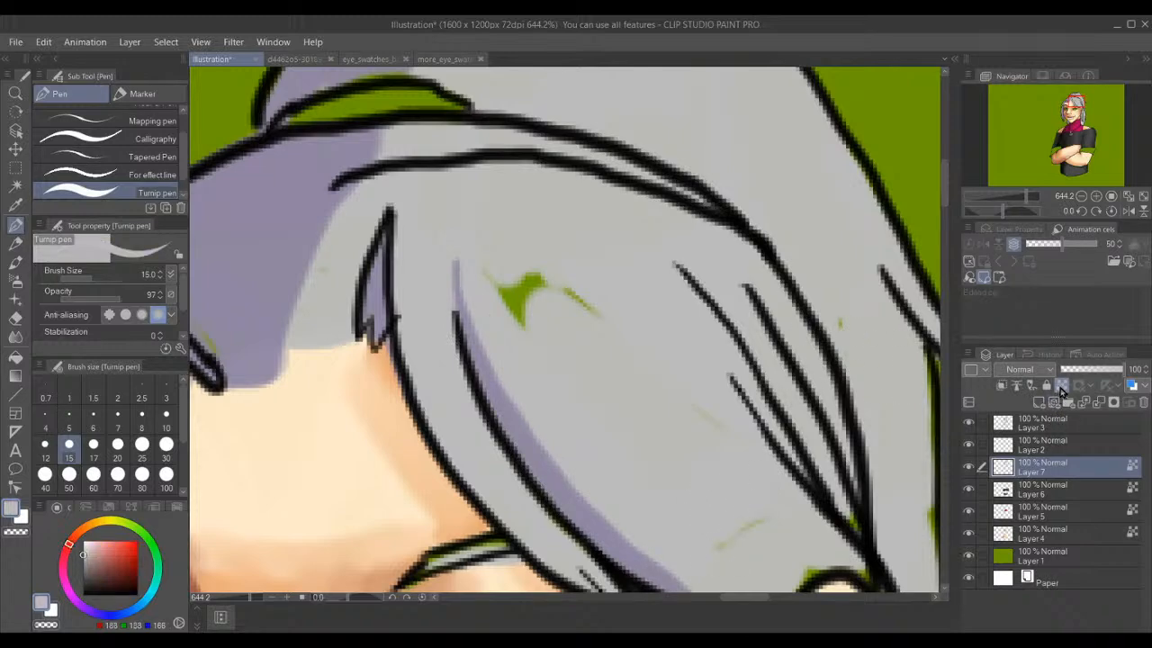
left_click(1062, 387)
mouse_move(546, 260)
left_mouse_down()
mouse_move(550, 297)
mouse_move(514, 289)
left_mouse_up()
left_click_drag(559, 234, 623, 348)
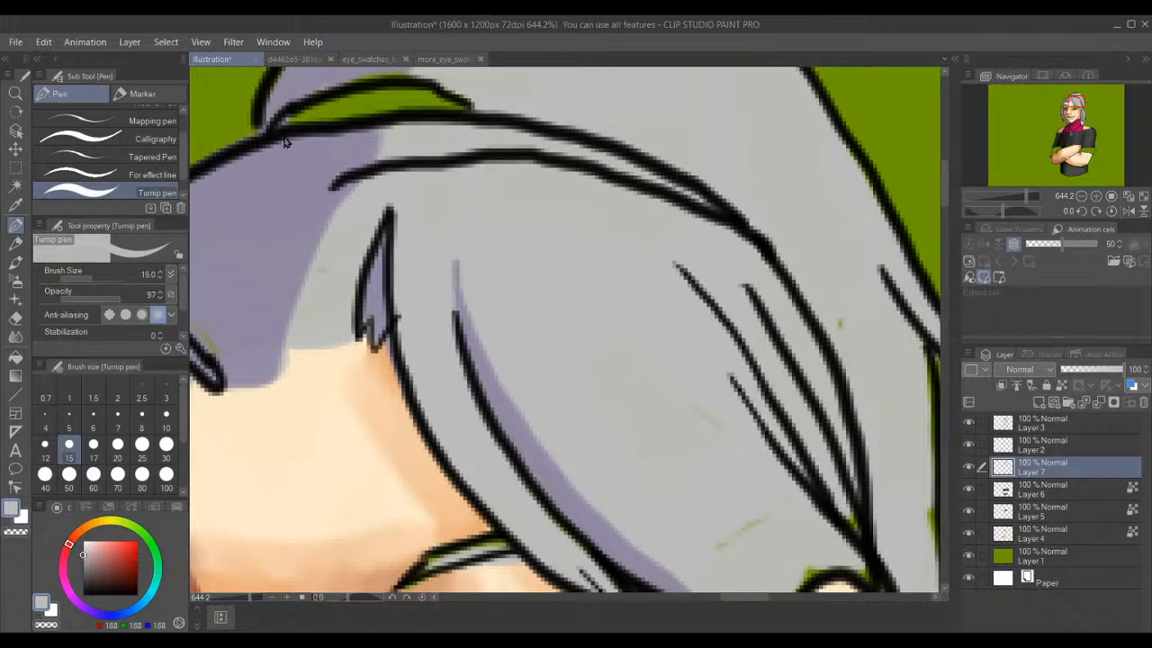
left_click(281, 216, "alt")
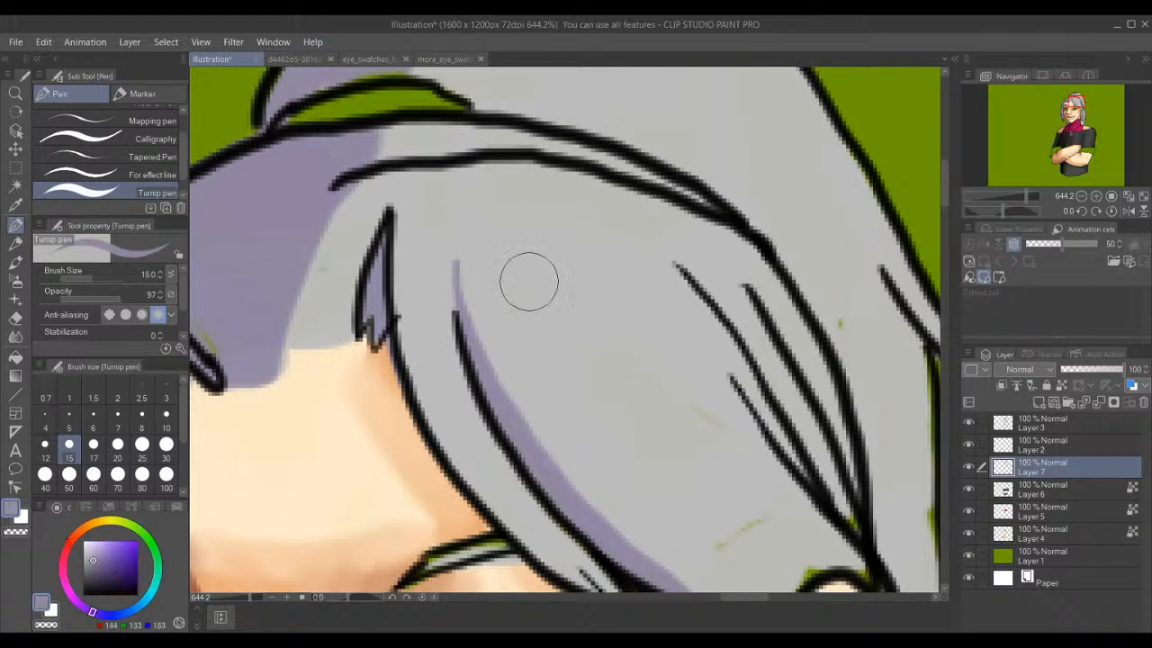
left_click(1063, 386)
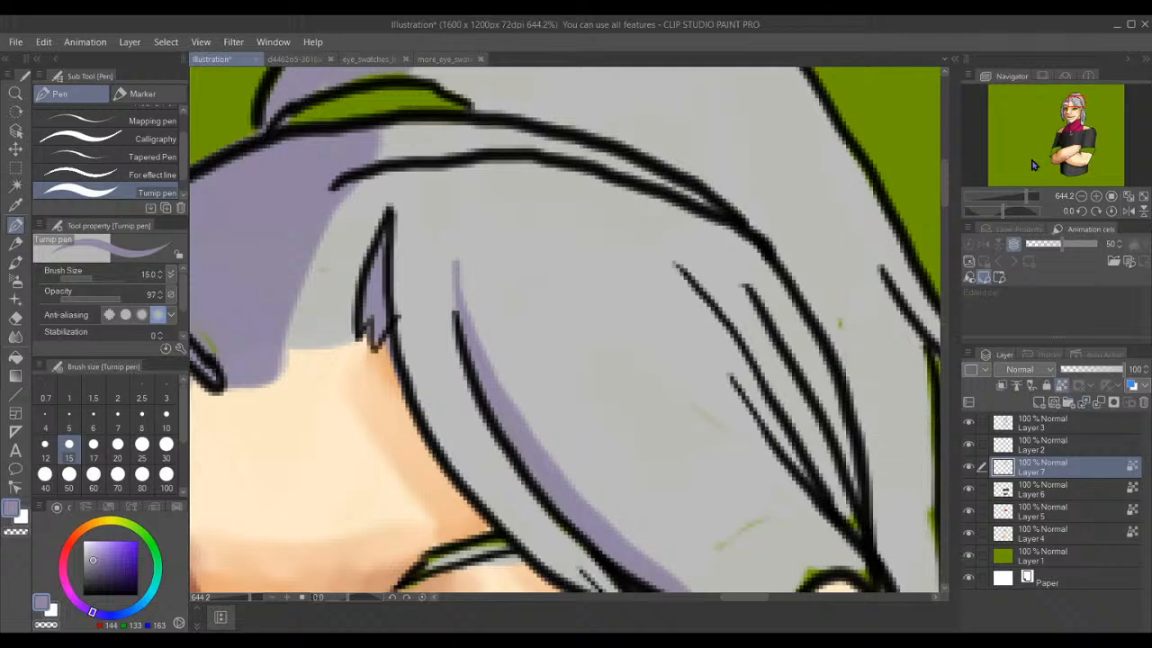
- Continue the purple shadow along the fringe's lower edge to the ear and between the strand lines above the ear
left_click_drag(1082, 102, 1080, 108)
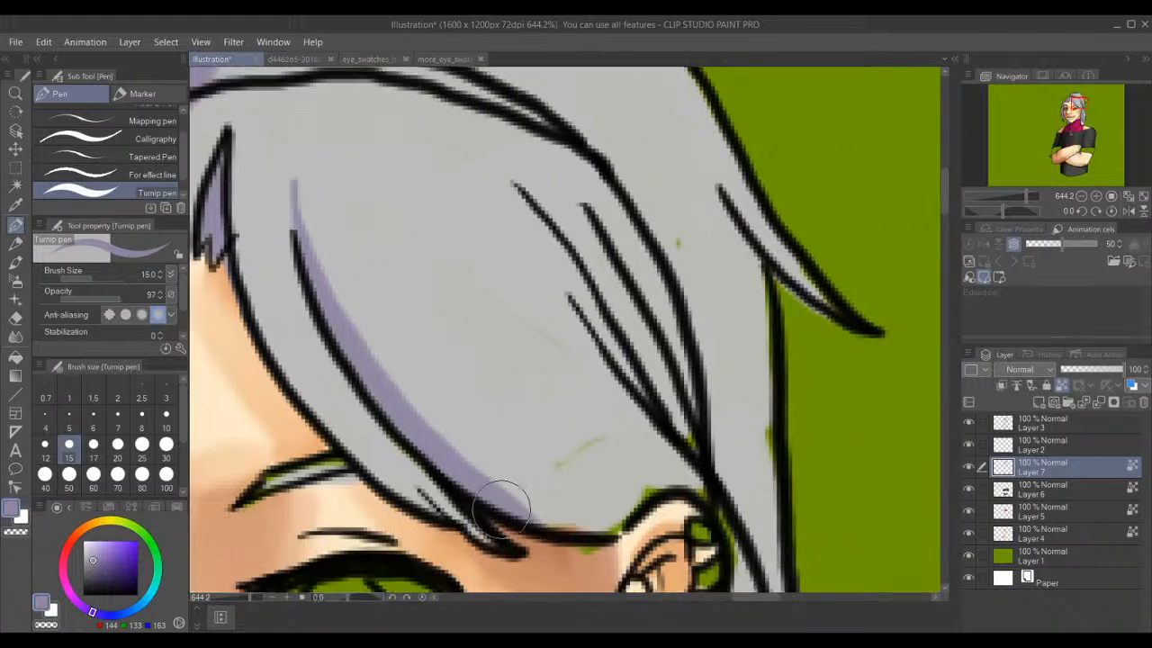
left_click_drag(494, 488, 623, 520)
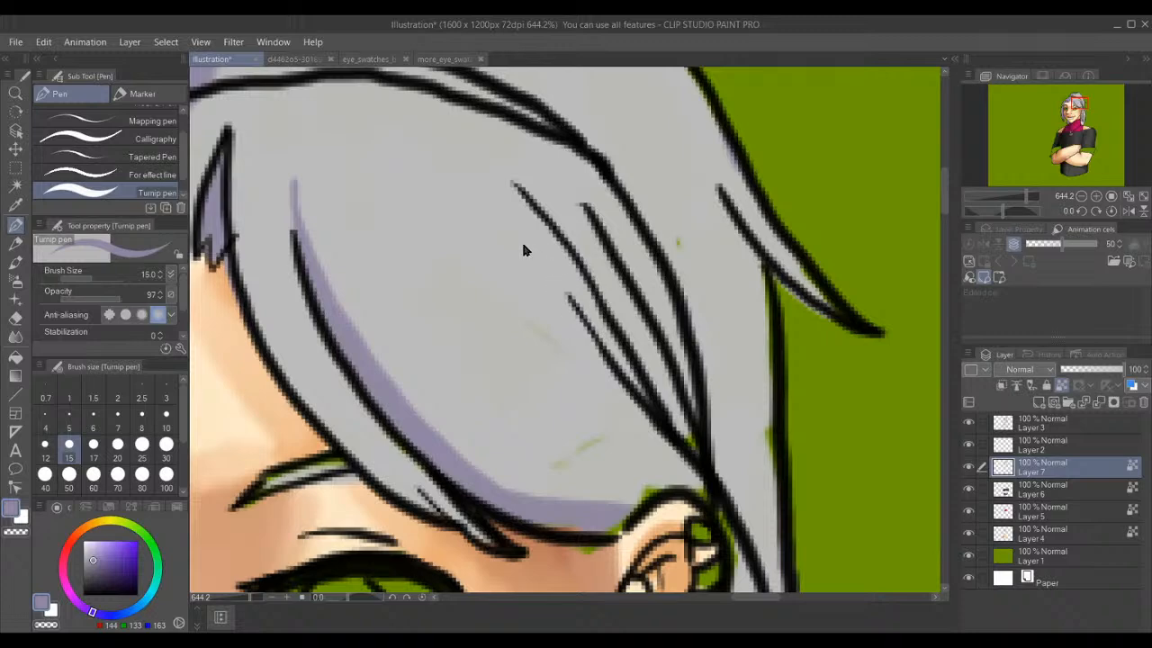
left_click_drag(522, 241, 687, 432)
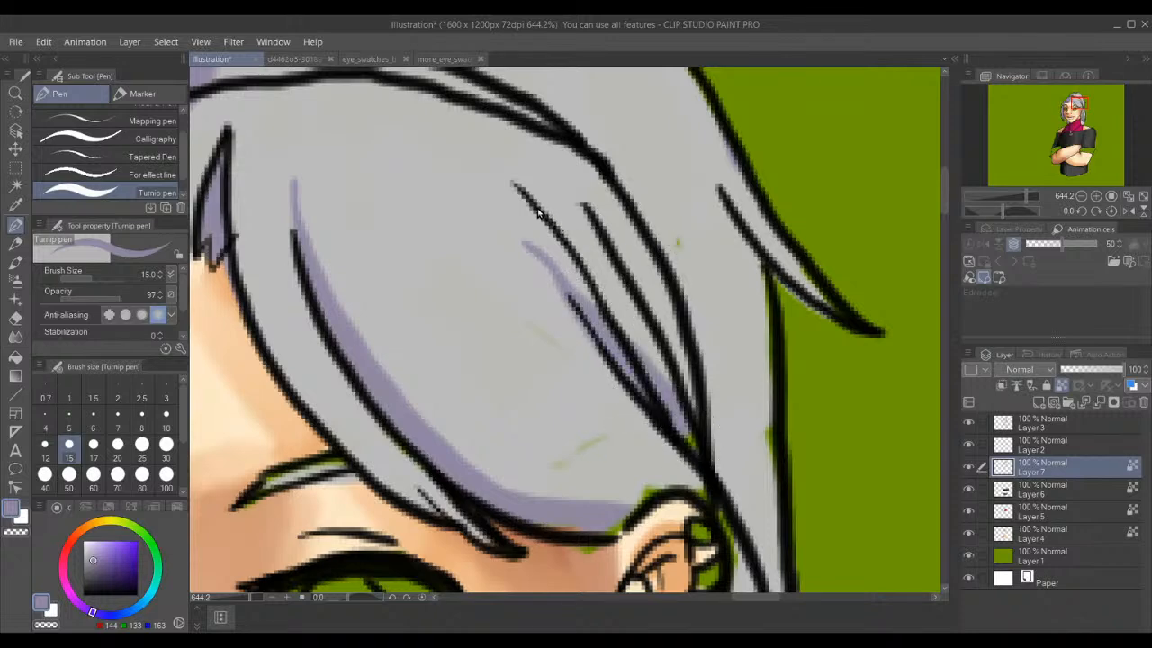
left_click_drag(535, 198, 647, 364)
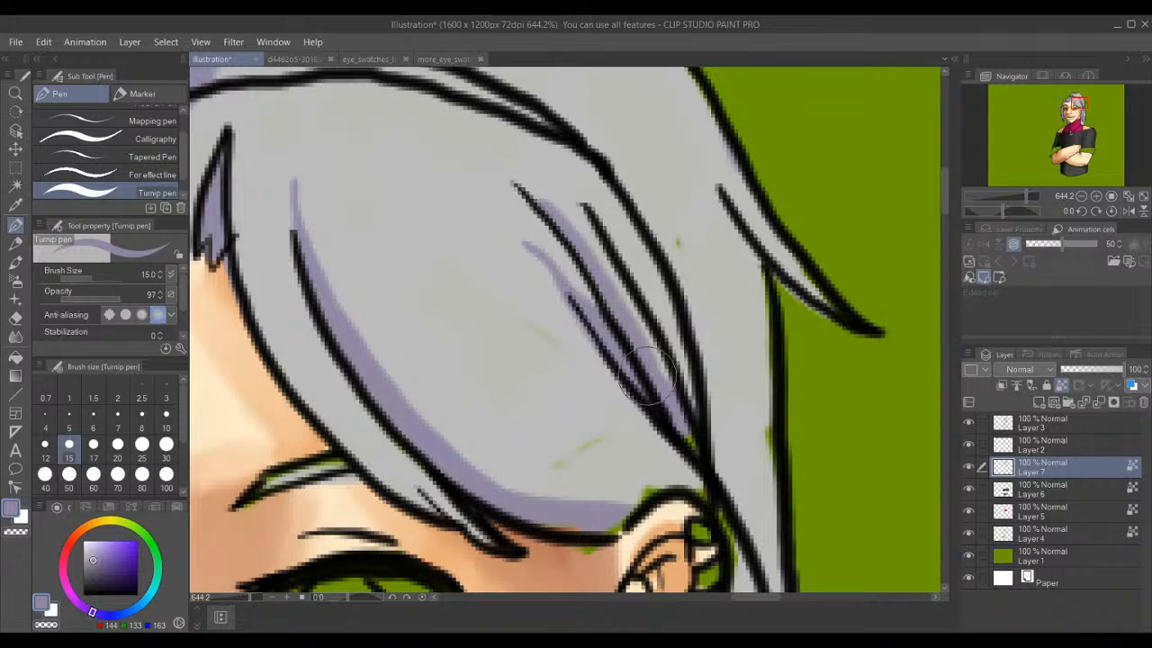
mouse_move(591, 206)
left_mouse_down()
mouse_move(636, 279)
mouse_move(675, 396)
mouse_move(682, 476)
left_mouse_up()
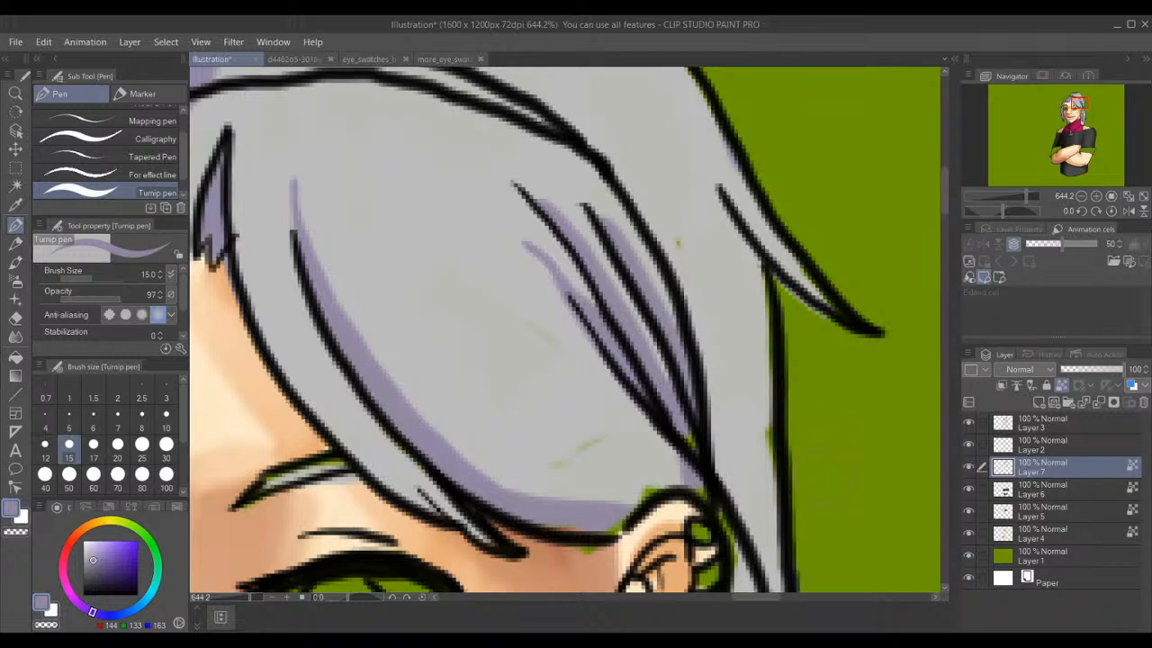
- Shade the hair directly behind the ear and earring in muted purple
scroll(821, 483, "down", 3)
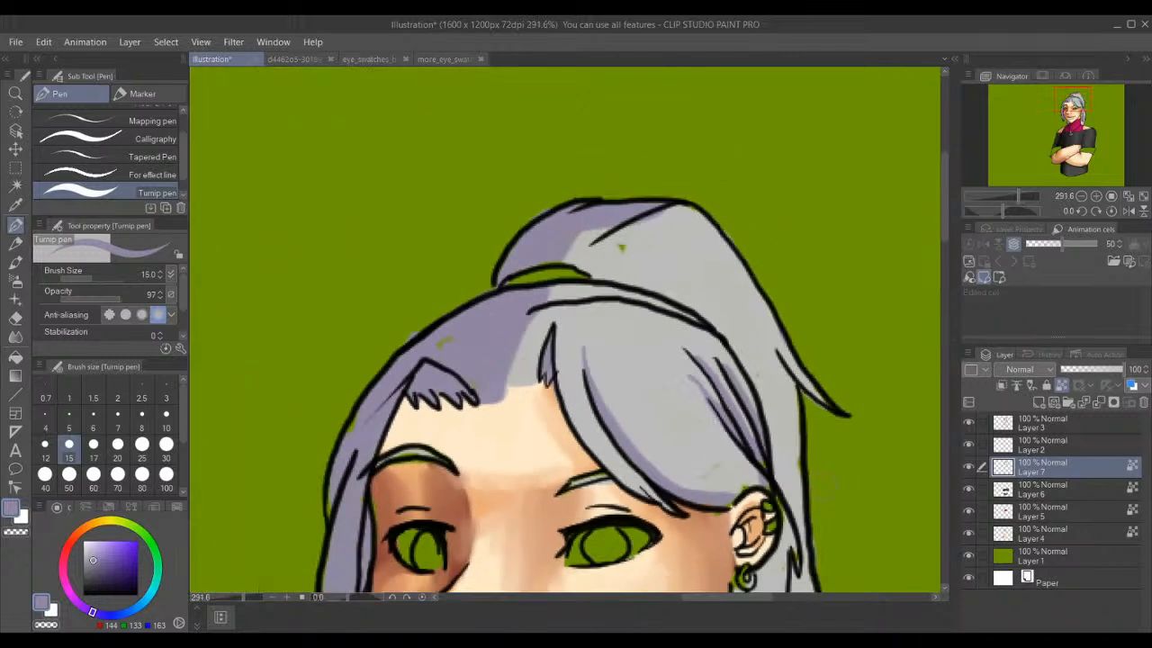
left_click_drag(1078, 112, 1080, 121)
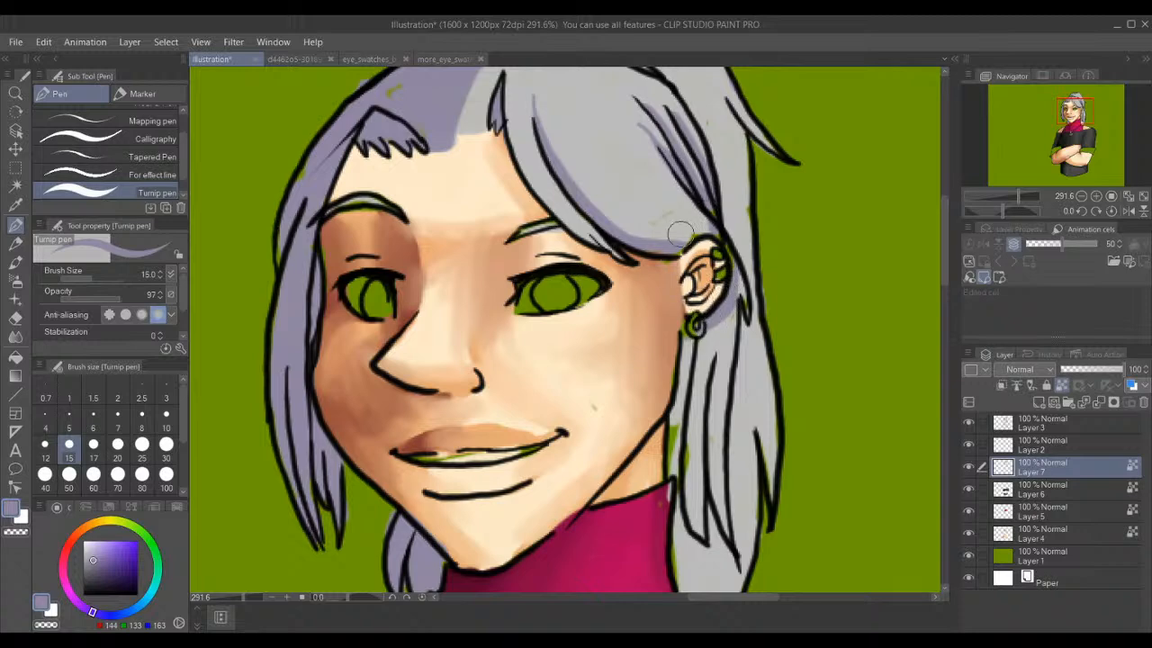
scroll(680, 234, "up", 2)
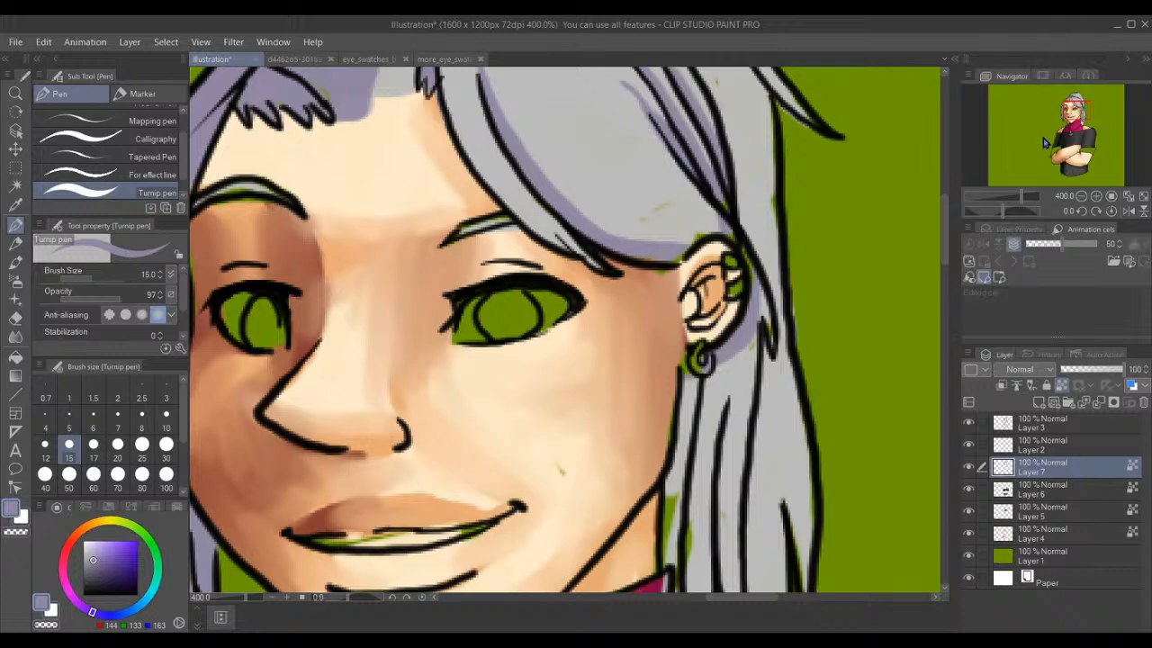
- Shade the long strands hanging below the earring in muted purple, following the strand lines and the hair edge beside the collar
left_click_drag(1078, 107, 1081, 110)
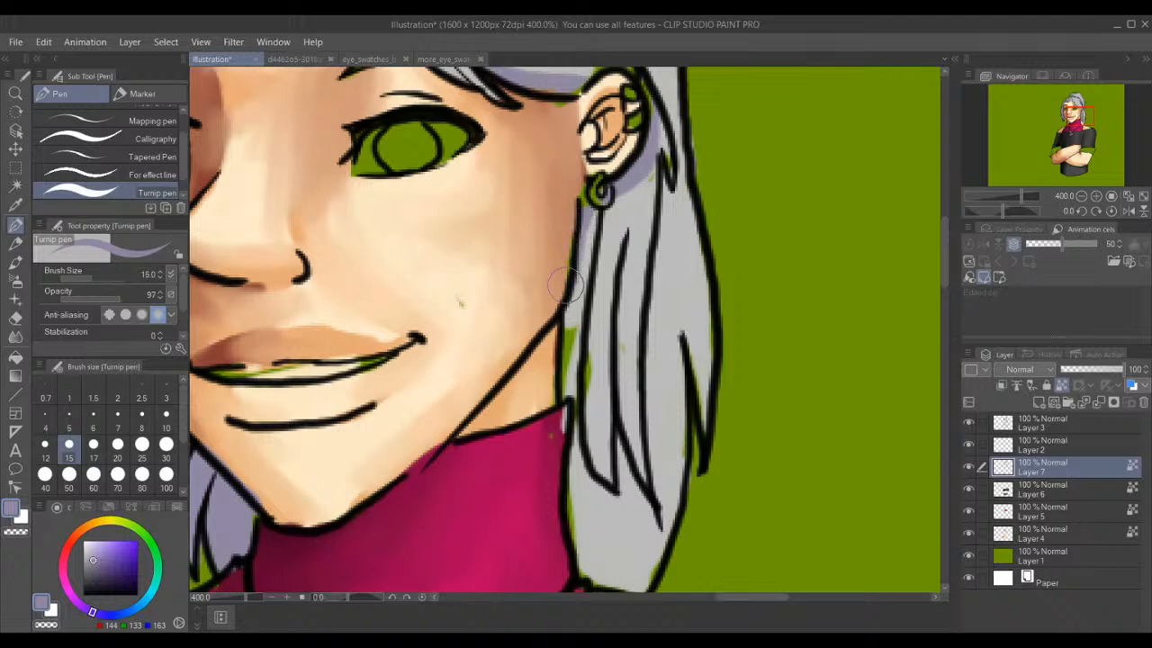
left_click_drag(556, 383, 574, 522)
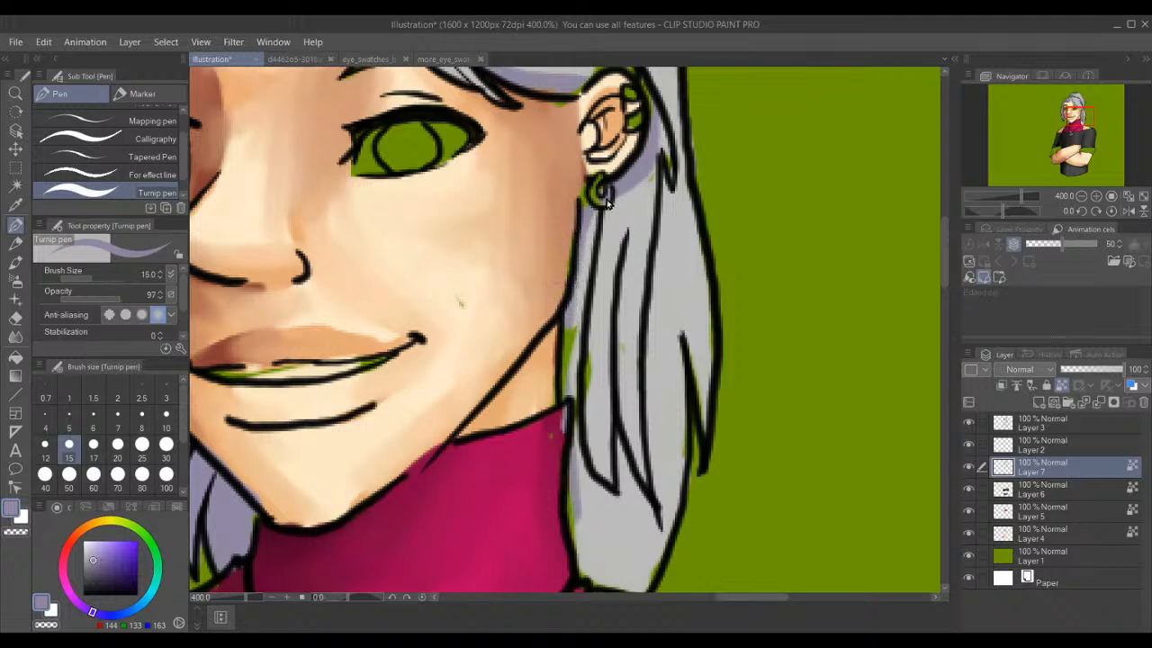
left_click_drag(618, 187, 581, 362)
key("ctrl+z")
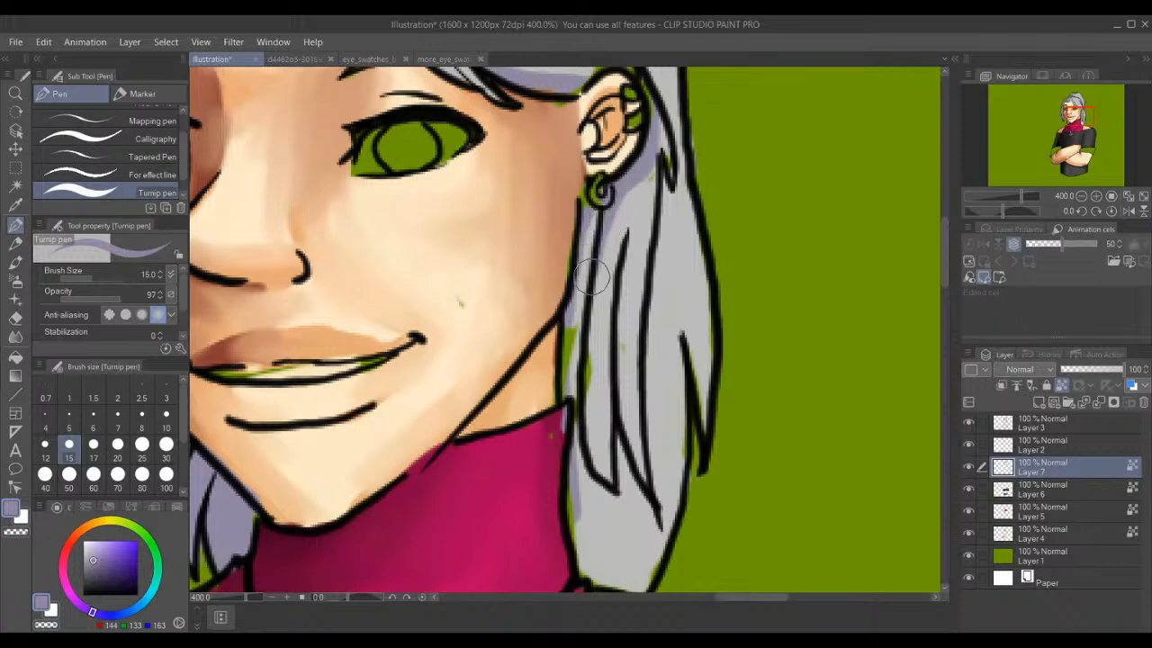
mouse_move(601, 225)
left_mouse_down()
mouse_move(588, 423)
mouse_move(612, 509)
left_mouse_up()
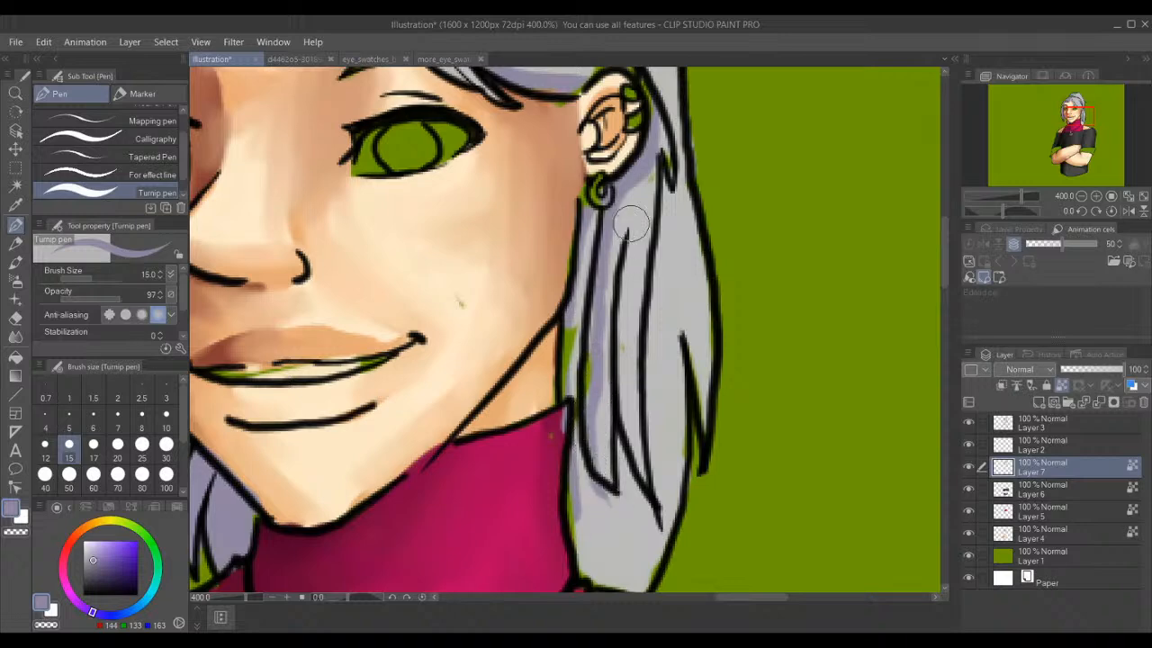
mouse_move(634, 215)
left_mouse_down()
mouse_move(619, 371)
mouse_move(628, 423)
mouse_move(657, 475)
mouse_move(648, 527)
left_mouse_up()
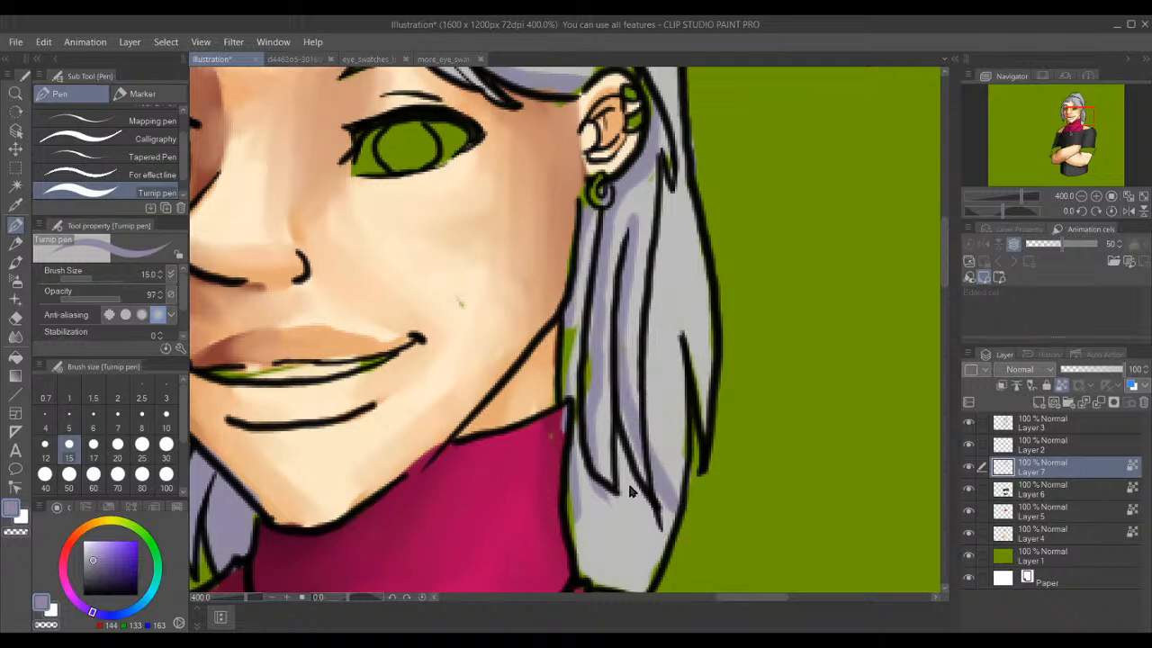
- Fill the lower hair section beneath the strand tips, next to the collar, with muted purple
left_click_drag(646, 484, 669, 531)
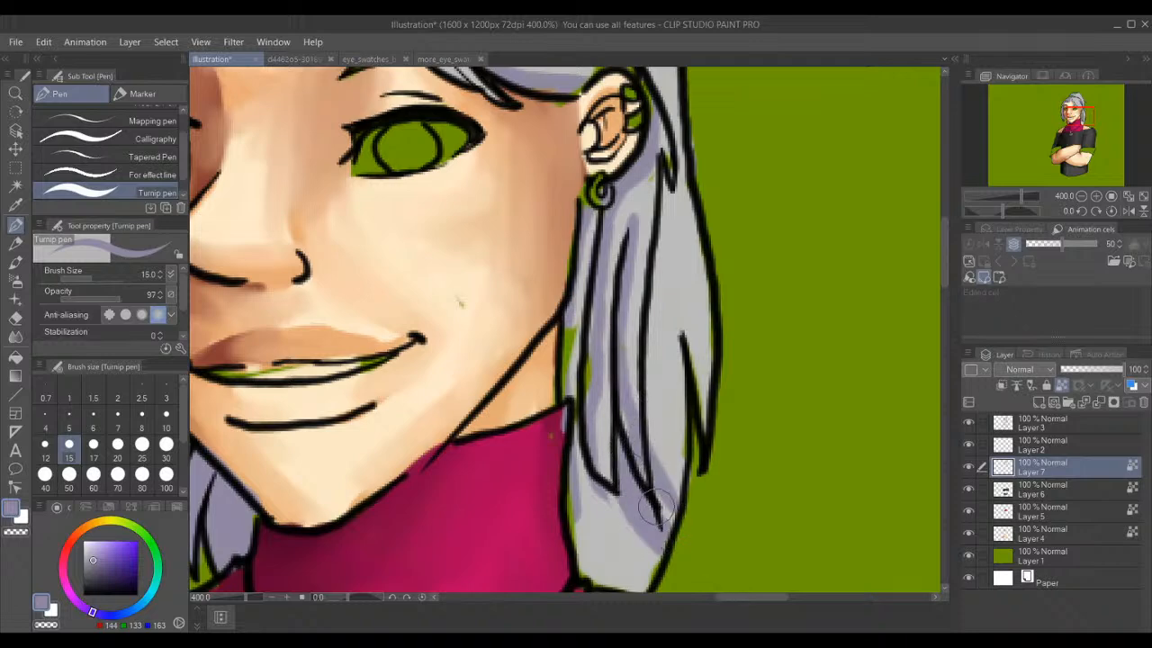
mouse_move(576, 463)
left_mouse_down()
mouse_move(617, 511)
mouse_move(669, 516)
left_mouse_up()
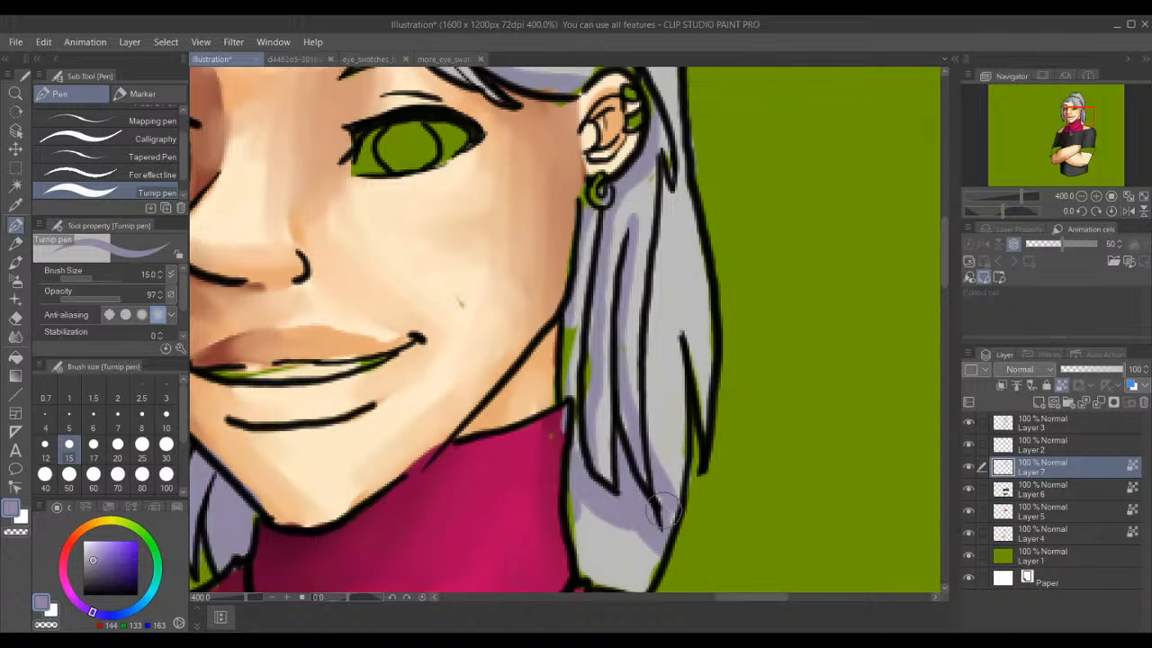
left_click_drag(573, 483, 615, 579)
mouse_move(583, 531)
left_mouse_down()
mouse_move(598, 504)
mouse_move(630, 514)
left_mouse_up()
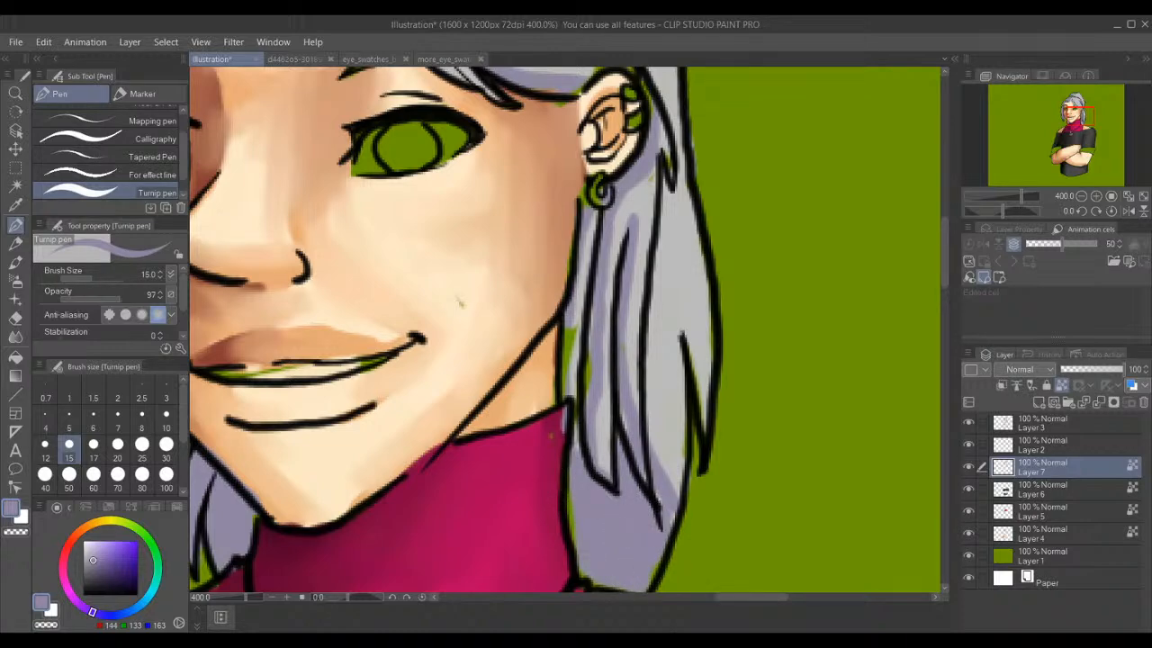
- Choose a darker purple (RGB 104, 94, 120) at brush size 6 and add shadows directly beneath the hanging strand tips
left_click(97, 565)
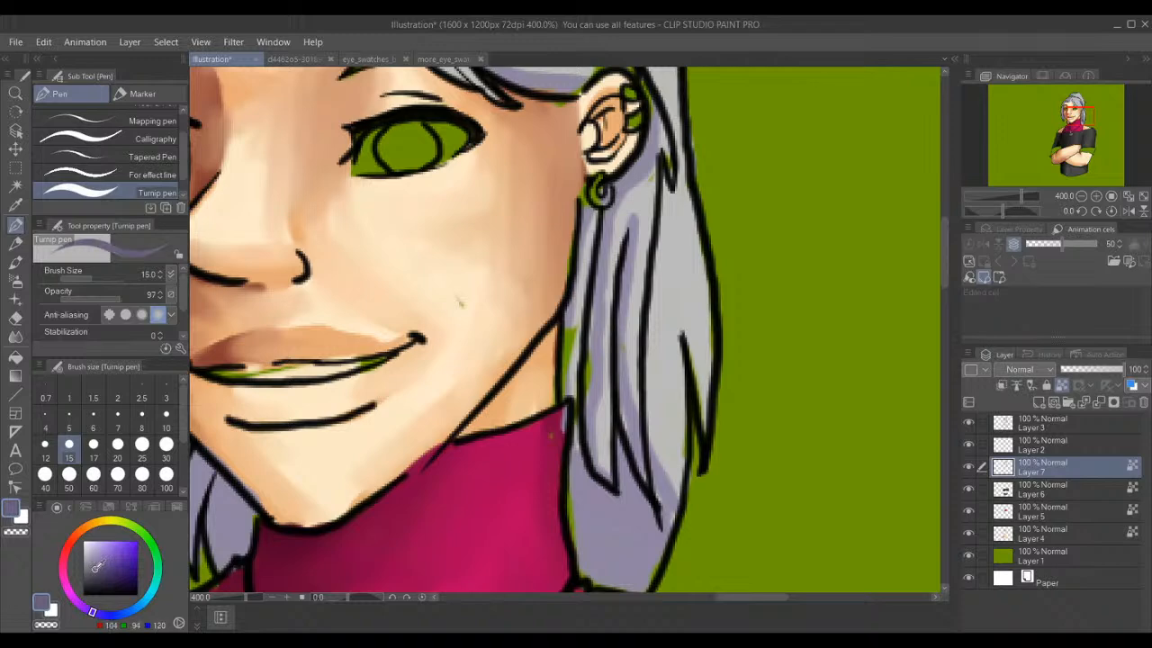
left_click(95, 416)
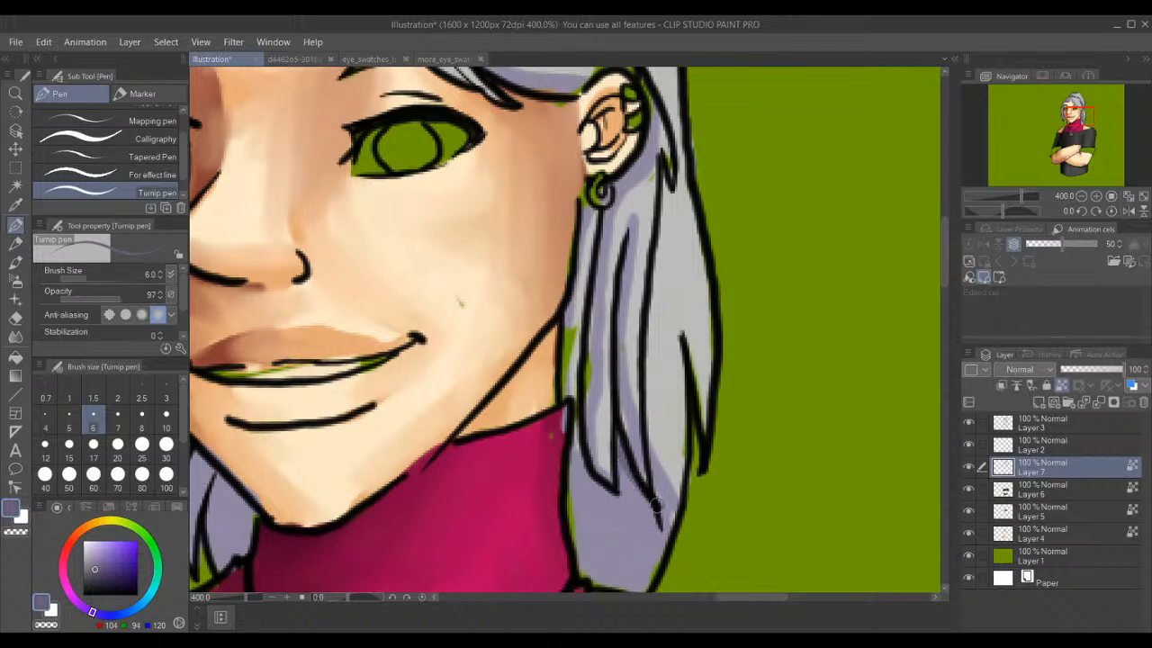
left_click_drag(620, 452, 668, 533)
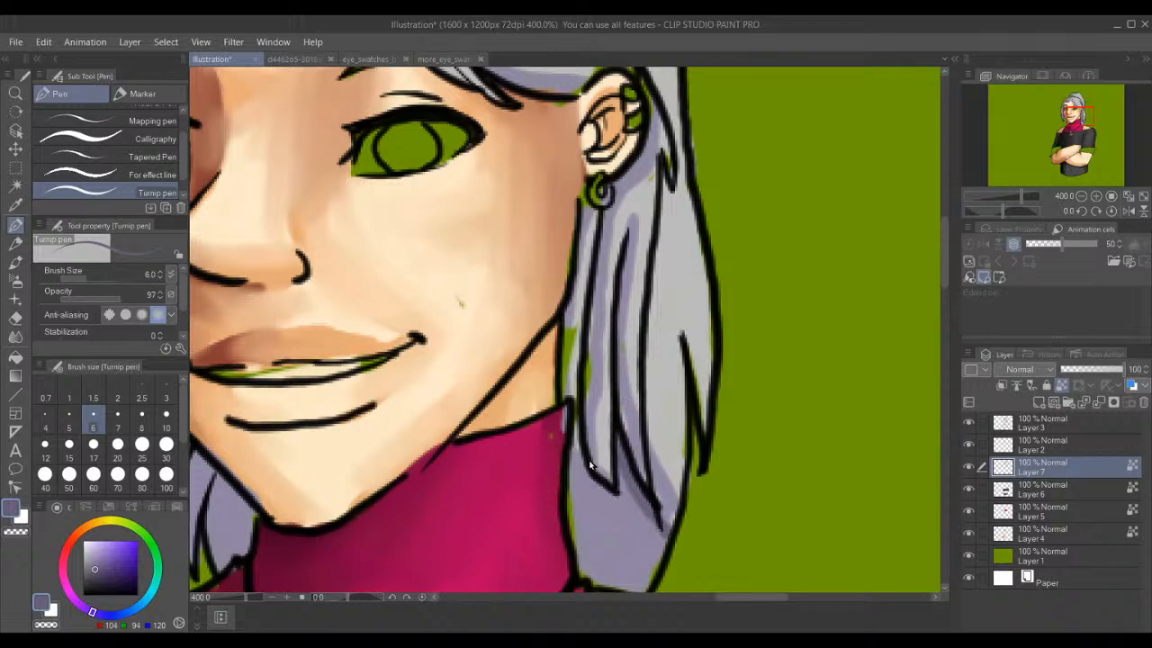
mouse_move(580, 430)
left_mouse_down()
mouse_move(590, 476)
mouse_move(614, 497)
left_mouse_up()
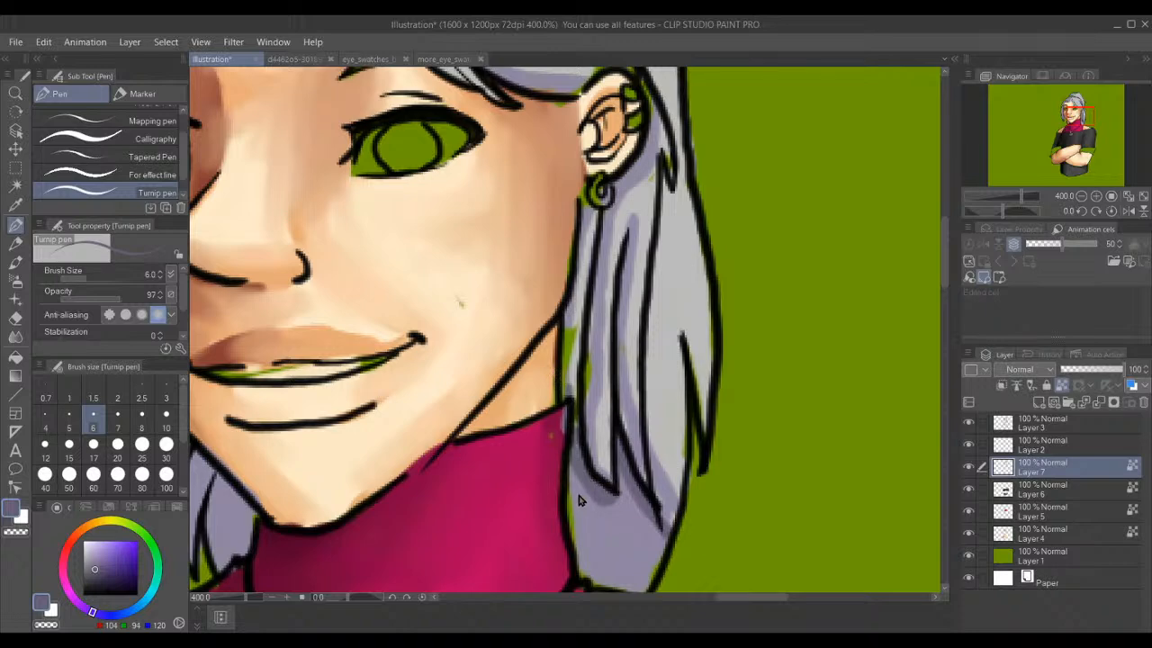
- Darken the collar side, bottom and outer edge of the lower hair section with the darker purple
left_click_drag(573, 471, 583, 572)
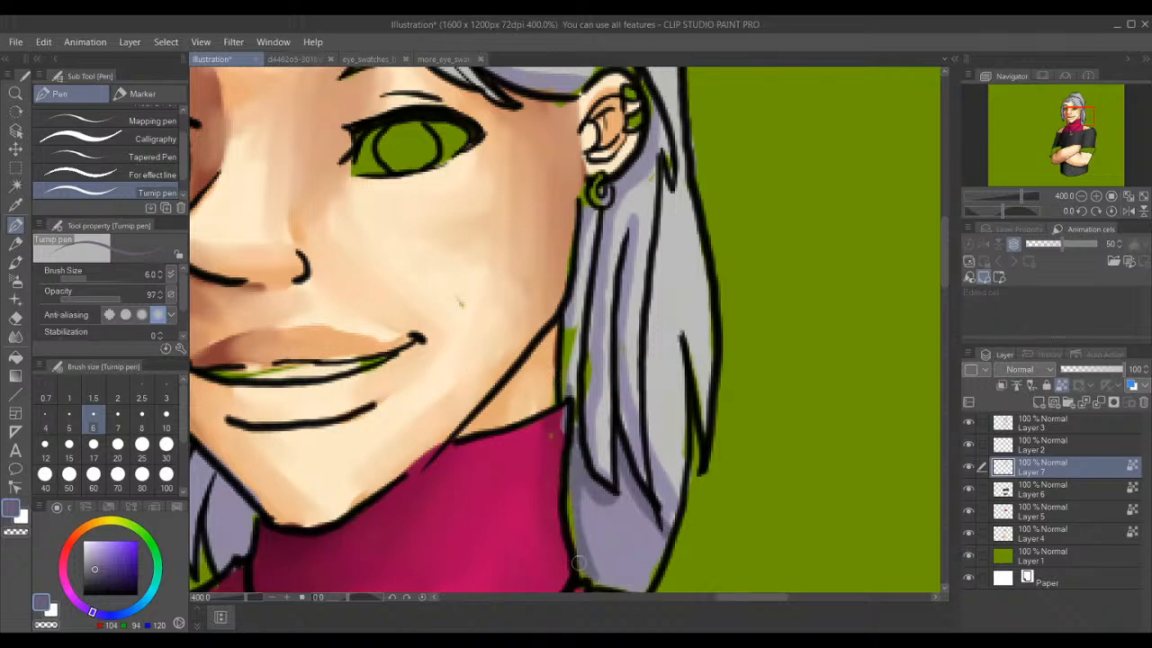
mouse_move(595, 491)
left_mouse_down()
mouse_move(581, 518)
mouse_move(581, 560)
left_mouse_up()
mouse_move(579, 469)
left_mouse_down()
mouse_move(610, 581)
mouse_move(577, 568)
mouse_move(641, 587)
left_mouse_up()
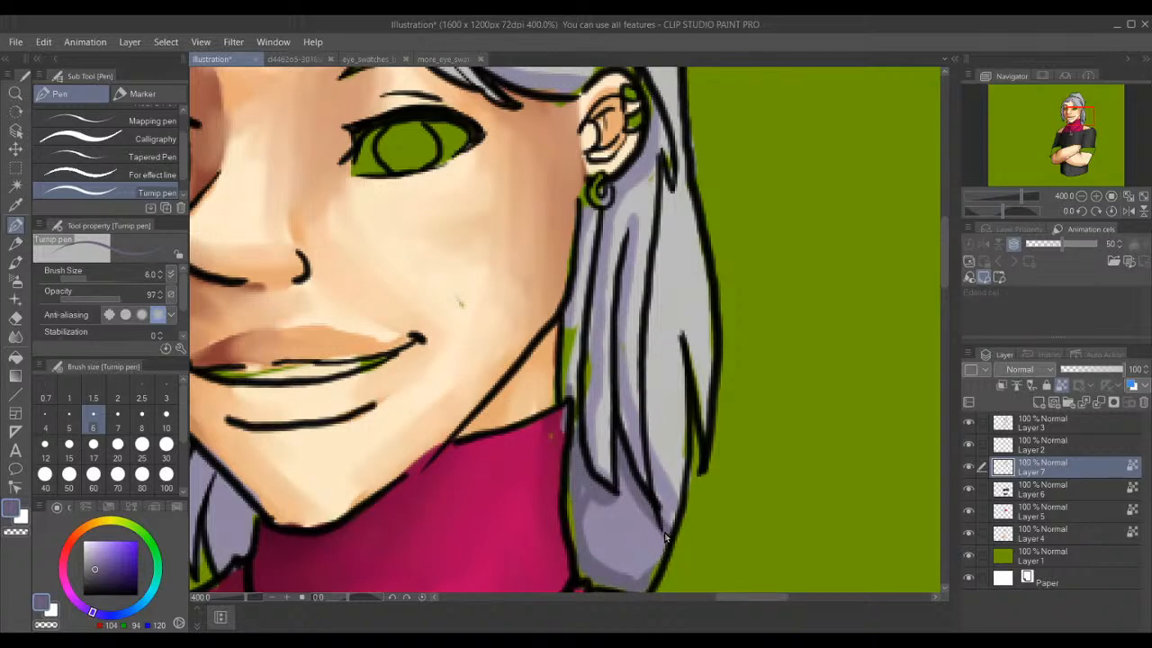
left_click_drag(641, 509, 655, 556)
mouse_move(626, 478)
left_mouse_down()
mouse_move(628, 515)
mouse_move(588, 501)
mouse_move(626, 519)
mouse_move(598, 444)
left_mouse_up()
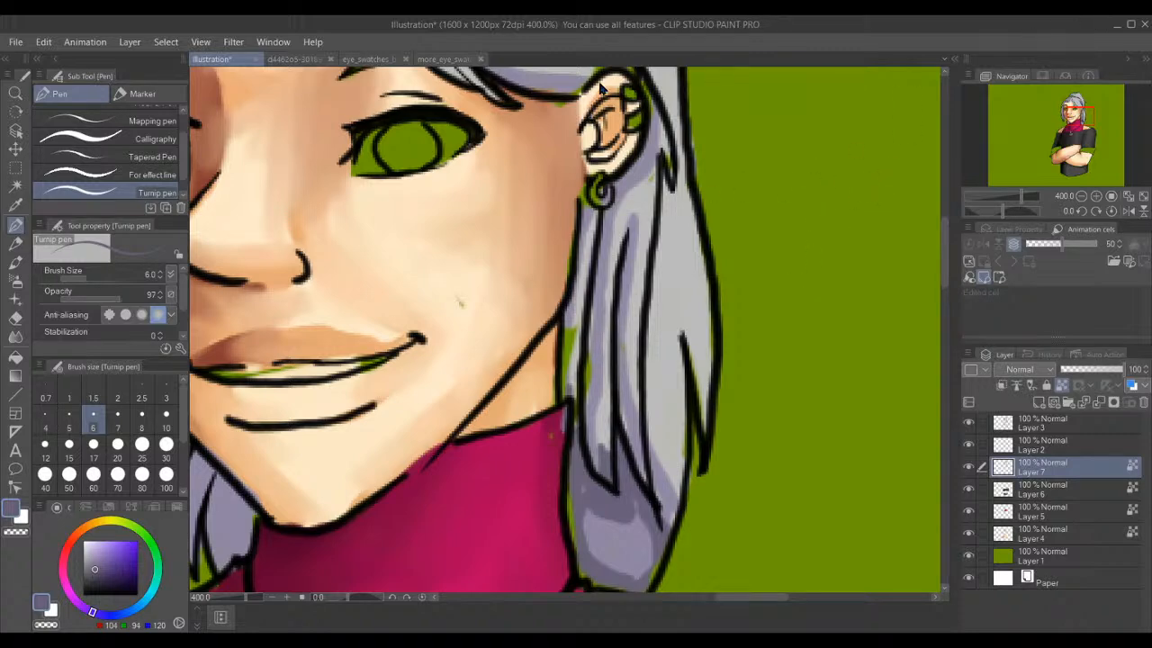
left_click_drag(592, 164, 598, 176)
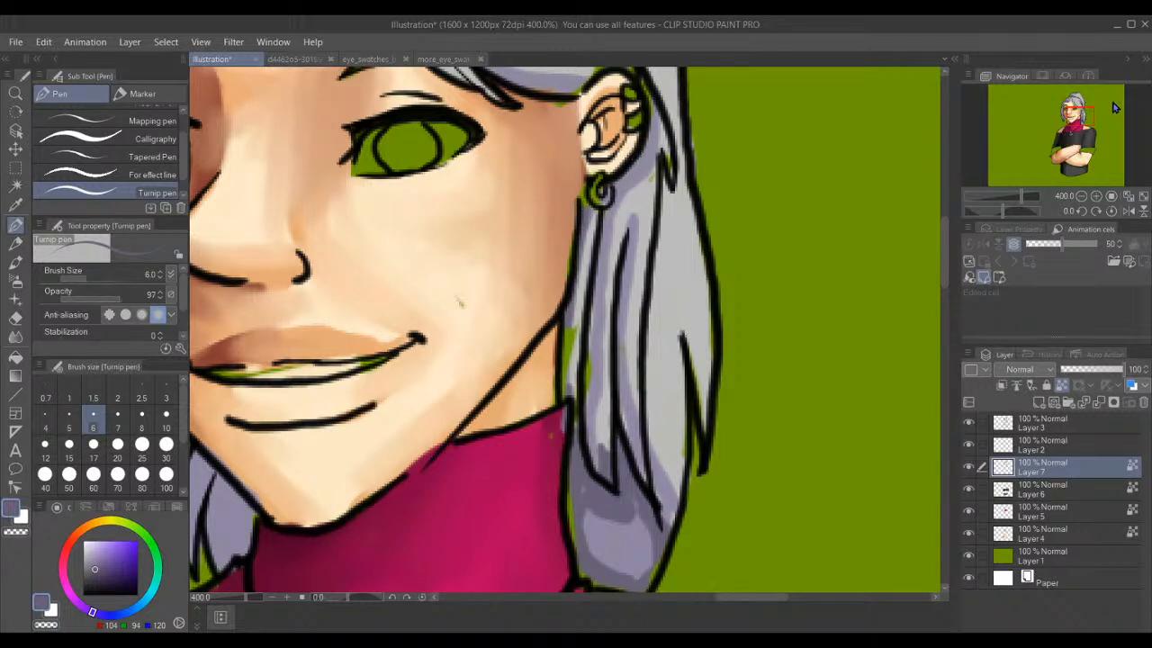
- Add darker purple shadows across the bun and on the crown above the short fringe tuft at brush size 10
left_click_drag(1096, 108, 1072, 97)
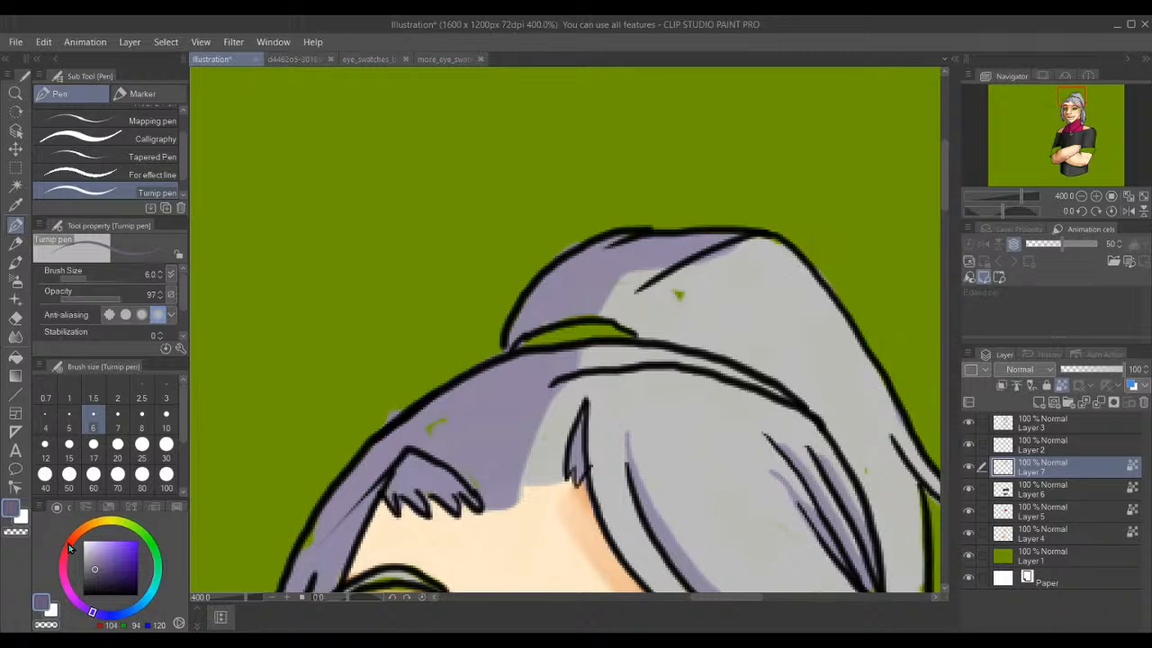
left_click(167, 419)
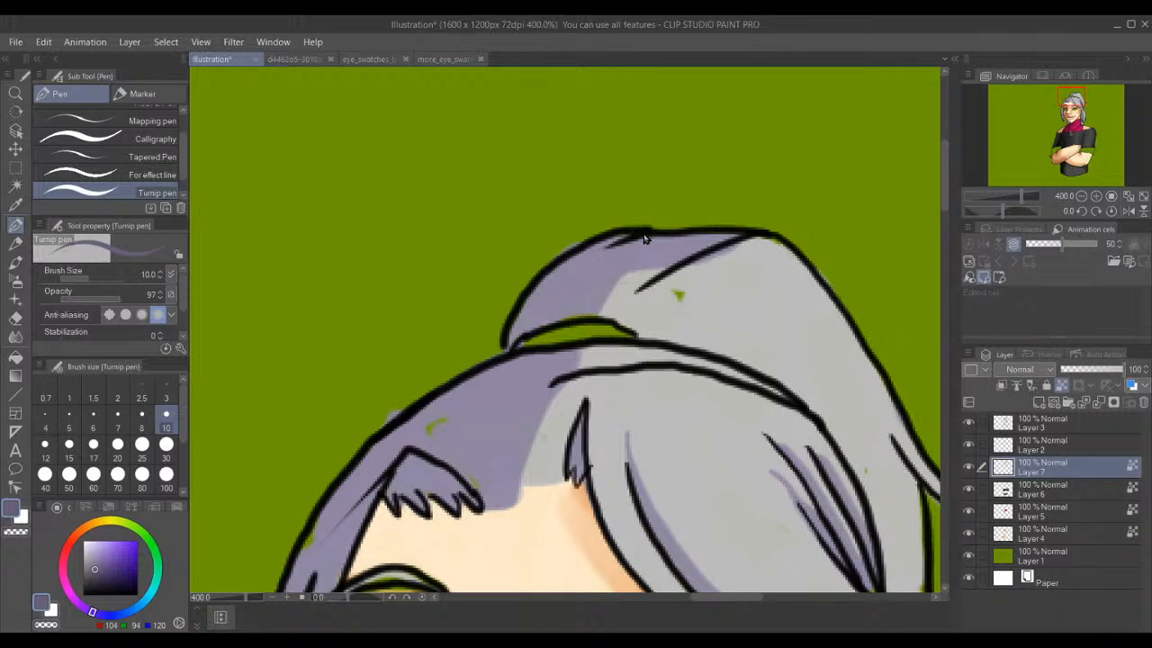
mouse_move(641, 235)
left_mouse_down()
mouse_move(562, 302)
mouse_move(557, 318)
mouse_move(593, 292)
mouse_move(571, 297)
mouse_move(572, 312)
mouse_move(595, 320)
mouse_move(568, 314)
mouse_move(621, 342)
left_mouse_up()
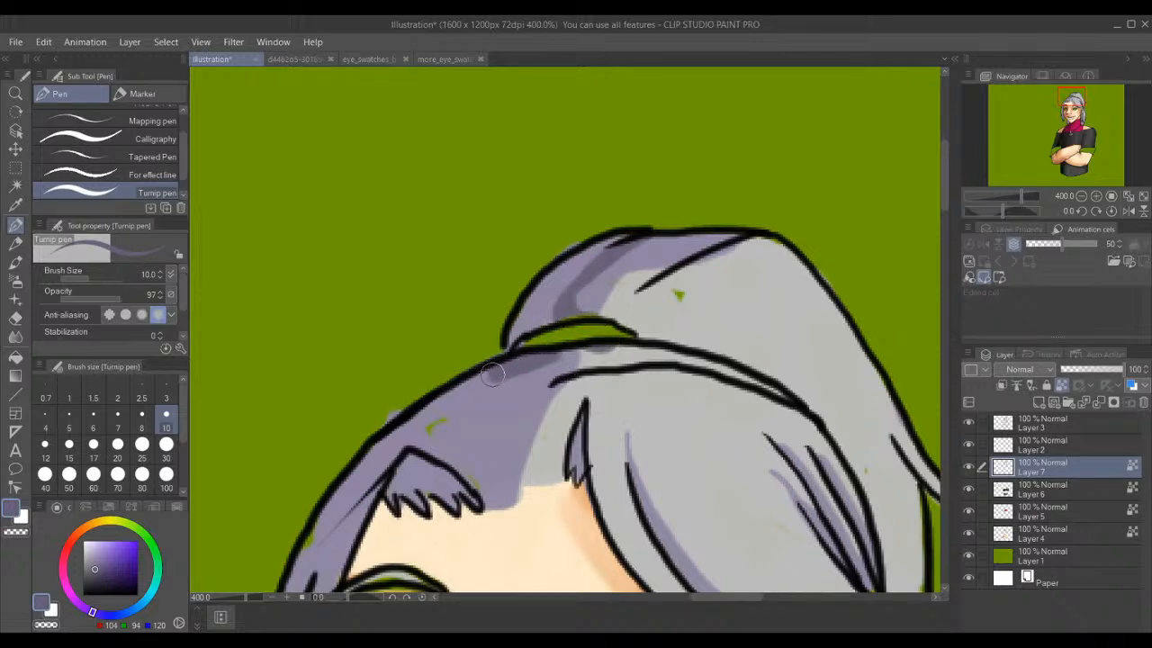
mouse_move(416, 442)
left_mouse_down()
mouse_move(423, 411)
mouse_move(454, 448)
left_mouse_up()
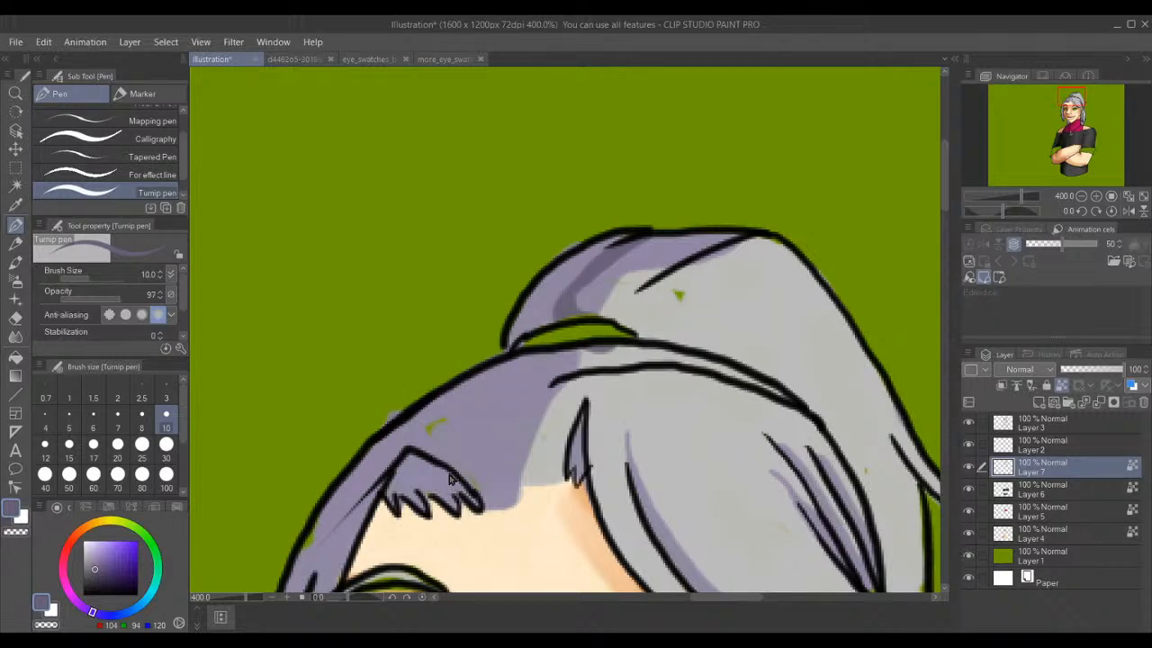
mouse_move(405, 417)
left_mouse_down()
mouse_move(478, 440)
mouse_move(446, 393)
left_mouse_up()
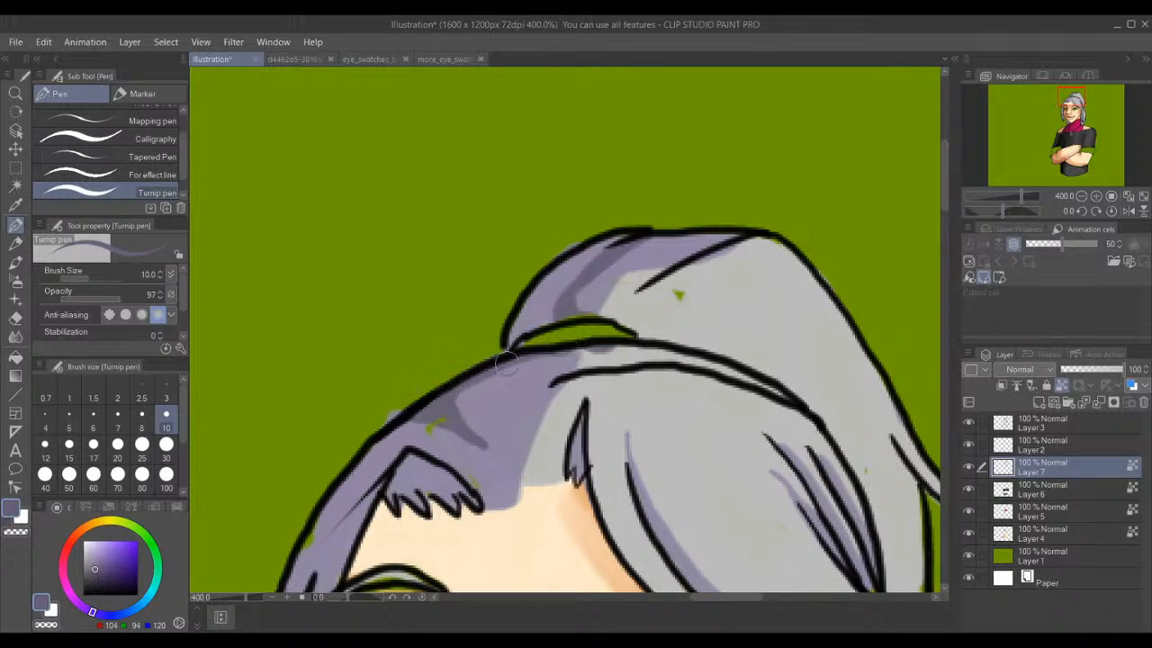
mouse_move(505, 365)
left_mouse_down()
mouse_move(465, 395)
mouse_move(463, 422)
mouse_move(431, 405)
left_mouse_up()
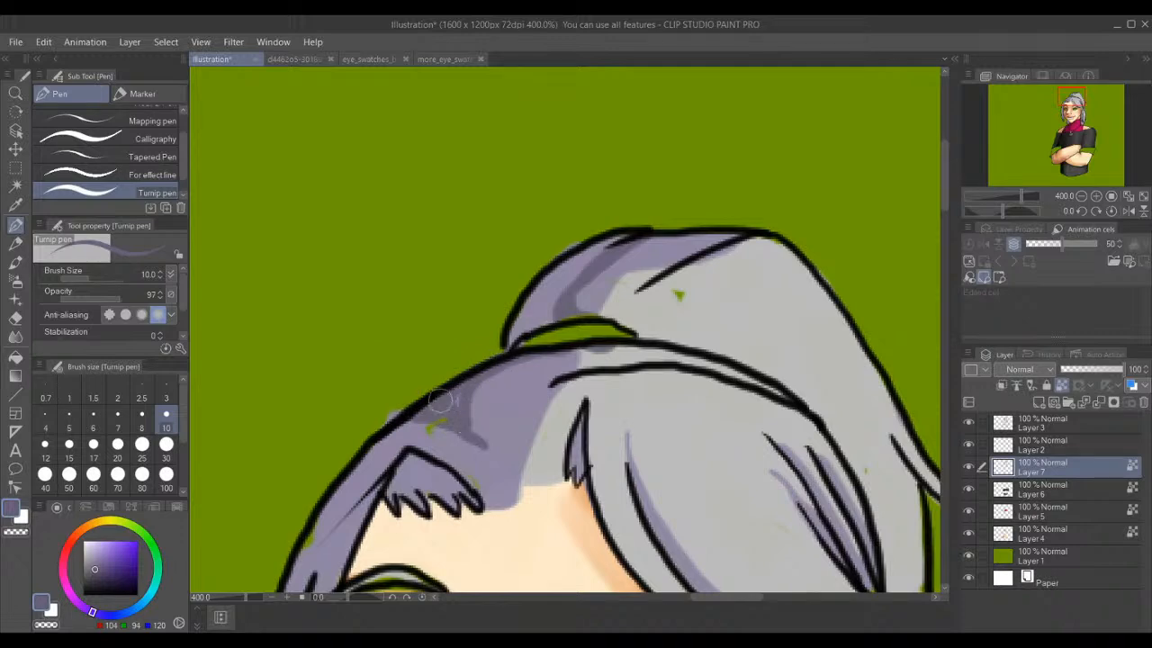
- Build up the dark purple shadow along the bun's outer shaded edge
mouse_move(535, 326)
left_mouse_down()
mouse_move(560, 265)
mouse_move(520, 326)
mouse_move(559, 279)
mouse_move(540, 301)
left_mouse_up()
left_click_drag(619, 213, 551, 278)
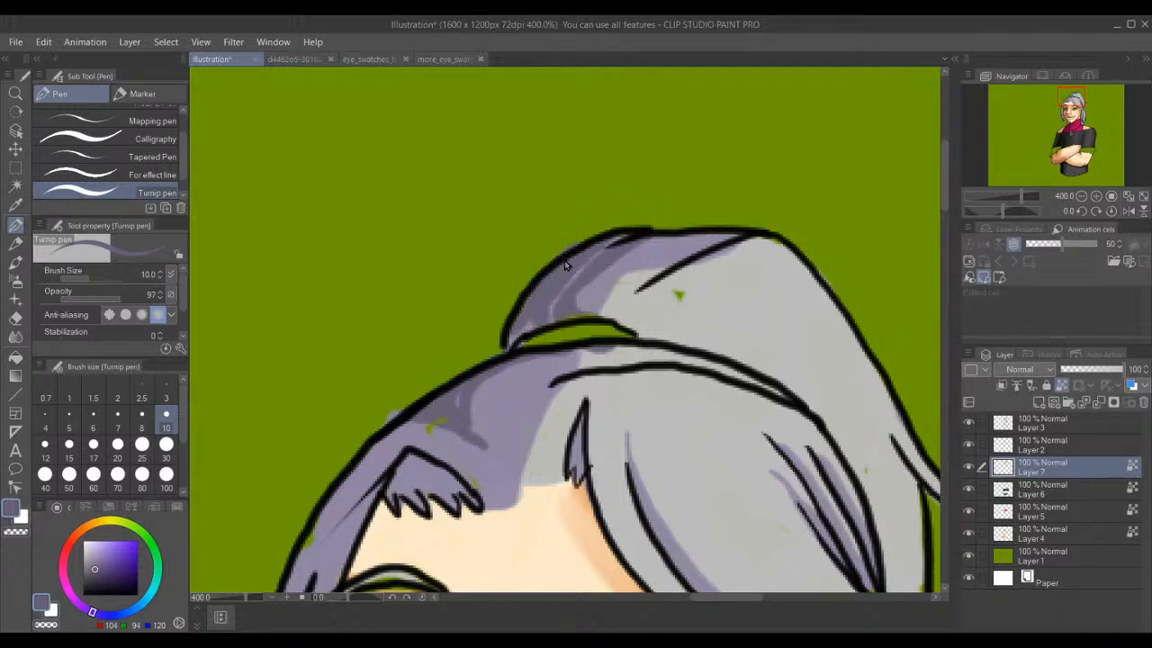
mouse_move(594, 236)
left_mouse_down()
mouse_move(522, 329)
mouse_move(540, 321)
mouse_move(510, 326)
mouse_move(519, 297)
left_mouse_up()
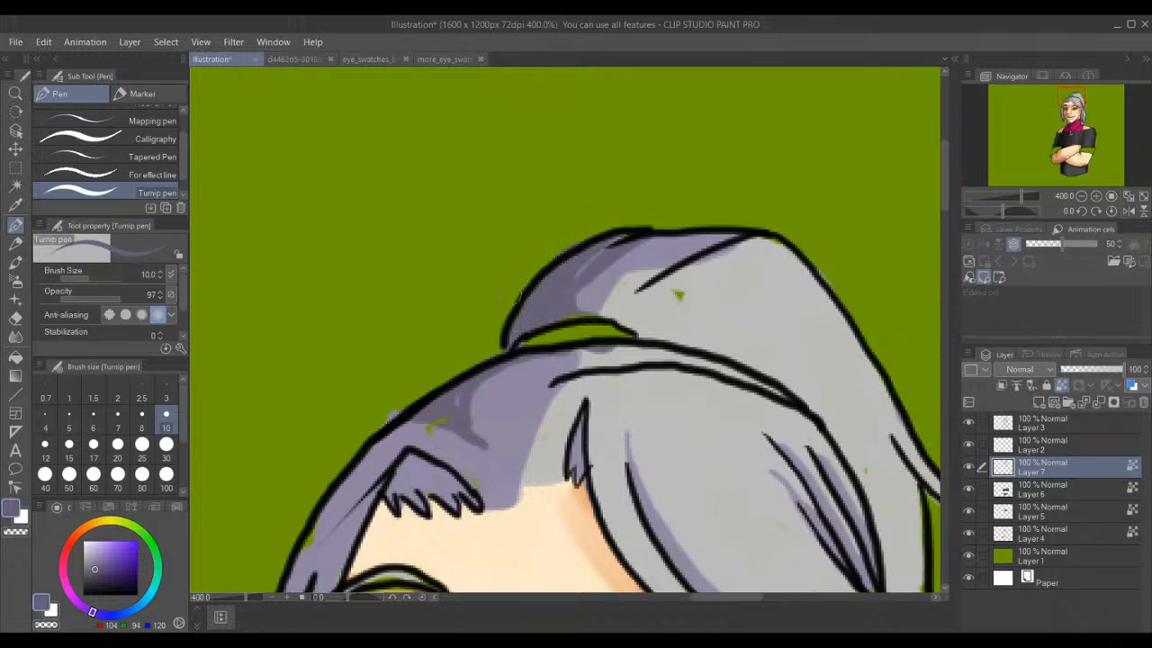
- Extend the sampled lighter purple to the bun's strand line, and fill the gap in the crown shadow with sampled dark purple
left_click(659, 252, "alt")
mouse_move(680, 247)
left_mouse_down()
mouse_move(612, 297)
mouse_move(648, 256)
left_mouse_up()
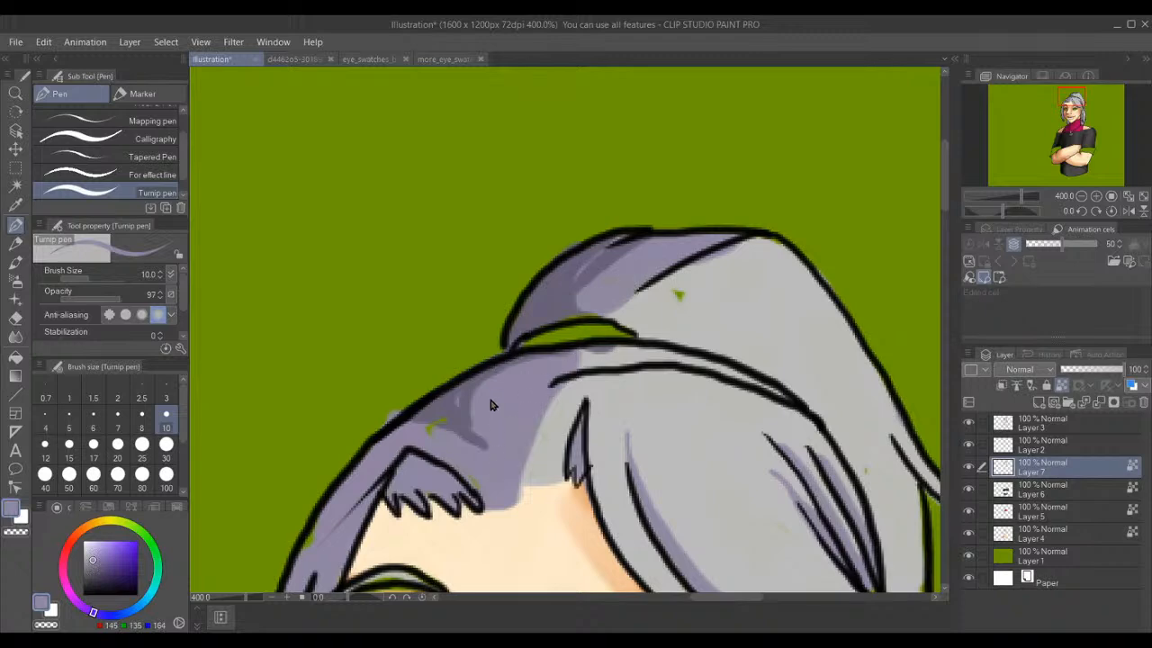
left_click(451, 418, "alt")
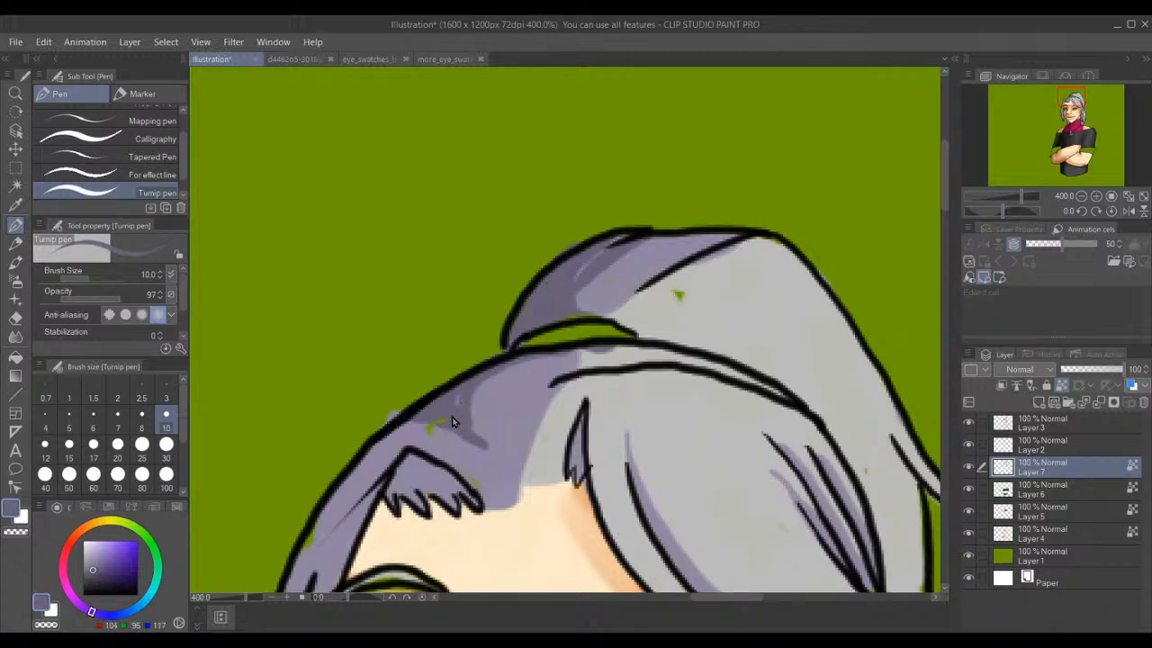
left_click_drag(462, 396, 469, 381)
- Darken the short fringe tuft and the strand framing the forehead with the dark purple
left_click_drag(1072, 106, 1069, 114)
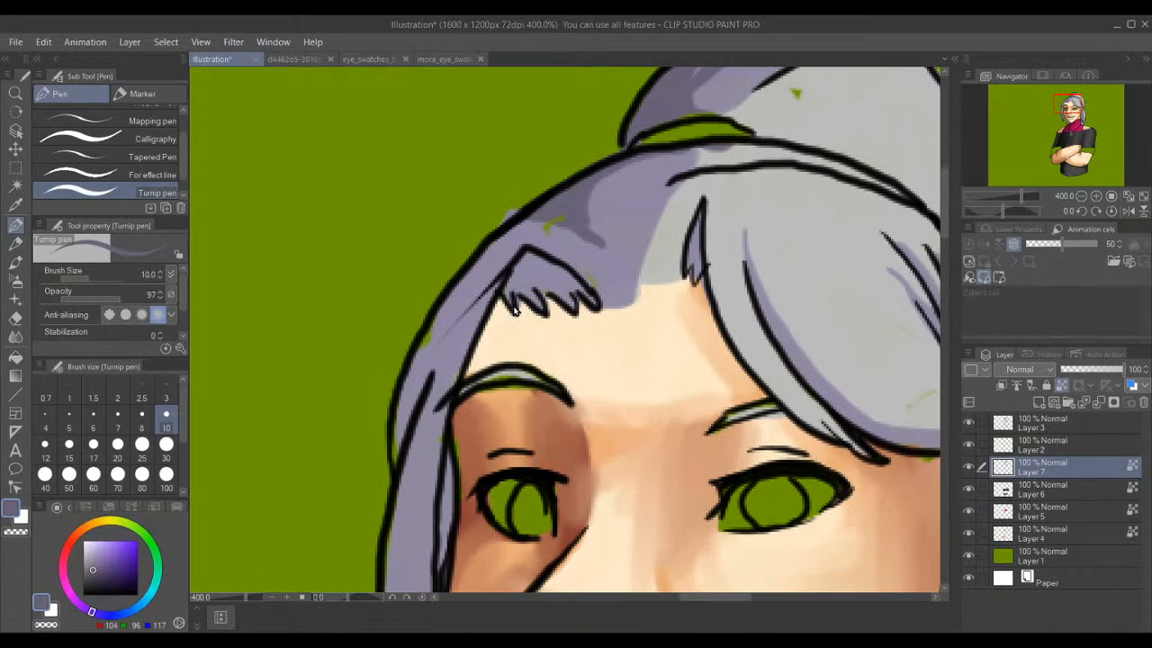
mouse_move(533, 268)
left_mouse_down()
mouse_move(526, 279)
mouse_move(540, 270)
mouse_move(591, 319)
mouse_move(586, 295)
mouse_move(527, 256)
mouse_move(517, 270)
mouse_move(556, 326)
left_mouse_up()
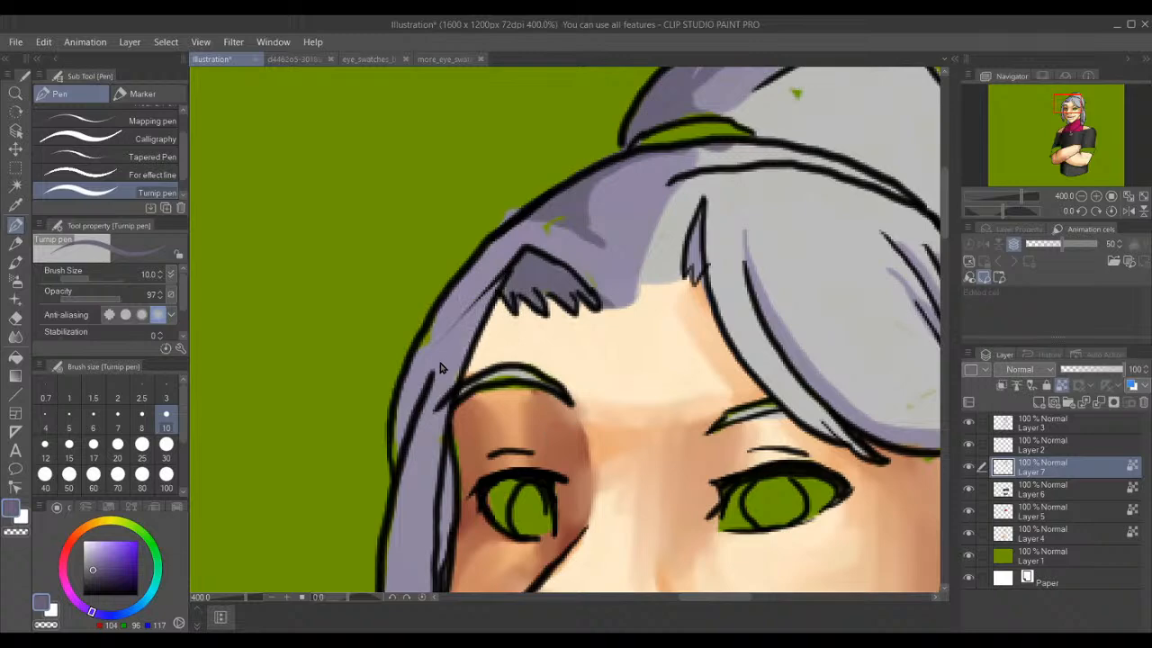
left_click_drag(441, 356, 506, 270)
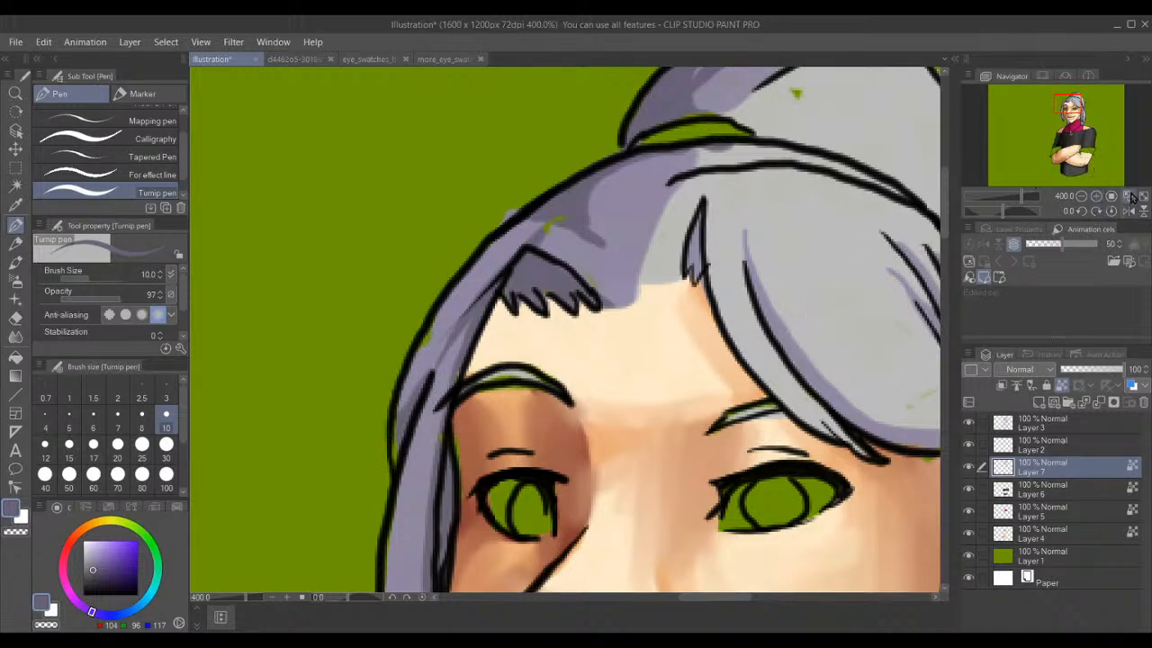
- Add dark purple shadows to the long strands and their tips on the shaded side of the face
left_click_drag(1066, 123, 1064, 117)
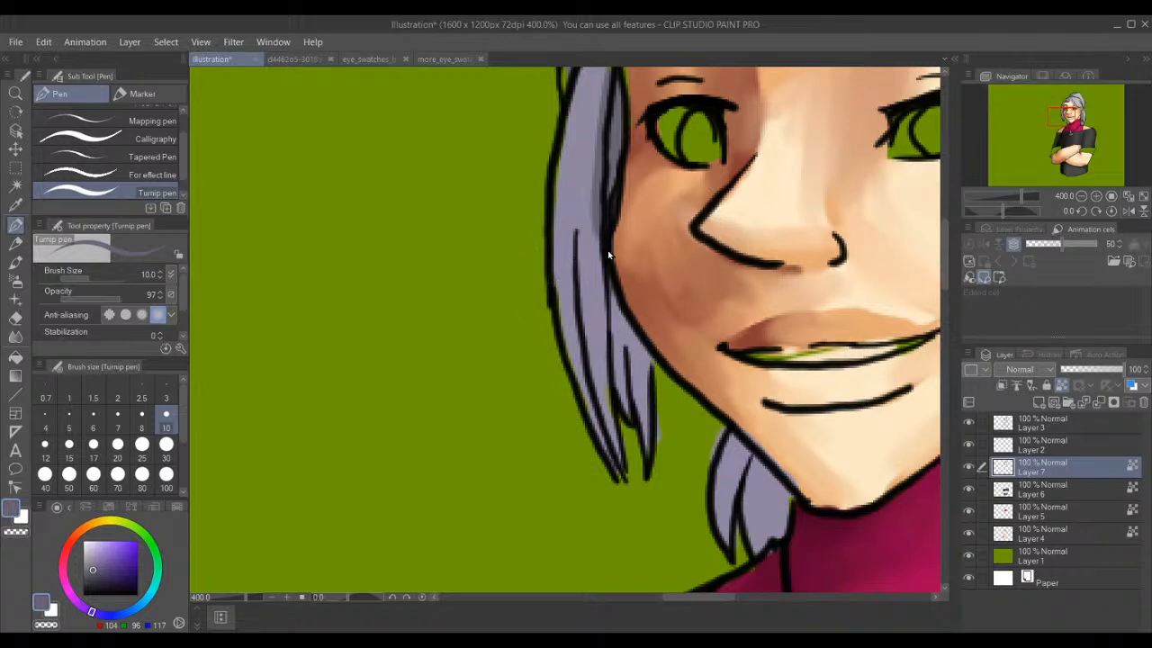
left_click_drag(601, 233, 619, 463)
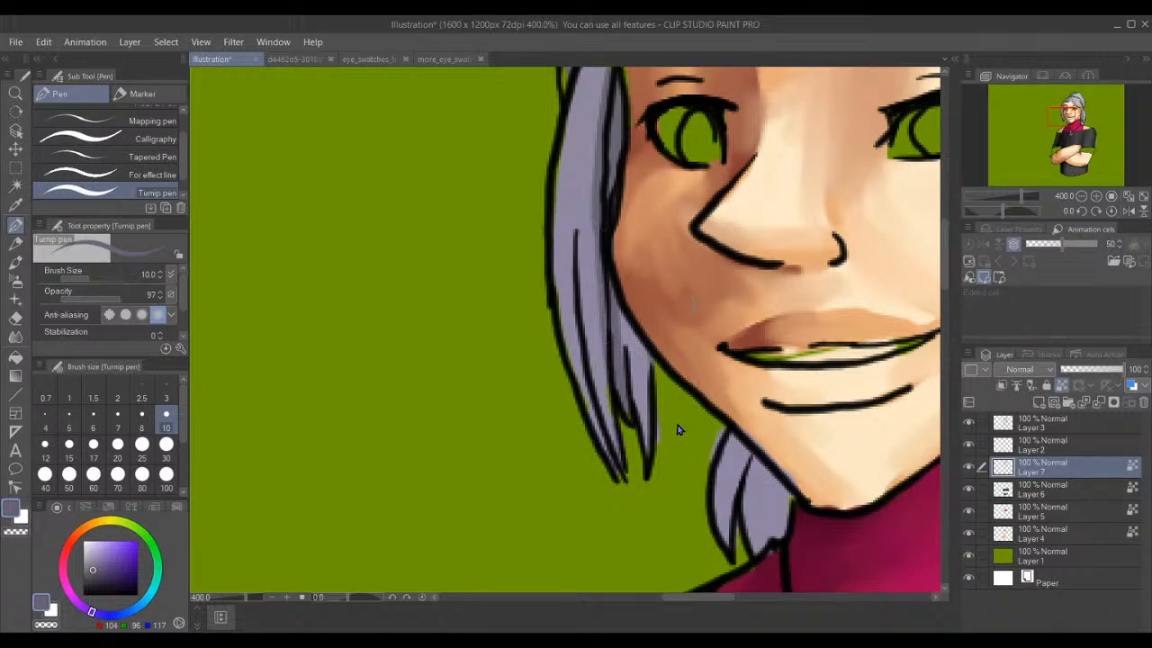
left_click_drag(639, 353, 645, 441)
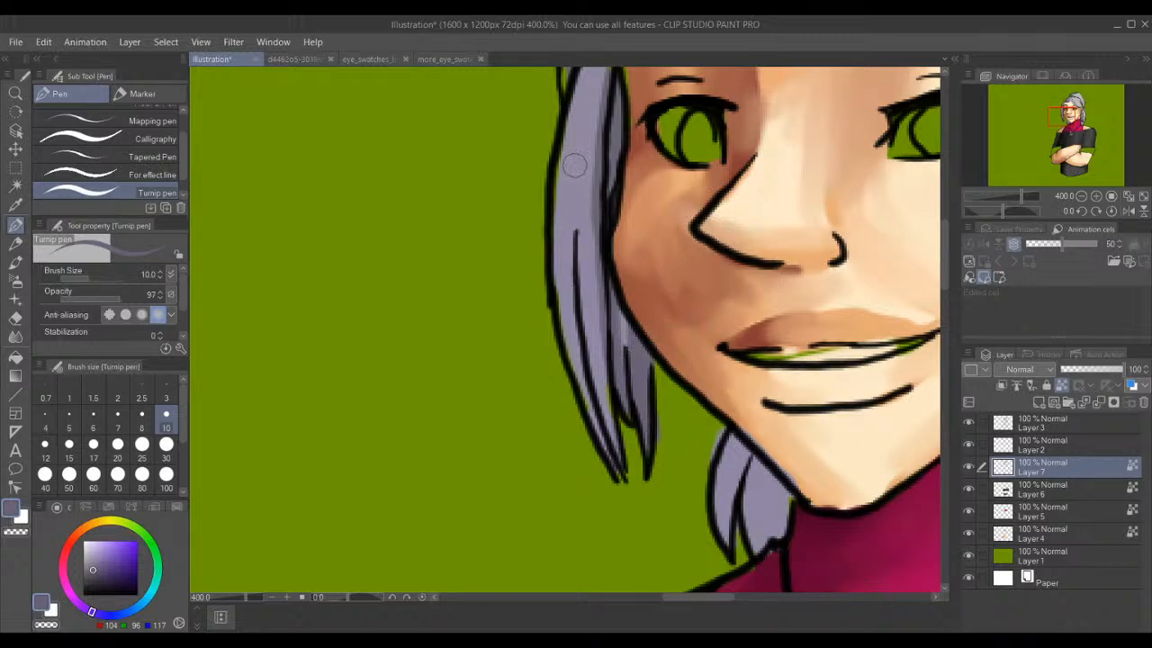
left_click_drag(570, 264, 614, 463)
left_click_drag(559, 253, 562, 371)
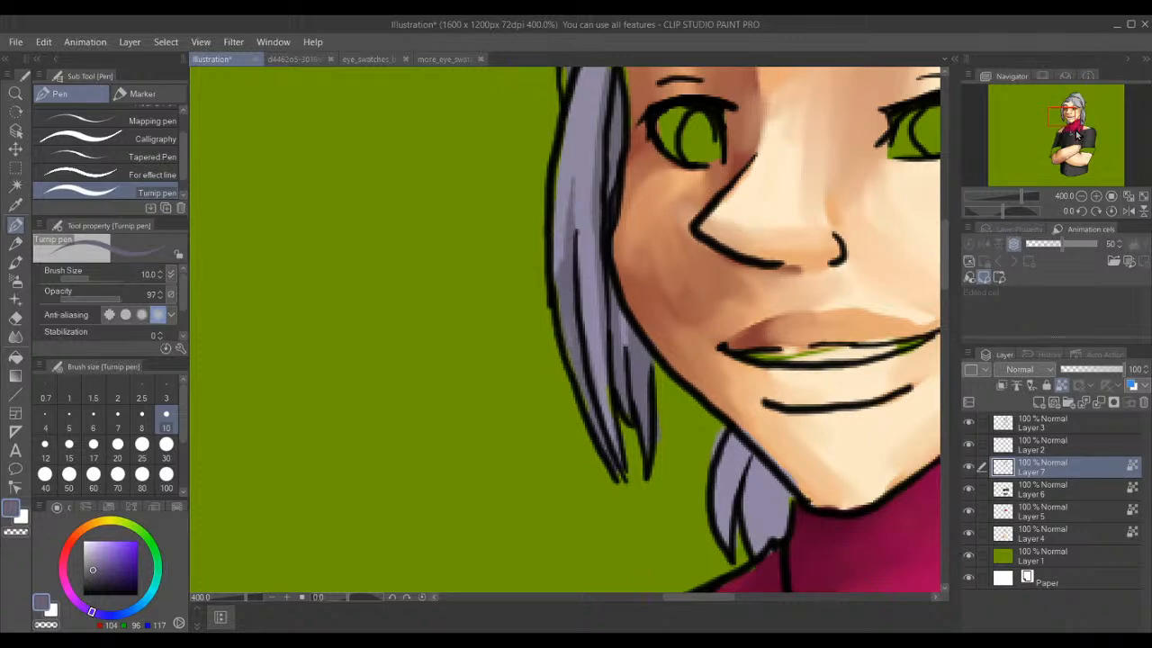
- Paint dark purple shadows on the hair tuft behind the jaw on the shaded side and blend them at brush size 15
left_click_drag(1057, 120, 1062, 129)
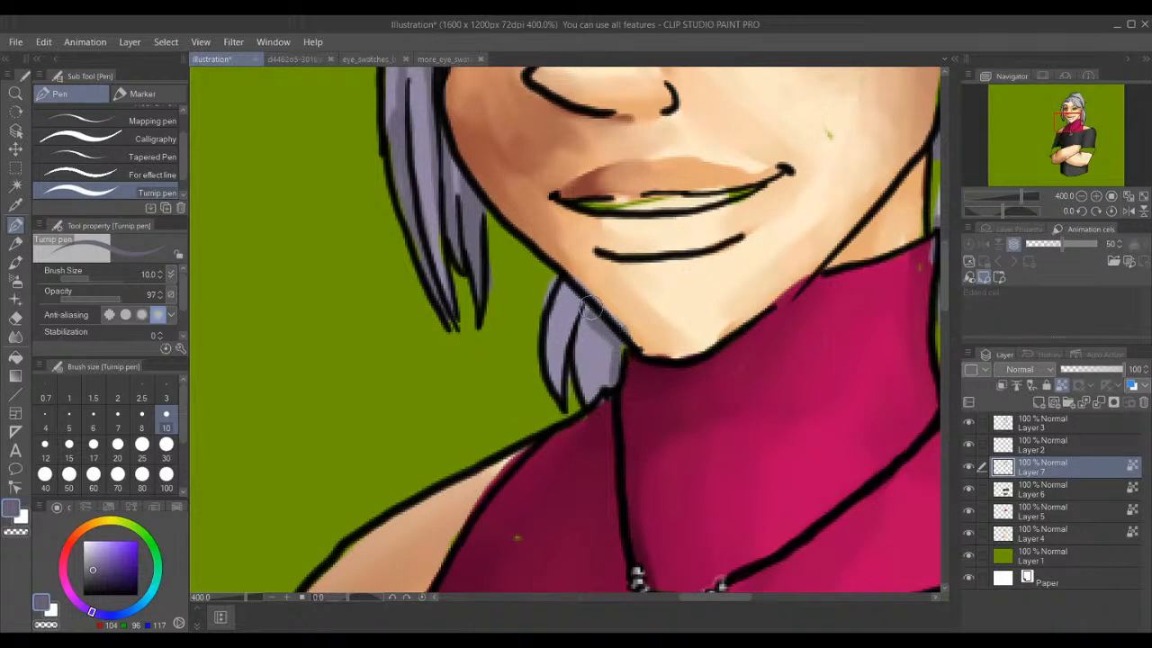
left_click_drag(586, 316, 594, 396)
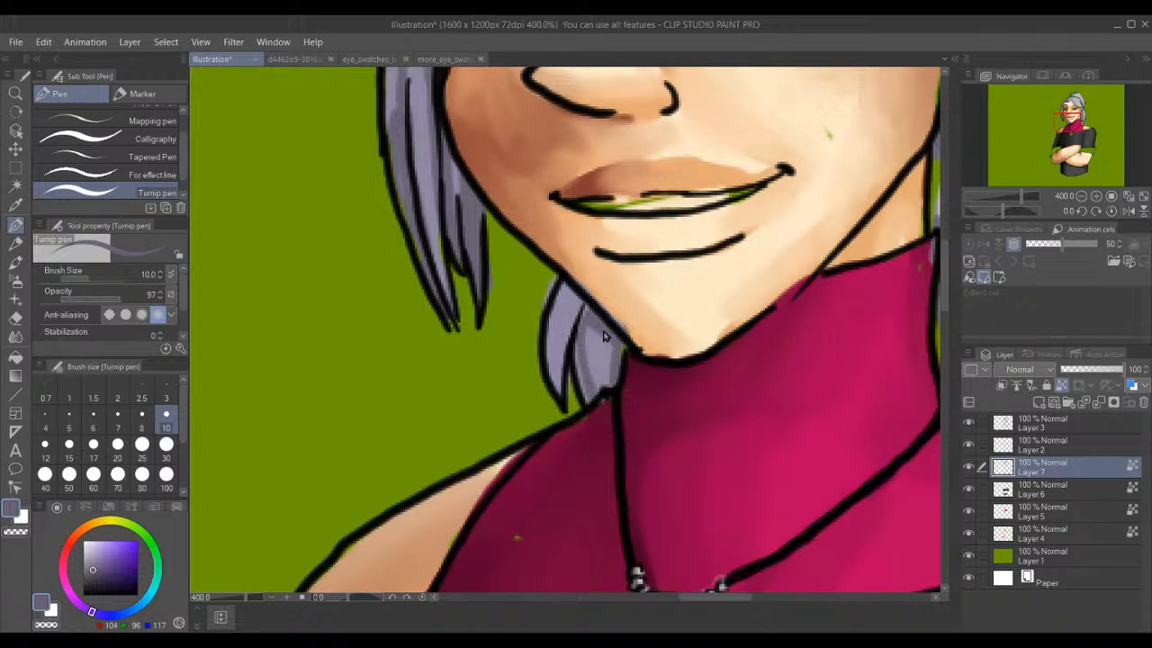
left_click_drag(602, 318, 600, 385)
left_click_drag(585, 300, 567, 383)
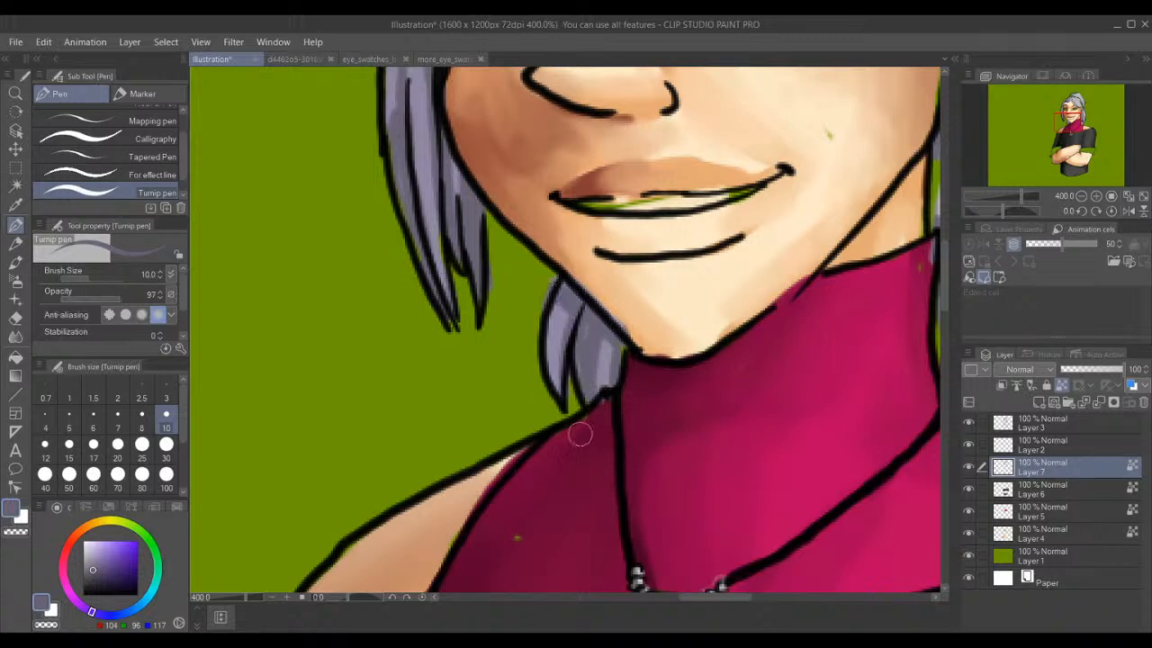
left_click_drag(551, 311, 551, 364)
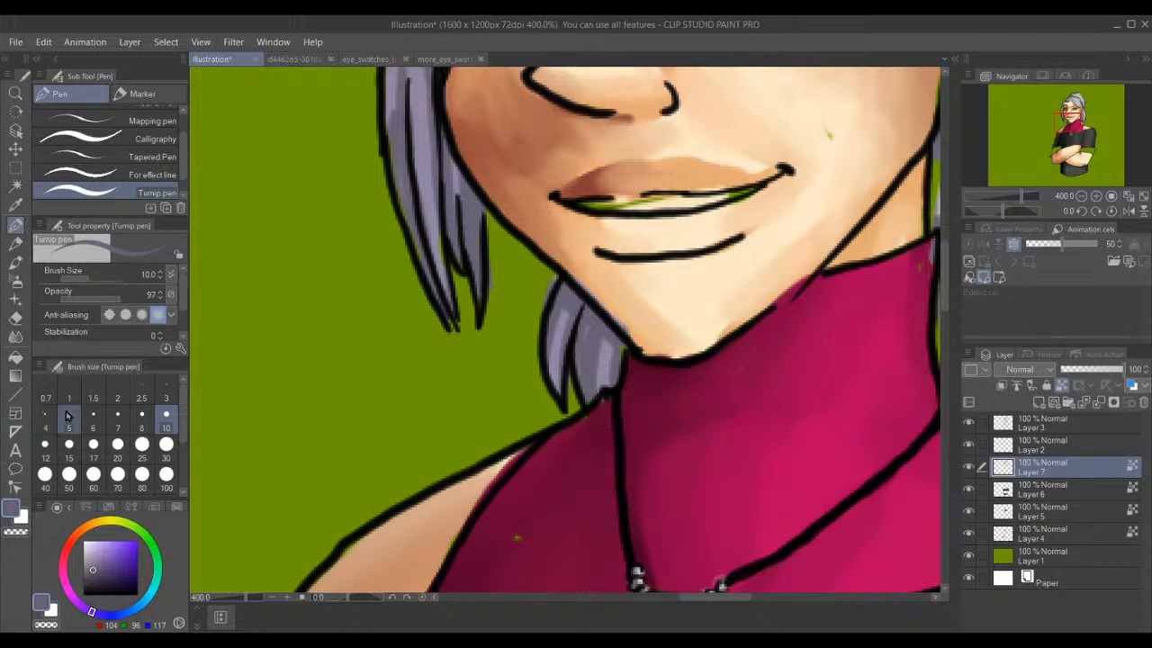
left_click(15, 337)
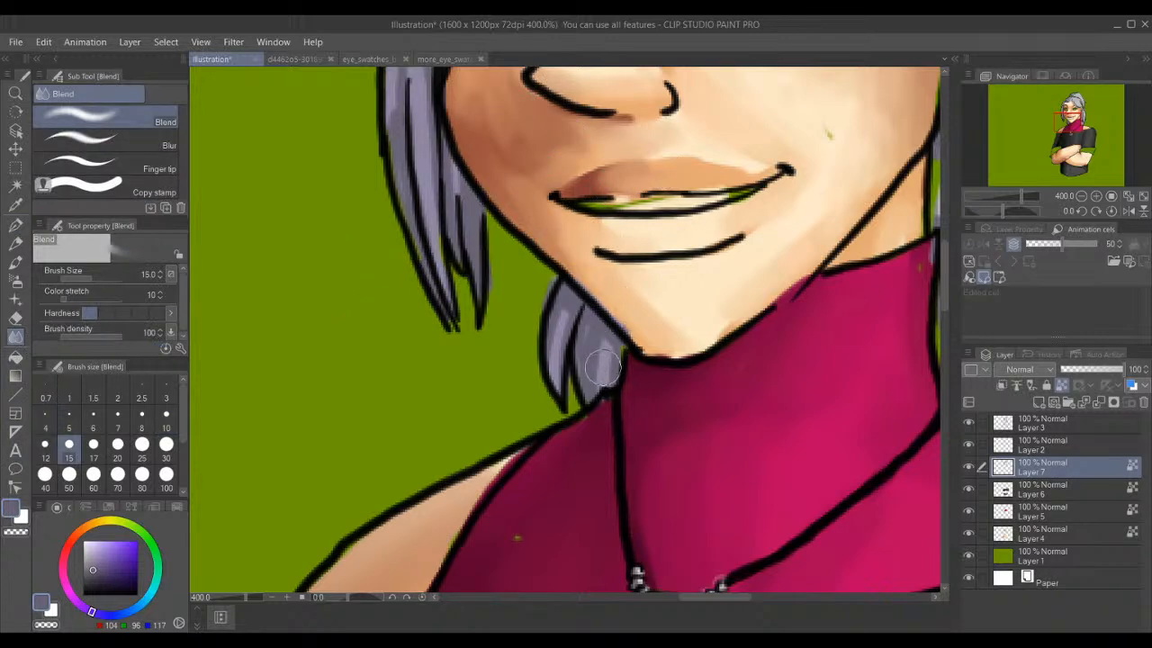
left_click_drag(600, 413, 615, 390)
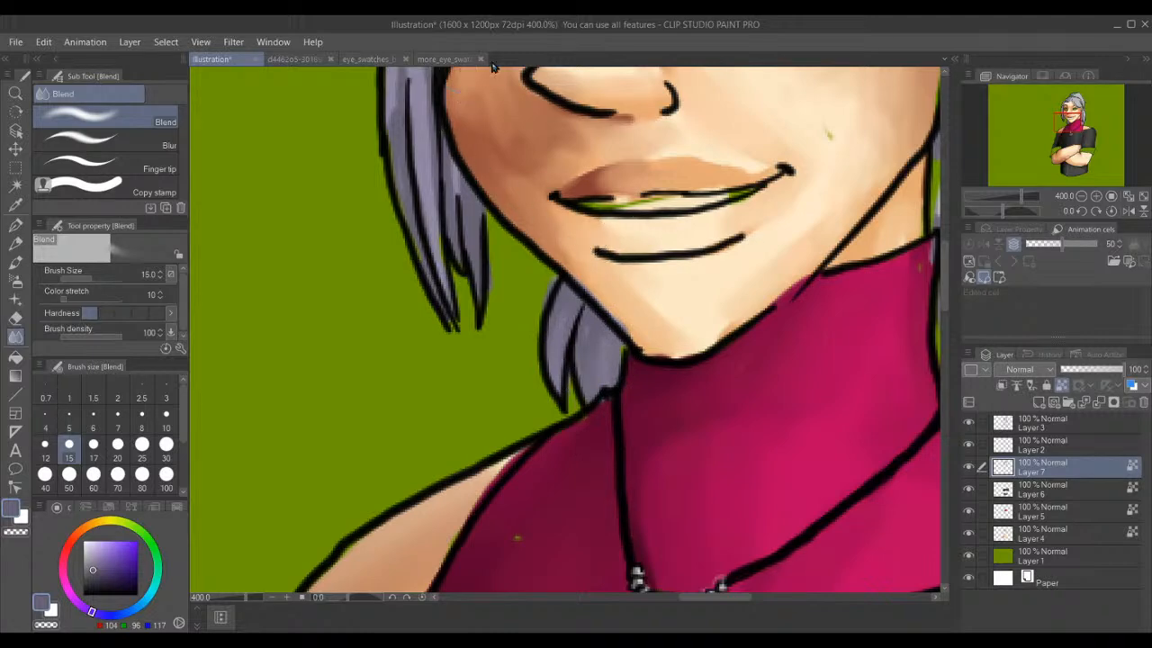
- Blend the purple shadow edge along the swept fringe on the lit side of the head
scroll(479, 72, "down", 4)
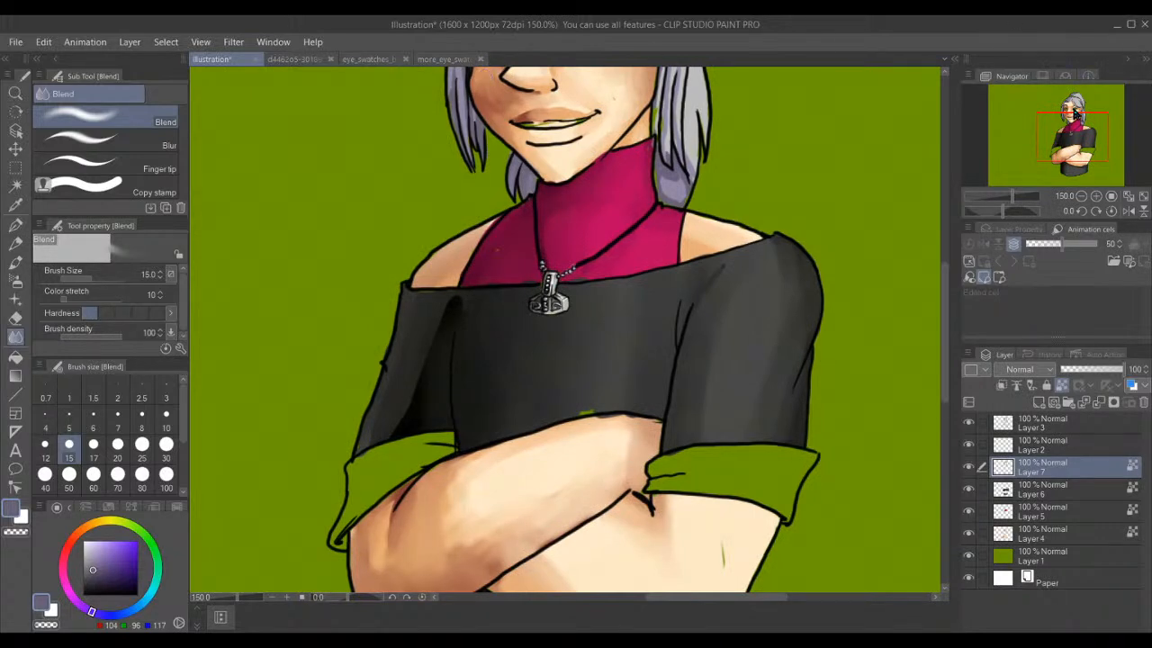
left_click_drag(1075, 113, 1058, 103)
scroll(884, 216, "up", 5)
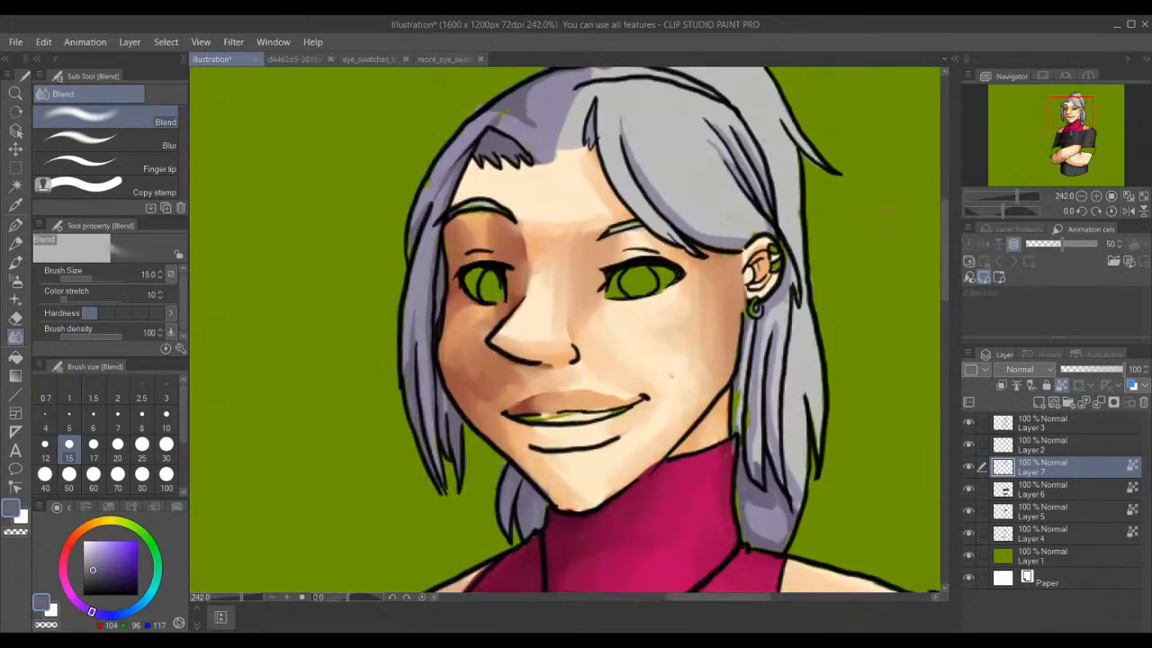
scroll(781, 243, "up", 2)
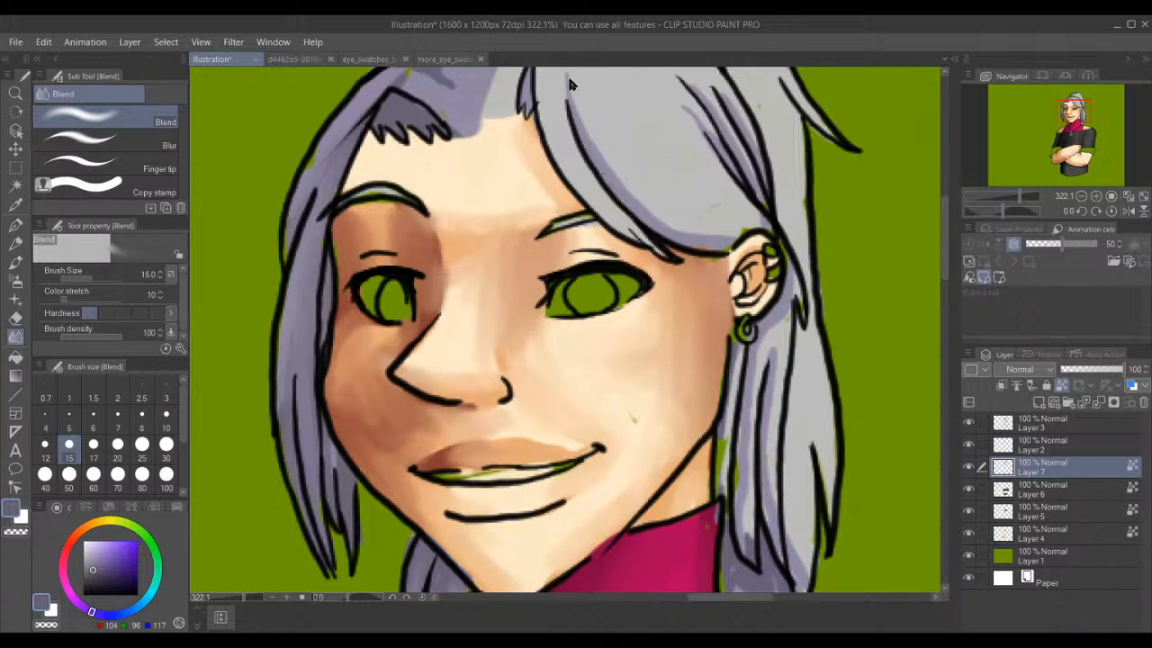
mouse_move(604, 179)
left_mouse_down()
mouse_move(705, 261)
mouse_move(711, 241)
mouse_move(719, 254)
mouse_move(744, 235)
mouse_move(710, 233)
mouse_move(637, 181)
mouse_move(616, 140)
mouse_move(615, 77)
left_mouse_up()
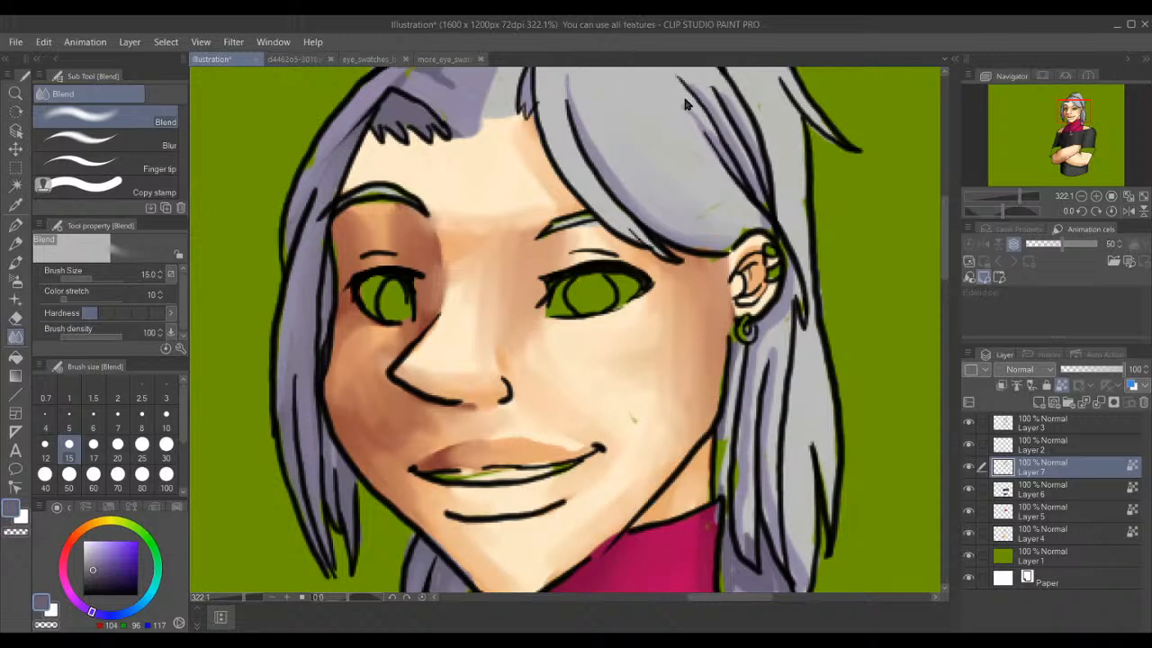
mouse_move(577, 83)
left_mouse_down()
mouse_move(581, 121)
mouse_move(617, 179)
left_mouse_up()
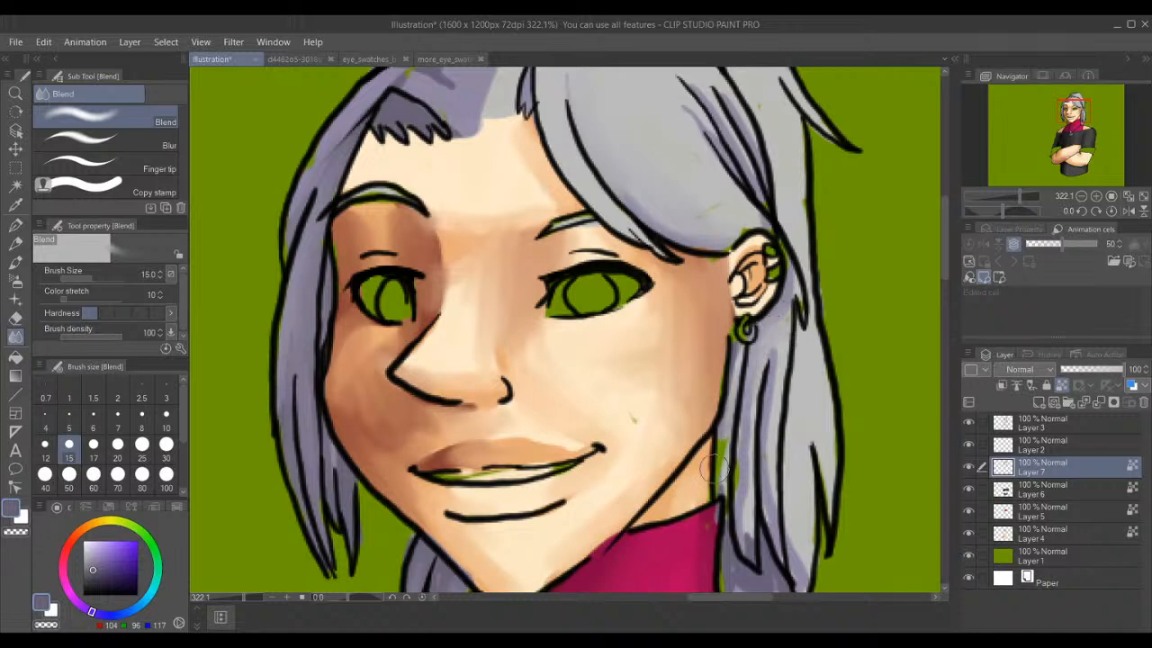
- Blend the purple shadows in the long strands below the ear and in the strand lines above it
left_click_drag(748, 417, 742, 553)
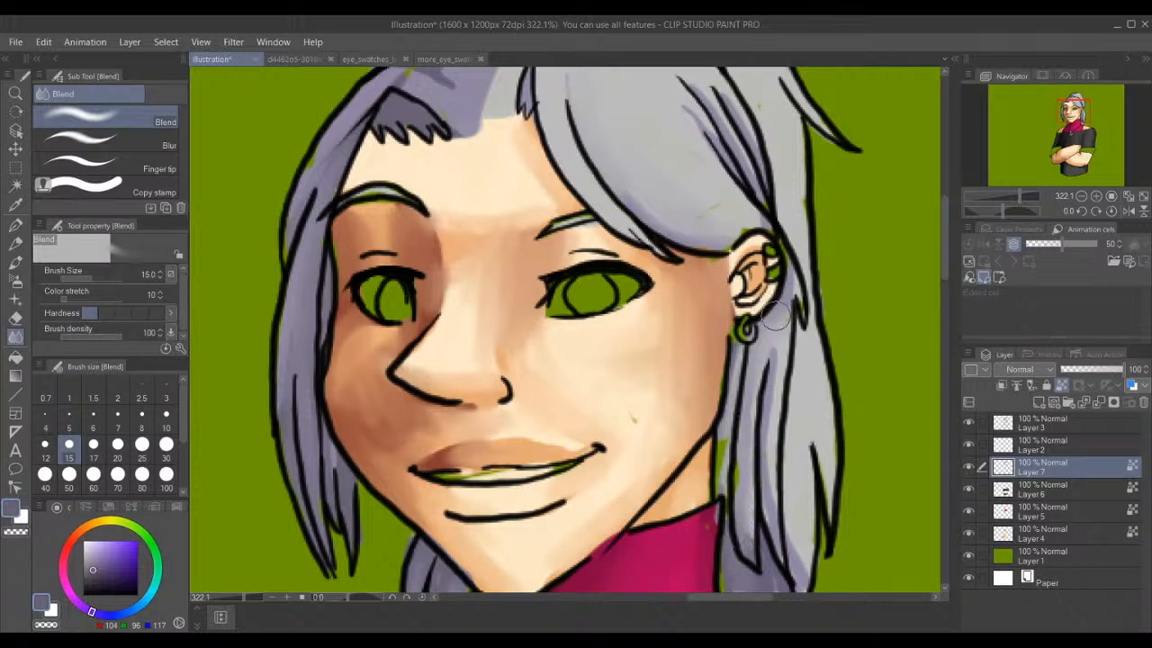
left_click_drag(764, 365, 765, 580)
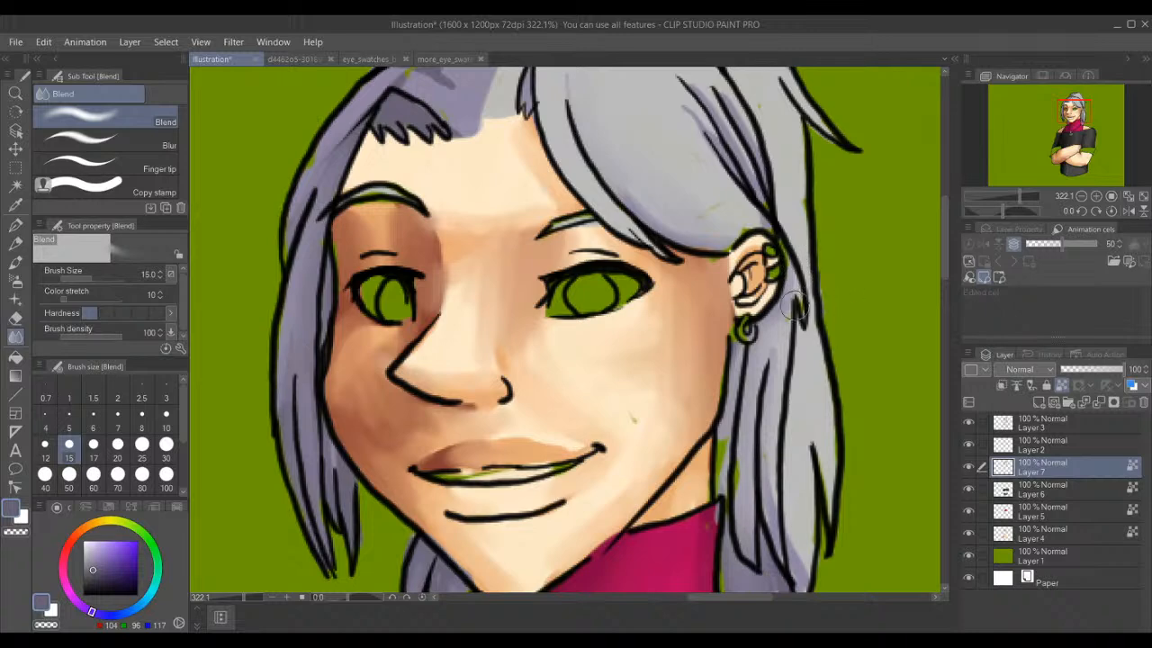
left_click_drag(694, 86, 743, 175)
left_click_drag(715, 81, 767, 220)
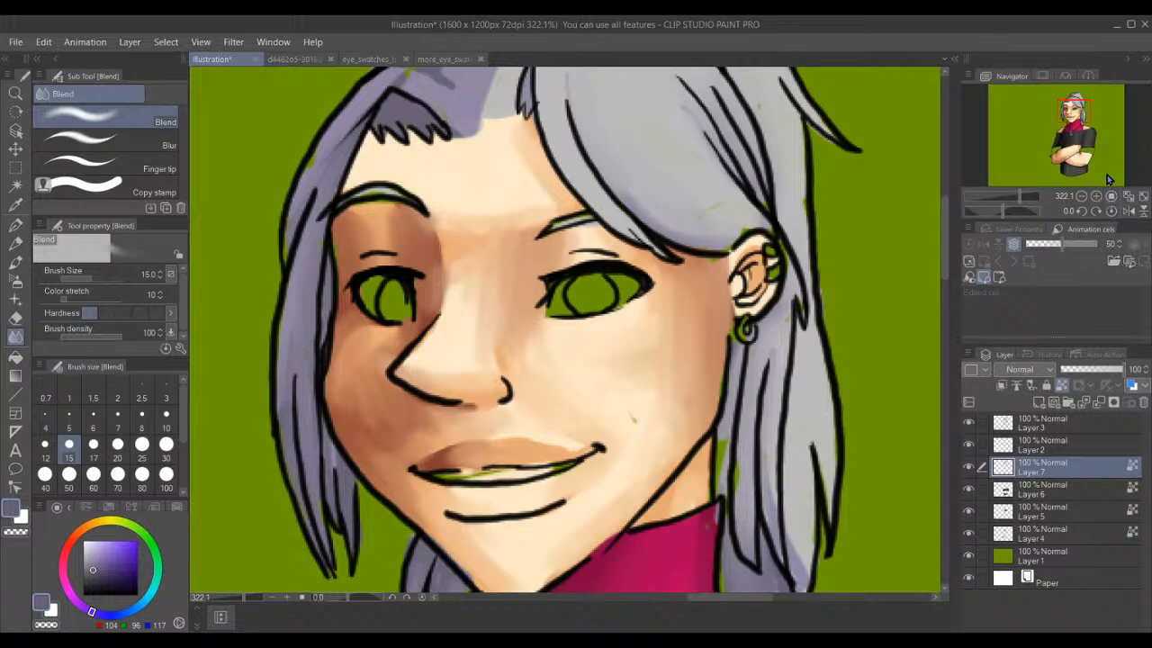
- Add a new layer above the hair layer and ready the Turnip pen with neutral grey, RGB 95, 95, 95
left_click_drag(1077, 110, 1063, 103)
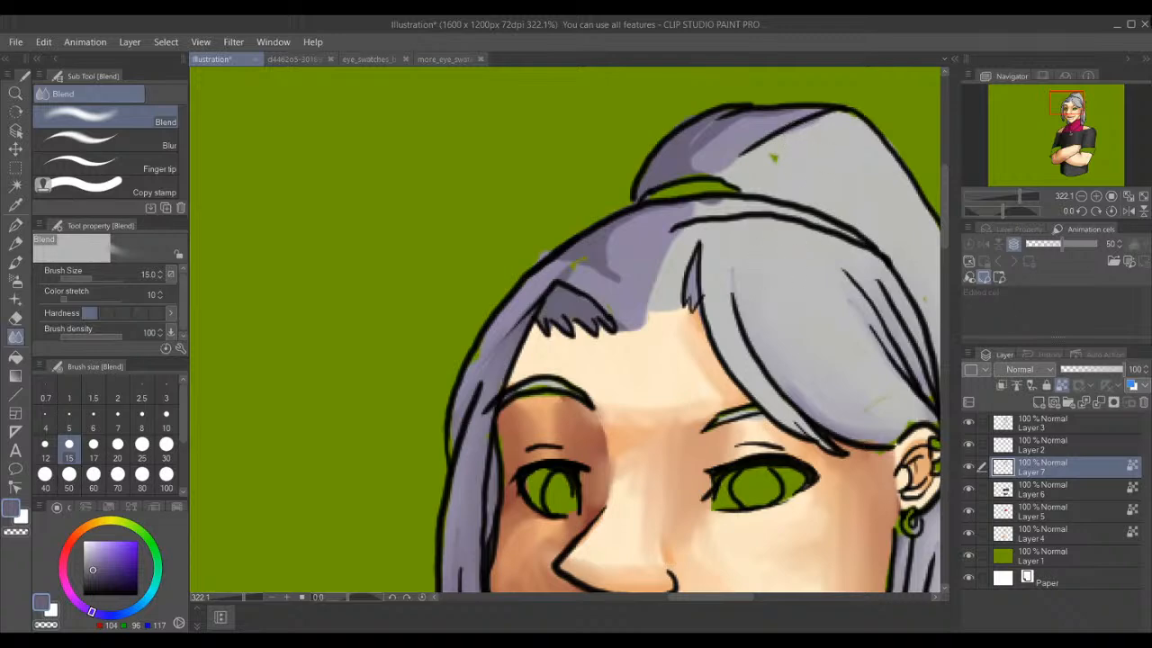
left_click(1079, 150)
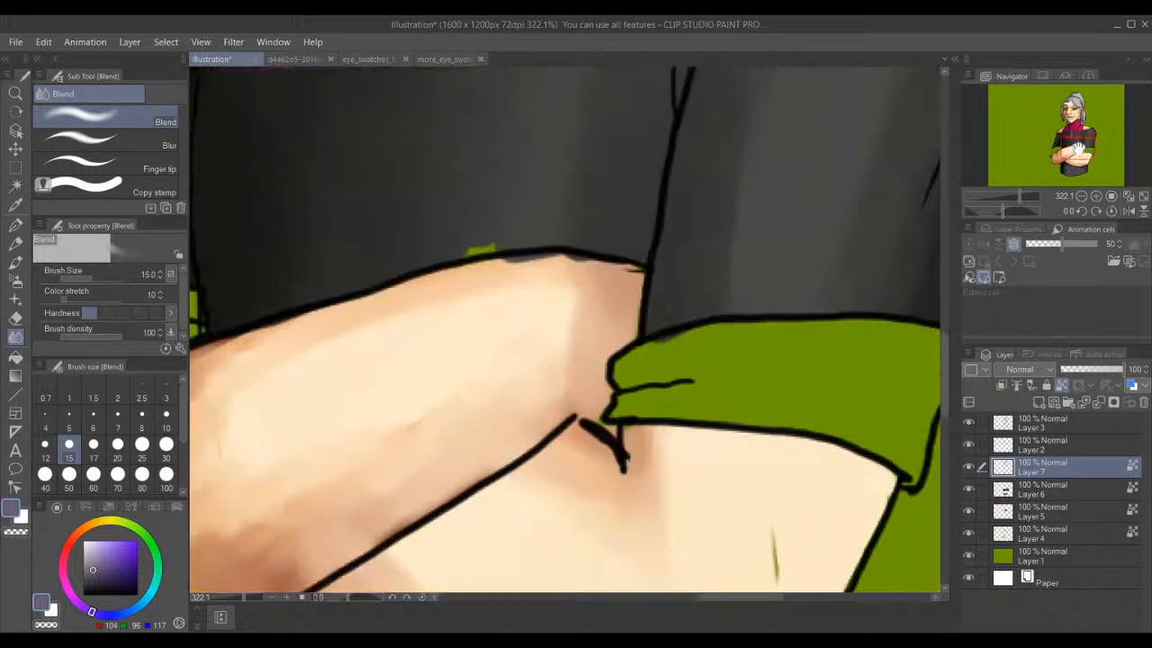
mouse_move(1078, 149)
left_mouse_down()
mouse_move(1072, 124)
mouse_move(1077, 150)
left_mouse_up()
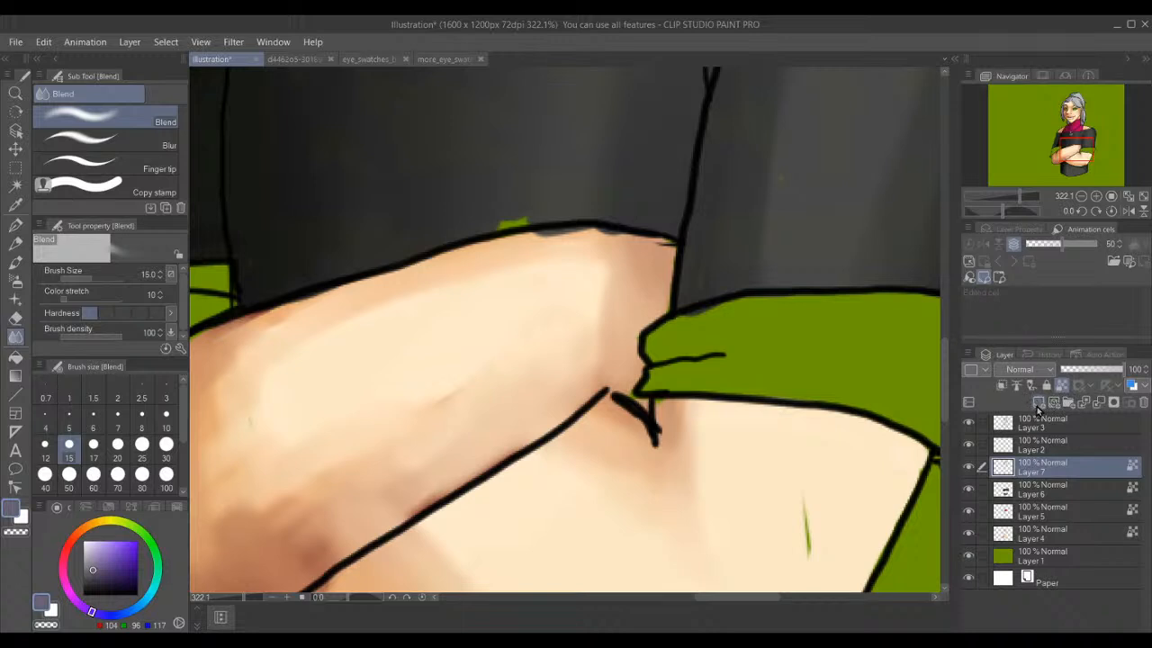
left_click(1037, 405)
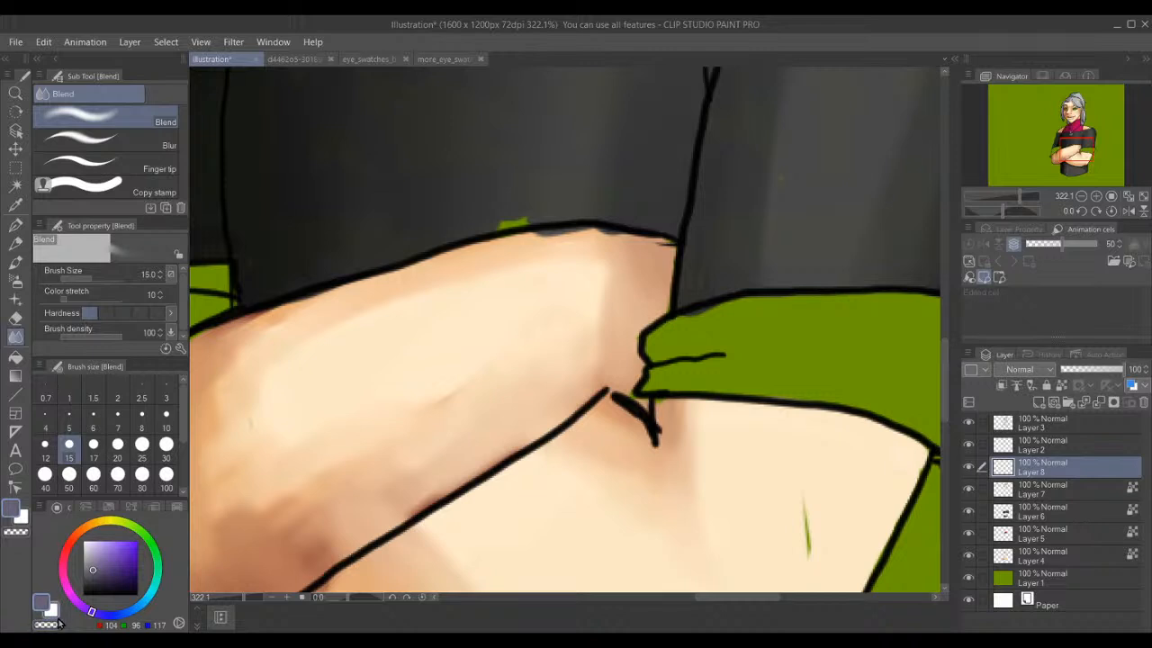
left_click_drag(93, 569, 83, 572)
left_click(15, 225)
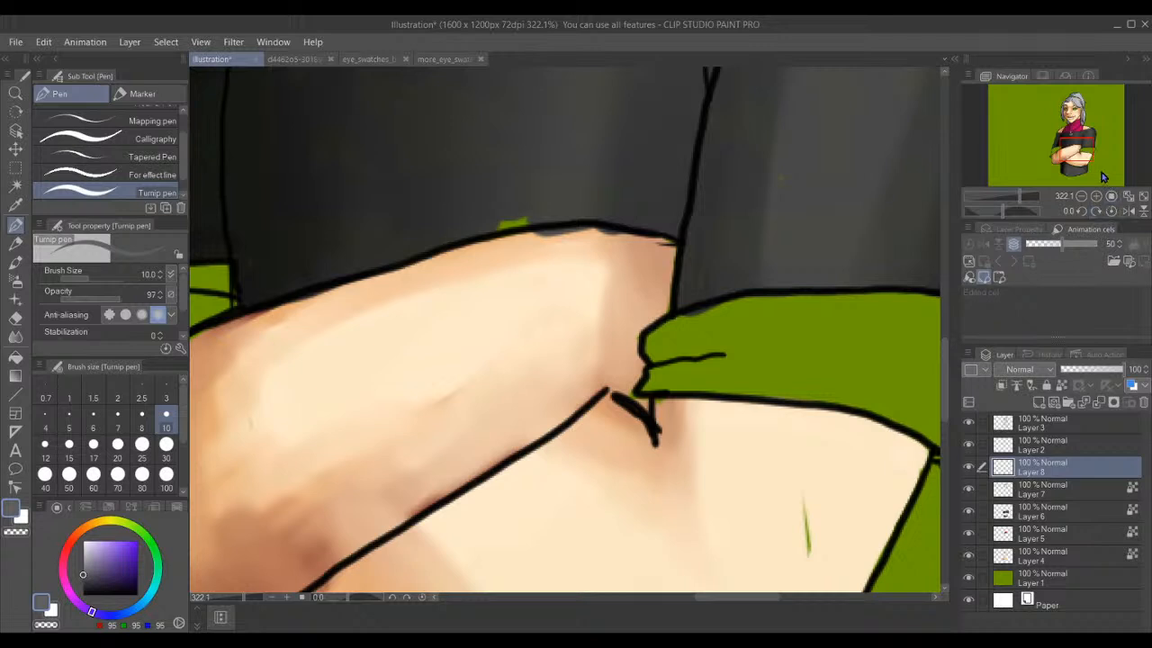
- Start painting the rolled cuff of her right sleeve grey, and hide the green background Layer 1 and skin Layer 4
left_click_drag(1075, 146, 1057, 140)
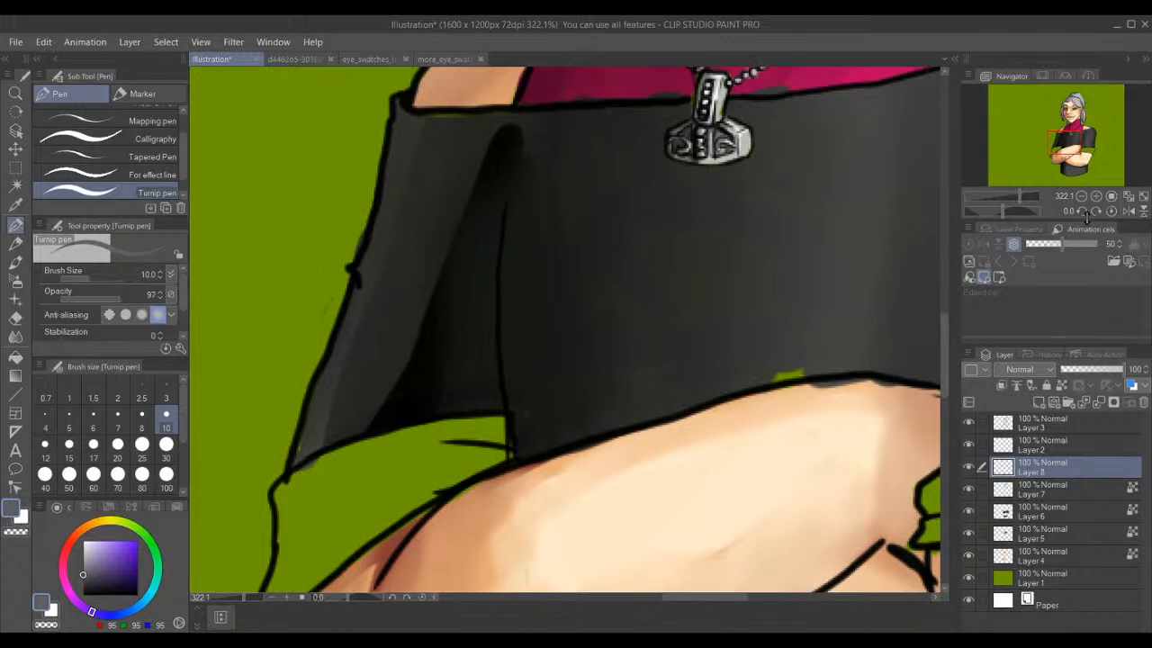
left_click_drag(1069, 146, 1054, 156)
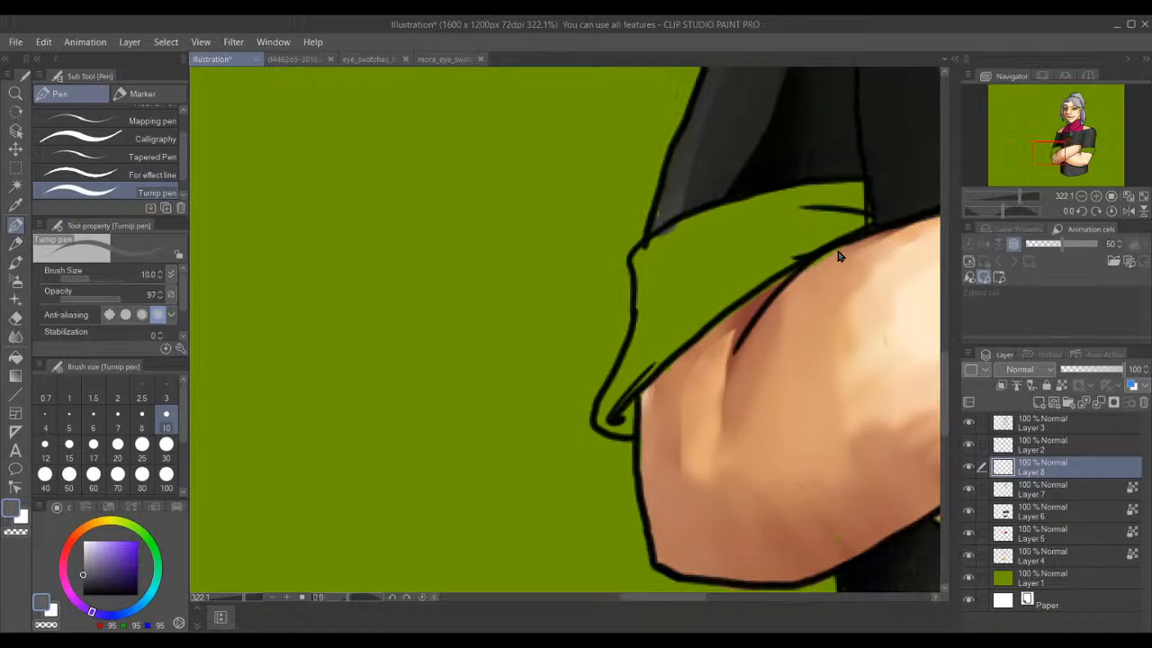
mouse_move(857, 225)
left_mouse_down()
mouse_move(792, 218)
mouse_move(830, 217)
left_mouse_up()
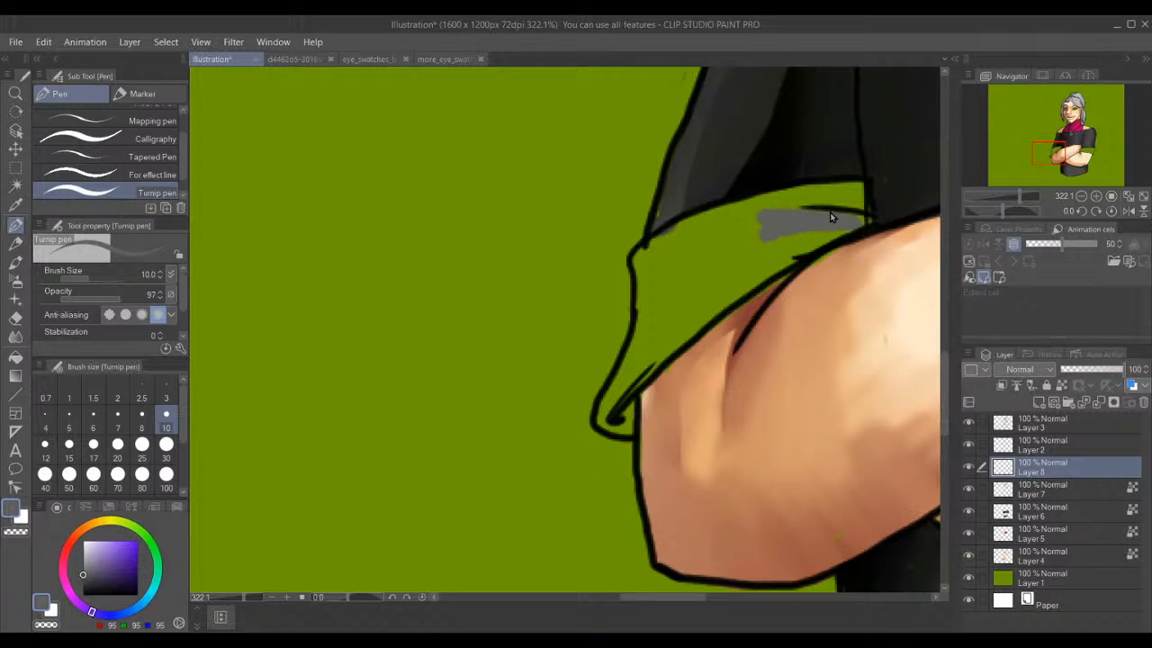
left_click(969, 579)
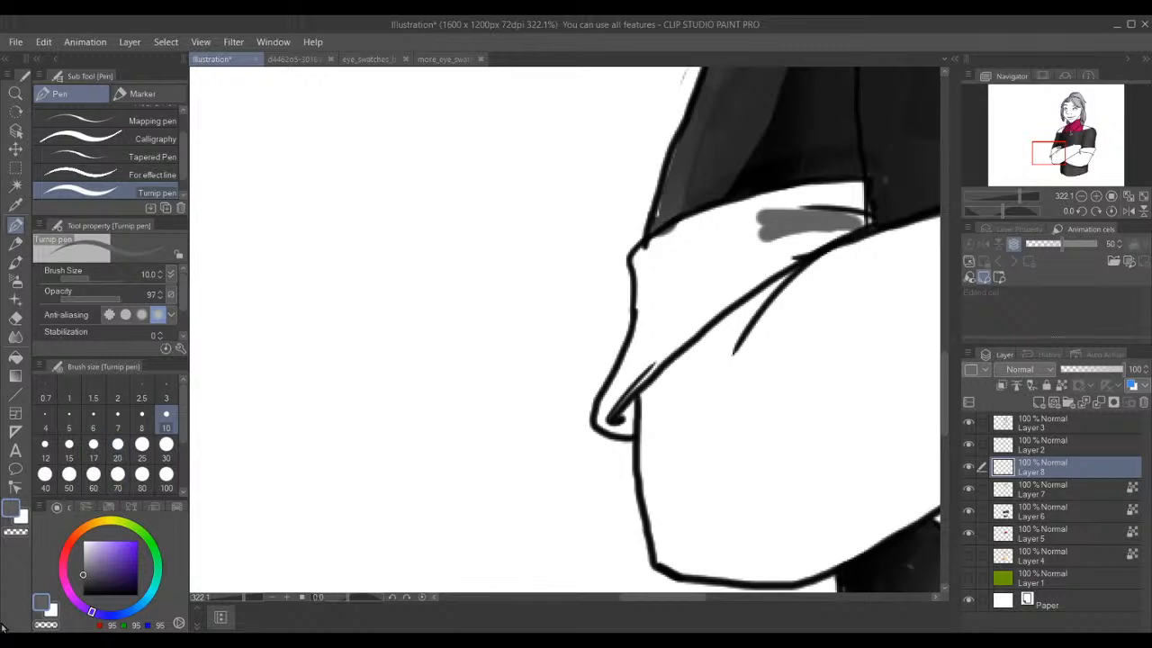
- Fill the whole rolled cuff of her right sleeve with flat grey at brush size 15, closing the small gaps
left_click(69, 446)
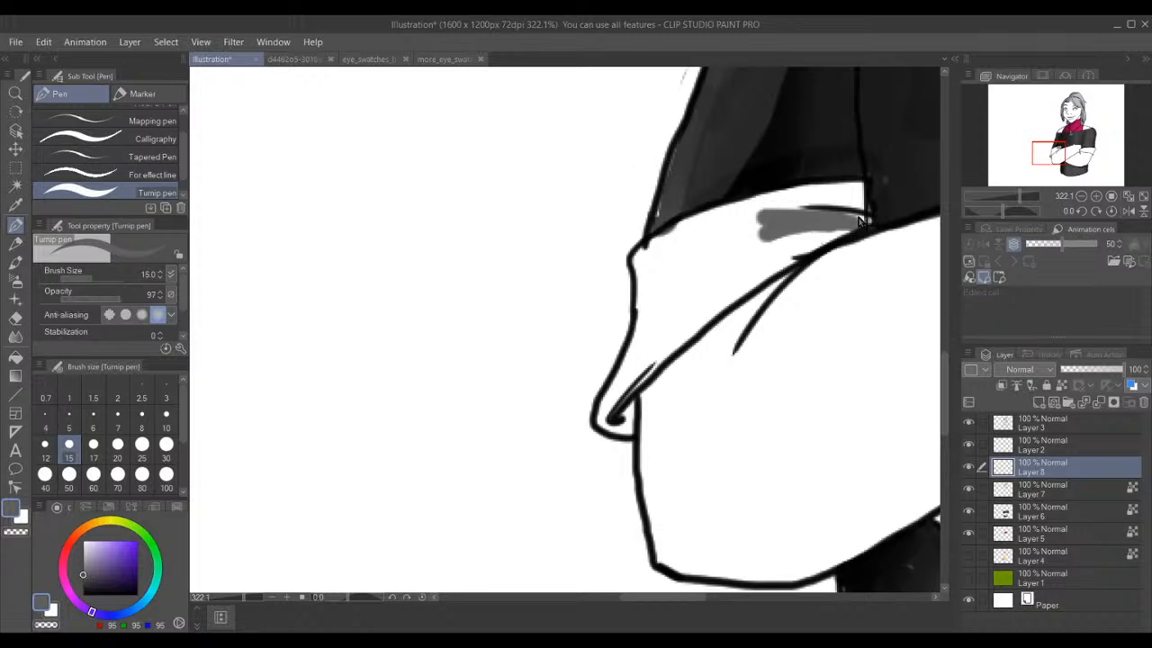
mouse_move(855, 200)
left_mouse_down()
mouse_move(860, 185)
mouse_move(726, 207)
mouse_move(640, 257)
left_mouse_up()
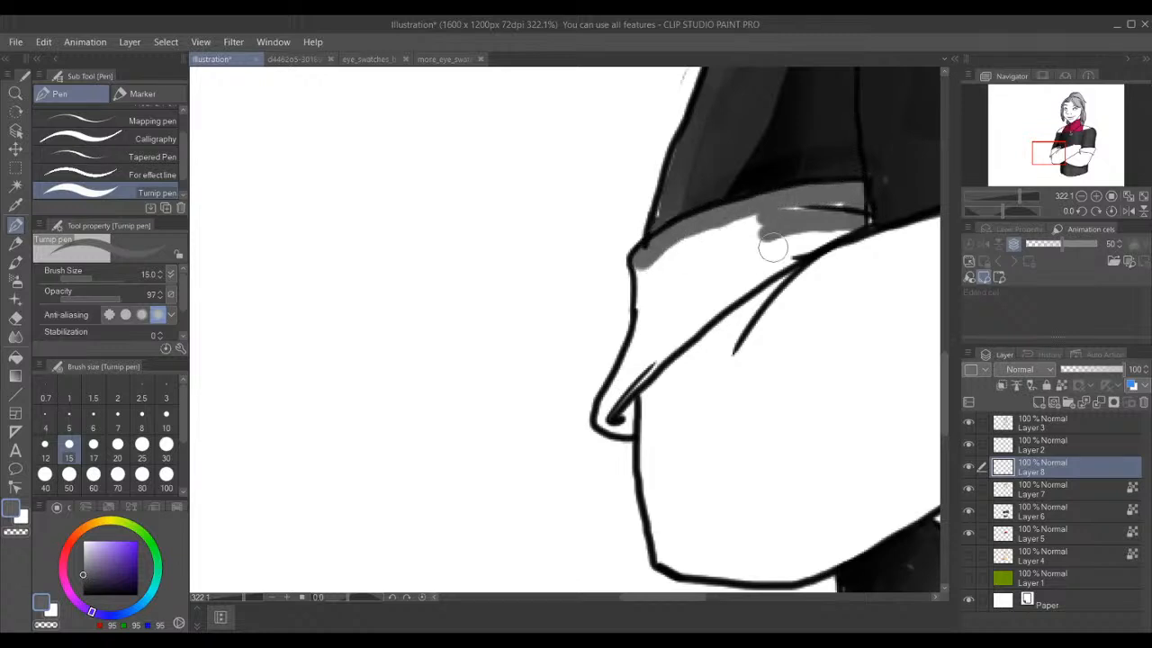
mouse_move(632, 386)
left_mouse_down()
mouse_move(626, 427)
mouse_move(629, 389)
mouse_move(626, 422)
mouse_move(606, 416)
mouse_move(650, 351)
mouse_move(657, 311)
mouse_move(630, 366)
mouse_move(665, 259)
left_mouse_up()
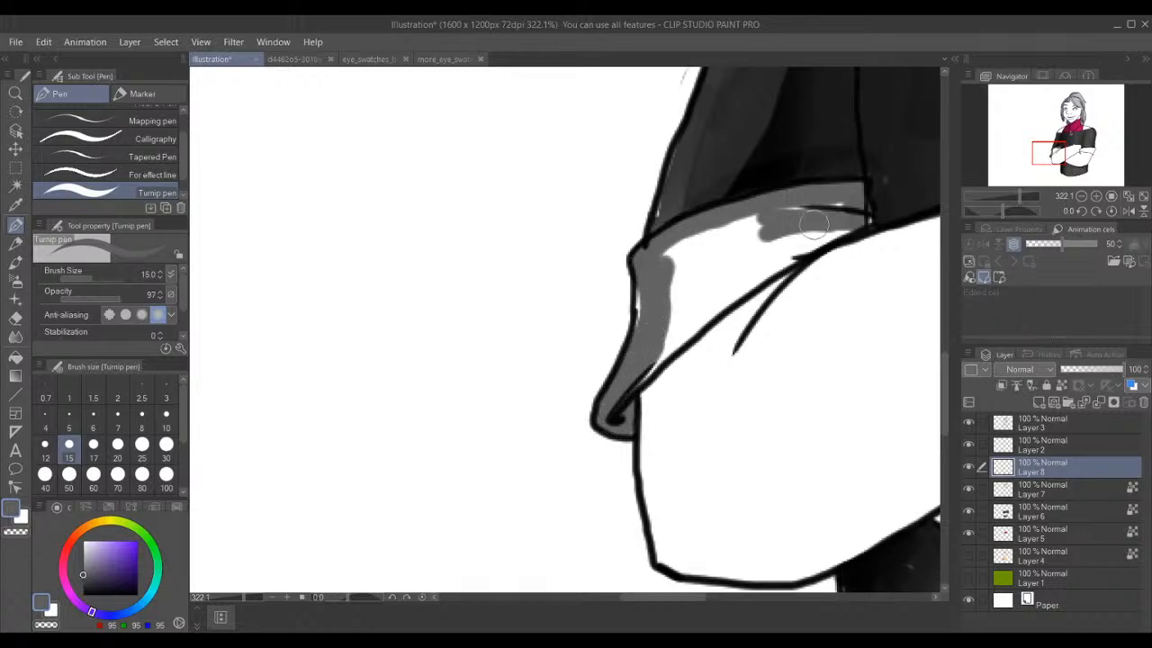
mouse_move(853, 208)
left_mouse_down()
mouse_move(686, 315)
mouse_move(643, 376)
mouse_move(823, 218)
mouse_move(819, 228)
mouse_move(807, 242)
mouse_move(779, 235)
mouse_move(696, 286)
mouse_move(717, 251)
mouse_move(801, 191)
left_mouse_up()
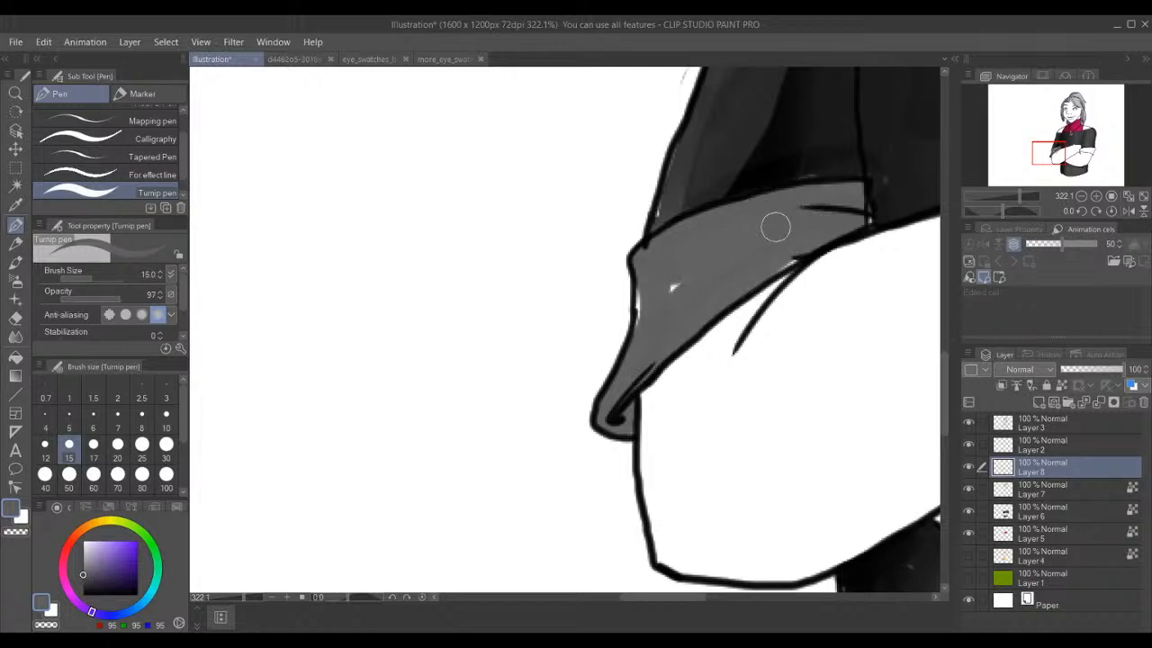
left_click_drag(800, 243, 784, 257)
left_click(671, 281)
mouse_move(687, 270)
left_mouse_down()
mouse_move(649, 279)
mouse_move(642, 324)
left_mouse_up()
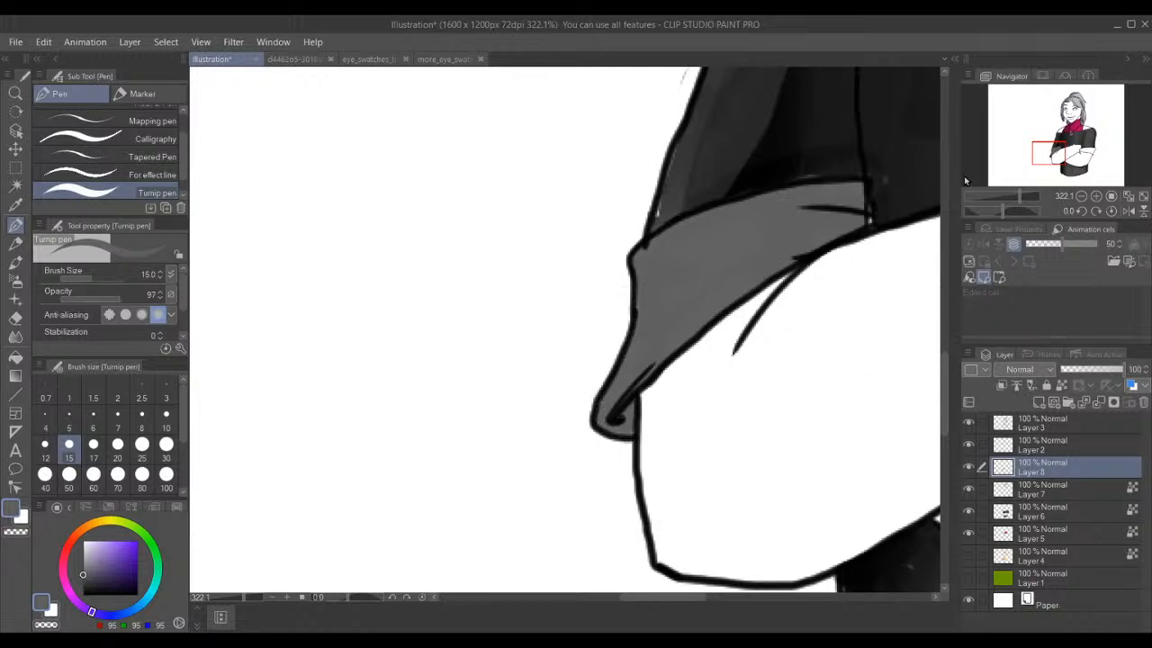
- Fill the rolled cuff of her left sleeve with the same flat grey up to the outlines
left_click_drag(1083, 148, 1081, 151)
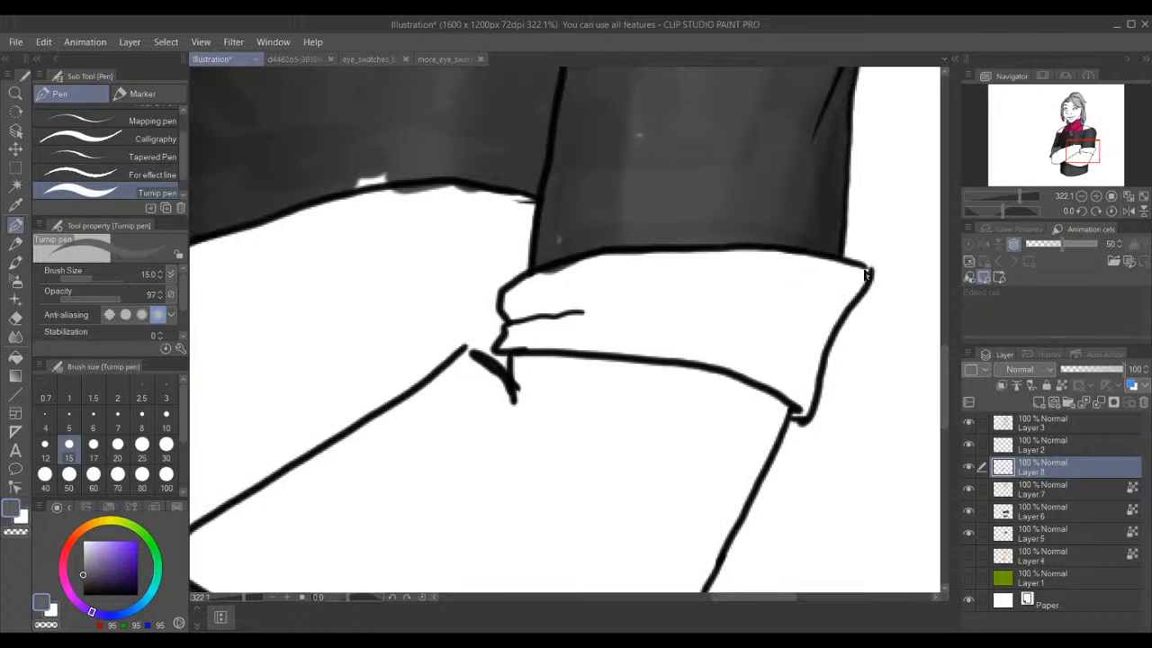
mouse_move(867, 270)
left_mouse_down()
mouse_move(708, 261)
mouse_move(565, 275)
mouse_move(511, 296)
mouse_move(523, 311)
mouse_move(507, 336)
mouse_move(582, 332)
mouse_move(531, 335)
mouse_move(787, 369)
mouse_move(728, 342)
mouse_move(786, 368)
mouse_move(743, 363)
mouse_move(770, 374)
mouse_move(711, 347)
left_mouse_up()
left_click_drag(789, 428, 807, 378)
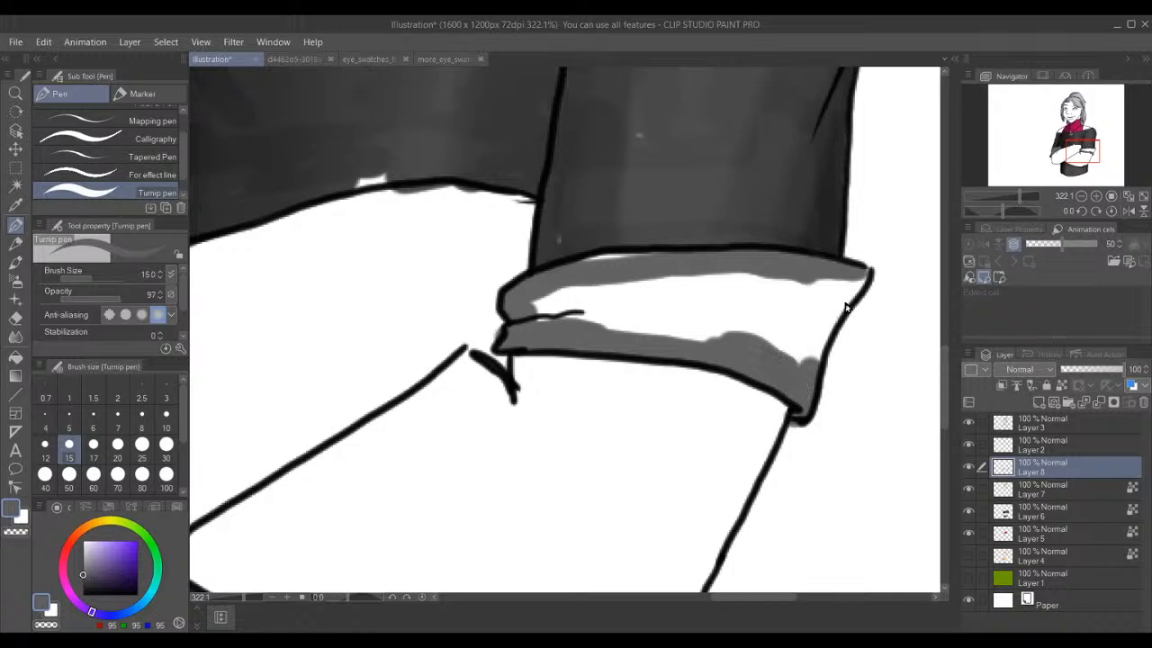
mouse_move(860, 281)
left_mouse_down()
mouse_move(799, 375)
mouse_move(854, 281)
mouse_move(795, 379)
mouse_move(785, 356)
mouse_move(841, 284)
mouse_move(626, 288)
mouse_move(566, 298)
mouse_move(537, 318)
mouse_move(775, 339)
mouse_move(788, 319)
mouse_move(771, 300)
mouse_move(638, 294)
mouse_move(577, 306)
mouse_move(623, 318)
mouse_move(782, 315)
mouse_move(697, 274)
mouse_move(588, 295)
left_mouse_up()
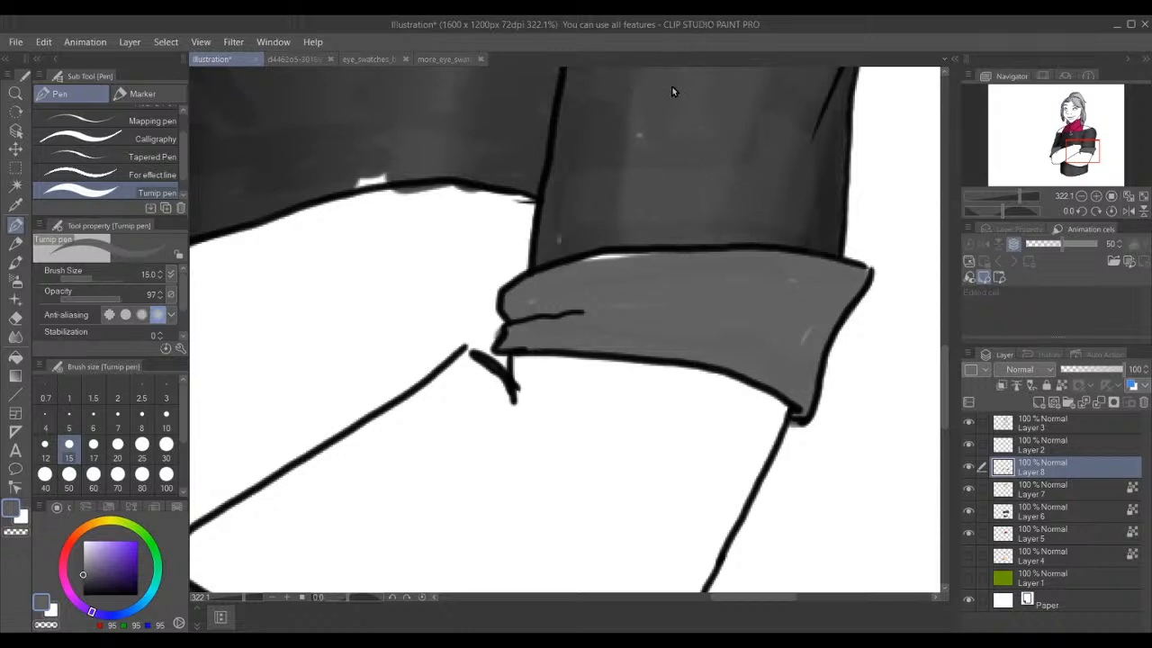
mouse_move(660, 273)
left_mouse_down()
mouse_move(582, 267)
mouse_move(667, 266)
mouse_move(560, 279)
mouse_move(523, 300)
left_mouse_up()
- Show the green background Layer 1 and skin Layer 4 again to check the whole figure
scroll(630, 391, "down", 5)
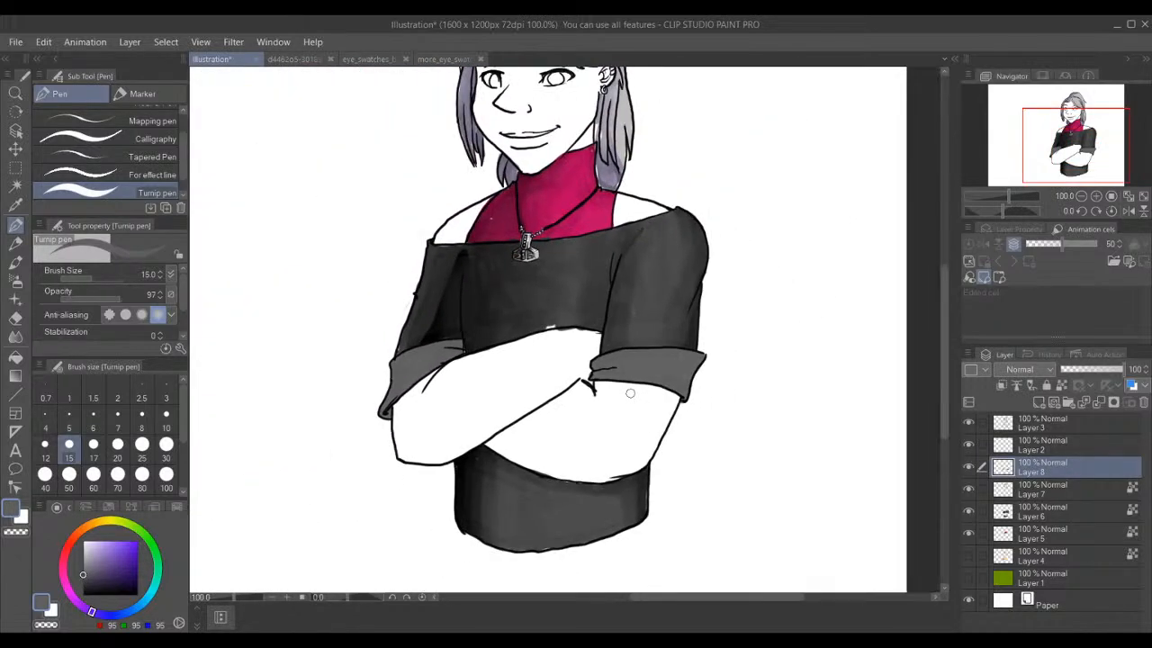
scroll(630, 393, "down", 1)
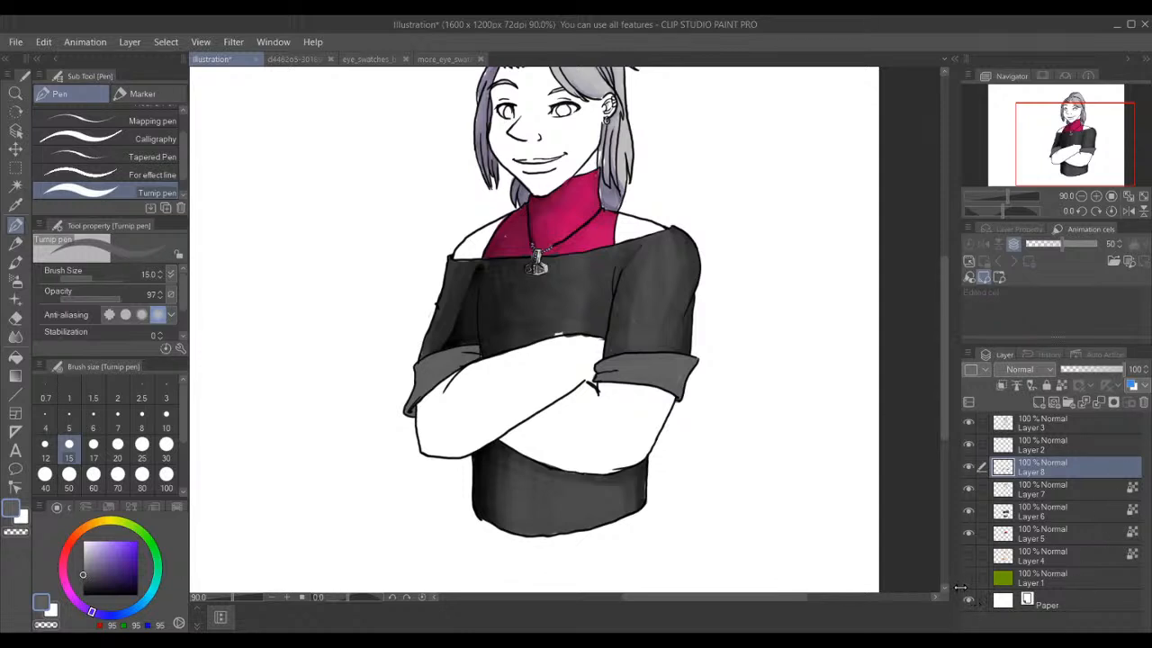
left_click(970, 581)
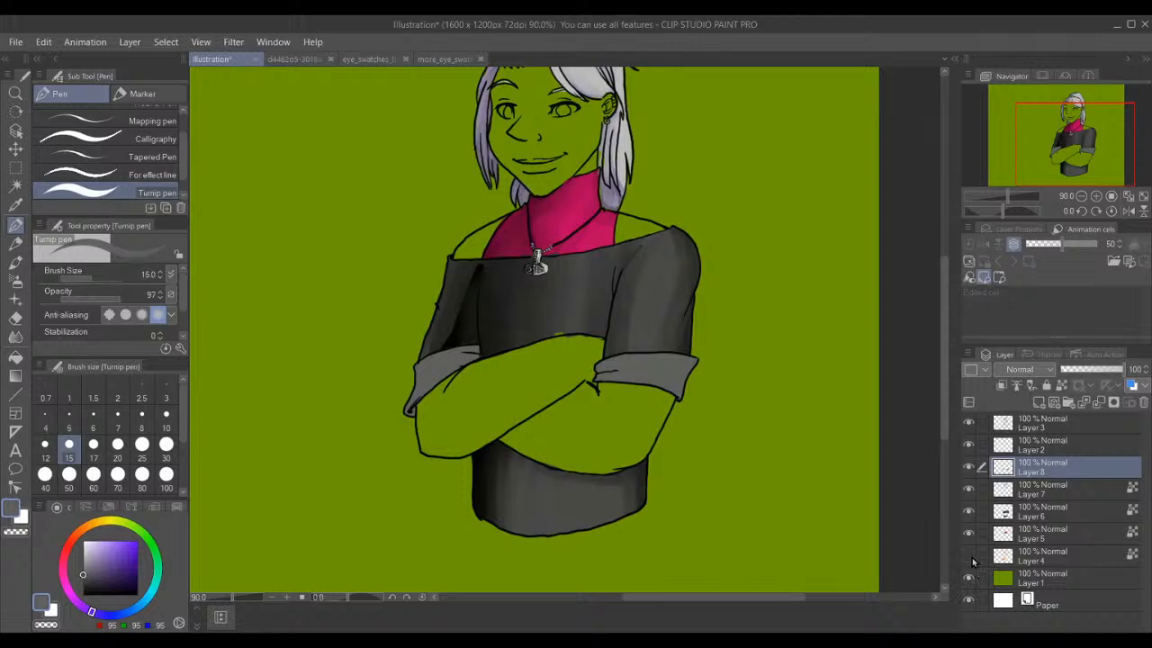
left_click(970, 557)
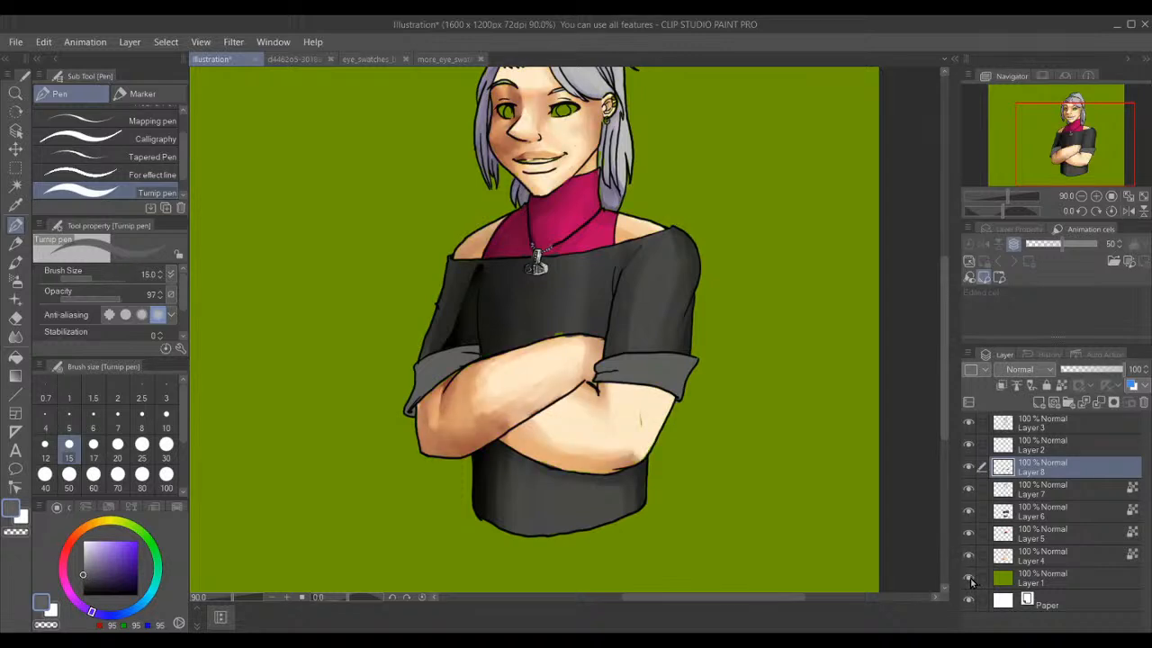
- Check the figure with the green background Layer 1 hidden, show it again, and lock the transparent pixels of Layer 8
left_click(970, 580)
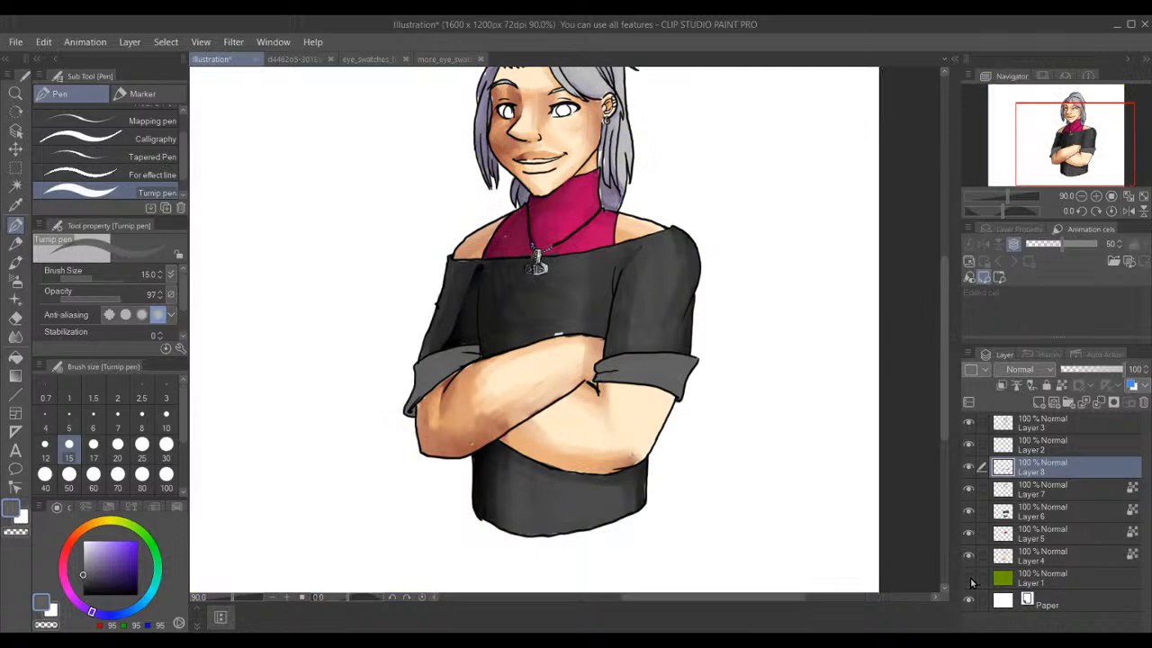
left_click(971, 581)
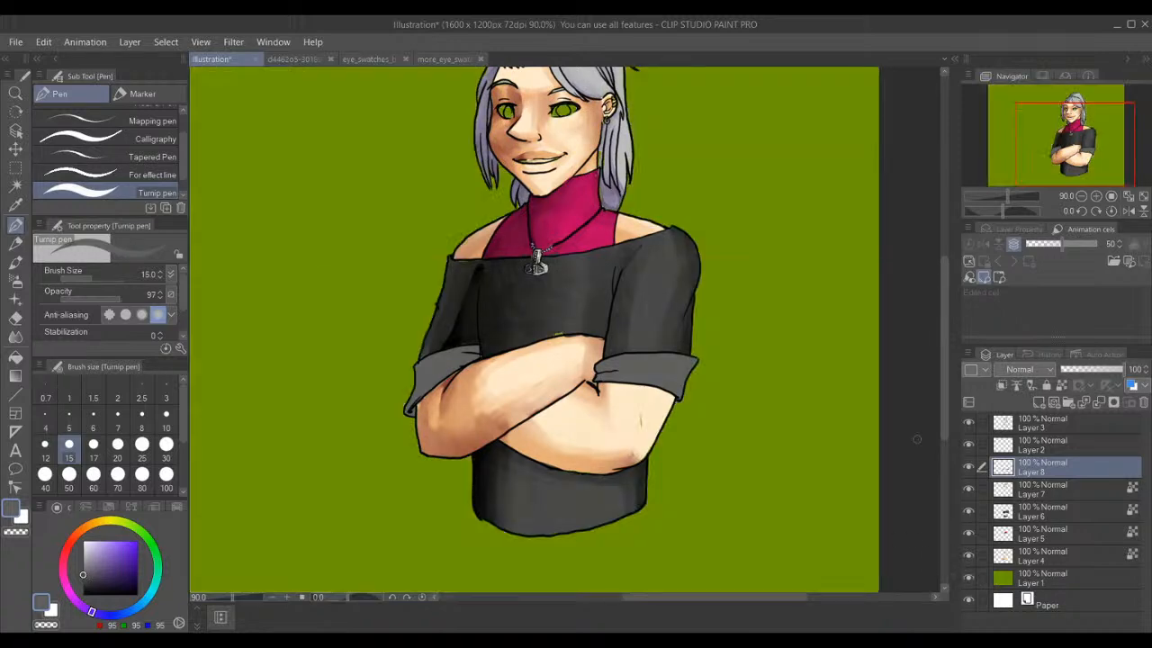
left_click(1060, 387)
- Shade the outer end of her left sleeve cuff with dark purple-grey (RGB 58, 54, 64) at brush size 10
scroll(736, 385, "up", 5)
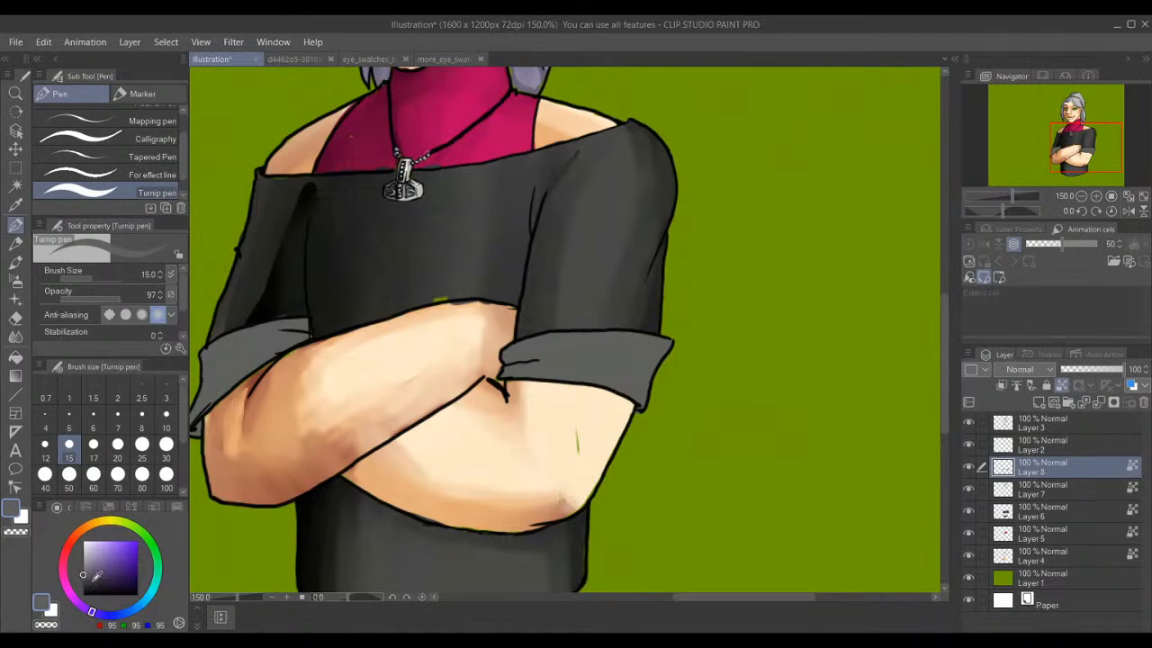
left_click(94, 577)
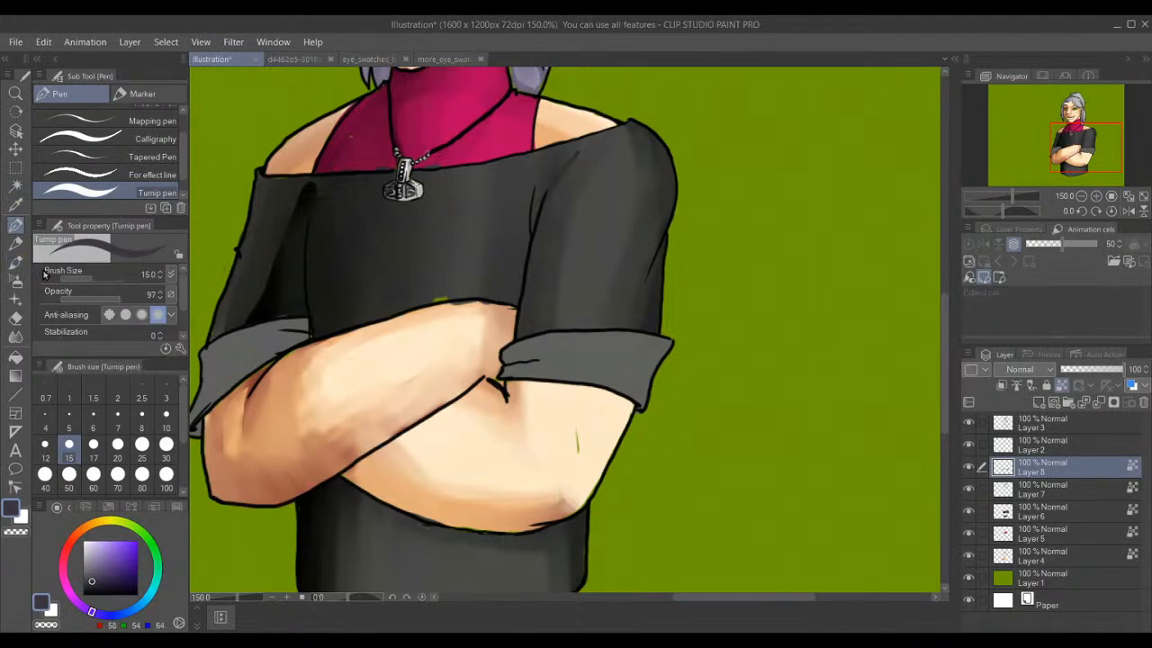
left_click(169, 416)
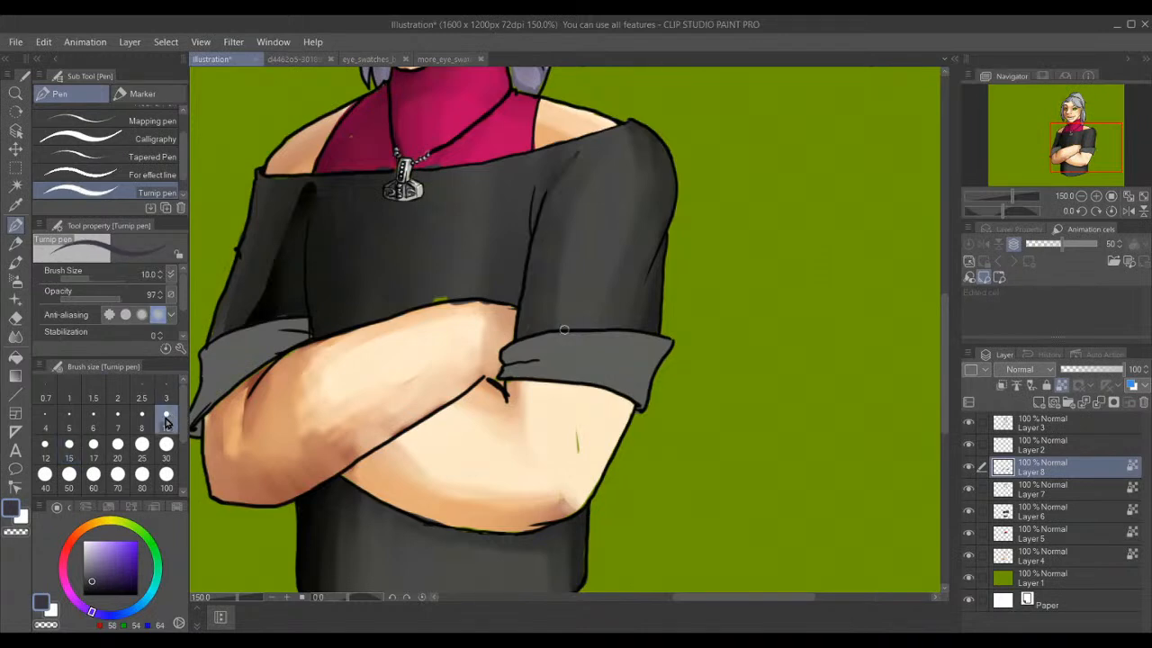
scroll(306, 462, "up", 3)
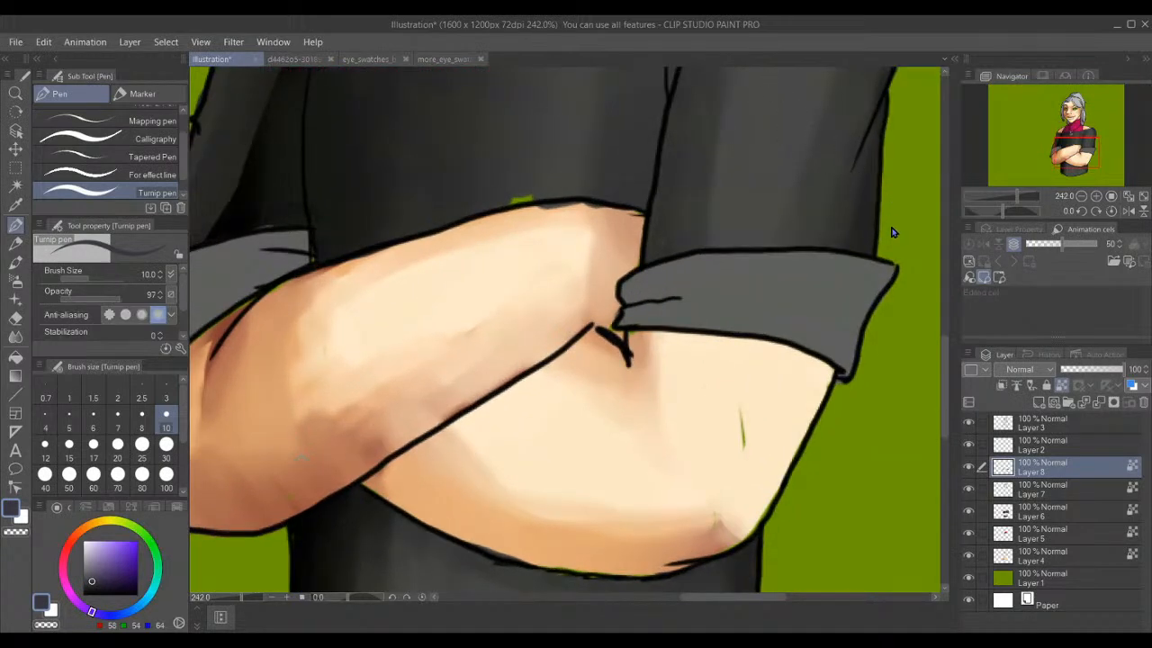
mouse_move(891, 285)
left_mouse_down()
mouse_move(875, 281)
mouse_move(887, 264)
mouse_move(851, 369)
mouse_move(877, 270)
mouse_move(829, 378)
mouse_move(862, 292)
mouse_move(890, 272)
left_mouse_up()
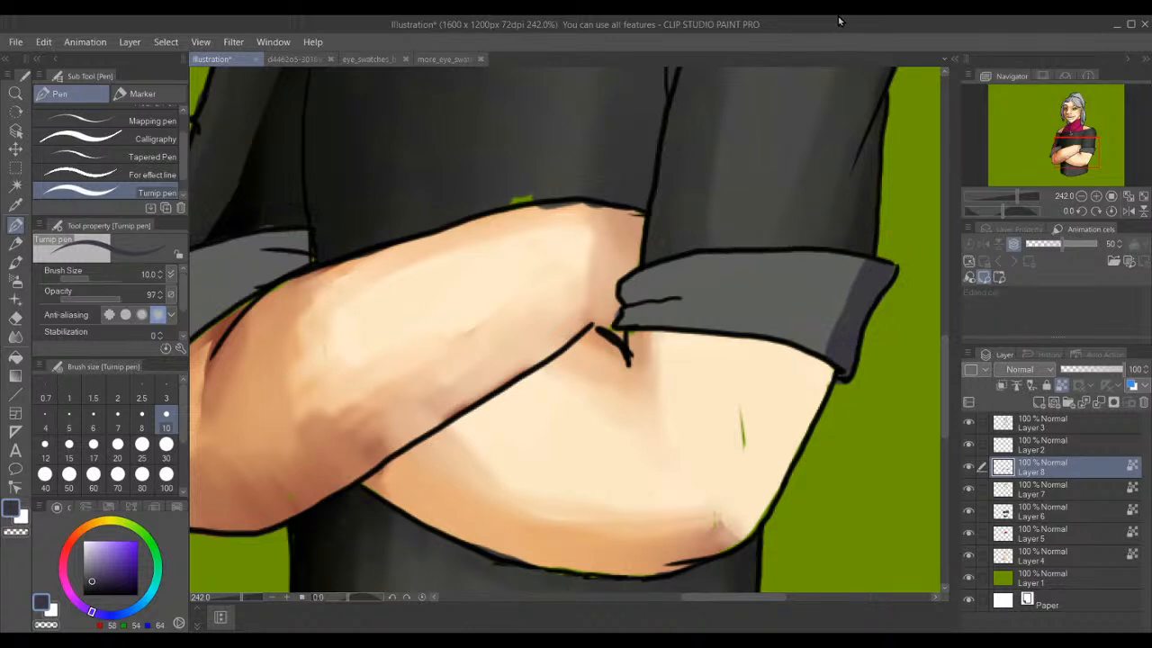
- Paint a dark fold line along the middle of her left sleeve cuff and shade its inner end near the elbow crease
left_click_drag(848, 304, 699, 288)
key("ctrl+z")
left_click_drag(619, 293, 844, 317)
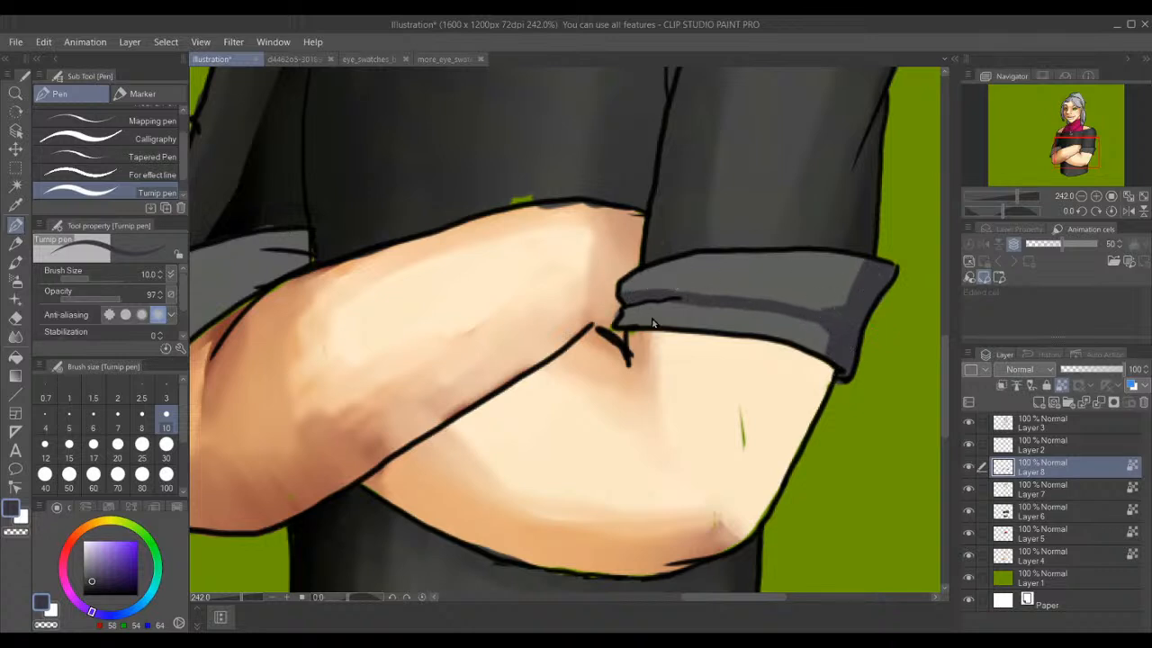
left_click_drag(684, 288, 680, 260)
mouse_move(662, 302)
left_mouse_down()
mouse_move(657, 335)
mouse_move(664, 270)
mouse_move(670, 336)
left_mouse_up()
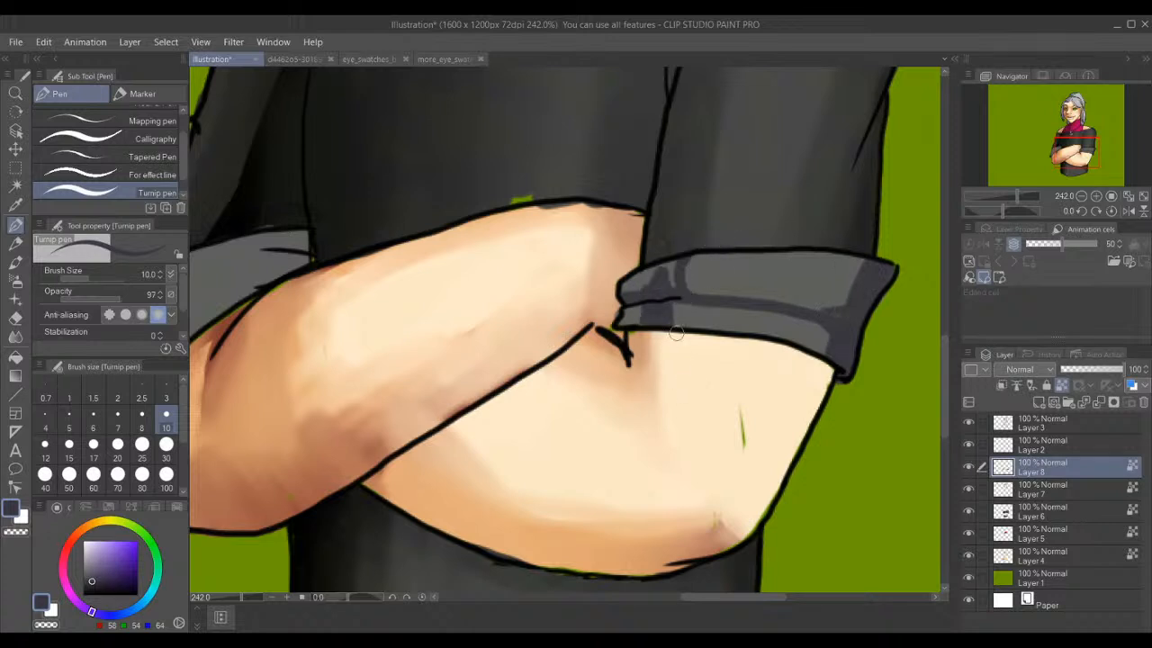
mouse_move(674, 255)
left_mouse_down()
mouse_move(671, 290)
mouse_move(650, 276)
mouse_move(626, 291)
left_mouse_up()
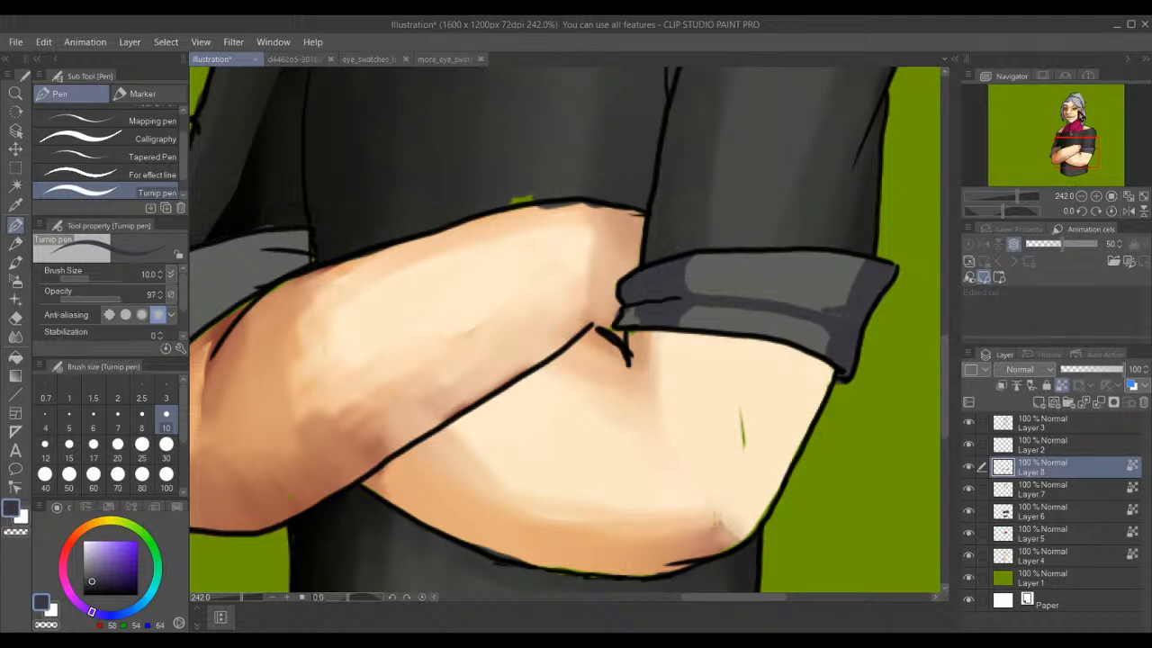
- Shade her right sleeve cuff with the same purple-grey at brush size 17, covering the outer half and the inner fold
left_click_drag(1080, 150, 1040, 149)
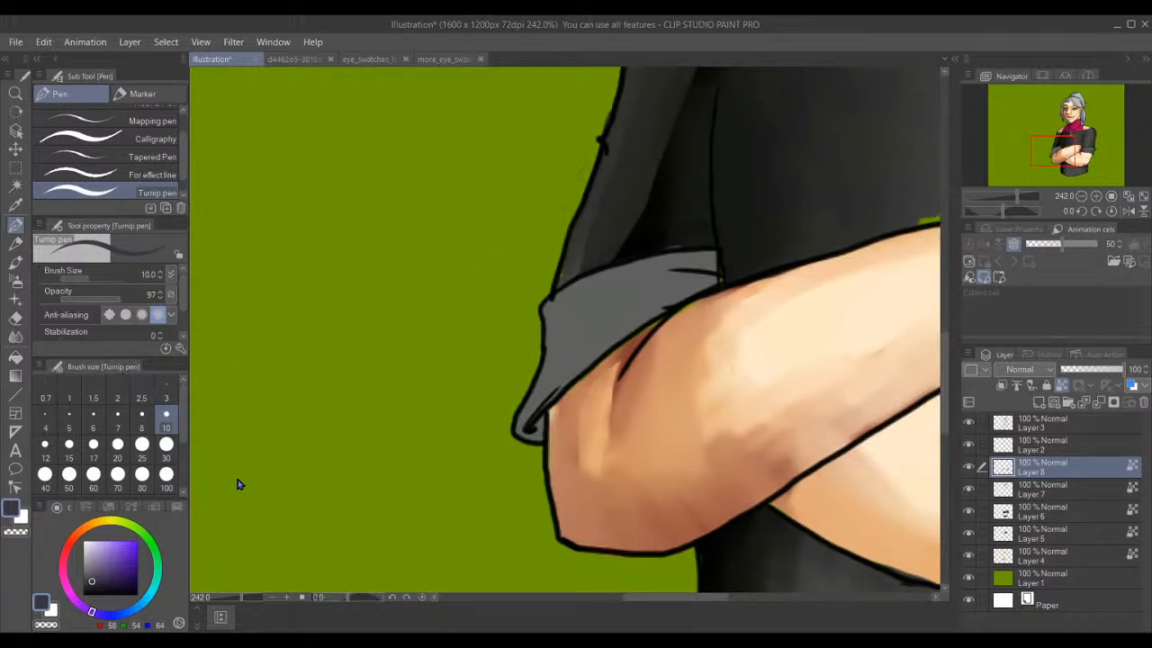
left_click(96, 453)
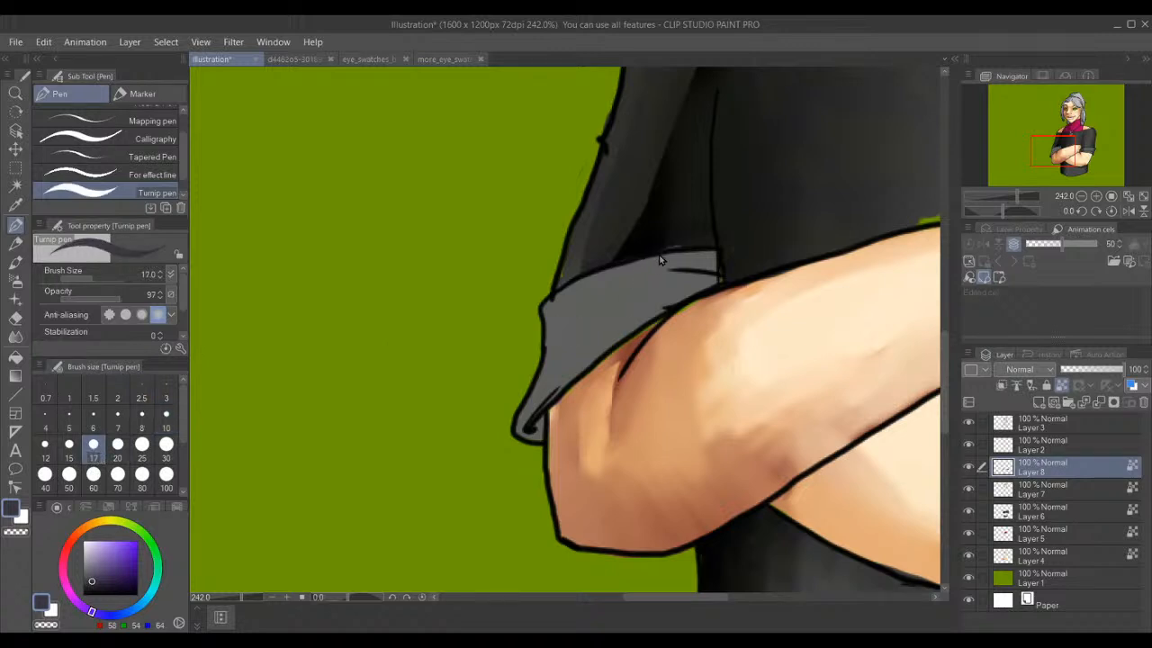
mouse_move(576, 270)
left_mouse_down()
mouse_move(581, 291)
mouse_move(534, 432)
mouse_move(578, 227)
left_mouse_up()
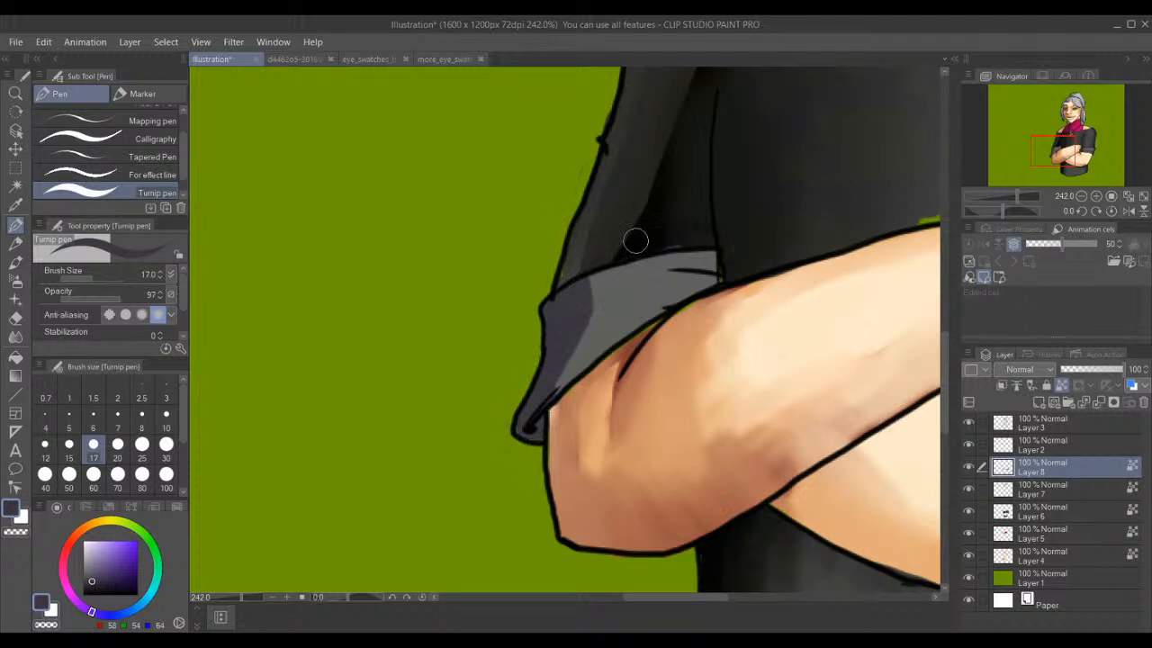
mouse_move(620, 278)
left_mouse_down()
mouse_move(612, 323)
mouse_move(598, 244)
left_mouse_up()
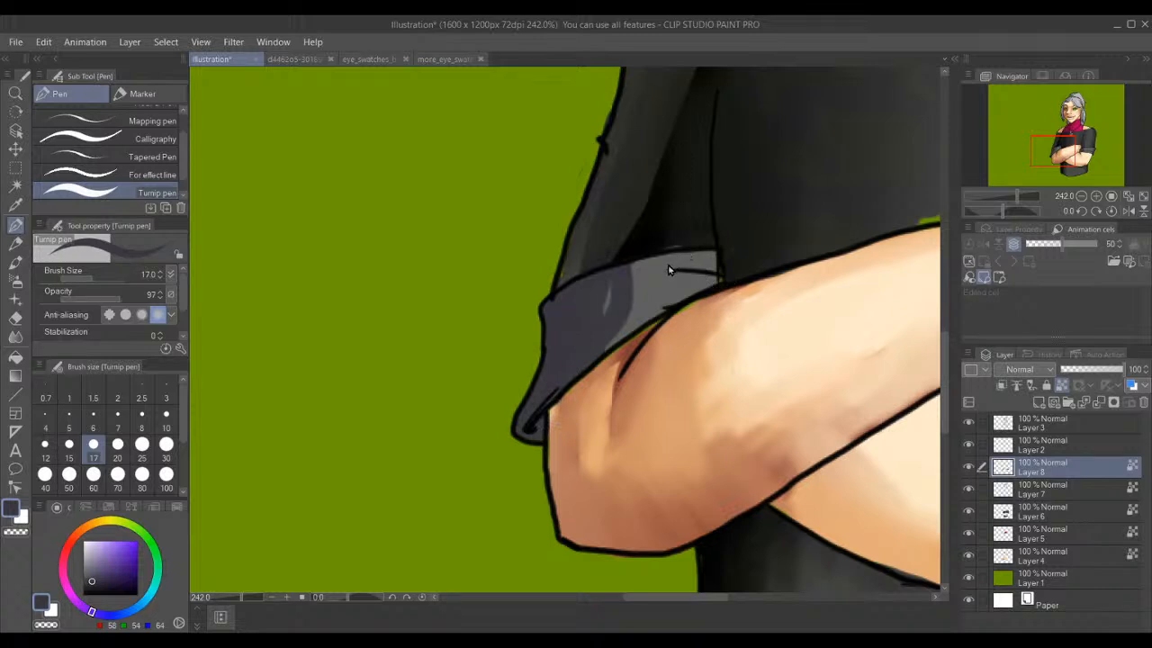
mouse_move(654, 273)
left_mouse_down()
mouse_move(722, 273)
mouse_move(703, 257)
mouse_move(698, 300)
mouse_move(707, 293)
mouse_move(693, 302)
left_mouse_up()
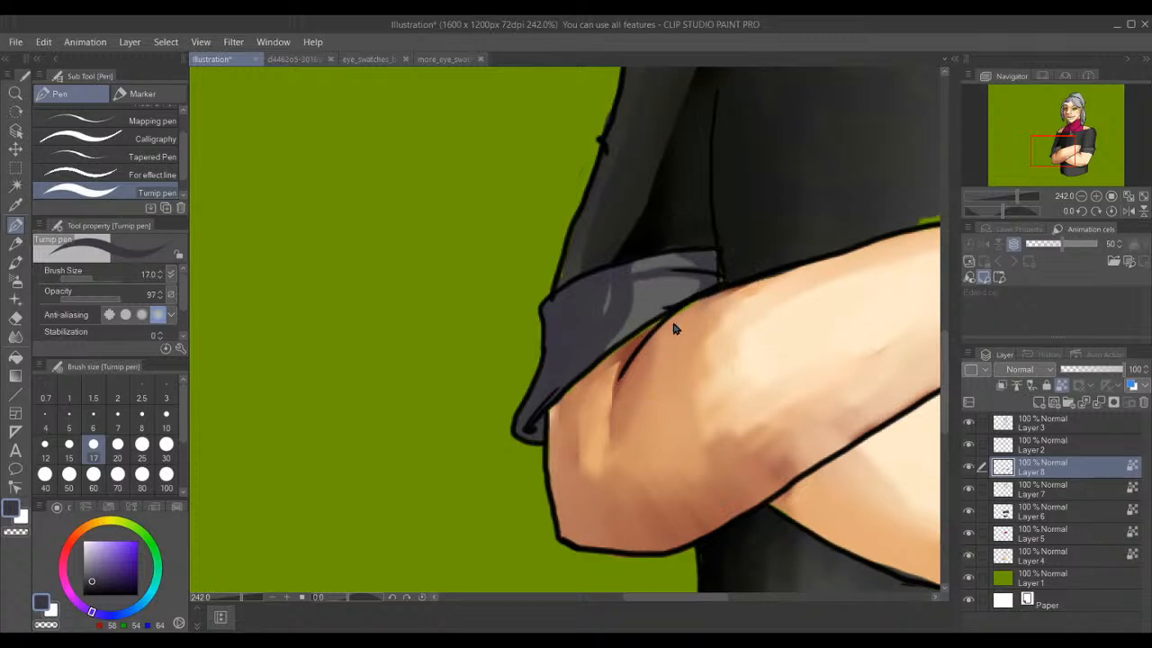
- Darken the outer part of her right sleeve cuff with near-black (RGB 22, 21, 25) and blend the cuff's shading smooth at size 15
left_click(91, 590)
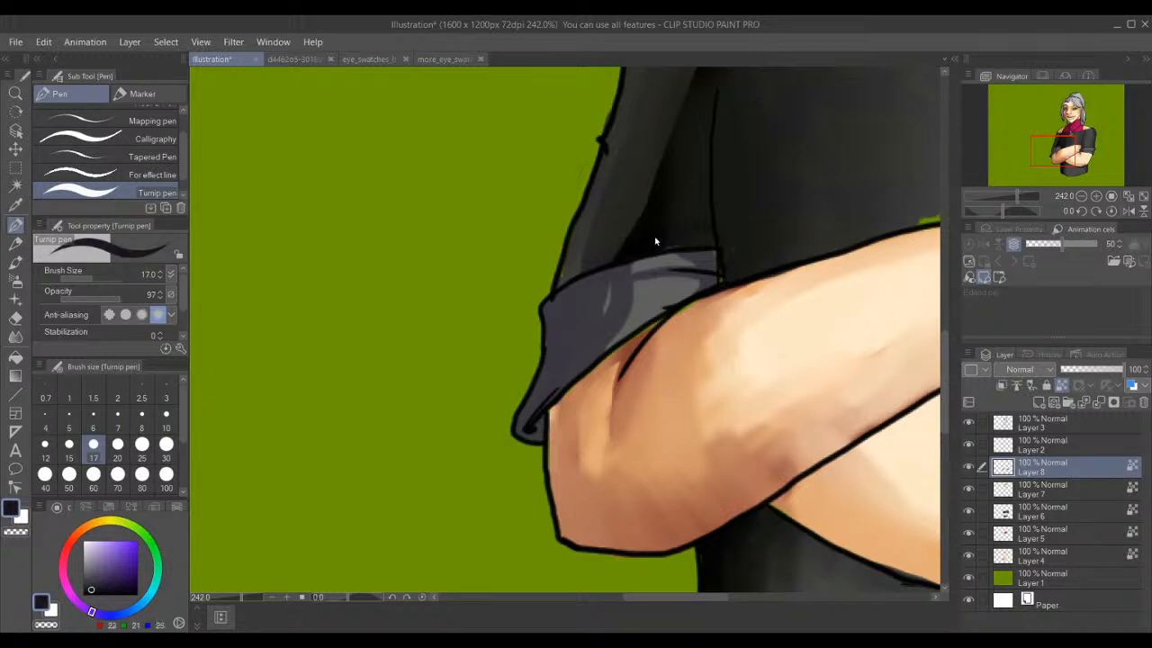
mouse_move(555, 297)
left_mouse_down()
mouse_move(554, 337)
mouse_move(514, 433)
mouse_move(568, 265)
mouse_move(527, 440)
mouse_move(570, 293)
left_mouse_up()
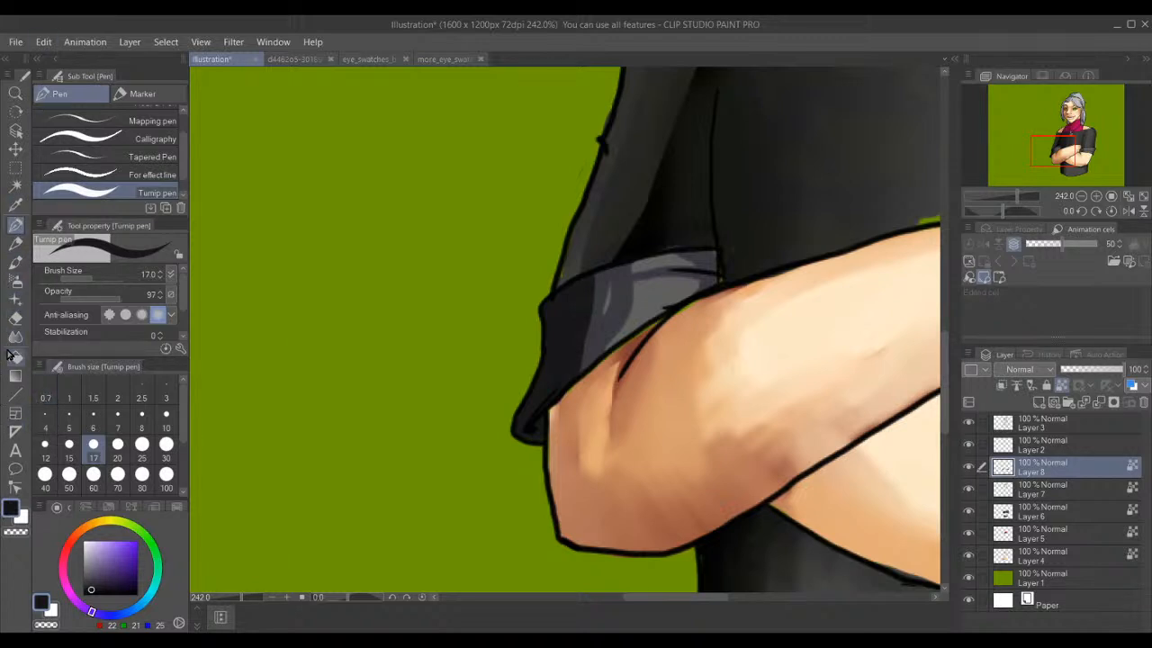
left_click(15, 339)
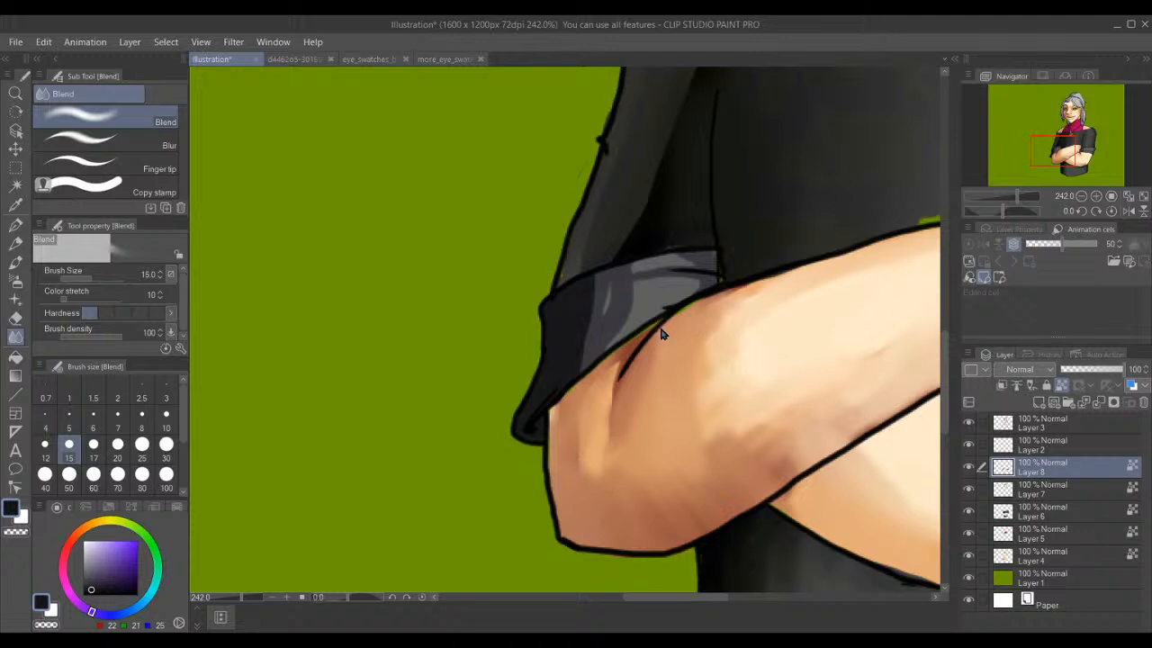
mouse_move(648, 309)
left_mouse_down()
mouse_move(624, 329)
mouse_move(581, 308)
mouse_move(635, 329)
mouse_move(643, 311)
mouse_move(590, 365)
mouse_move(638, 330)
mouse_move(599, 314)
mouse_move(699, 314)
mouse_move(684, 288)
mouse_move(706, 281)
mouse_move(707, 260)
mouse_move(563, 287)
mouse_move(607, 274)
mouse_move(585, 295)
left_mouse_up()
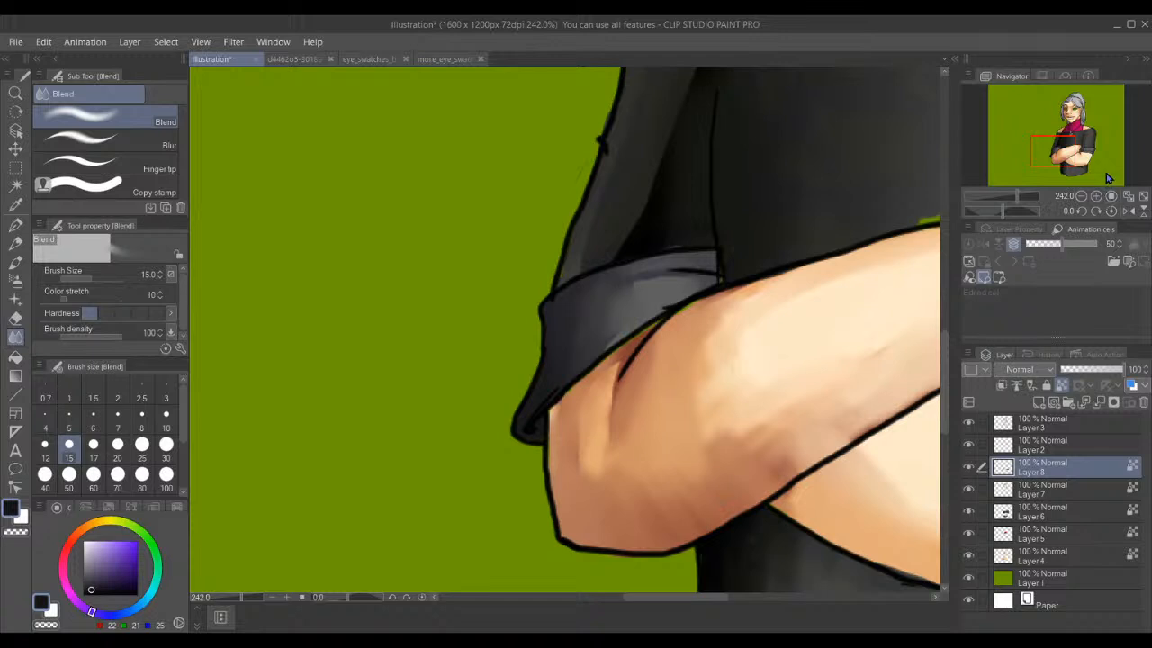
- Blend the shadow edges and fold line on her left sleeve cuff at brush size 15
left_click_drag(1084, 158, 1086, 149)
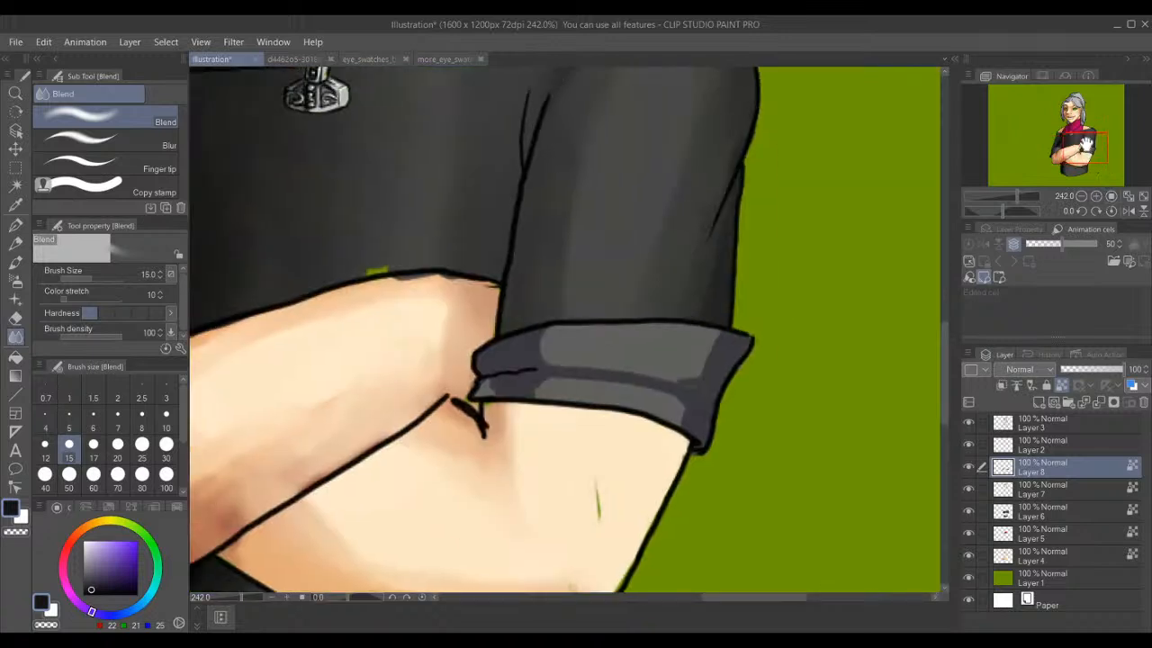
left_click_drag(721, 334, 679, 367)
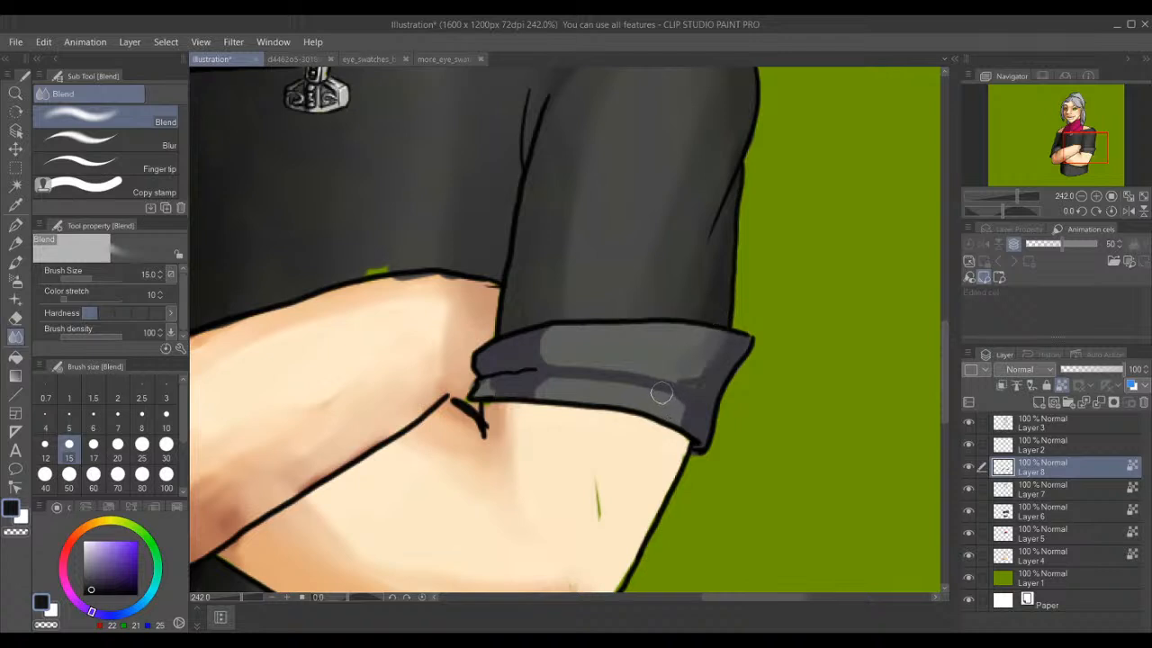
mouse_move(627, 377)
left_mouse_down()
mouse_move(544, 361)
mouse_move(553, 335)
left_mouse_up()
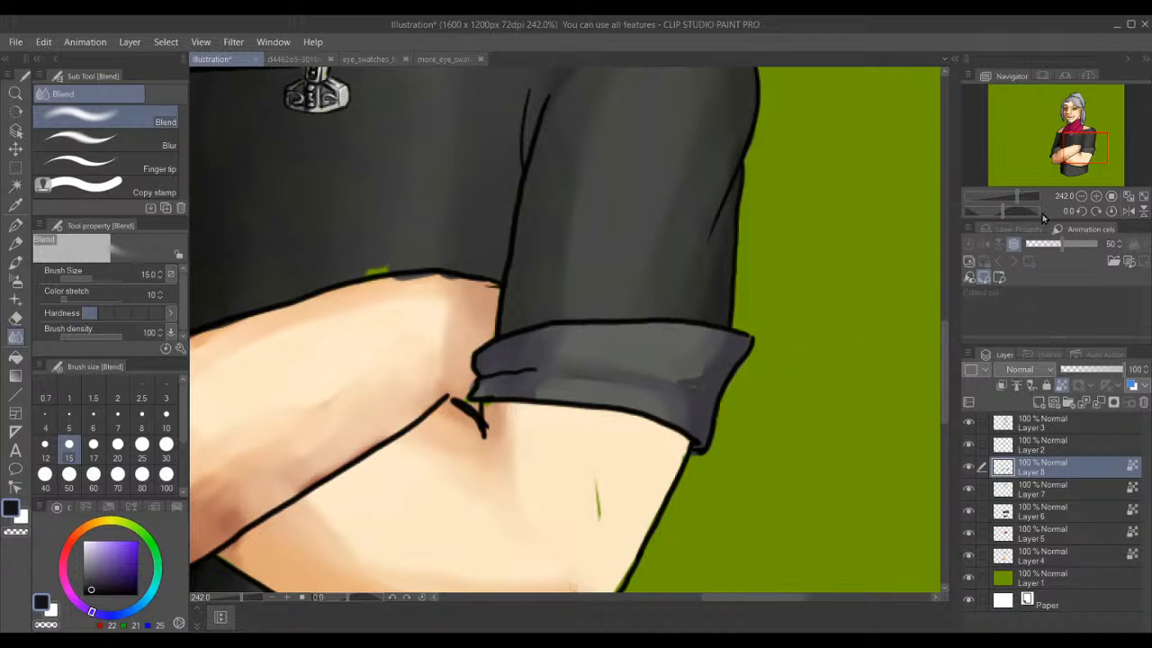
left_click_drag(1079, 143, 1064, 98)
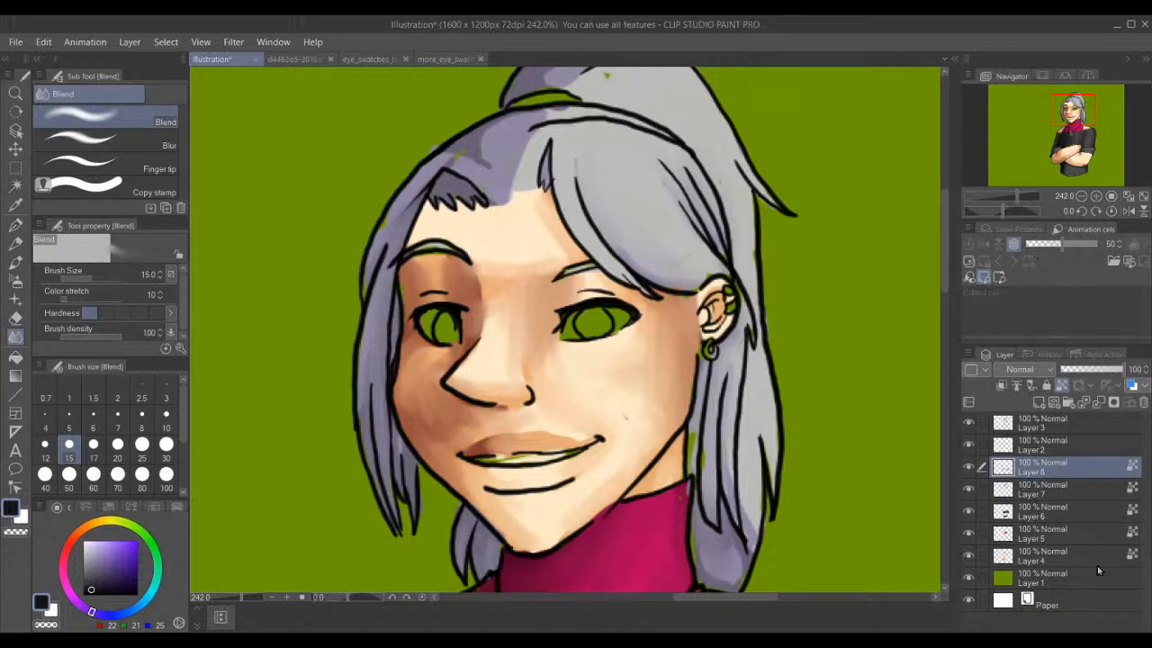
left_click(1080, 452)
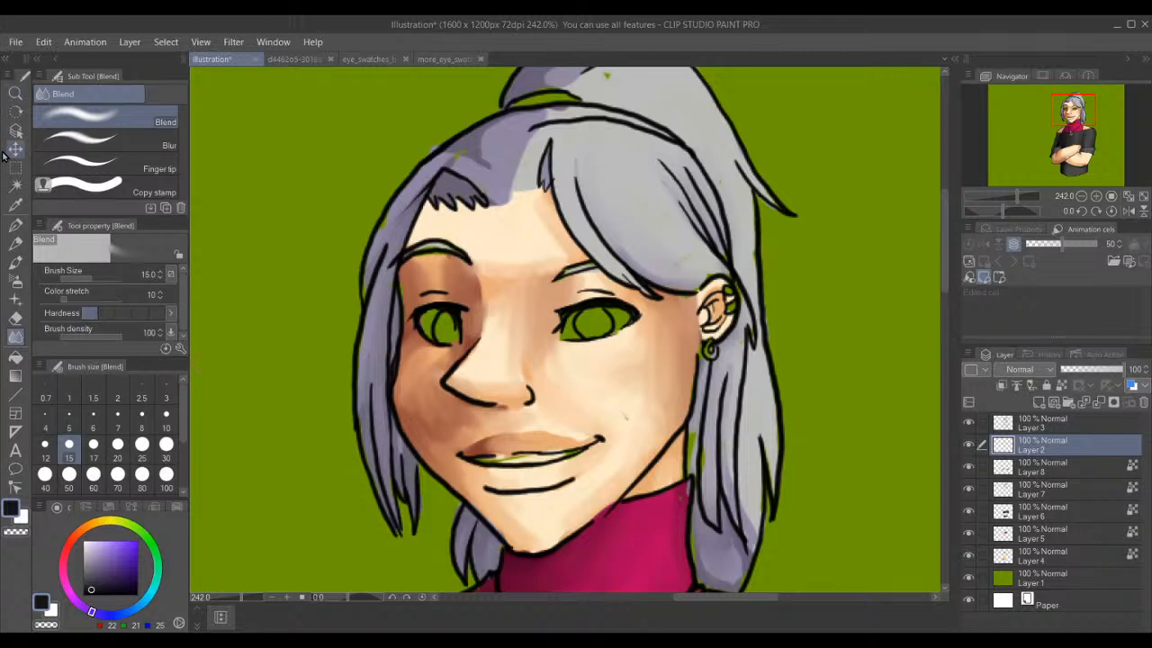
left_click(15, 212)
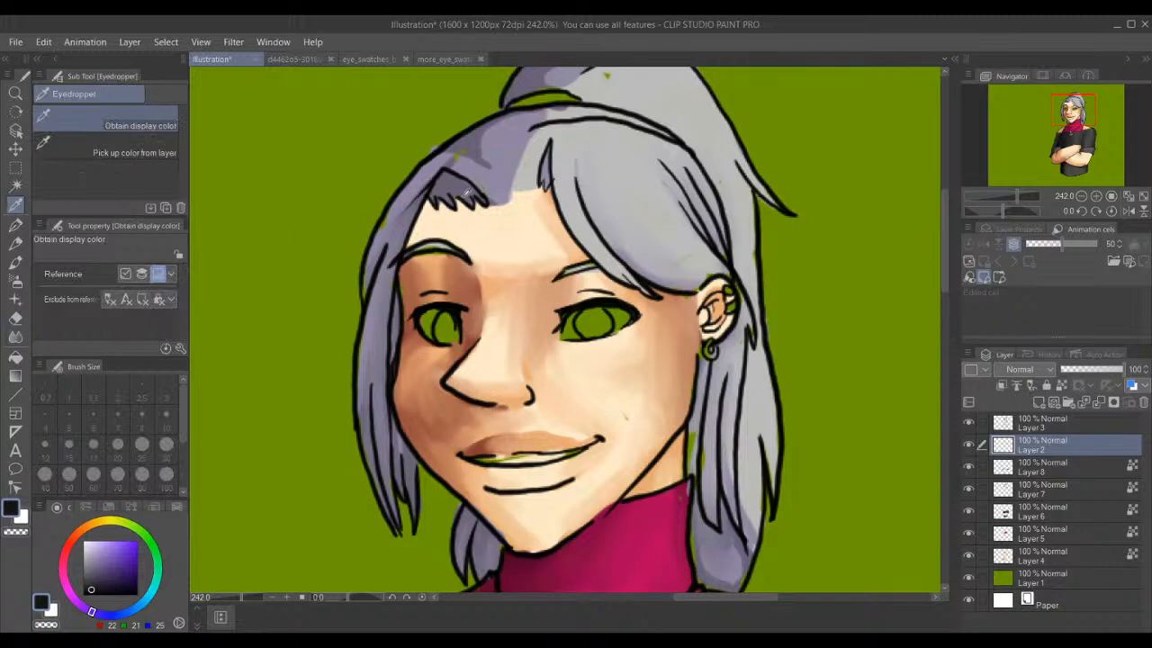
scroll(461, 189, "up", 3)
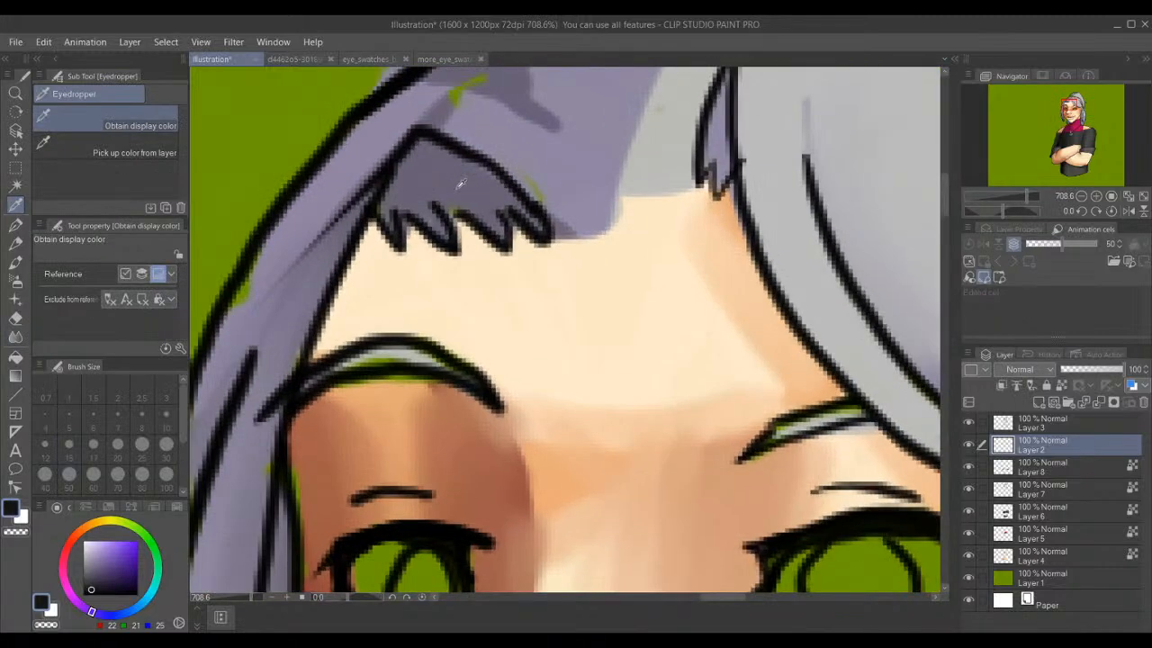
scroll(460, 183, "down", 9)
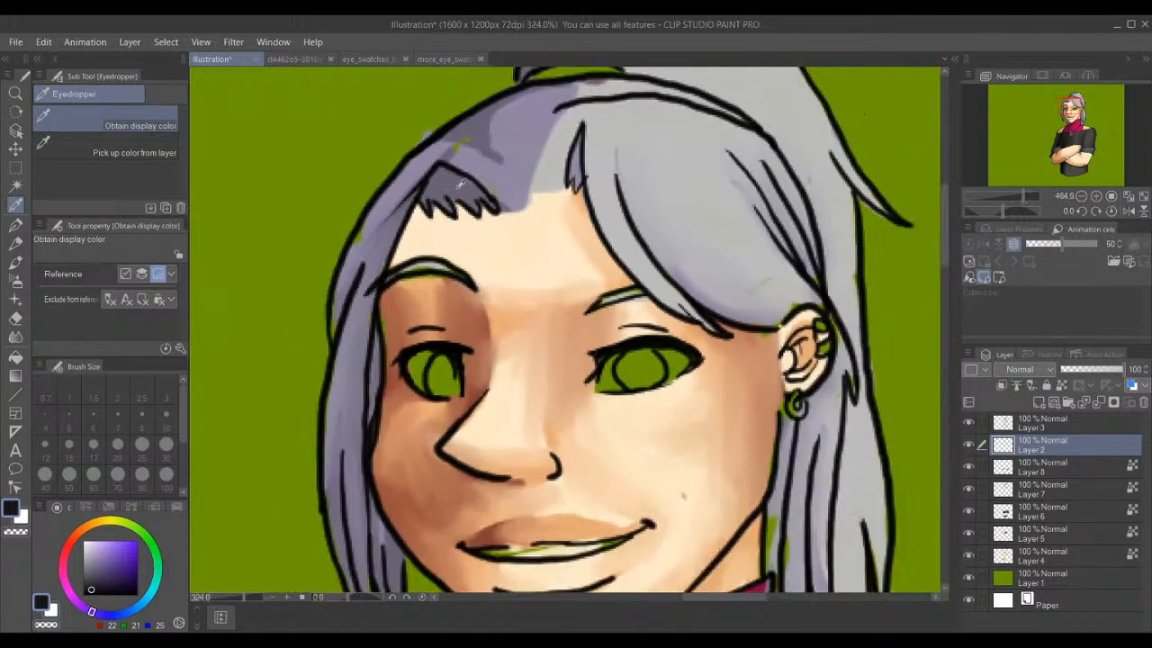
scroll(570, 177, "up", 3)
scroll(574, 171, "up", 3)
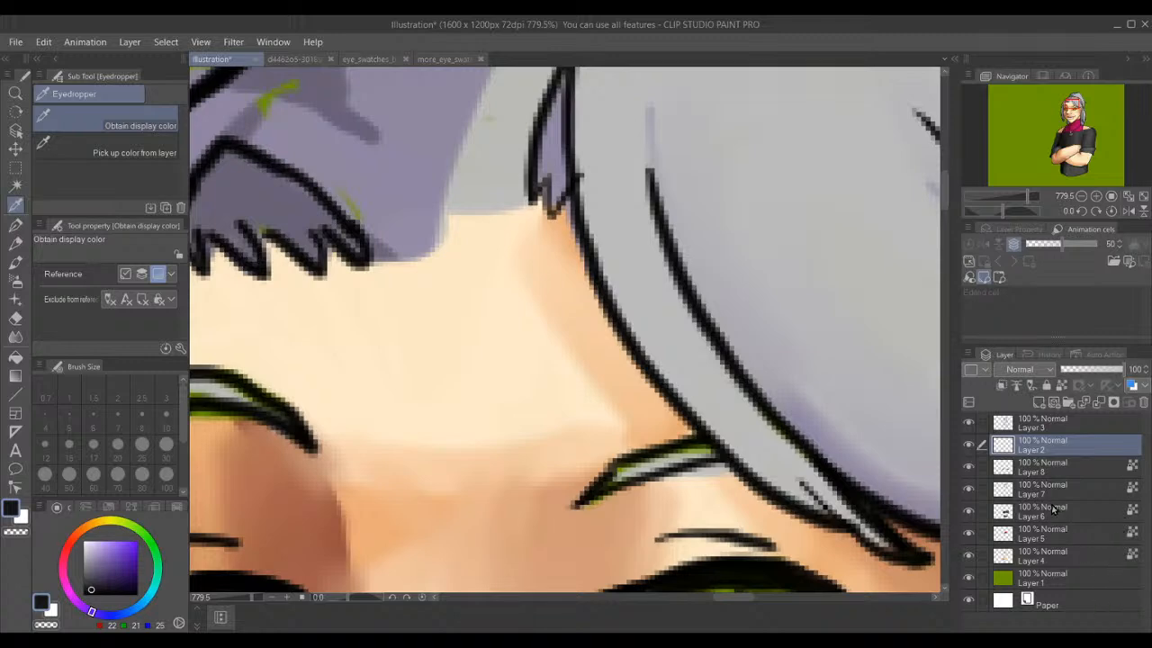
- Blend the edge between the purple shadow and light grey hair above the forehead on Layer 7
left_click(1082, 471)
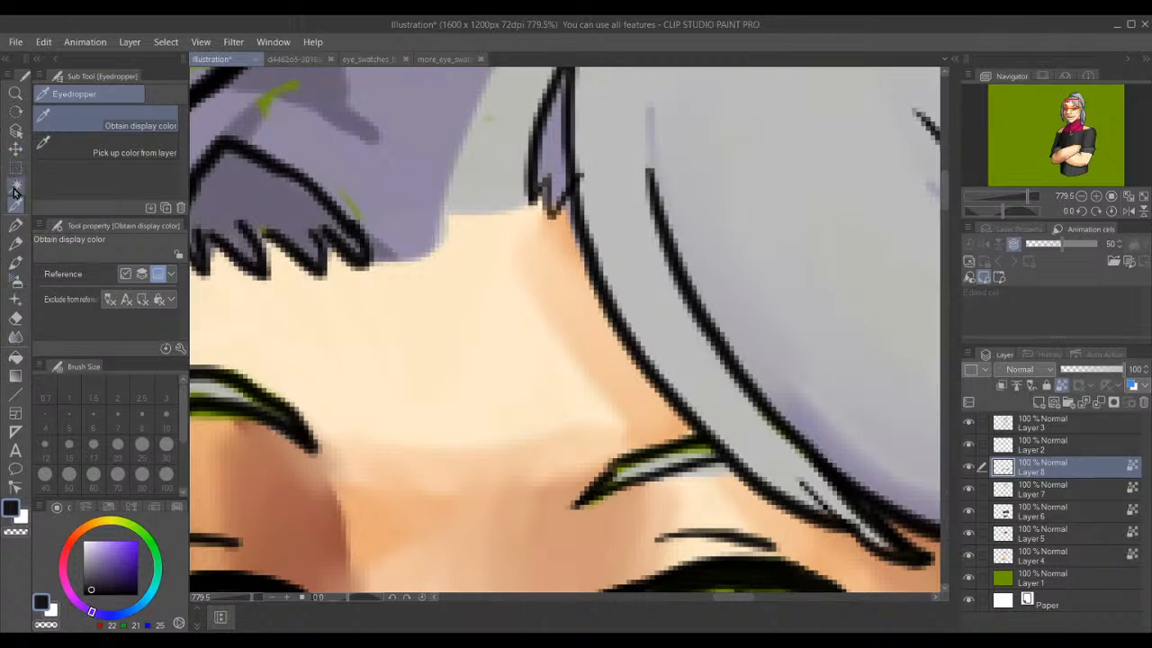
left_click(15, 337)
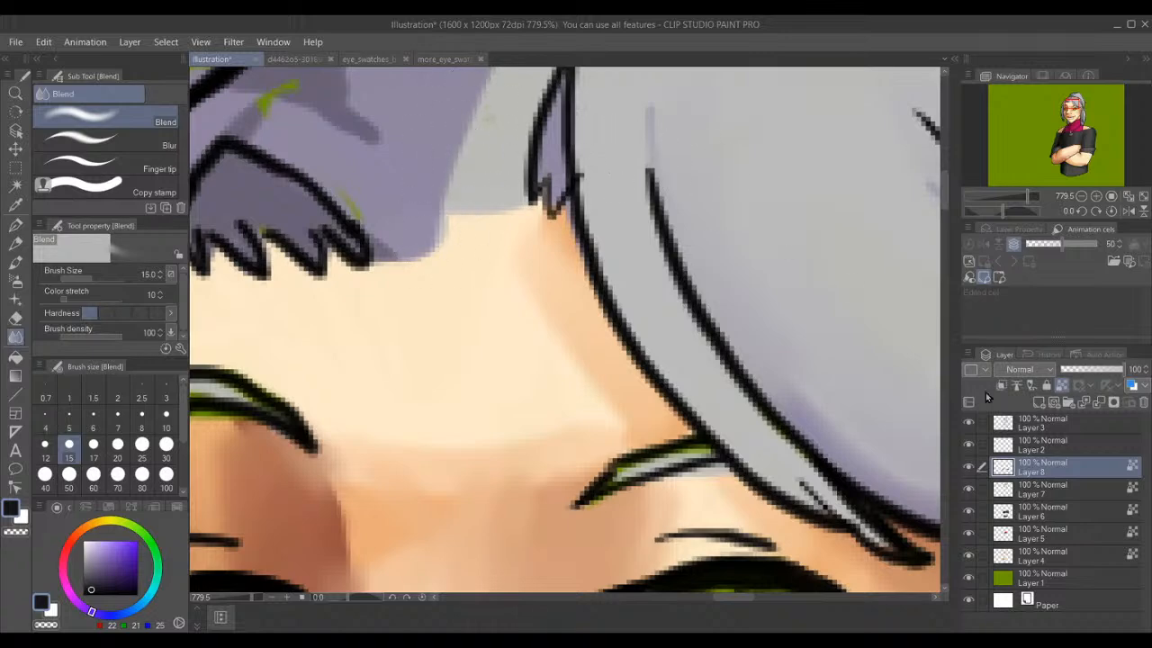
left_click(1058, 497)
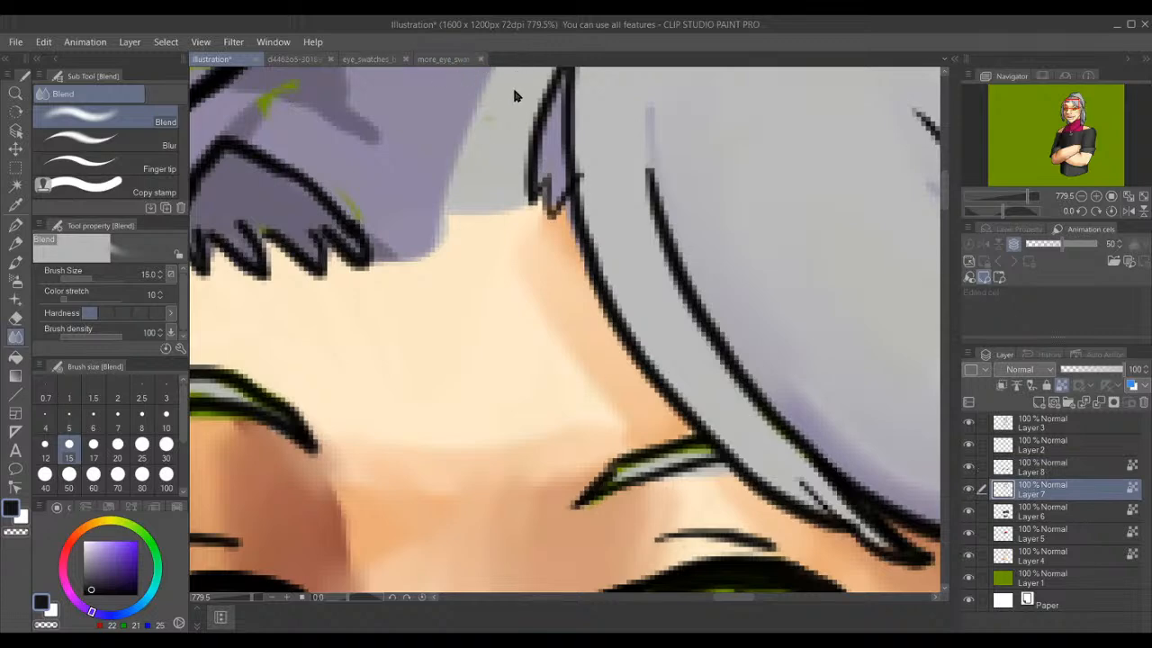
mouse_move(485, 90)
left_mouse_down()
mouse_move(422, 242)
mouse_move(405, 184)
left_mouse_up()
scroll(405, 184, "down", 4)
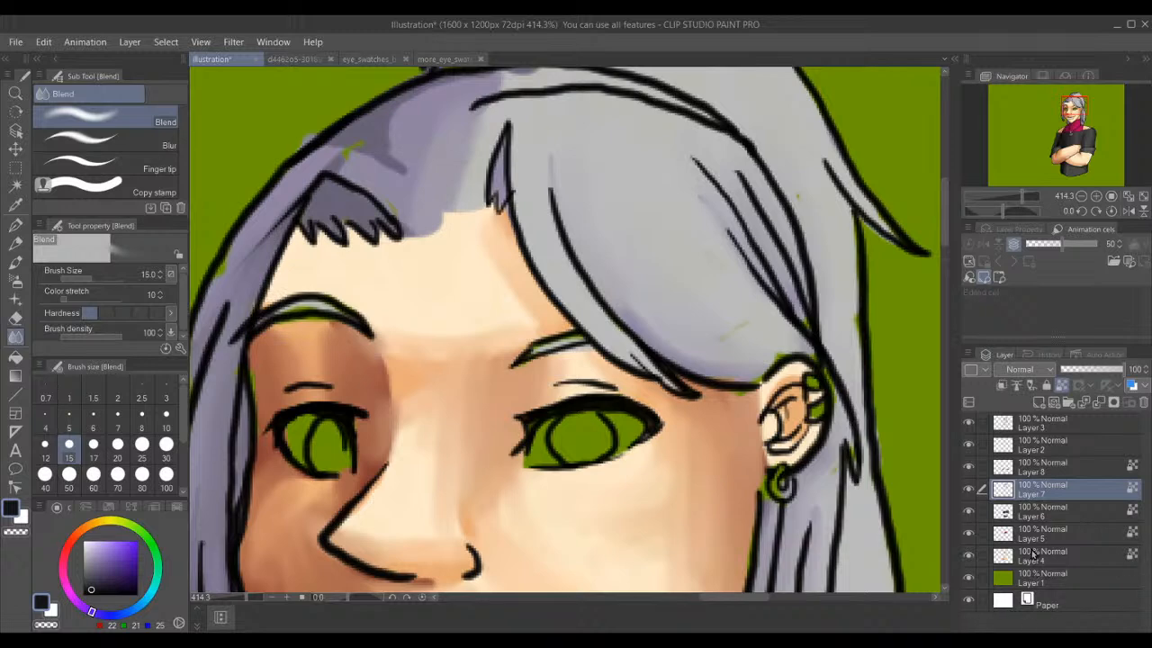
- Fill the hair tie at the base of the ponytail with near-black on Layer 2 using the Turnip pen at size 17
left_click(1085, 446)
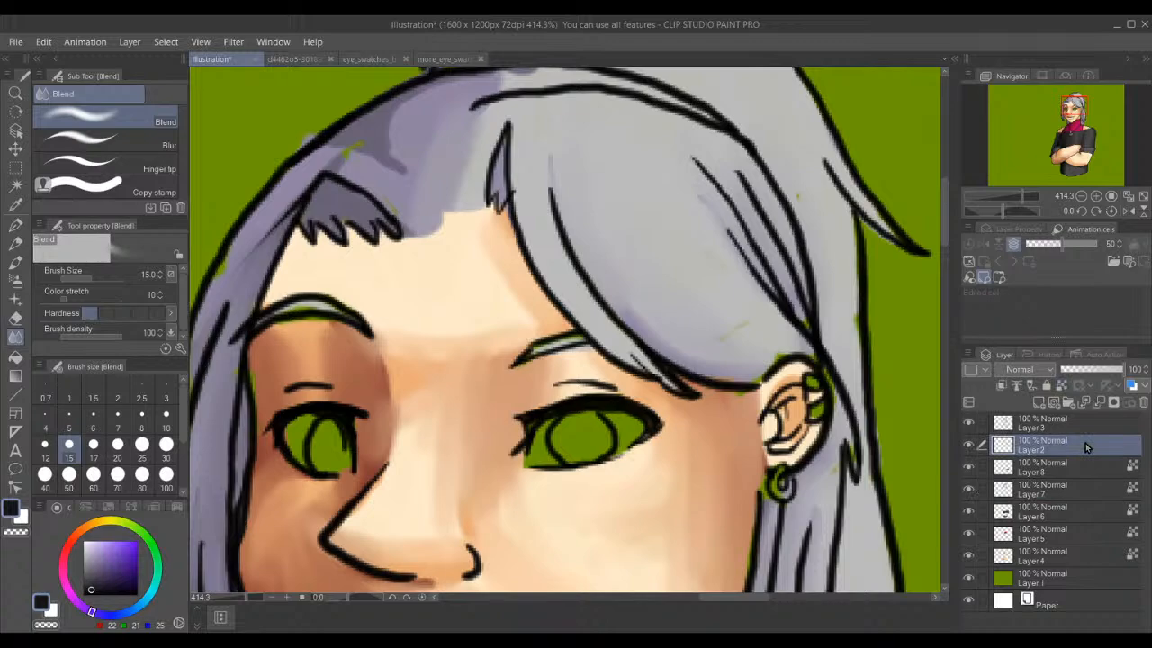
scroll(866, 399, "down", 4)
scroll(870, 385, "up", 2)
scroll(873, 279, "up", 2)
scroll(849, 258, "down", 5)
scroll(846, 256, "up", 1)
scroll(770, 171, "up", 5)
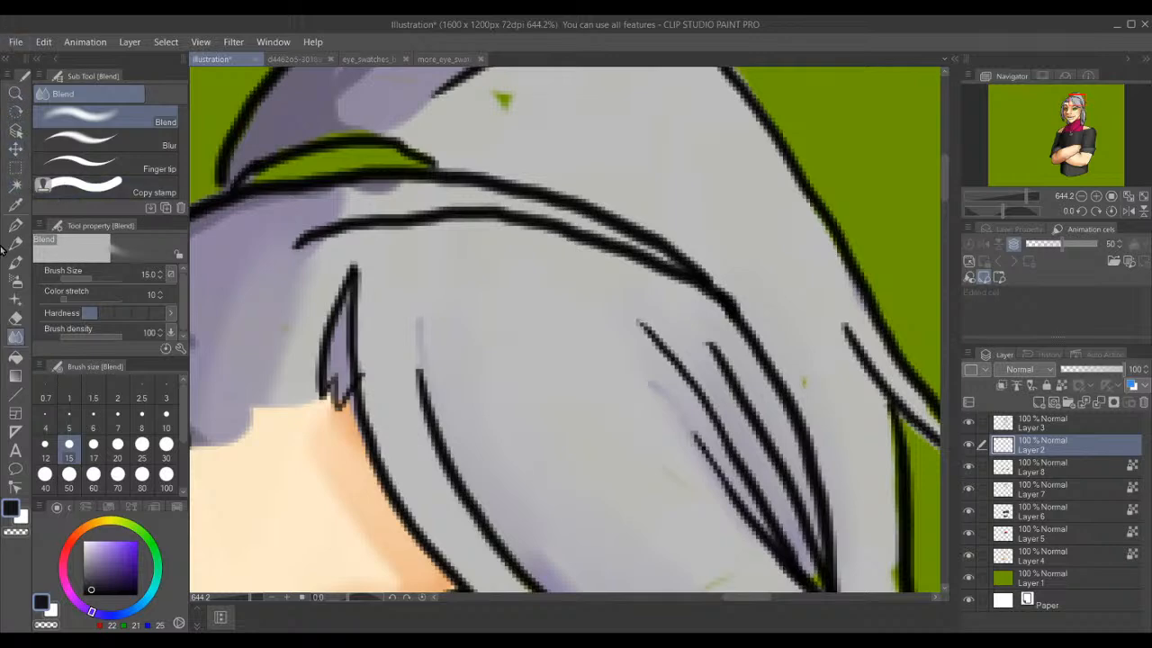
left_click(16, 225)
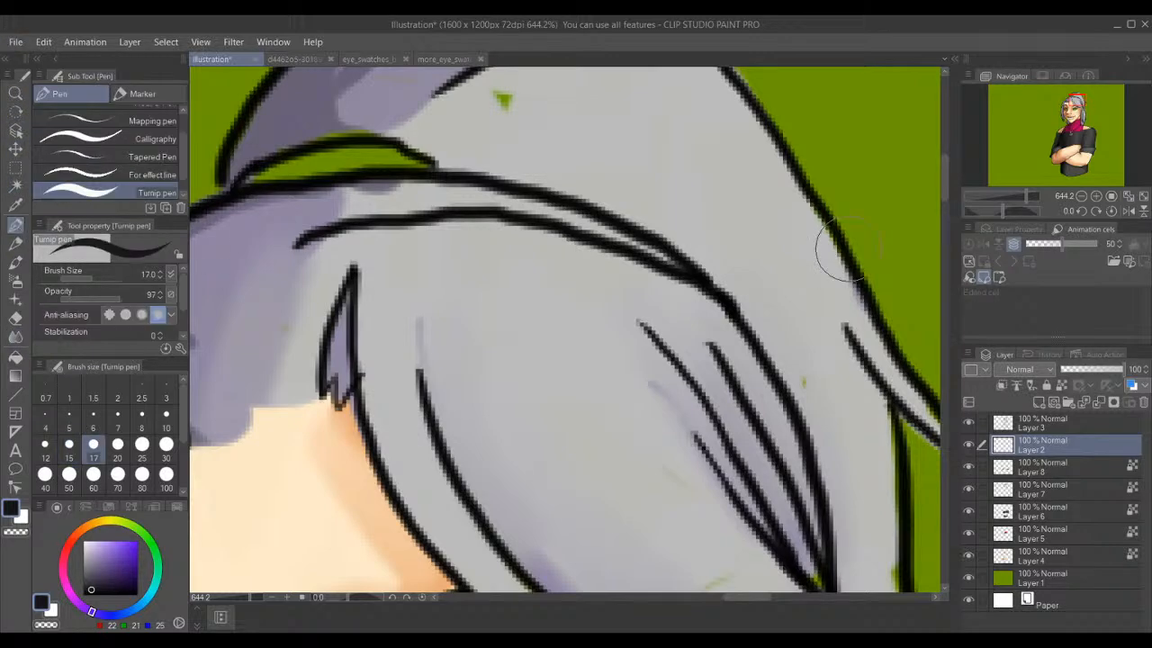
left_click_drag(1072, 101, 1063, 99)
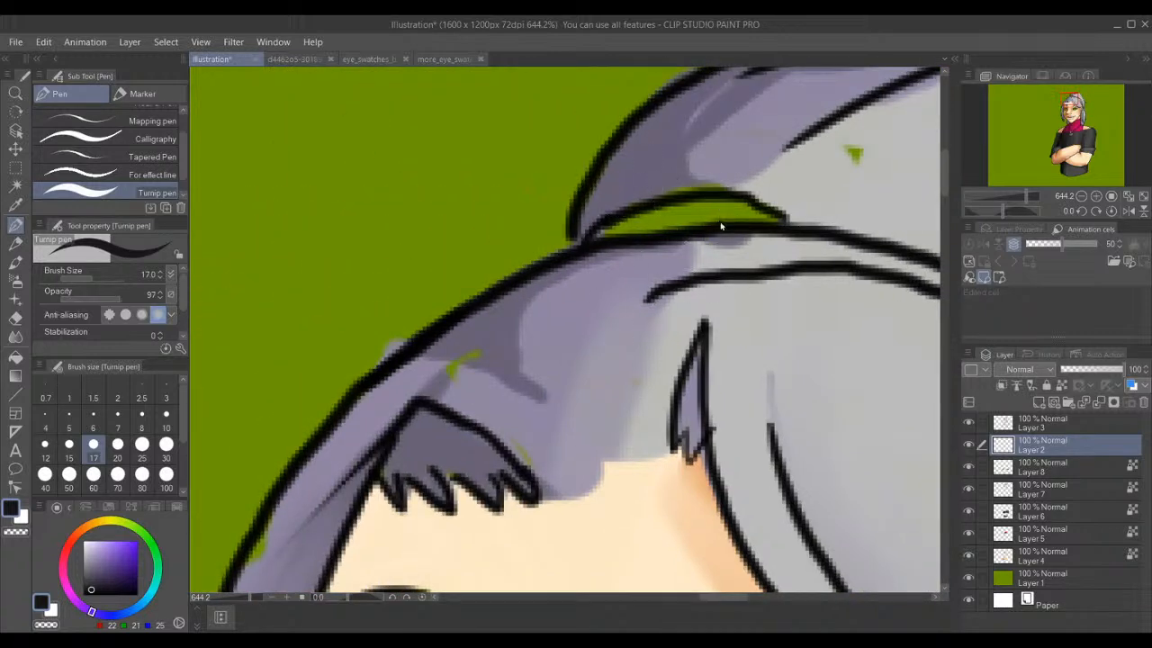
mouse_move(771, 224)
left_mouse_down()
mouse_move(720, 206)
mouse_move(601, 224)
left_mouse_up()
key("ctrl+z")
mouse_move(772, 220)
left_mouse_down()
mouse_move(732, 201)
mouse_move(674, 195)
mouse_move(587, 236)
left_mouse_up()
left_click_drag(722, 224, 587, 236)
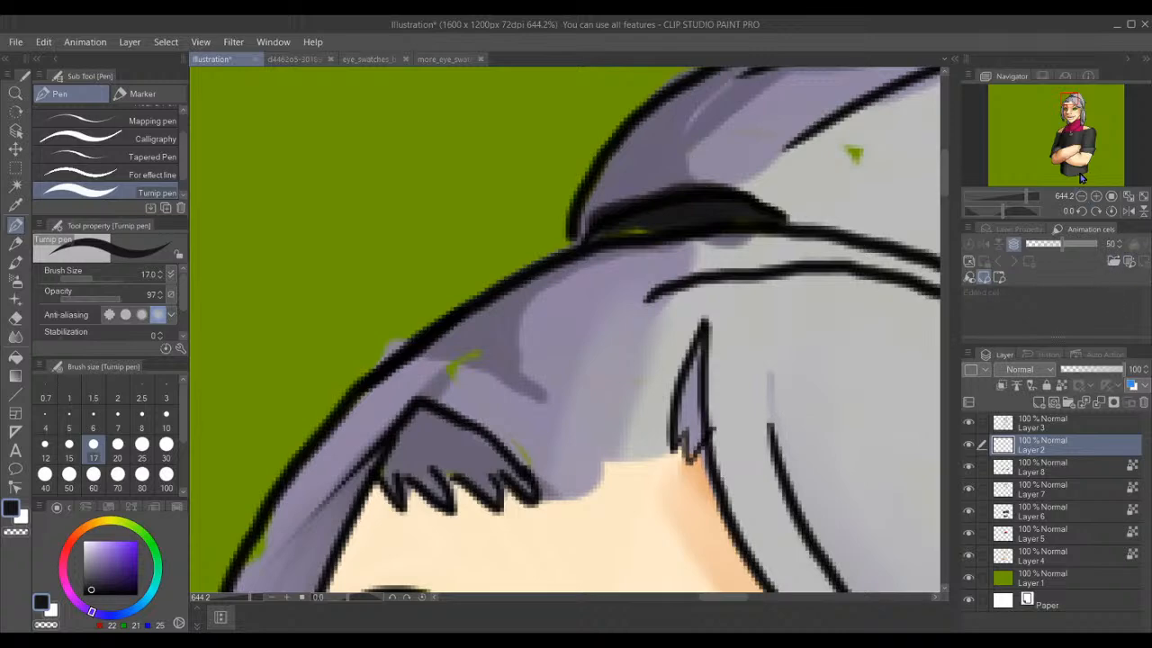
- Paint the two ear cuffs on her left ear dark gold (RGB 177, 141, 0) at brush size 7
left_click_drag(1072, 119, 1077, 111)
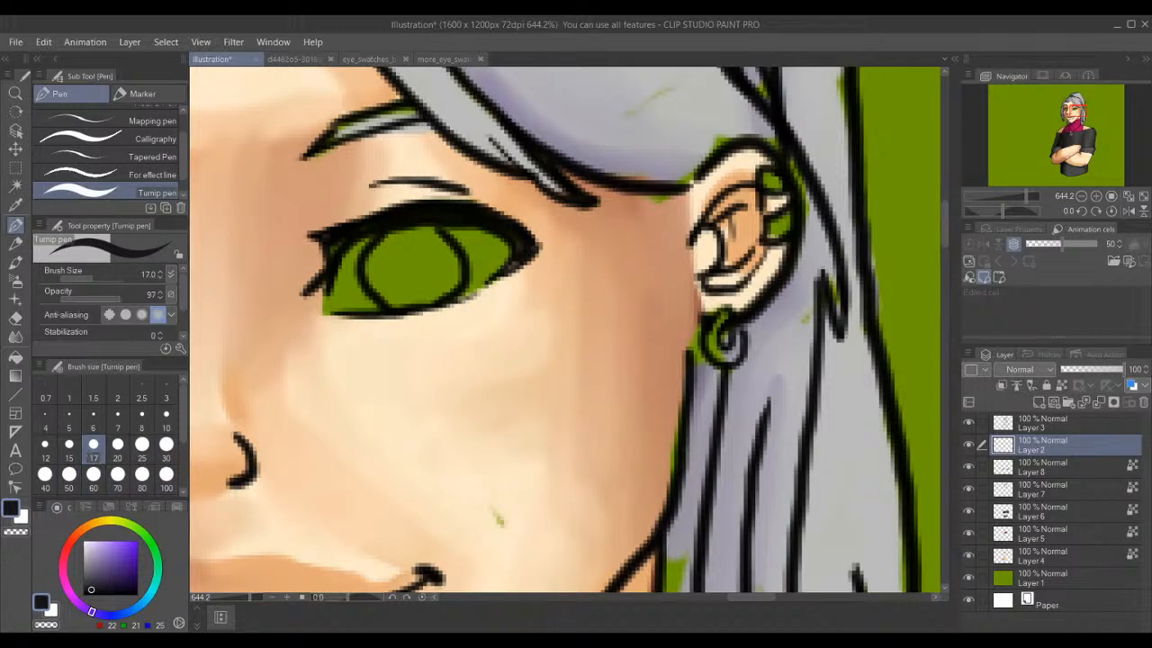
left_click(116, 420)
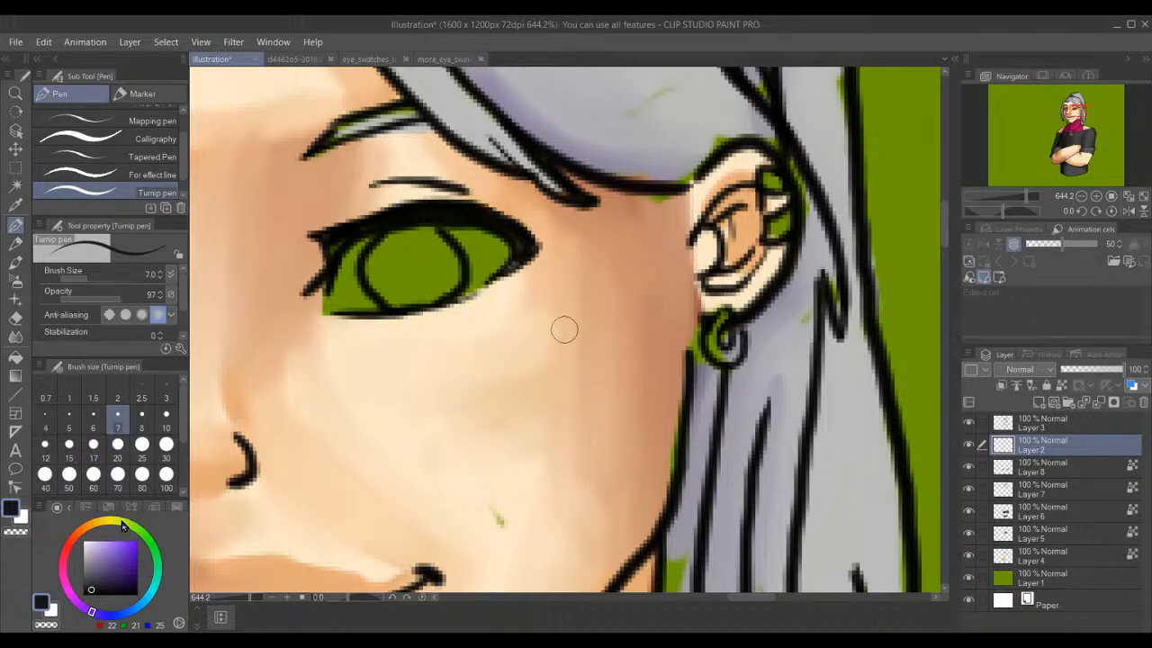
left_click(123, 526)
left_click(101, 523)
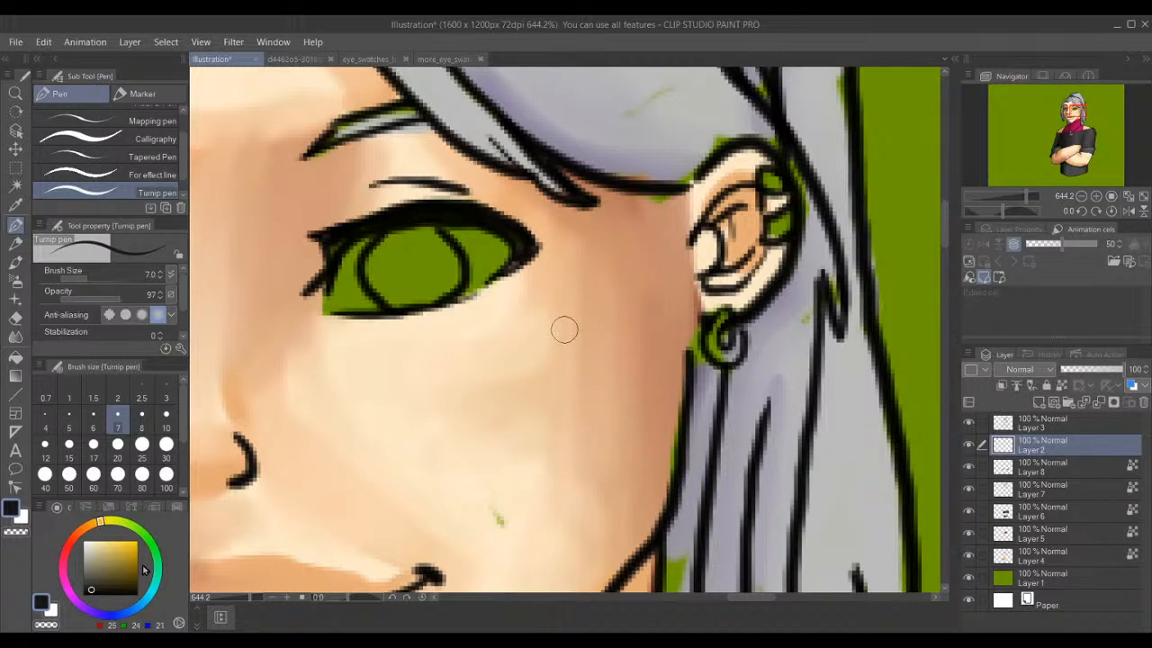
scroll(529, 306, "up", 2)
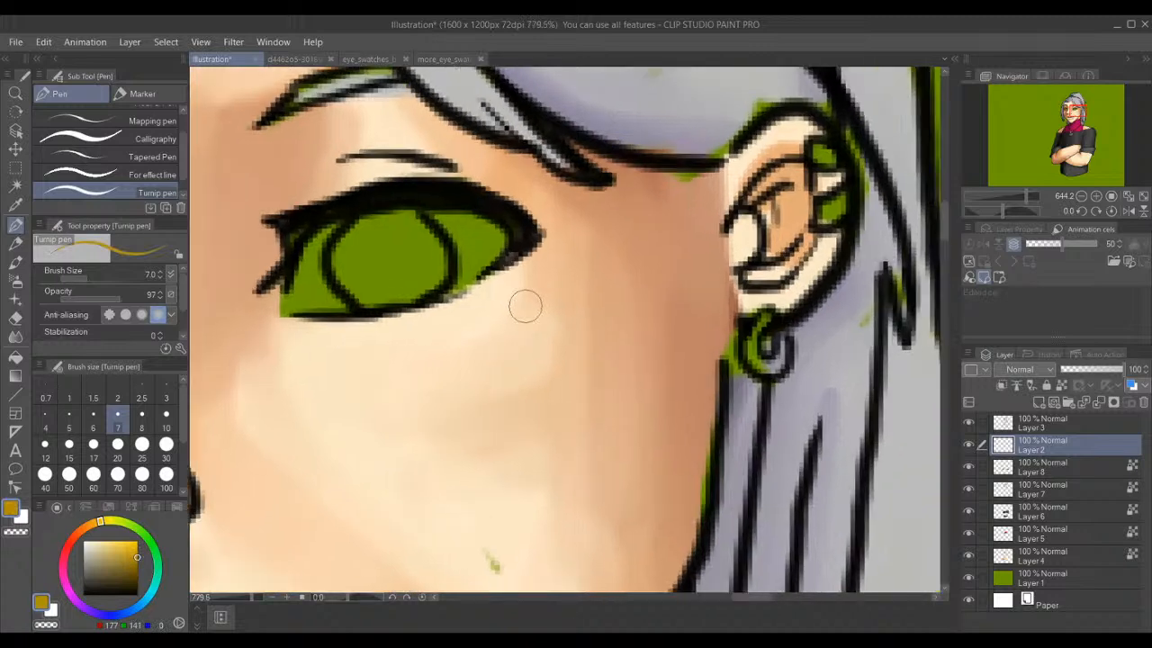
scroll(549, 311, "up", 2)
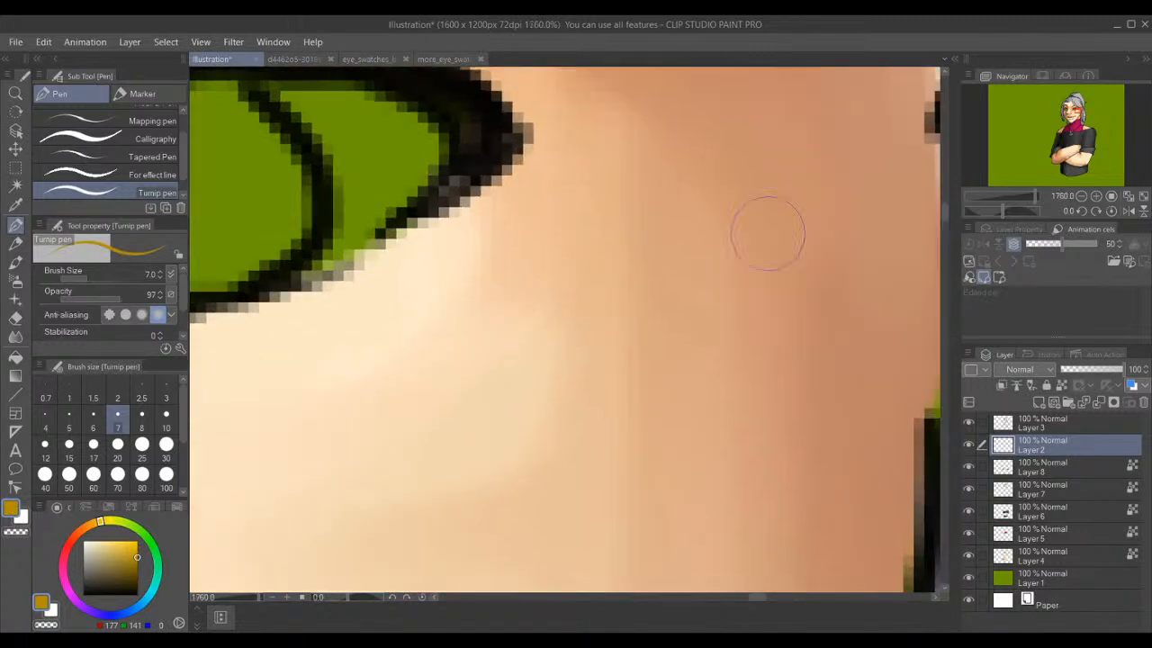
left_click_drag(1073, 117, 1085, 105)
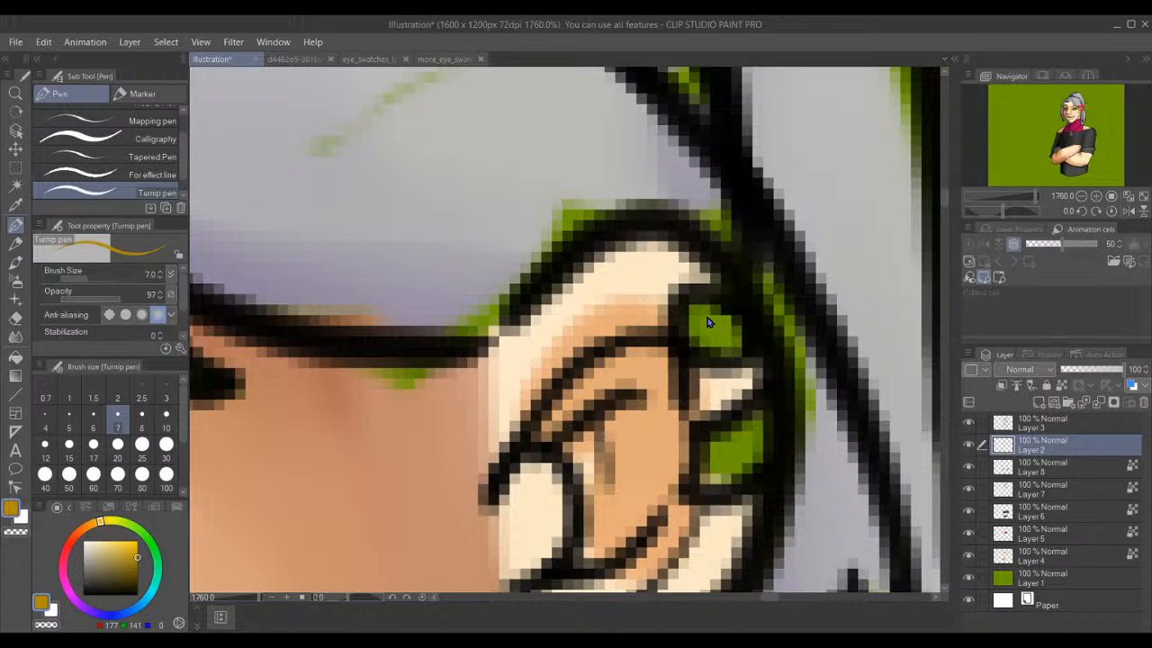
left_click_drag(715, 322, 720, 329)
left_click_drag(746, 437, 731, 454)
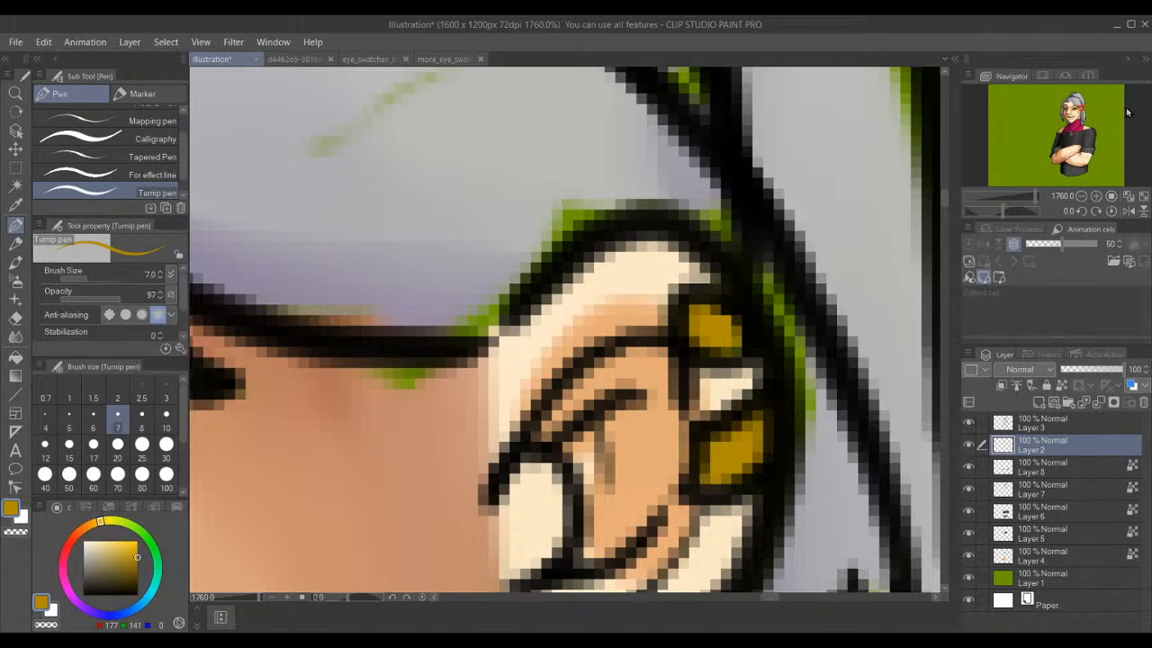
- Paint the hoop earring below her left ear with the same dark gold, undoing the last unwanted stroke
left_click(1079, 110)
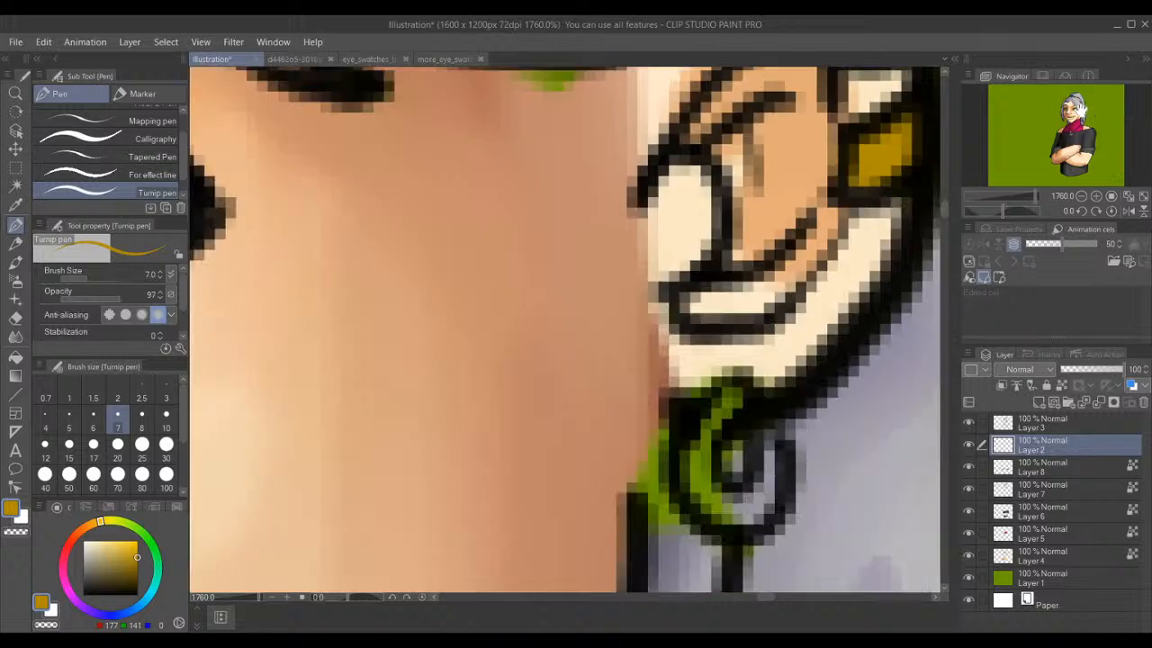
left_click_drag(1081, 109, 1082, 110)
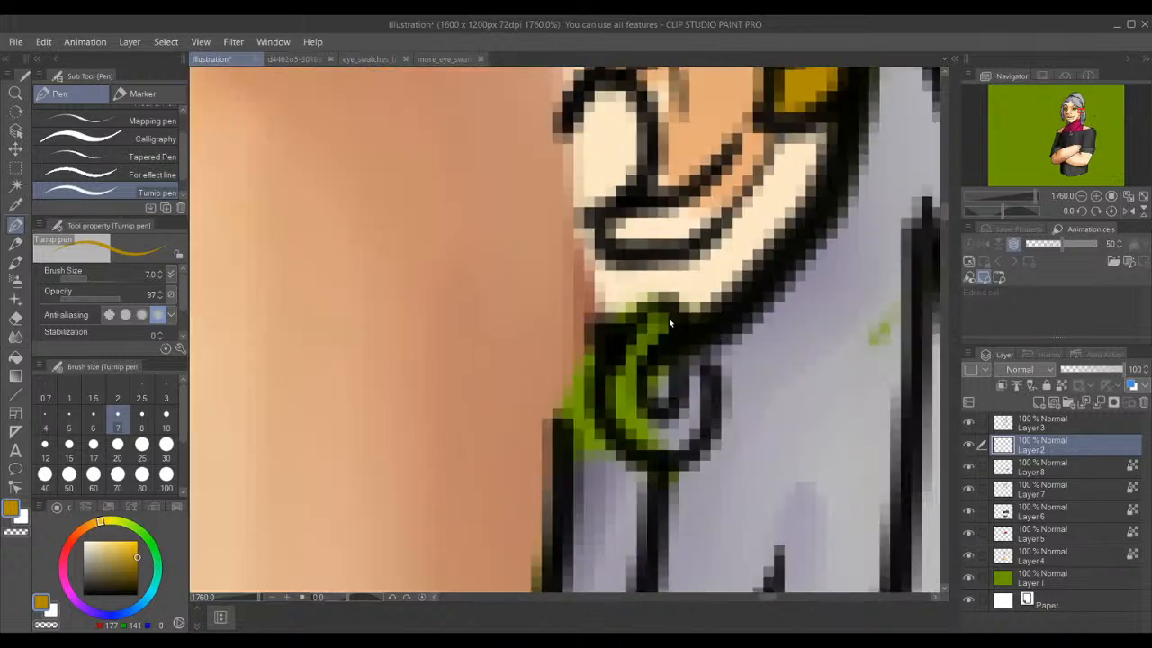
mouse_move(663, 319)
left_mouse_down()
mouse_move(616, 371)
mouse_move(620, 410)
mouse_move(648, 452)
mouse_move(669, 454)
mouse_move(700, 425)
left_mouse_up()
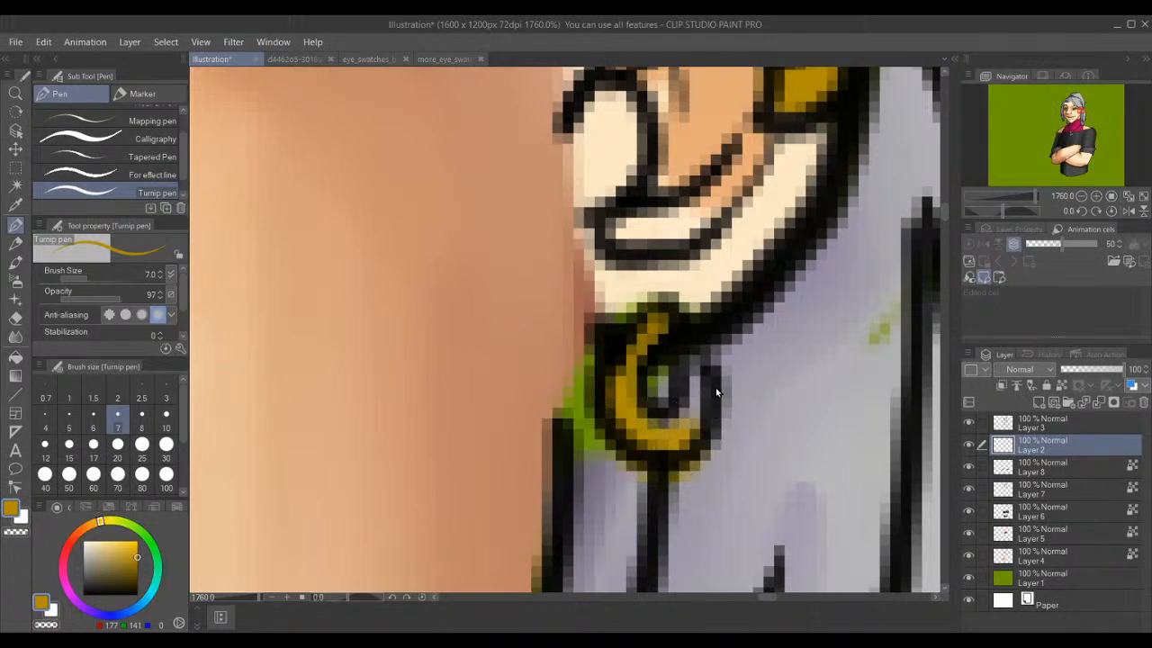
mouse_move(695, 373)
left_mouse_down()
mouse_move(666, 431)
mouse_move(643, 417)
mouse_move(650, 383)
left_mouse_up()
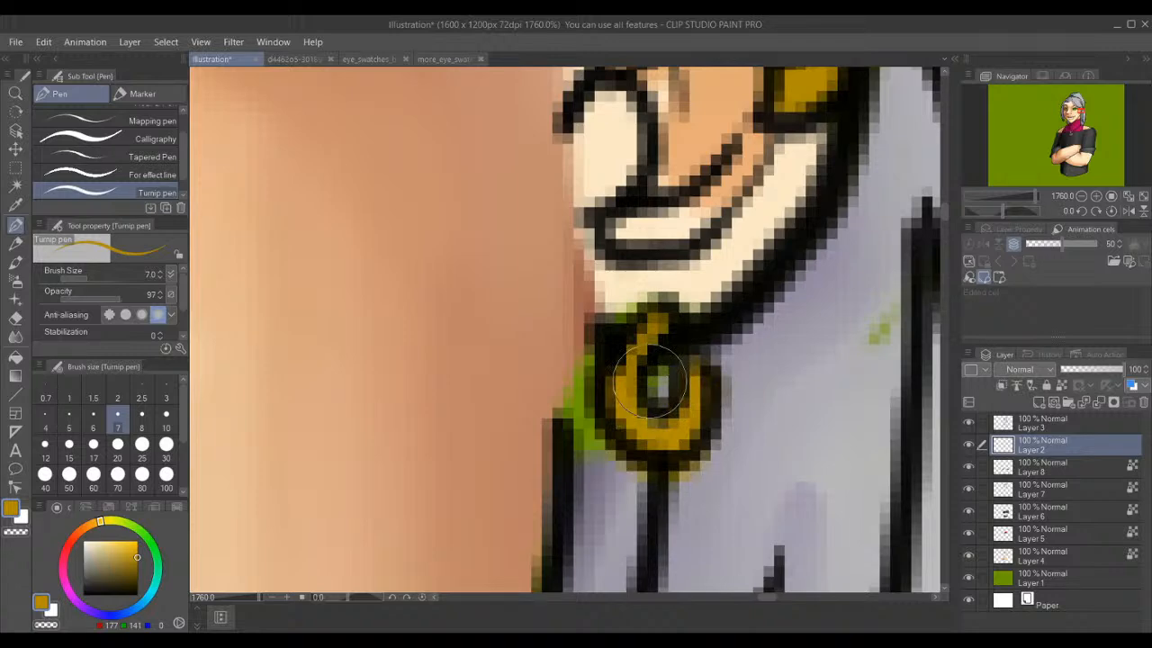
key("ctrl+z")
- Add a bright golden-yellow highlight (RGB 255, 194, 0) along the lower inner curve of the hoop earring at brush size 5
left_click(137, 540)
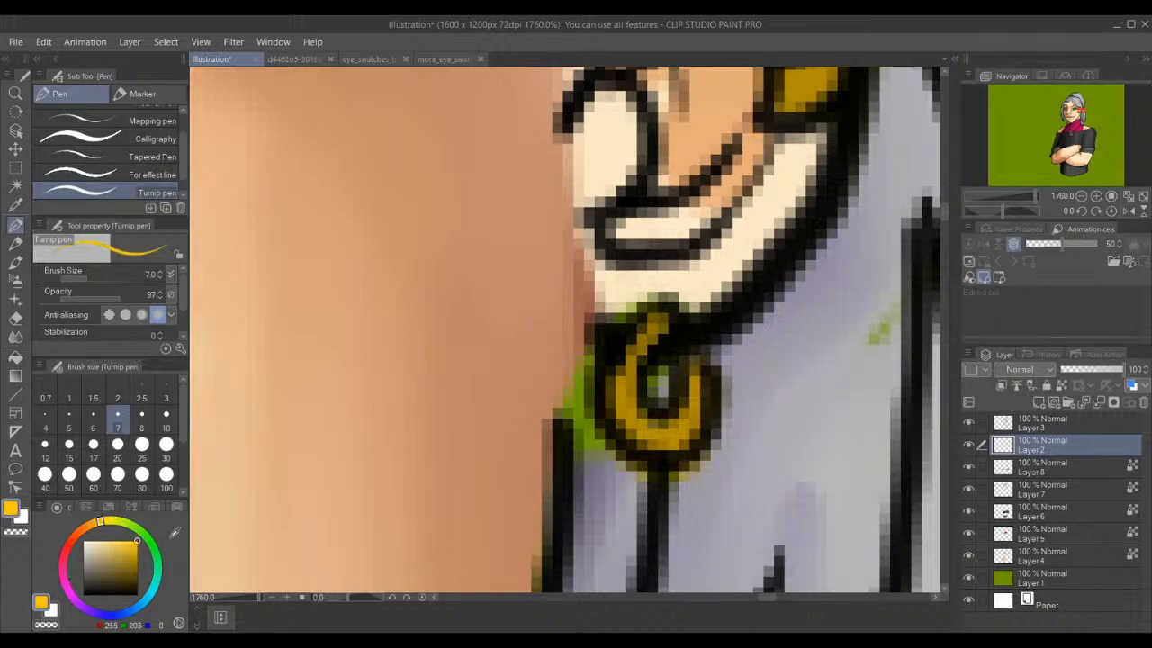
left_click(69, 418)
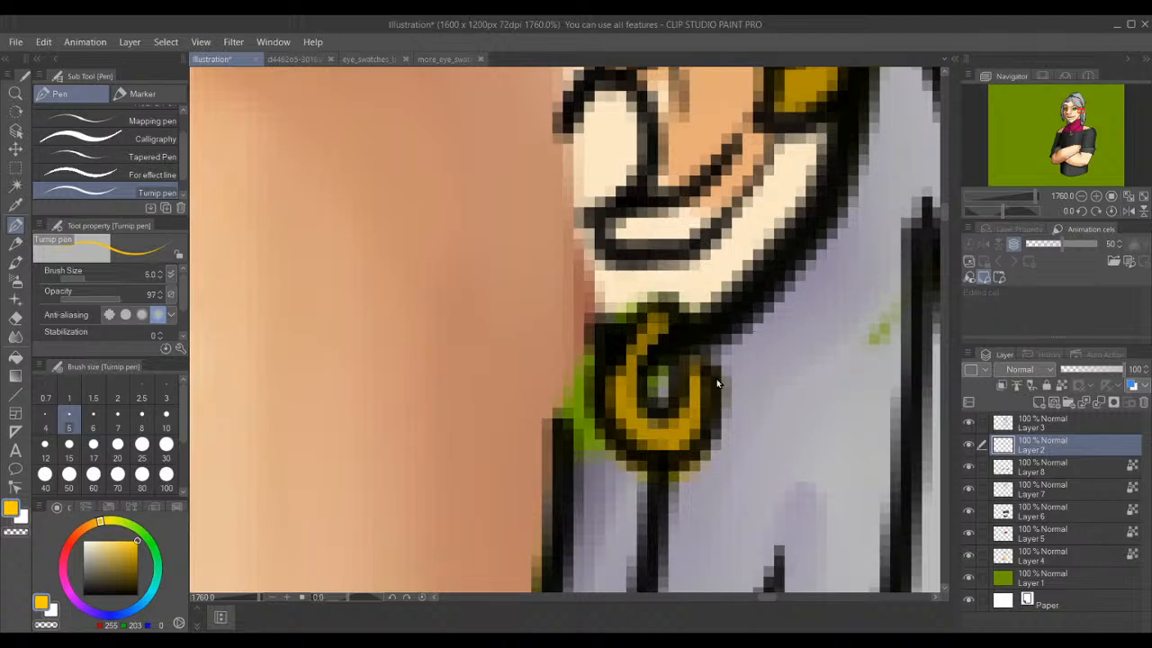
mouse_move(630, 379)
left_mouse_down()
mouse_move(612, 396)
mouse_move(630, 428)
mouse_move(661, 441)
mouse_move(627, 393)
left_mouse_up()
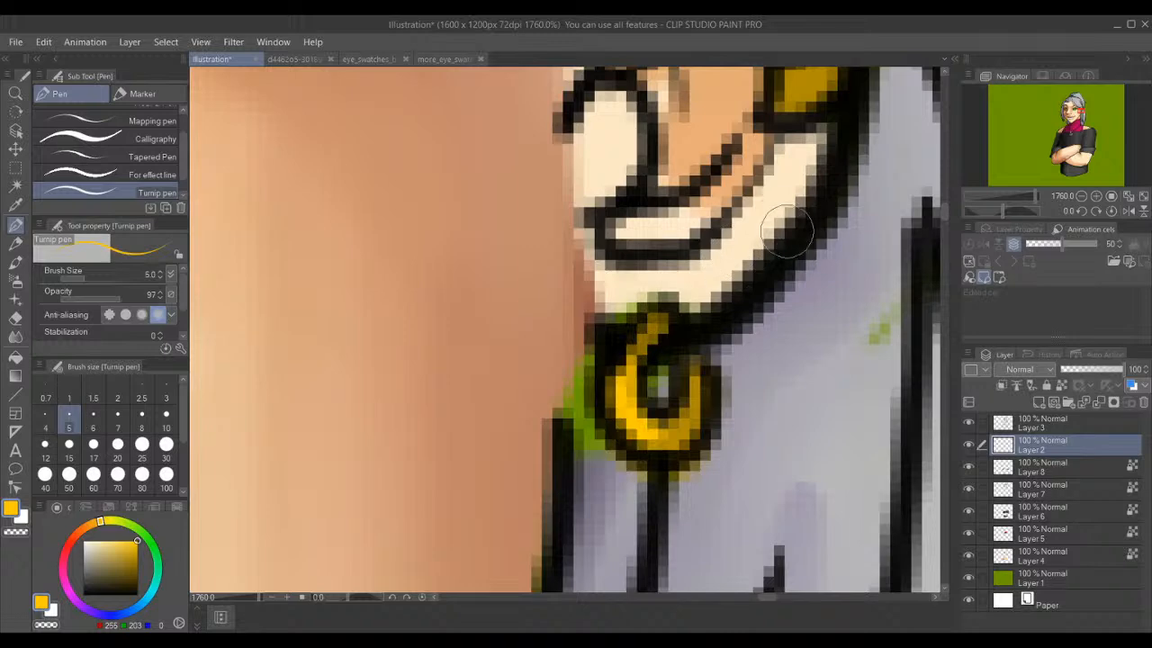
key("ctrl+z")
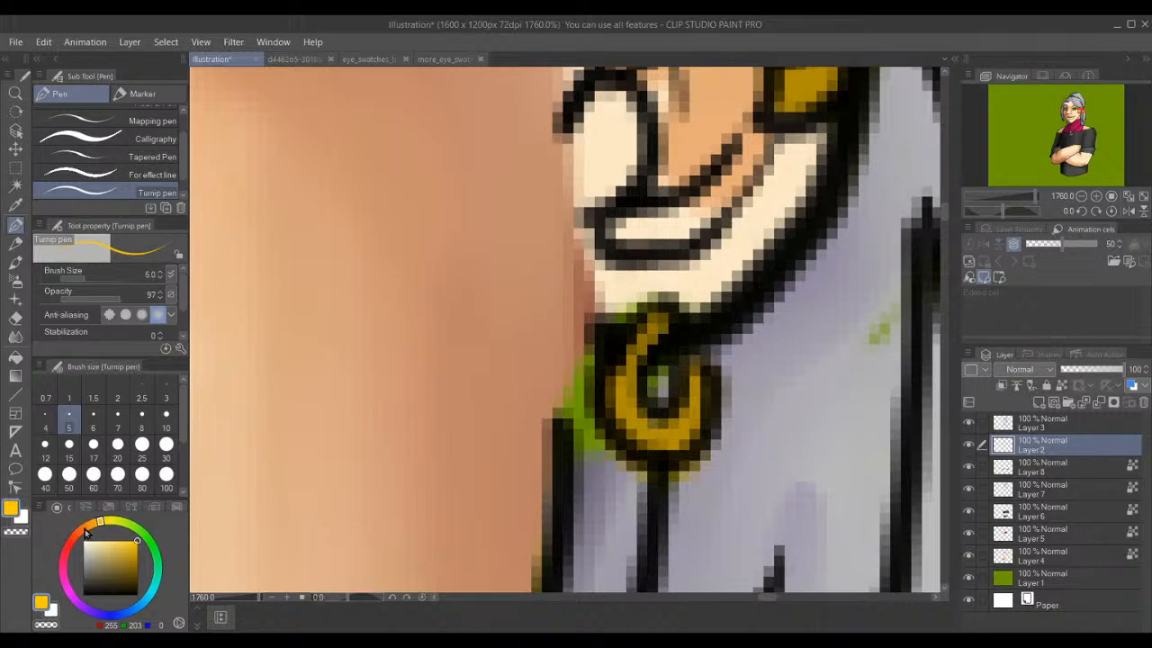
left_click_drag(97, 518, 99, 520)
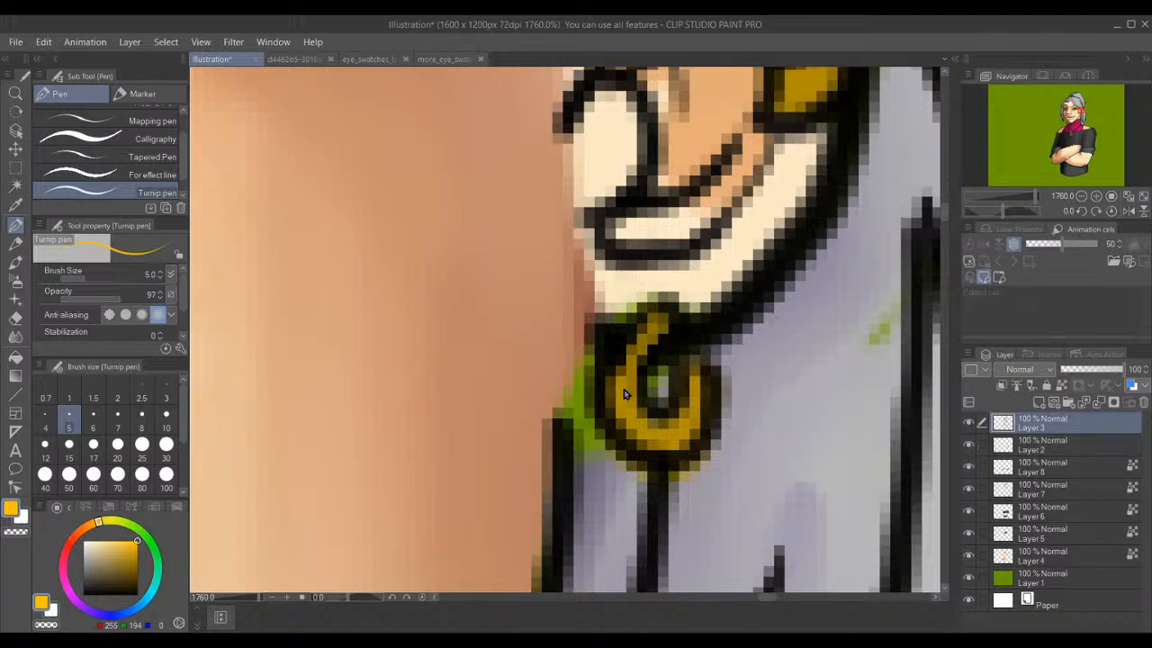
mouse_move(635, 424)
left_mouse_down()
mouse_move(621, 396)
mouse_move(666, 423)
mouse_move(644, 360)
left_mouse_up()
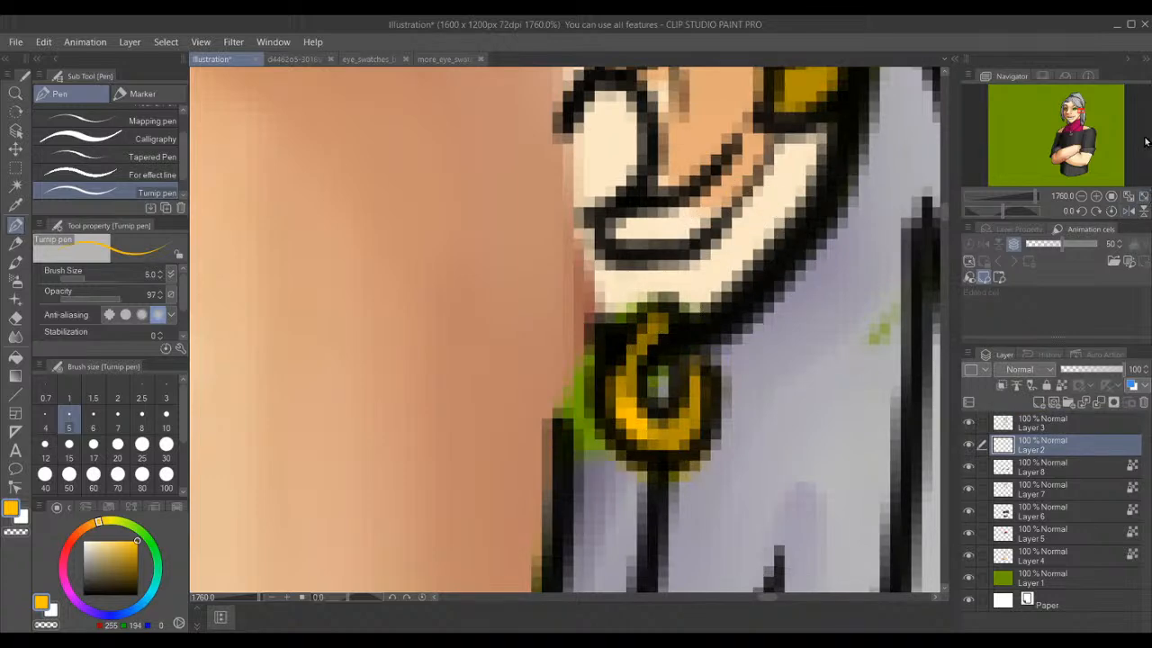
- Add the same bright golden-yellow highlight to both ear cuffs
mouse_move(1083, 114)
left_mouse_down()
mouse_move(1083, 103)
mouse_move(1068, 121)
left_mouse_up()
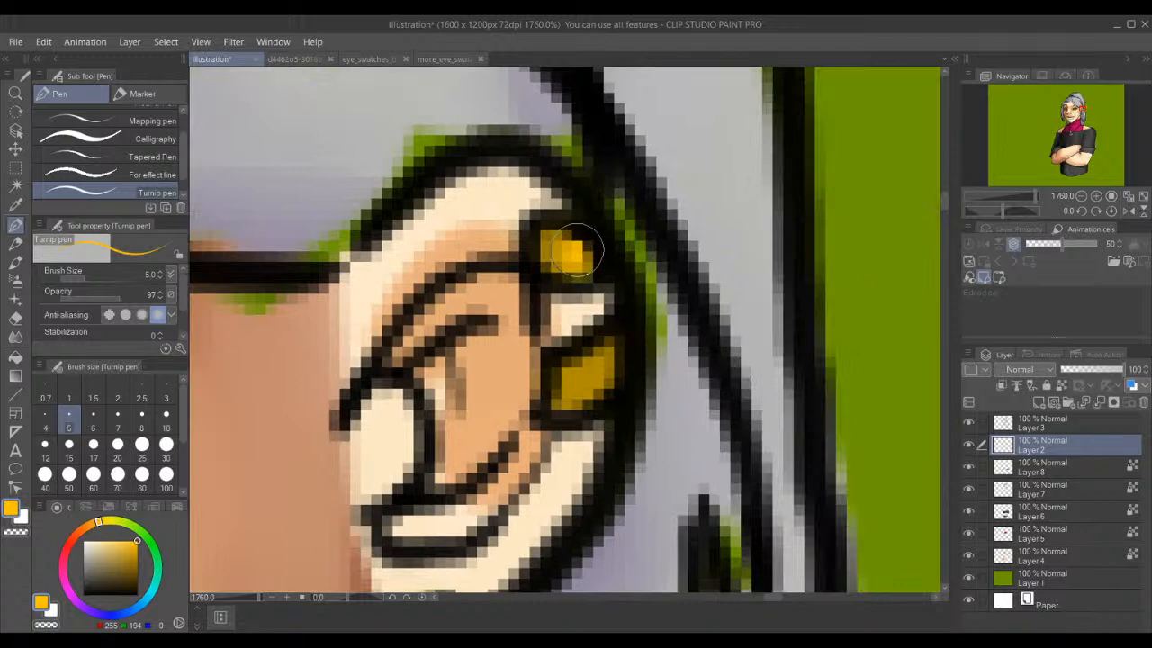
left_click_drag(559, 238, 569, 246)
left_click_drag(587, 372, 594, 360)
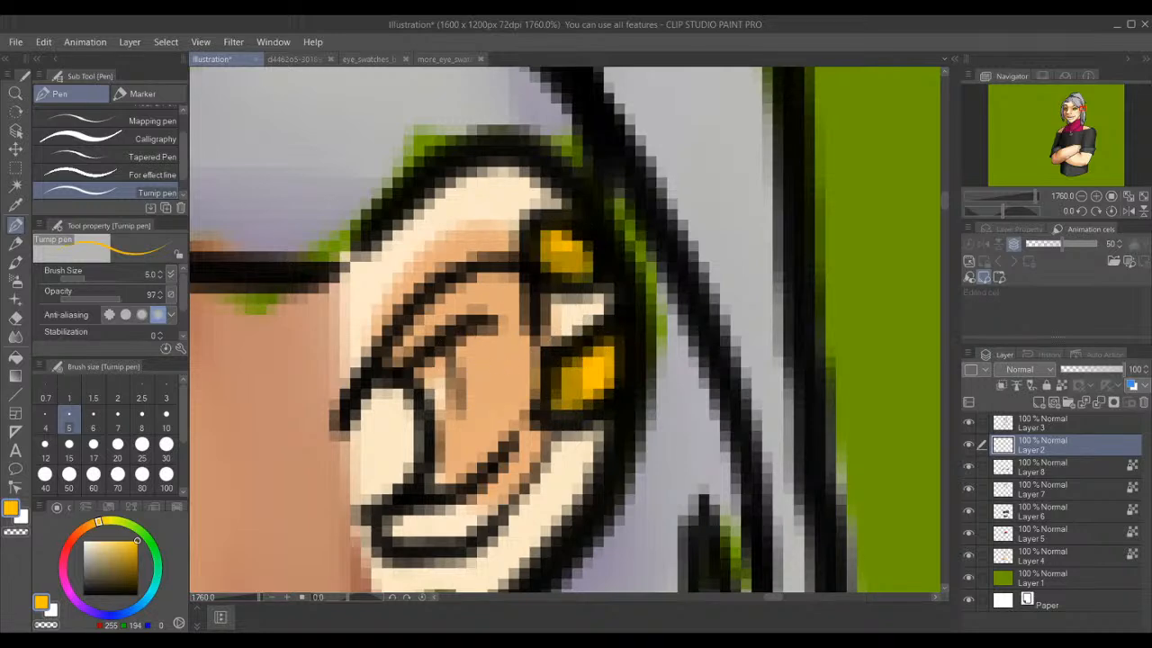
- Dot pure white (RGB 255, 255, 255) glints on the two ear cuffs and the hoop earring
left_click_drag(100, 555, 82, 540)
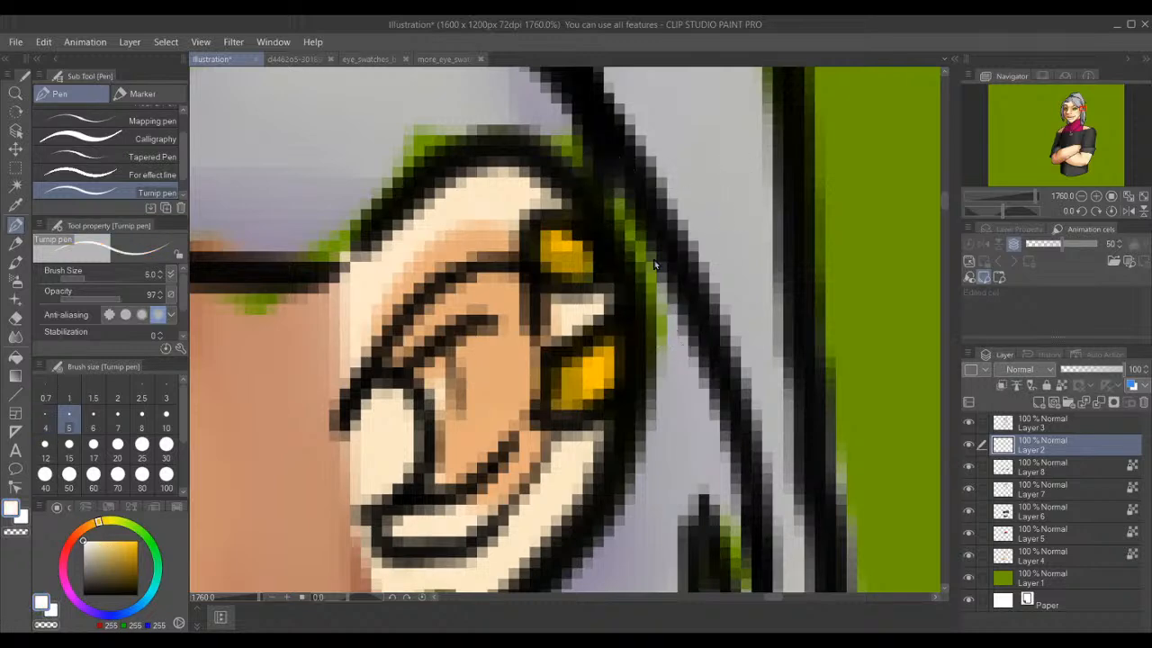
left_click_drag(558, 235, 567, 243)
left_click_drag(615, 363, 600, 368)
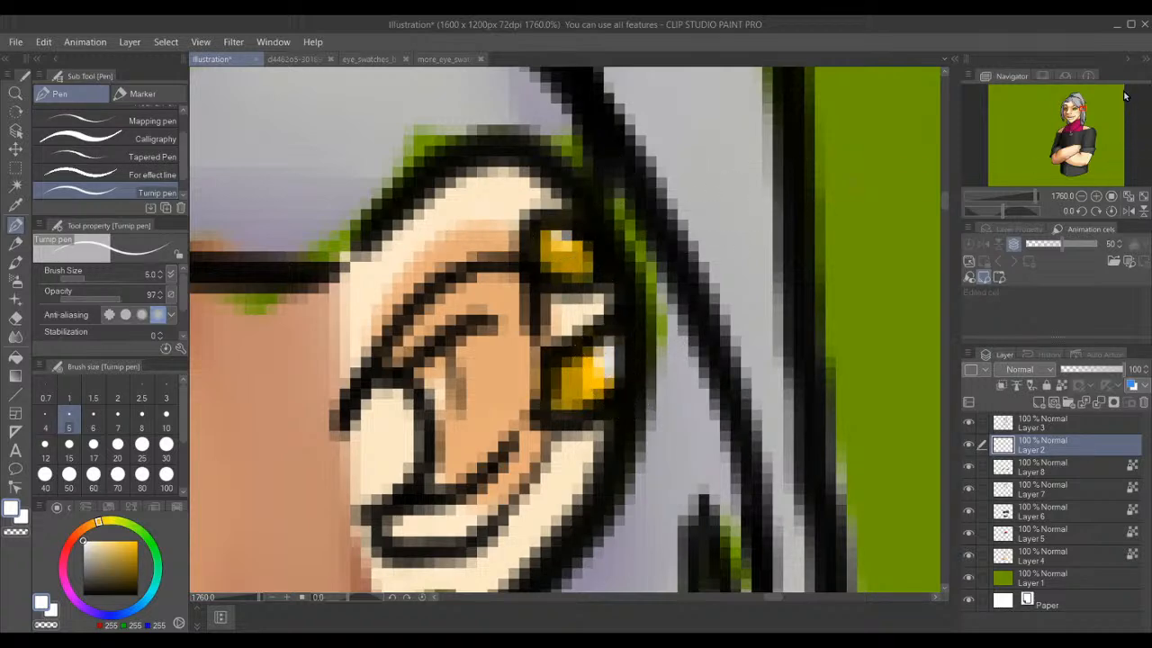
left_click_drag(1083, 107, 1080, 110)
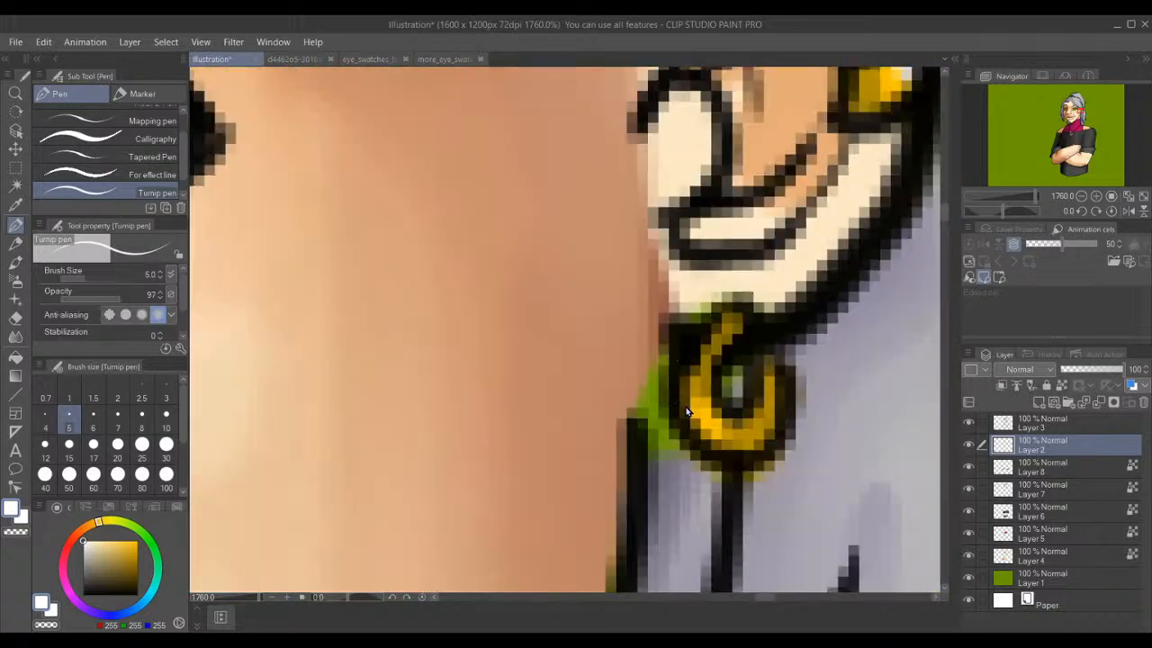
left_click_drag(700, 414, 709, 422)
- Paint the white of her left eye on both sides of the iris
left_click_drag(1086, 114, 1085, 112)
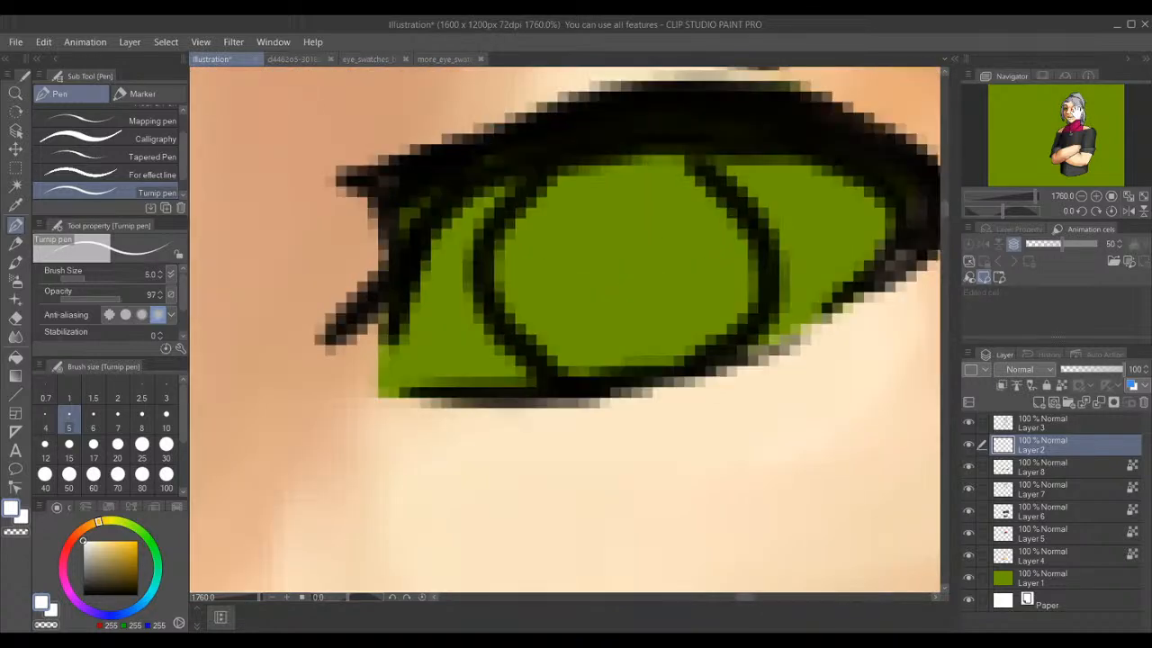
left_click_drag(944, 209, 944, 204)
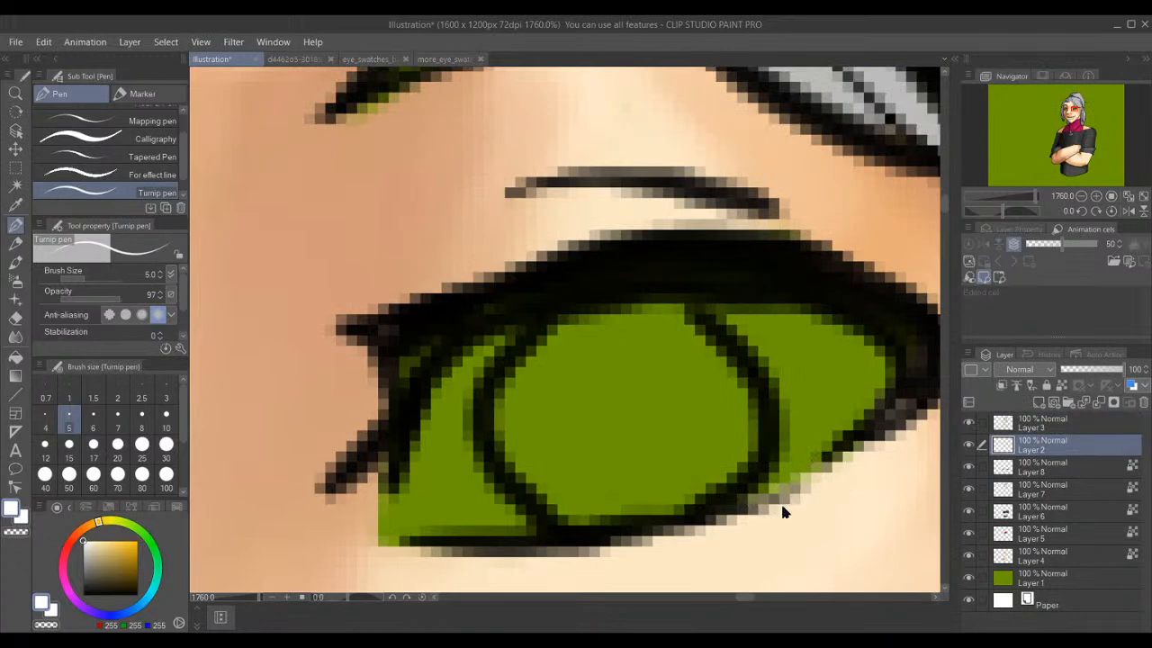
mouse_move(780, 493)
left_mouse_down()
mouse_move(852, 423)
mouse_move(860, 348)
mouse_move(879, 362)
mouse_move(751, 290)
mouse_move(773, 313)
mouse_move(755, 325)
mouse_move(776, 333)
mouse_move(704, 296)
mouse_move(795, 412)
mouse_move(799, 380)
mouse_move(752, 478)
mouse_move(809, 394)
mouse_move(816, 435)
mouse_move(830, 400)
mouse_move(792, 391)
left_mouse_up()
mouse_move(504, 334)
left_mouse_down()
mouse_move(453, 378)
mouse_move(448, 440)
mouse_move(479, 478)
mouse_move(537, 510)
mouse_move(439, 417)
mouse_move(427, 427)
mouse_move(431, 464)
mouse_move(415, 461)
mouse_move(444, 507)
mouse_move(398, 509)
mouse_move(412, 518)
mouse_move(456, 484)
mouse_move(451, 400)
mouse_move(480, 386)
mouse_move(496, 387)
mouse_move(513, 477)
left_mouse_up()
- Paint the white of her right eye on both sides of the iris, undoing the first stray stroke
scroll(513, 473, "down", 6)
scroll(514, 459, "down", 5)
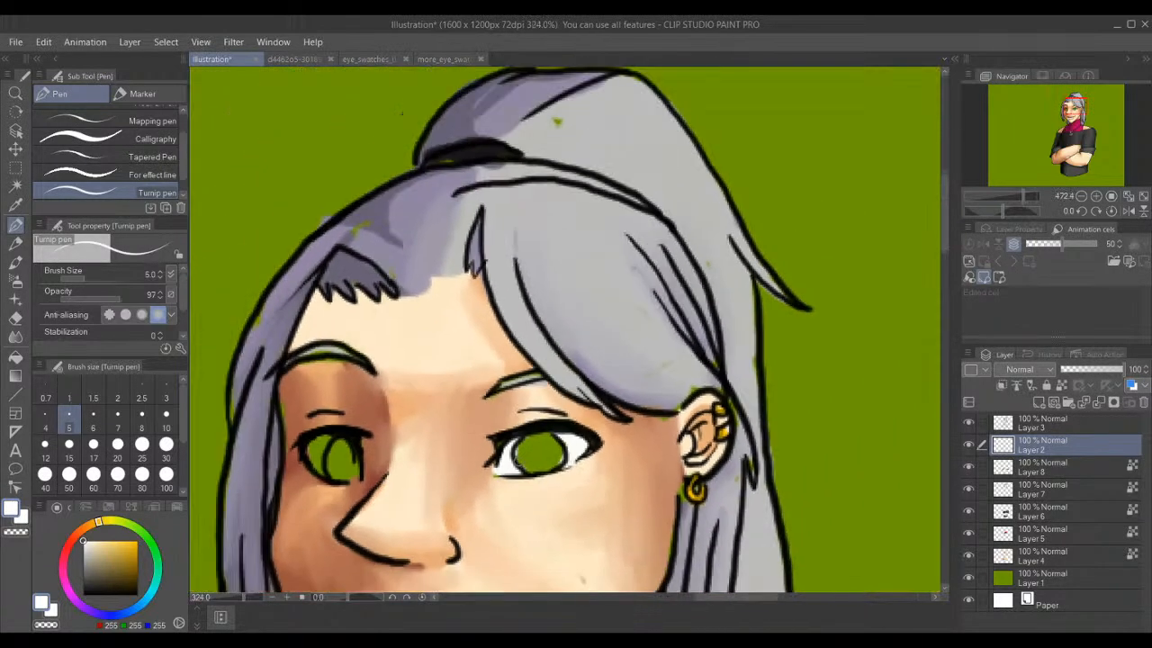
scroll(447, 492, "down", 2)
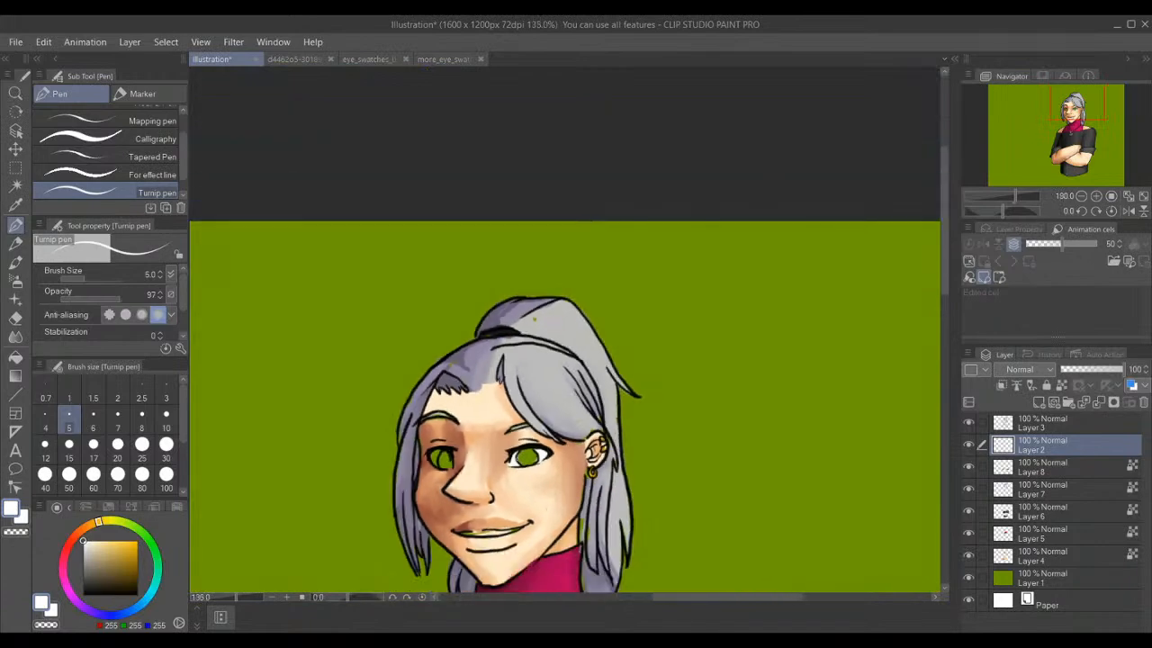
scroll(447, 491, "up", 4)
scroll(447, 490, "up", 8)
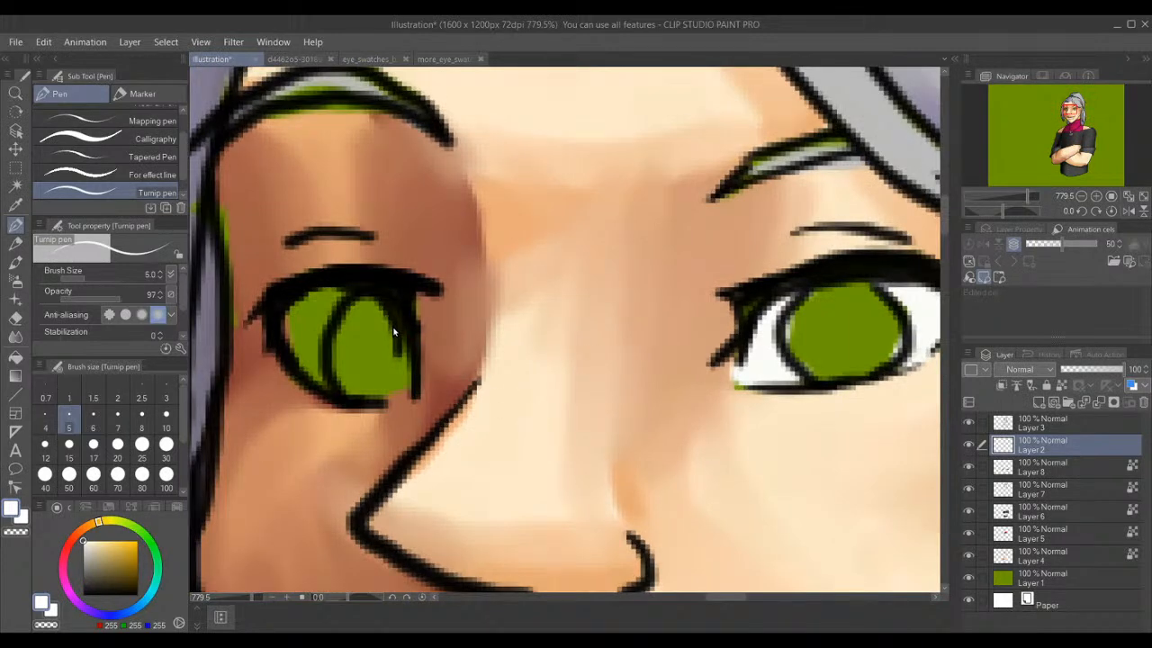
mouse_move(402, 352)
left_mouse_down()
mouse_move(403, 389)
mouse_move(407, 362)
left_mouse_up()
key("ctrl+z")
mouse_move(344, 286)
left_mouse_down()
mouse_move(304, 353)
mouse_move(306, 376)
mouse_move(340, 289)
mouse_move(286, 353)
mouse_move(329, 297)
left_mouse_up()
mouse_move(402, 327)
left_mouse_down()
mouse_move(404, 387)
mouse_move(403, 322)
left_mouse_up()
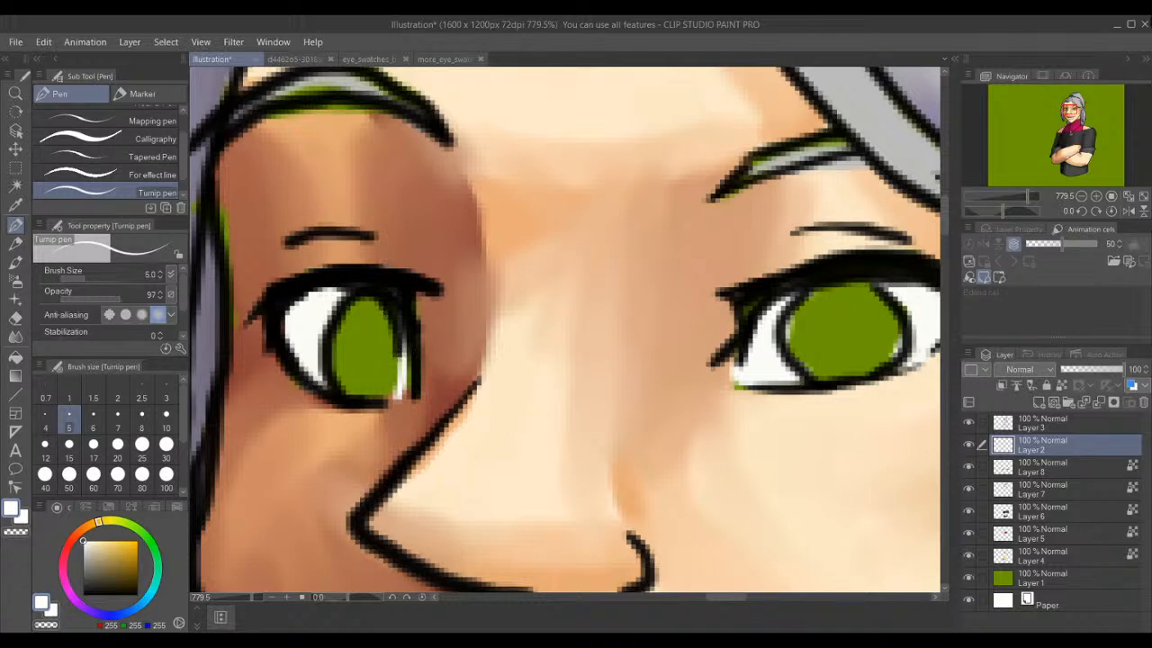
- Fill the teeth with white and cover the spill over the mouth's shaded corner with the lip's sampled reddish brown
left_click_drag(1075, 112, 1072, 126)
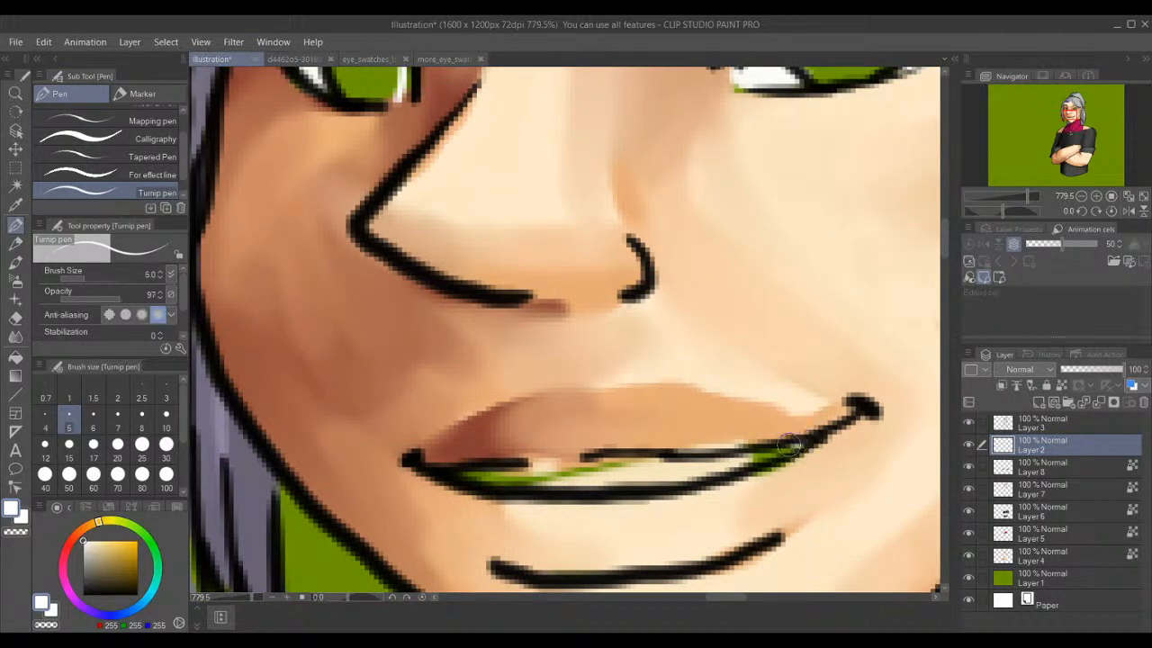
mouse_move(761, 443)
left_mouse_down()
mouse_move(698, 463)
mouse_move(612, 459)
mouse_move(651, 468)
mouse_move(585, 453)
mouse_move(630, 475)
mouse_move(672, 477)
left_mouse_up()
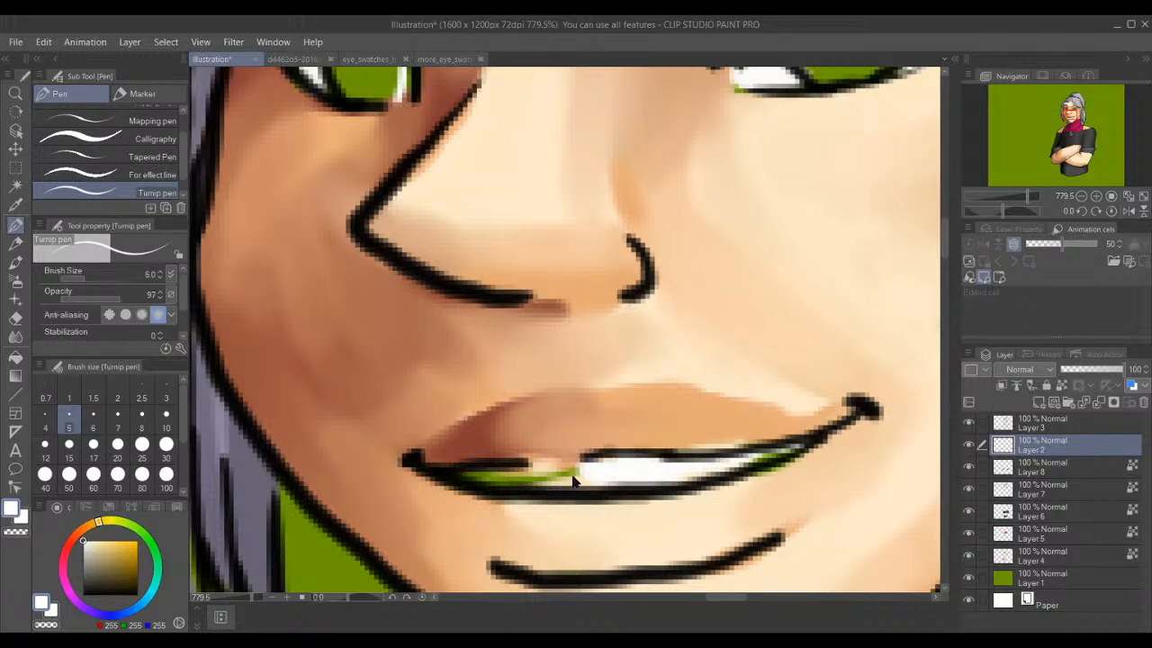
mouse_move(576, 475)
left_mouse_down()
mouse_move(524, 468)
mouse_move(496, 488)
mouse_move(472, 472)
mouse_move(550, 479)
mouse_move(449, 466)
left_mouse_up()
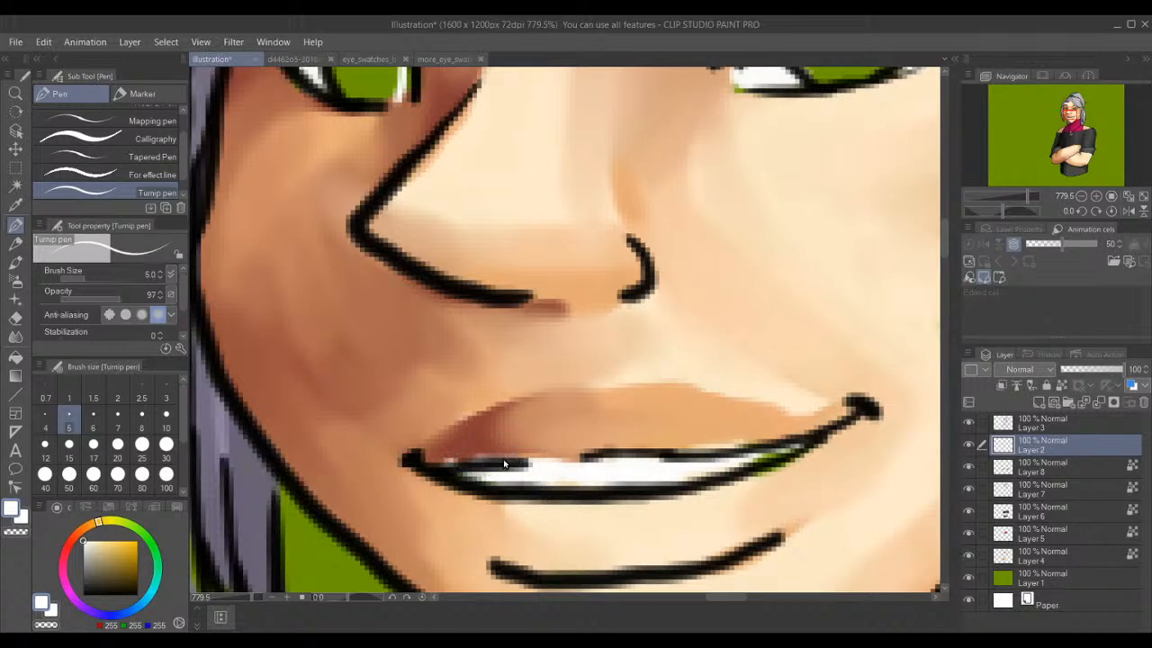
left_click(483, 435, "alt")
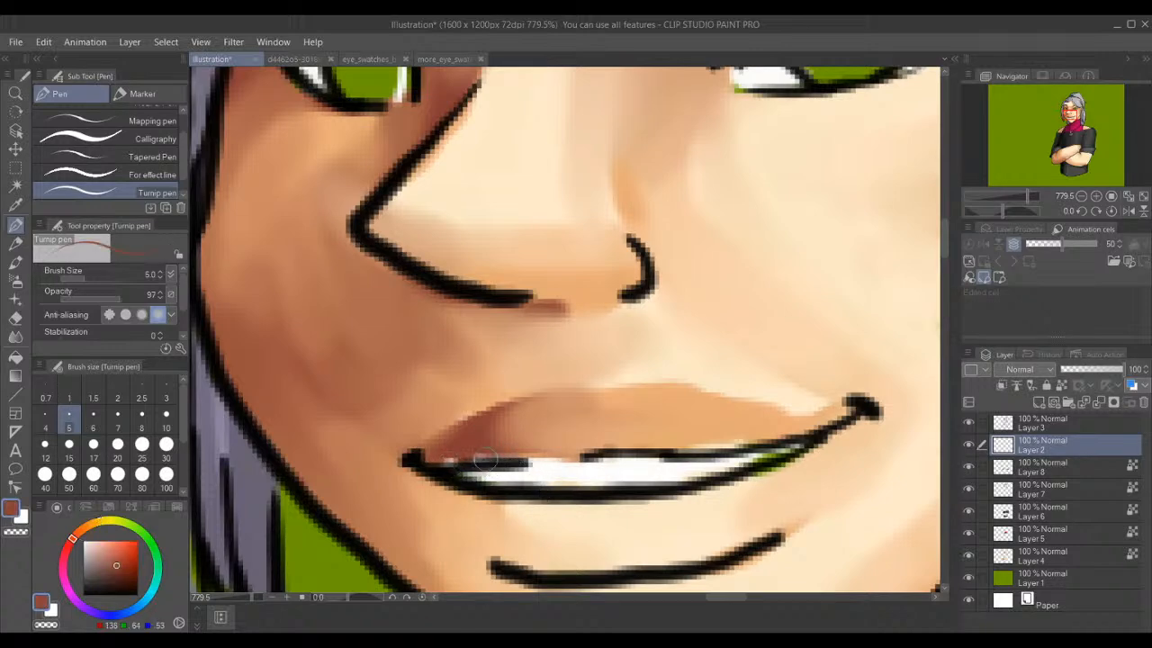
left_click_drag(432, 457, 468, 465)
- Shade the upper and outer edges of both eye whites with light blue (RGB 157, 243, 255)
left_click_drag(135, 610, 149, 601)
mouse_move(132, 551)
left_mouse_down()
mouse_move(114, 531)
mouse_move(104, 540)
left_mouse_up()
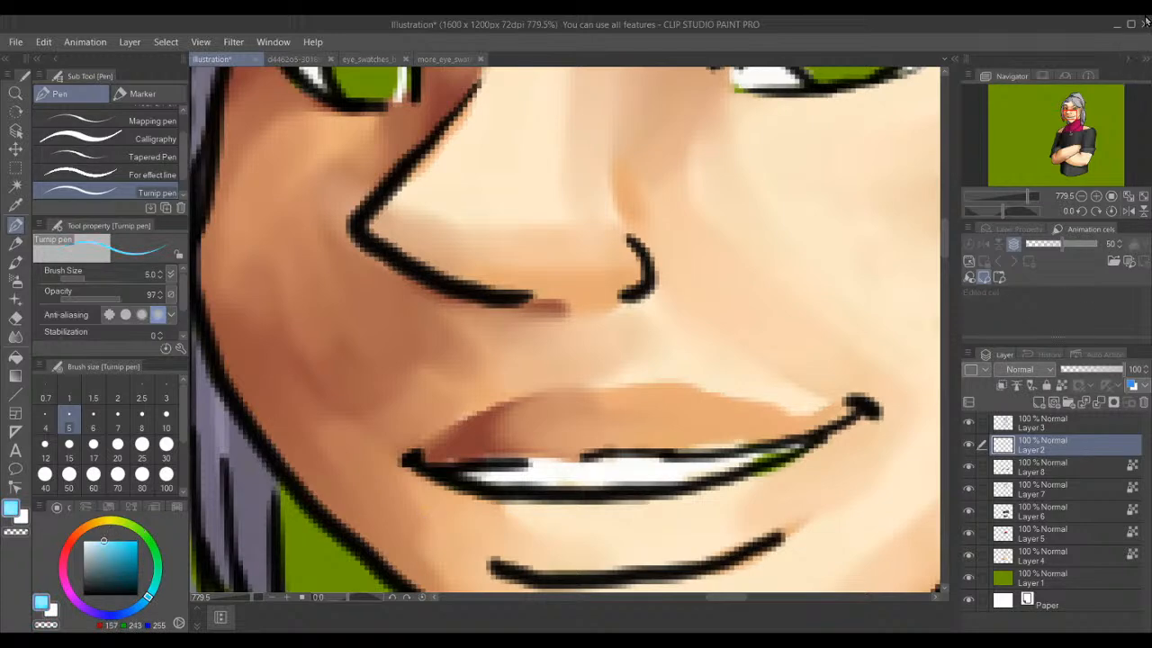
left_click(1078, 114)
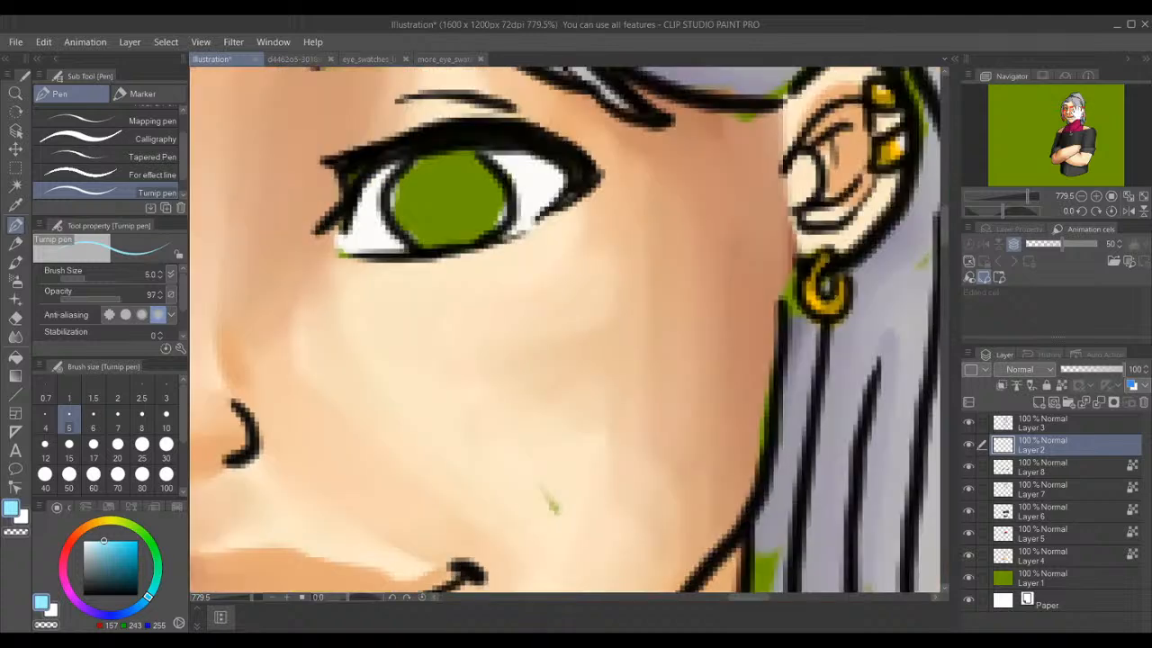
left_click_drag(1078, 114, 1073, 111)
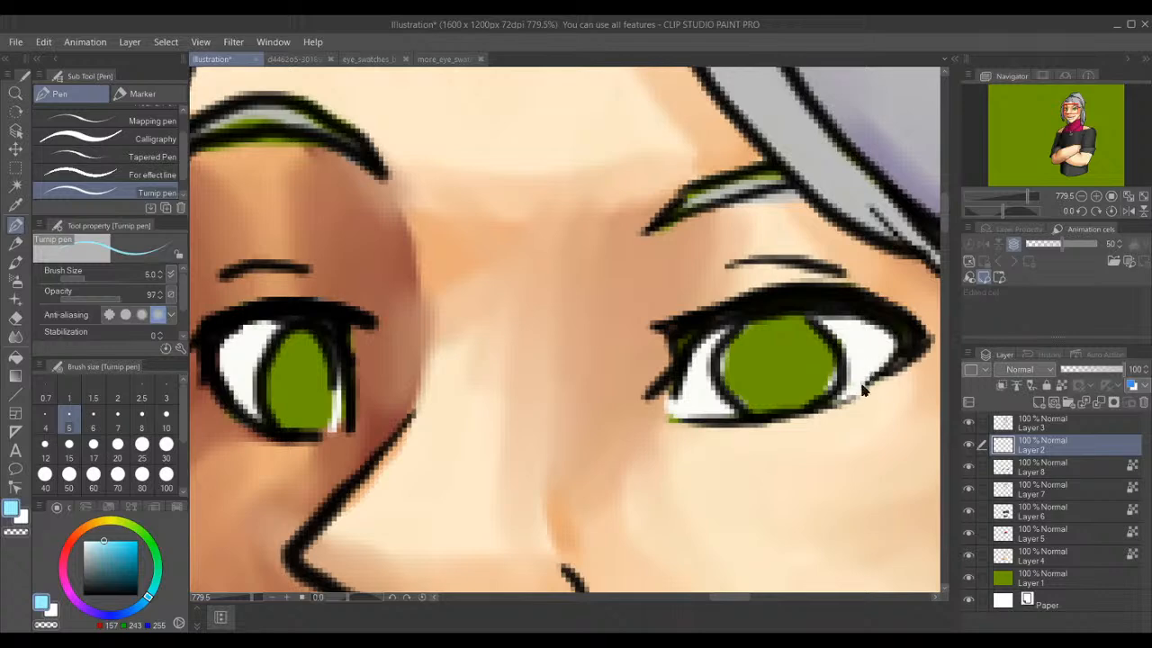
mouse_move(844, 401)
left_mouse_down()
mouse_move(879, 355)
mouse_move(875, 334)
mouse_move(883, 354)
mouse_move(854, 315)
mouse_move(883, 355)
mouse_move(875, 336)
mouse_move(849, 324)
mouse_move(753, 311)
left_mouse_up()
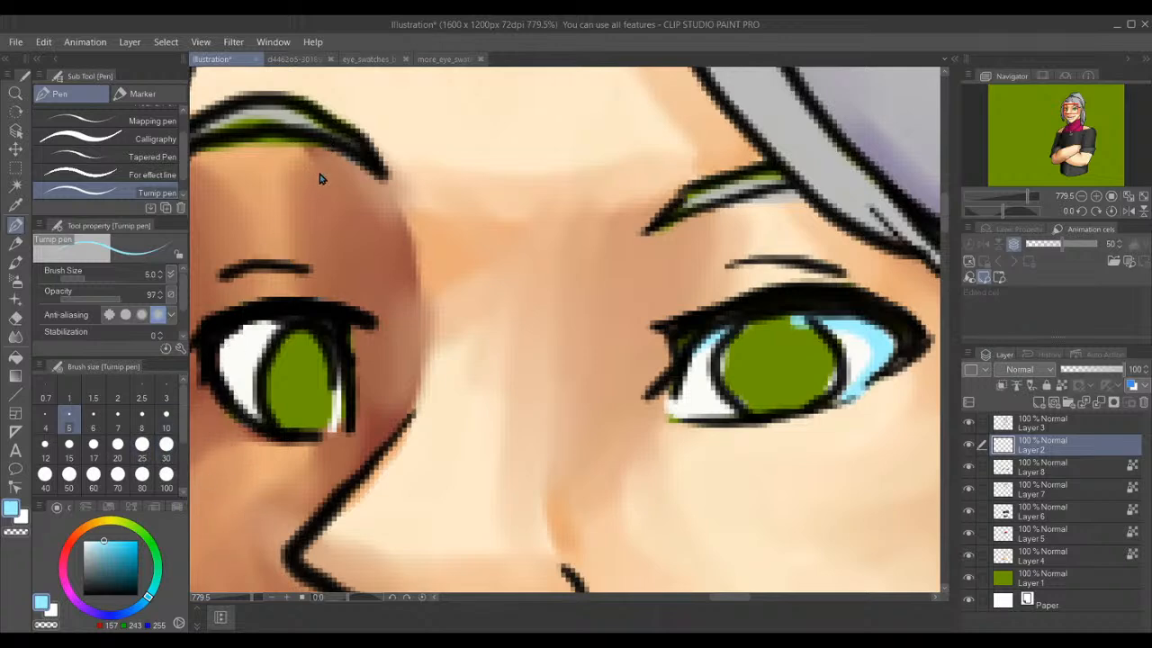
mouse_move(270, 335)
left_mouse_down()
mouse_move(274, 325)
mouse_move(241, 326)
mouse_move(220, 346)
mouse_move(232, 360)
mouse_move(224, 352)
mouse_move(214, 385)
left_mouse_up()
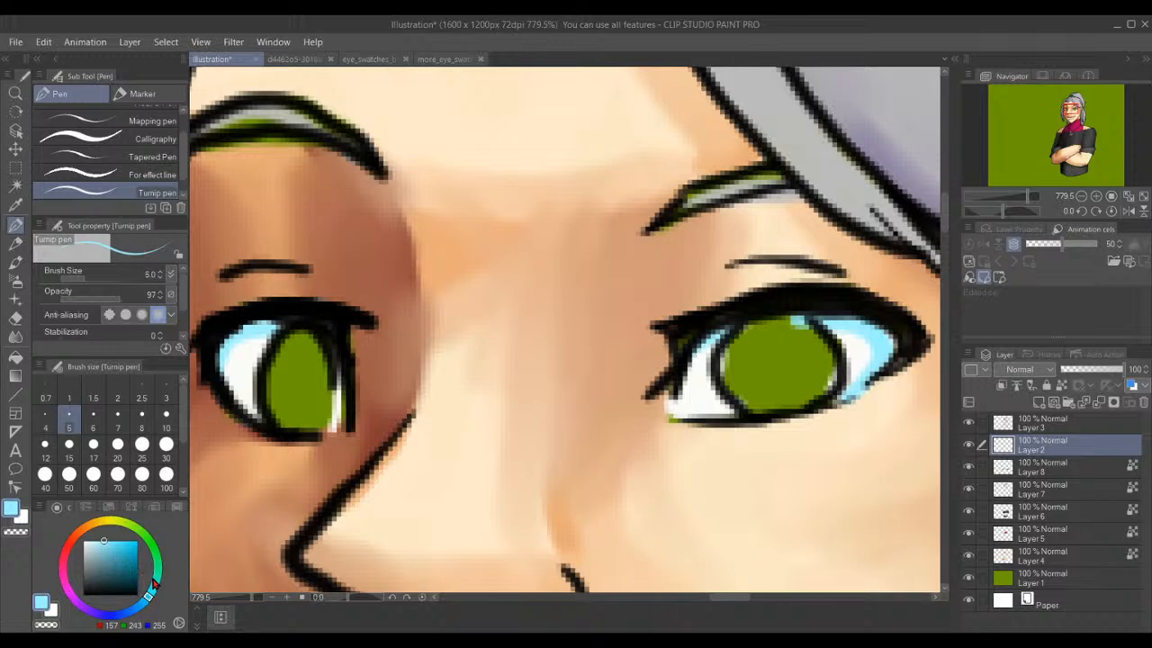
- Hide the green background Layer 1 and fill the iris on the face's shaded side with teal green (RGB 0, 188, 116)
left_click(158, 577)
left_click(136, 552)
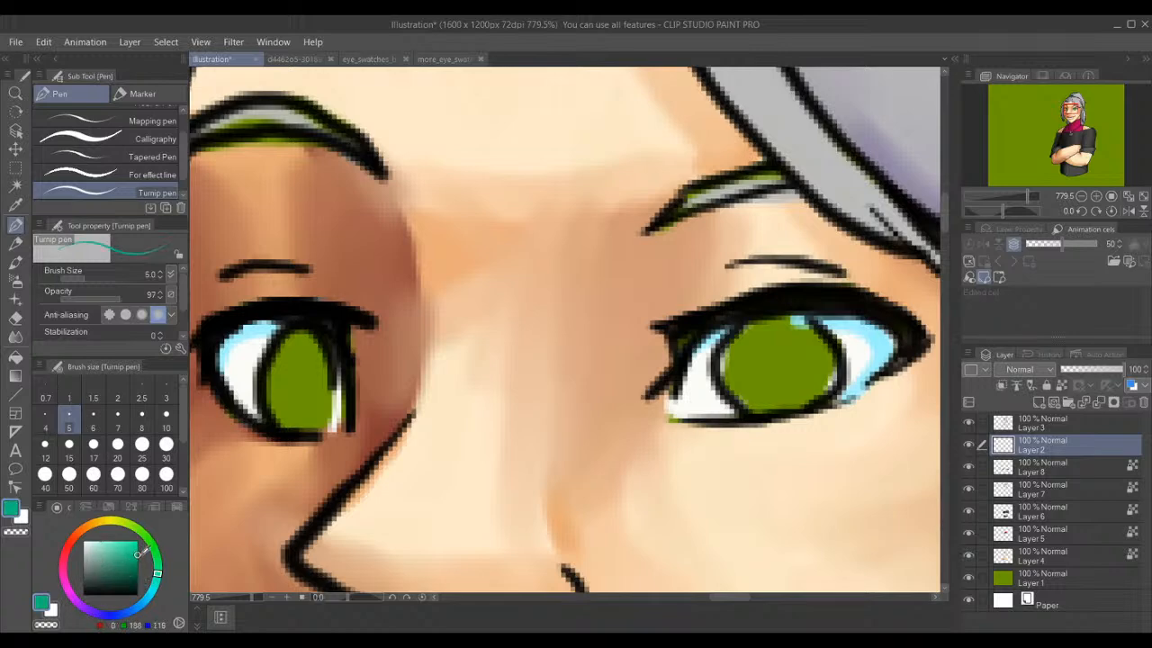
scroll(357, 464, "up", 1)
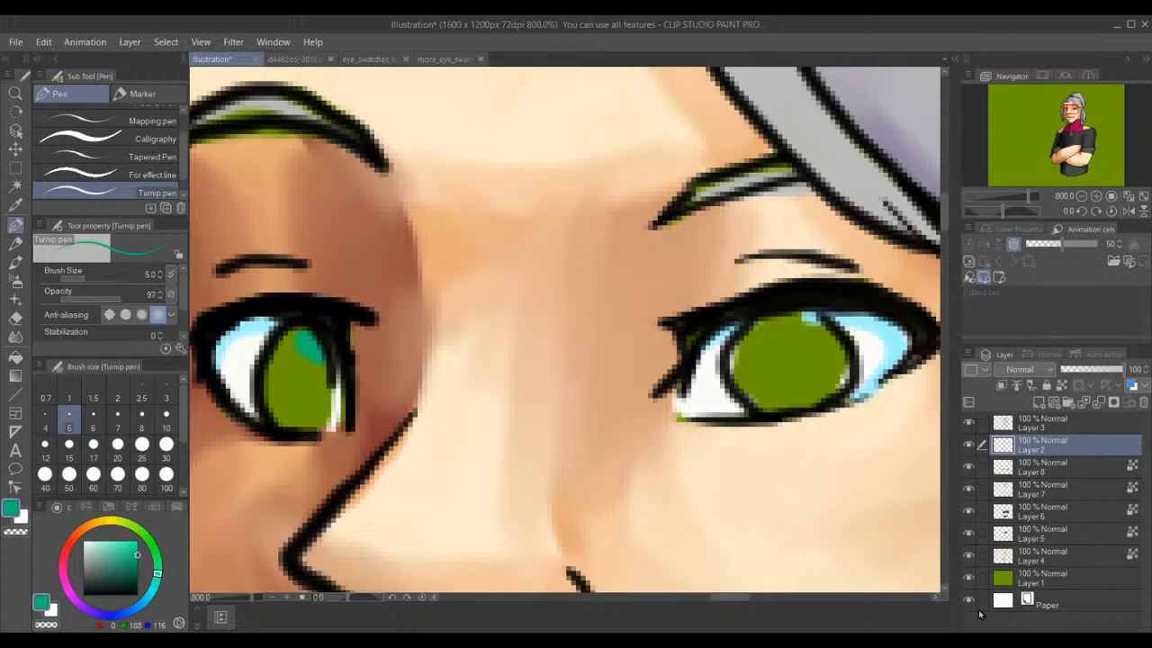
left_click(977, 582)
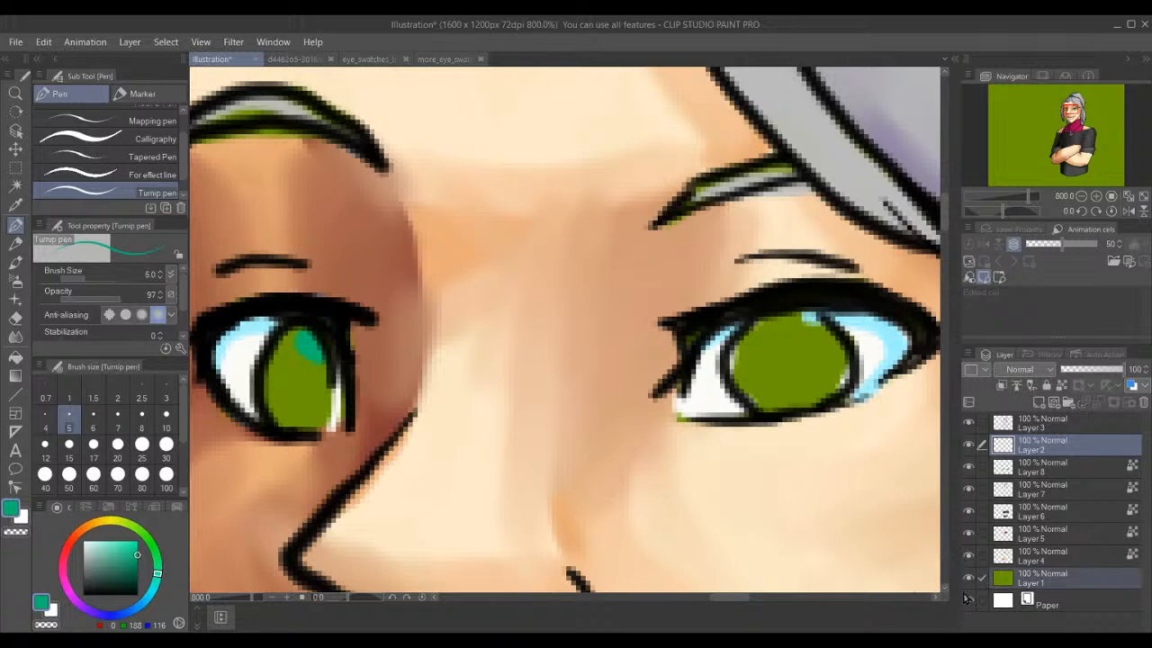
left_click(969, 579)
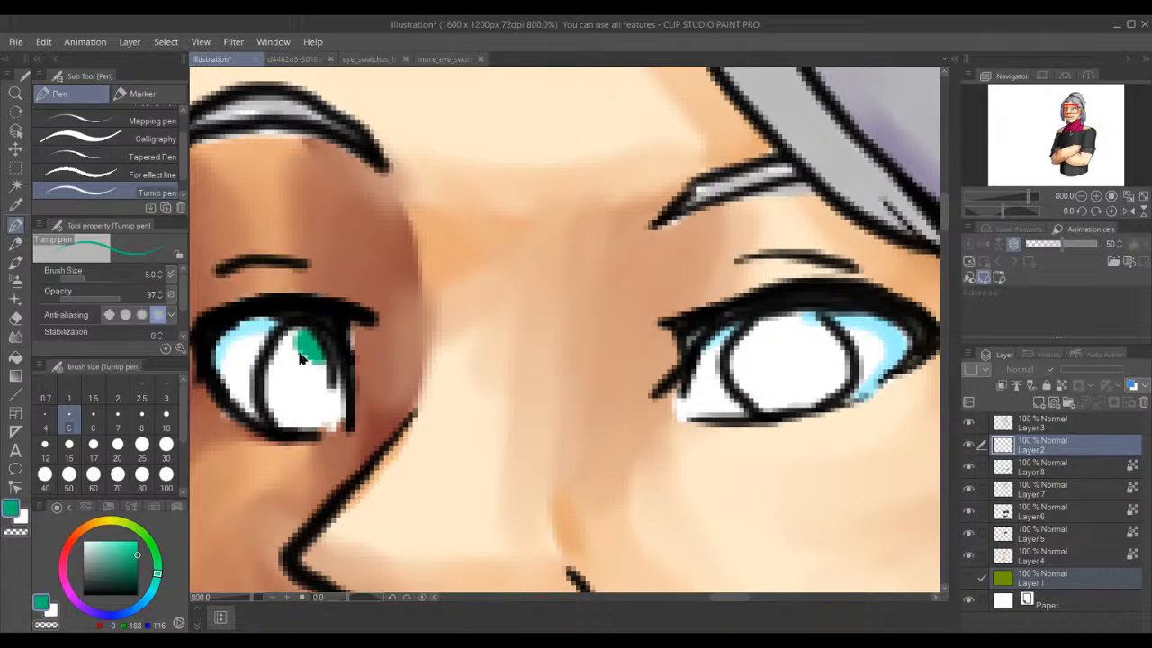
mouse_move(294, 333)
left_mouse_down()
mouse_move(276, 377)
mouse_move(300, 326)
mouse_move(266, 409)
mouse_move(288, 433)
mouse_move(315, 414)
mouse_move(307, 362)
mouse_move(297, 418)
mouse_move(305, 370)
mouse_move(324, 405)
mouse_move(300, 378)
left_mouse_up()
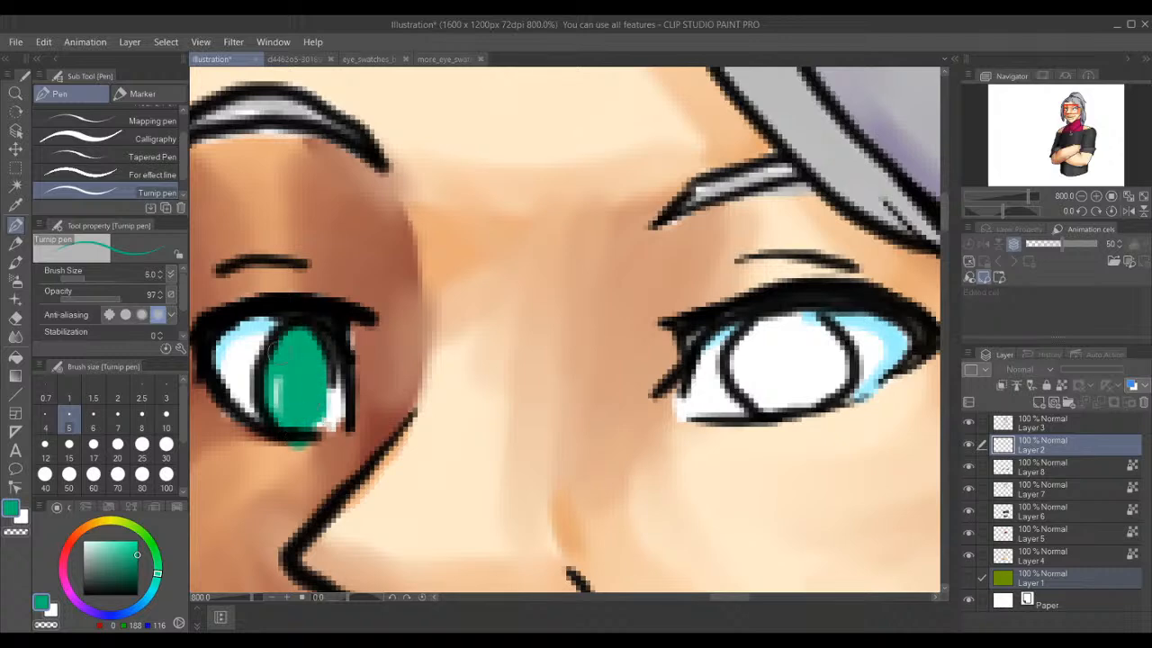
- Fill the iris on the lit side of the face with the same teal green
mouse_move(798, 380)
left_mouse_down()
mouse_move(744, 389)
mouse_move(762, 386)
mouse_move(759, 400)
mouse_move(743, 369)
mouse_move(776, 321)
mouse_move(732, 373)
mouse_move(737, 383)
mouse_move(790, 329)
mouse_move(750, 330)
mouse_move(807, 332)
mouse_move(782, 326)
mouse_move(793, 316)
mouse_move(825, 348)
mouse_move(789, 310)
mouse_move(813, 314)
mouse_move(831, 355)
mouse_move(829, 331)
mouse_move(838, 371)
mouse_move(804, 389)
mouse_move(821, 359)
mouse_move(798, 387)
left_mouse_up()
left_click_drag(792, 347, 756, 359)
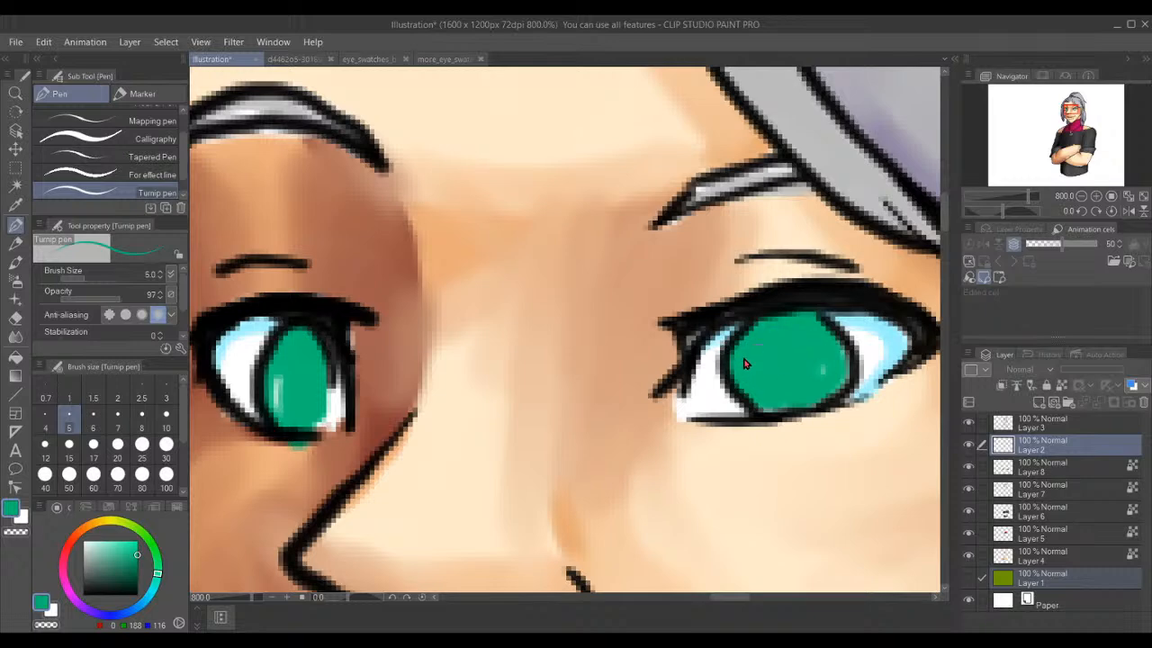
mouse_move(837, 340)
left_mouse_down()
mouse_move(848, 371)
mouse_move(814, 397)
mouse_move(790, 381)
left_mouse_up()
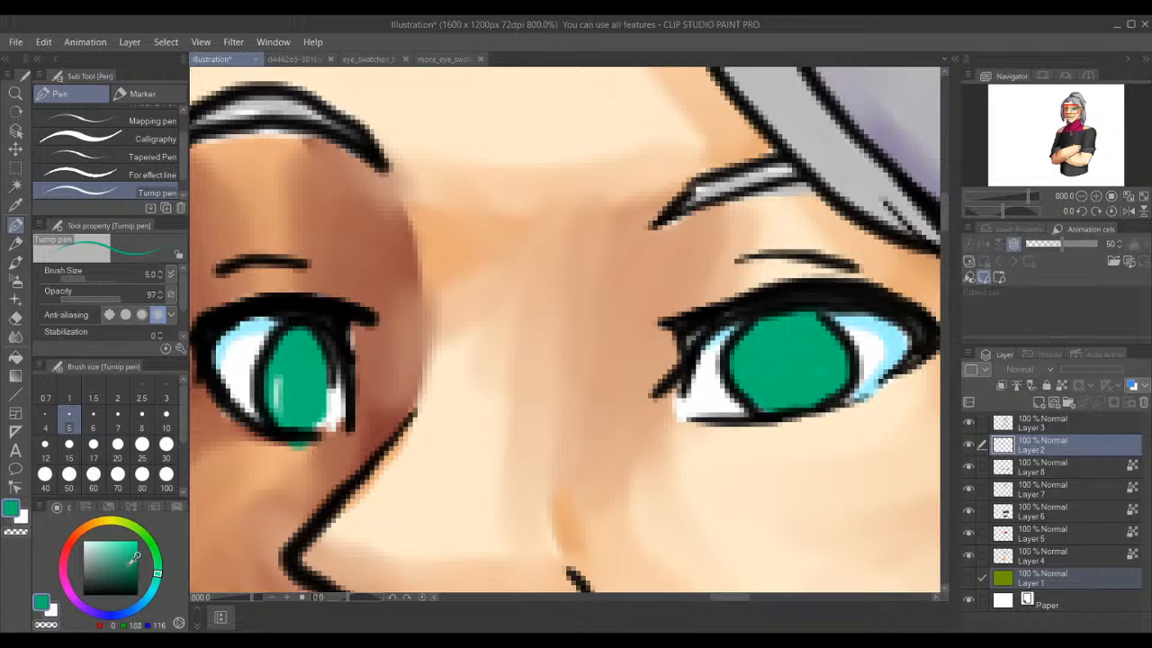
- Shade the upper irises and pupils in dark green (RGB 0, 126, 78) and cover the pale streak in the shaded-side iris with base green
left_click_drag(135, 569, 141, 565)
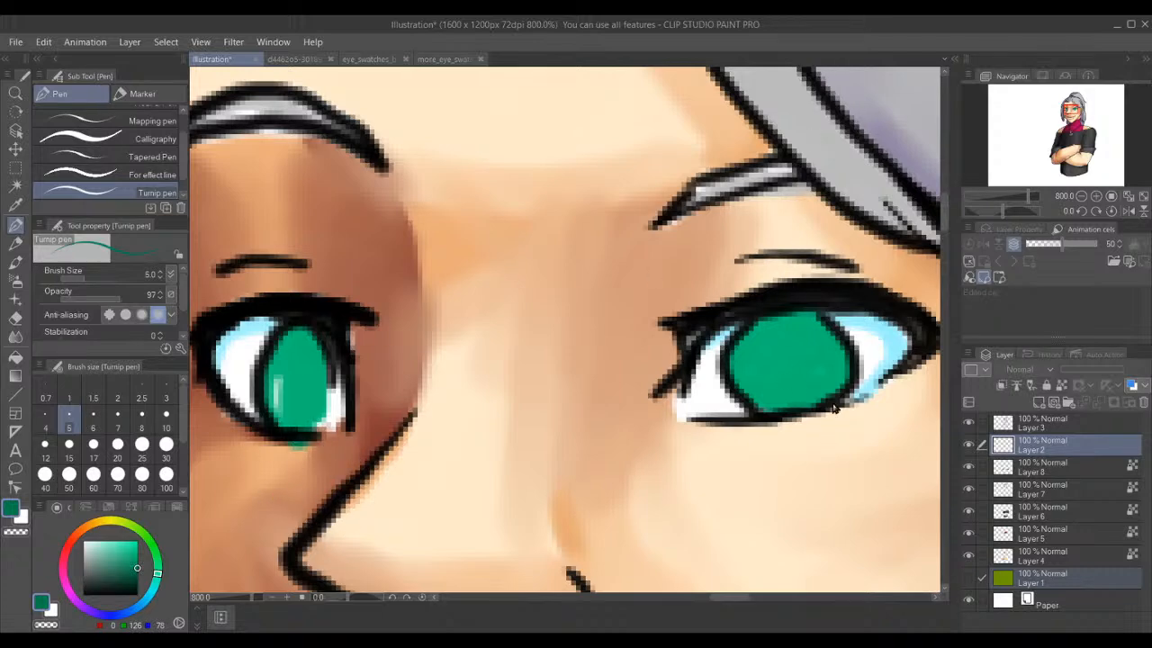
mouse_move(821, 339)
left_mouse_down()
mouse_move(729, 386)
mouse_move(797, 330)
mouse_move(832, 324)
mouse_move(783, 310)
mouse_move(727, 359)
mouse_move(808, 355)
mouse_move(812, 365)
left_mouse_up()
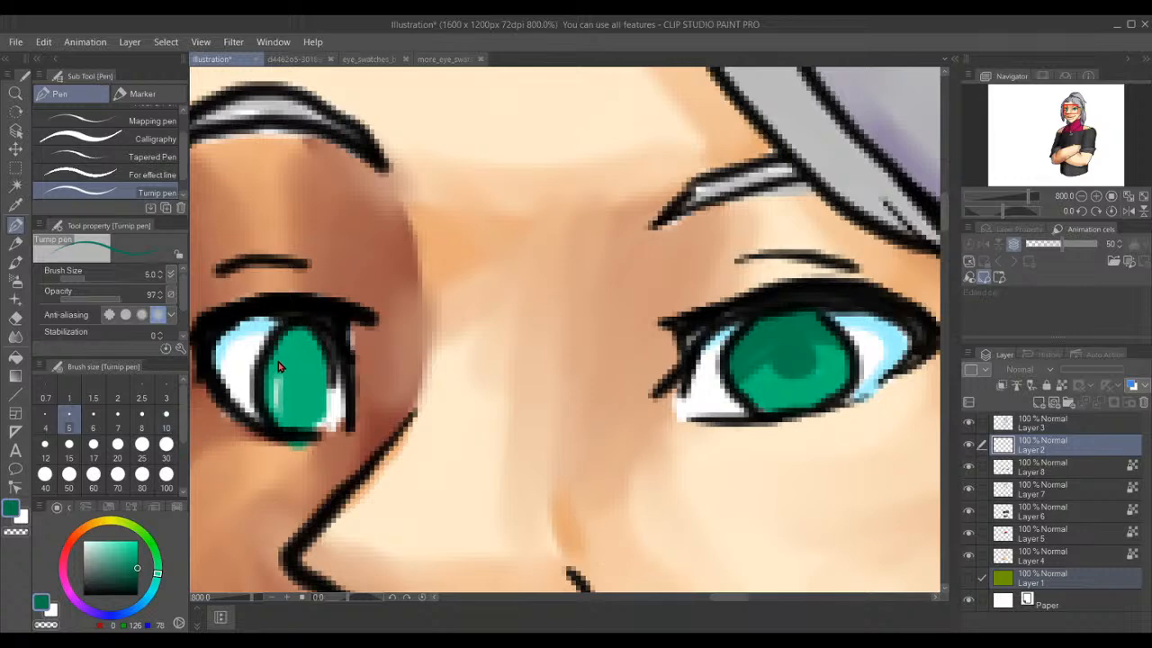
mouse_move(273, 353)
left_mouse_down()
mouse_move(326, 356)
mouse_move(266, 347)
mouse_move(299, 342)
left_mouse_up()
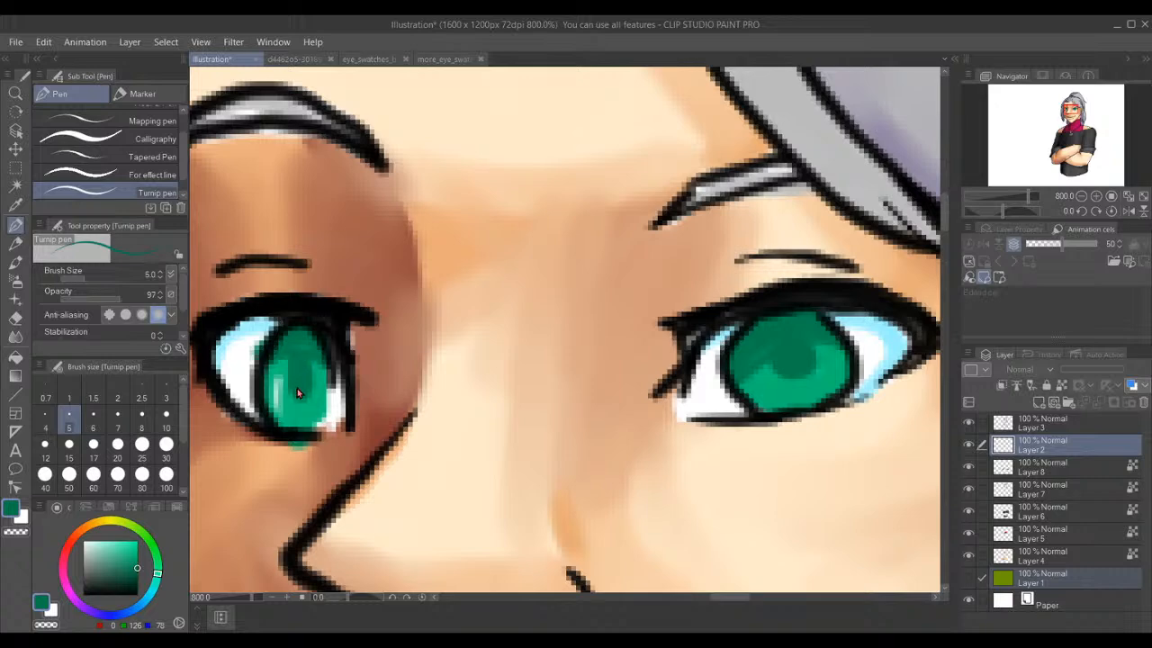
left_click_drag(300, 375, 302, 382)
left_click(302, 410, "alt")
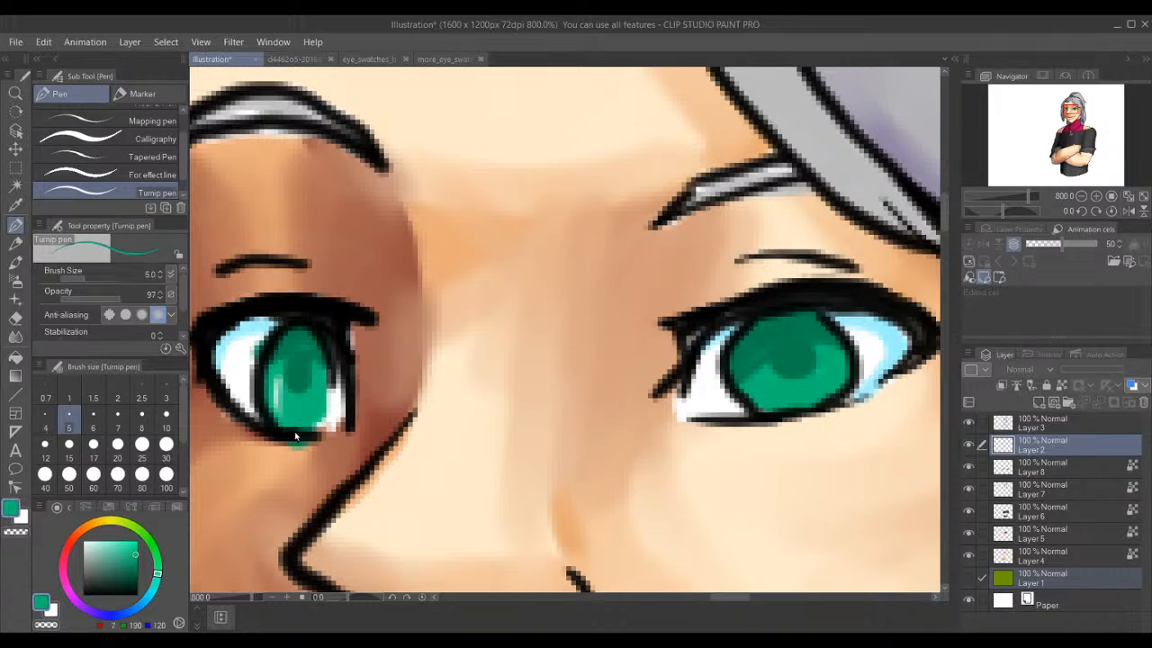
left_click_drag(280, 384, 283, 411)
- Paint a bright green (RGB 0, 255, 157) glow around the lower half of both irises
left_click_drag(137, 549, 141, 538)
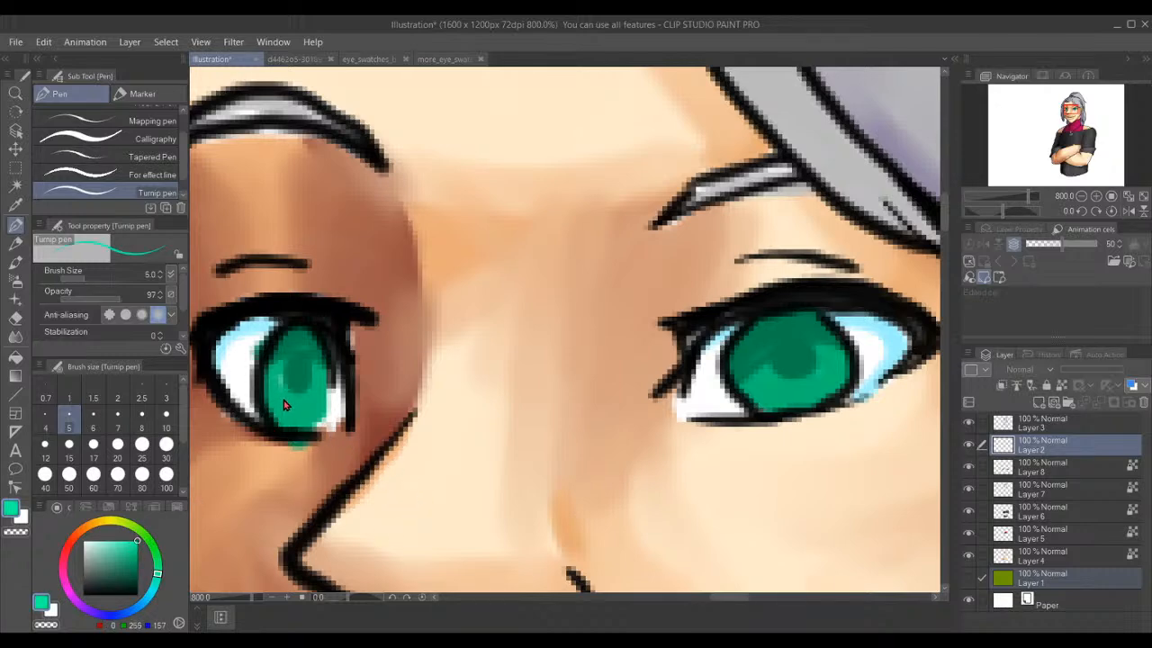
mouse_move(283, 396)
left_mouse_down()
mouse_move(287, 408)
mouse_move(310, 396)
mouse_move(281, 333)
mouse_move(334, 365)
left_mouse_up()
mouse_move(833, 373)
left_mouse_down()
mouse_move(815, 405)
mouse_move(767, 405)
mouse_move(747, 371)
mouse_move(828, 402)
left_mouse_up()
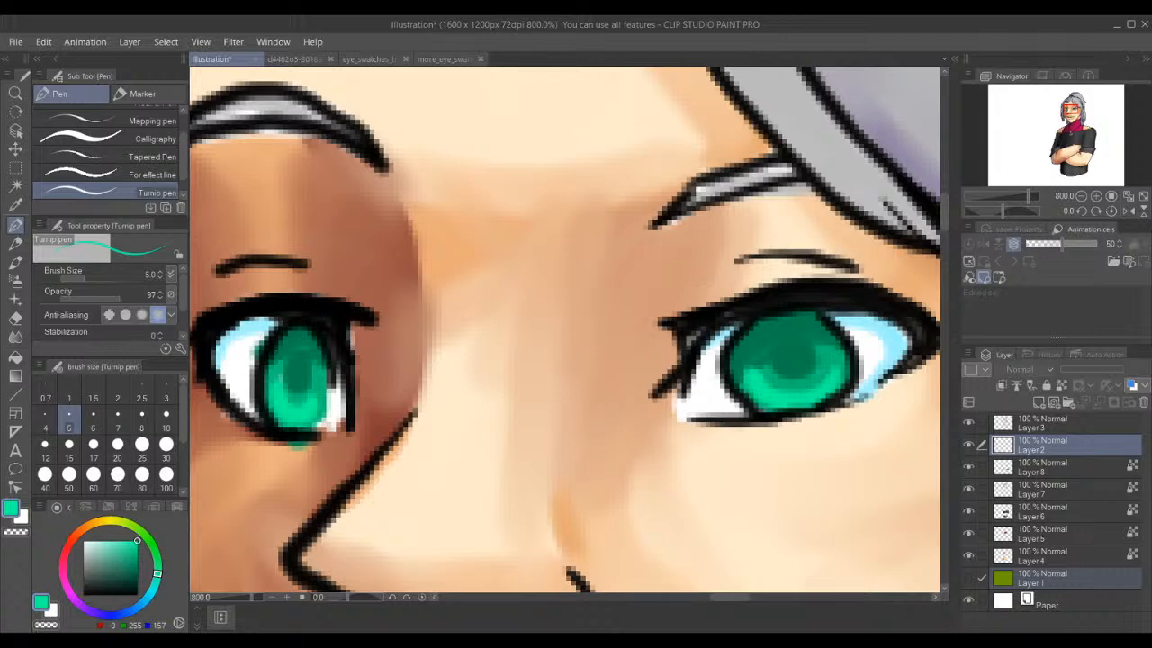
- Add pale mint (RGB 129, 255, 207) highlights along the bottom of both irises and set the pen colour to pure white
left_click(109, 539)
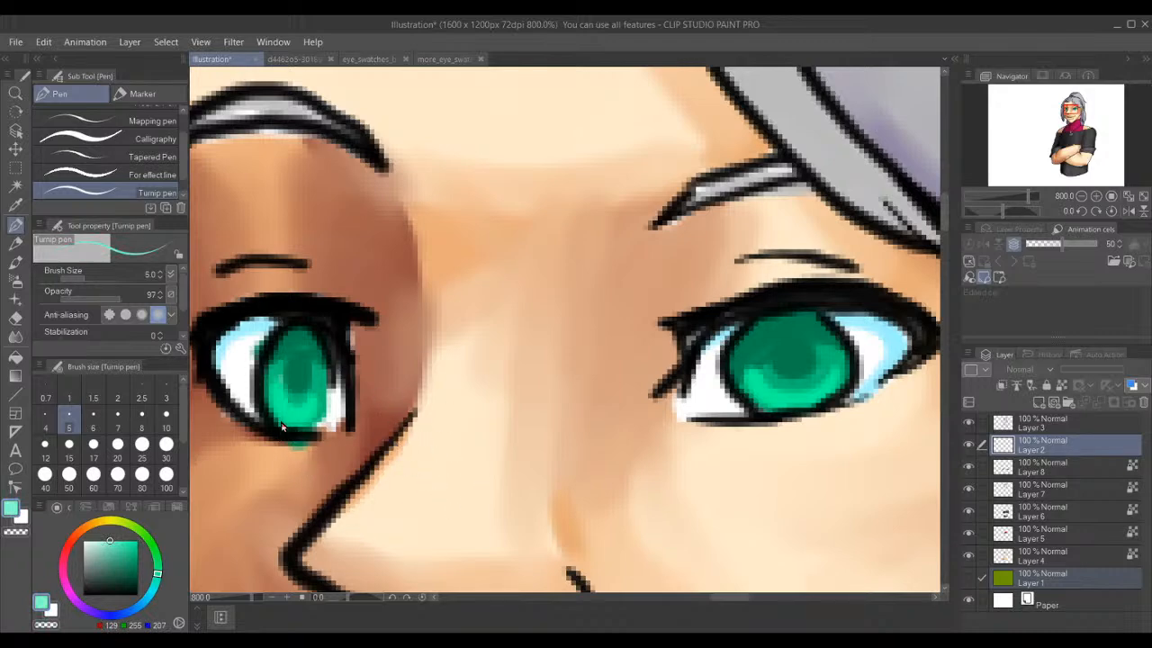
left_click_drag(281, 409, 302, 418)
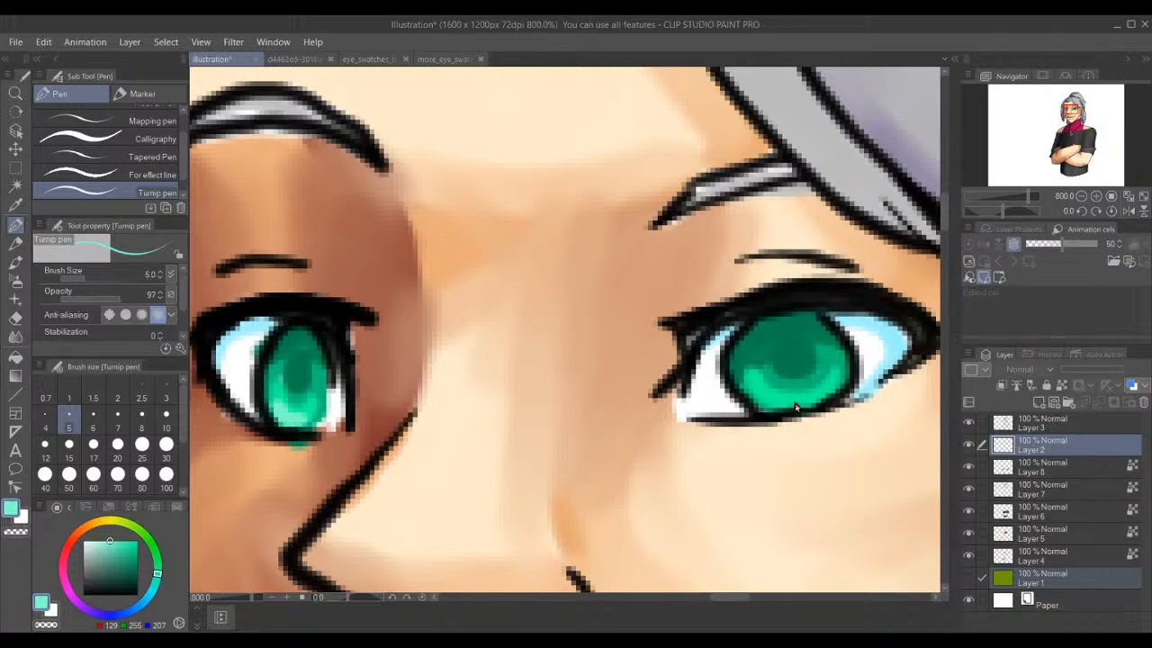
left_click_drag(830, 387, 765, 400)
left_click_drag(114, 560, 84, 519)
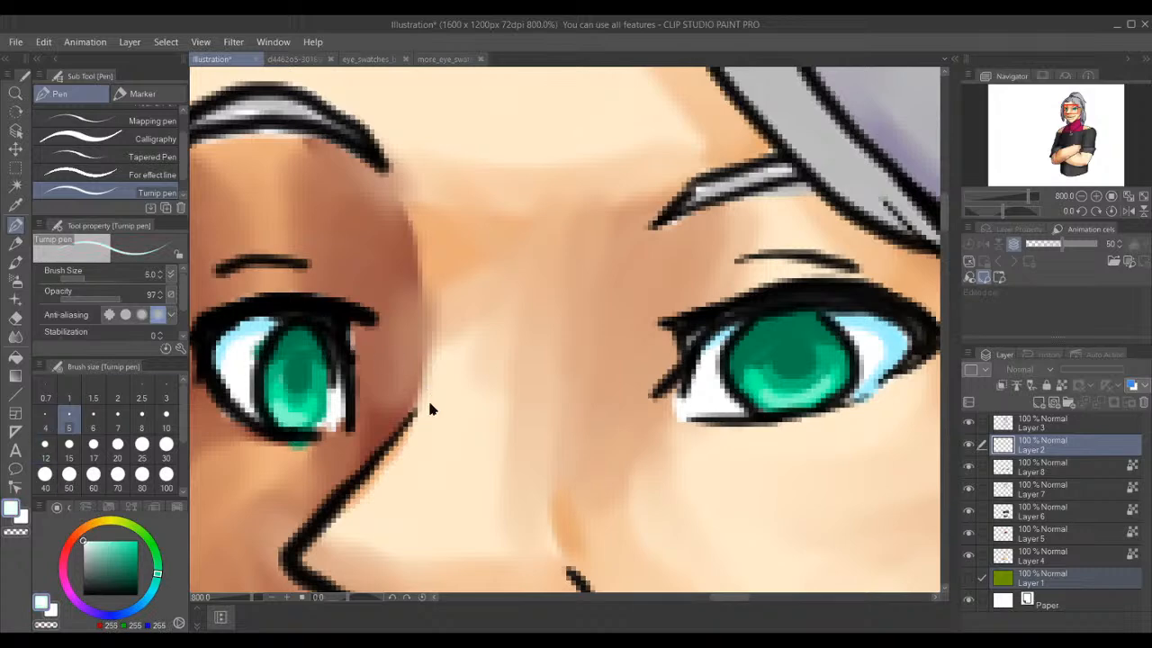
mouse_move(293, 340)
left_mouse_down()
mouse_move(286, 329)
mouse_move(270, 360)
mouse_move(288, 354)
left_mouse_up()
left_click(285, 381)
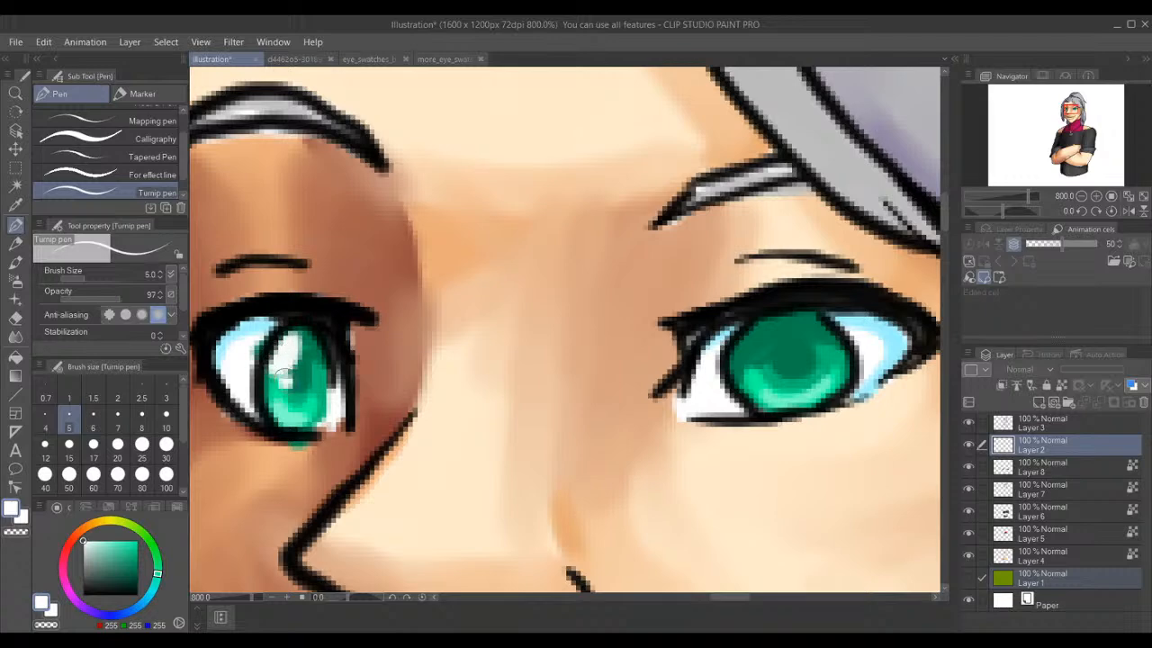
left_click_drag(311, 421, 313, 412)
key("ctrl+z")
key("ctrl+z")
key("ctrl+z")
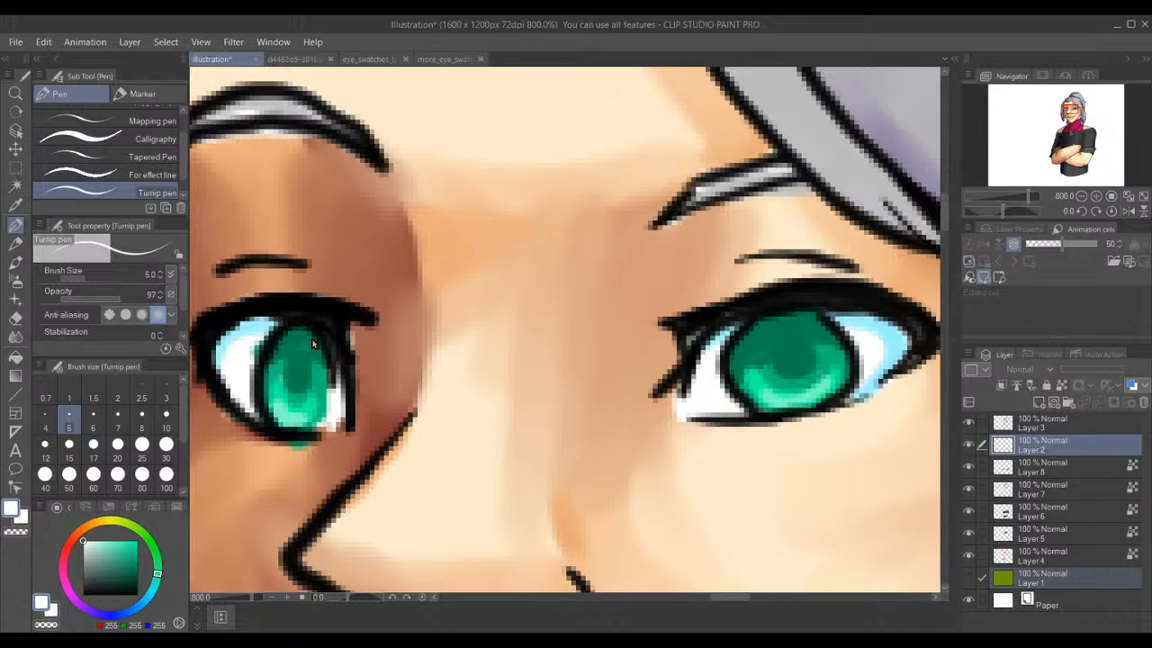
- Paint a large white glint on the upper part and a small one on the lower part of each iris
mouse_move(324, 347)
left_mouse_down()
mouse_move(317, 369)
mouse_move(324, 346)
mouse_move(328, 369)
mouse_move(307, 363)
mouse_move(276, 423)
mouse_move(275, 396)
mouse_move(305, 337)
left_mouse_up()
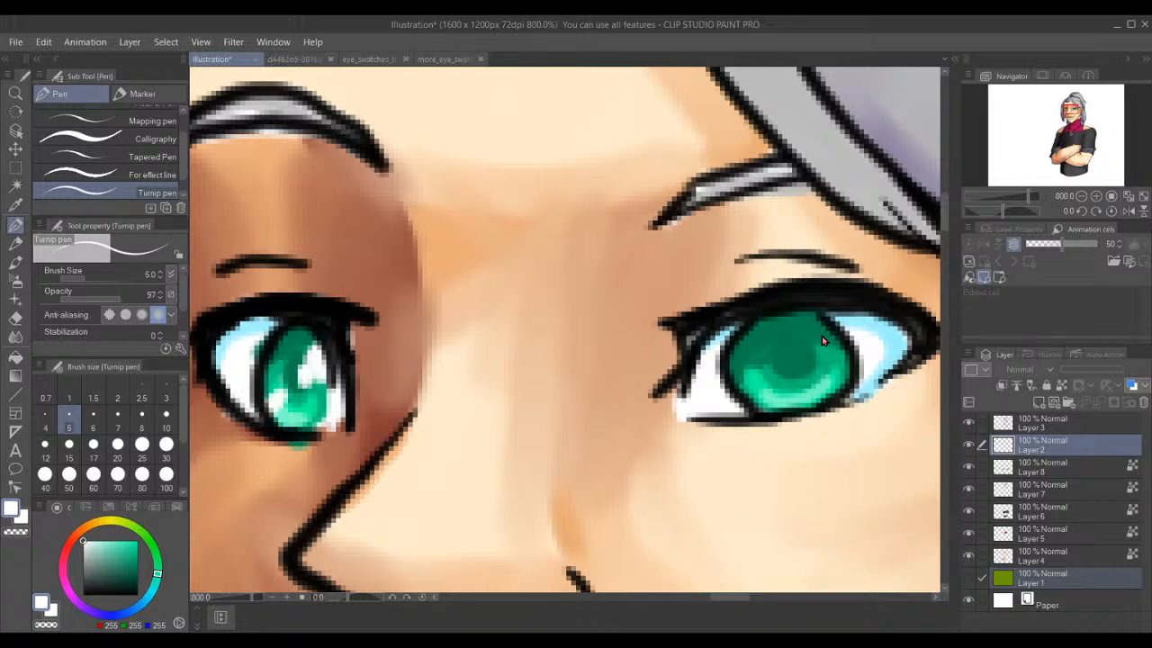
left_click_drag(828, 326, 797, 366)
mouse_move(767, 404)
left_mouse_down()
mouse_move(745, 393)
mouse_move(769, 382)
left_mouse_up()
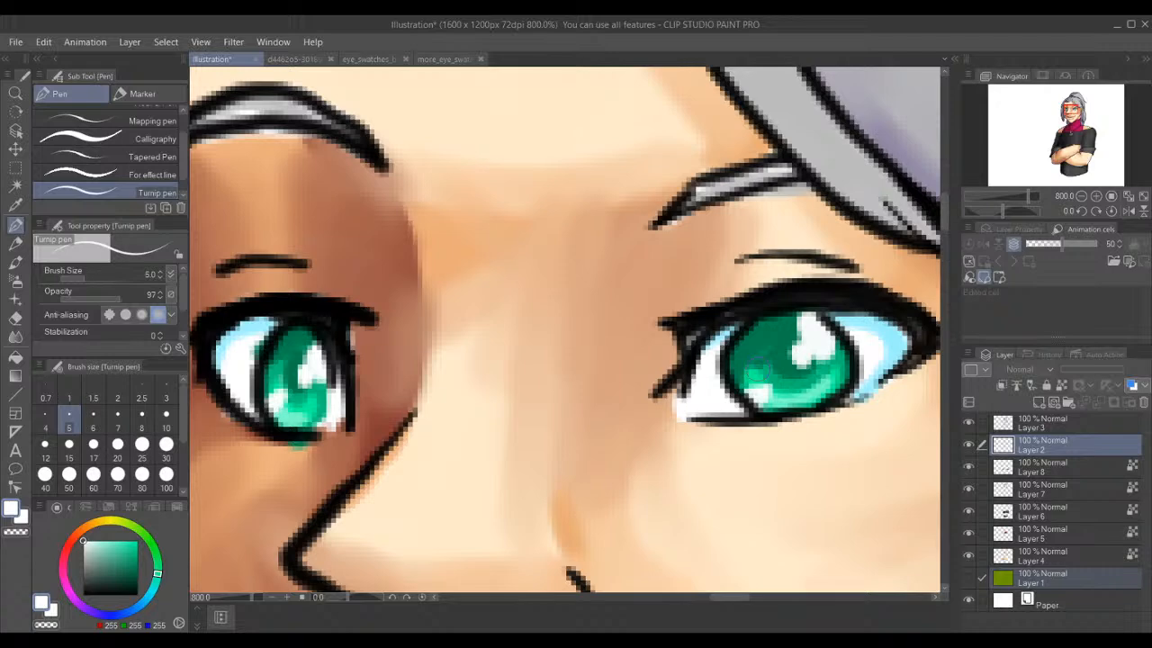
- Examine the coloured face and the whole figure on the canvas for remaining unpainted areas
scroll(567, 329, "down", 5)
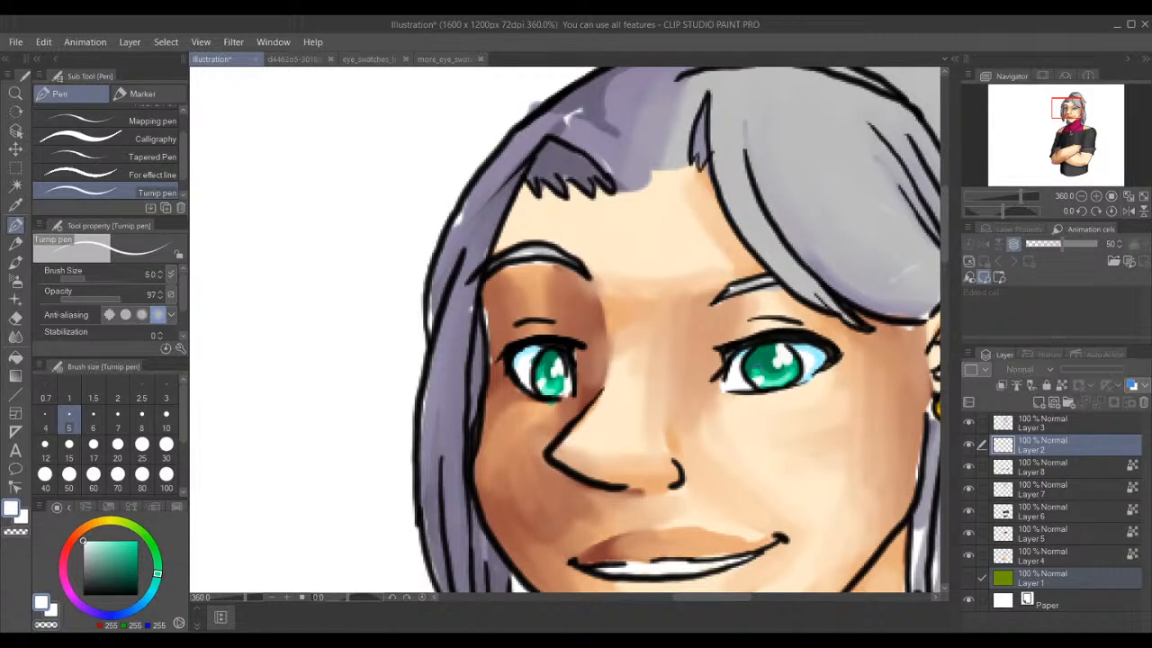
scroll(567, 328, "down", 2)
scroll(567, 328, "down", 3)
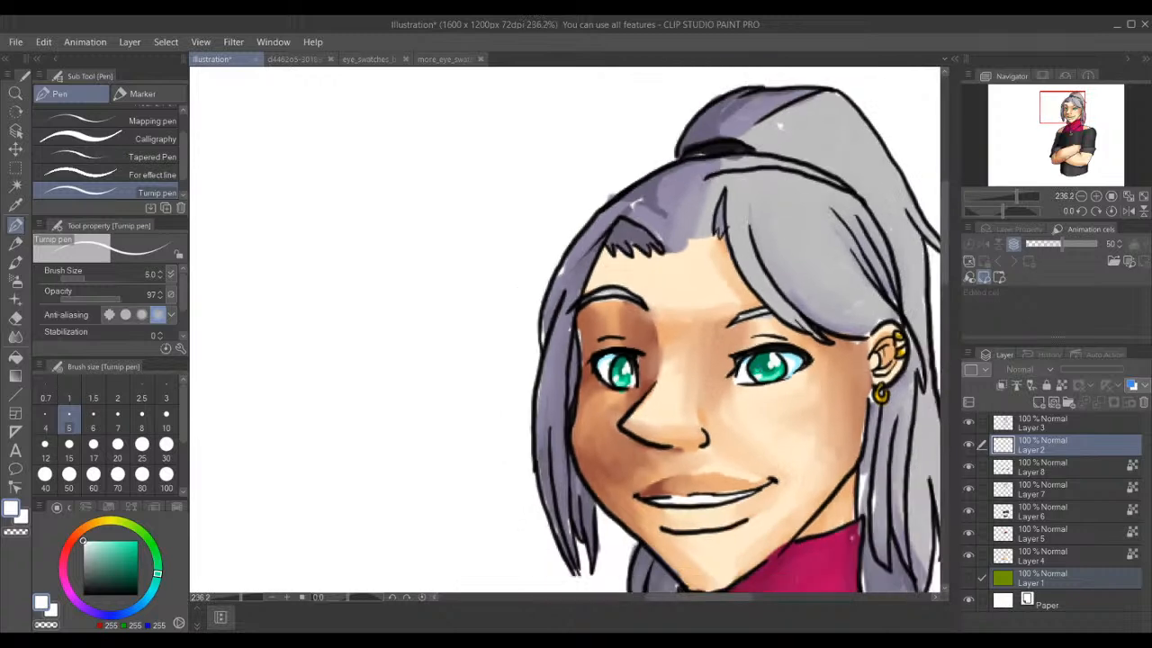
scroll(567, 328, "down", 3)
scroll(567, 329, "down", 4)
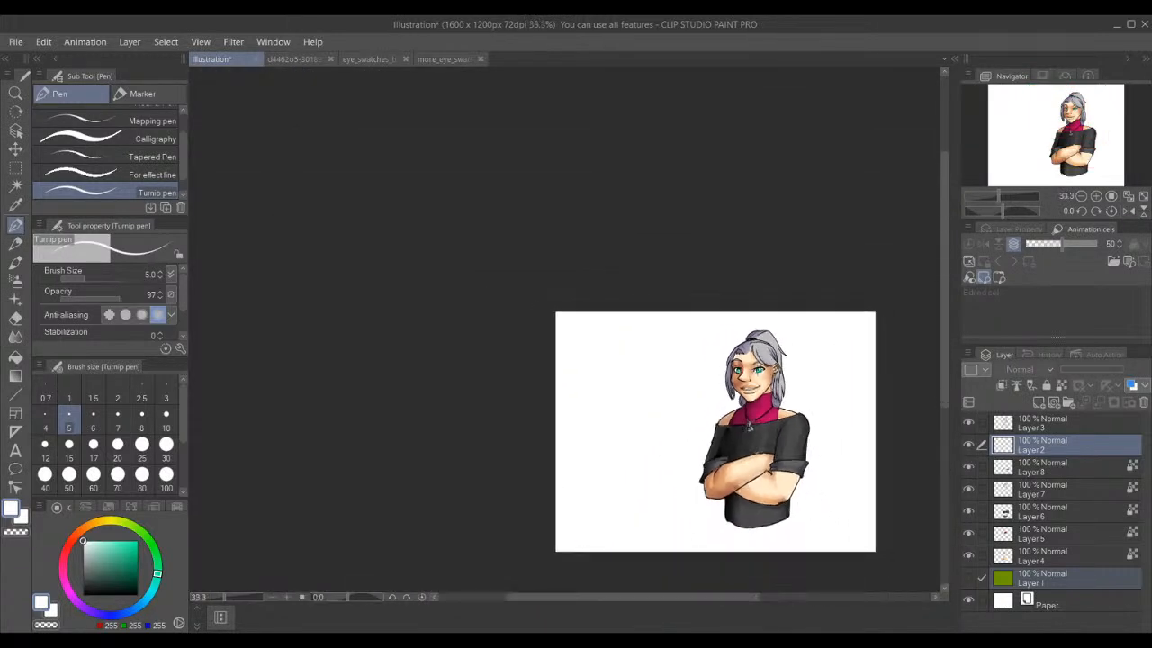
scroll(852, 421, "up", 2)
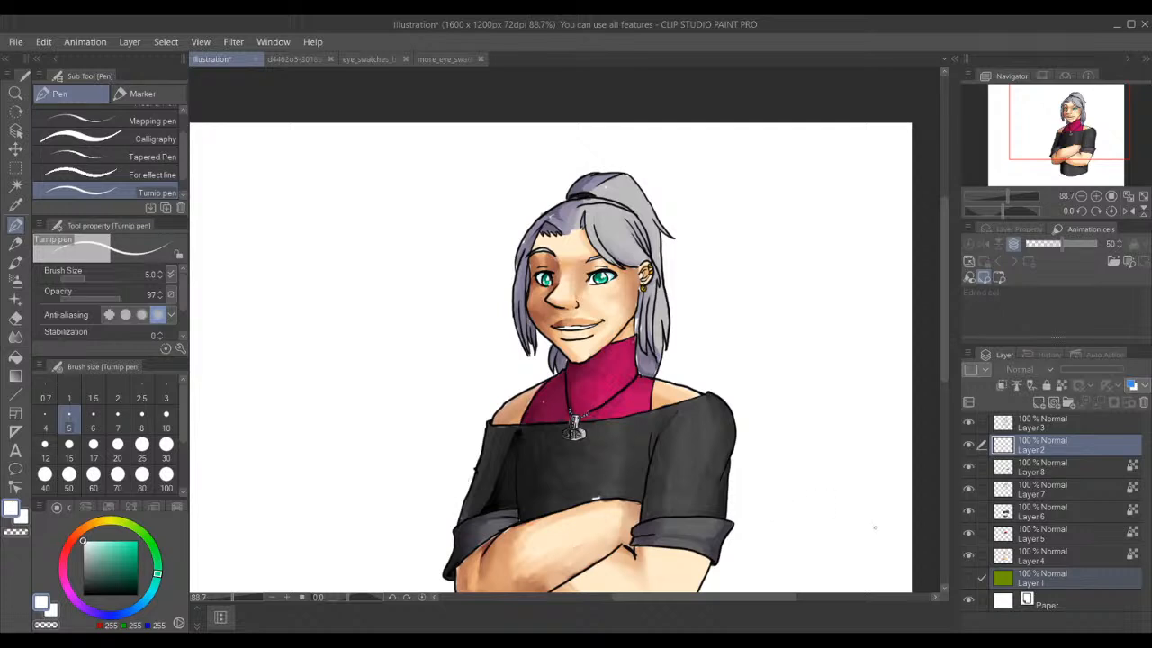
scroll(873, 526, "down", 3)
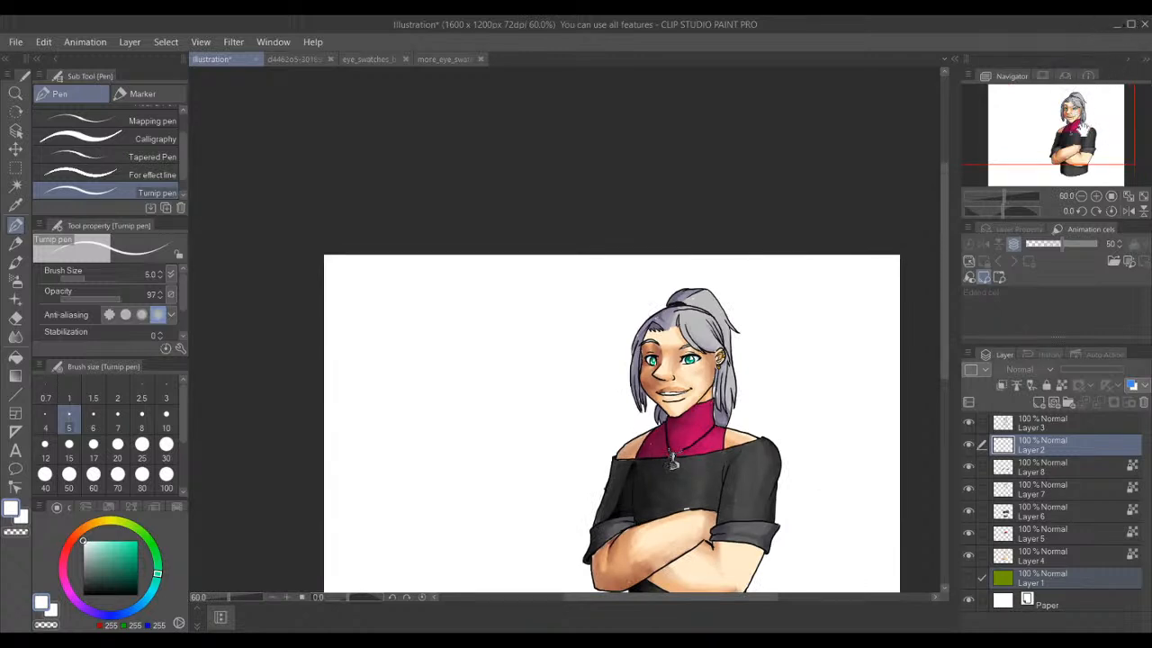
left_click_drag(1092, 131, 1109, 144)
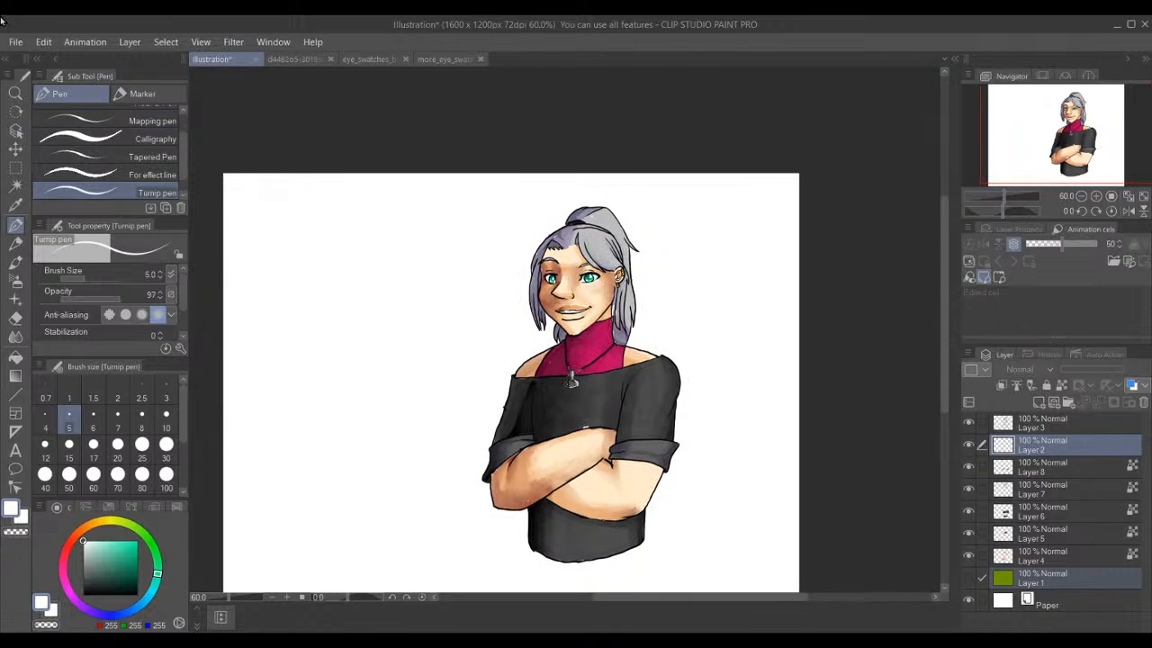
- Try to crop the canvas to a tall rectangular selection, about 355 x 1200 px, over one side of the woman
left_click(20, 170)
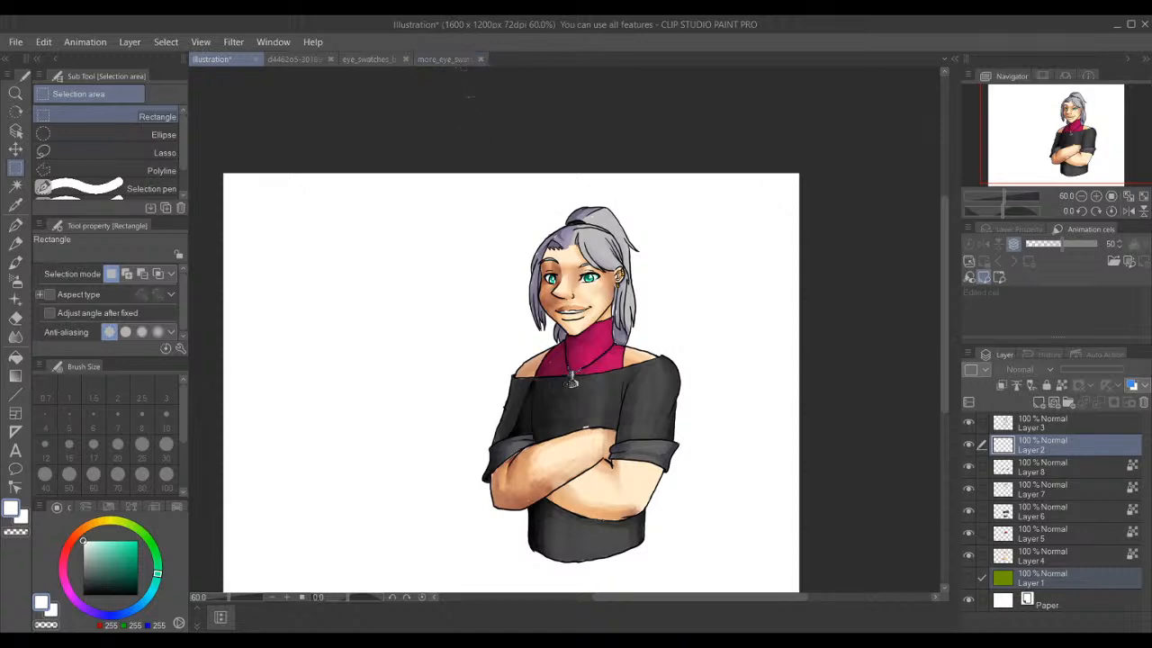
left_click_drag(466, 147, 592, 592)
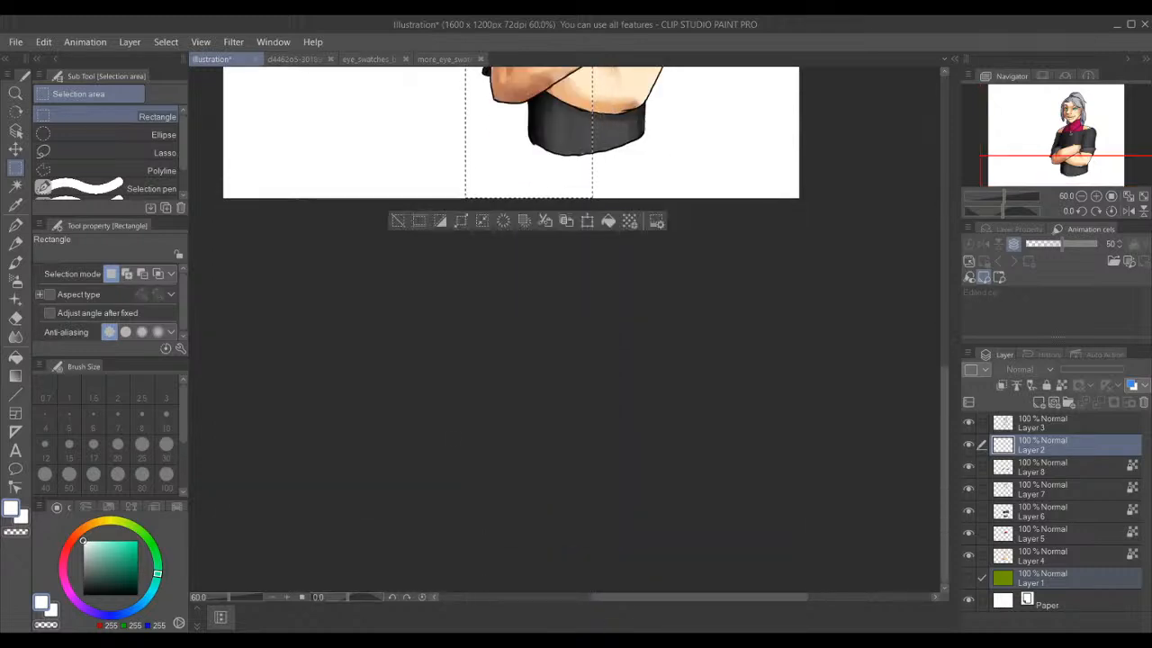
scroll(453, 438, "up", 4)
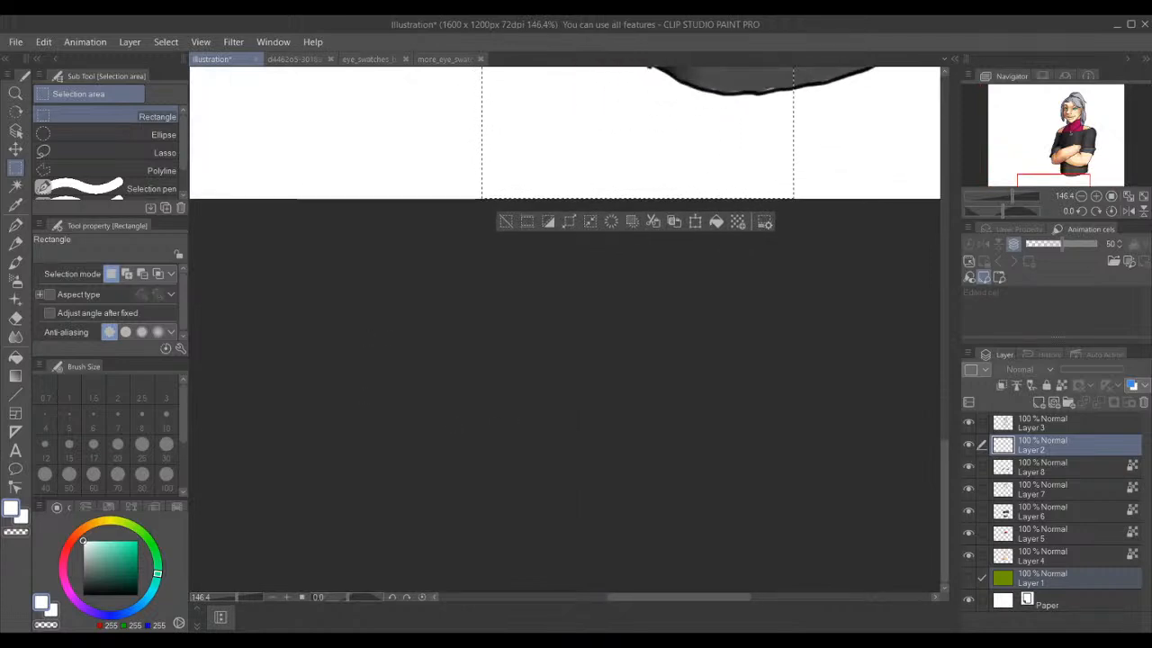
key("ctrl+plus")
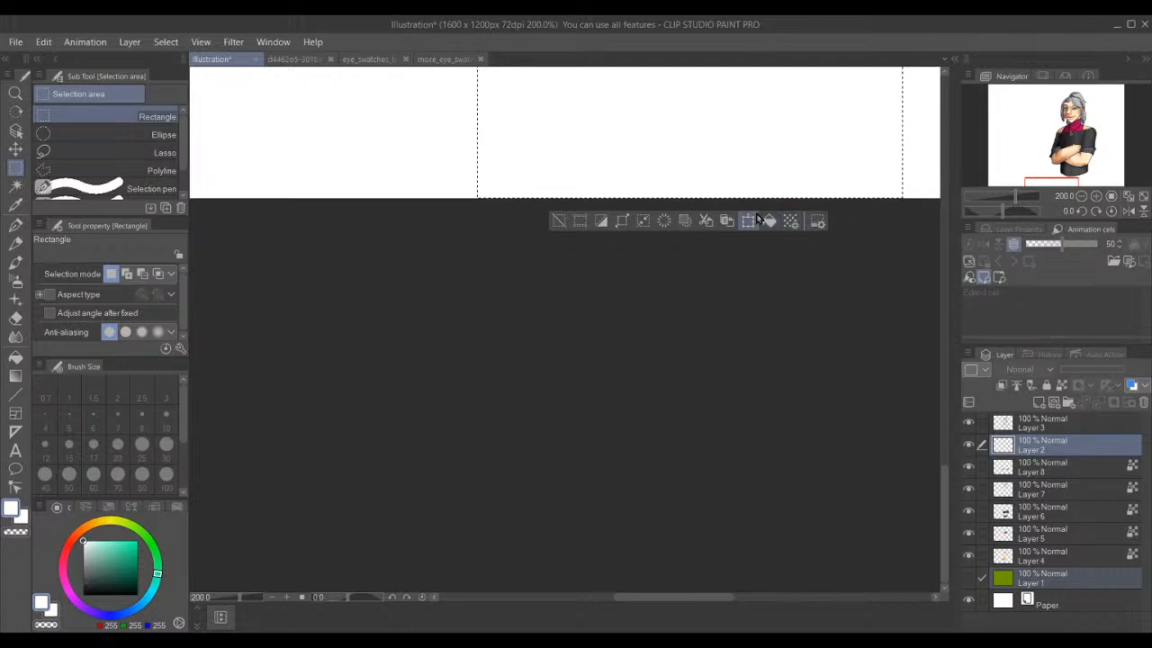
left_click(621, 221)
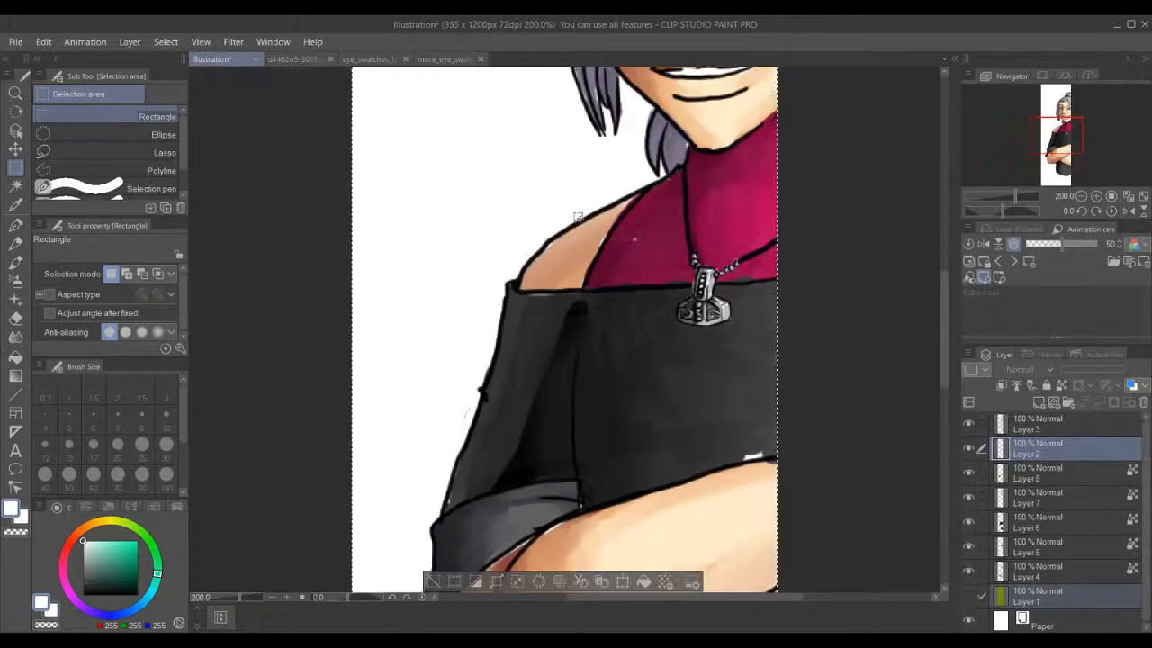
scroll(608, 240, "down", 3)
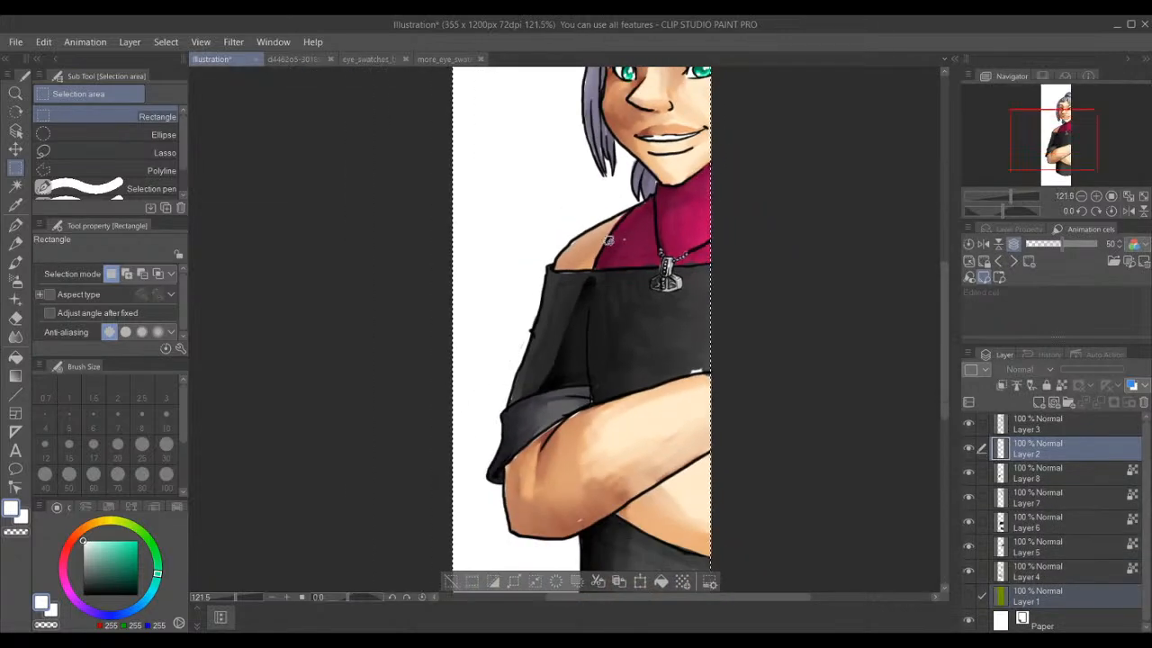
scroll(609, 240, "up", 2)
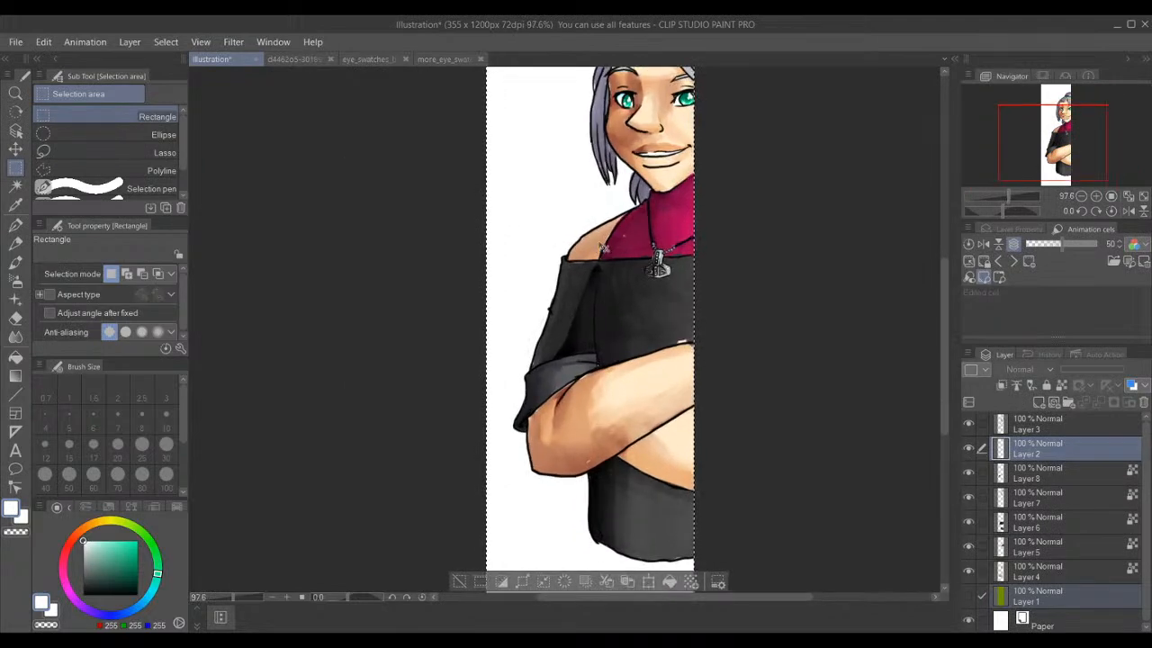
- Undo the narrow crop and clear the rectangular selection
key("ctrl+z")
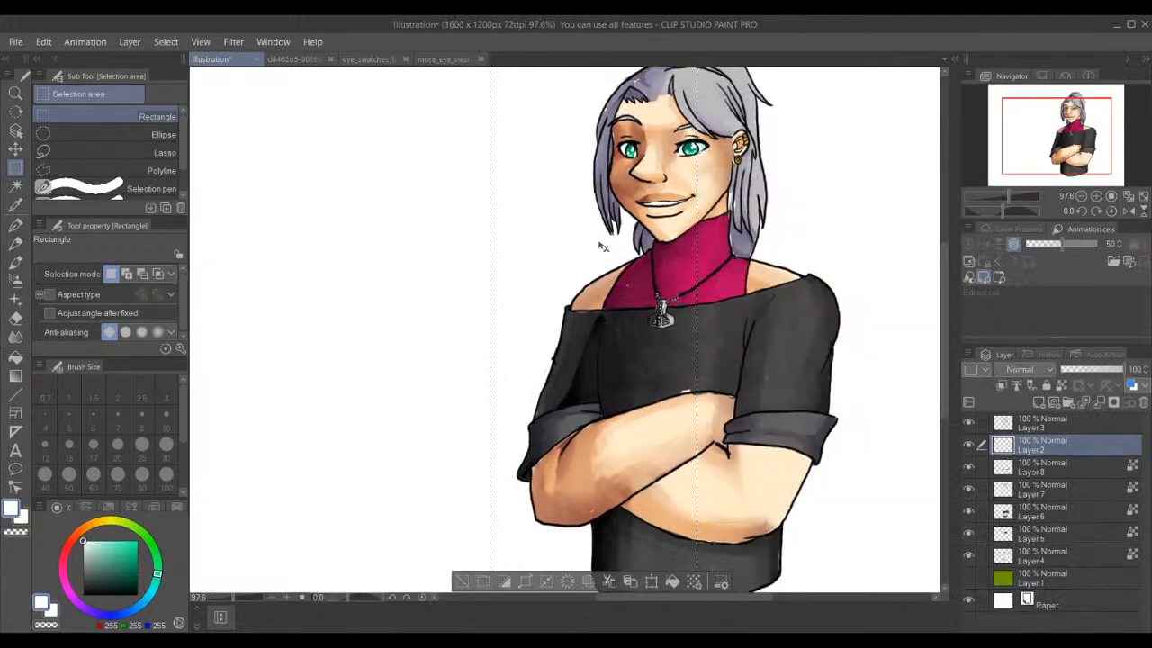
scroll(601, 245, "down", 2)
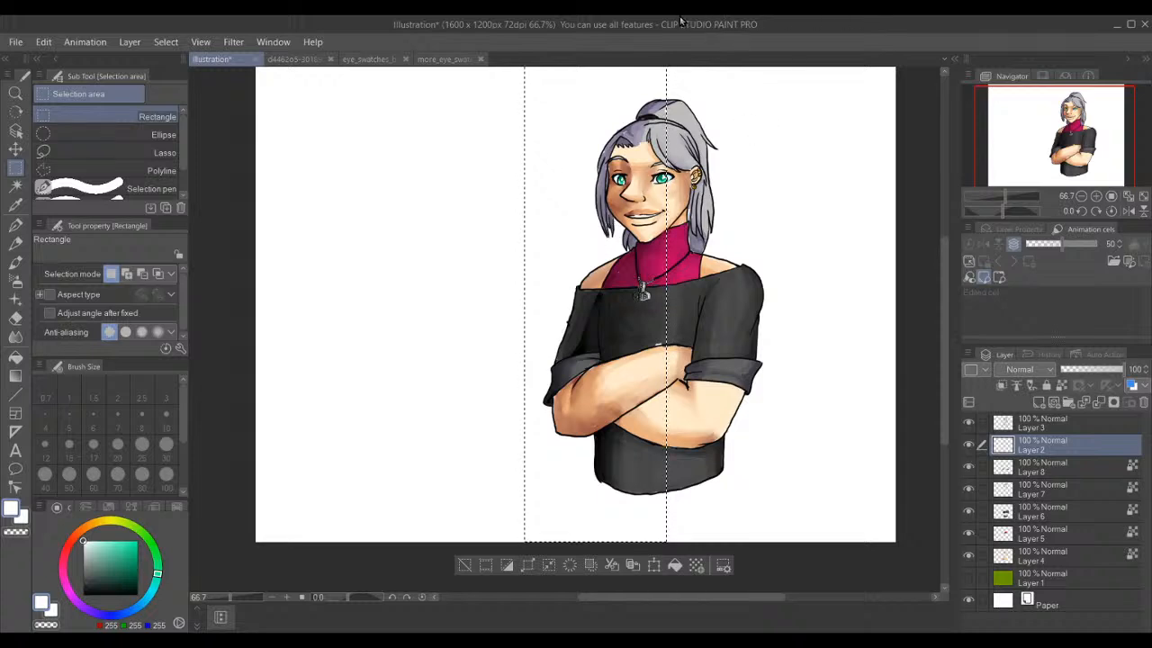
scroll(701, 127, "up", 1)
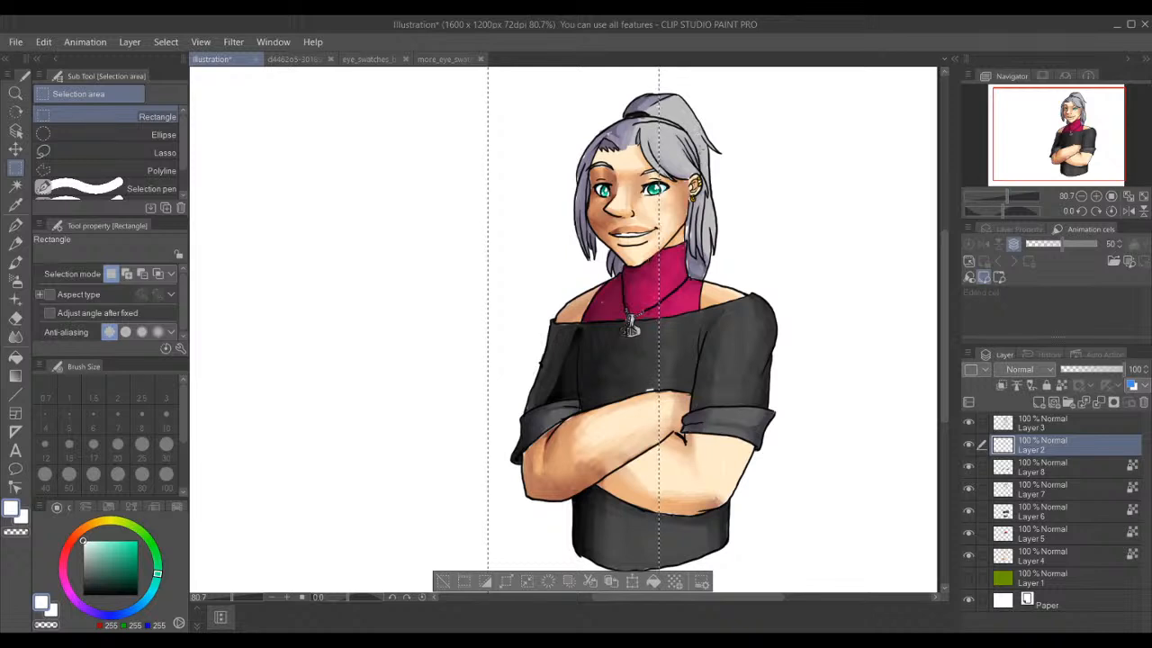
key("ctrl+d")
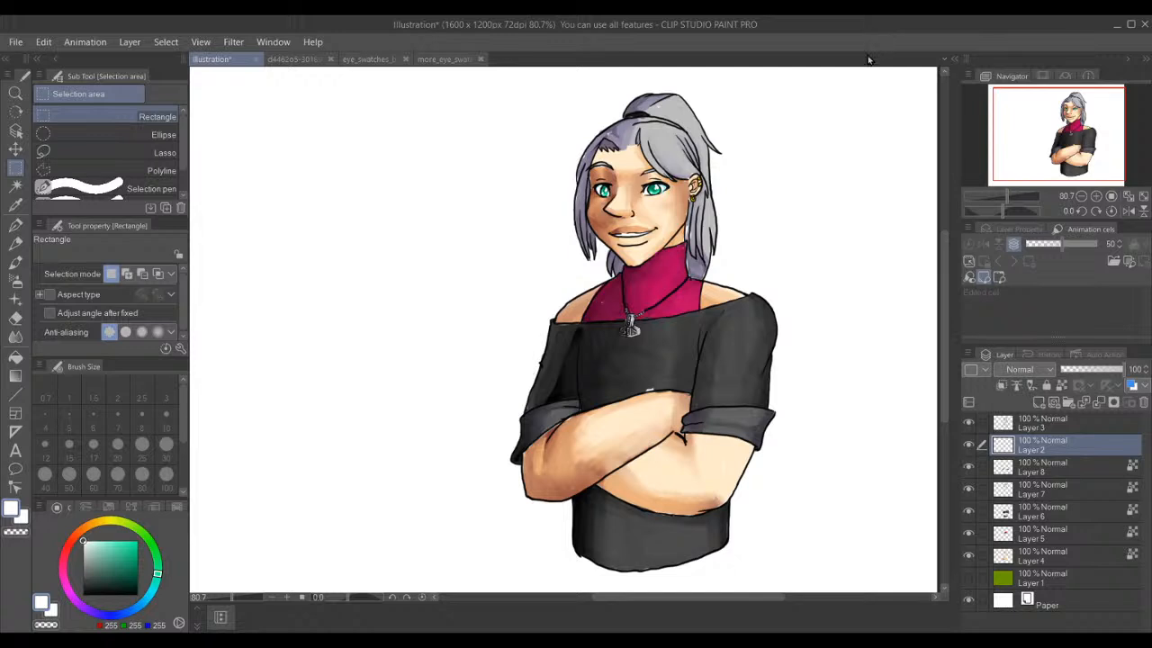
- Crop the canvas to a rectangular selection around the whole figure, about 979 x 1128 px
left_click_drag(861, 82, 495, 333)
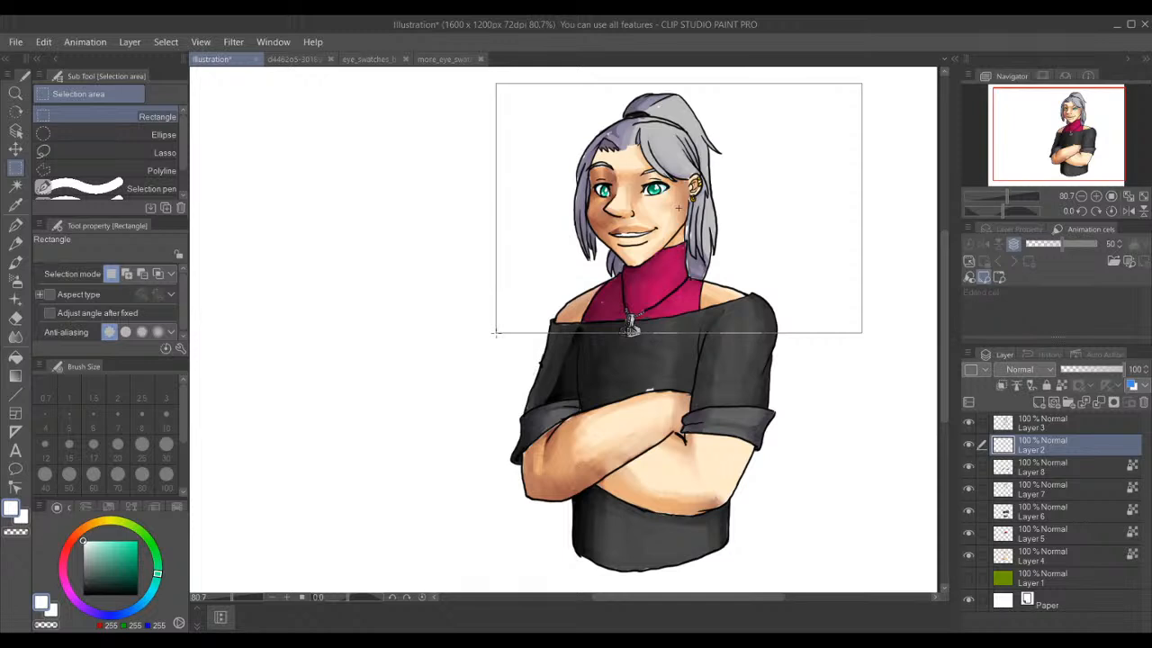
left_click_drag(496, 333, 458, 485)
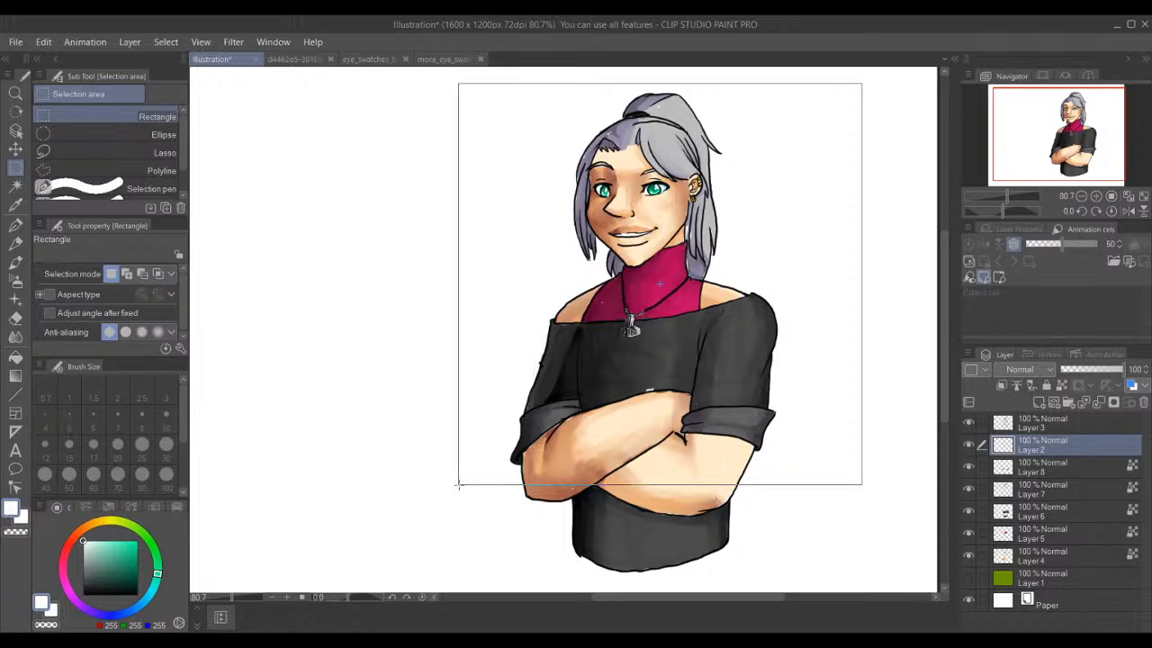
left_click_drag(458, 485, 388, 594)
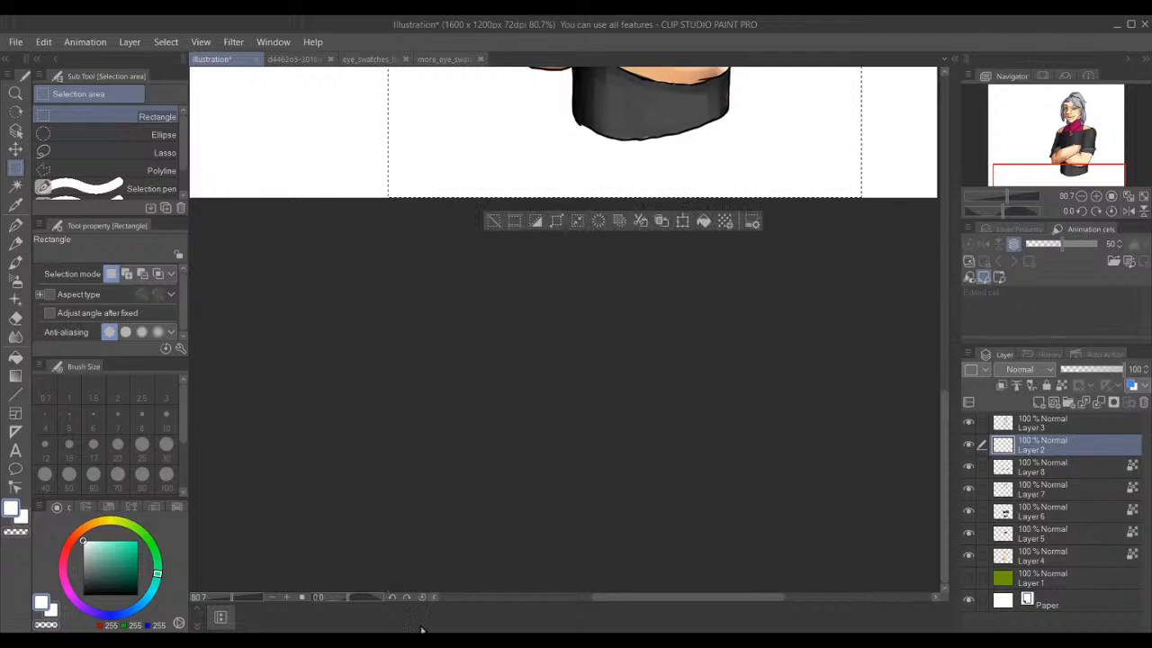
scroll(567, 297, "up", 2)
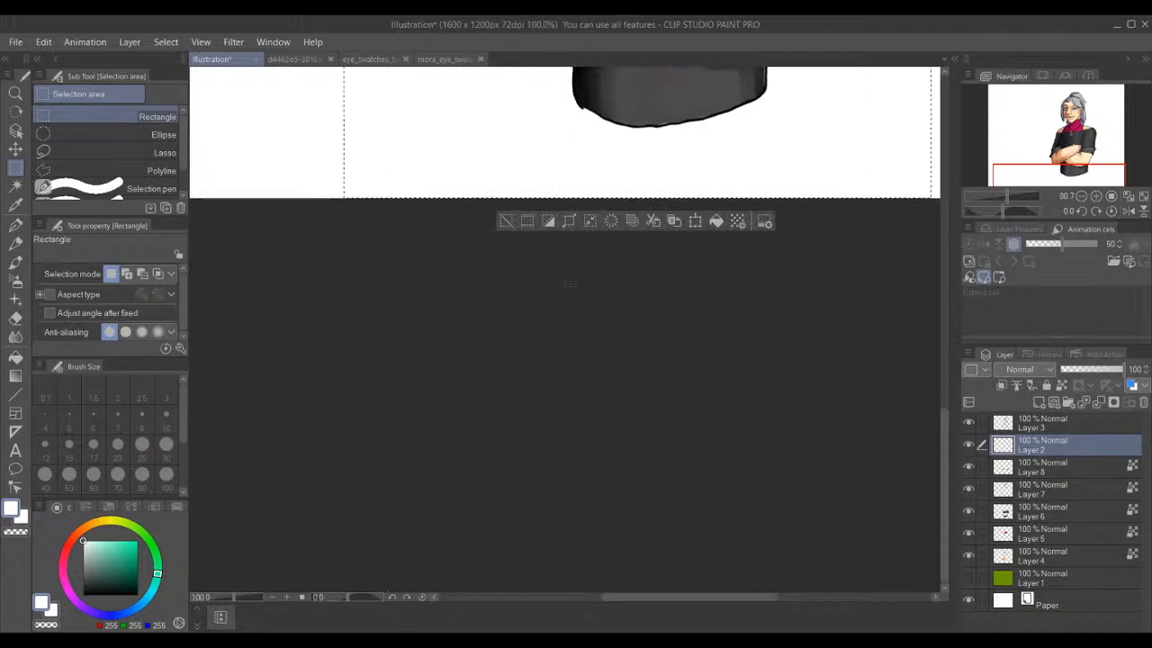
scroll(569, 284, "up", 1)
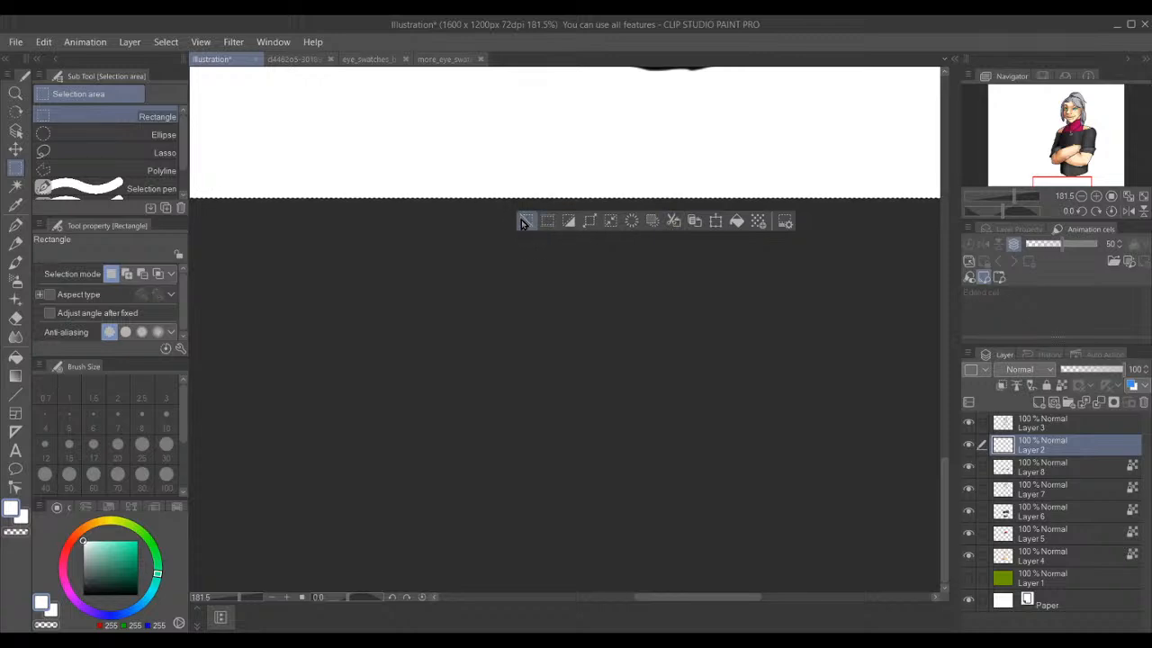
left_click(547, 223)
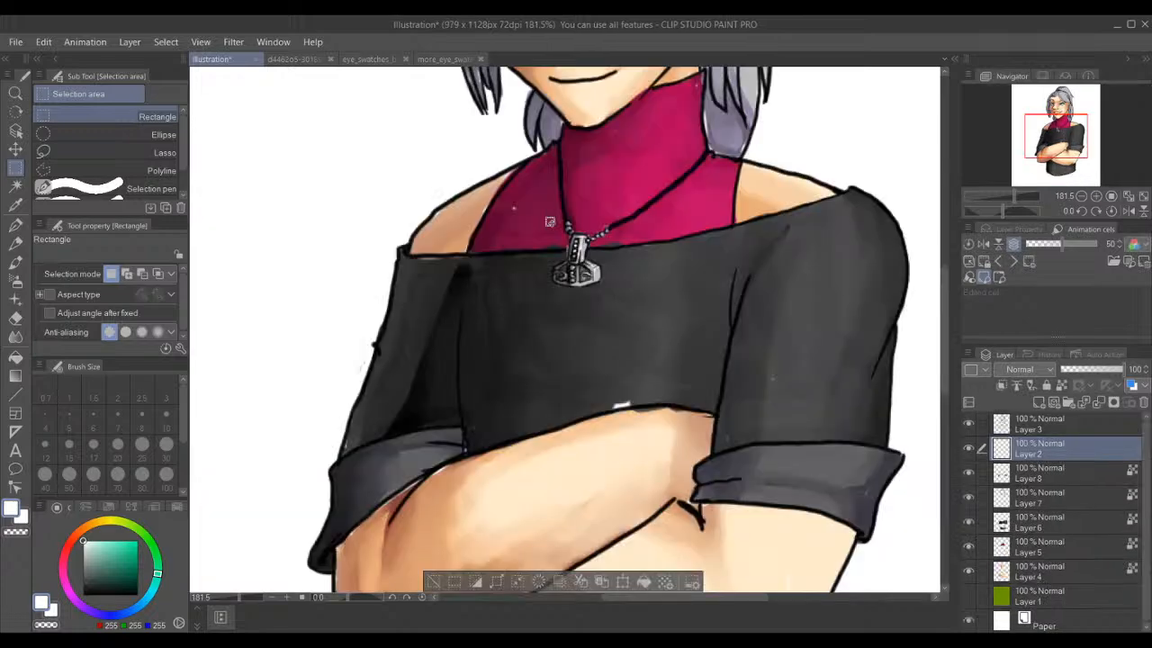
scroll(549, 221, "down", 5)
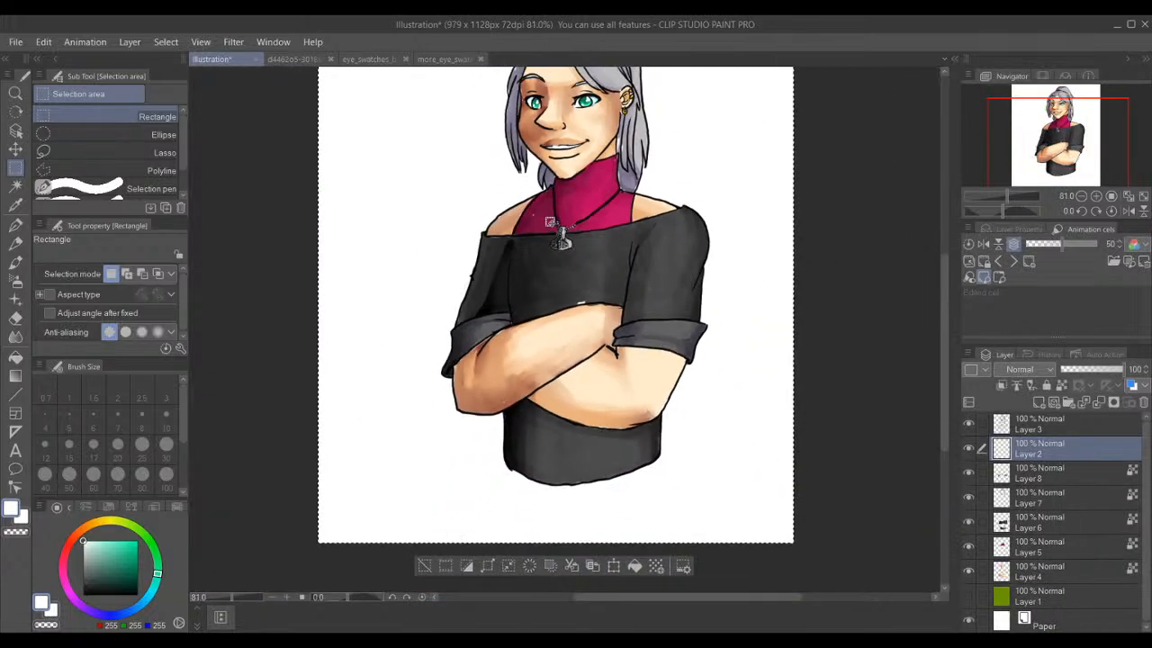
scroll(549, 222, "down", 3)
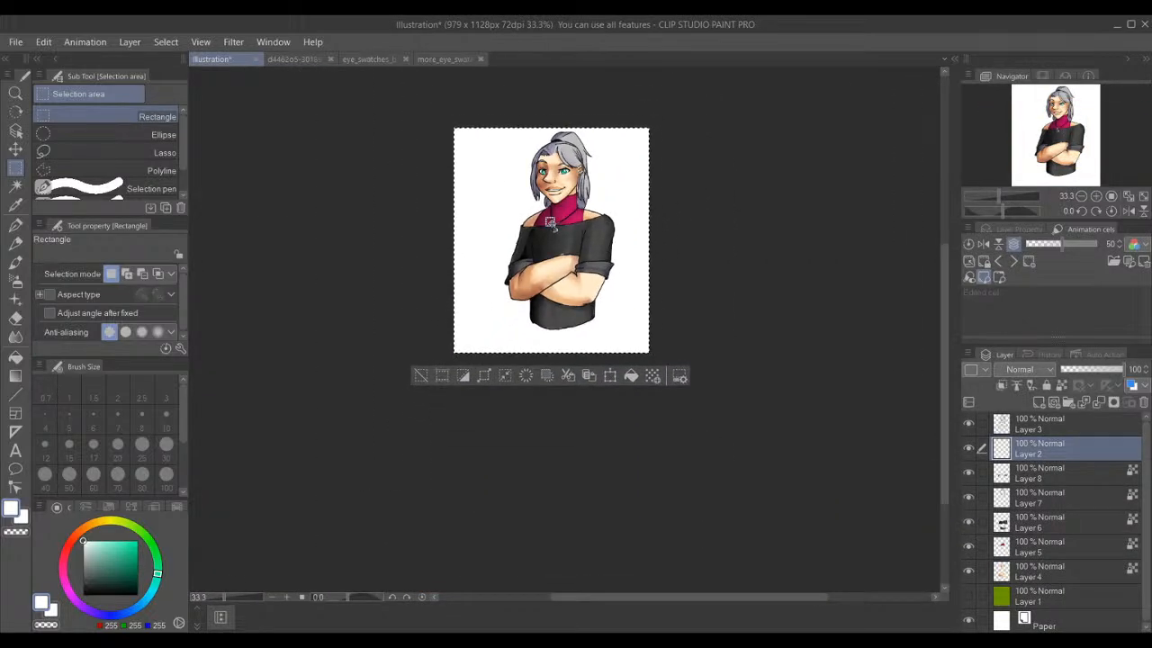
scroll(550, 223, "up", 3)
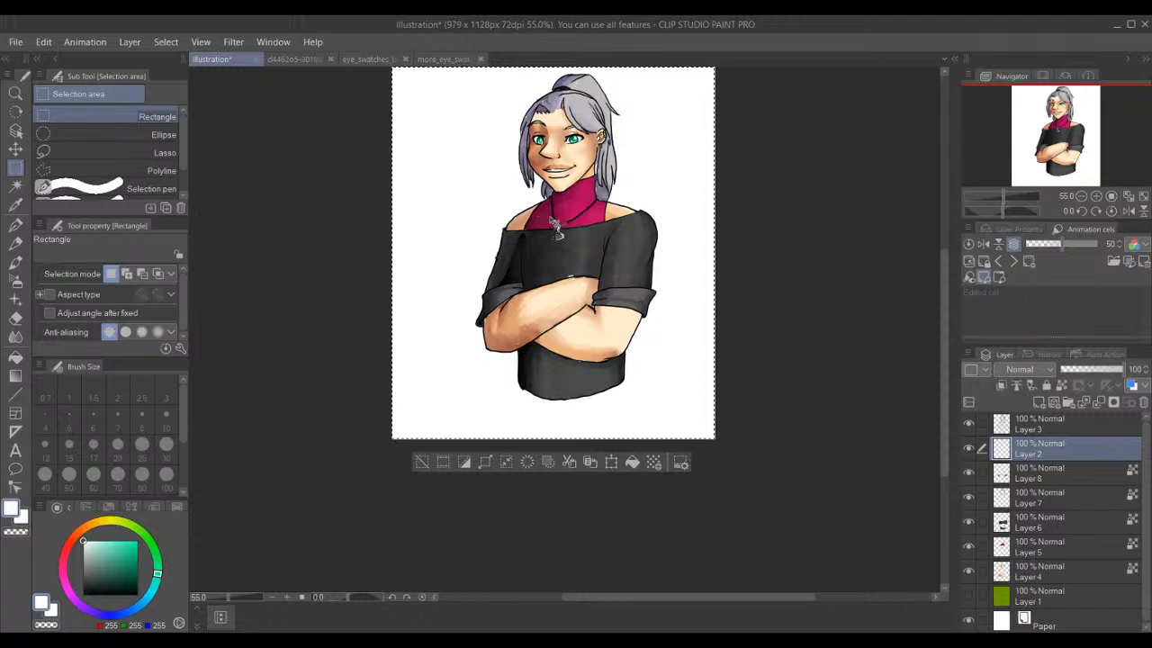
- Clear the selection and hide the white Paper layer behind the figure
key("ctrl+d")
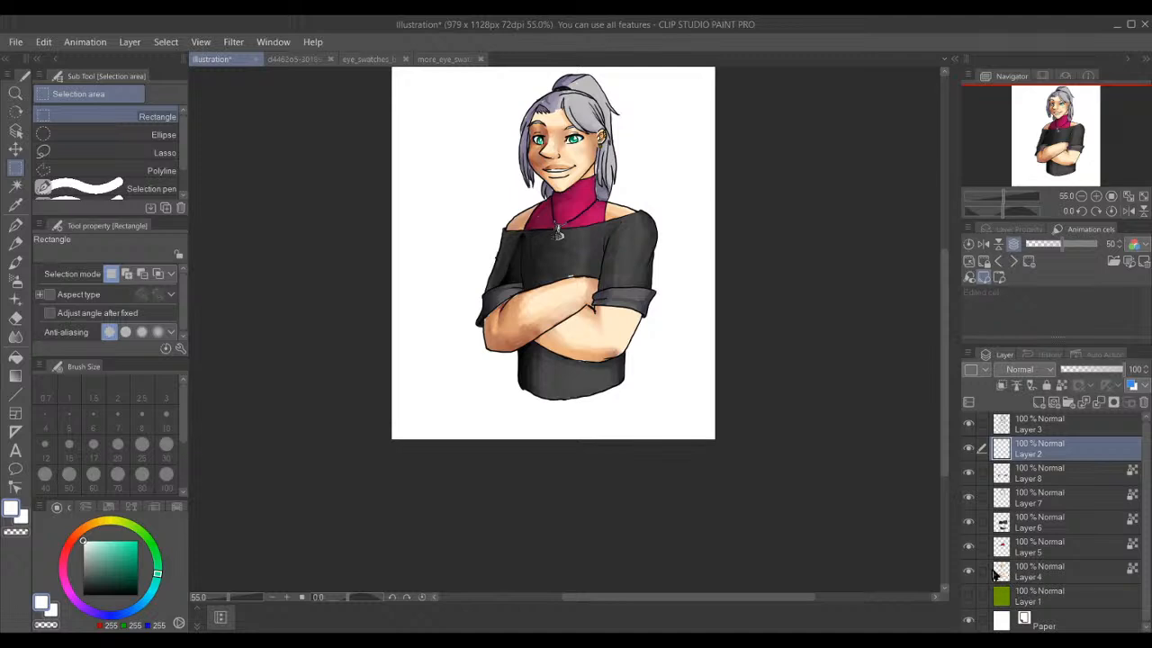
left_click(967, 619)
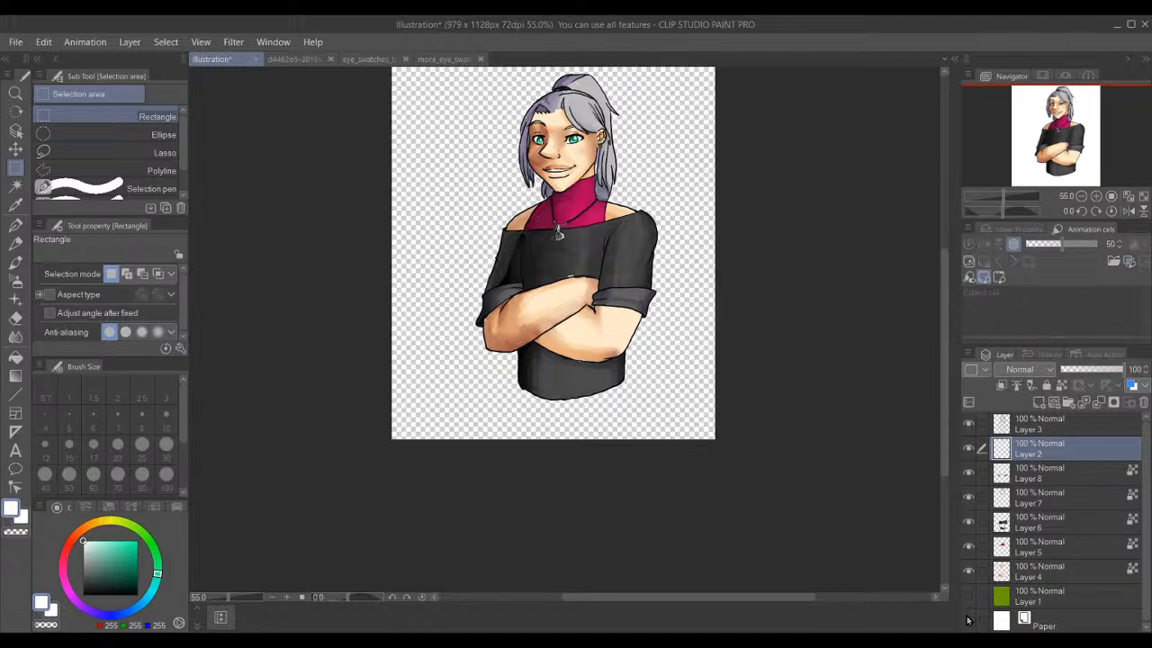